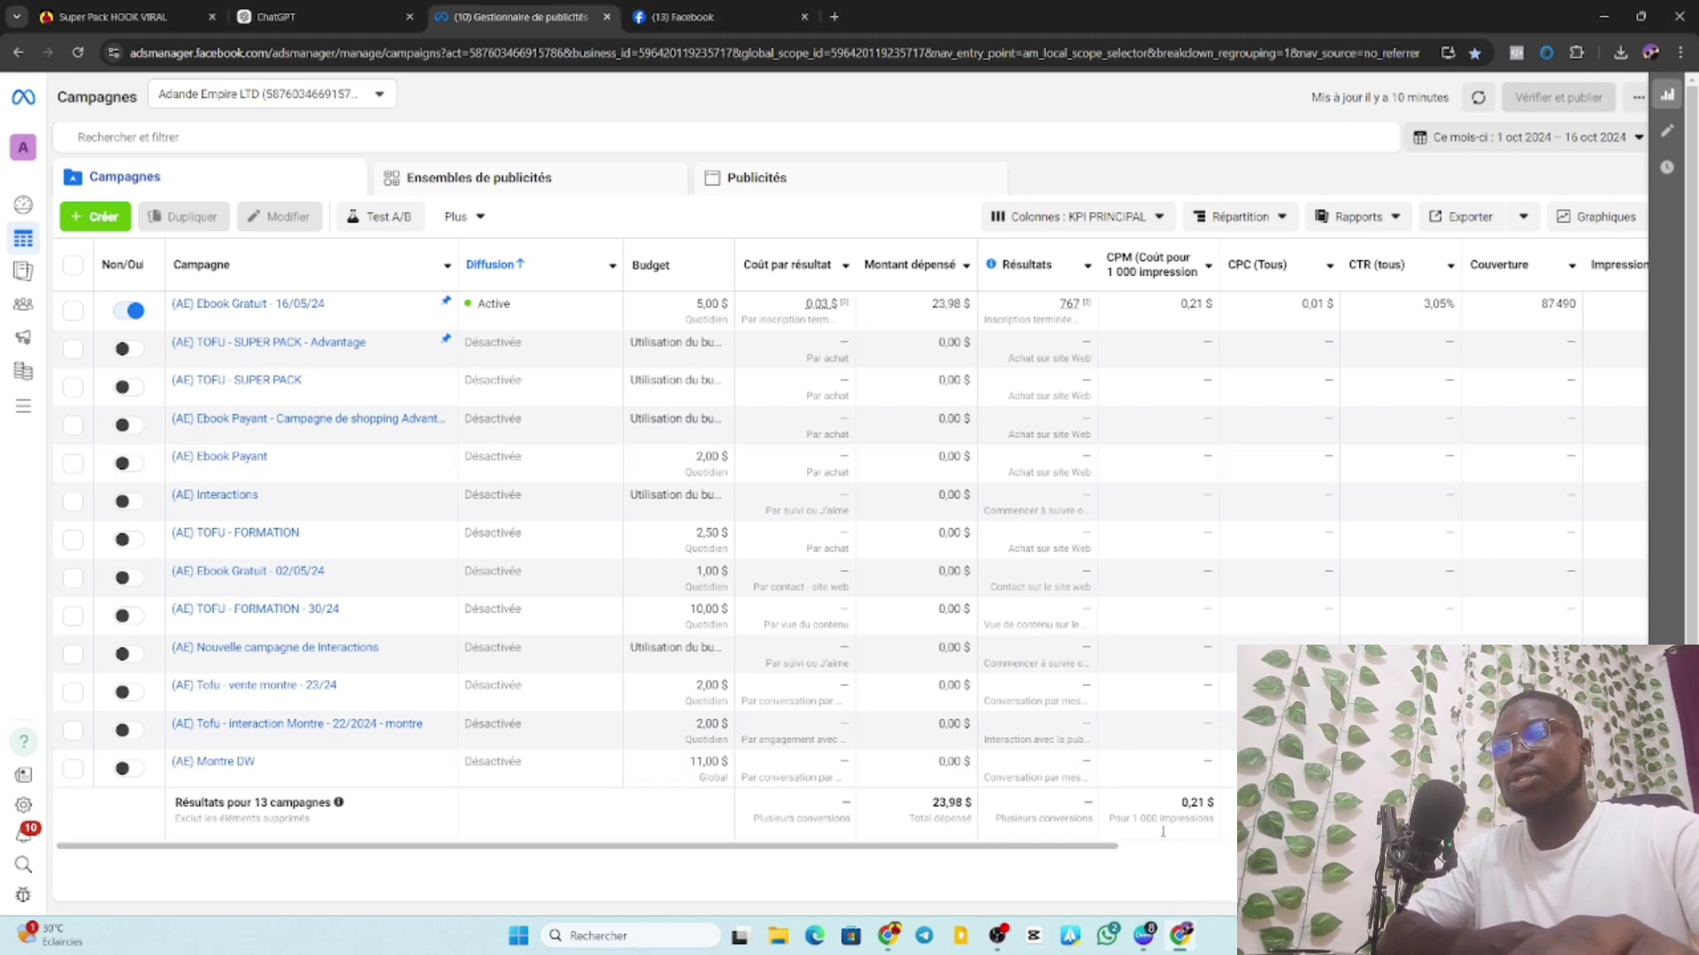
Bring the blank Miro whiteboard window to the front from the Chrome taskbar preview.
mouse_move(1181, 936)
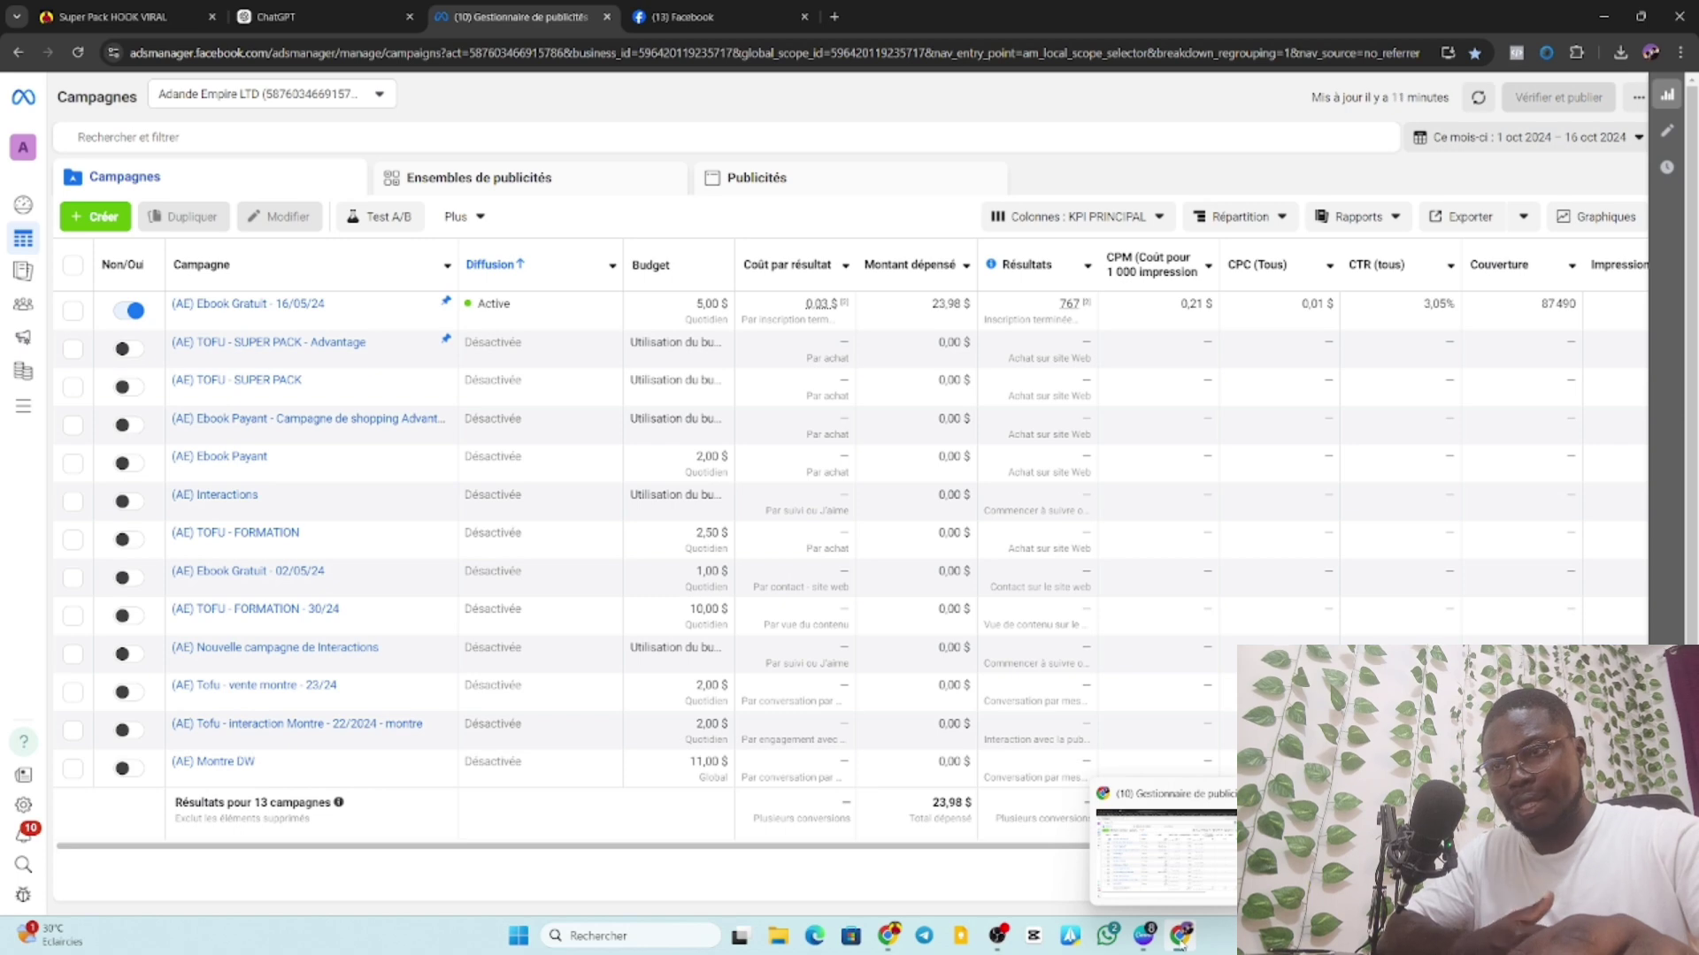
click(889, 936)
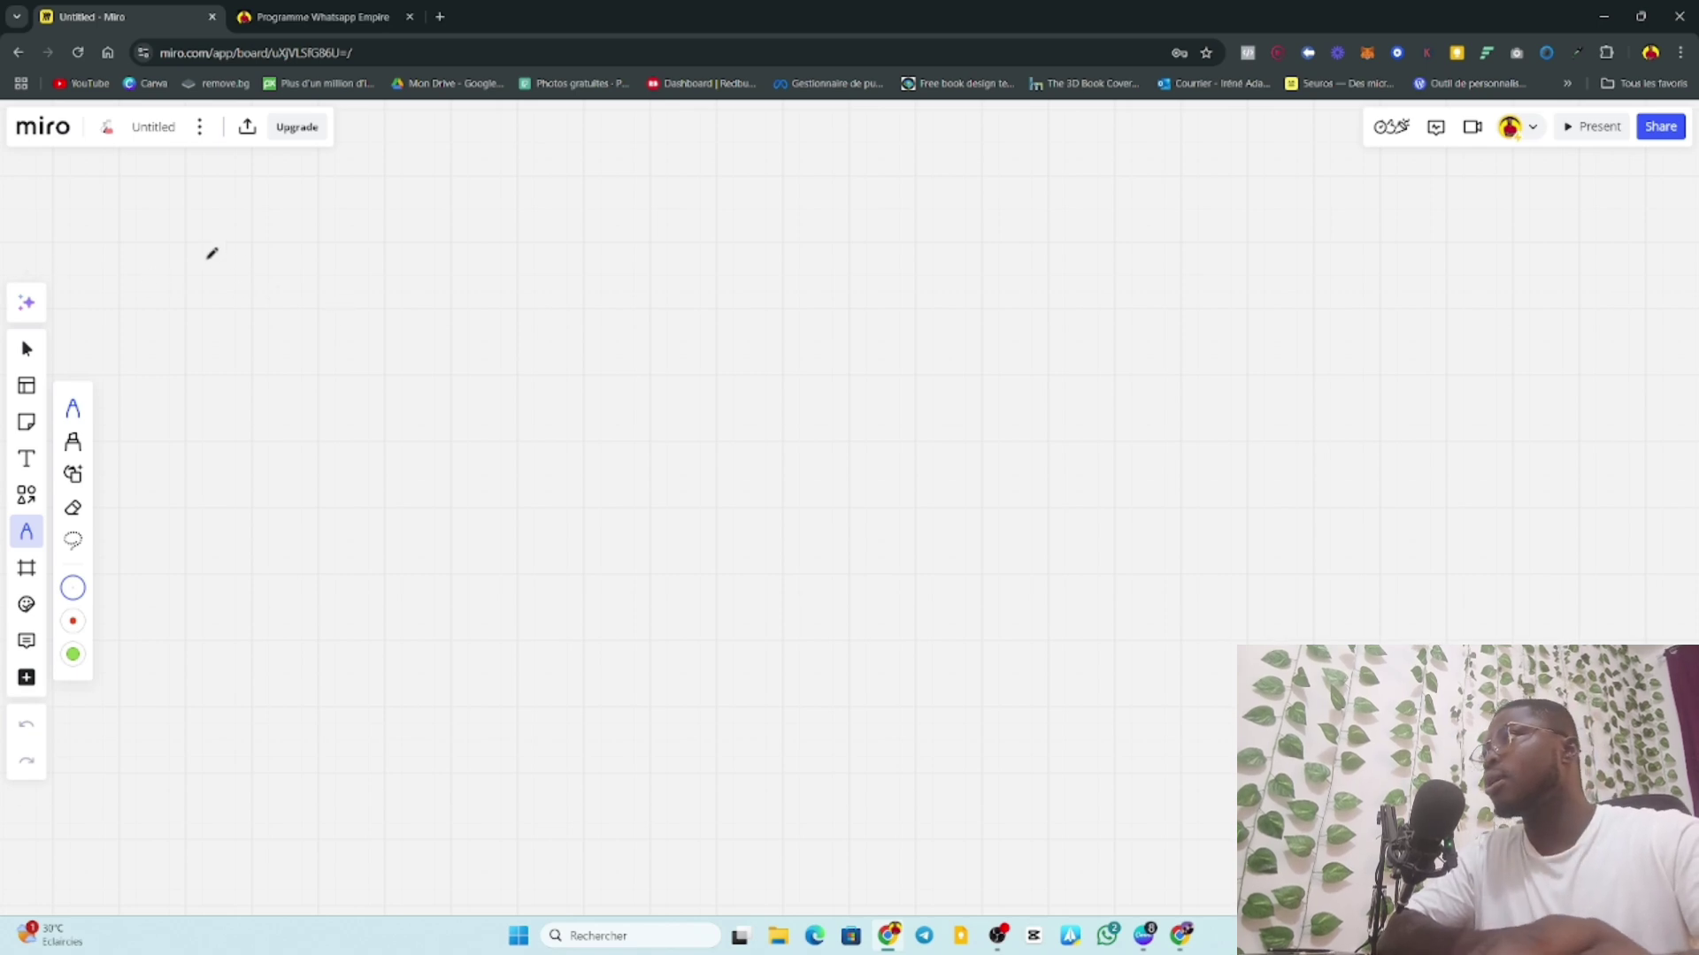
Handwrite 'P = 17€' on the Miro board with the pen.
mouse_move(313, 257)
mouse_down()
mouse_move(358, 241)
mouse_move(389, 295)
mouse_up()
mouse_move(408, 238)
mouse_down()
mouse_move(478, 244)
mouse_move(476, 304)
mouse_move(528, 285)
mouse_up()
mouse_move(571, 258)
mouse_down()
mouse_move(557, 270)
mouse_move(584, 314)
mouse_move(588, 290)
mouse_up()
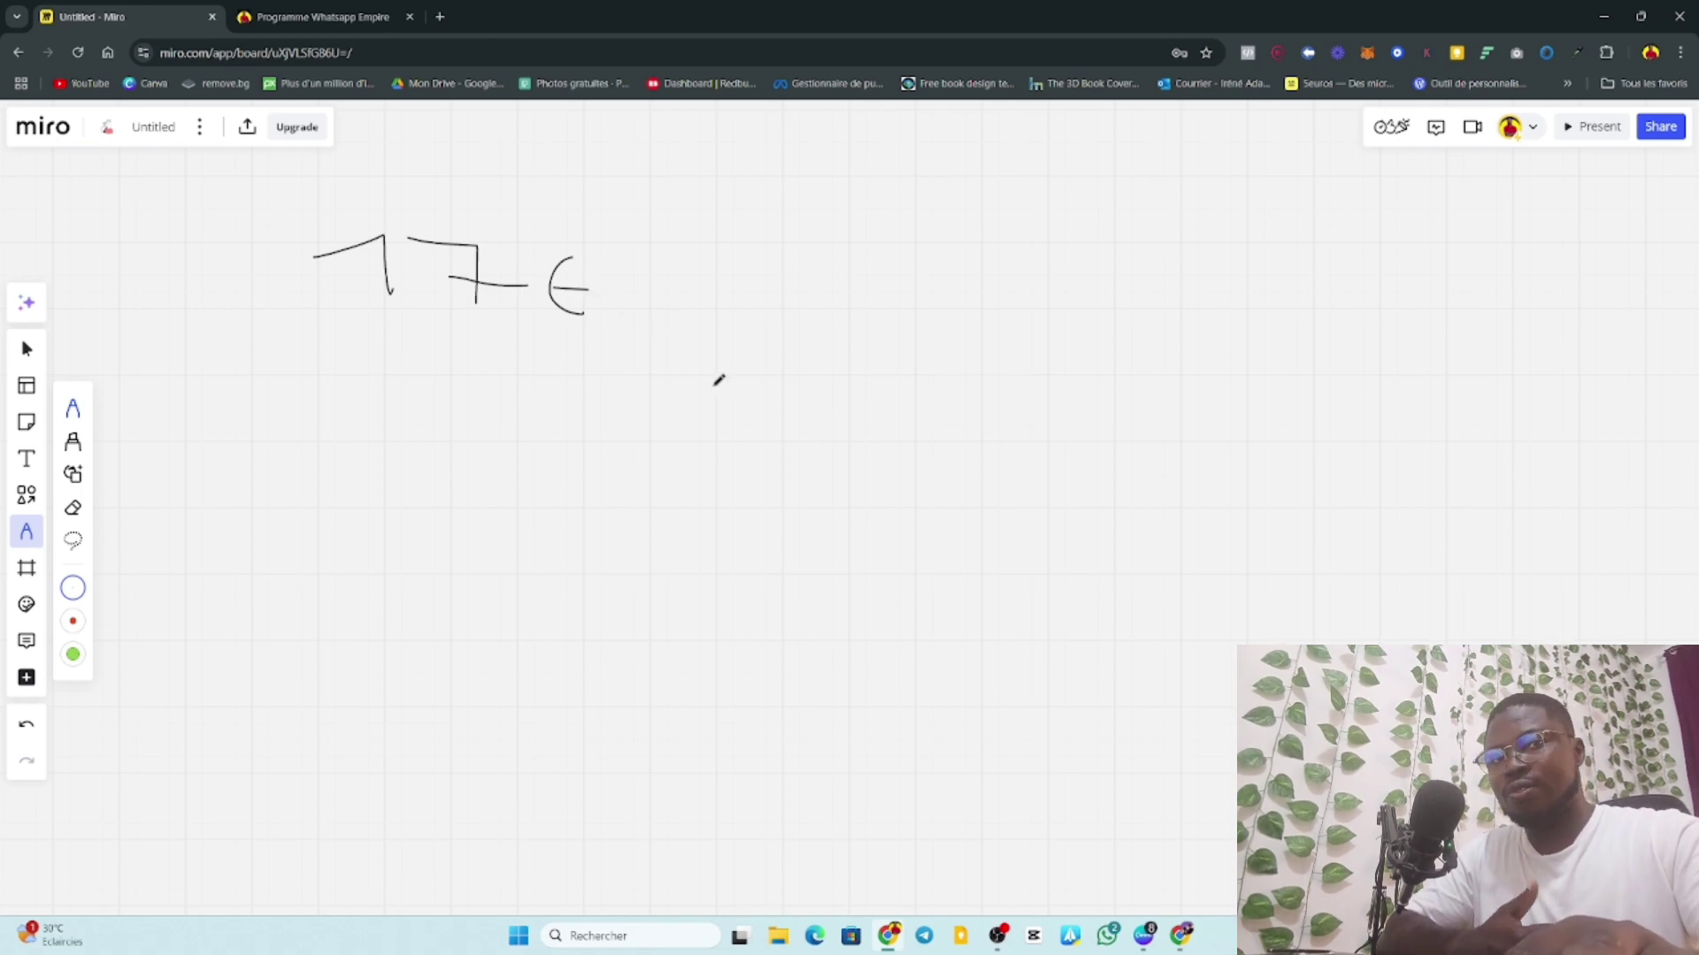
mouse_move(177, 234)
mouse_down()
mouse_move(192, 305)
mouse_move(173, 238)
mouse_move(267, 258)
mouse_up()
drag(250, 269, 288, 277)
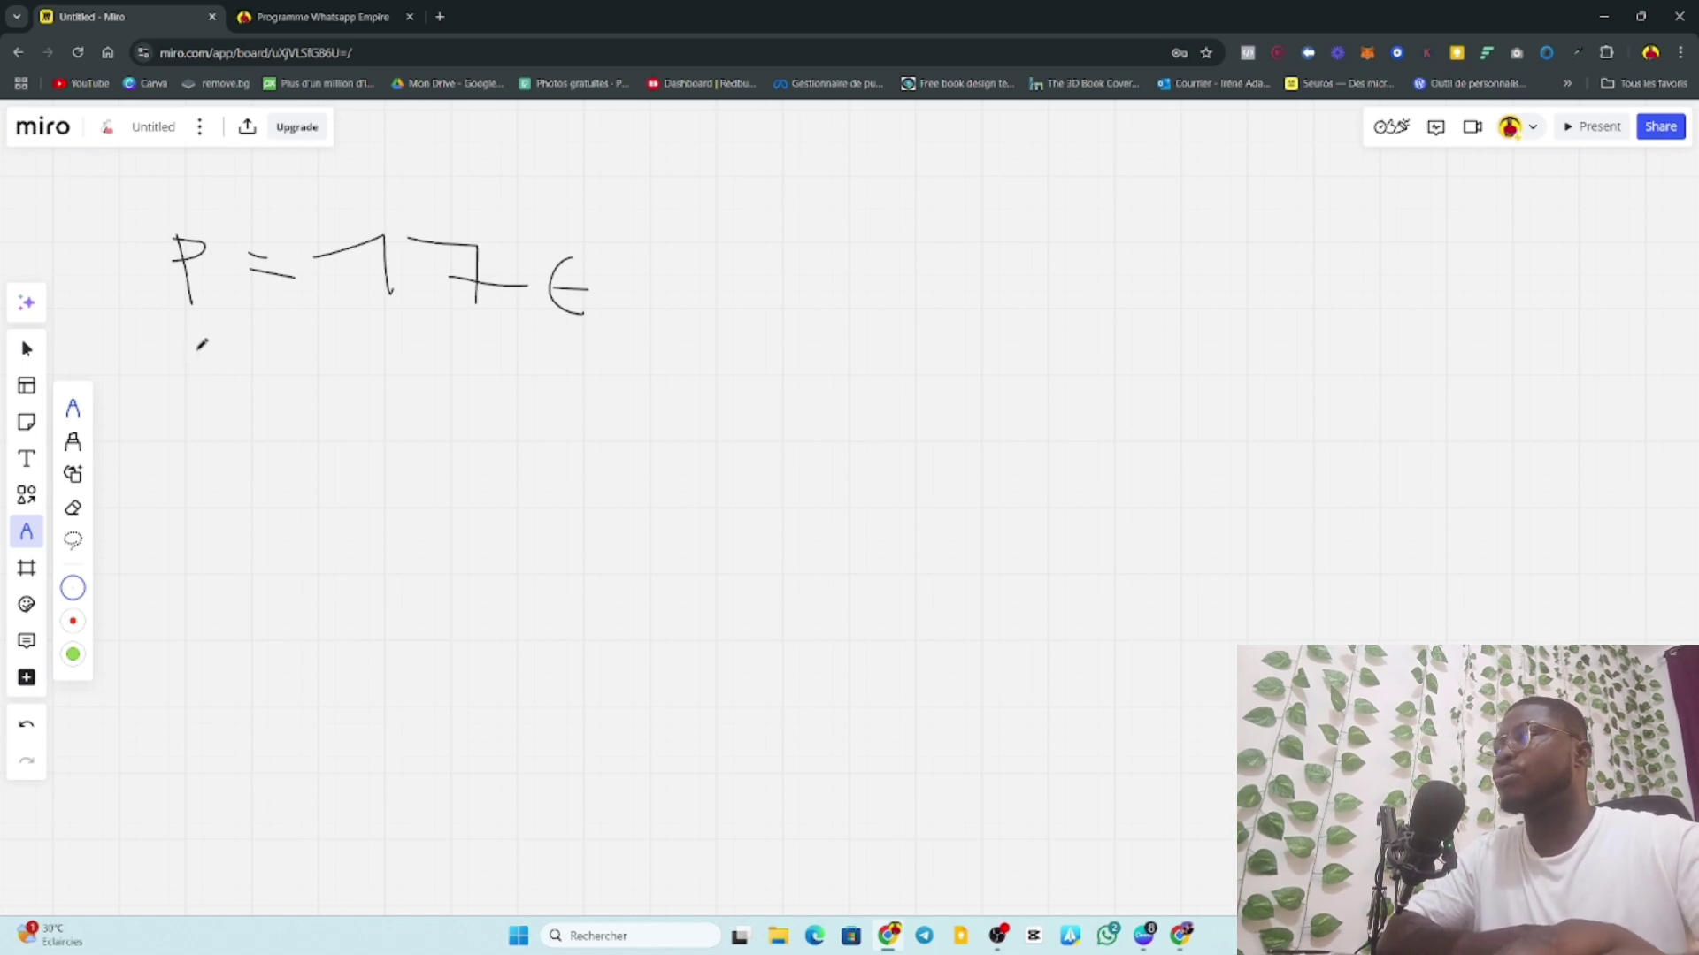
Write 'B = 50€' below it, draw a down arrow, and undo a stray mark.
mouse_move(197, 350)
mouse_down()
mouse_move(203, 407)
mouse_move(301, 379)
mouse_move(307, 399)
mouse_up()
mouse_move(392, 357)
mouse_down()
mouse_move(434, 380)
mouse_move(398, 397)
mouse_move(444, 362)
mouse_move(564, 395)
mouse_move(563, 378)
mouse_up()
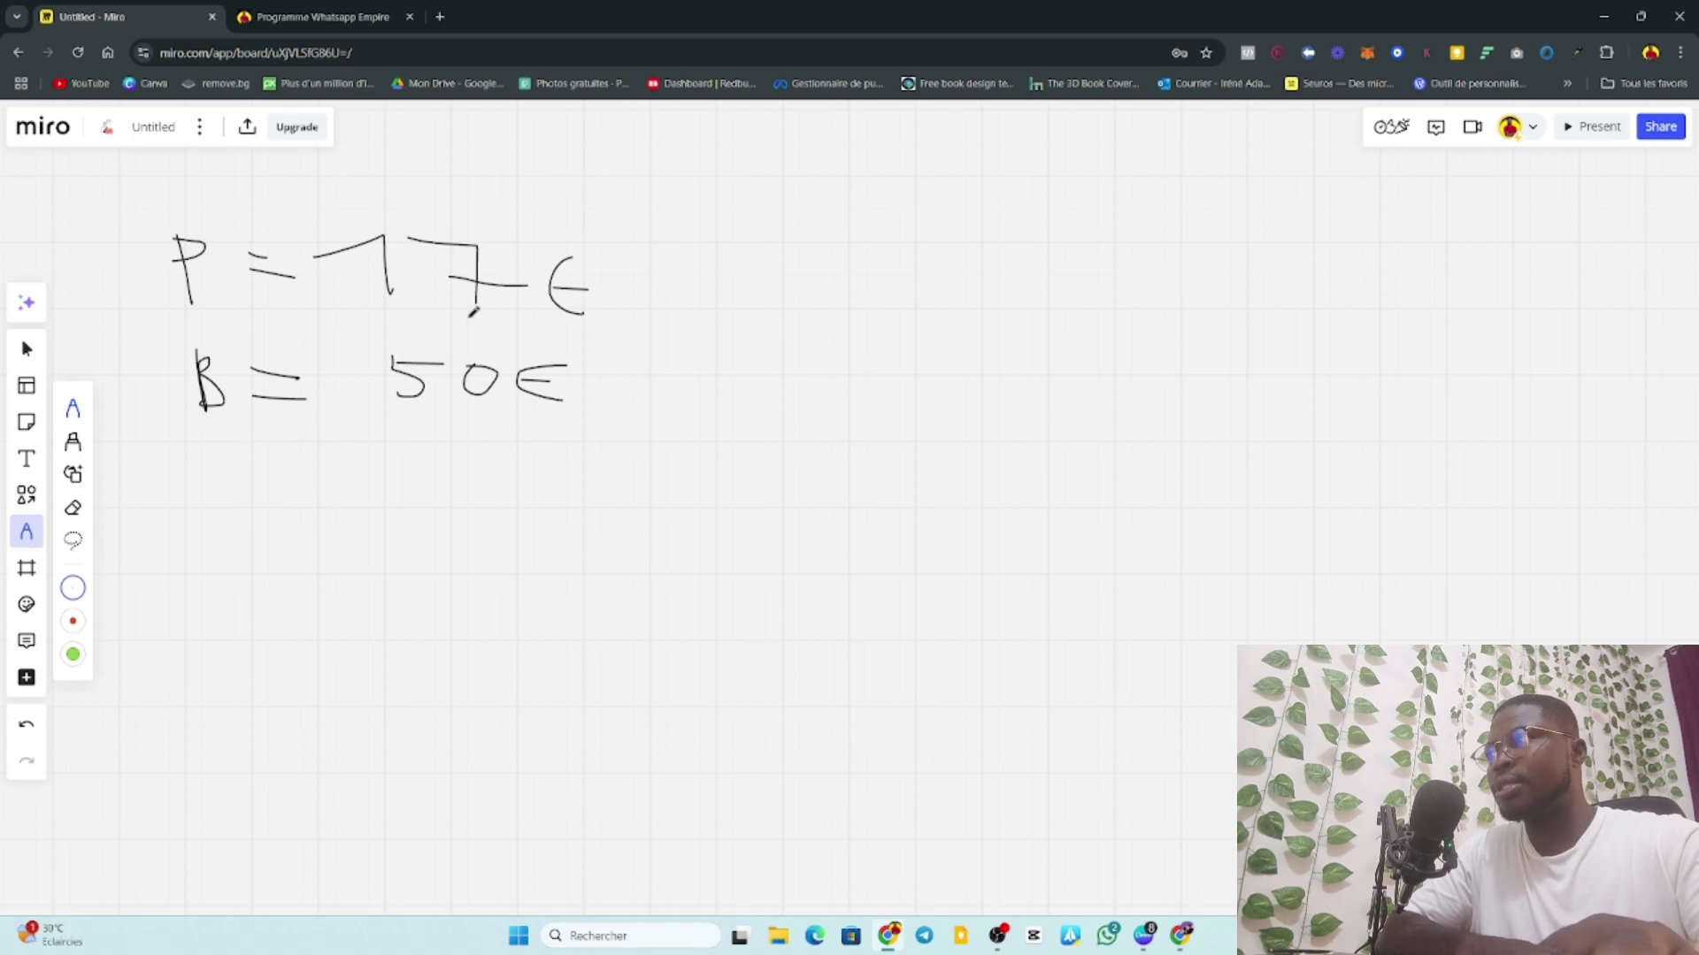
mouse_move(622, 259)
mouse_down()
mouse_move(616, 400)
mouse_move(670, 423)
mouse_move(569, 389)
mouse_move(615, 412)
mouse_up()
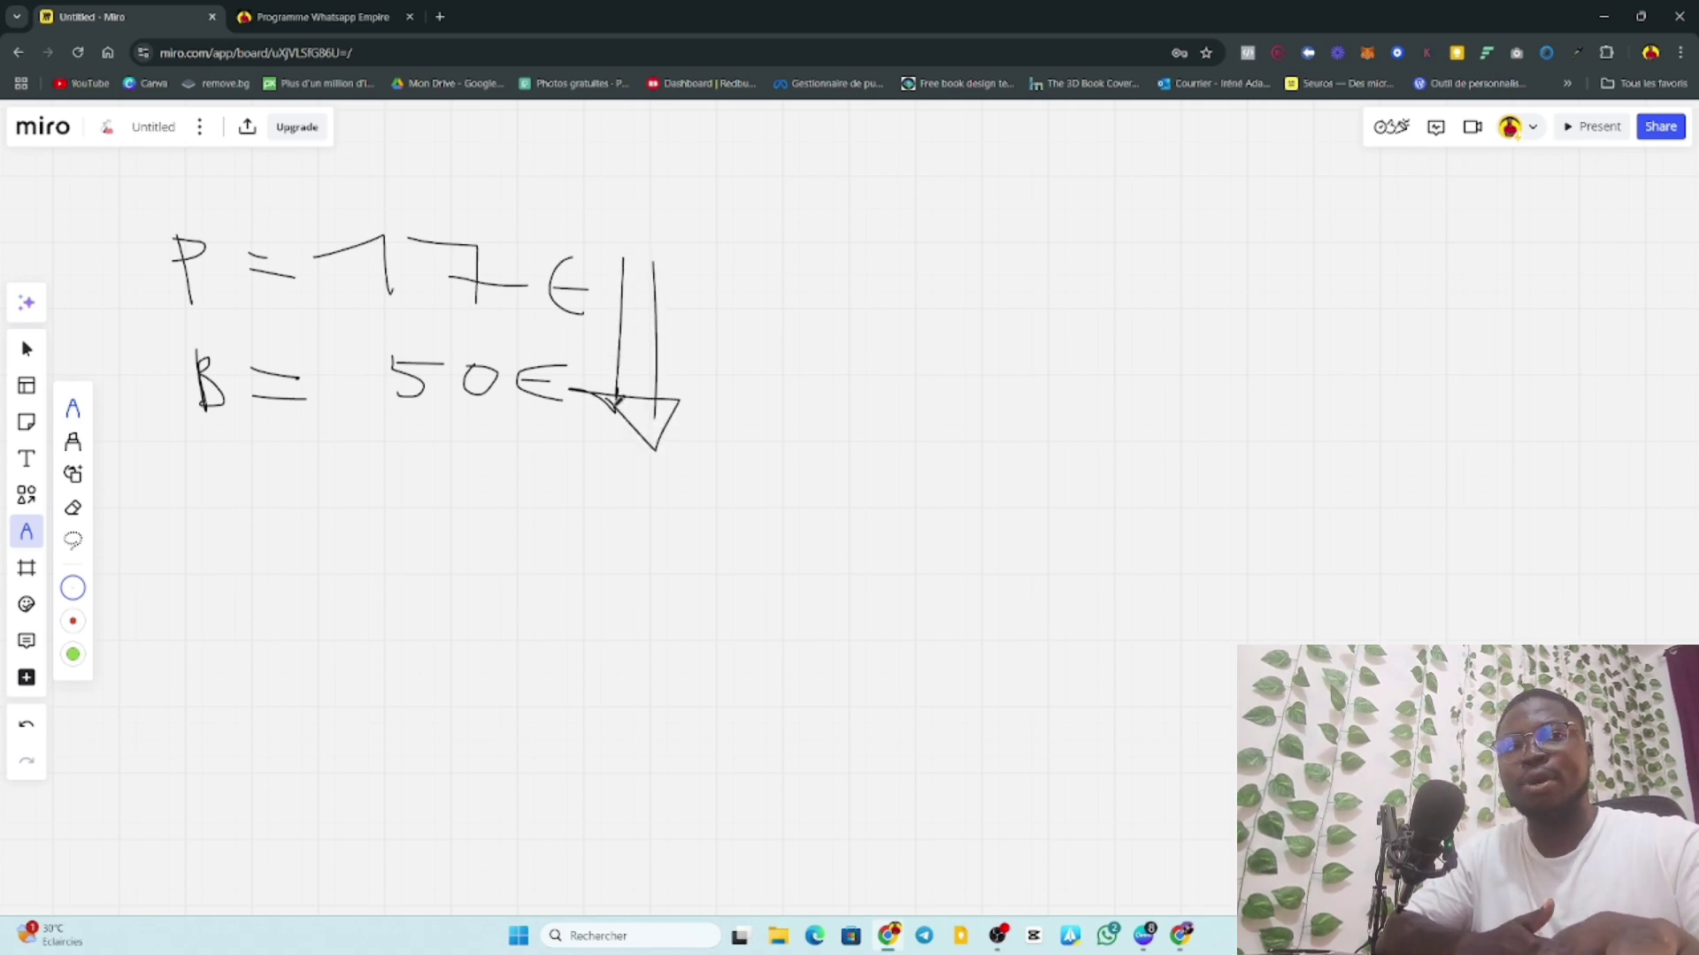
drag(452, 391, 446, 404)
key(ctrl+z)
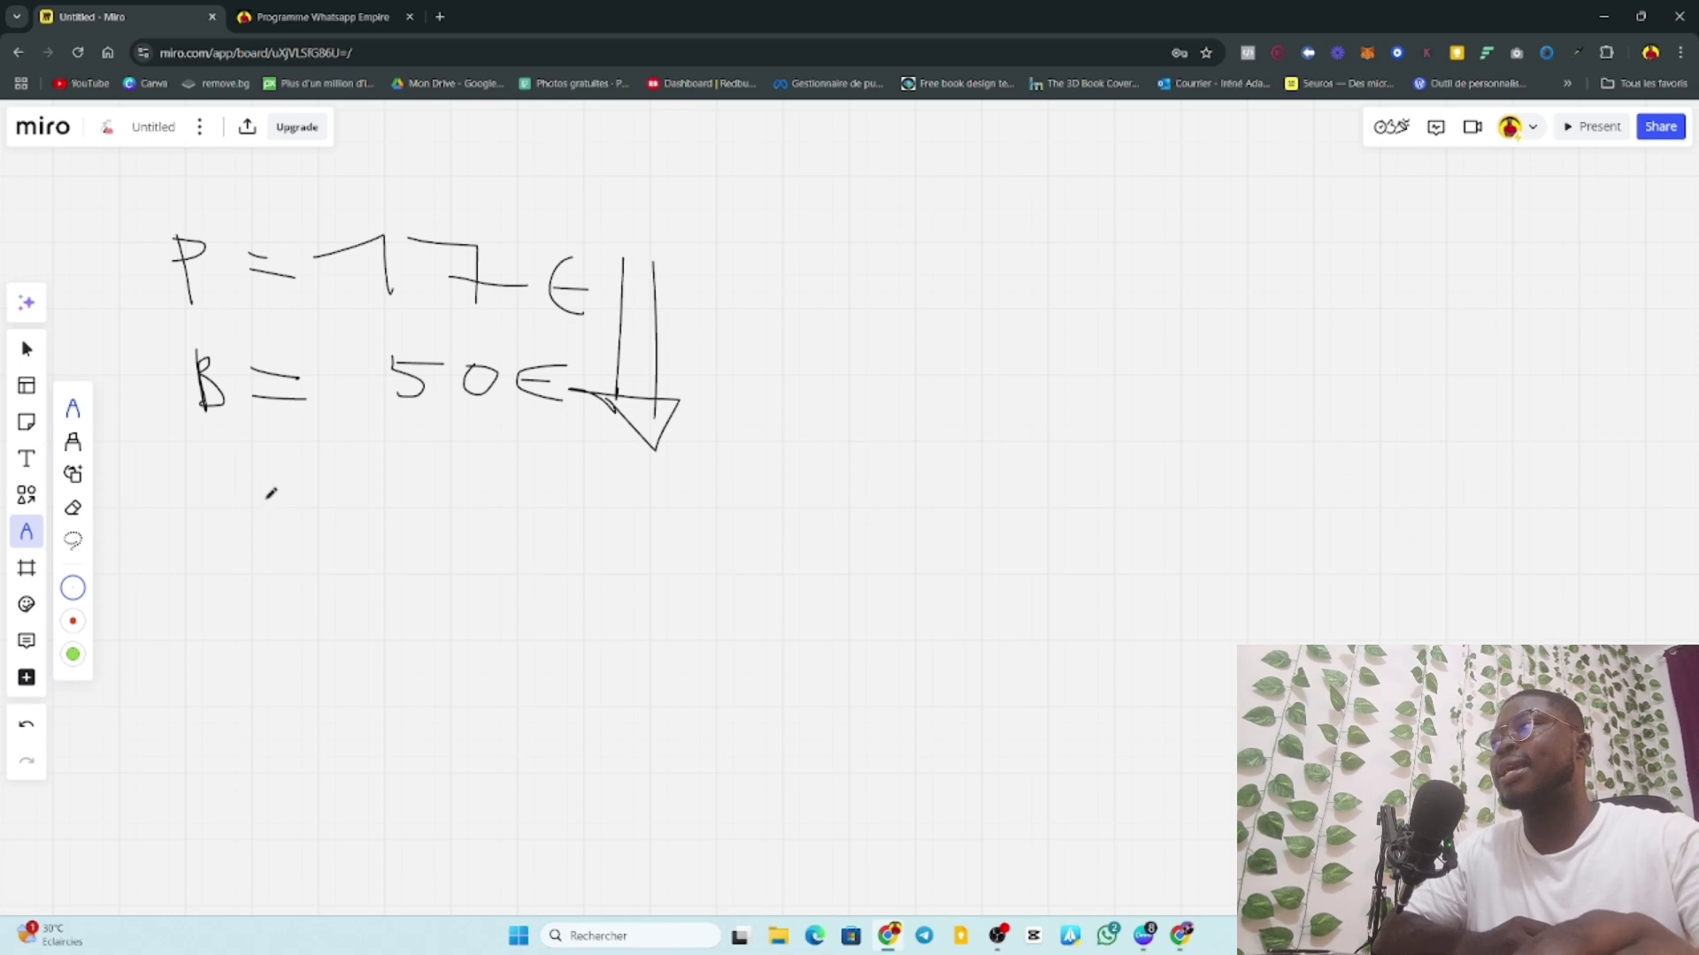
Handwrite 'C → 20€' below the prices and circle 50€.
drag(261, 500, 237, 572)
mouse_move(295, 522)
mouse_down()
mouse_move(372, 541)
mouse_move(378, 563)
mouse_up()
mouse_move(366, 515)
mouse_down()
mouse_move(444, 559)
mouse_move(387, 591)
mouse_up()
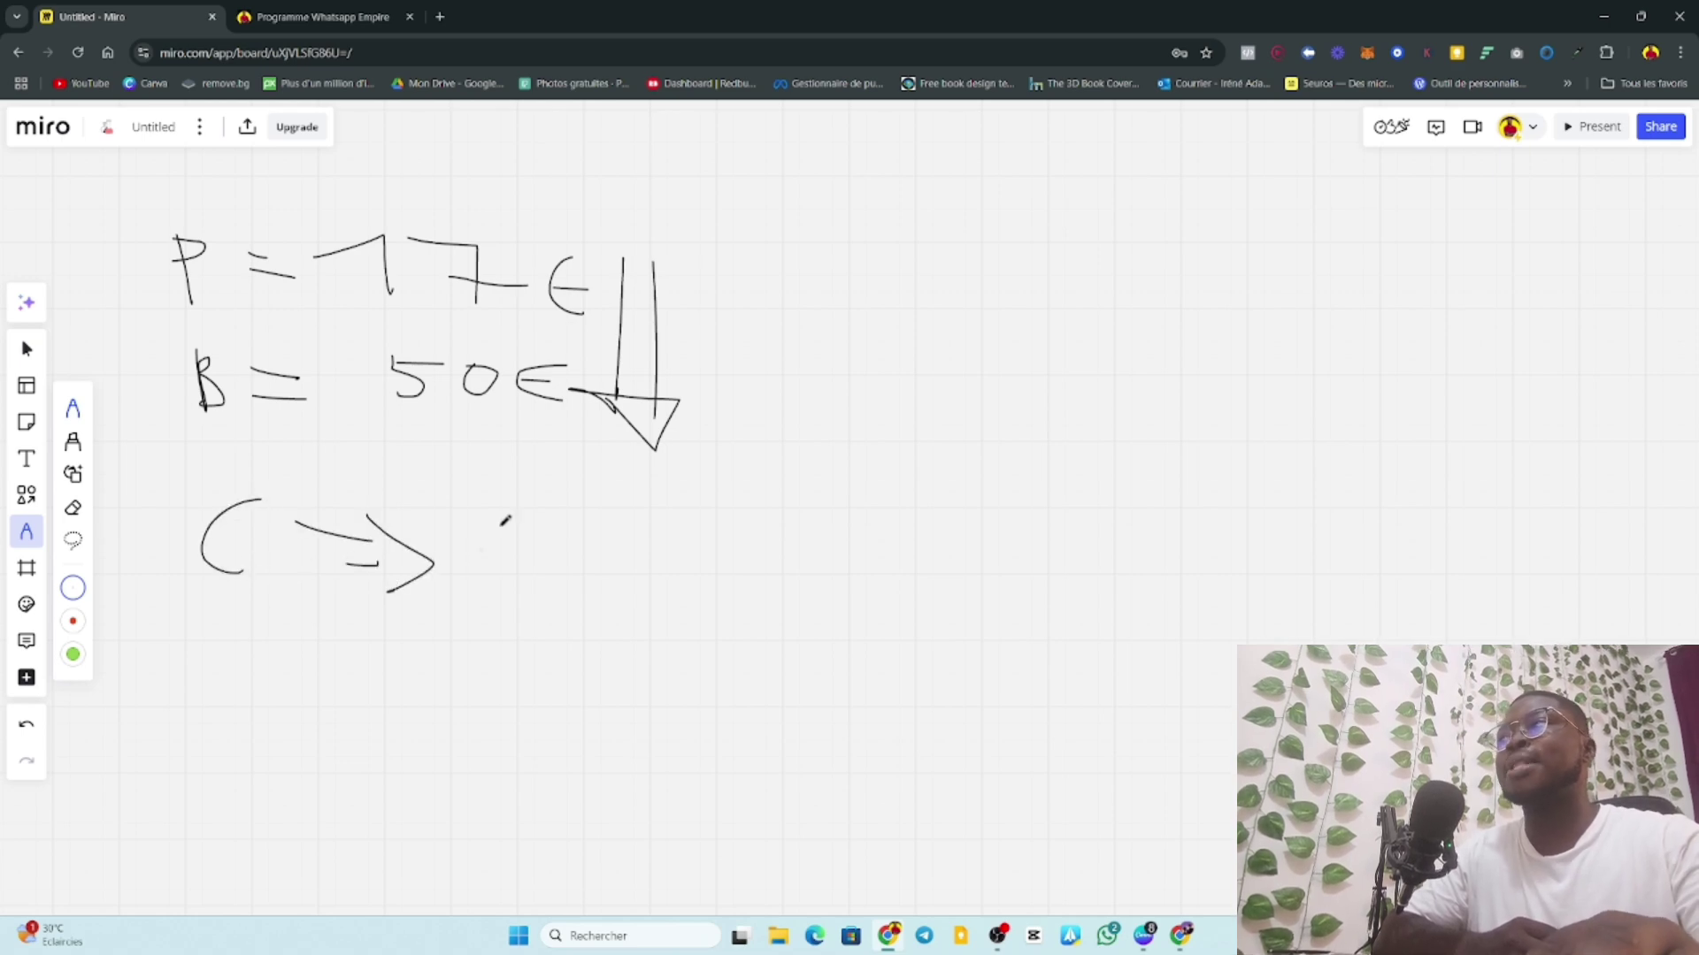
mouse_move(423, 332)
mouse_down()
mouse_move(507, 458)
mouse_move(511, 330)
mouse_move(393, 324)
mouse_move(423, 331)
mouse_up()
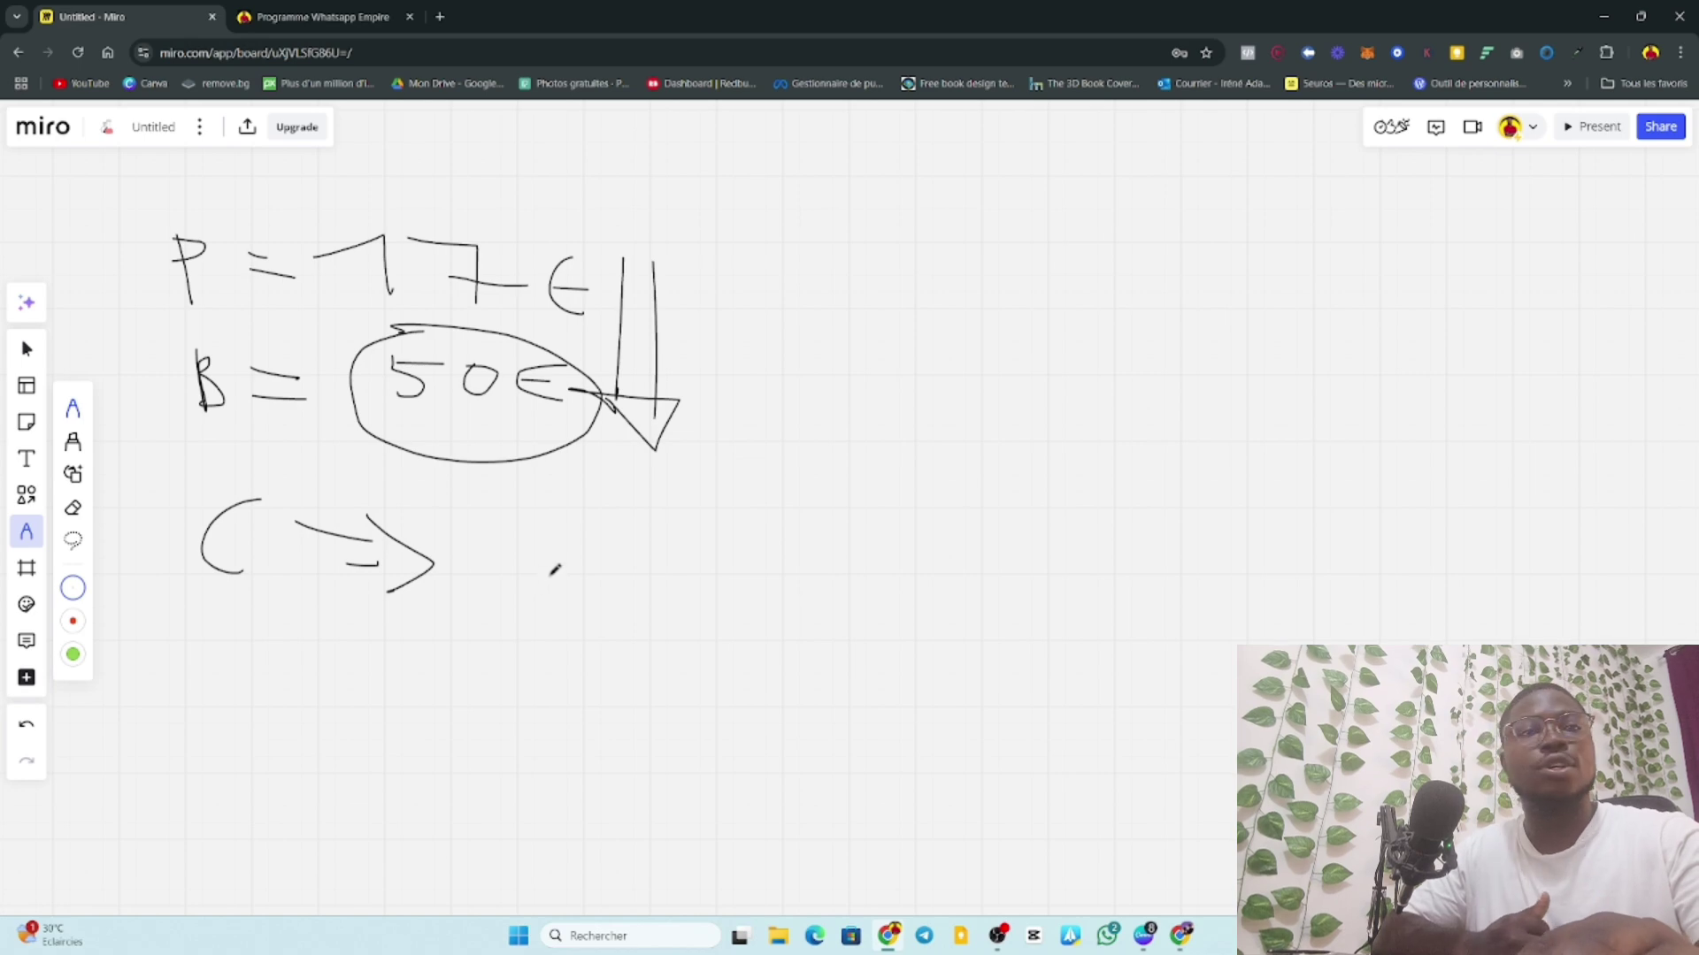
mouse_move(560, 530)
mouse_down()
mouse_move(609, 581)
mouse_move(630, 550)
mouse_up()
mouse_move(733, 547)
mouse_down()
mouse_move(743, 576)
mouse_move(747, 563)
mouse_up()
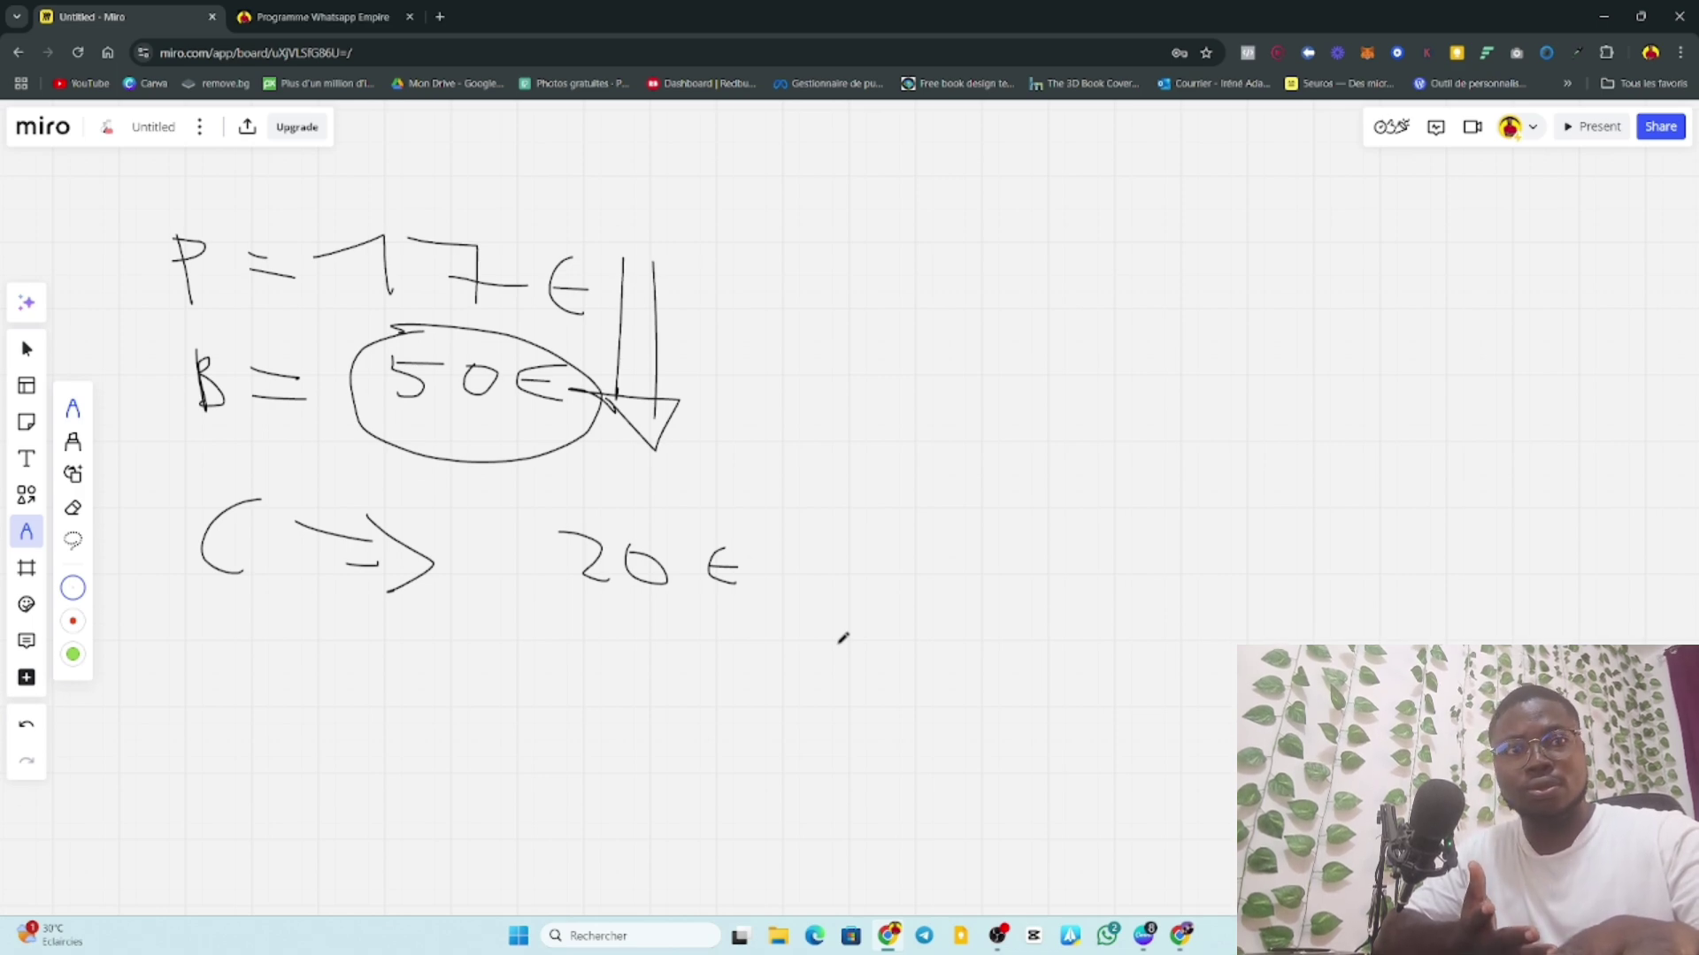
Double-underline 20€ and draw a box around it.
mouse_move(576, 604)
mouse_down()
mouse_move(745, 609)
mouse_move(750, 625)
mouse_up()
drag(552, 534, 550, 611)
mouse_move(559, 498)
mouse_down()
mouse_move(771, 504)
mouse_move(559, 626)
mouse_move(719, 640)
mouse_up()
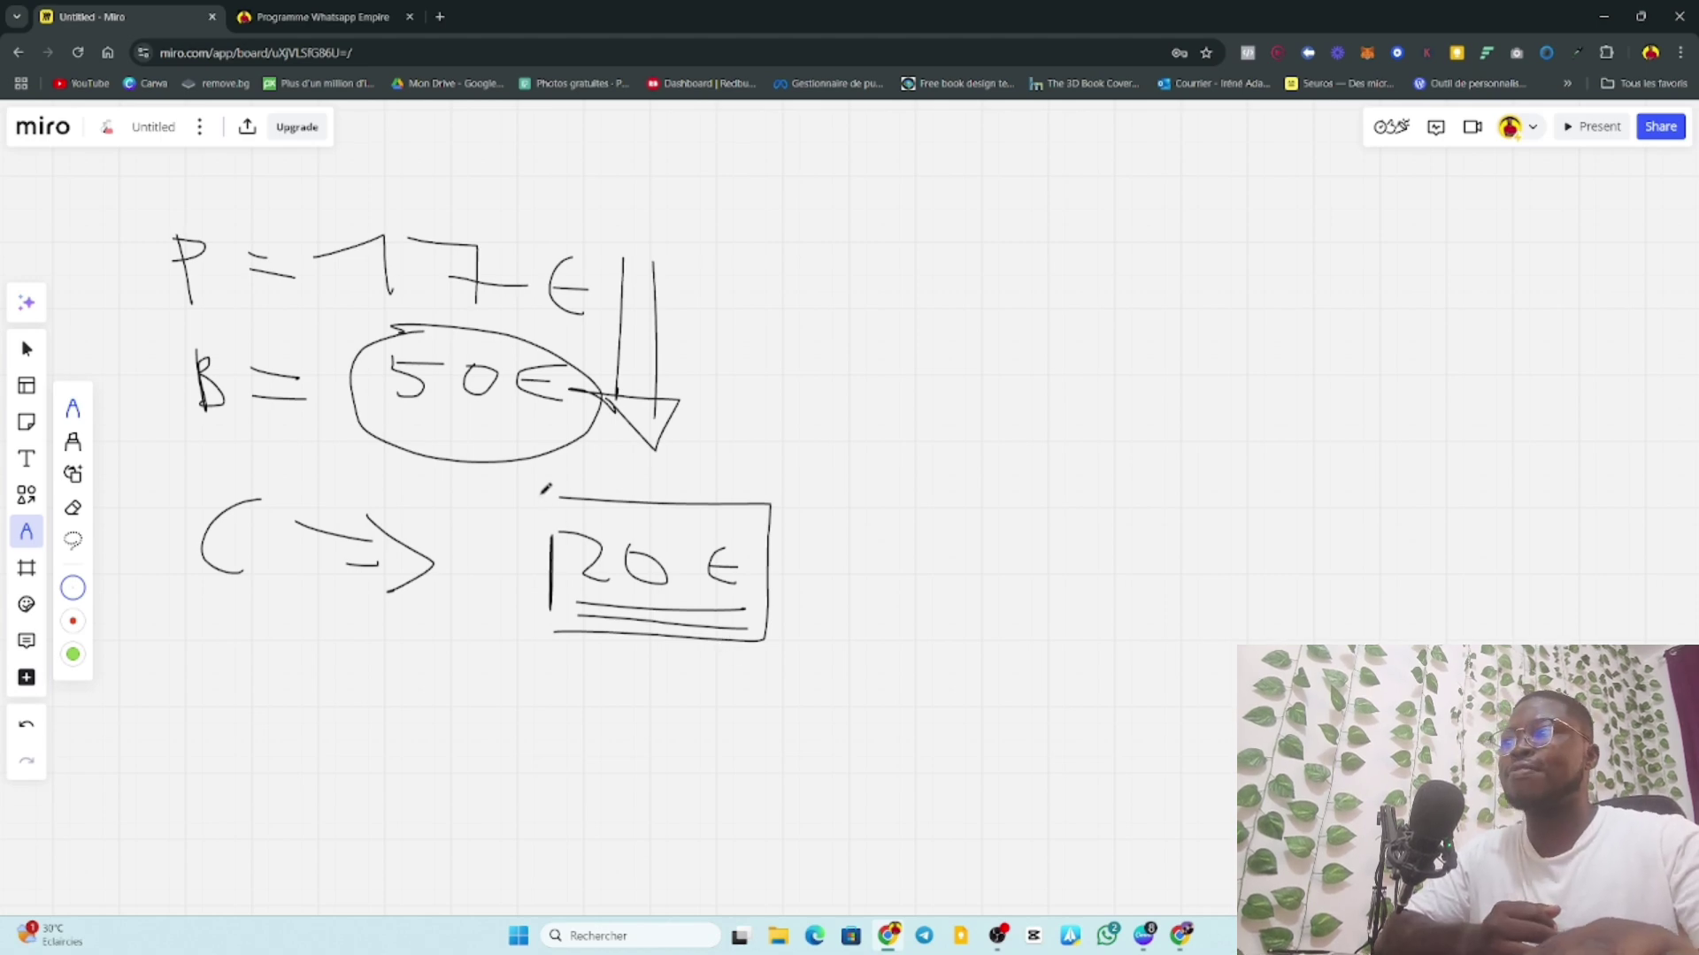
drag(550, 491, 551, 610)
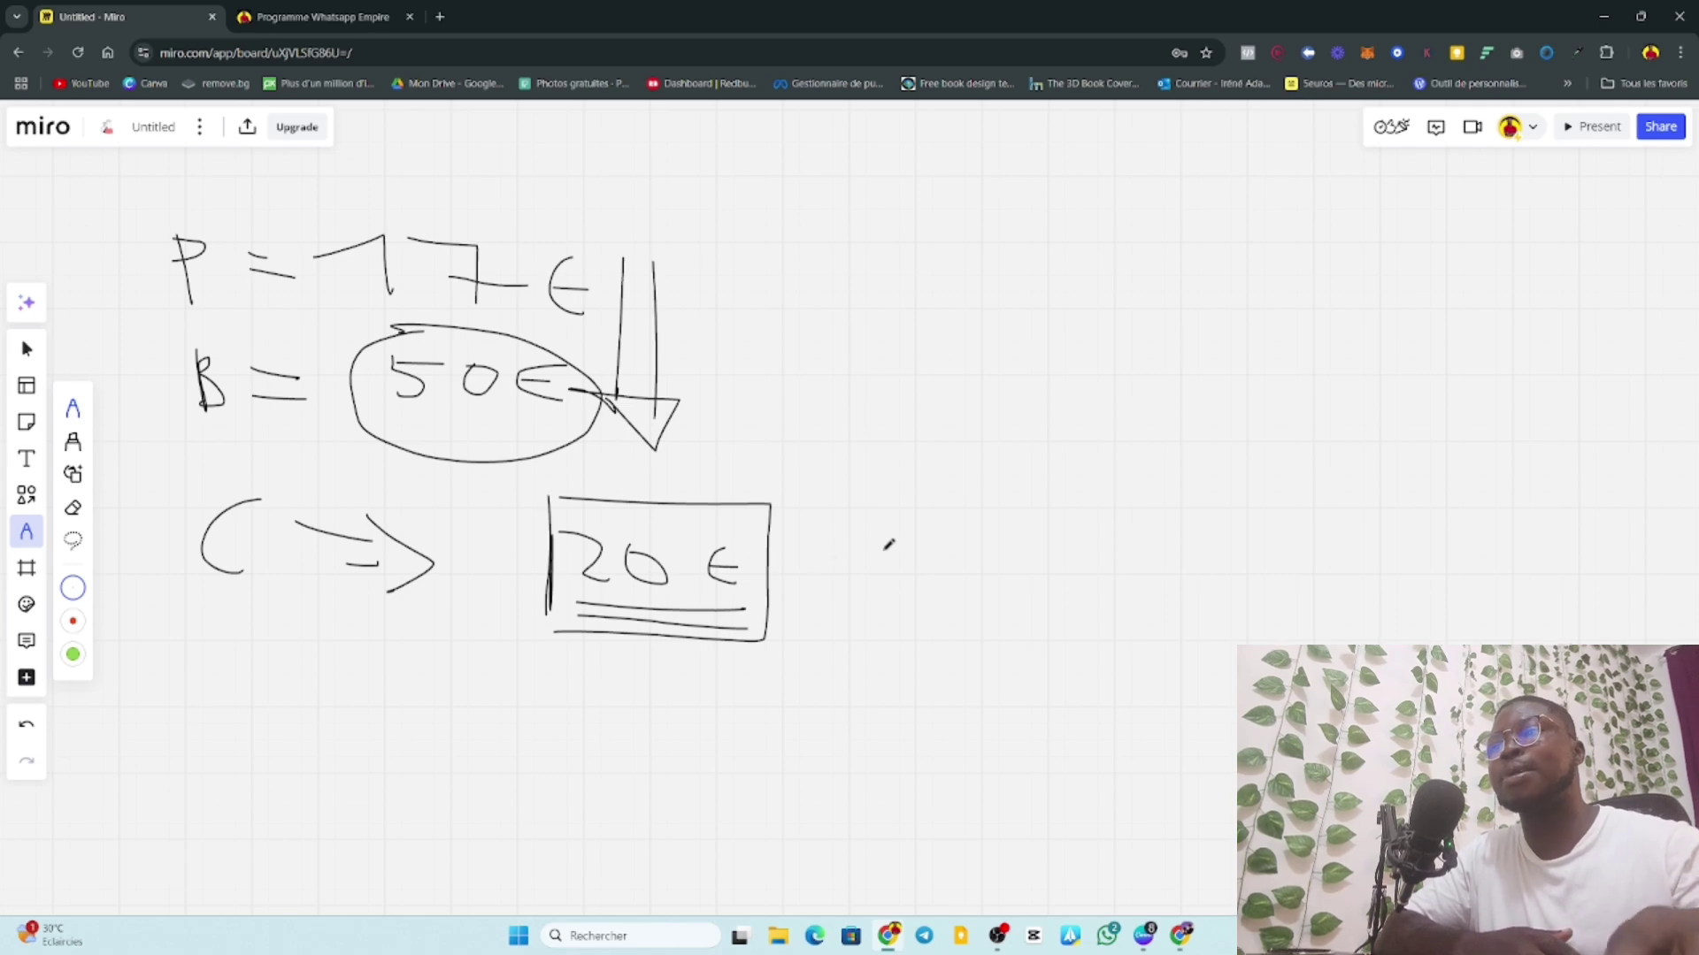
Open the WhatsApp desktop app from the taskbar.
click(1108, 935)
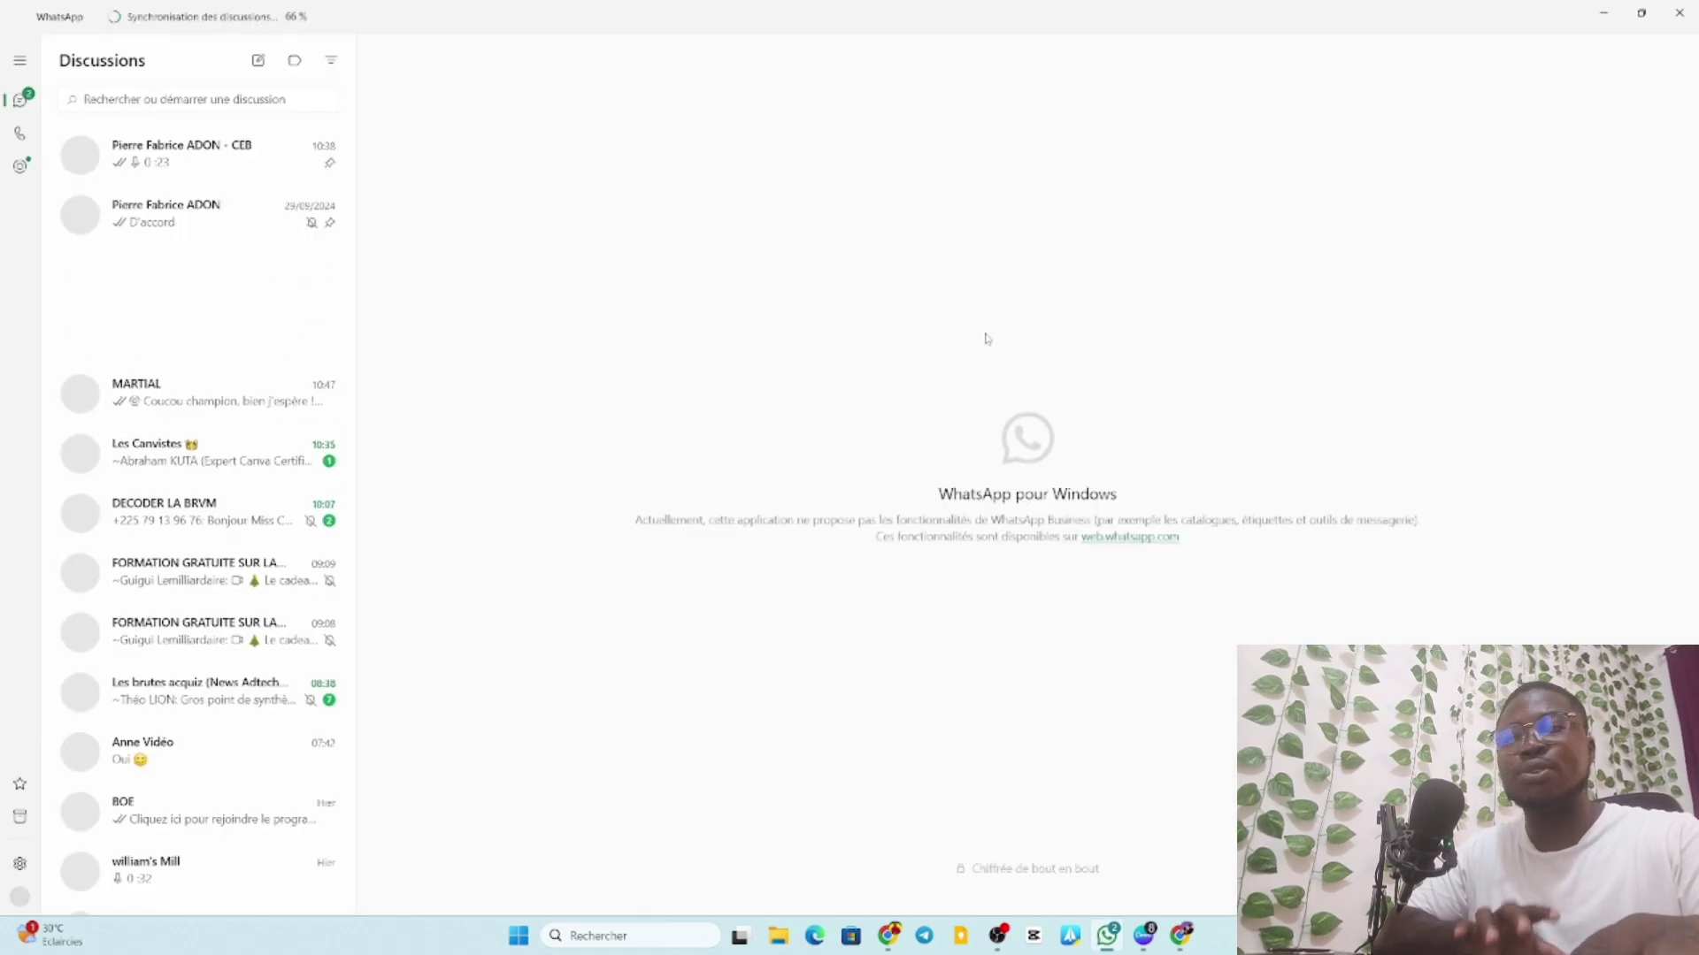
Minimize WhatsApp to return to the Ads Manager campaigns table in Chrome.
click(1603, 13)
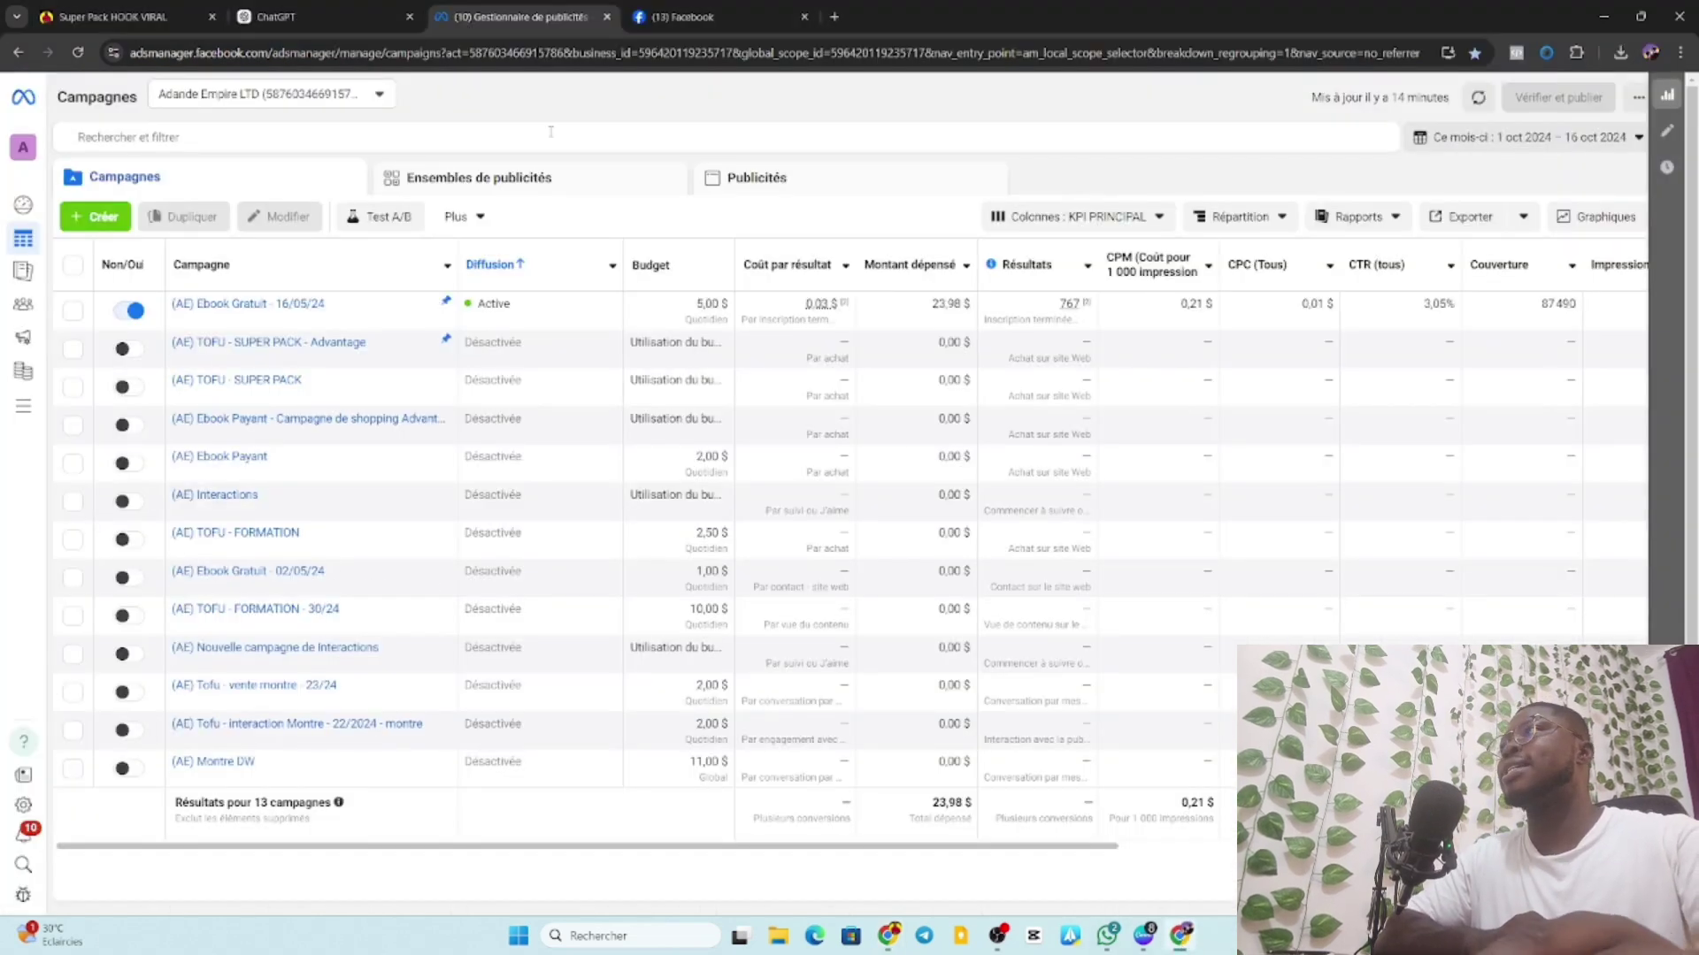
Switch to the Facebook business Page and scroll through its Intro and recent posts.
click(680, 17)
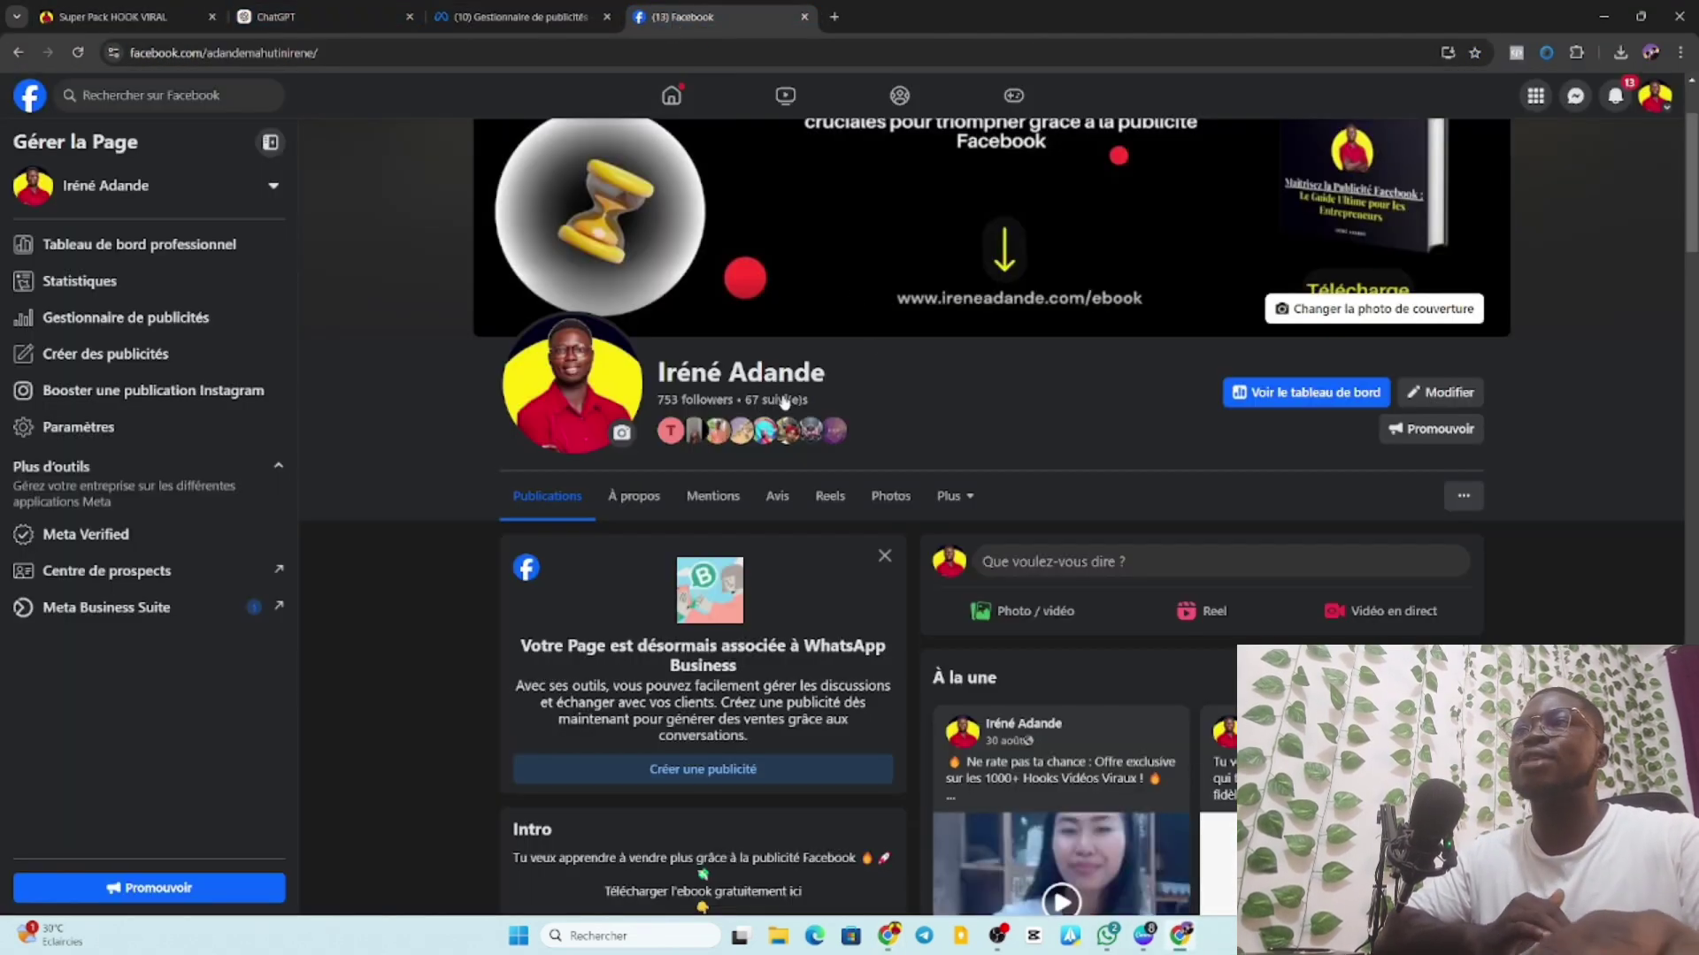
scroll(995, 480, down, 10)
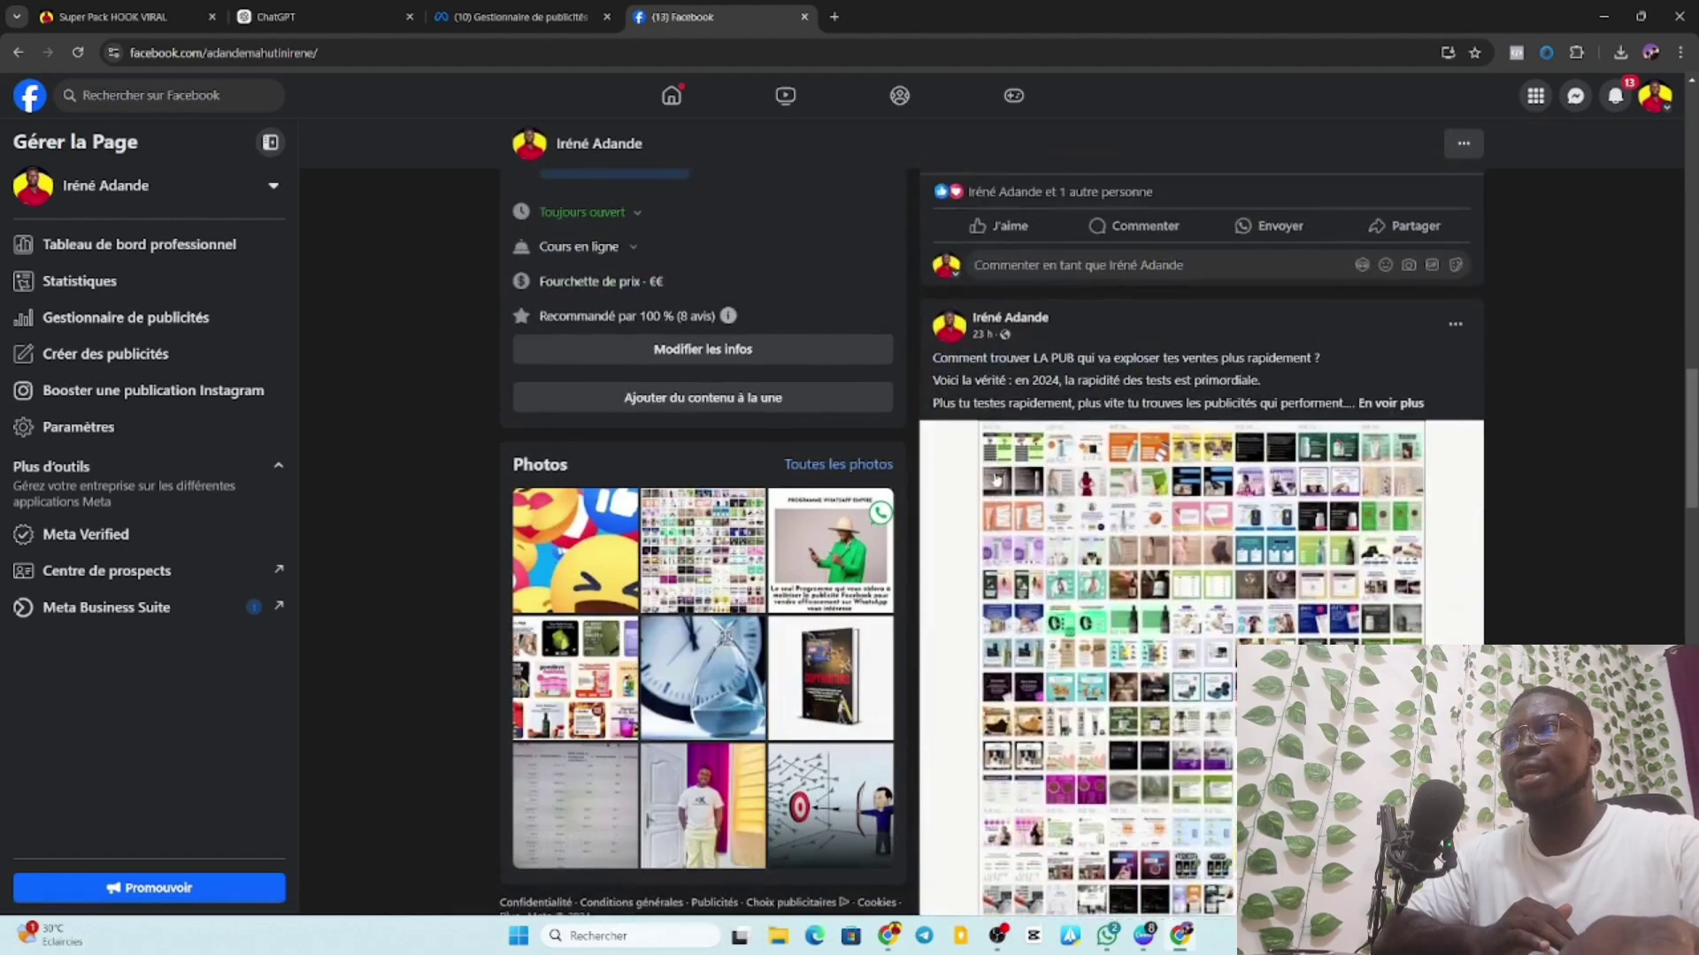
scroll(995, 483, up, 4)
scroll(1026, 544, up, 3)
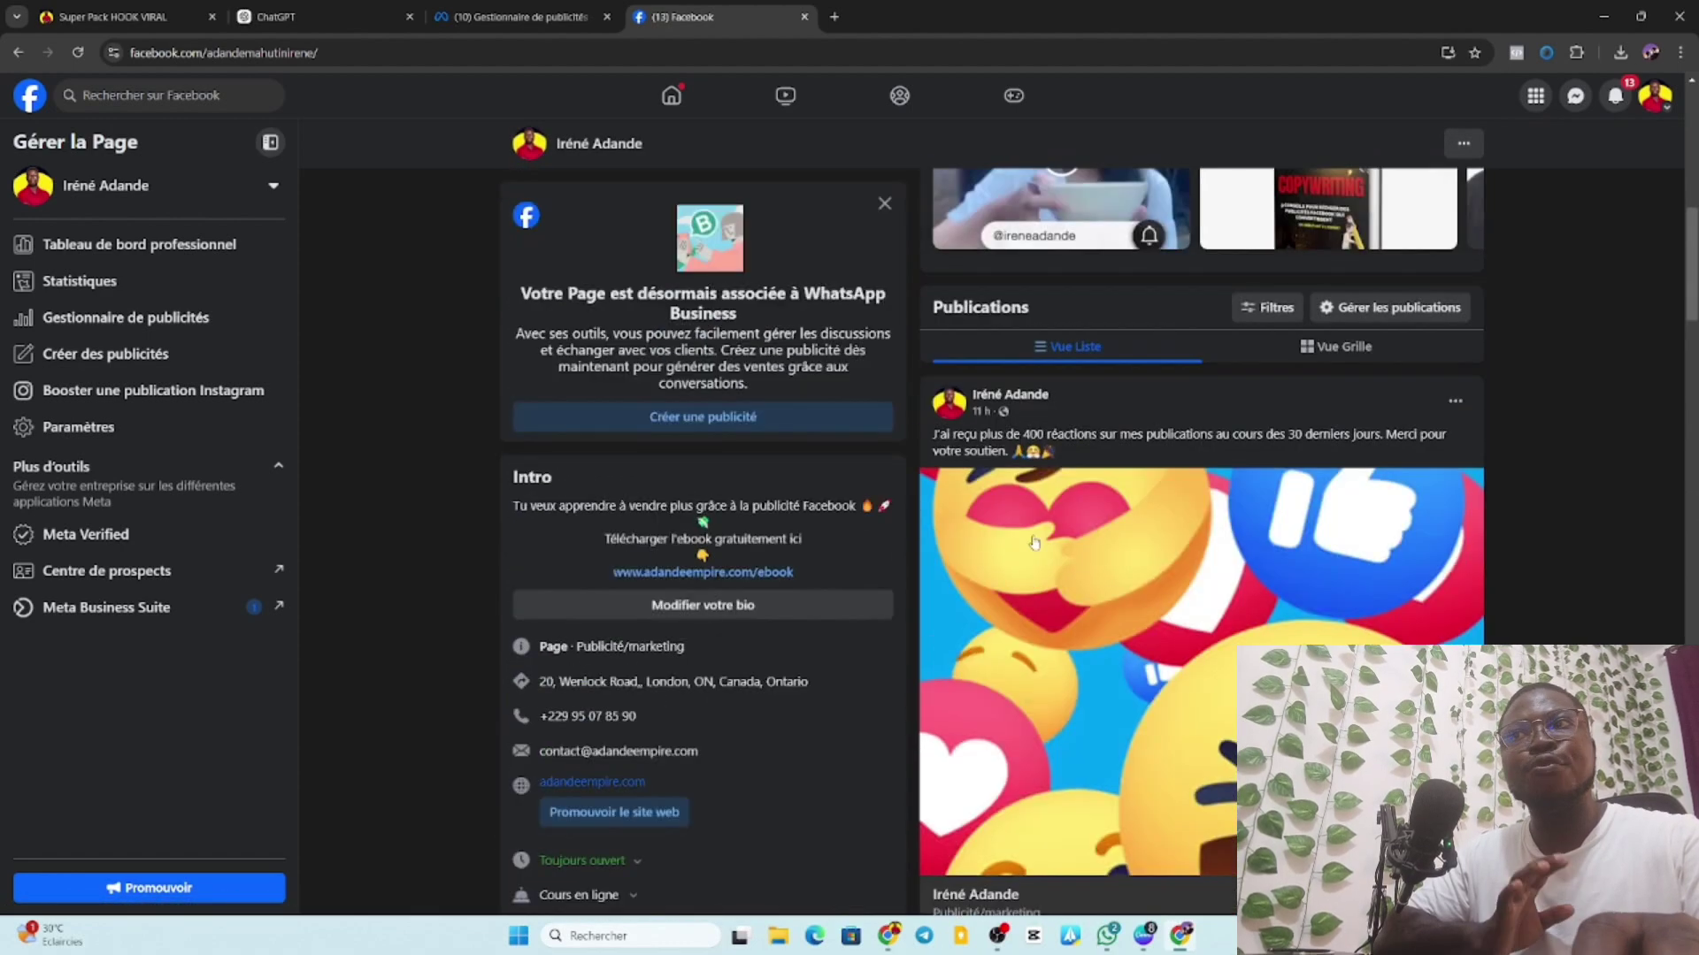
scroll(1033, 529, up, 5)
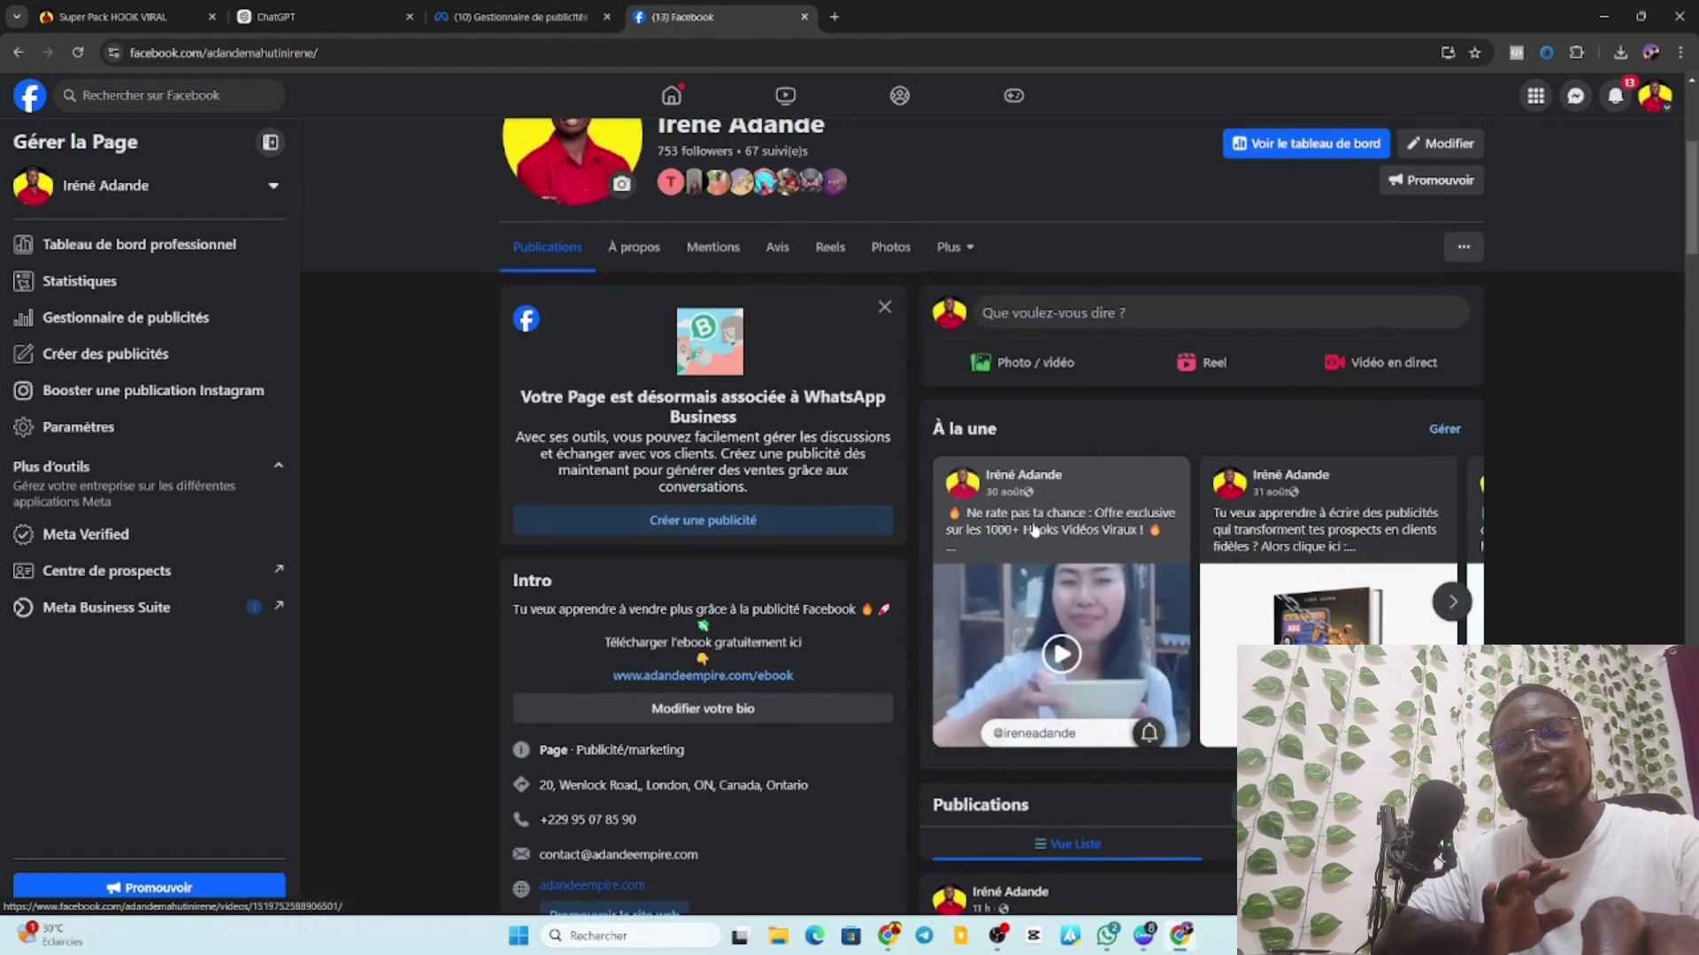
scroll(1034, 529, up, 4)
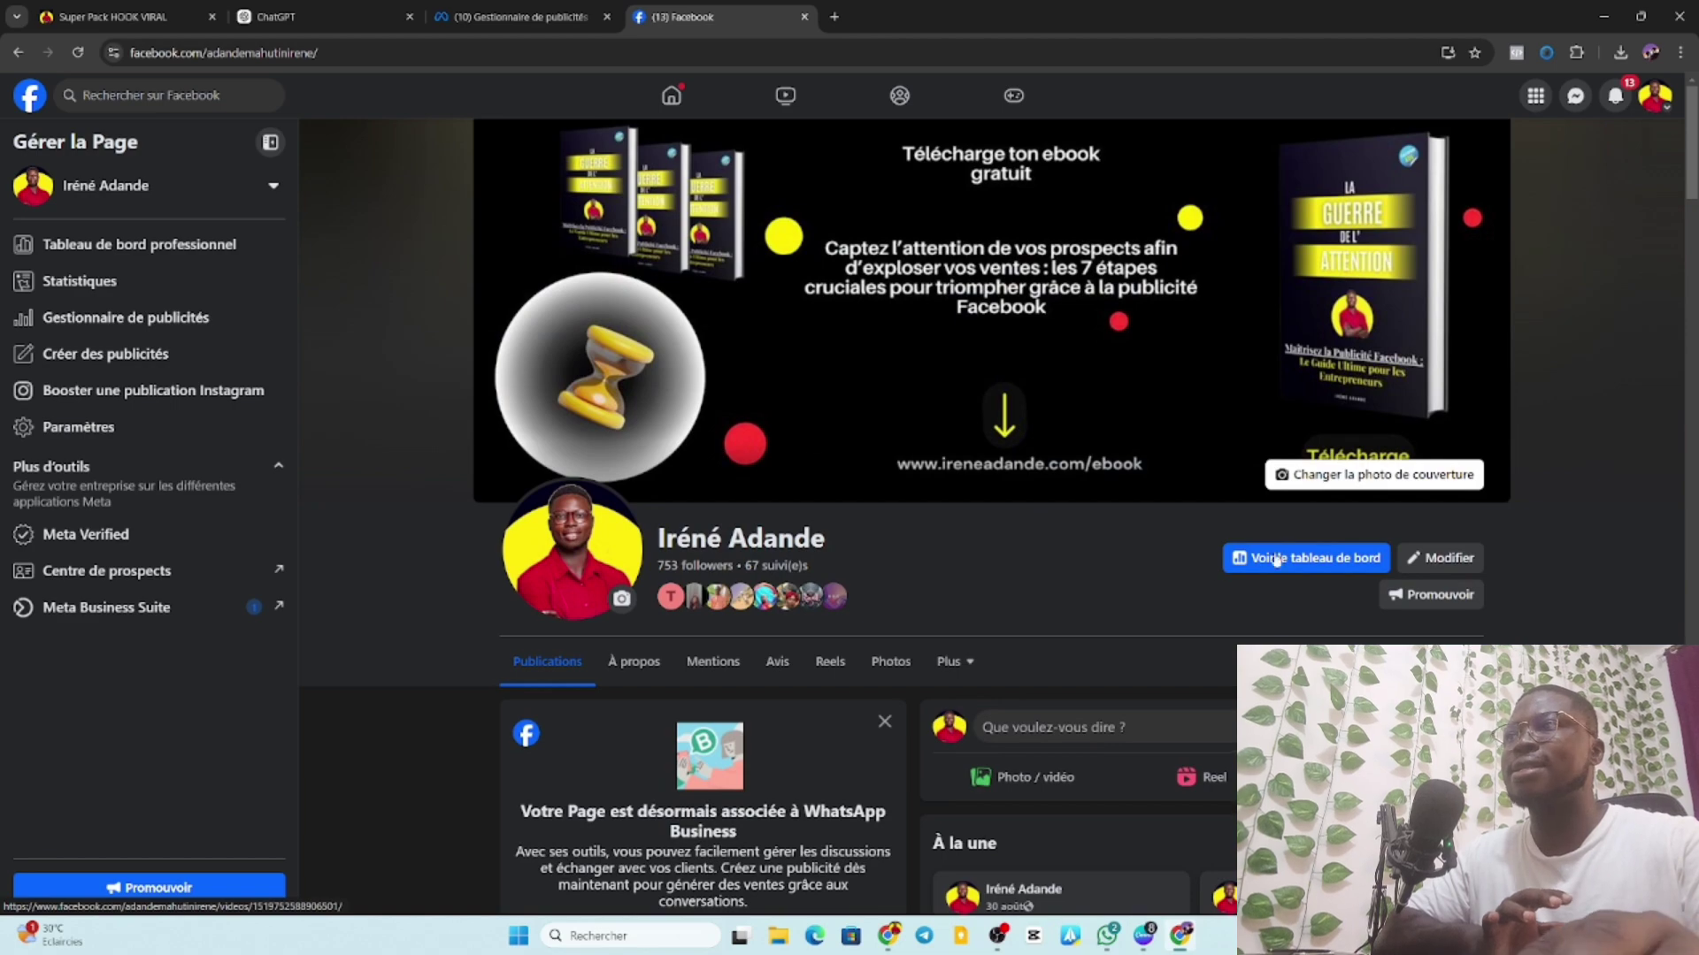
scroll(1033, 529, down, 7)
scroll(989, 522, down, 12)
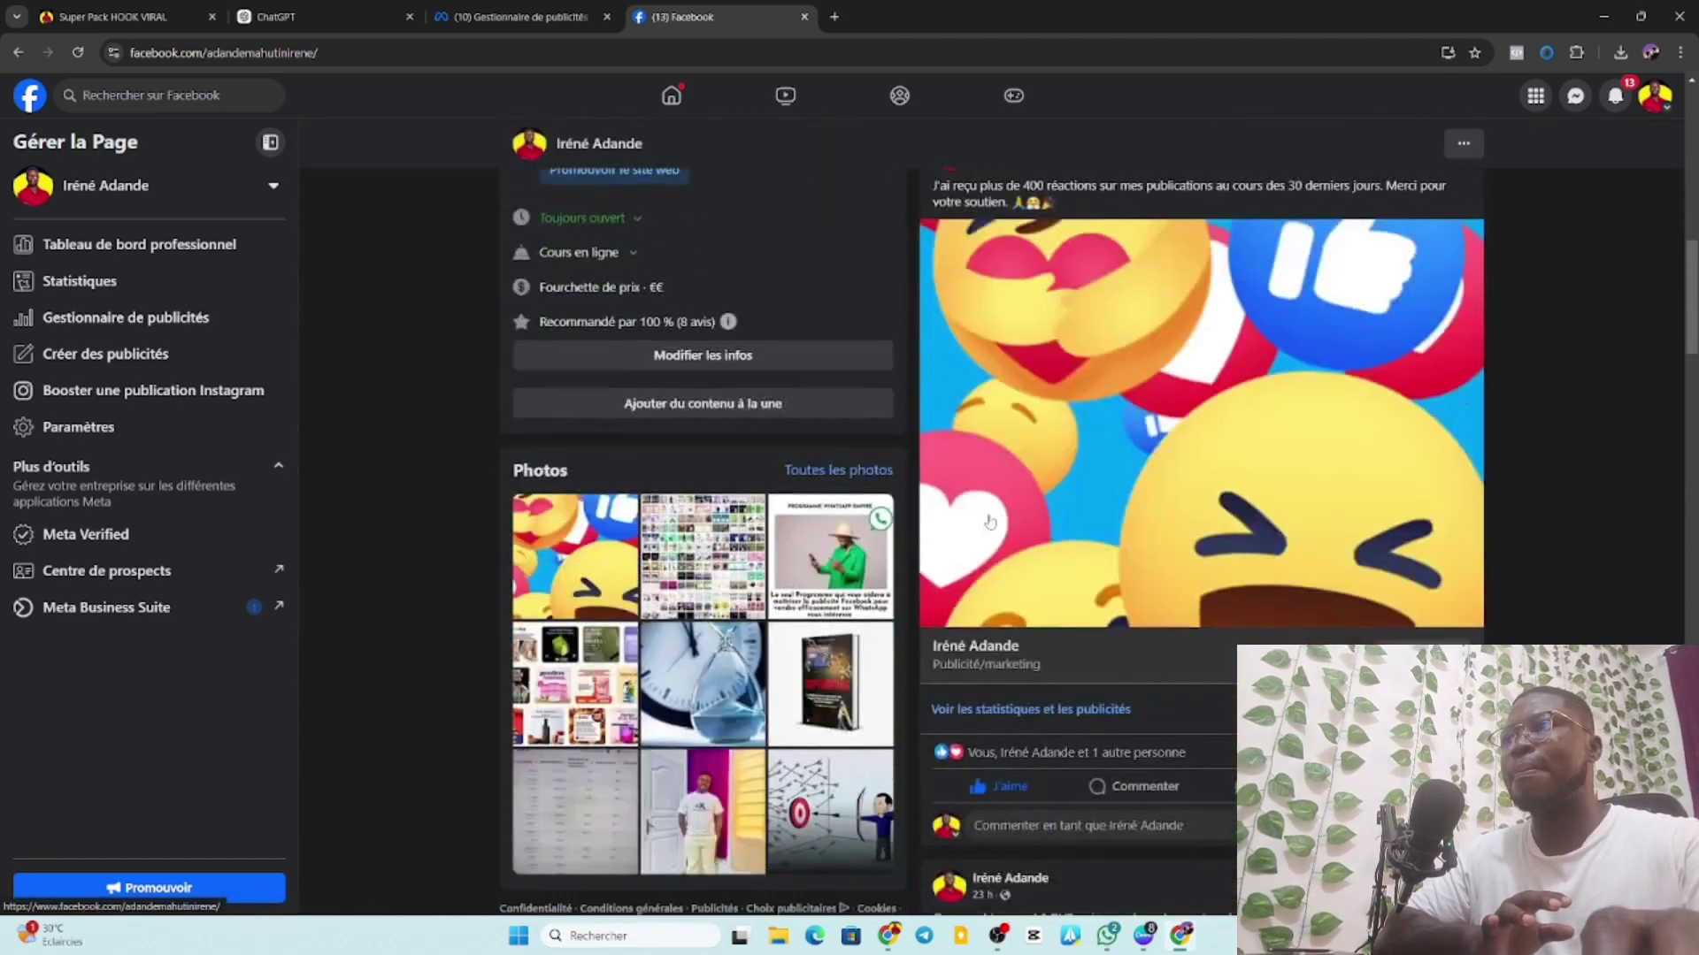
scroll(990, 520, down, 6)
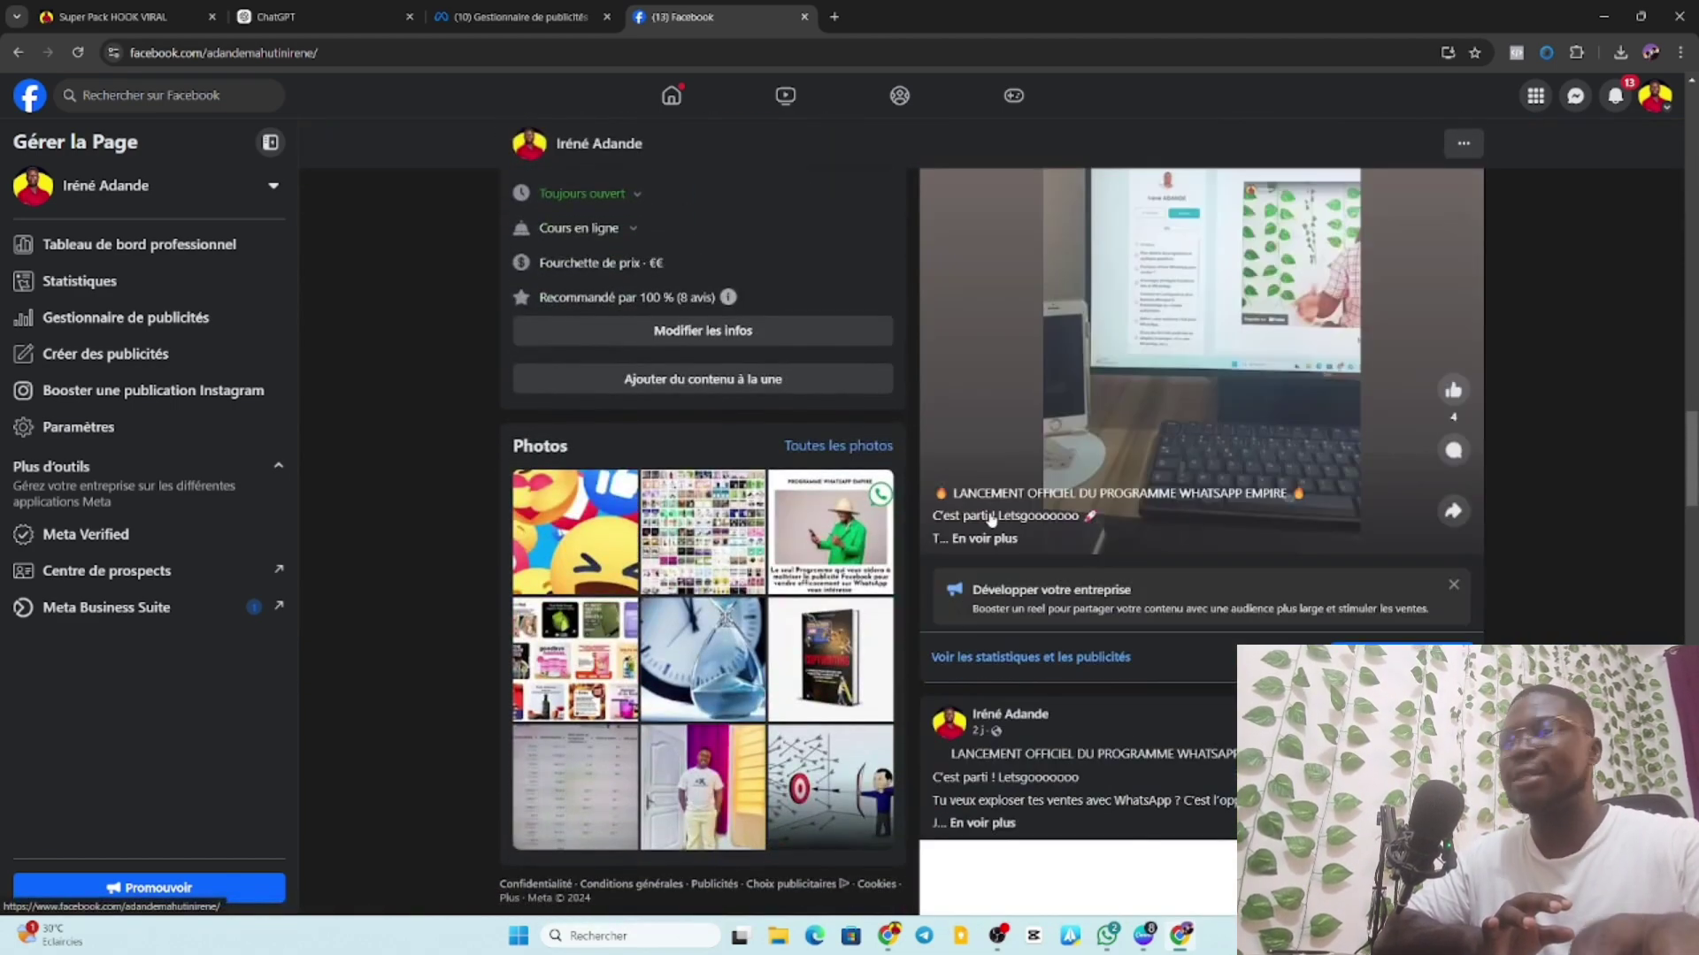
scroll(988, 504, up, 14)
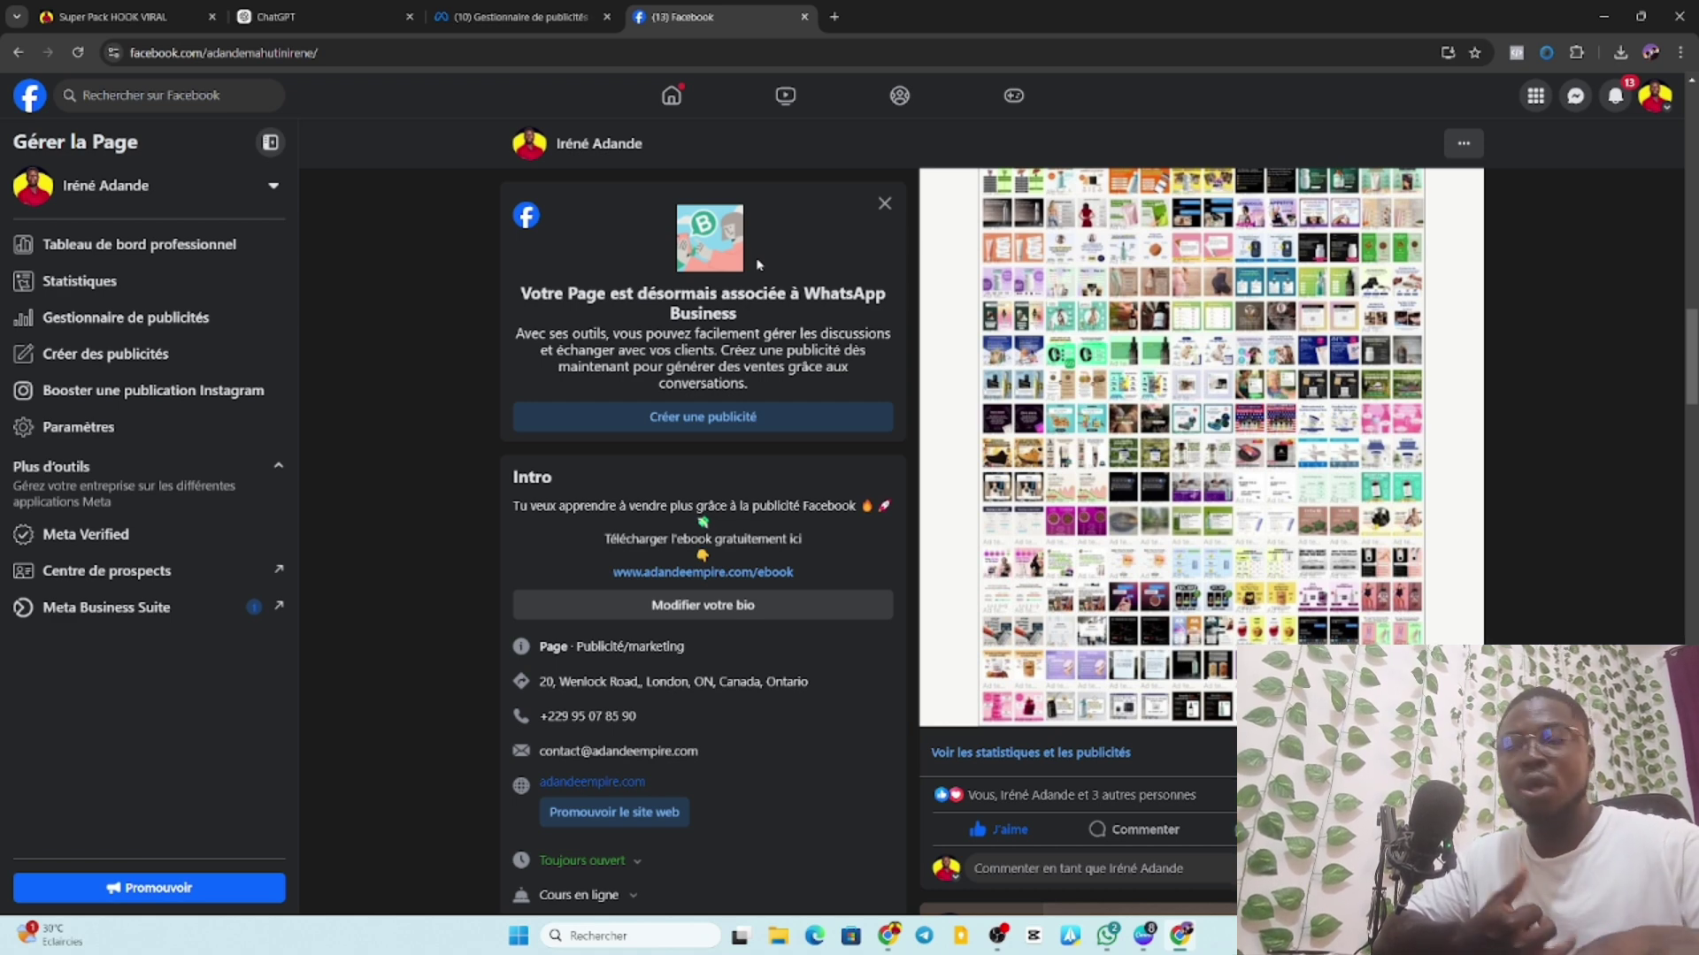
Scroll through the Super Pack HOOK VIRAL sales page, then go to the empty ChatGPT chat.
click(190, 8)
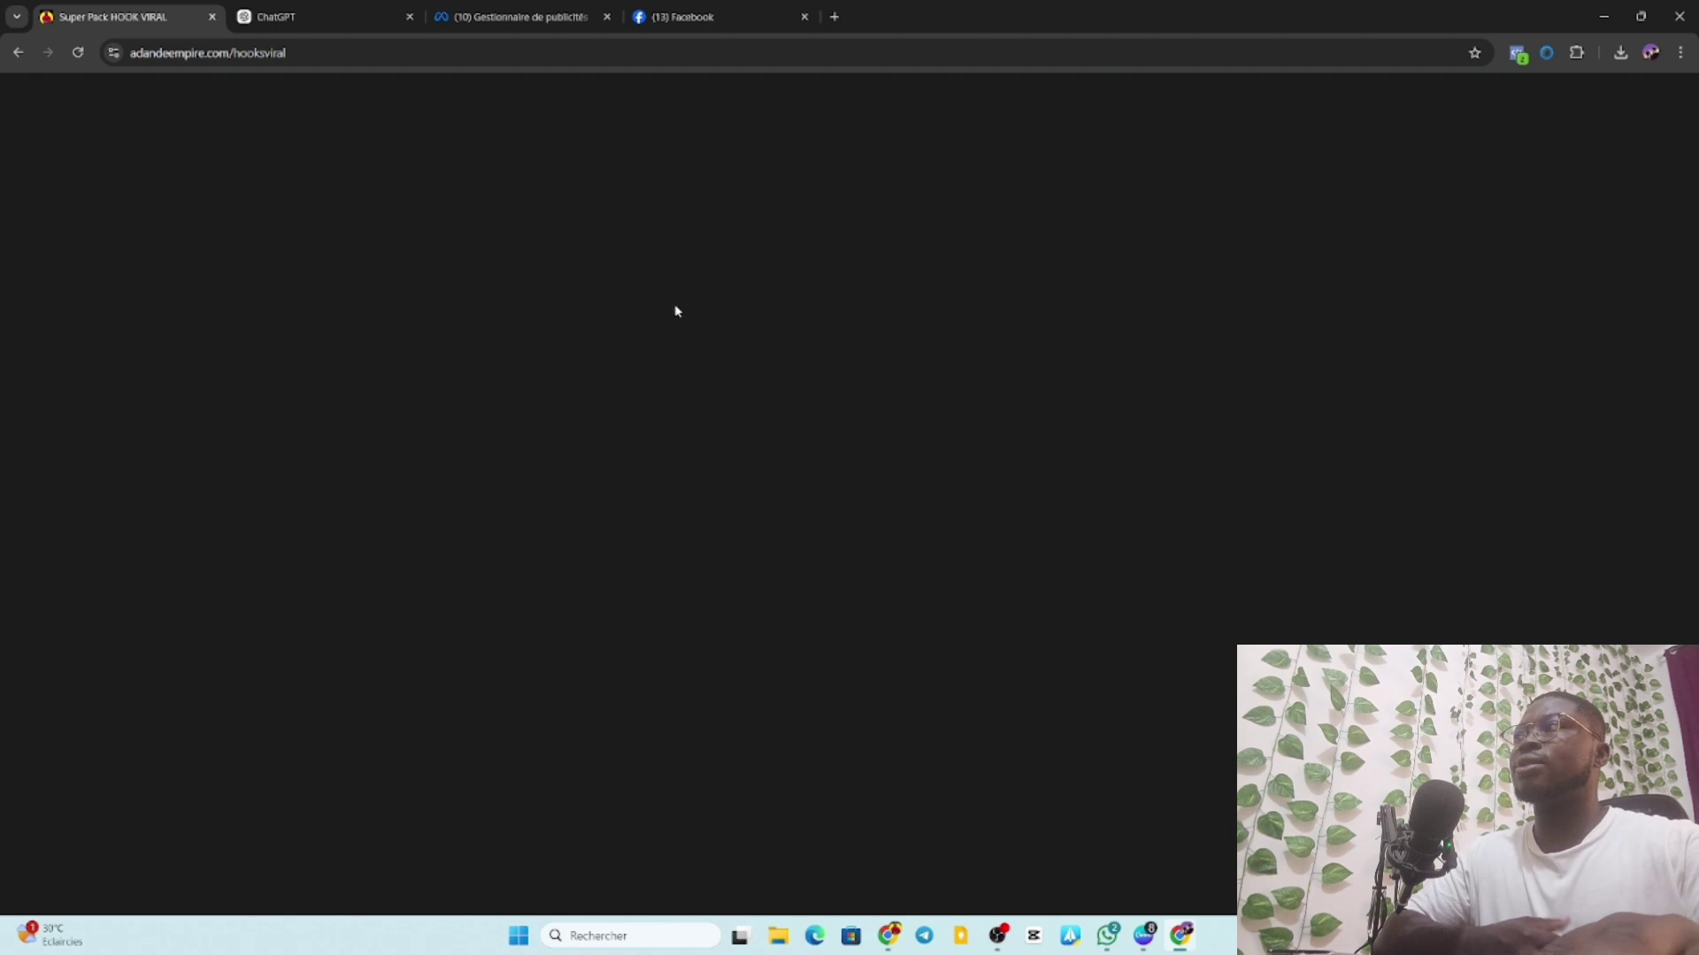
scroll(880, 405, down, 12)
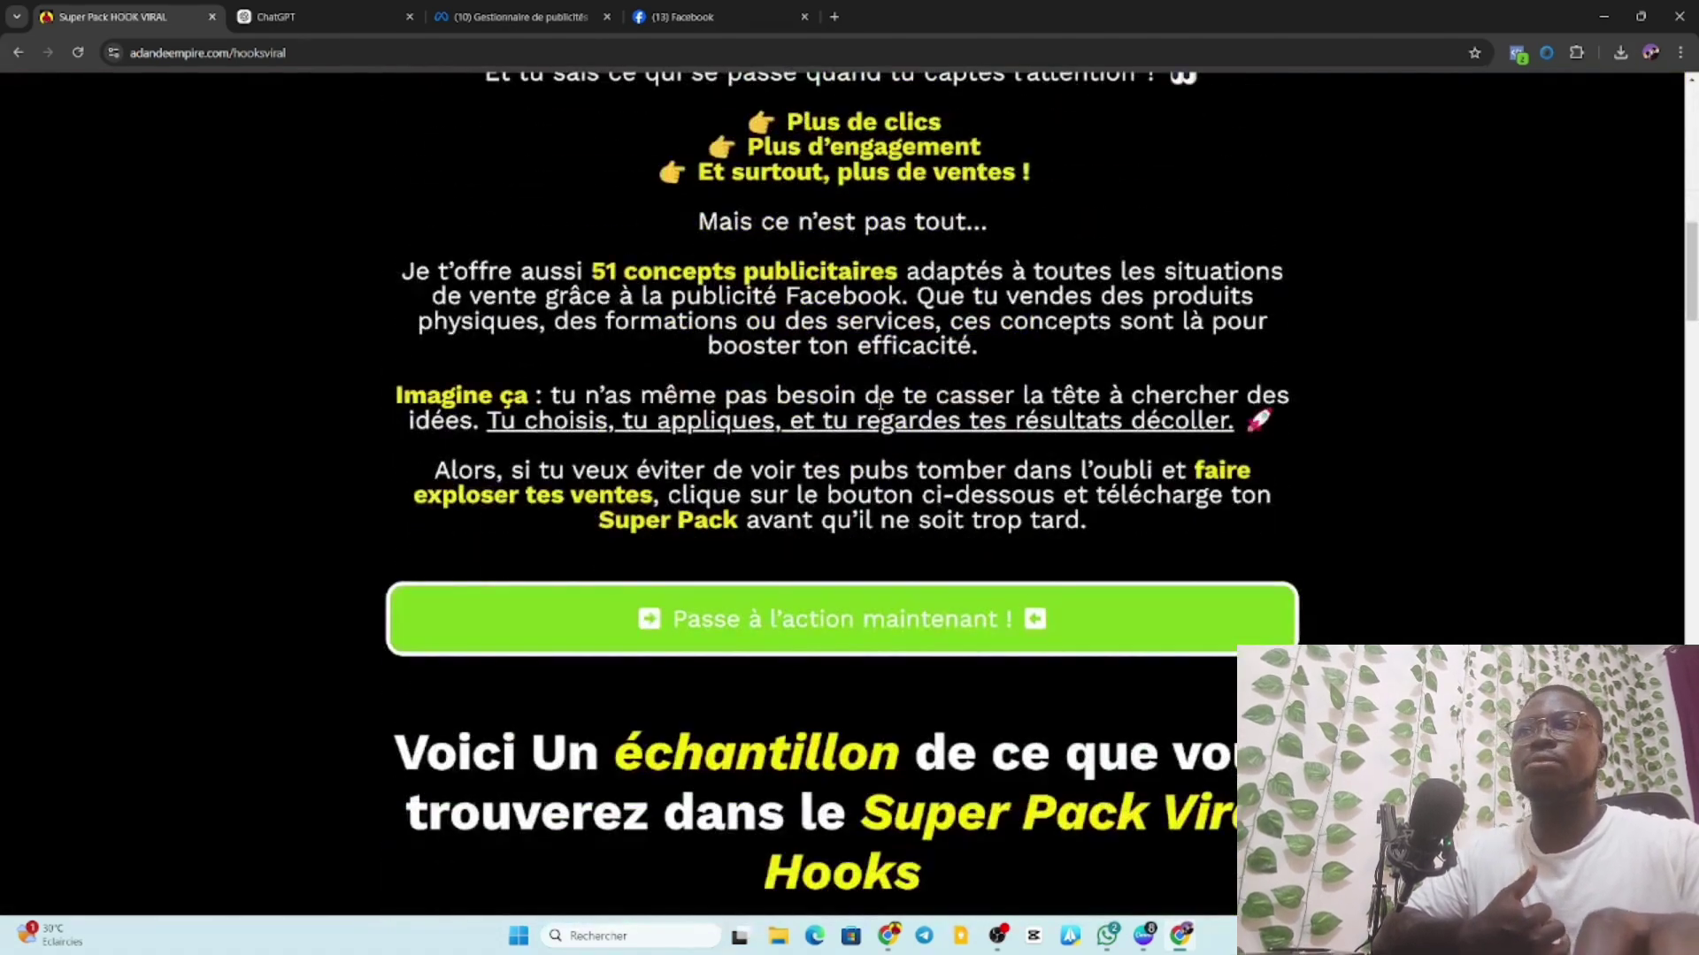
scroll(1013, 463, down, 15)
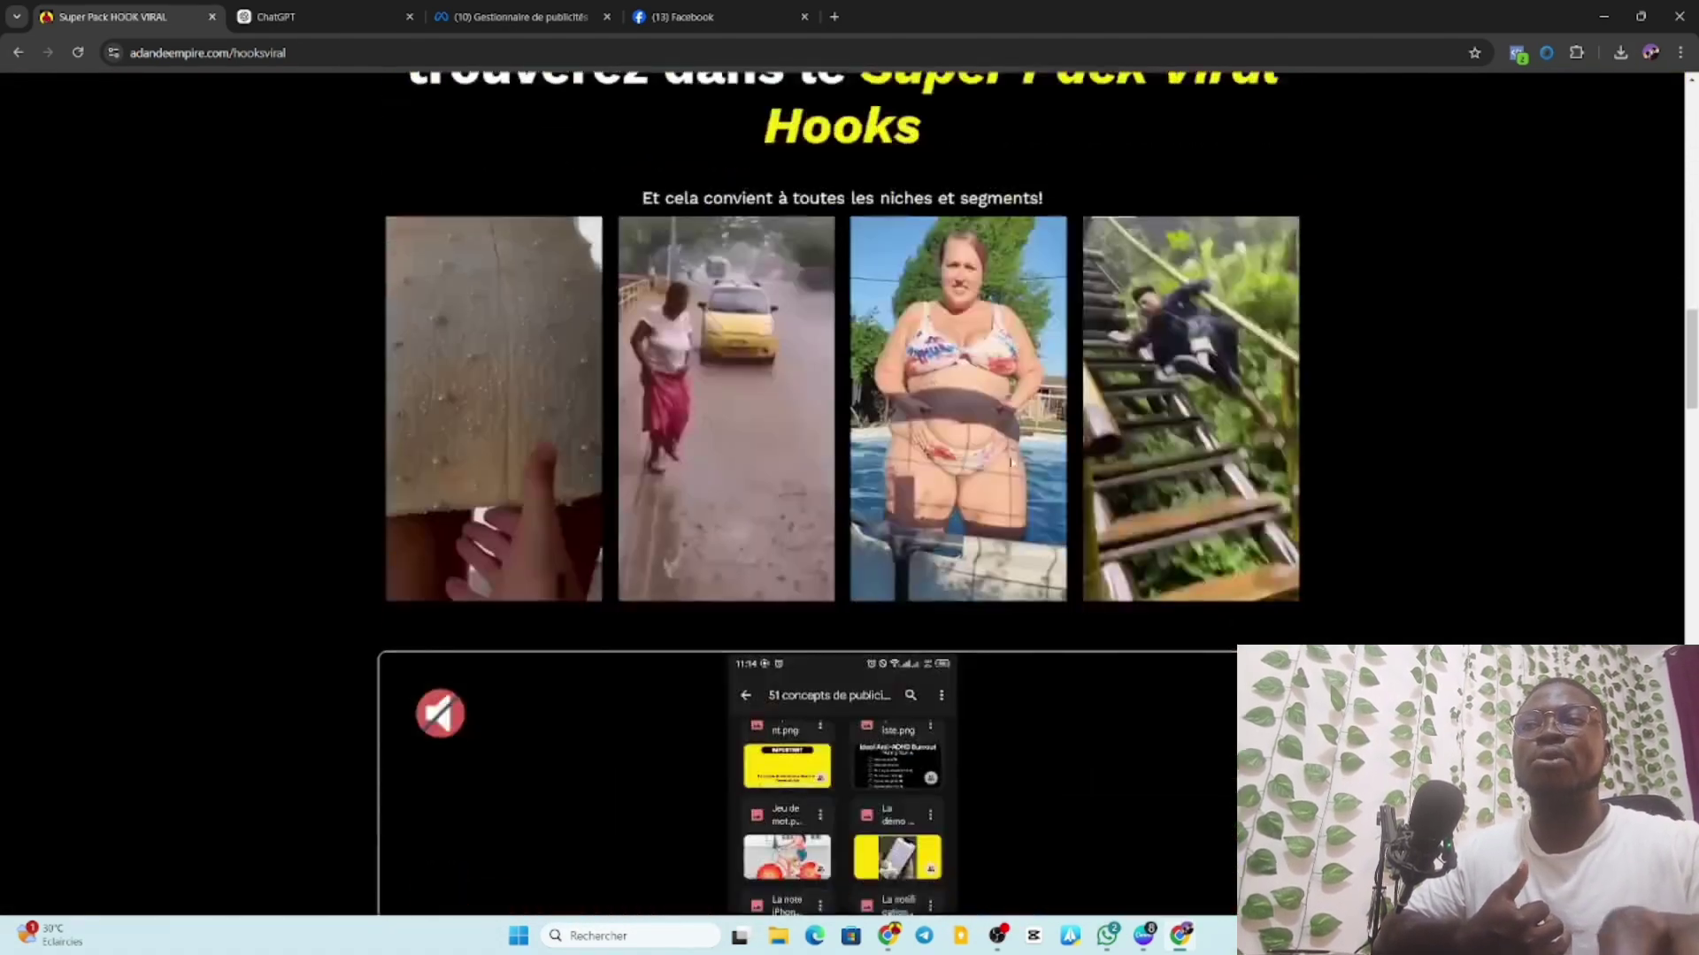
scroll(1013, 463, up, 14)
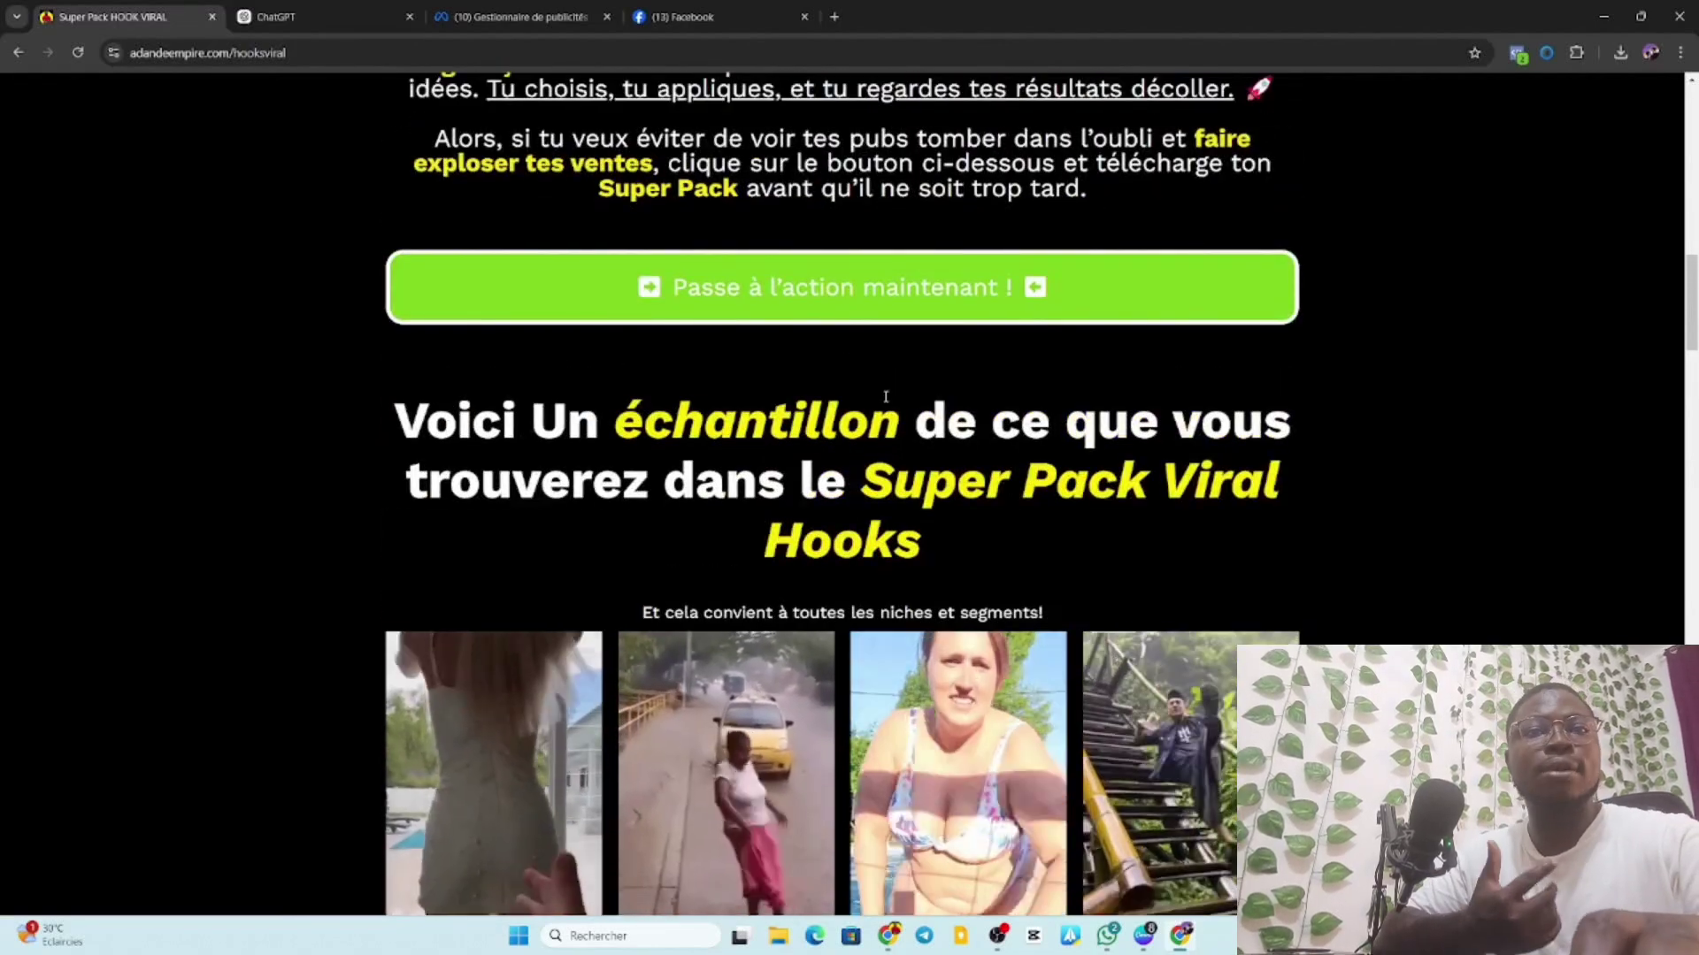
scroll(885, 414, up, 3)
scroll(885, 399, up, 15)
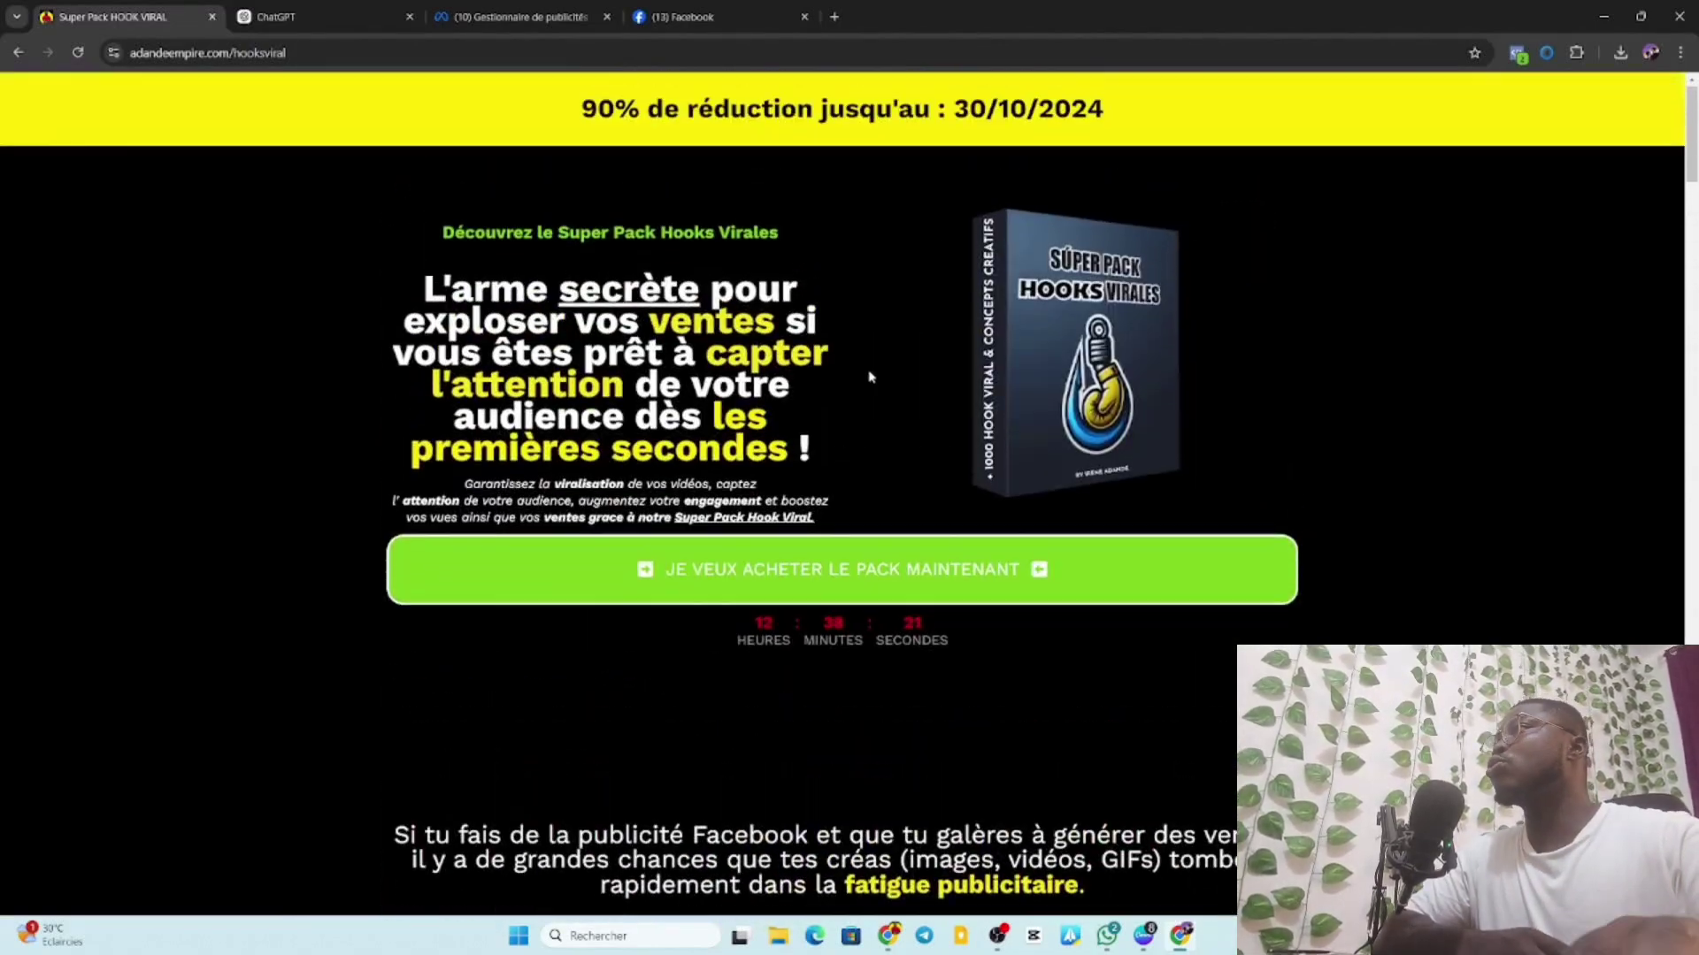
click(339, 16)
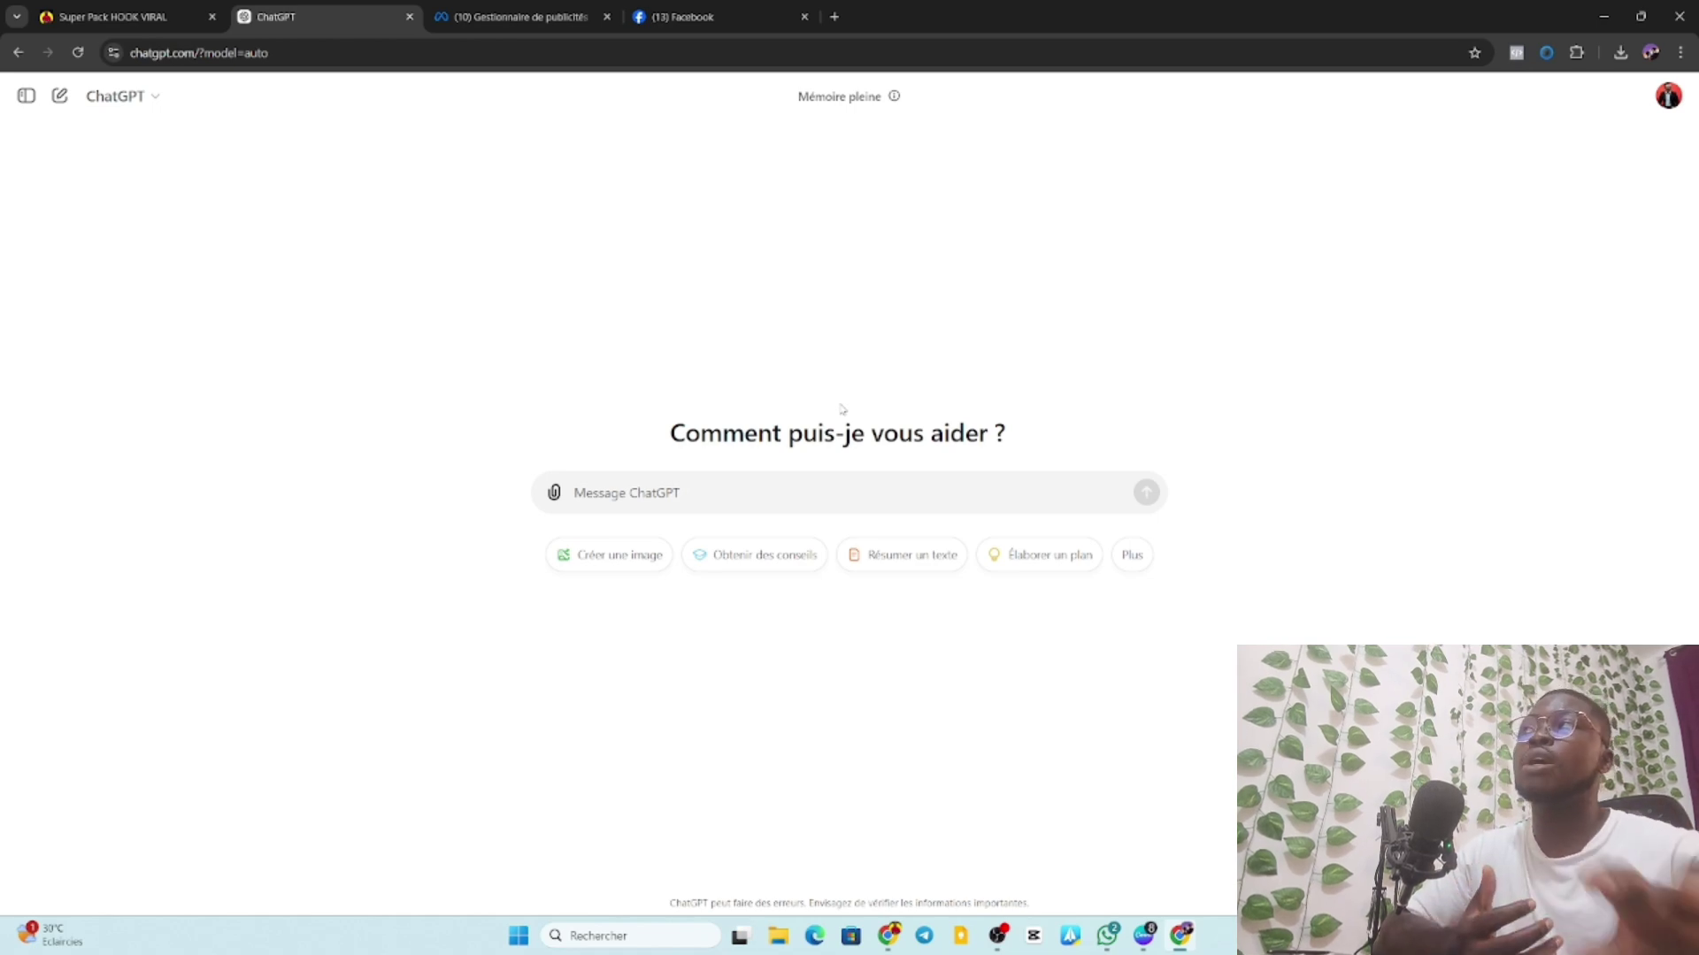
Glance at the Ads Manager tab, then bring the Canva desktop window to the front.
click(522, 17)
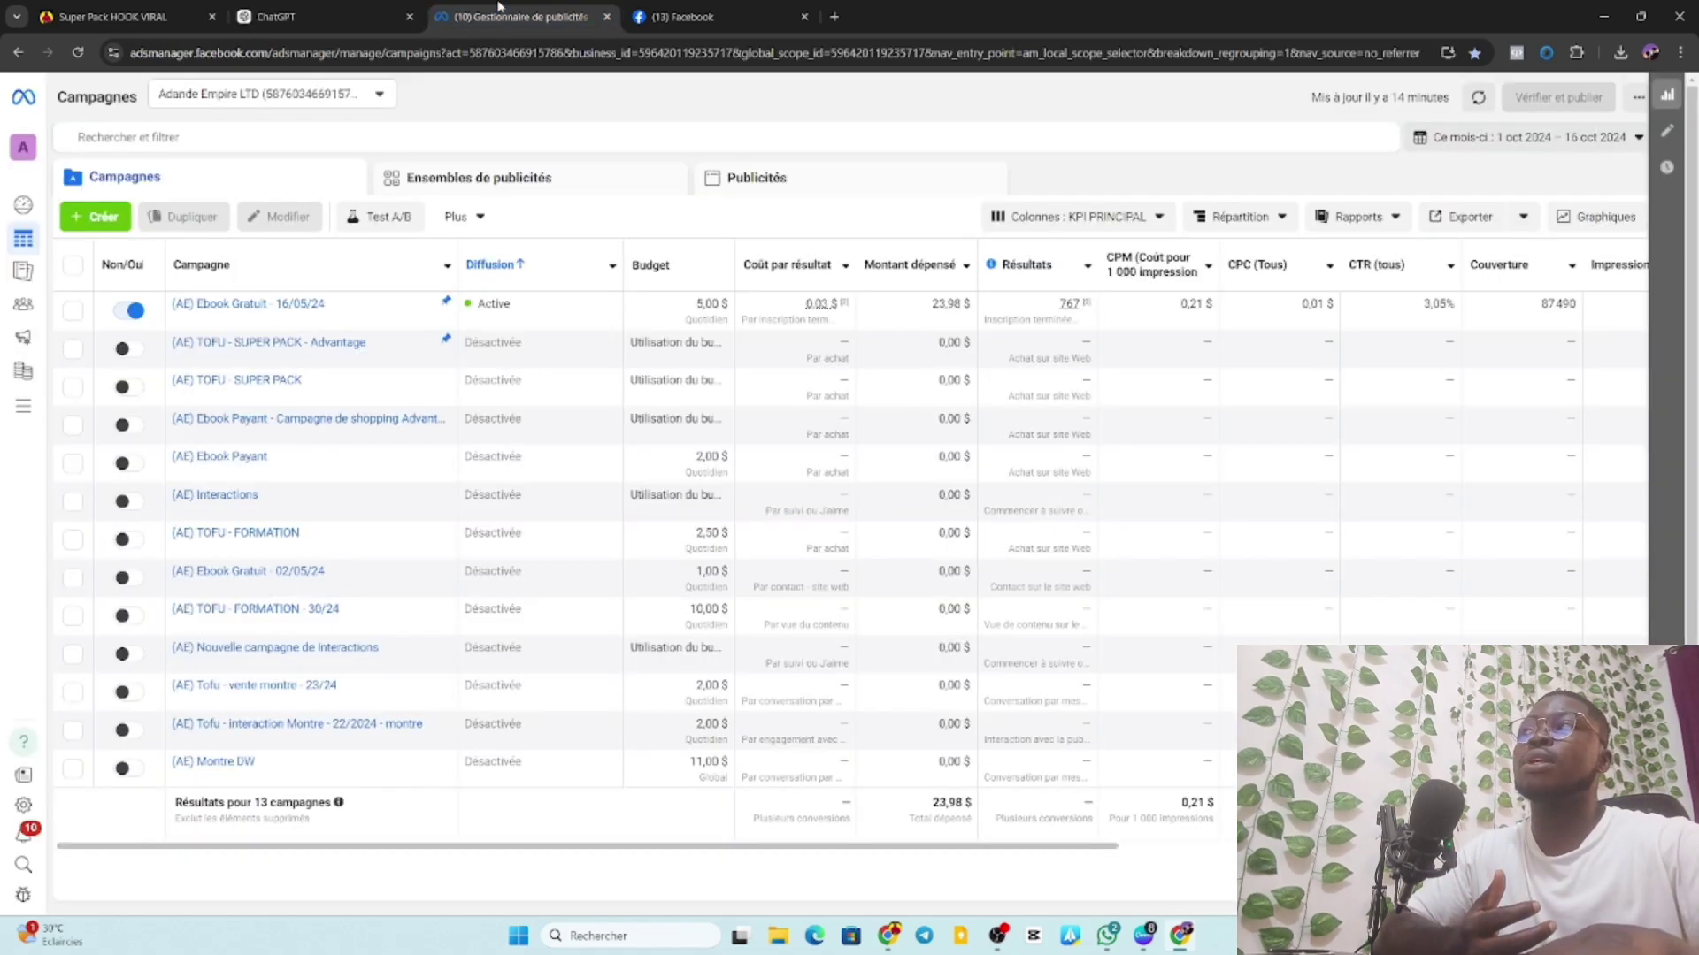
click(289, 16)
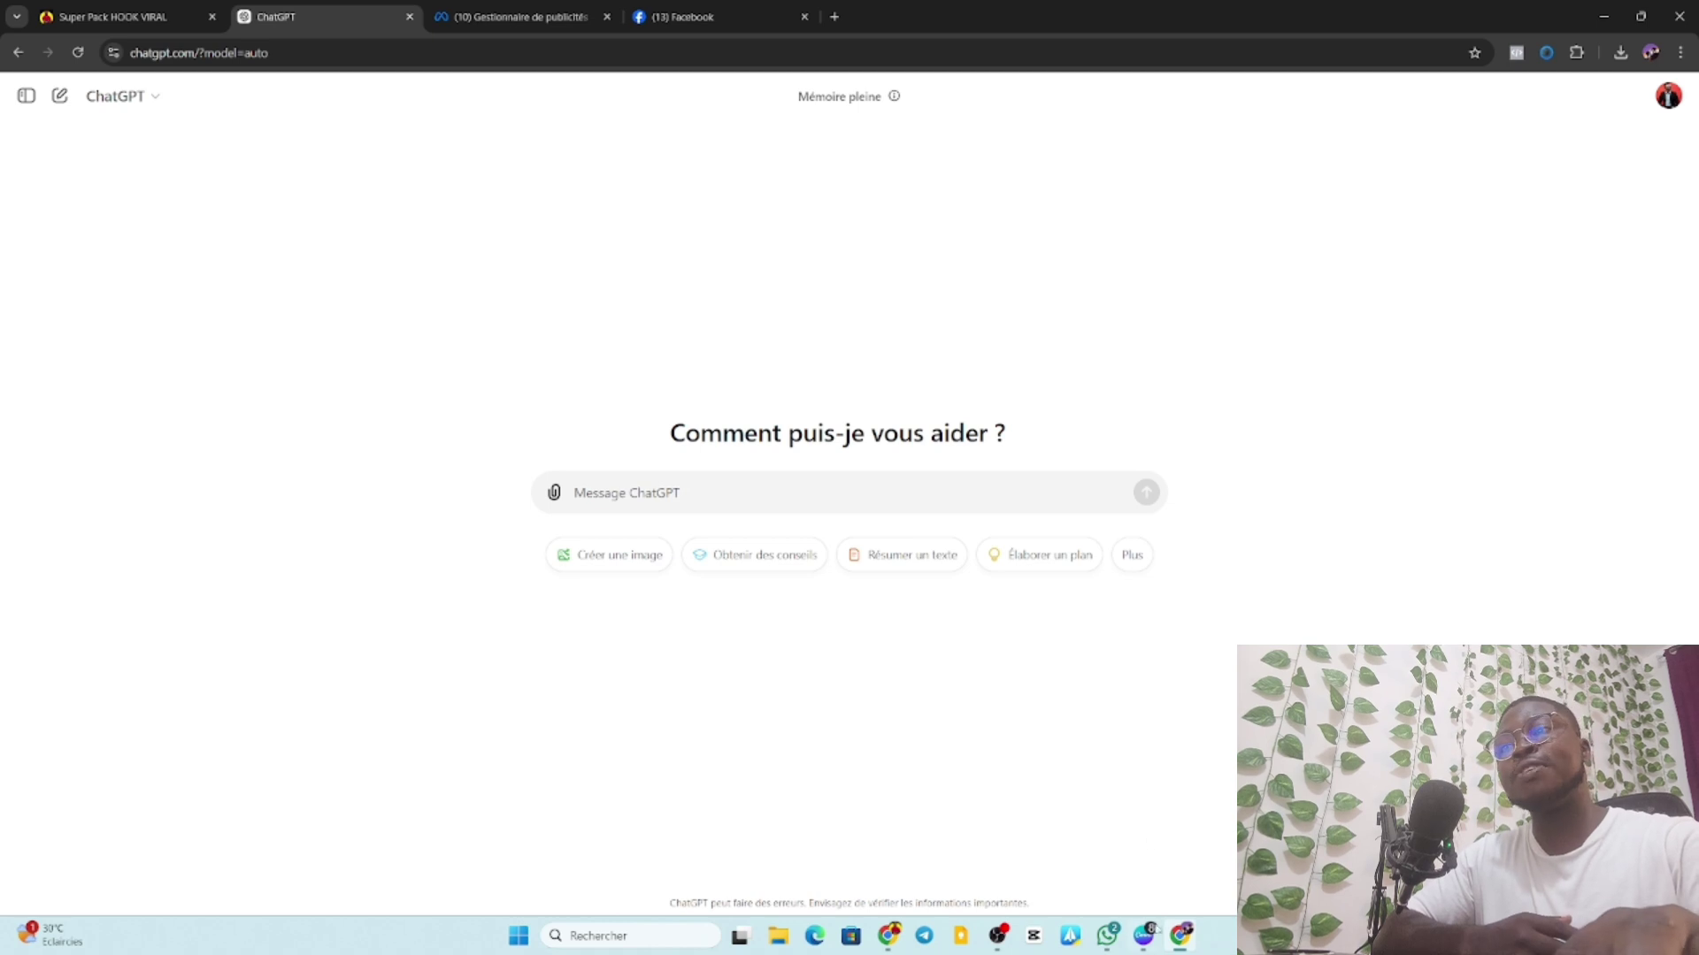
mouse_move(1147, 947)
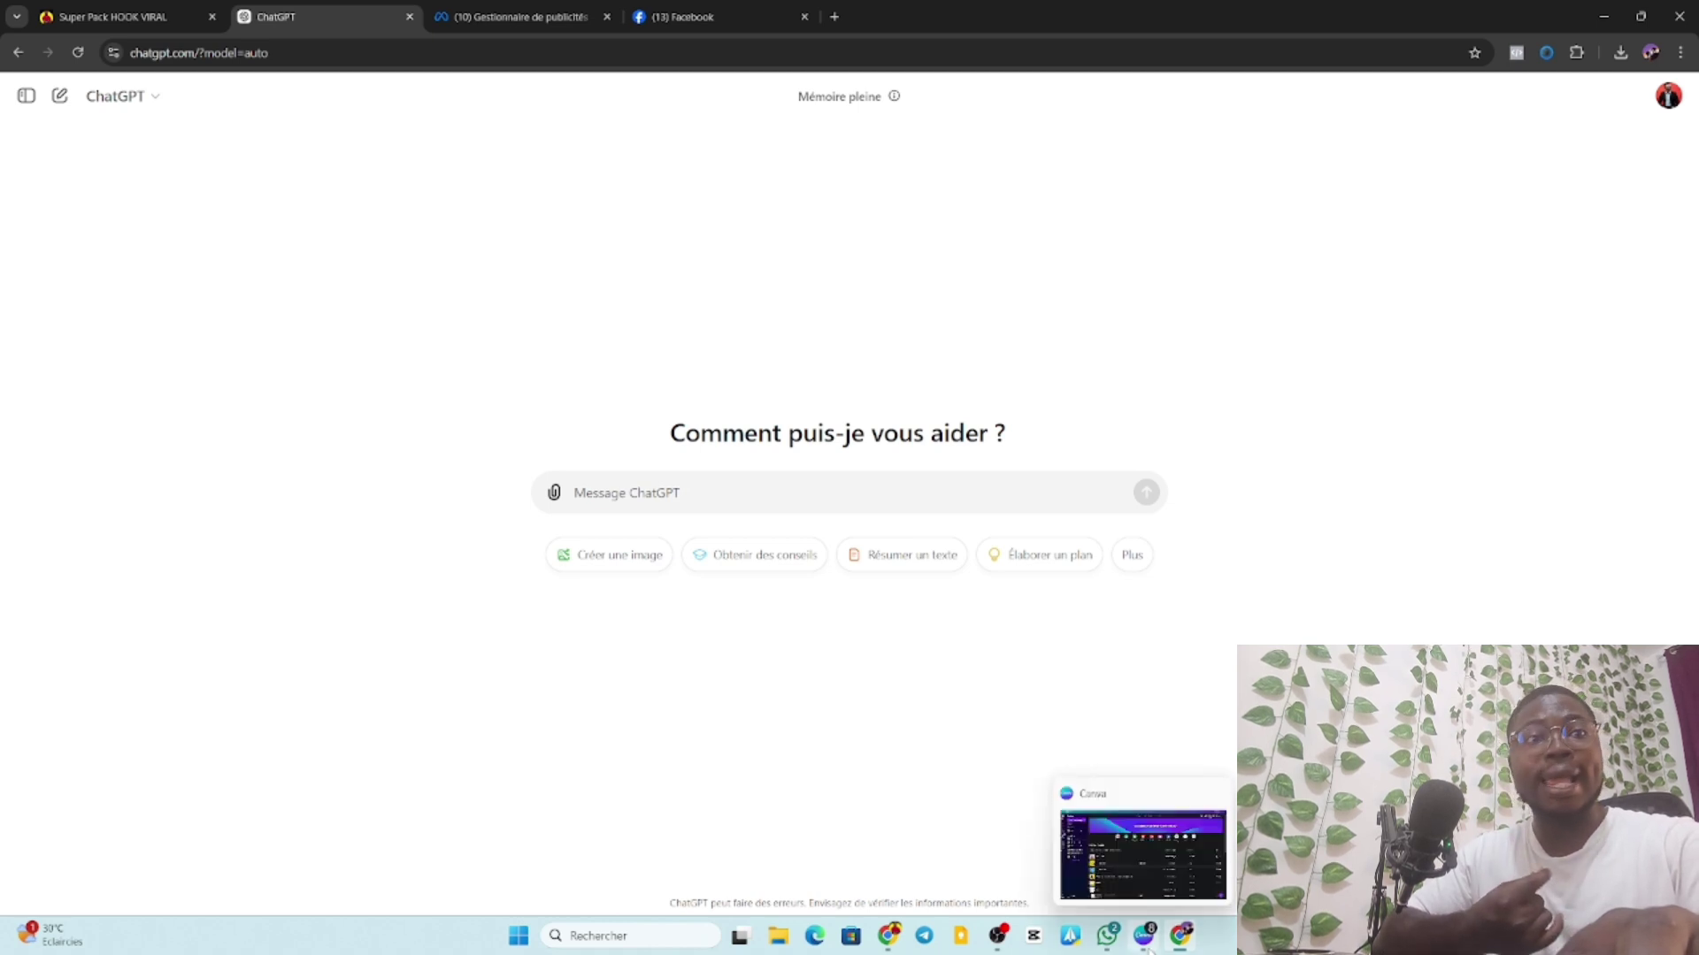
click(1146, 892)
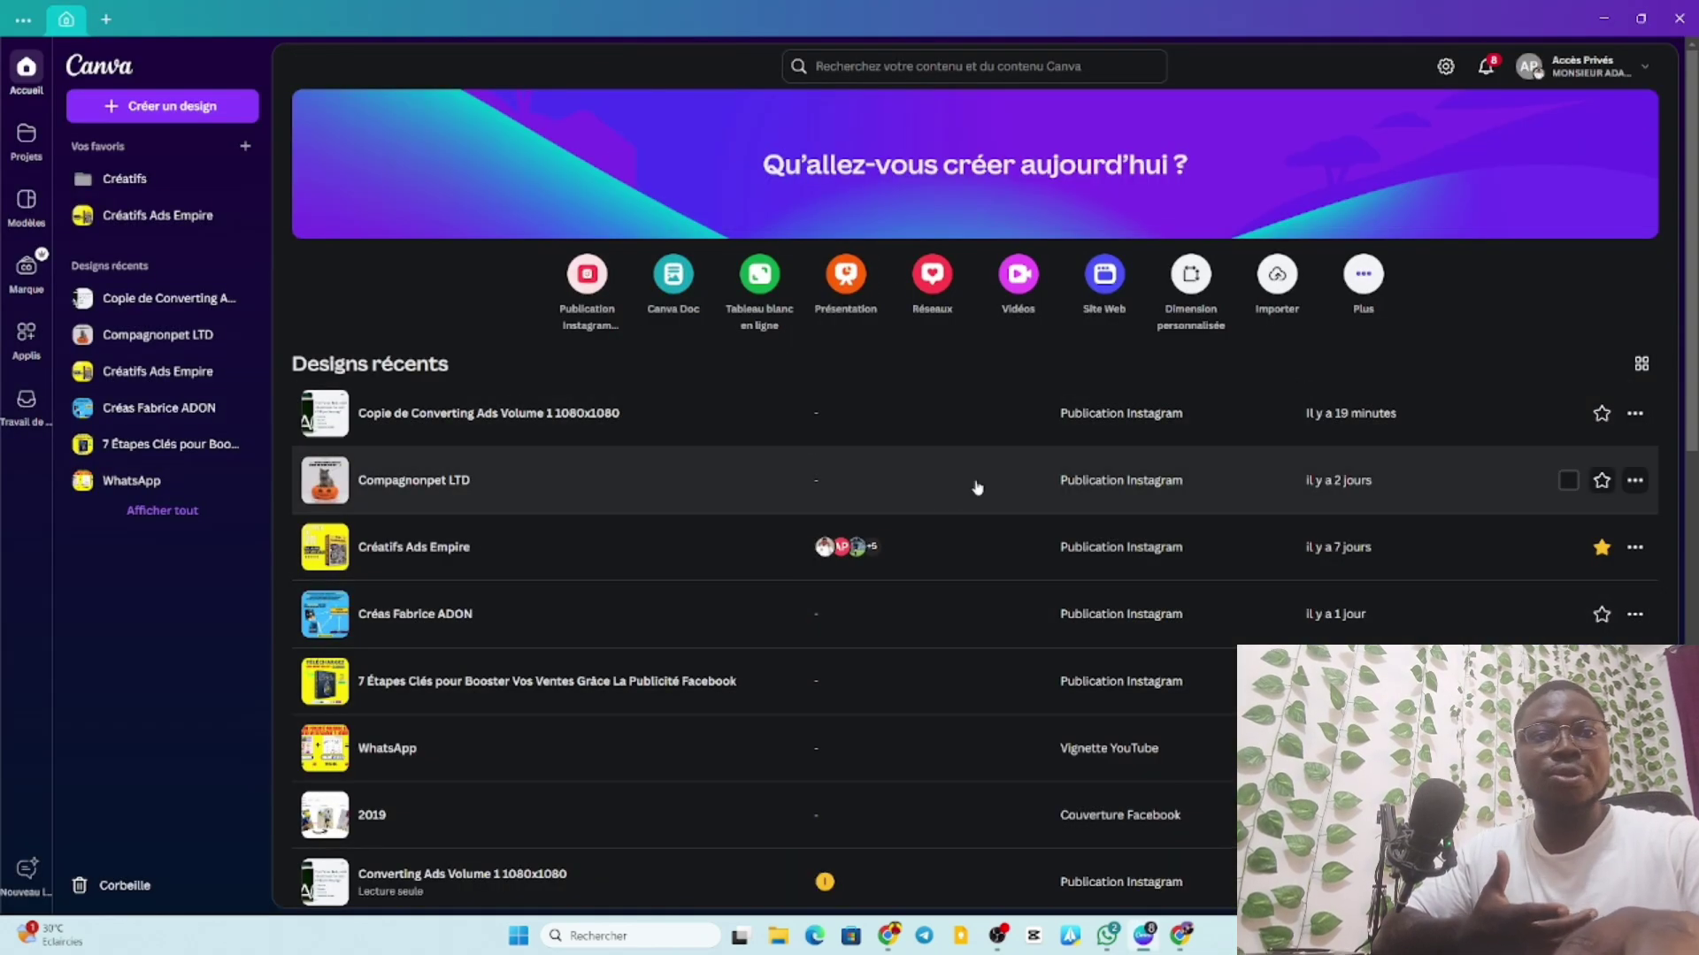
Open the 'Copie de Converting Ads Volume 1 1080x1080' design from Canva's recent designs.
scroll(709, 565, down, 3)
scroll(698, 566, up, 3)
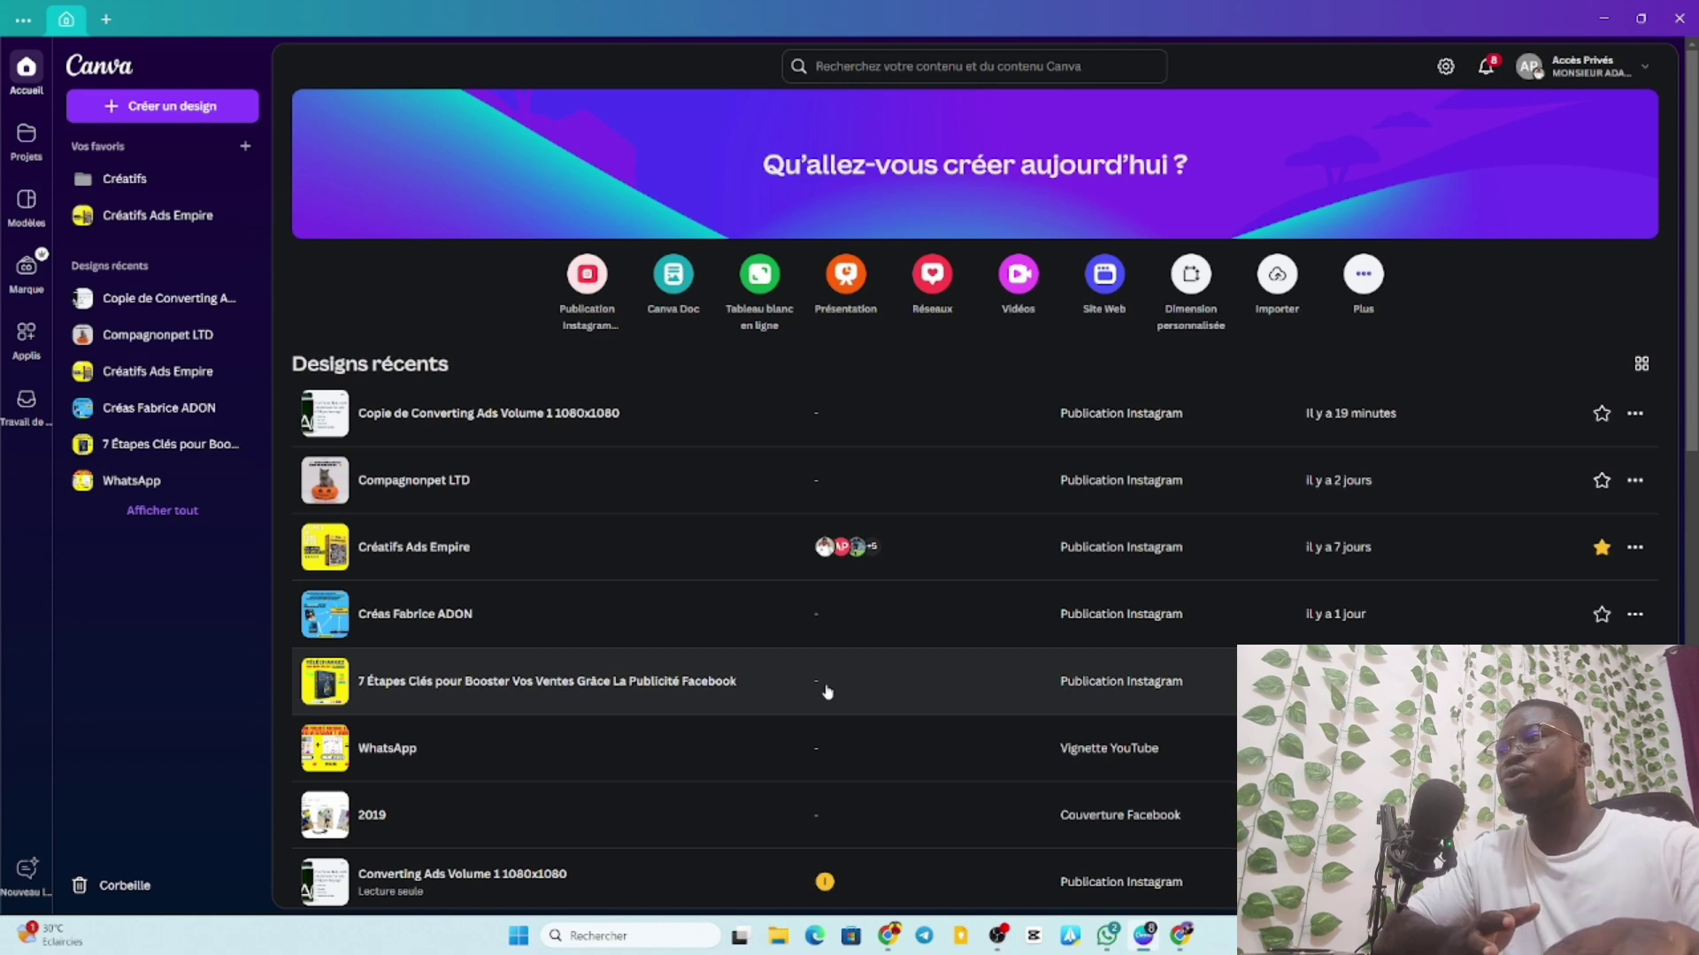
click(742, 693)
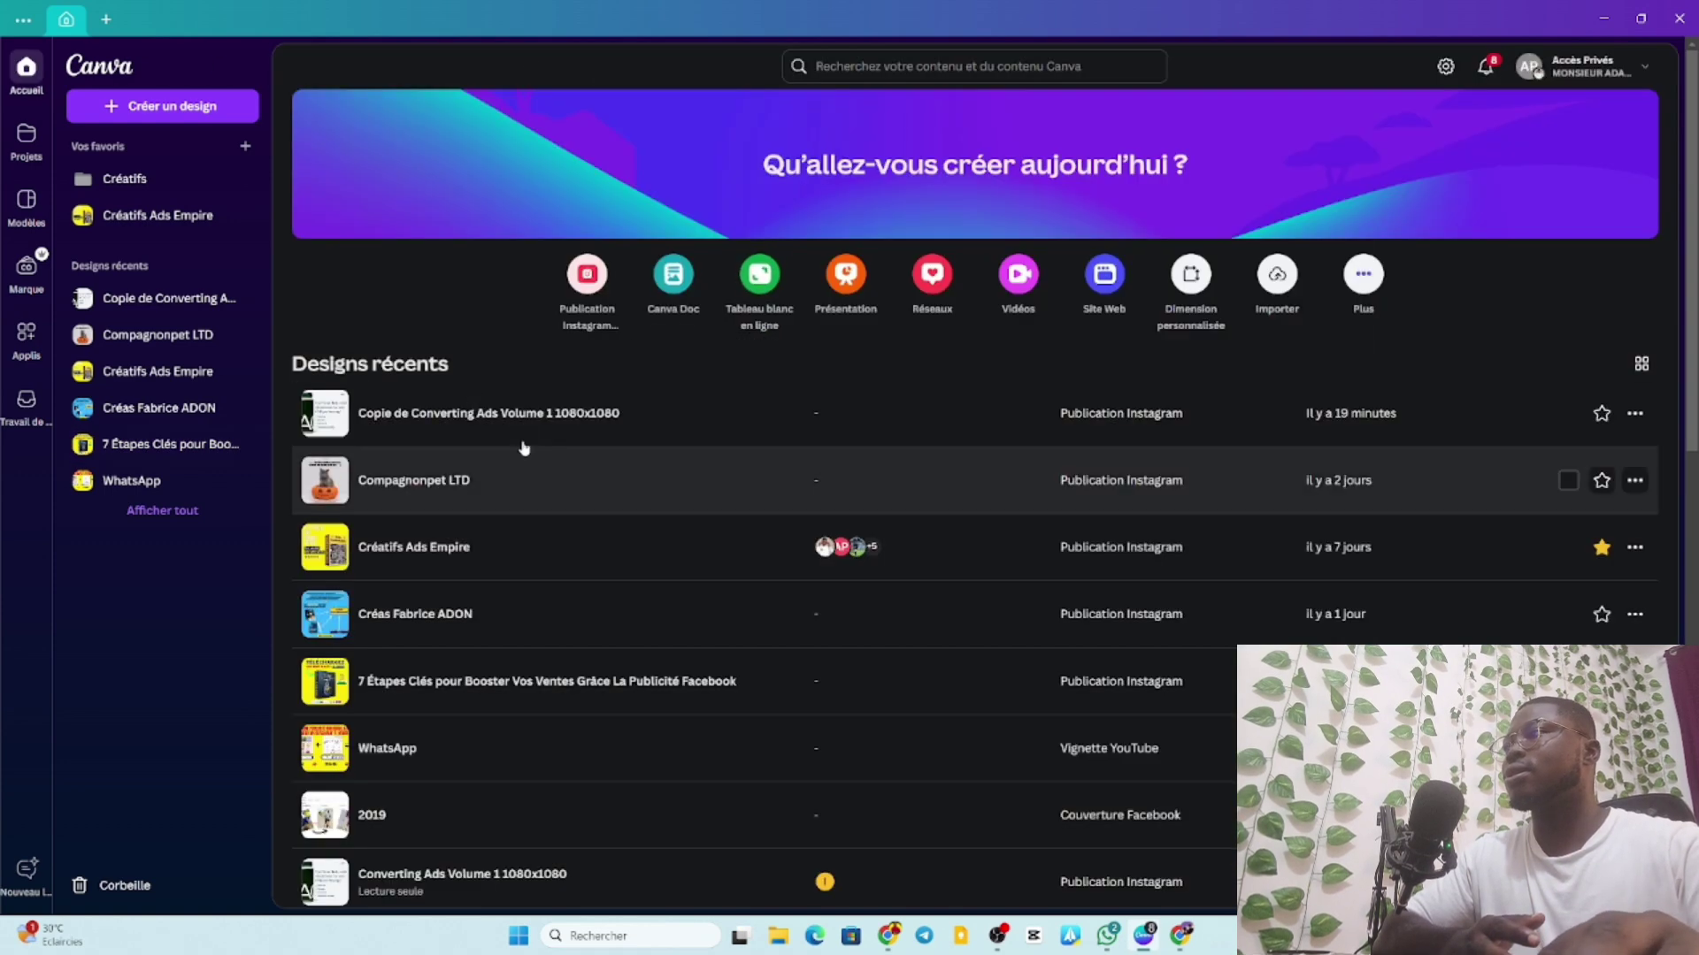
click(588, 330)
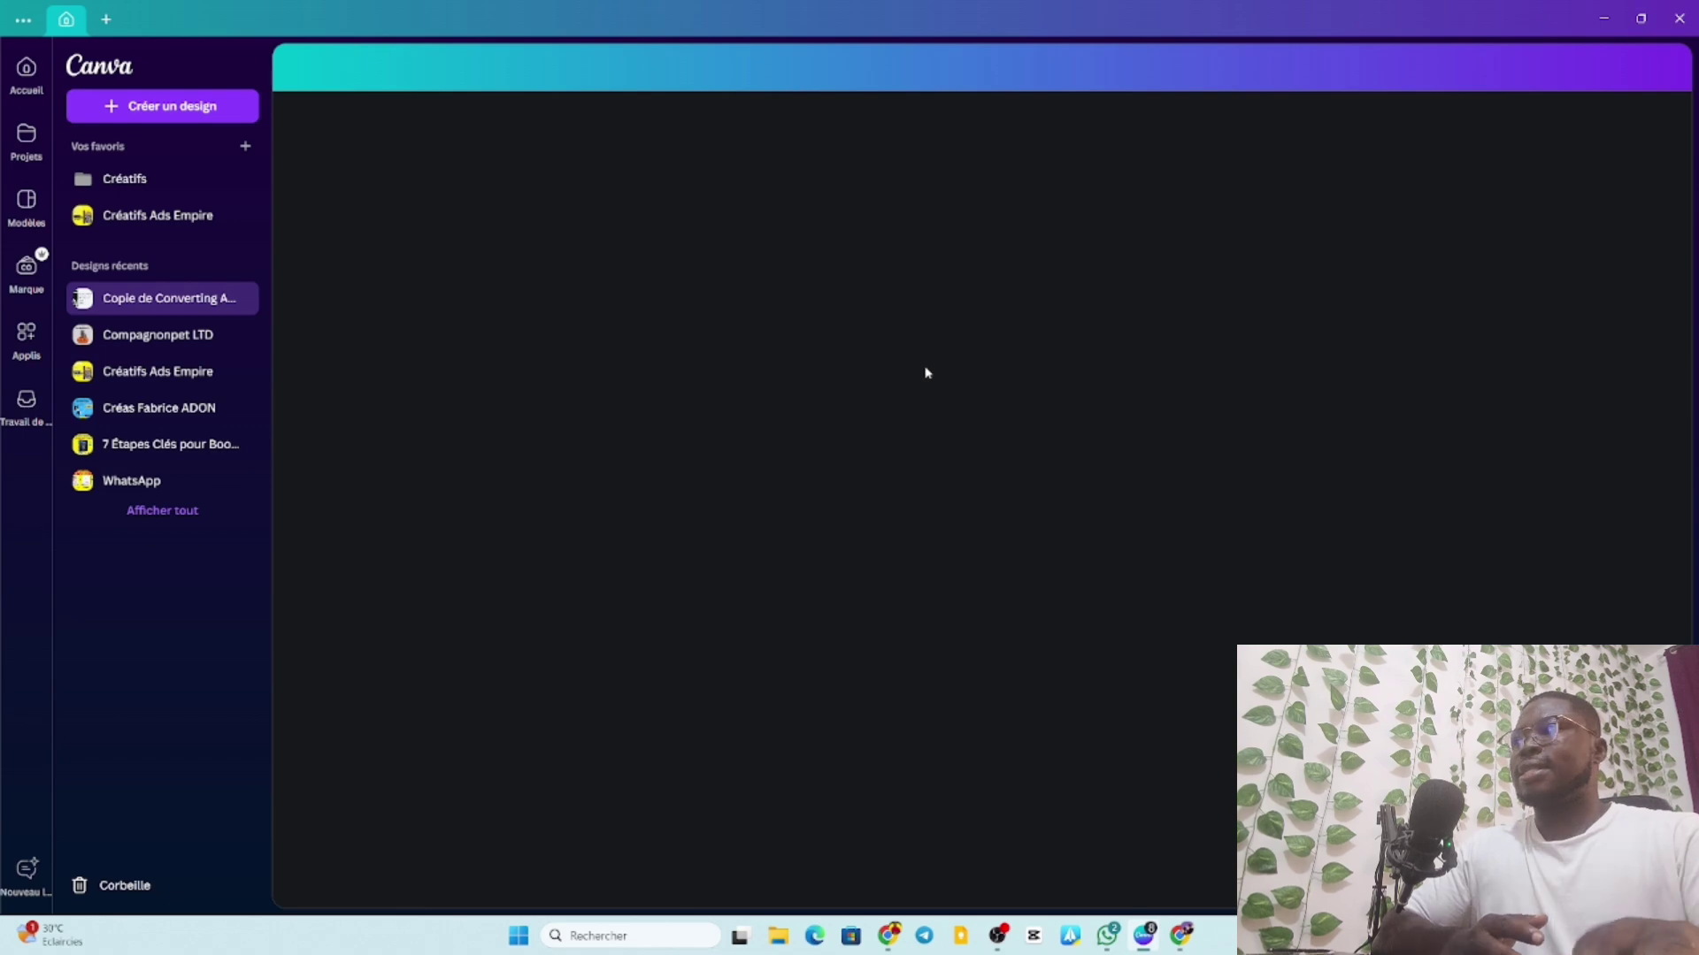
Scroll through the AG1 and Huel ad pages down to the Ryze 'No more Inflammation' ad.
scroll(927, 374, down, 5)
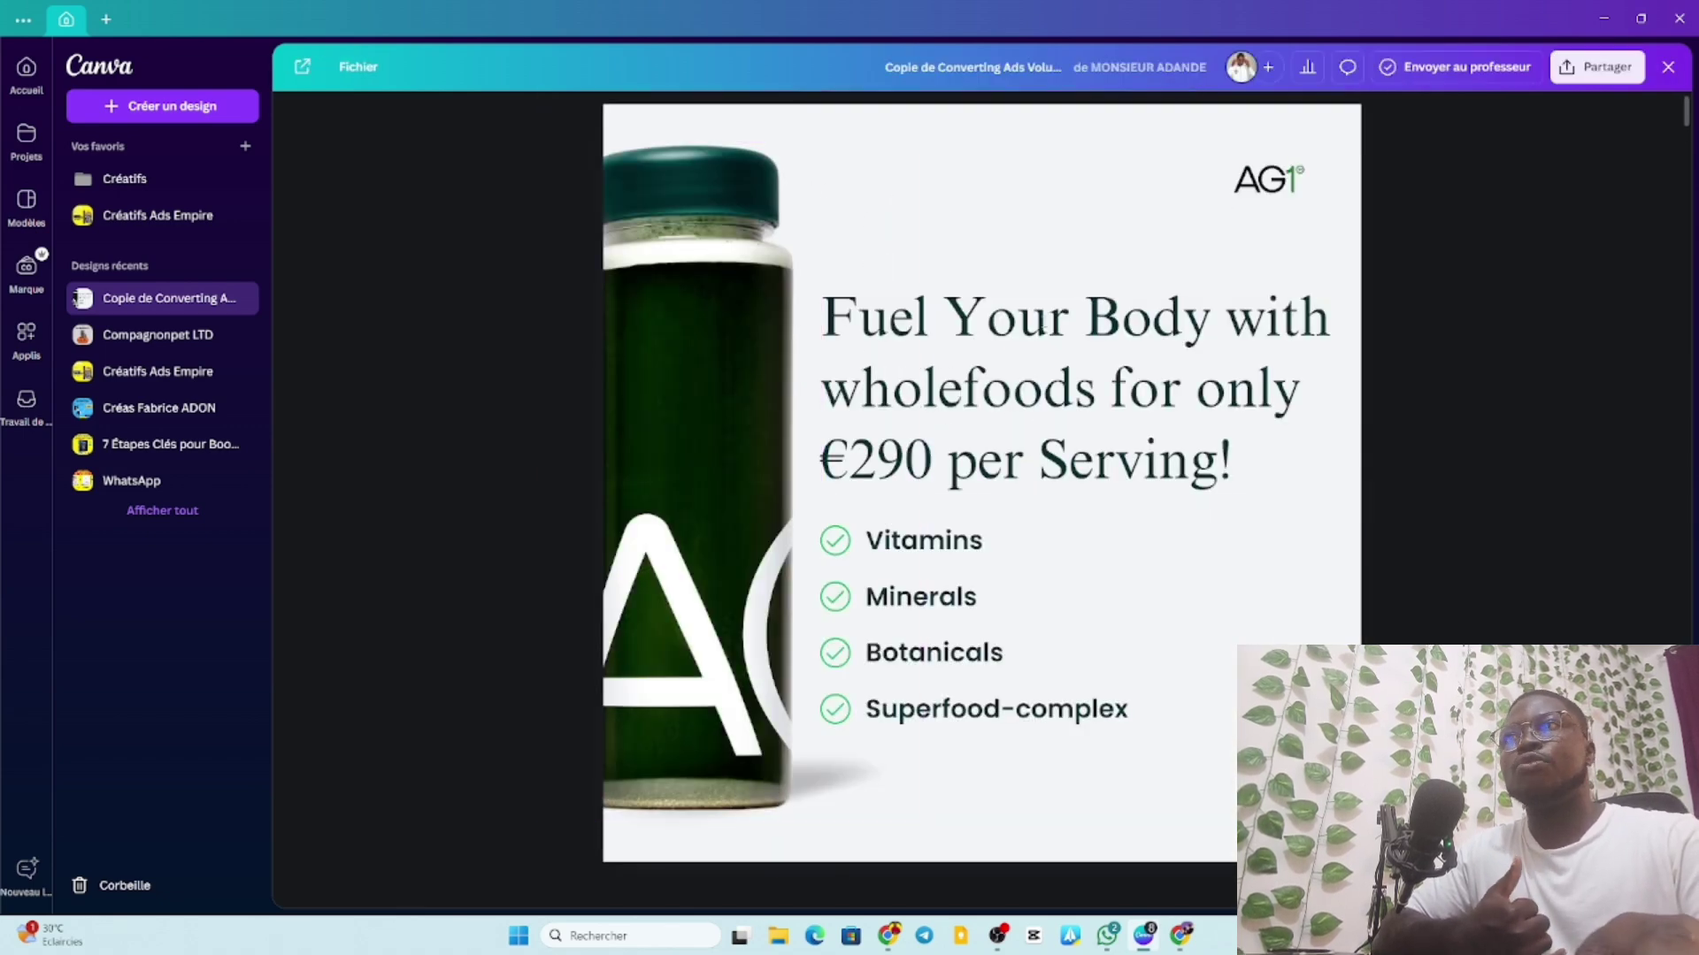
scroll(1058, 466, down, 5)
scroll(1058, 460, down, 8)
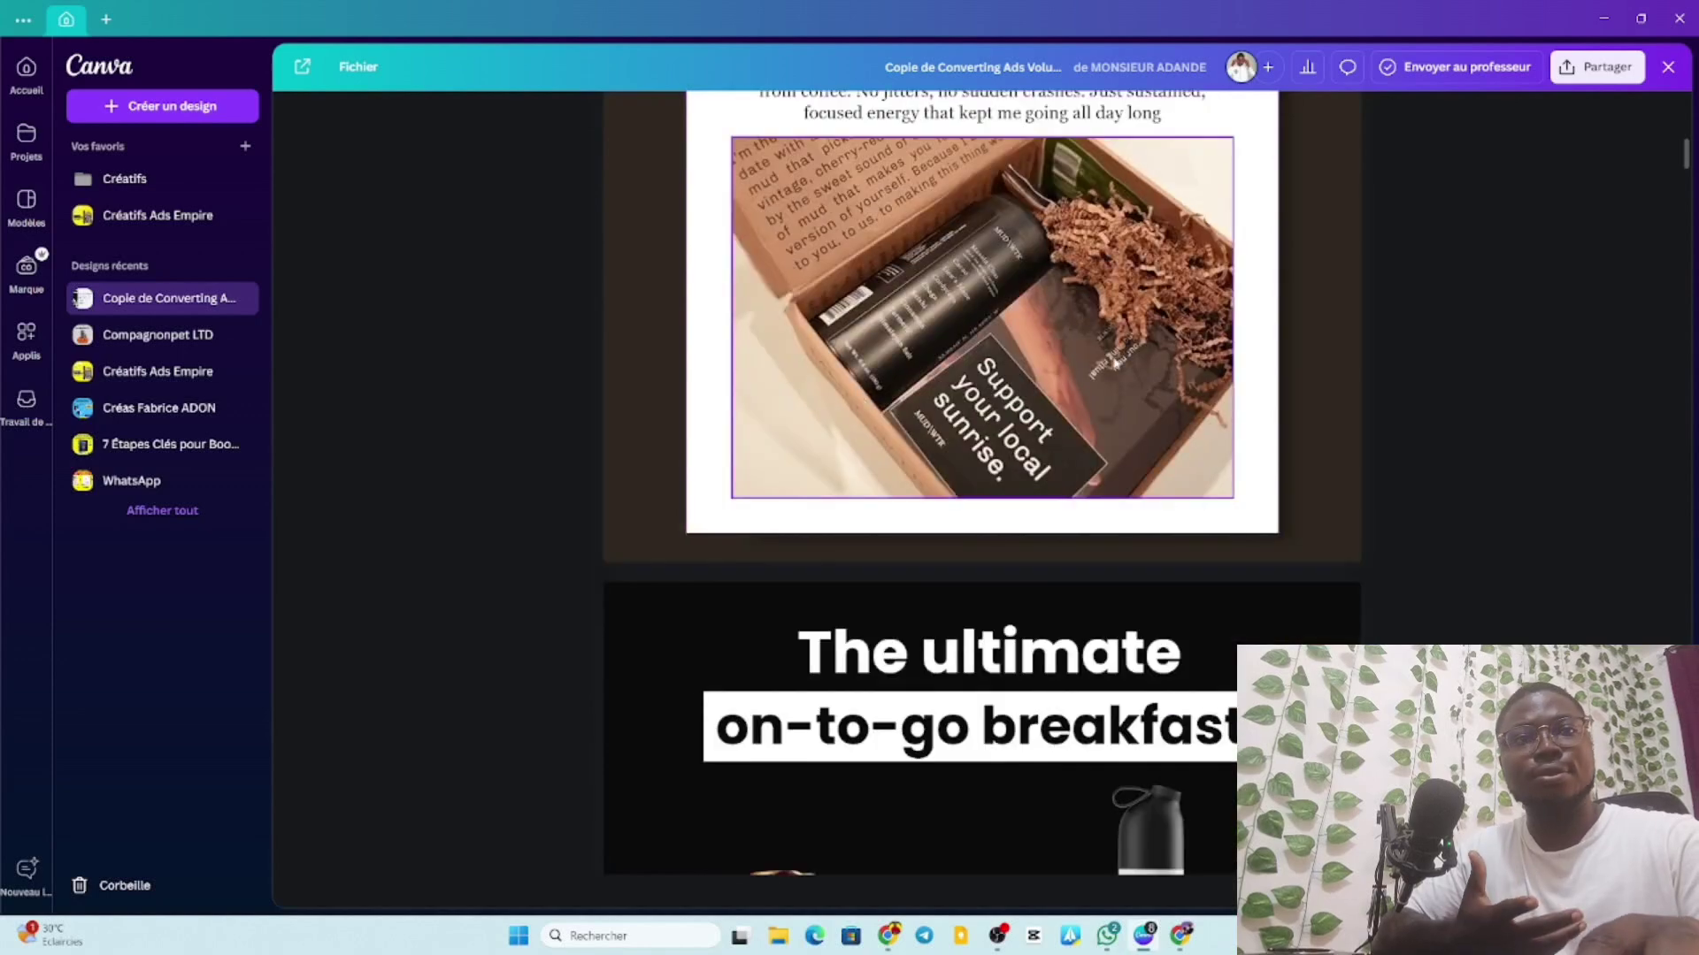
scroll(1179, 382, up, 11)
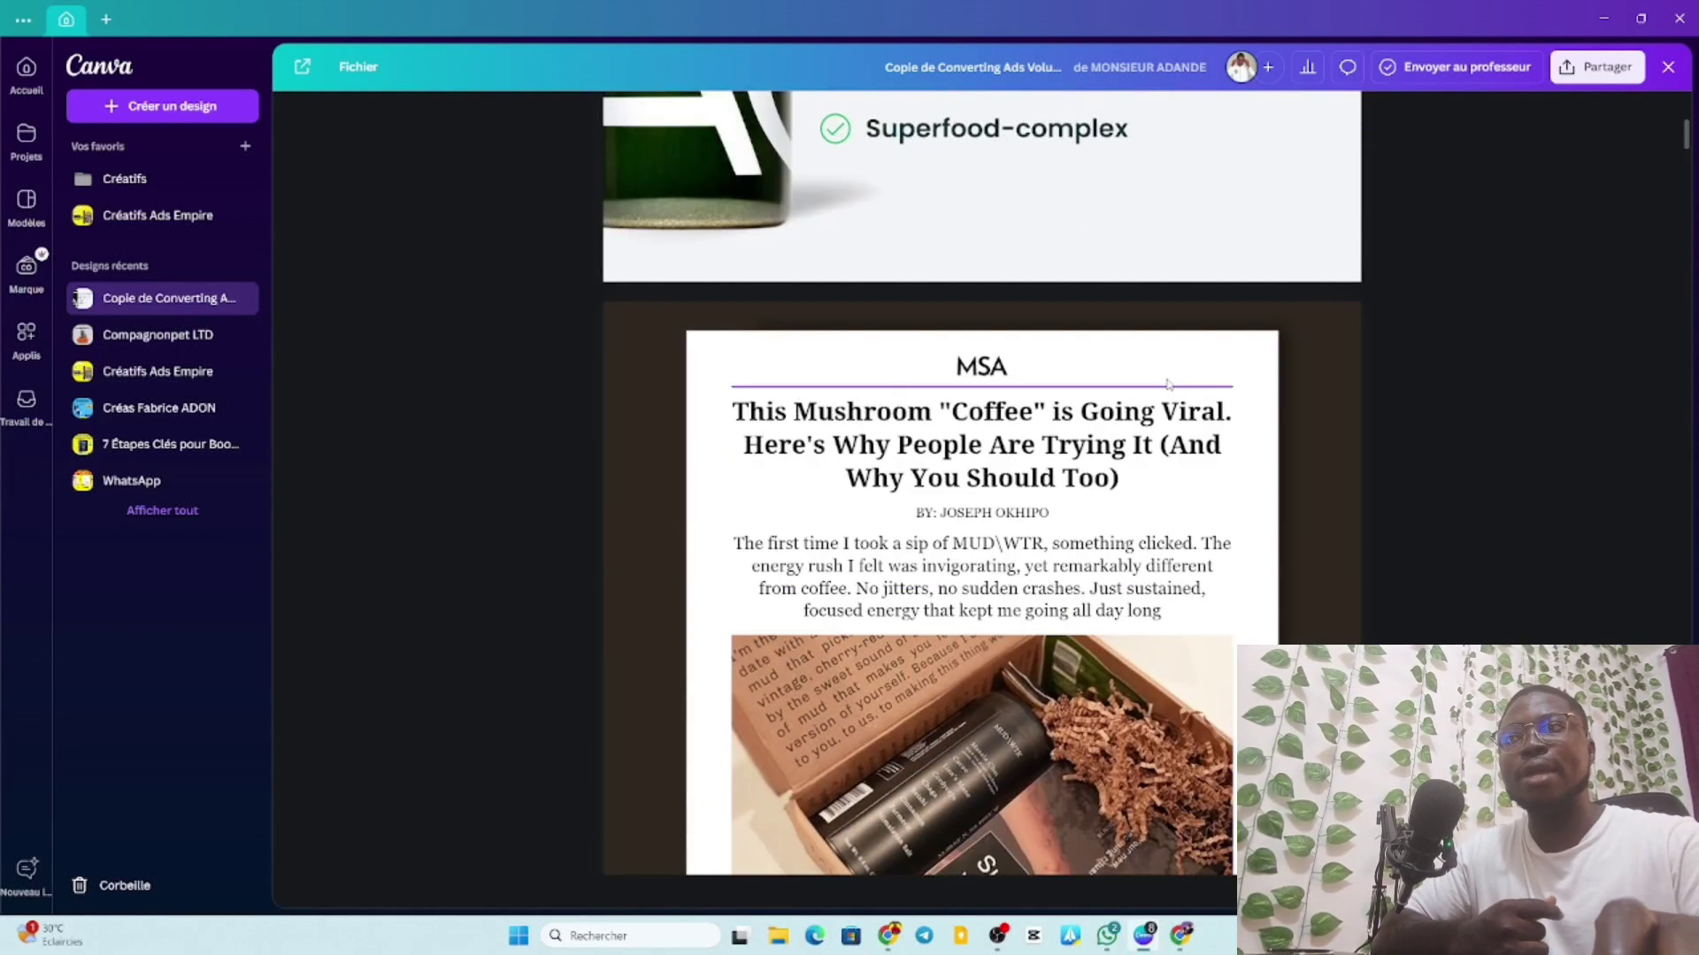
scroll(1154, 394, up, 3)
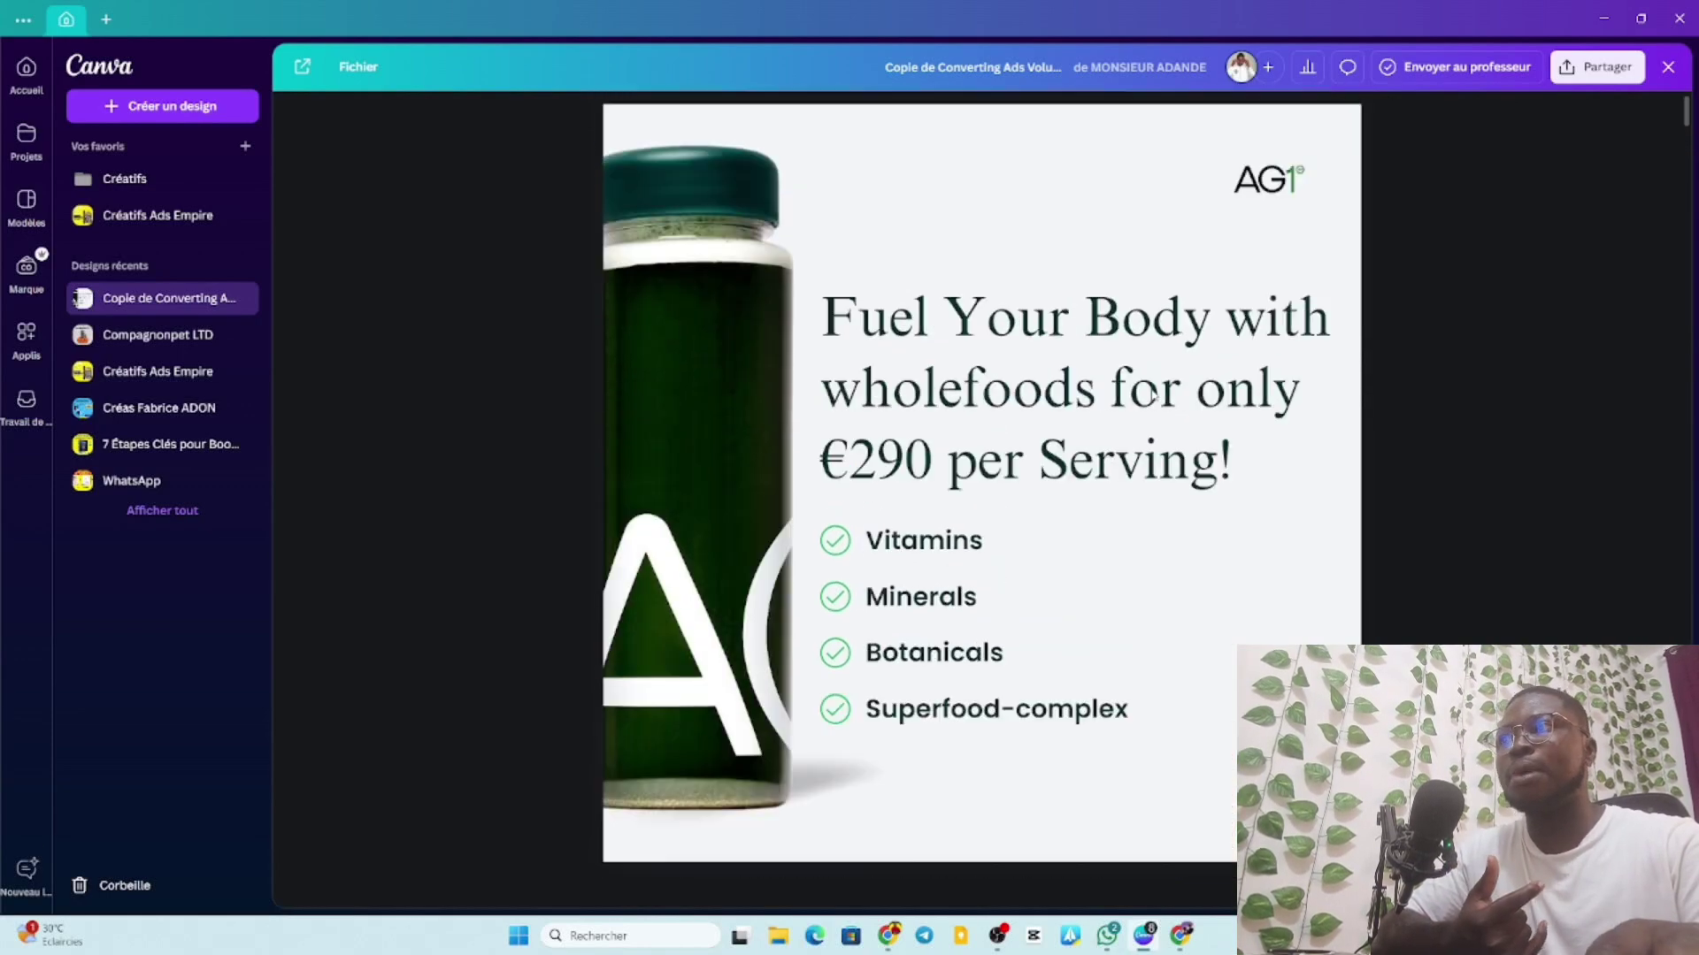
scroll(1154, 395, down, 6)
scroll(1153, 395, down, 6)
scroll(1150, 380, up, 4)
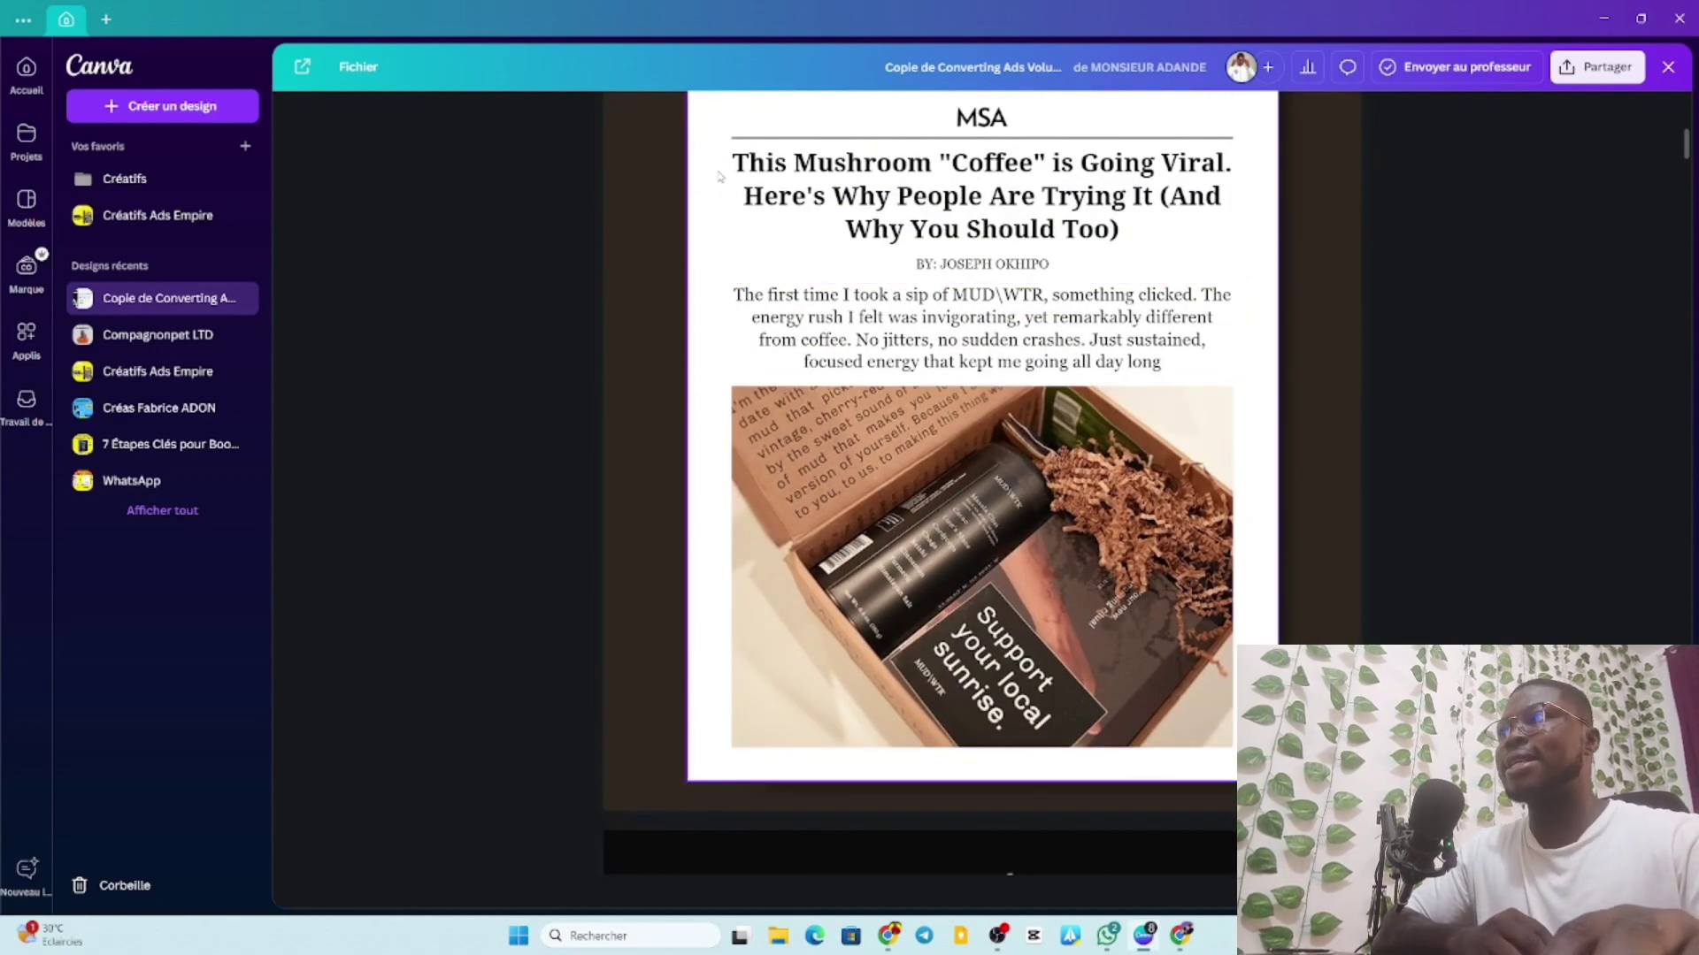
scroll(946, 205, up, 6)
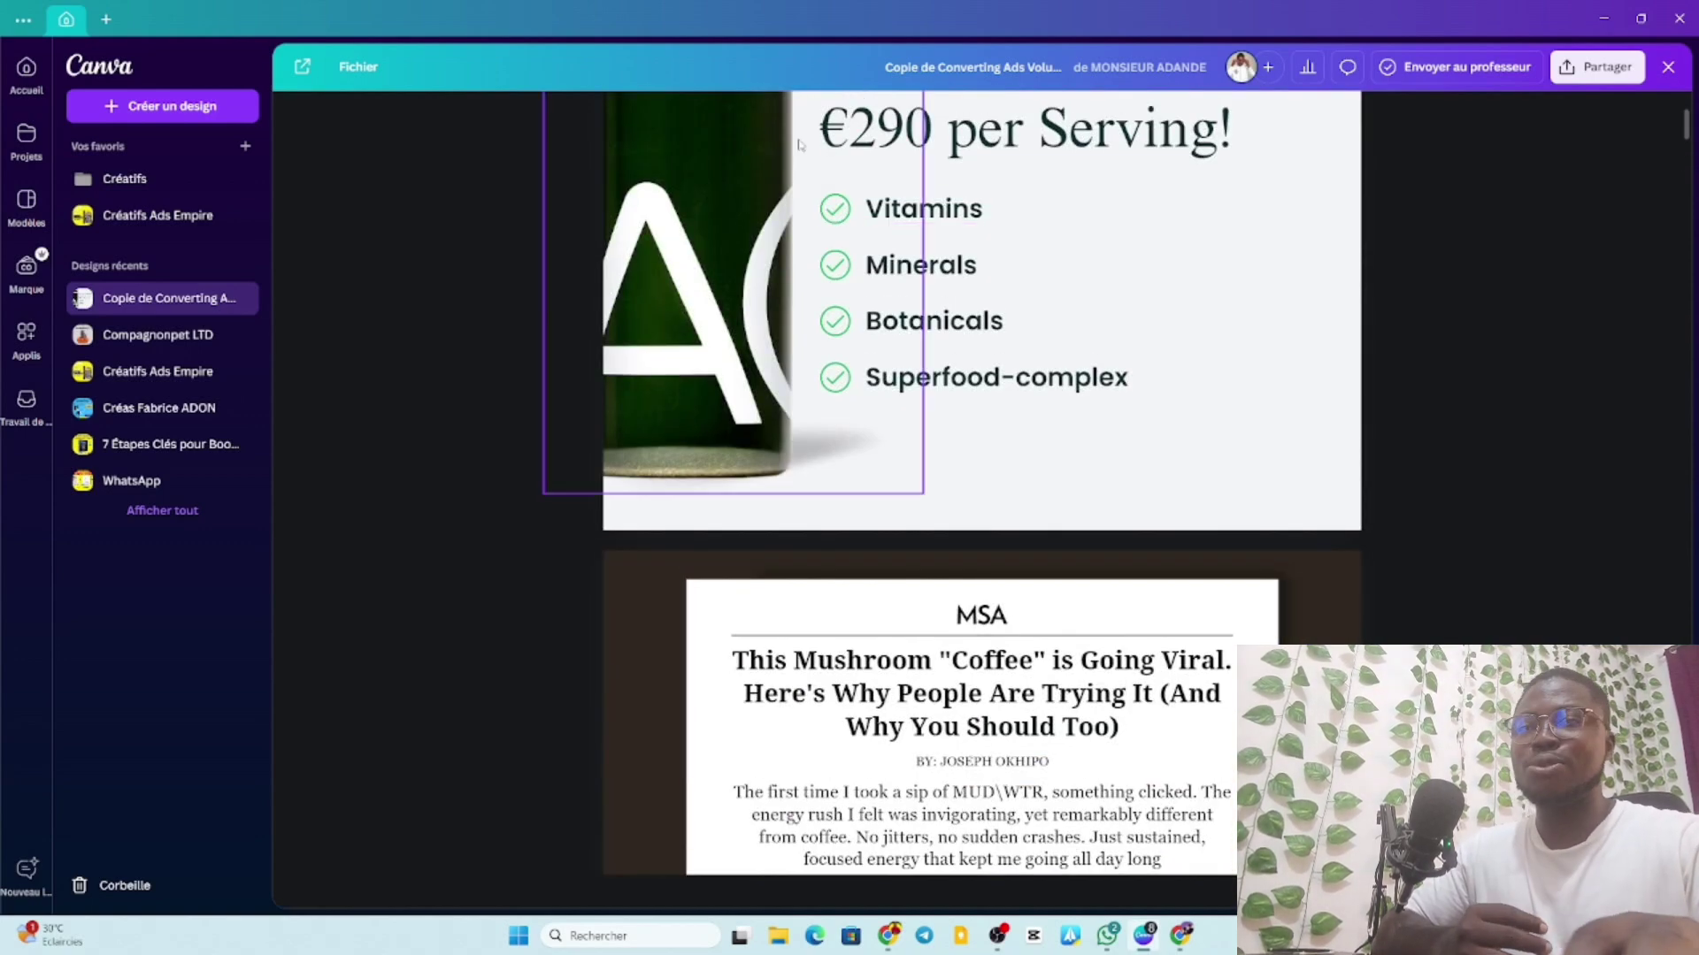
scroll(963, 171, up, 4)
scroll(964, 172, down, 8)
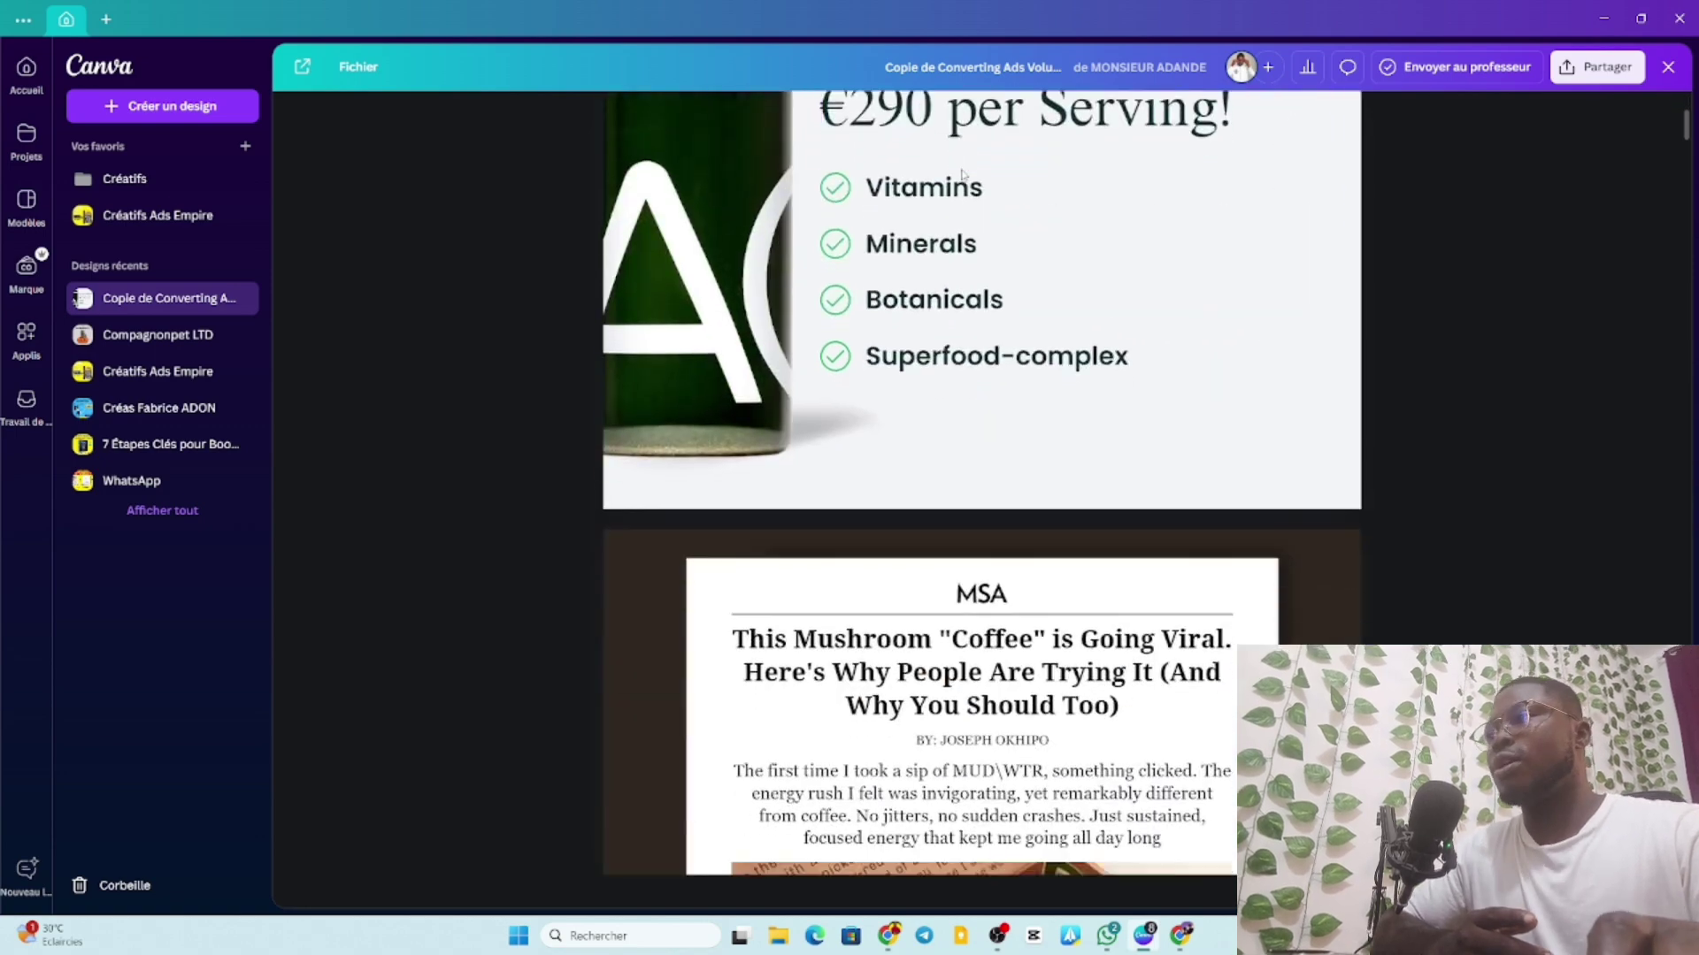
scroll(1062, 213, up, 8)
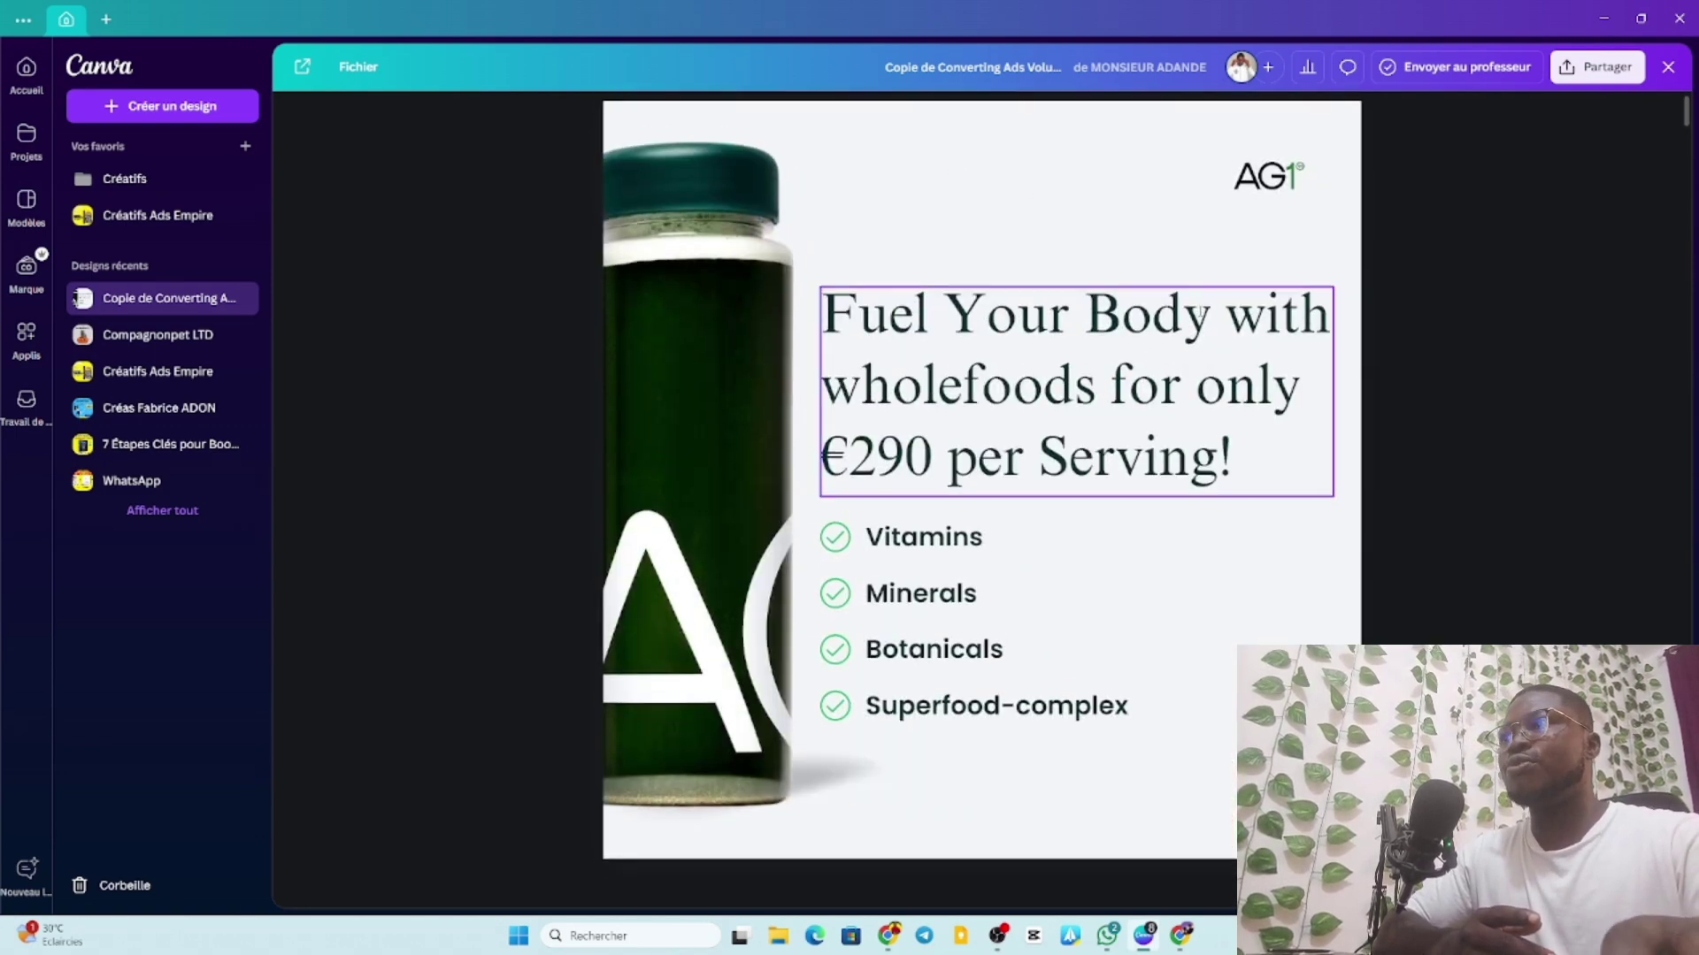
scroll(1198, 311, down, 20)
scroll(1200, 311, down, 18)
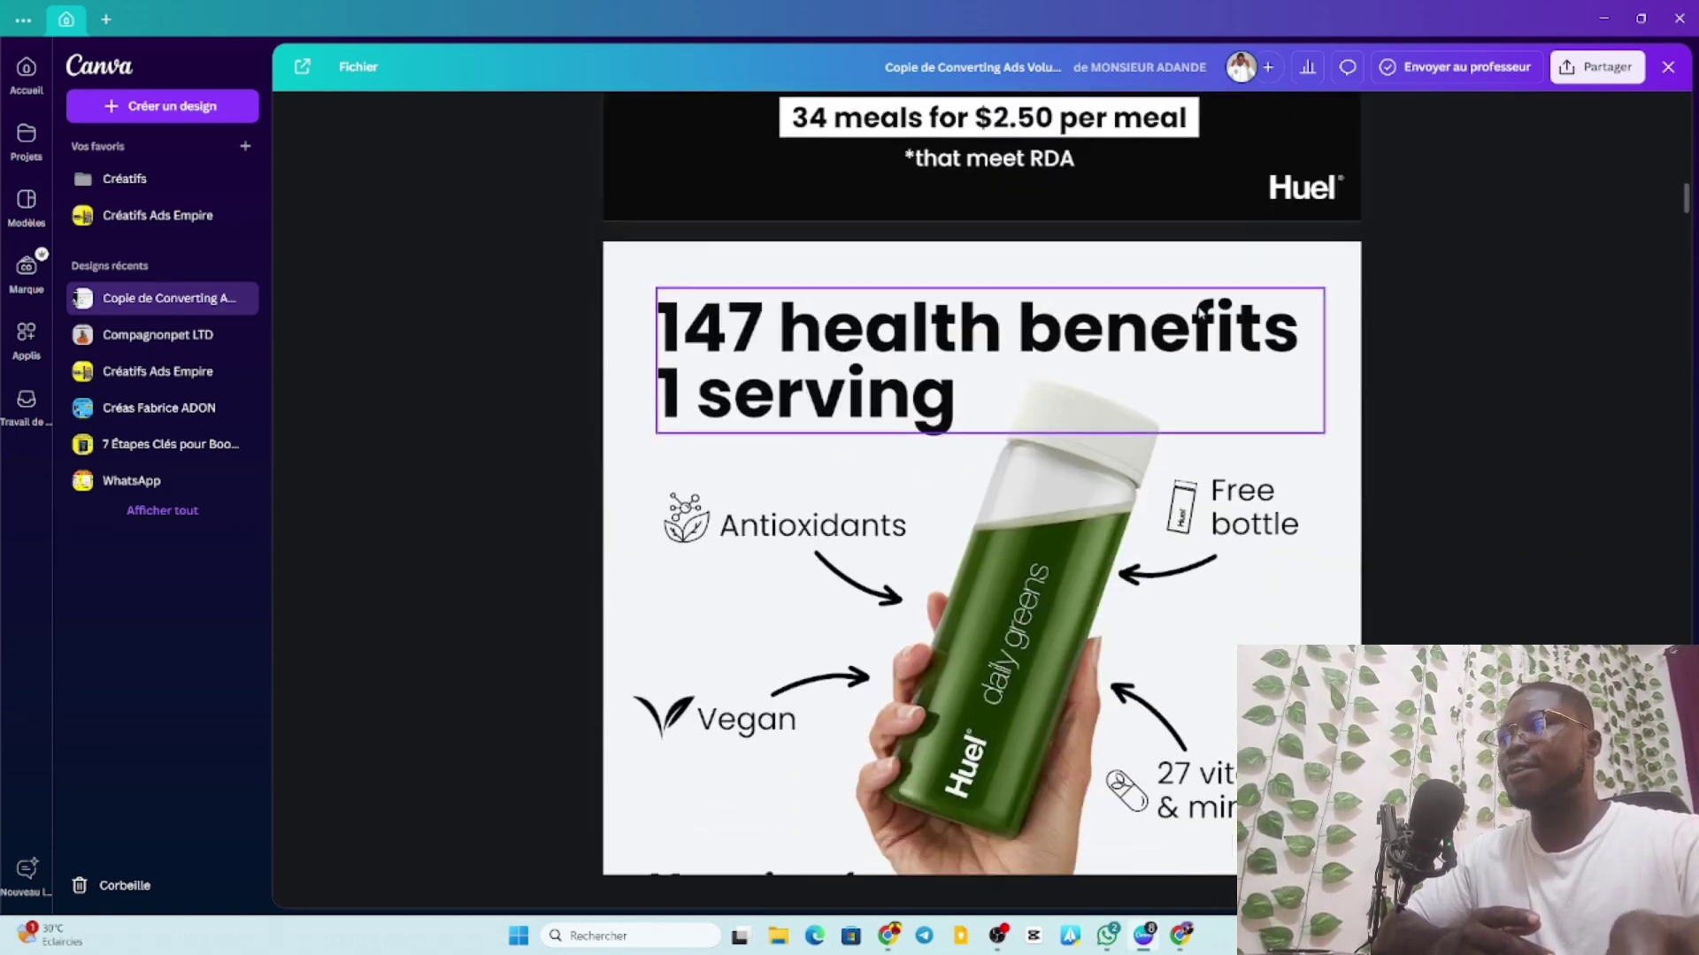
scroll(1193, 305, down, 4)
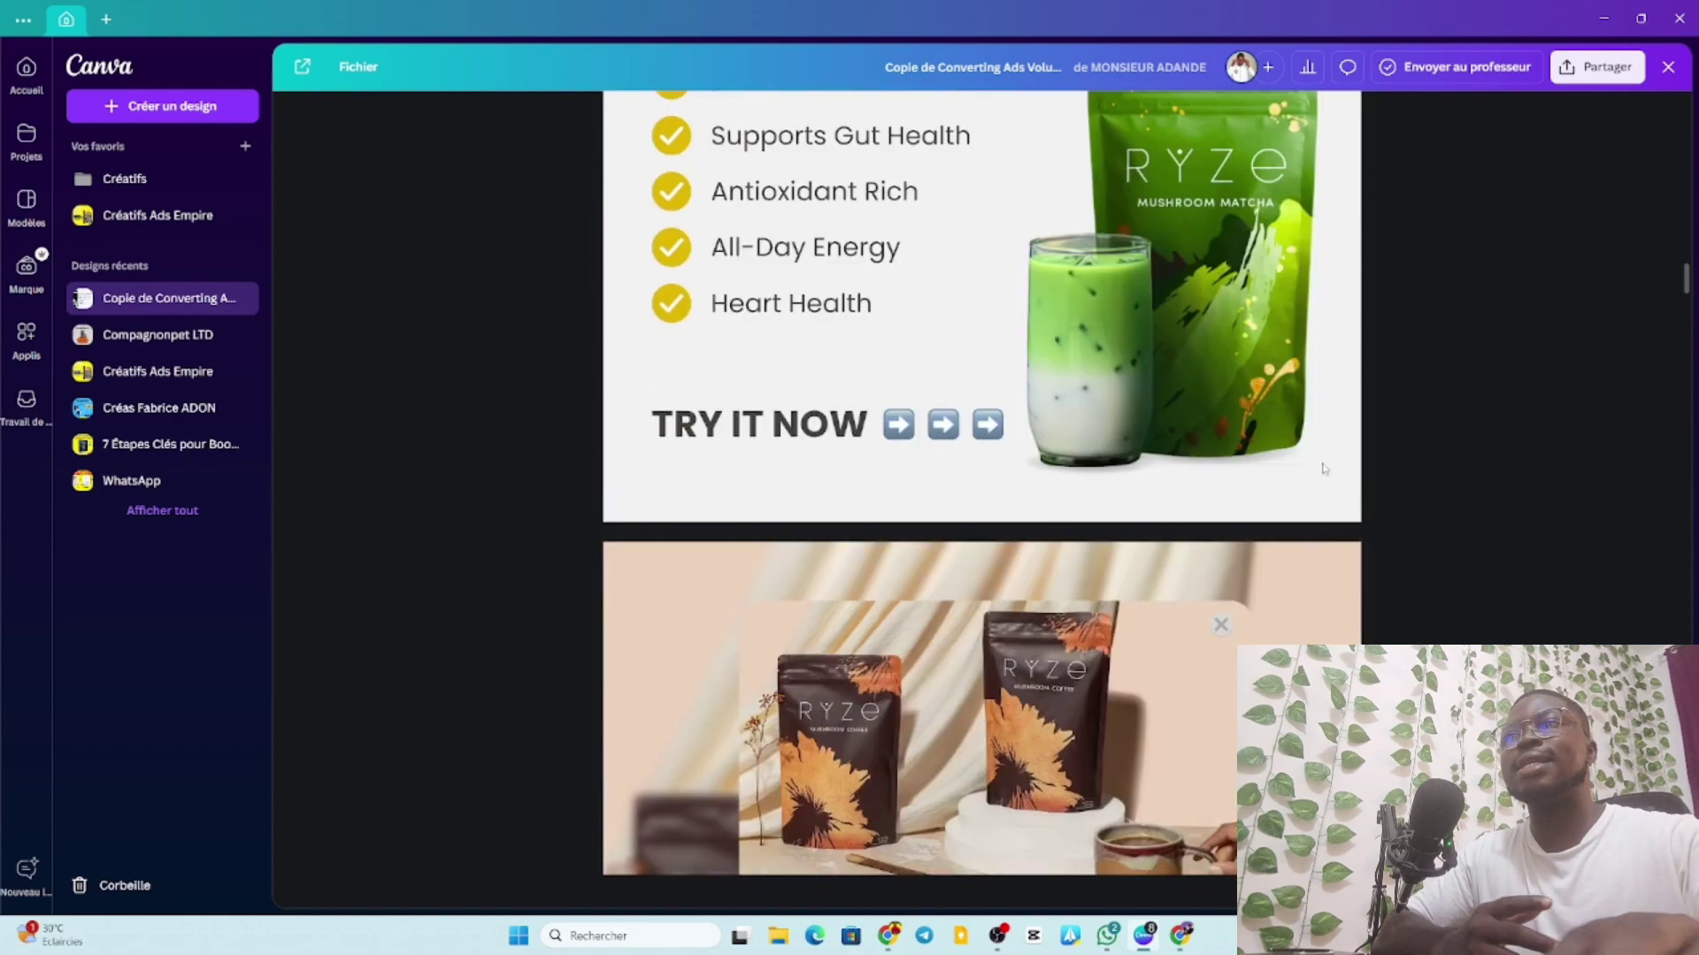
scroll(959, 367, up, 5)
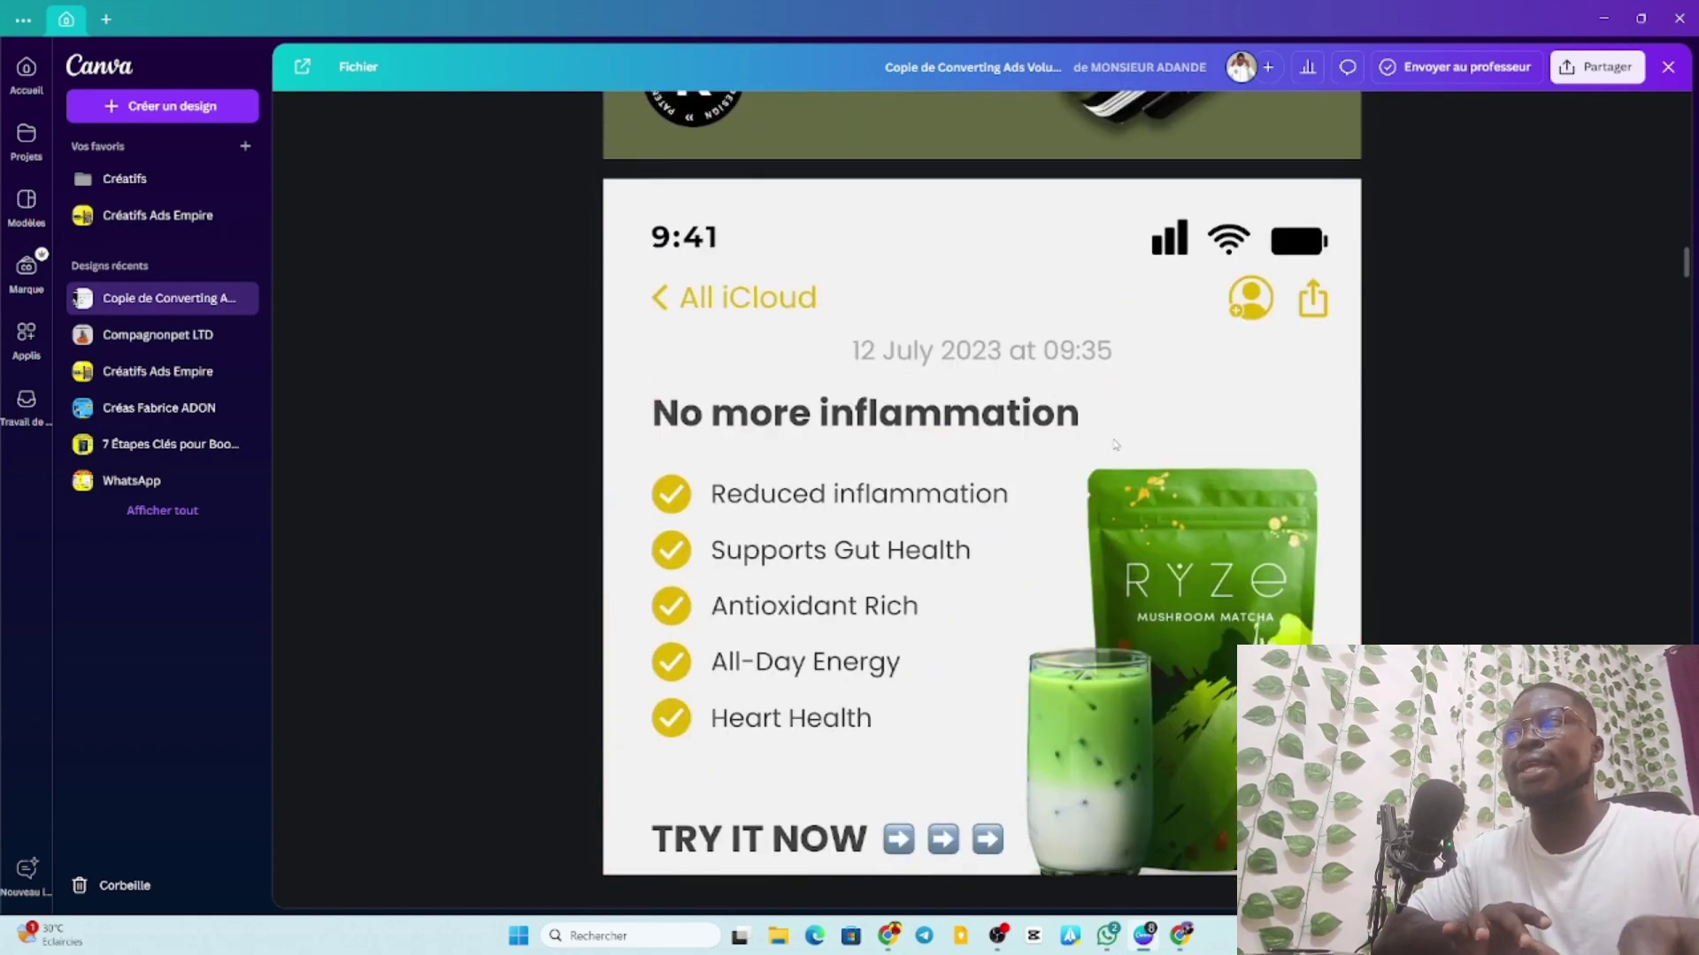
scroll(1115, 448, down, 4)
scroll(1115, 448, down, 4)
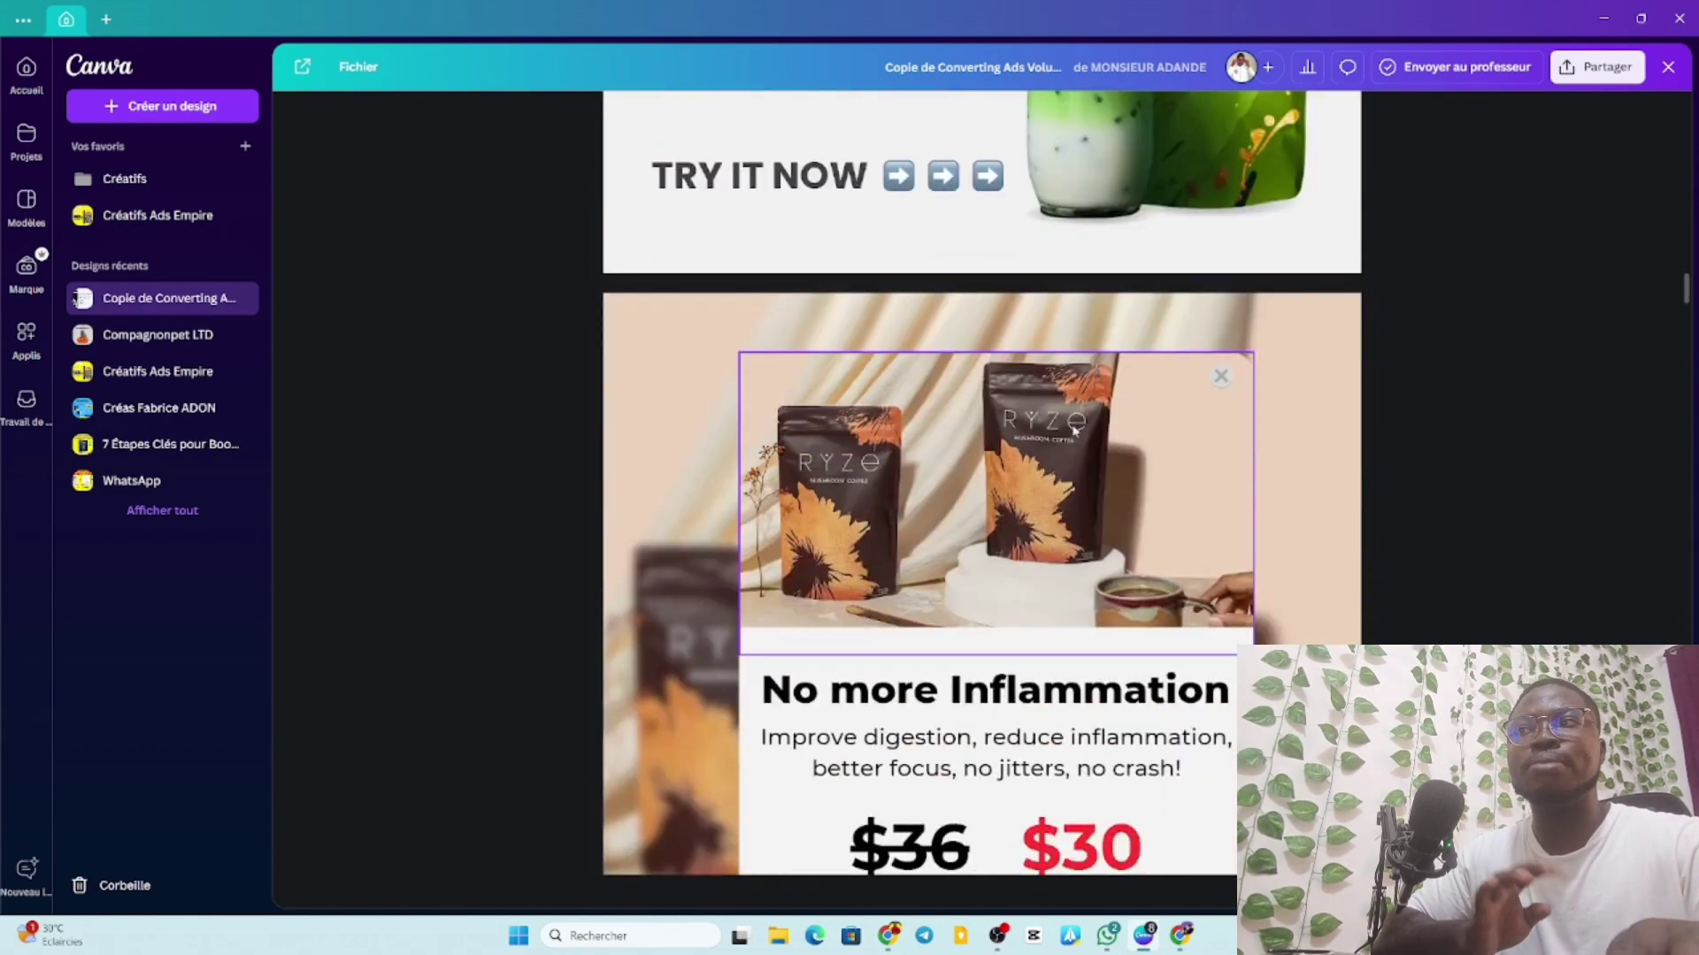
scroll(1074, 431, down, 4)
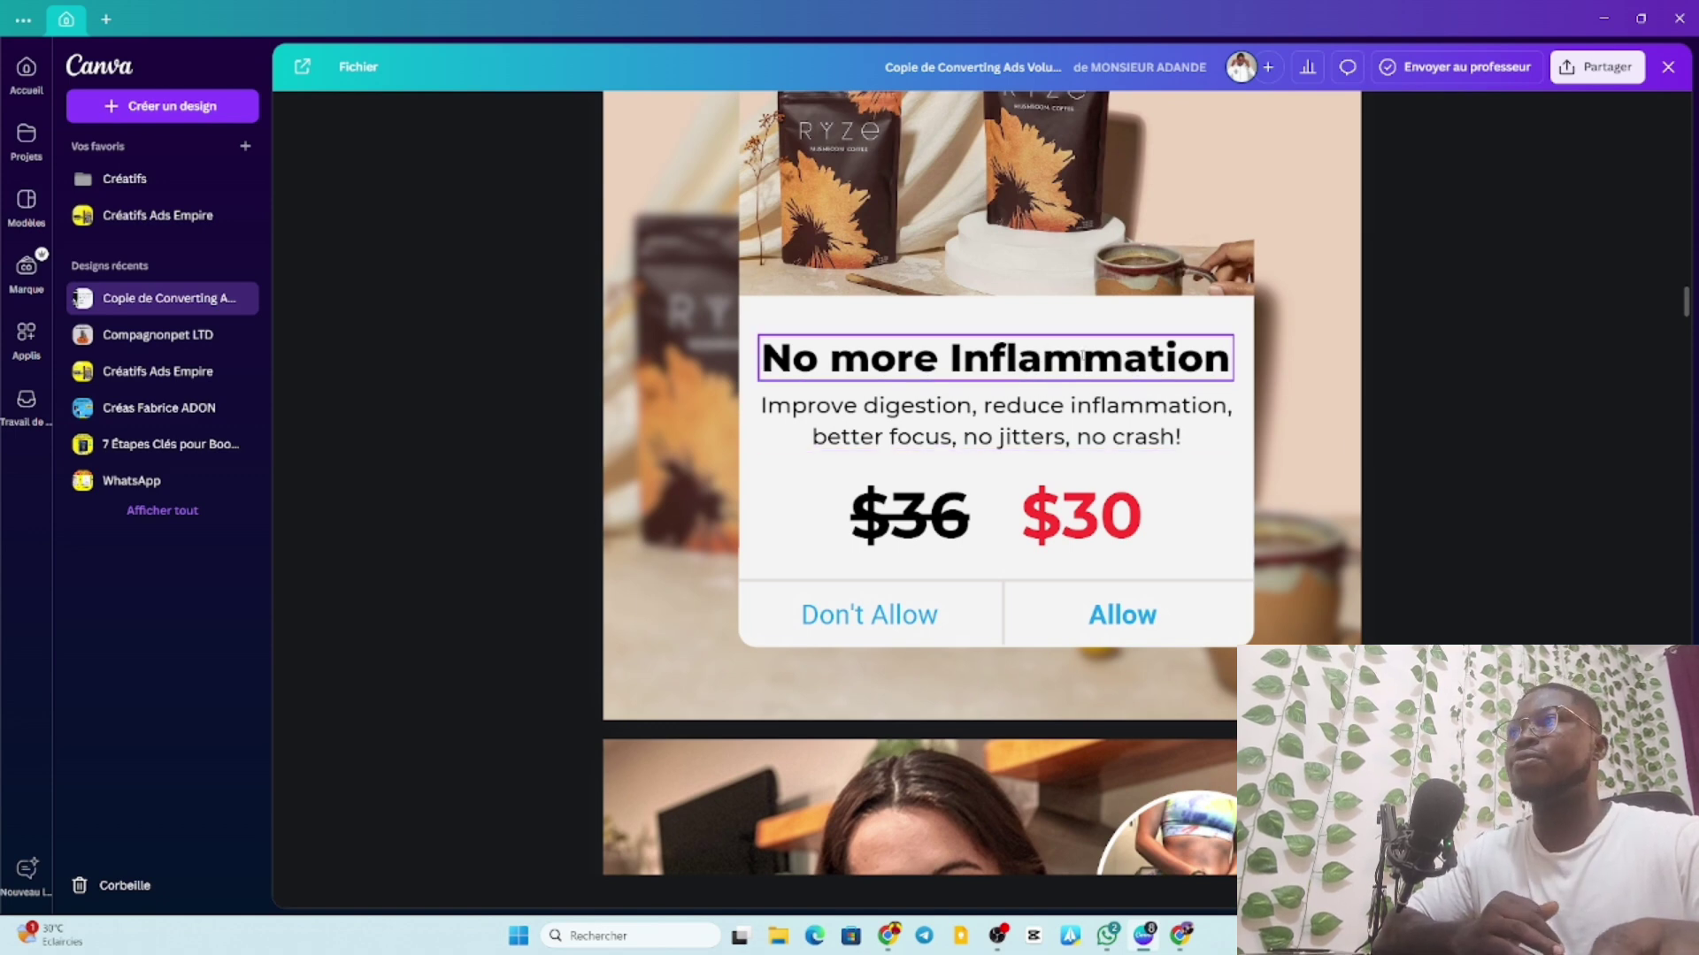
scroll(1083, 356, up, 4)
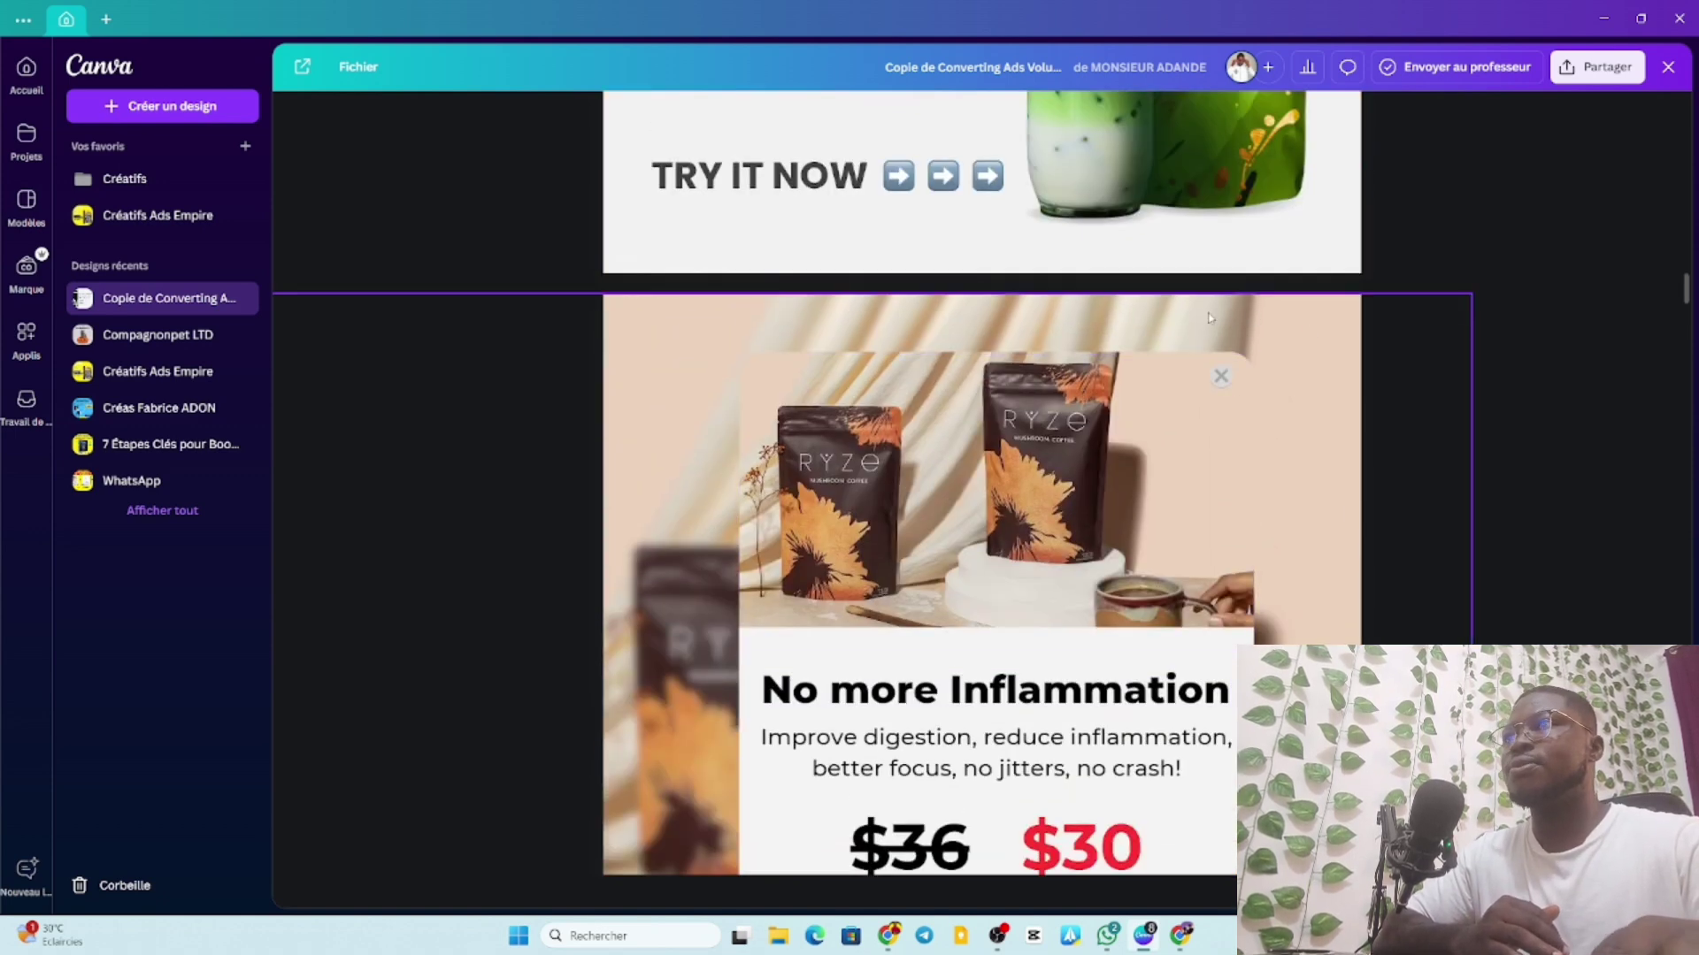
Open the design in the full editor and duplicate the Ryze 'No more Inflammation' page.
click(1293, 331)
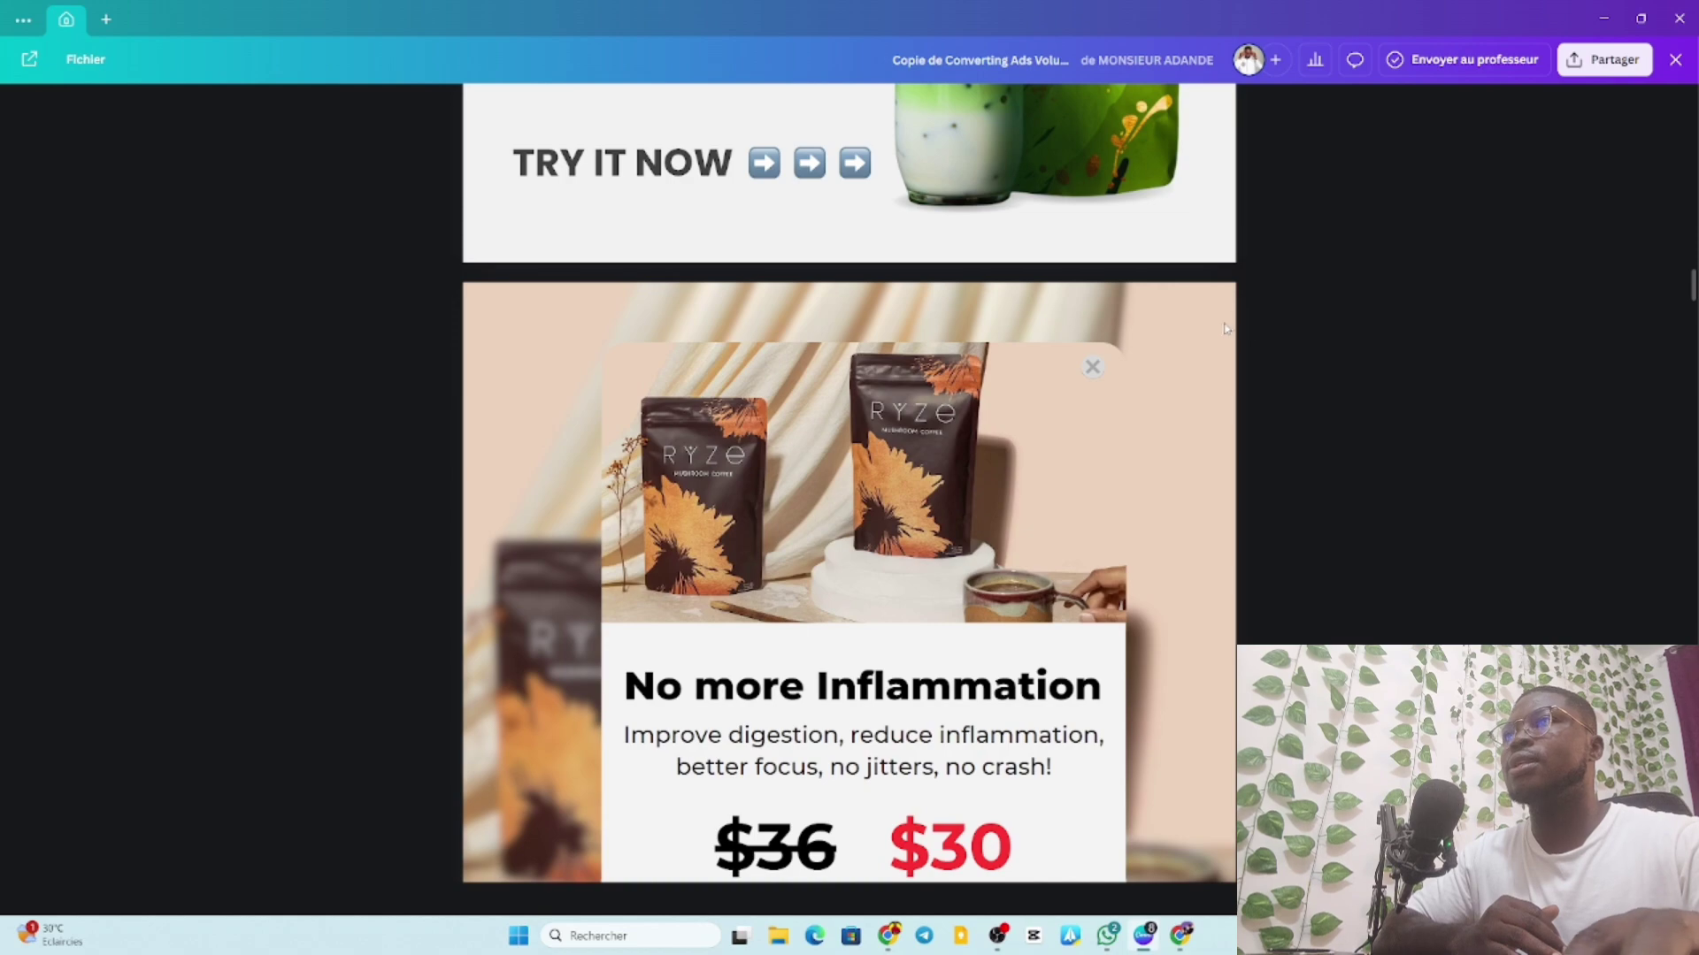
key(Escape)
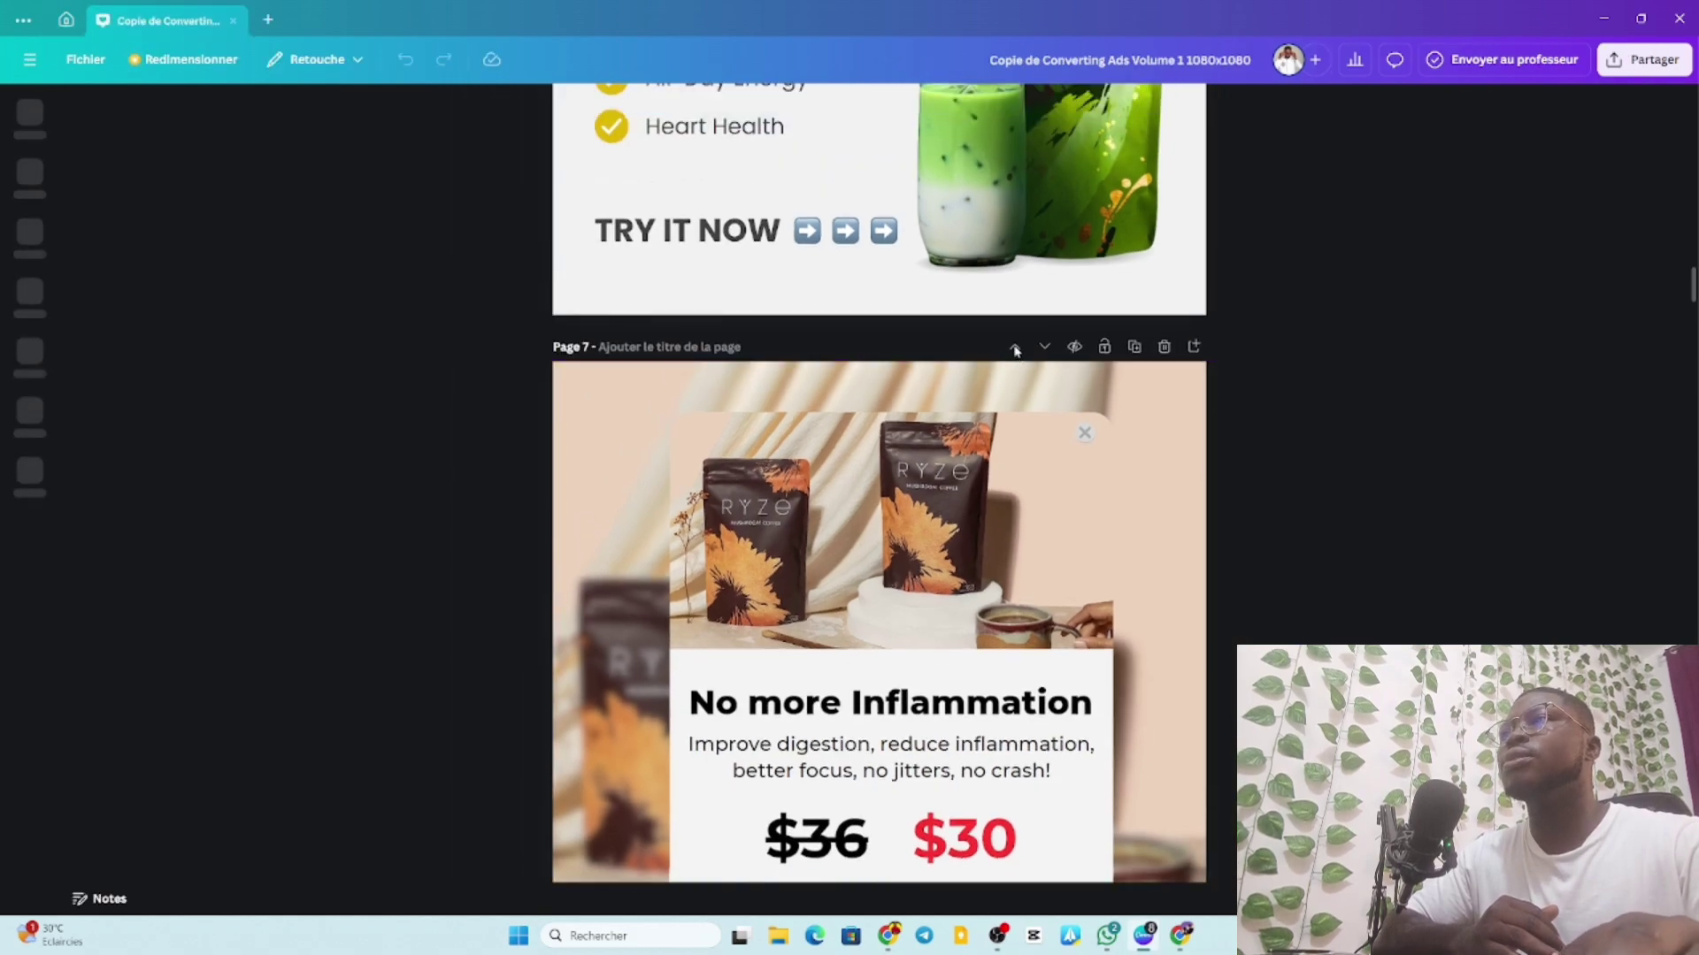
click(1015, 348)
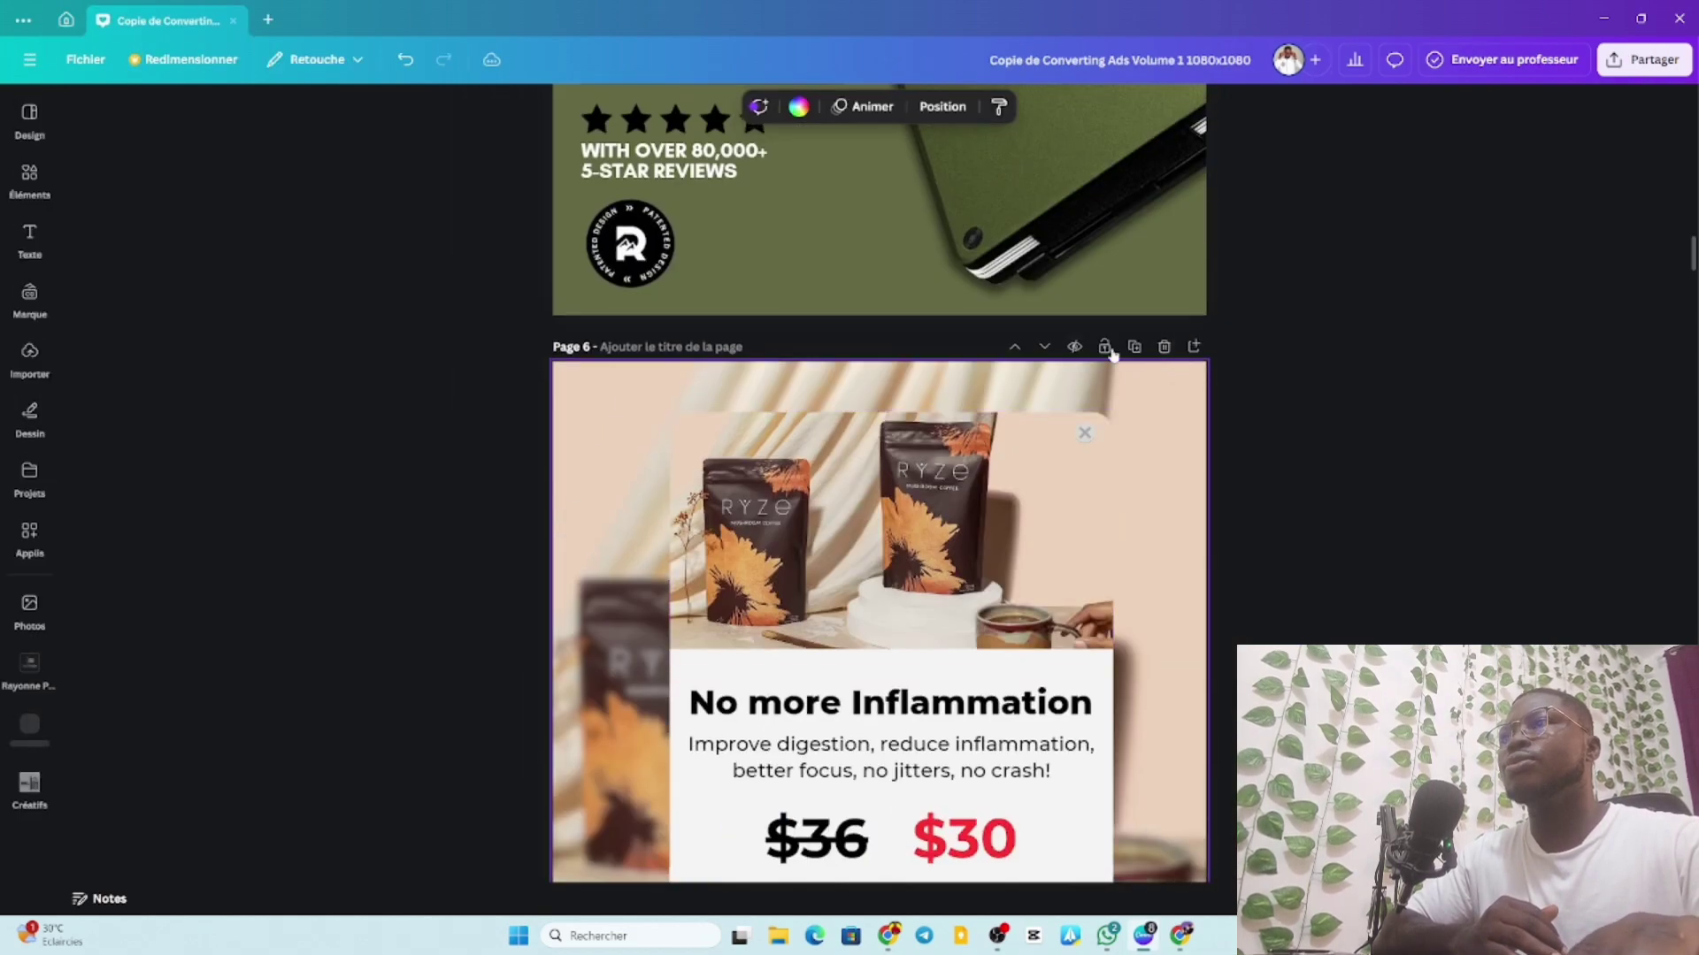
click(1134, 347)
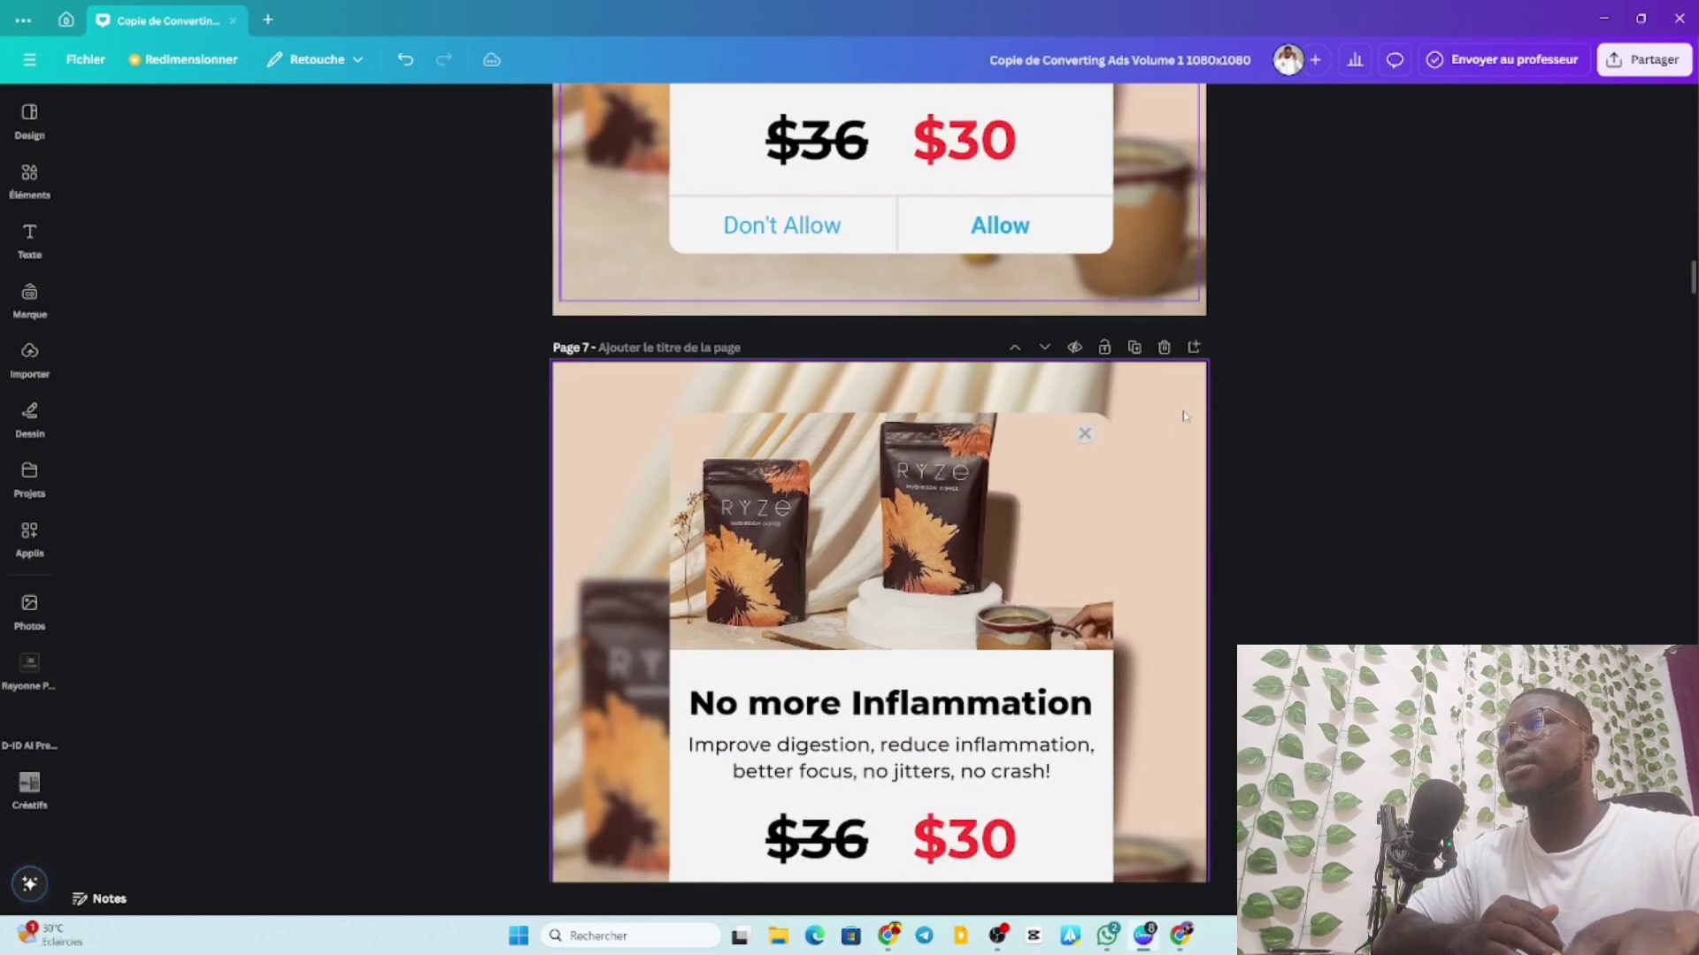
Move the Ryze page copy up repeatedly until it becomes Page 1, ahead of the AG1 ad.
click(1015, 348)
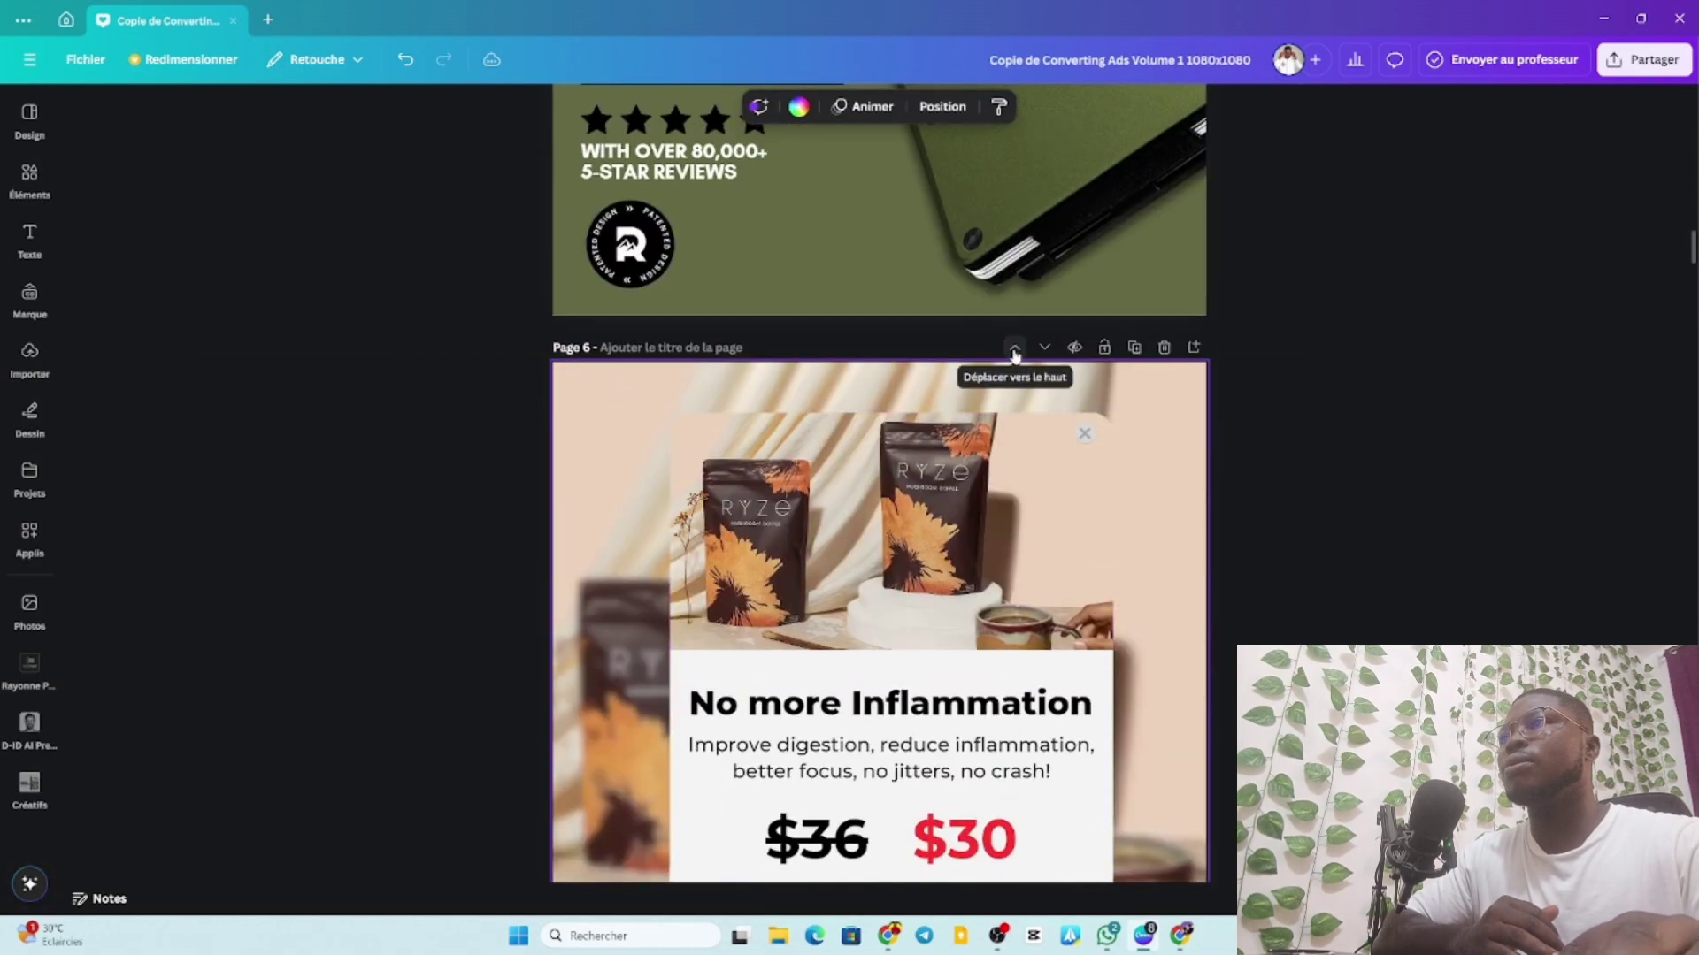
click(1015, 348)
scroll(1015, 355, up, 1)
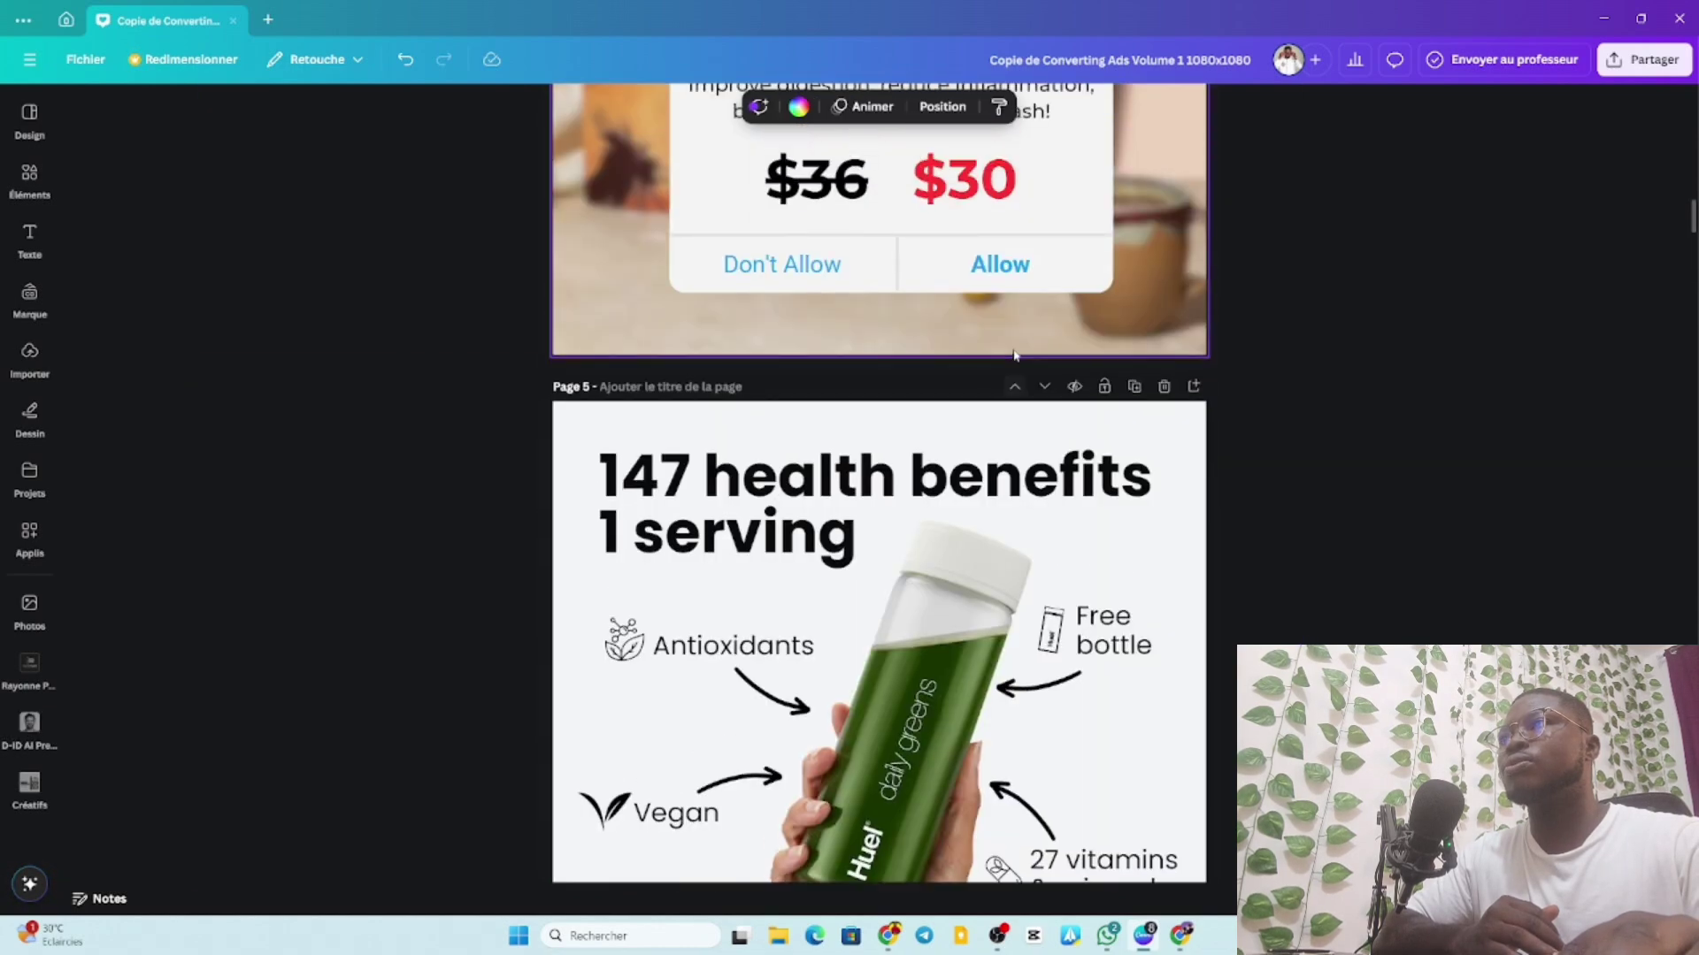
click(1016, 383)
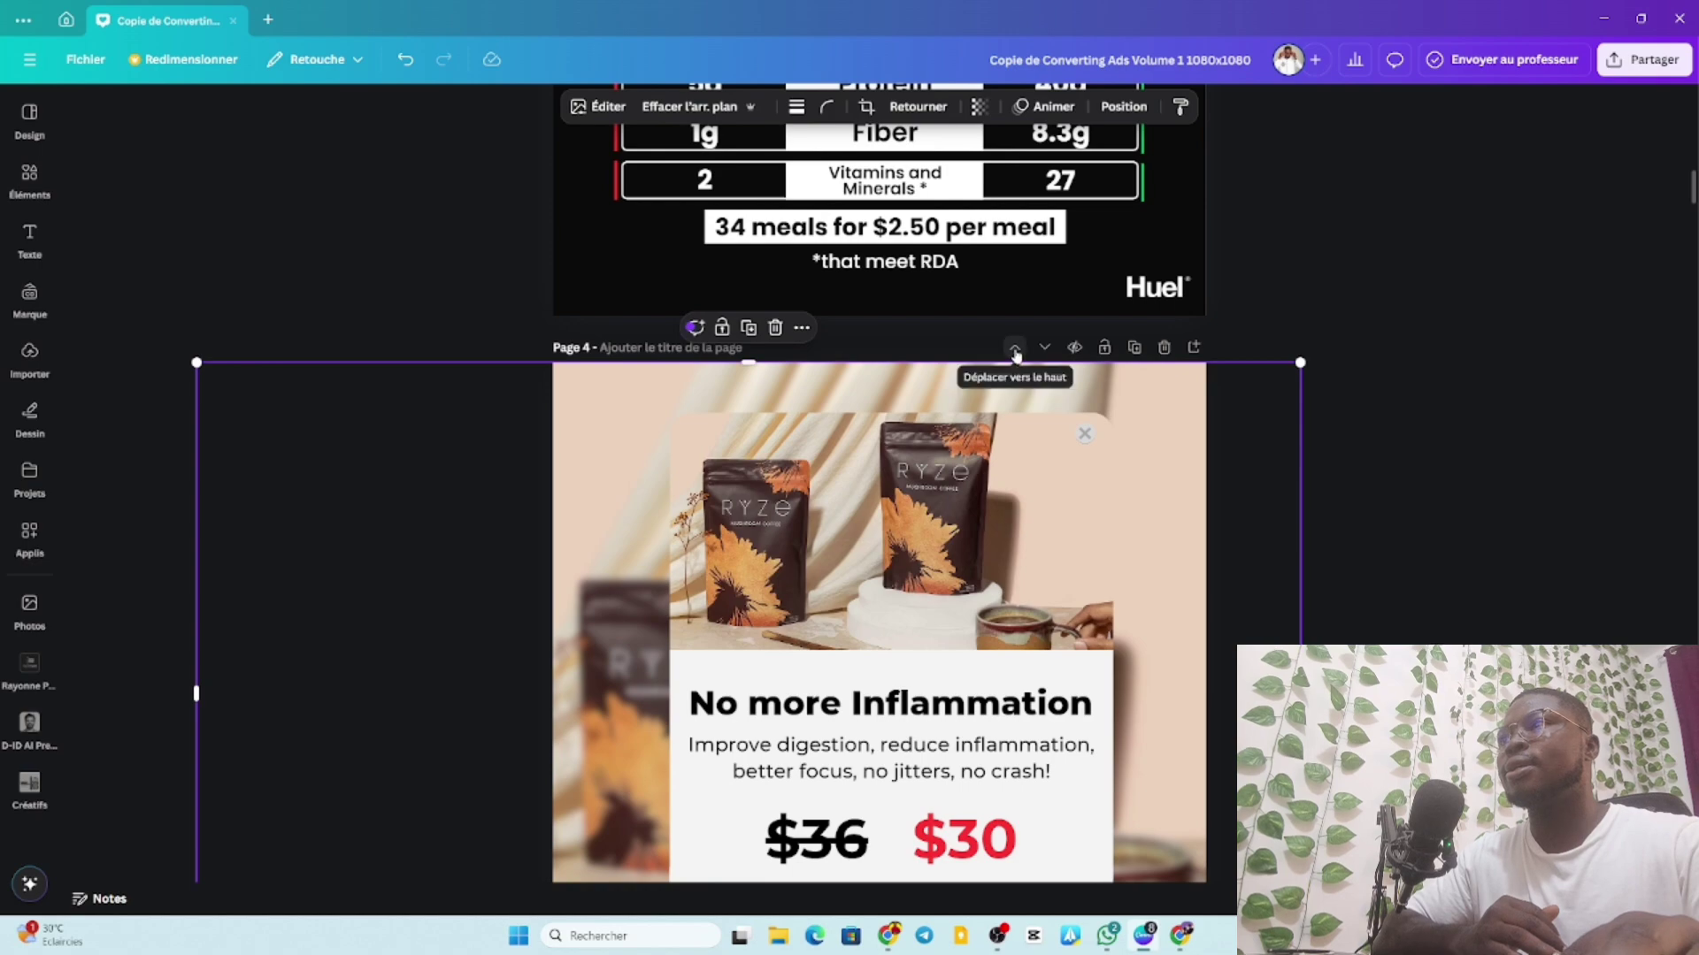
click(1015, 352)
click(1016, 351)
click(1015, 350)
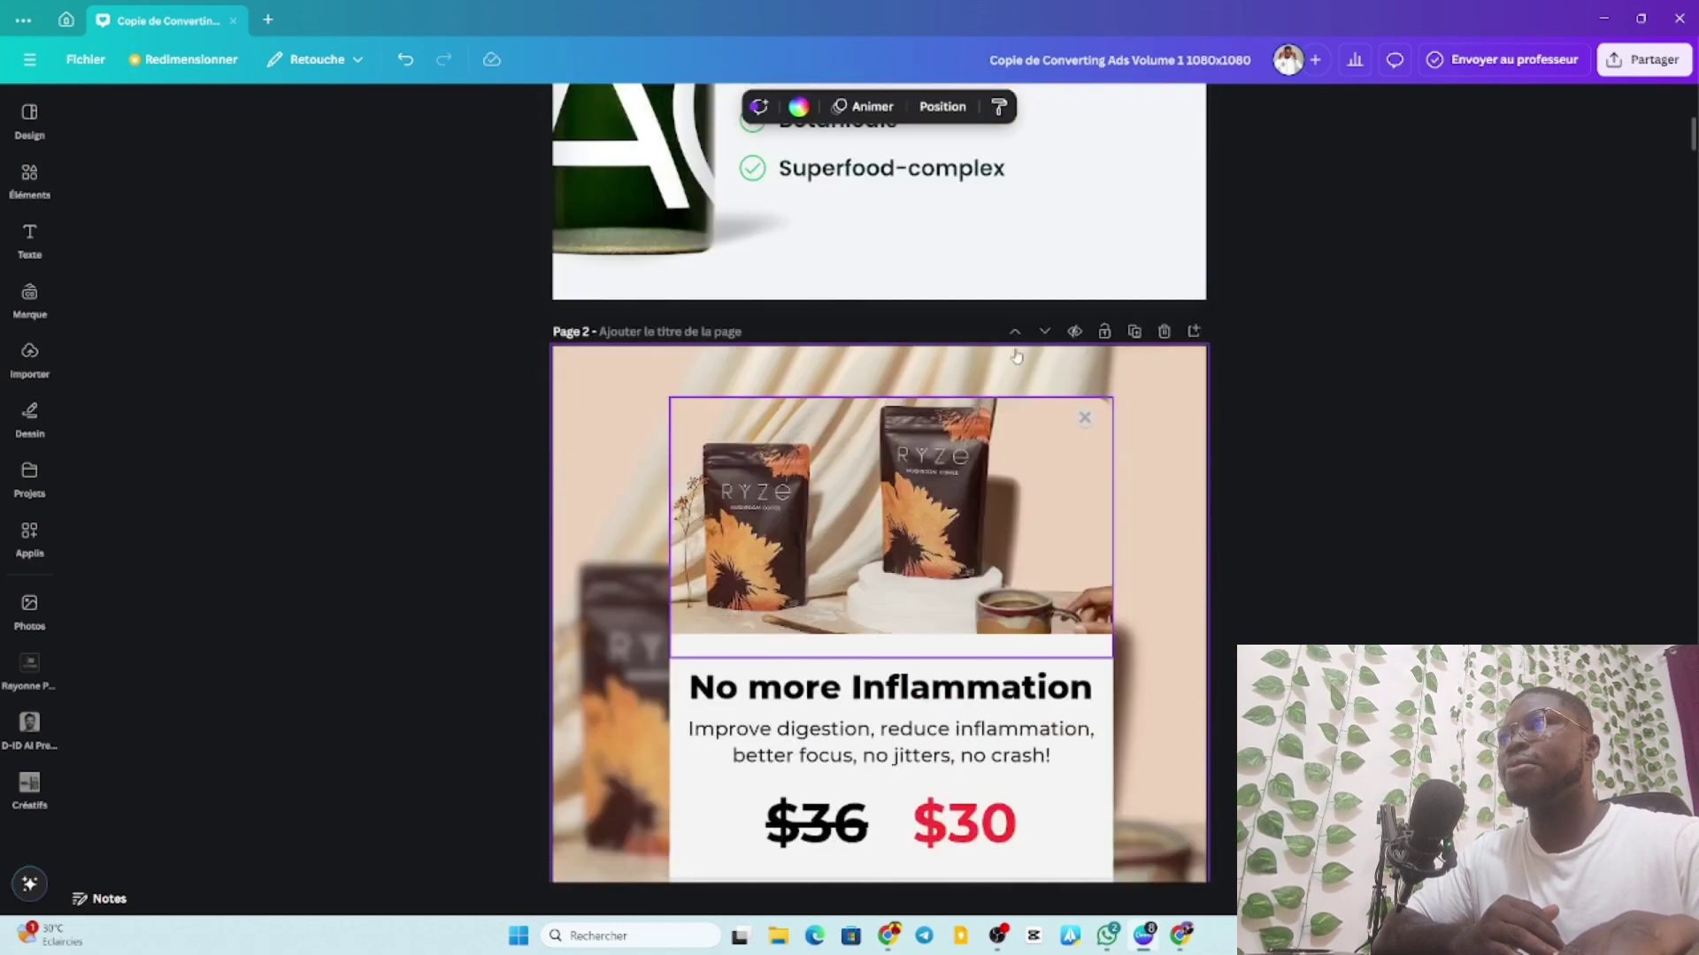
click(1016, 350)
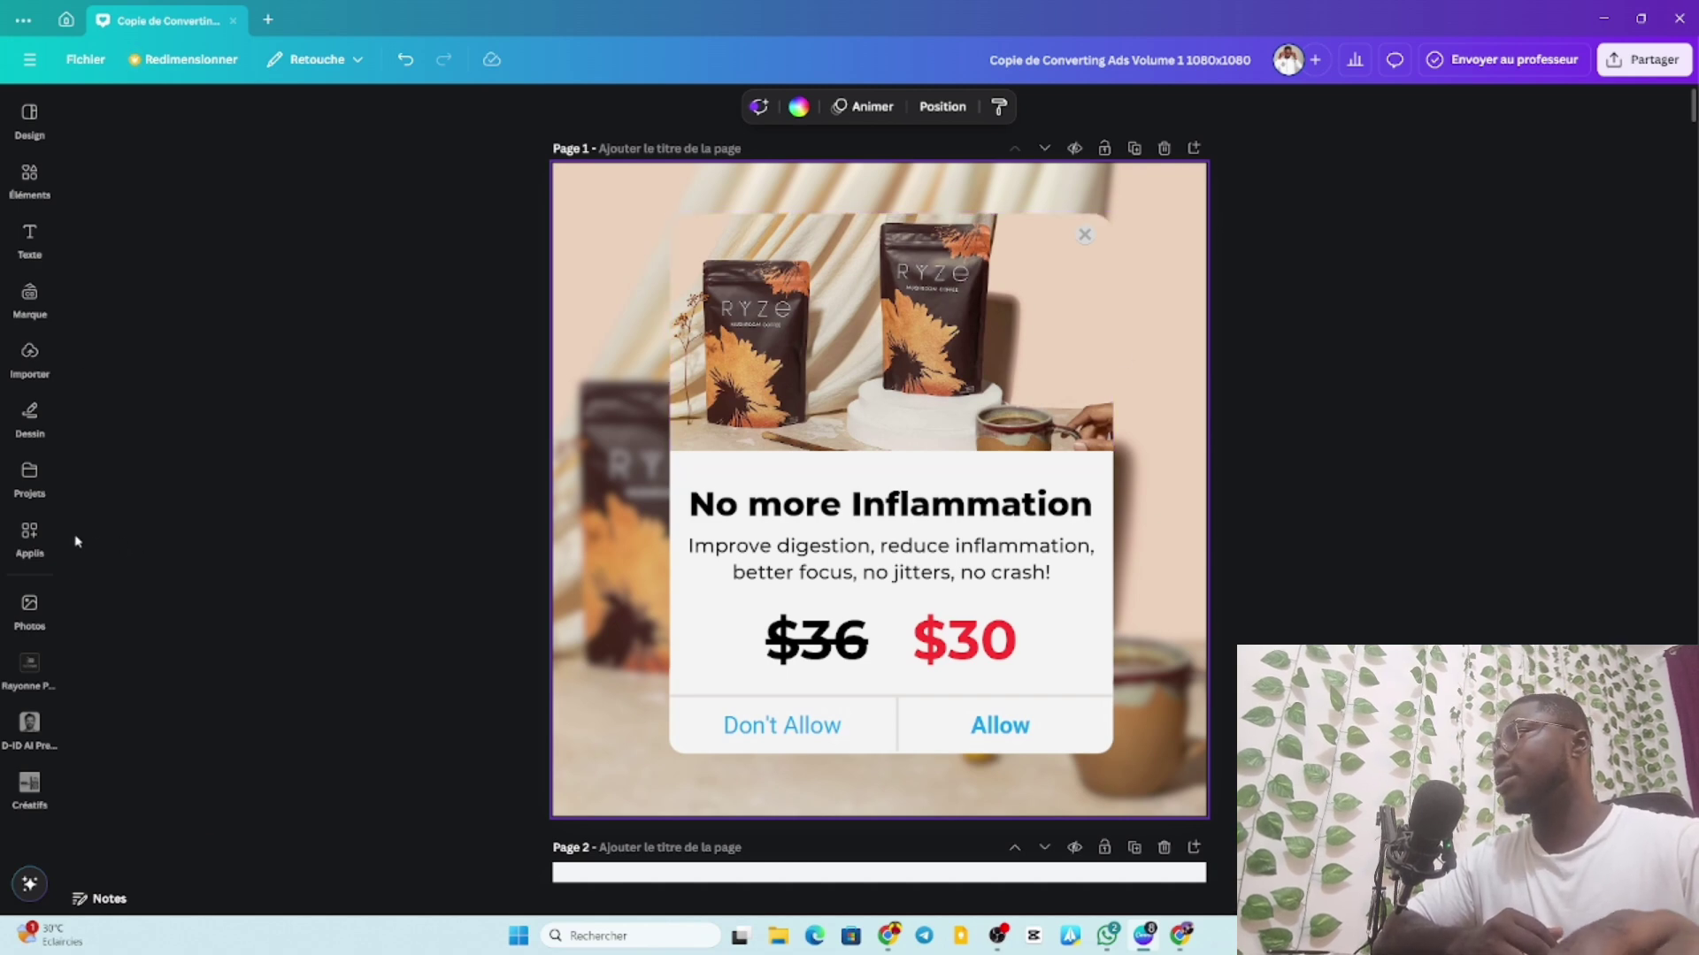
click(30, 606)
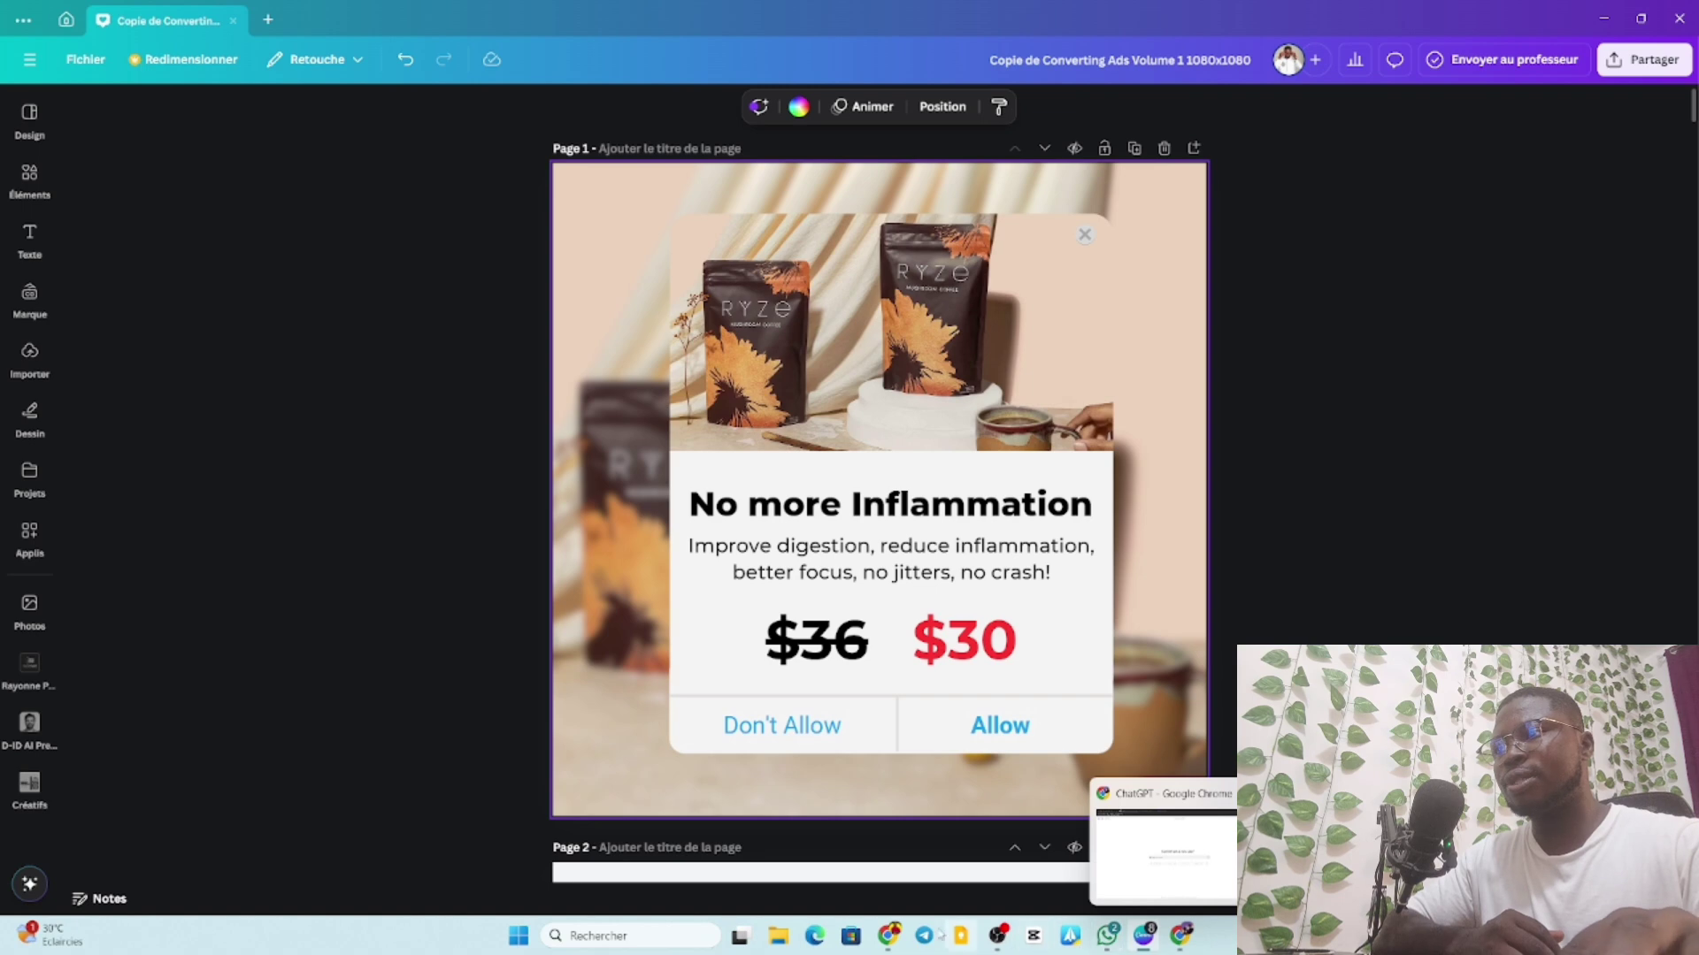
Switch to Chrome and review the Super Pack HOOK VIRAL sales page.
click(902, 895)
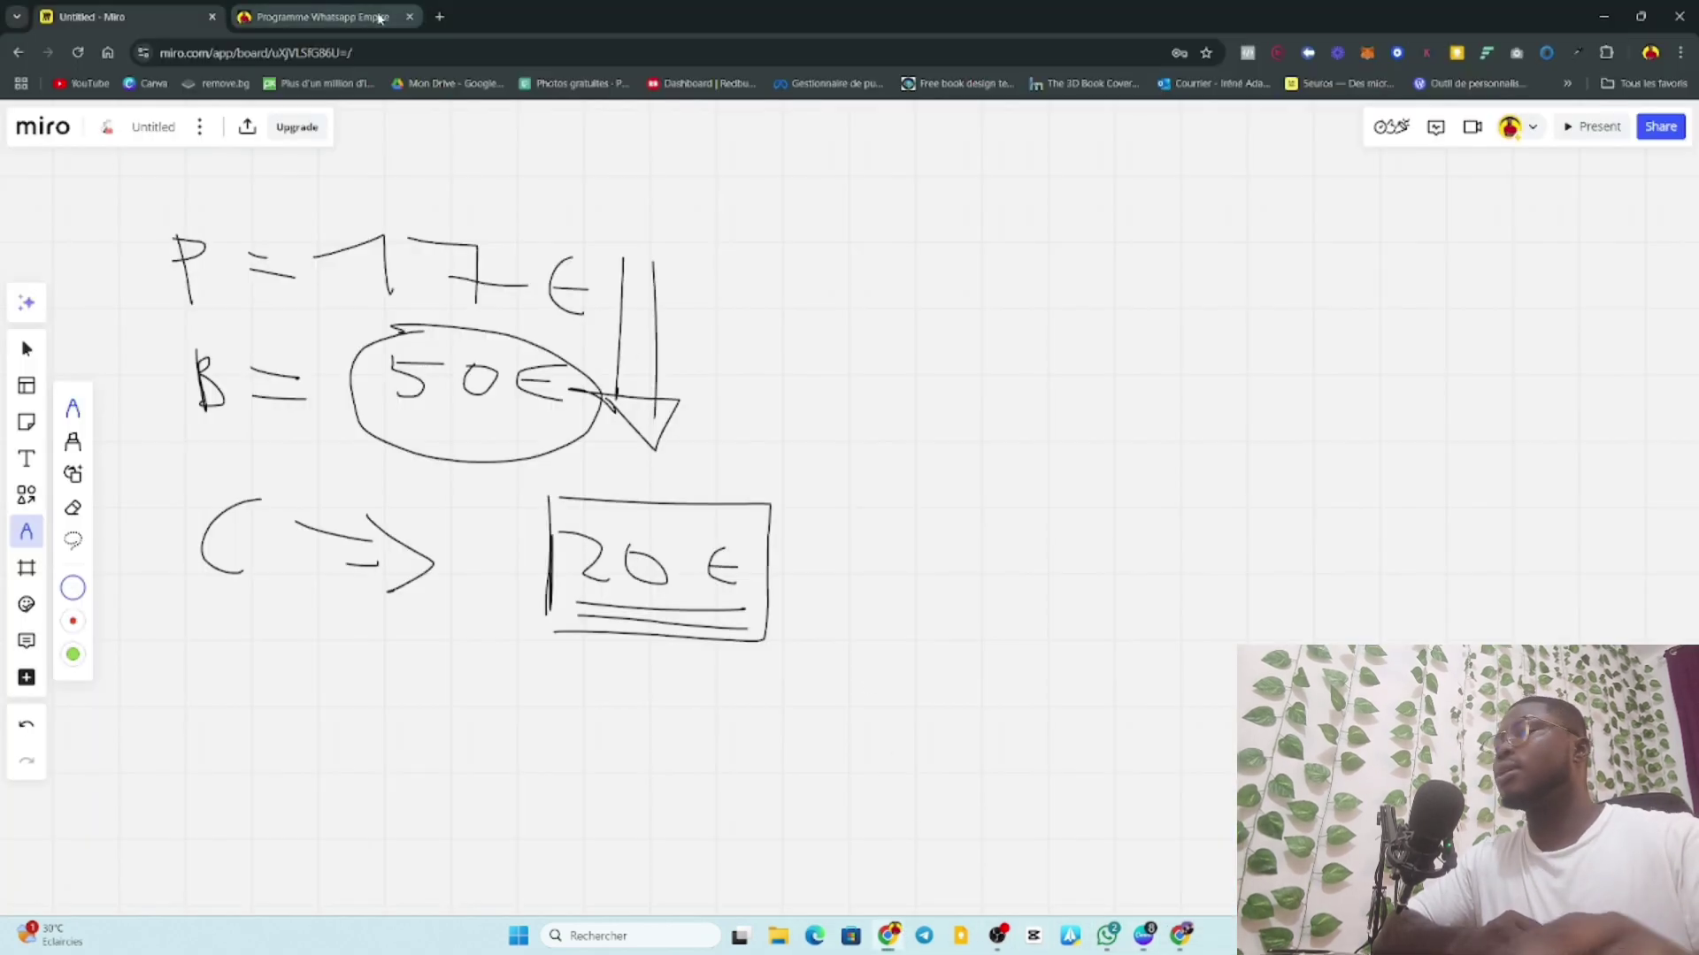
mouse_move(1181, 935)
click(1175, 884)
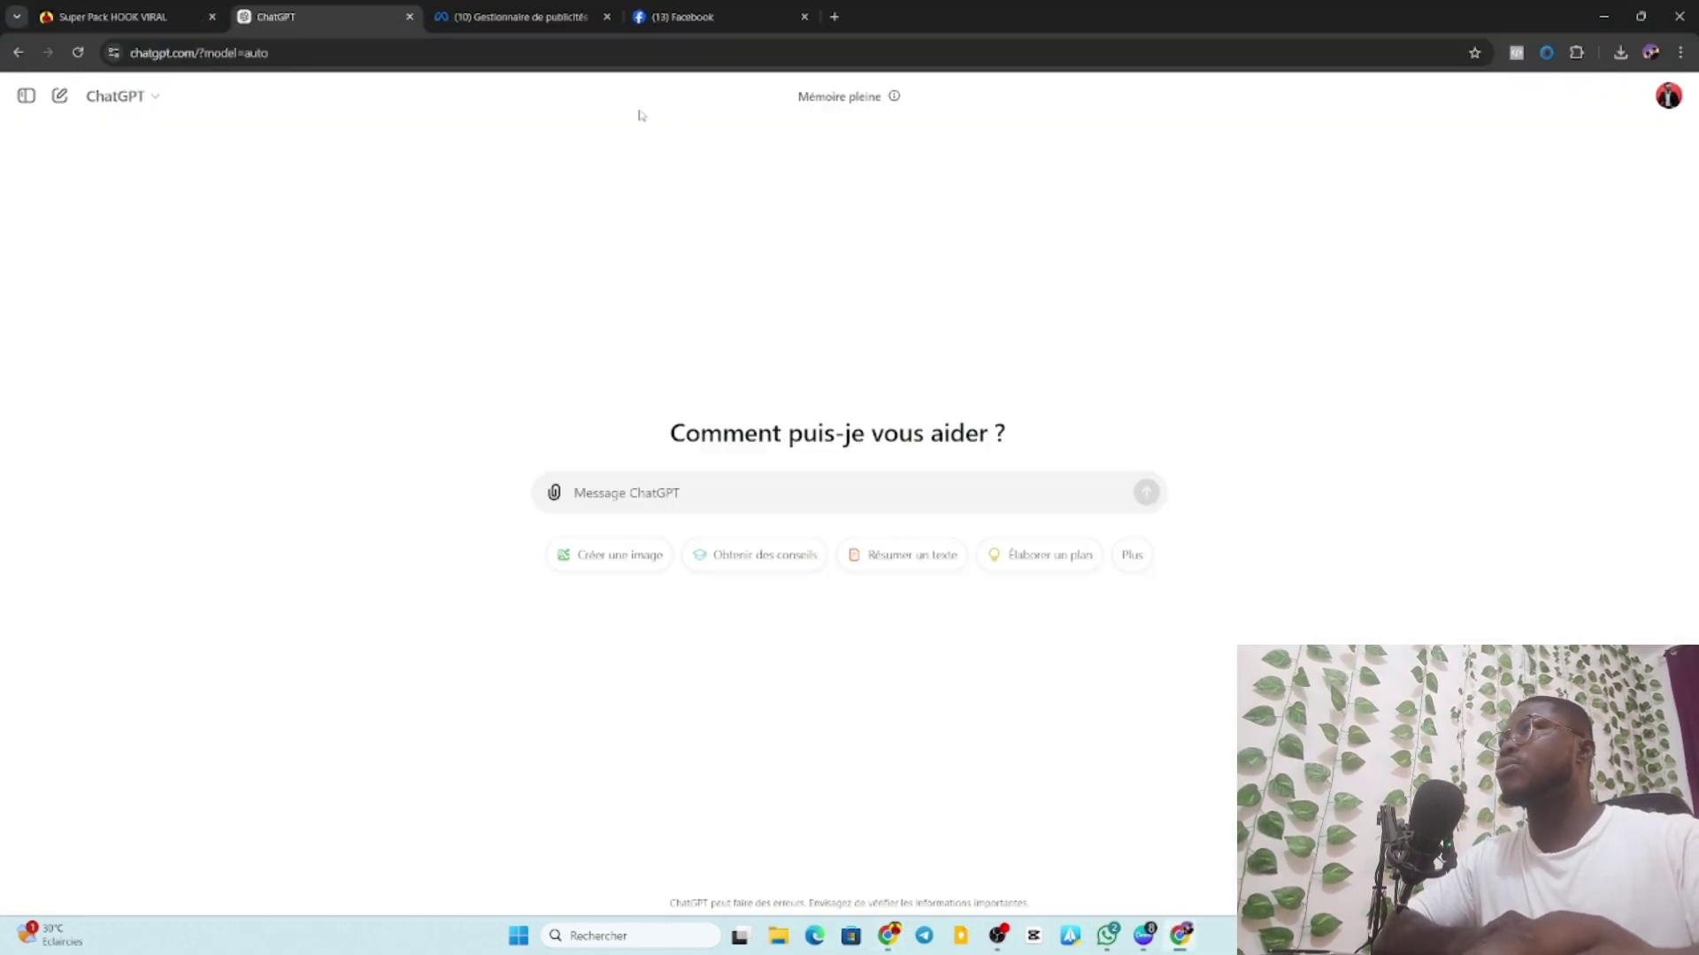
click(124, 16)
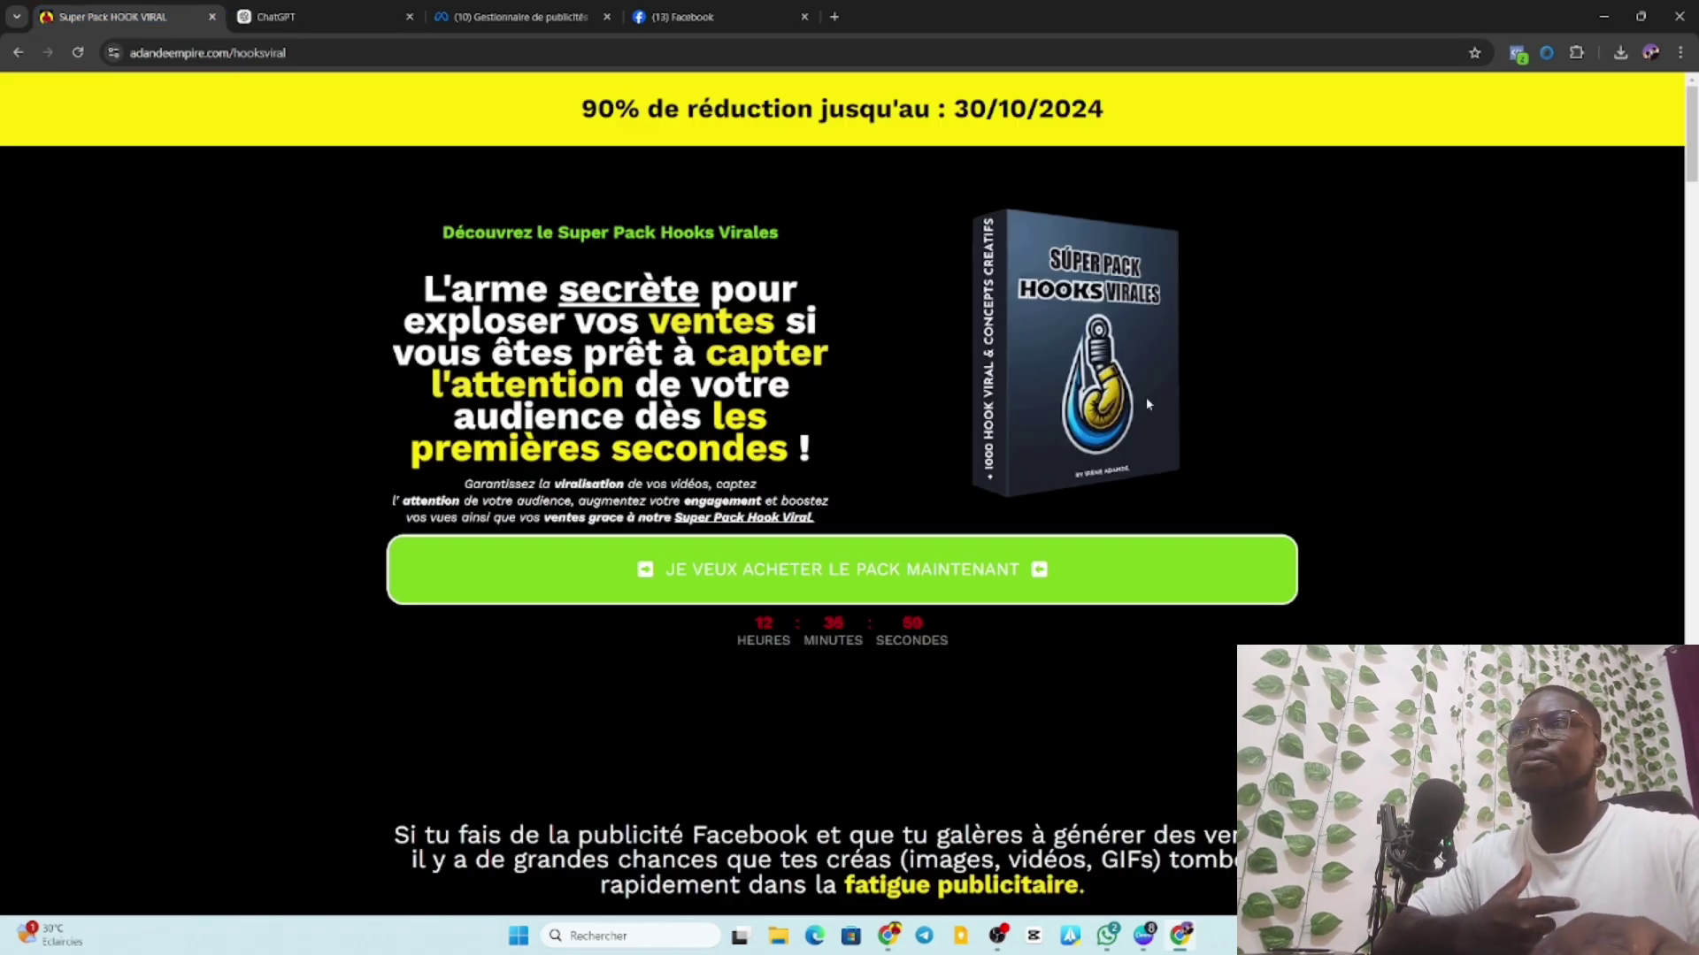
scroll(1145, 396, down, 3)
scroll(1139, 406, up, 3)
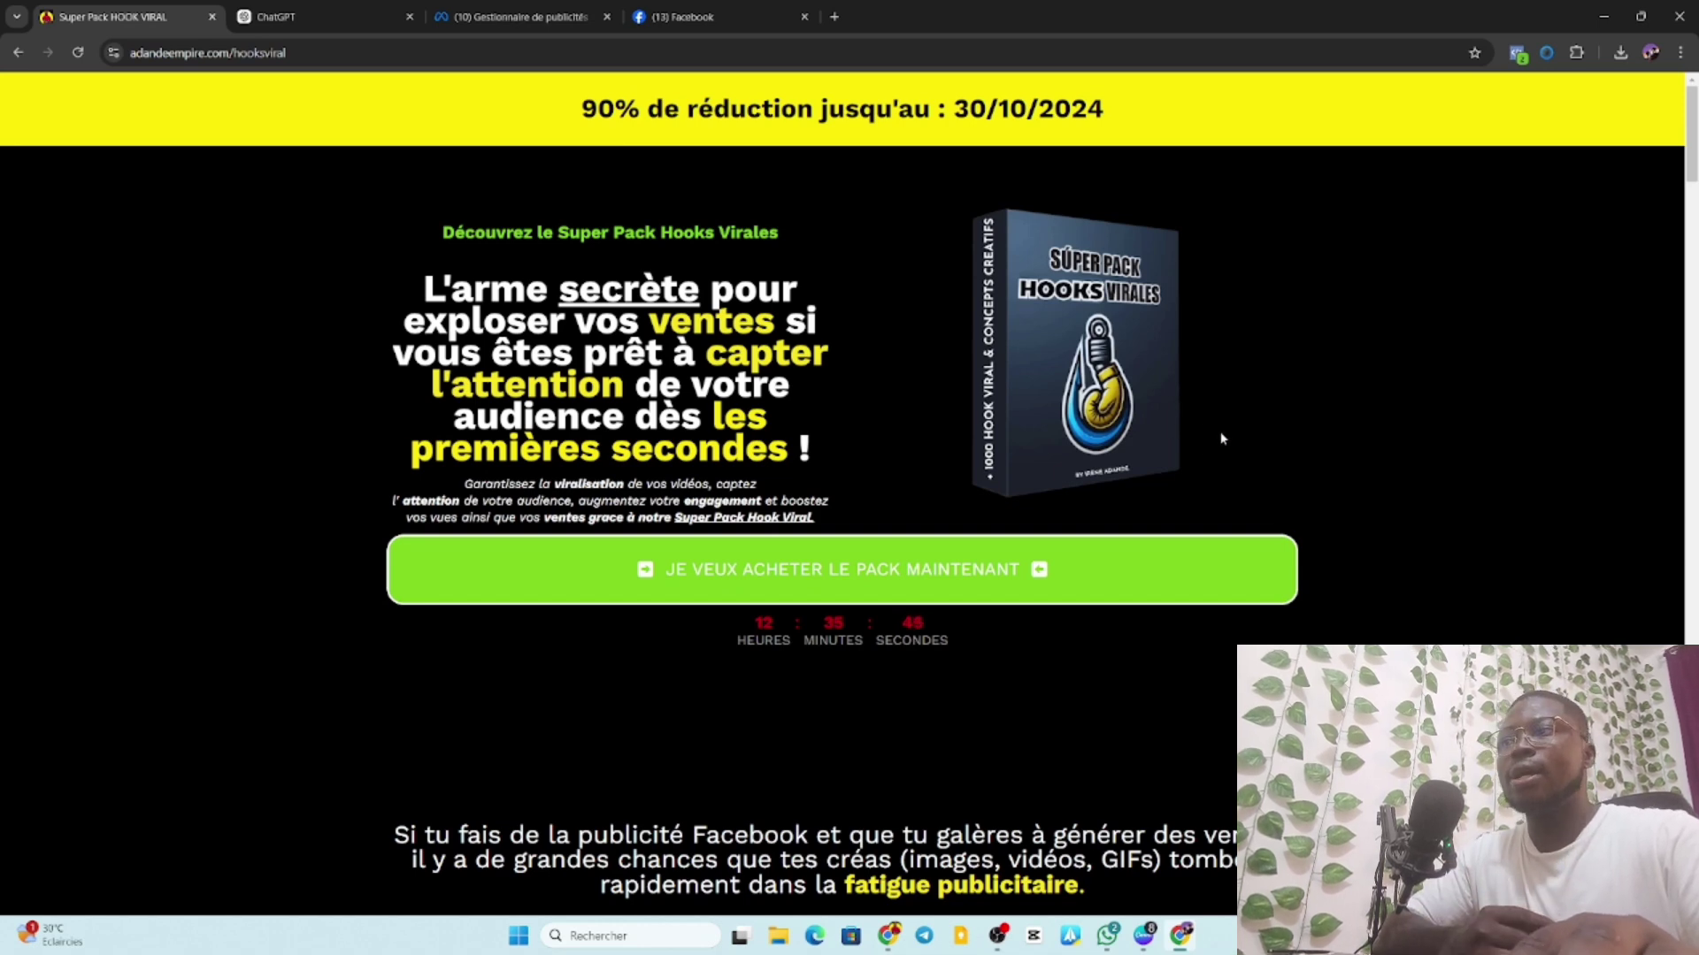
scroll(1270, 531, down, 5)
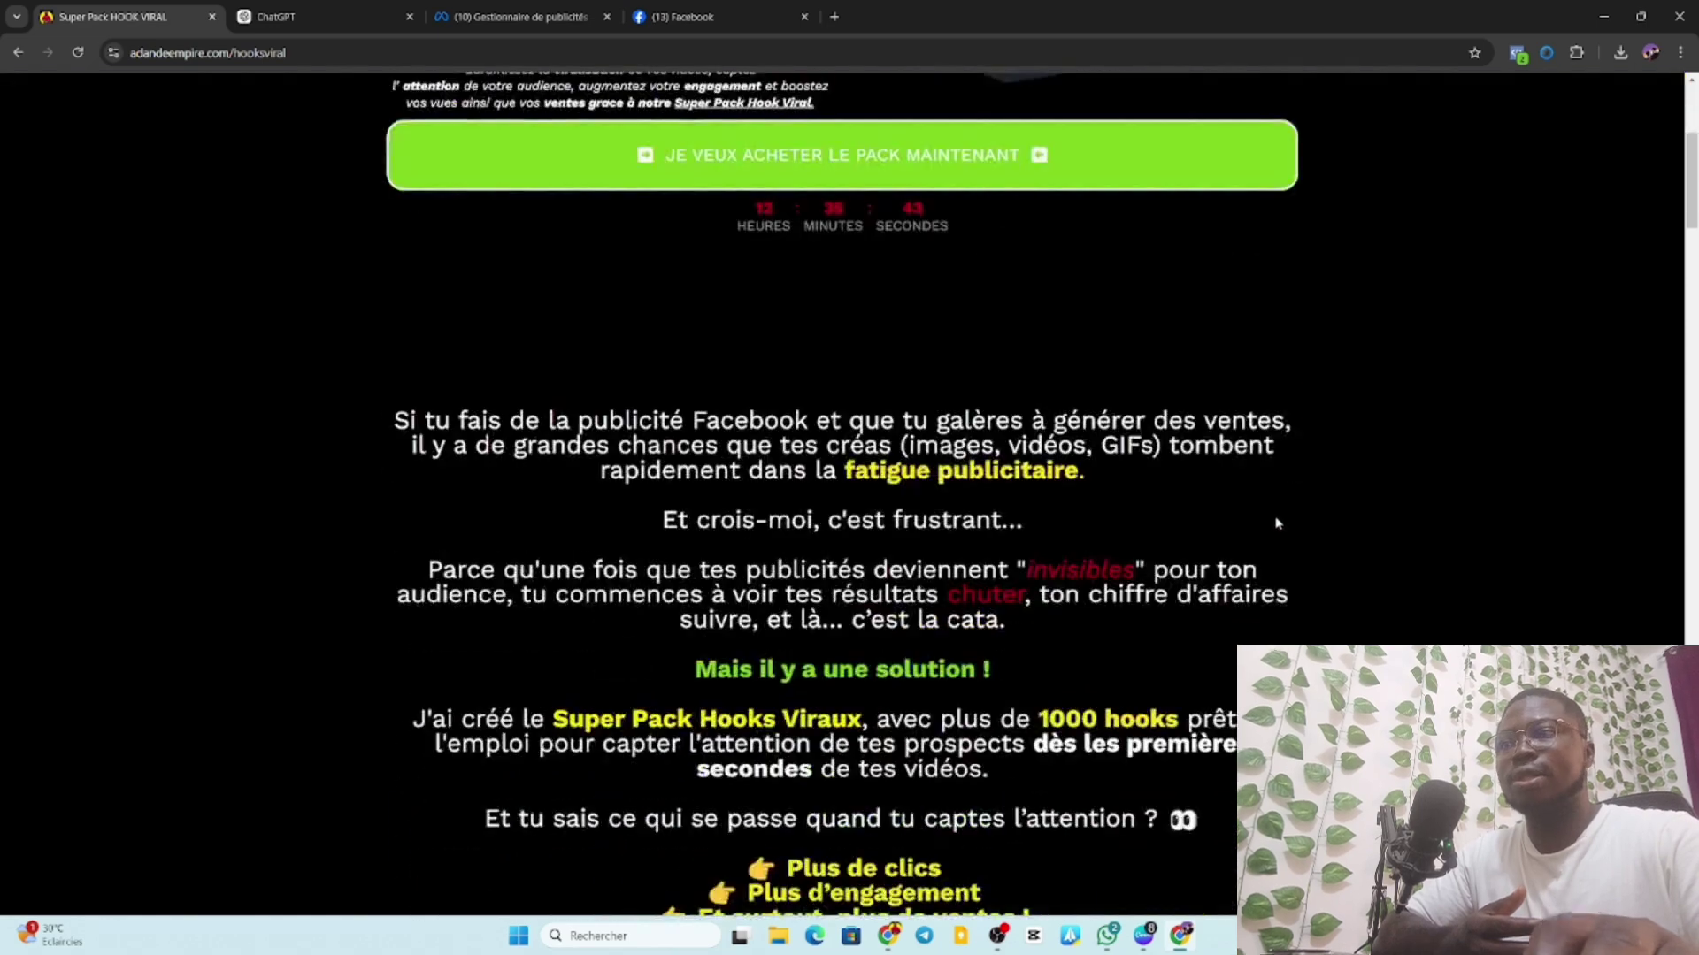
scroll(1270, 531, up, 5)
scroll(1256, 496, down, 1)
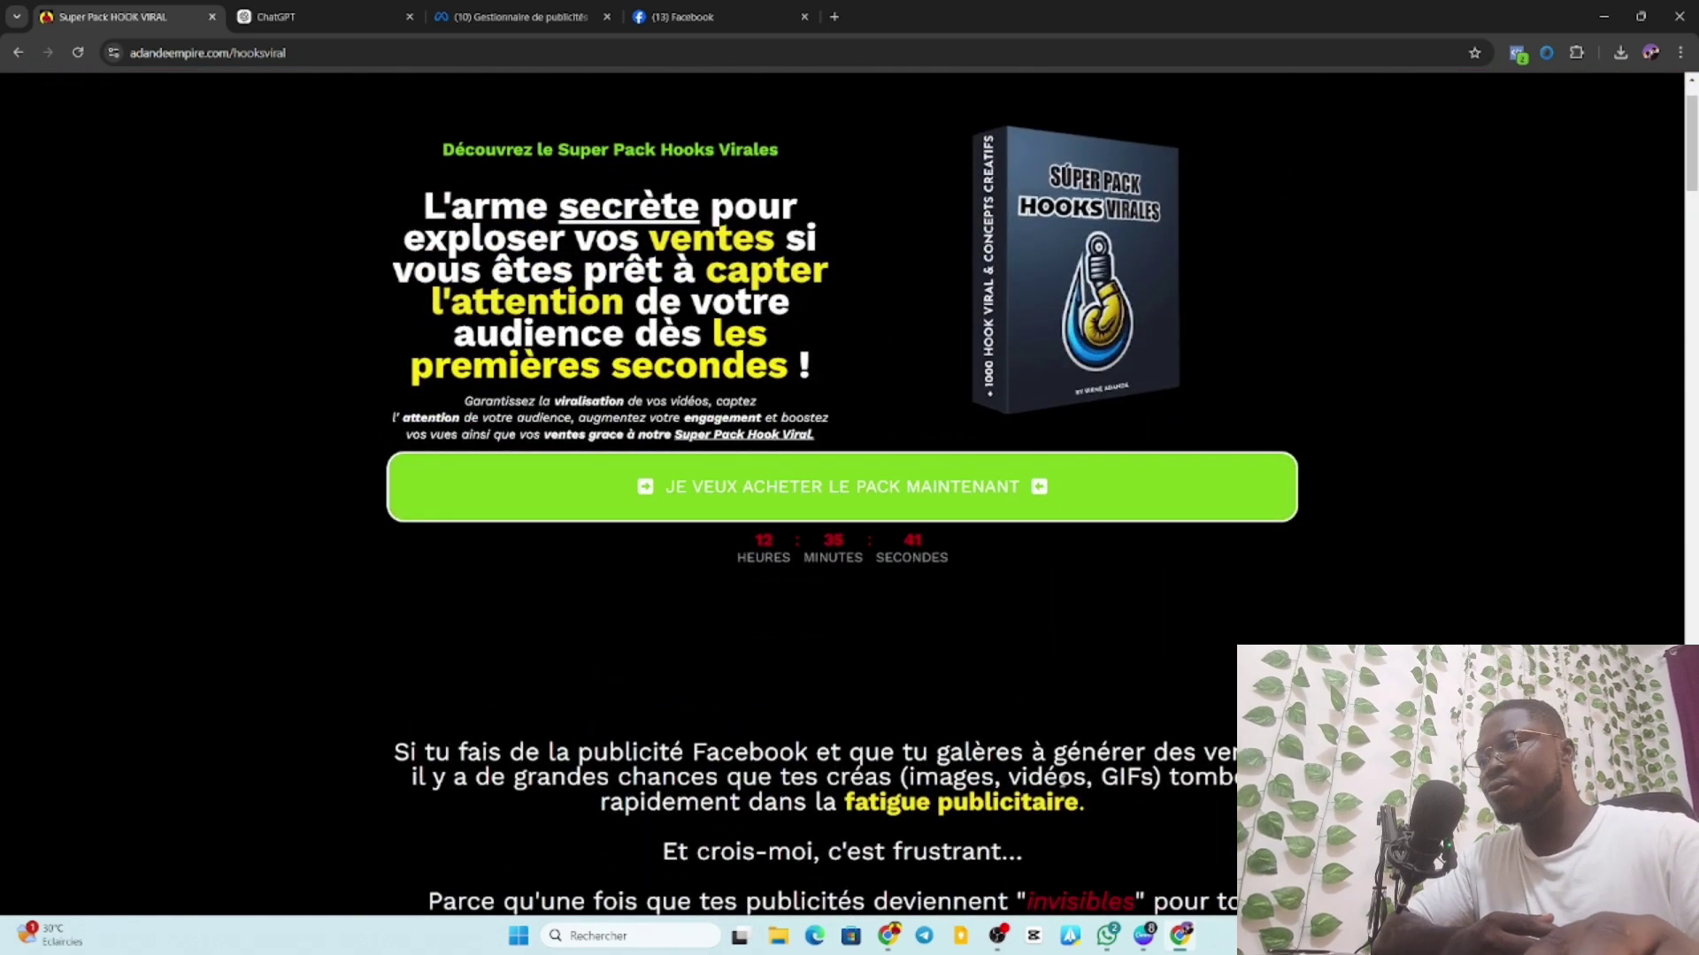
Go to the ChatGPT tab to show its empty new-chat page.
mouse_move(892, 940)
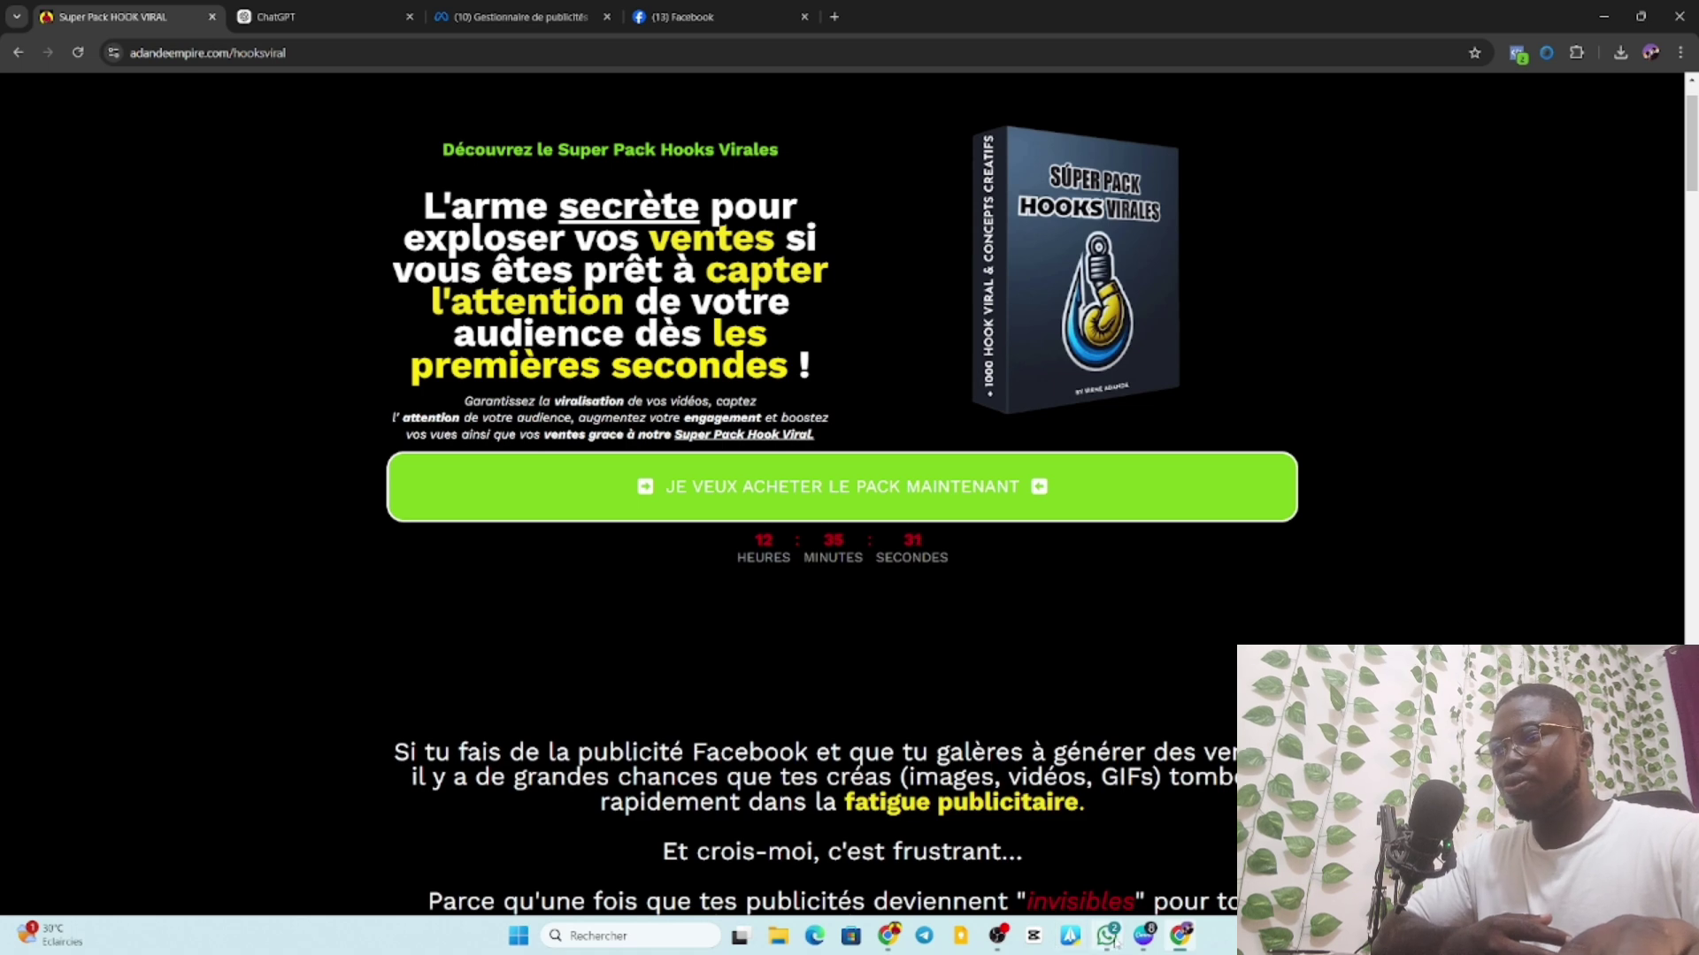
mouse_move(1111, 940)
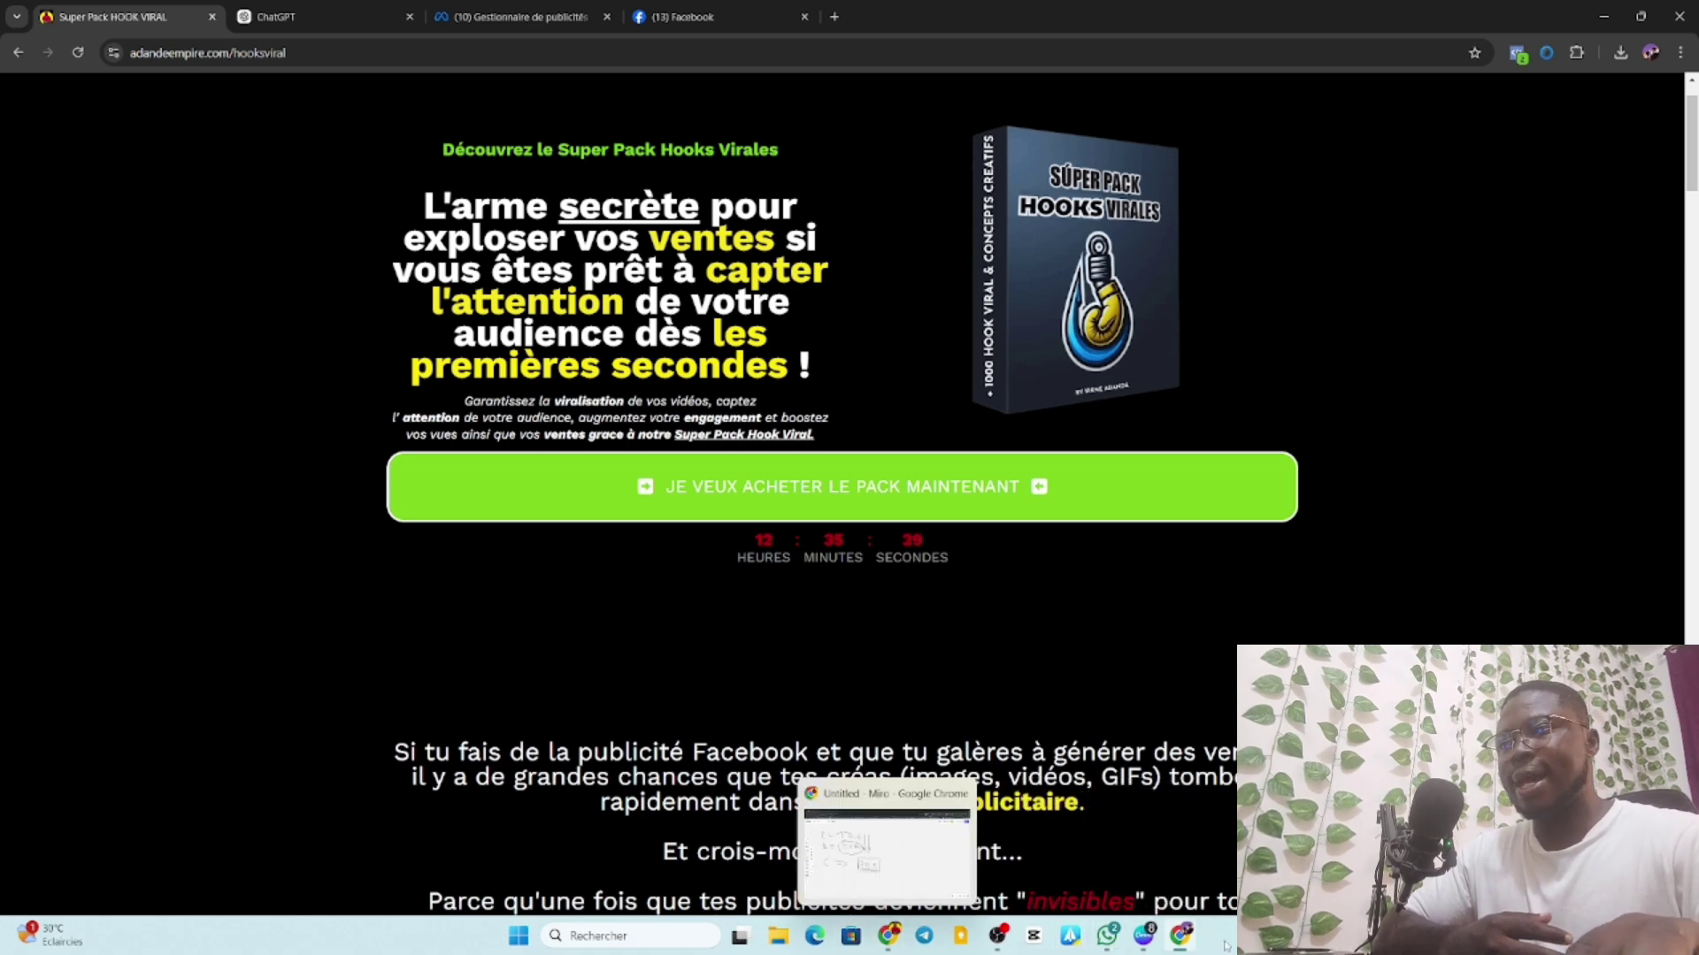
mouse_move(1182, 940)
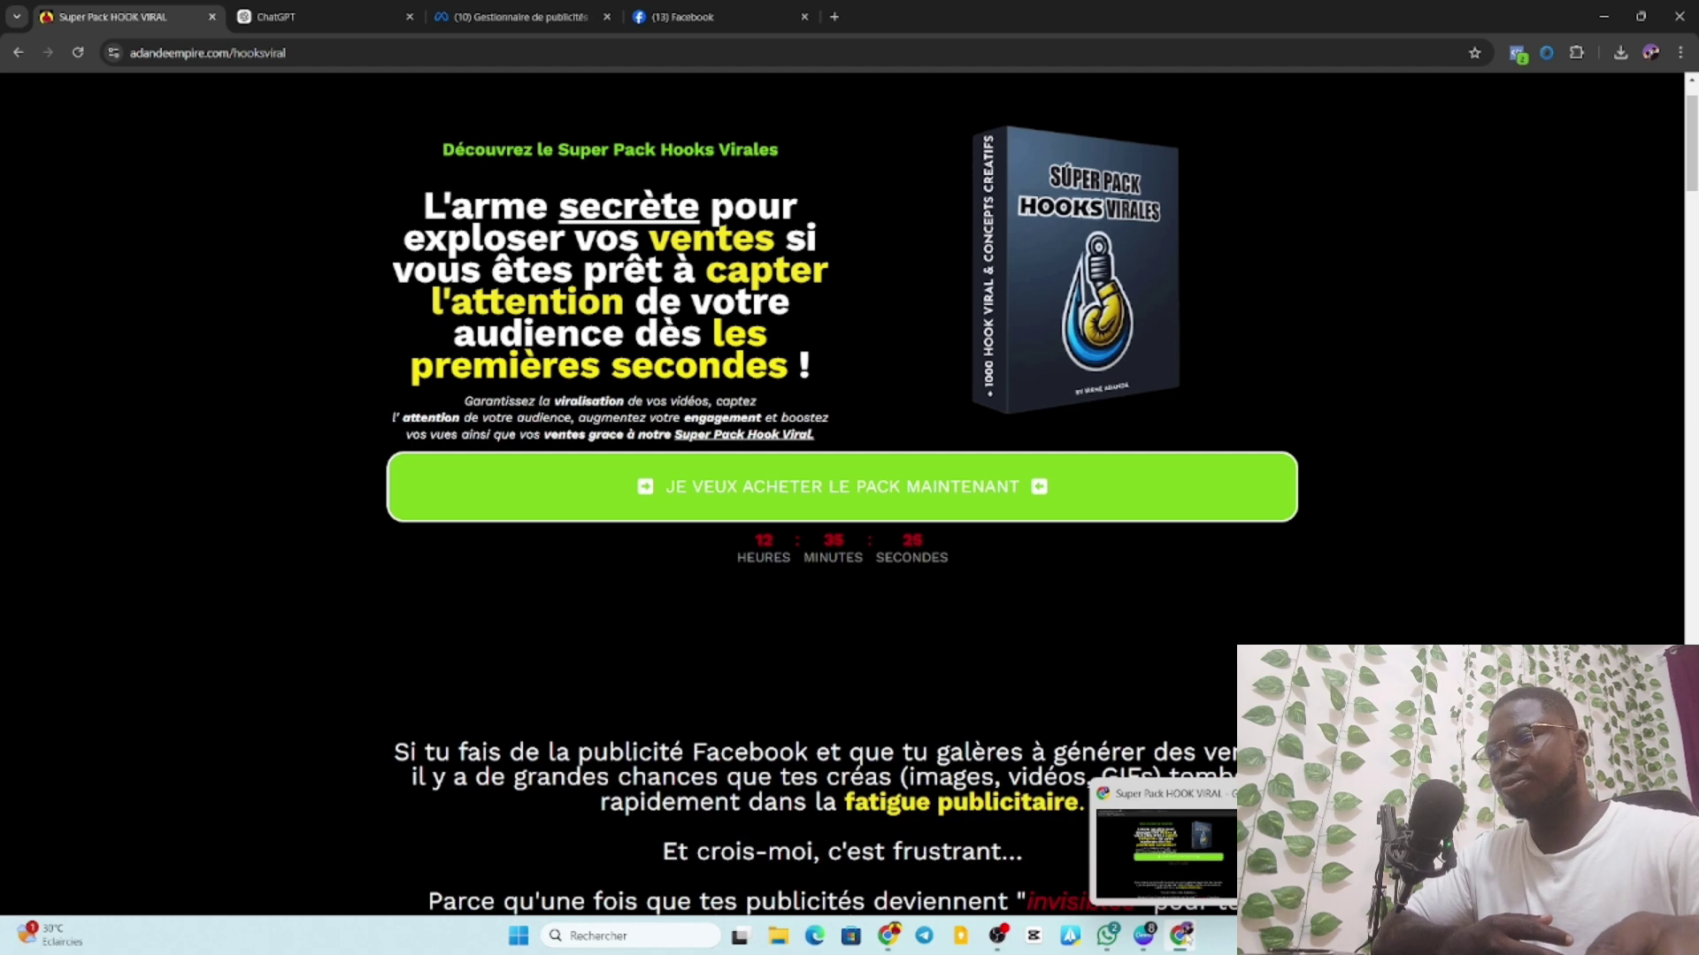
click(307, 18)
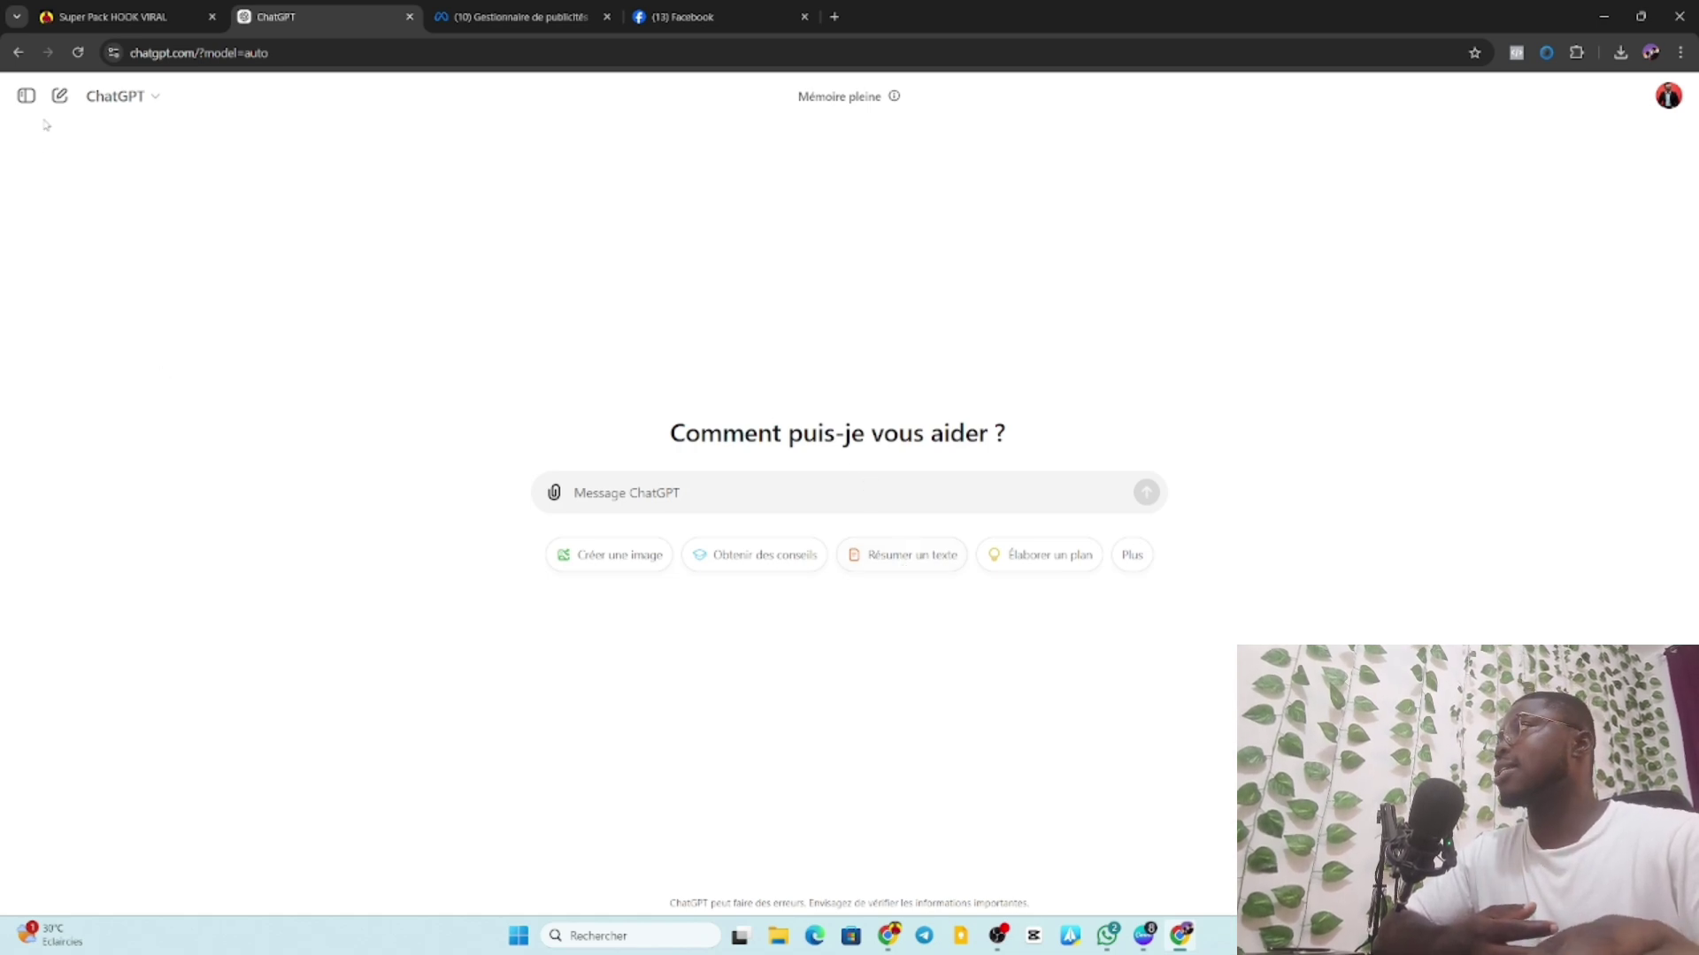
Open the 'Super Pack de 1000+ Hooks' chat from the août history, then hide the sidebar.
click(27, 96)
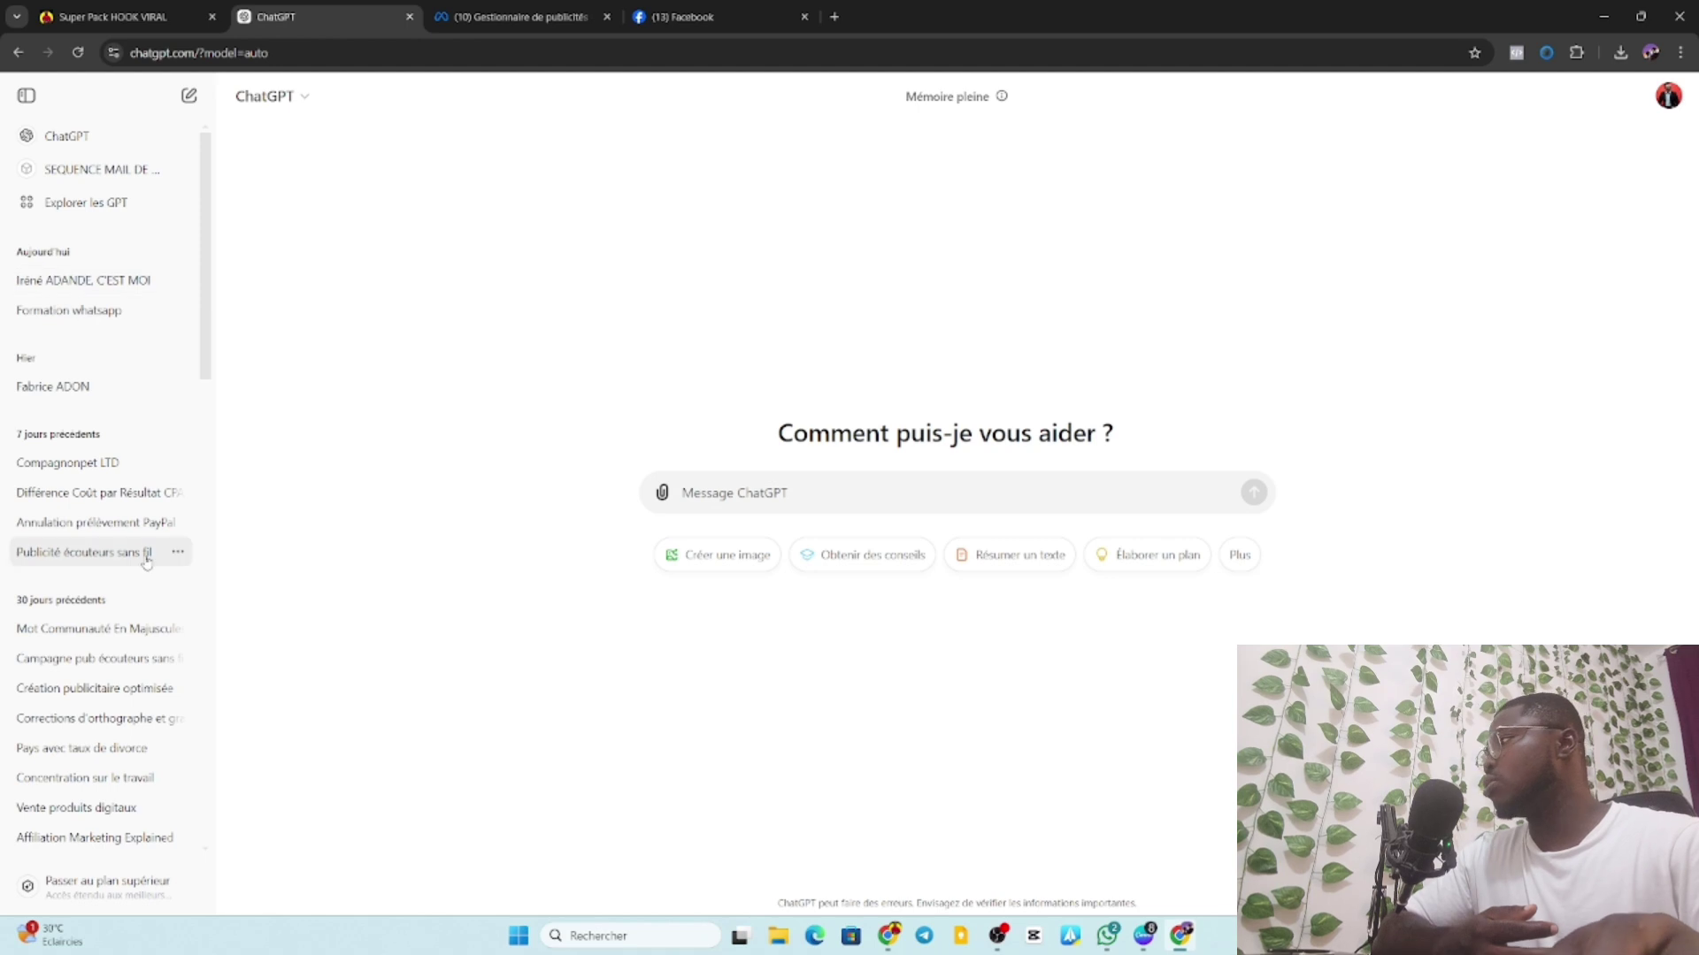
scroll(67, 632, down, 5)
scroll(68, 634, down, 4)
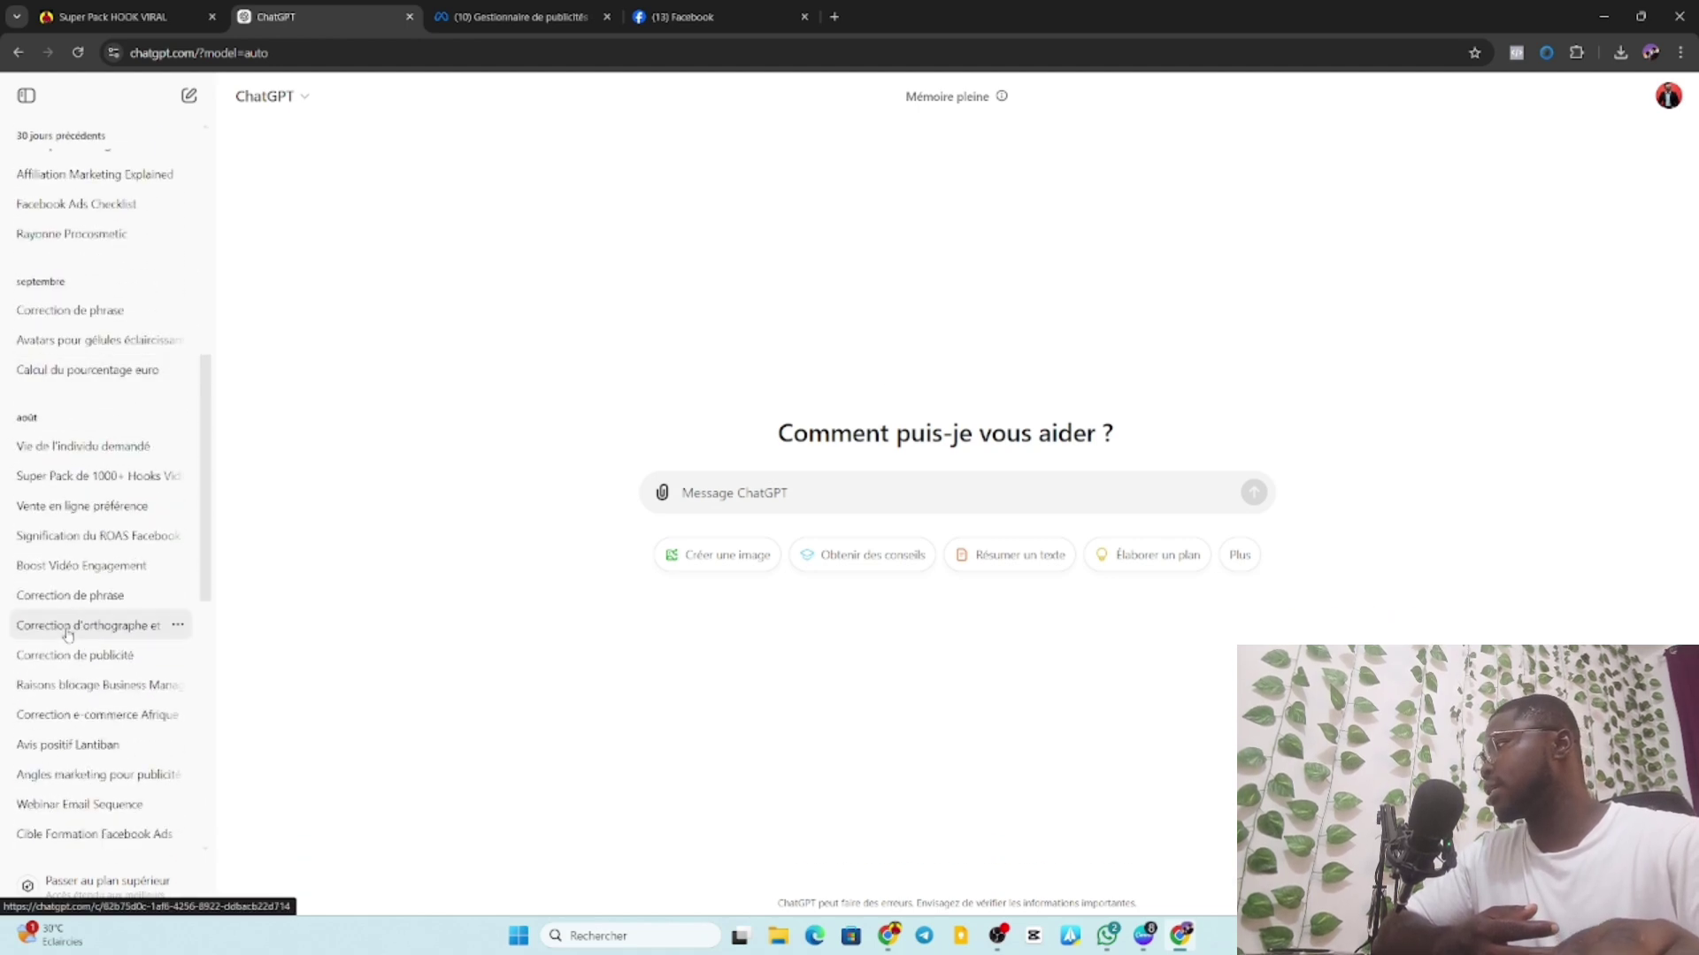
click(109, 395)
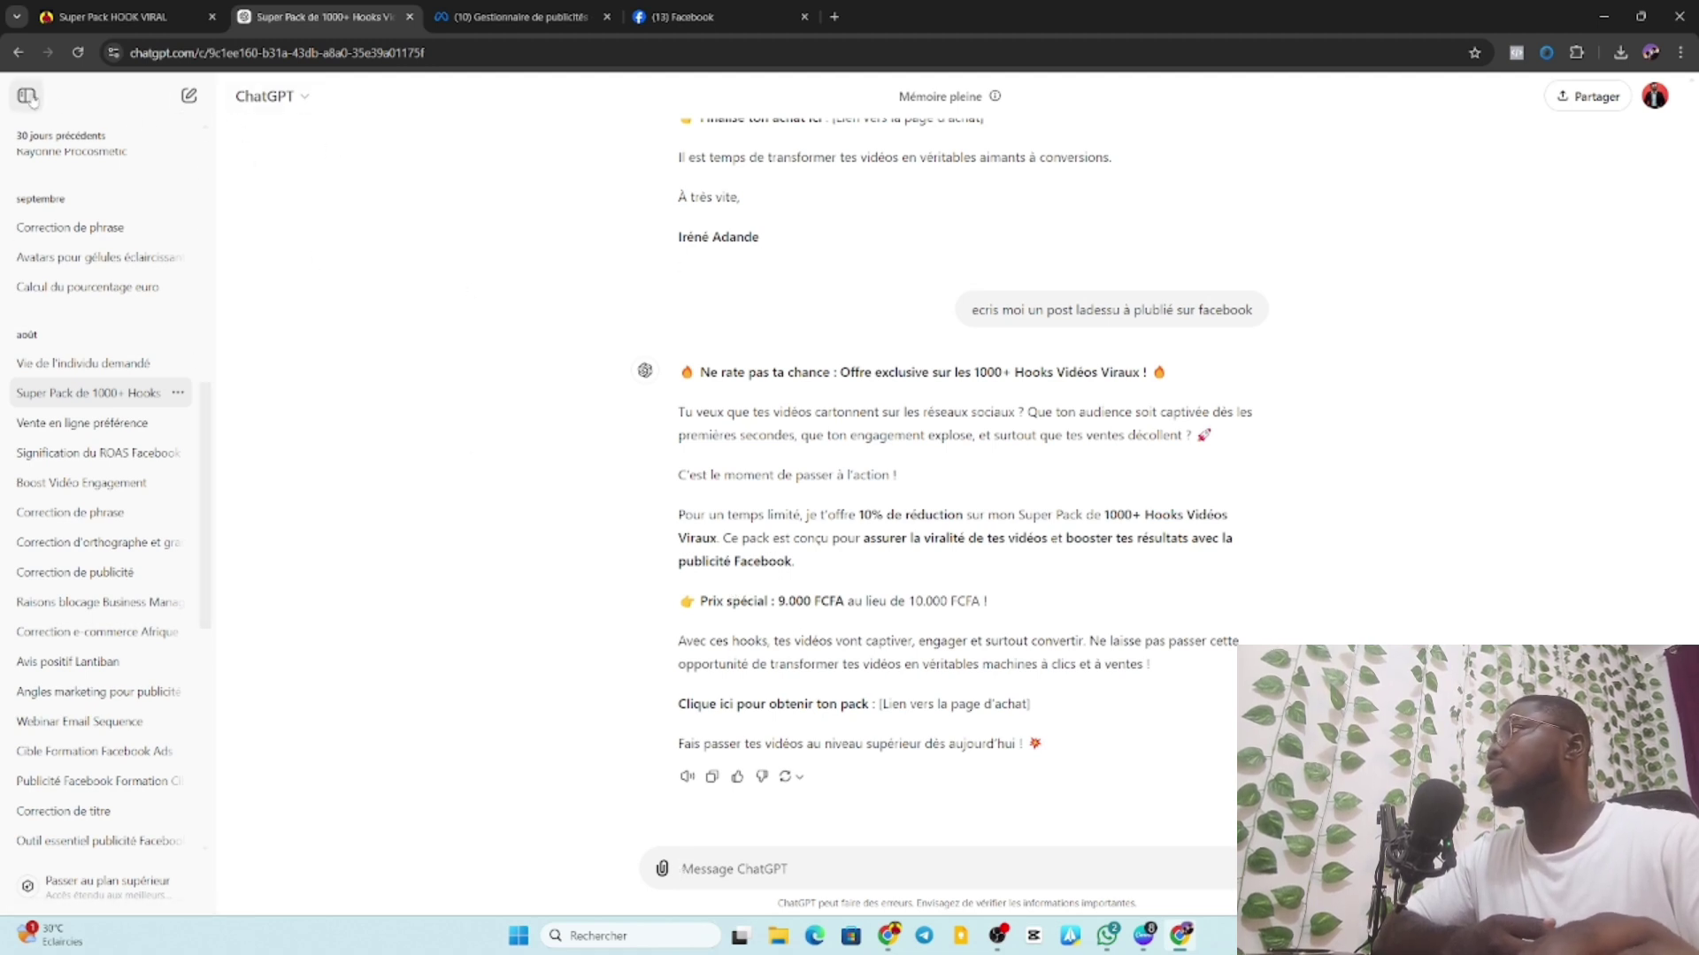
click(26, 95)
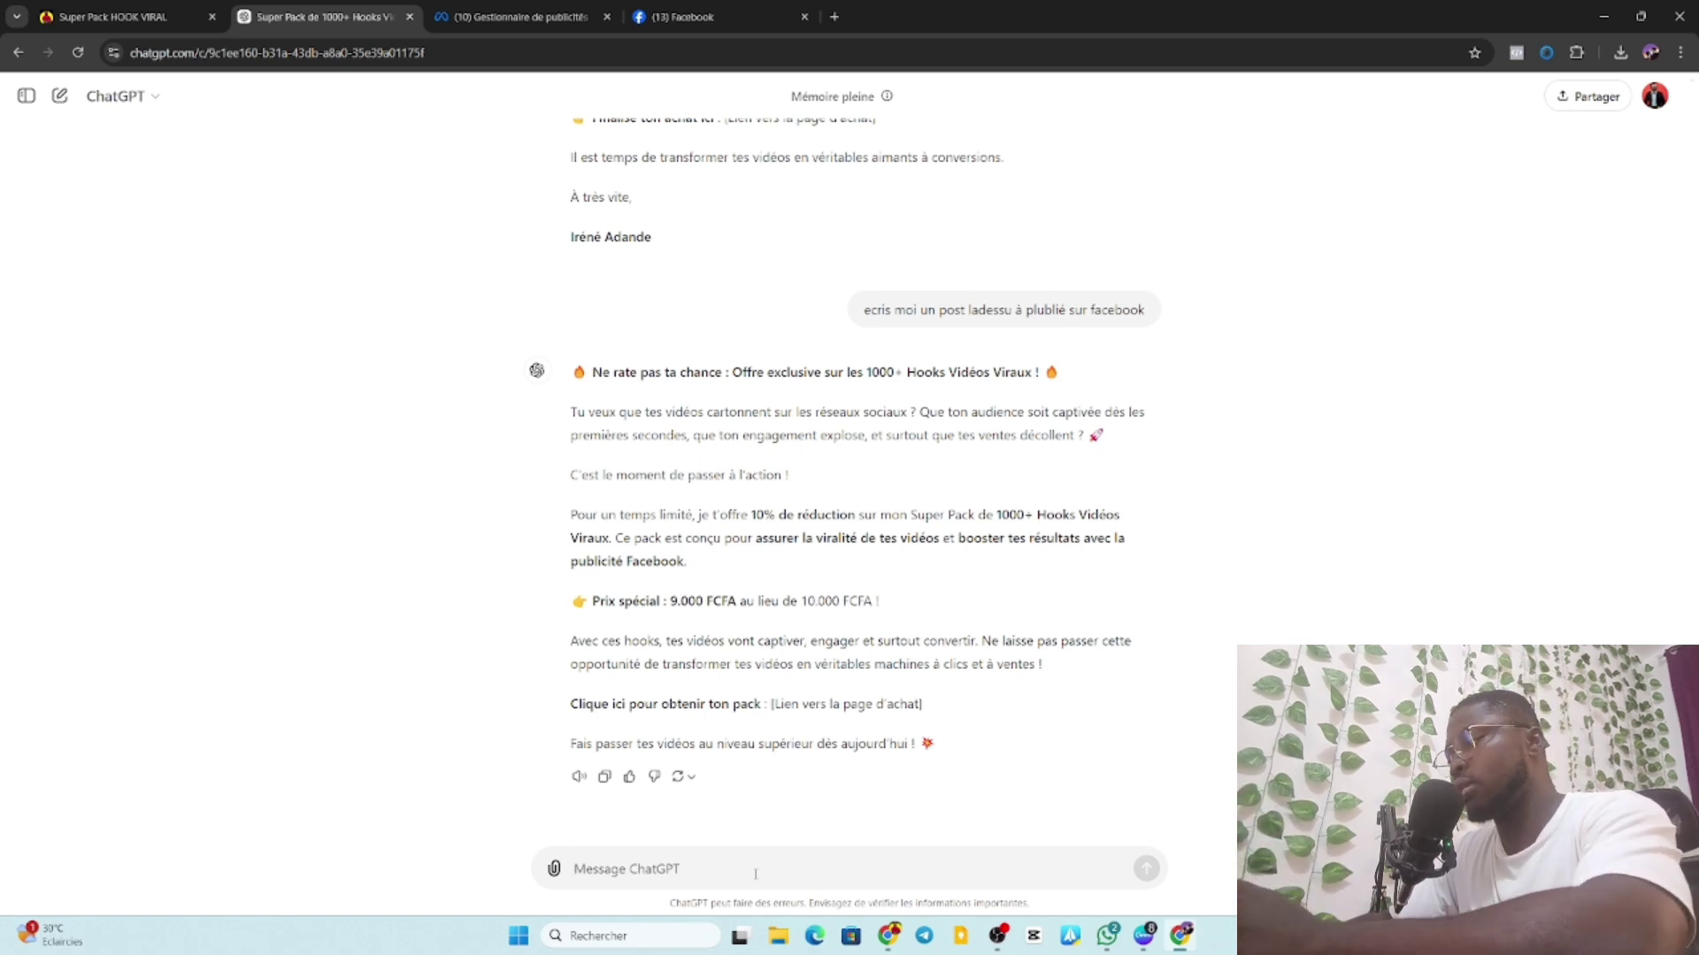
Send a French prompt requesting a year-end Facebook ad text for the super pack hook viral at 17 euros.
text(ecr)
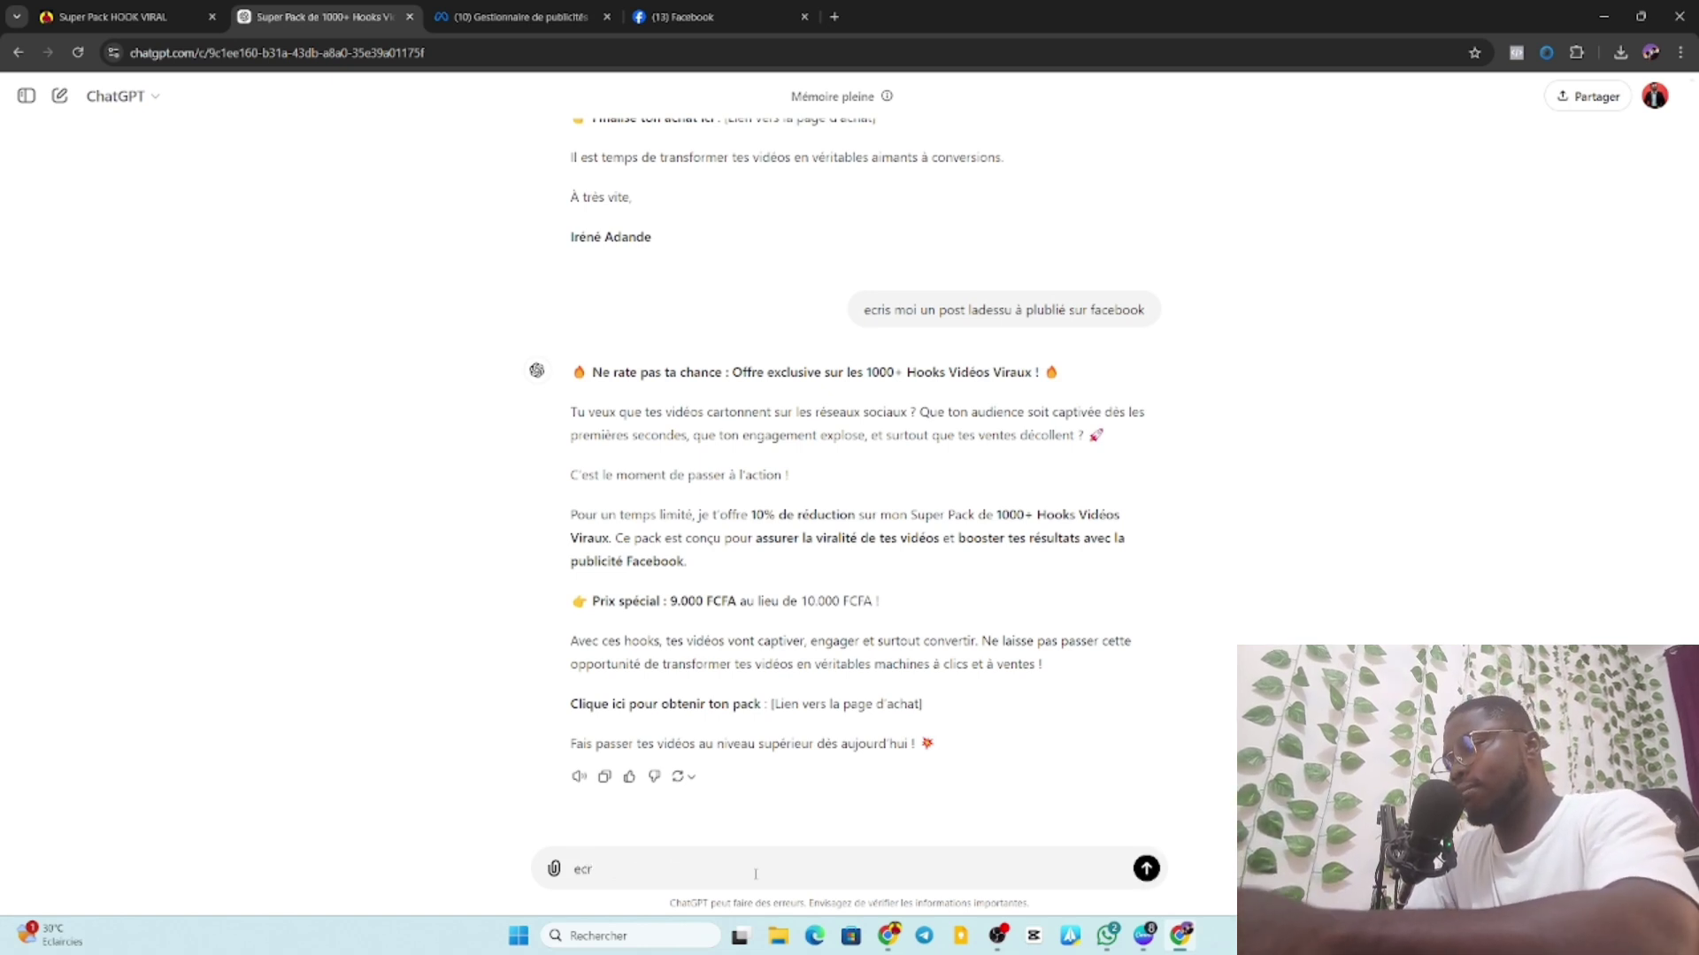
text(is moi)
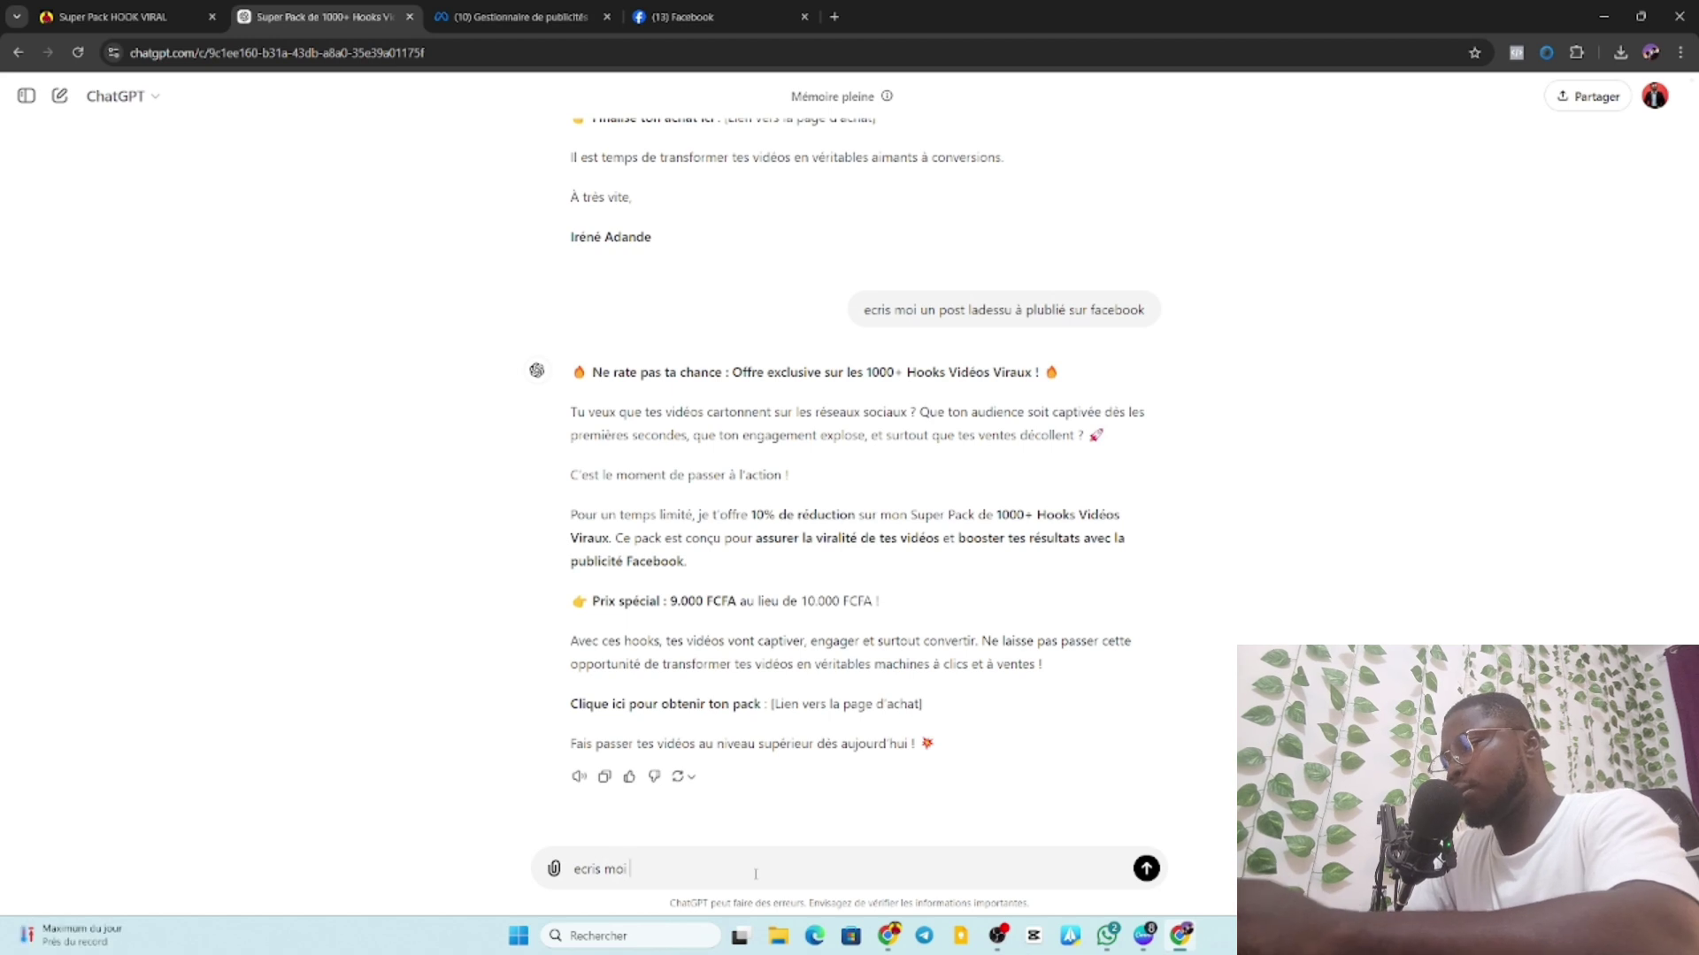
text( untext)
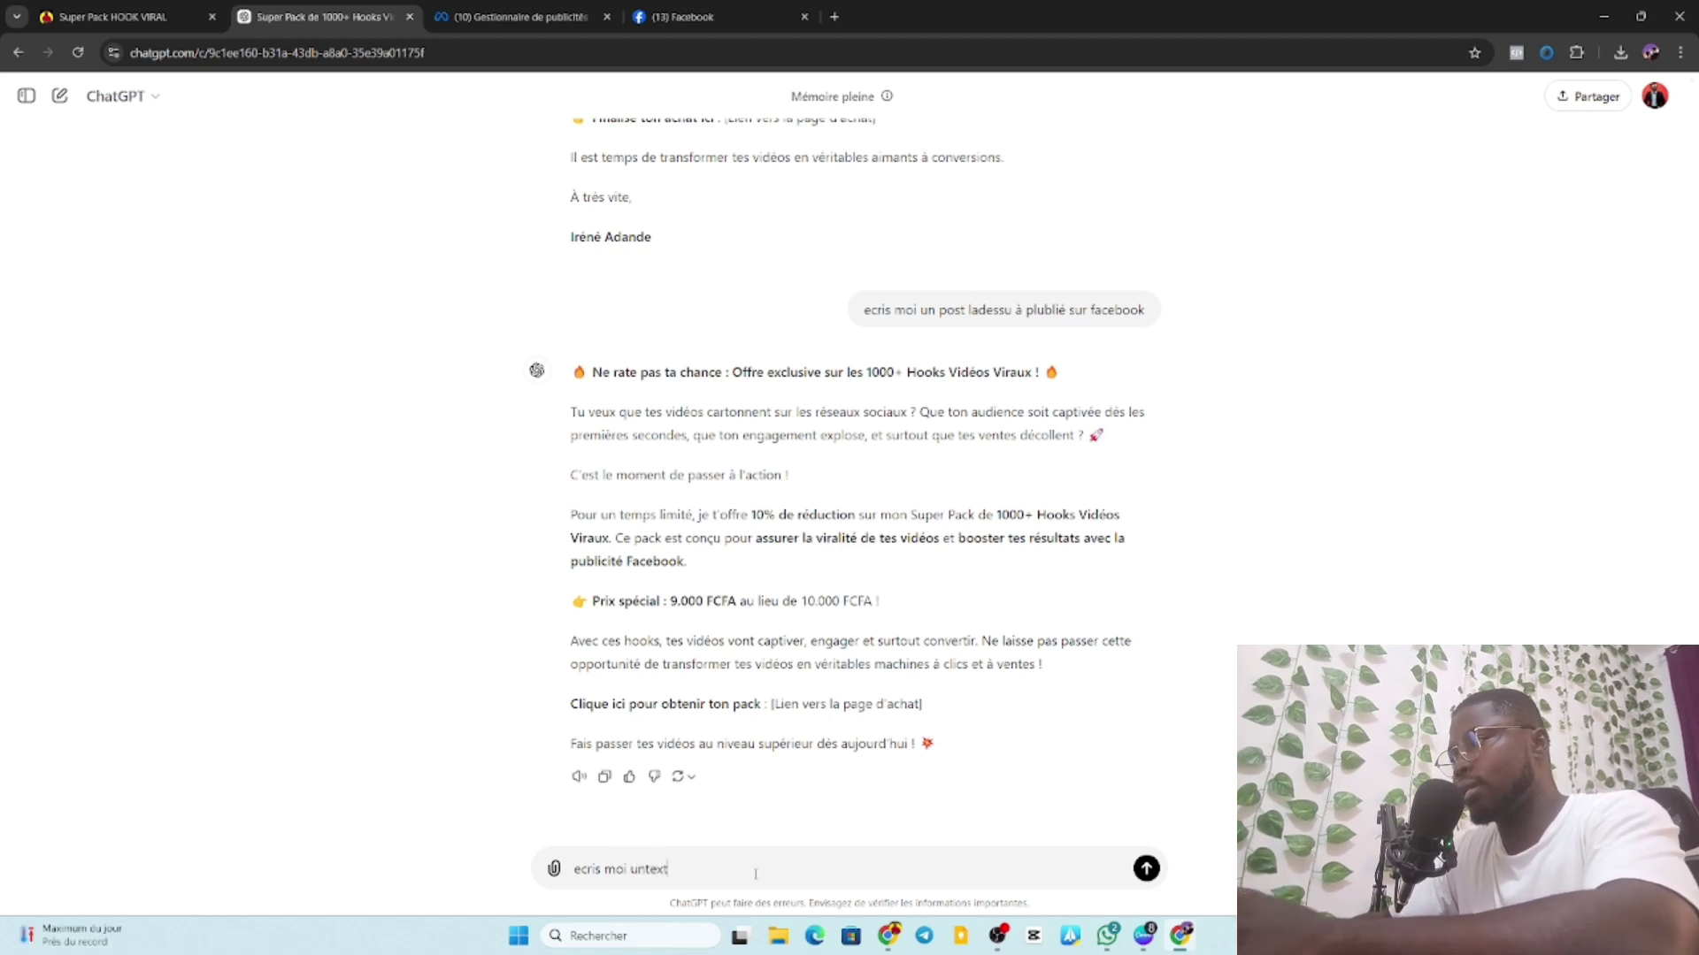
text(e)
key(BackSpace)
key(BackSpace)
key(BackSpace)
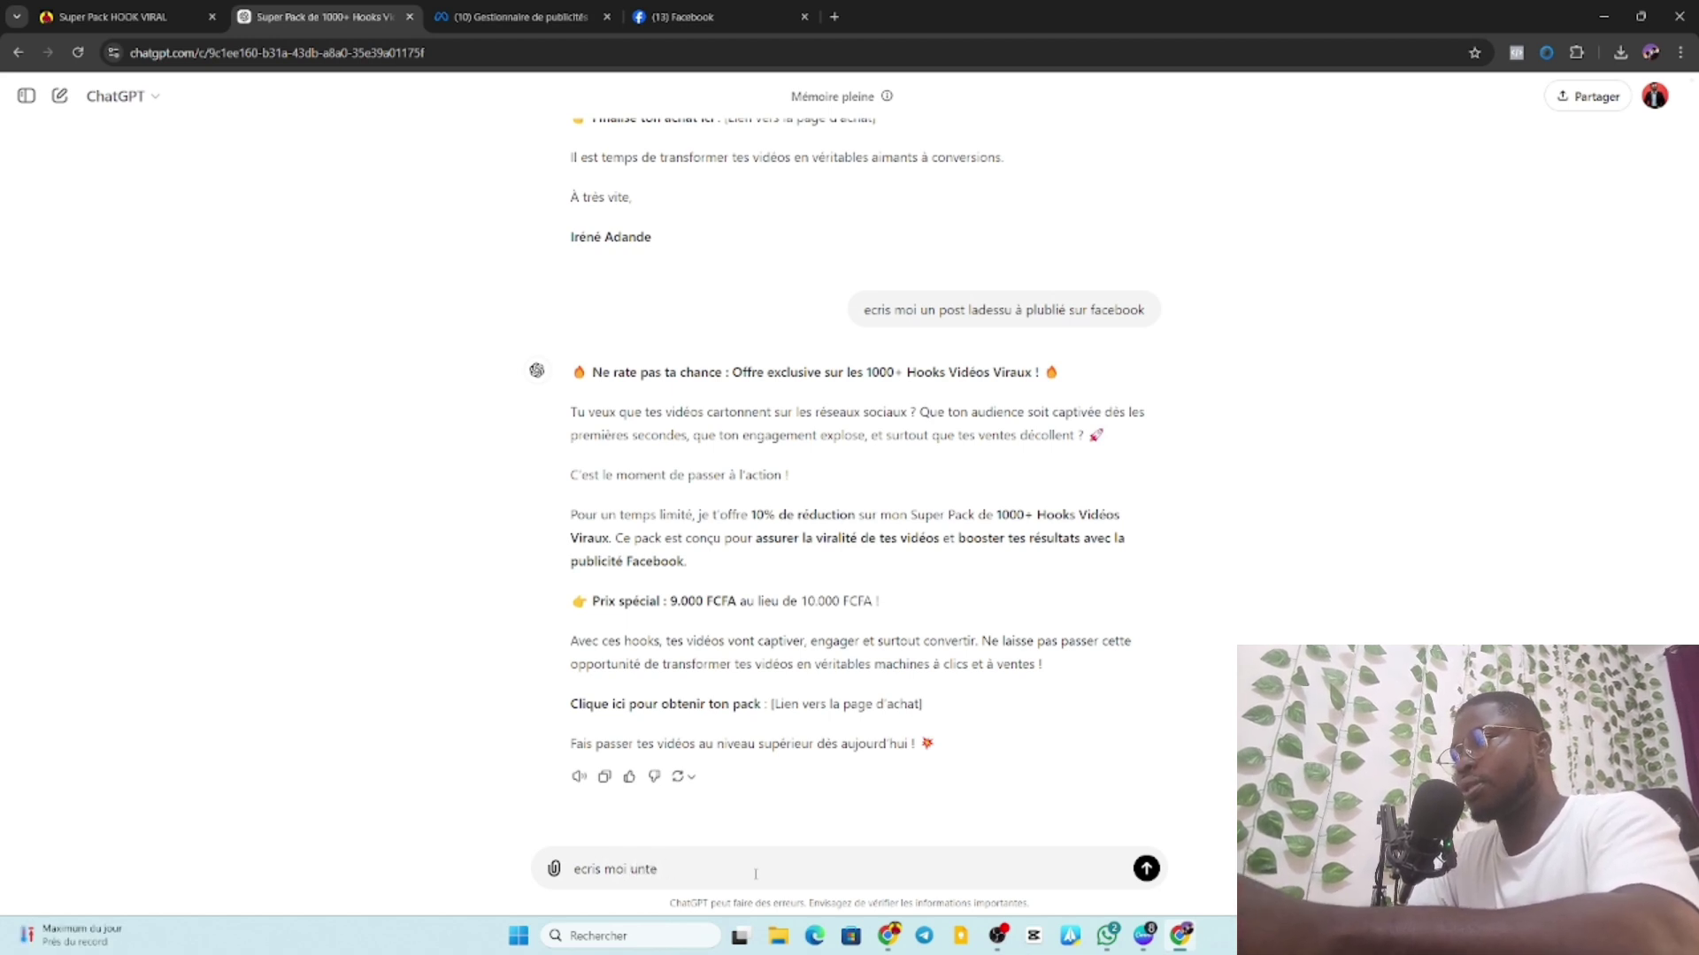
key(BackSpace)
text(text)
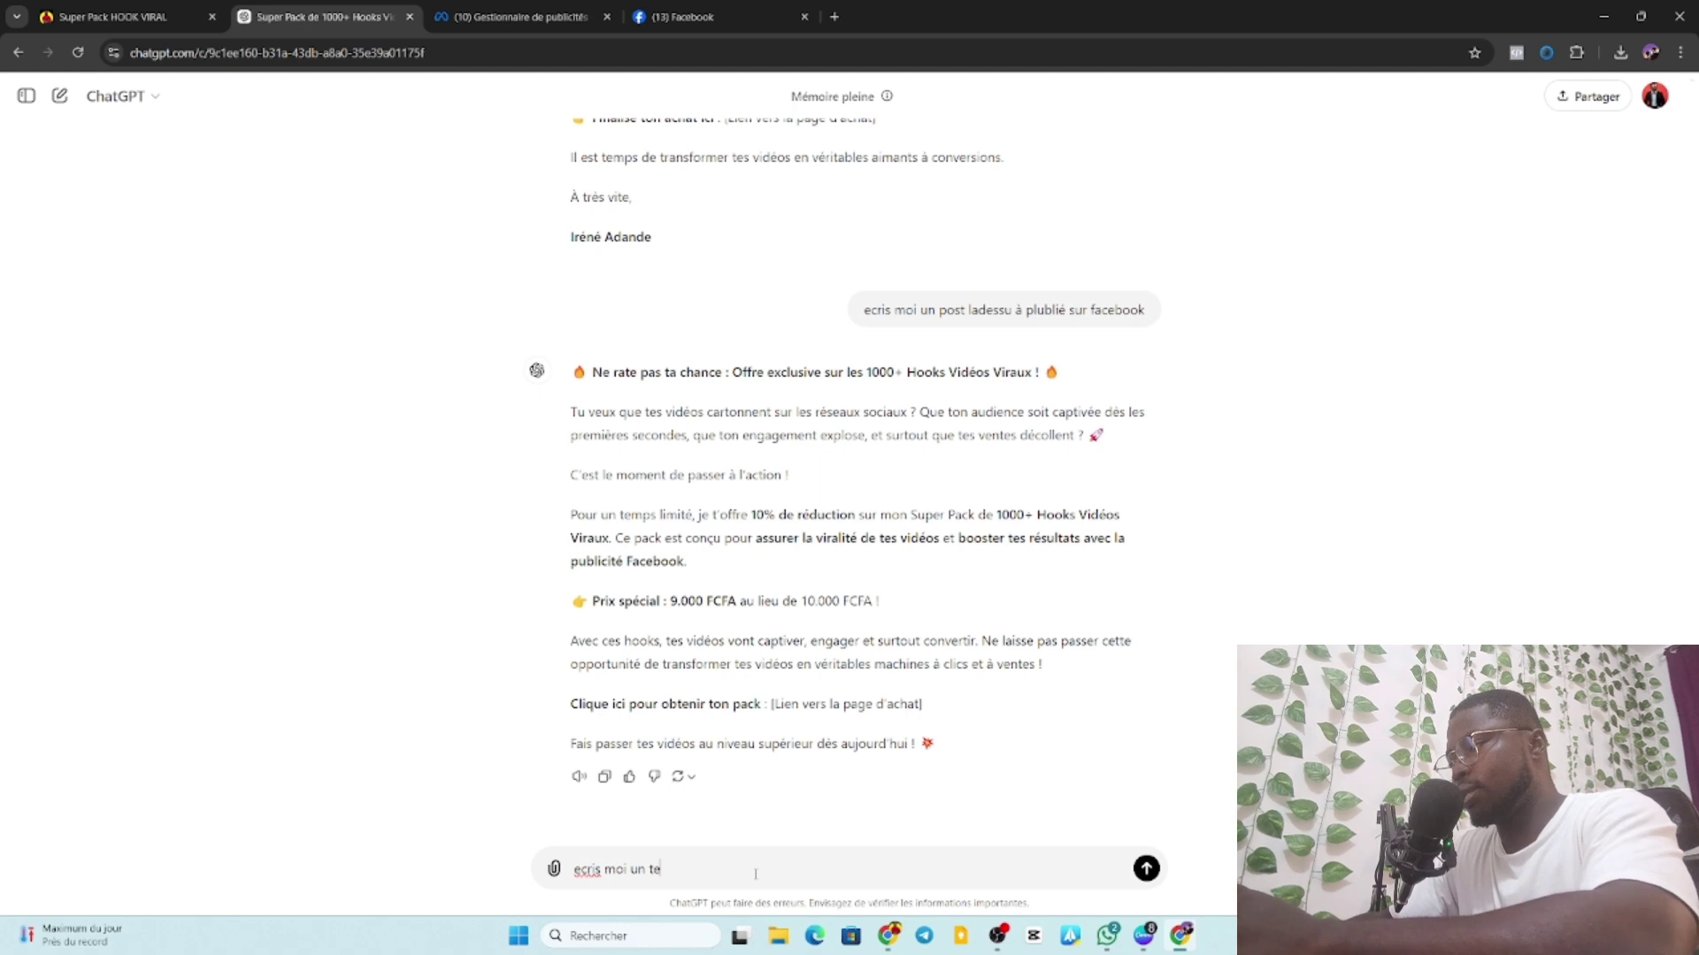
text(e p)
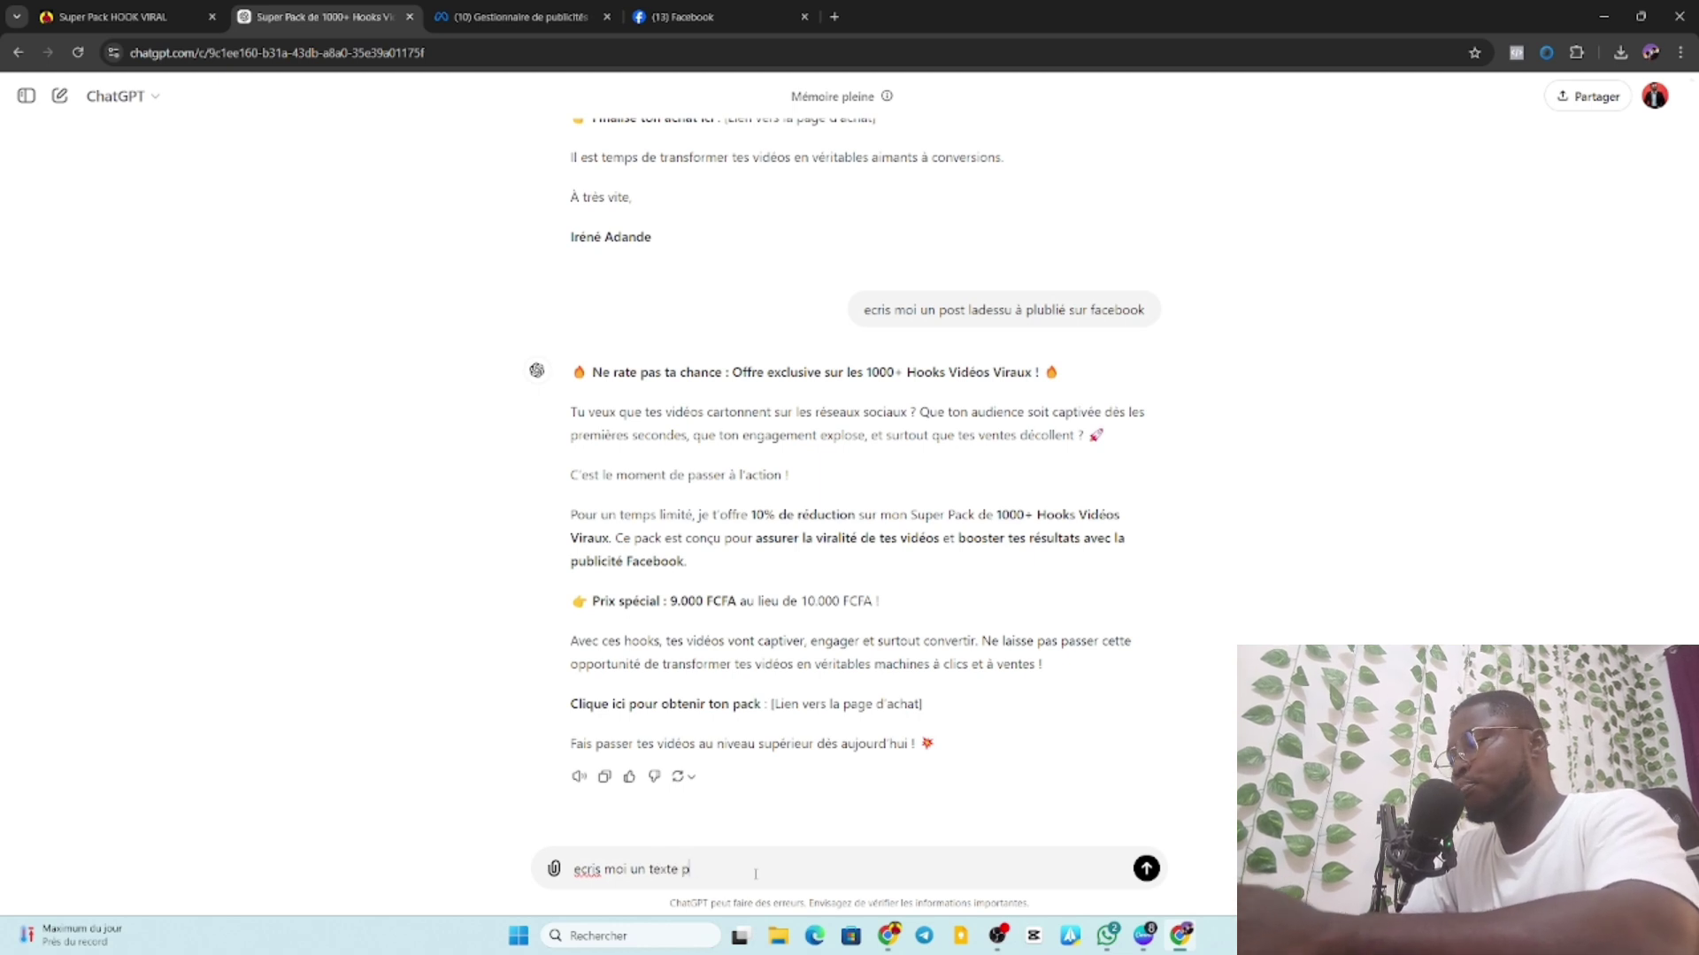
text(ublicitz)
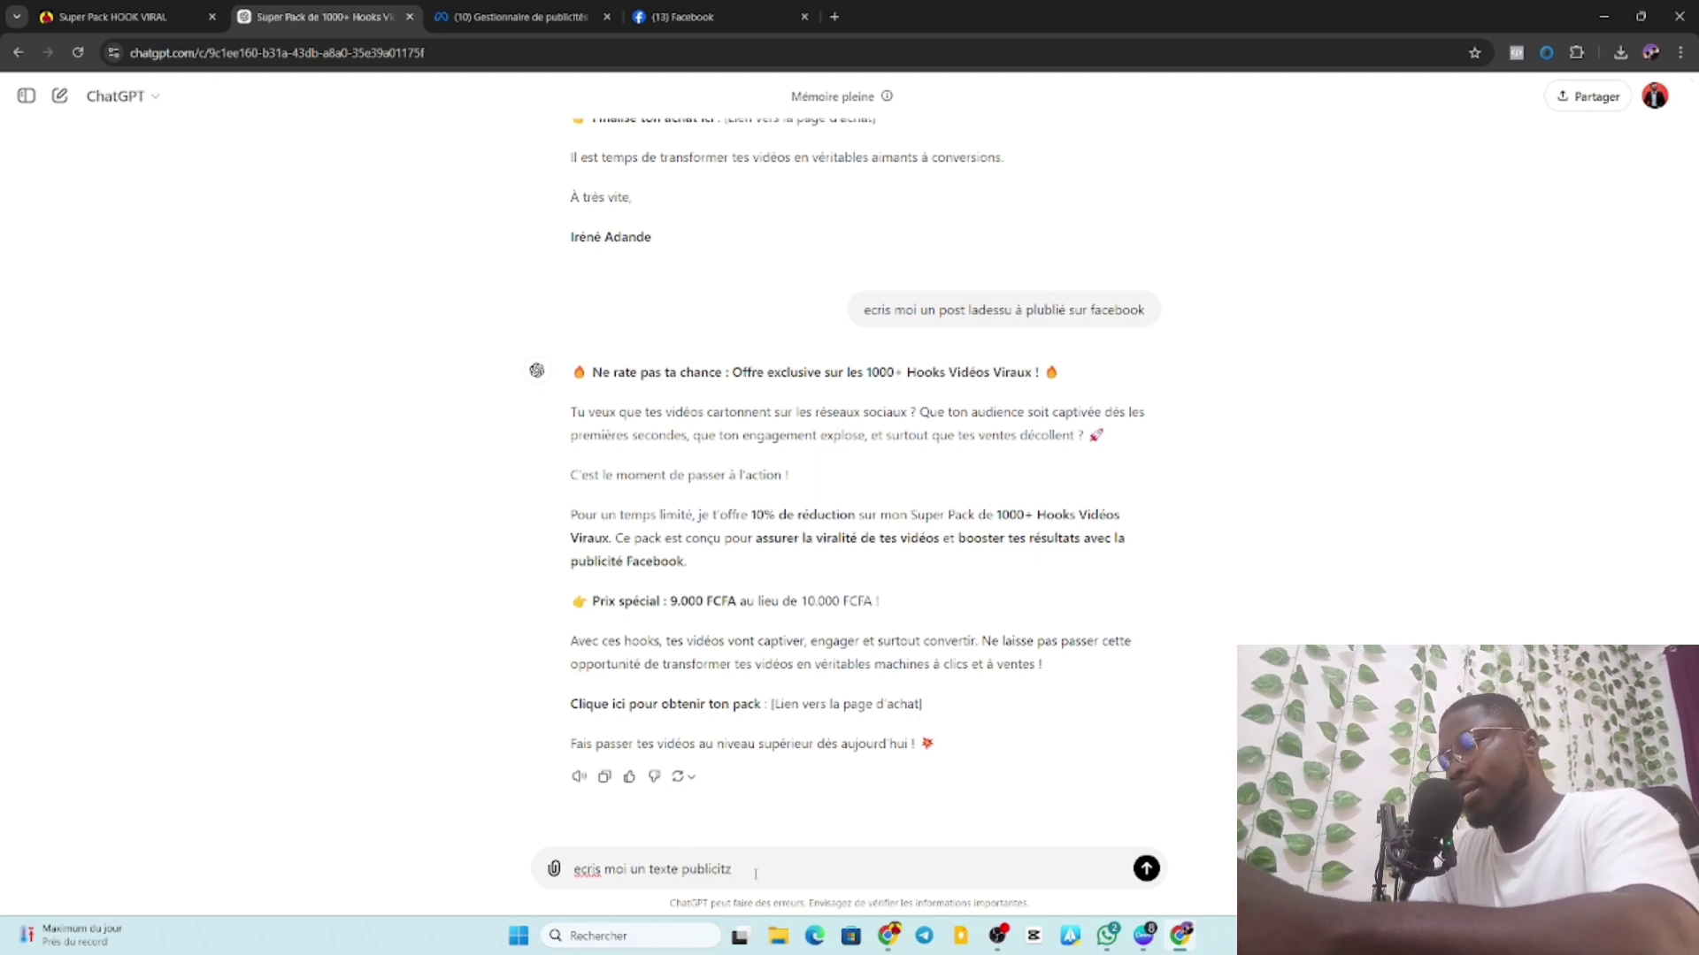
key(BackSpace)
text(a)
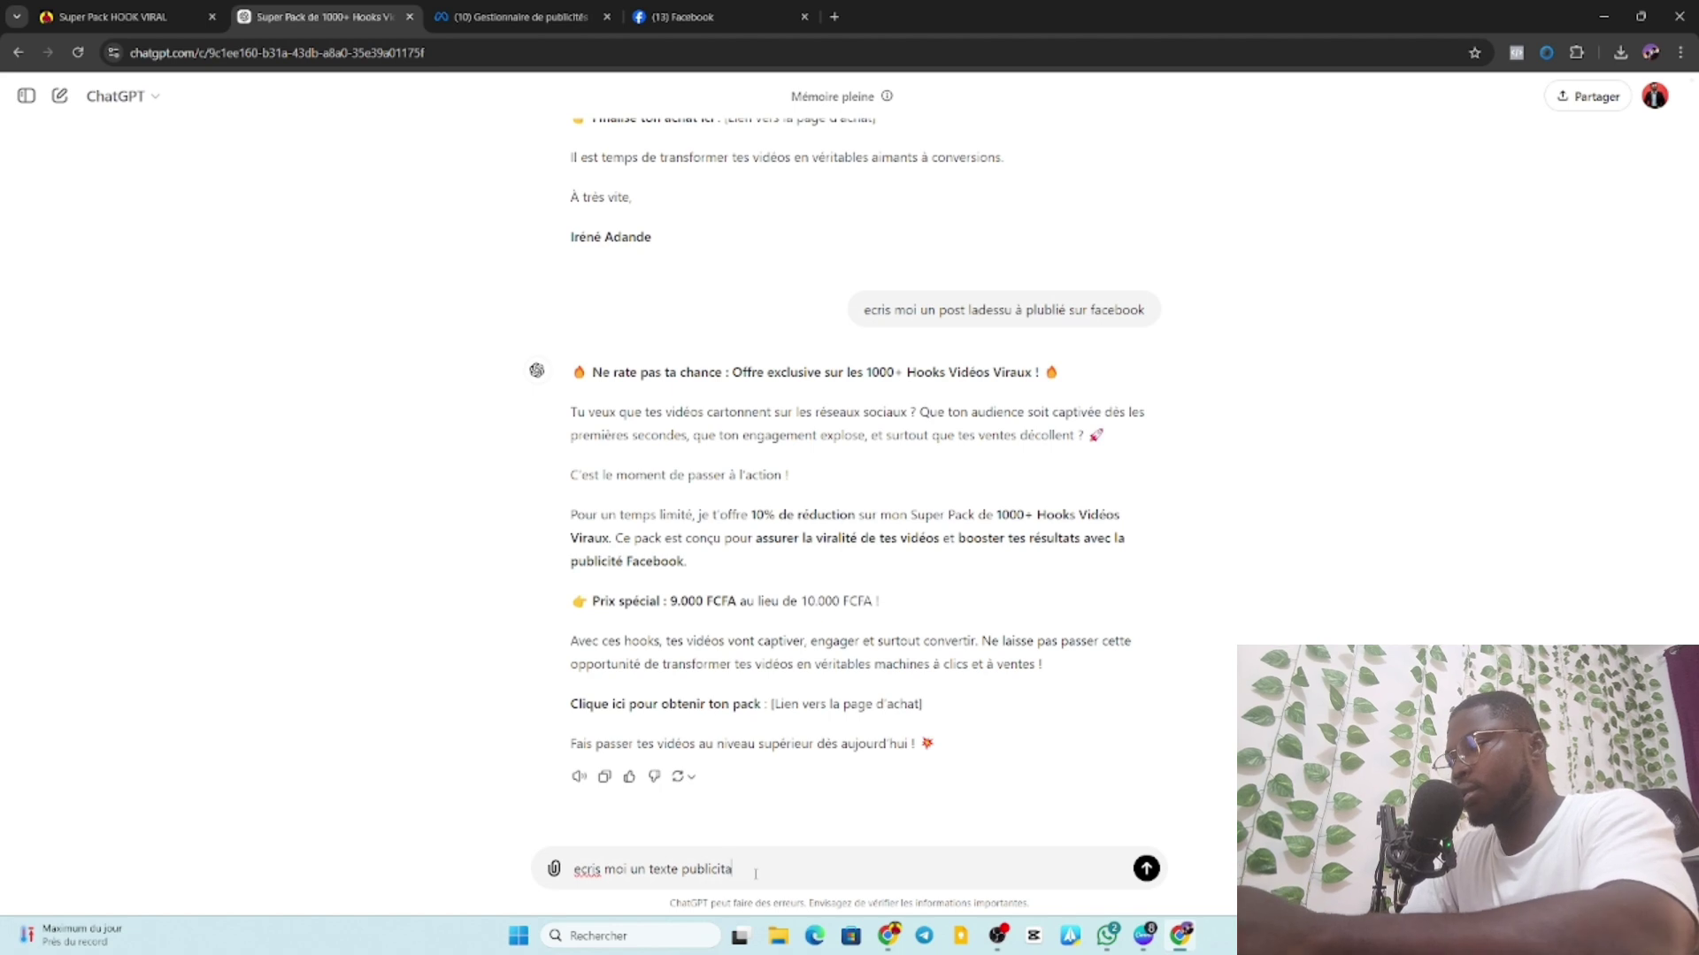
text(ire, sa)
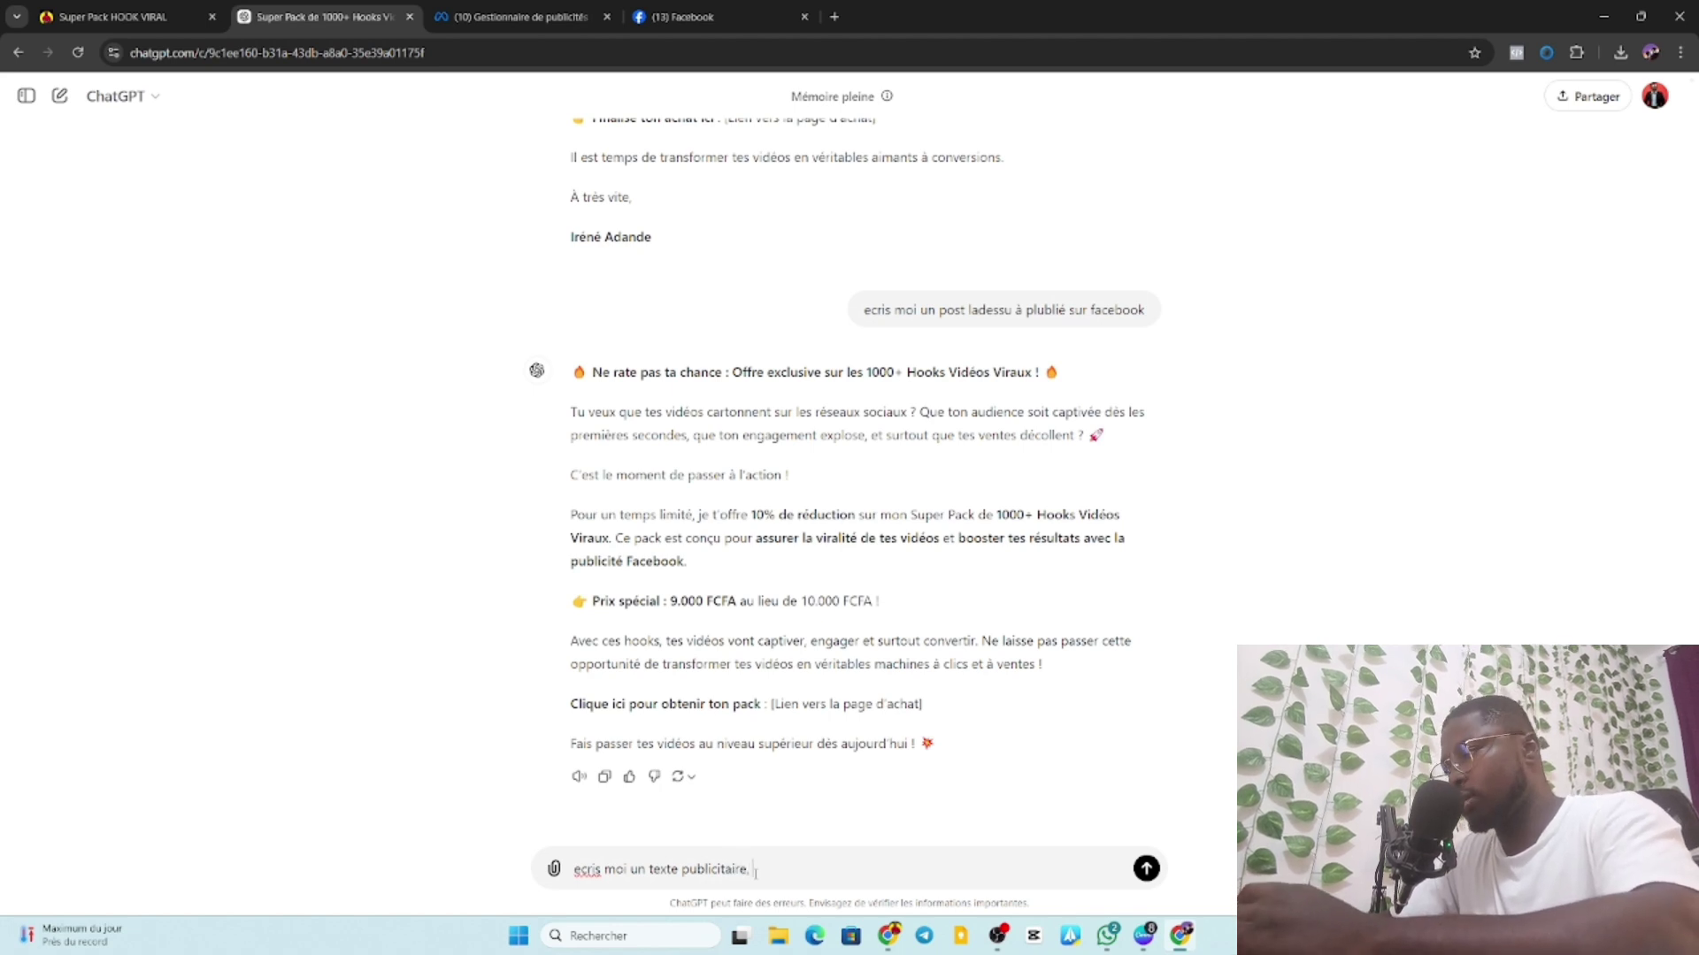
key(BackSpace)
key(BackSpace)
key(BackSpace)
key(BackSpace)
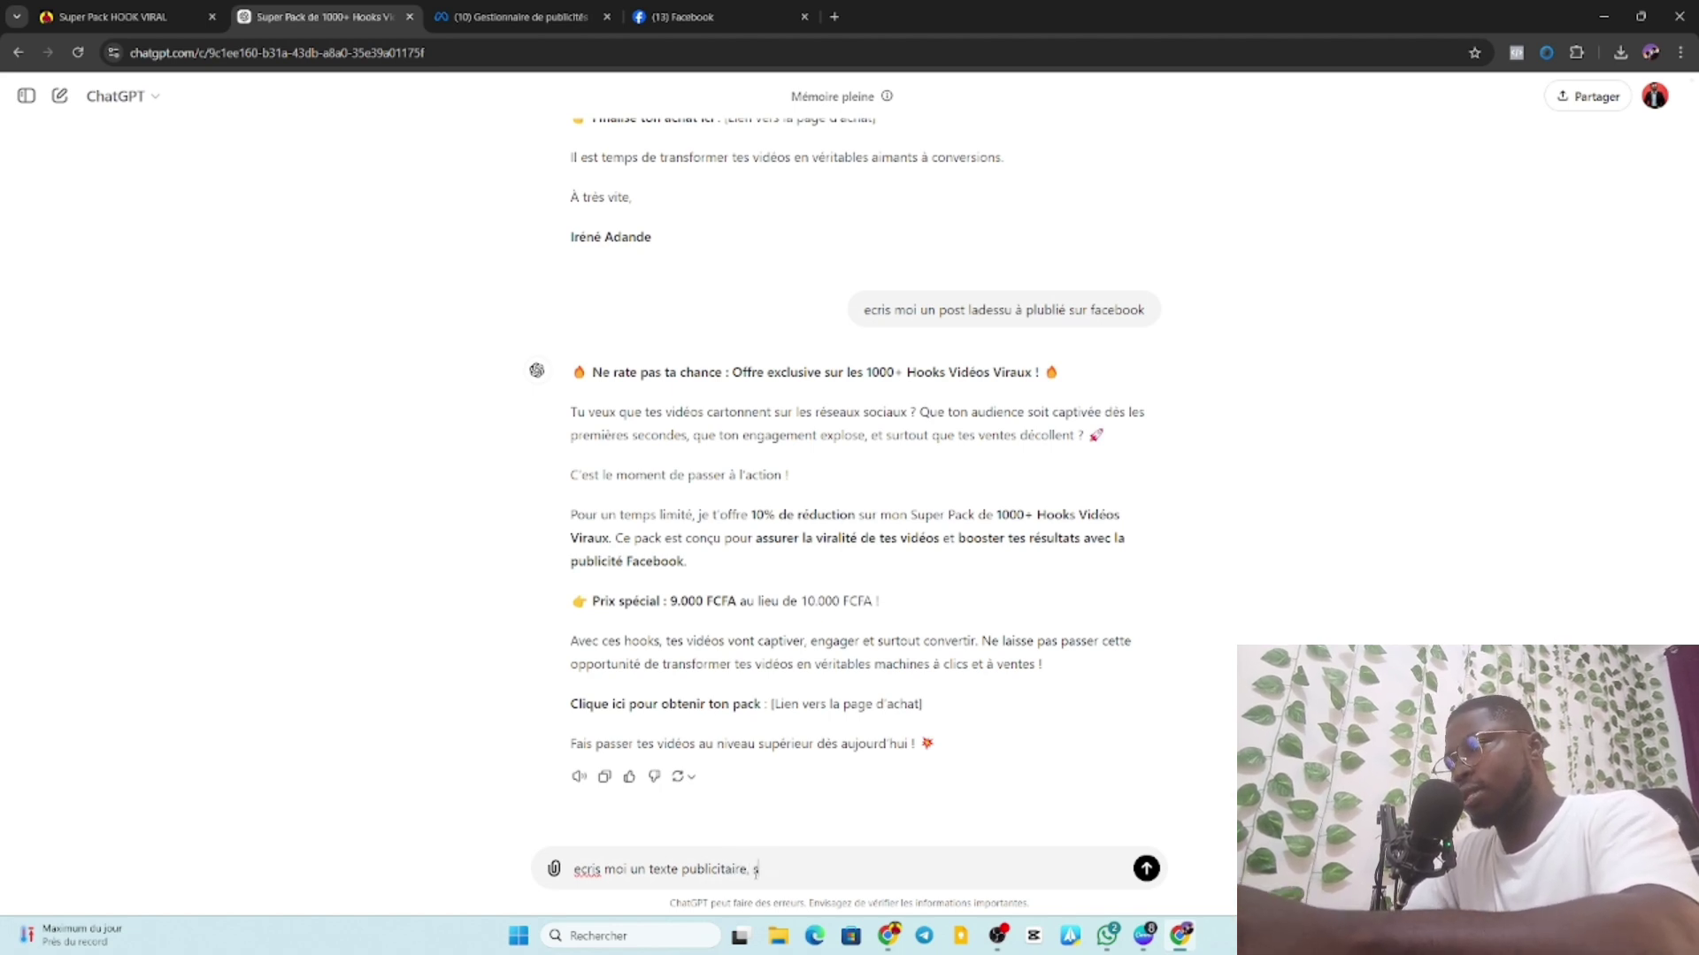
text(fac)
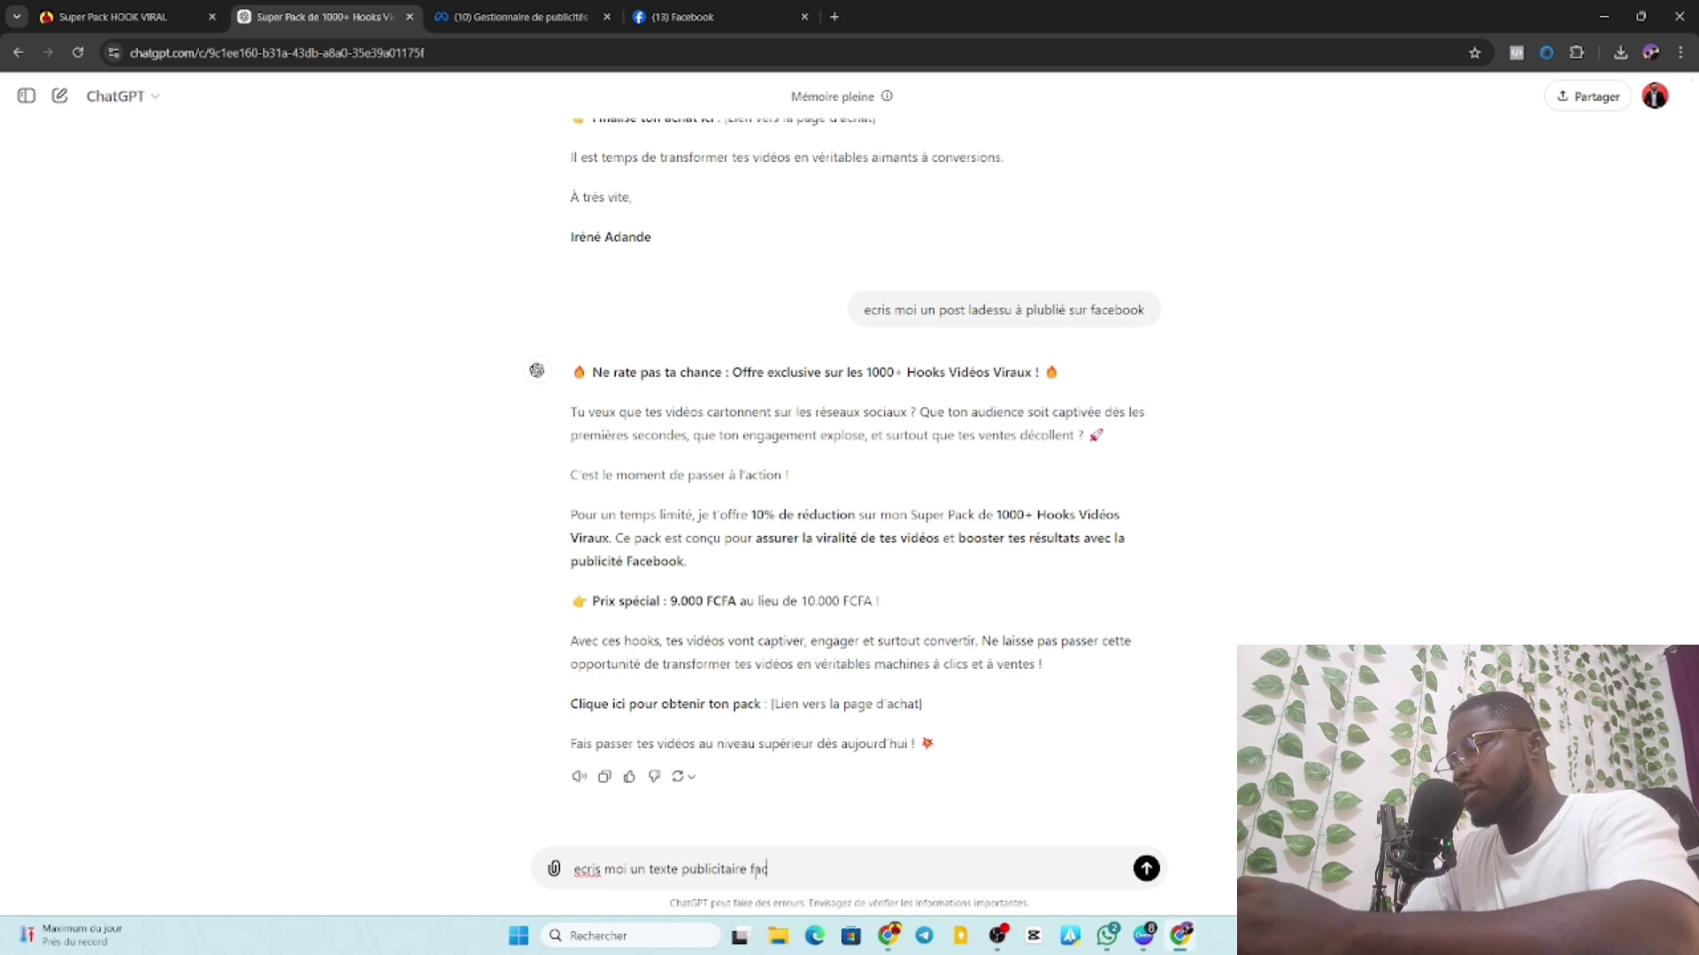
text(ebook)
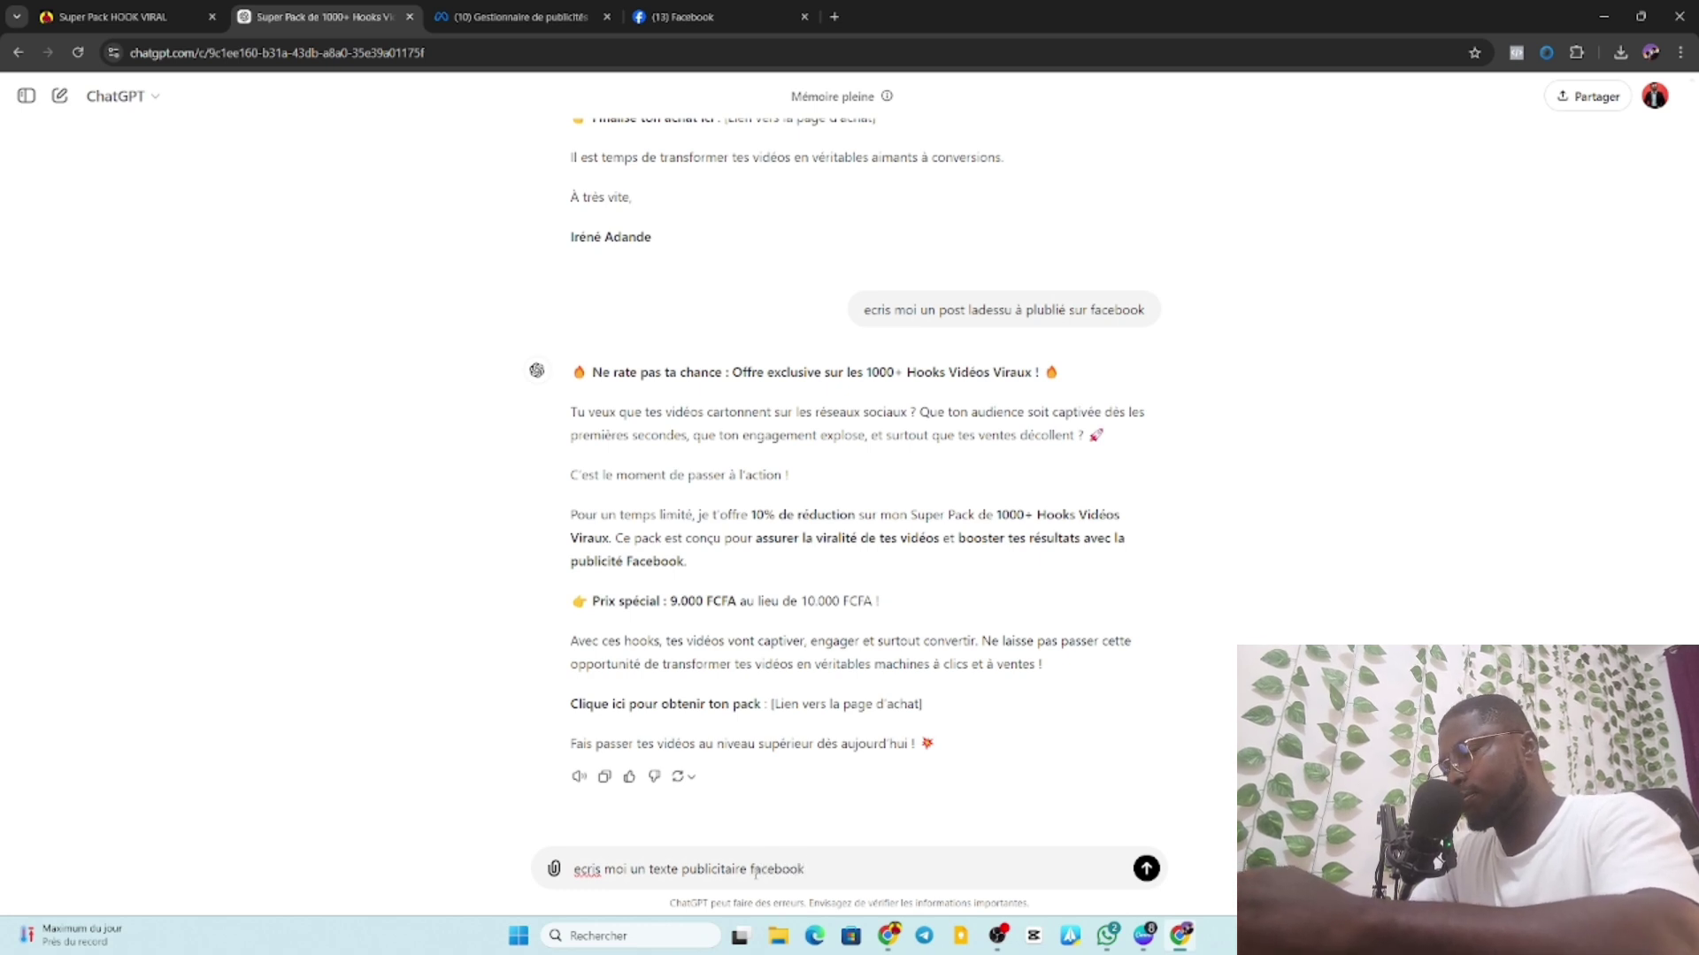
text(, sa)
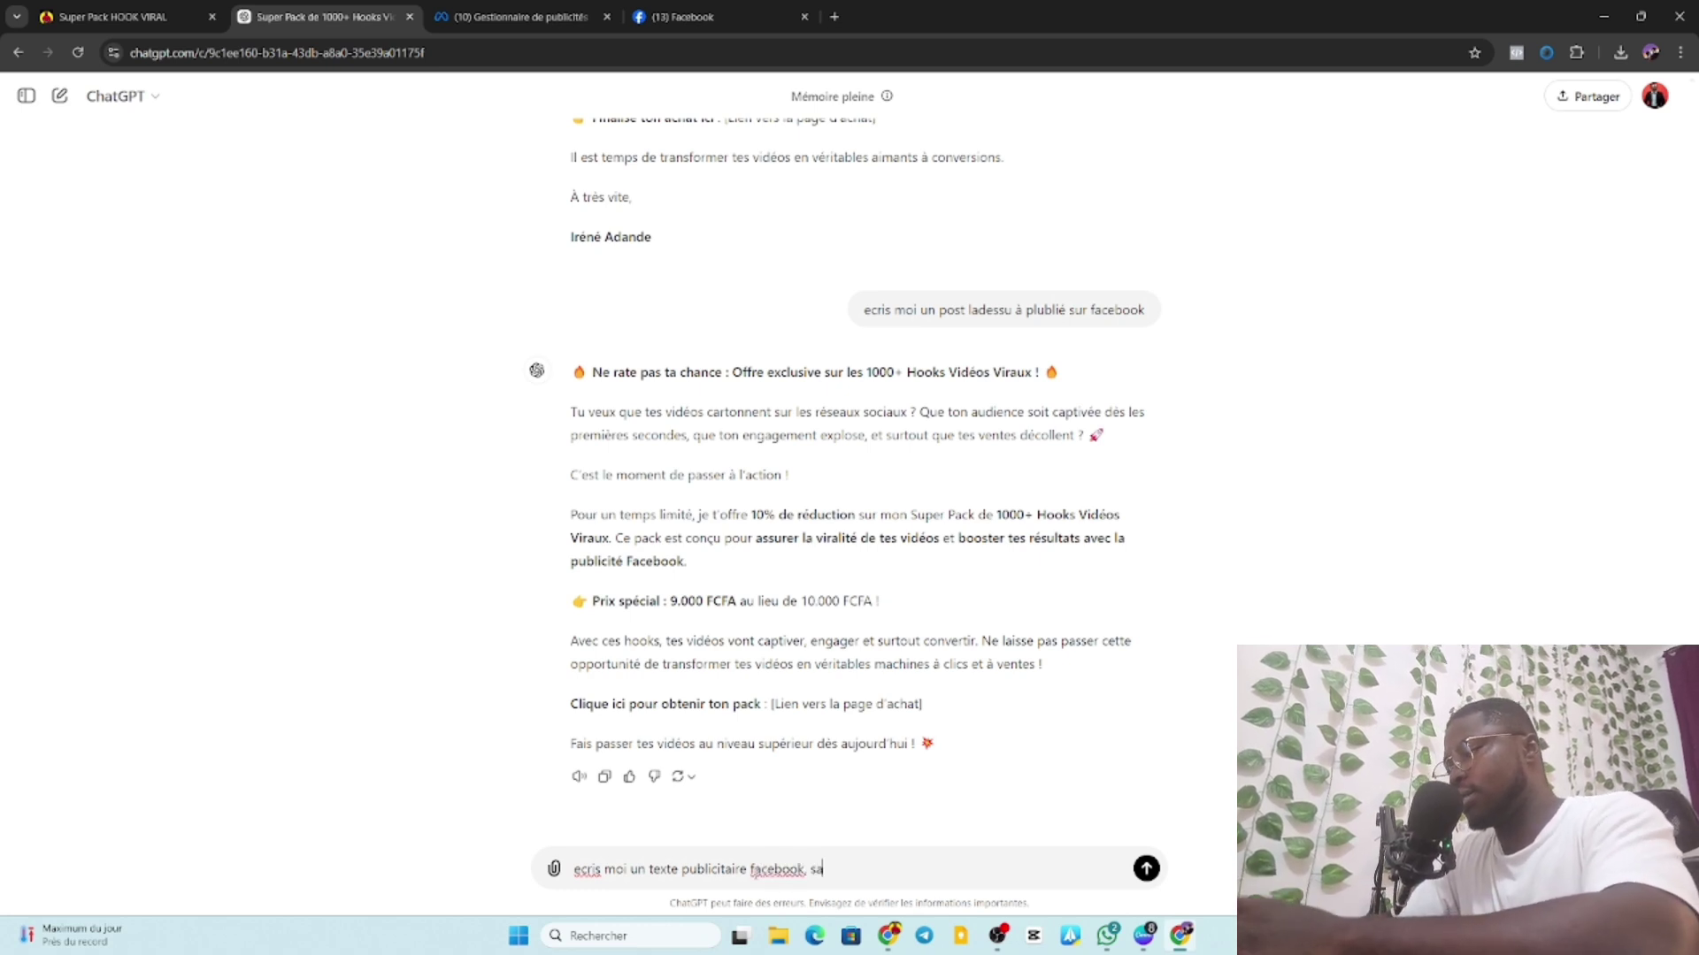
text(chant que)
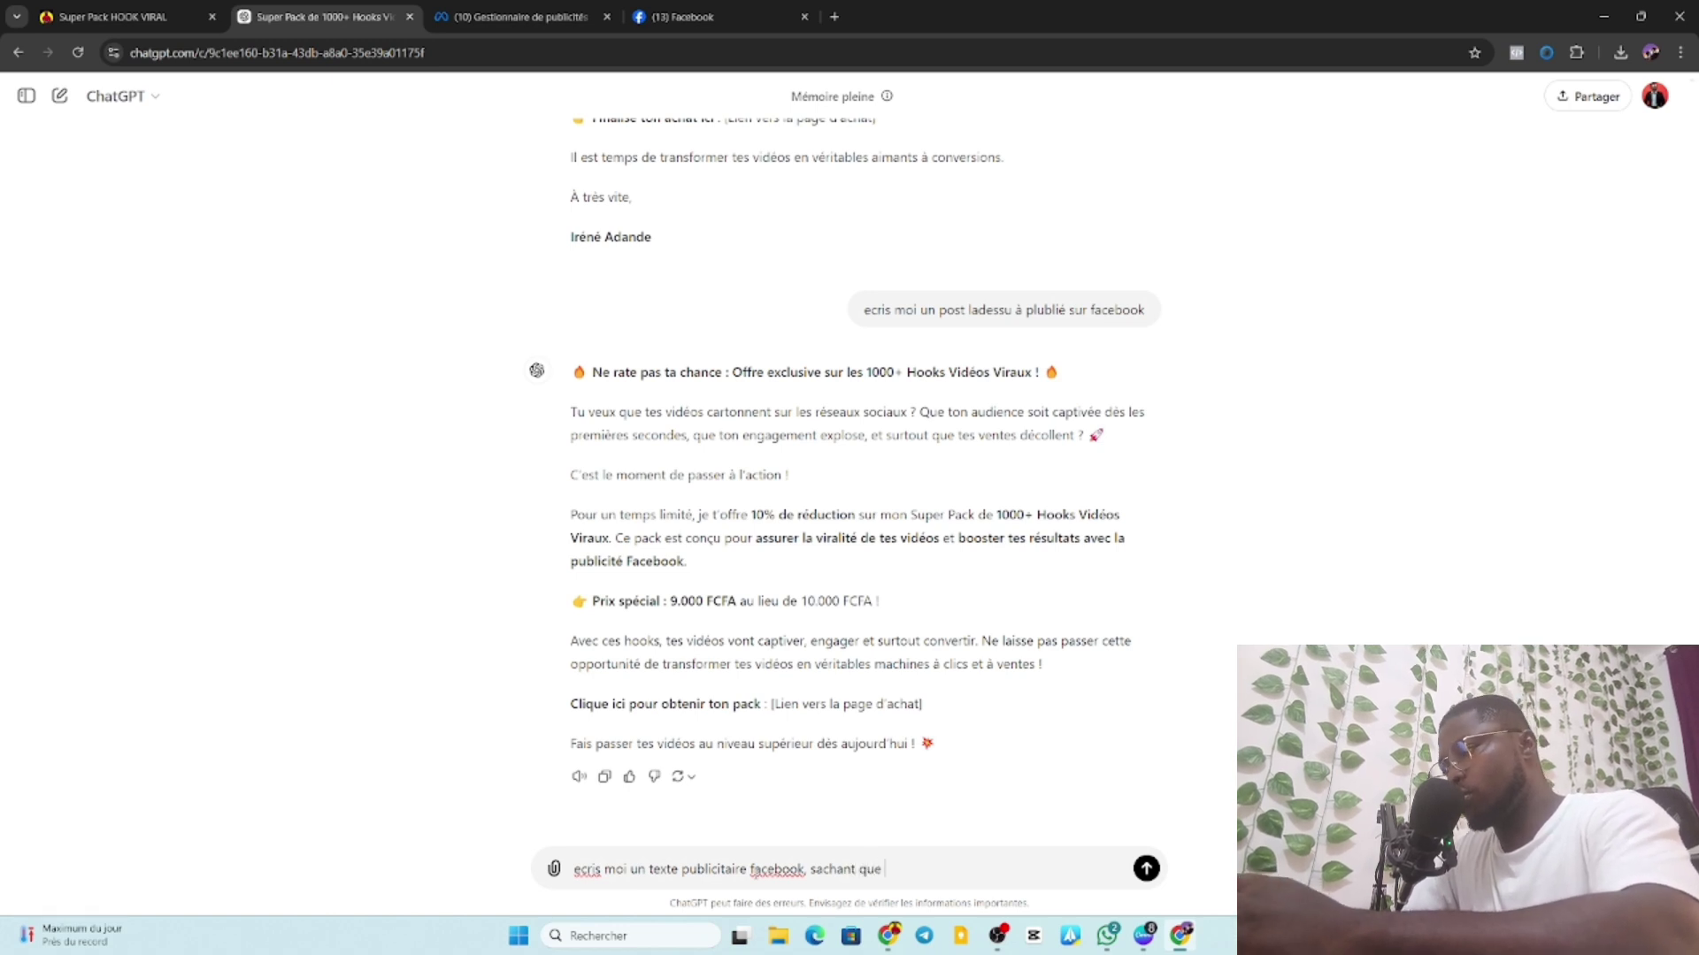
text( nous)
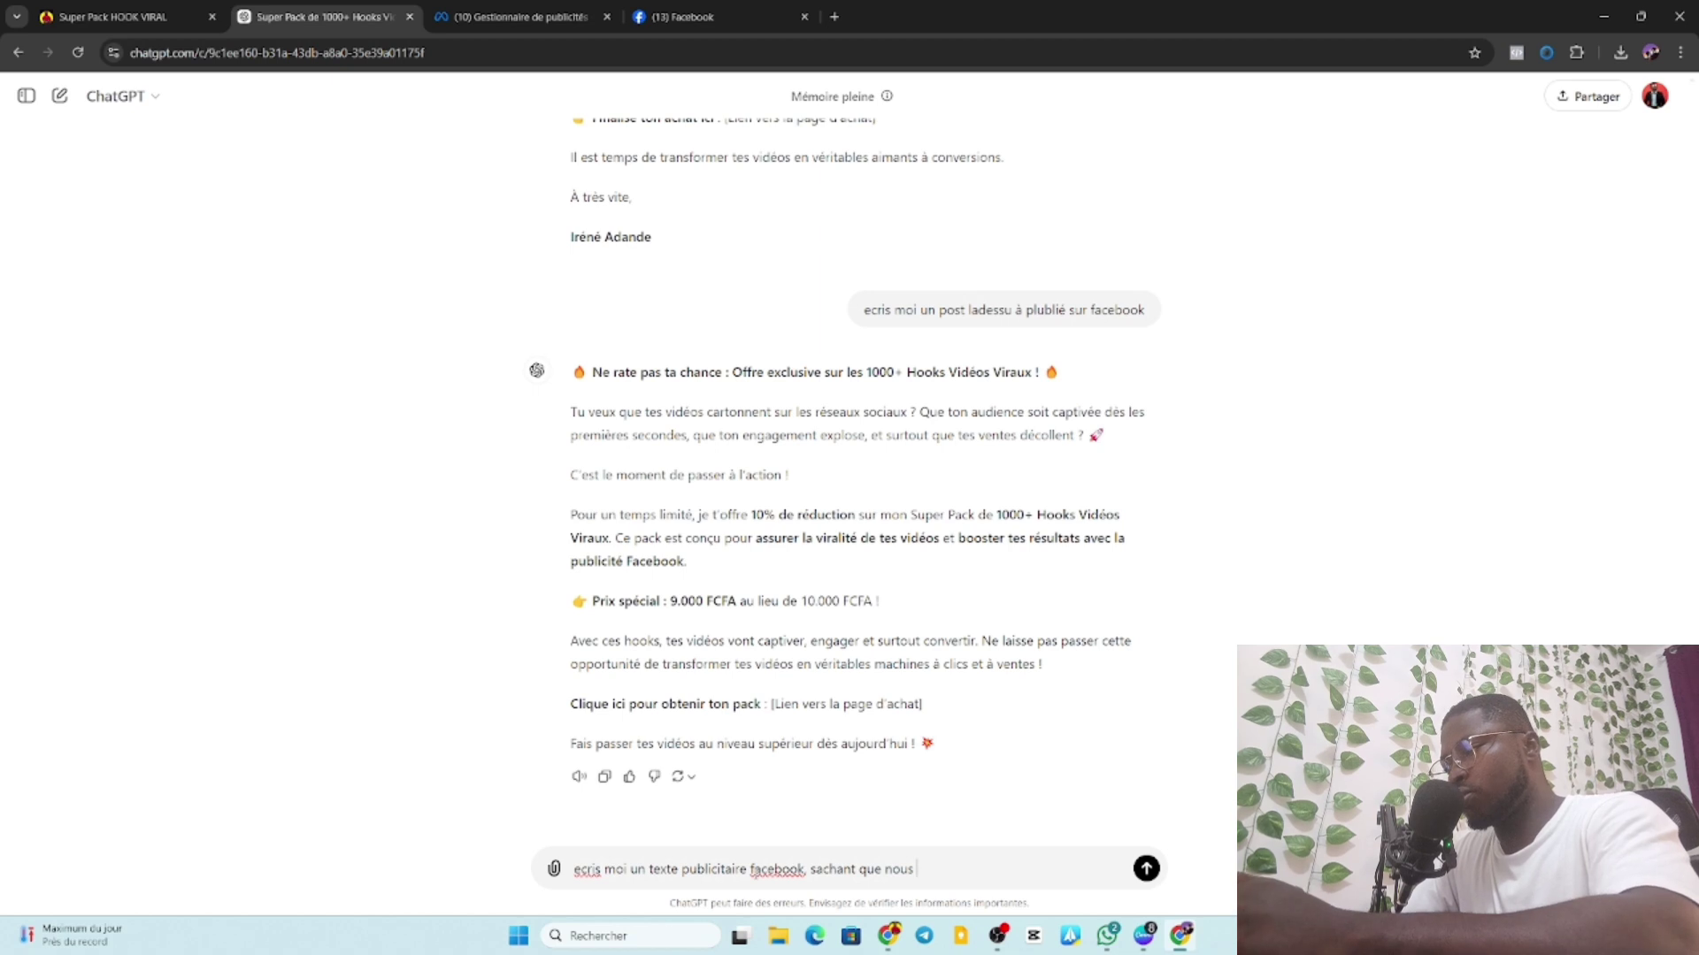
text( somme )
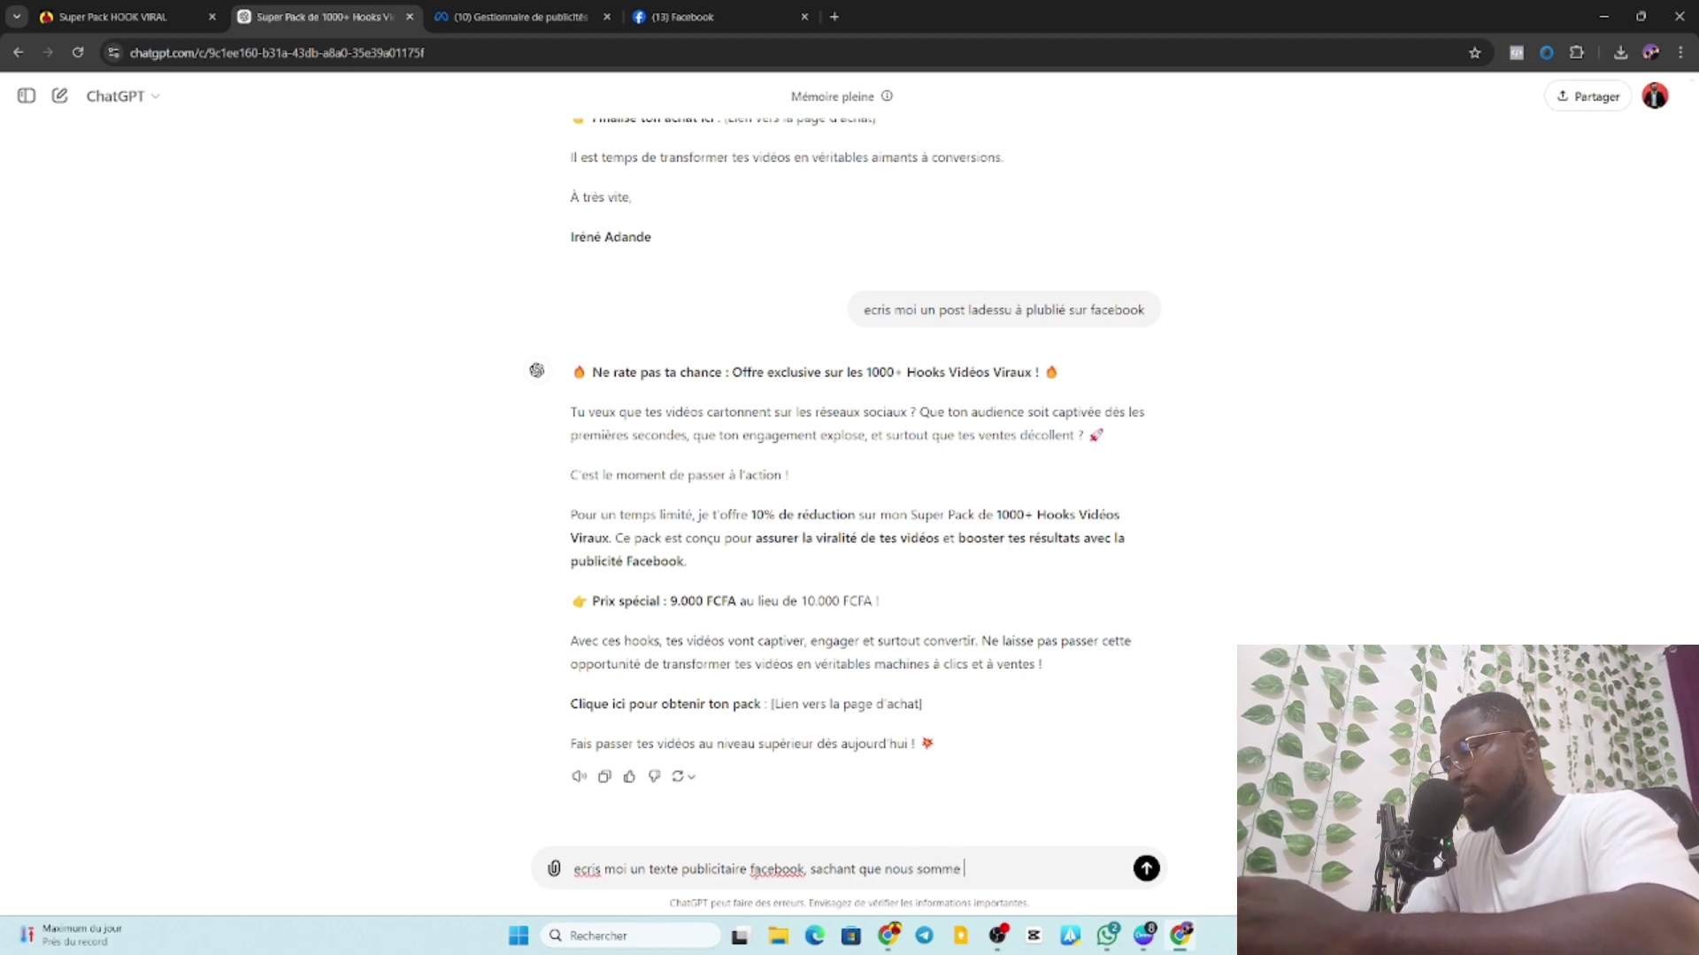
text(a)
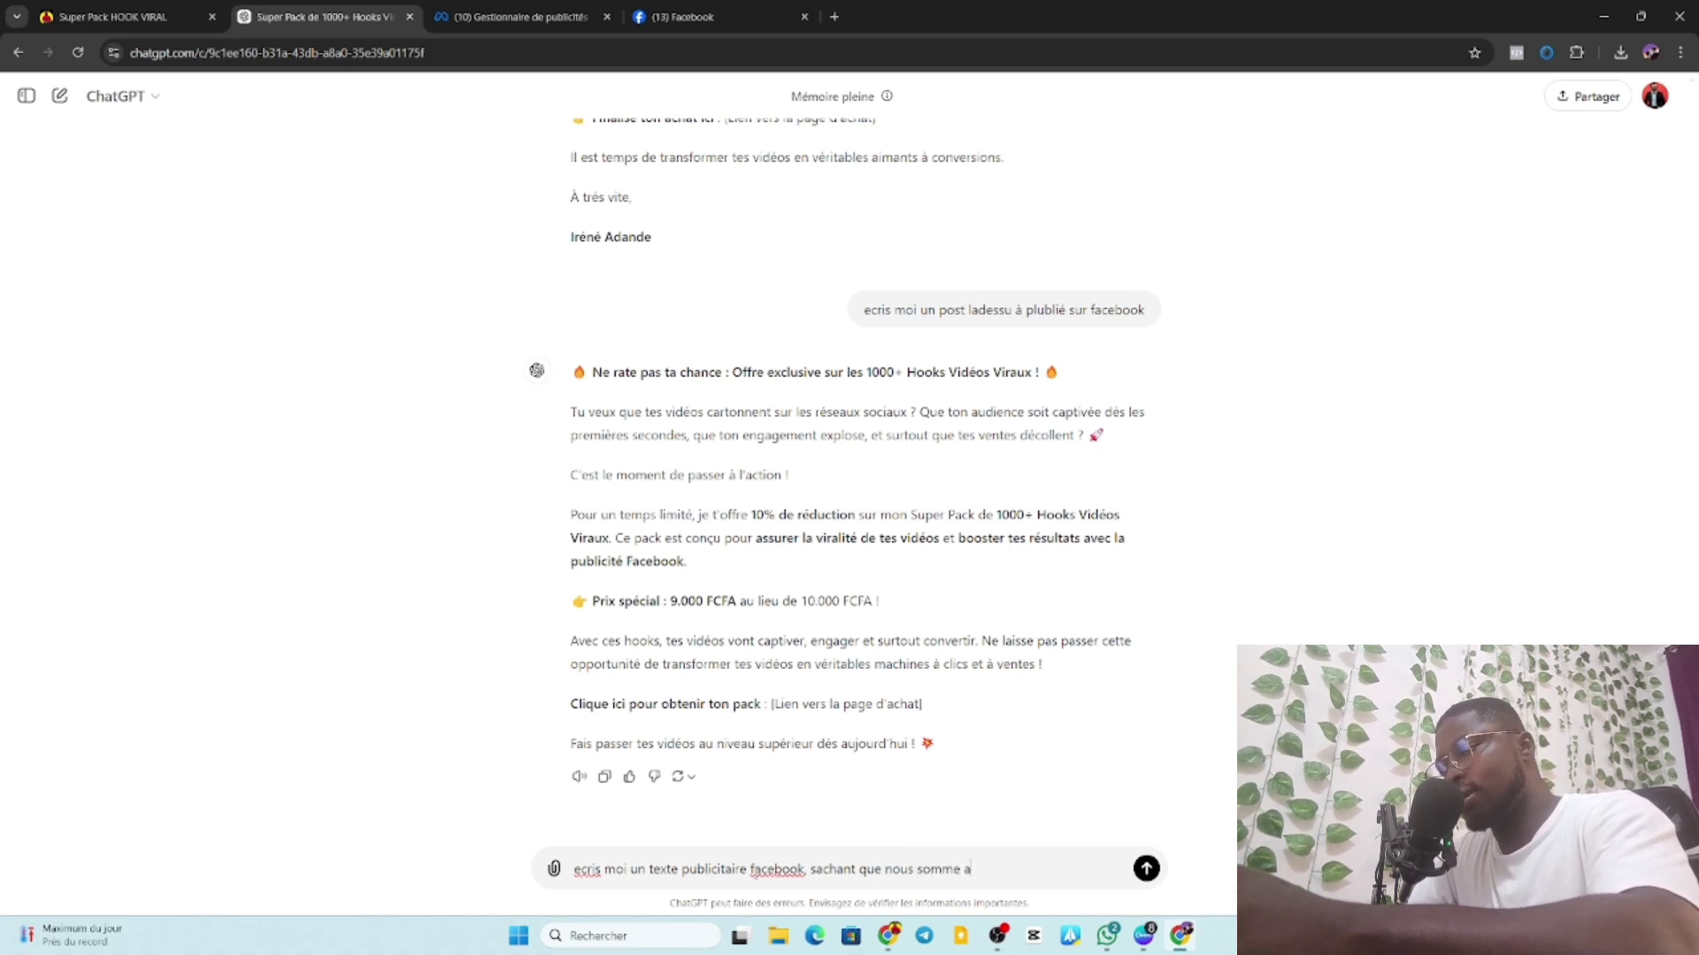
text(à )
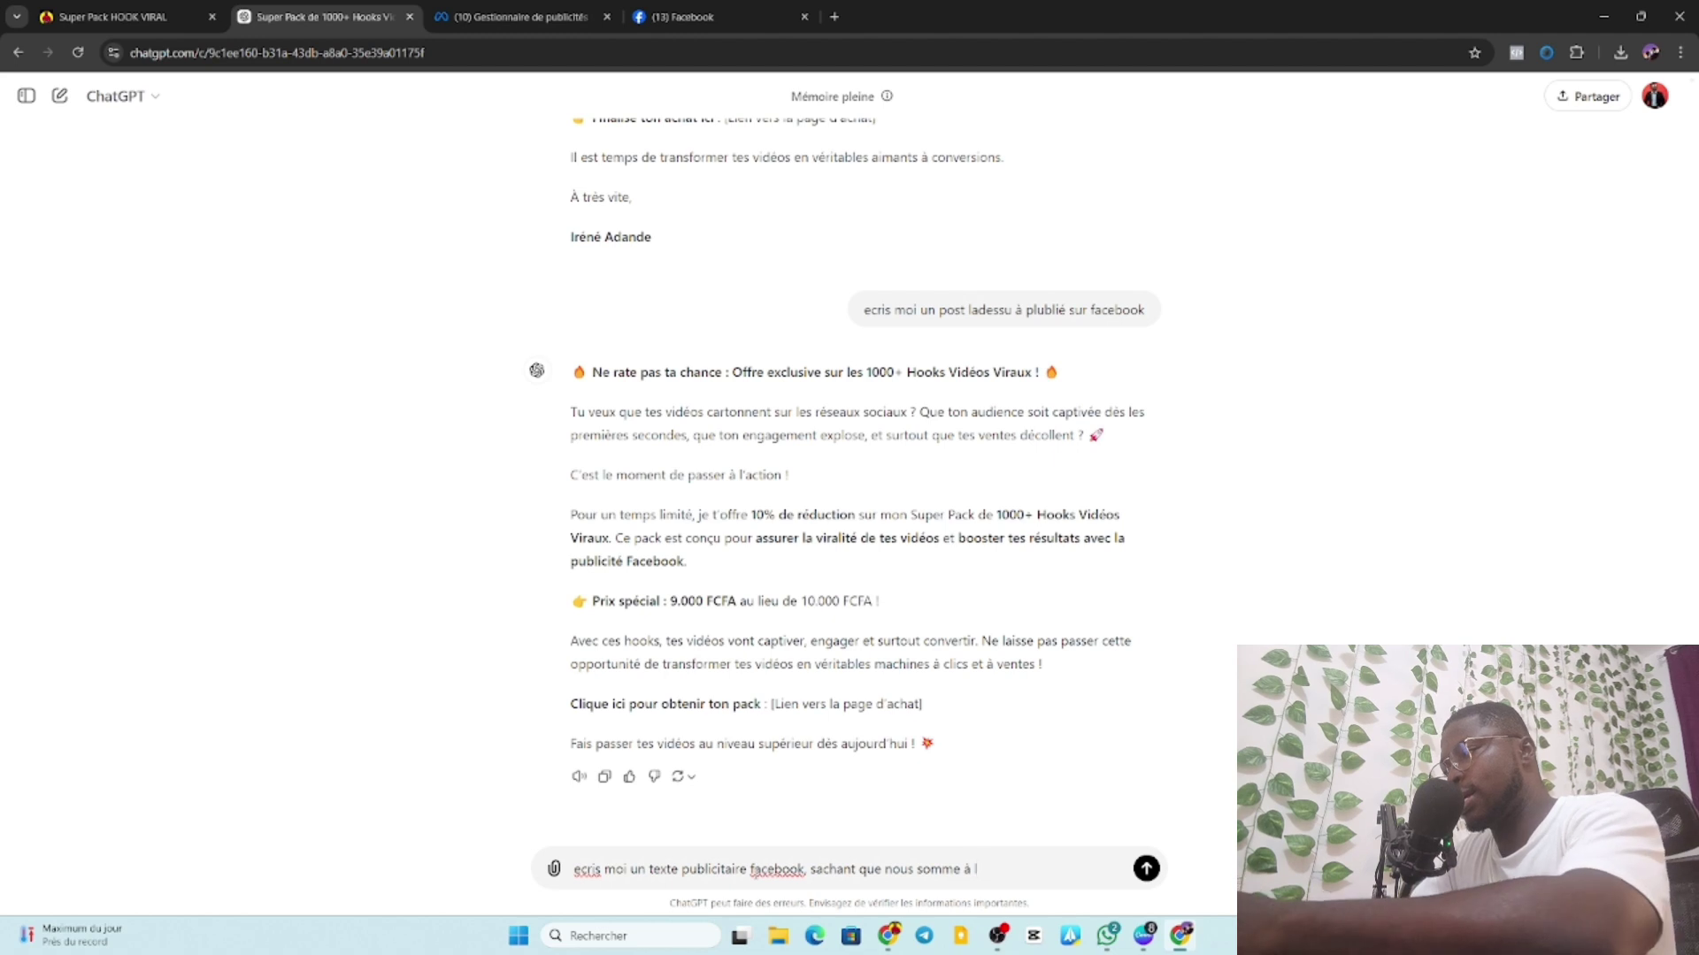
text(l'ap)
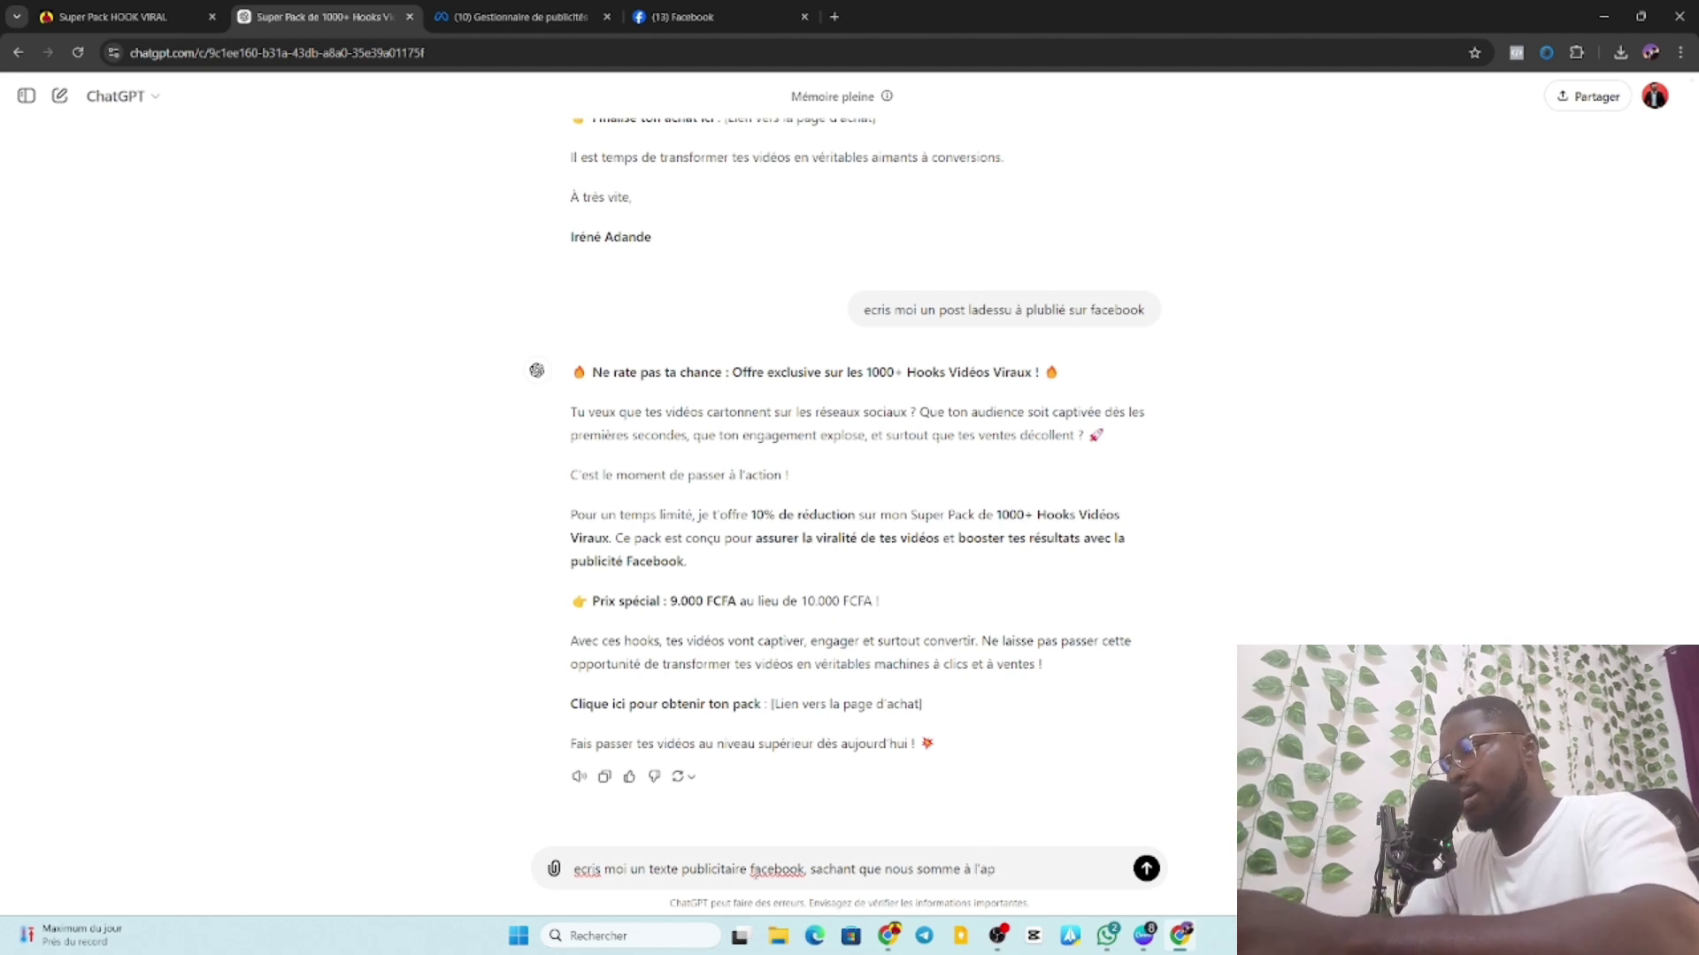
text(proche)
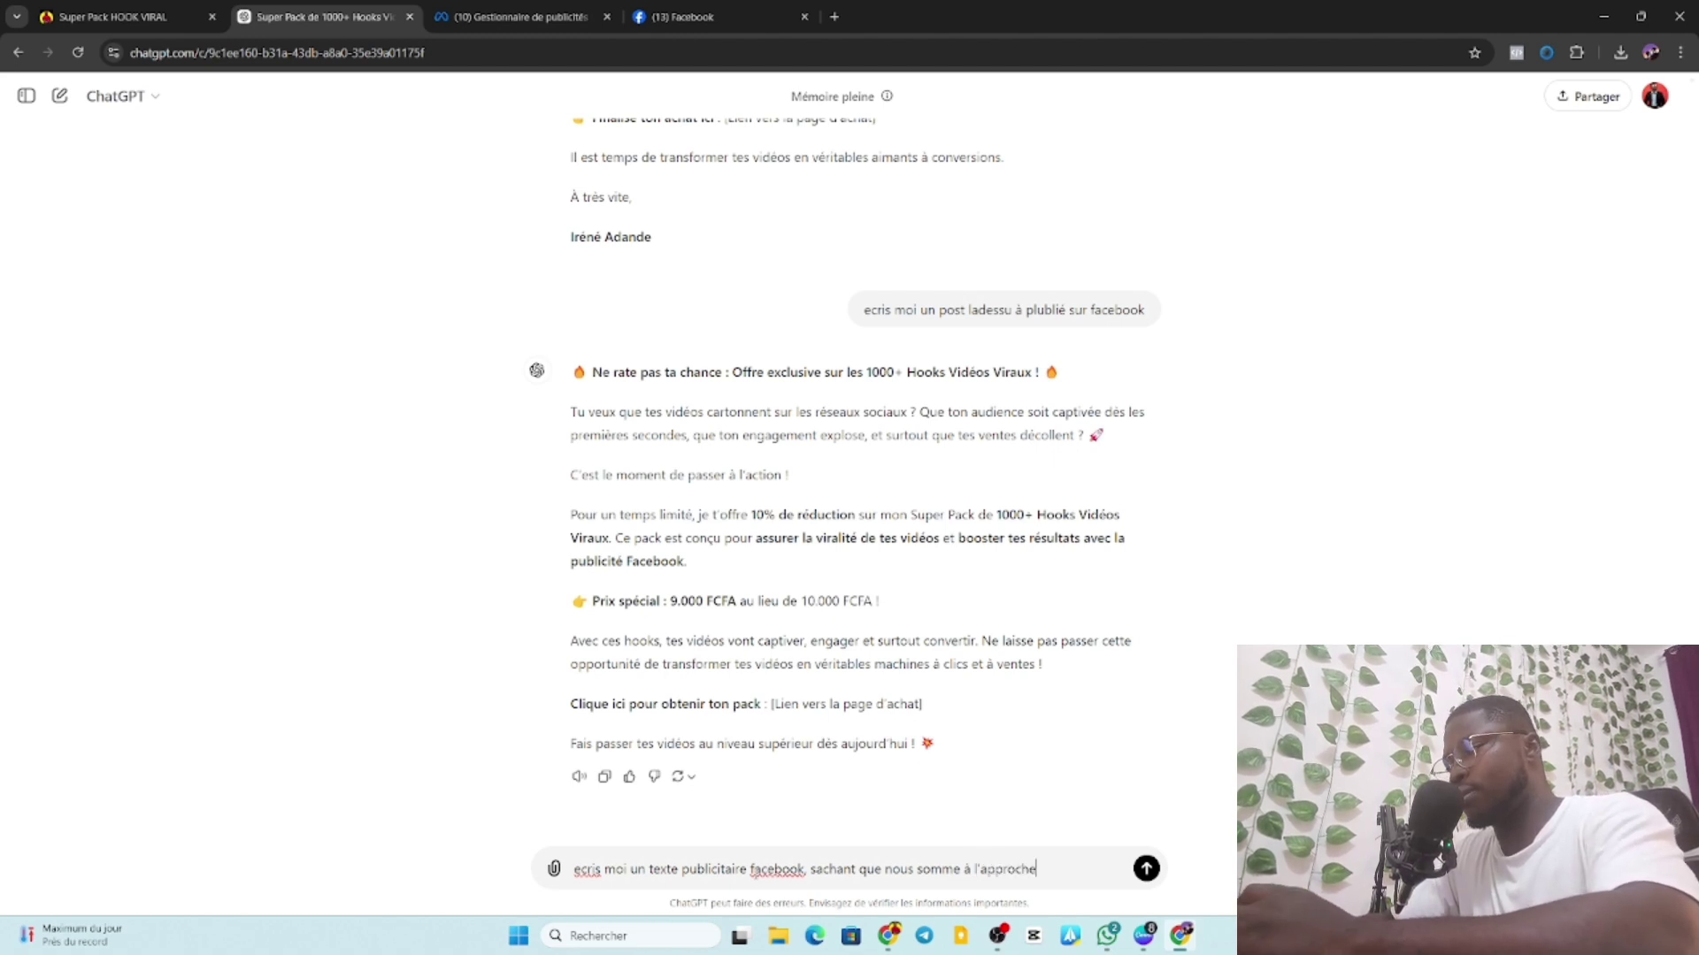
text( des )
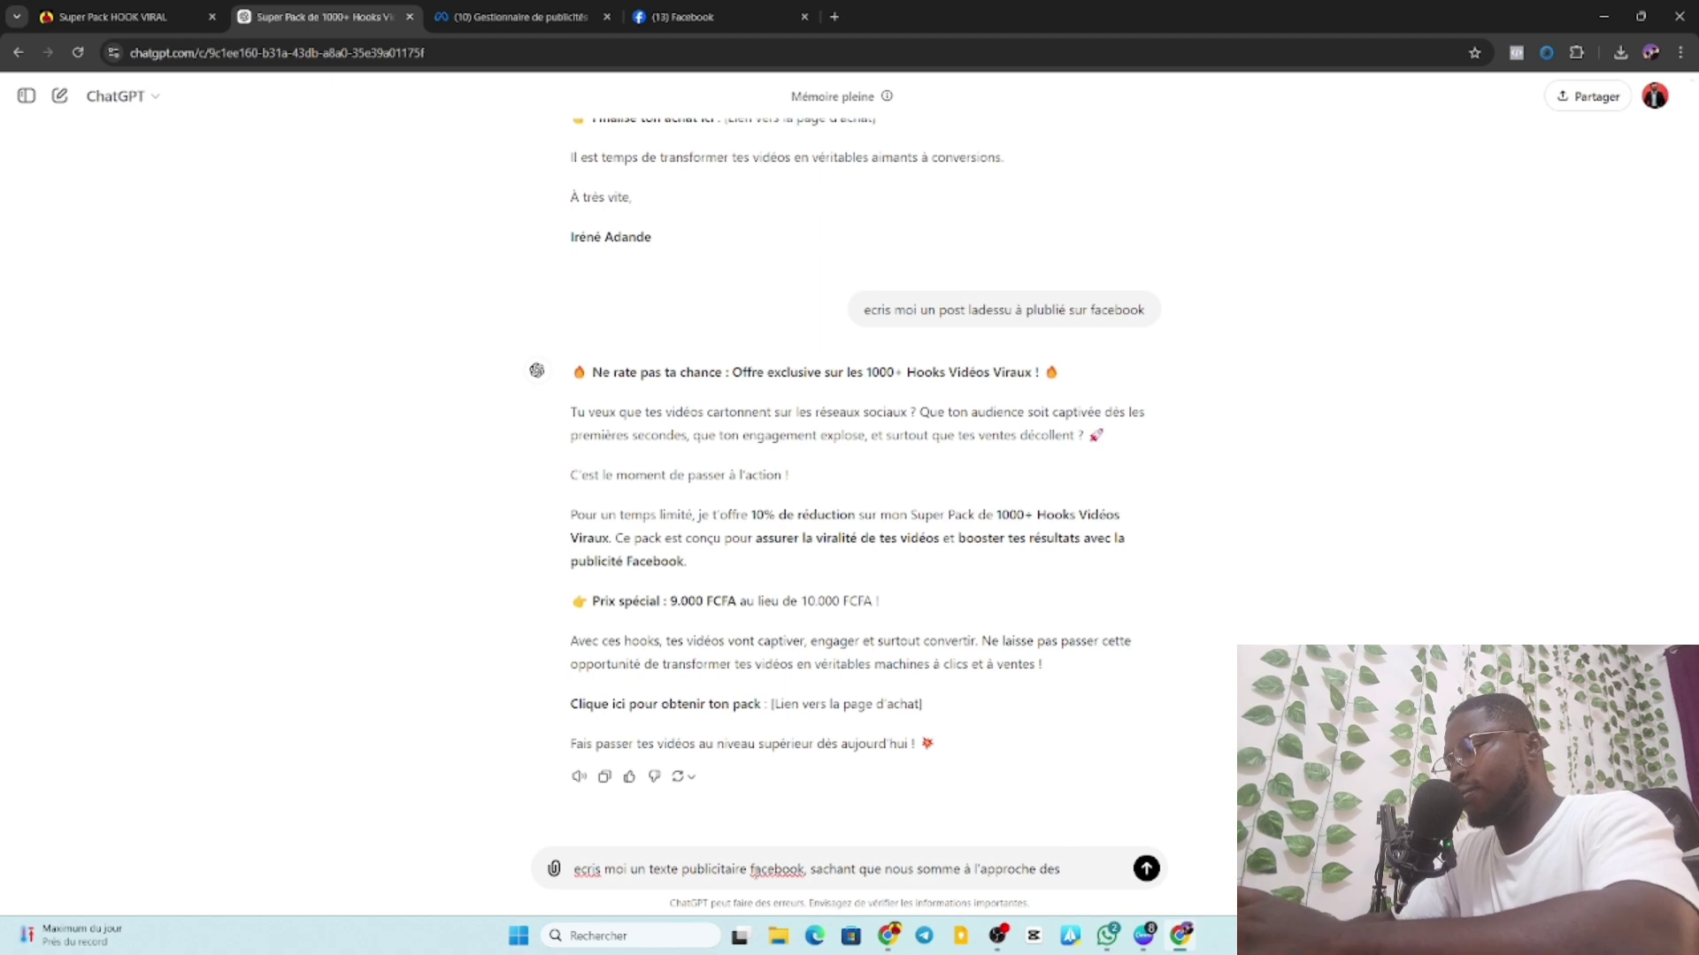
text(f)
text(ête)
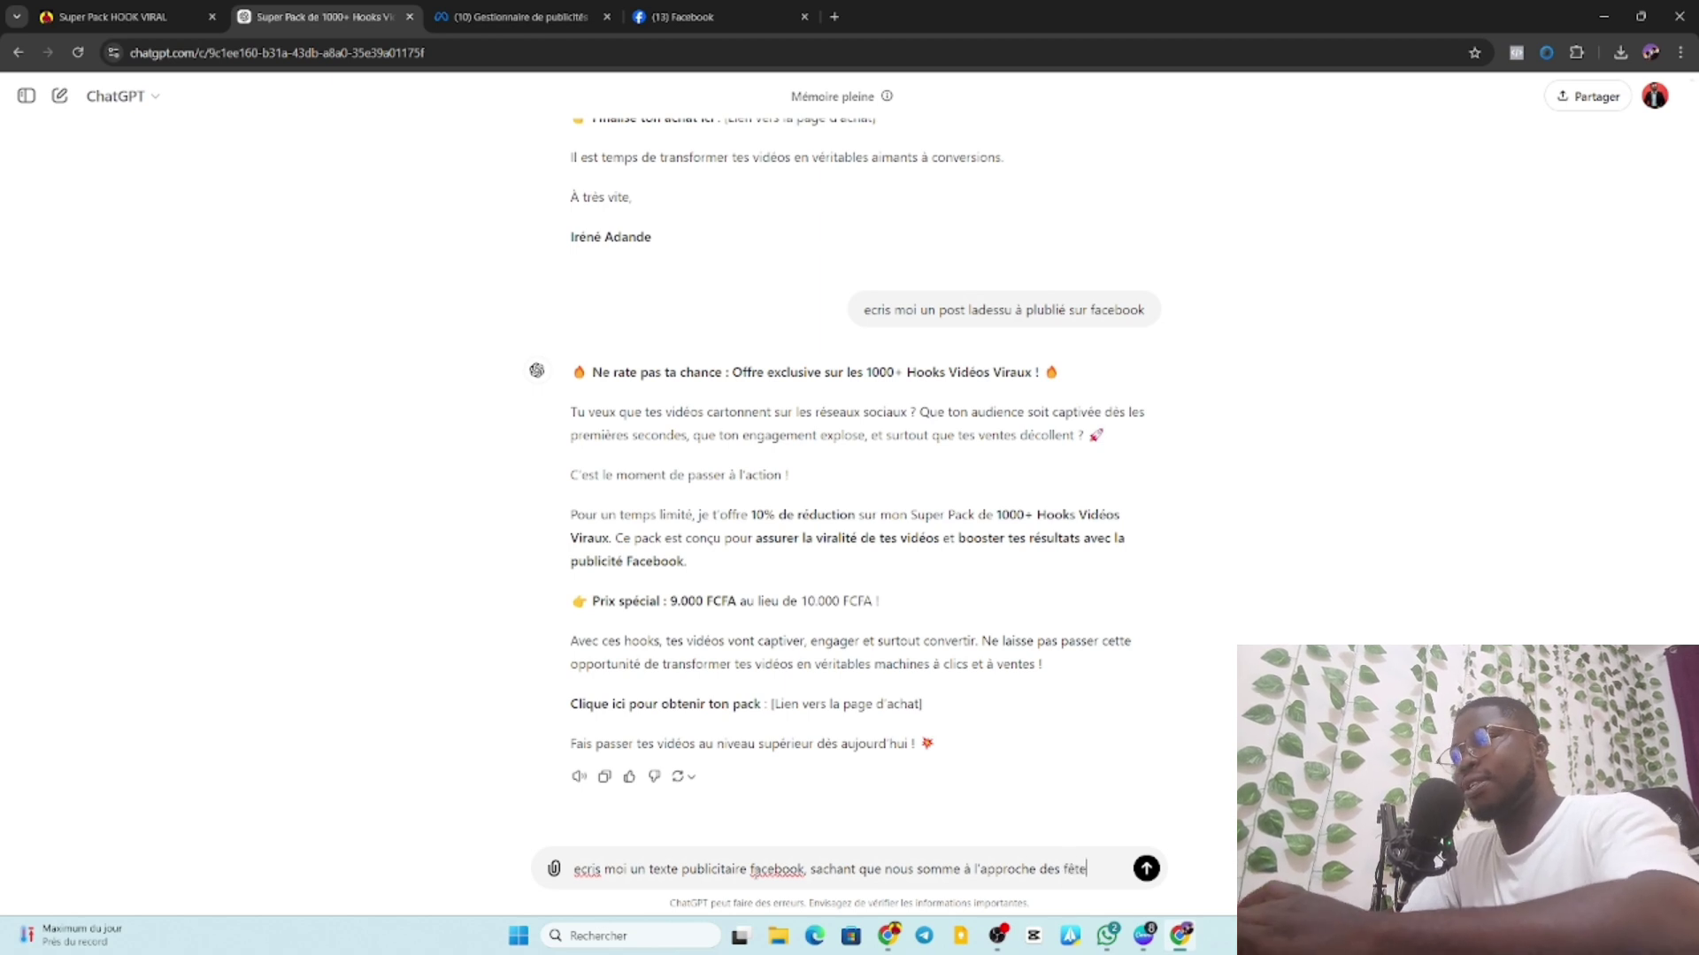
text(s de f)
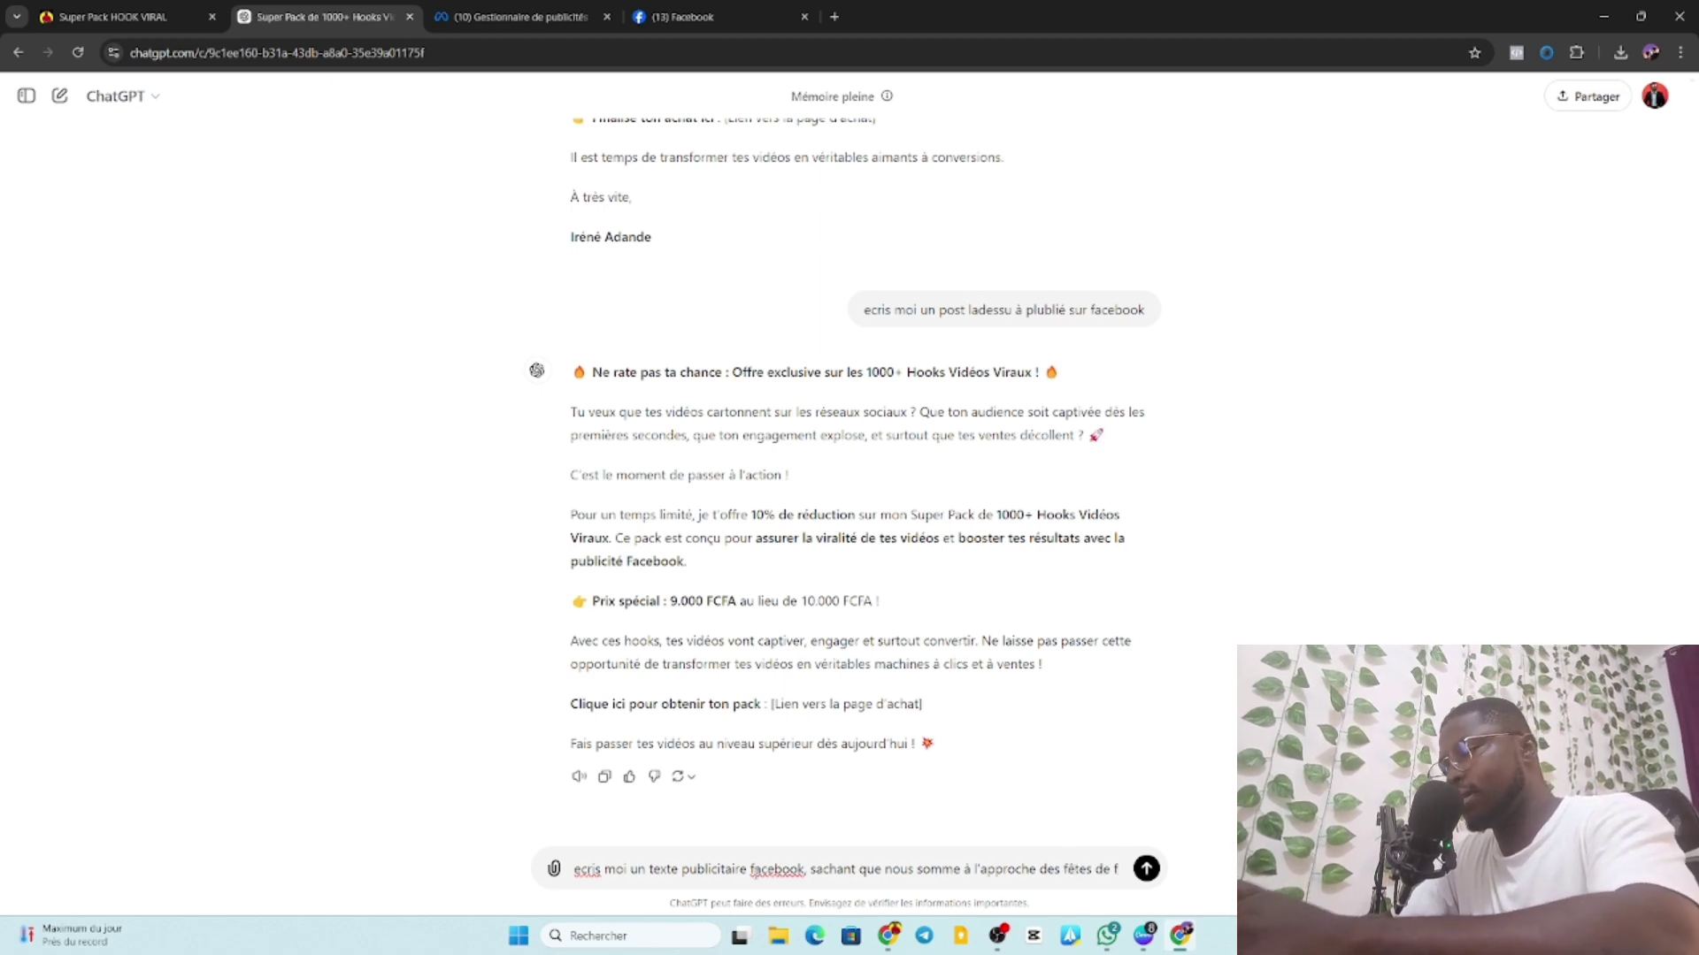
text(in a)
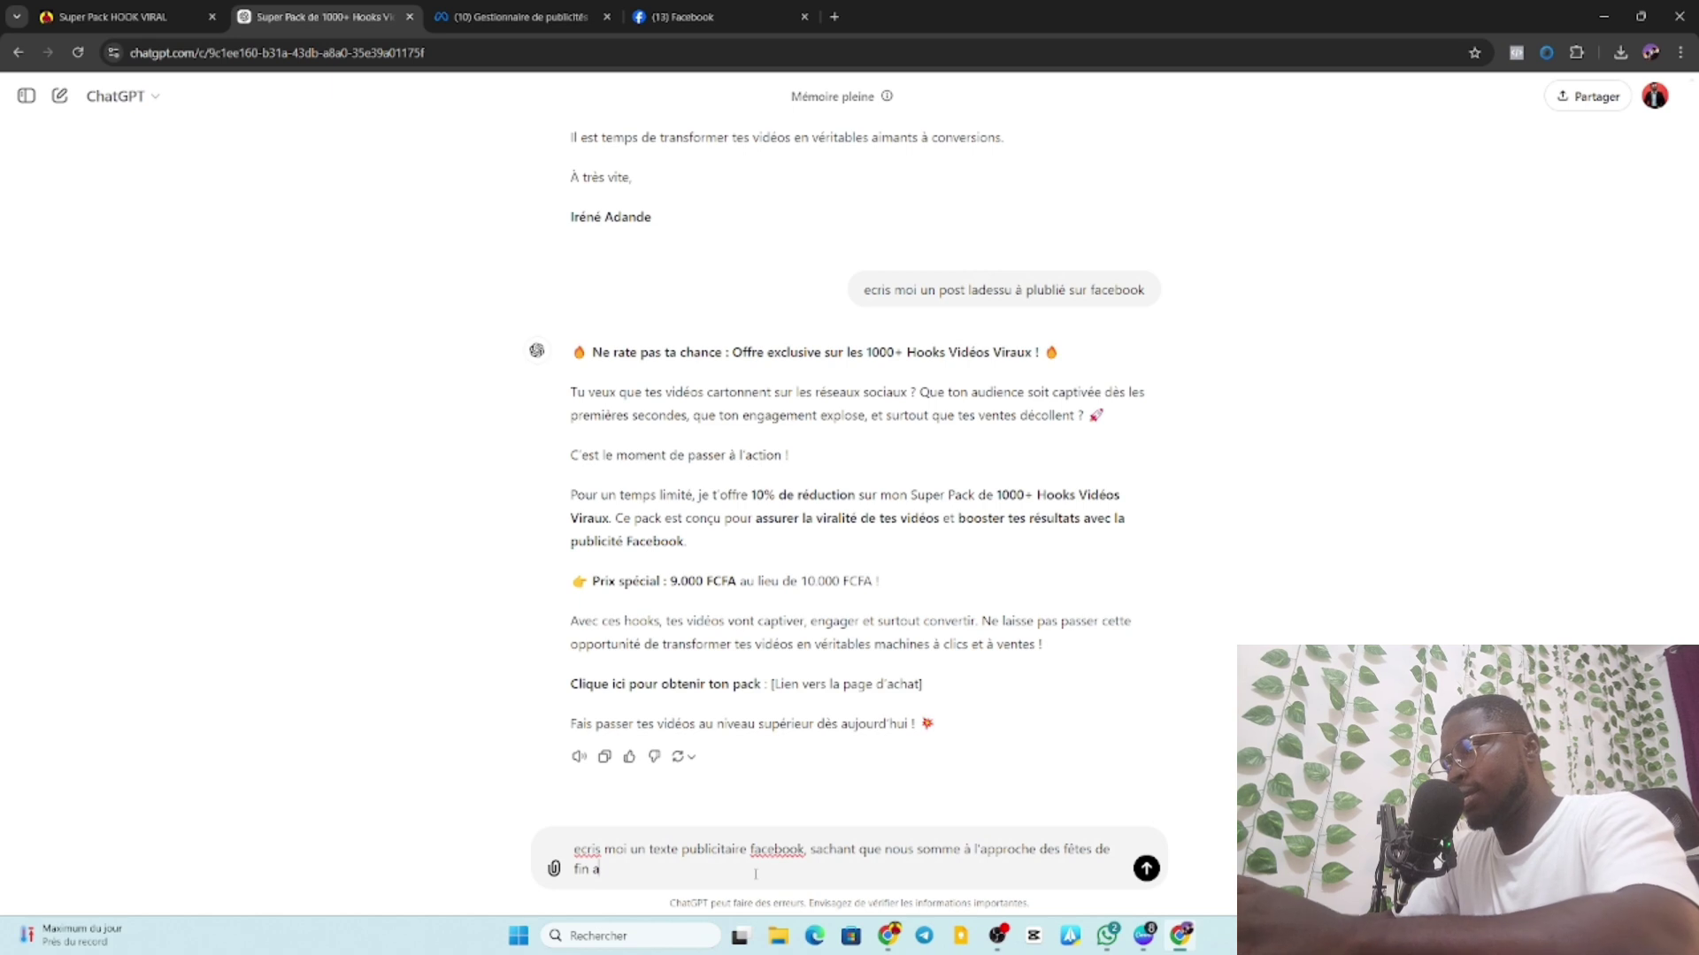
key(BackSpace)
text(d')
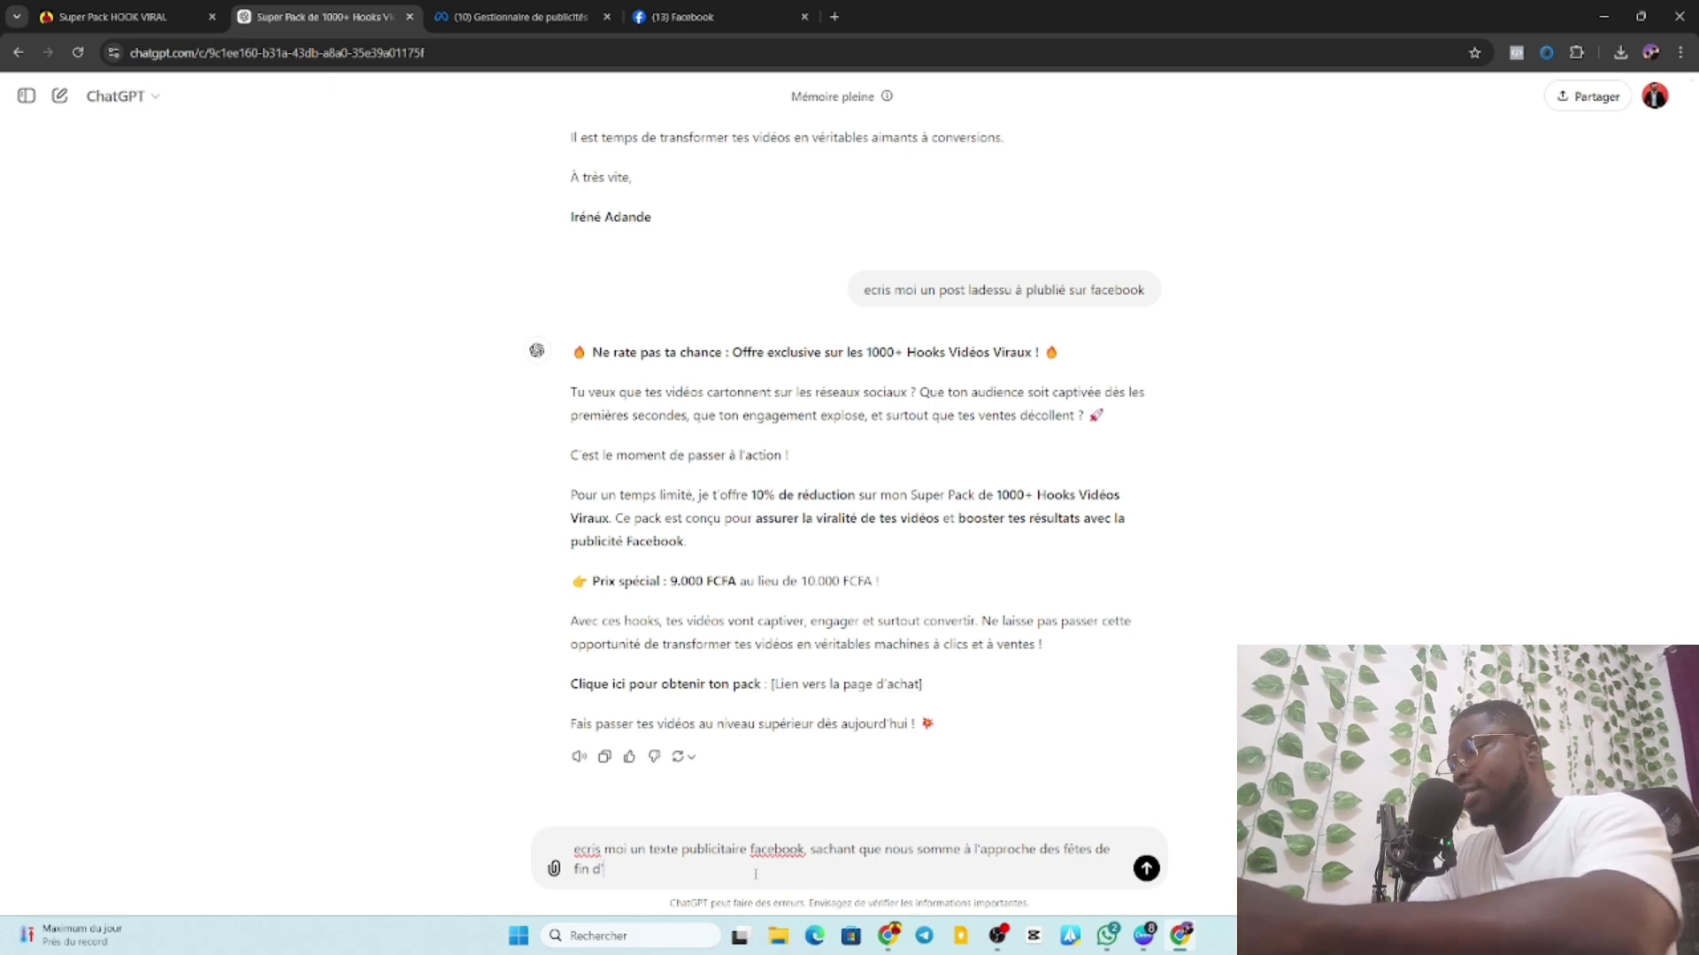
text(année)
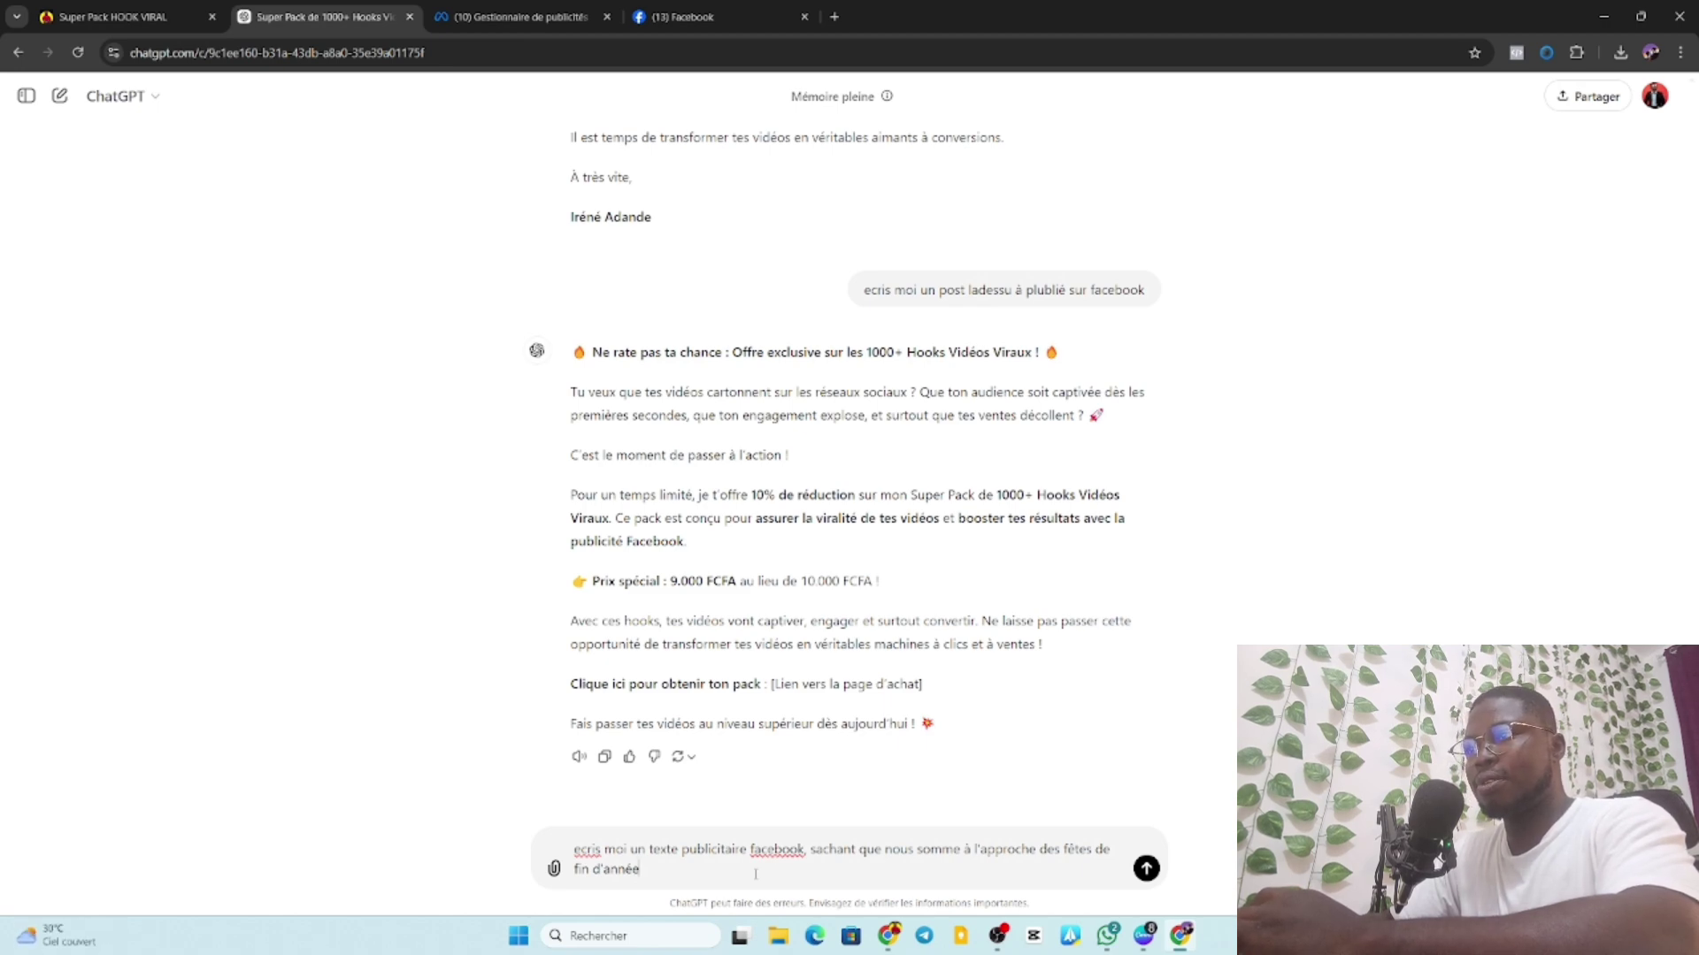
text(pour v)
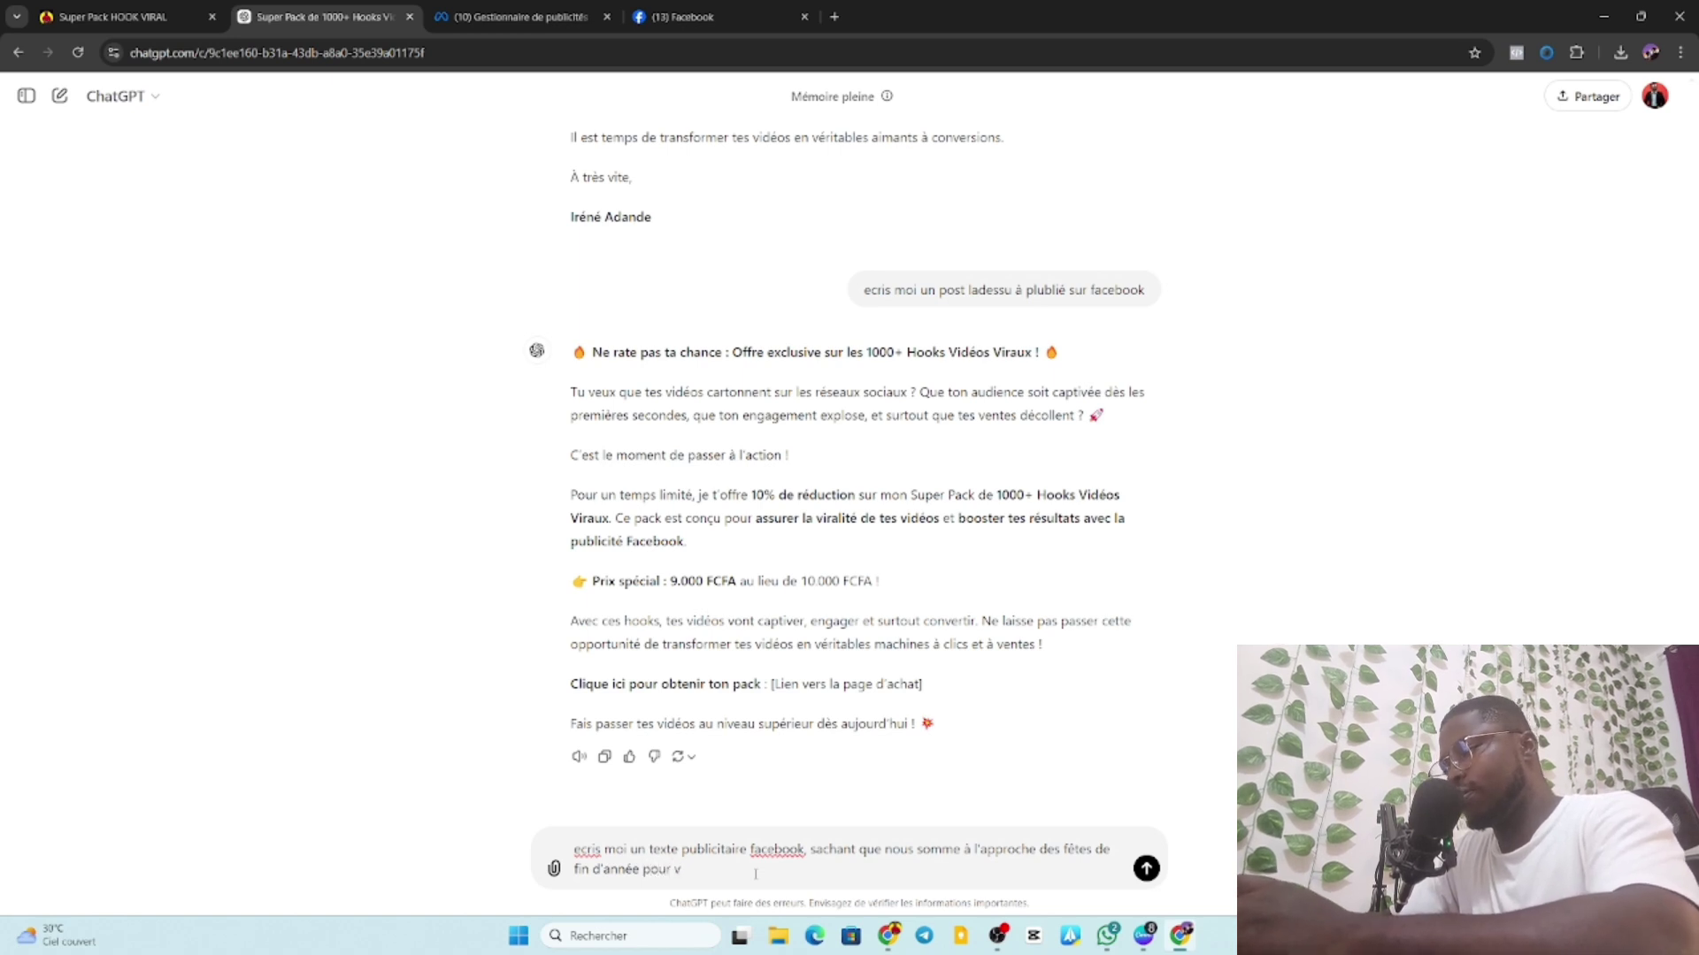
text(endre )
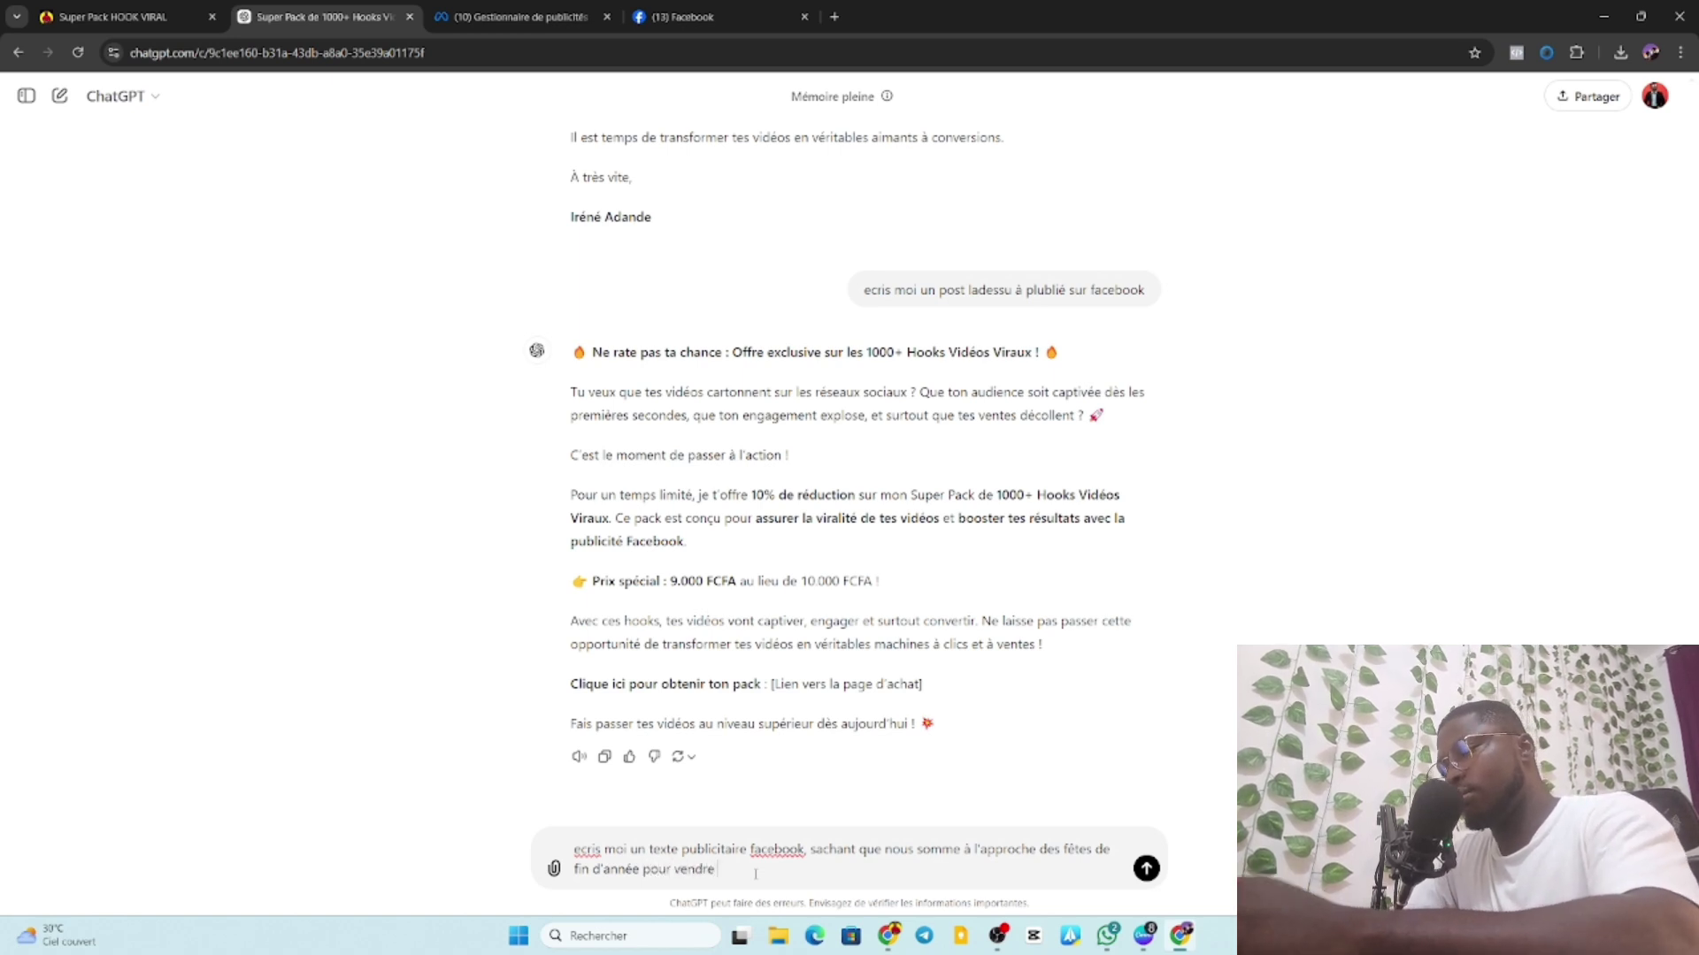
text(mon)
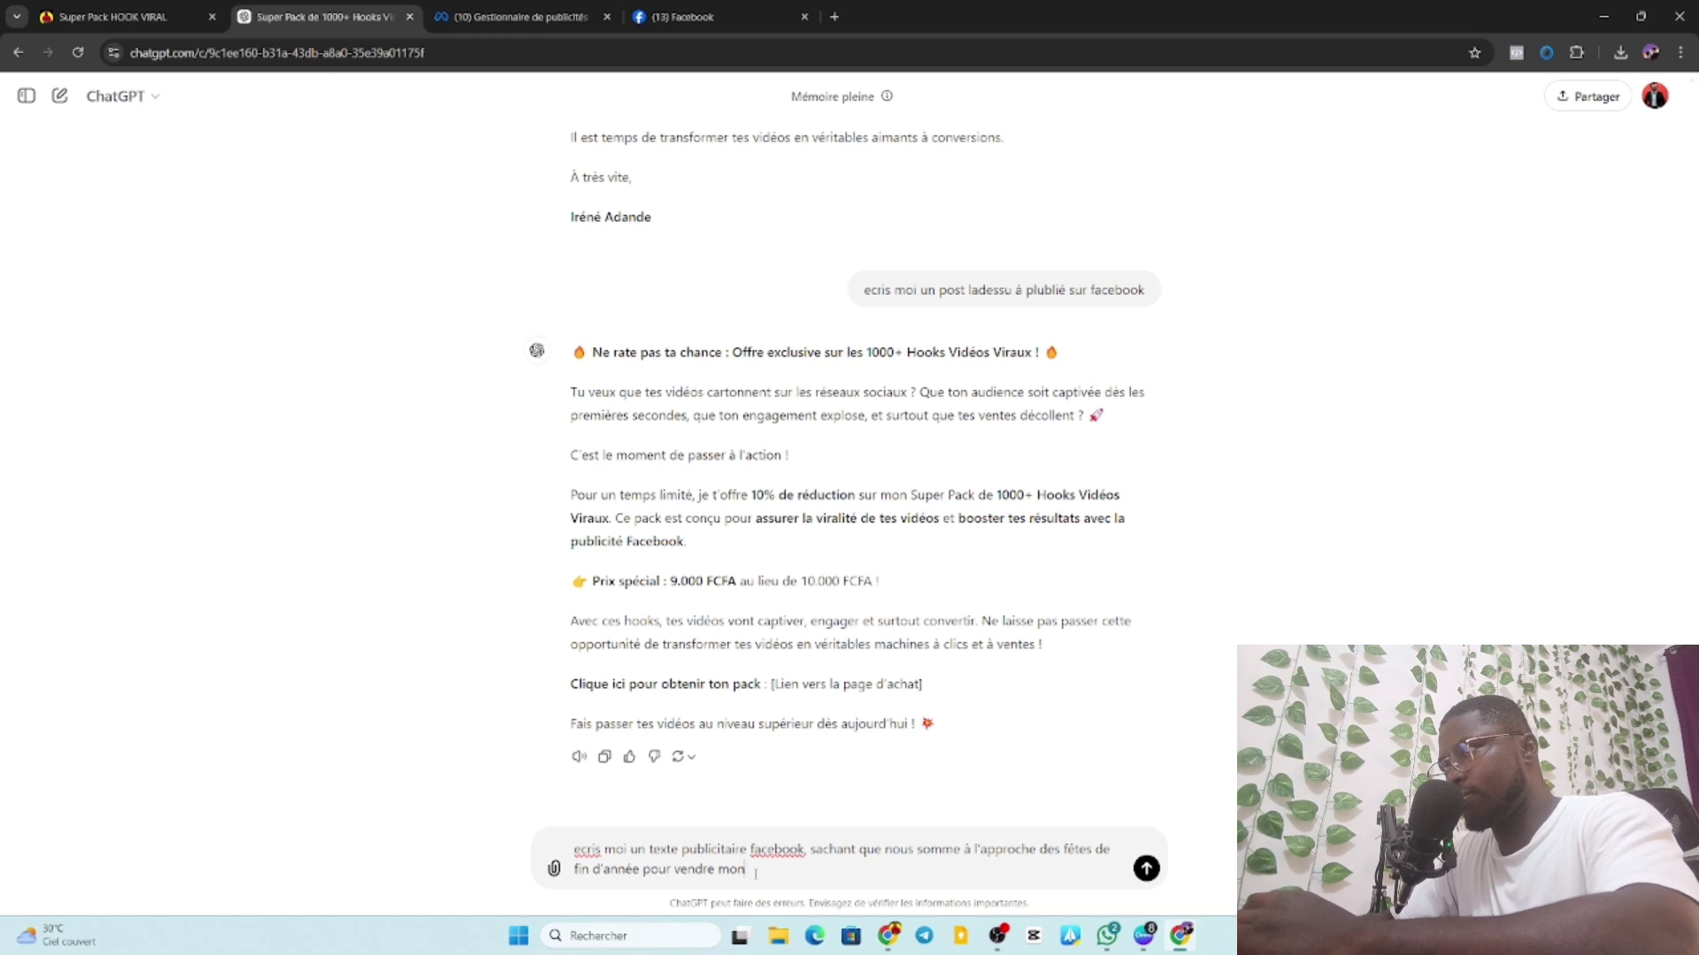
text( super)
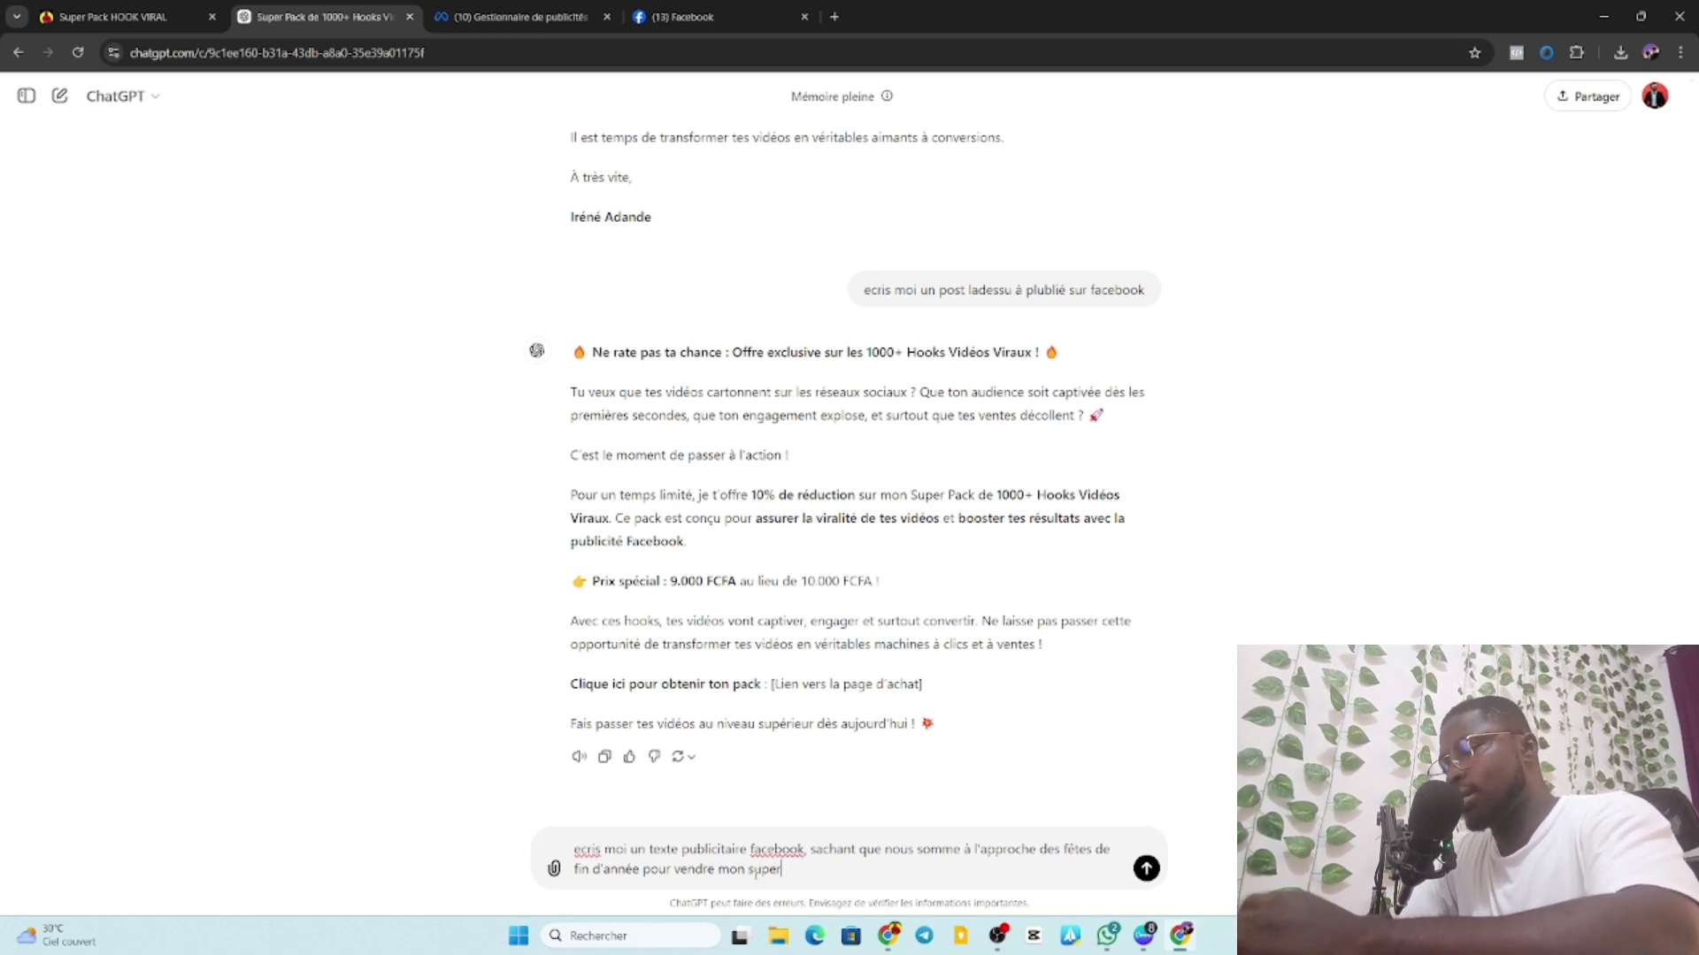
text( pac)
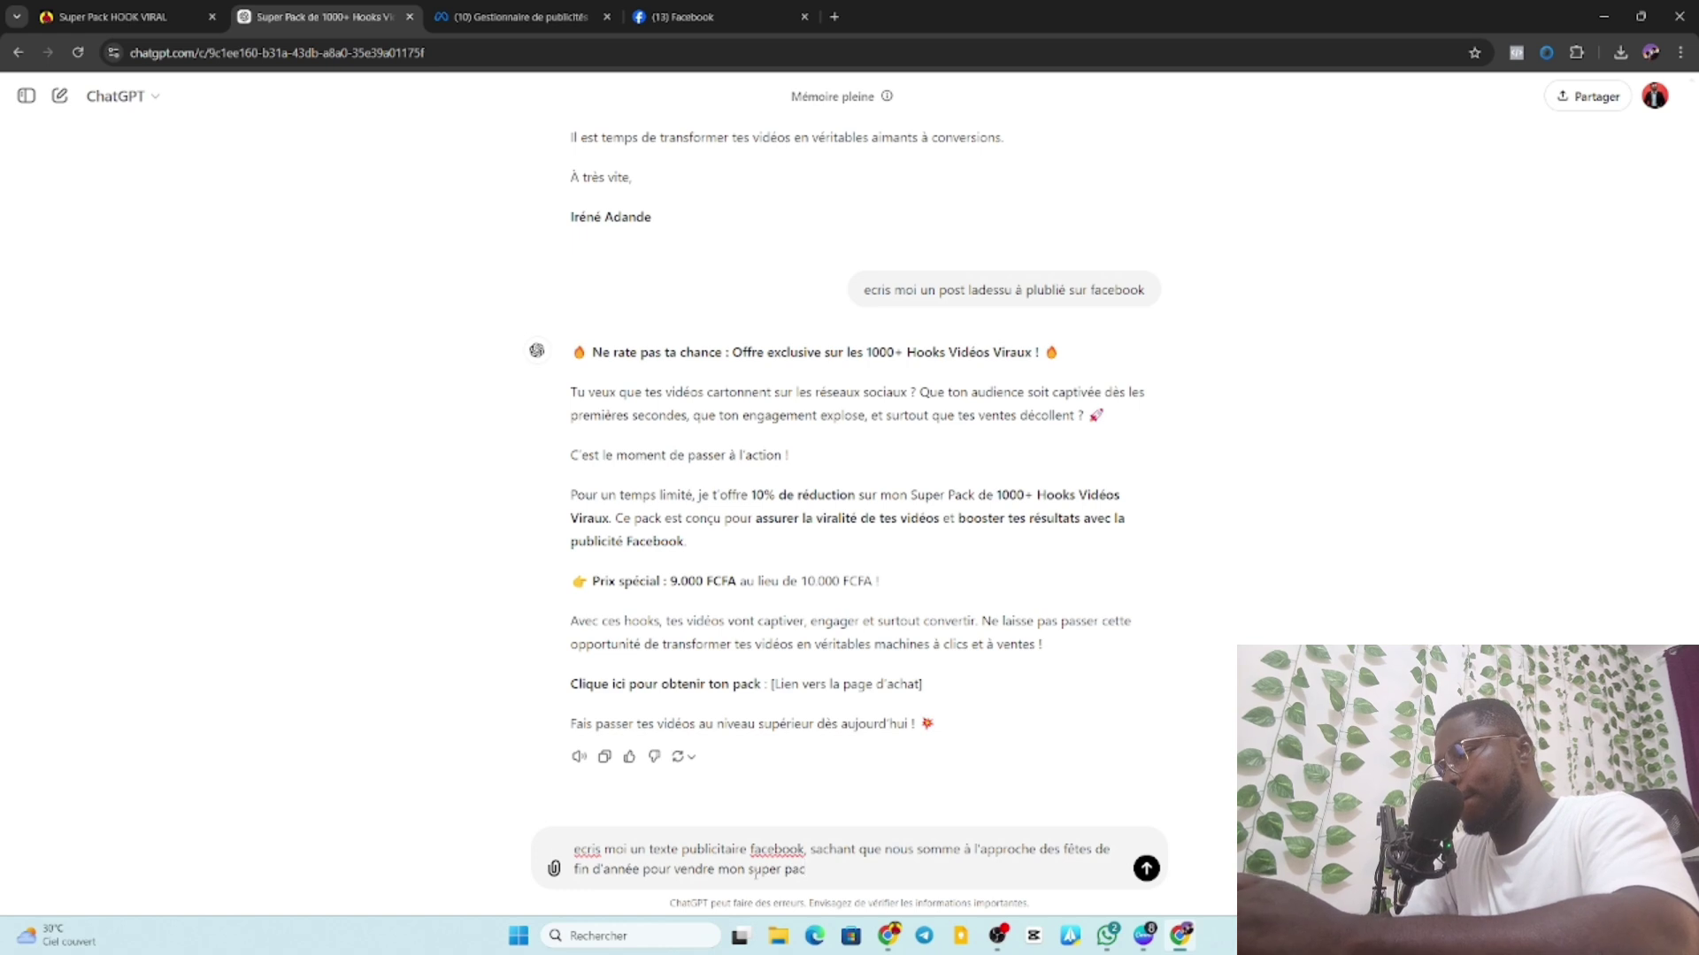
text(k)
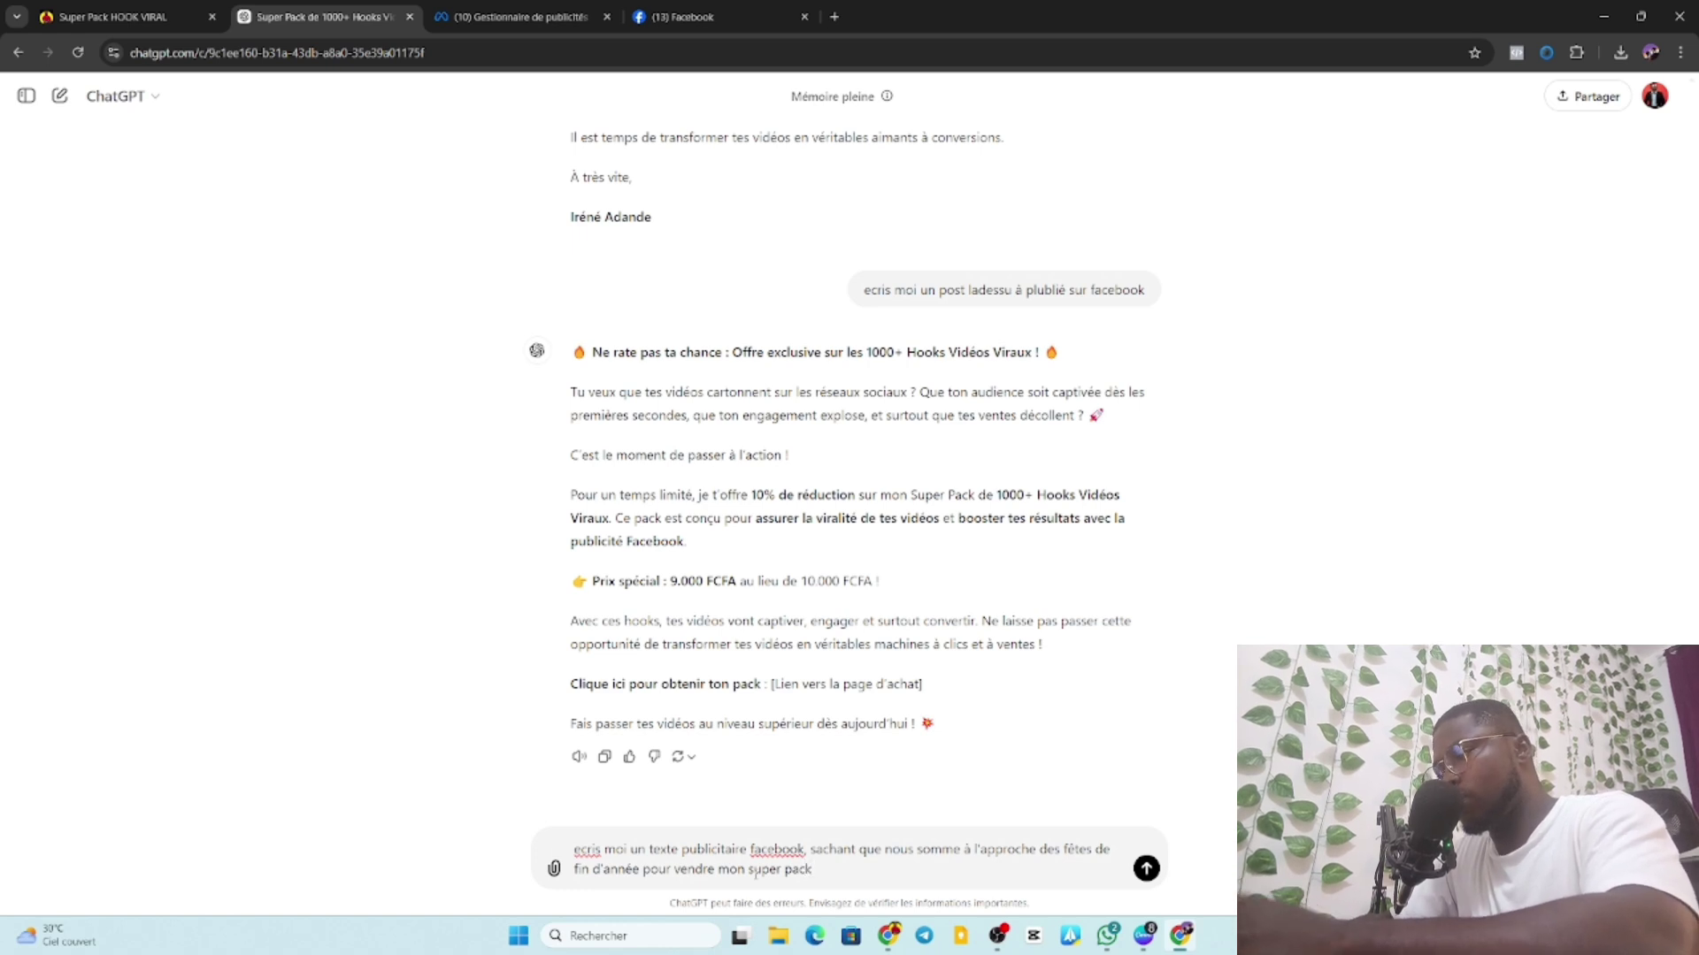
text( hook)
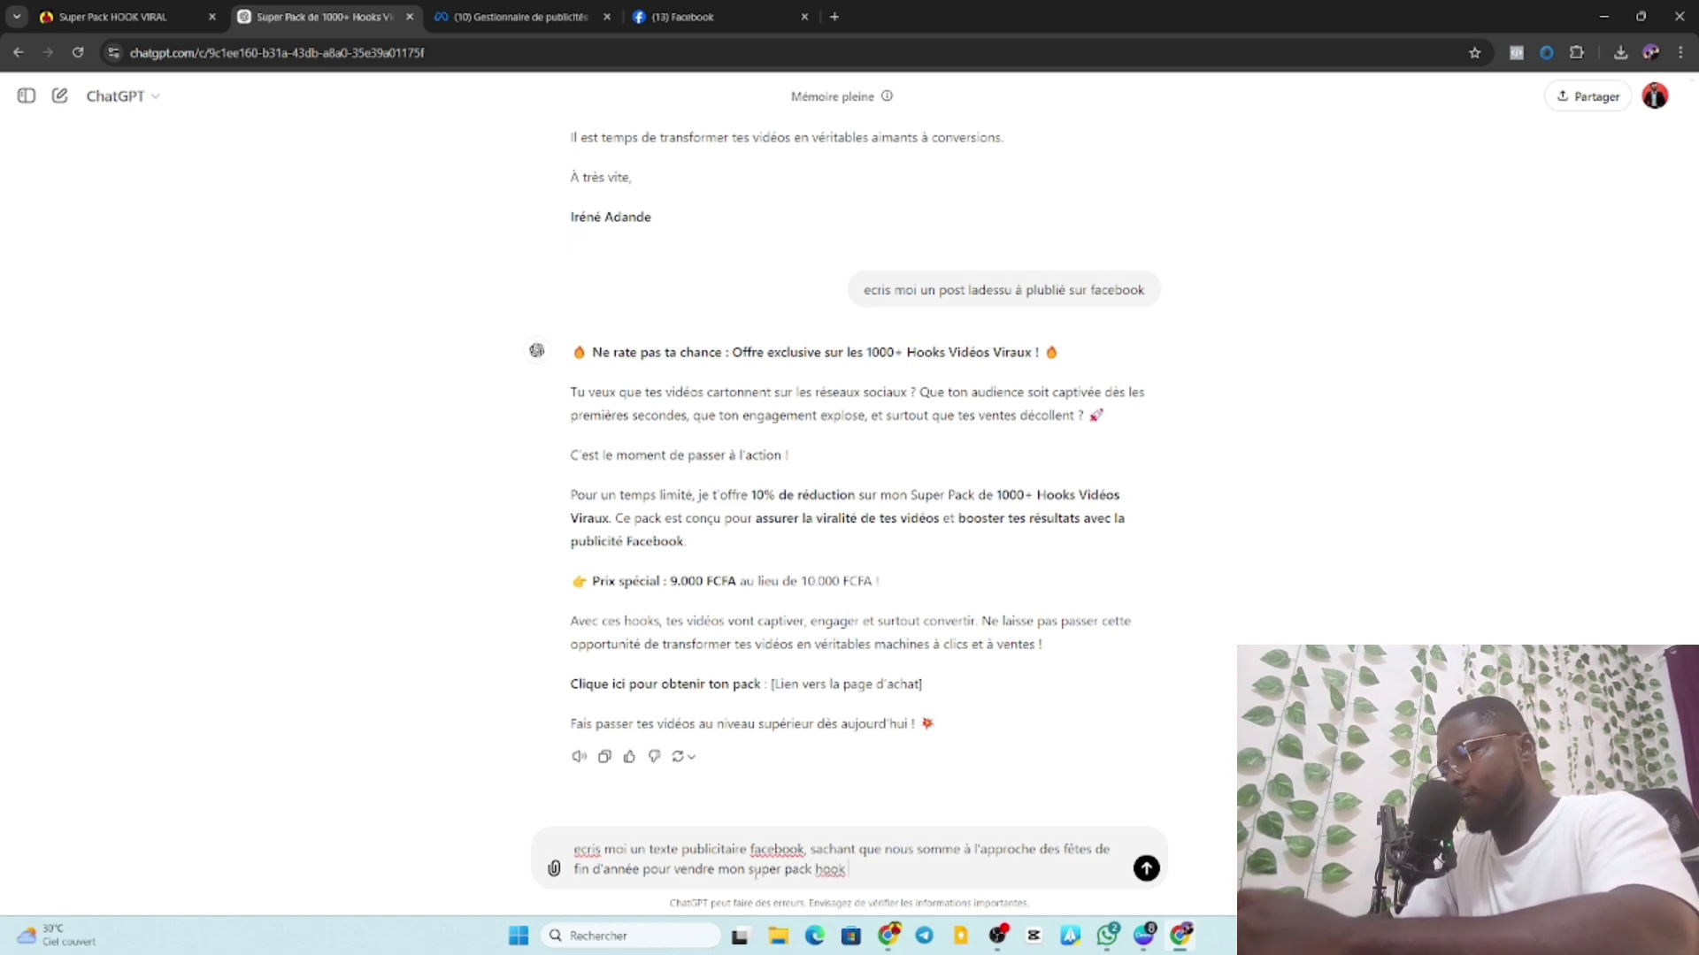
text( vira)
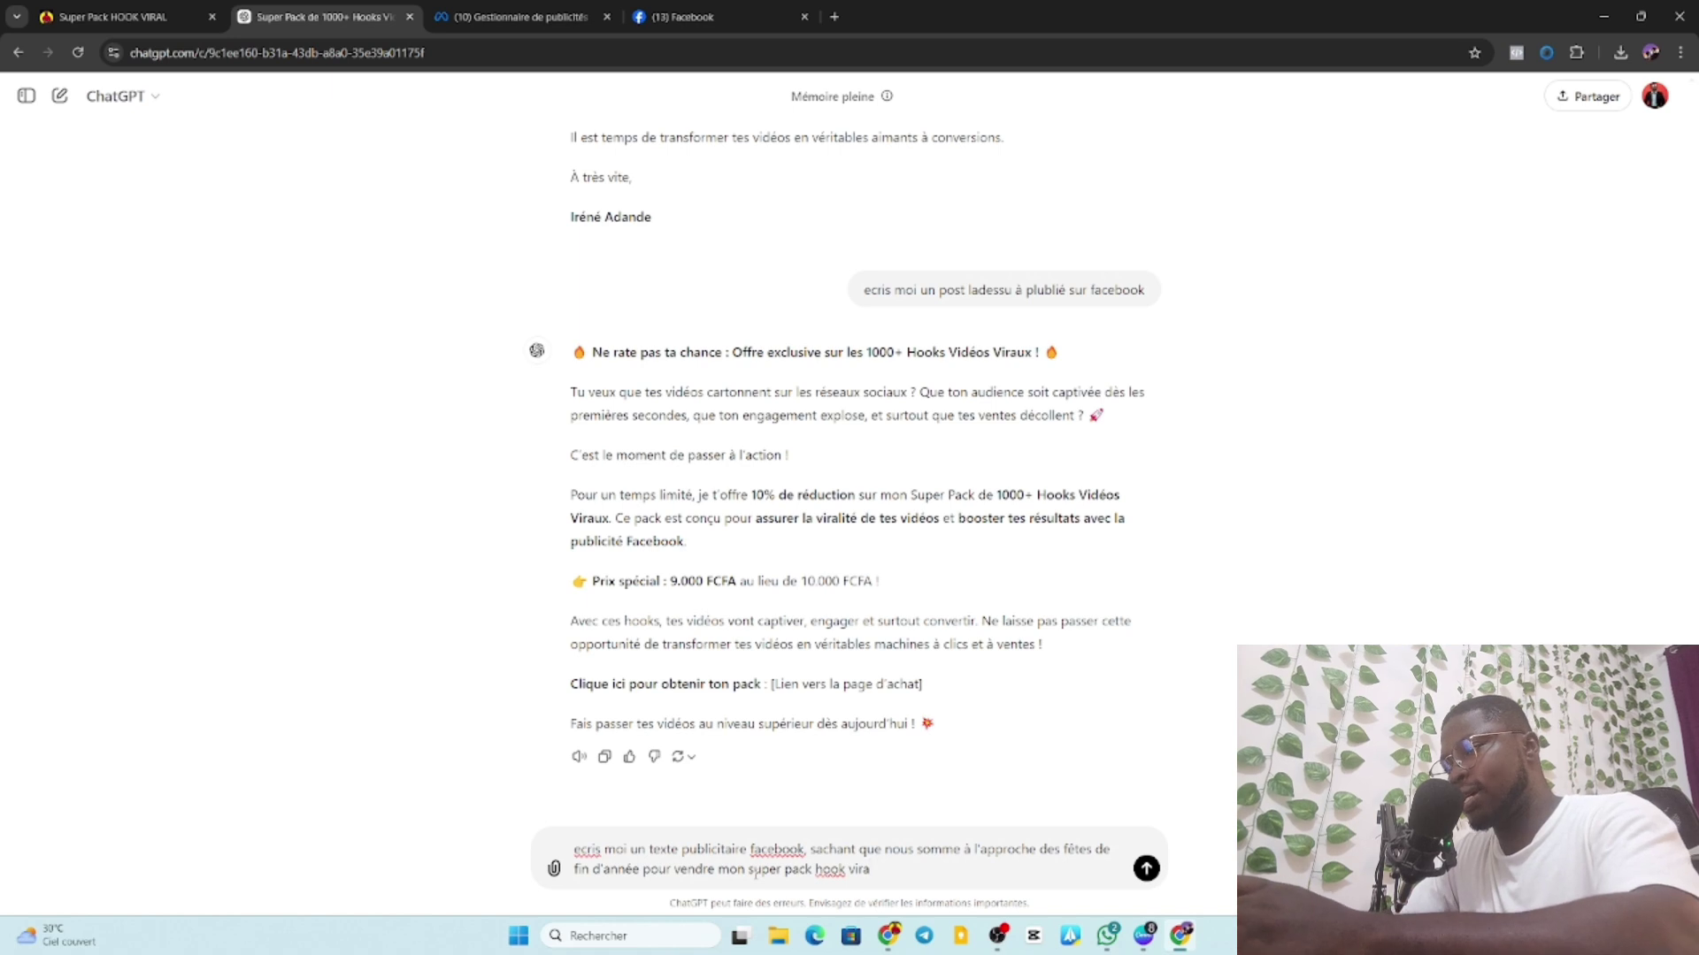
text(l qu)
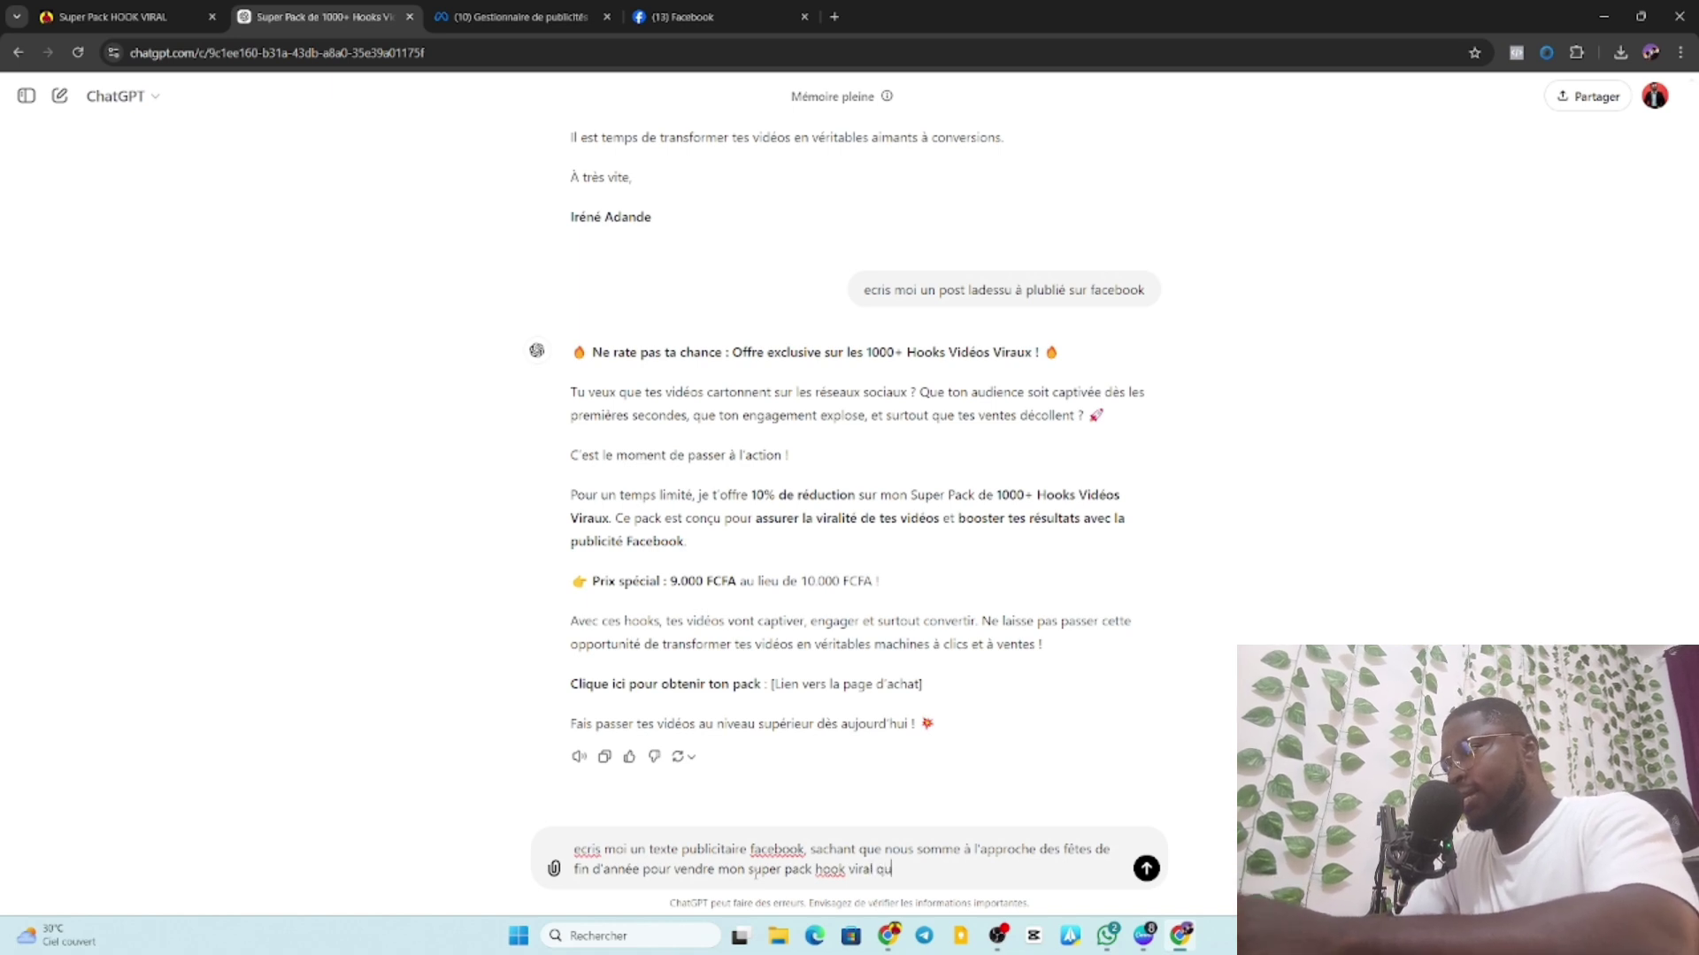
text(i es au )
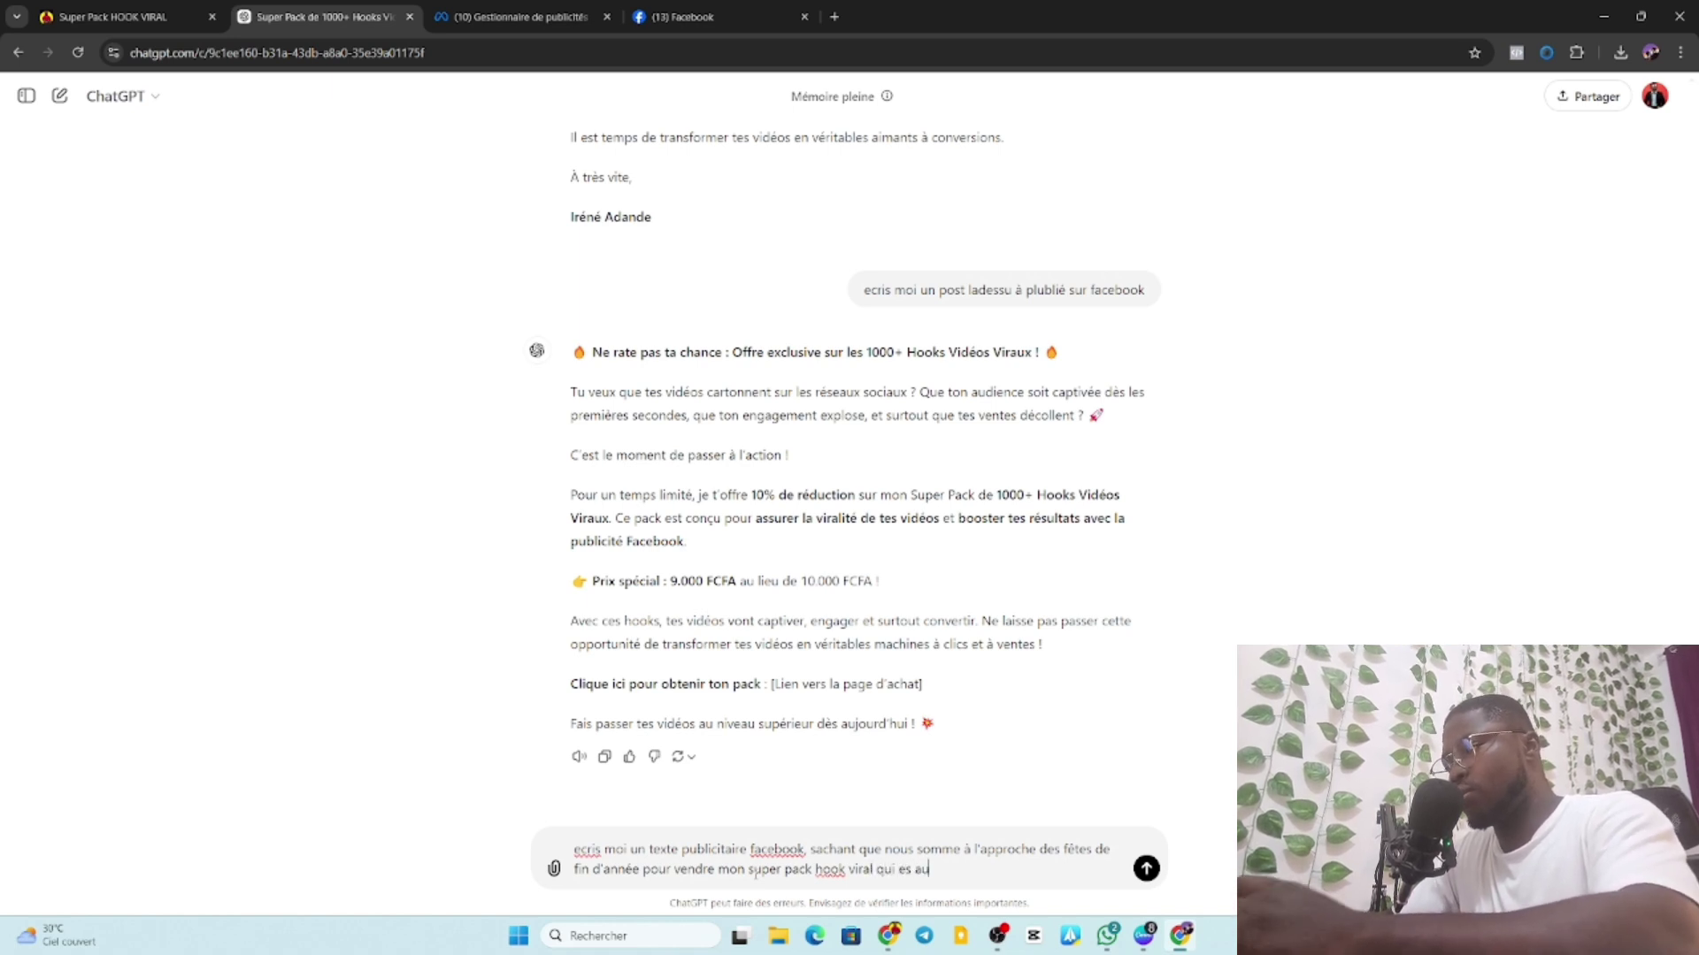
text(prix)
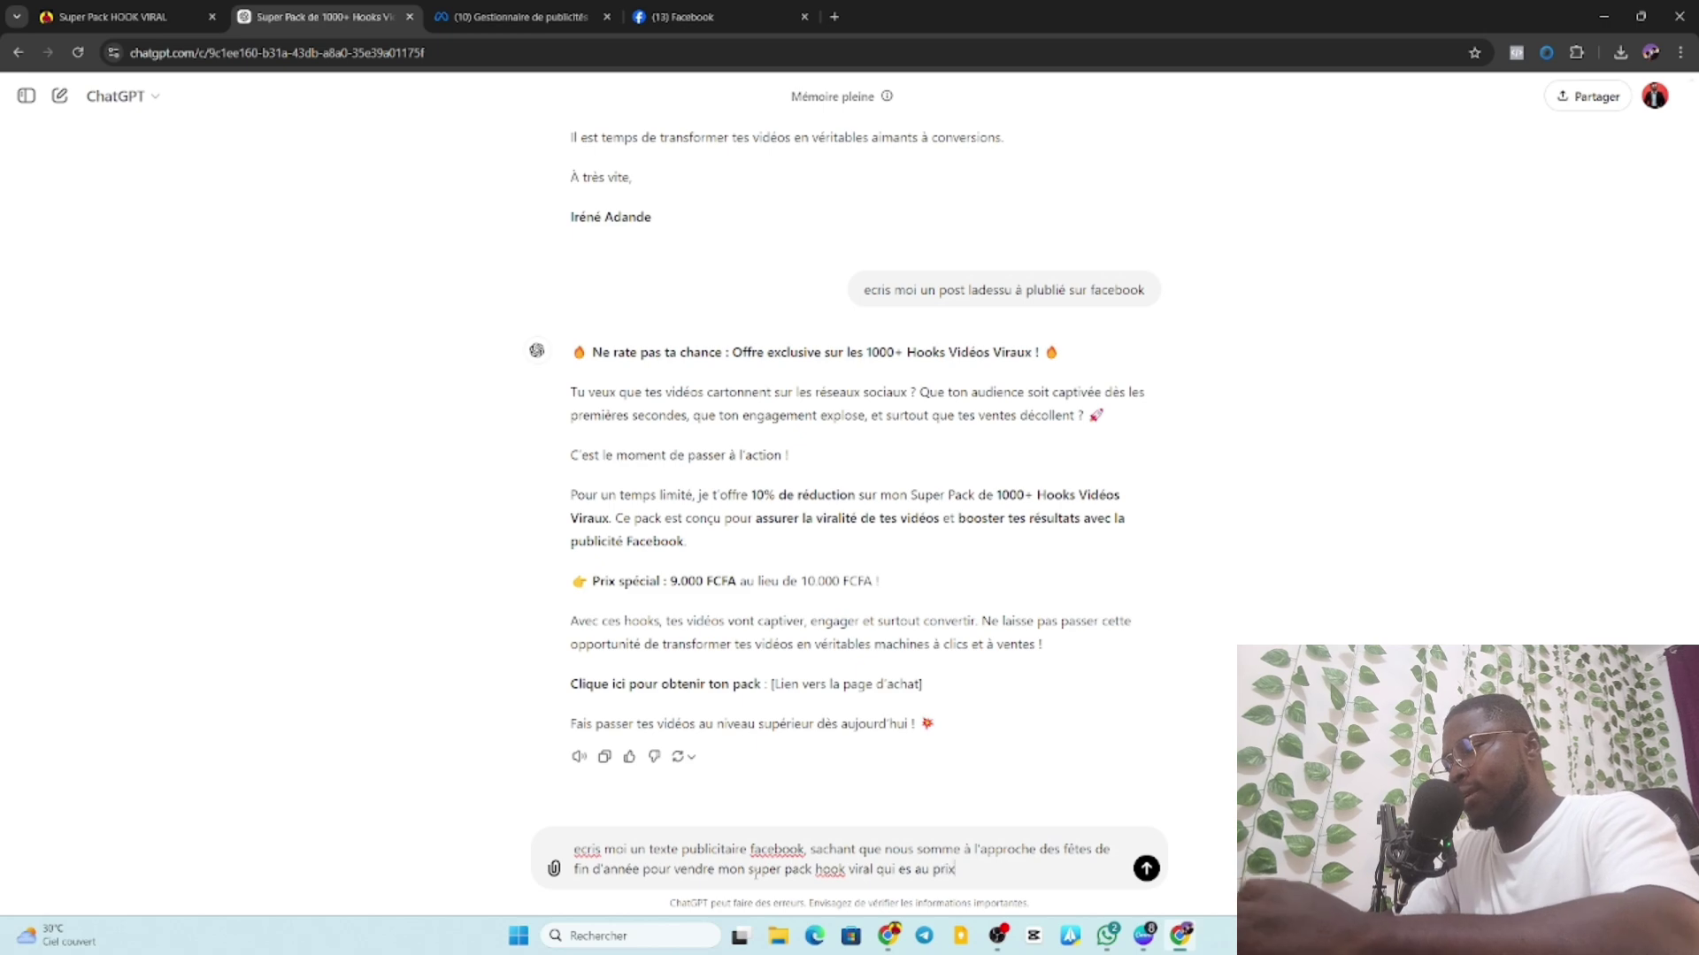
text( de 1)
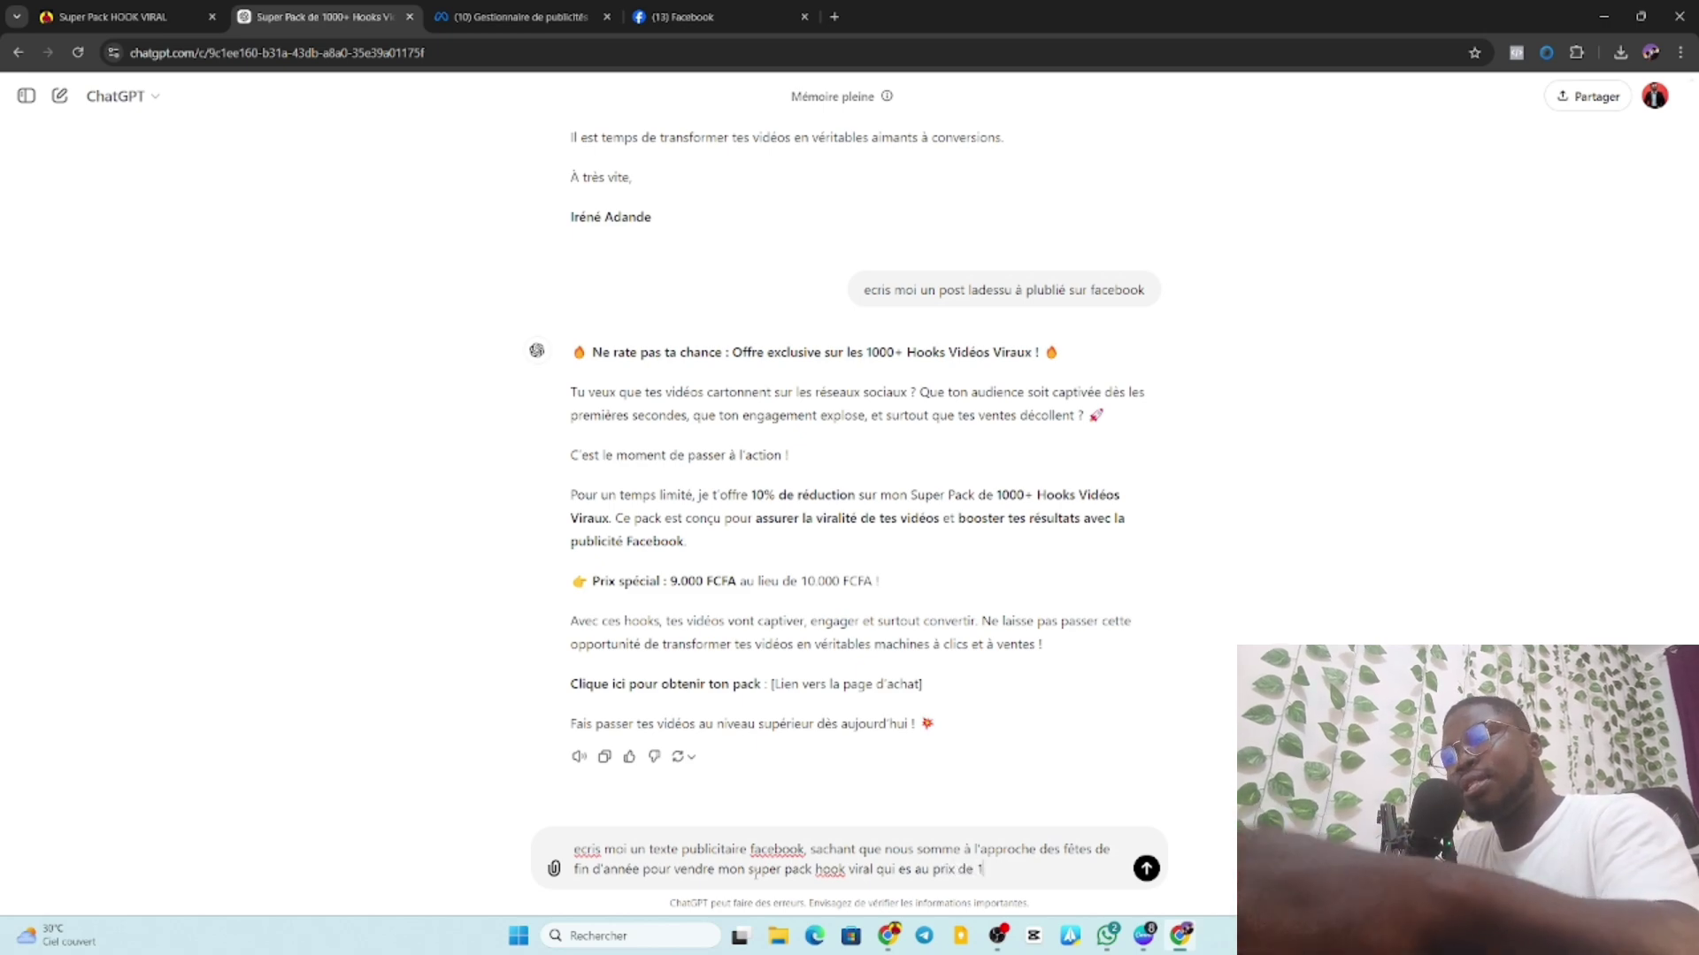
text(7 euro)
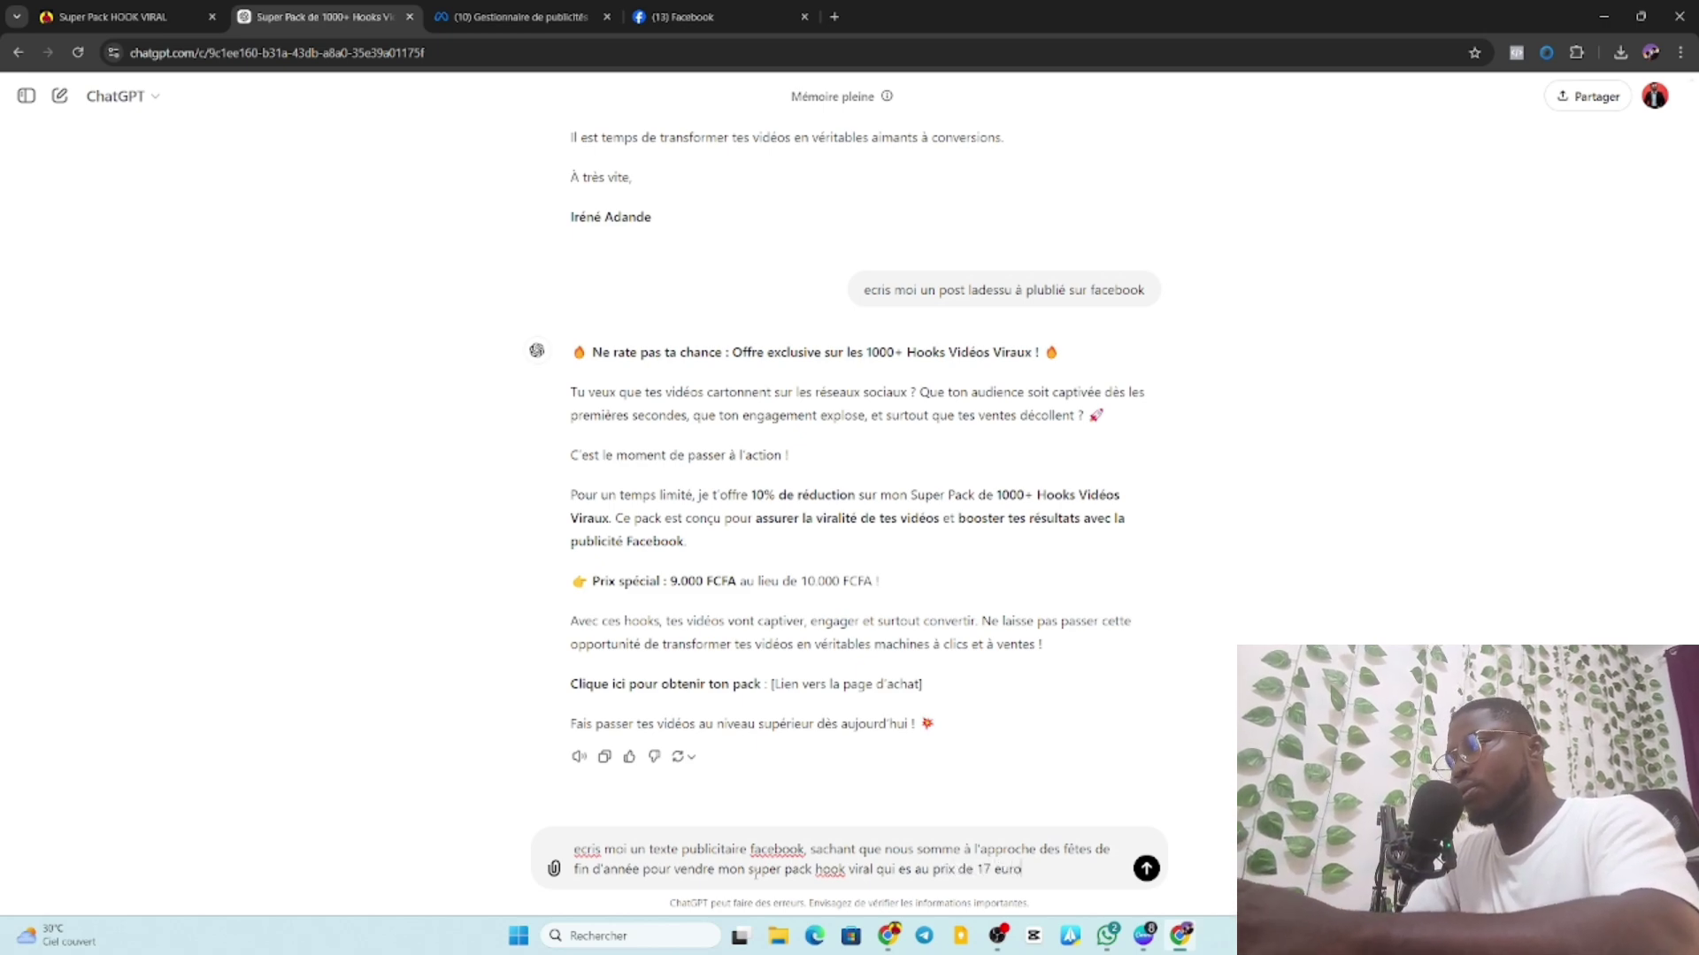
text(s)
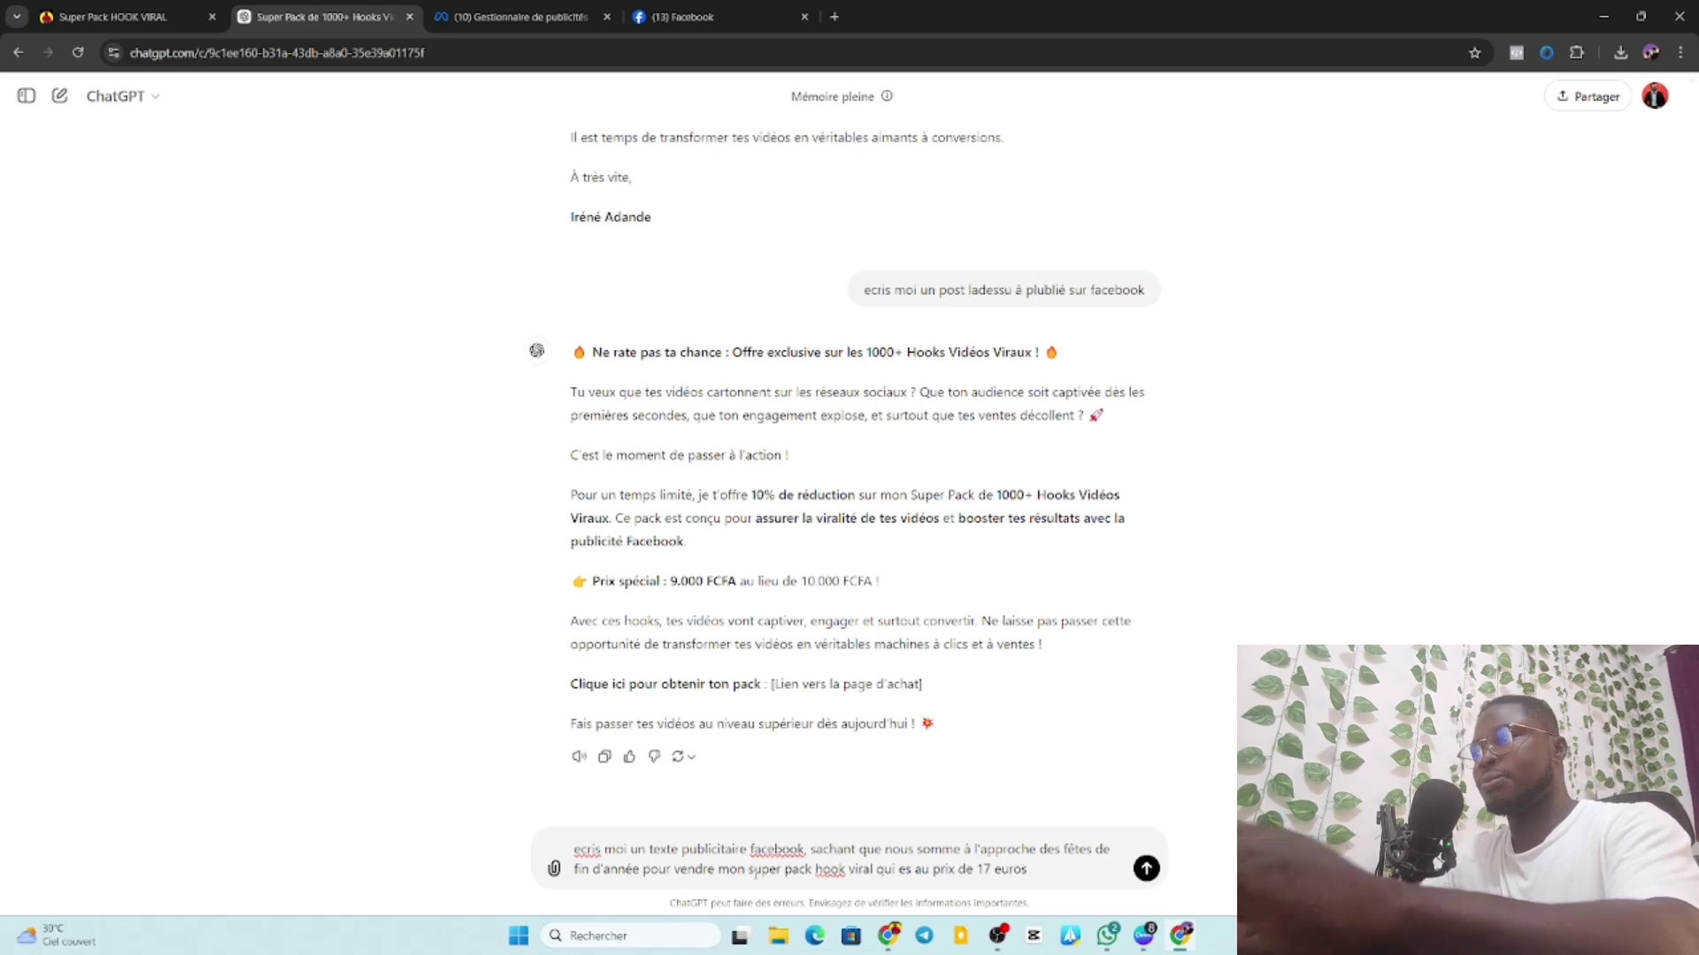
key(Return)
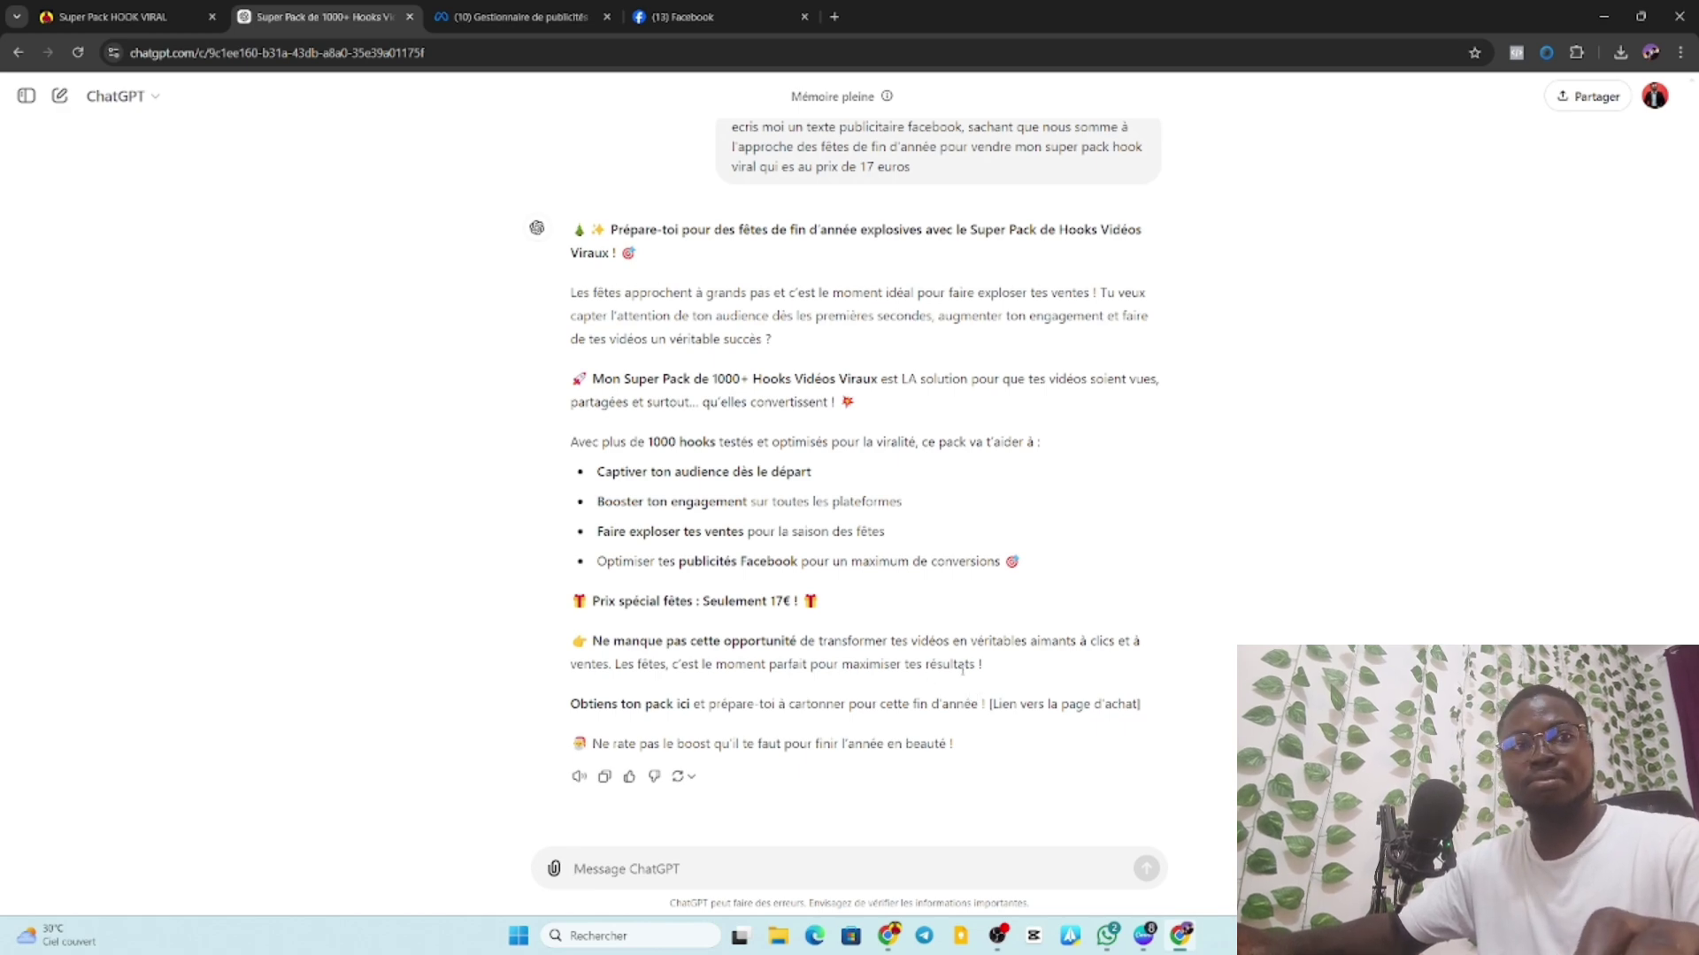
Read ChatGPT's festive 17€ ad text for the Super Pack de Hooks Vidéos Viraux.
scroll(963, 670, up, 2)
scroll(963, 670, down, 2)
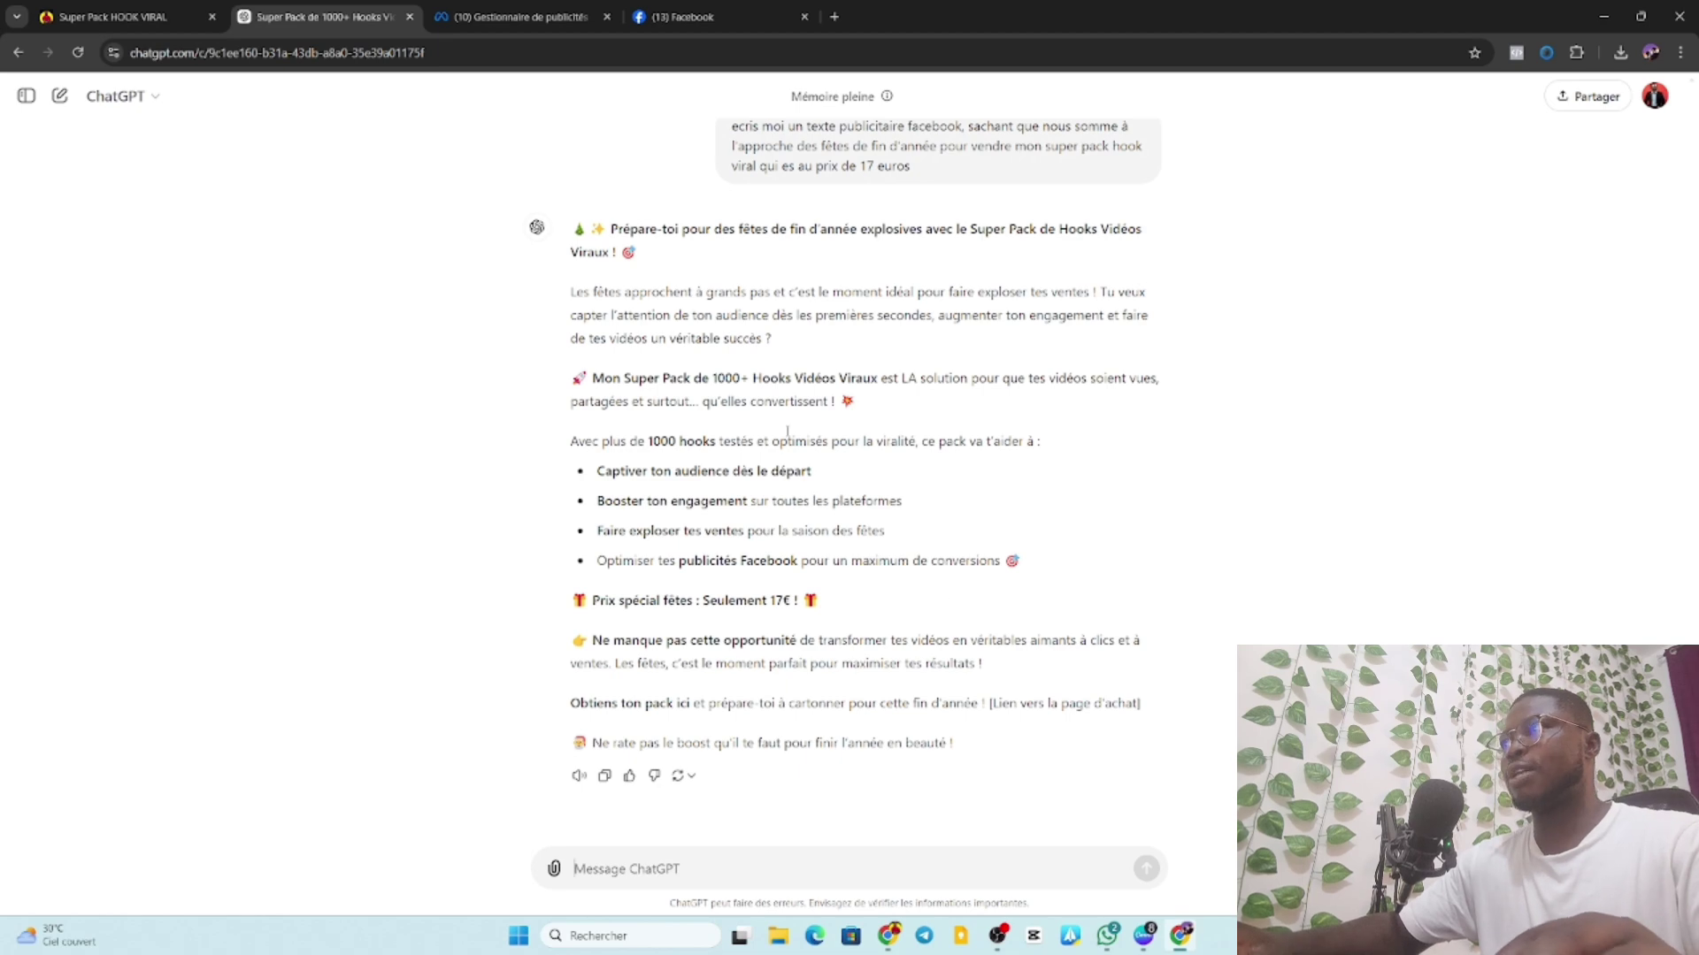
Replace the popup's RYZE product photo with the woman-with-hearts Viral Hooks image from uploads.
click(1144, 935)
click(767, 340)
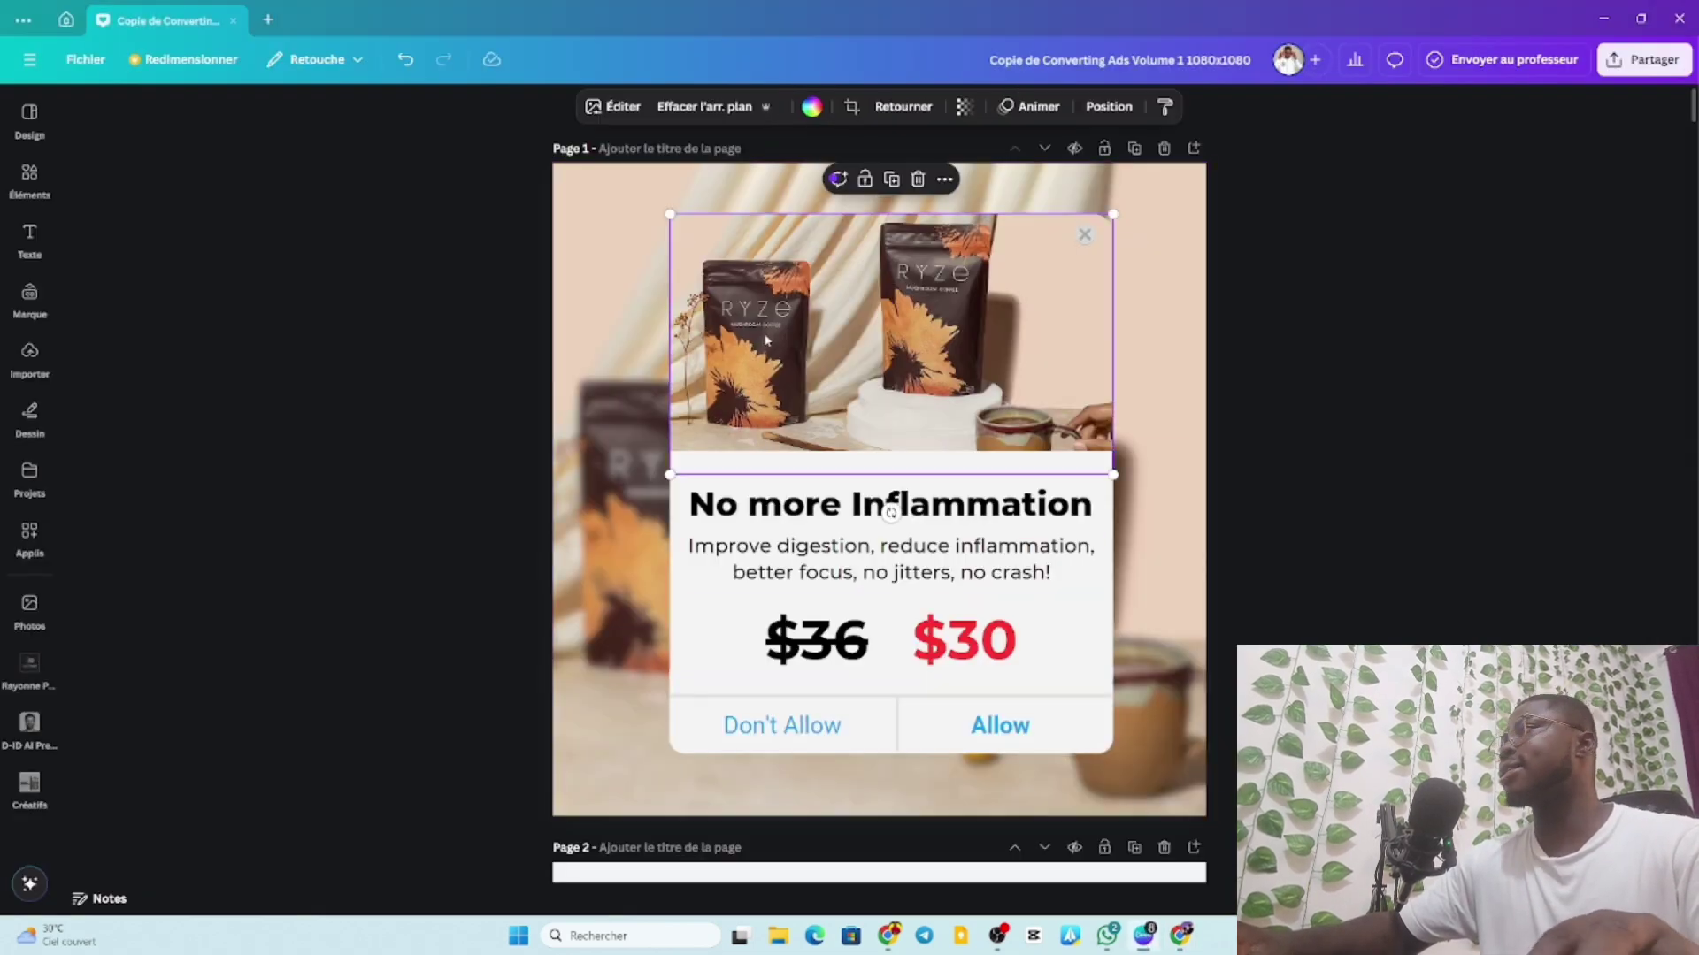
click(27, 356)
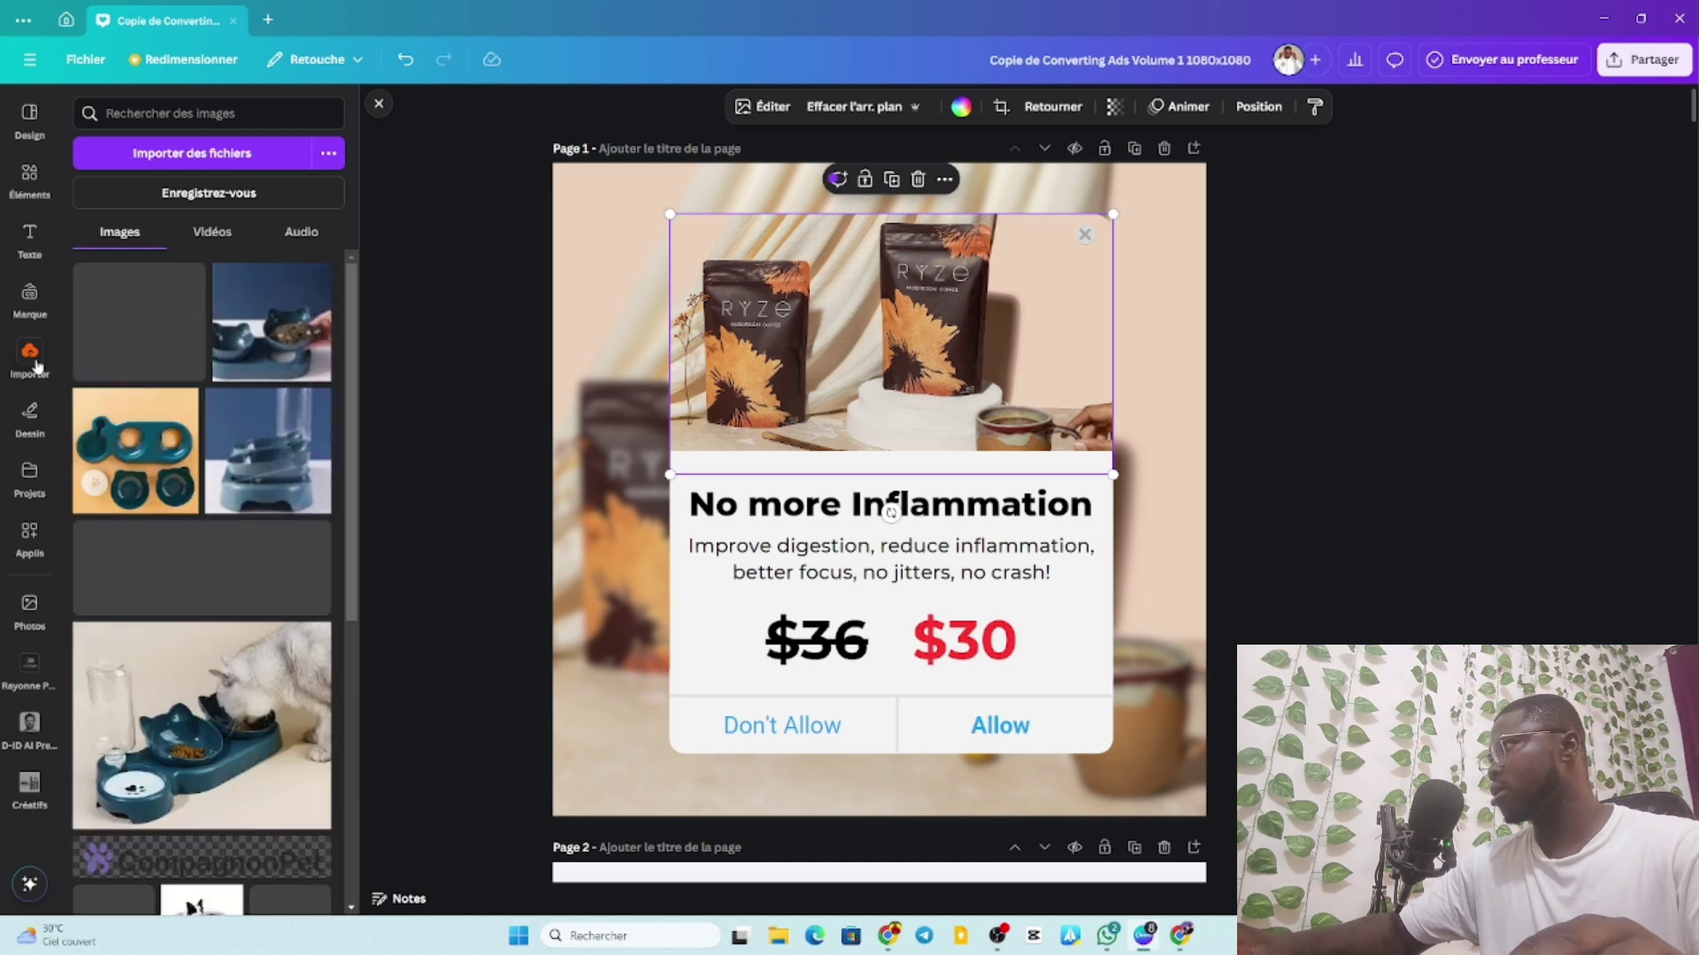
scroll(202, 427, down, 10)
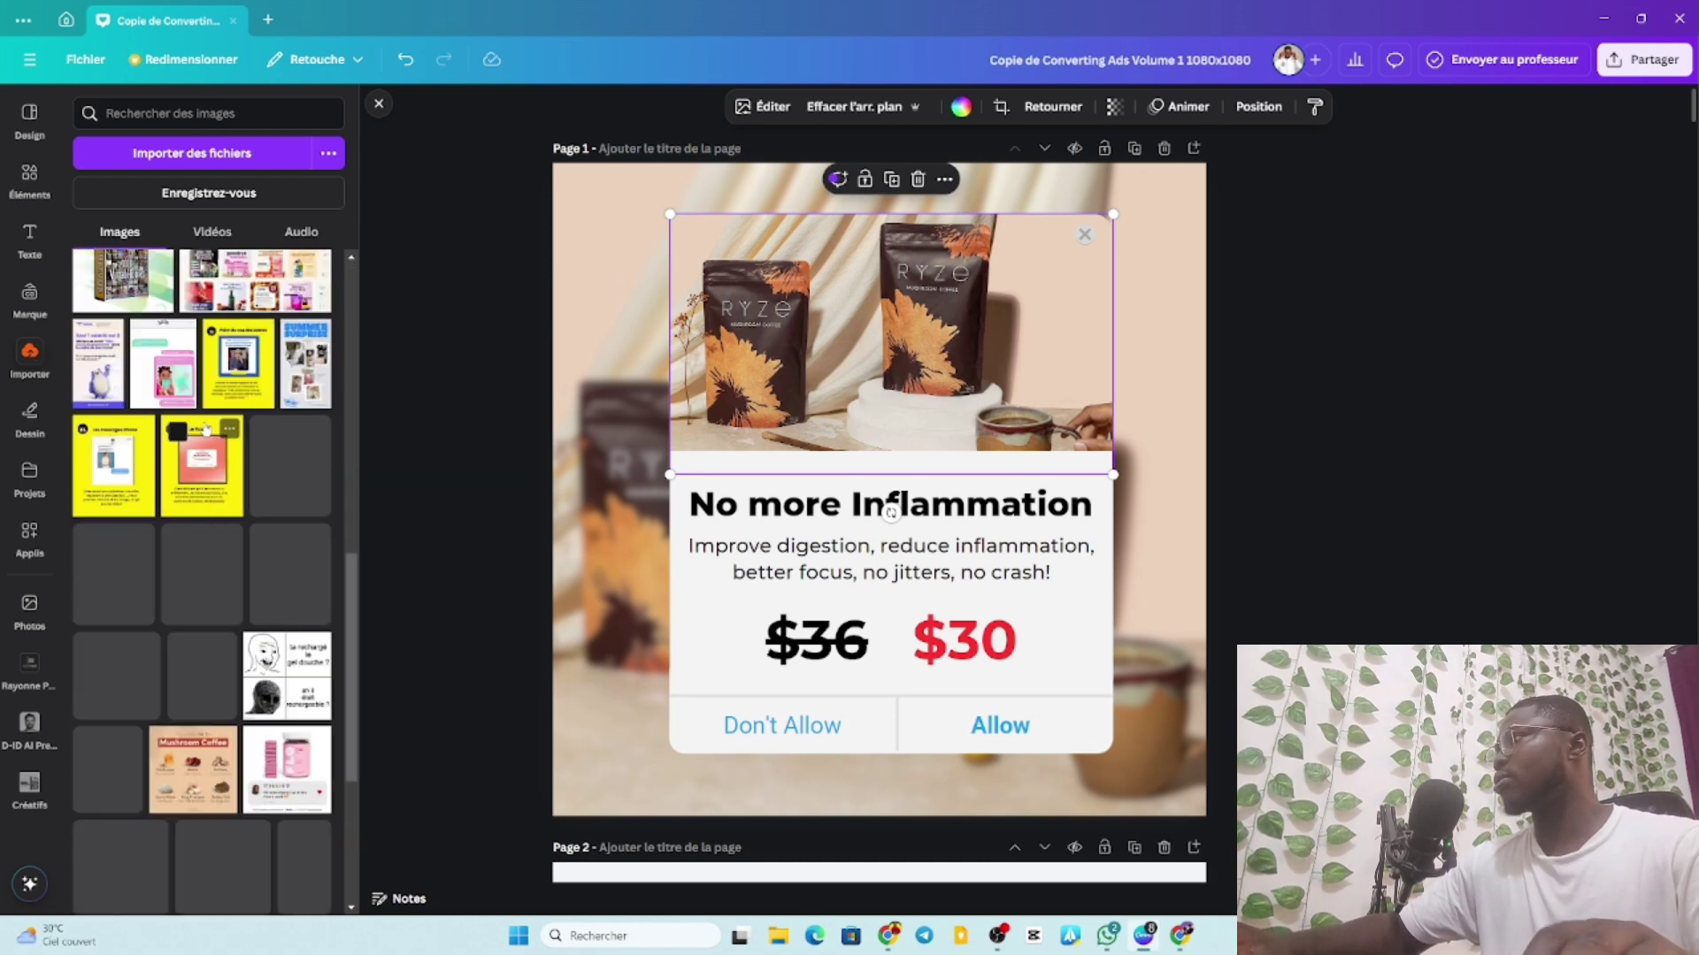
scroll(205, 428, up, 3)
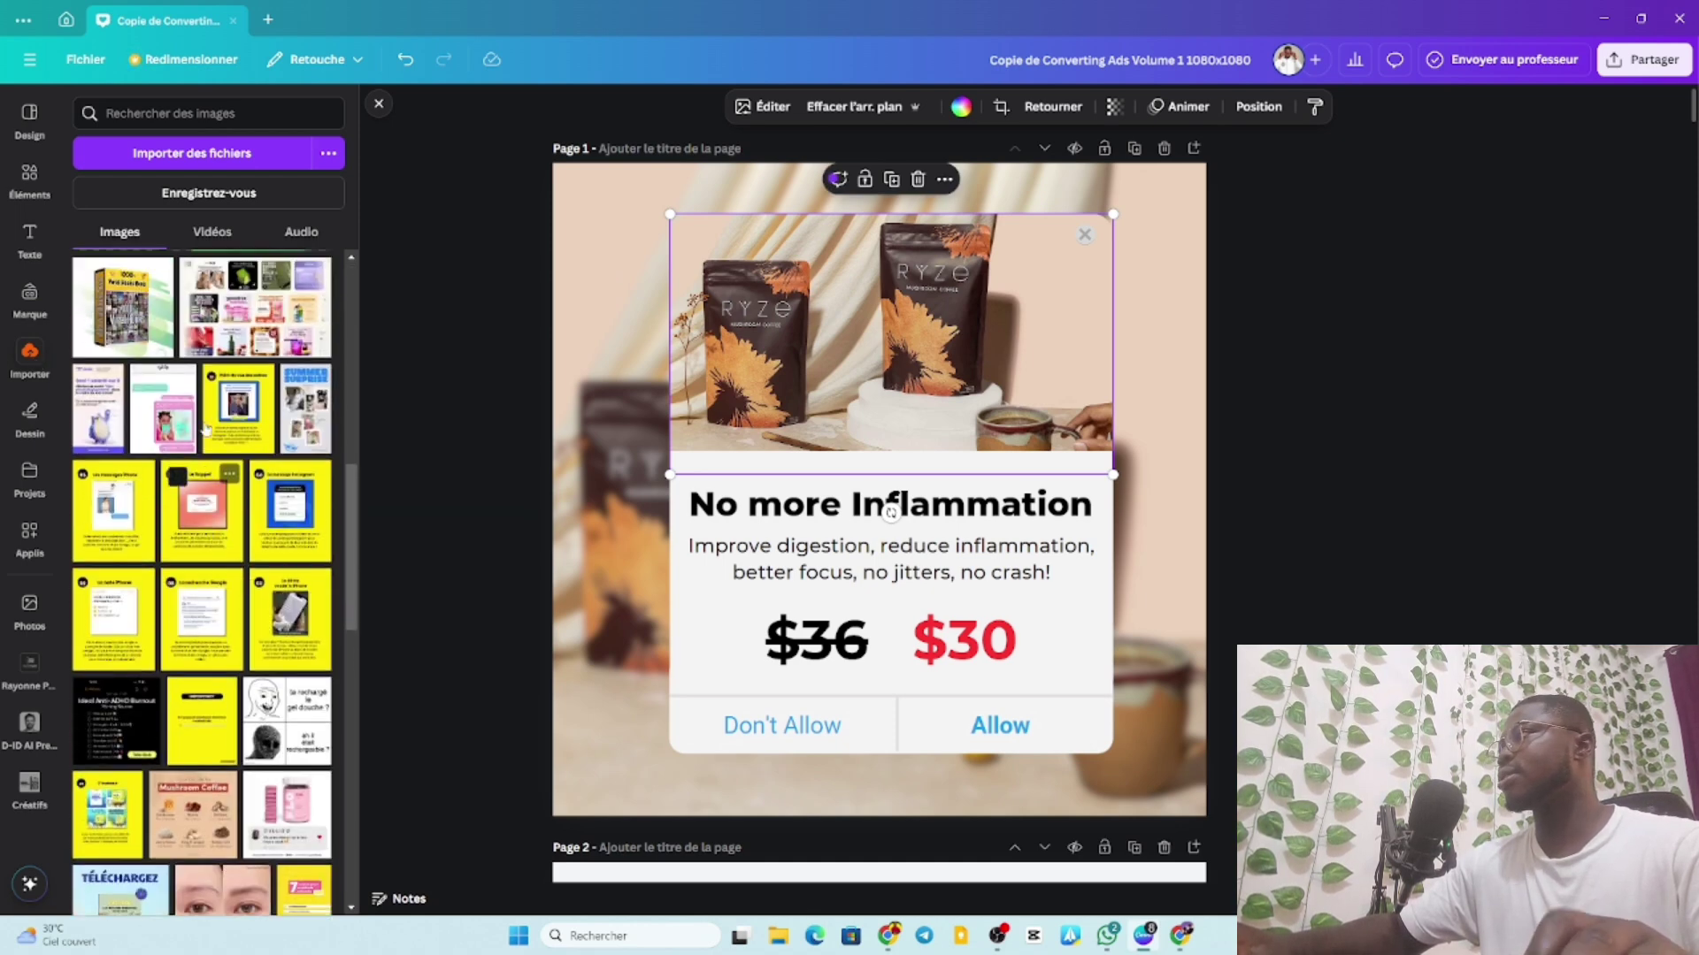
scroll(205, 430, up, 2)
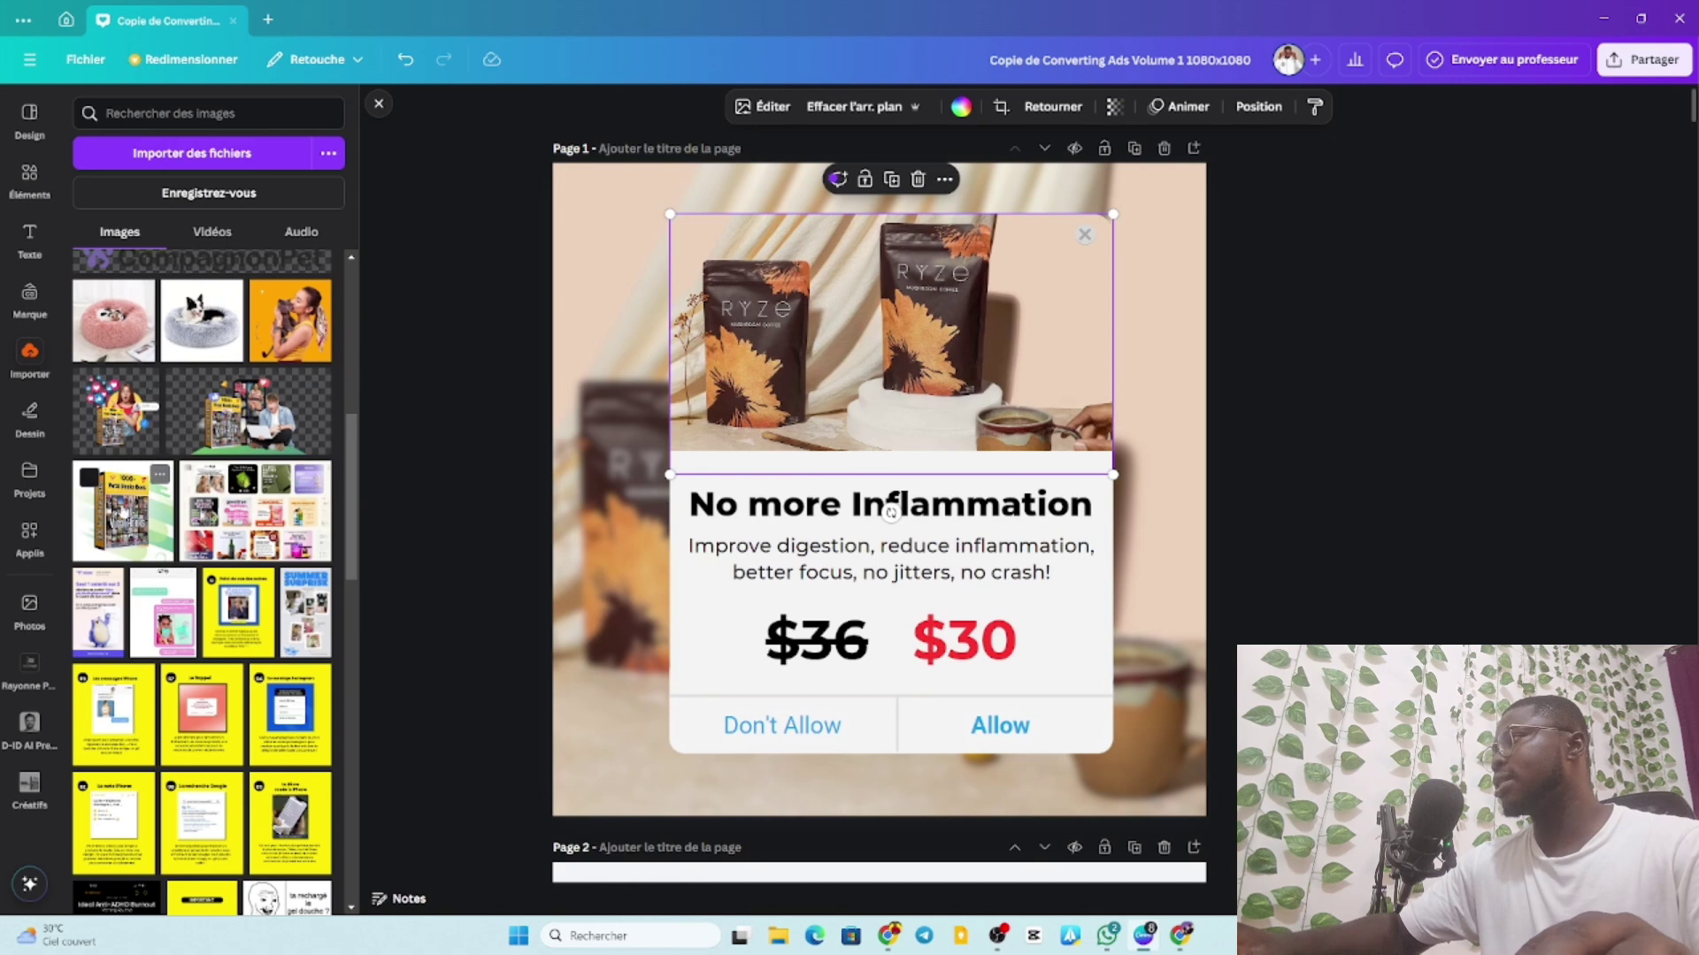
drag(123, 510, 838, 380)
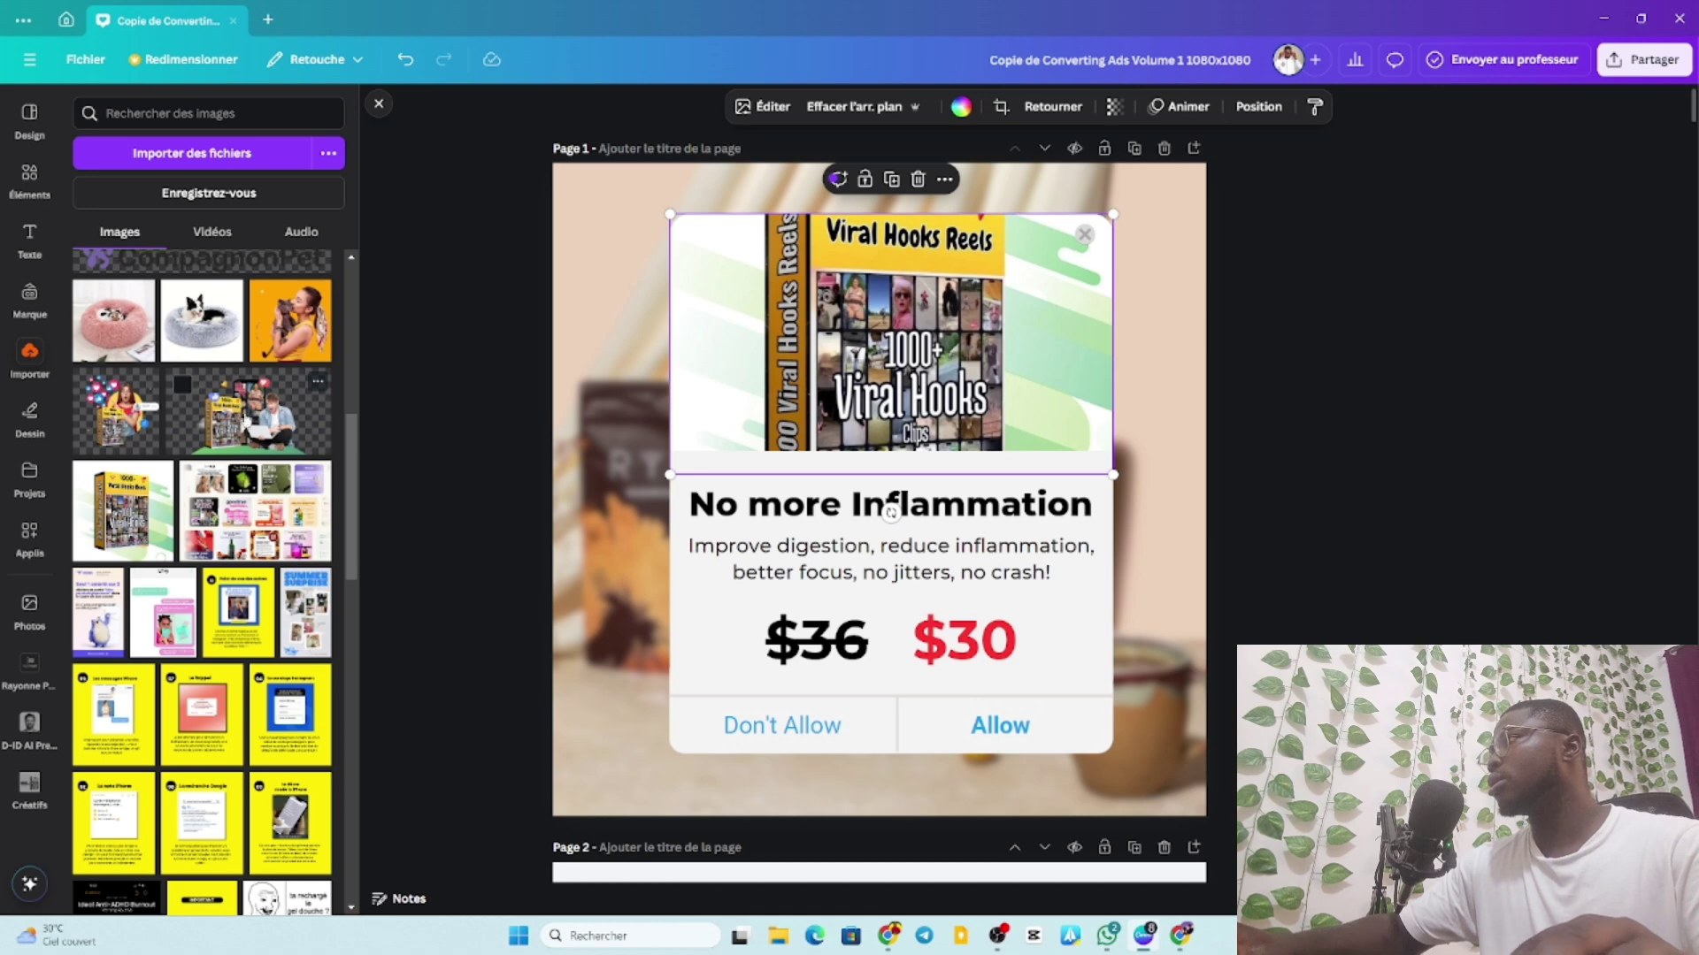
drag(115, 411, 790, 386)
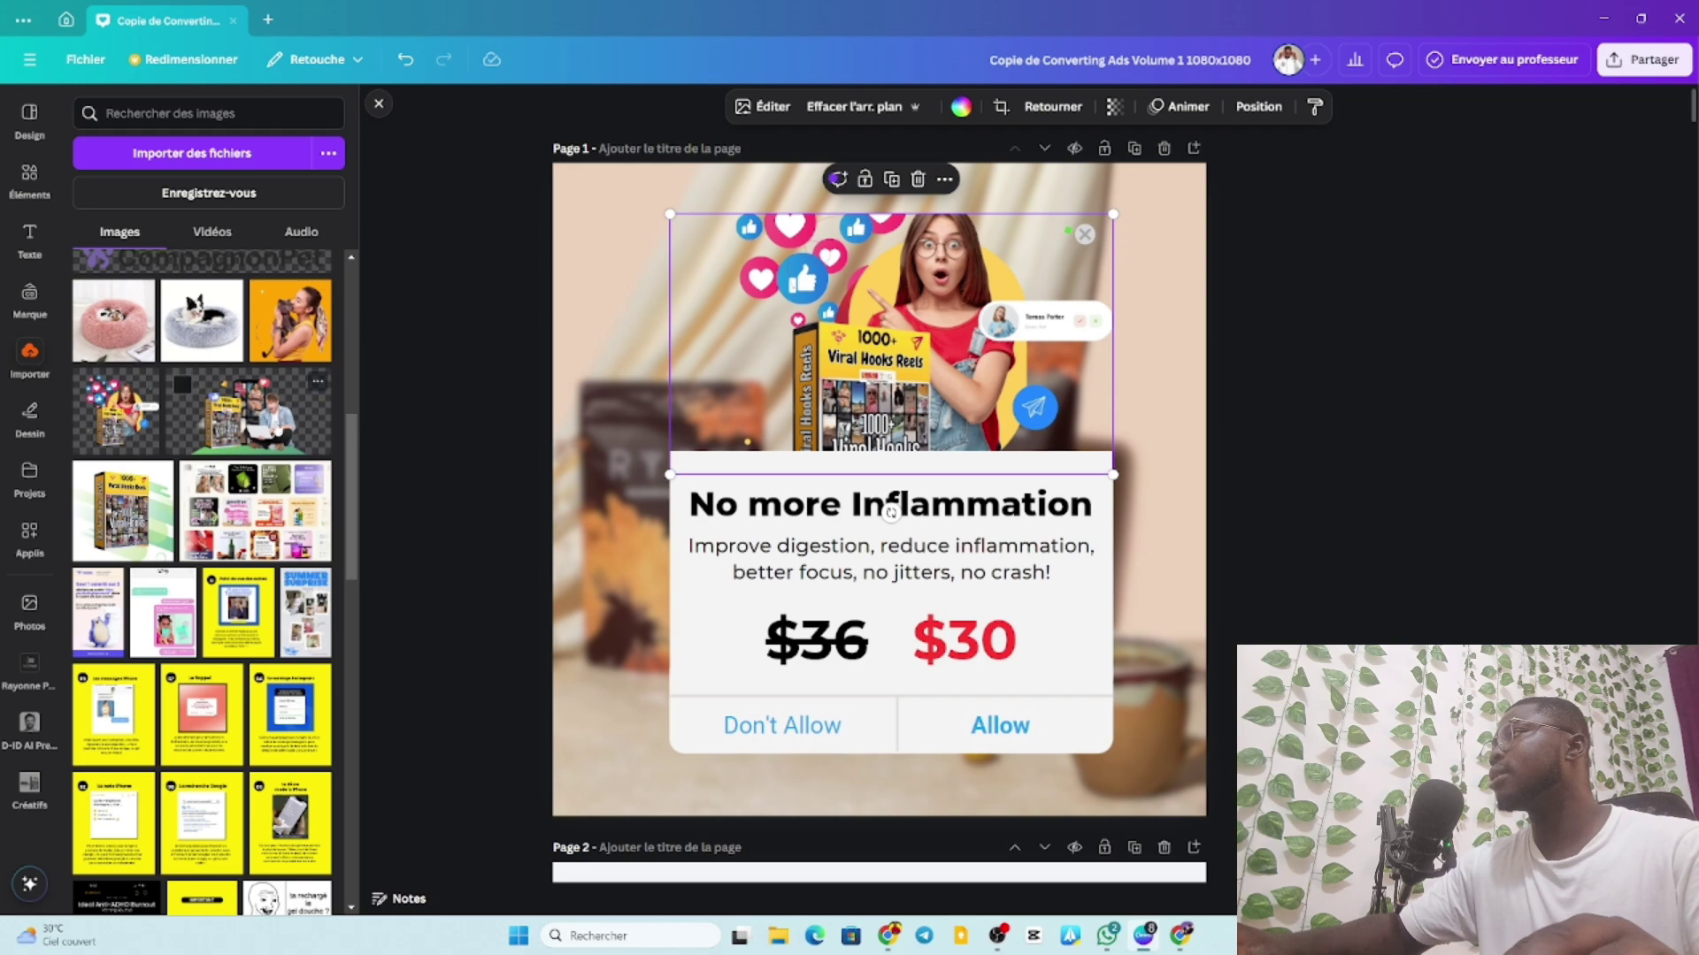
drag(248, 411, 393, 382)
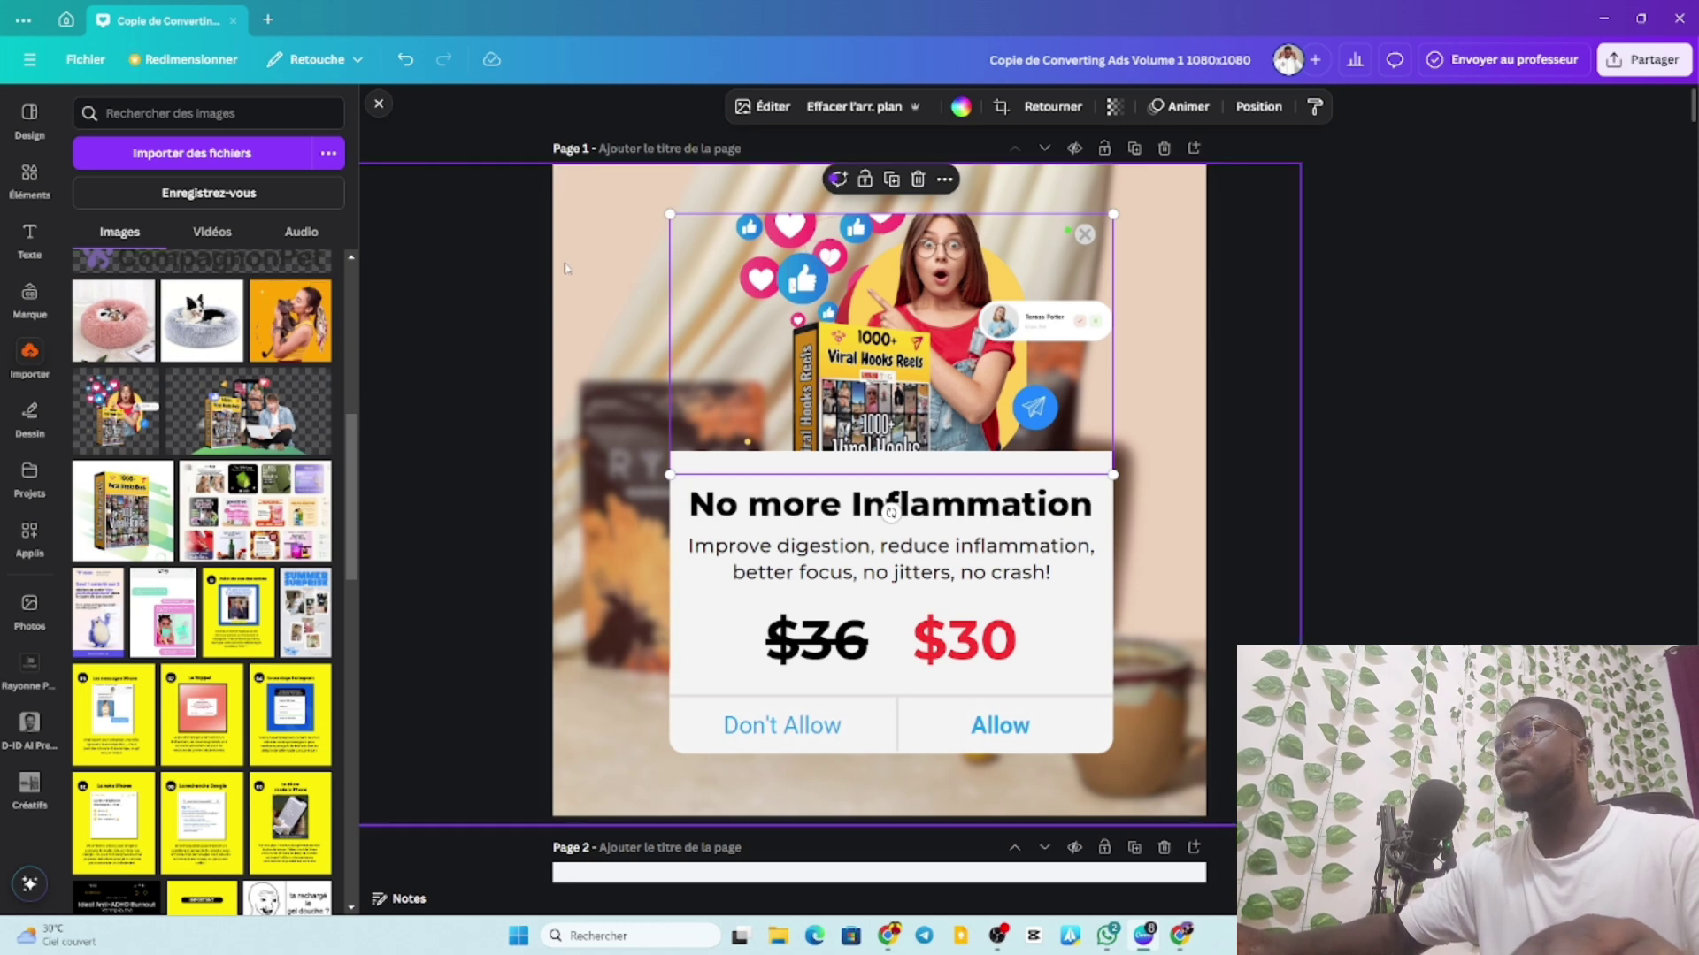
click(1258, 106)
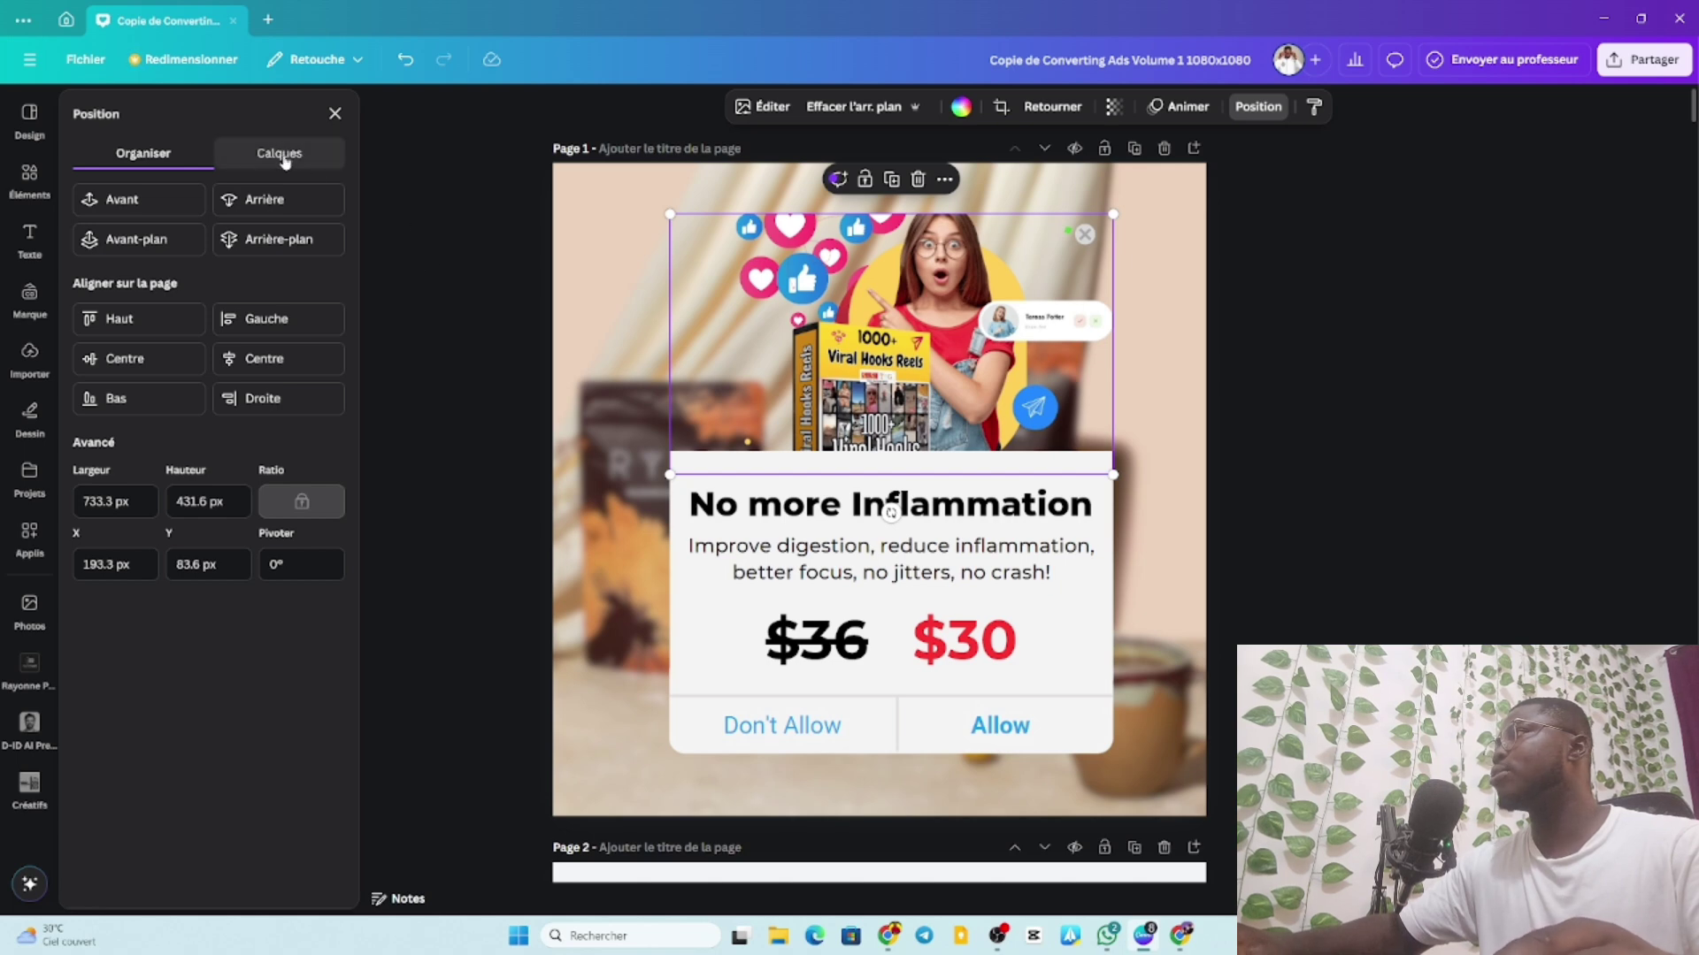
Delete the blurred background photo layer from the Calques list.
click(283, 157)
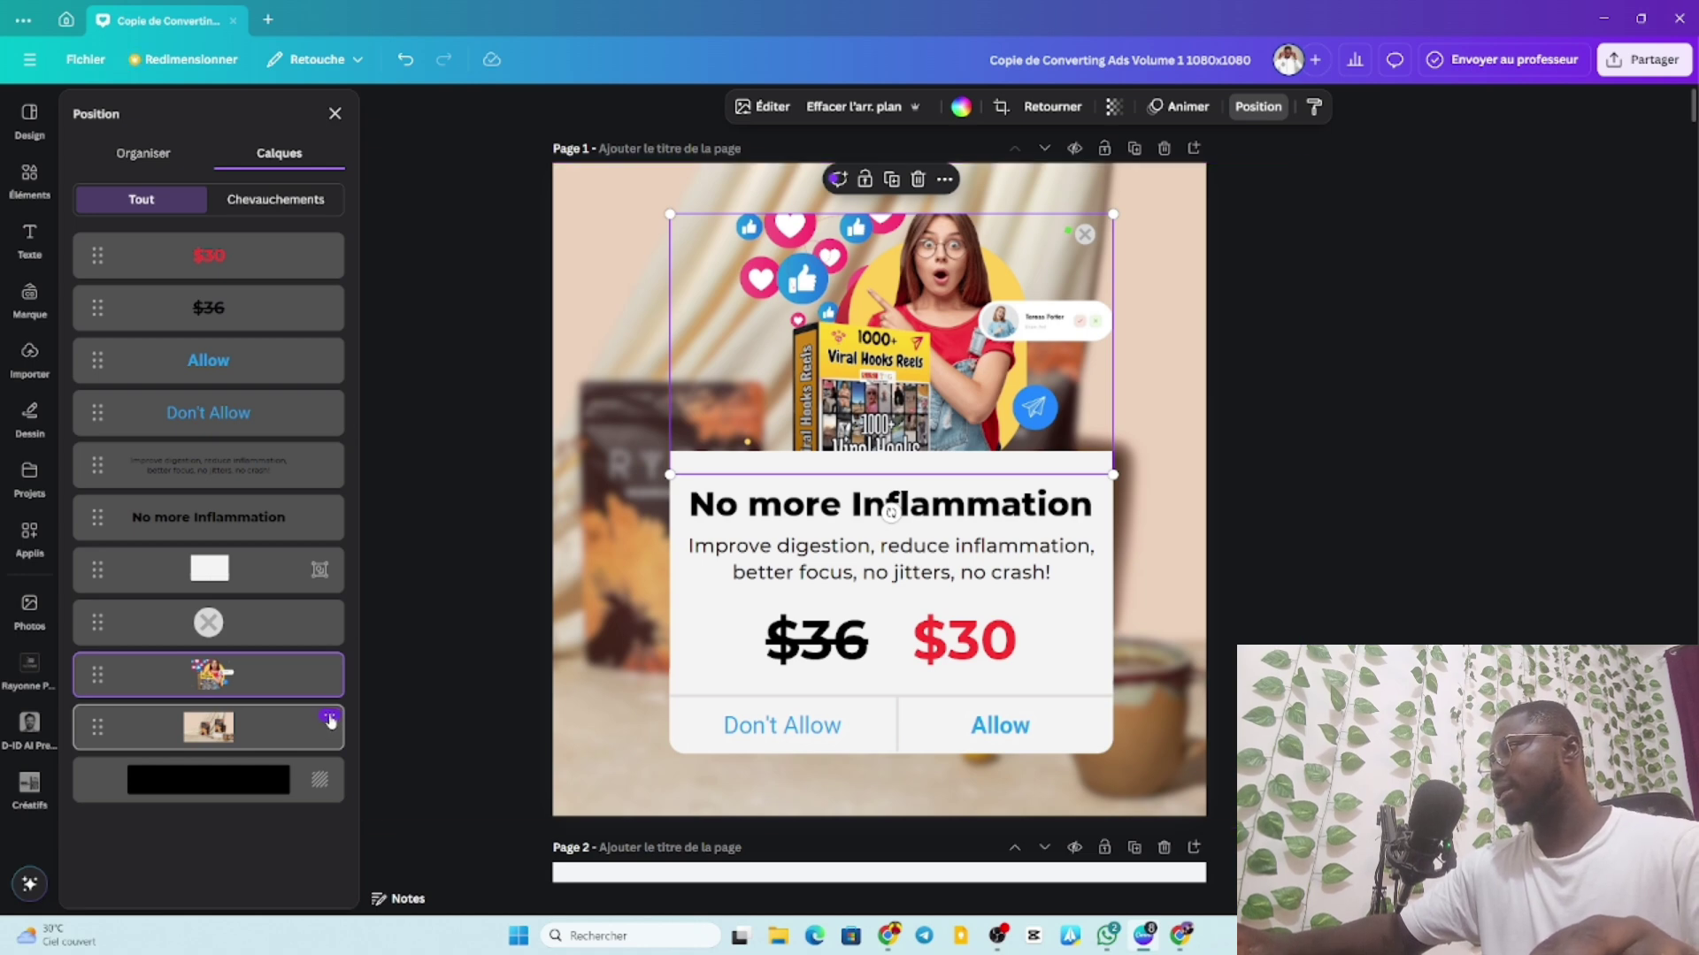
click(329, 717)
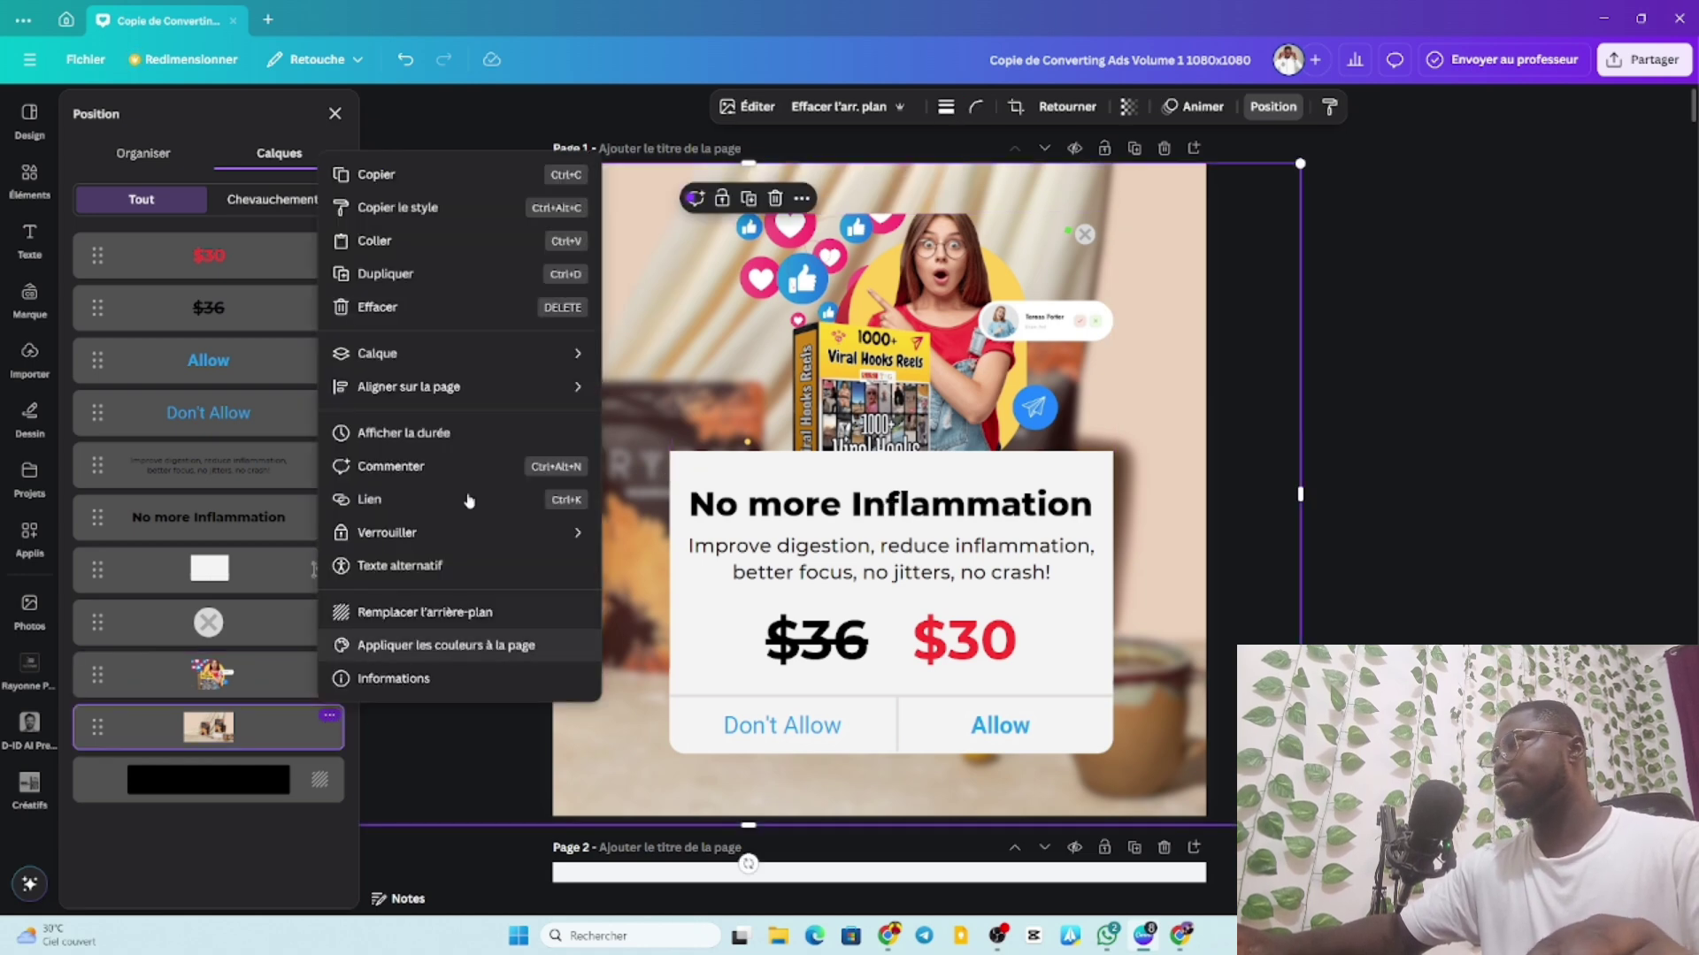
click(414, 307)
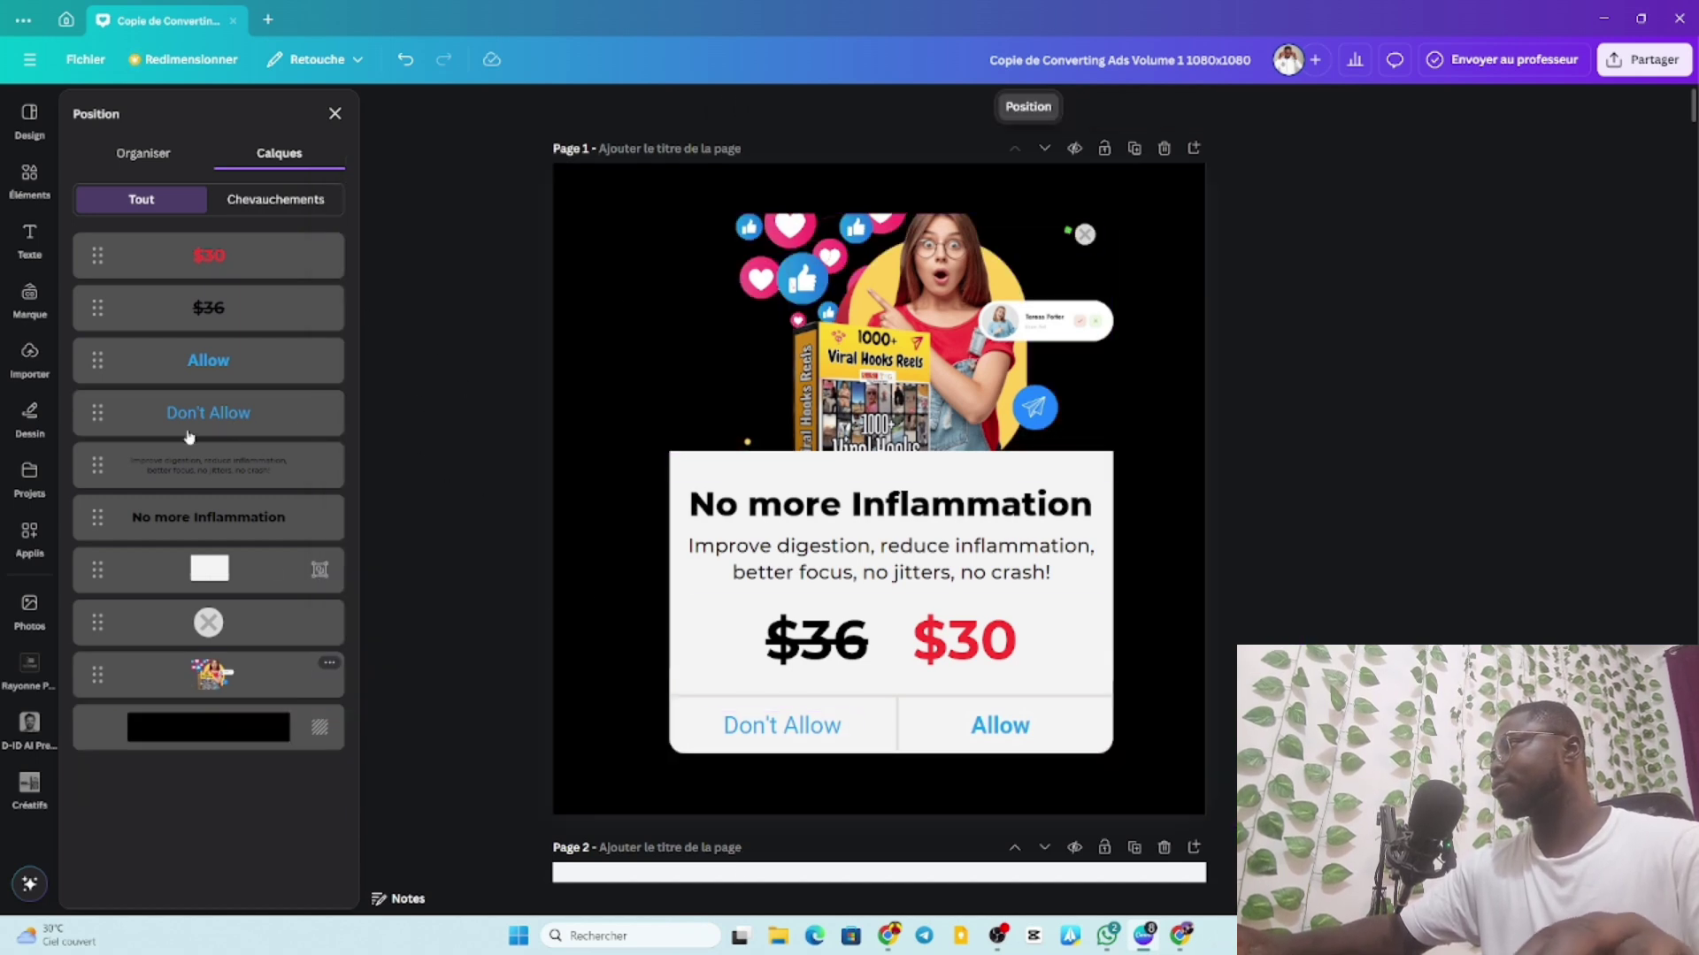
Set the page background colour to the pale cream #fff6e7.
click(282, 727)
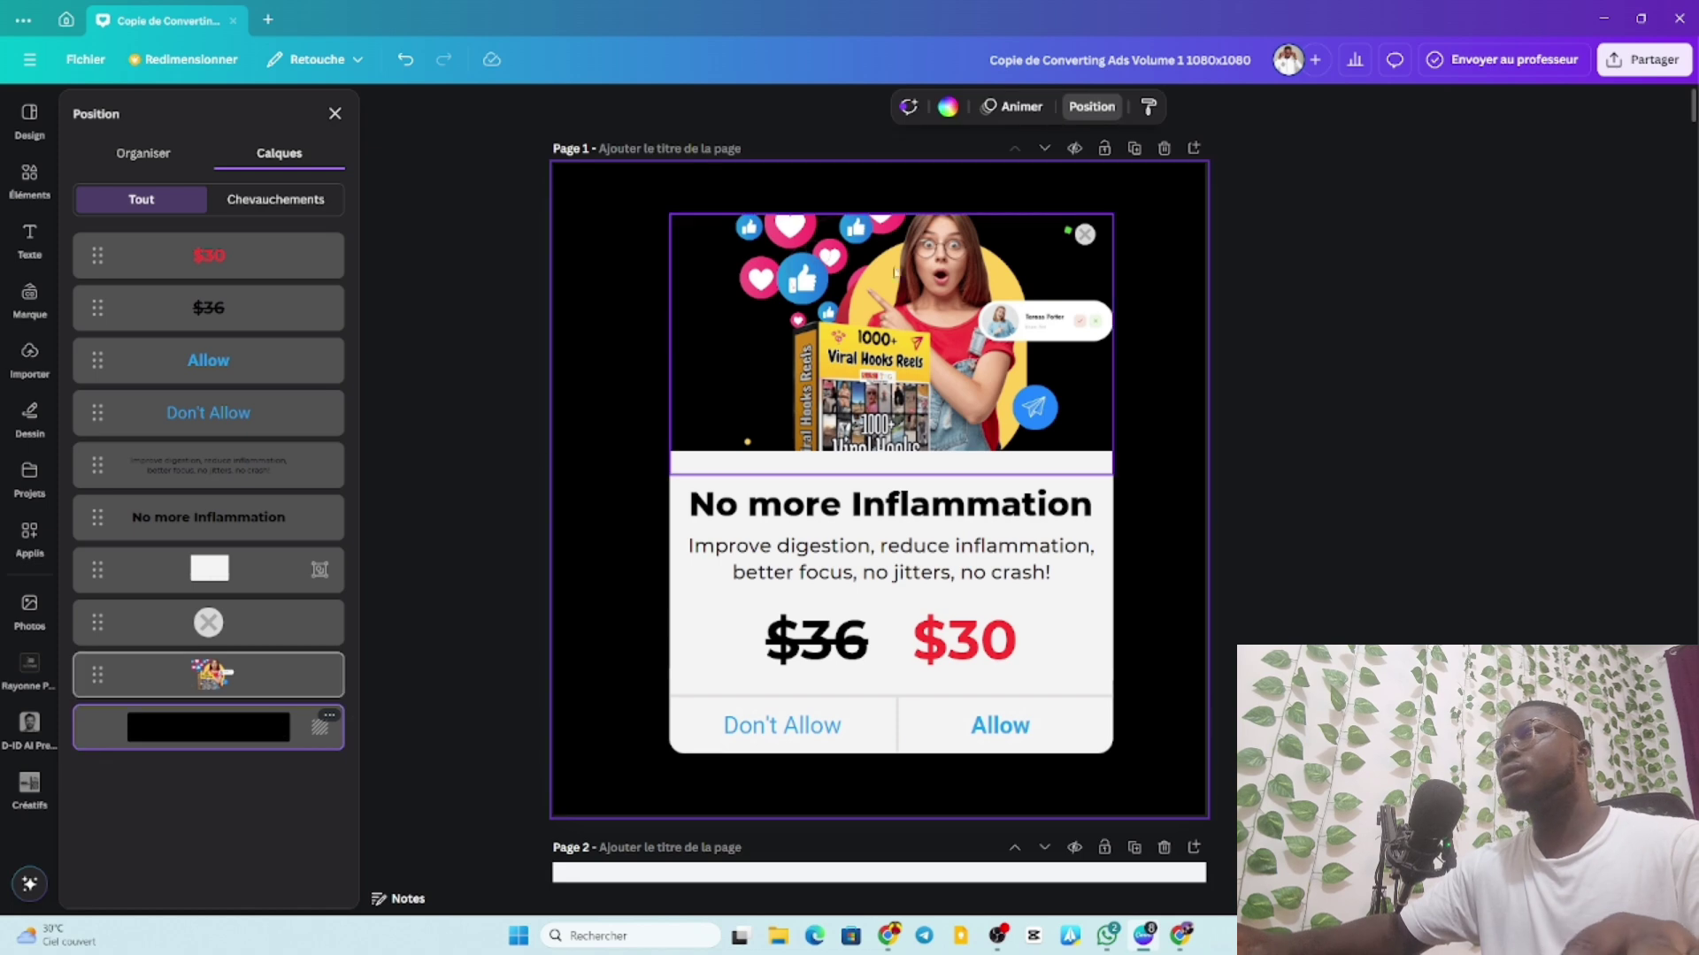
click(950, 106)
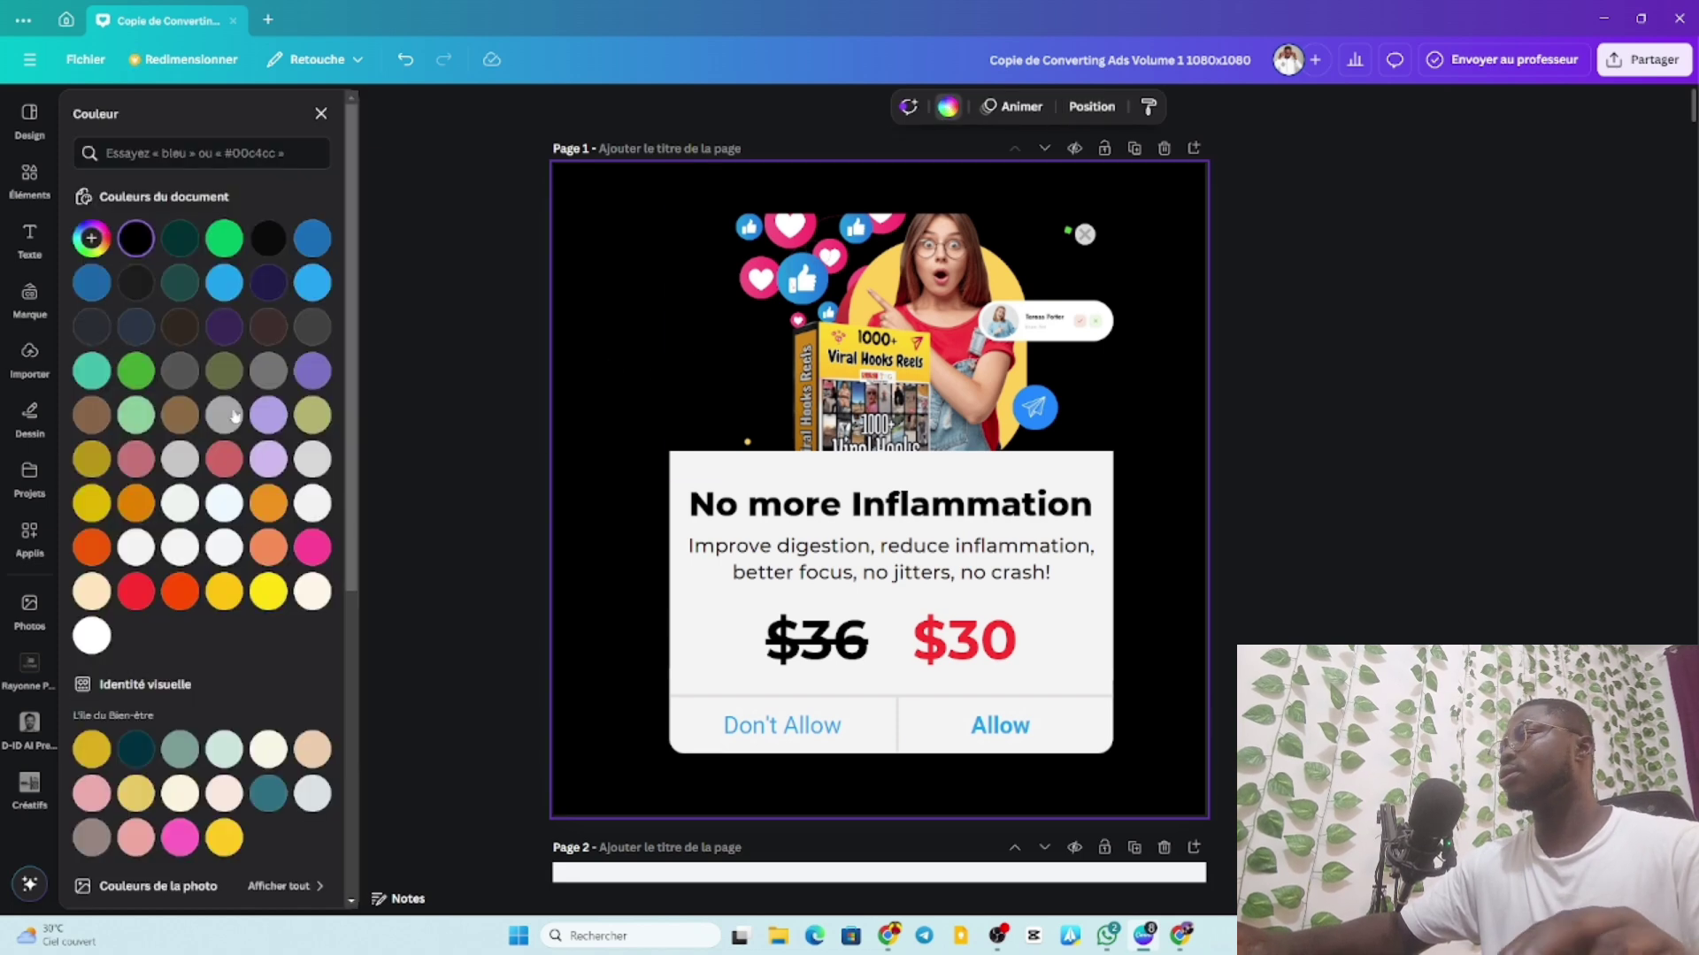
click(269, 593)
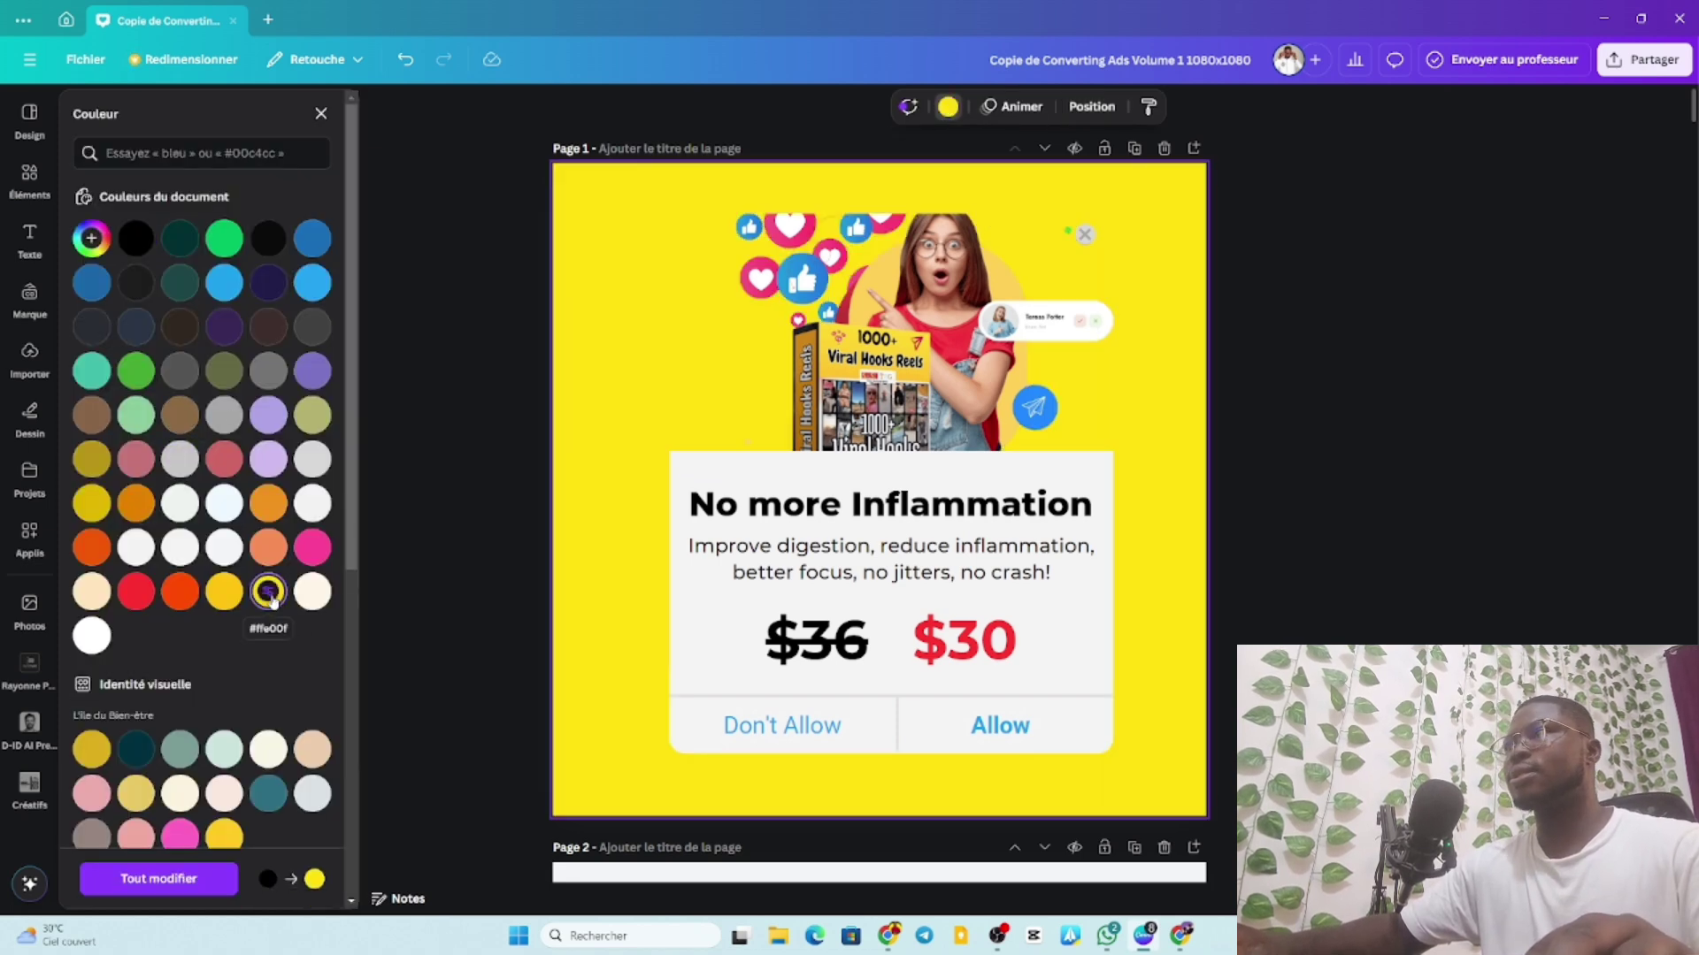
click(312, 591)
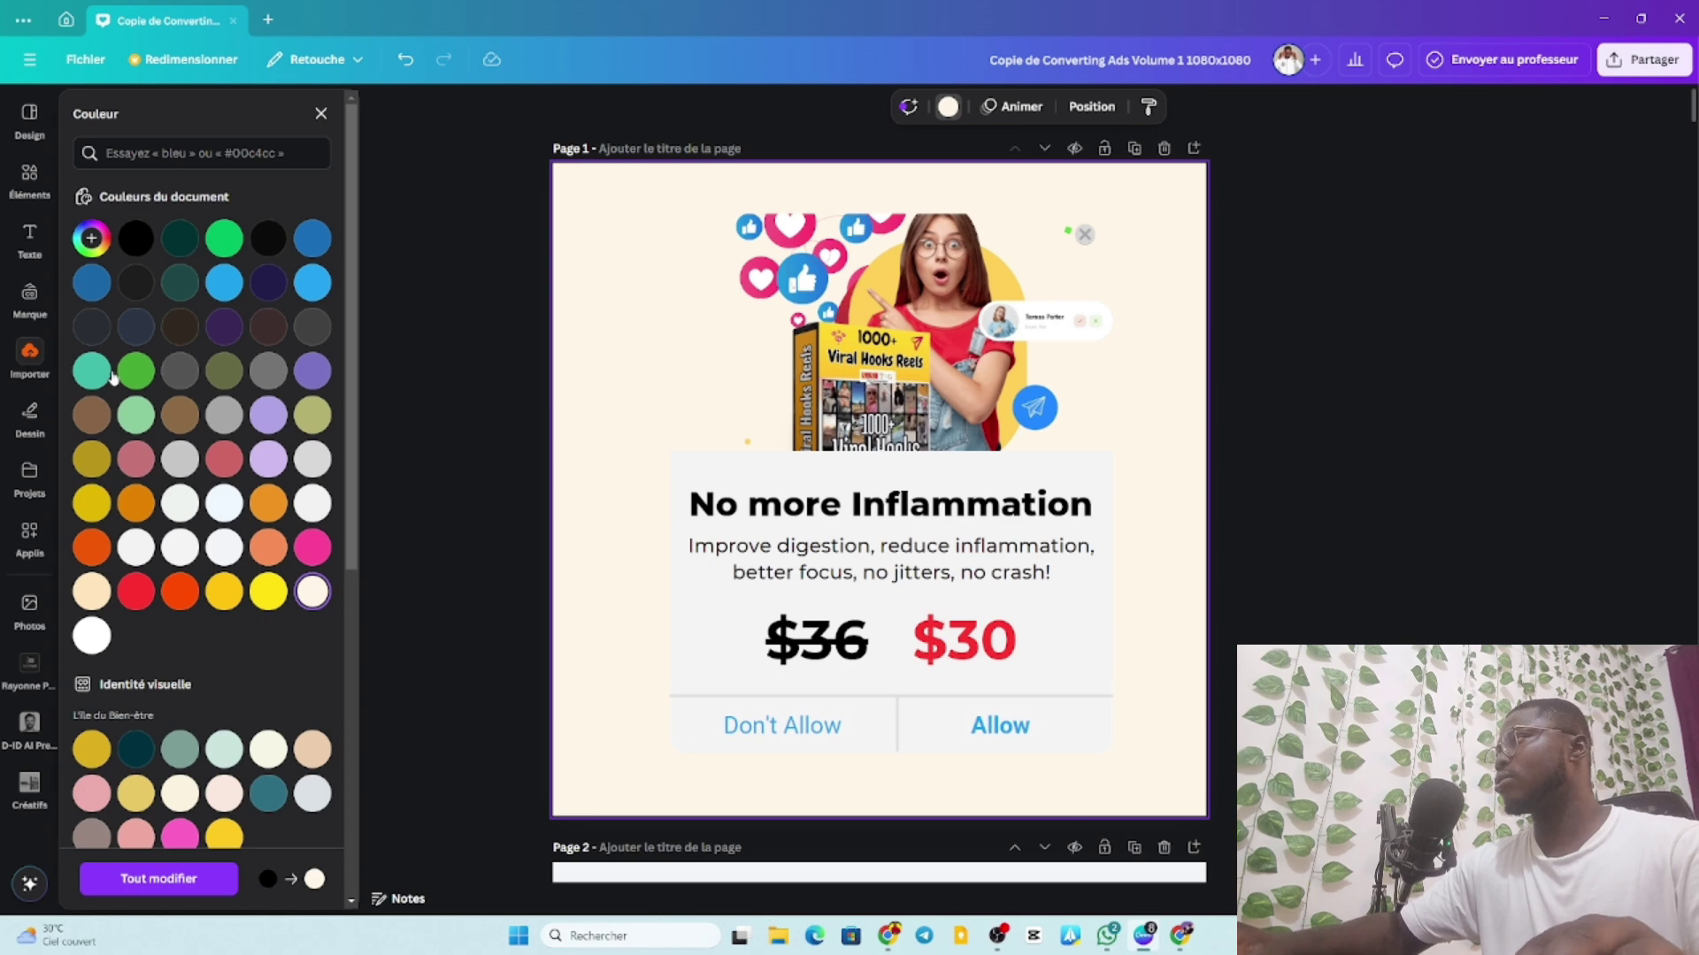
click(30, 354)
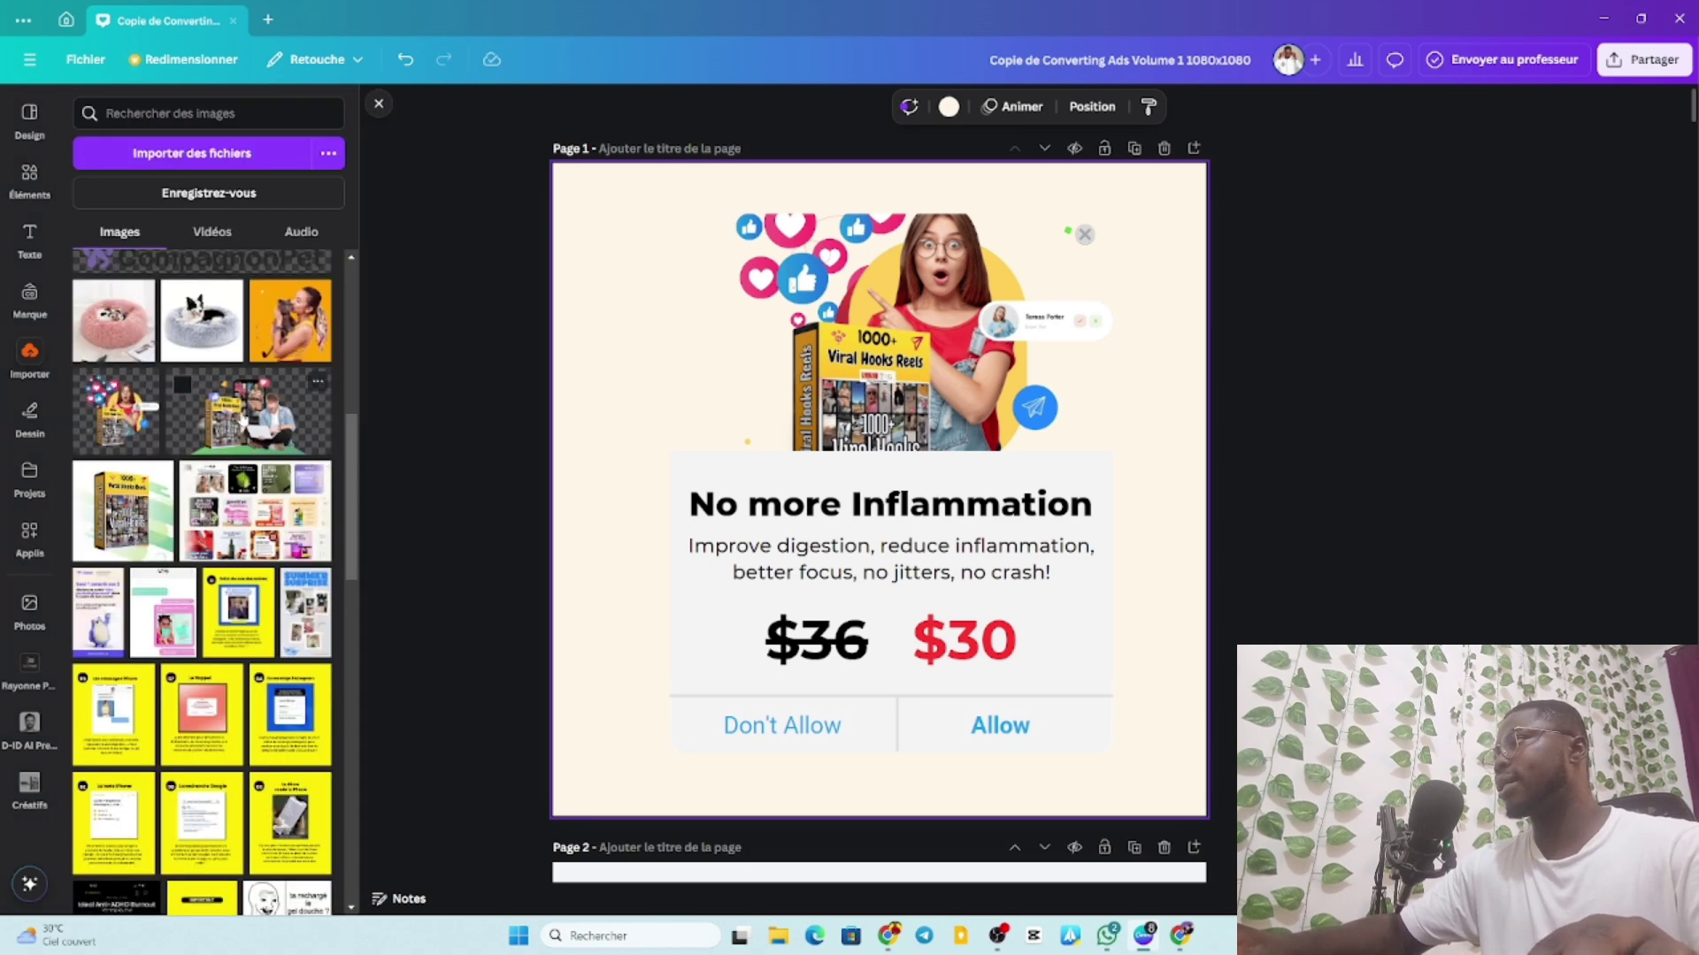
Add the uploaded collage image, then resize, reposition and reorder it in the layers.
click(234, 412)
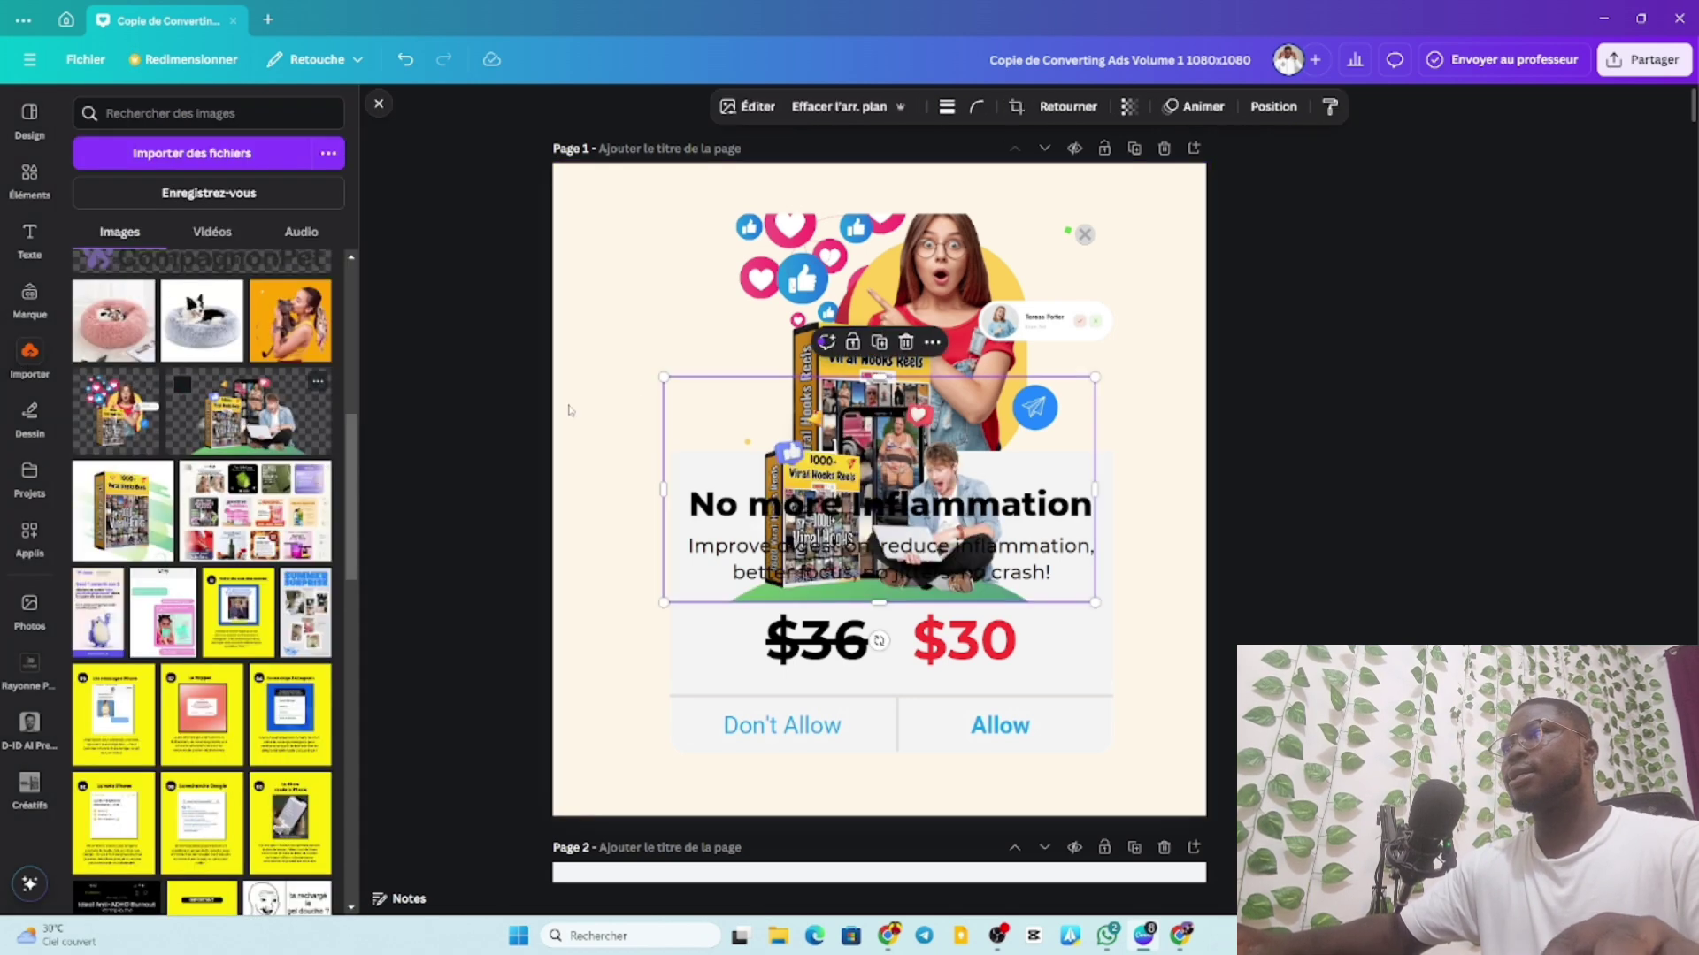
drag(664, 379, 273, 129)
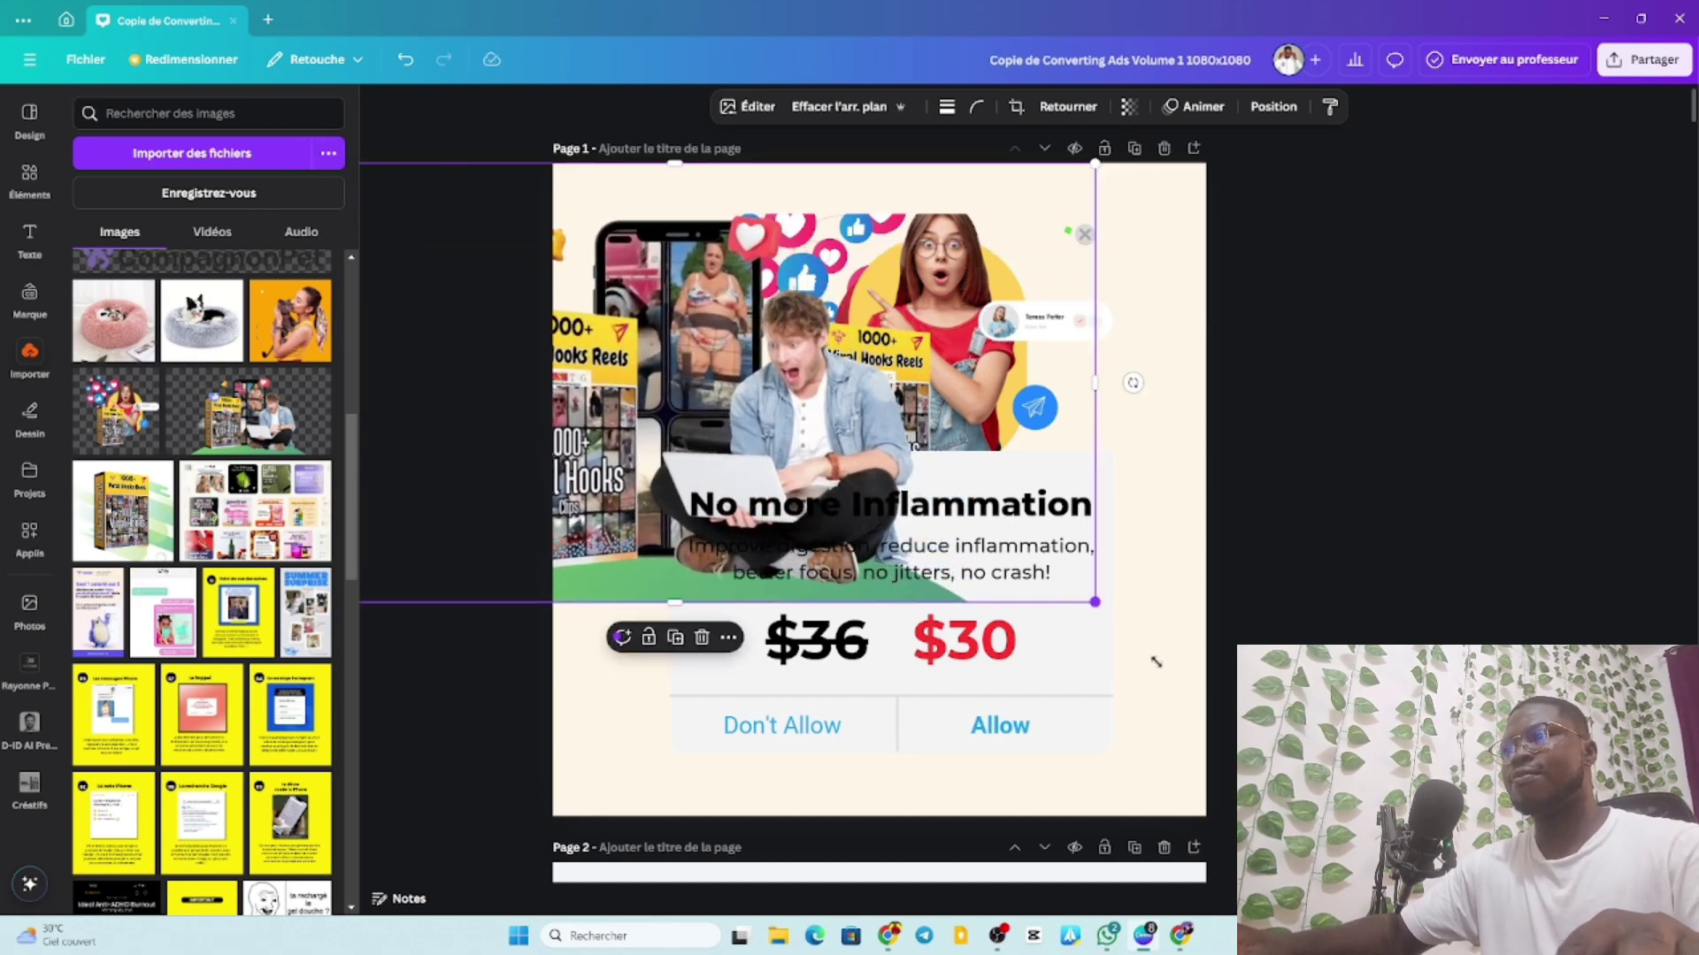
drag(1095, 601, 1504, 814)
drag(1119, 404, 1144, 406)
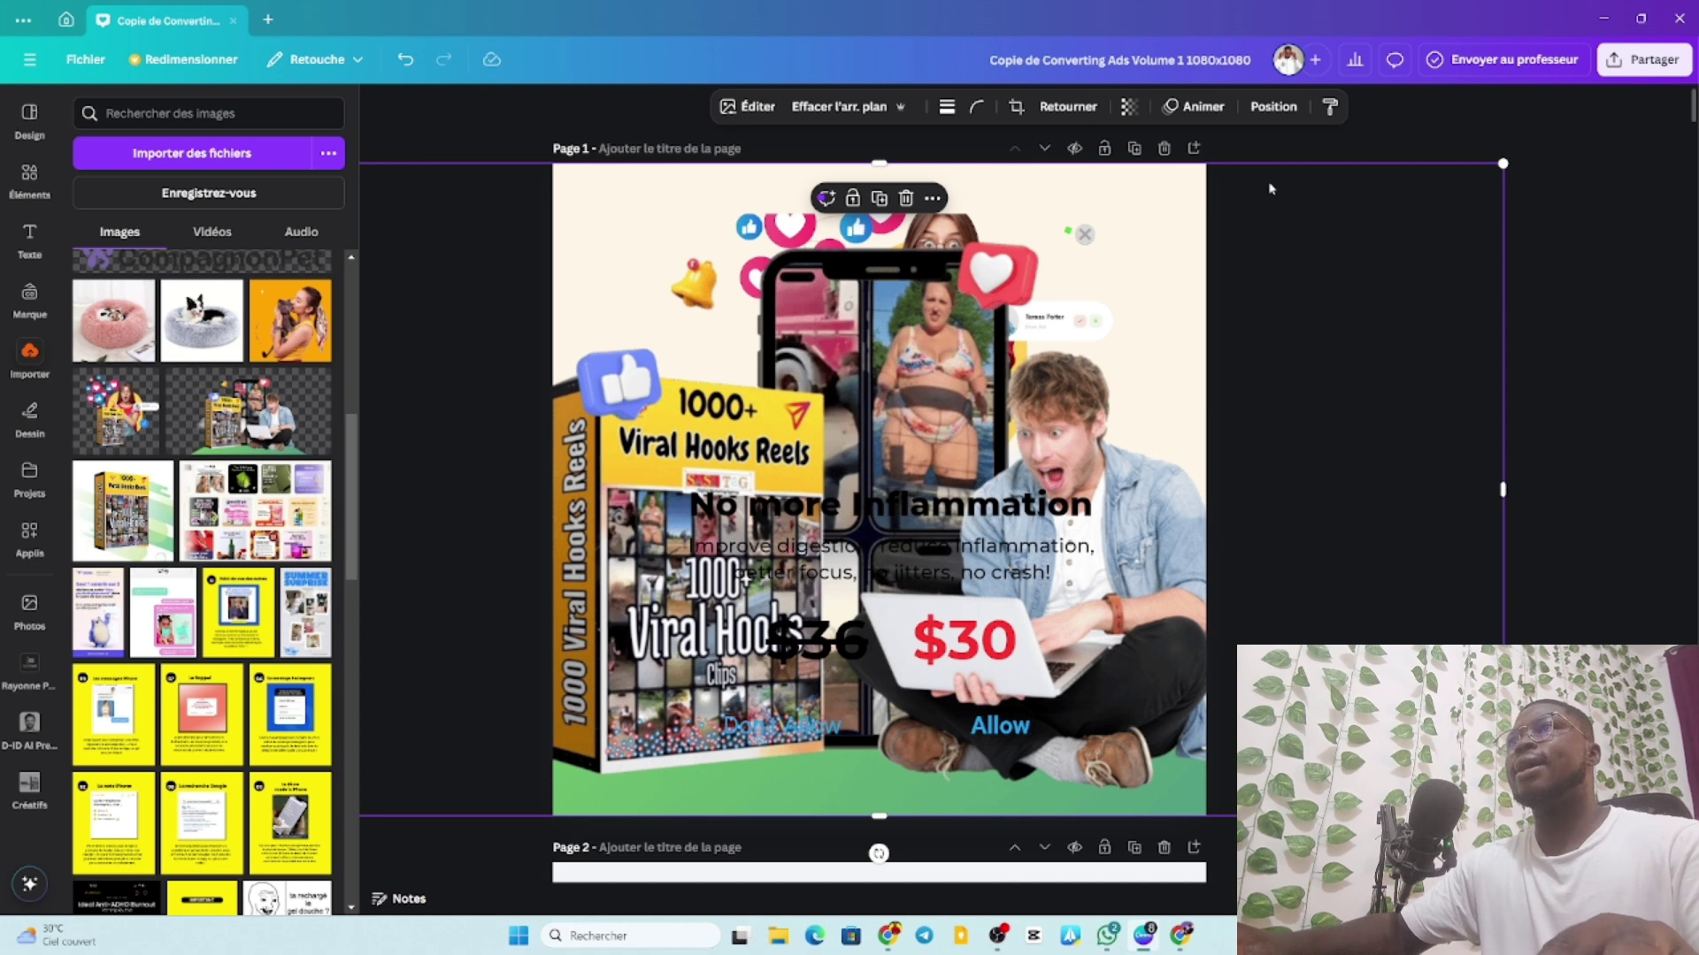
click(1273, 106)
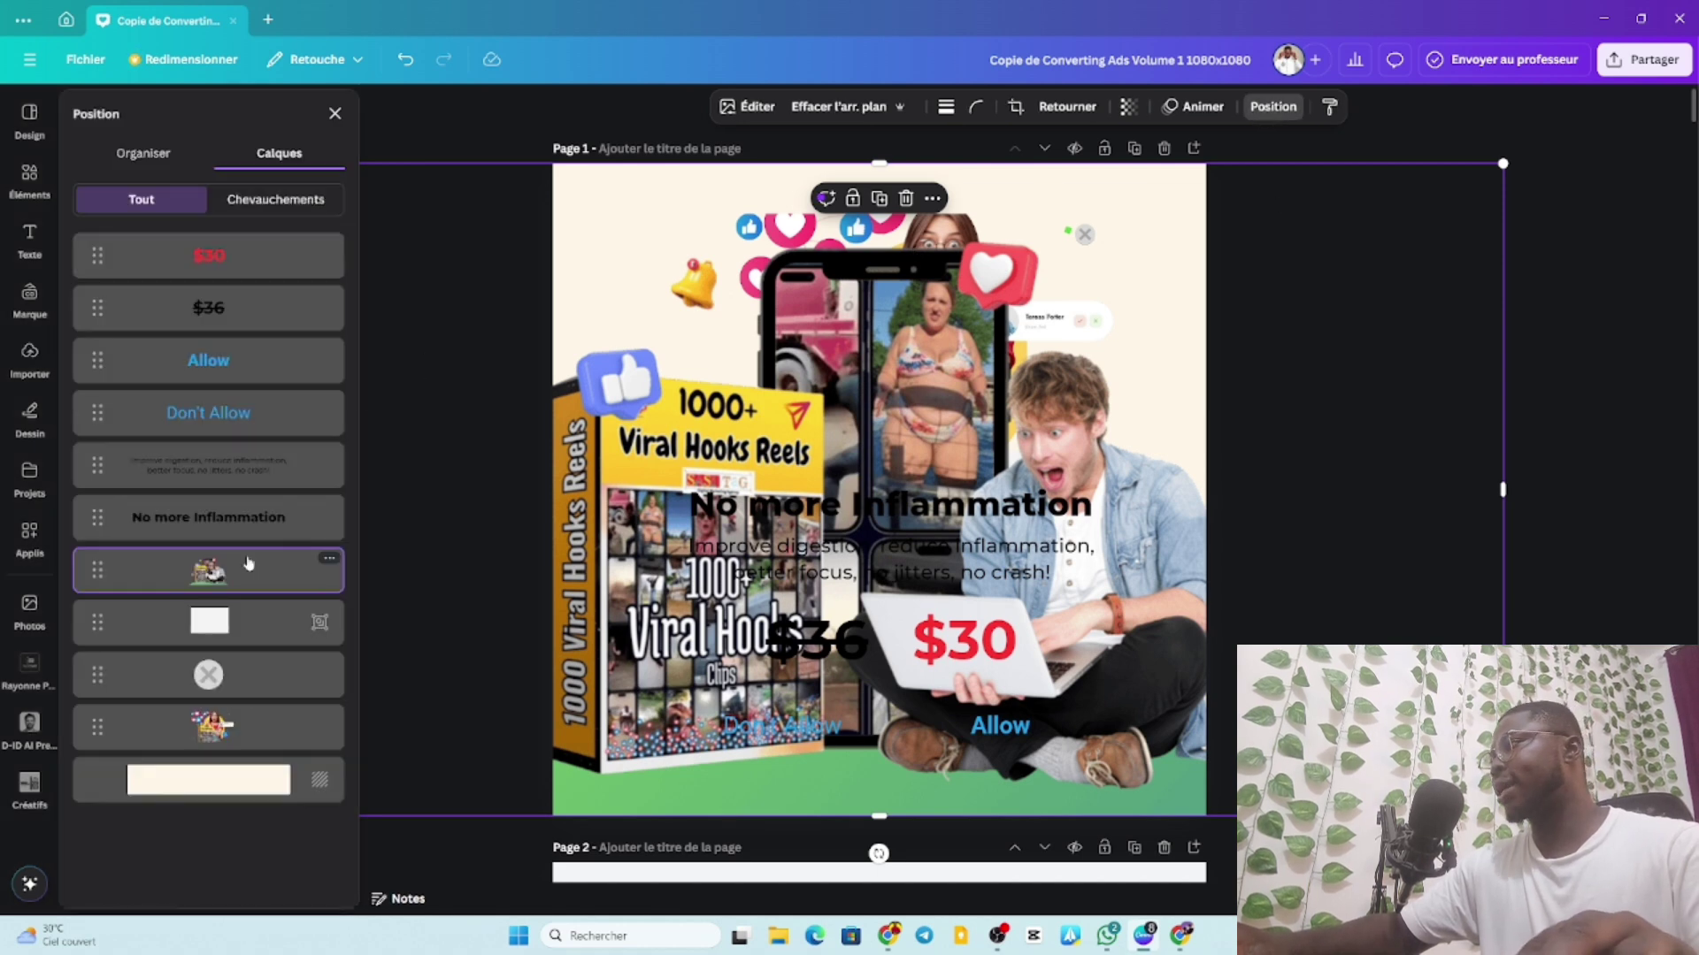
drag(247, 566, 248, 726)
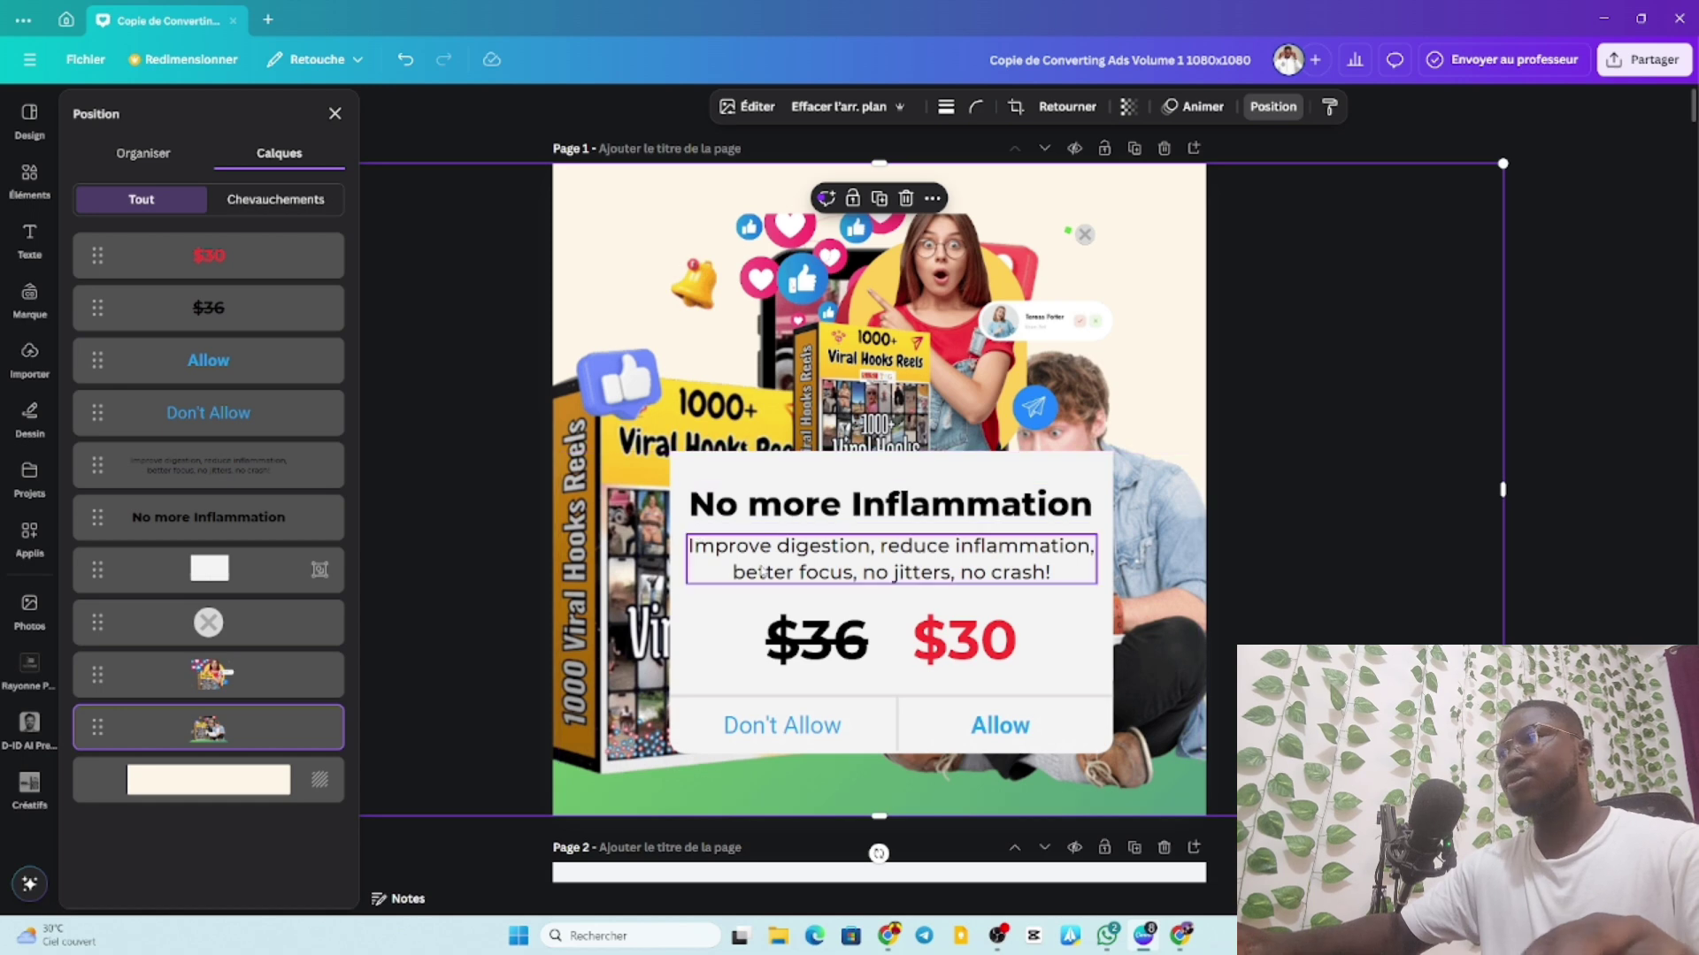
drag(1503, 815, 1237, 676)
drag(1226, 496, 1374, 607)
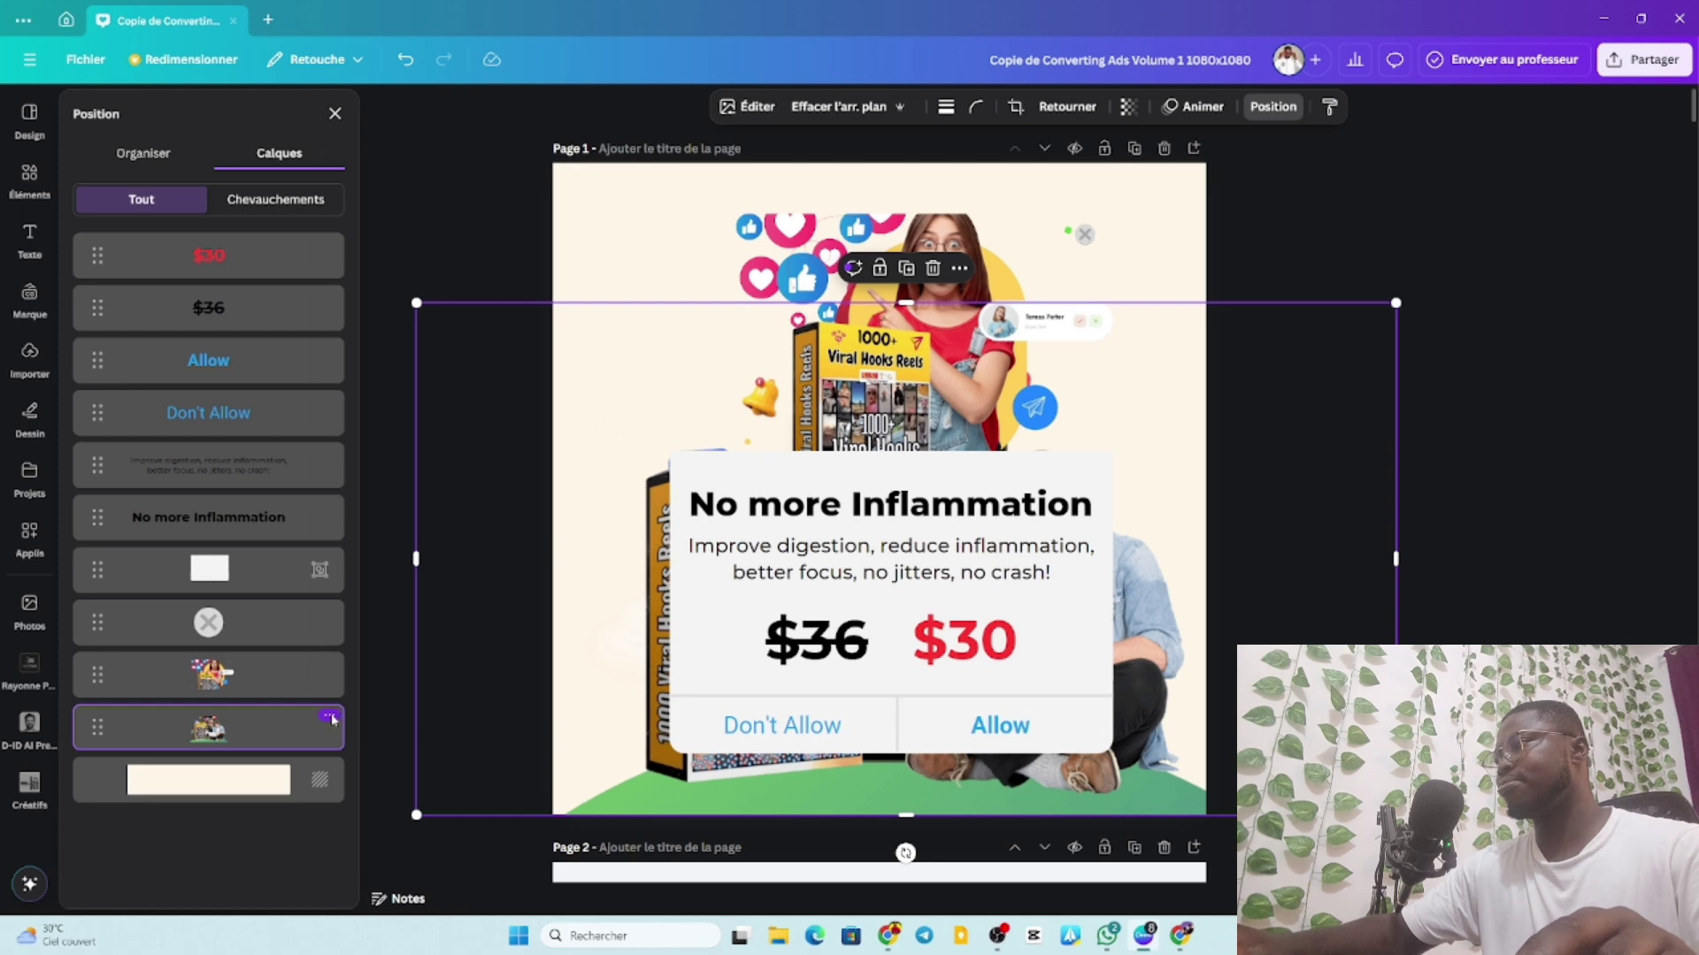
Delete the trial collage image, leaving the popup card on the cream background.
click(332, 718)
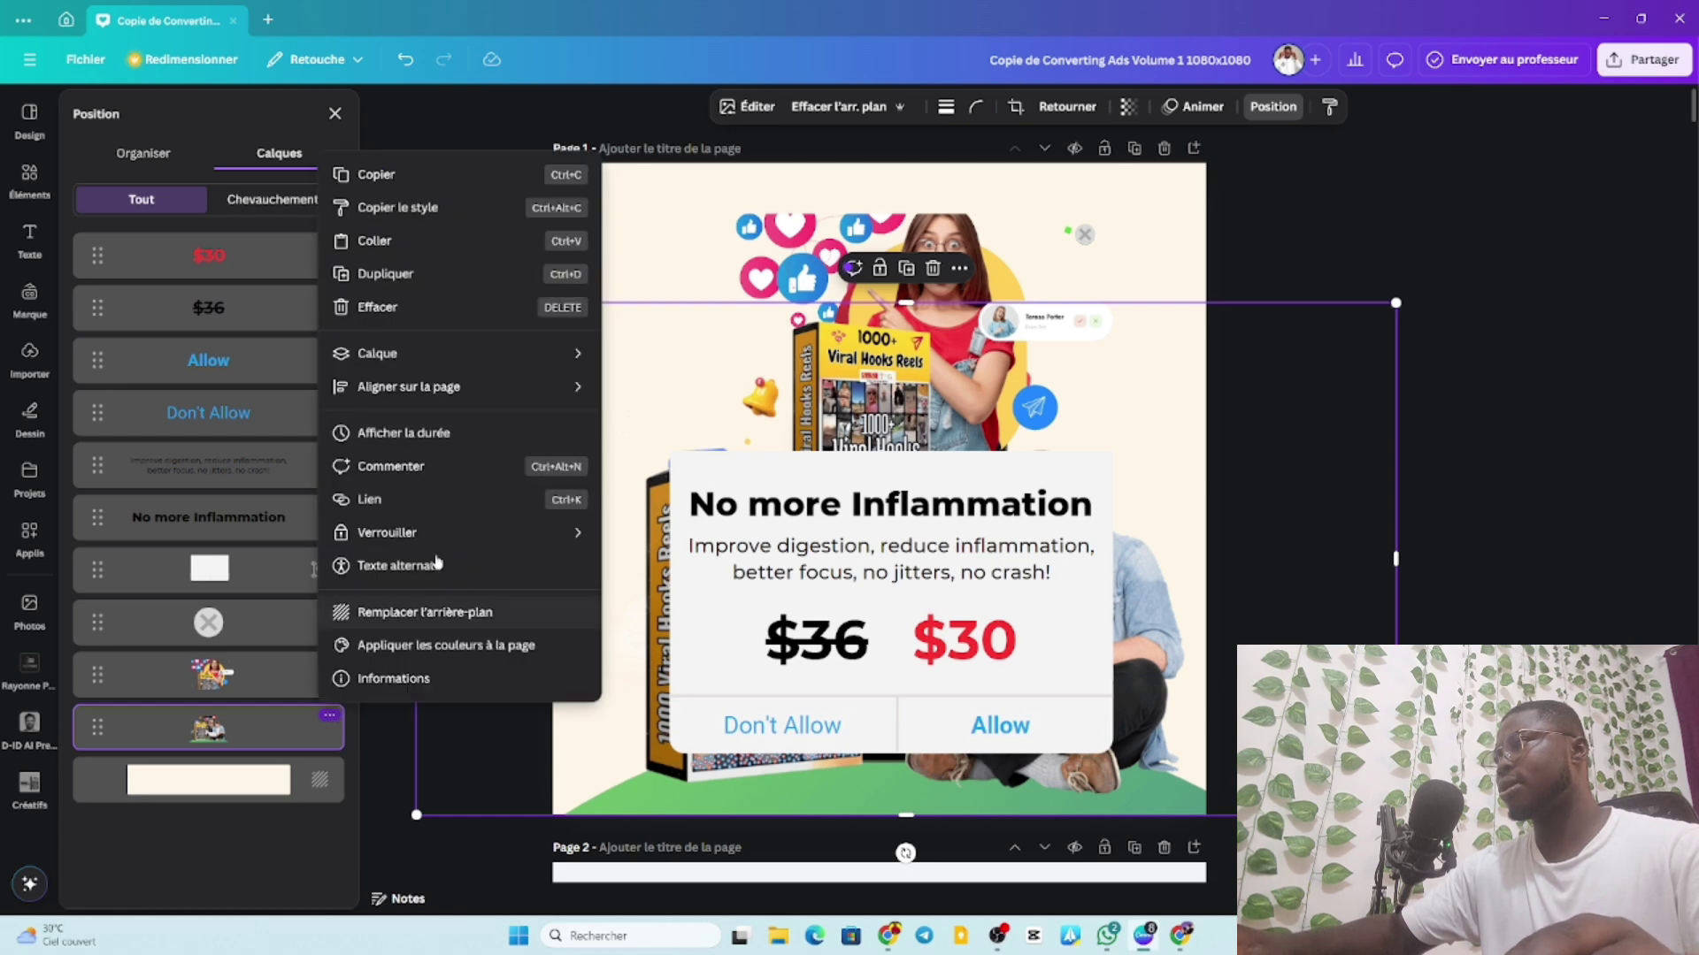
click(376, 307)
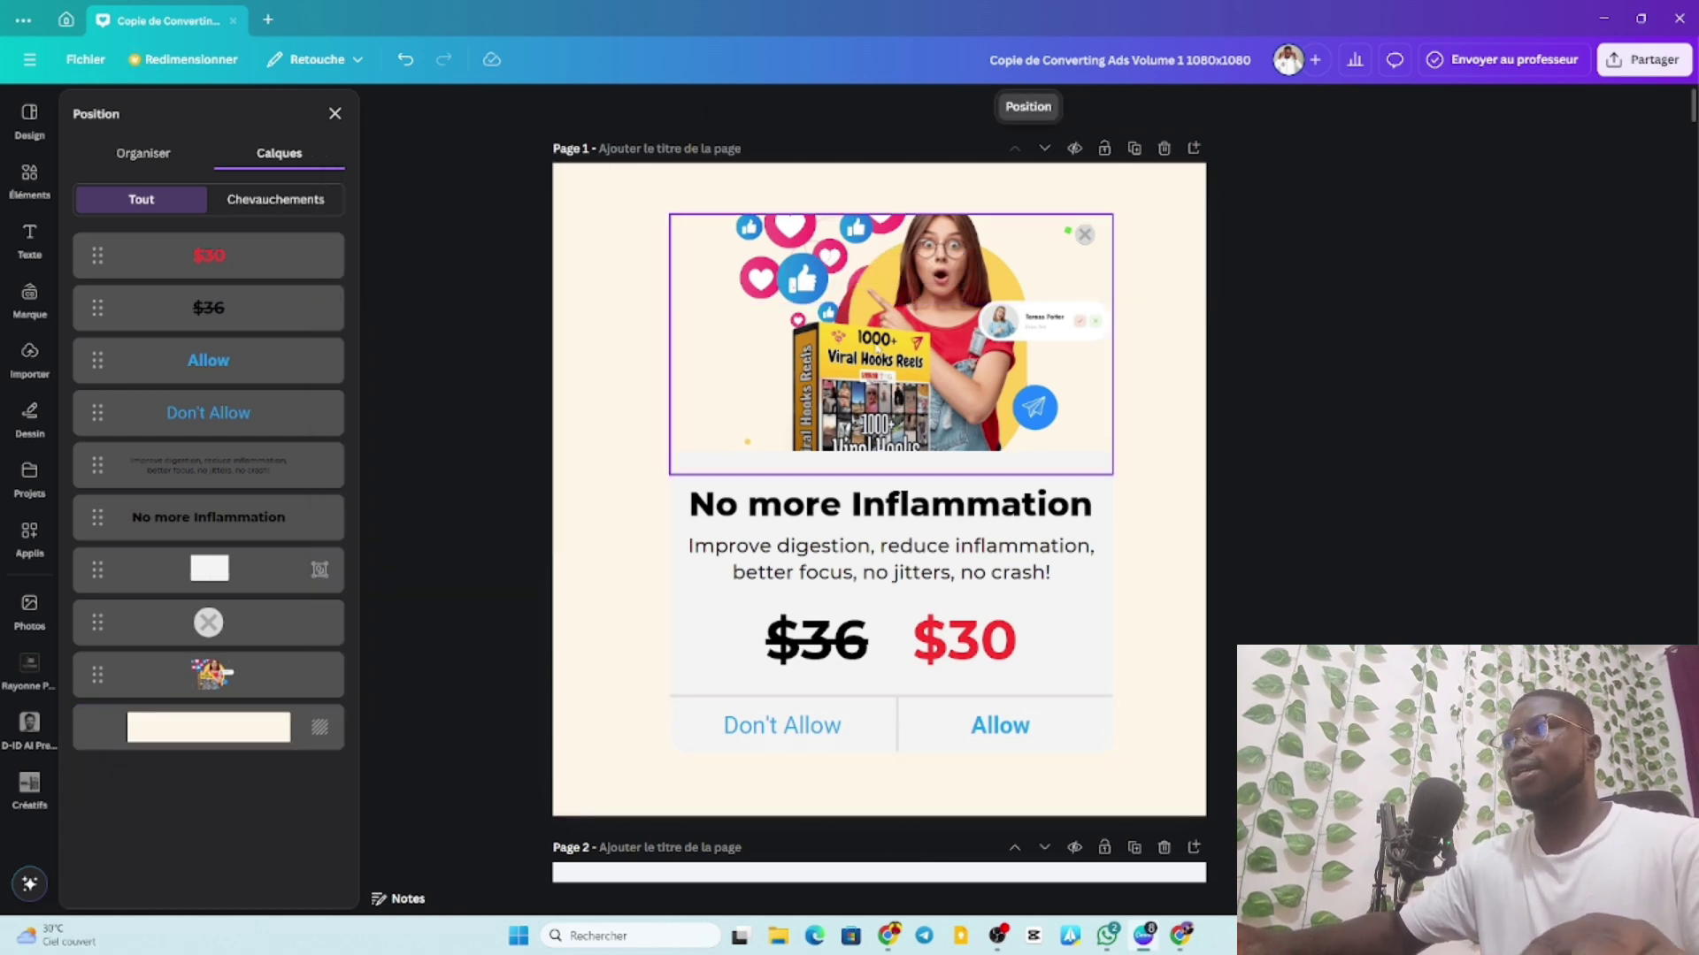
click(1174, 230)
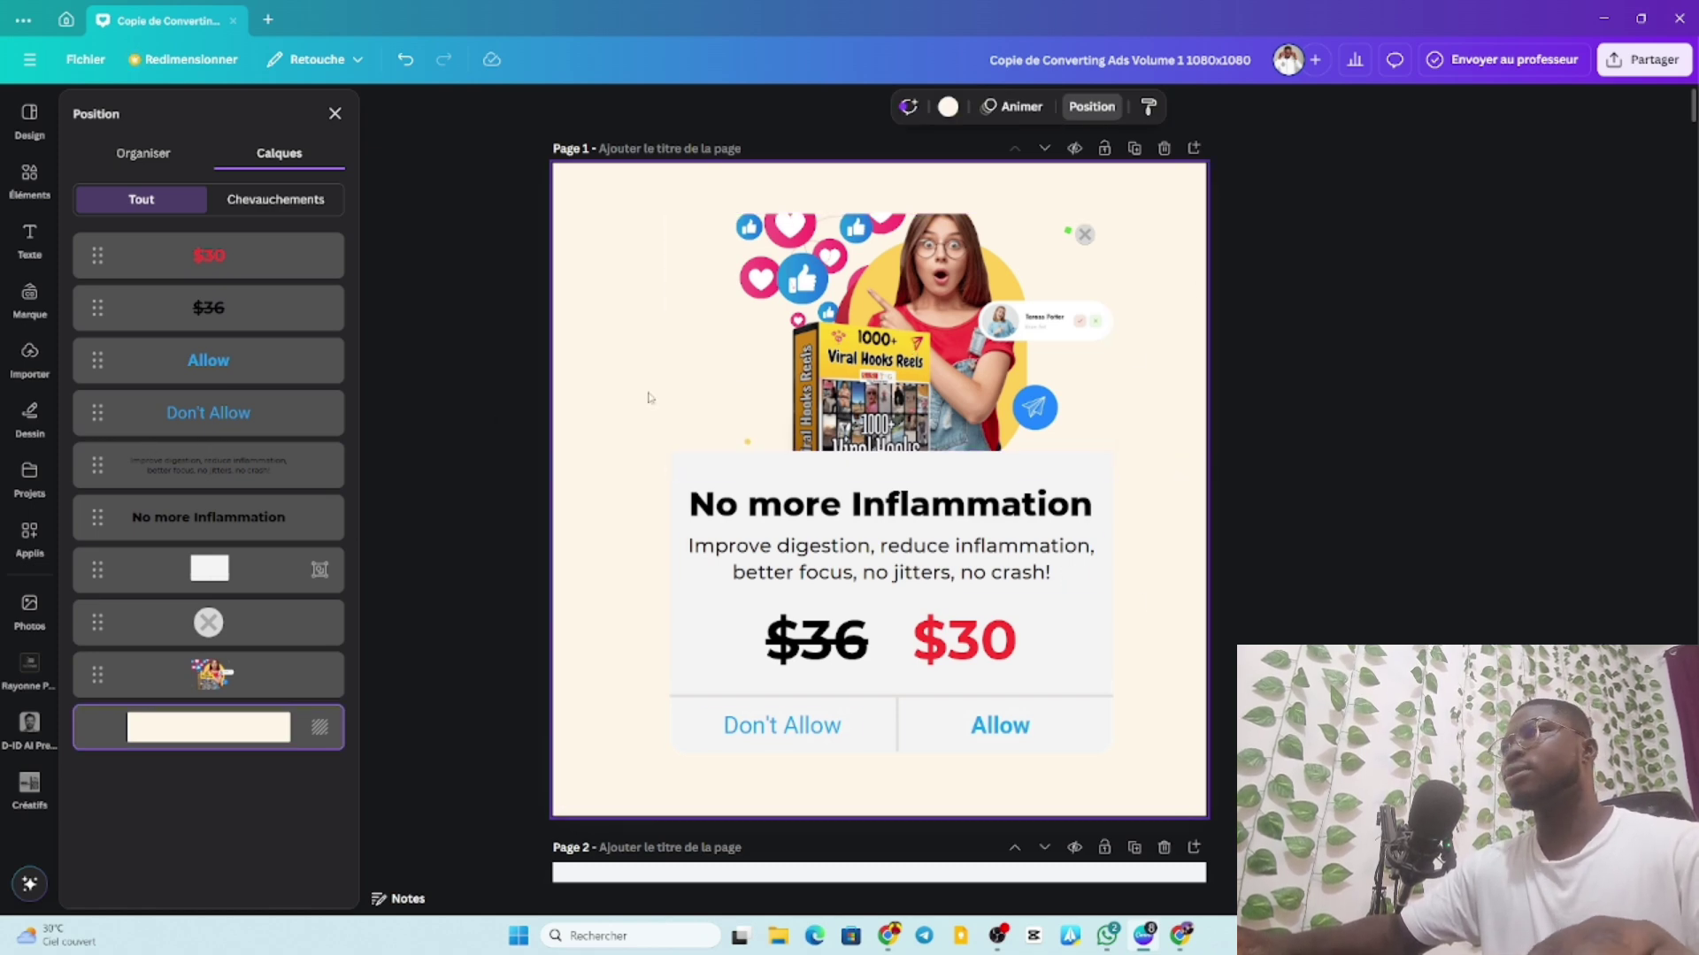
Remove the hero photo, the X close icon and the empty image frame from the card.
click(690, 398)
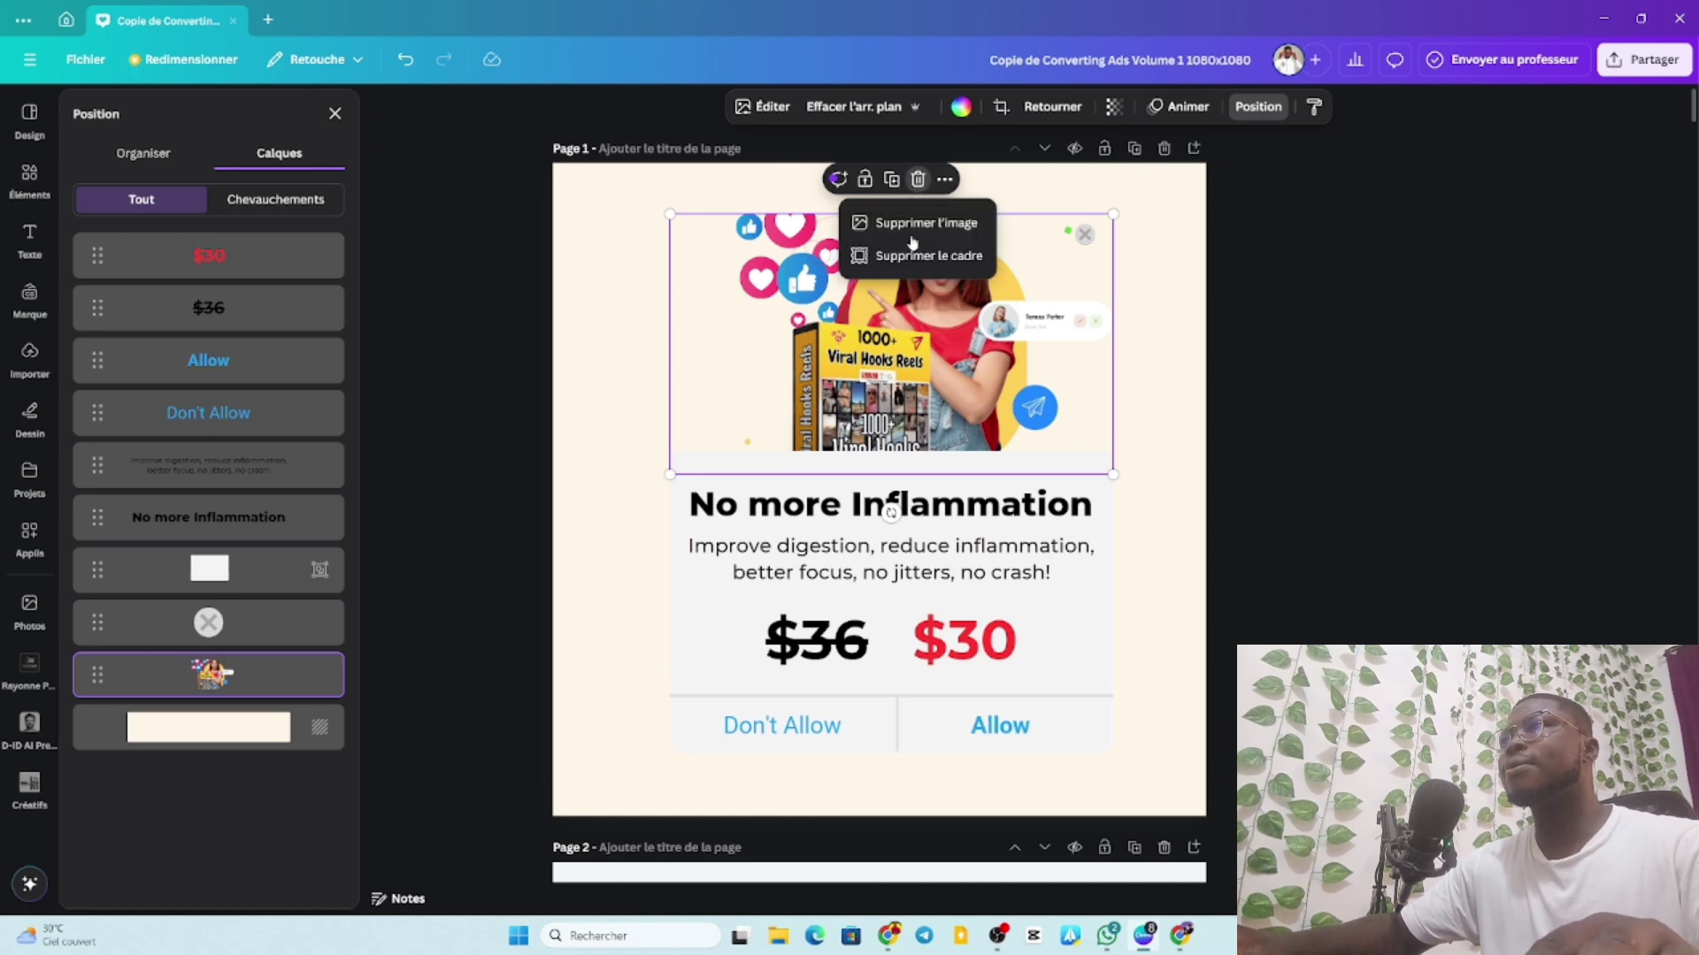
click(918, 179)
click(914, 228)
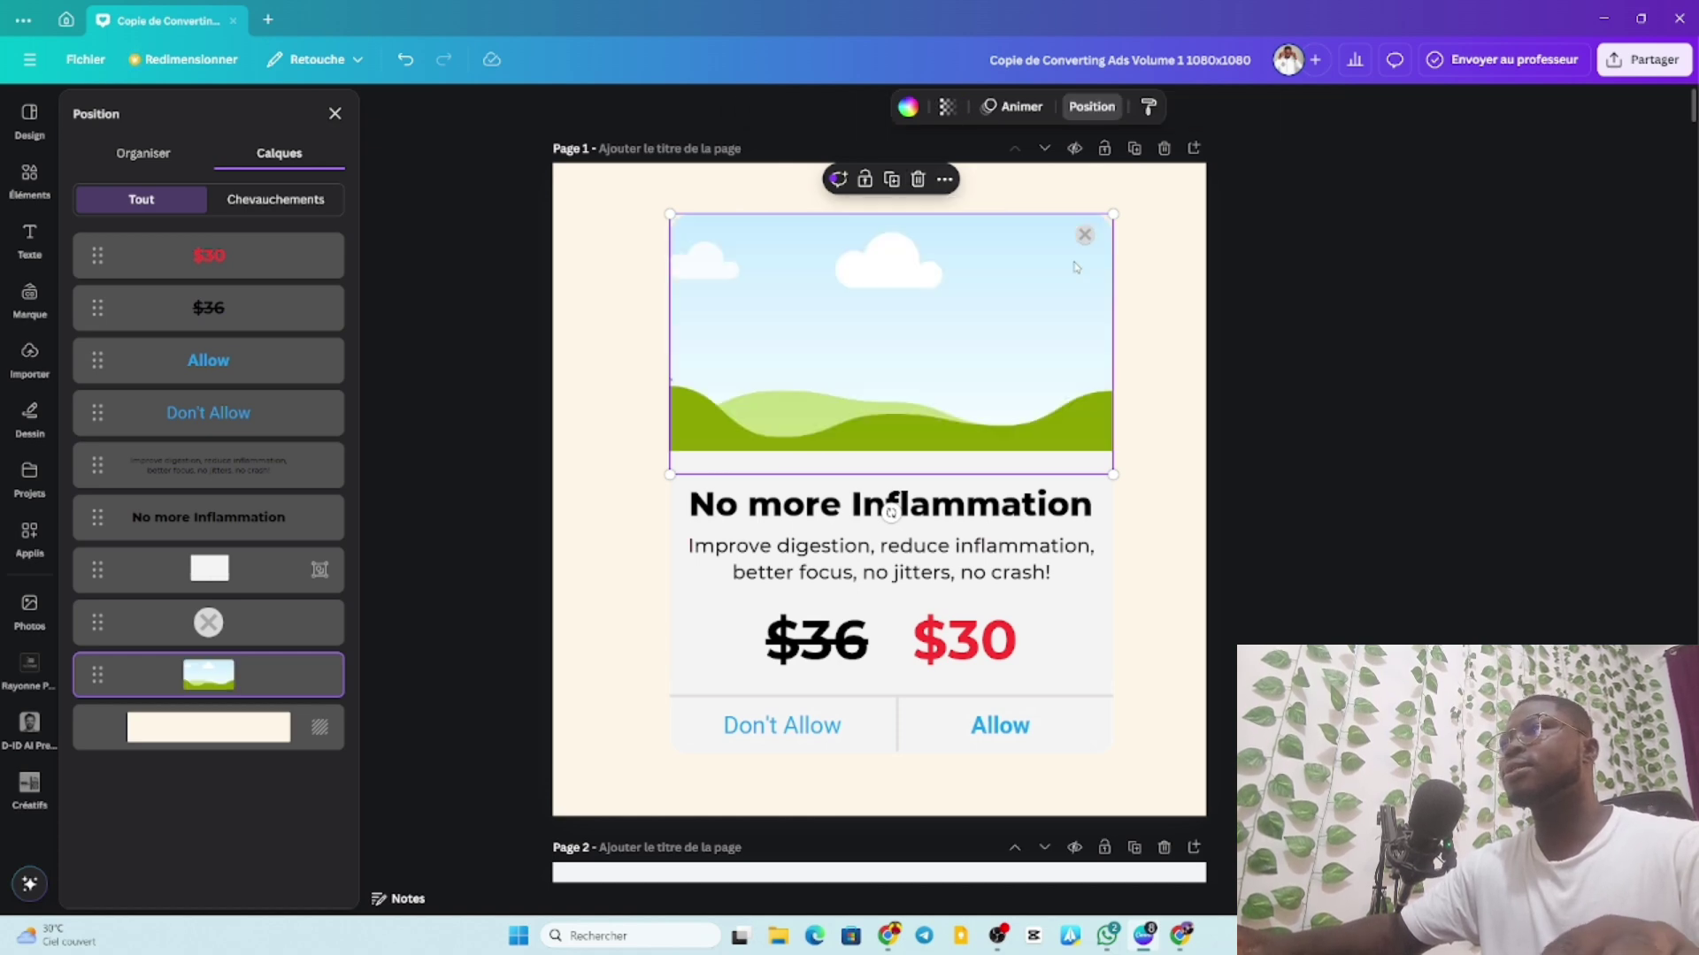
click(1085, 234)
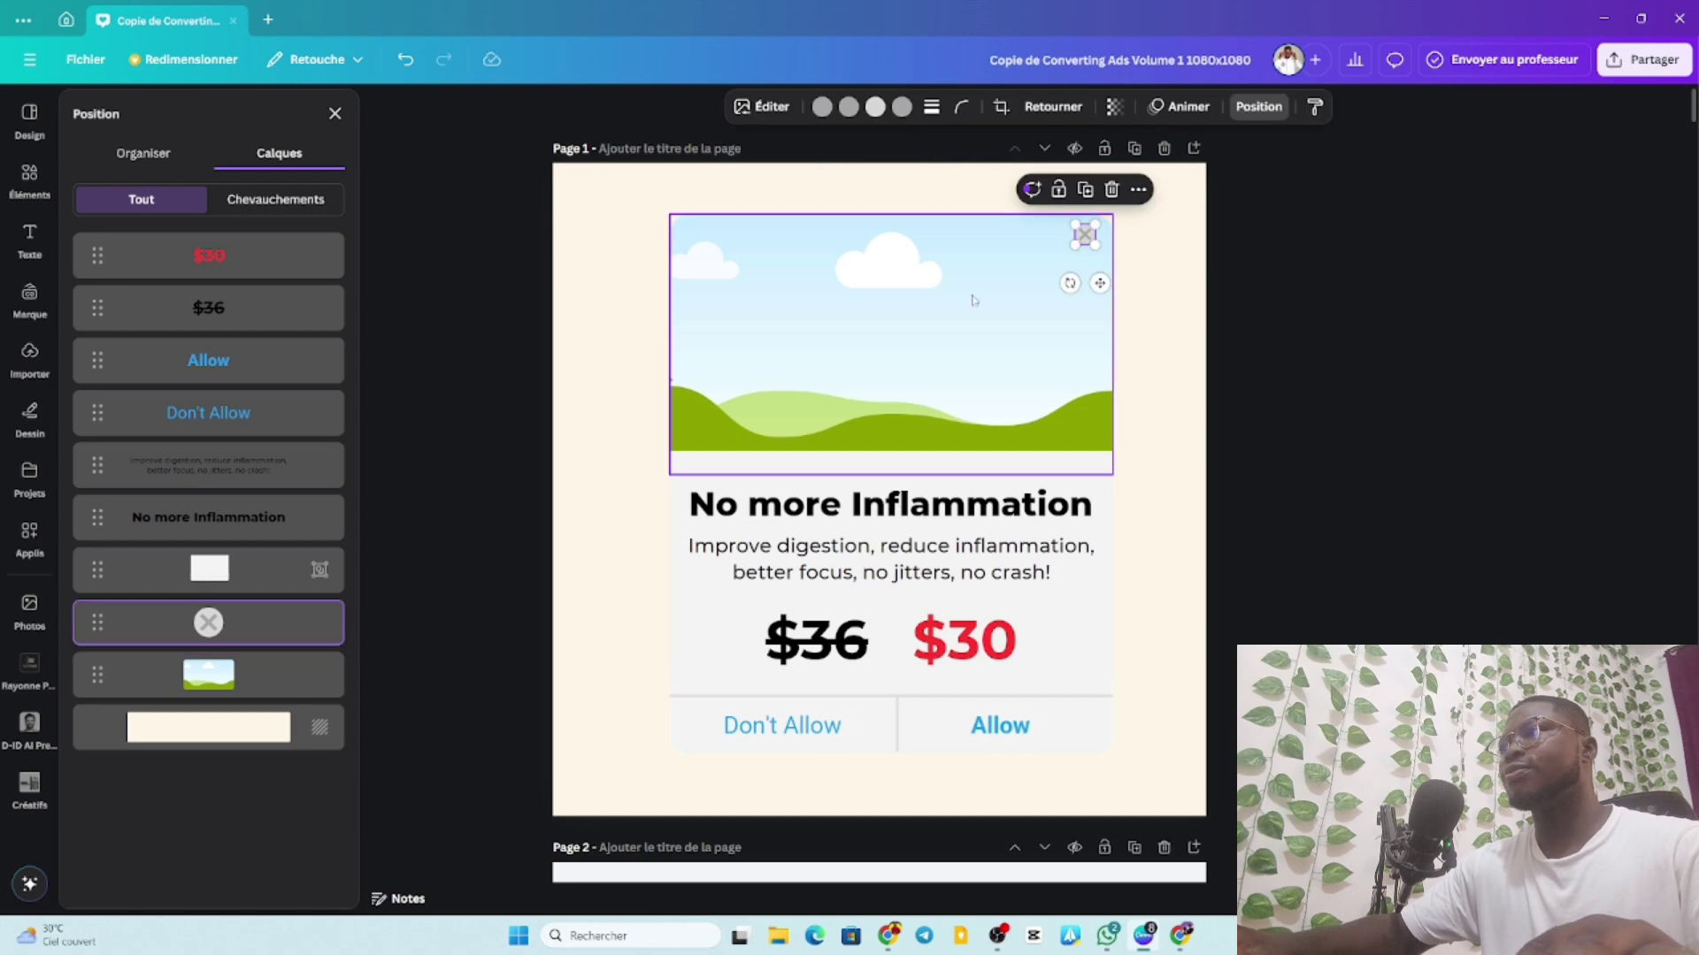
click(1112, 191)
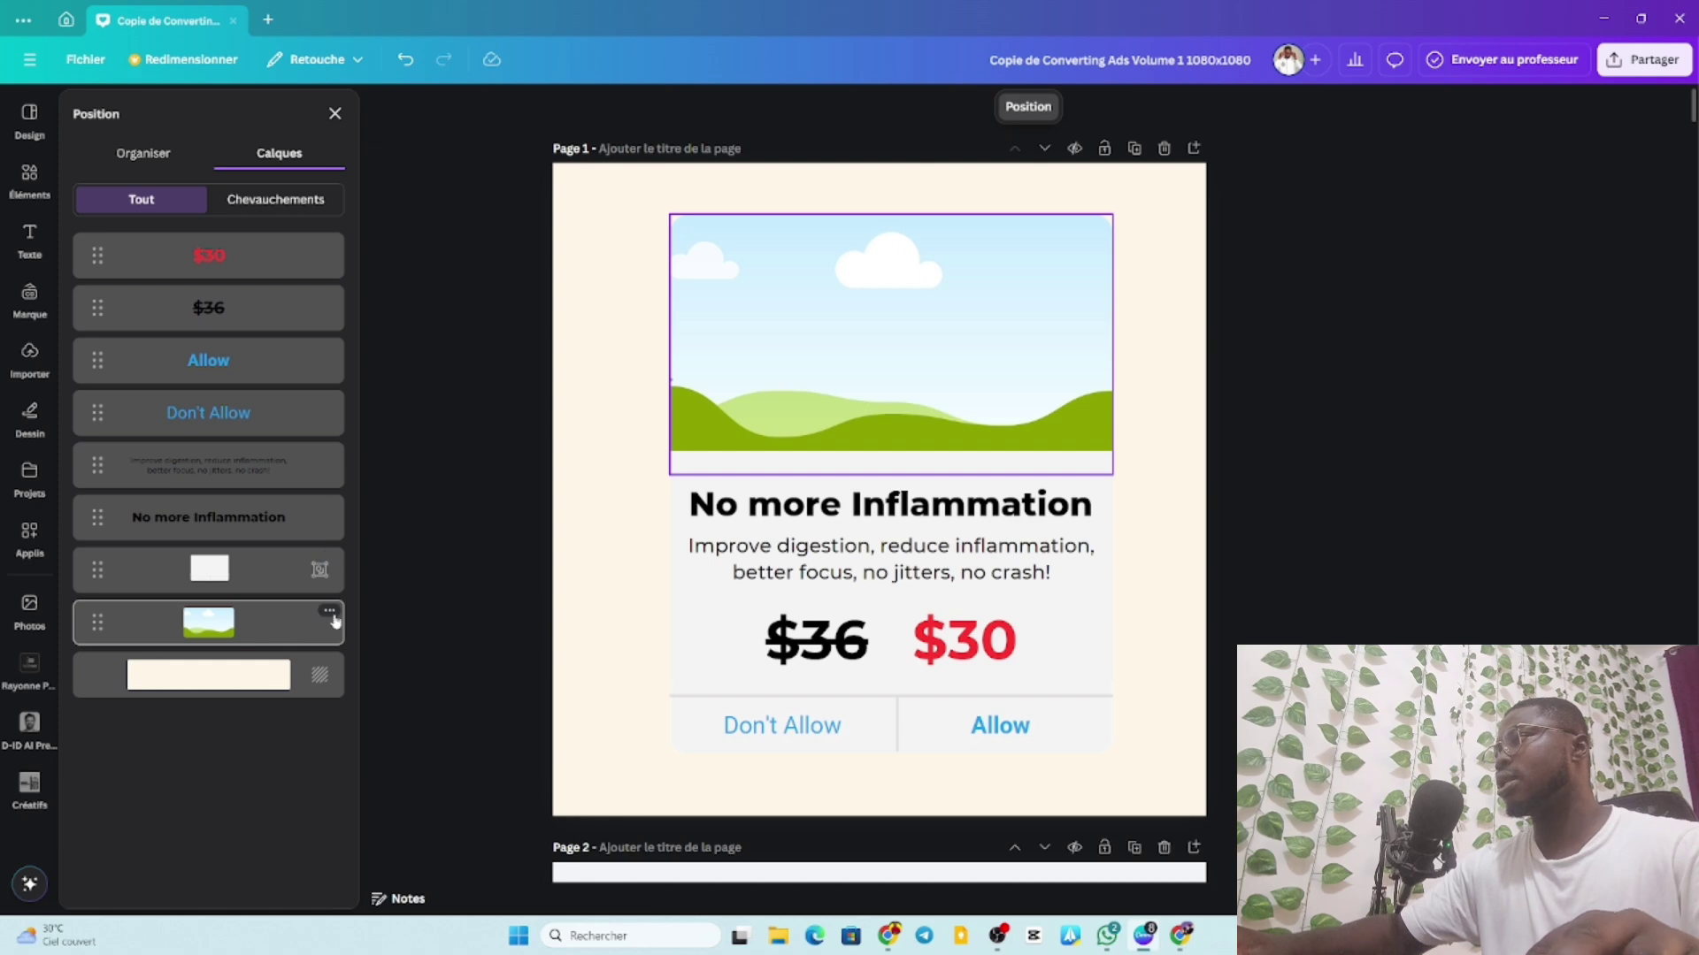
click(329, 611)
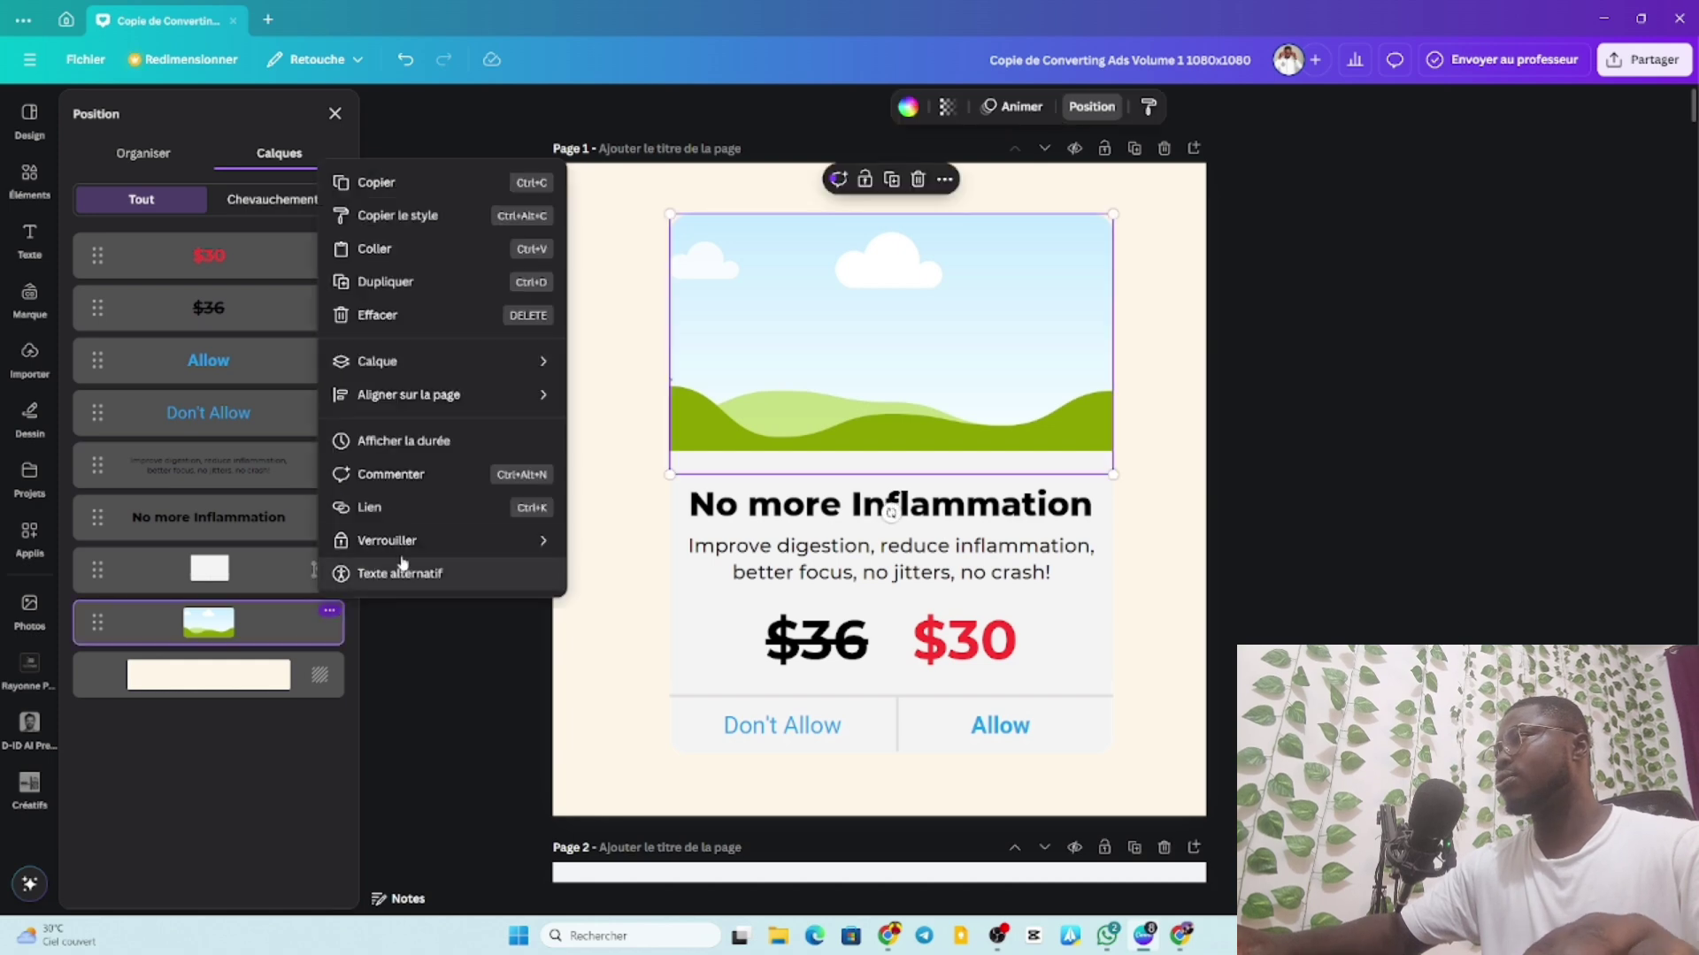
click(400, 316)
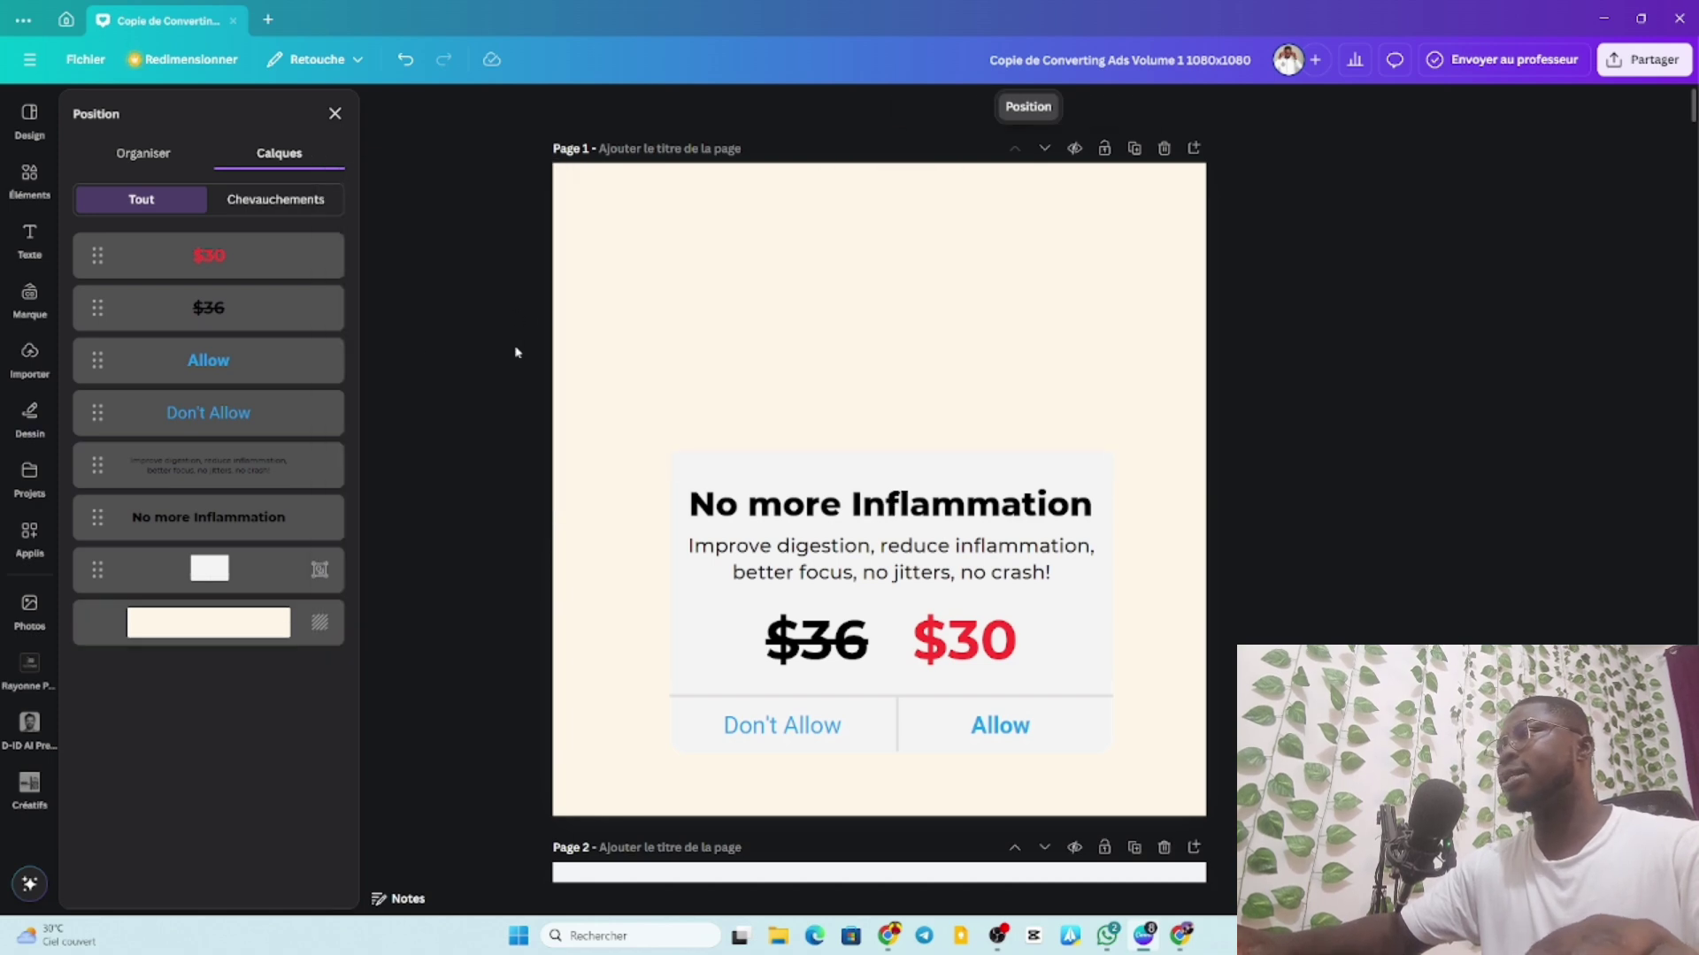
Insert the woman-with-hearts image at 620x620, centred above the 'No more Inflammation' heading.
click(34, 362)
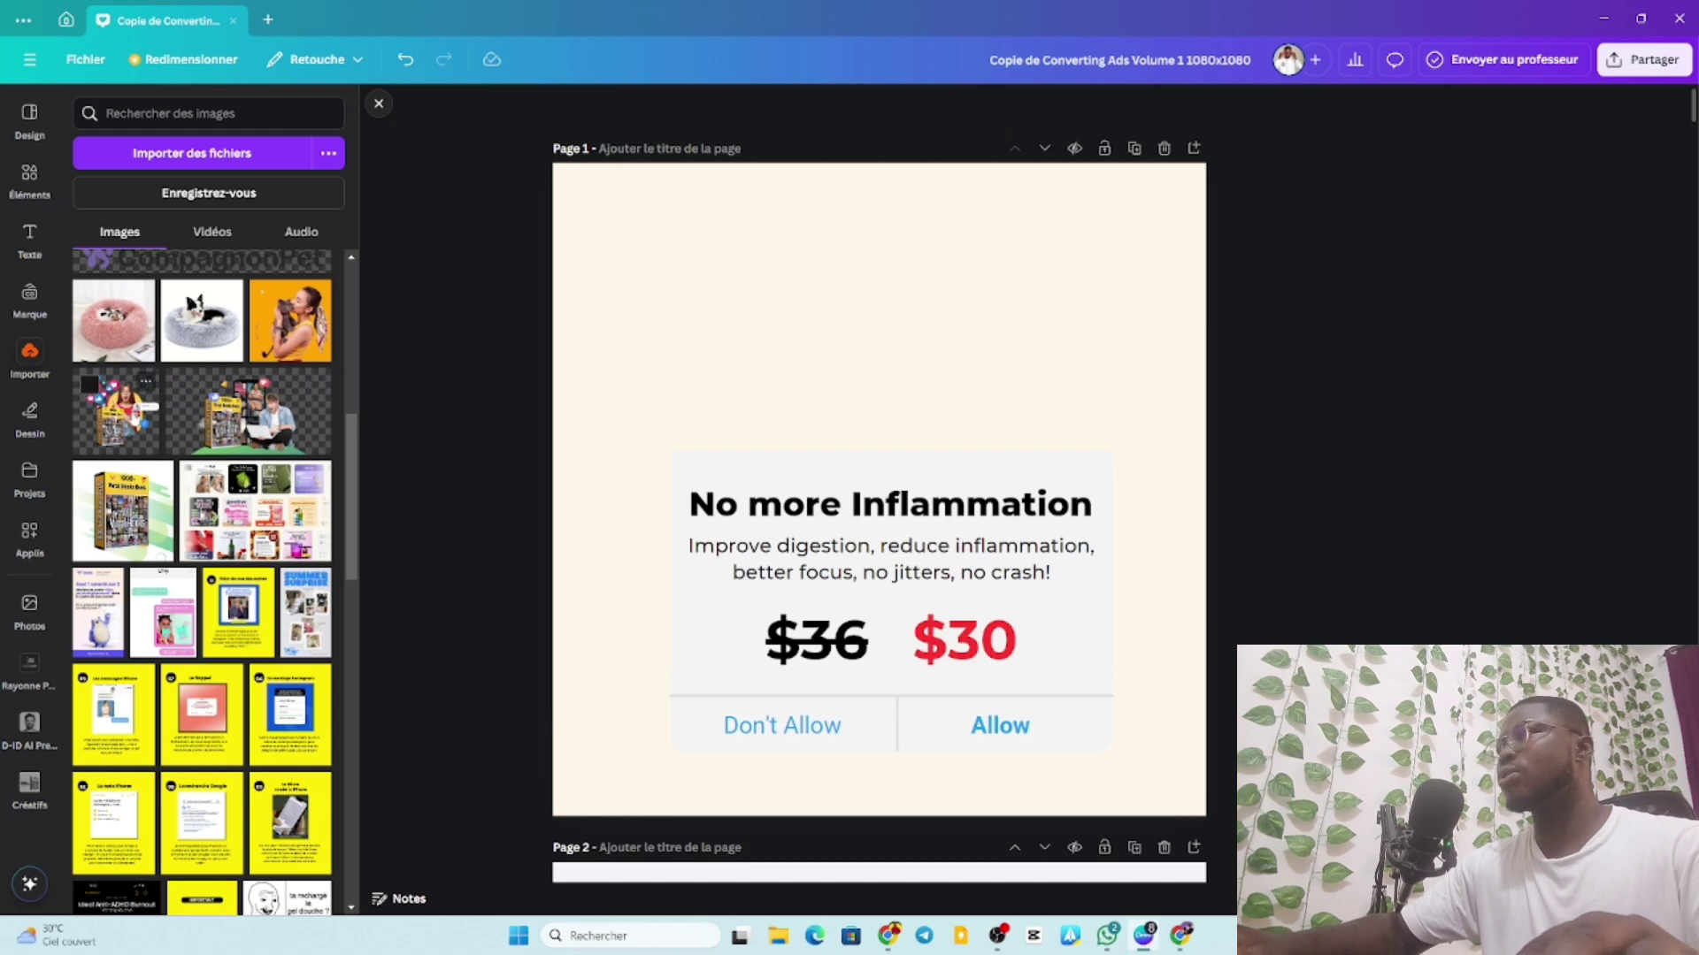
click(124, 411)
drag(887, 416, 896, 259)
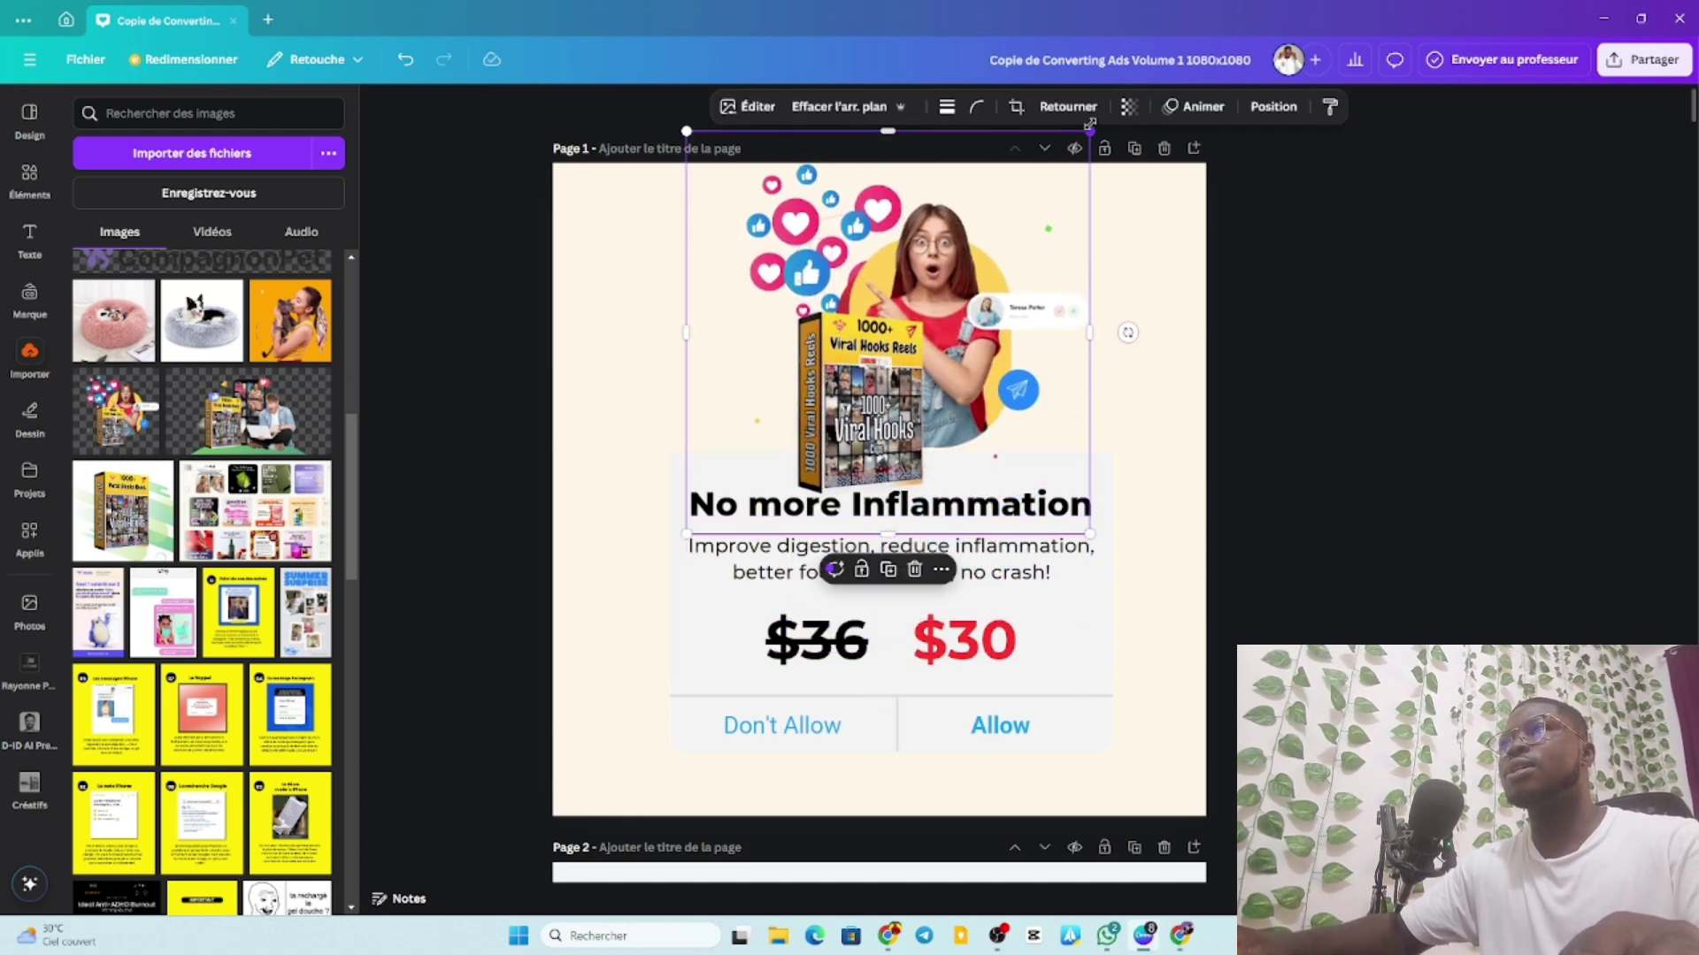
drag(1090, 132, 1078, 175)
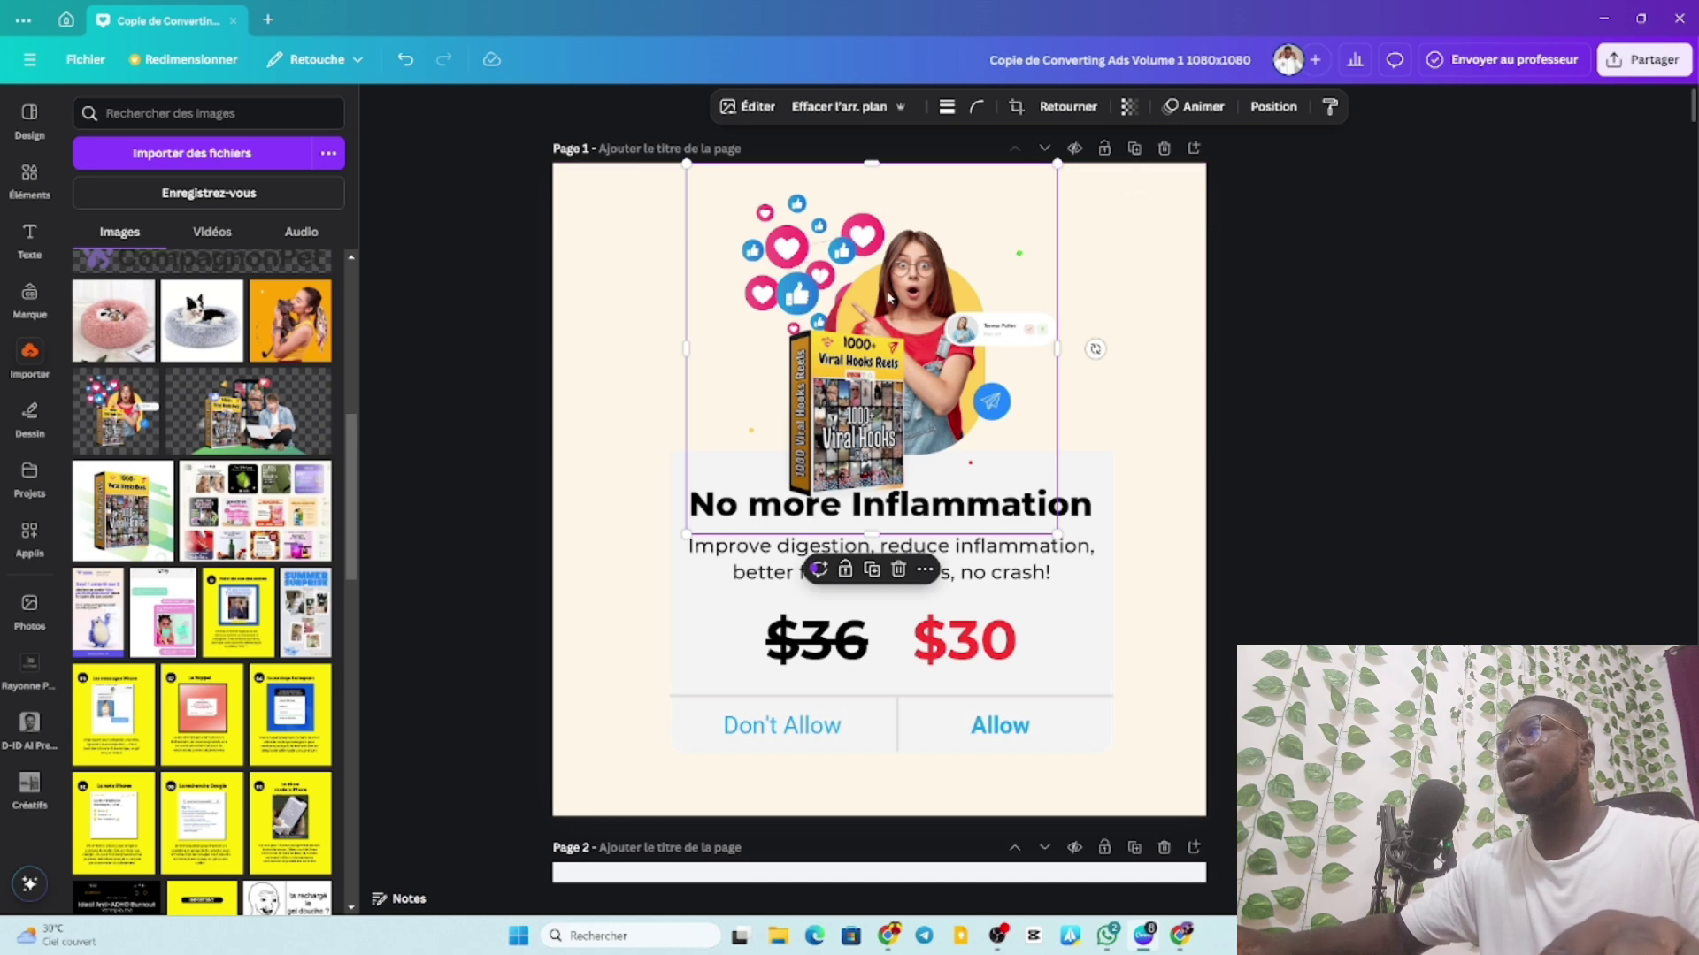
drag(889, 291, 899, 299)
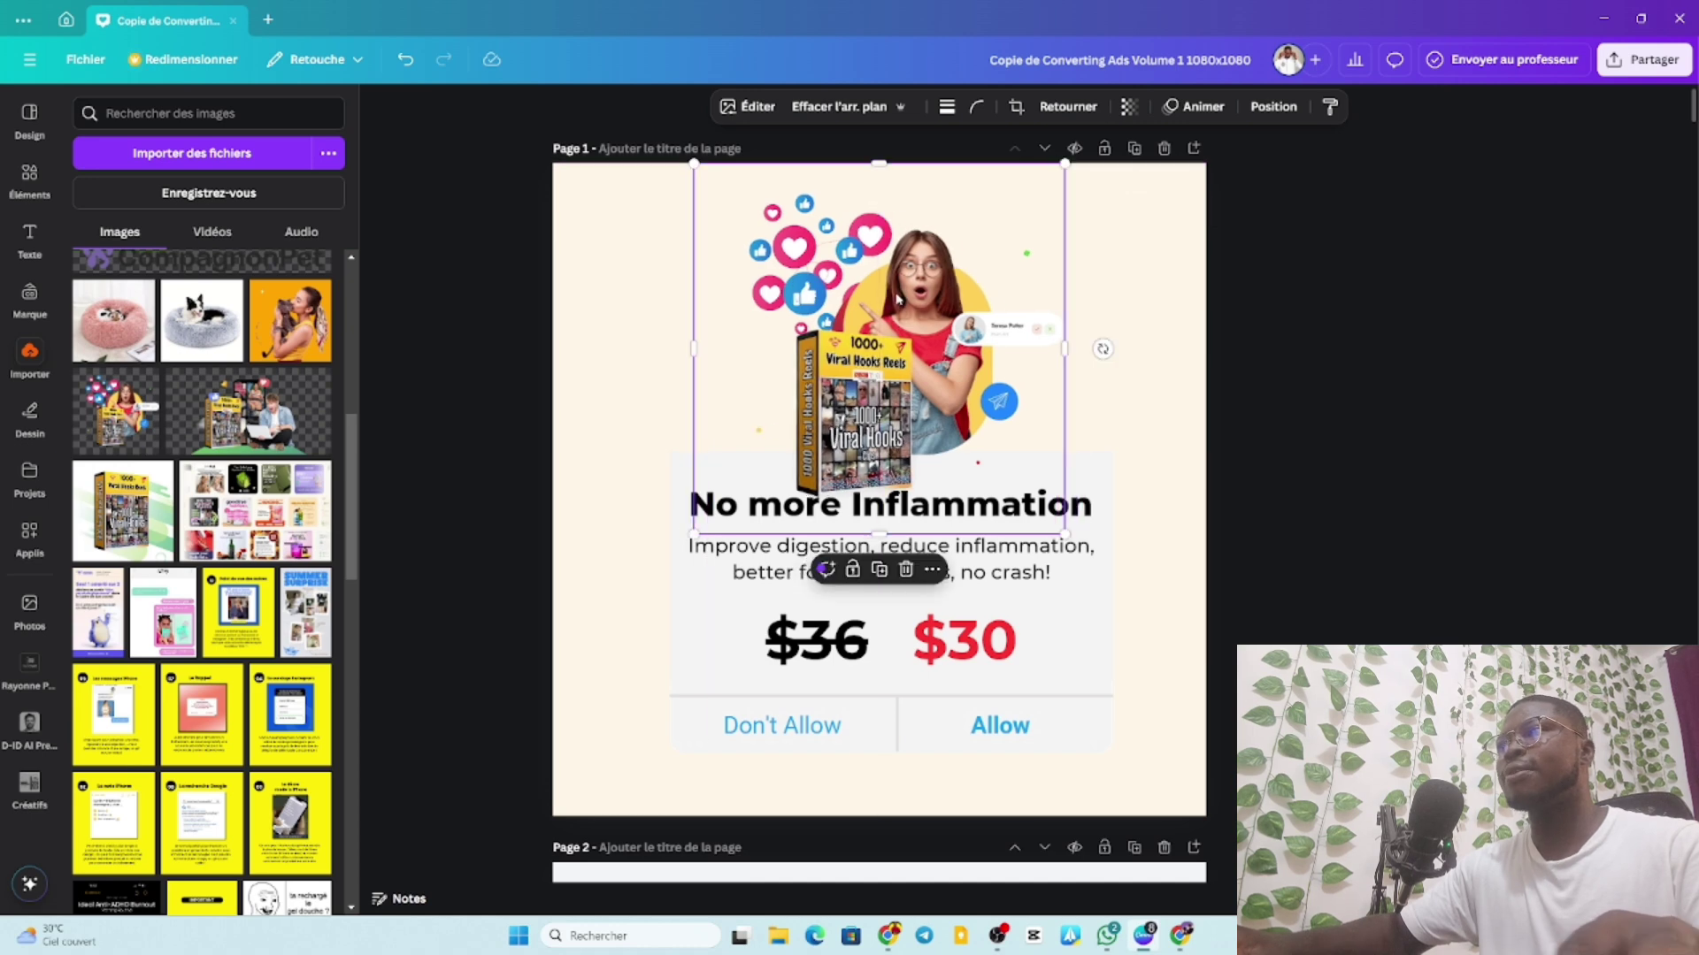
click(1353, 386)
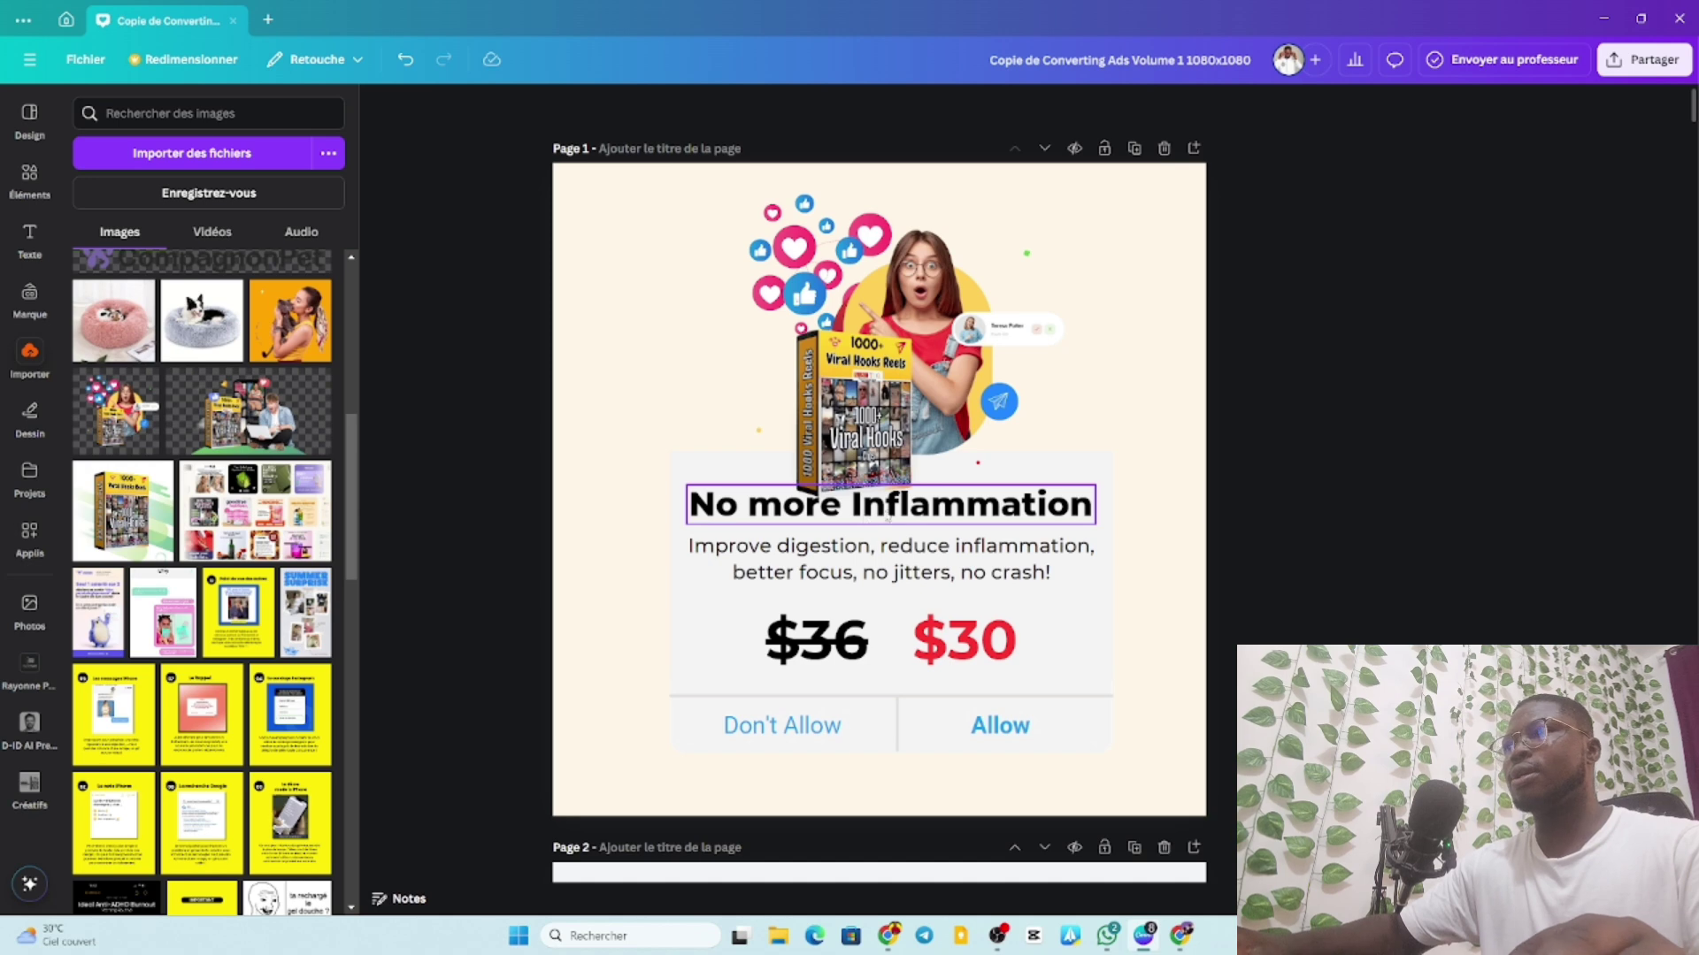
Change the struck-through old price to 47.
click(844, 630)
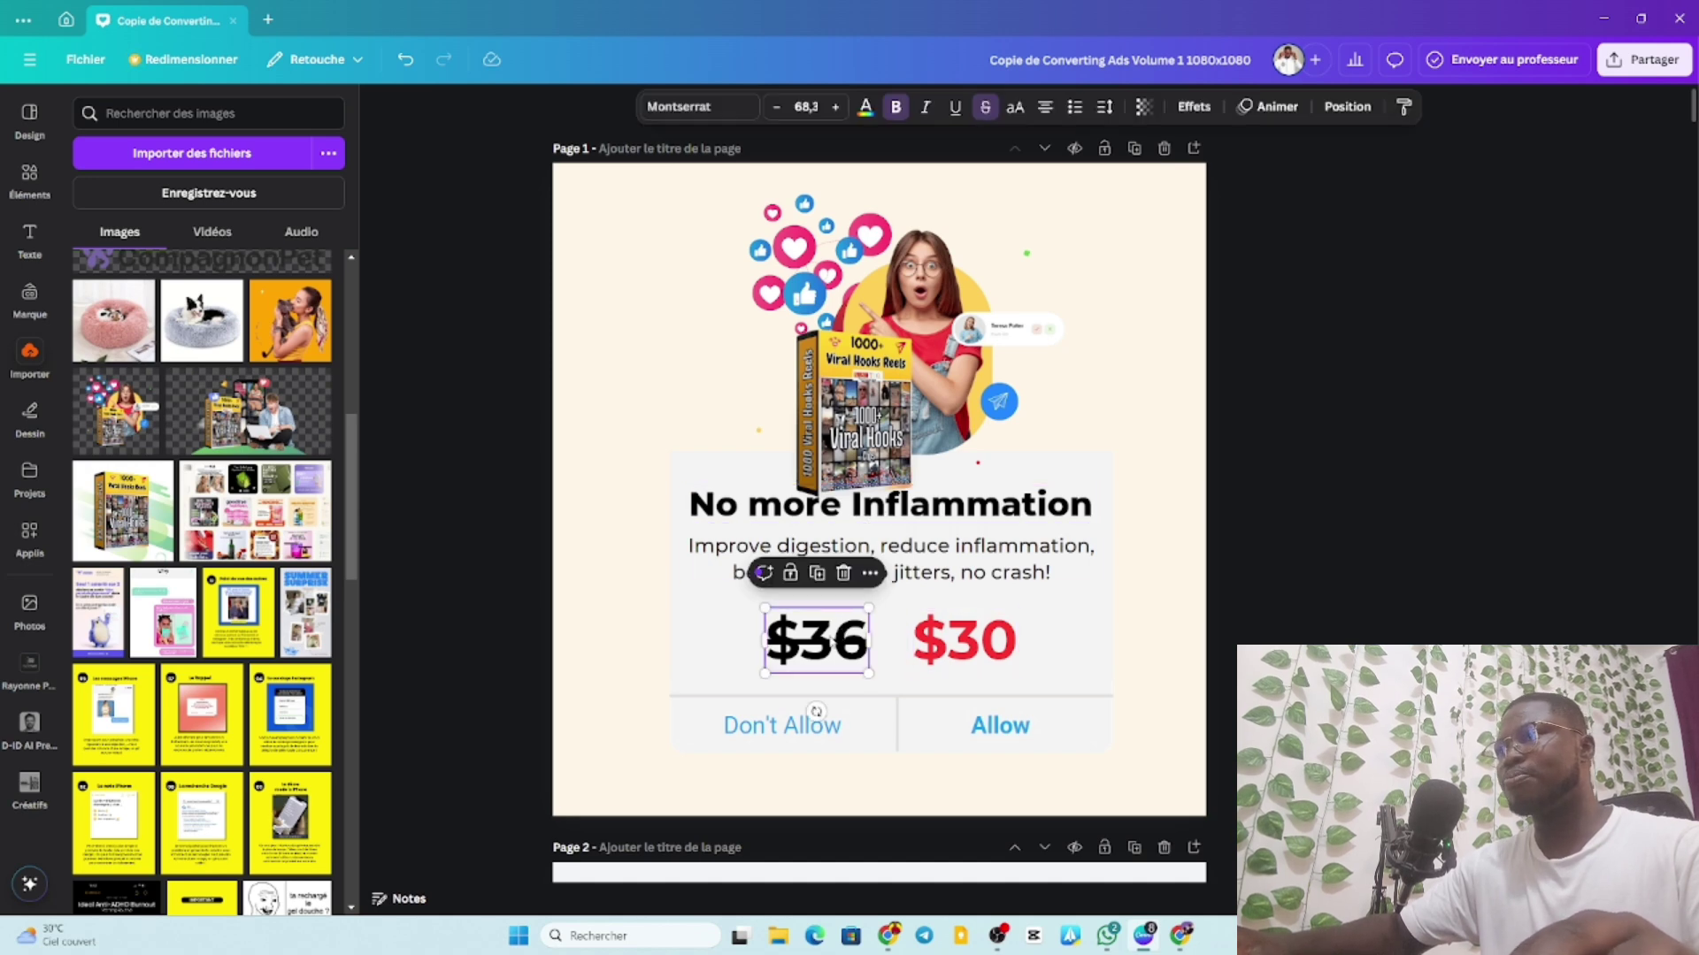
double_click(828, 640)
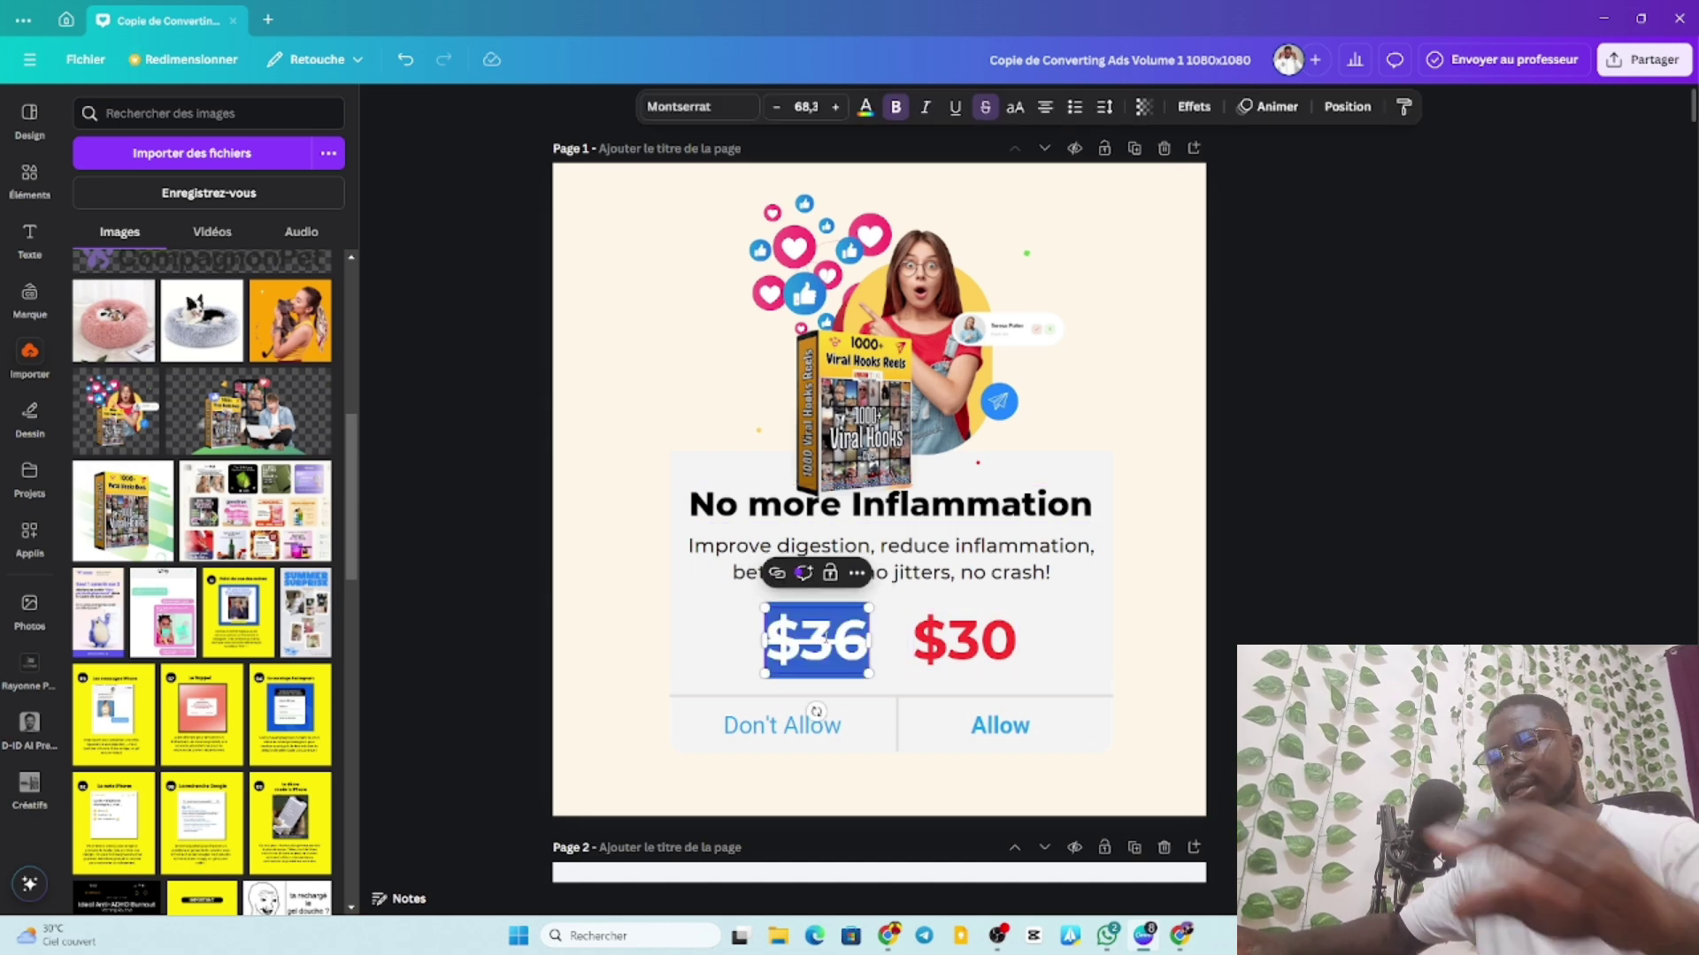
text(17)
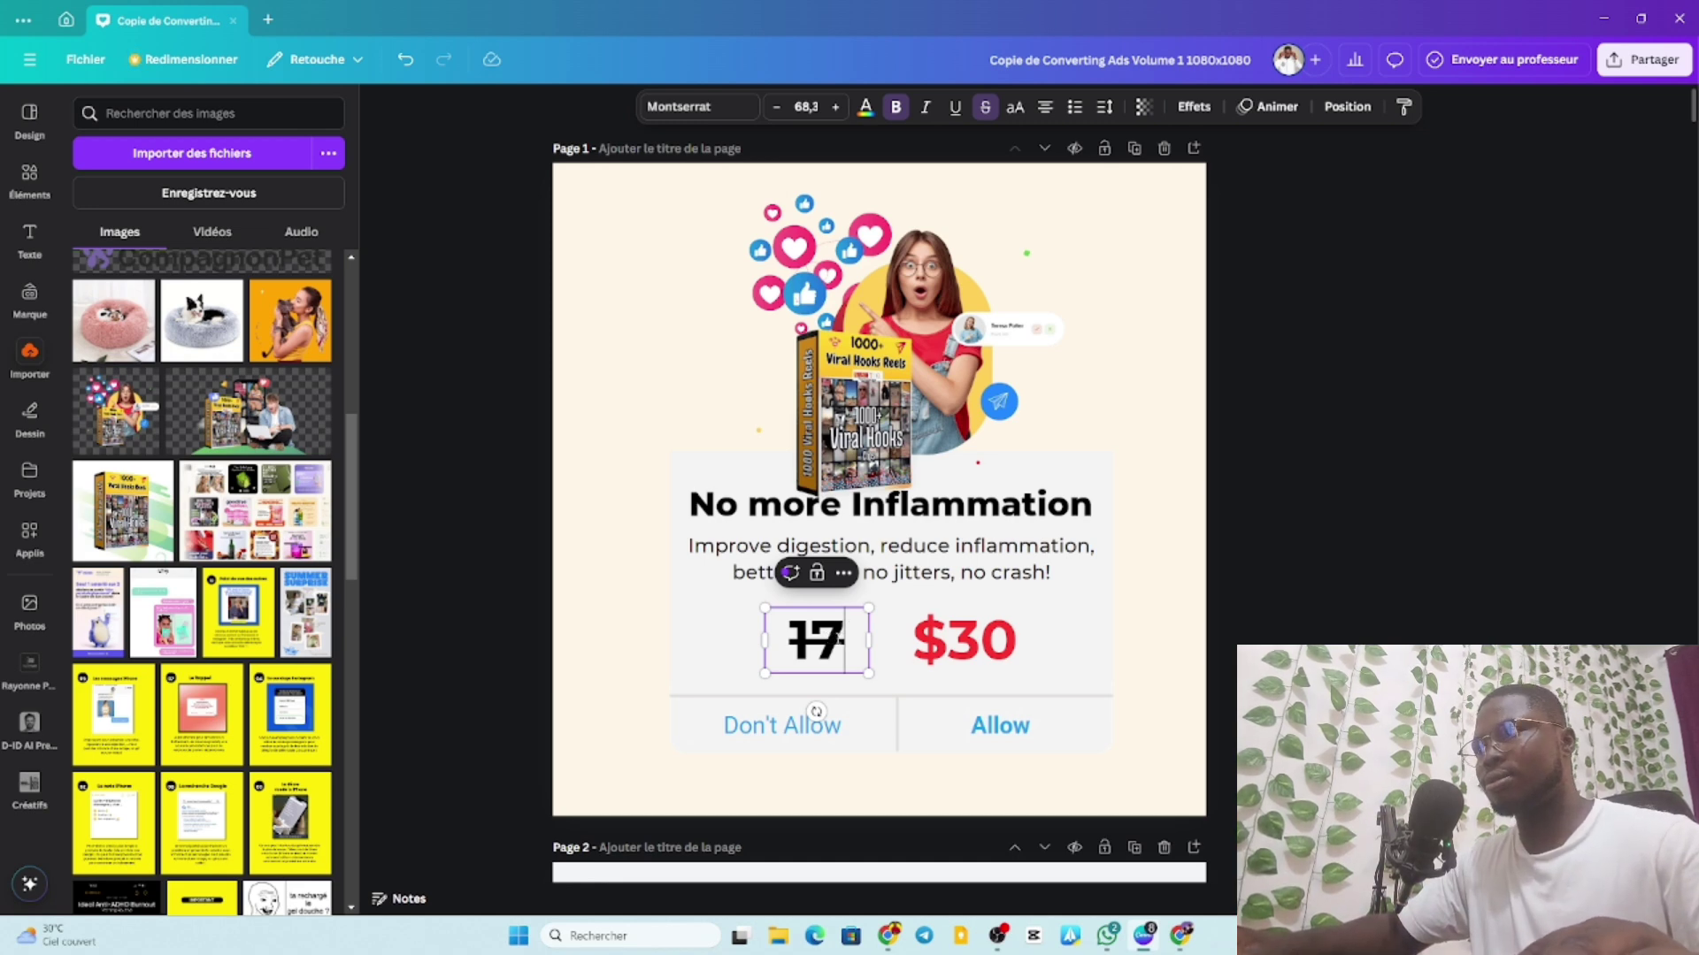
key(shift+Left)
key(shift+Left)
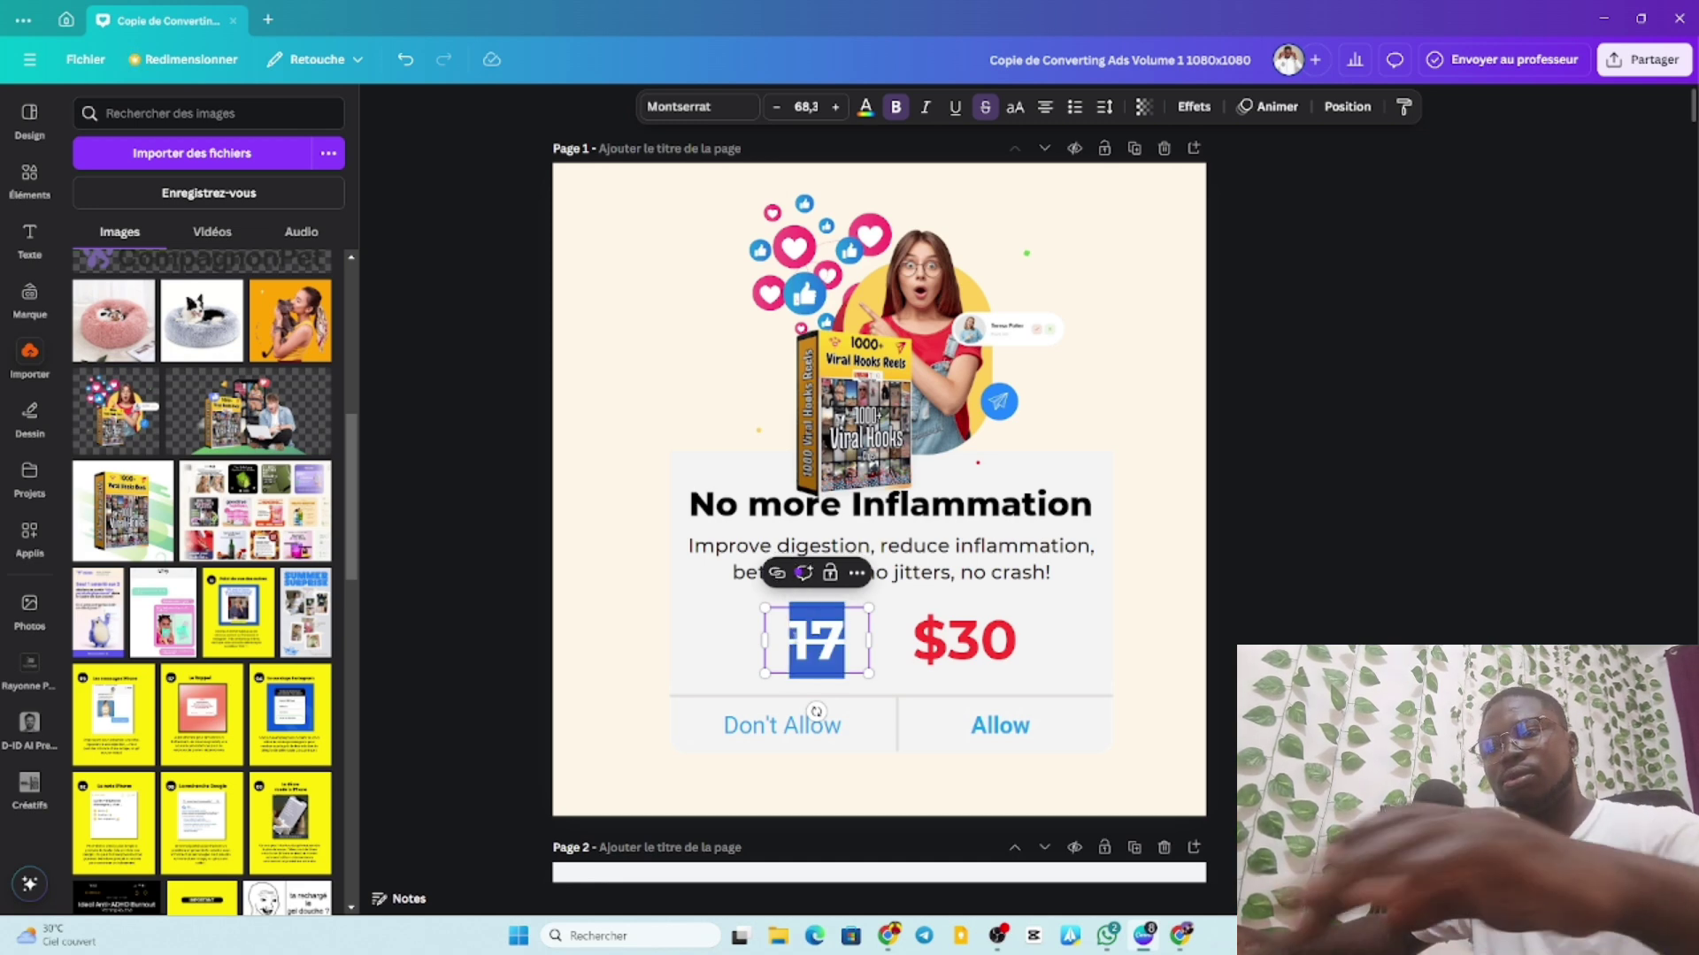
text(47)
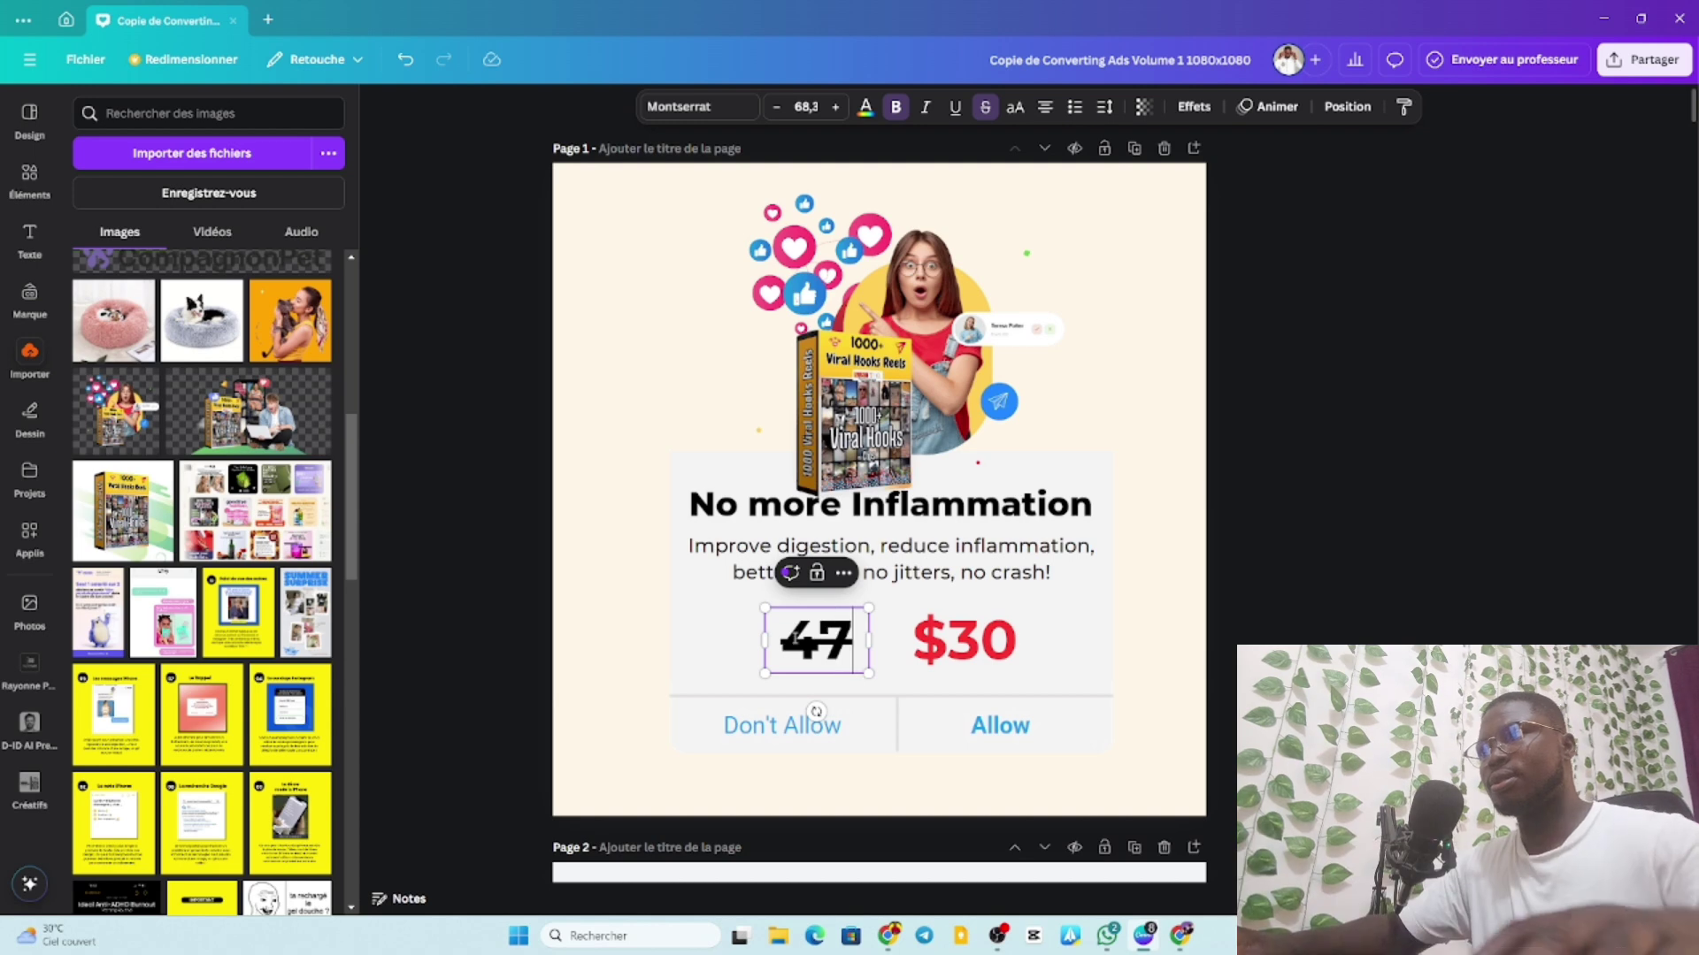
Change the red $30 price to $17.
click(973, 645)
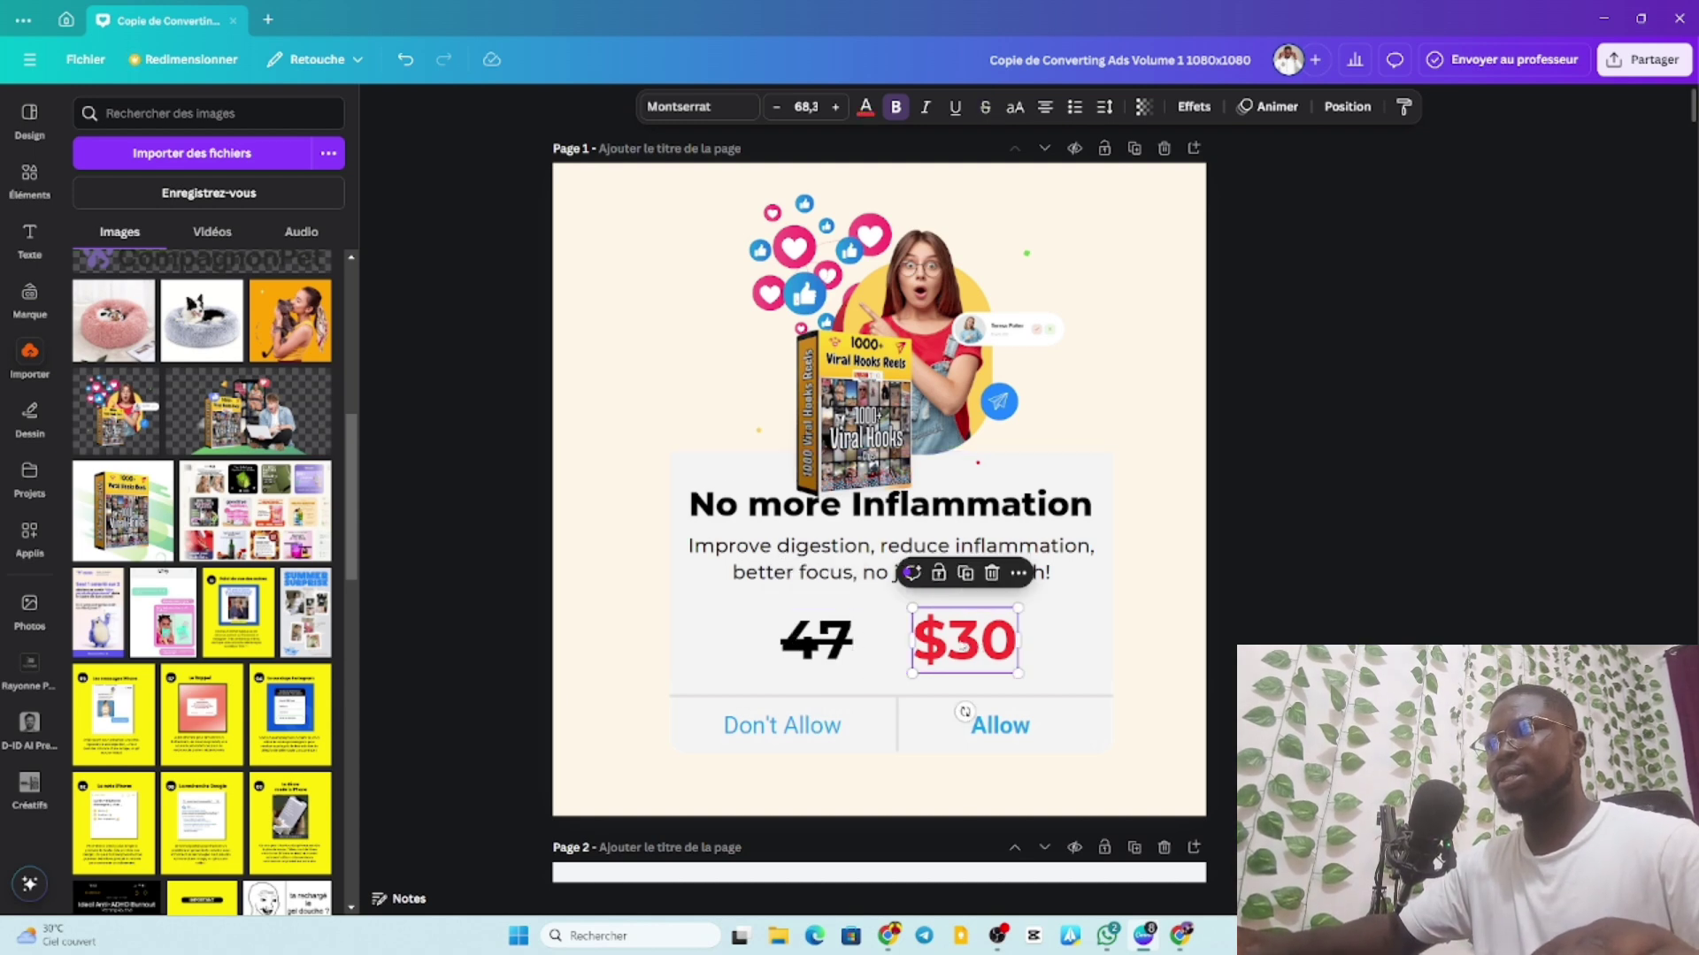
click(958, 643)
click(958, 641)
key(shift+End)
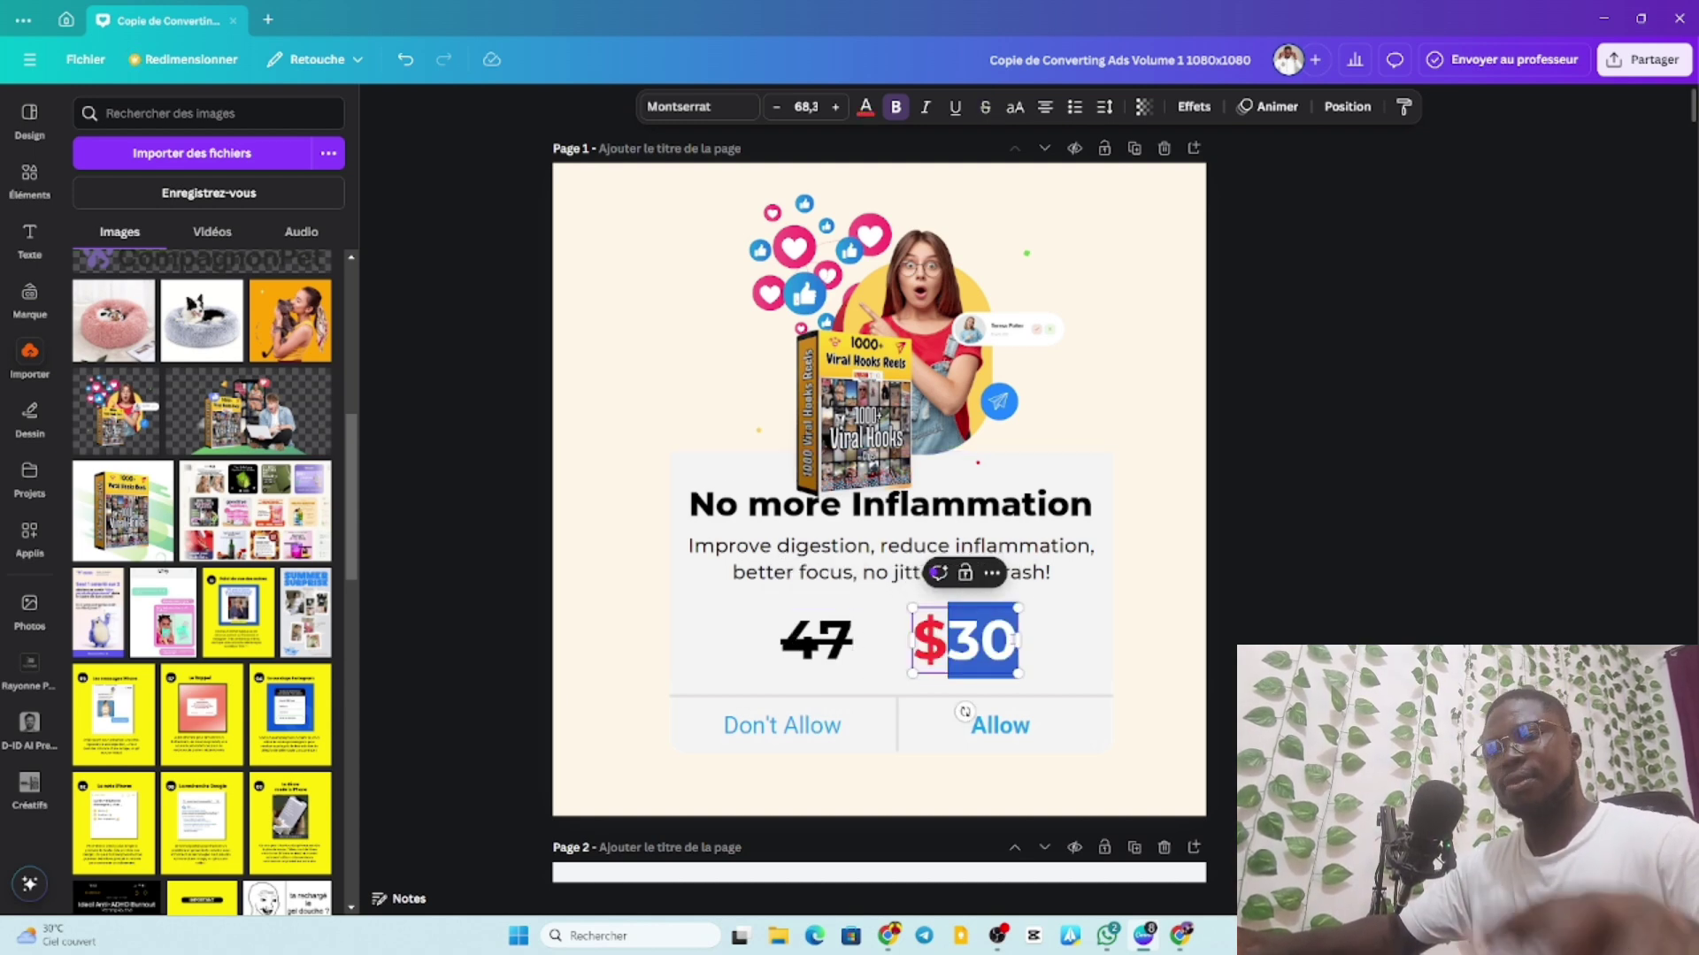
text(17)
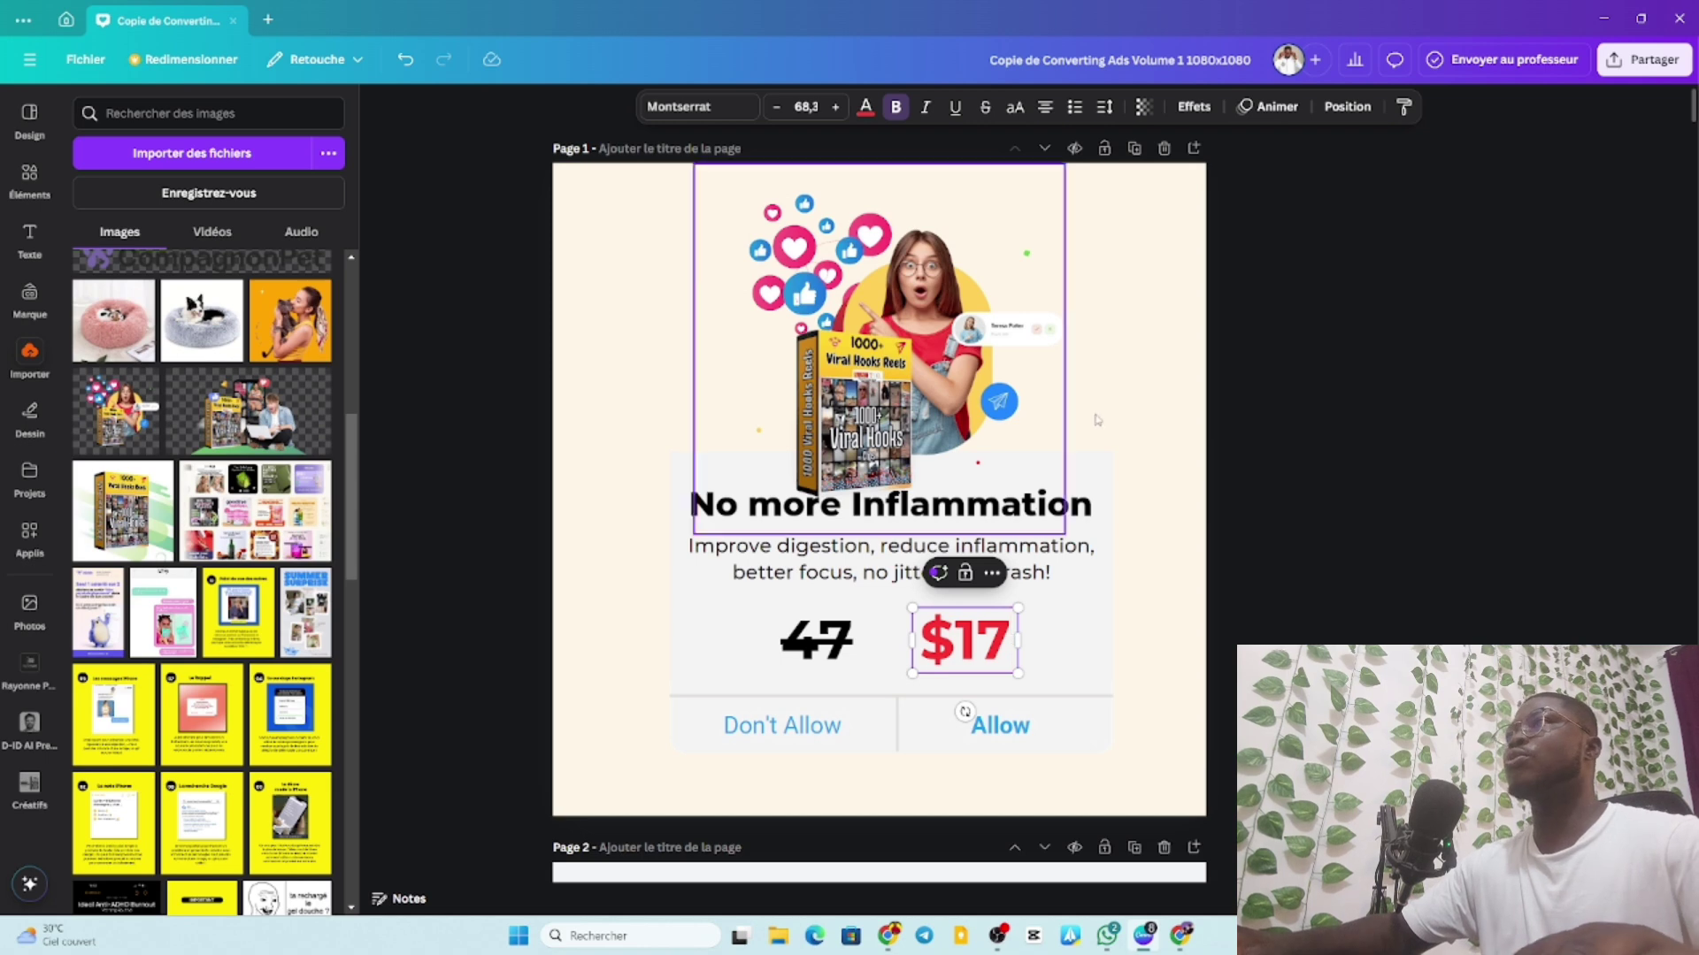
click(1178, 940)
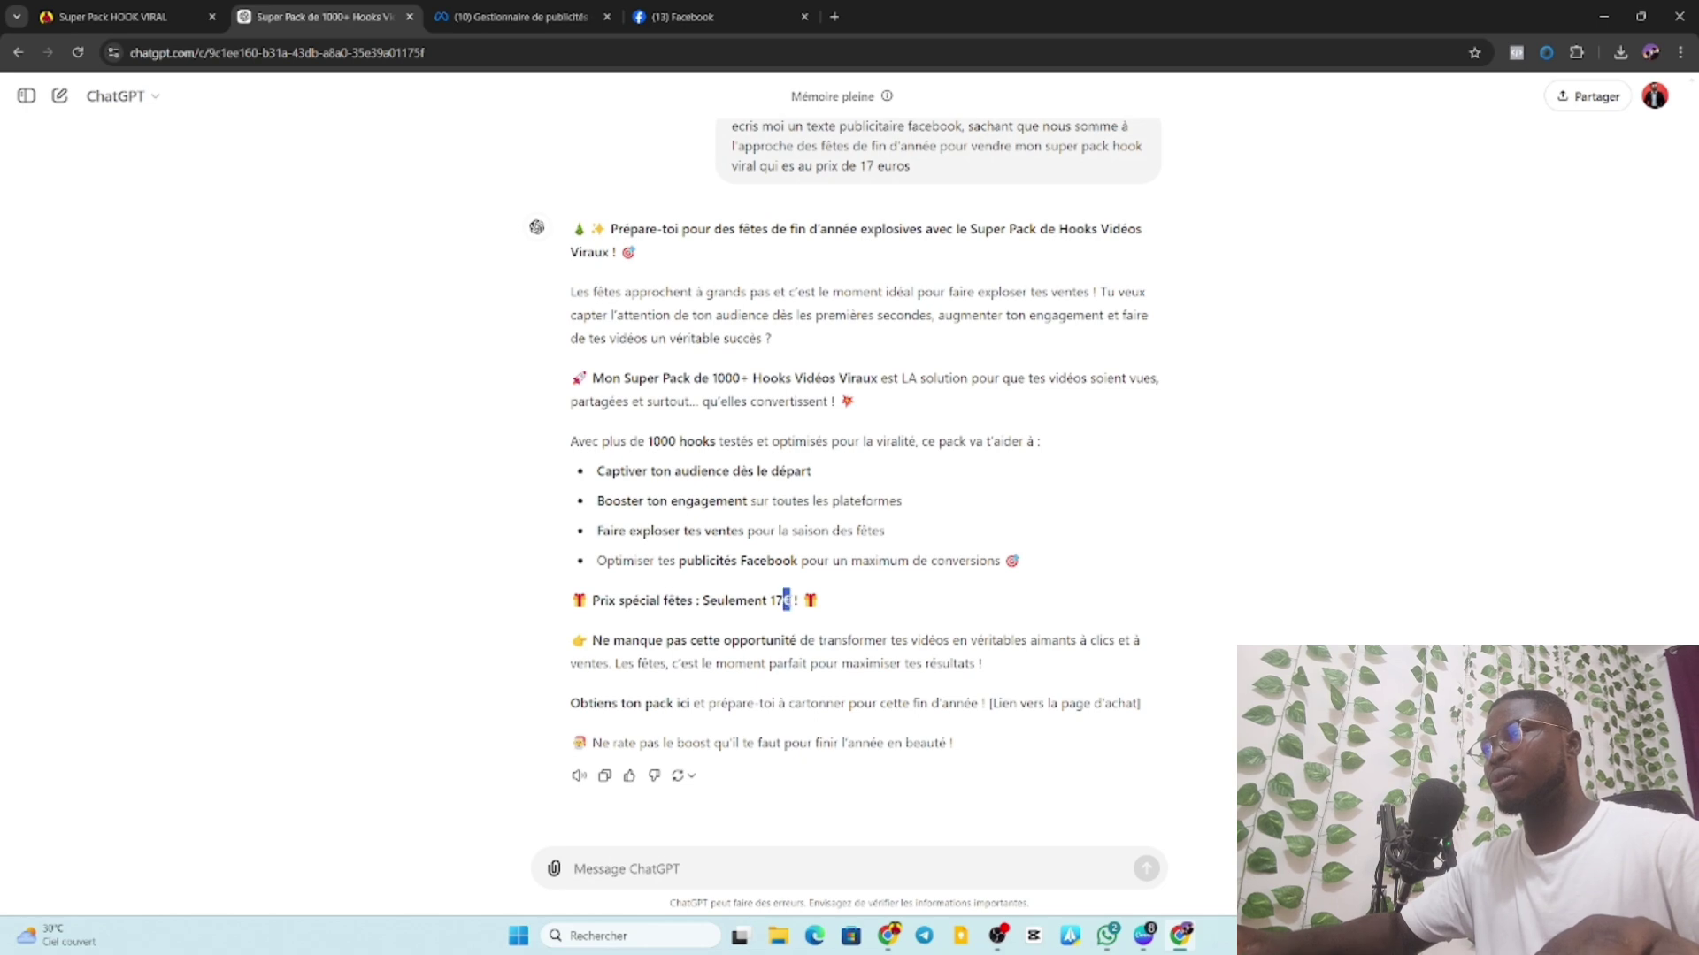
Copy the € sign from ChatGPT's ad text and bring Canva back to the front.
right_click(785, 601)
click(814, 615)
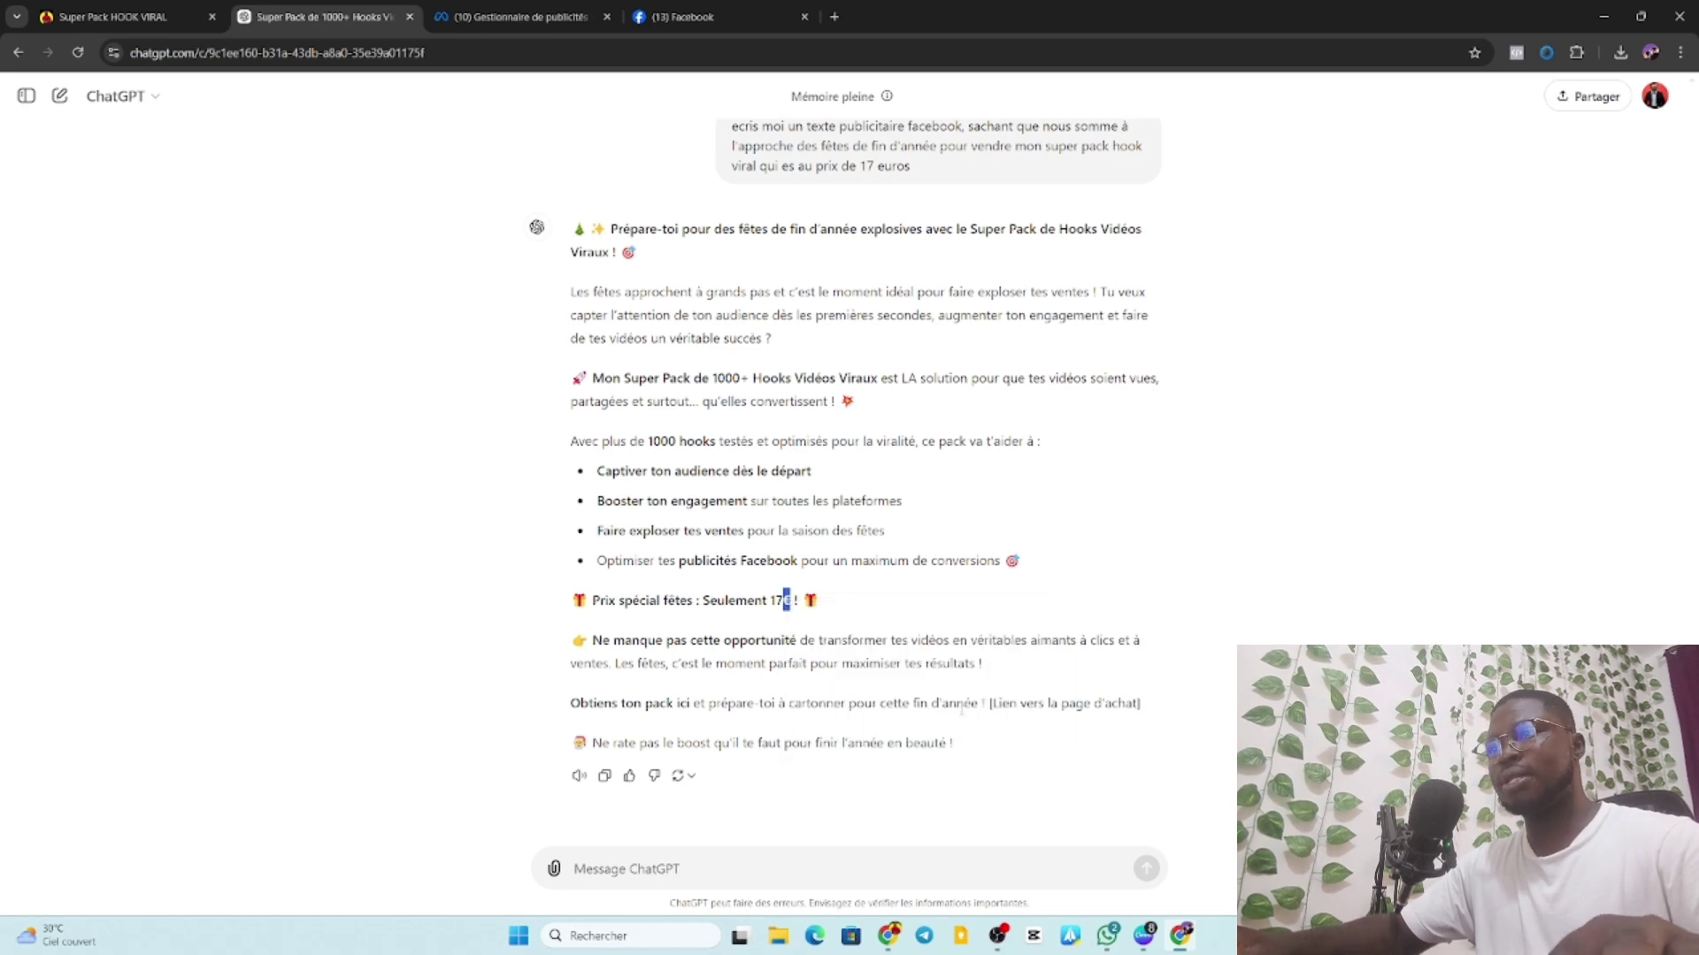
click(1143, 936)
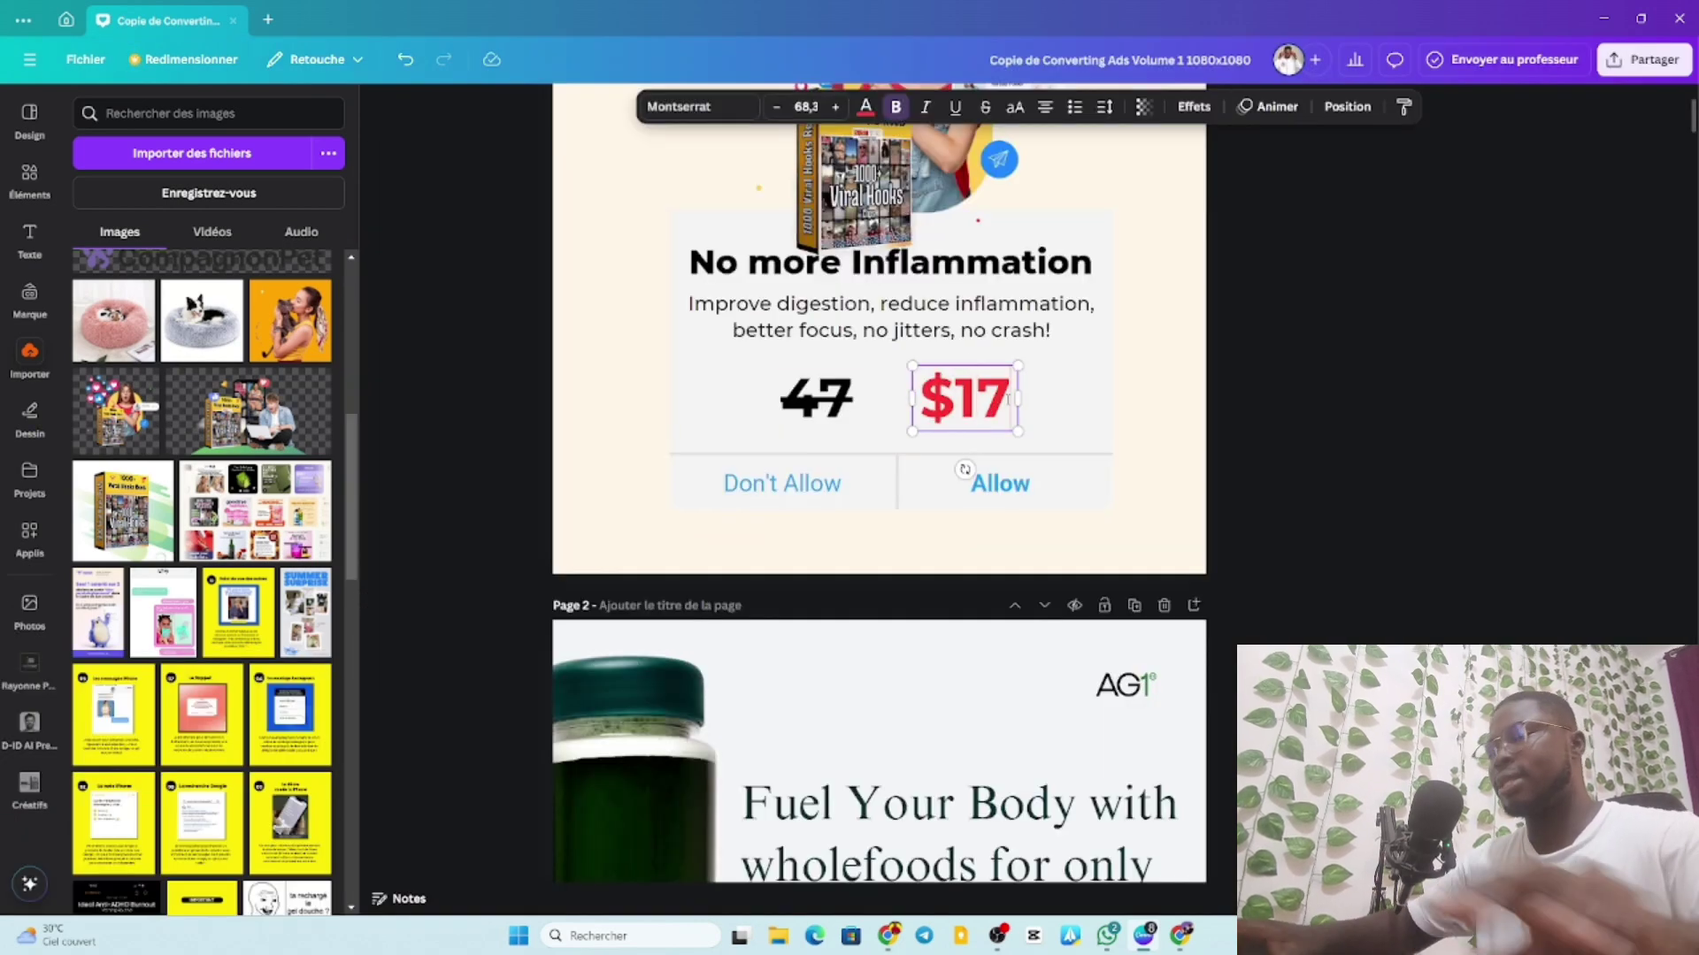
Convert both prices to euros: red $17 becomes 17€, and the struck-through price becomes 47€.
text(€)
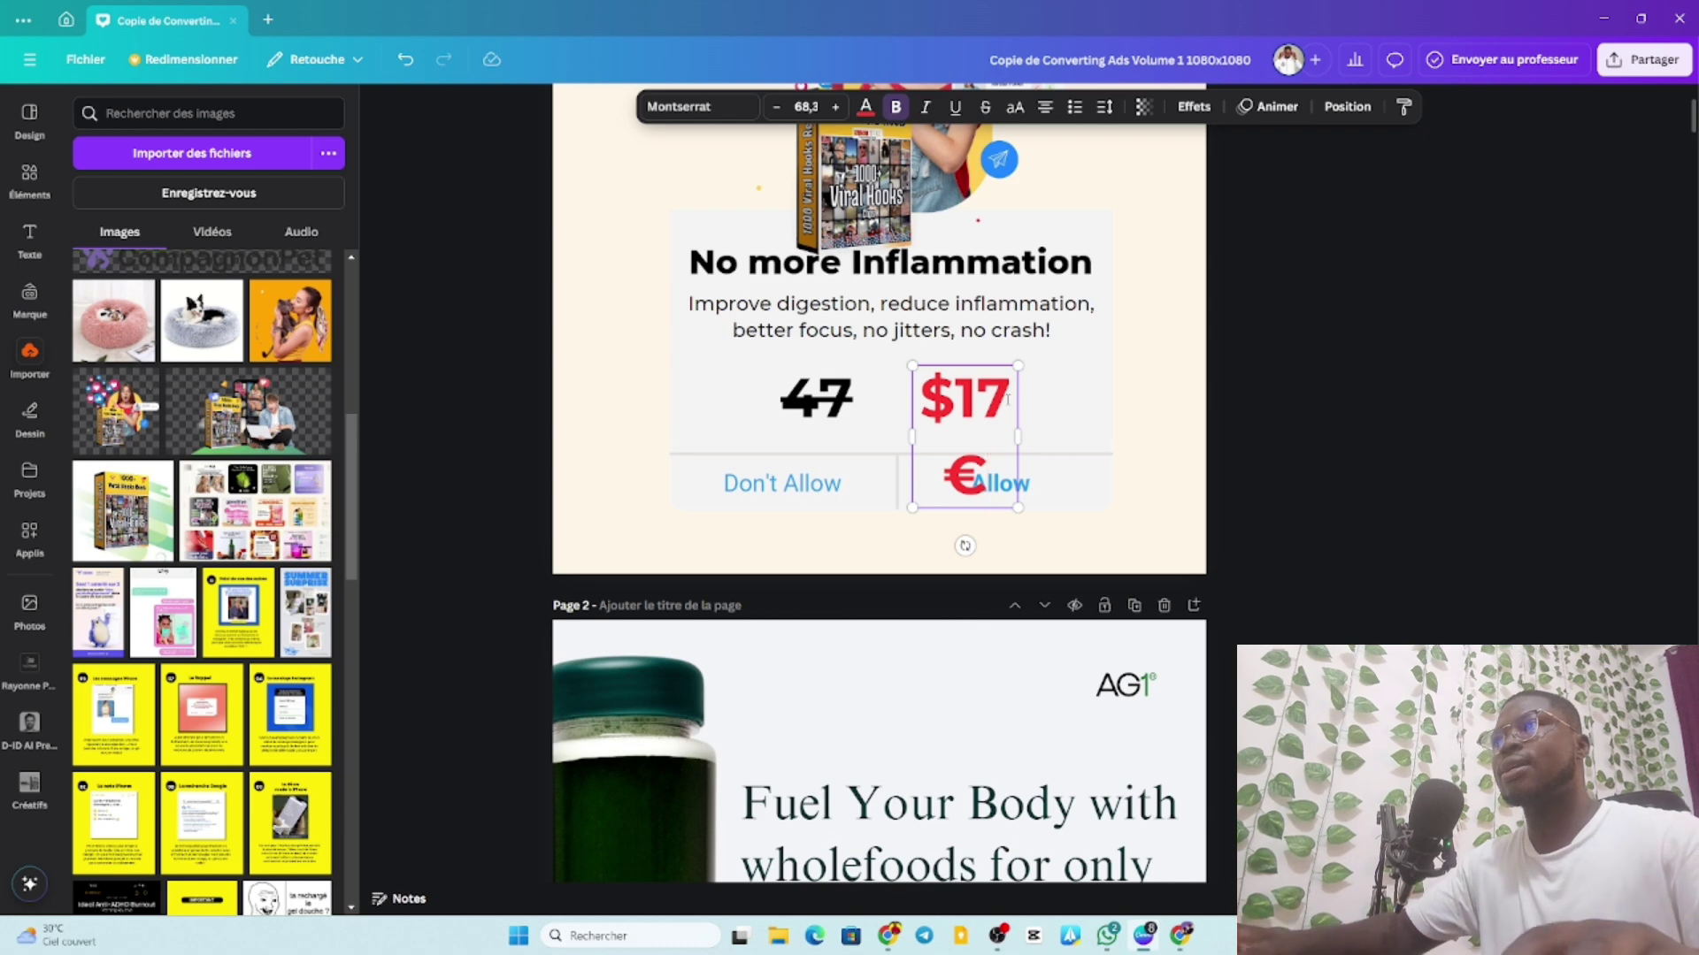
drag(1017, 434, 1055, 420)
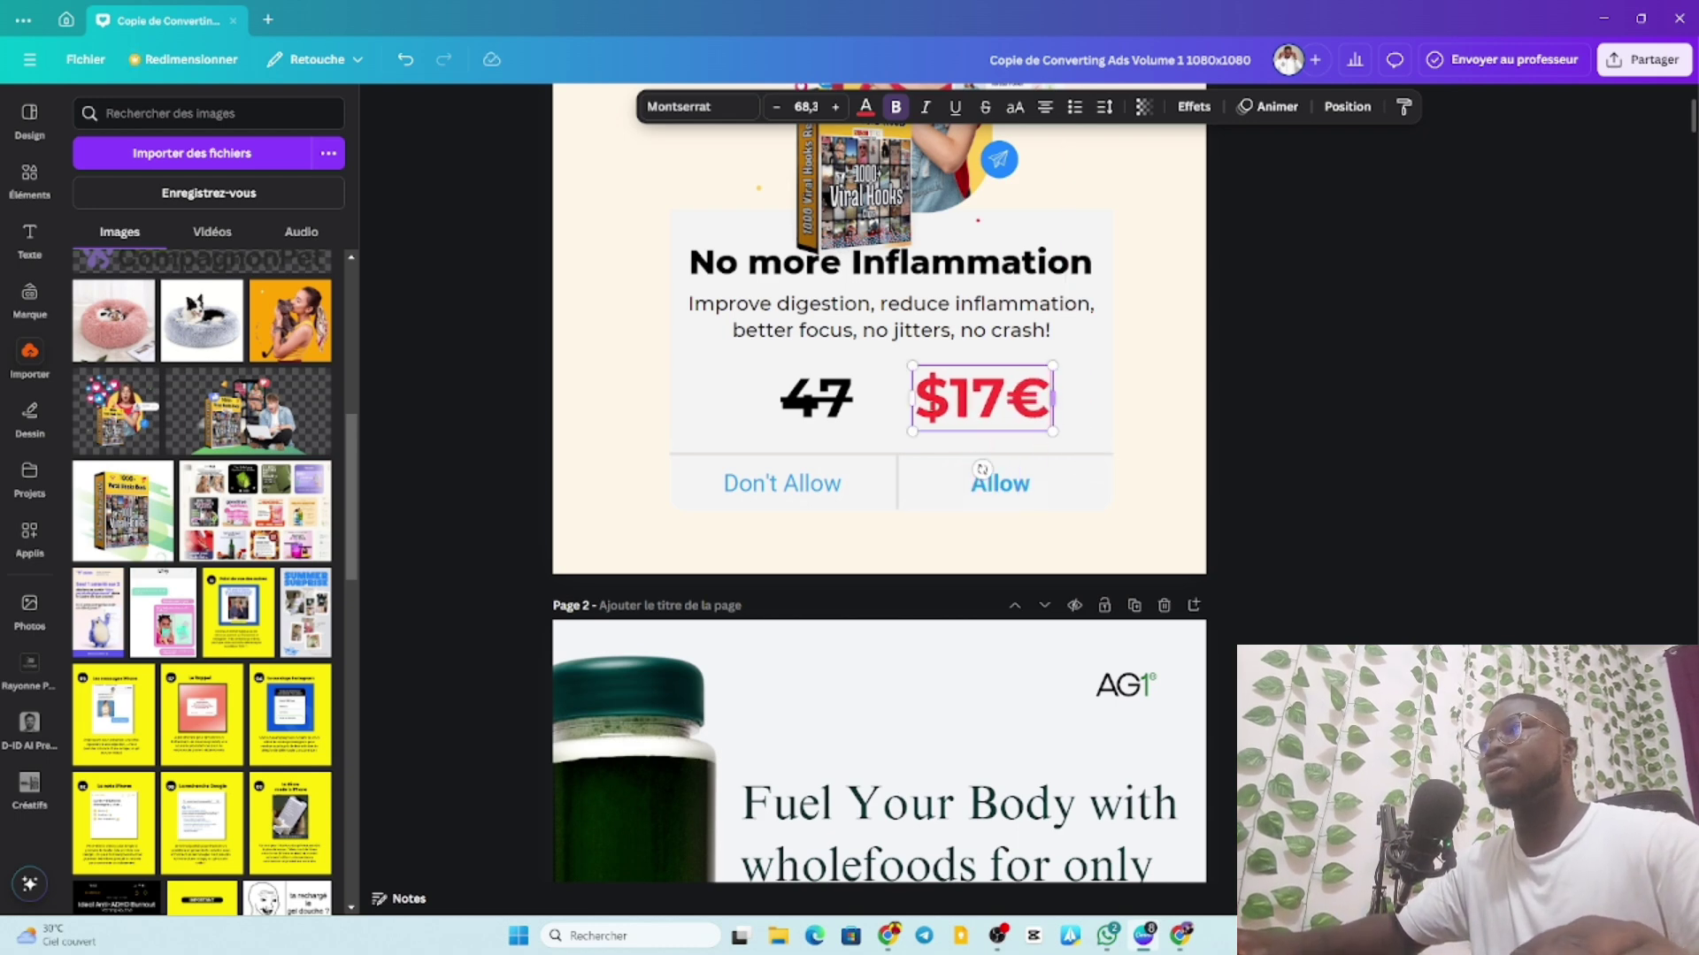
click(949, 396)
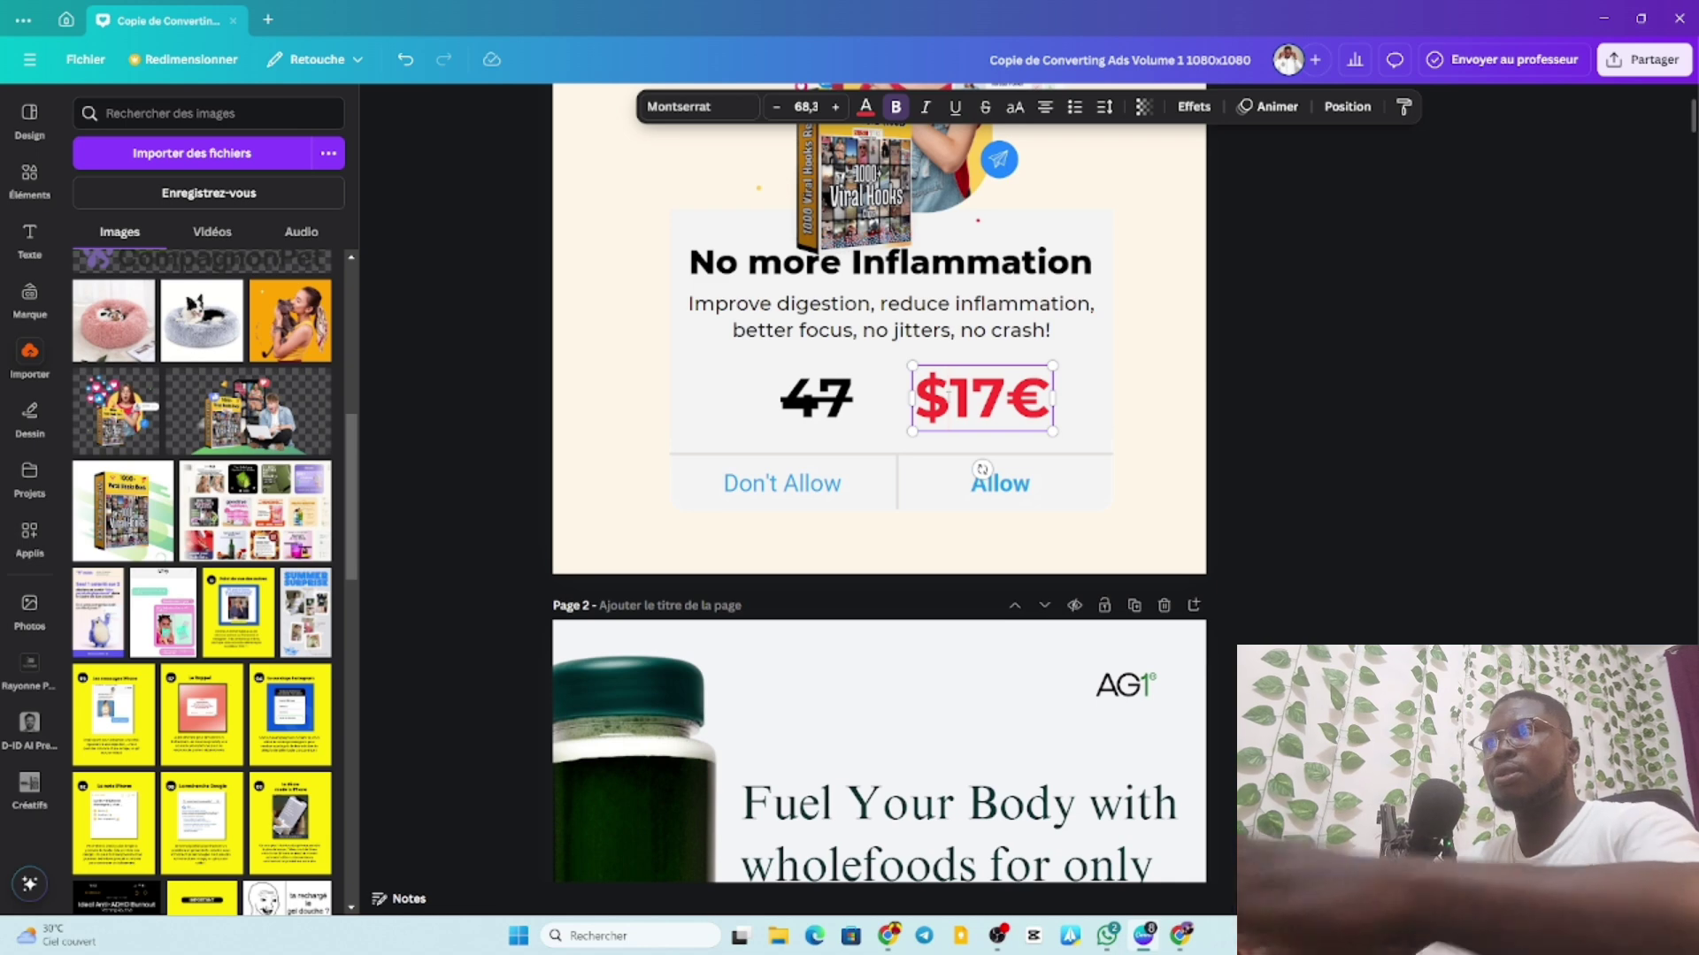
key(BackSpace)
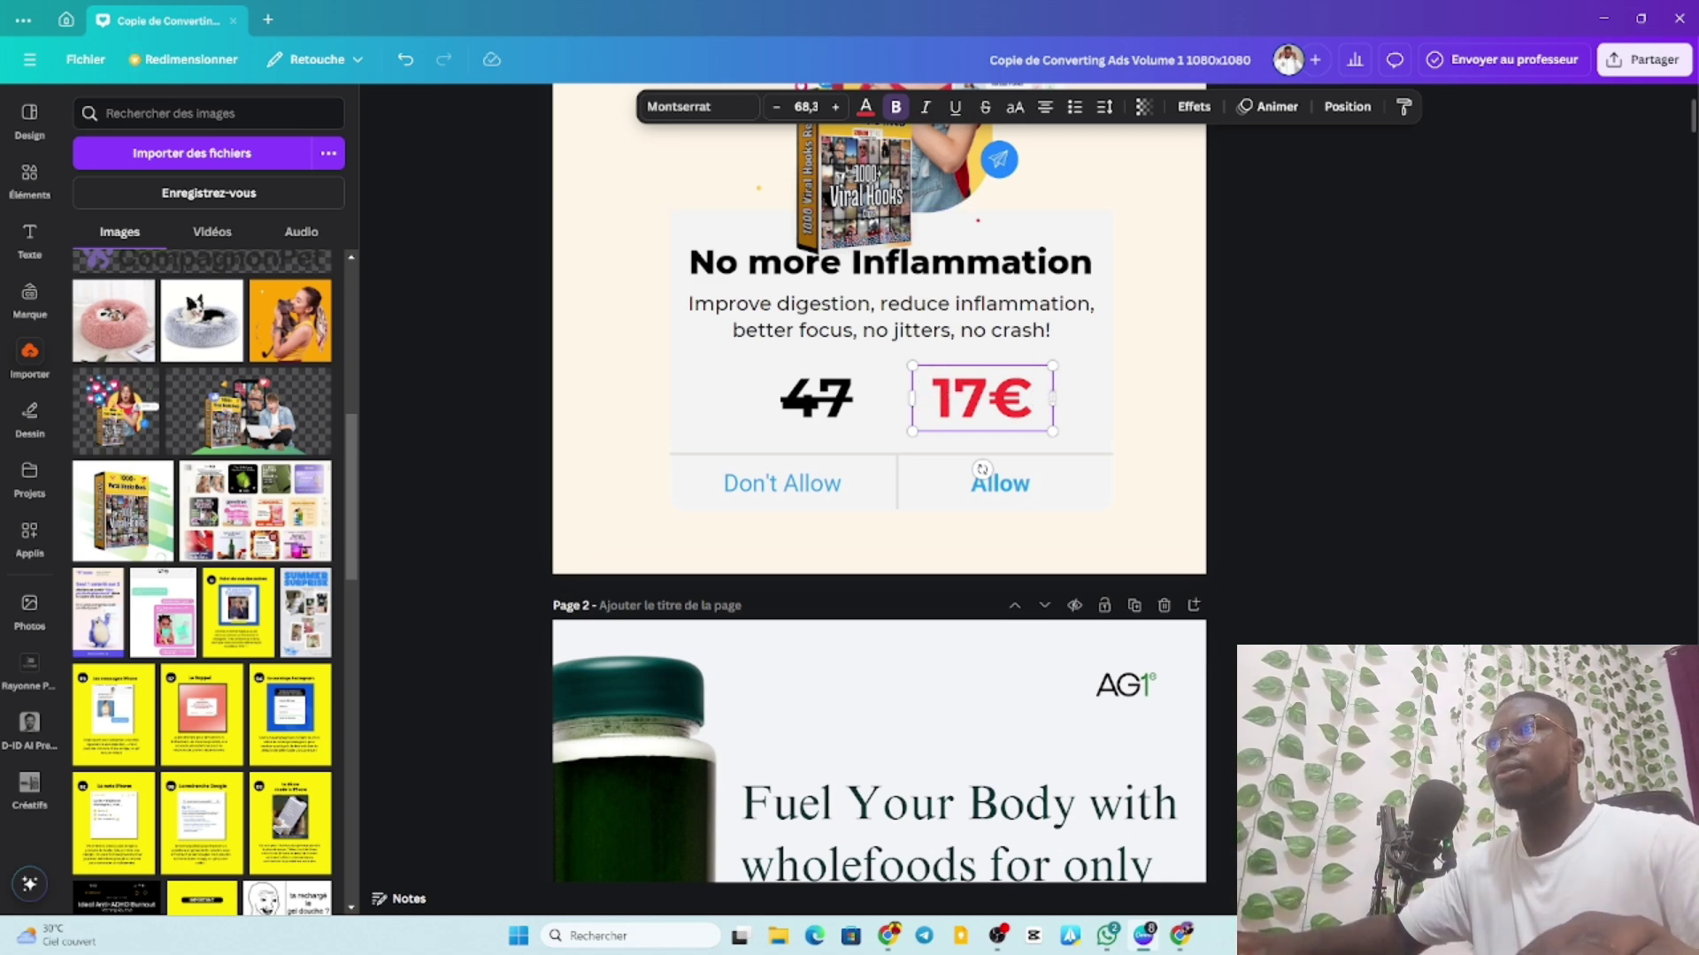
drag(1052, 398, 1017, 396)
click(823, 406)
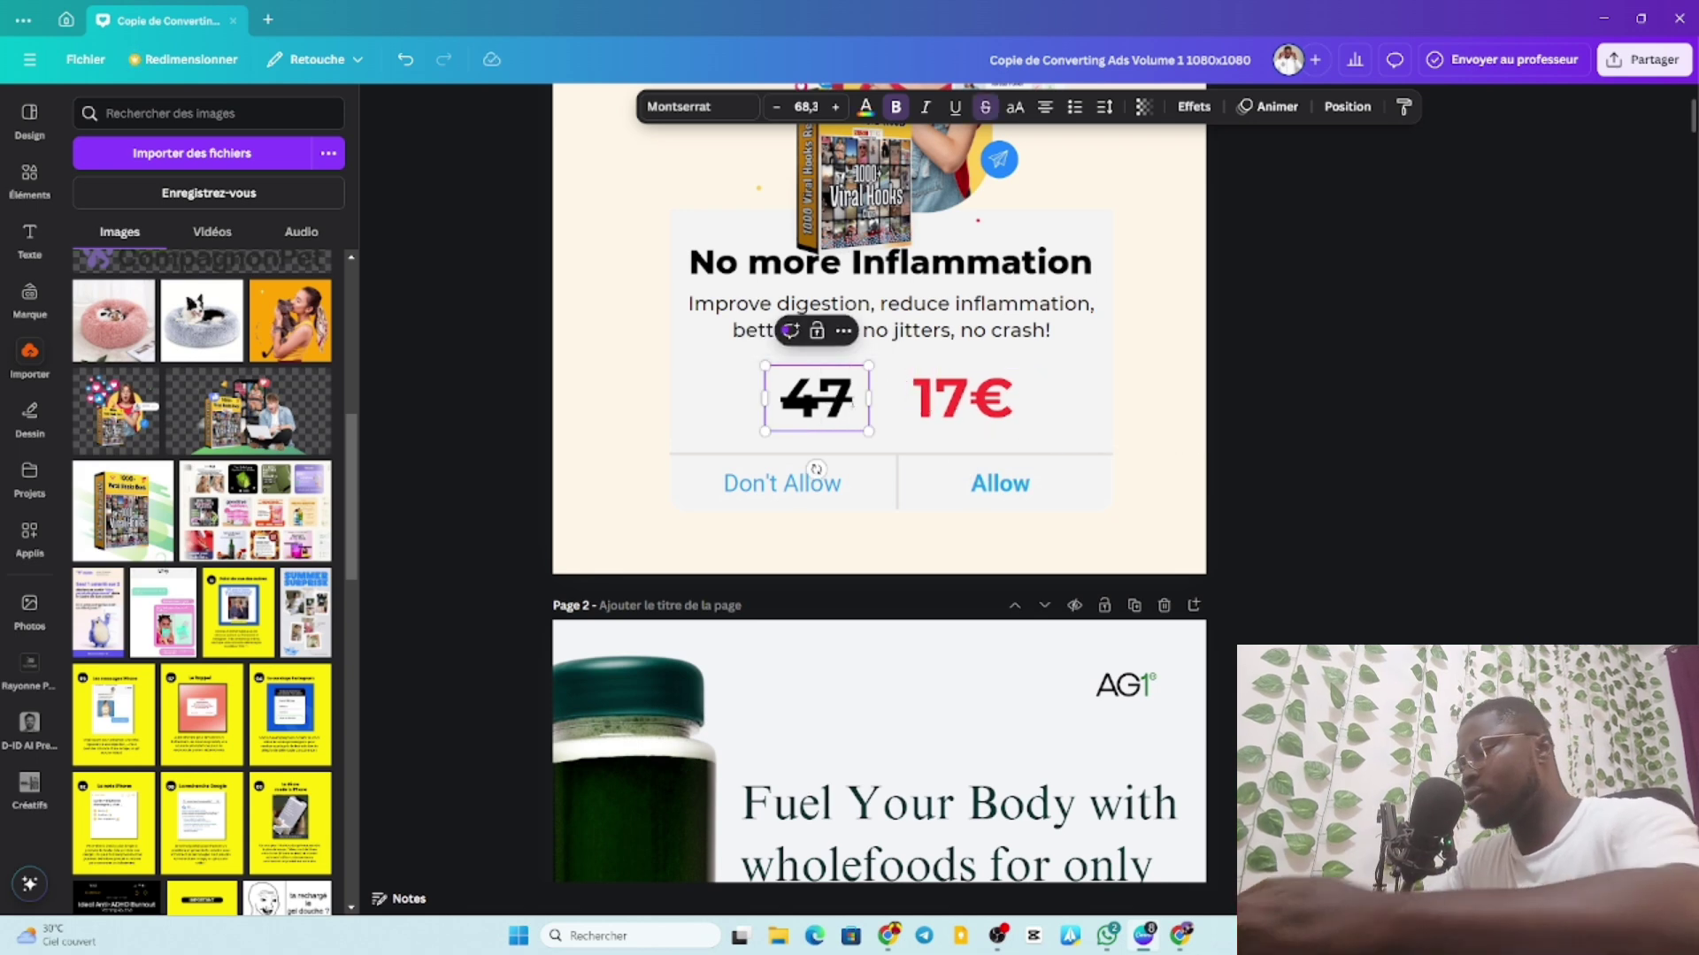
text(€)
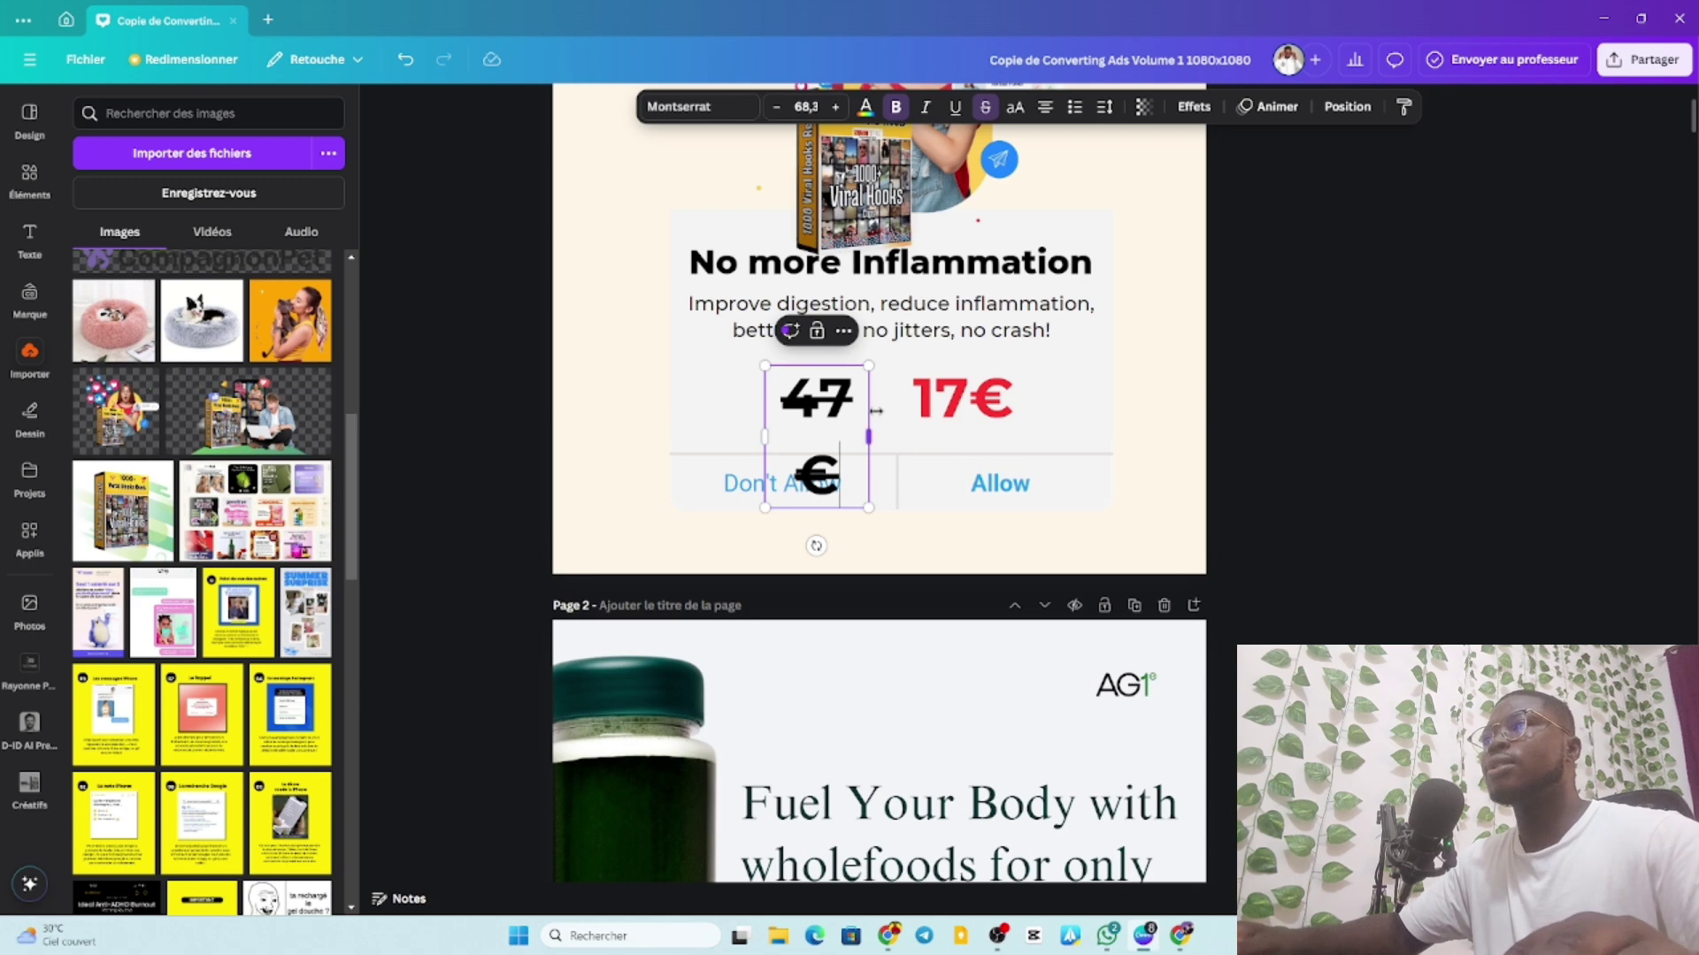
drag(868, 434, 1084, 378)
Place 17€ on the left and the struck-through 47€ to its right.
drag(970, 390, 806, 395)
drag(1081, 378, 981, 387)
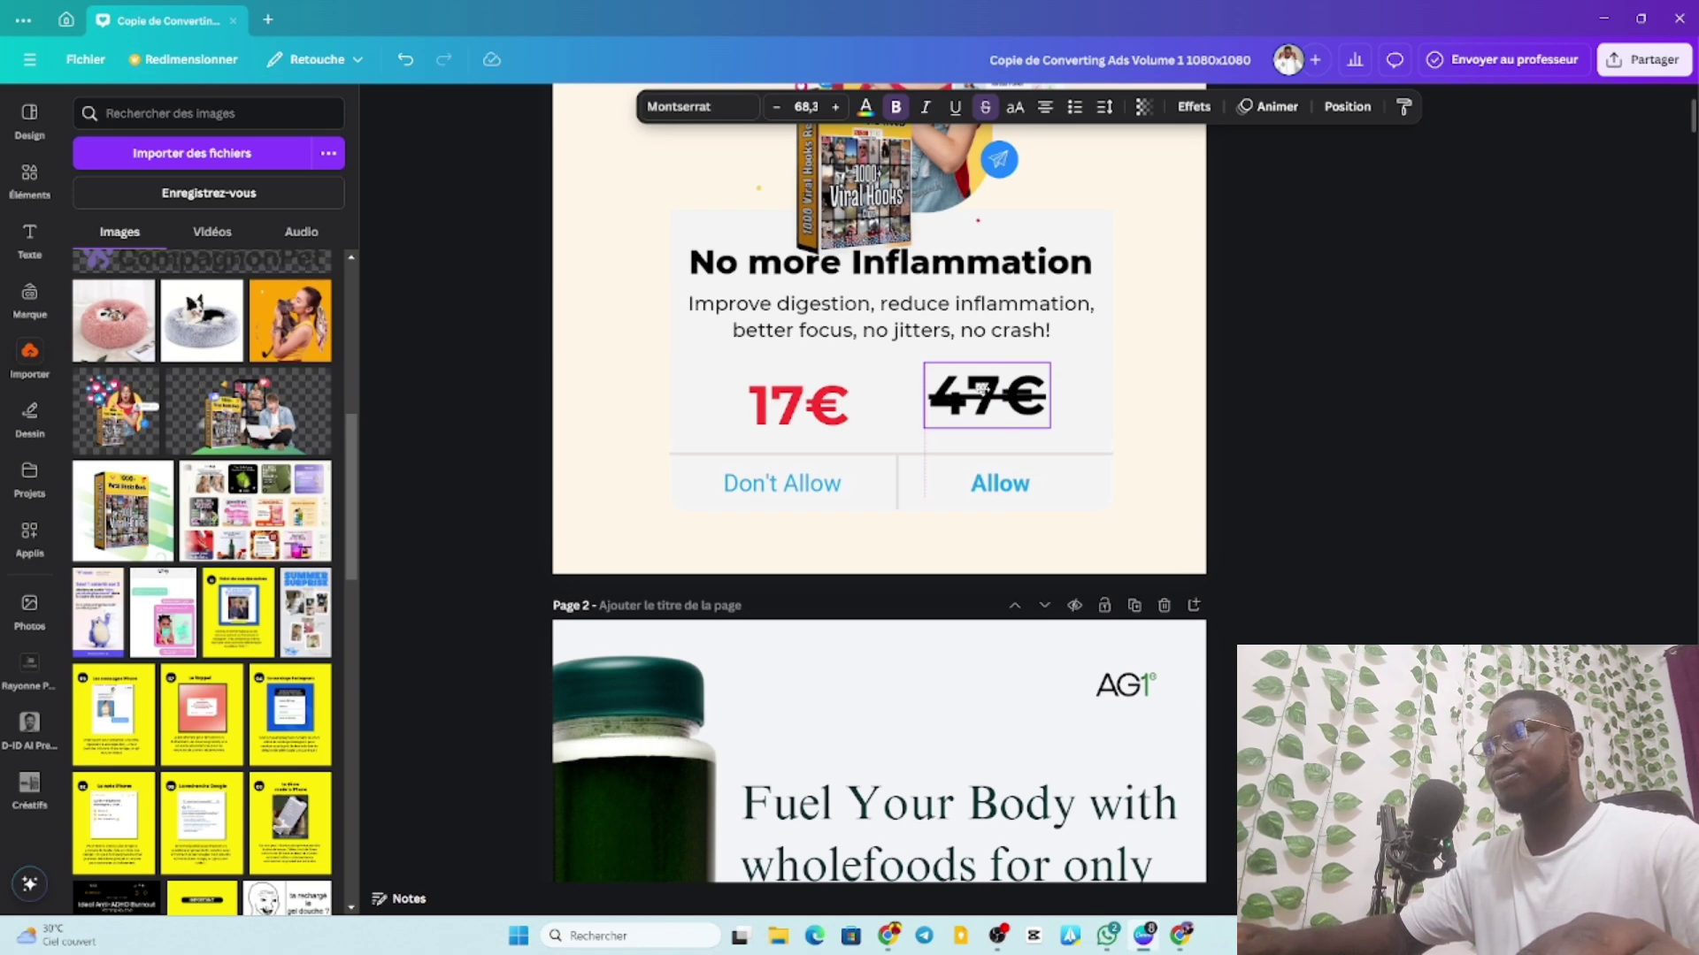
drag(980, 388, 981, 388)
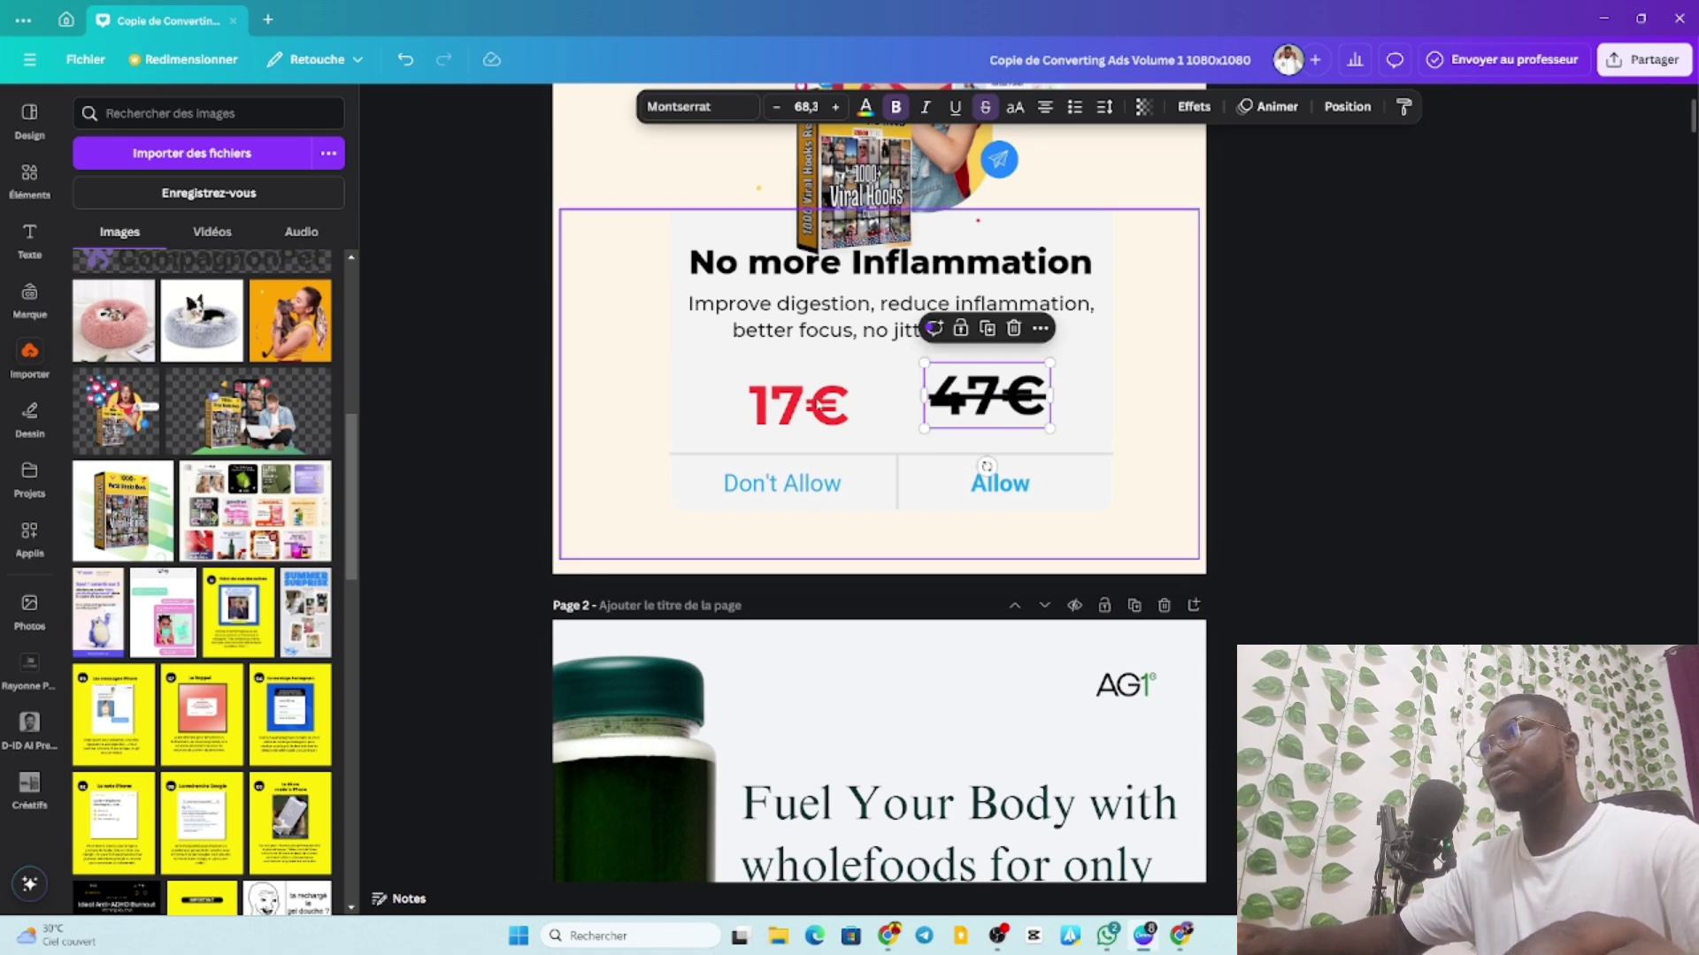
drag(802, 395, 812, 394)
click(986, 394)
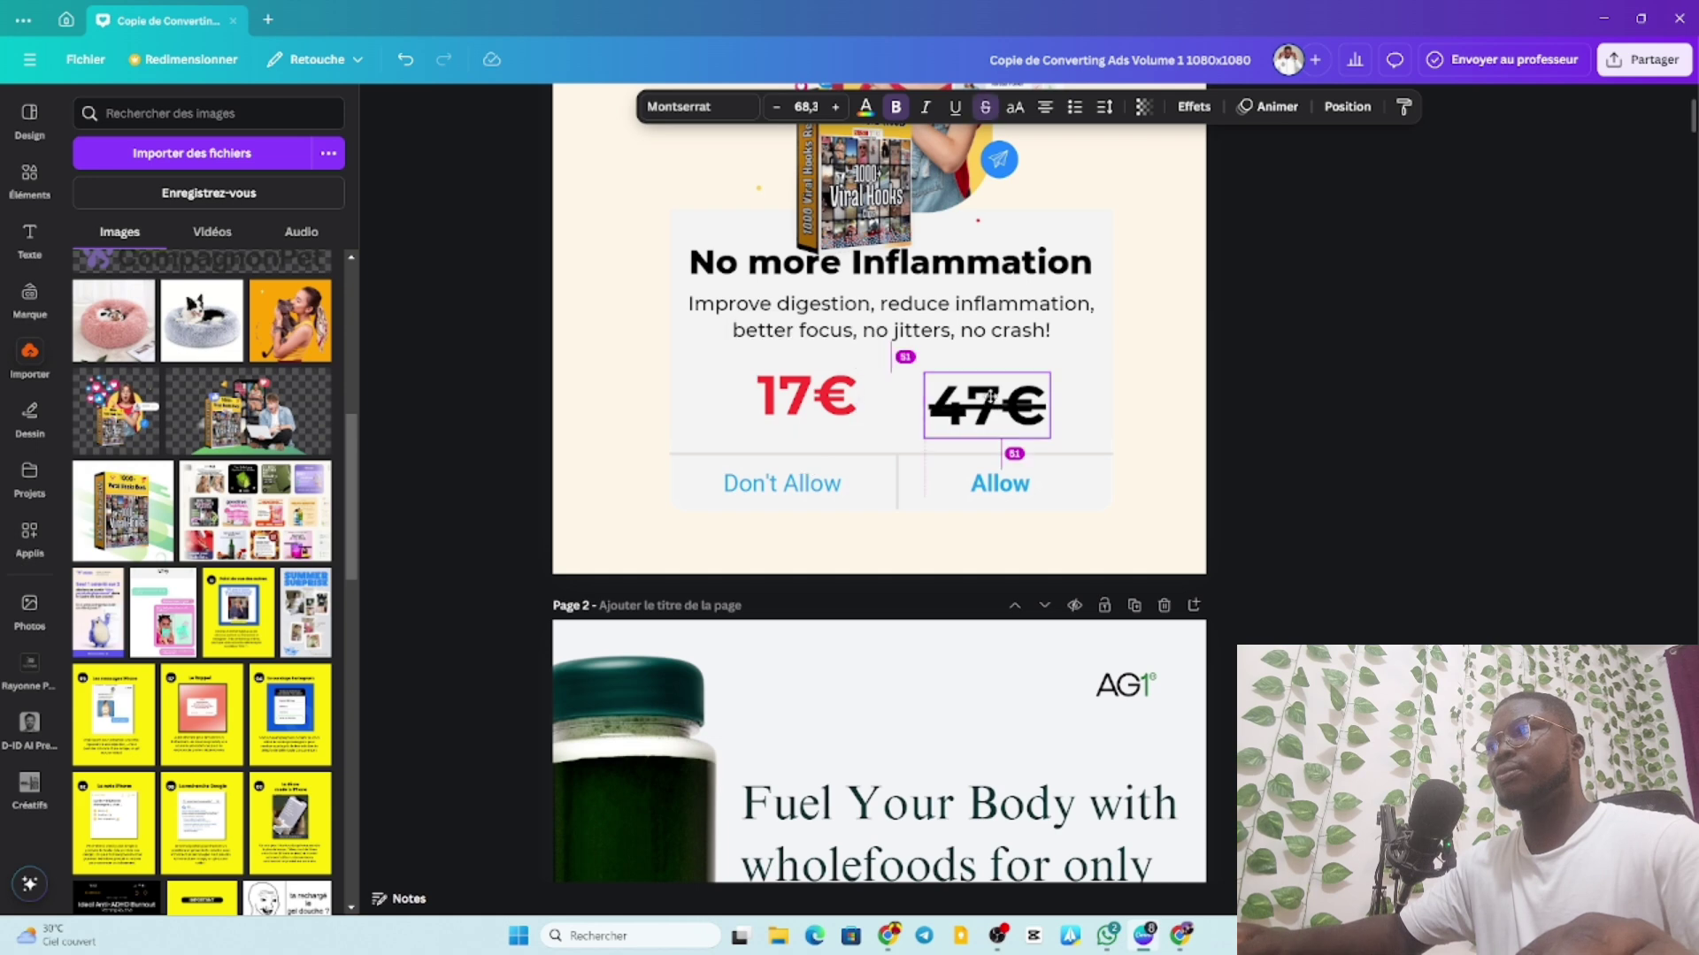
Rename the Allow / Don't Allow labels to 'Prix Normal' and 'Prix Réduit'.
click(805, 489)
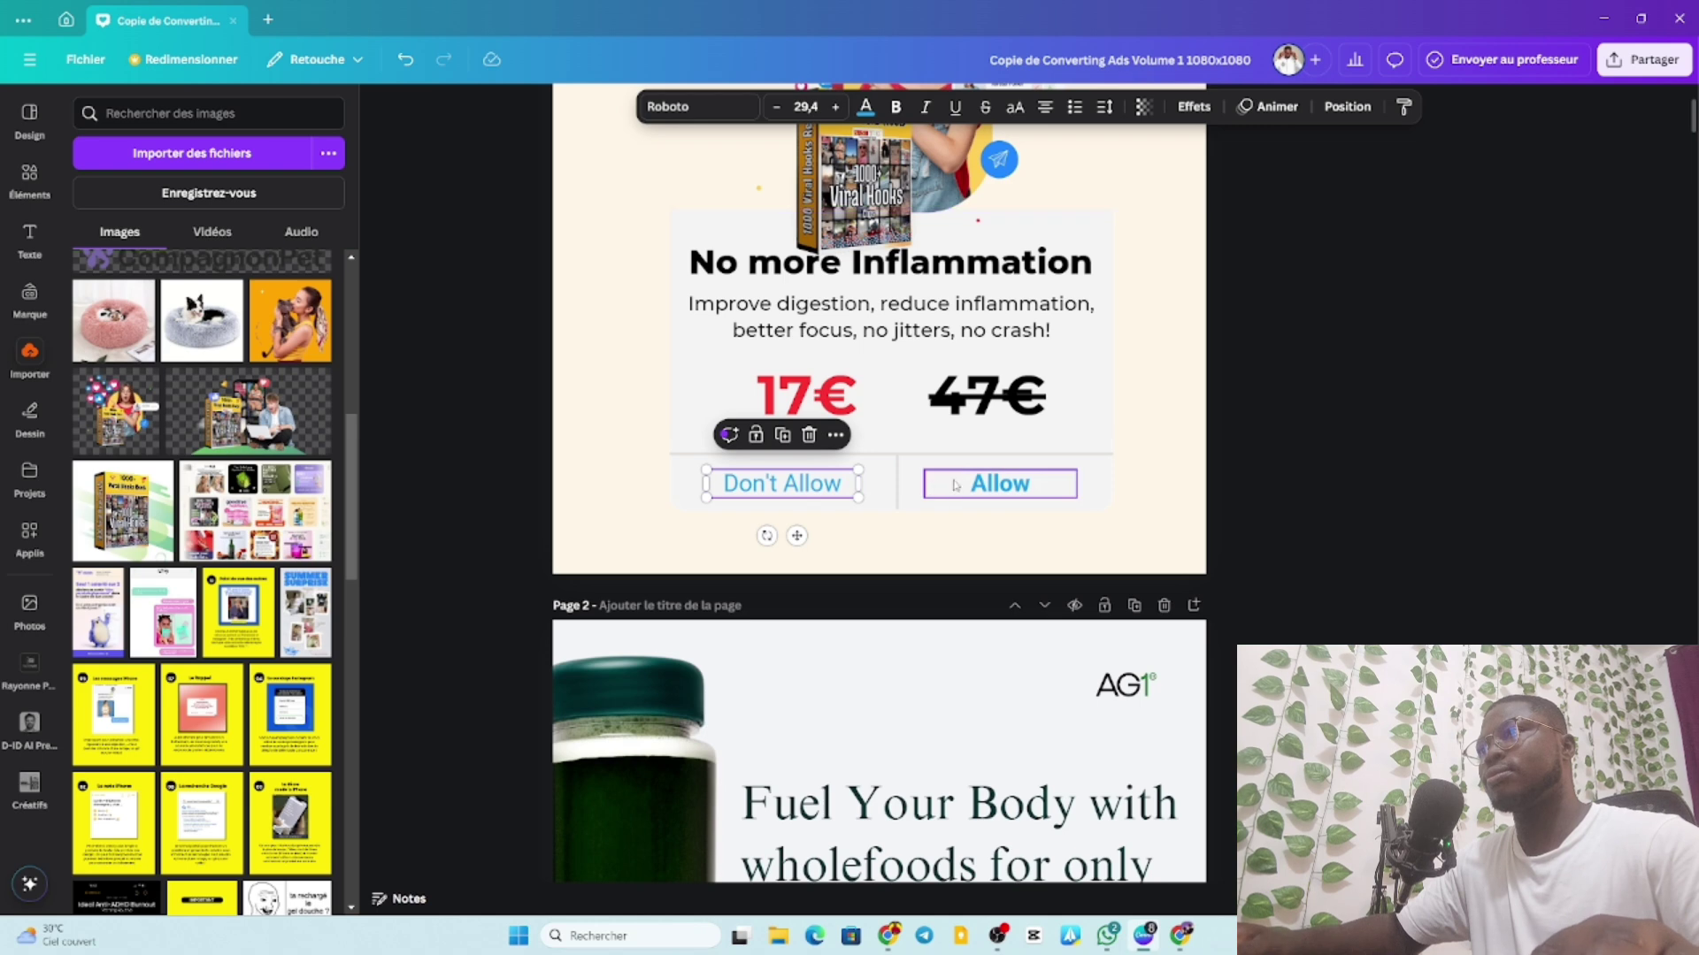
click(988, 485)
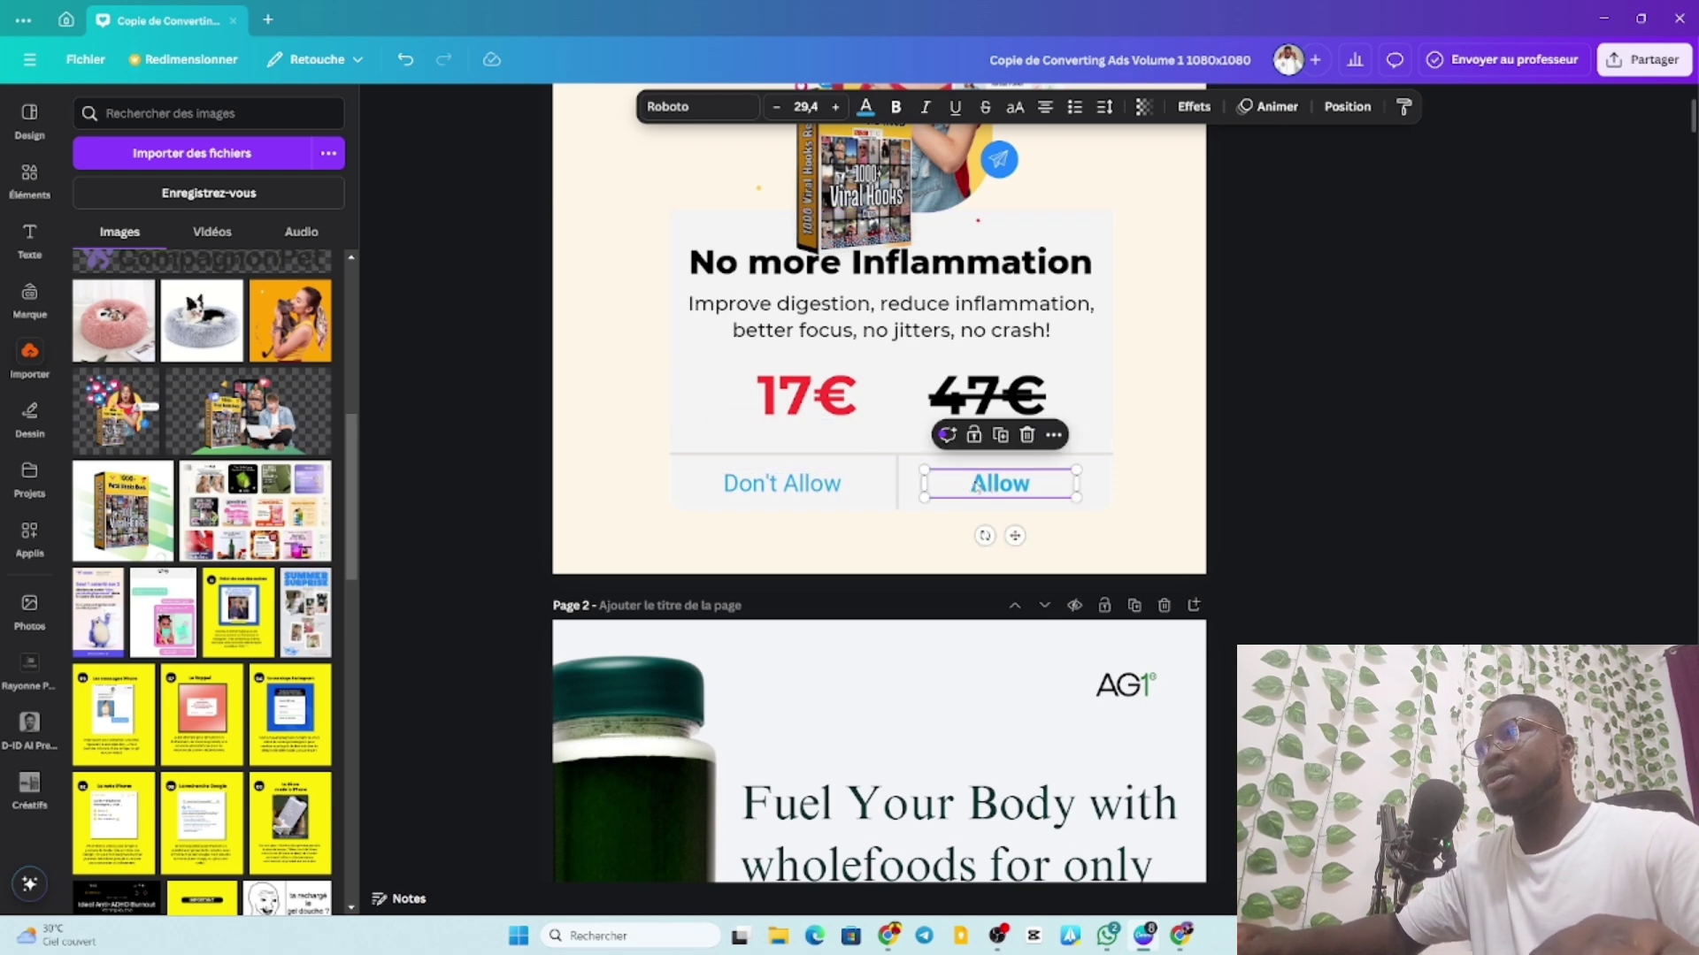
click(988, 486)
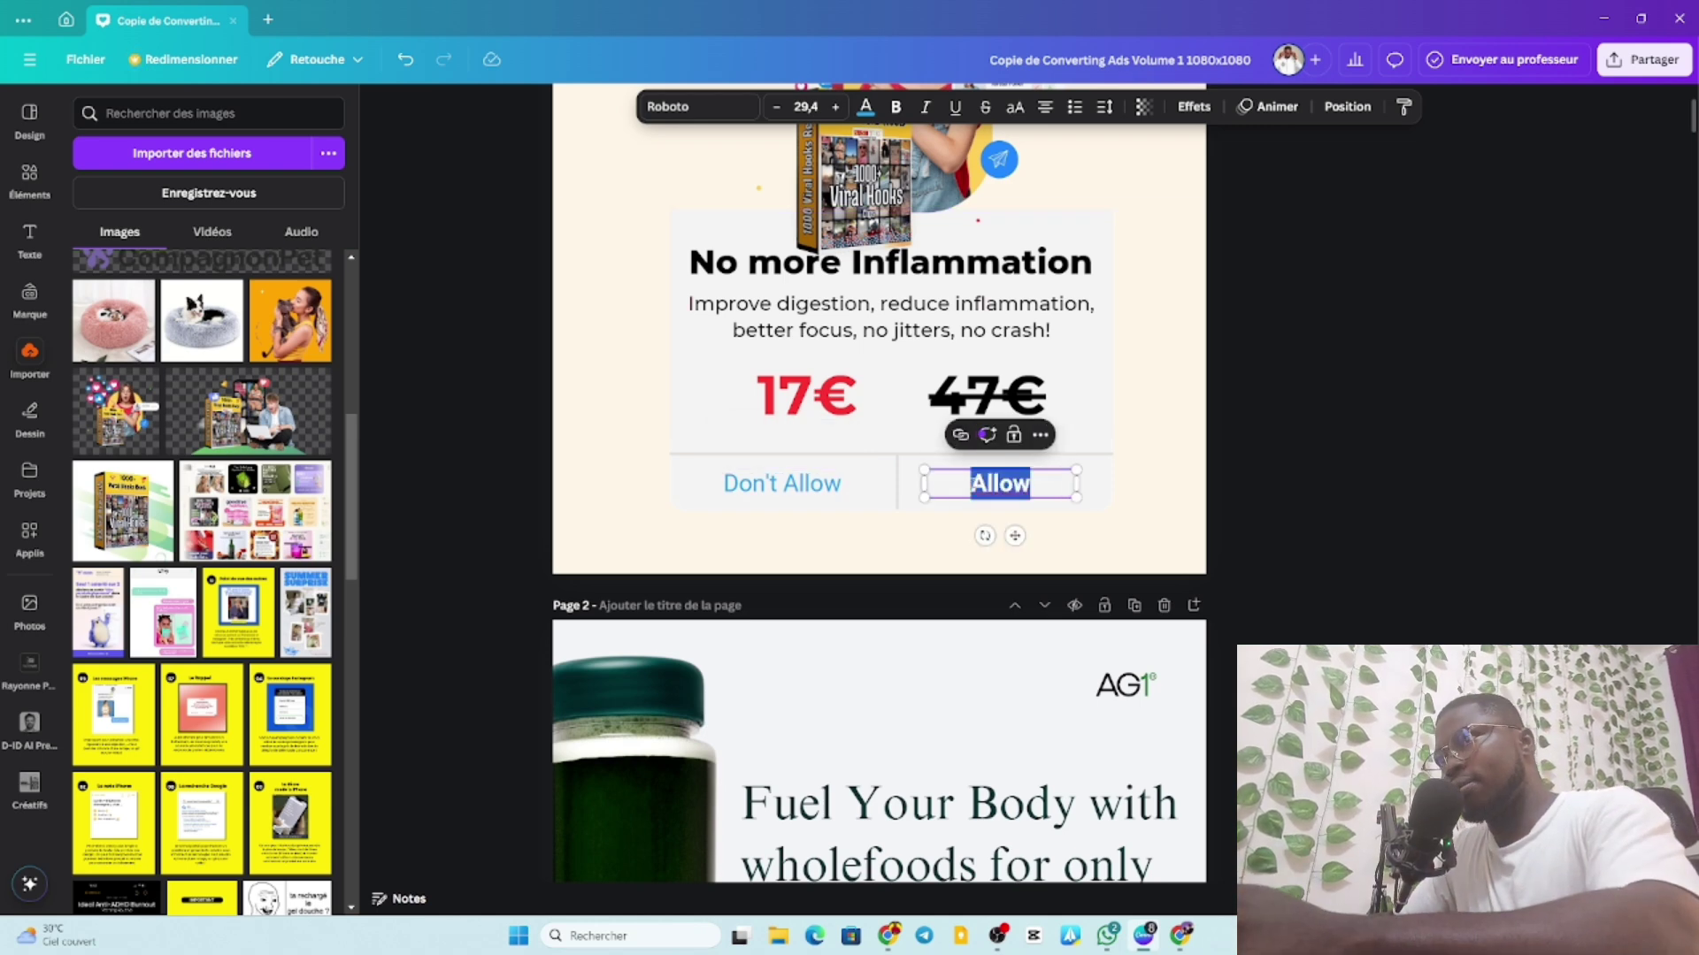
text(Pr)
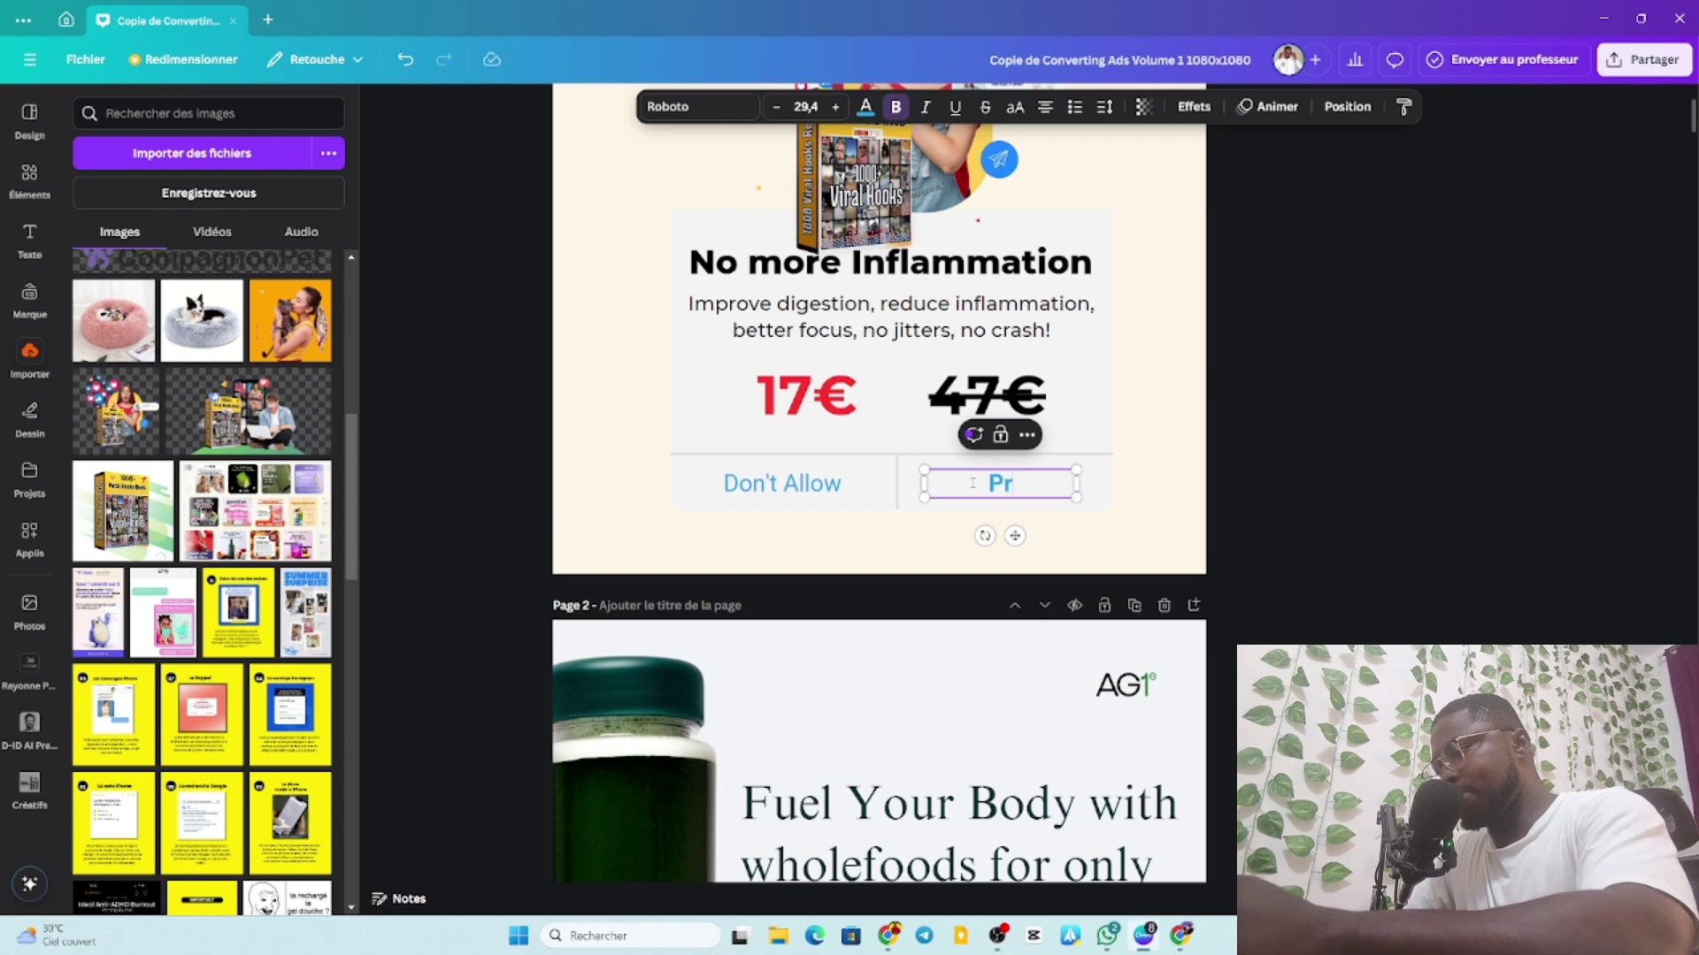
text(ix N)
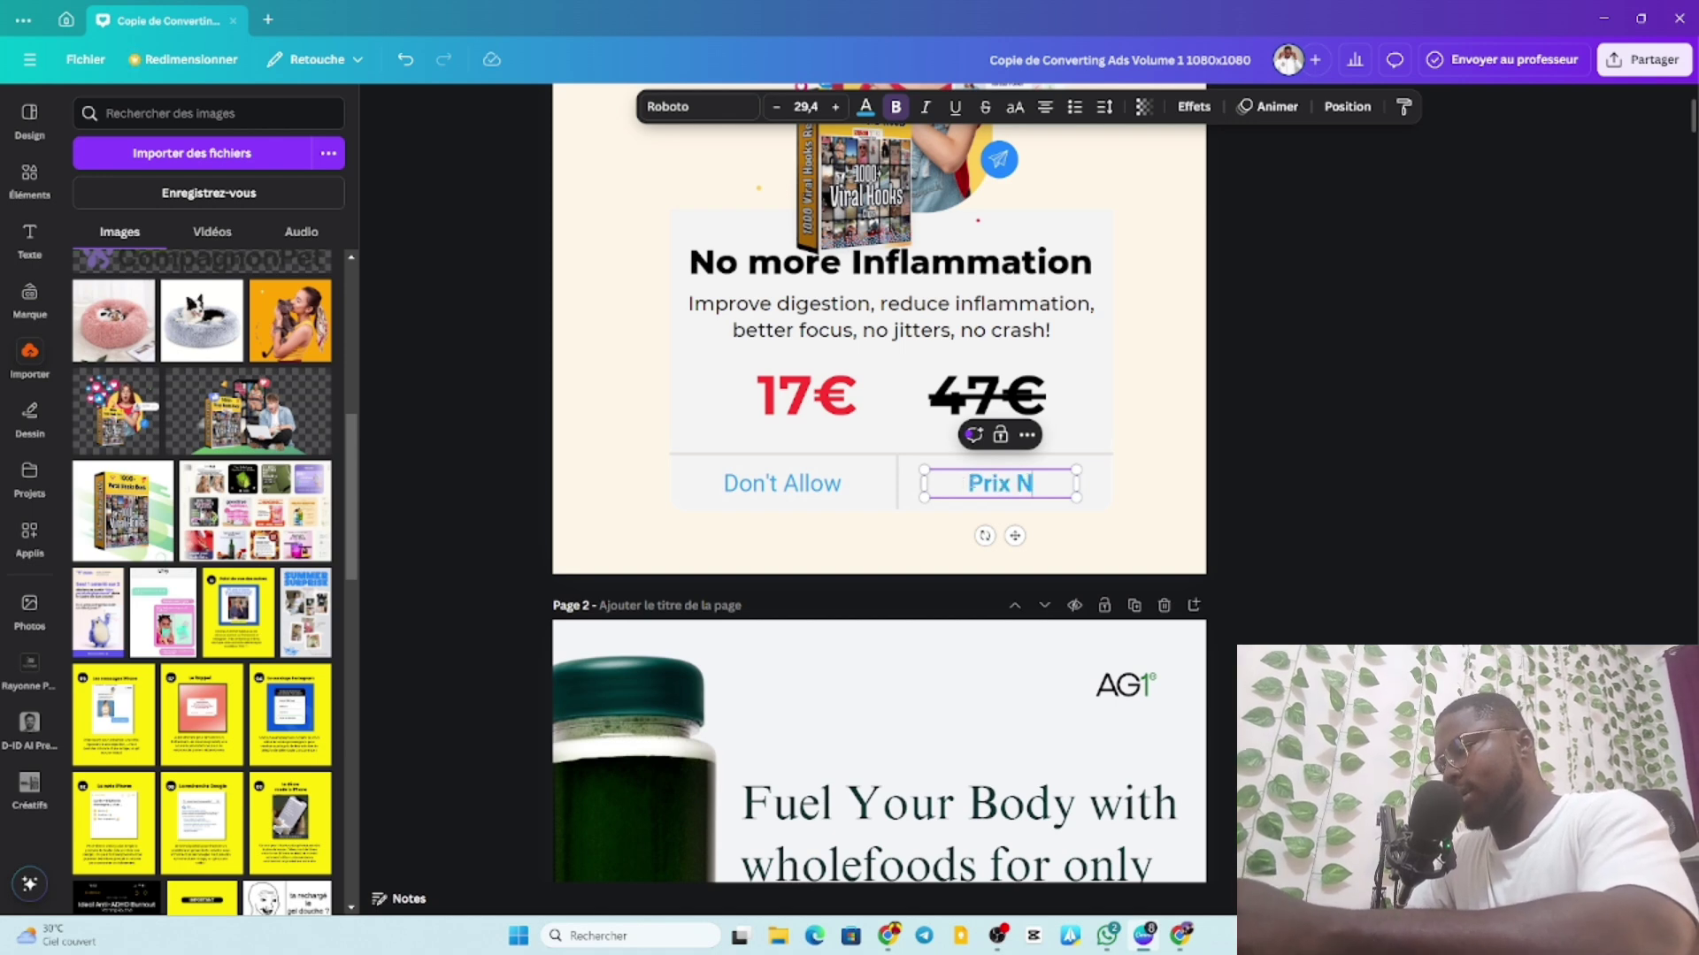
text(ormal)
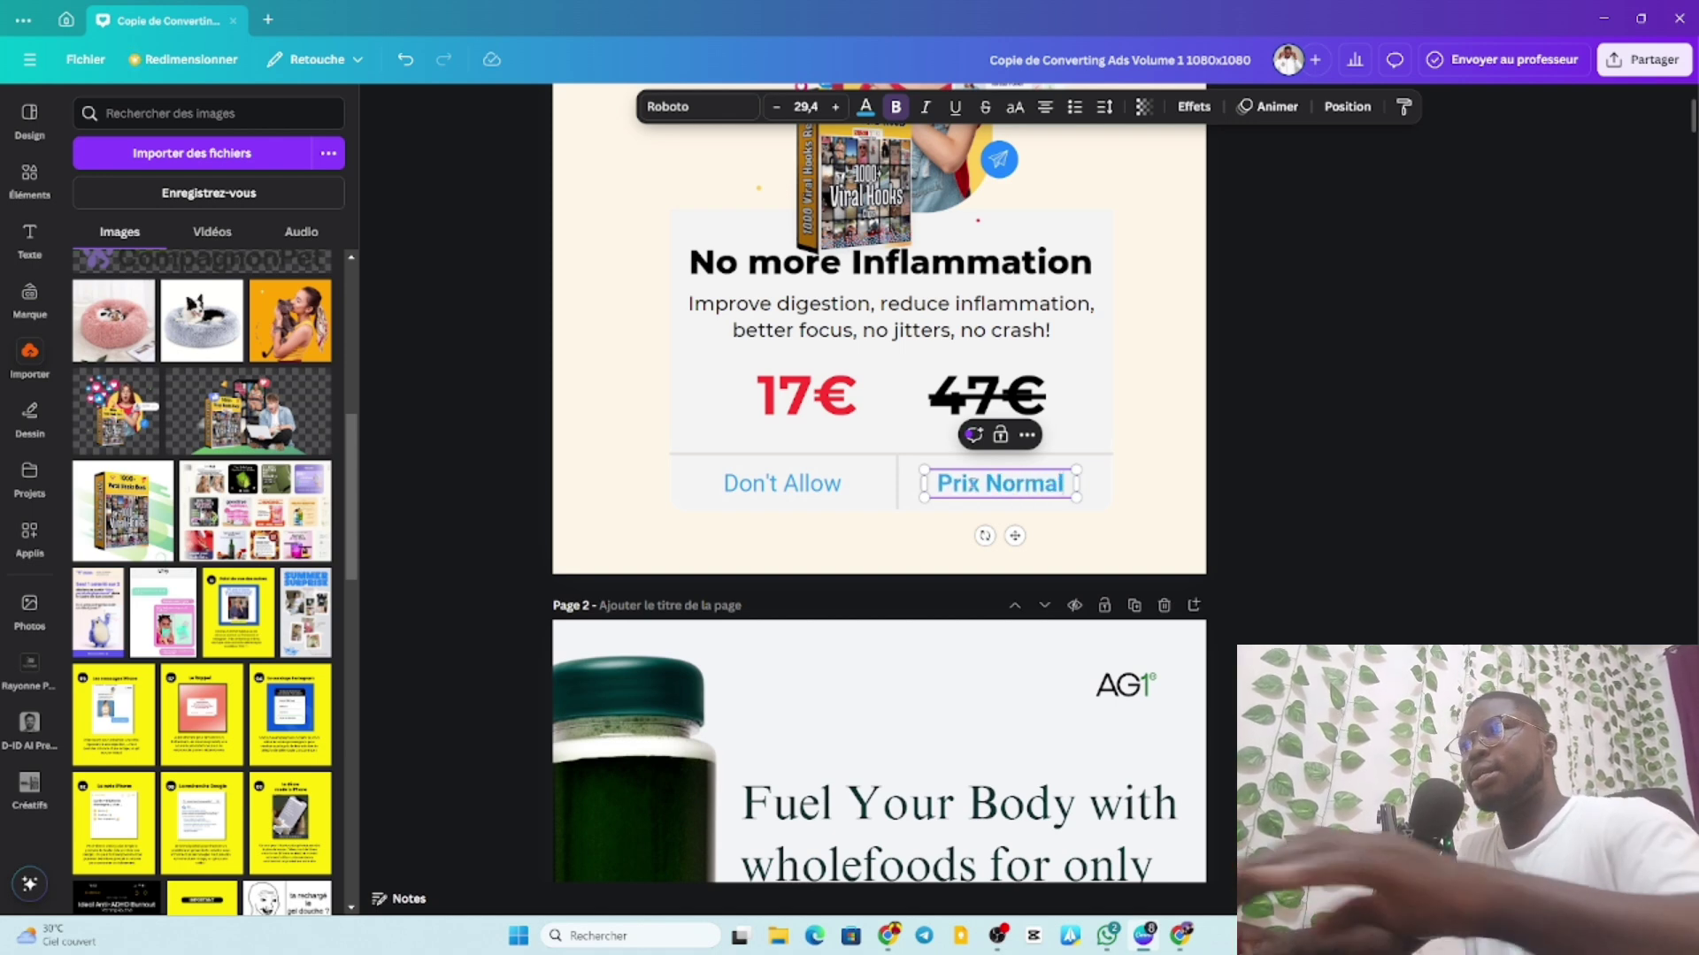
click(827, 483)
click(827, 484)
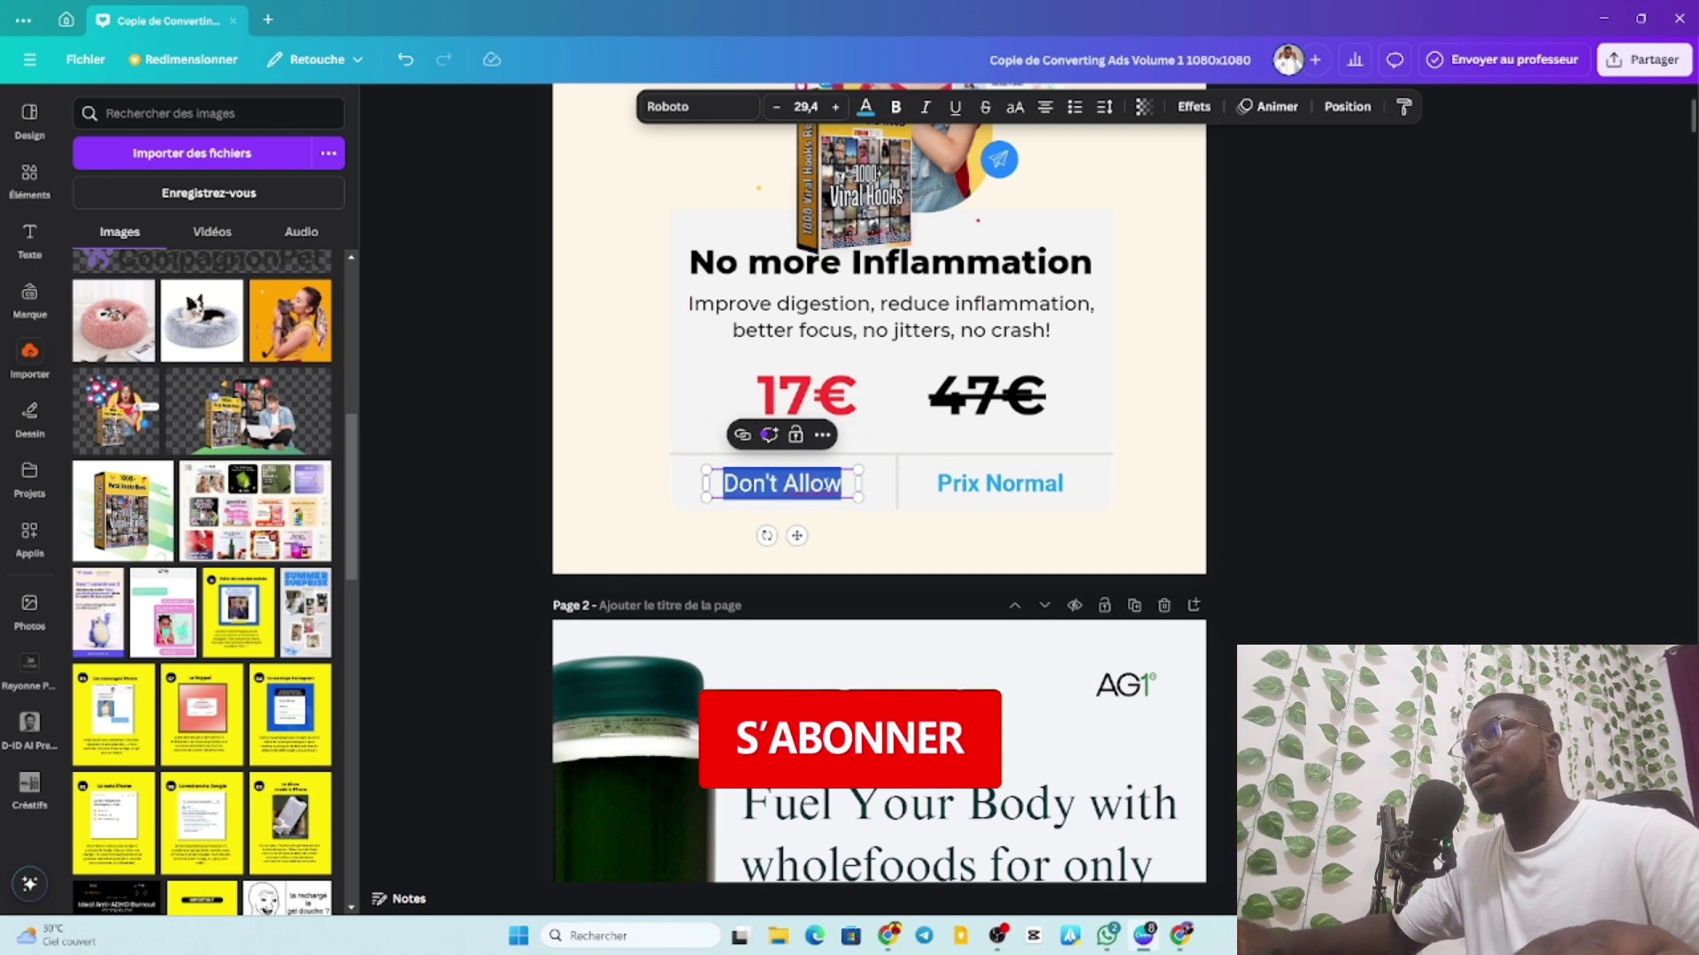
text(P)
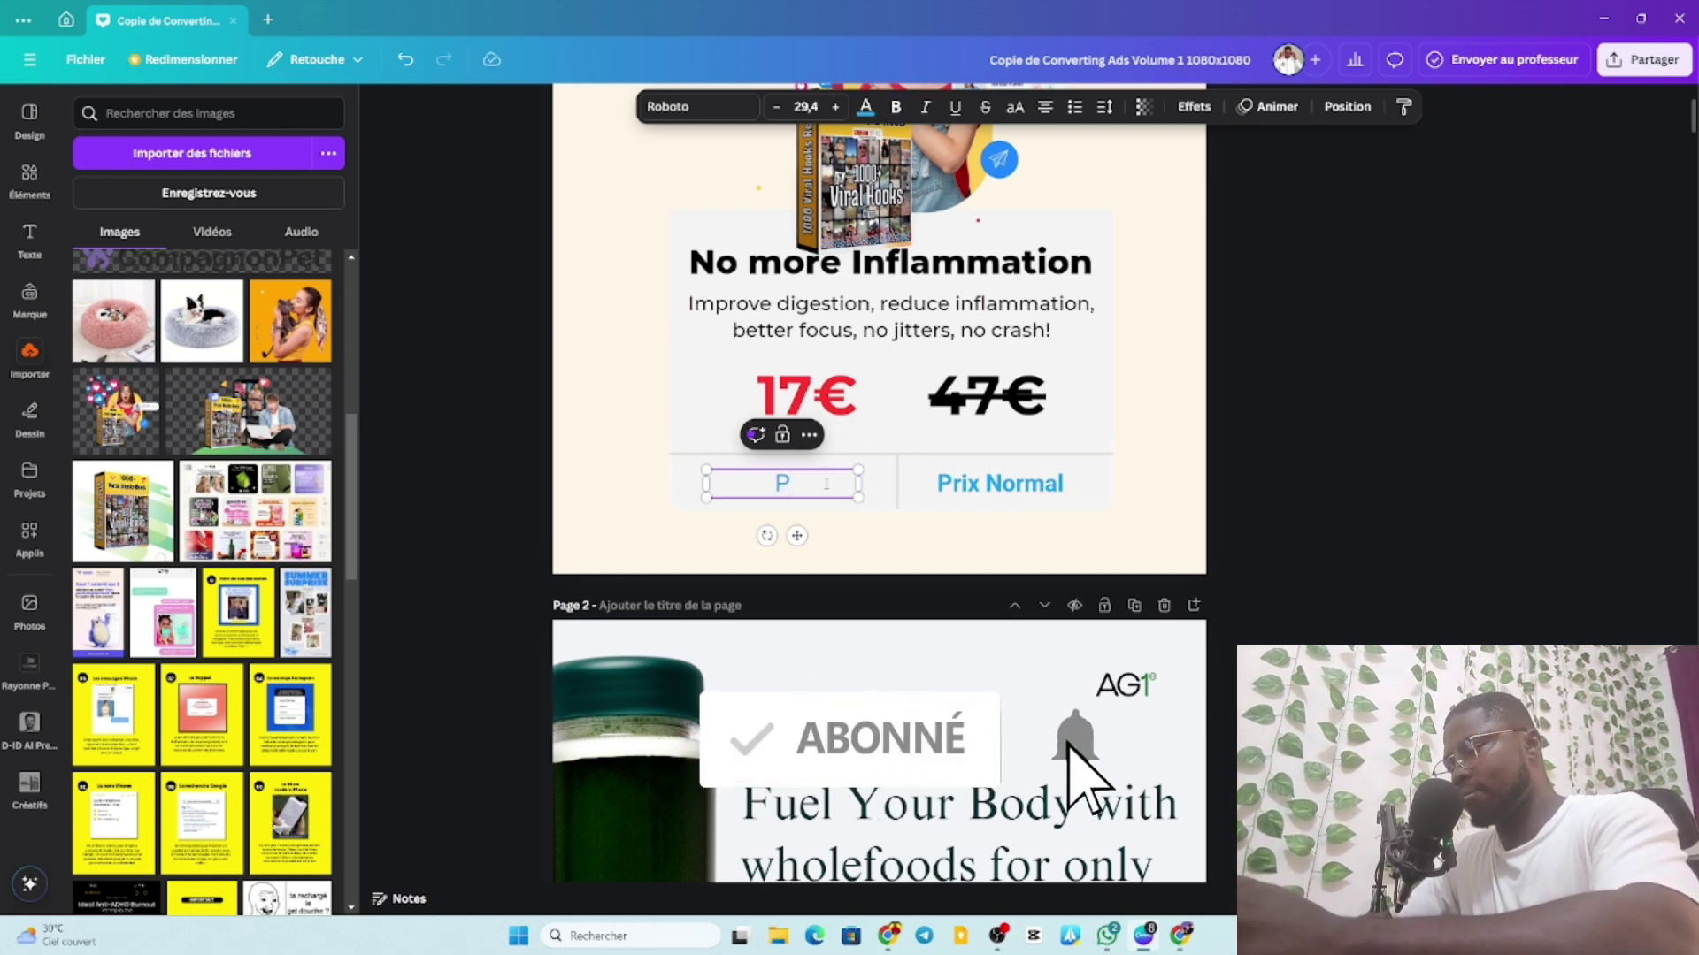
text(rix)
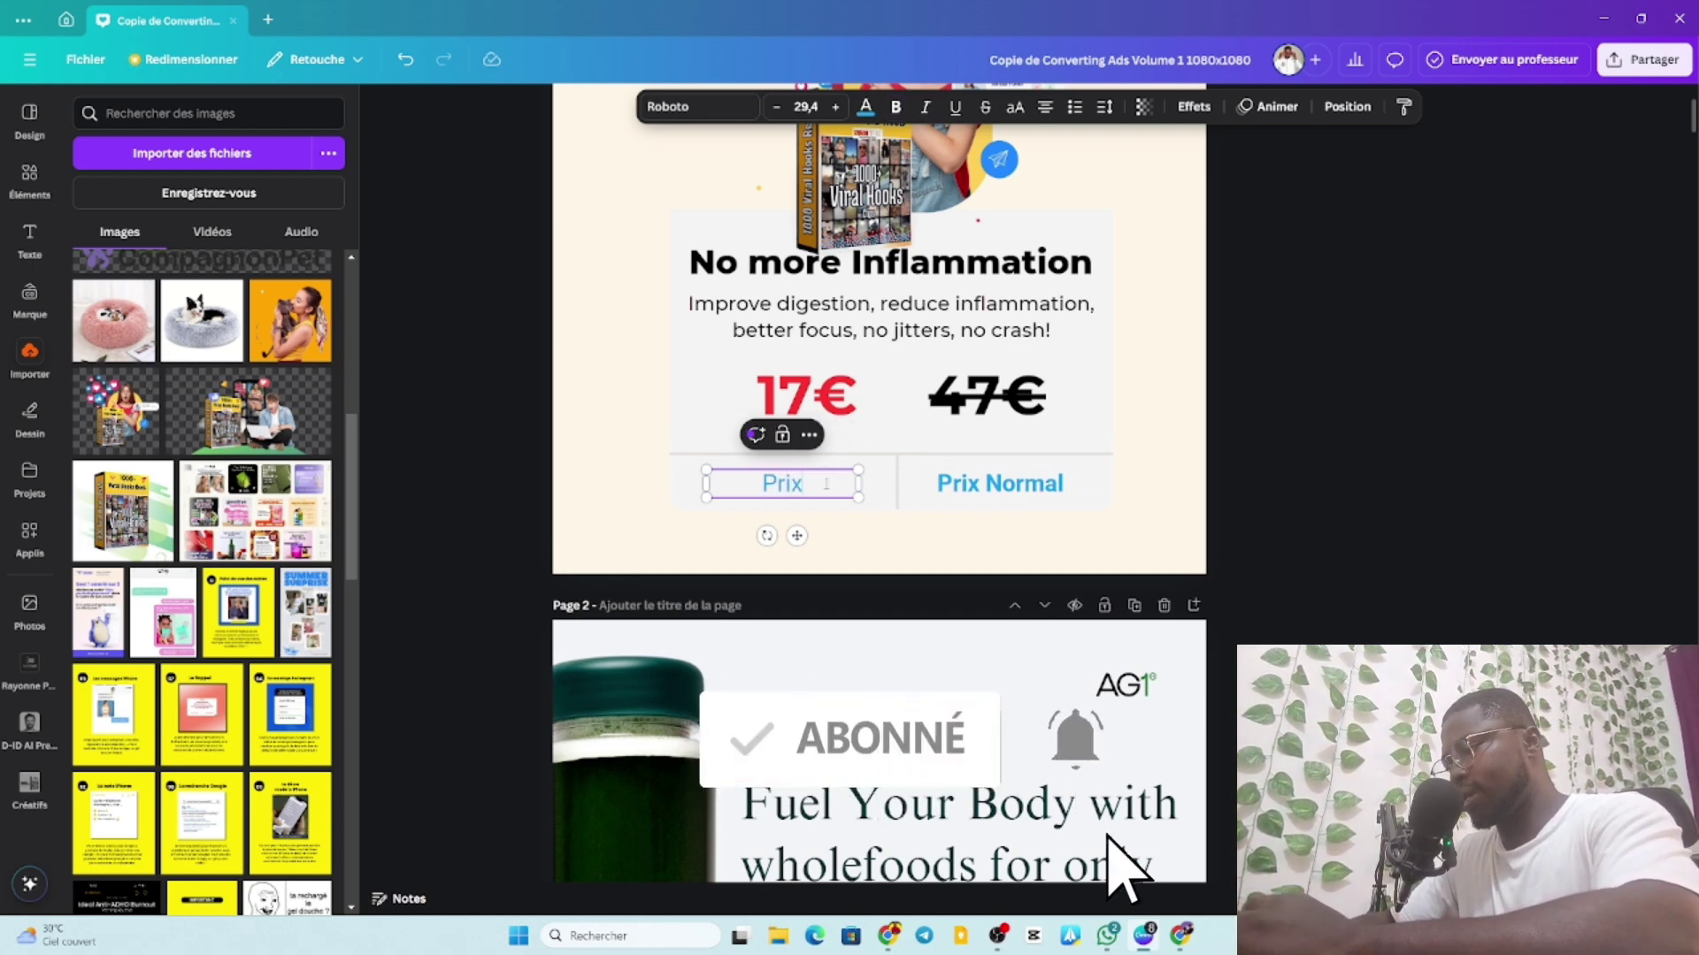
text( R)
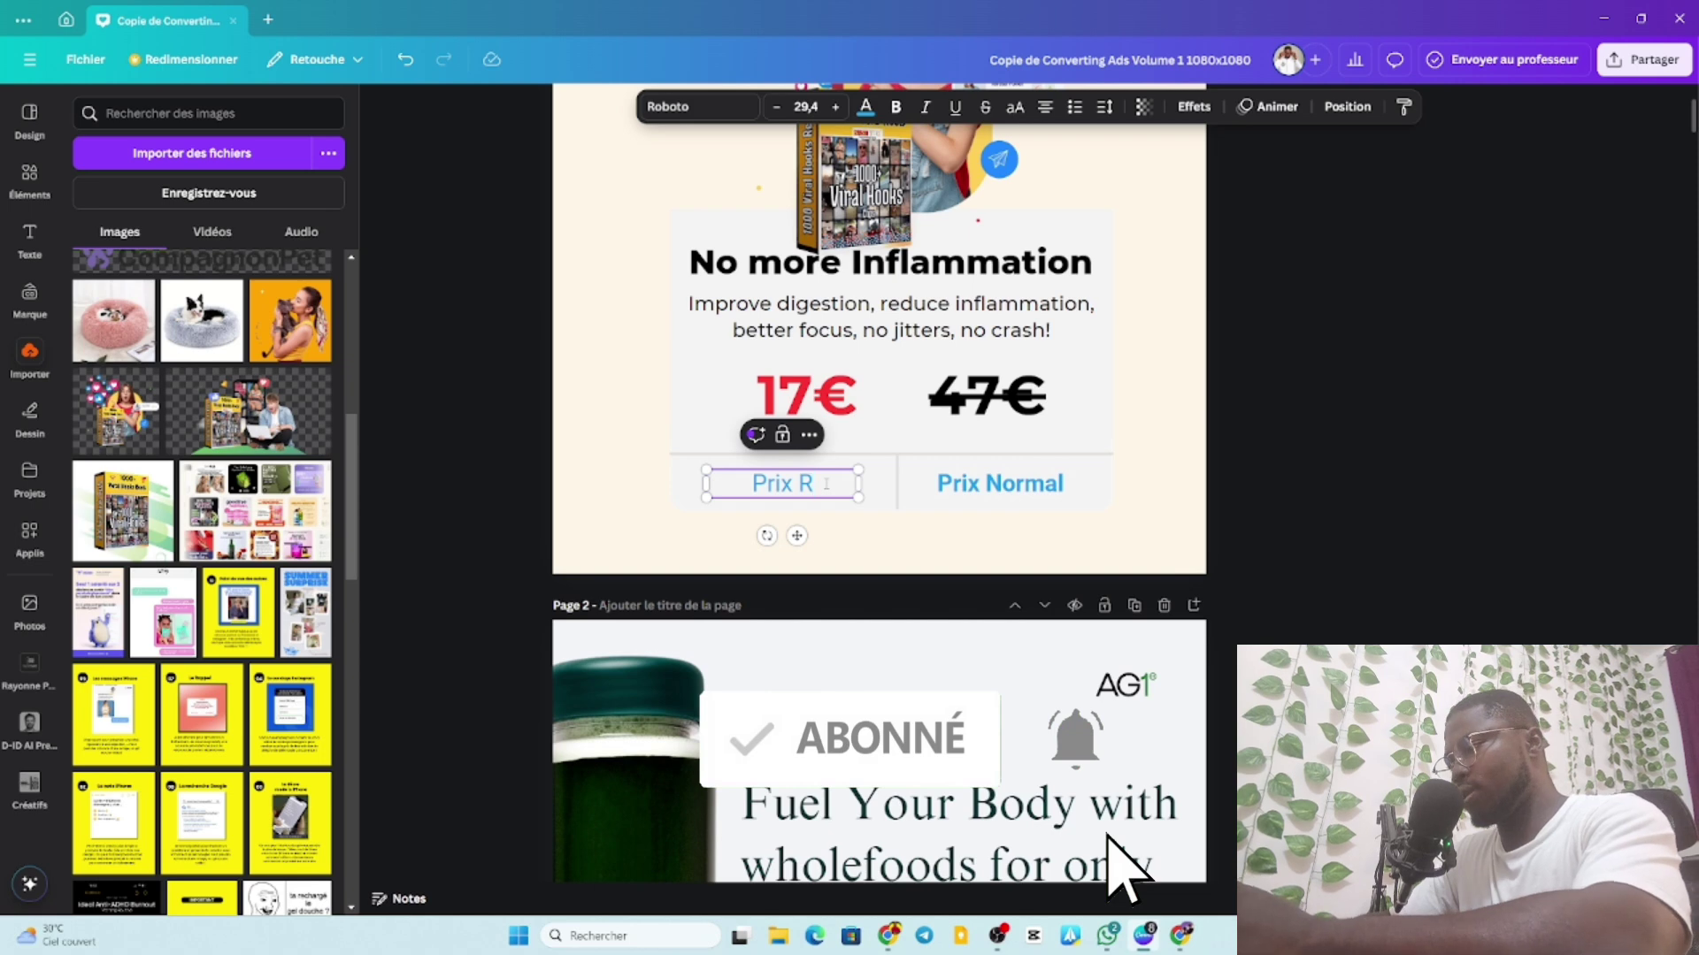
text(e)
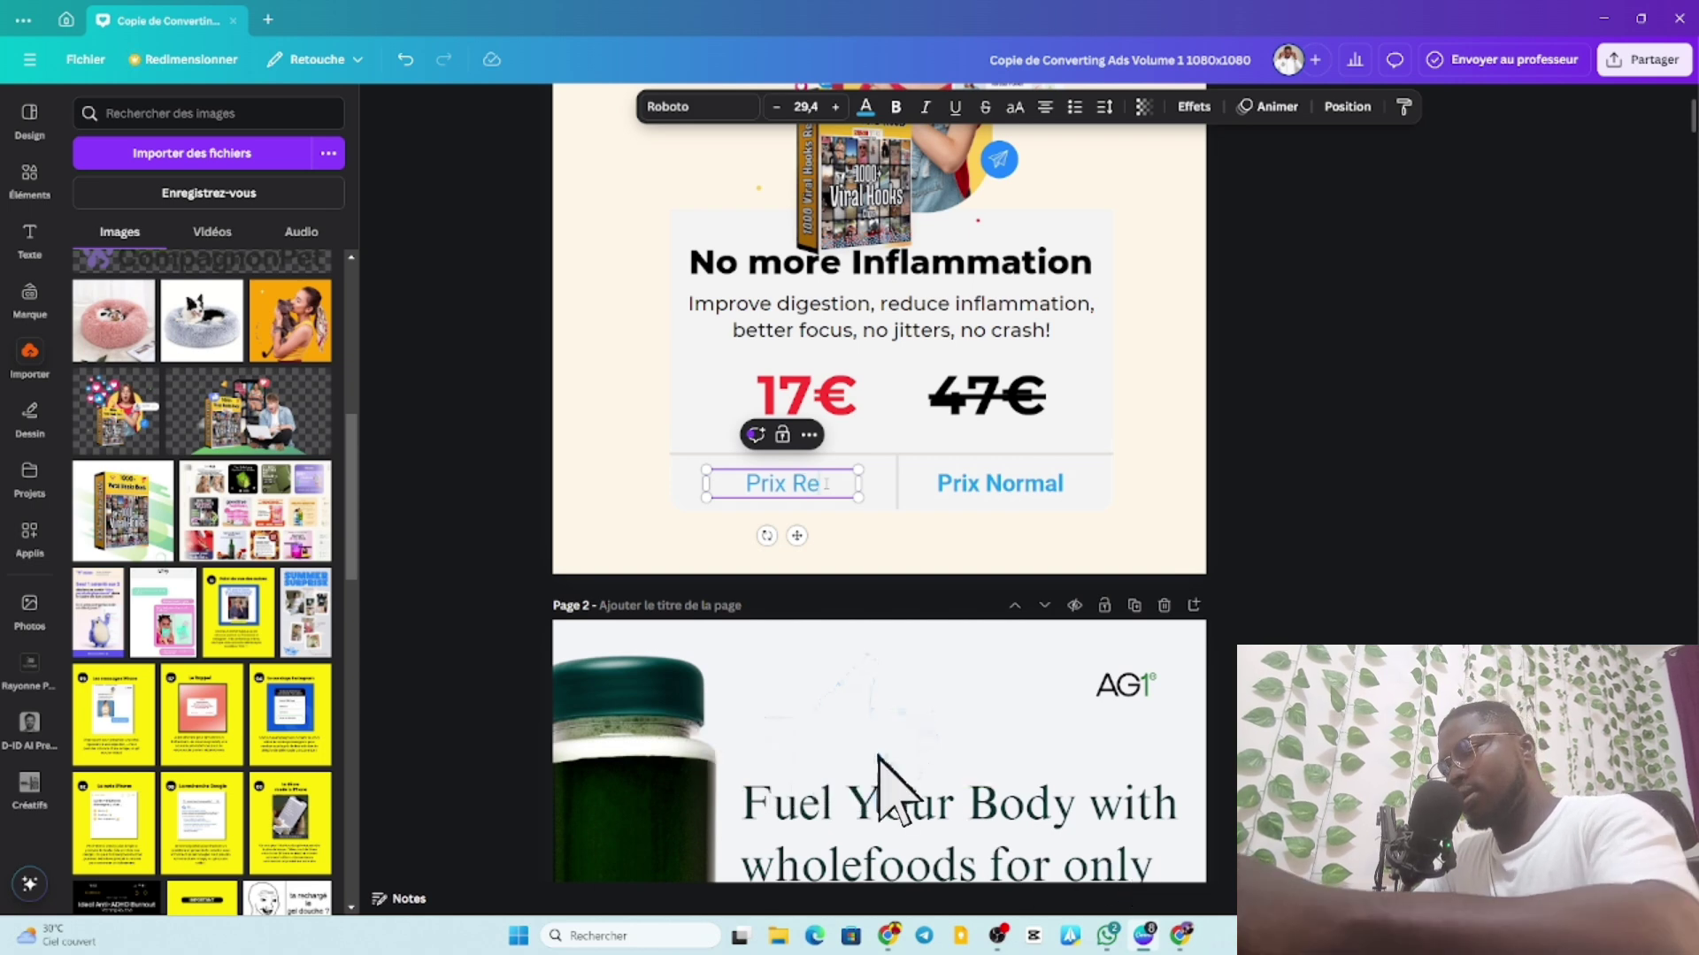
key(BackSpace)
text(éd)
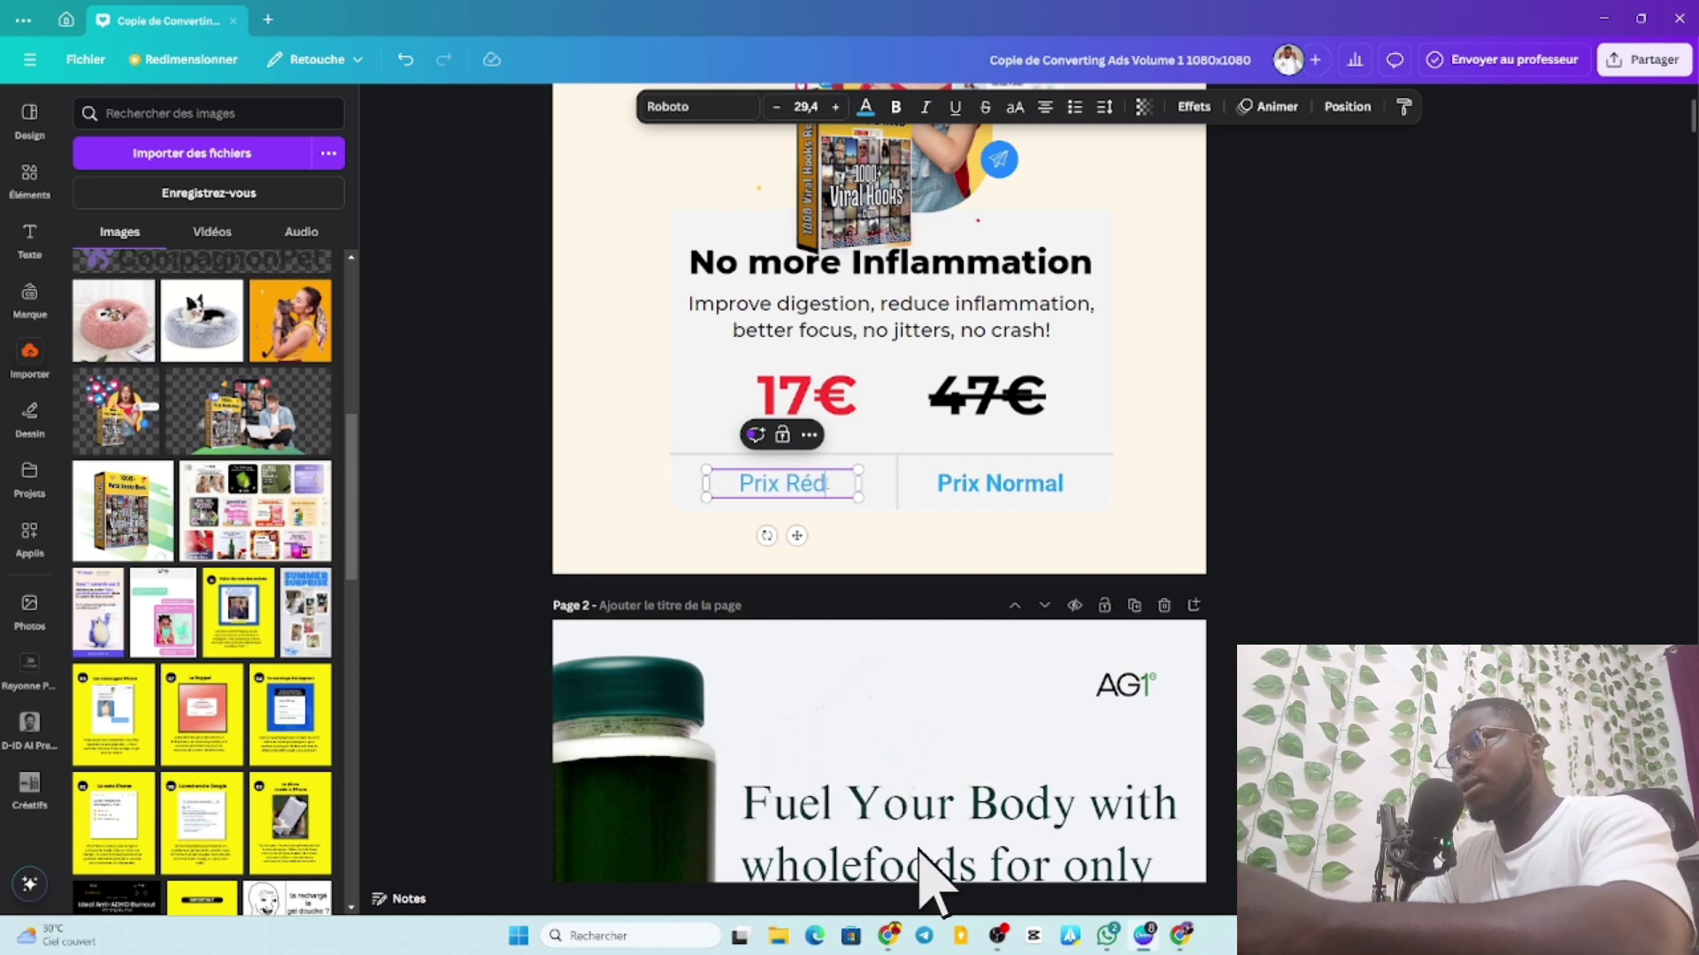
text(uit)
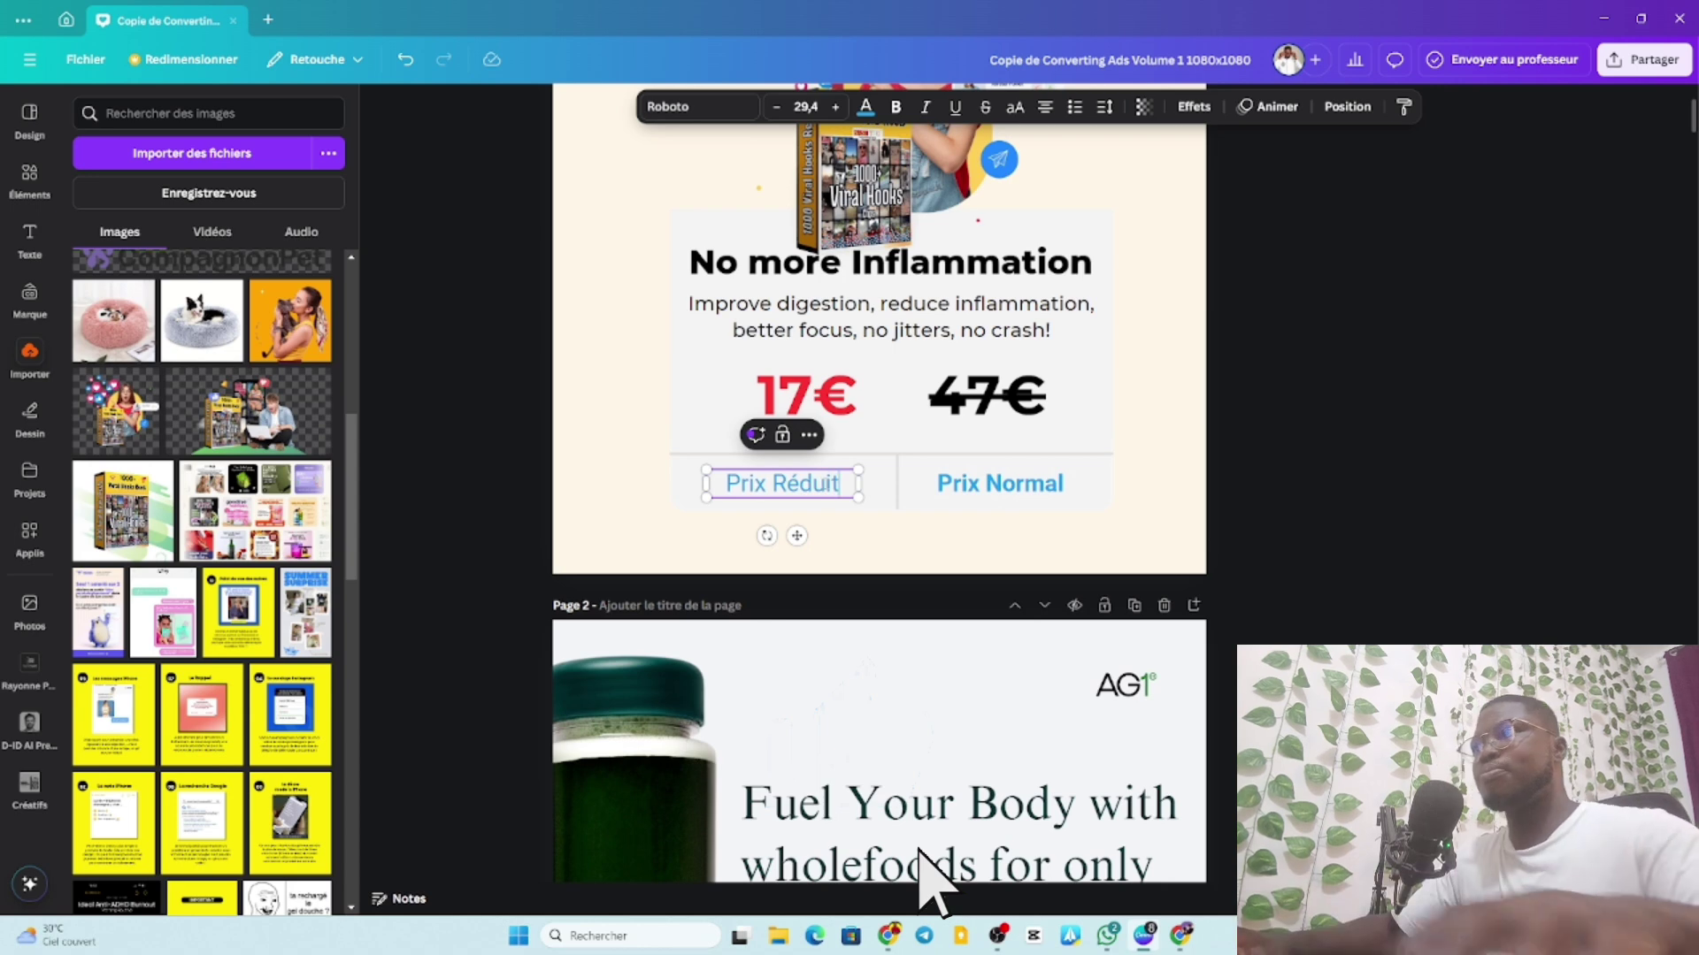
click(641, 435)
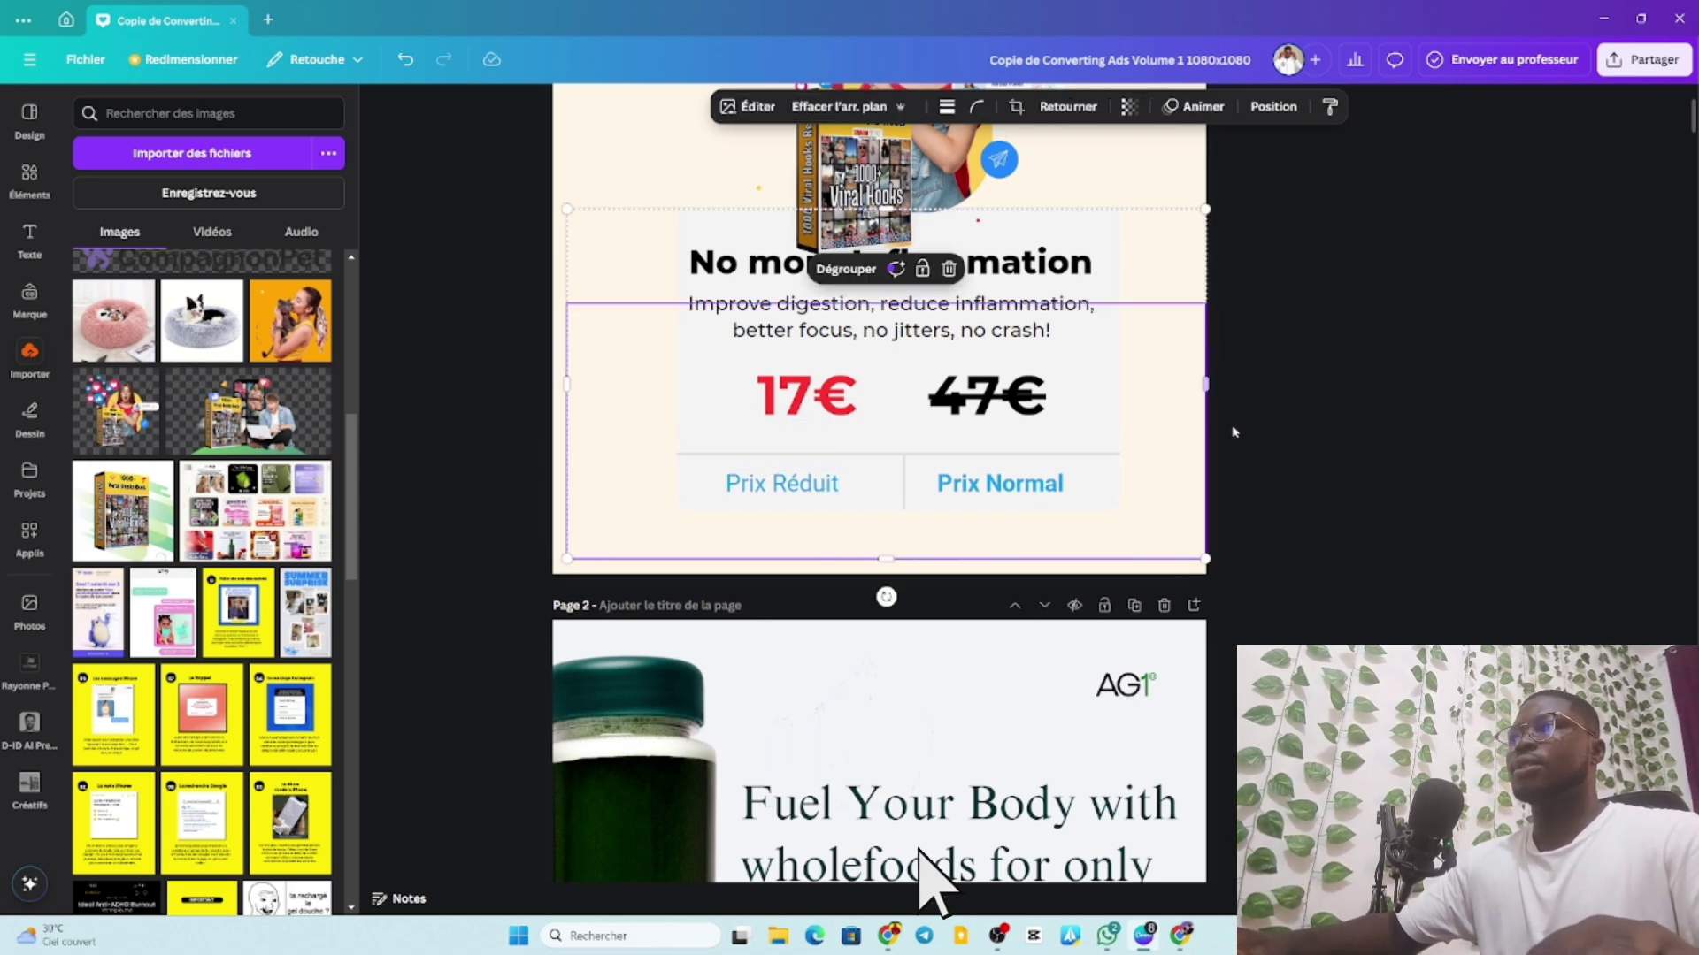
Make 'Prix Réduit' bold and nudge it slightly right.
click(810, 483)
click(812, 483)
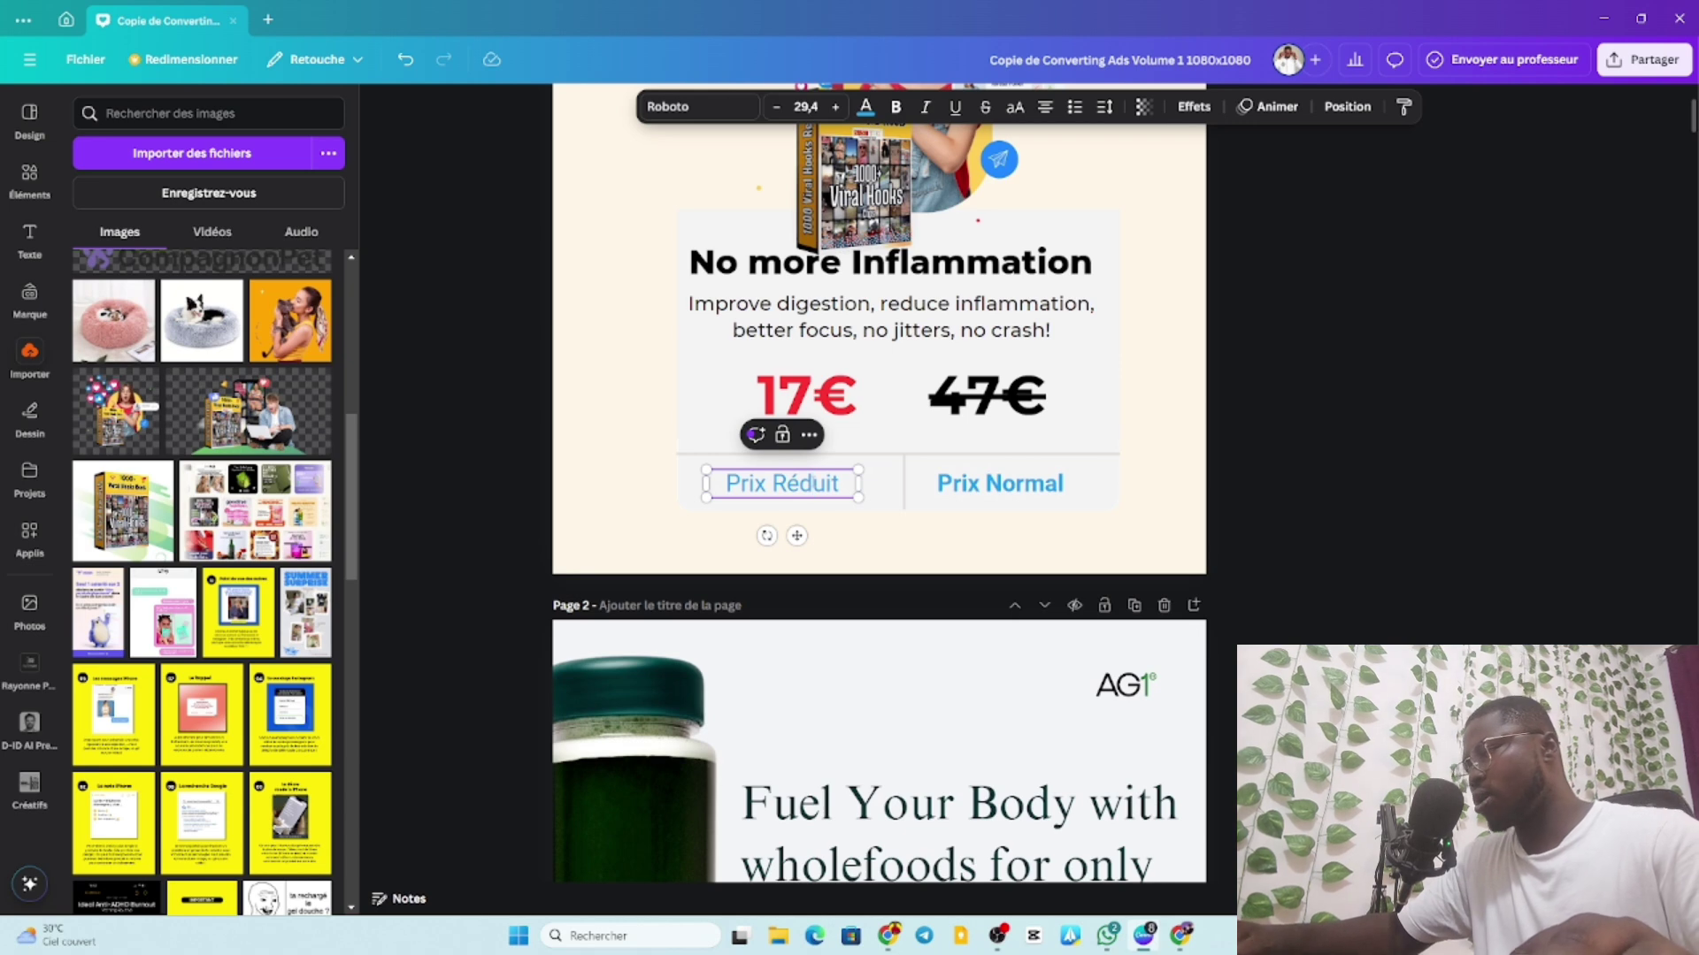
triple_click(812, 483)
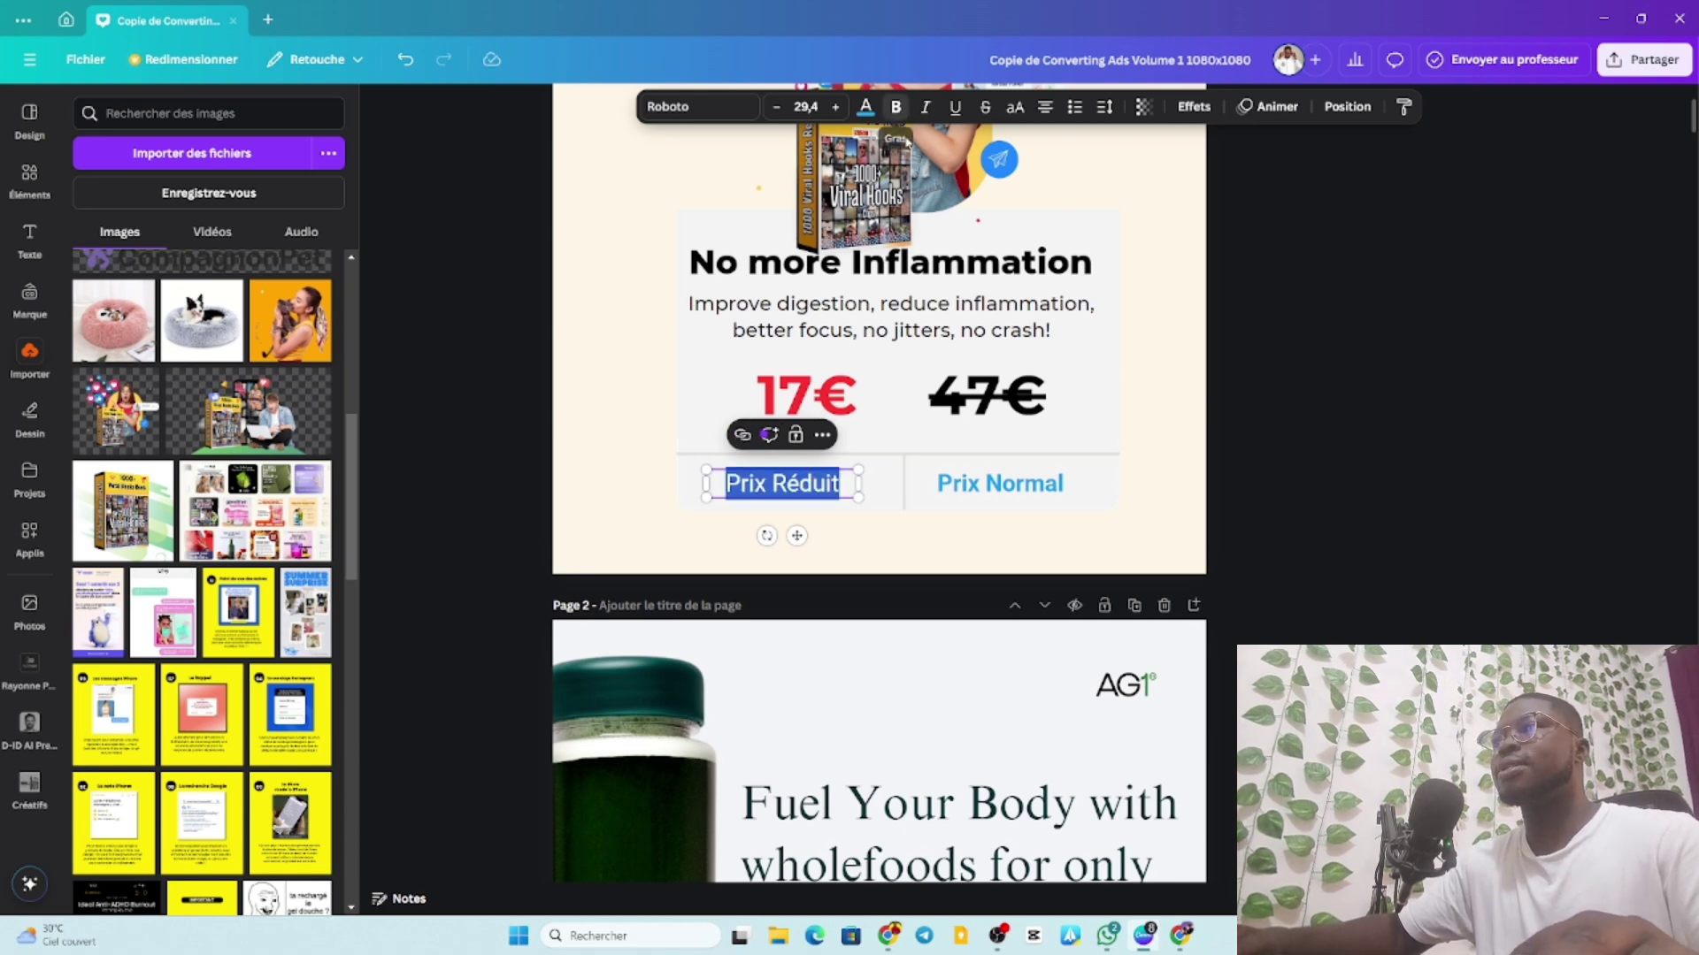
click(779, 498)
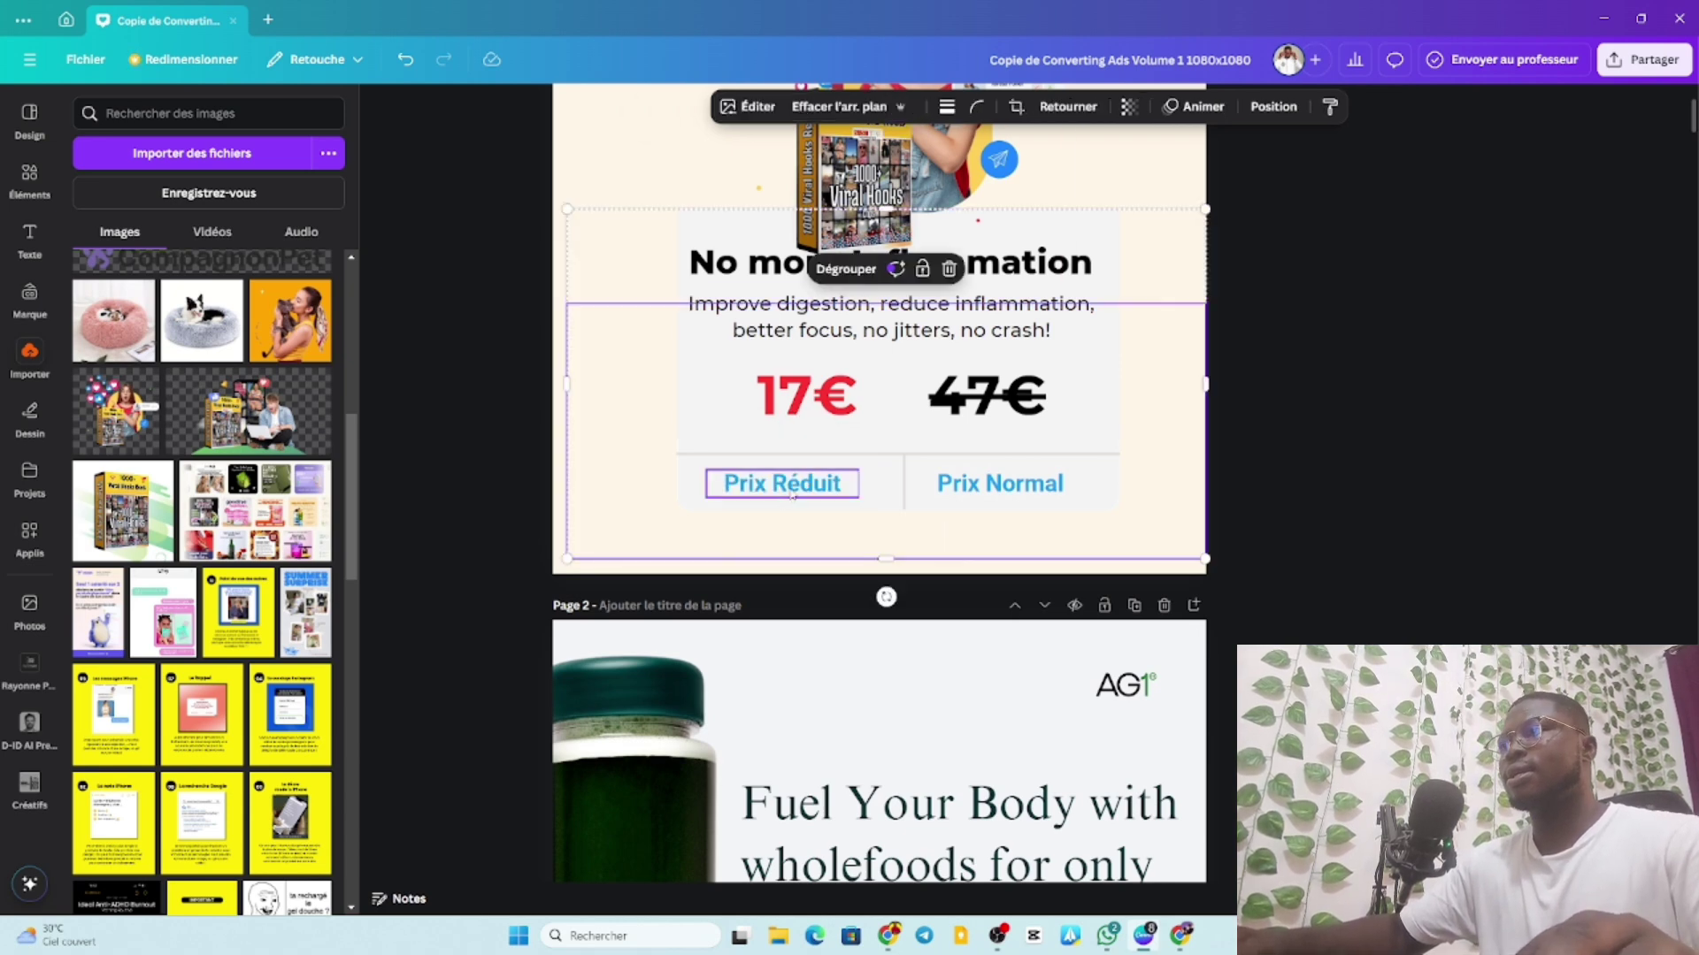
drag(792, 497, 803, 486)
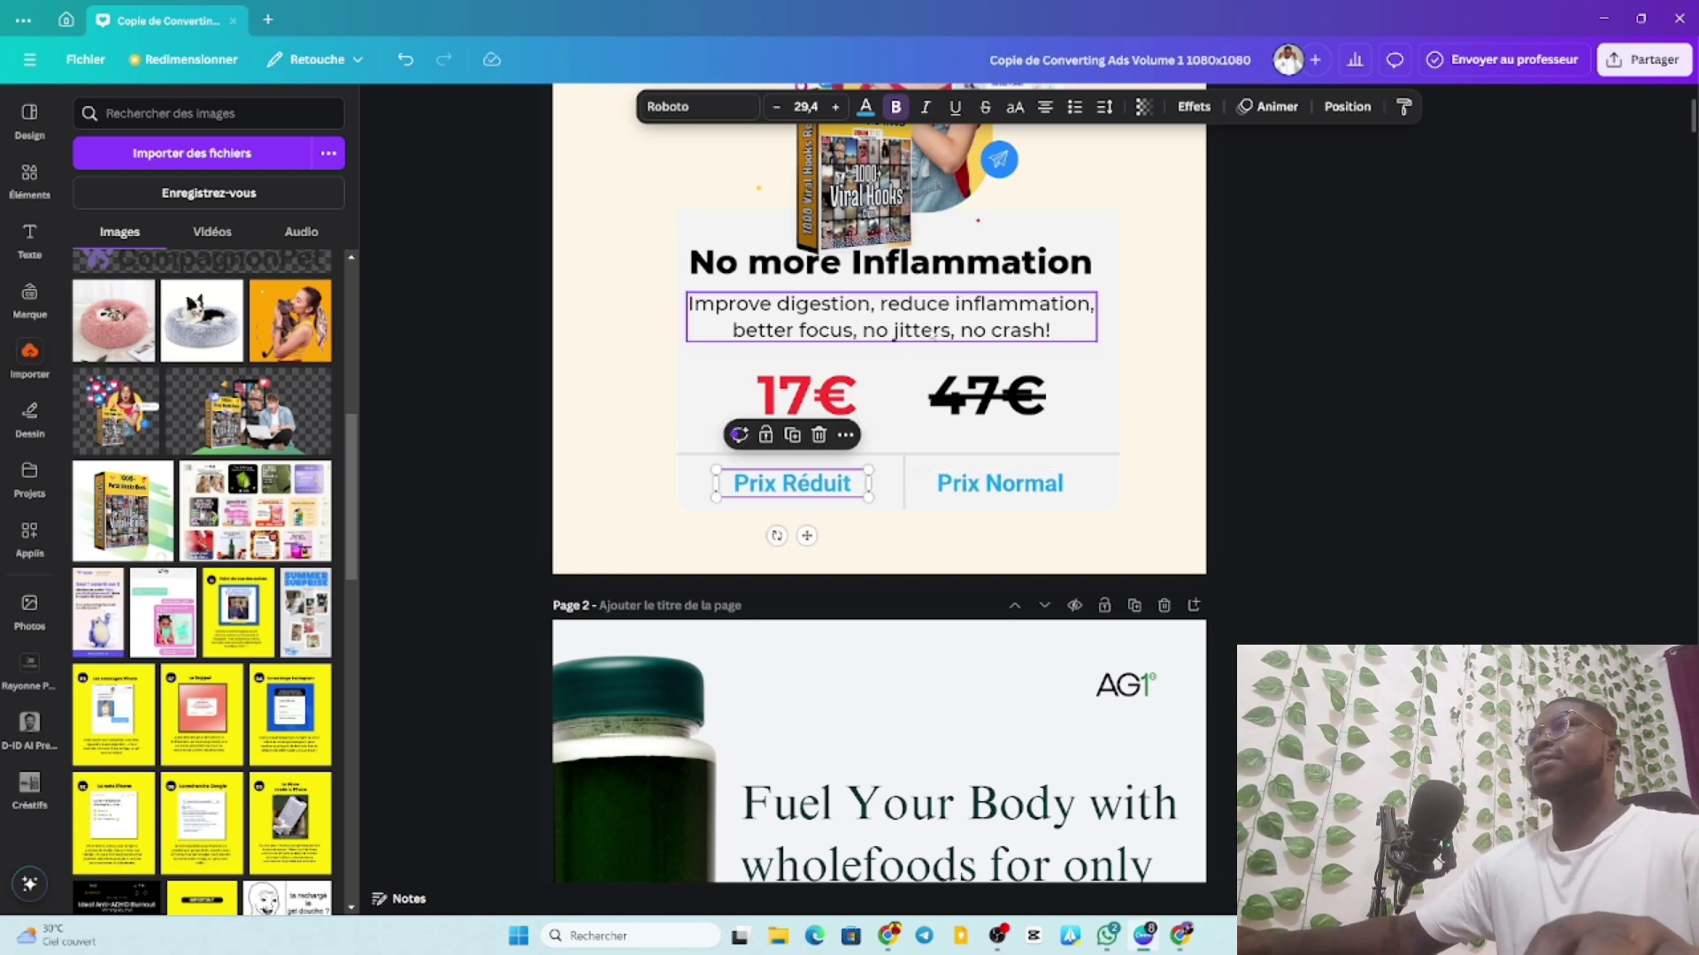
Shift the title-and-prices box slightly on the page.
scroll(1175, 341, up, 3)
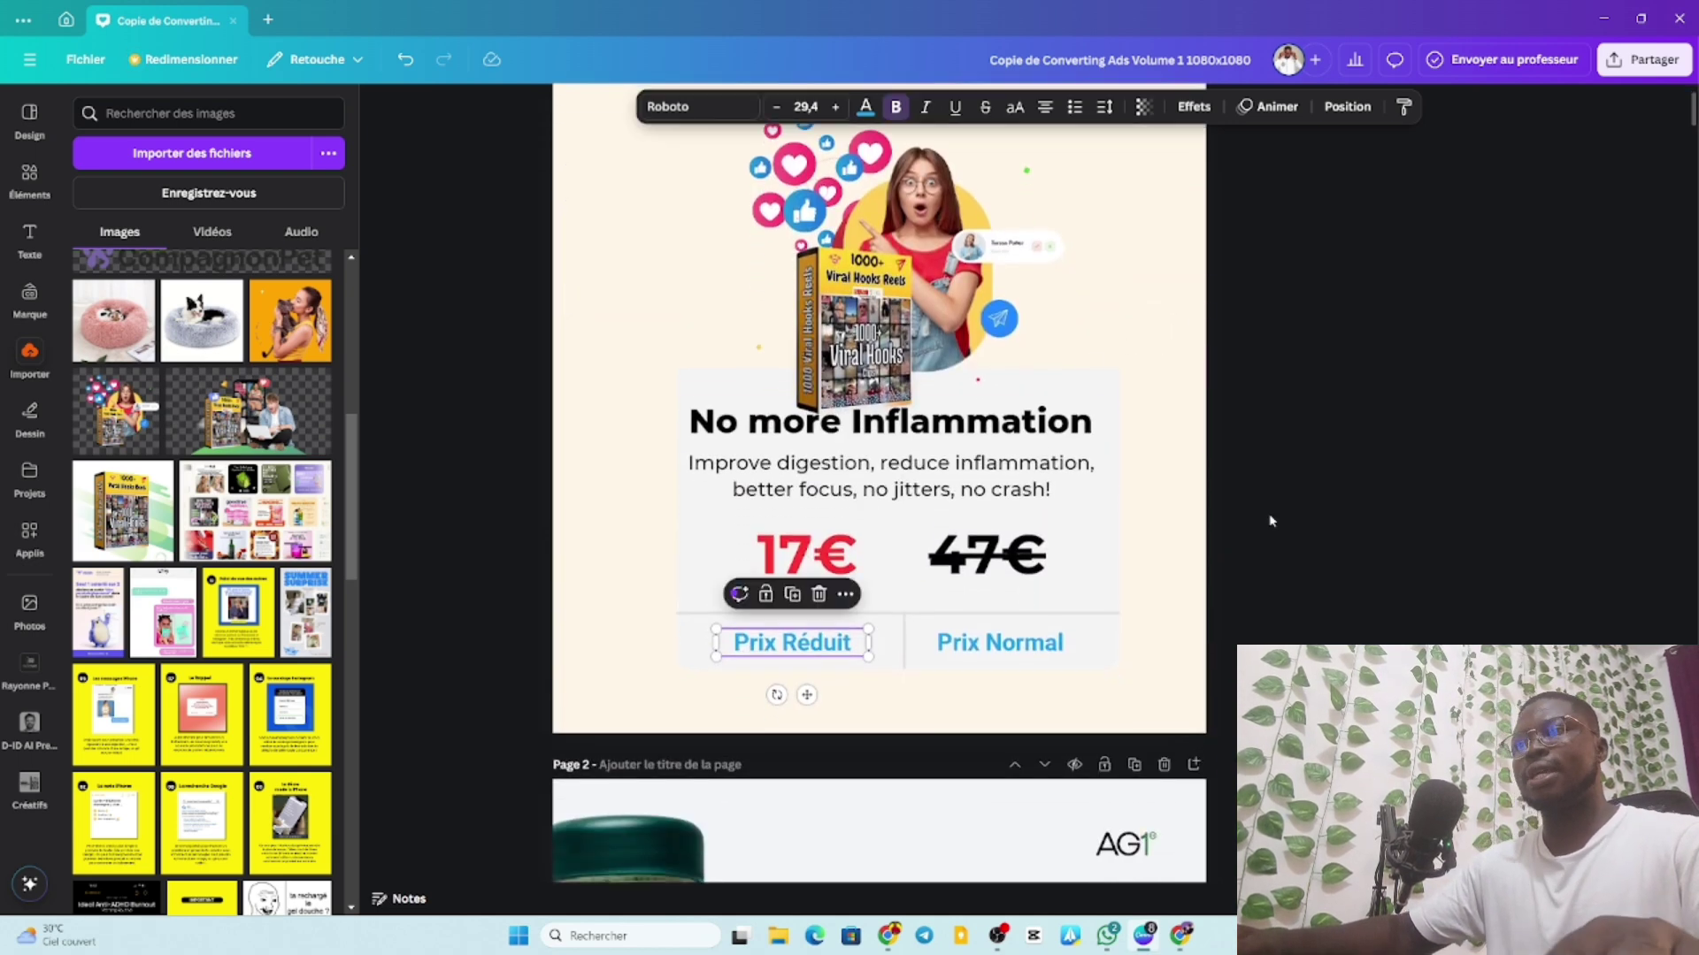
scroll(1271, 521, down, 2)
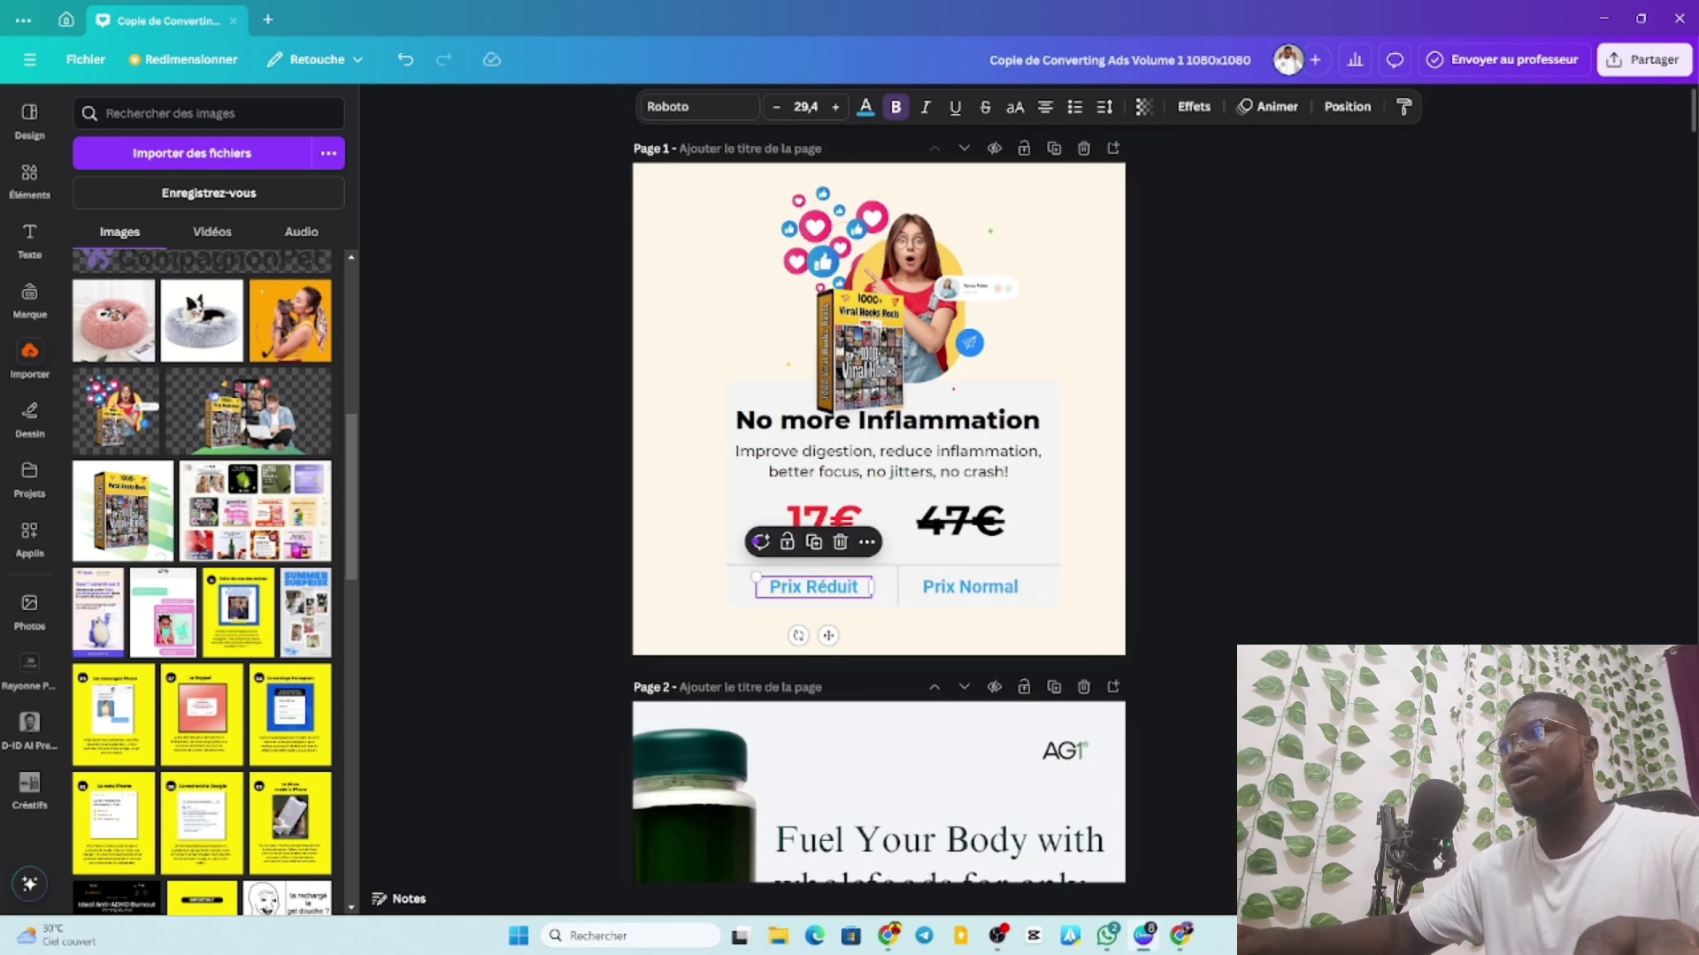
click(912, 308)
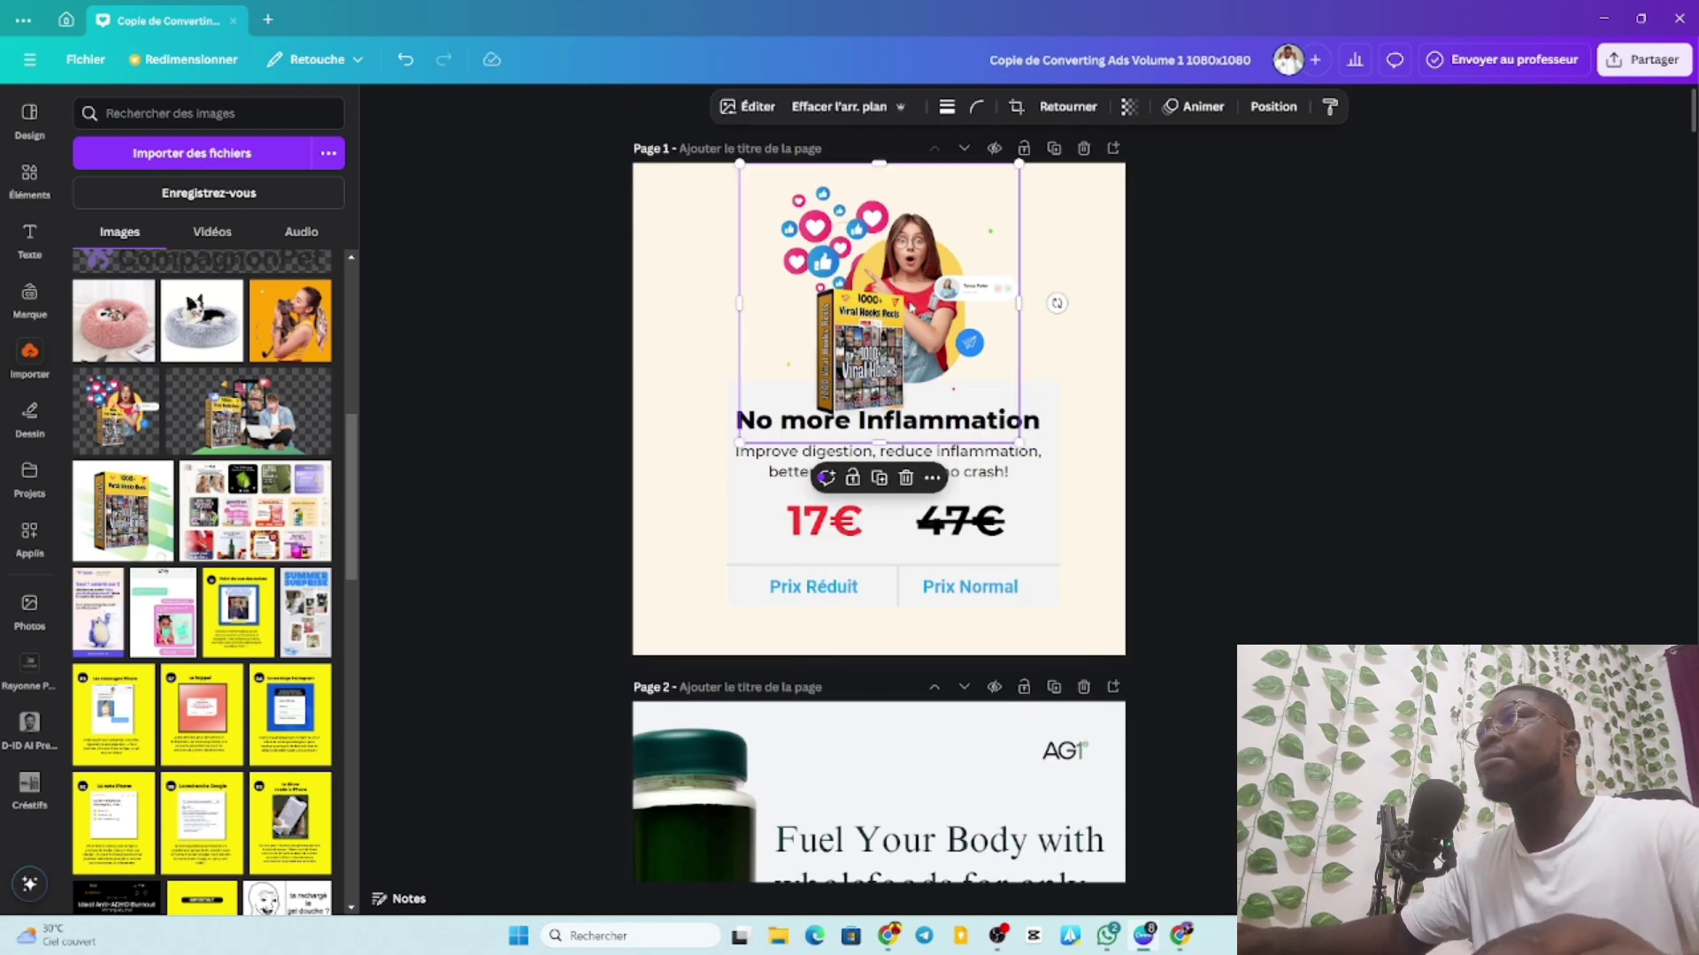
click(531, 319)
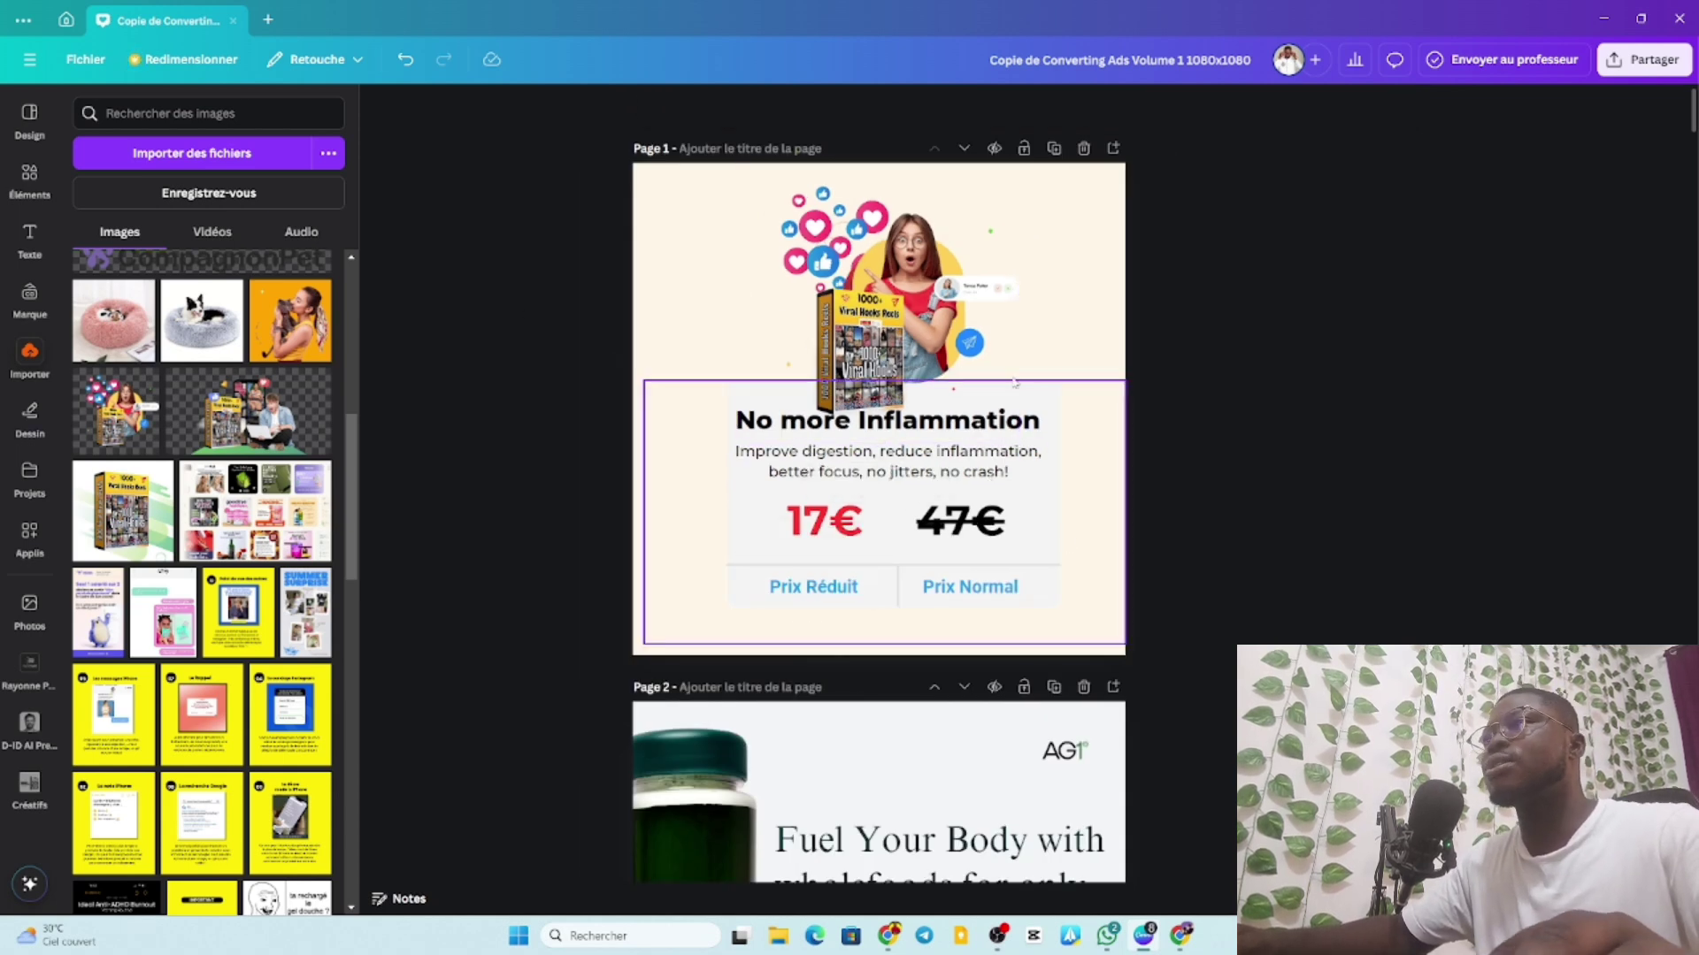
click(1051, 406)
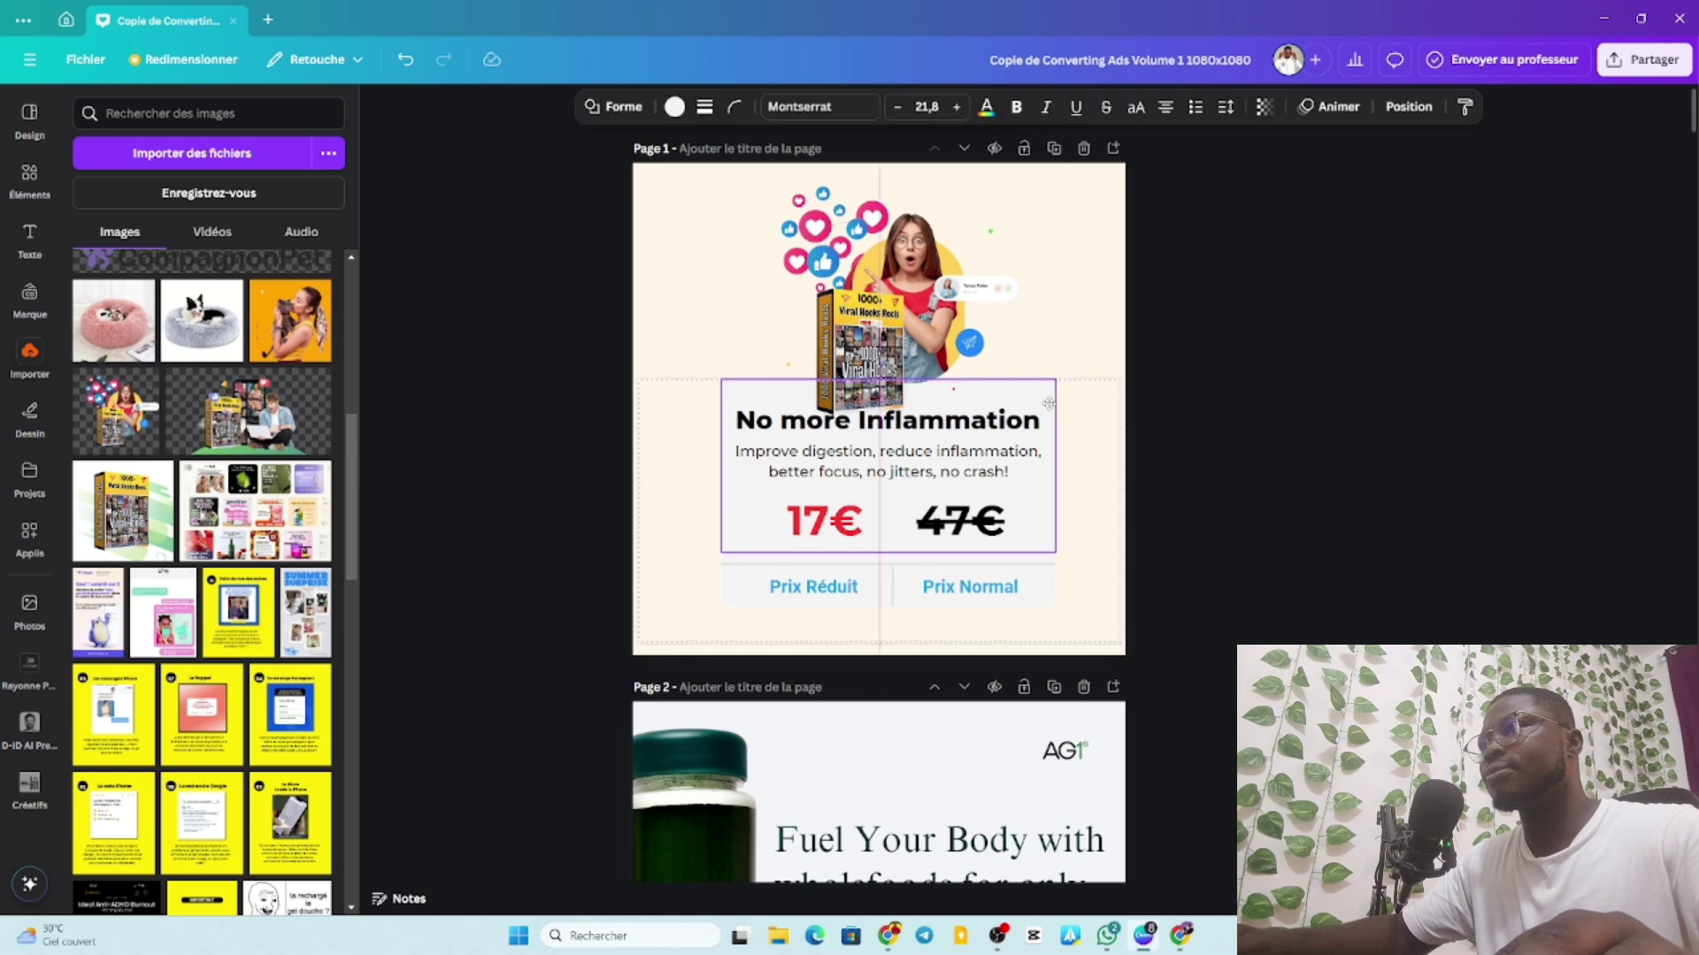
drag(1048, 404, 1047, 410)
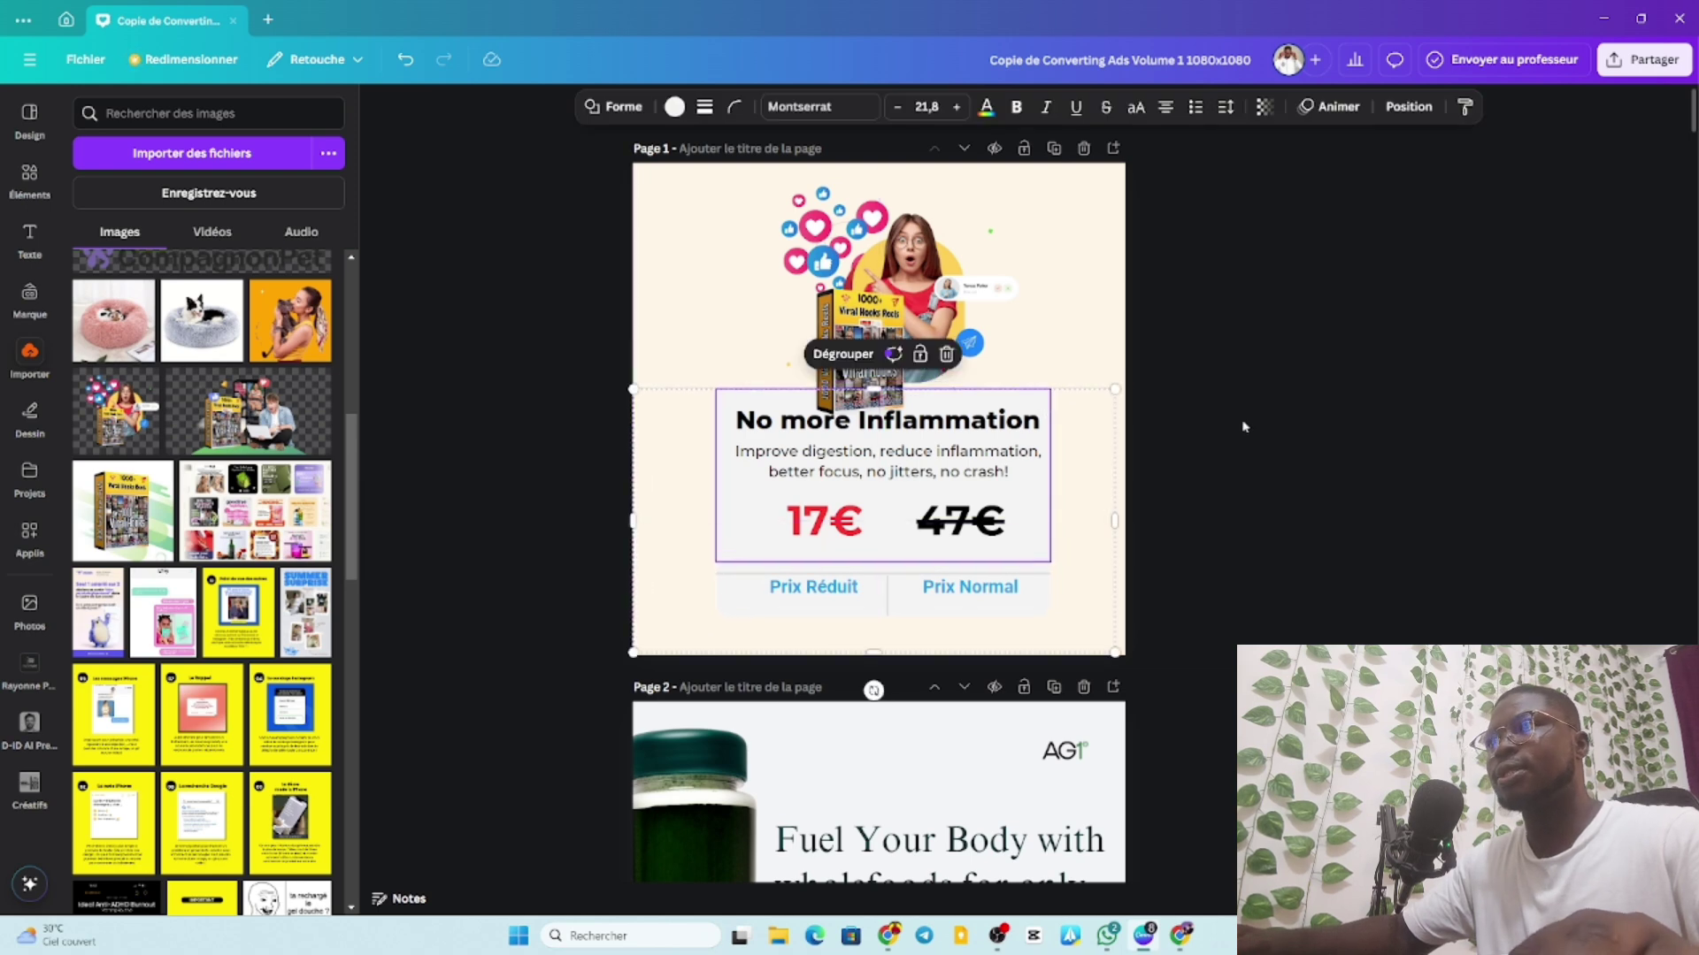
click(1165, 439)
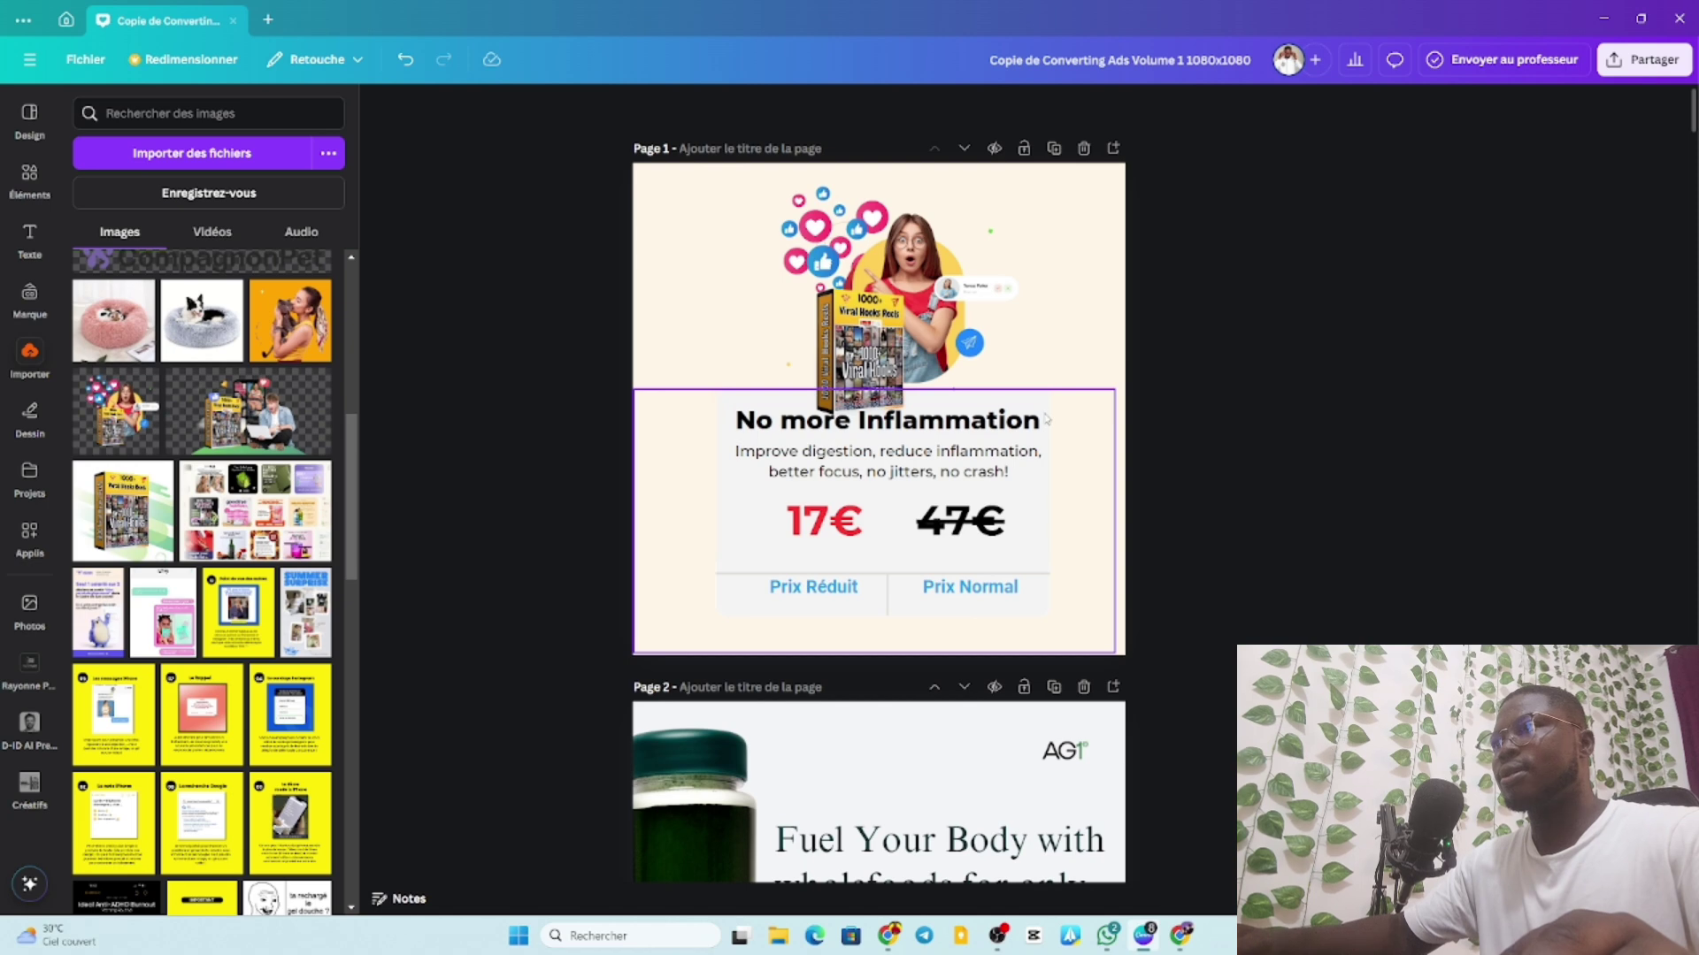
click(1047, 419)
click(1272, 422)
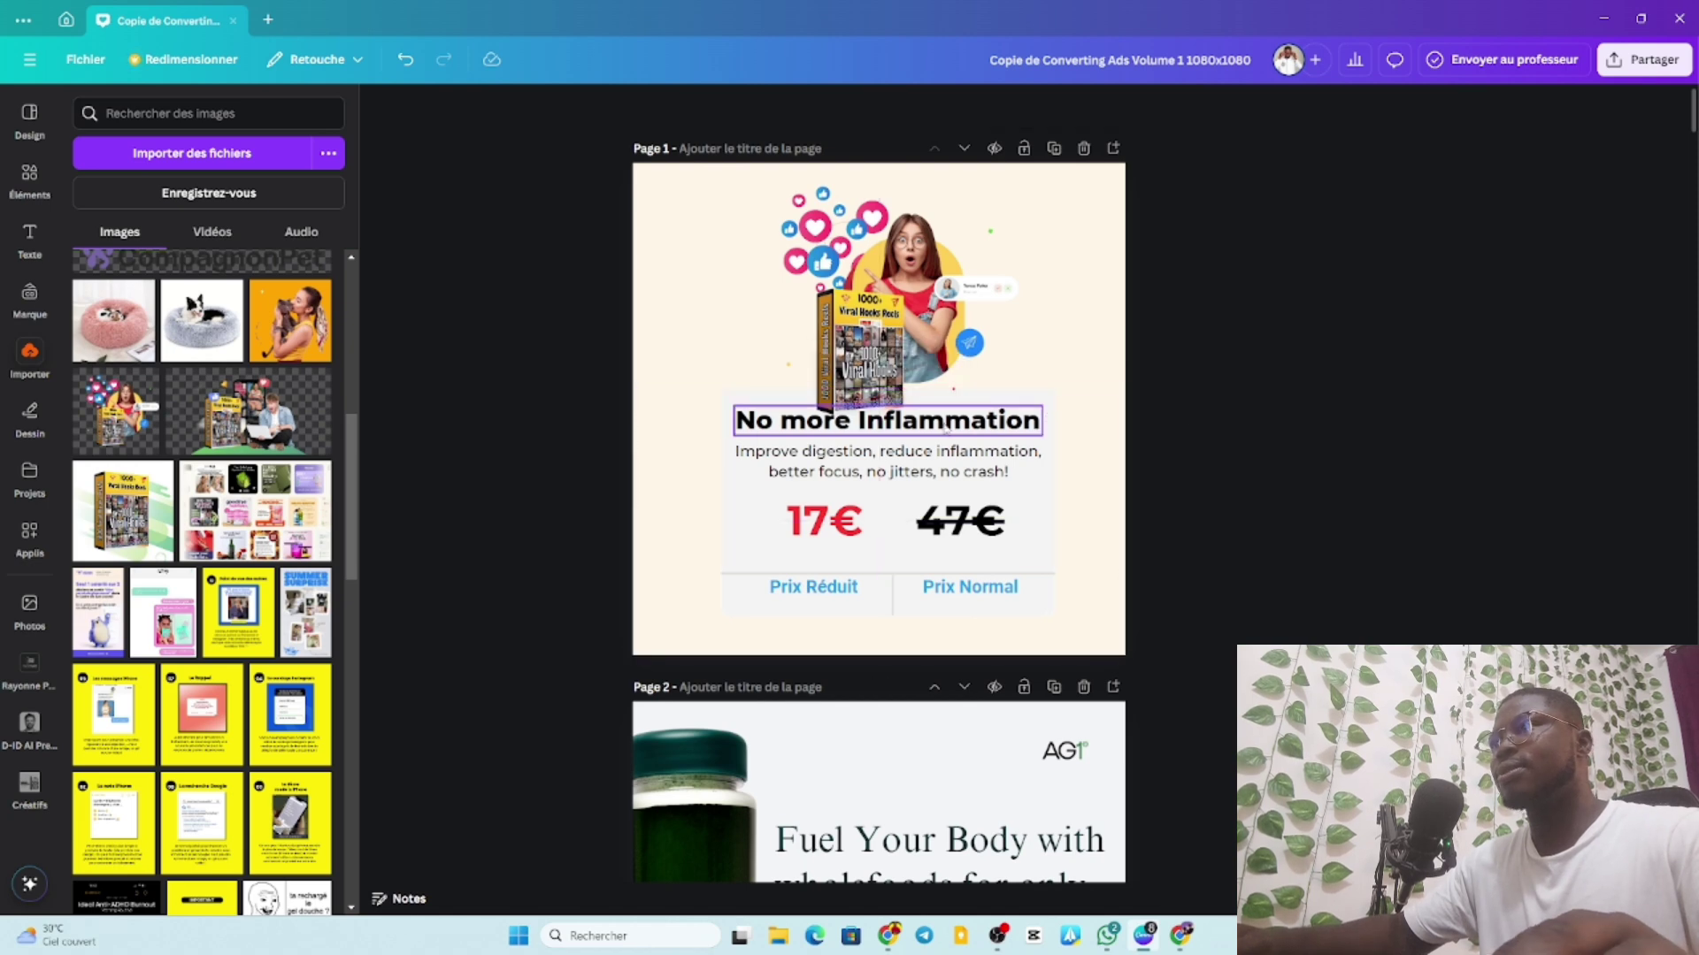
Shrink the woman-and-book image slightly and centre it horizontally.
click(994, 302)
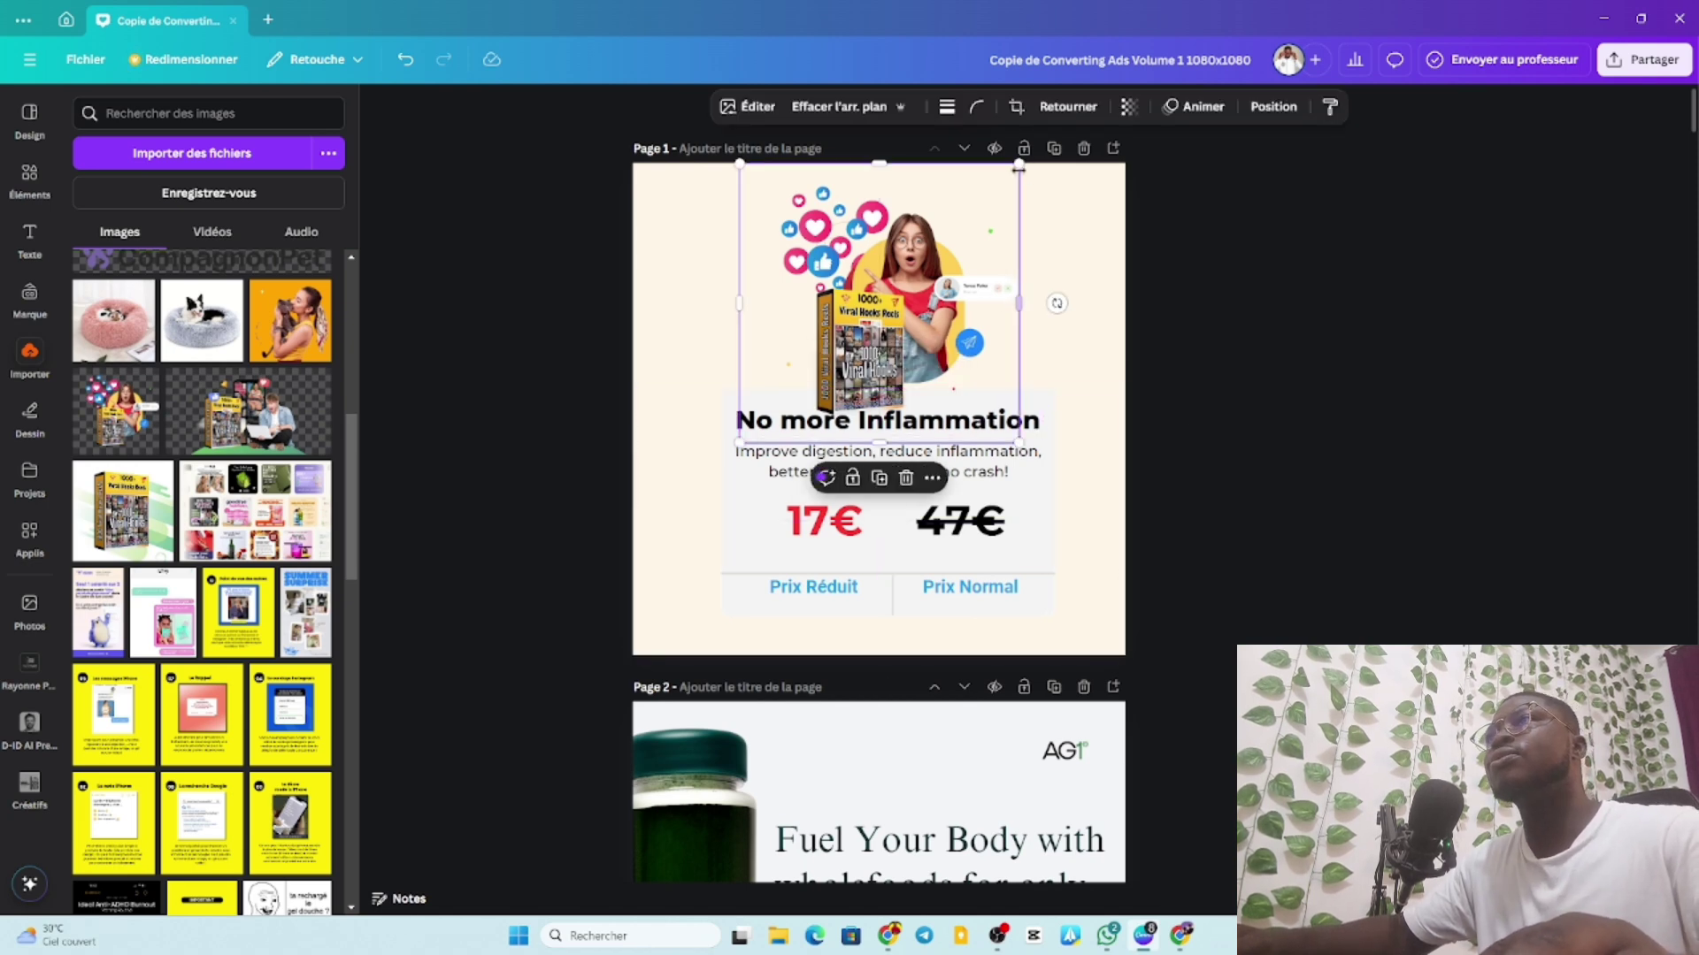
drag(1018, 166, 1008, 176)
drag(885, 282, 893, 279)
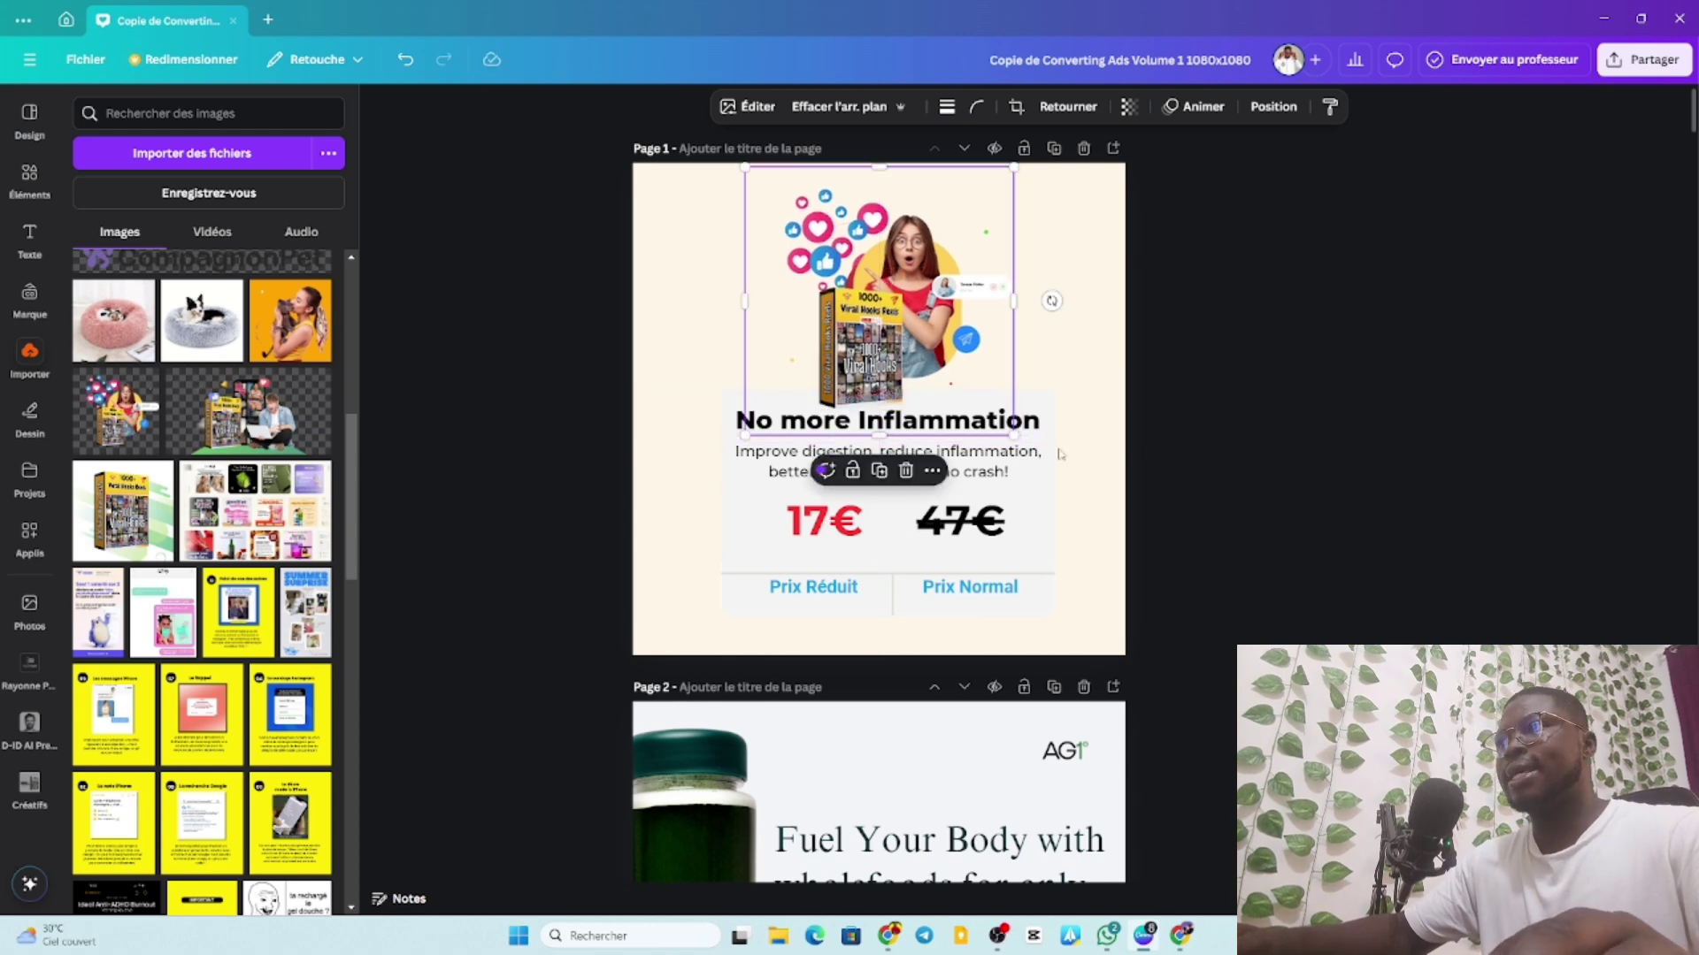
click(1112, 257)
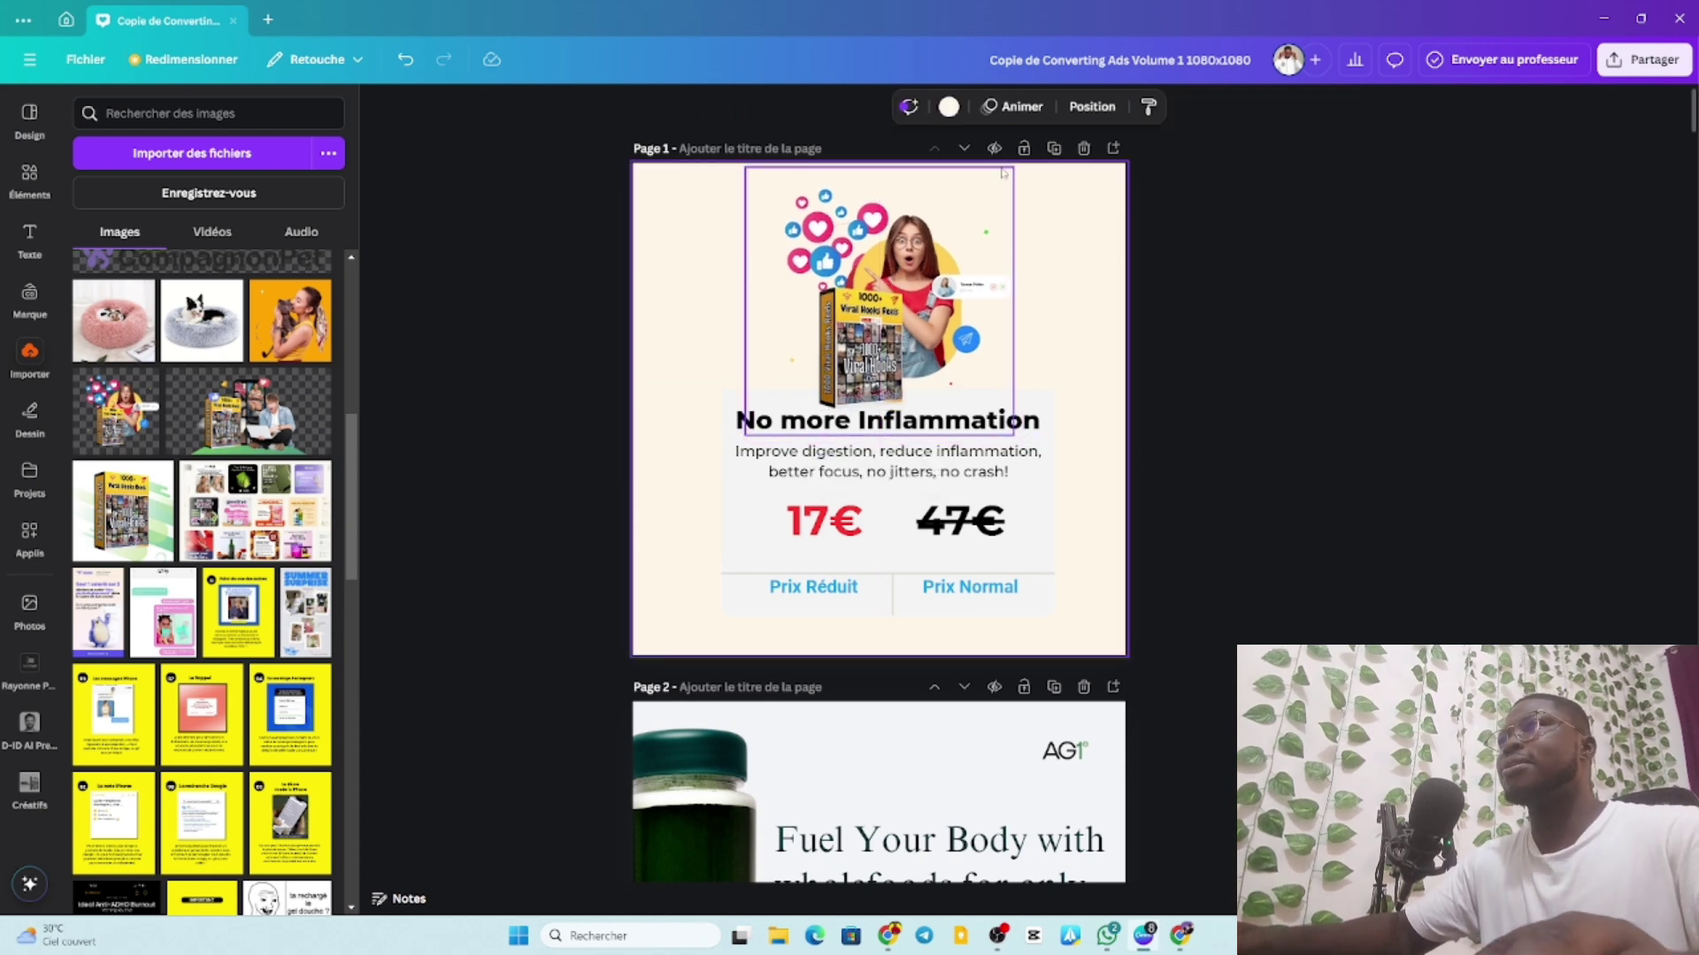
Change the page background to bright yellow (#ffe00f), after briefly trying dark purple.
click(949, 107)
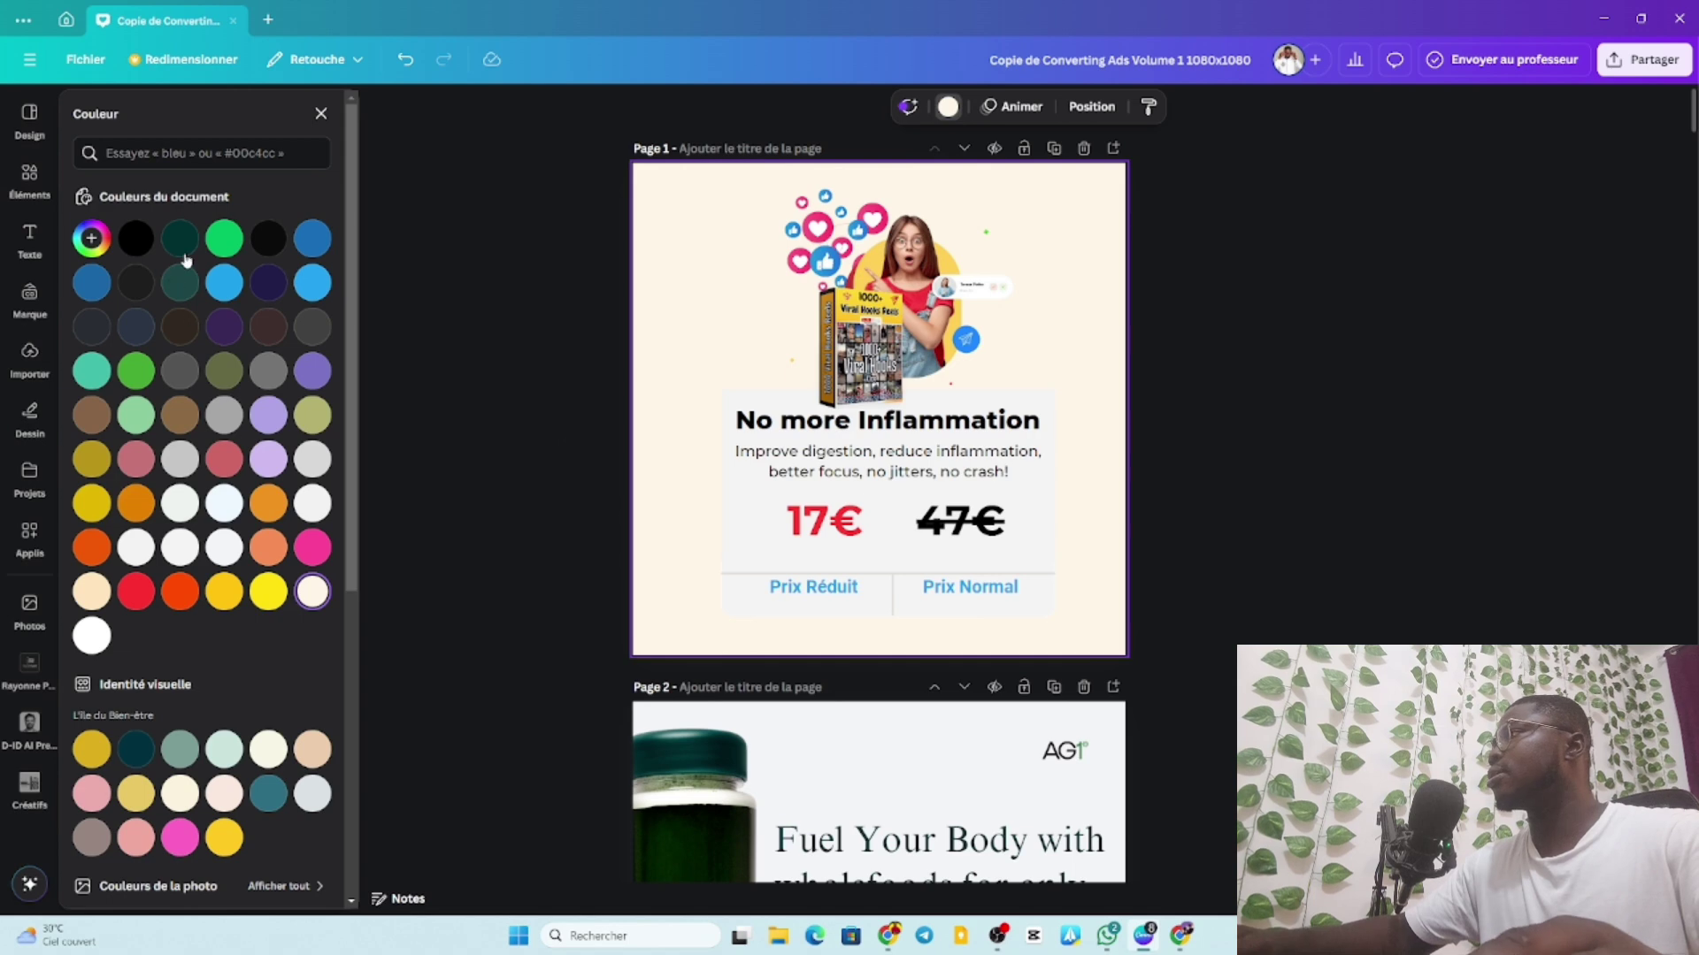
click(269, 285)
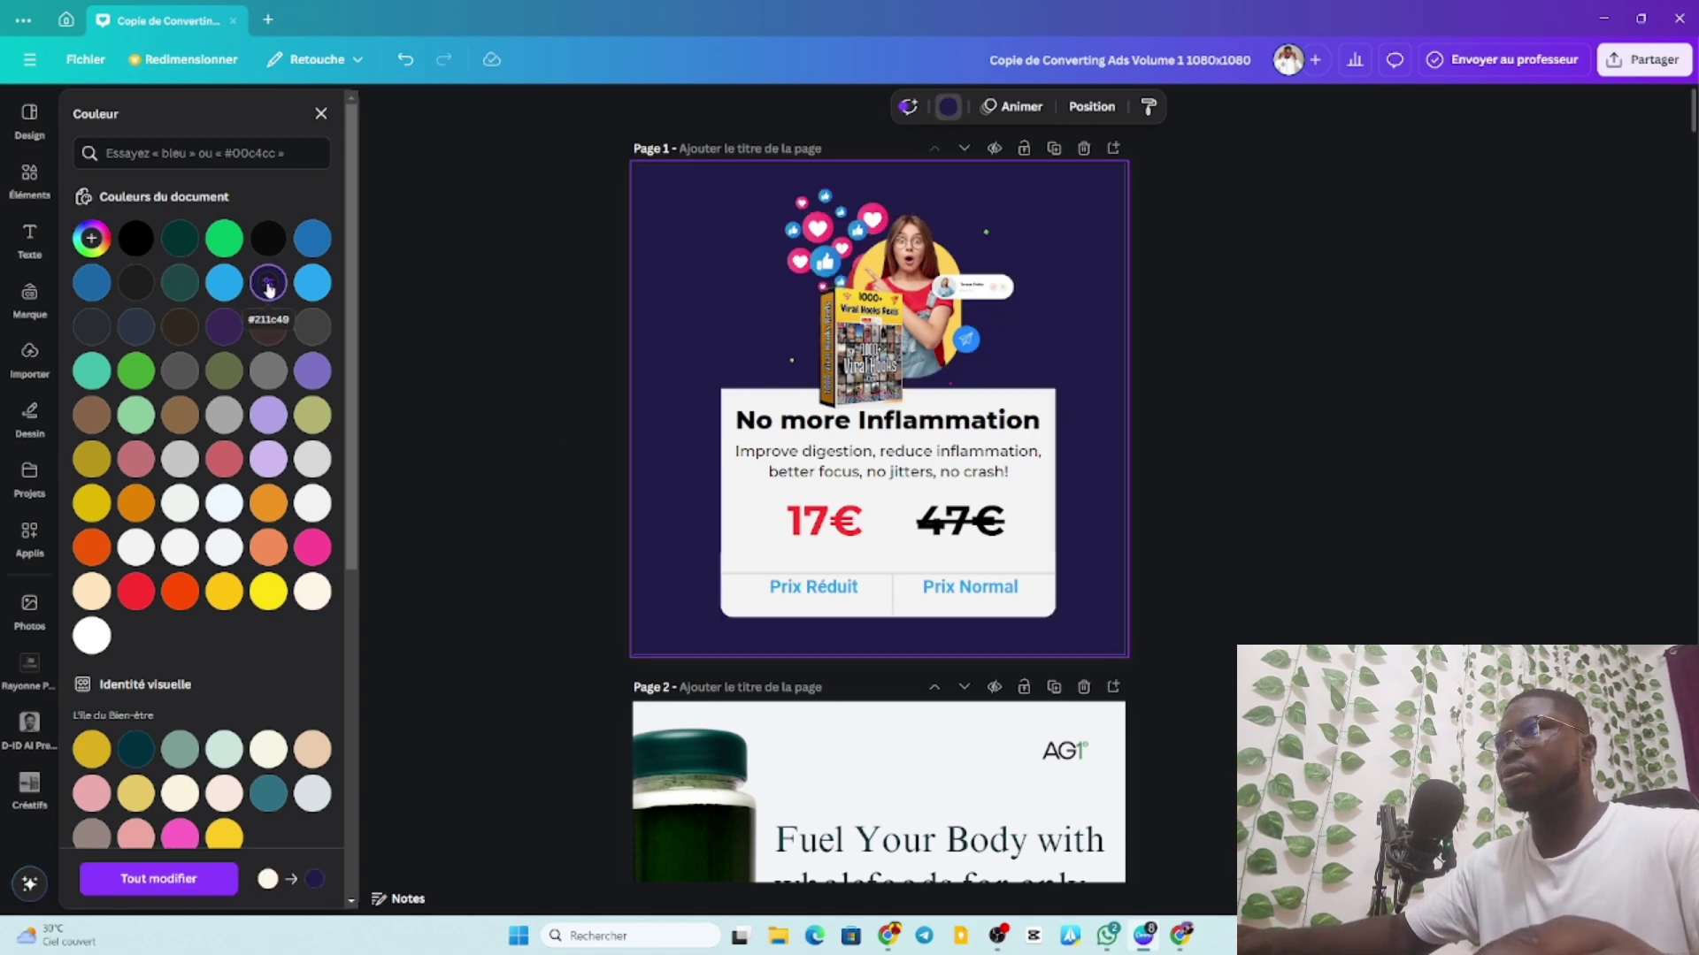
click(267, 594)
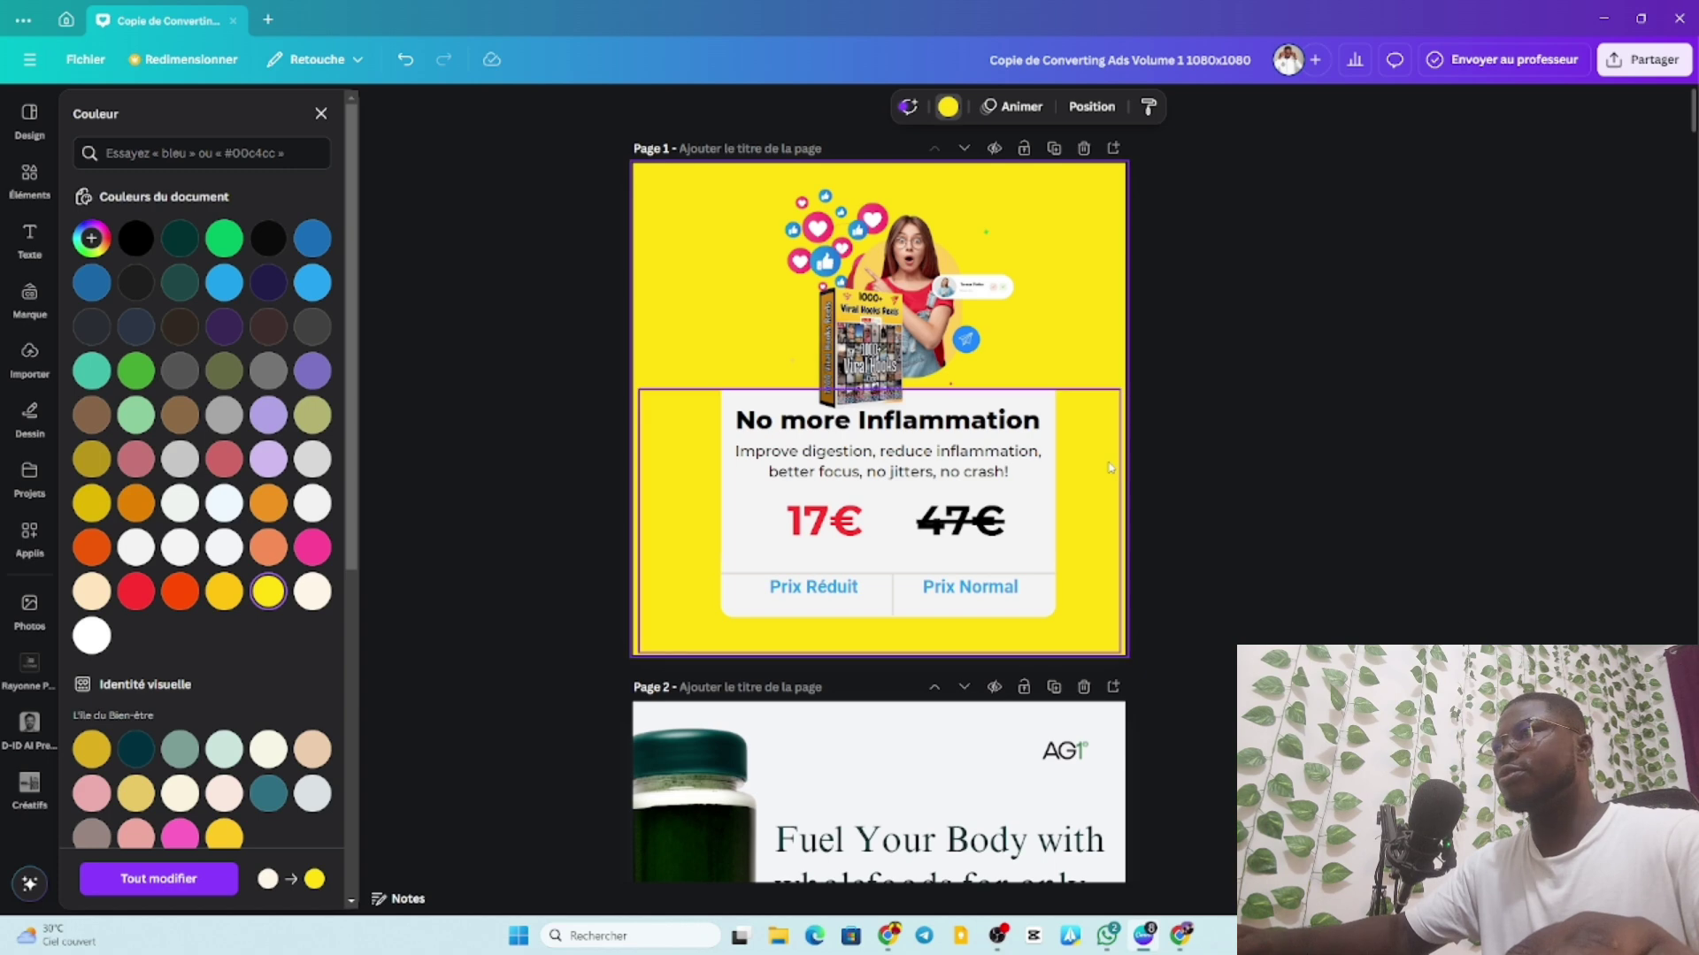
click(1277, 379)
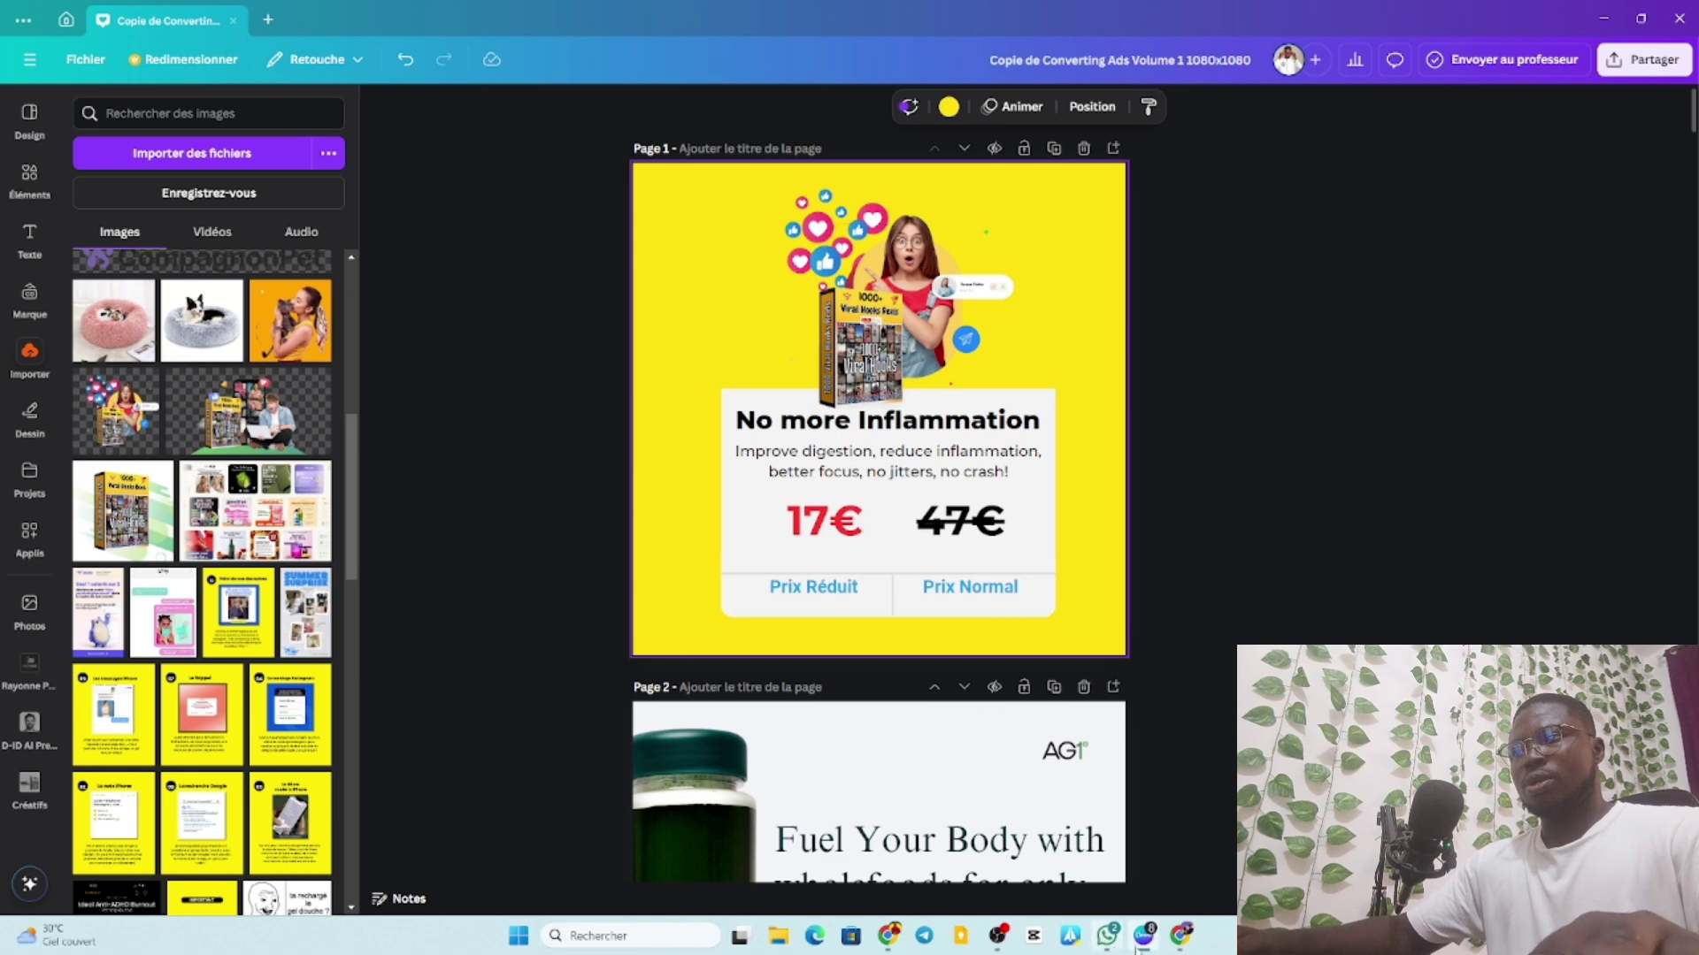
Copy ChatGPT's opening sentence ending 'Super Pack de Hooks Vidéos Viraux !' and return to Canva.
click(1183, 943)
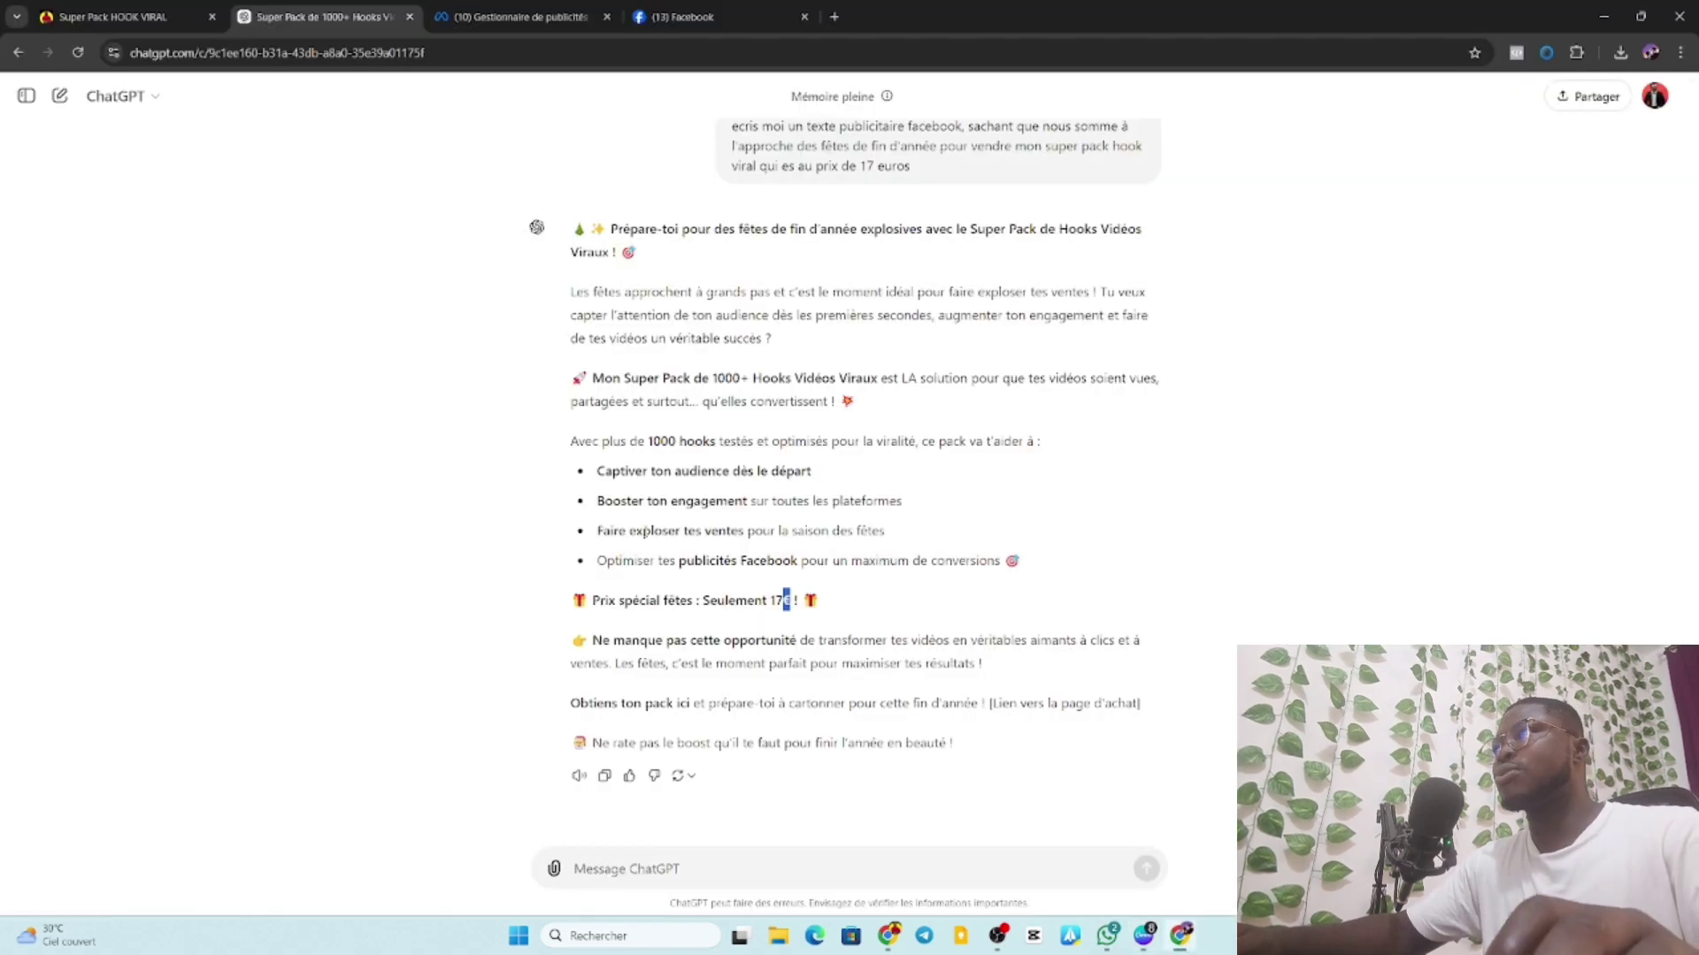
drag(970, 229, 619, 252)
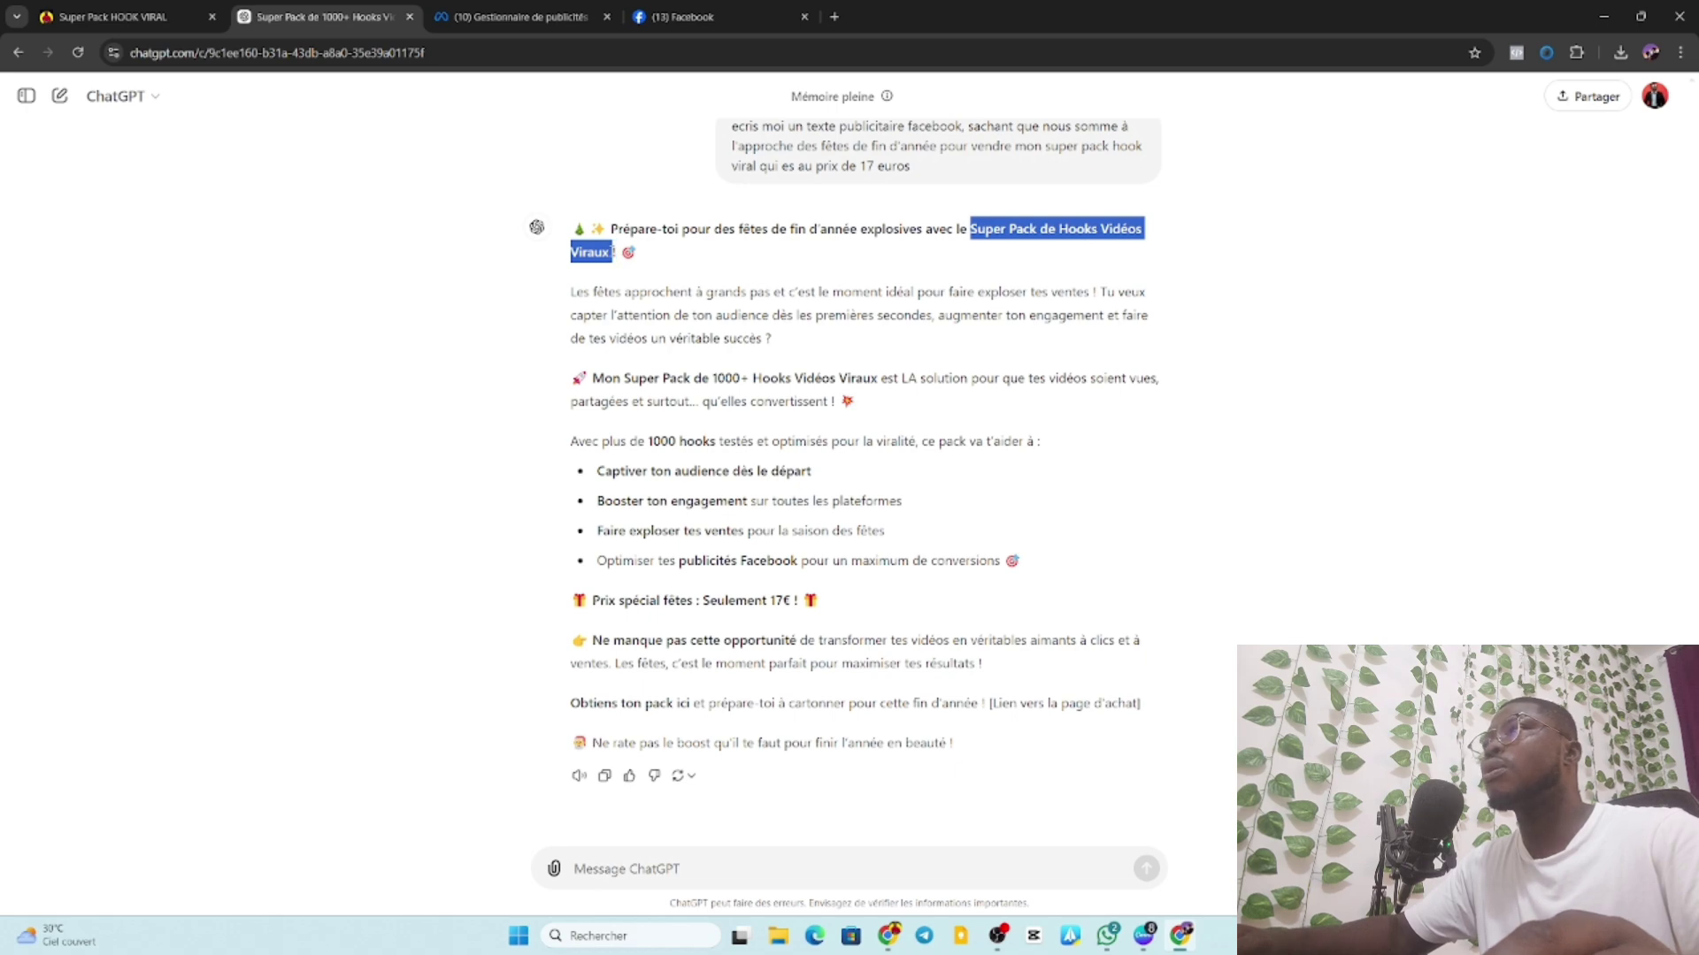
mouse_move(613, 252)
mouse_down()
mouse_move(611, 229)
mouse_move(617, 252)
mouse_up()
key(ctrl+c)
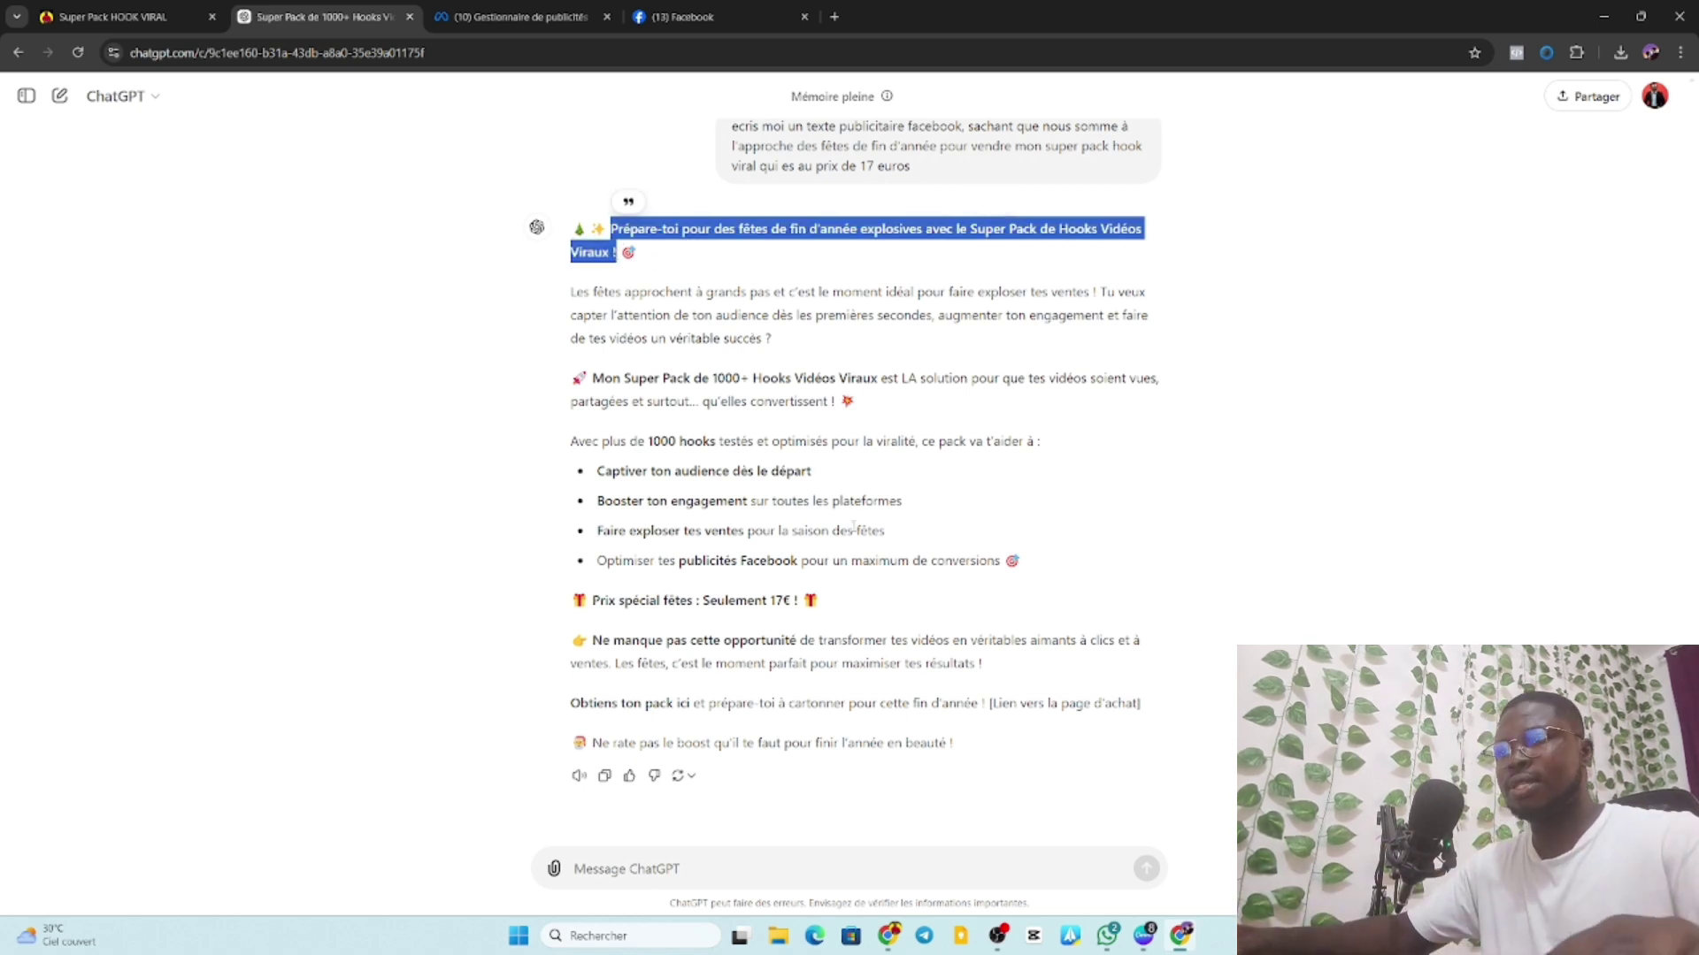
click(1181, 935)
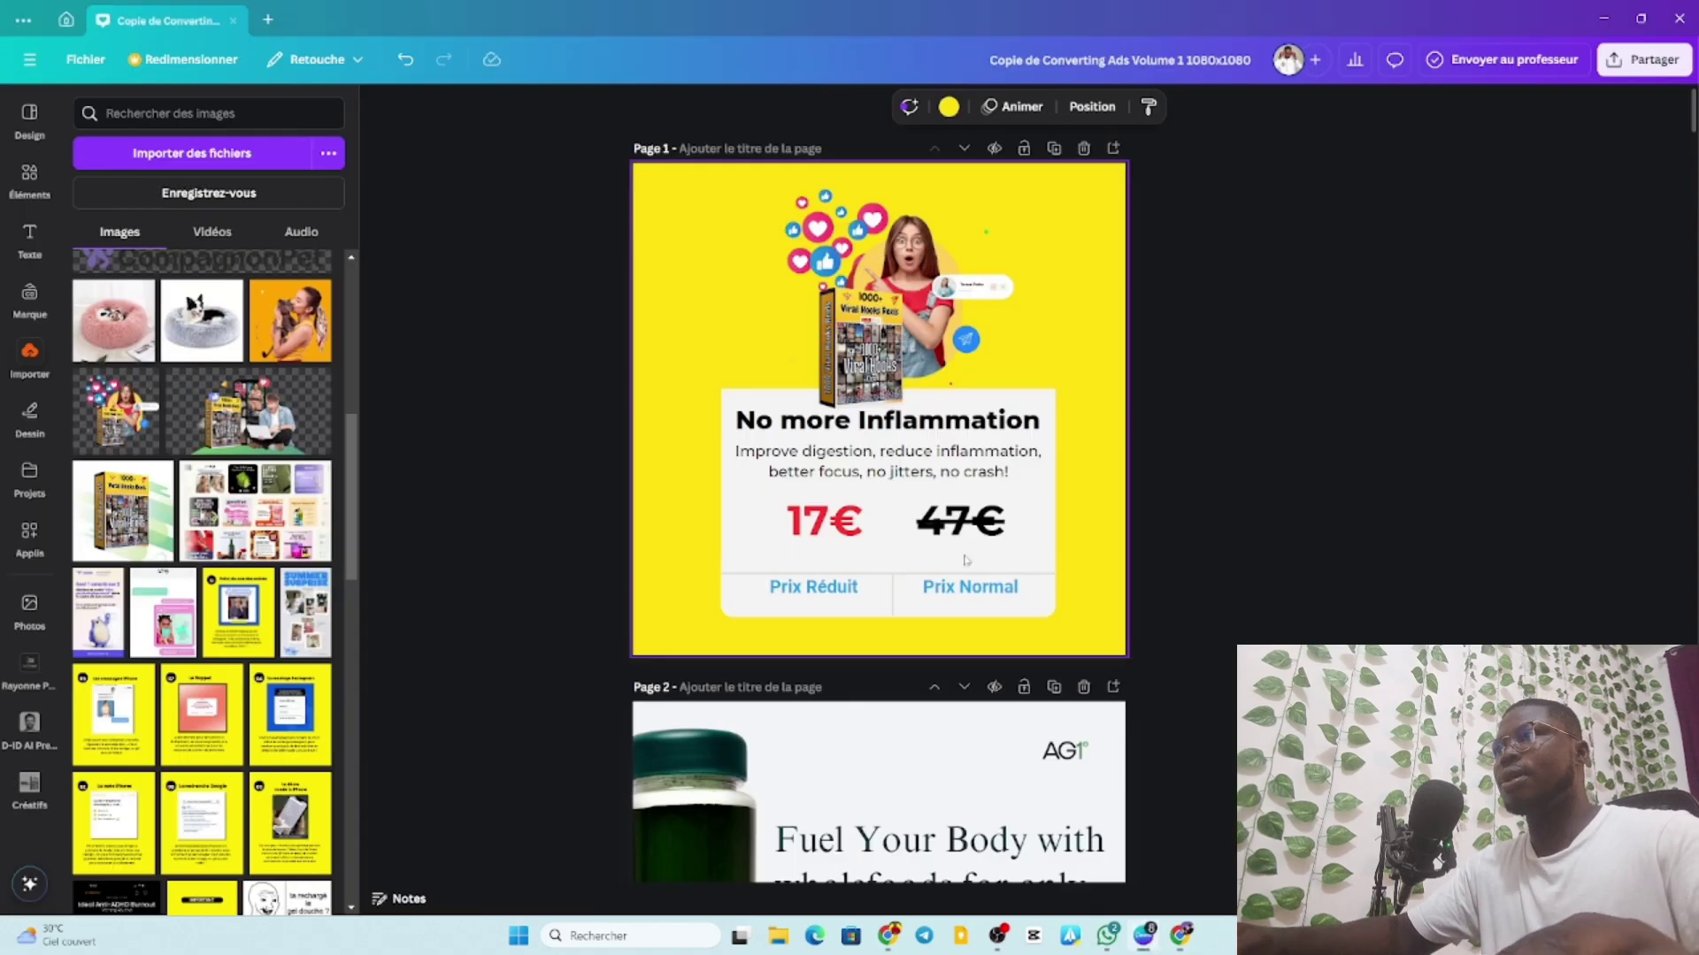
Replace 'No more Inflammation' with the pasted heading, trimmed to 'Super Pack de Hooks Vidéos Viraux !'.
click(889, 423)
double_click(890, 423)
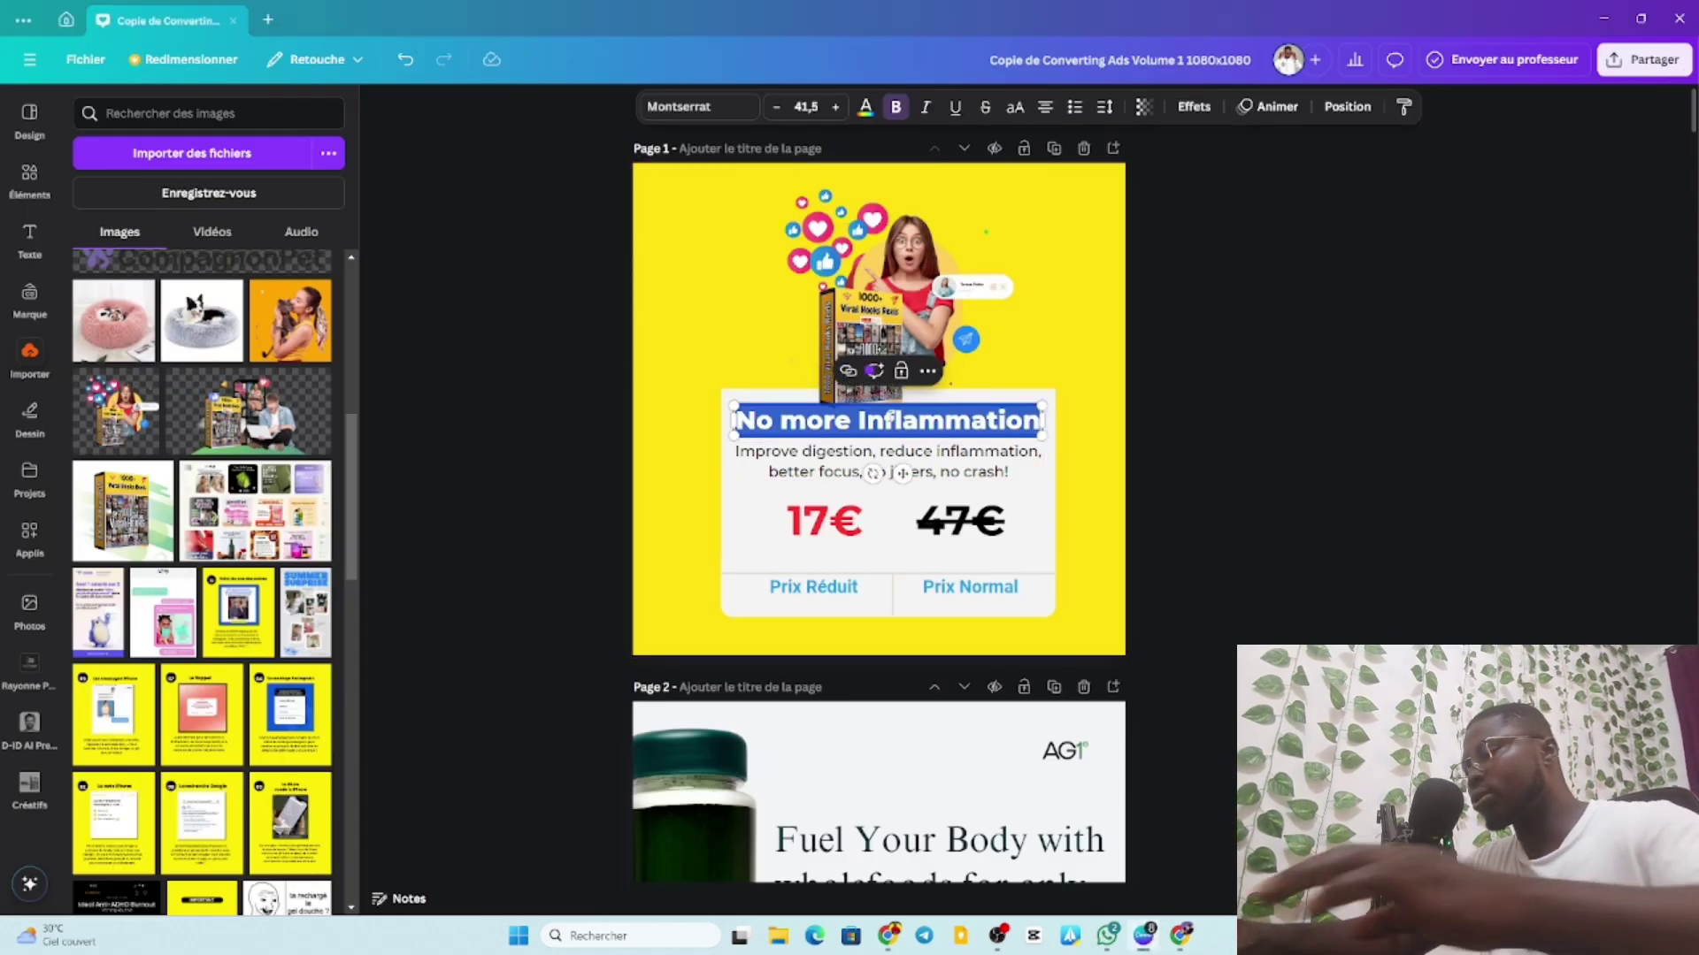
key(ctrl+v)
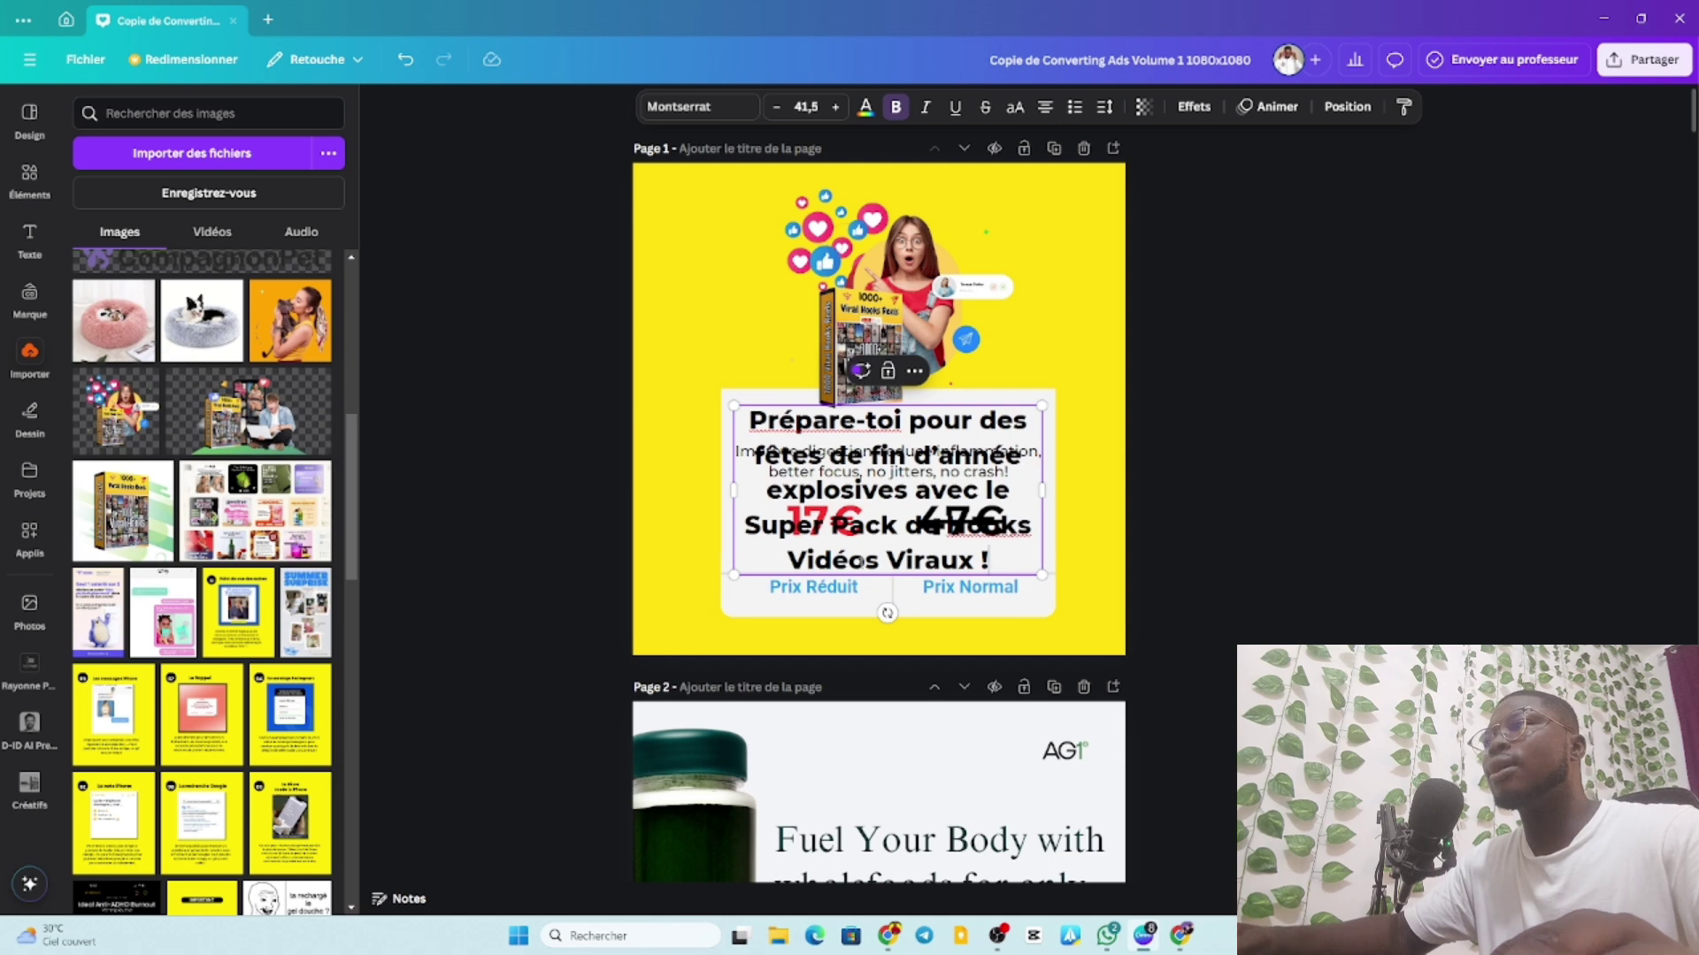
drag(1012, 492, 747, 416)
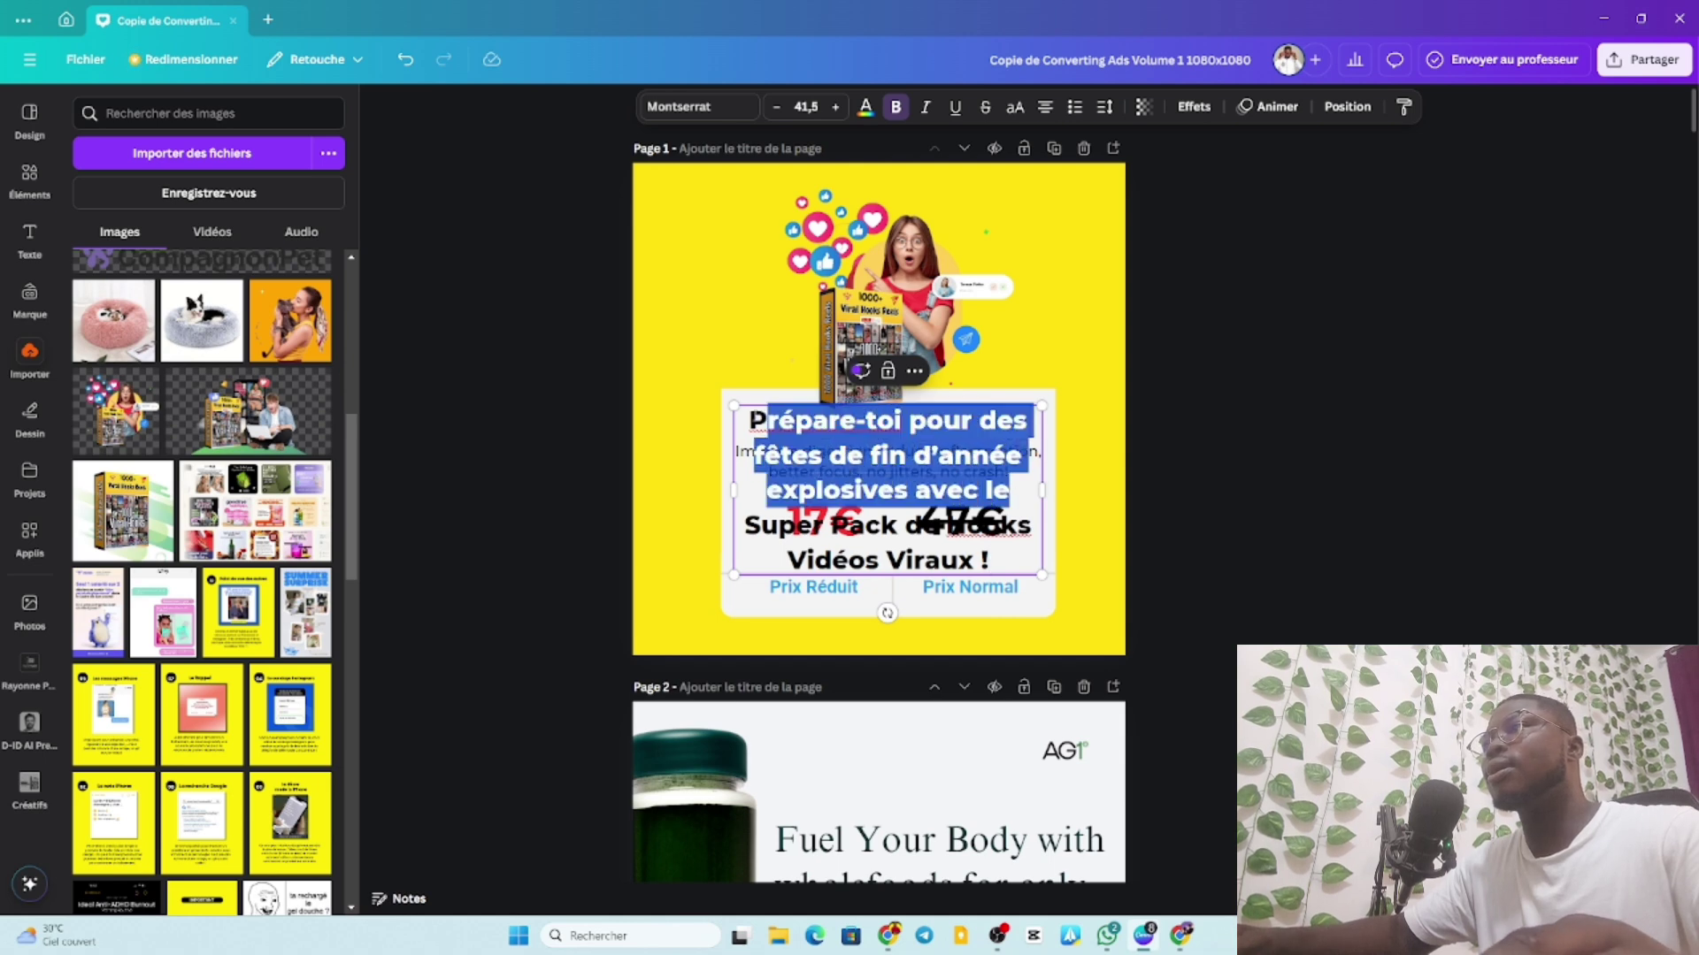
key(BackSpace)
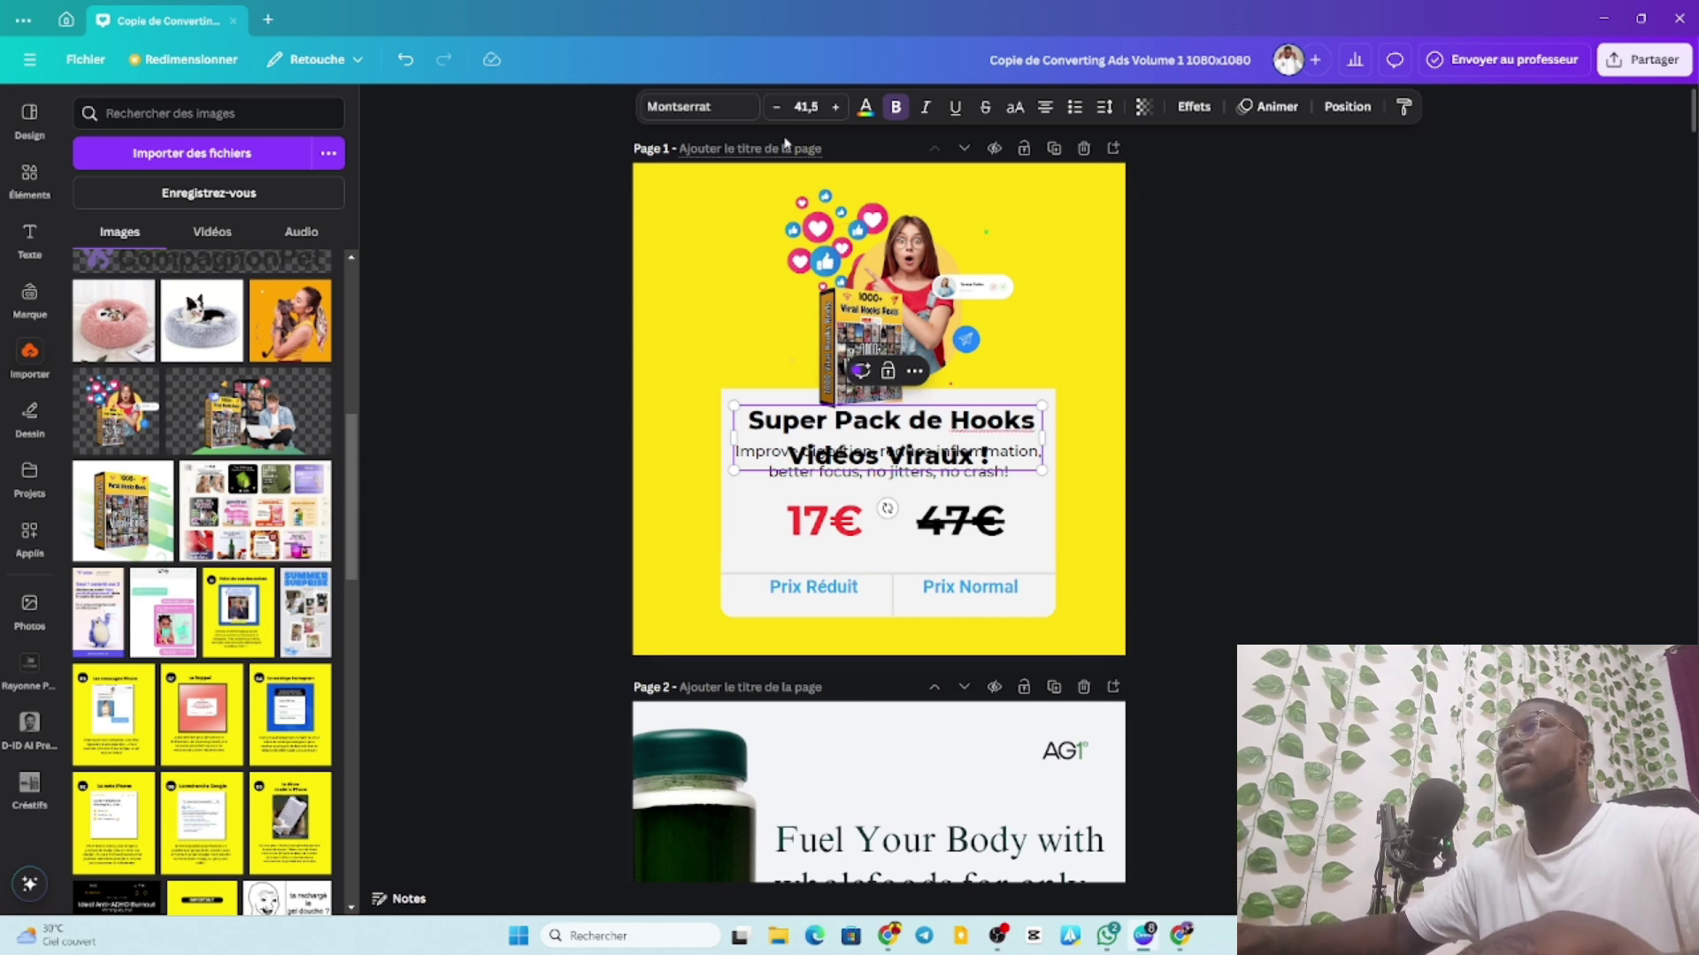
Set the heading to font size 33,5 and tighten its line spacing.
click(777, 108)
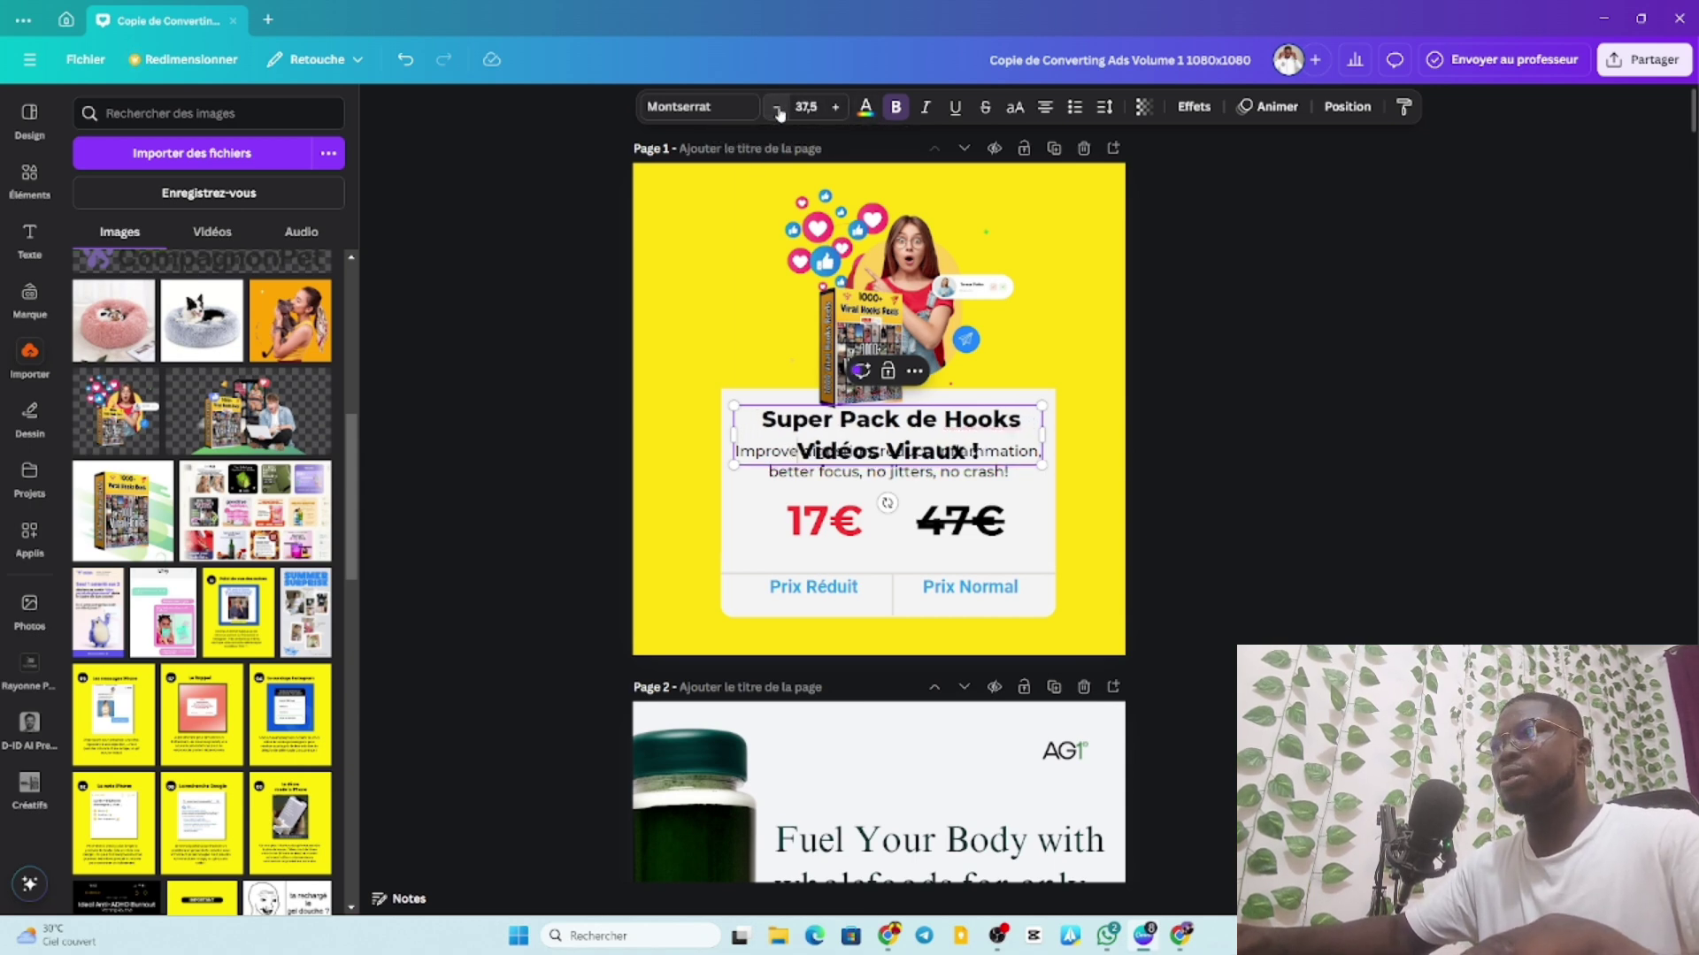
click(778, 108)
click(778, 108)
click(778, 108)
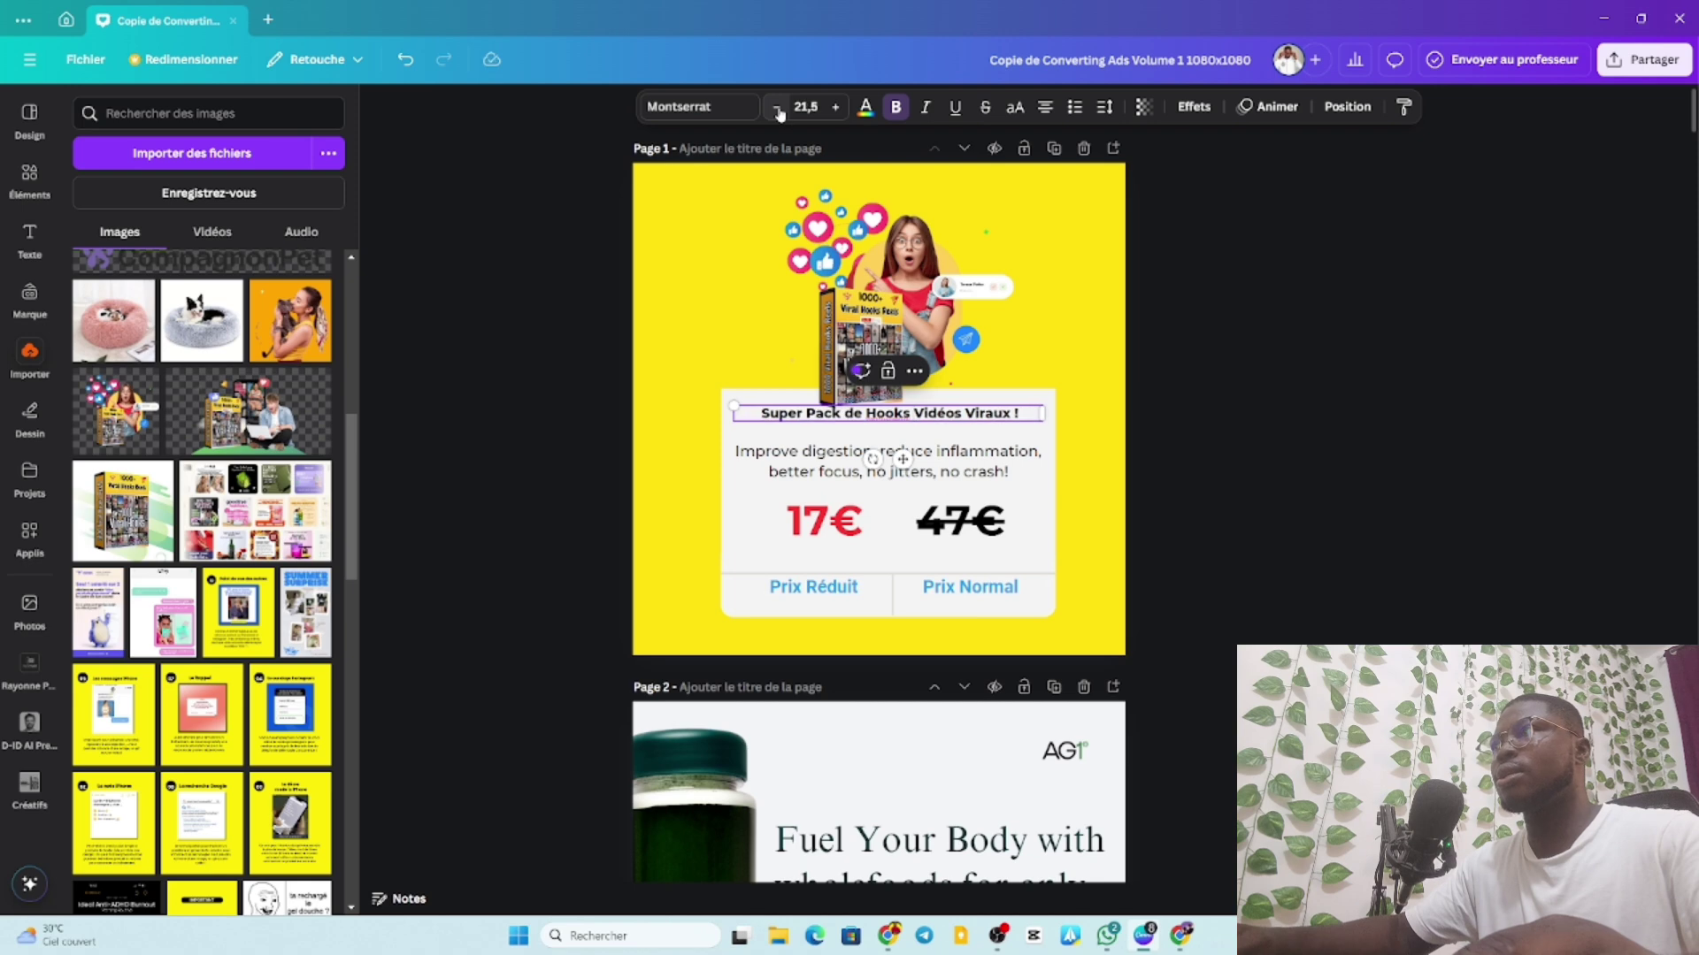
click(836, 108)
click(836, 107)
click(836, 108)
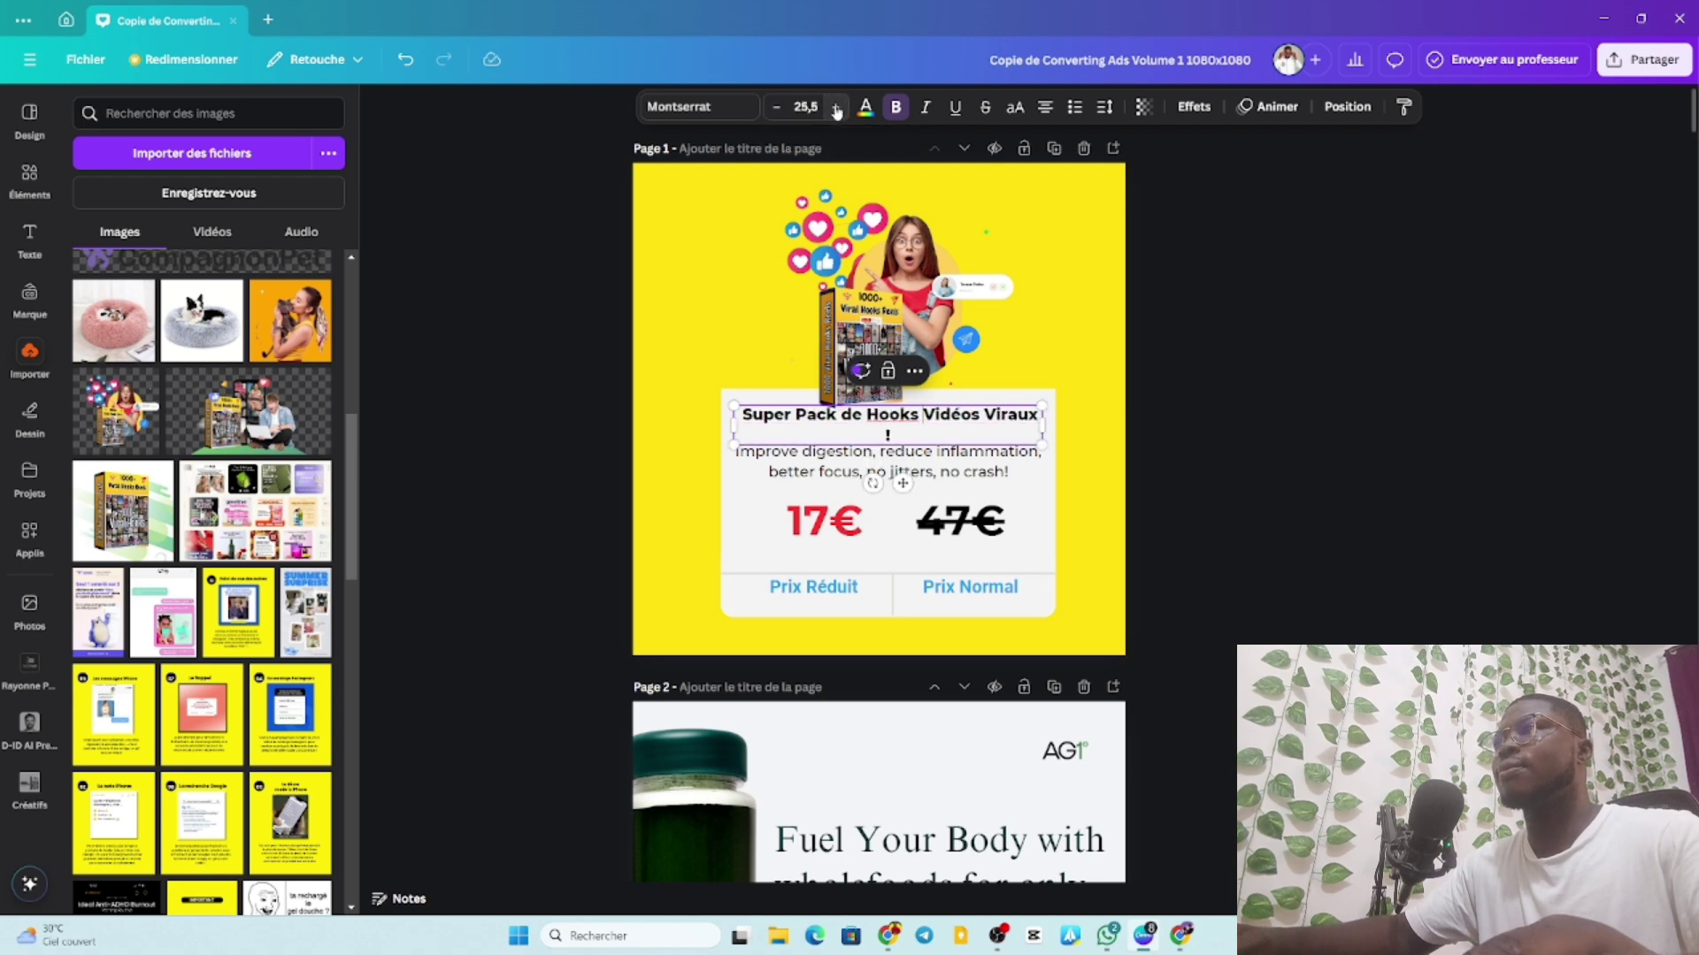
click(836, 108)
click(836, 107)
click(836, 108)
click(835, 108)
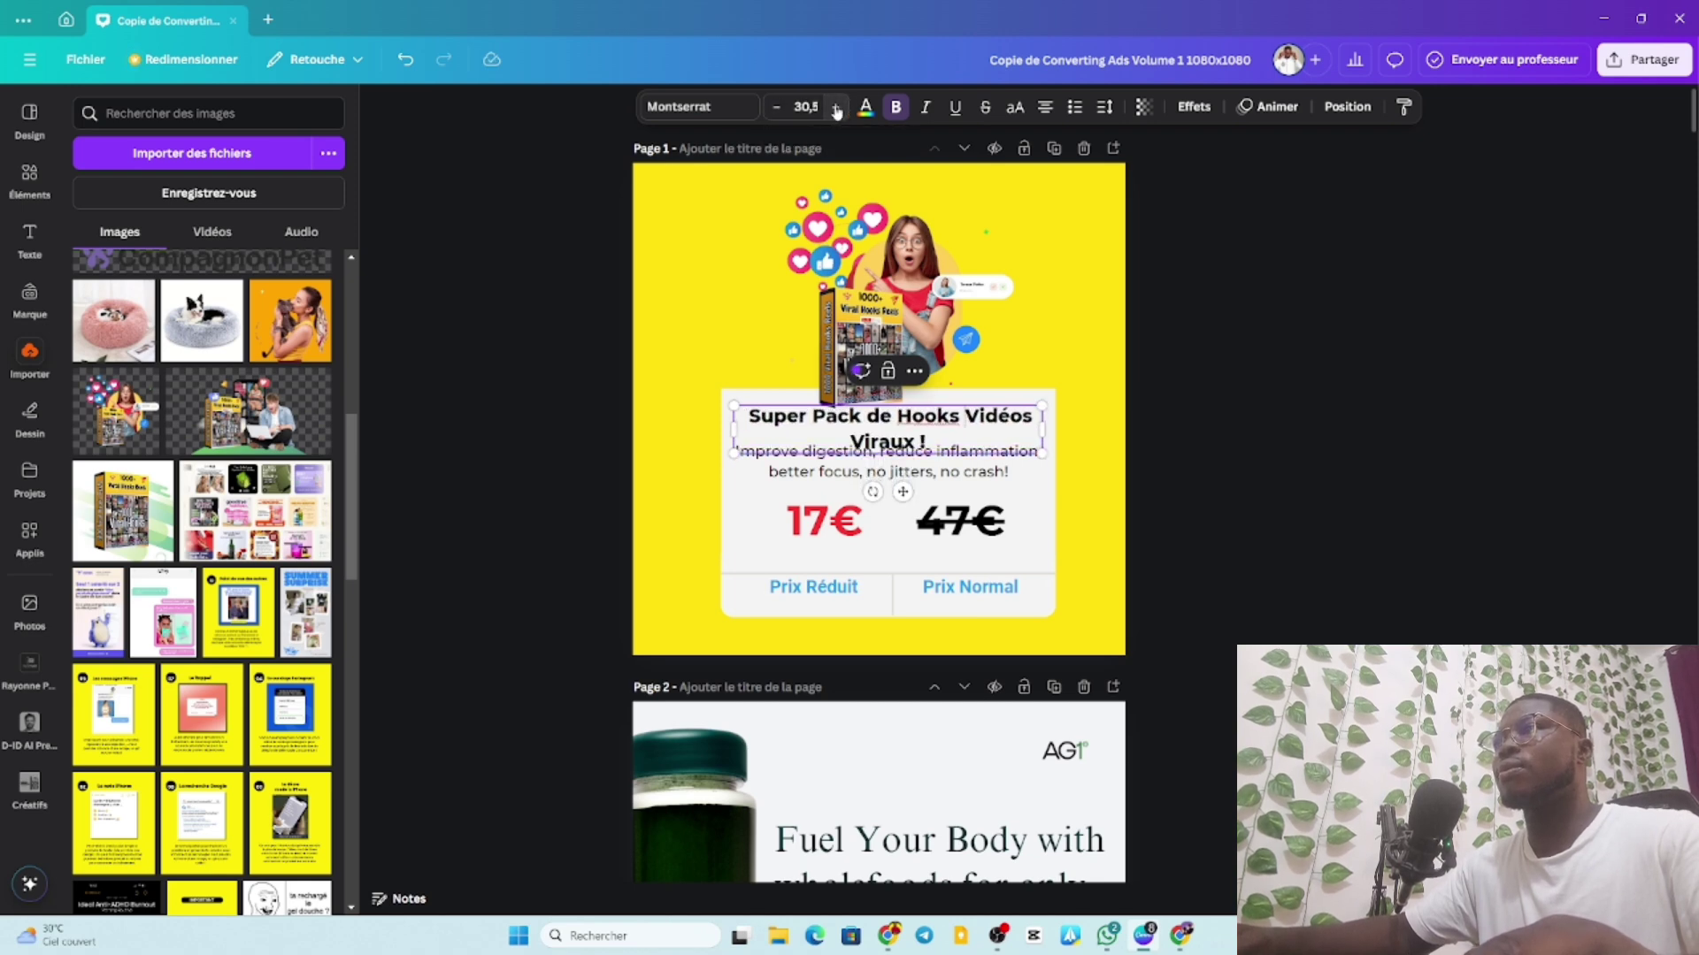
click(835, 108)
click(835, 108)
click(835, 108)
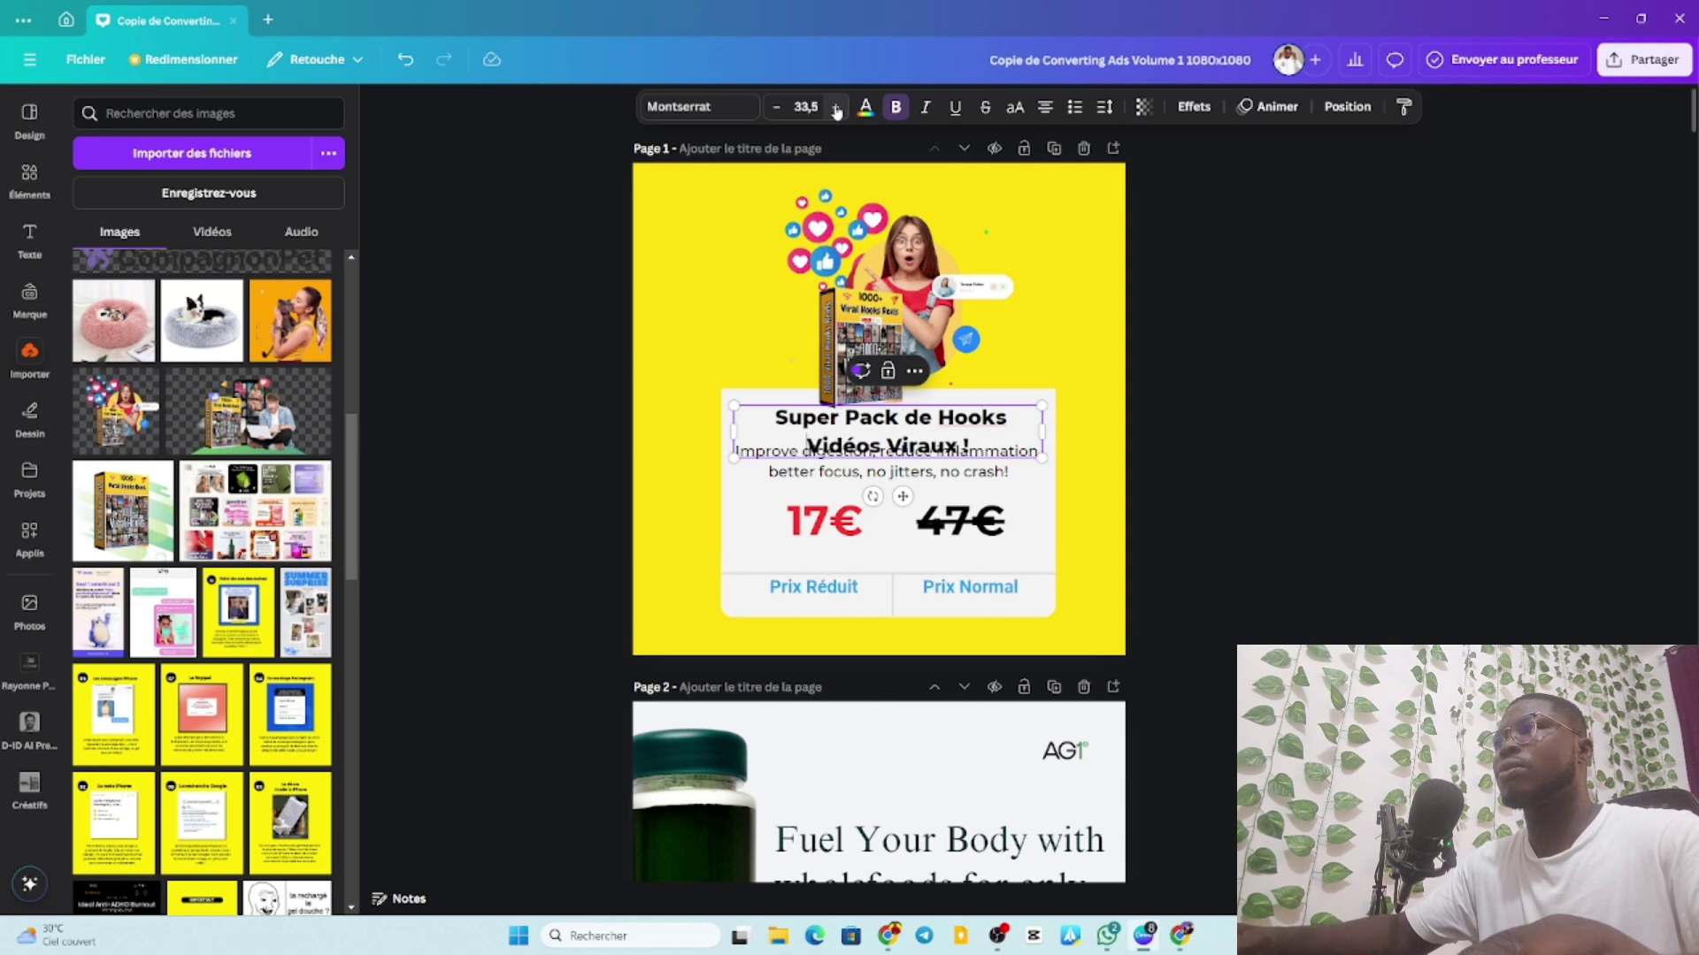
click(1105, 106)
drag(1072, 233, 1051, 240)
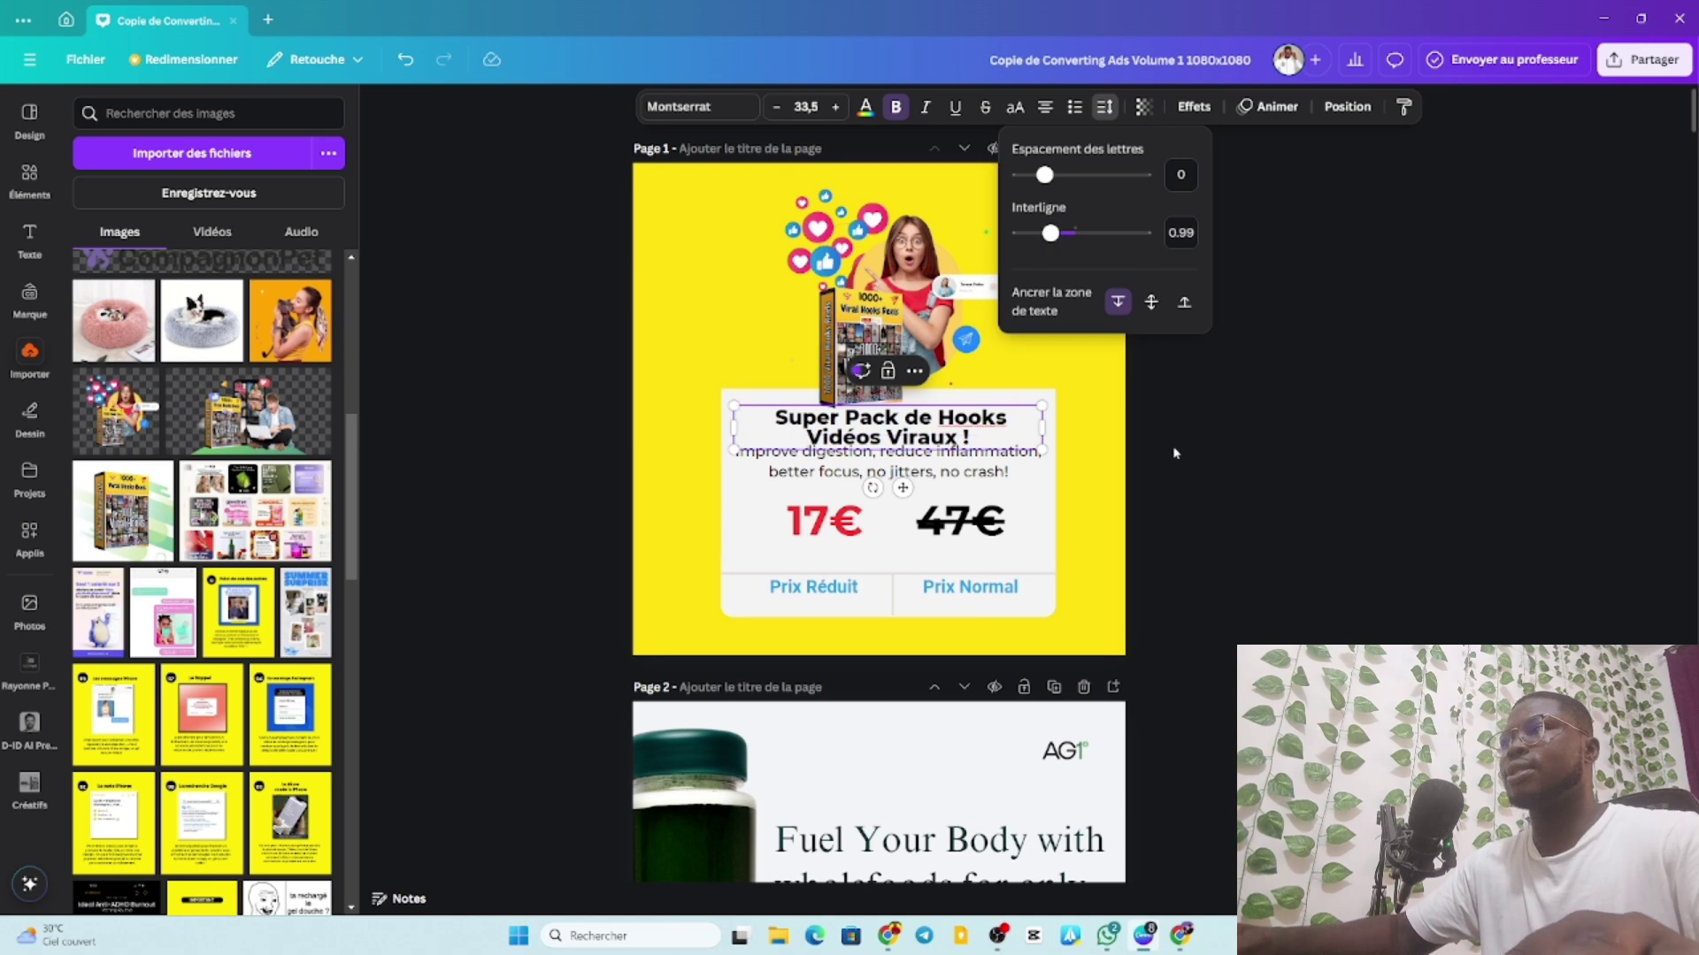
click(1229, 437)
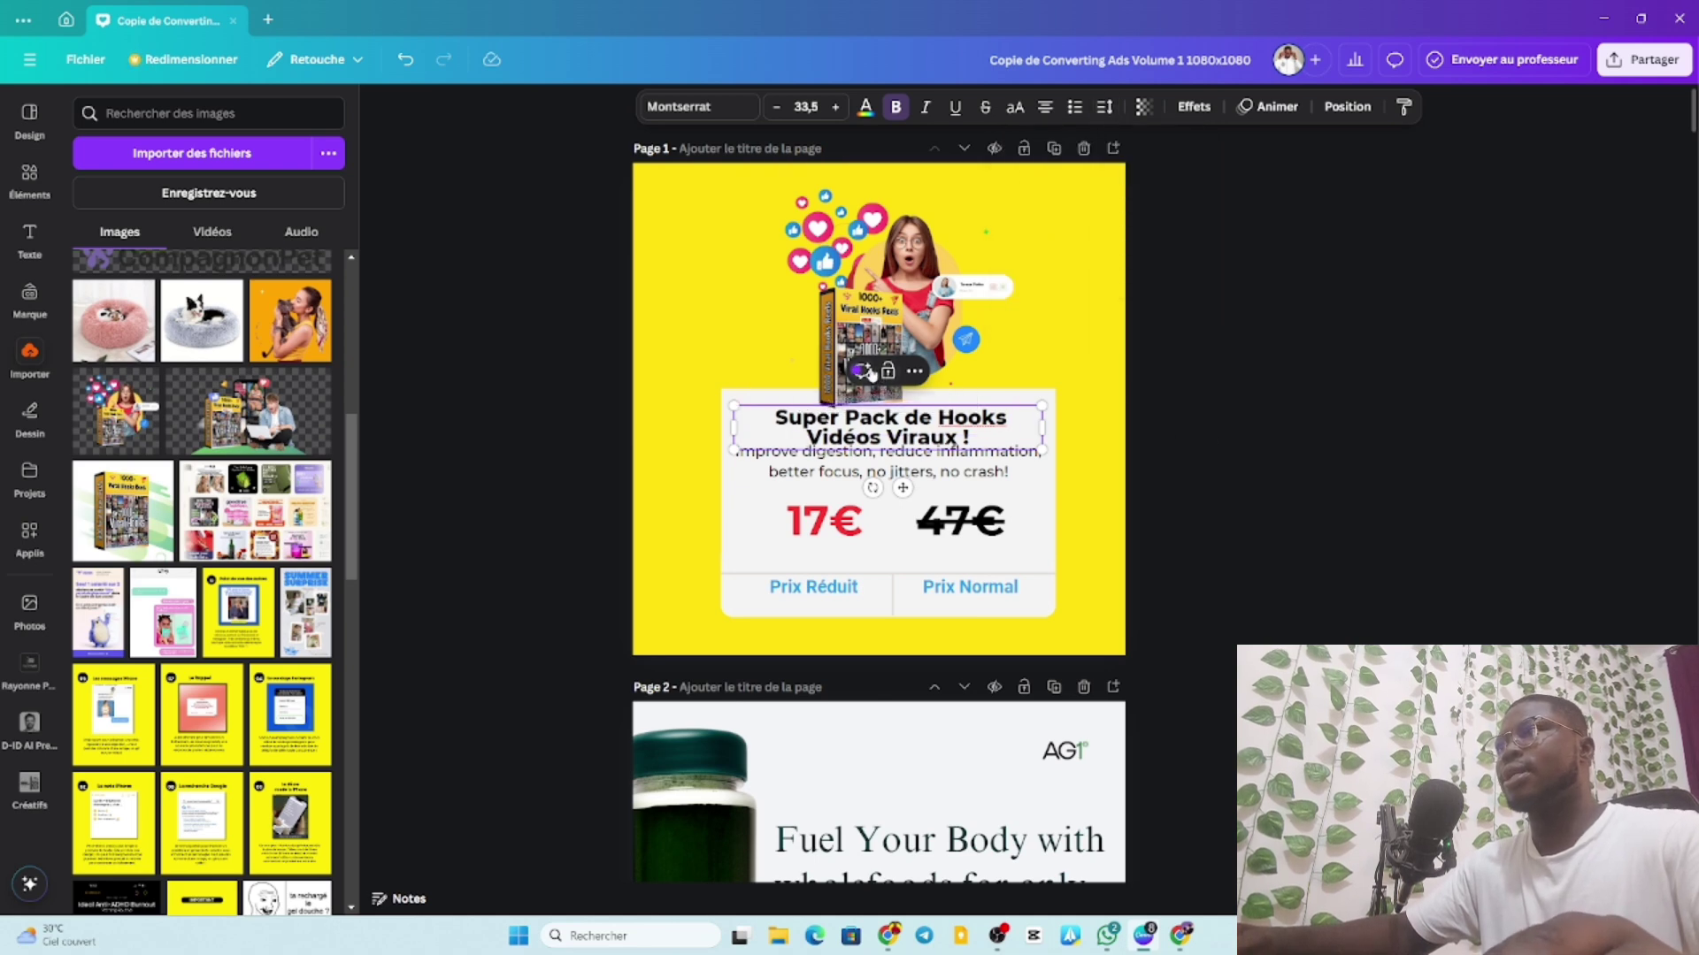
Raise the image slightly and reposition the heading and body text beneath it.
drag(881, 381, 882, 325)
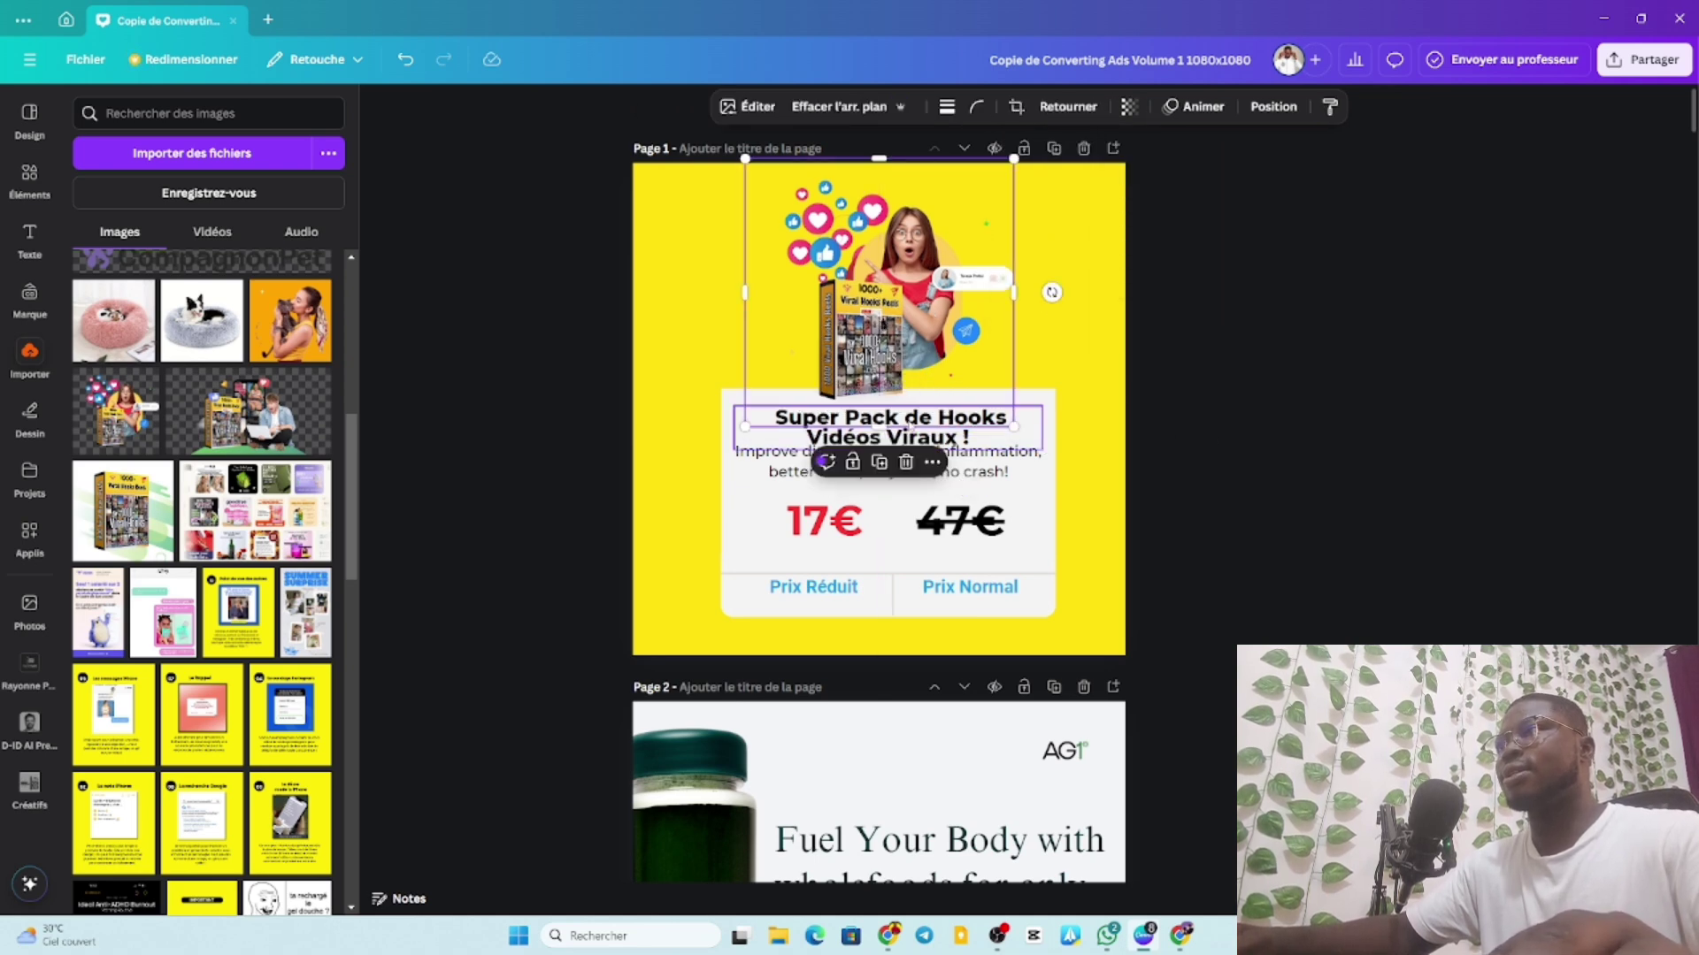
click(1198, 436)
drag(934, 437, 973, 478)
click(971, 474)
click(1230, 403)
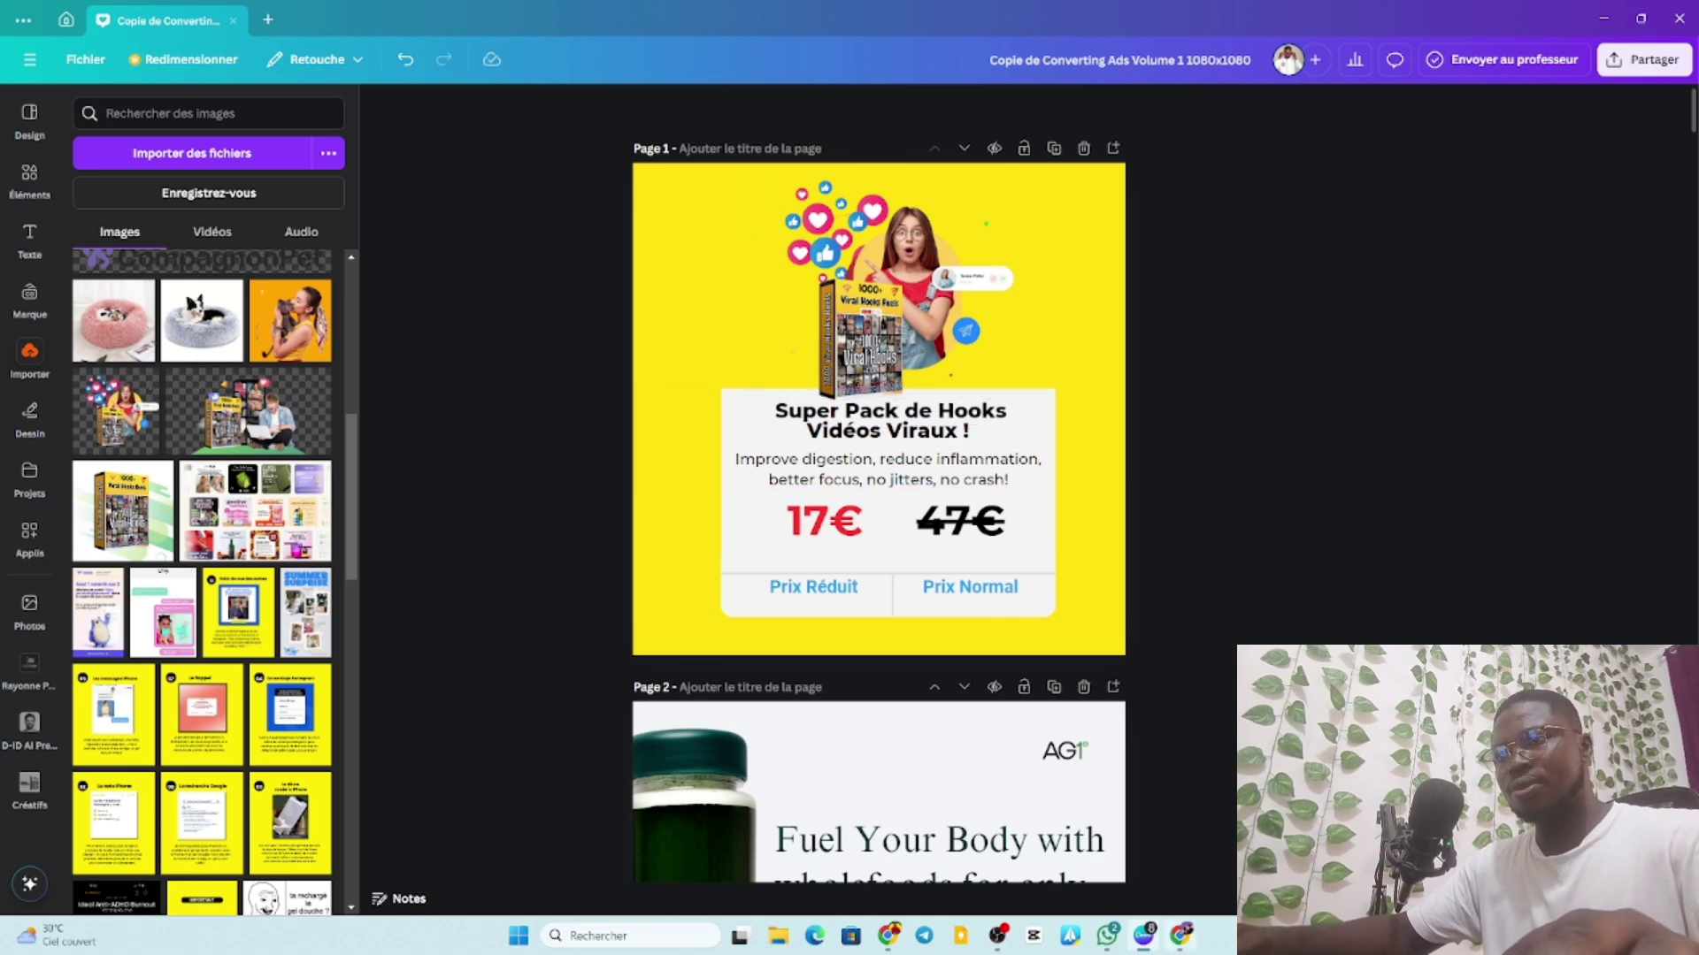
Copy ChatGPT's 'Mon Super Pack de 1000+ Hooks Vidéos Viraux…' paragraph and return to Canva.
key(alt+Tab)
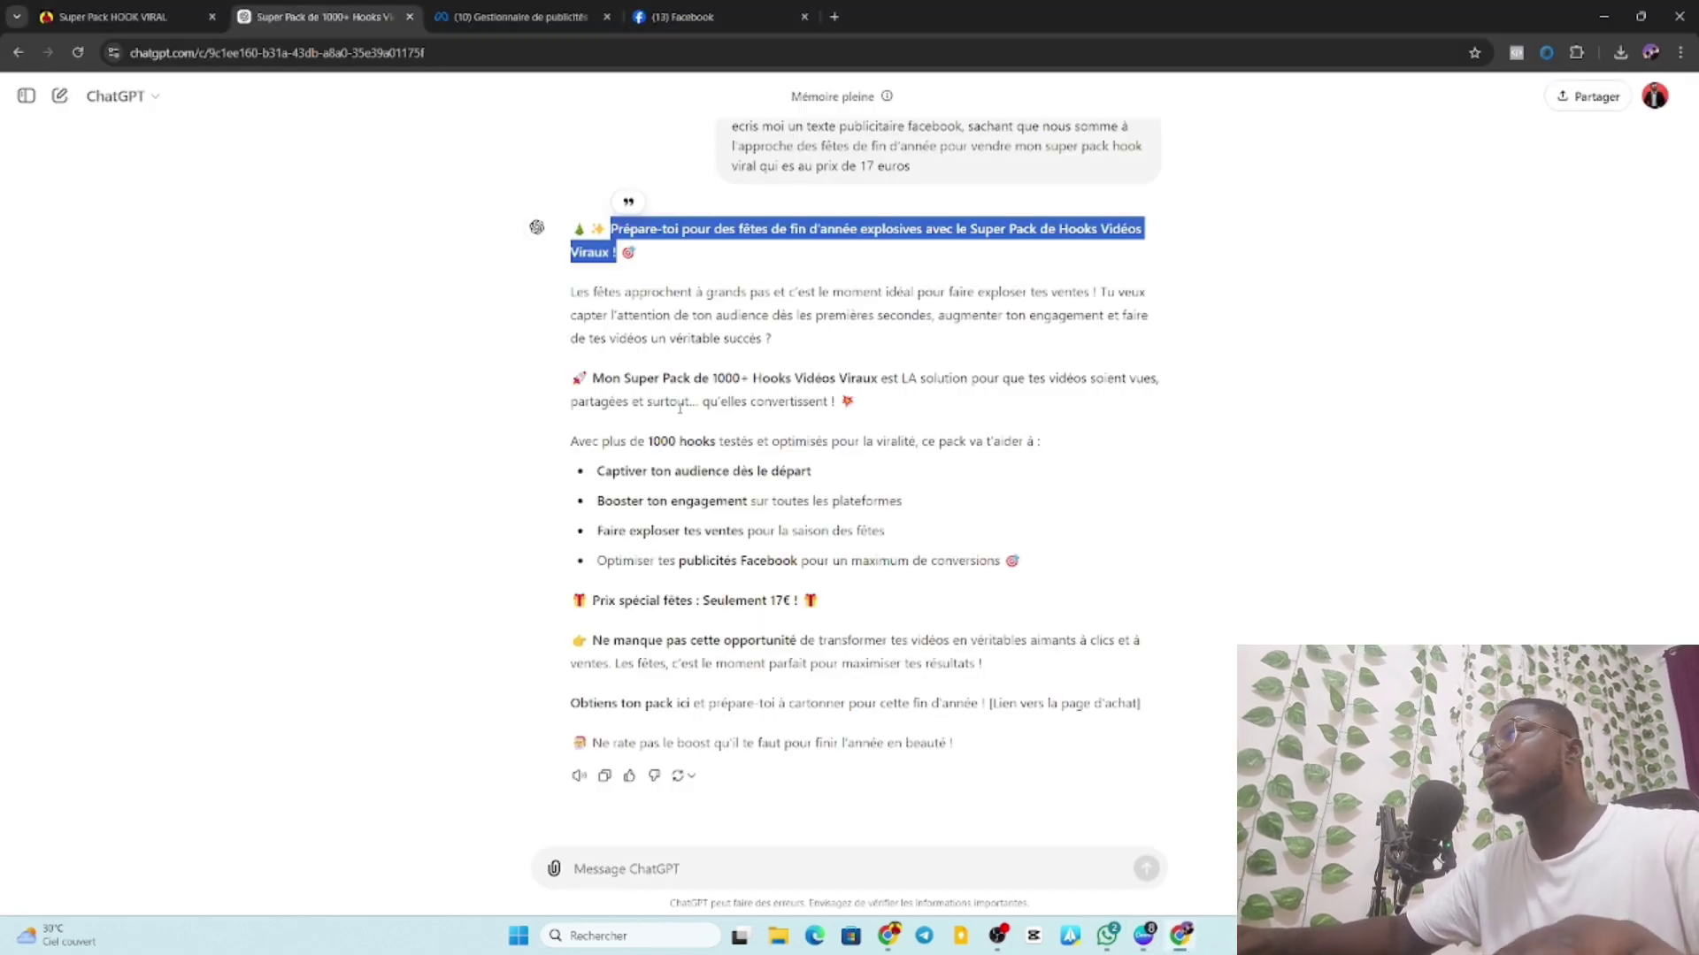
click(679, 406)
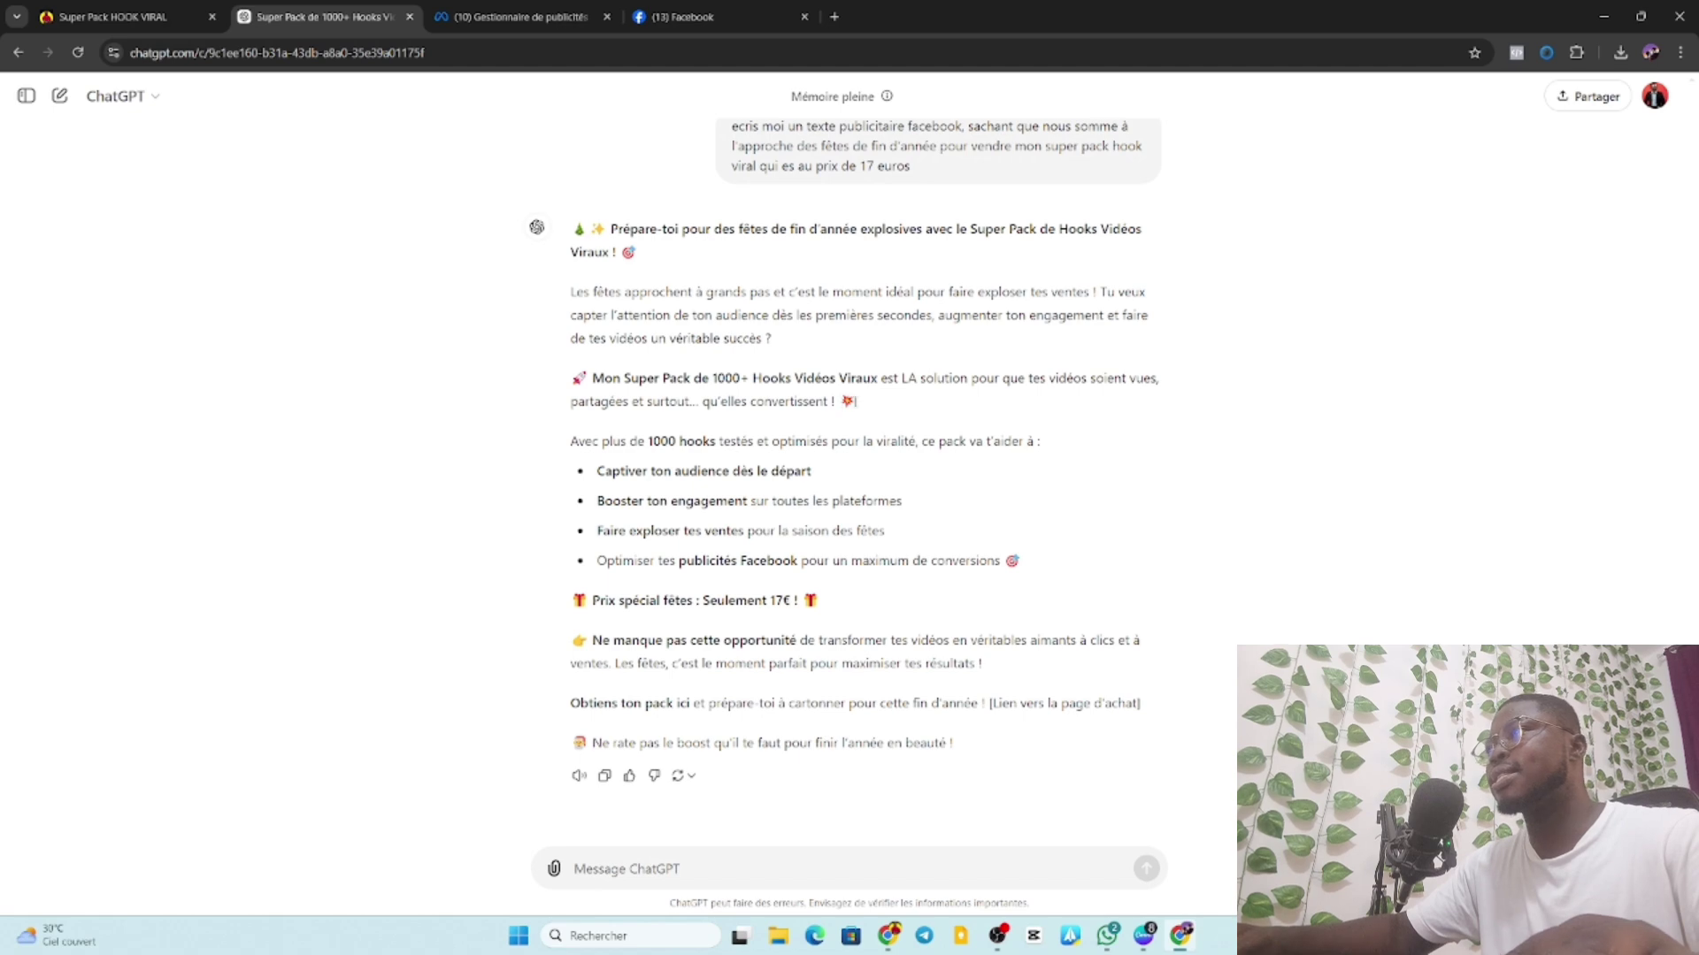
drag(855, 401, 571, 382)
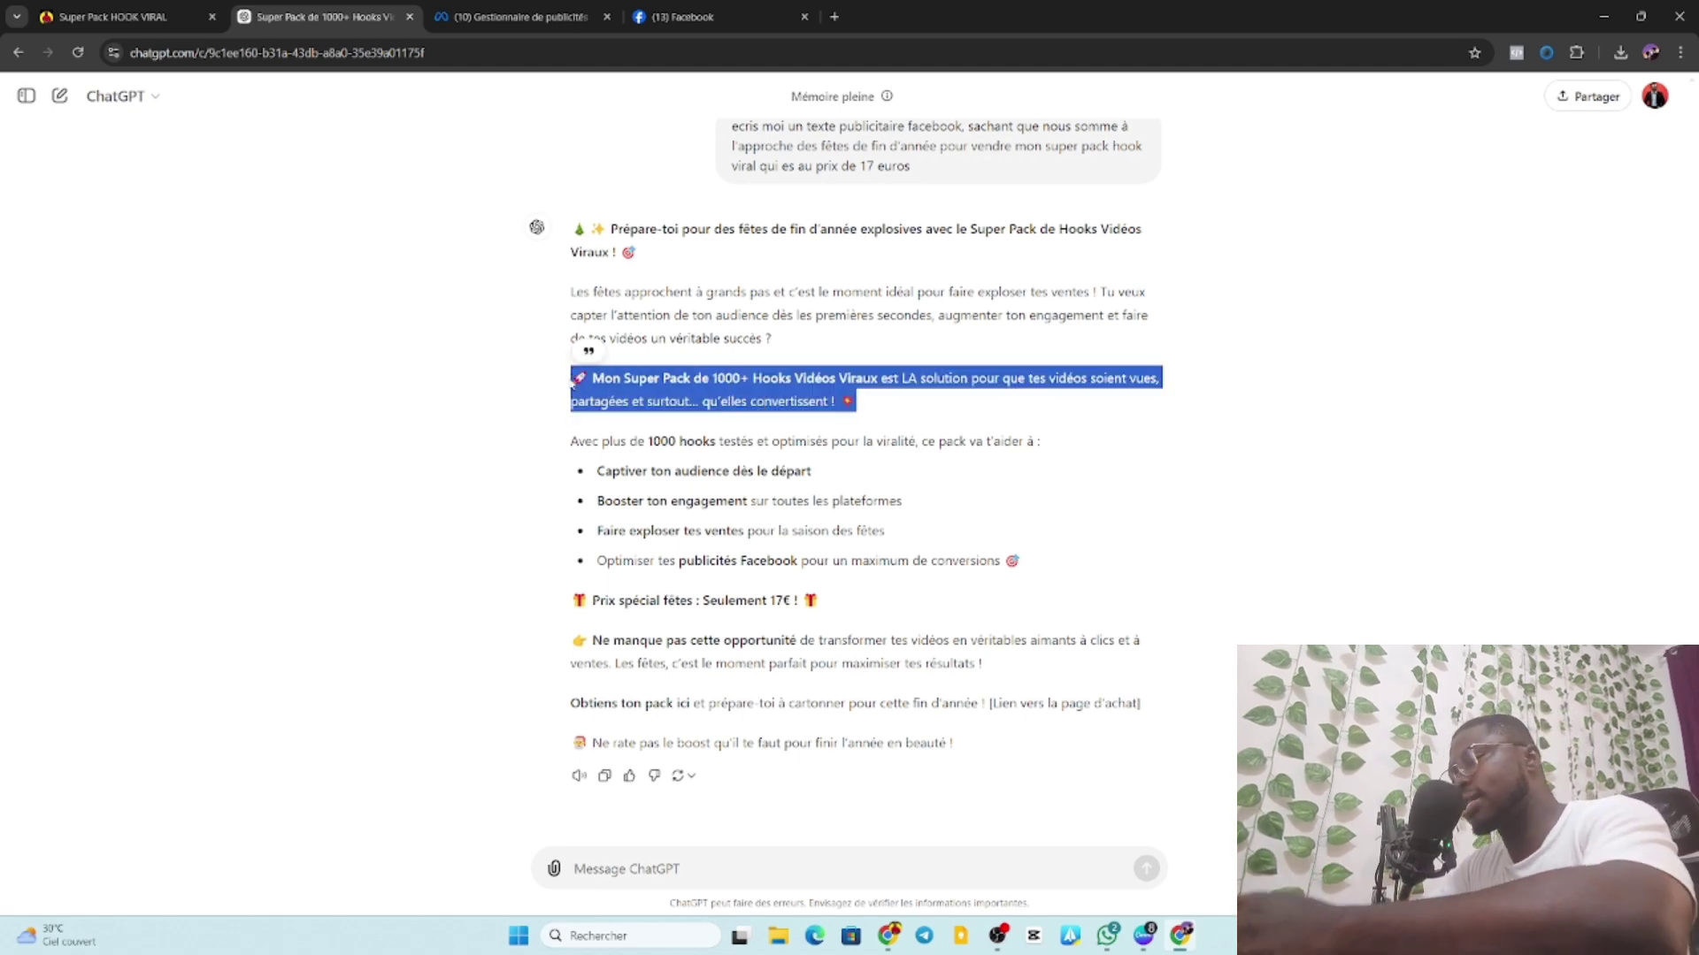
click(1144, 935)
click(868, 477)
Replace the 'Improve digestion' text with the French paragraph, scaled to 19,1 across three lines.
click(868, 477)
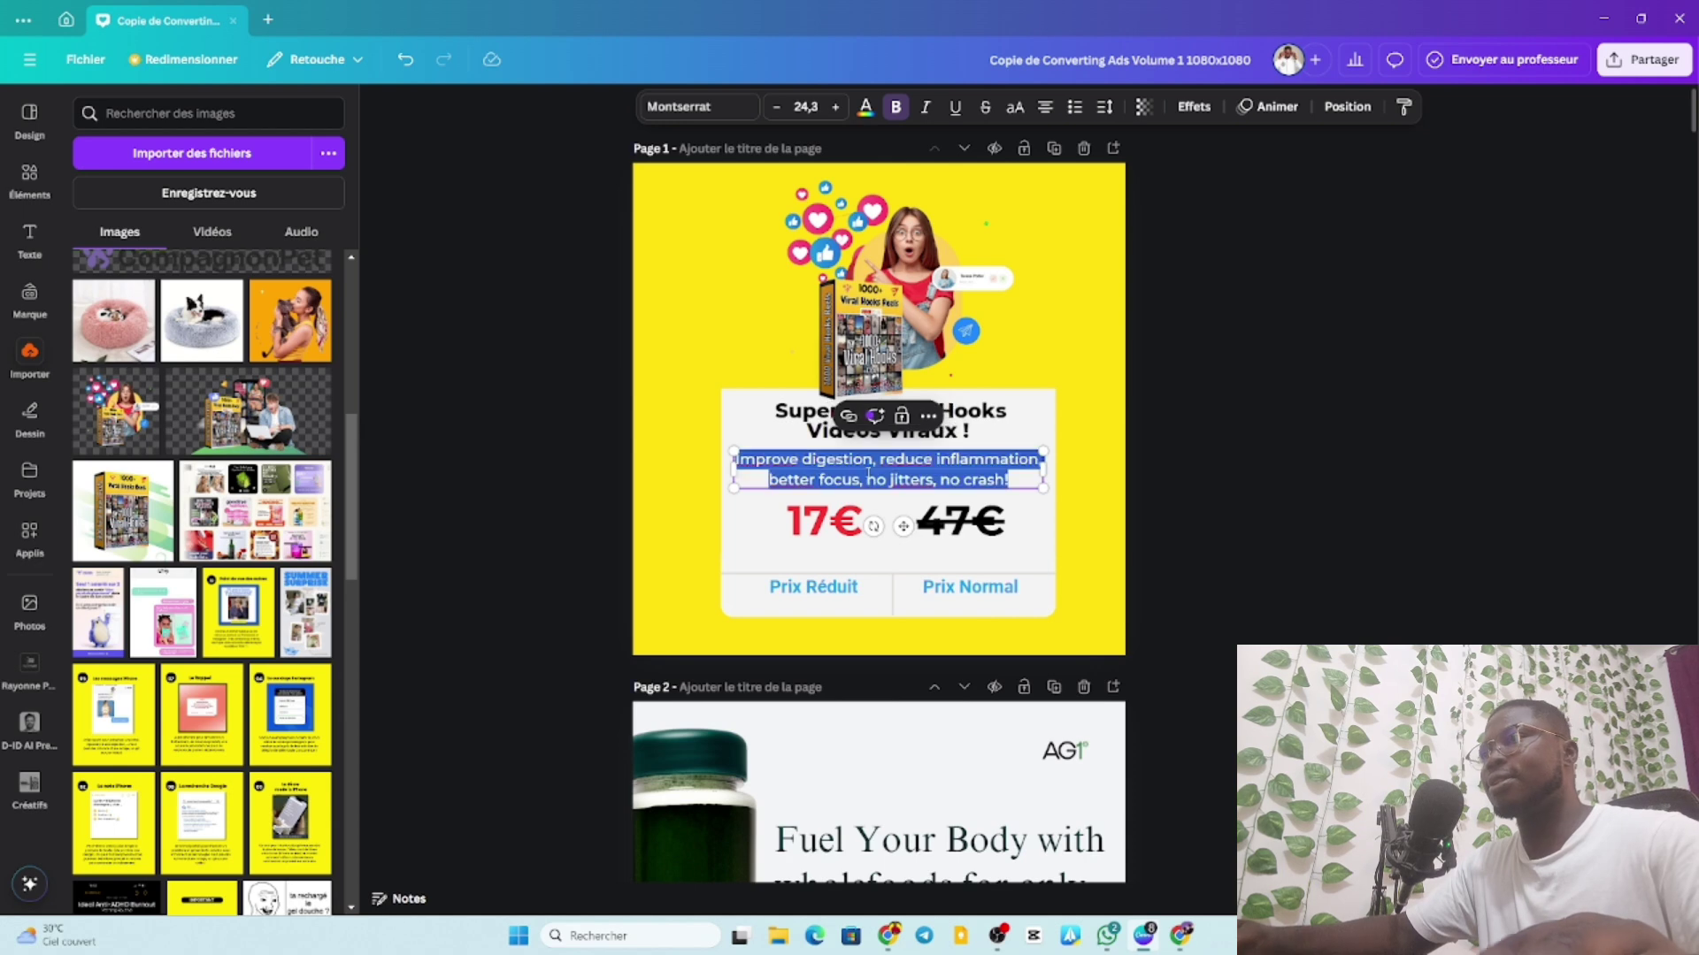
key(ctrl+v)
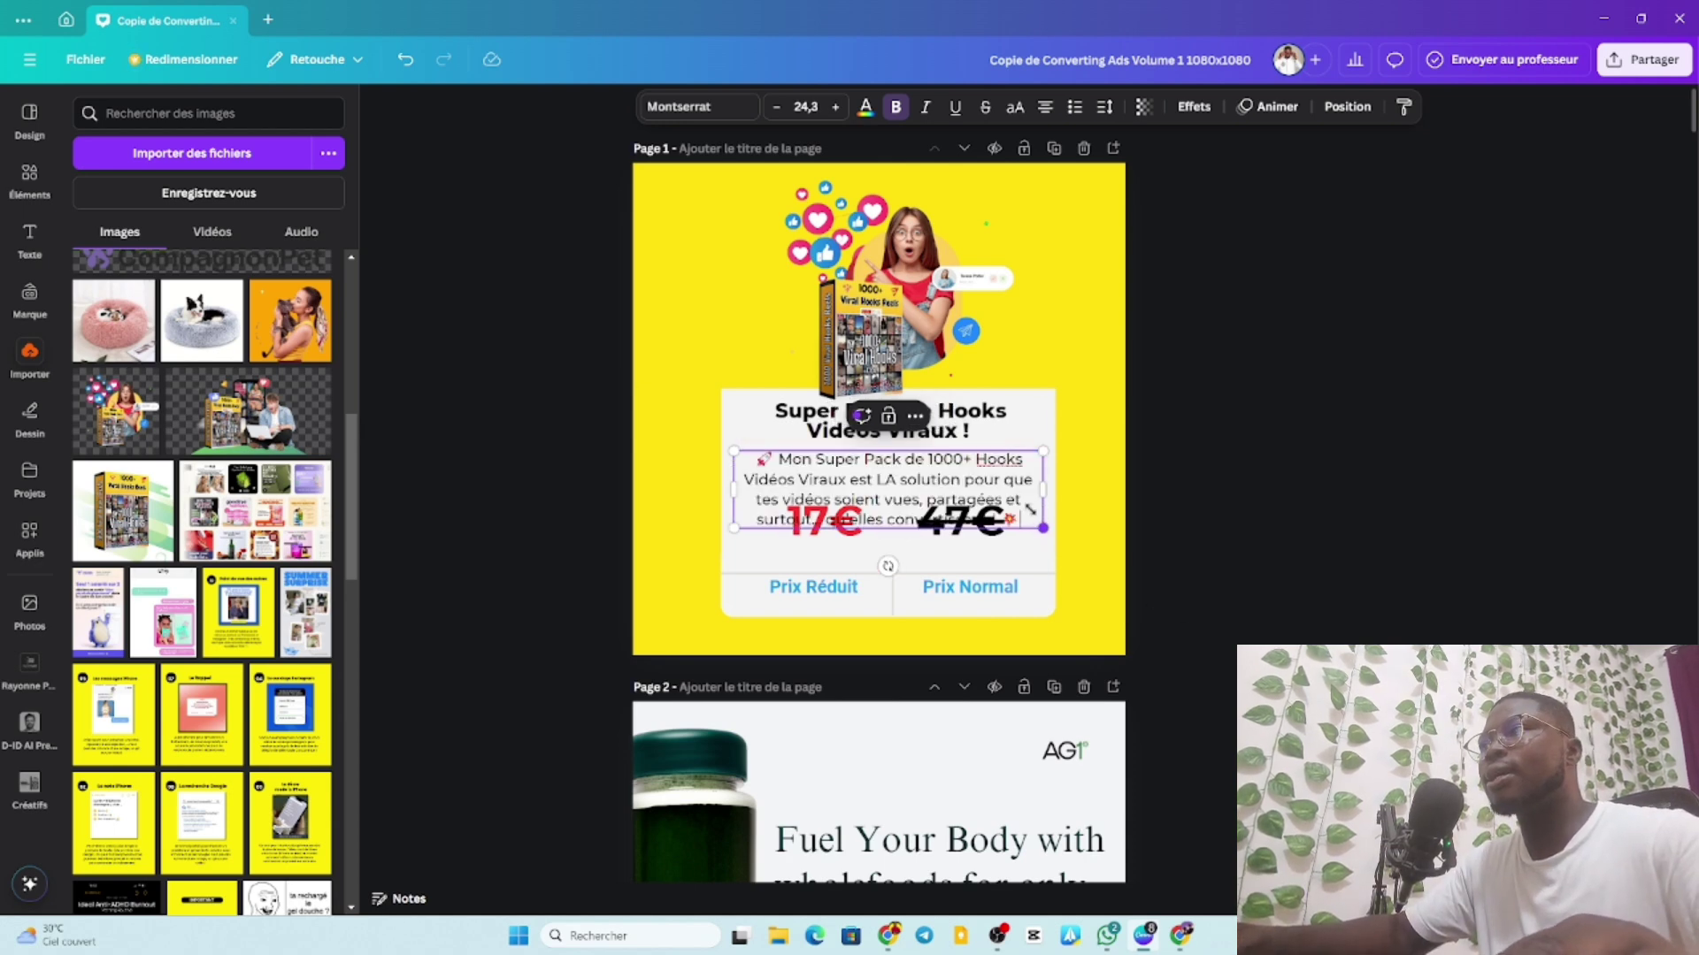
drag(1030, 509, 1052, 480)
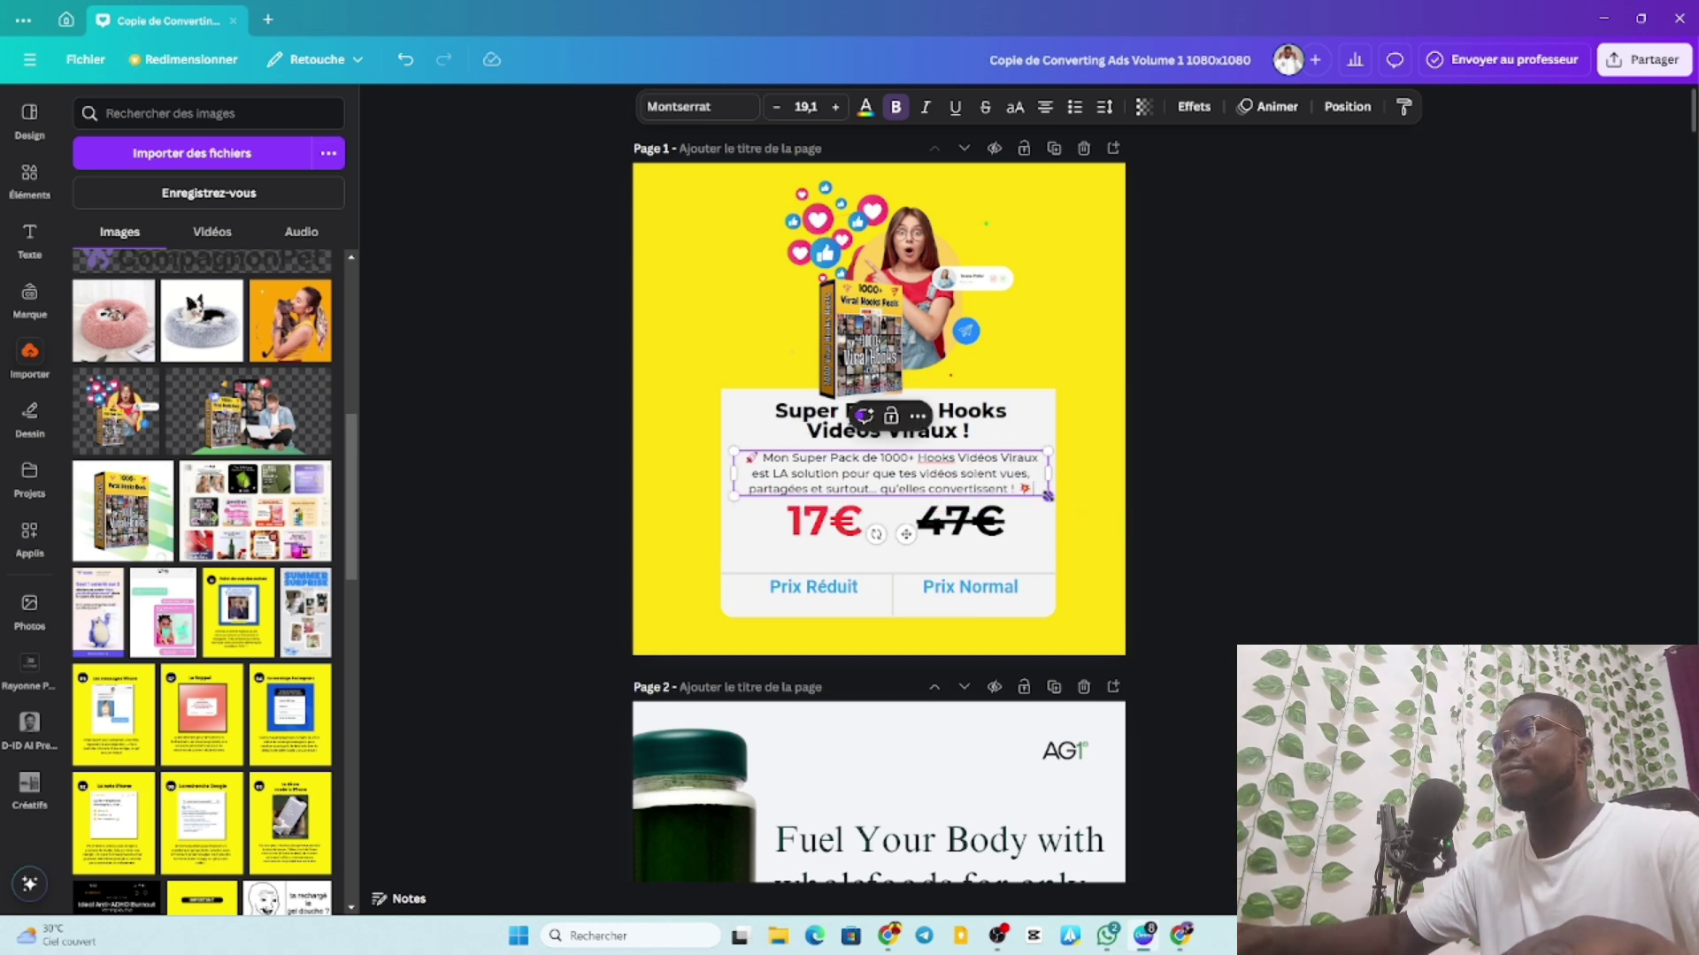
click(572, 453)
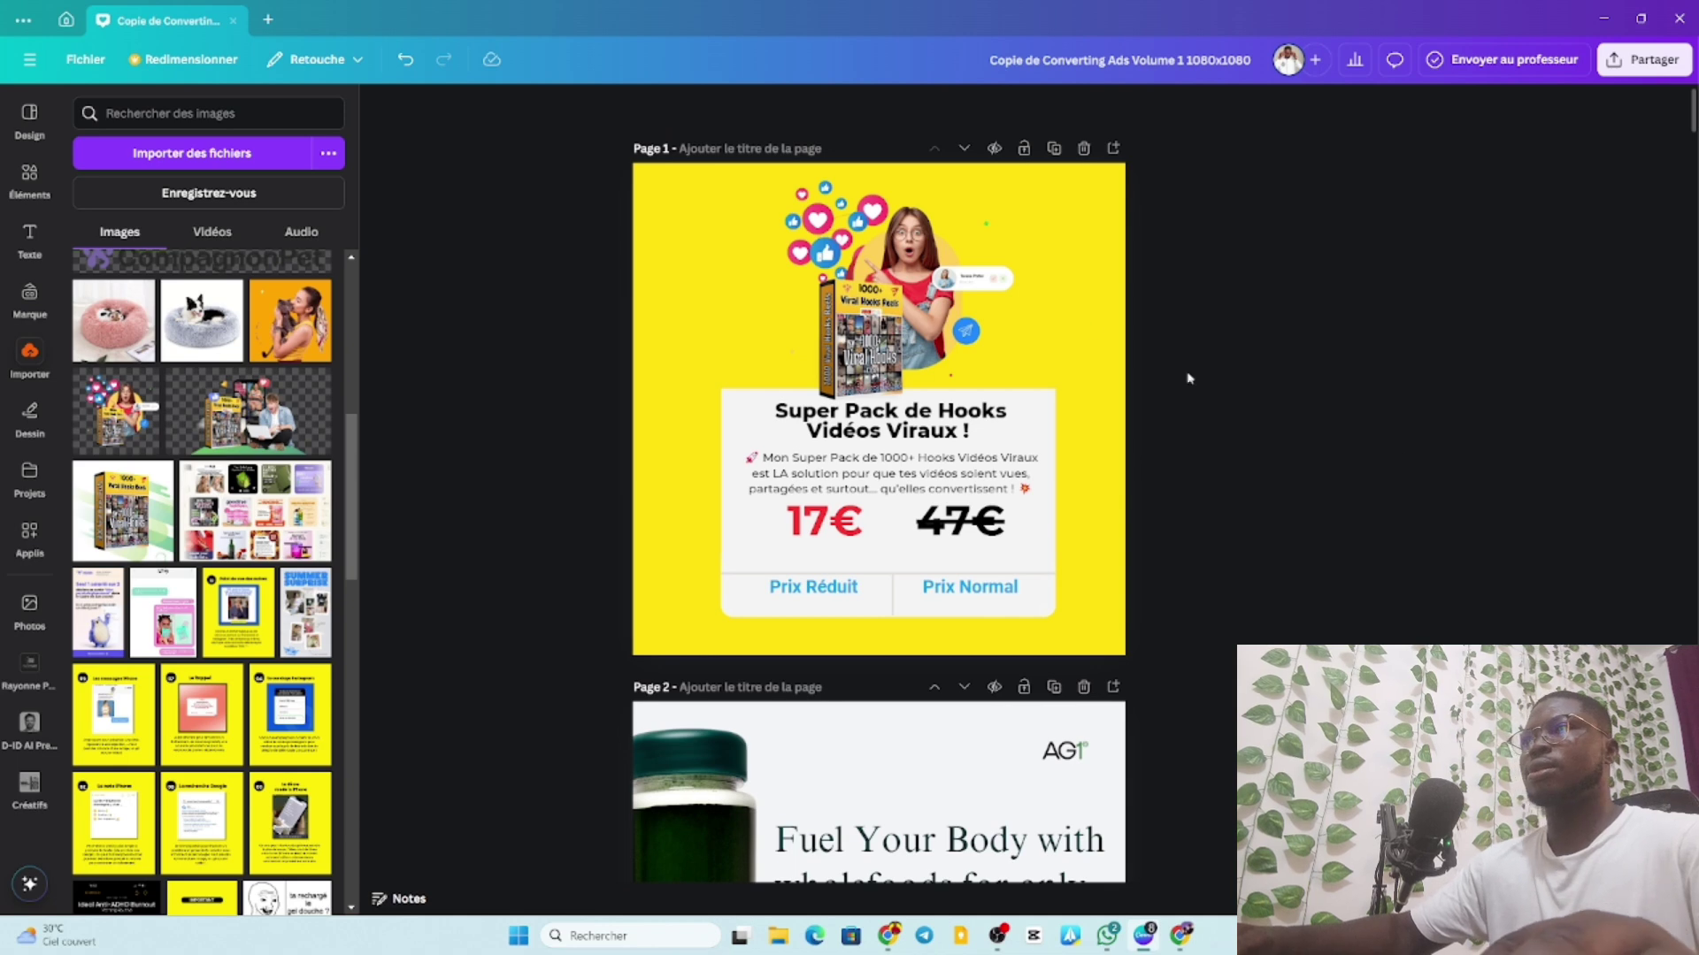
click(1020, 263)
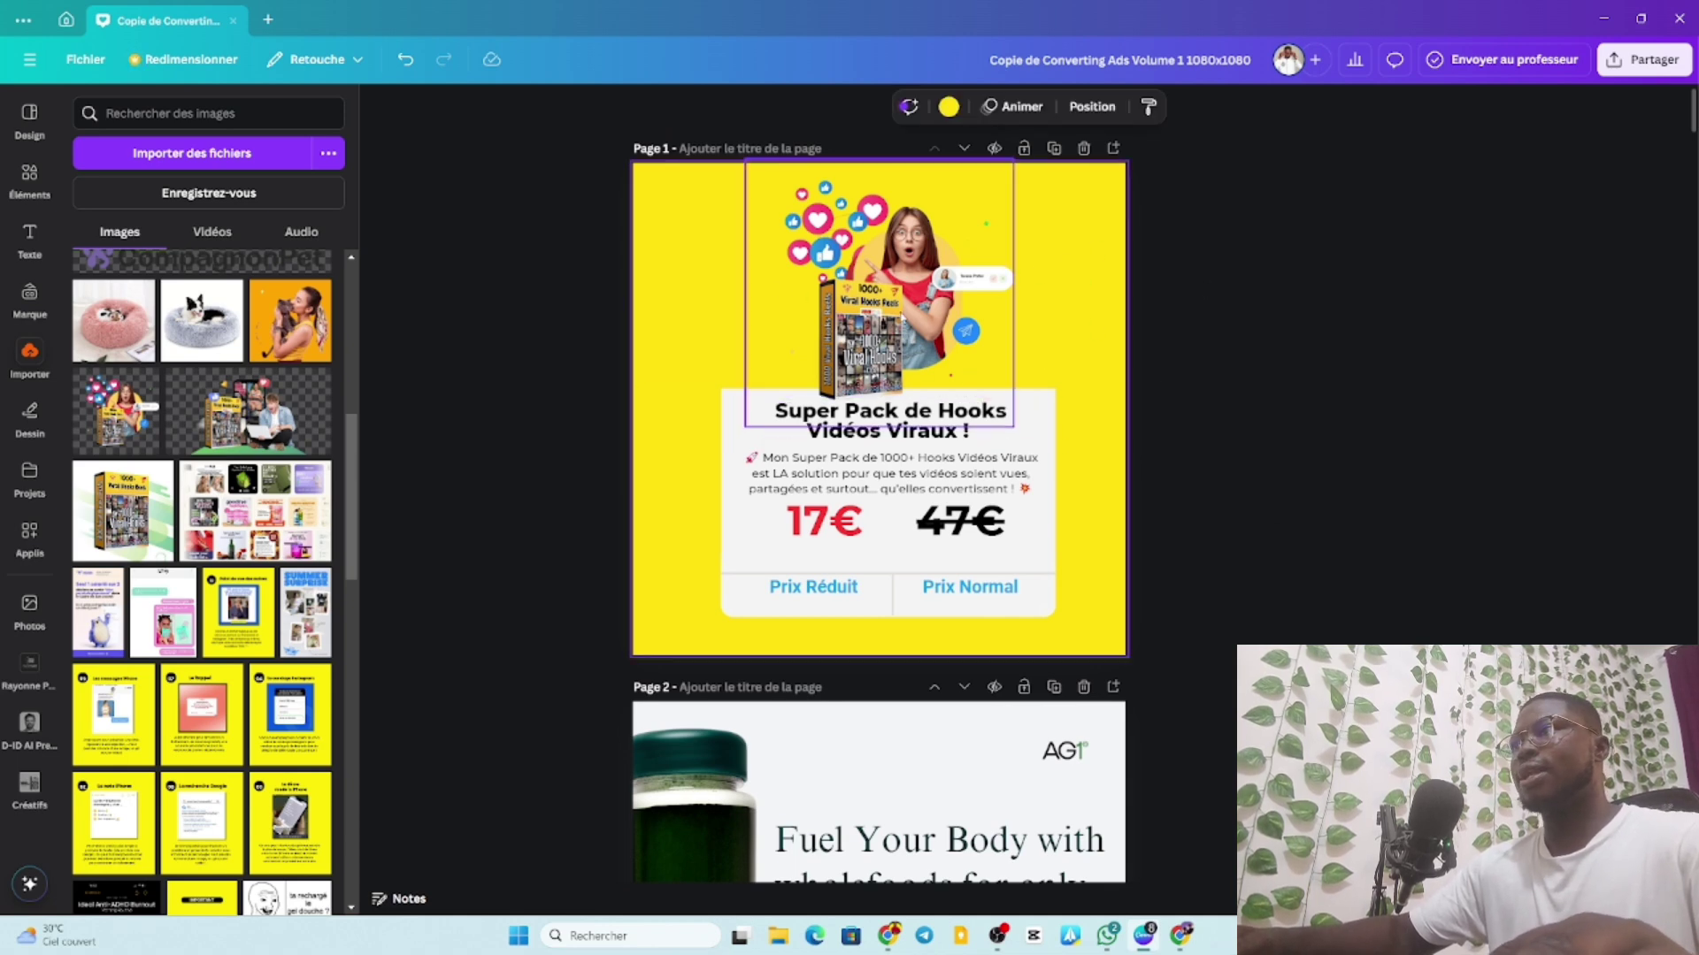
Enlarge the Viral Hooks image slightly, raise it, and centre it above the headline.
click(881, 172)
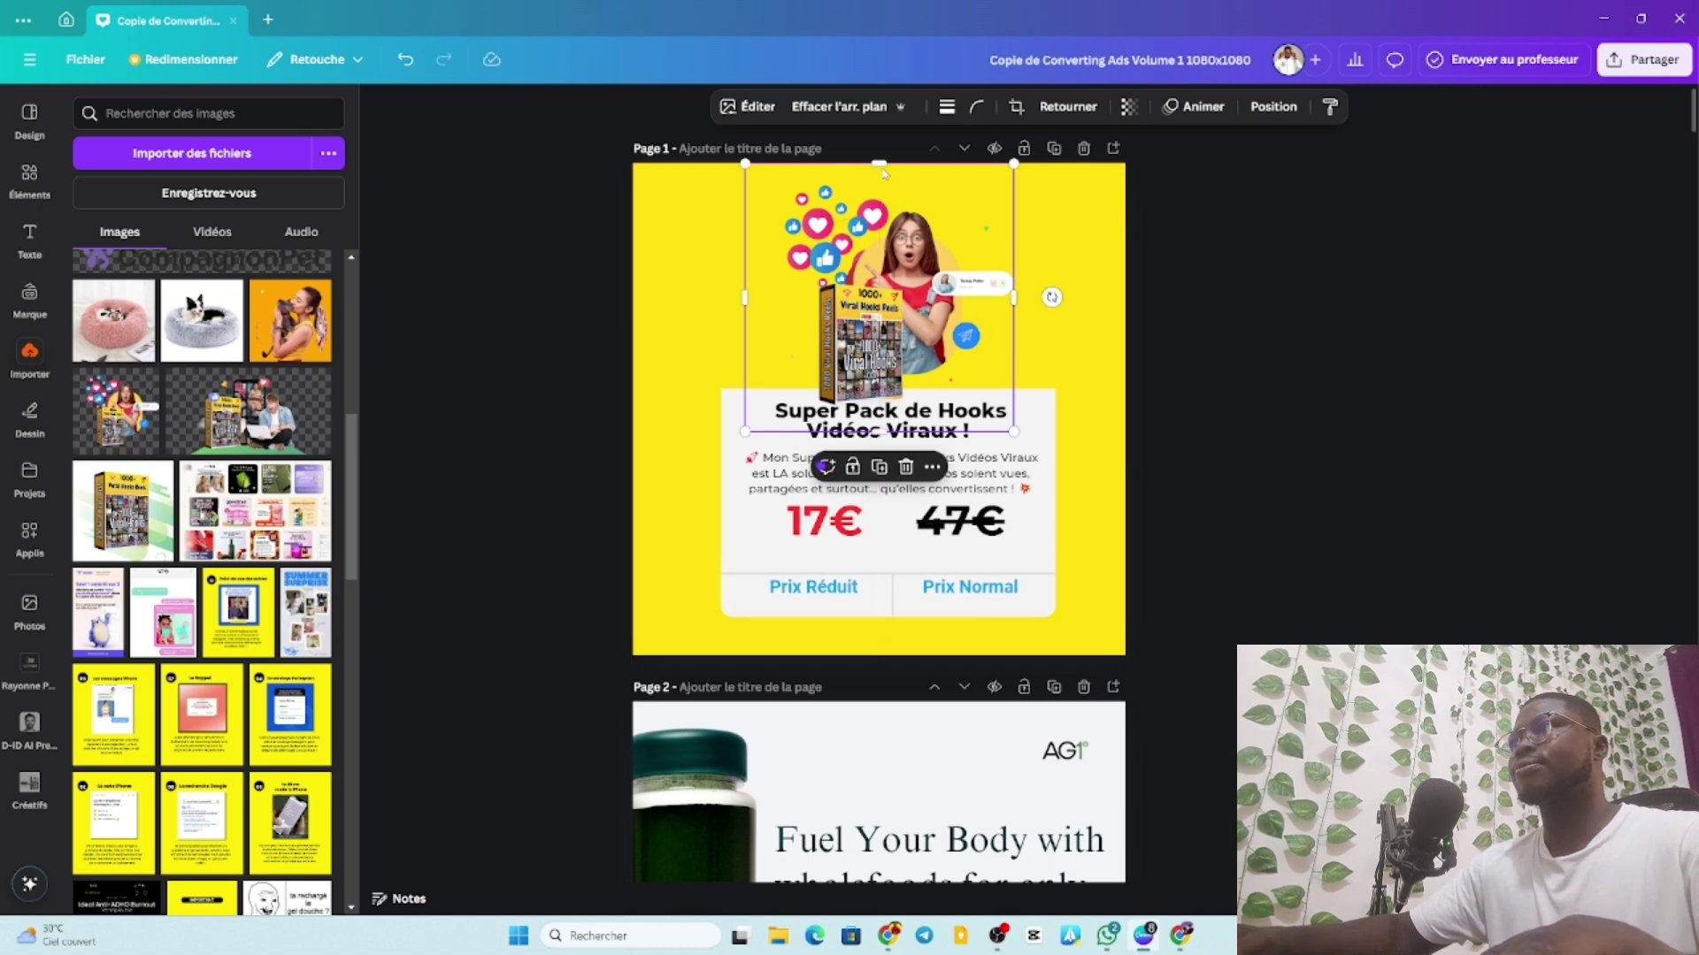
drag(882, 166, 877, 179)
drag(874, 274, 874, 257)
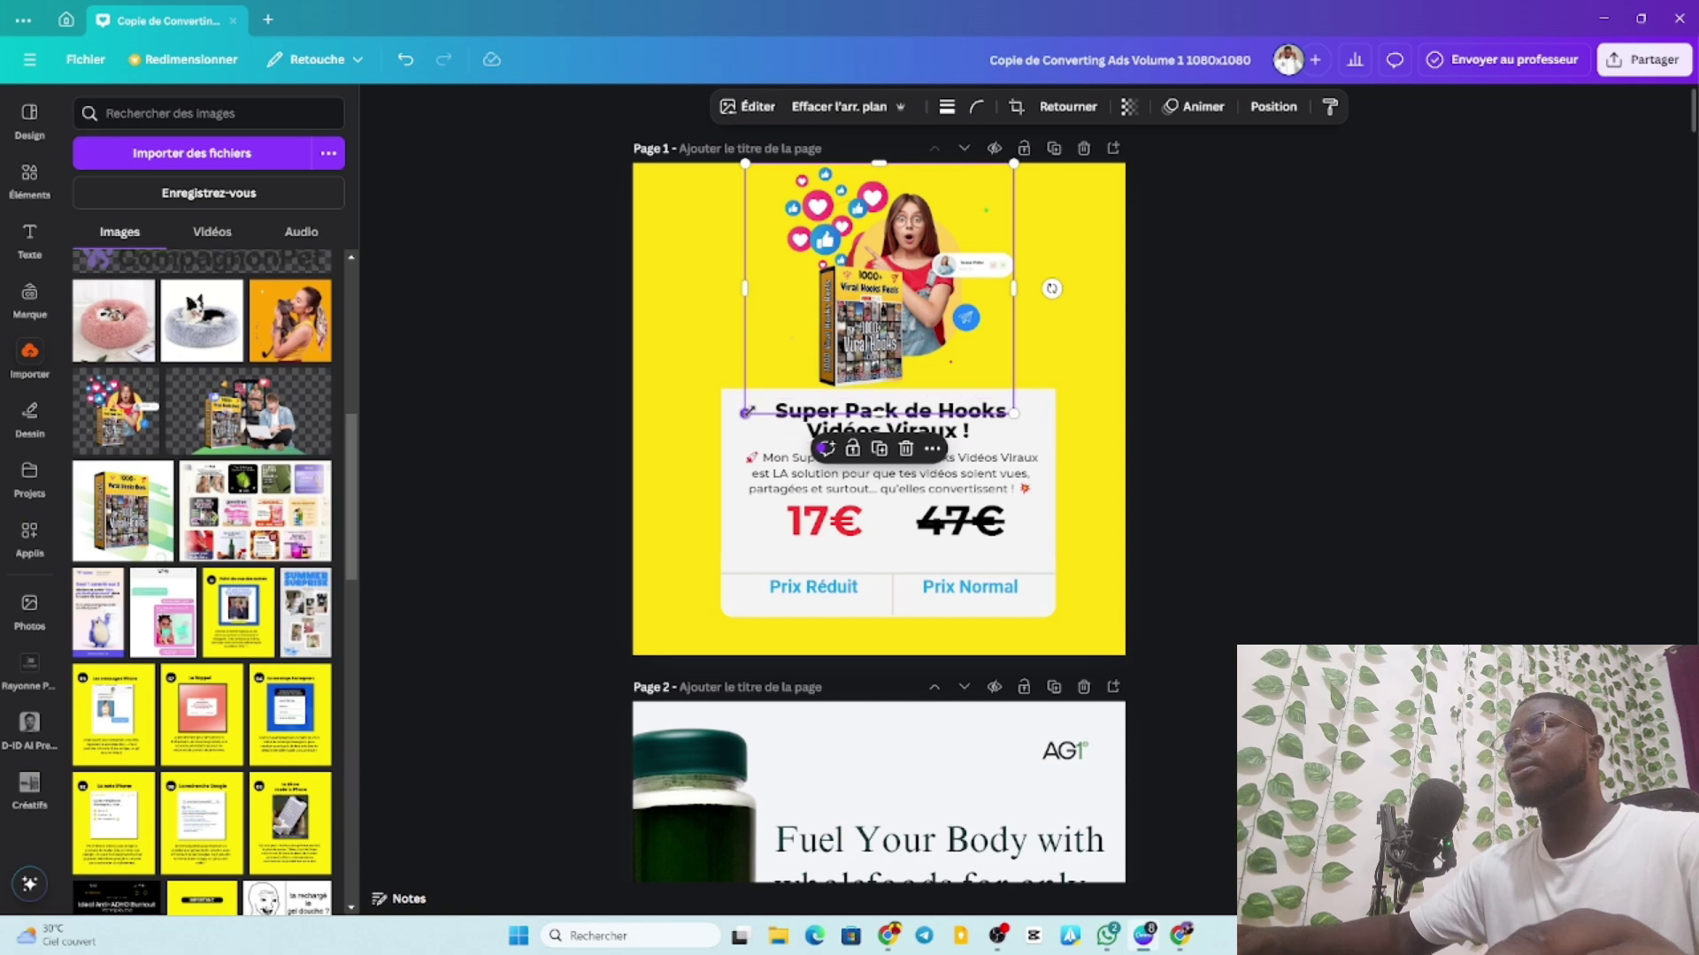
drag(746, 413, 730, 426)
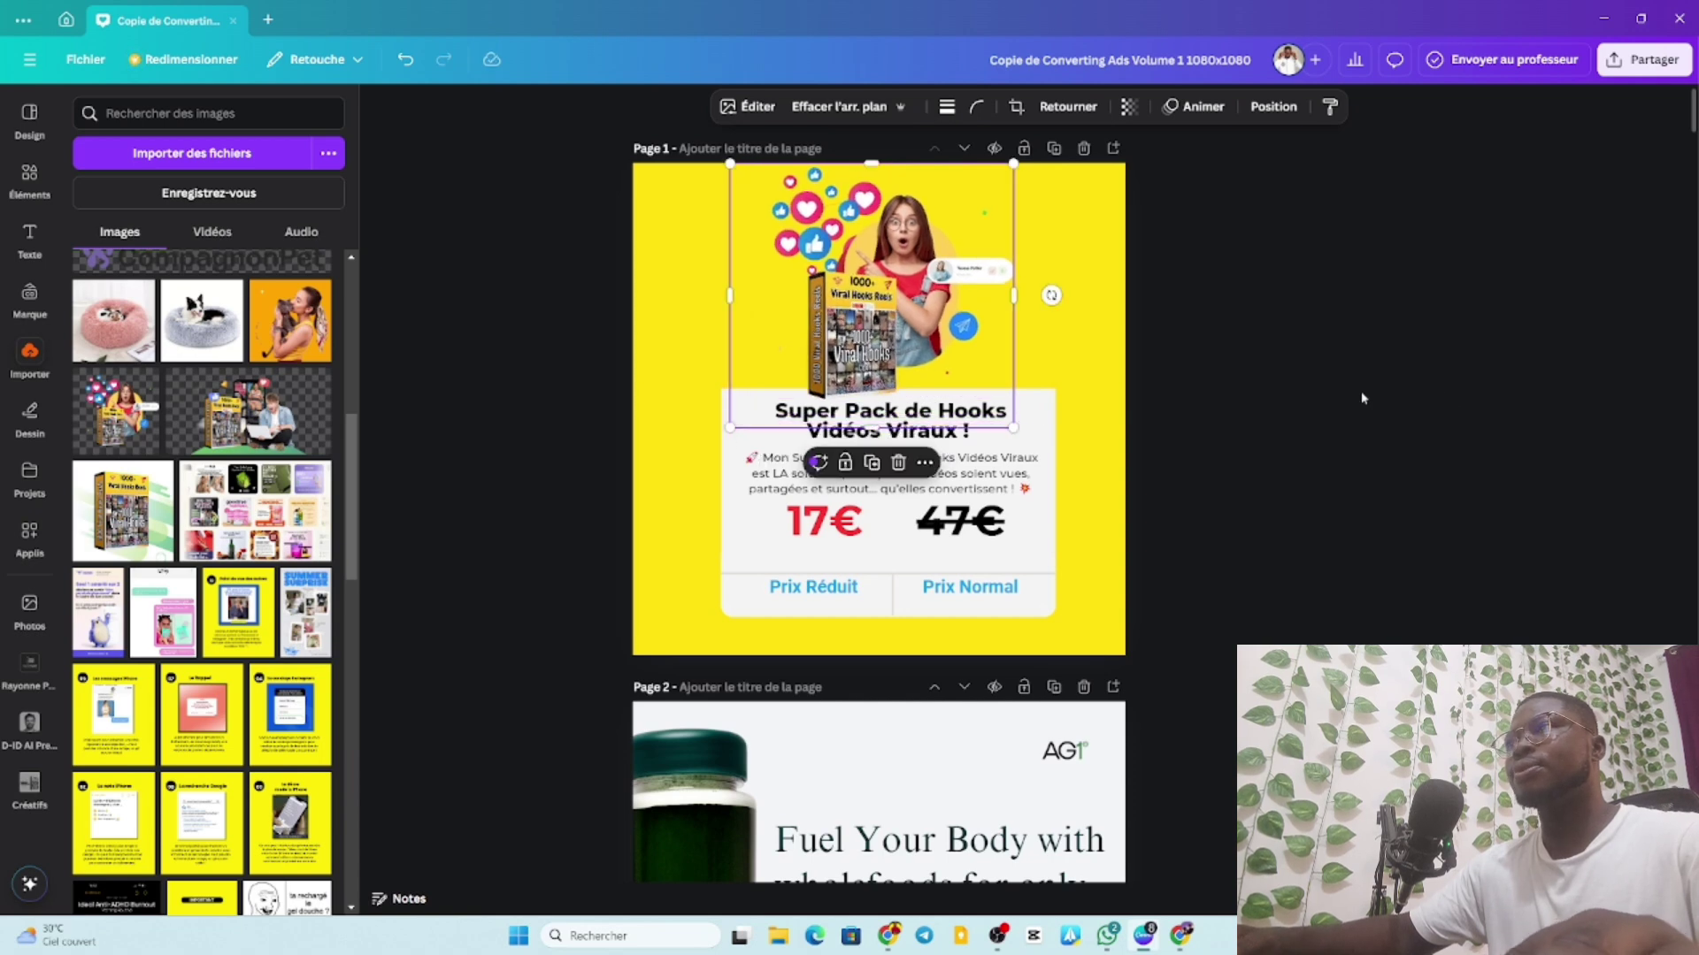
click(1360, 395)
drag(901, 317, 908, 315)
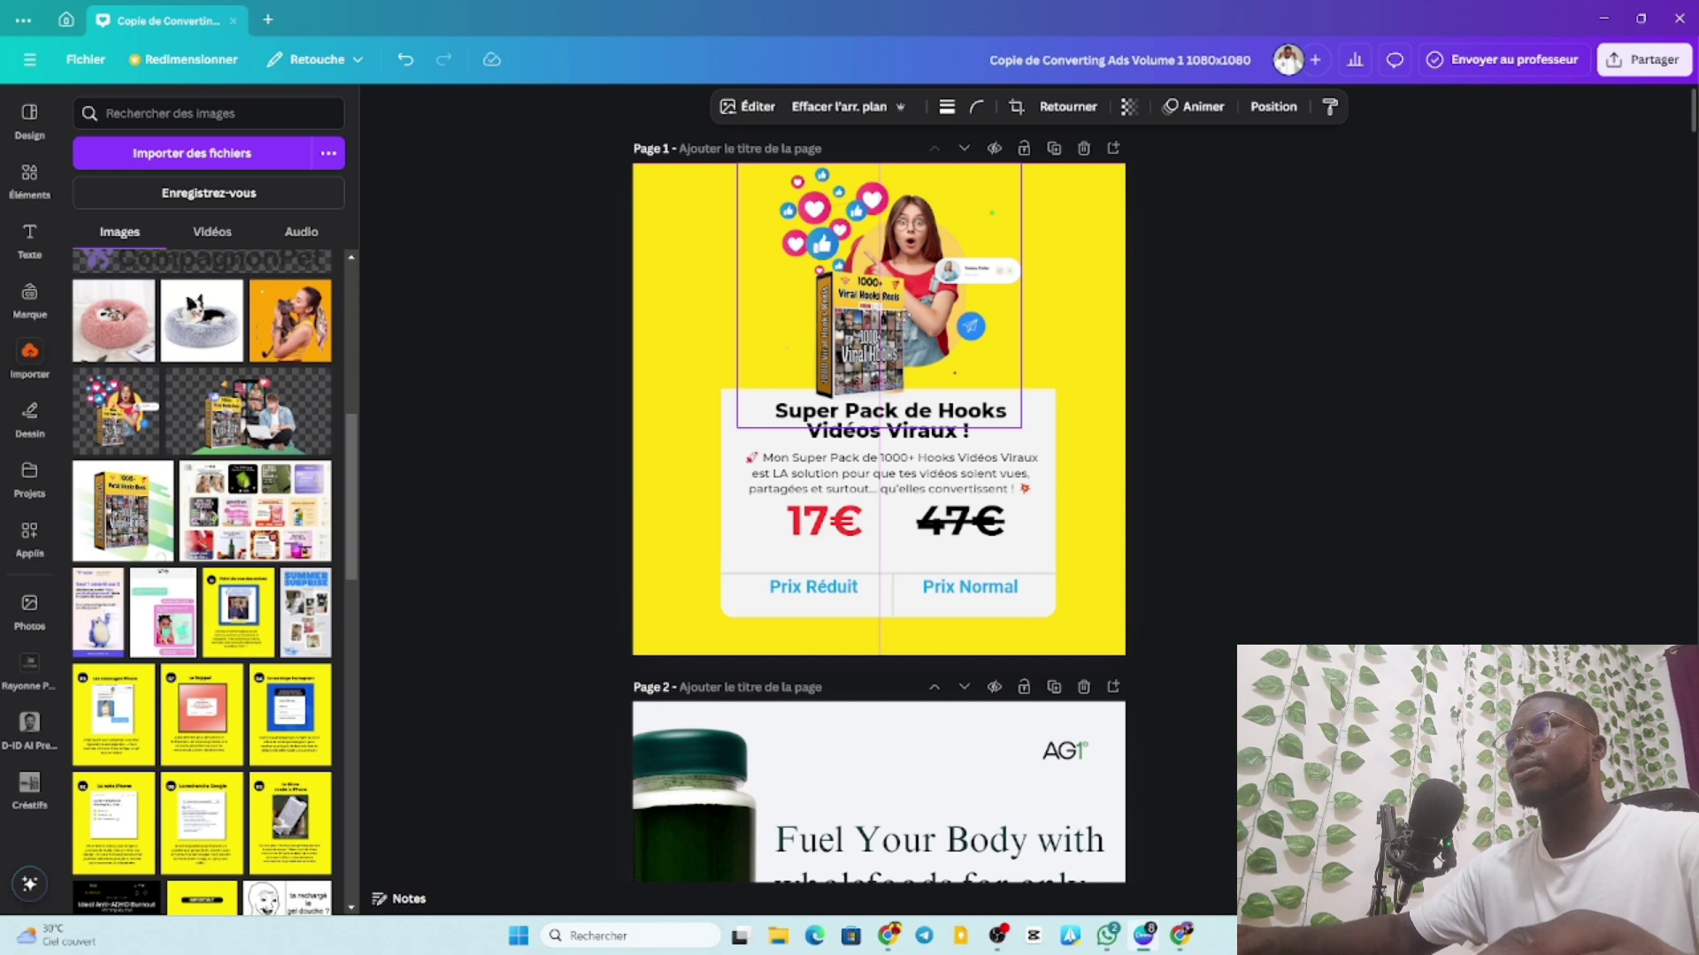
click(1298, 387)
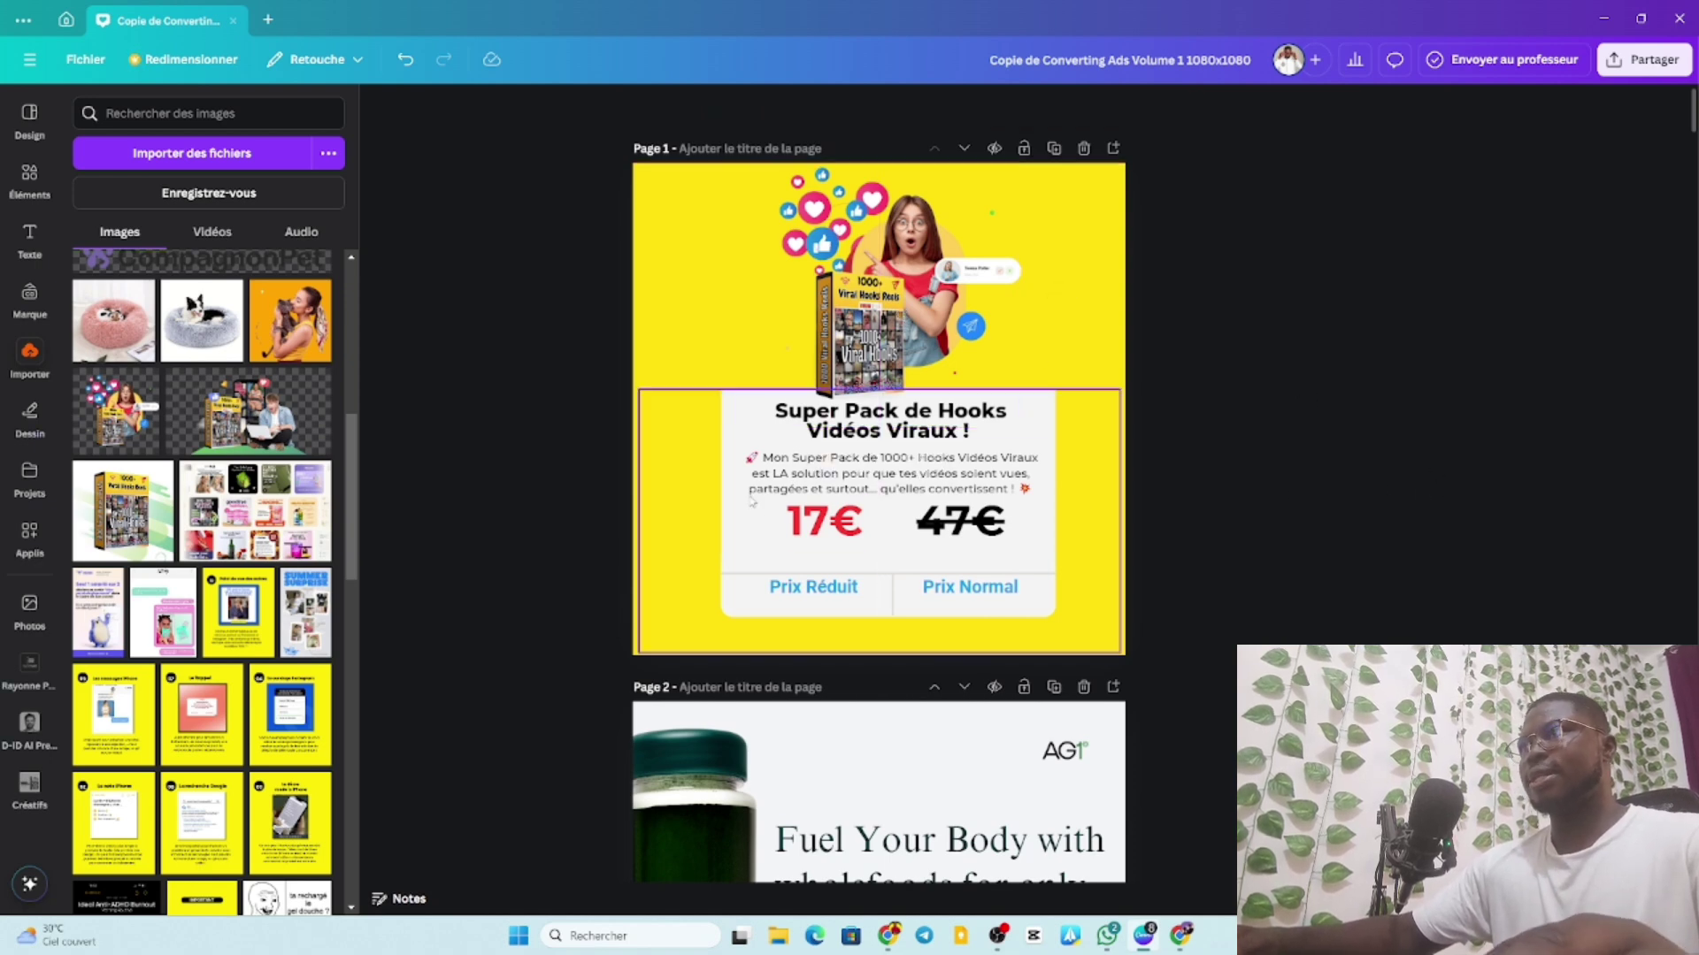
click(1099, 393)
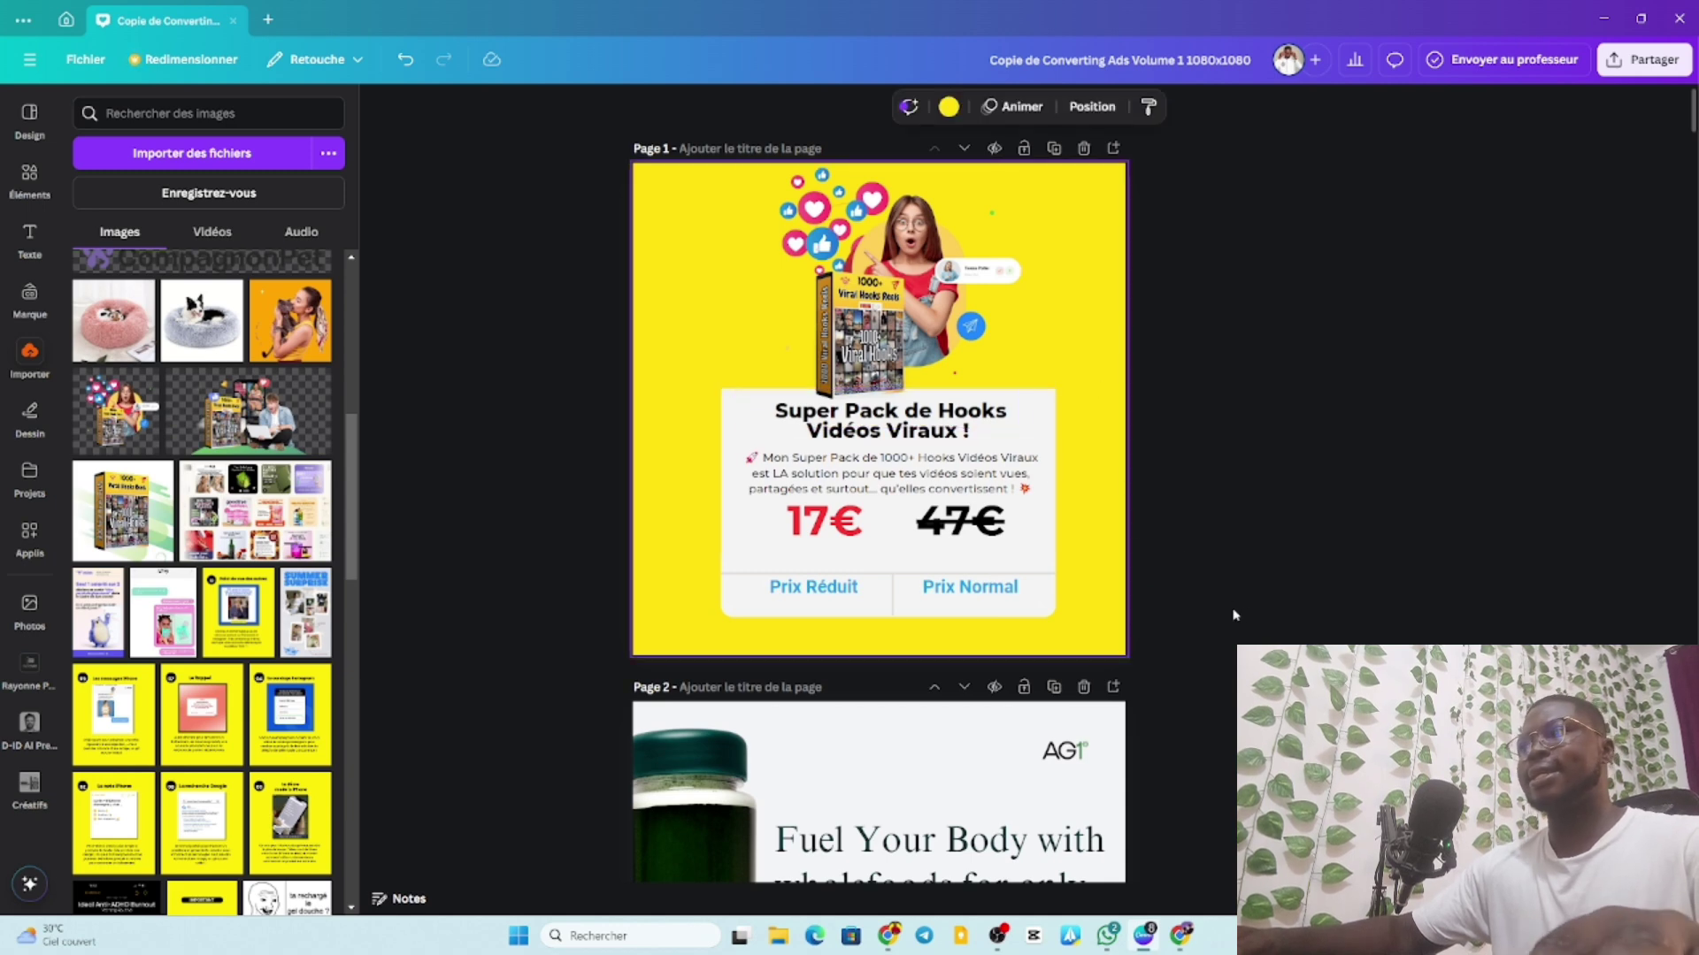
Download only Page 1 of the yellow ad as a 1080×1080 PNG.
click(1619, 59)
click(1405, 395)
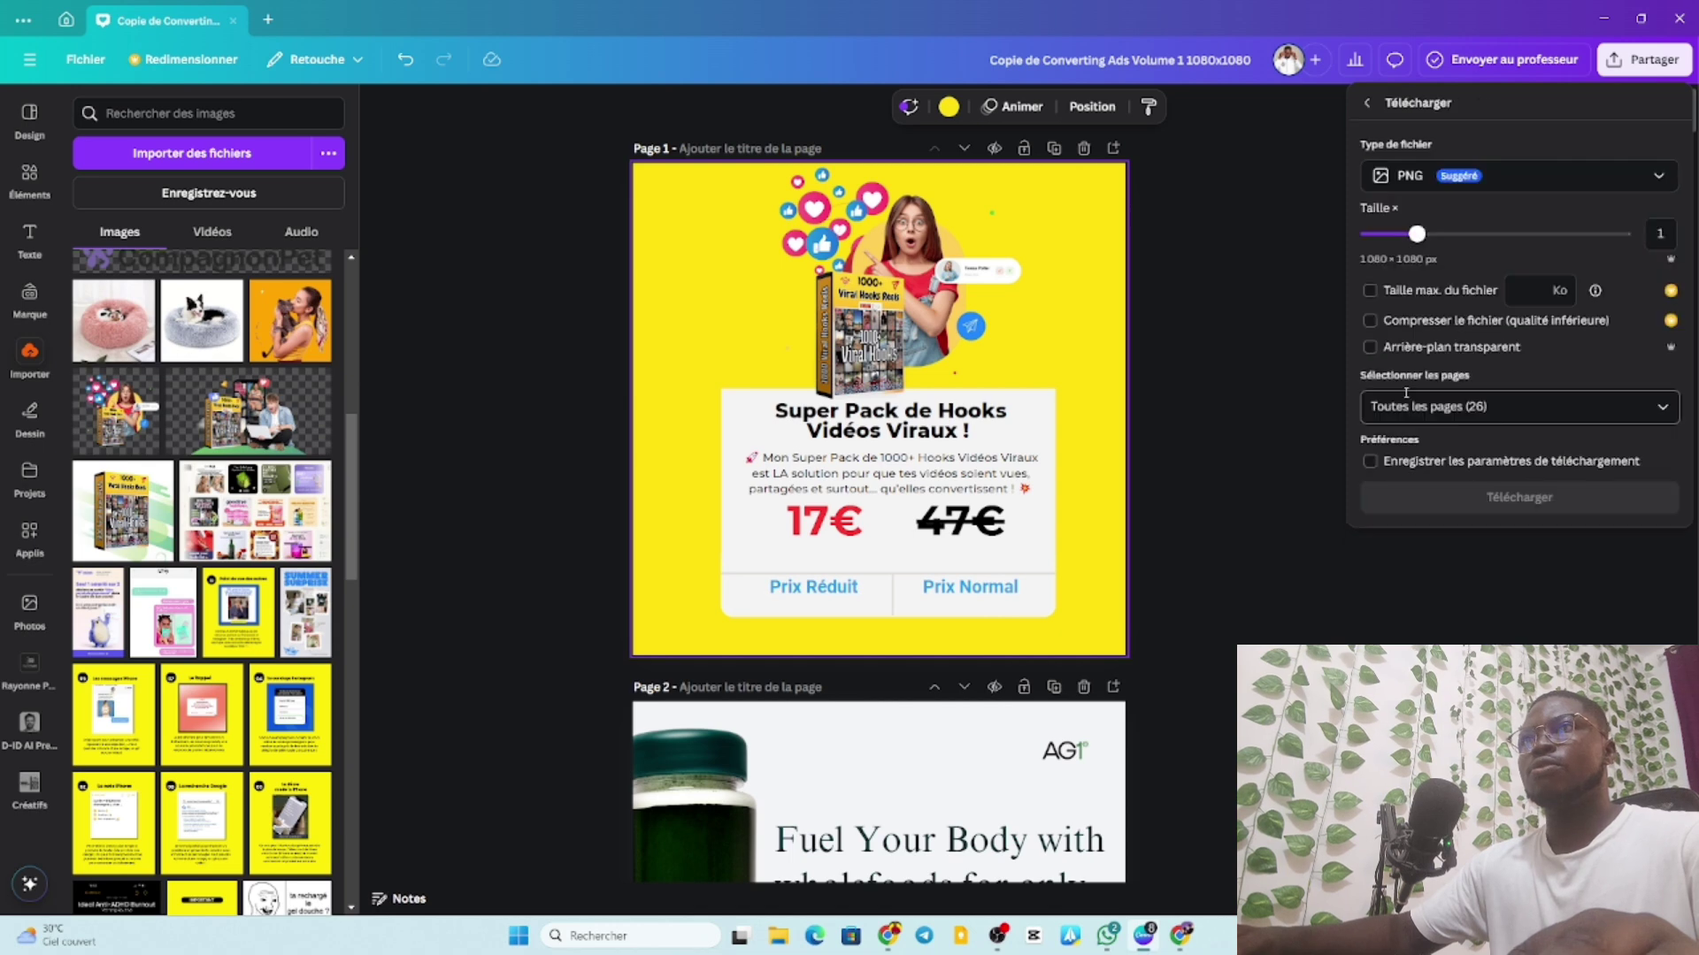
click(1415, 406)
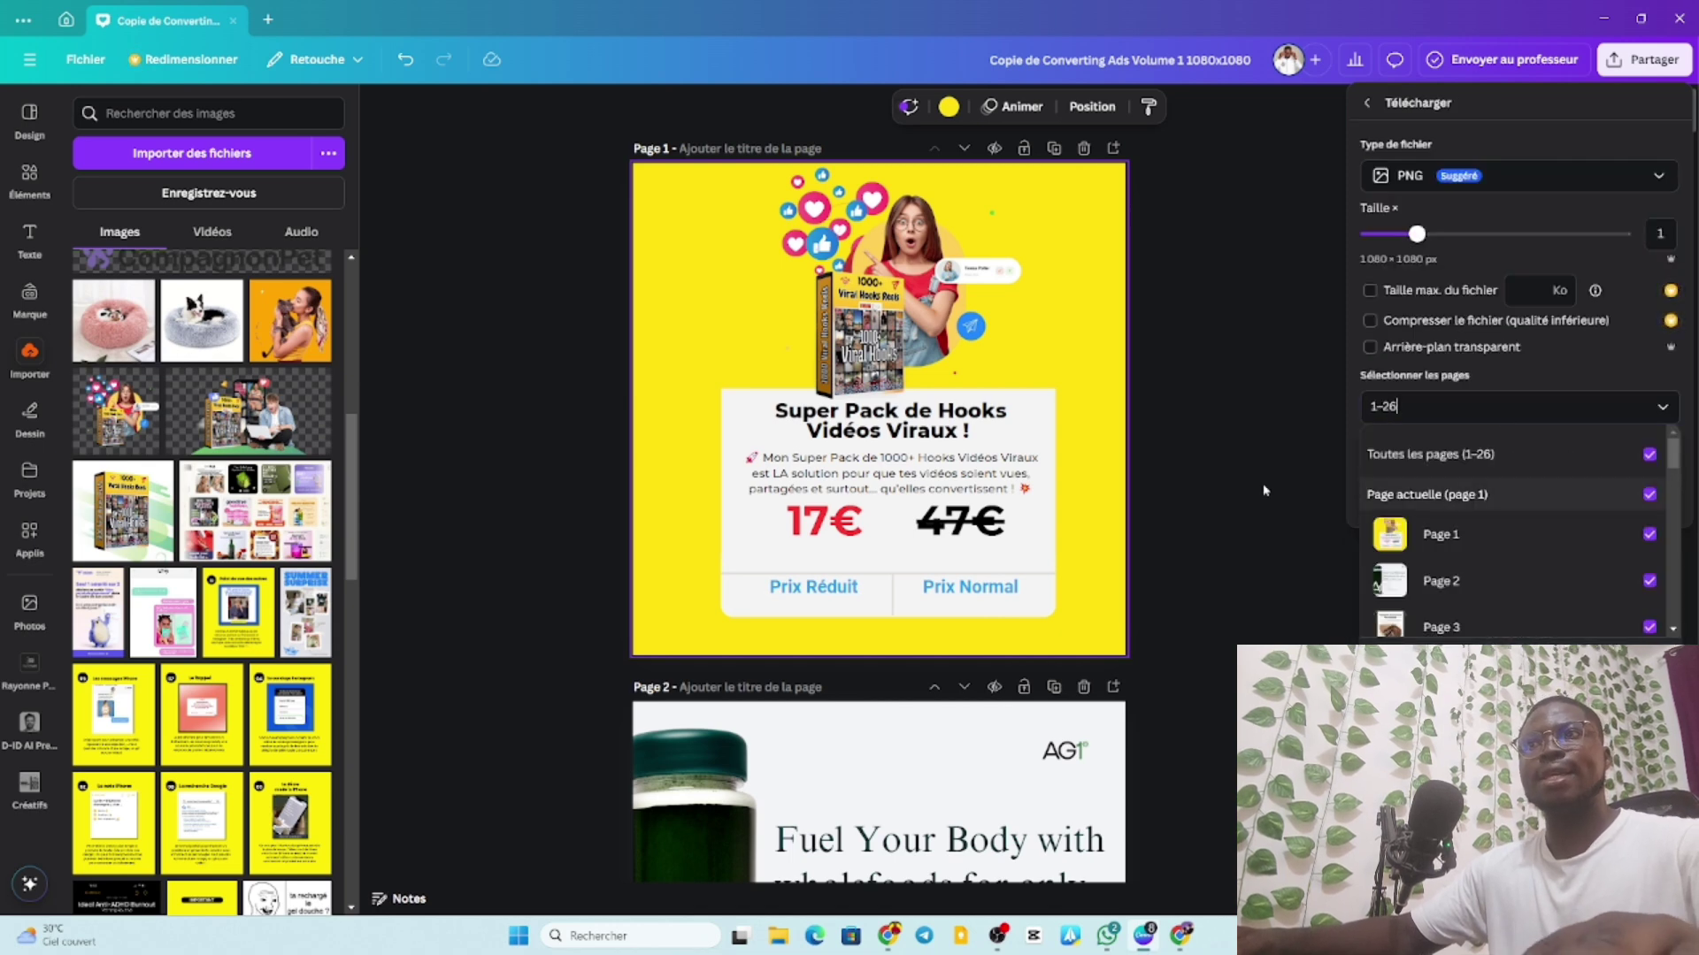
click(1650, 454)
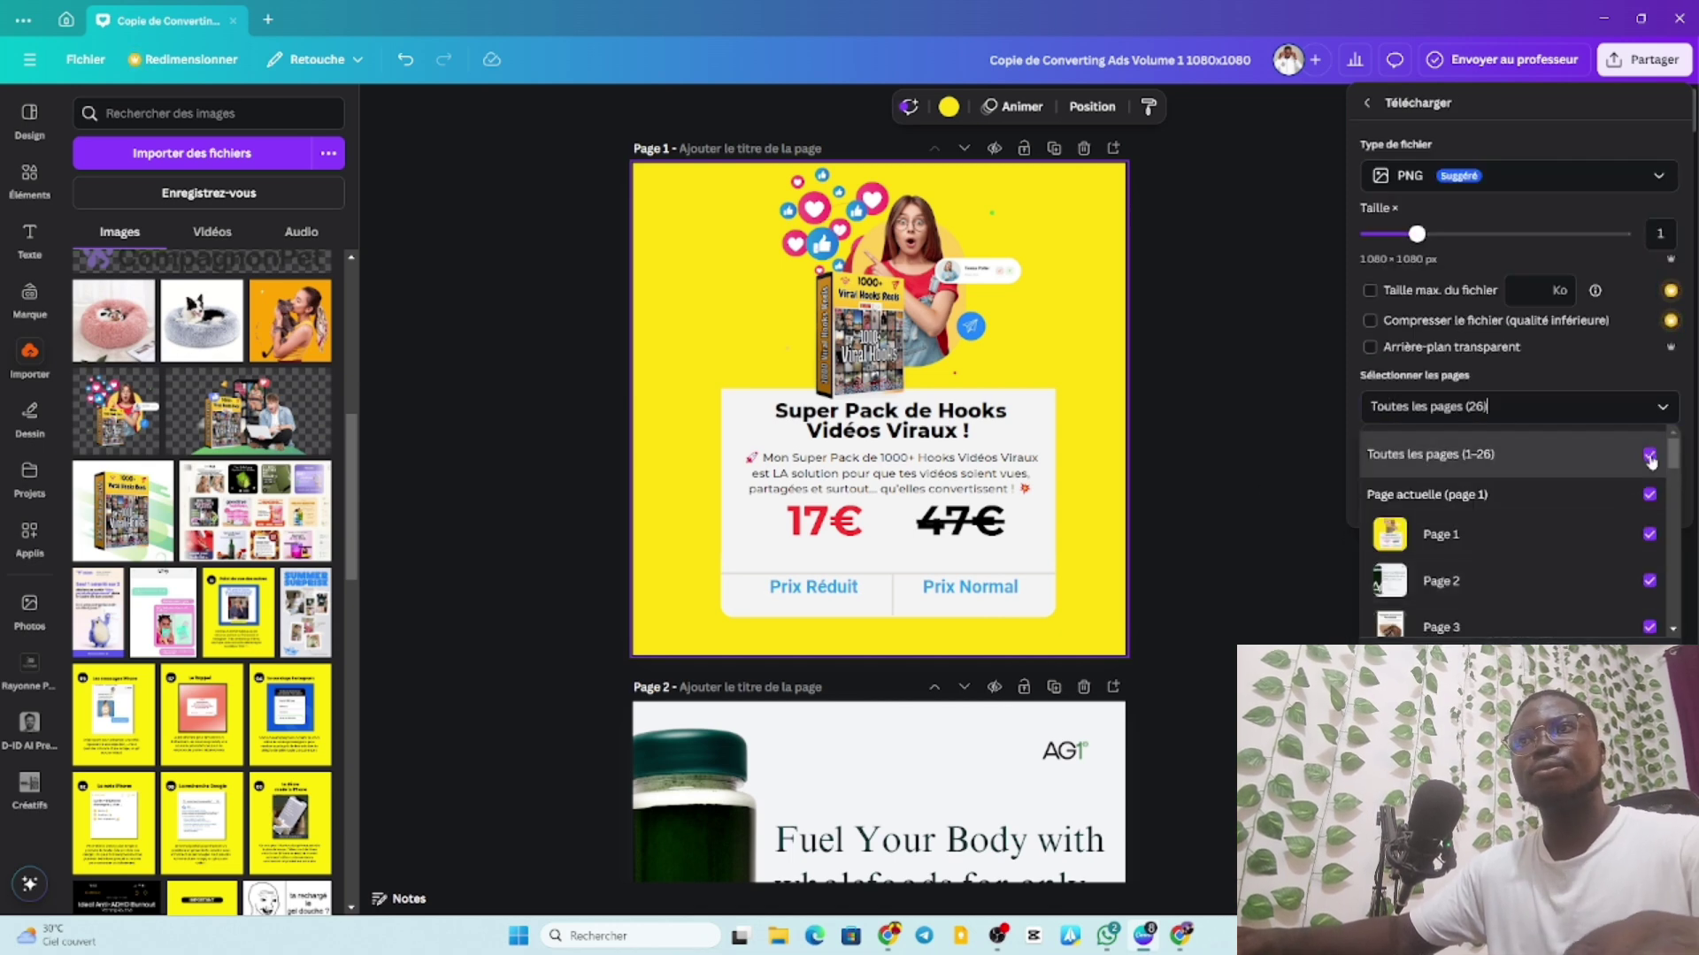
click(1538, 536)
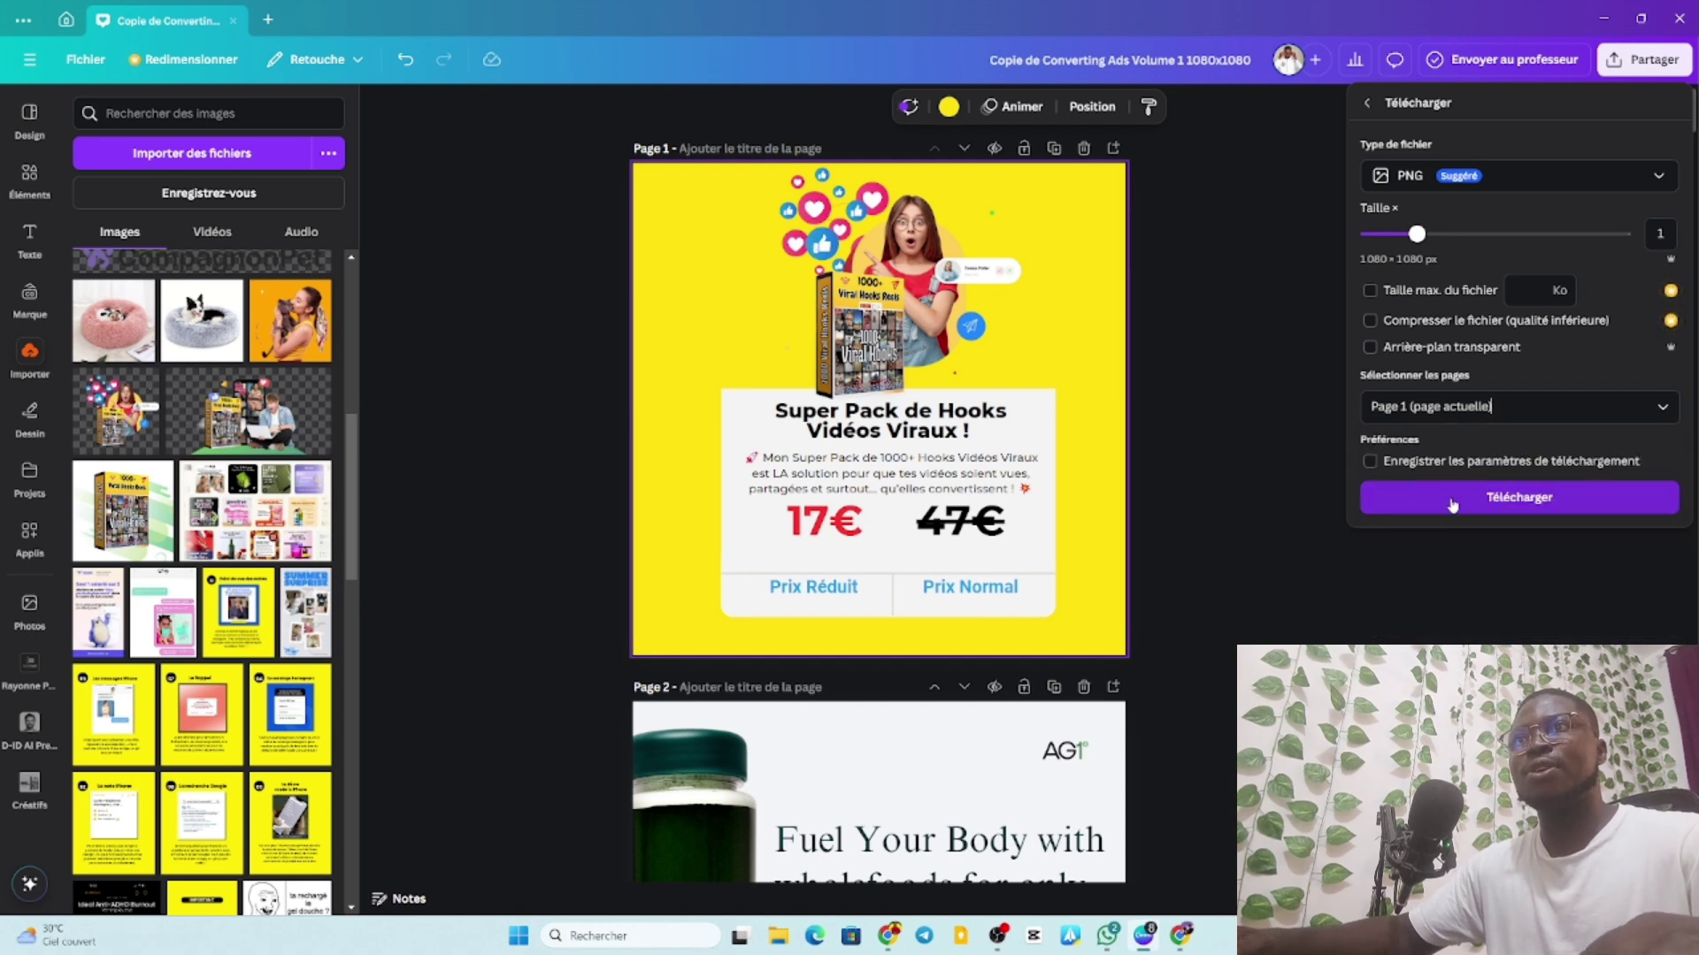
click(1451, 504)
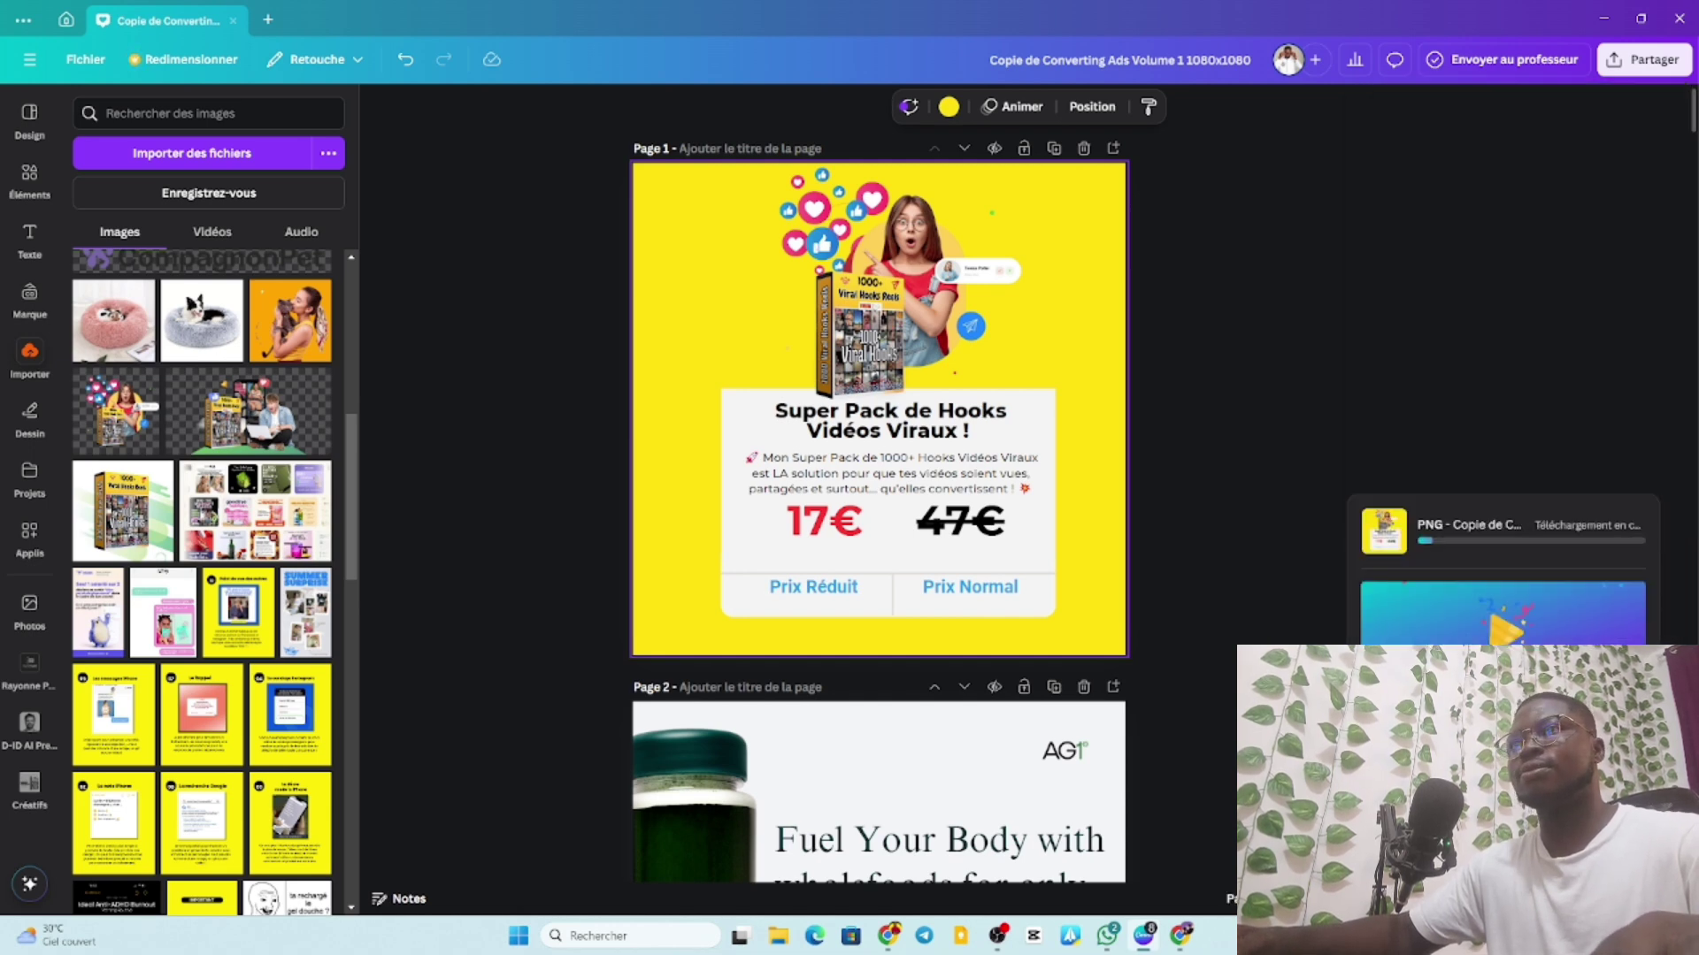
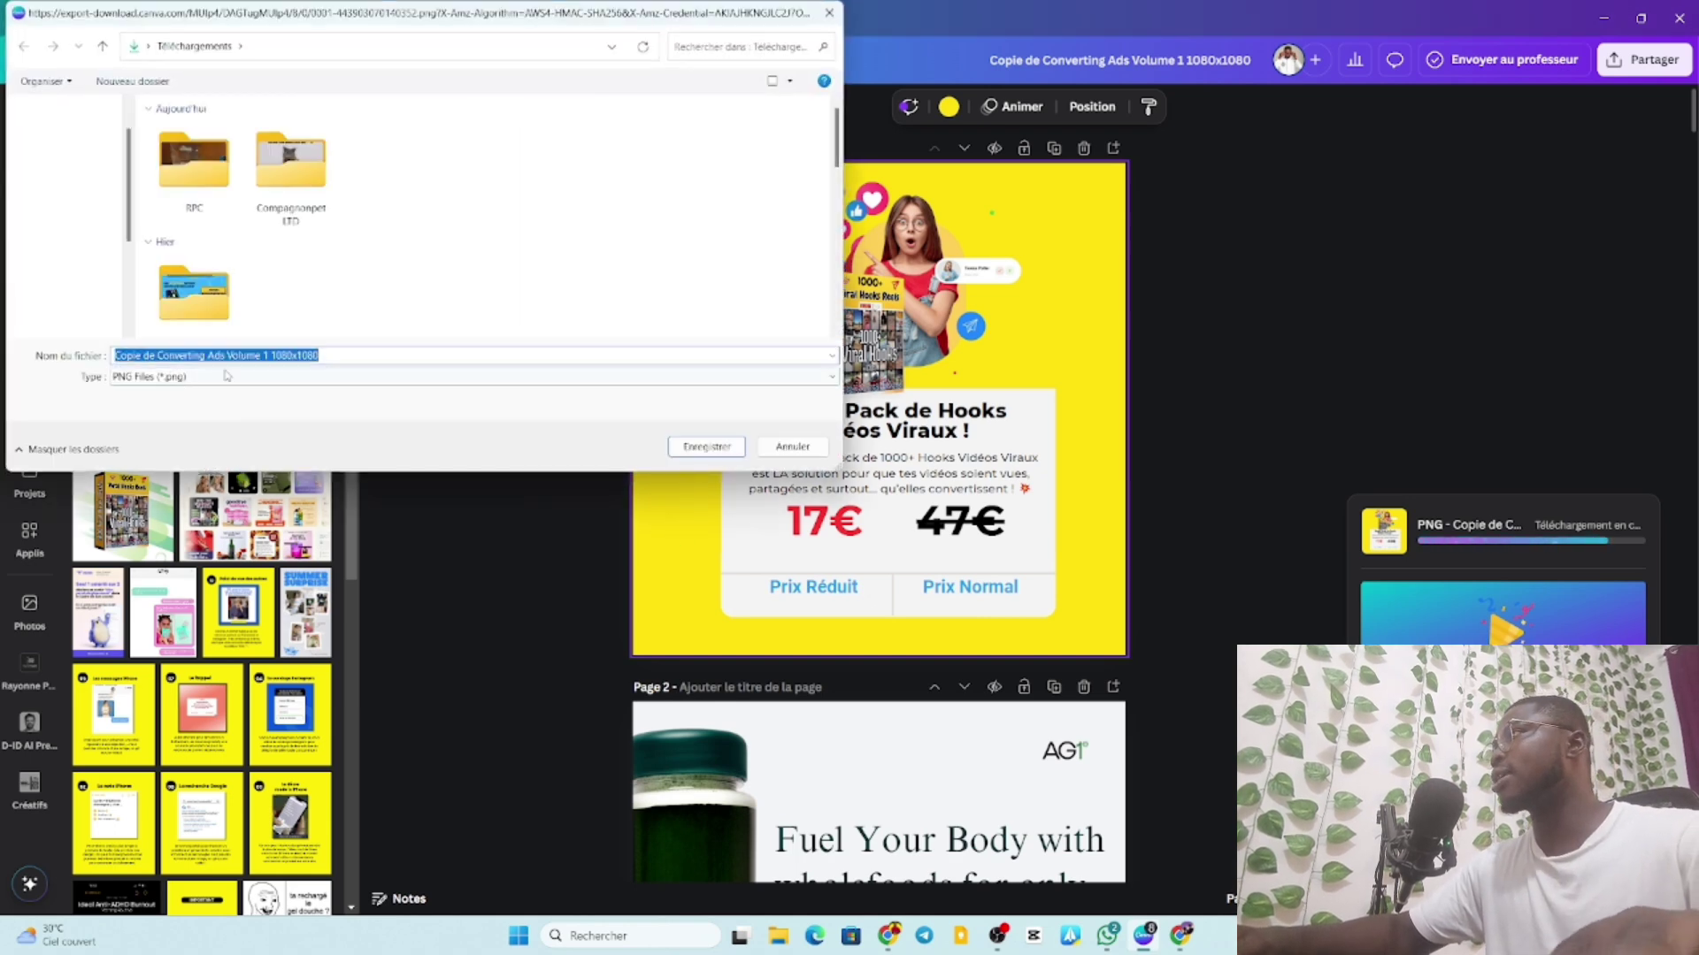
Save the PNG as 'hook viral' in the ADANDE CREAS folder, then minimize Canva.
scroll(177, 244, down, 2)
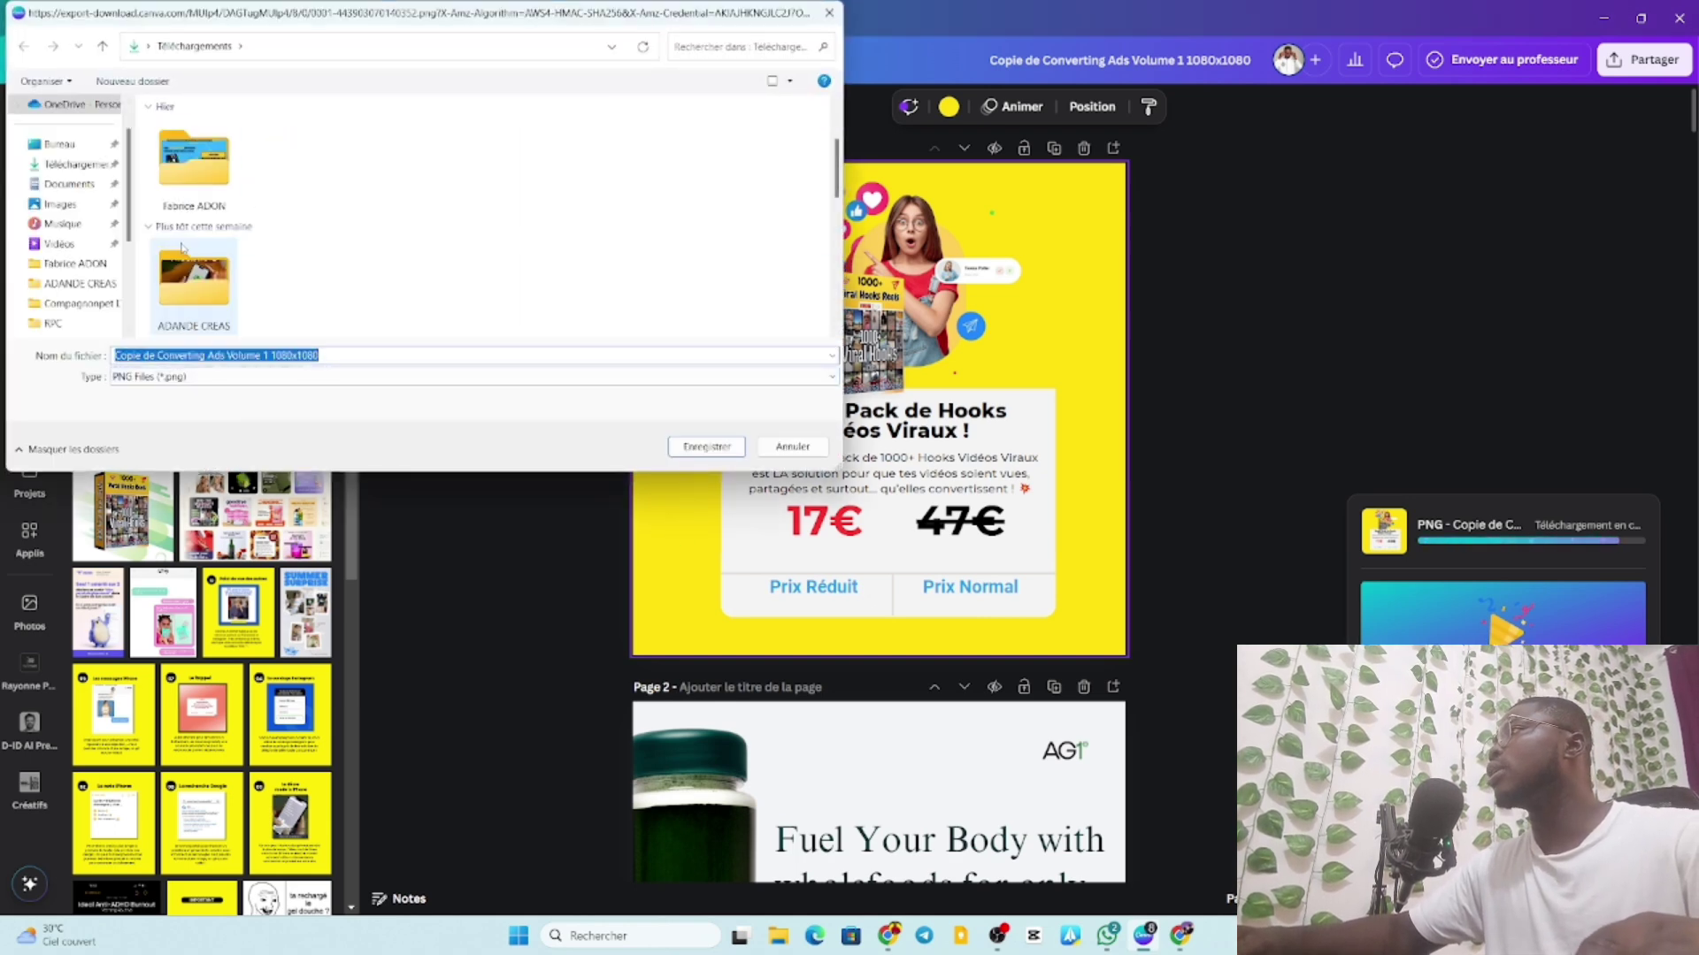
click(234, 299)
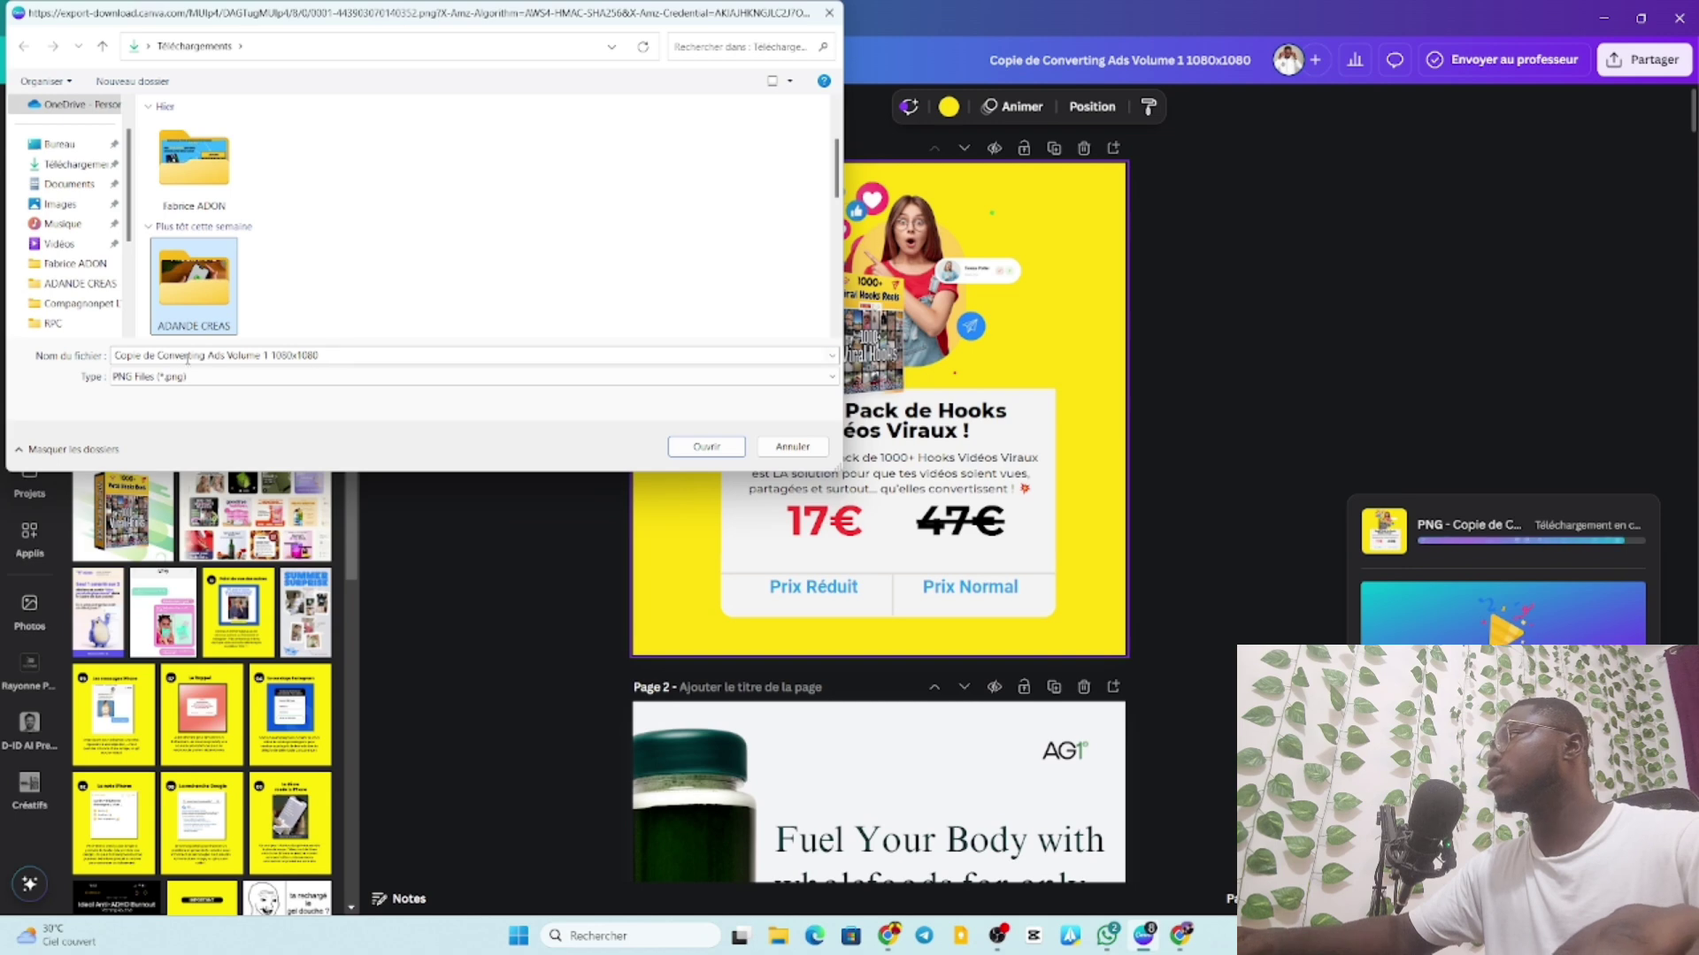
click(144, 355)
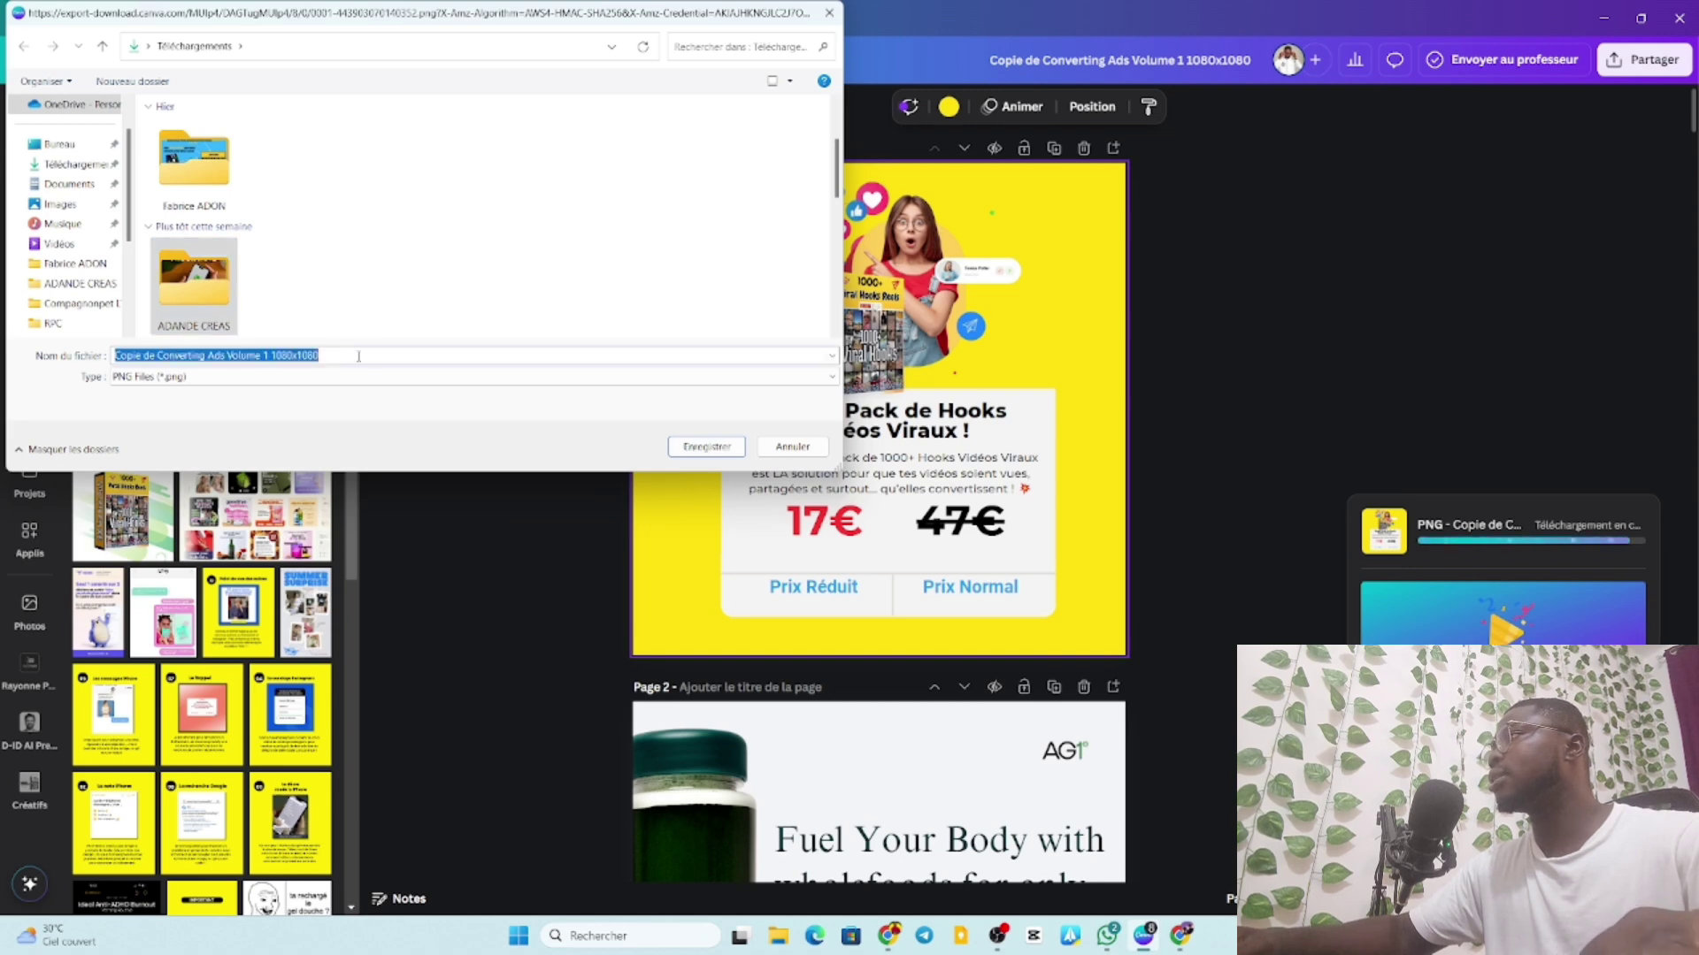
drag(343, 355, 104, 356)
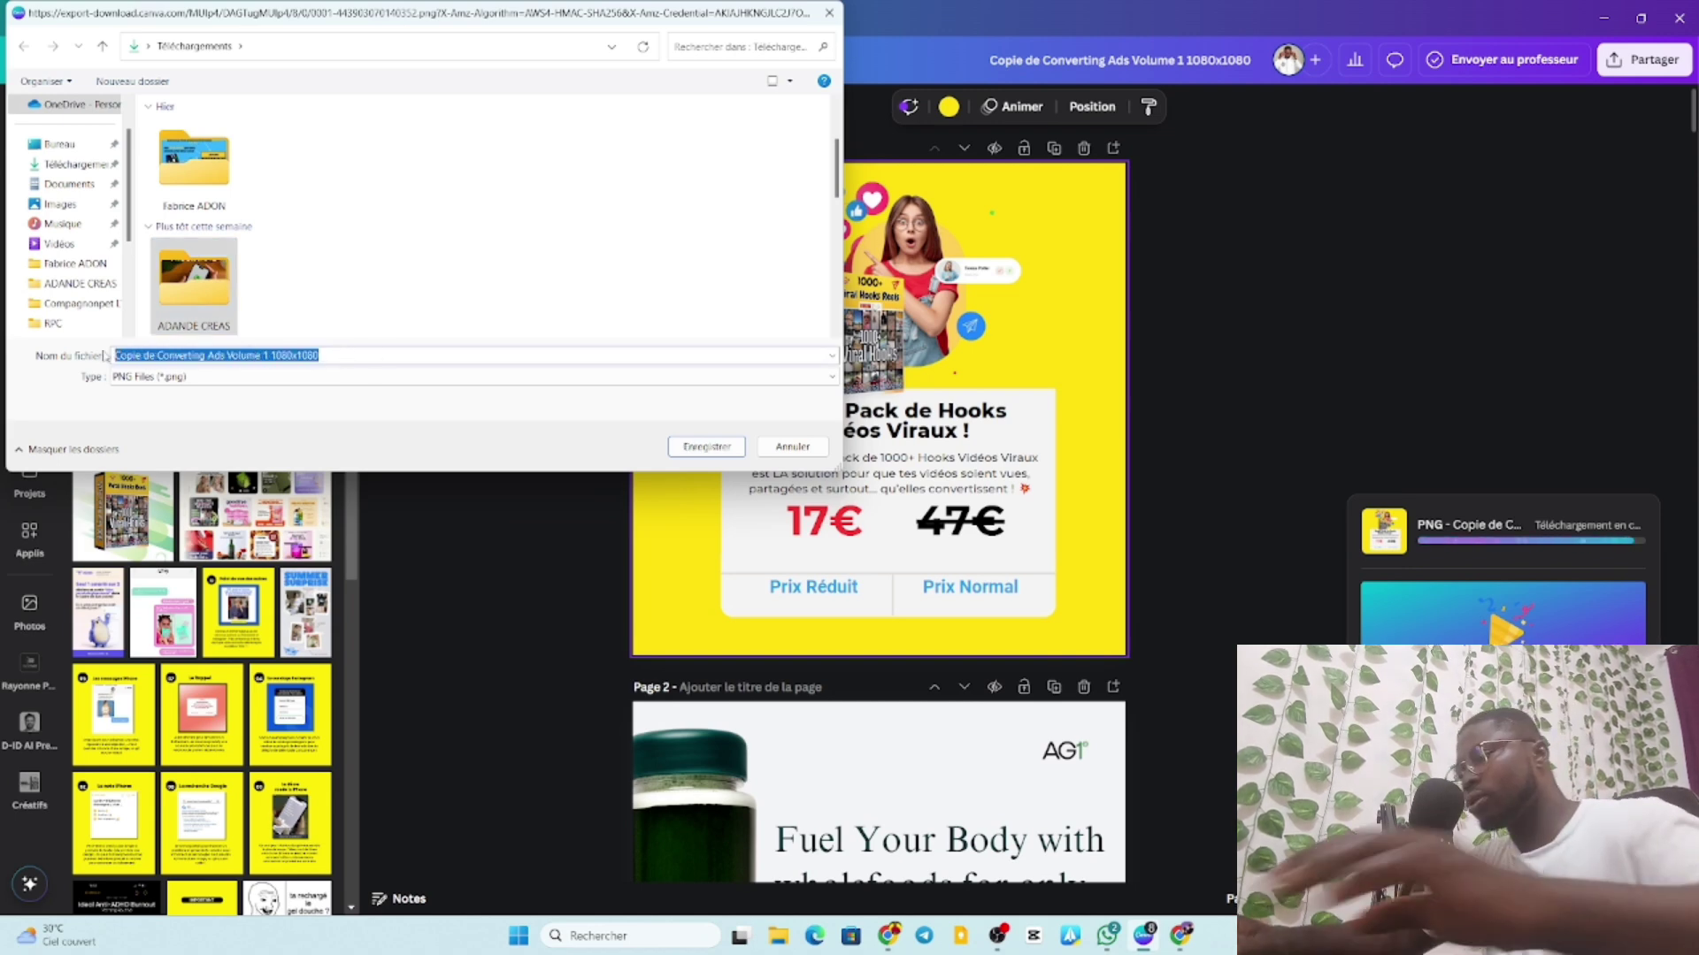
text(hook viral)
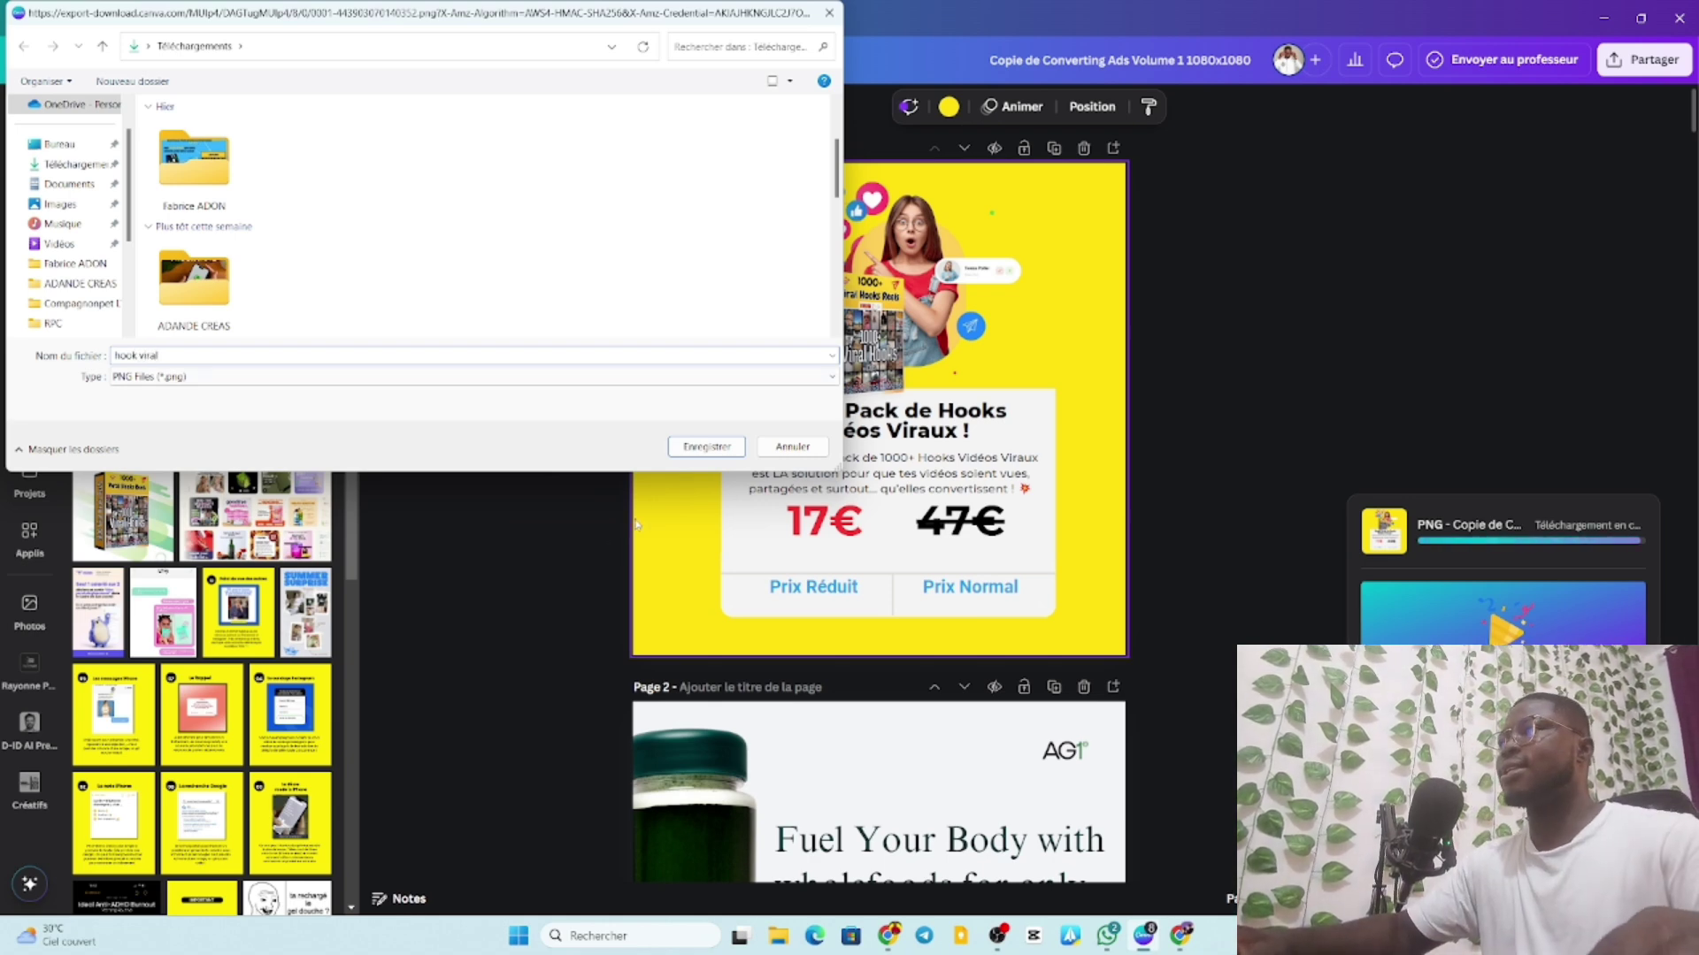
click(706, 447)
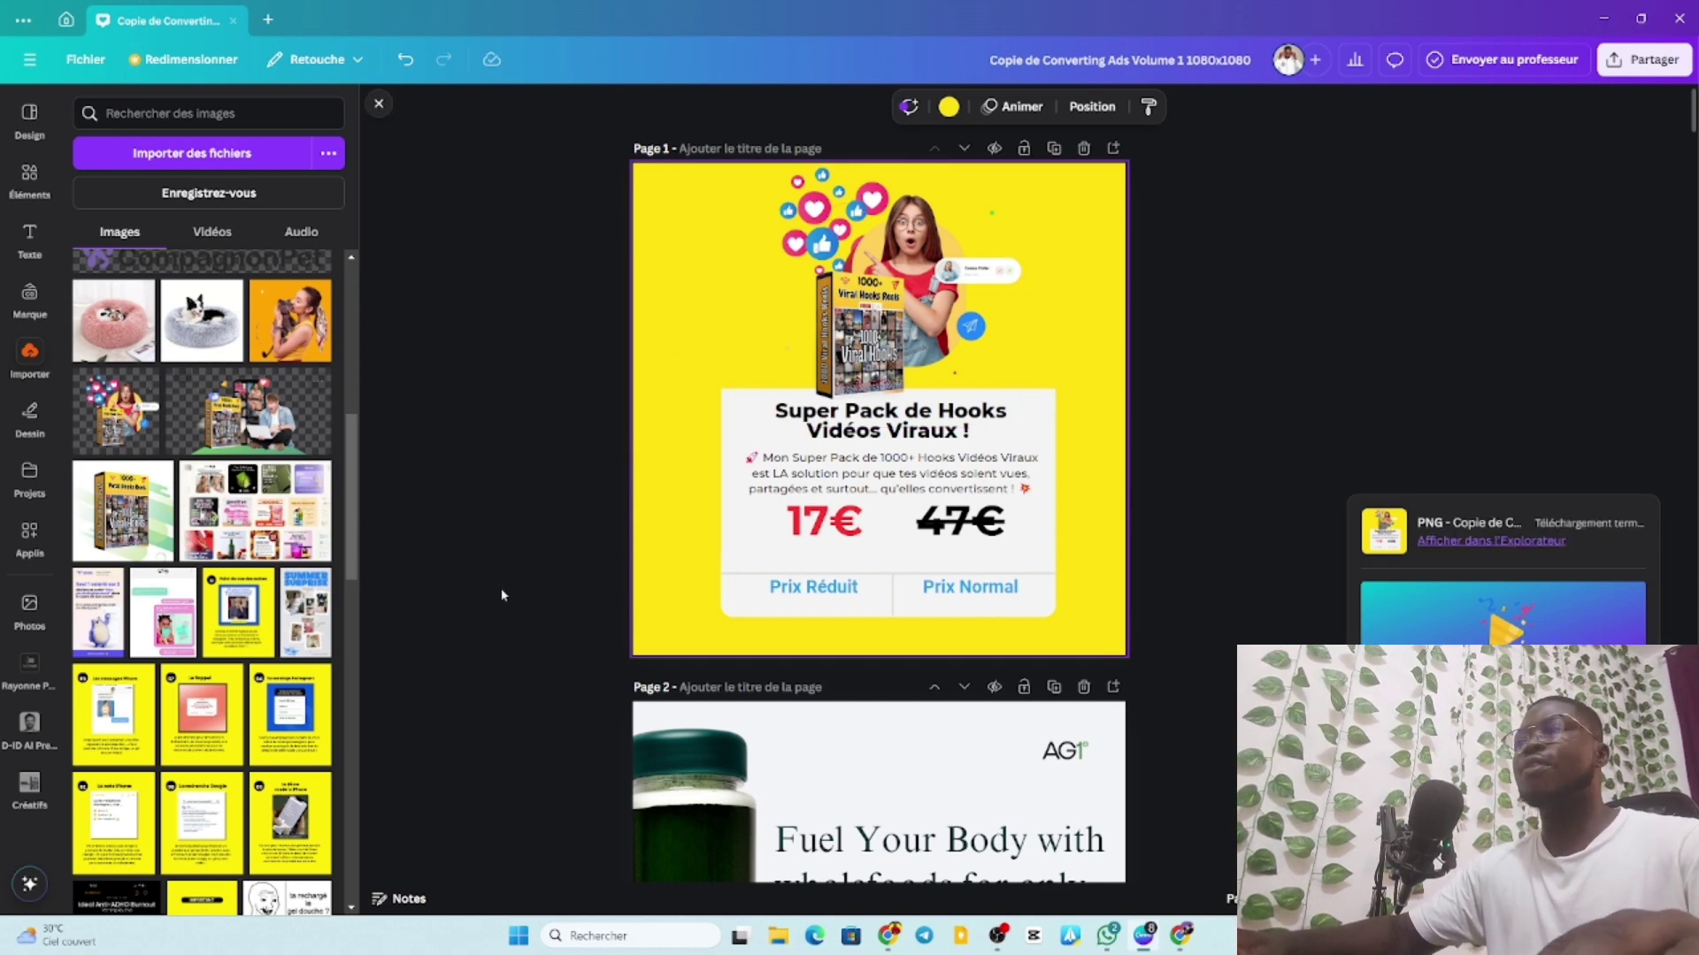
click(1603, 17)
In Ads Manager, create a new campaign with the Ventes objective and manual sales setup.
click(1056, 489)
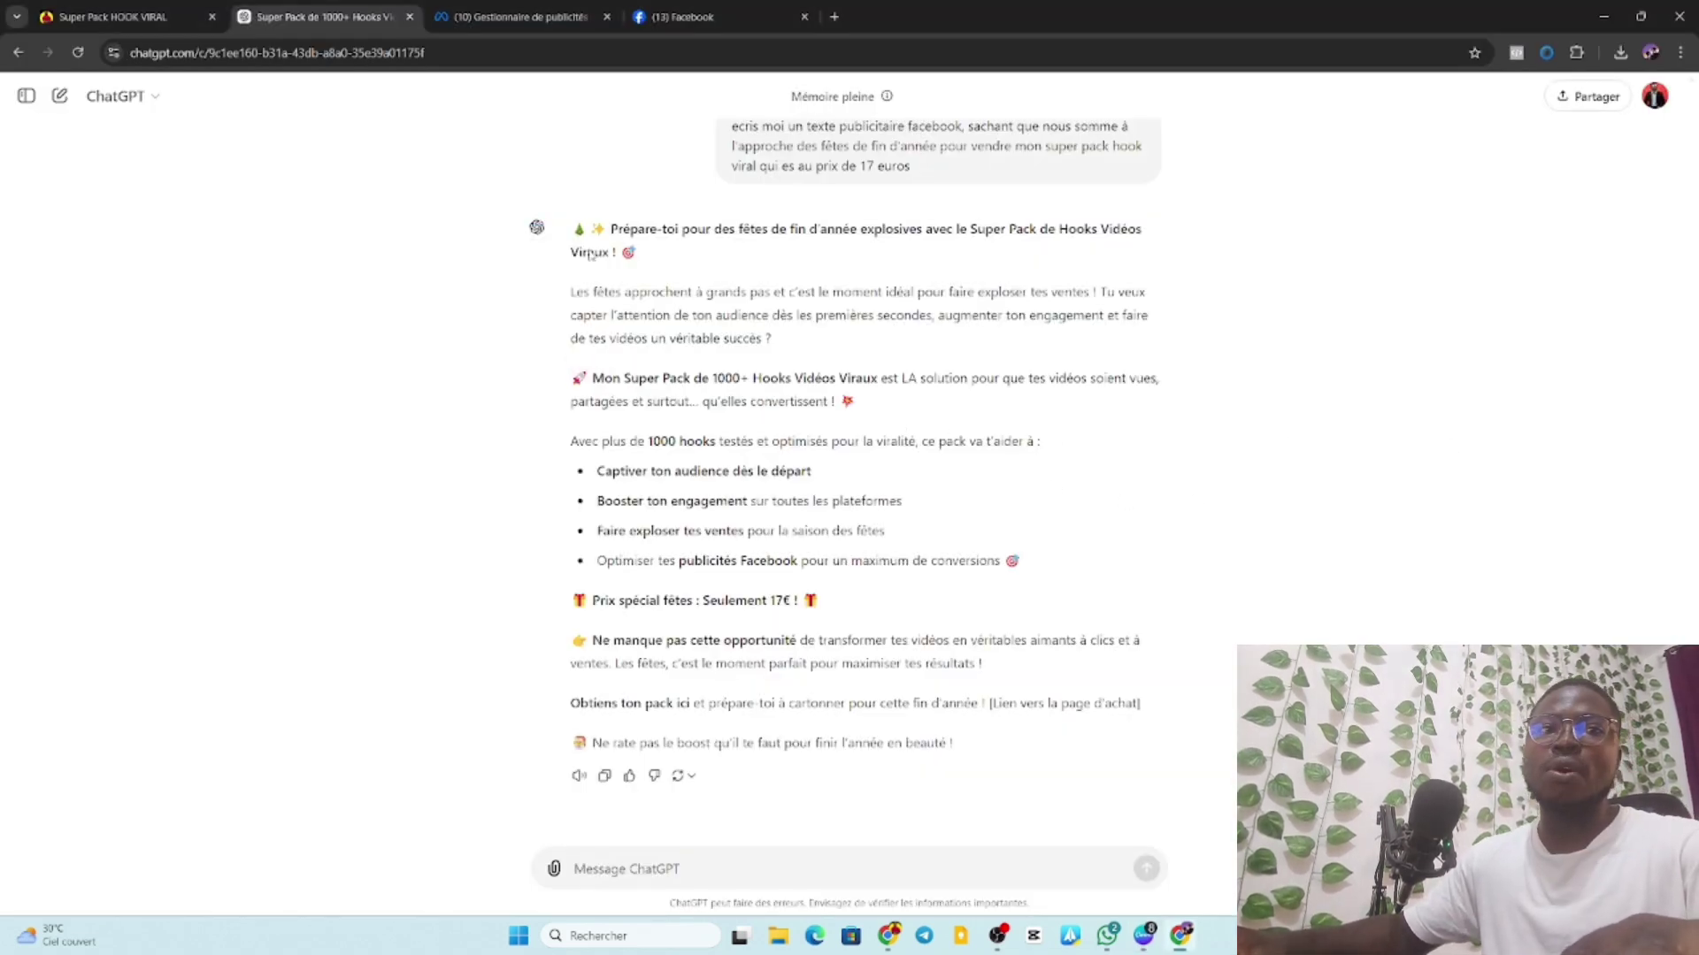
click(486, 16)
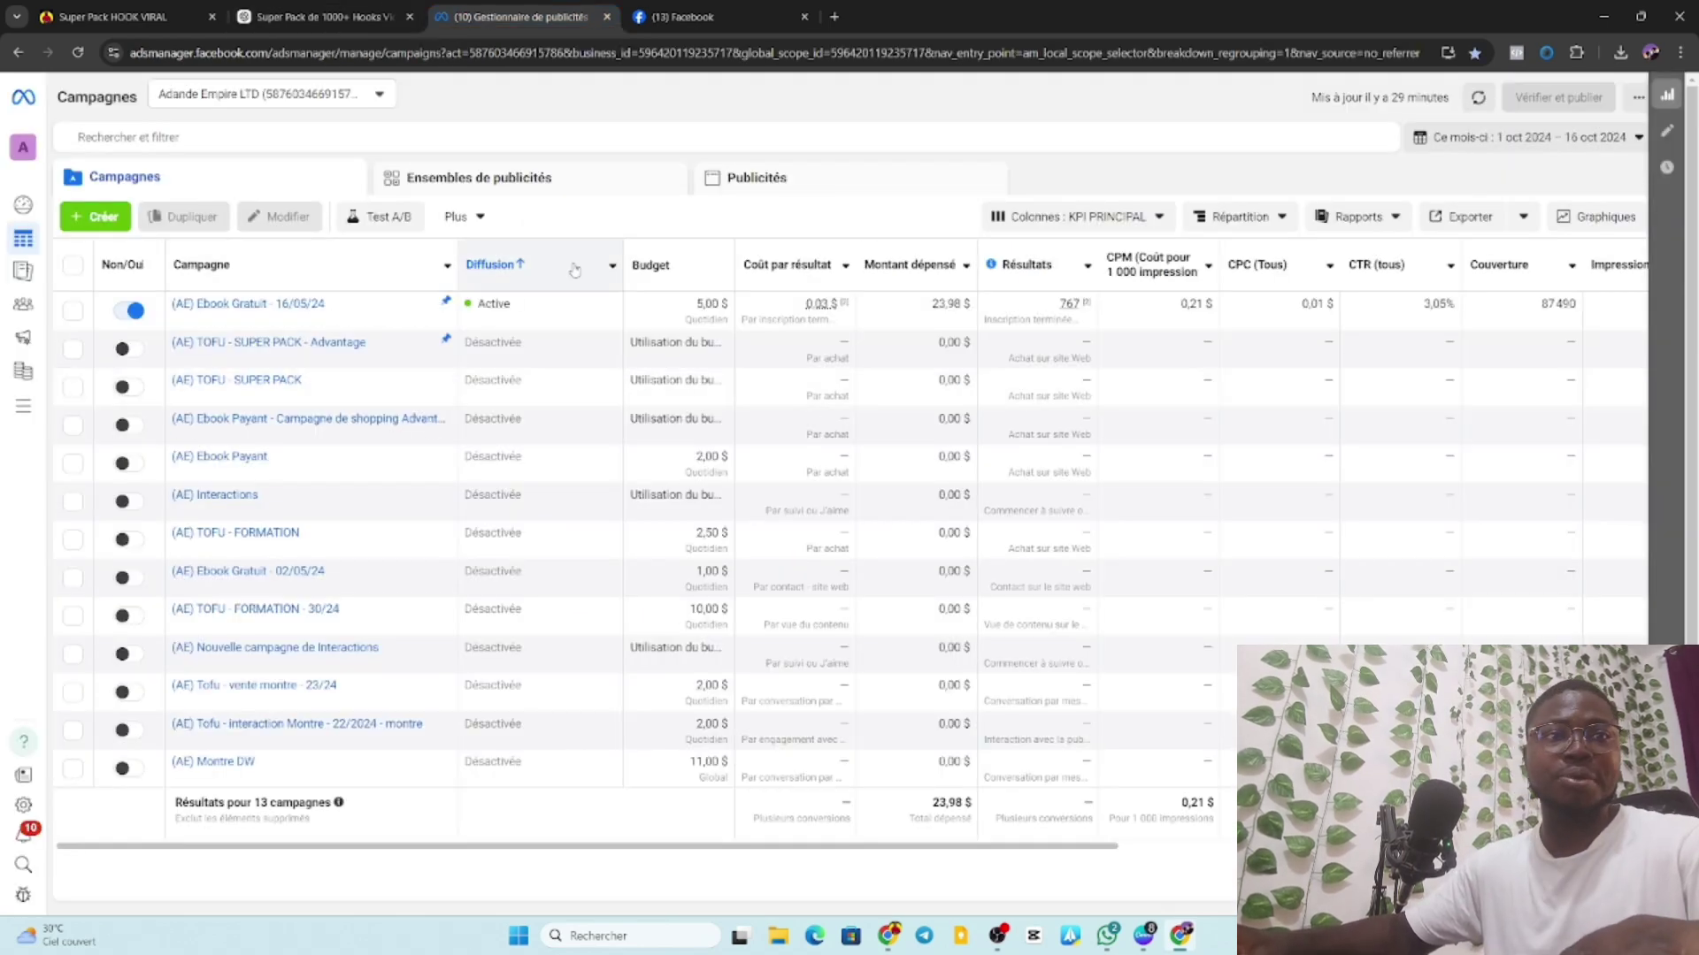
click(98, 218)
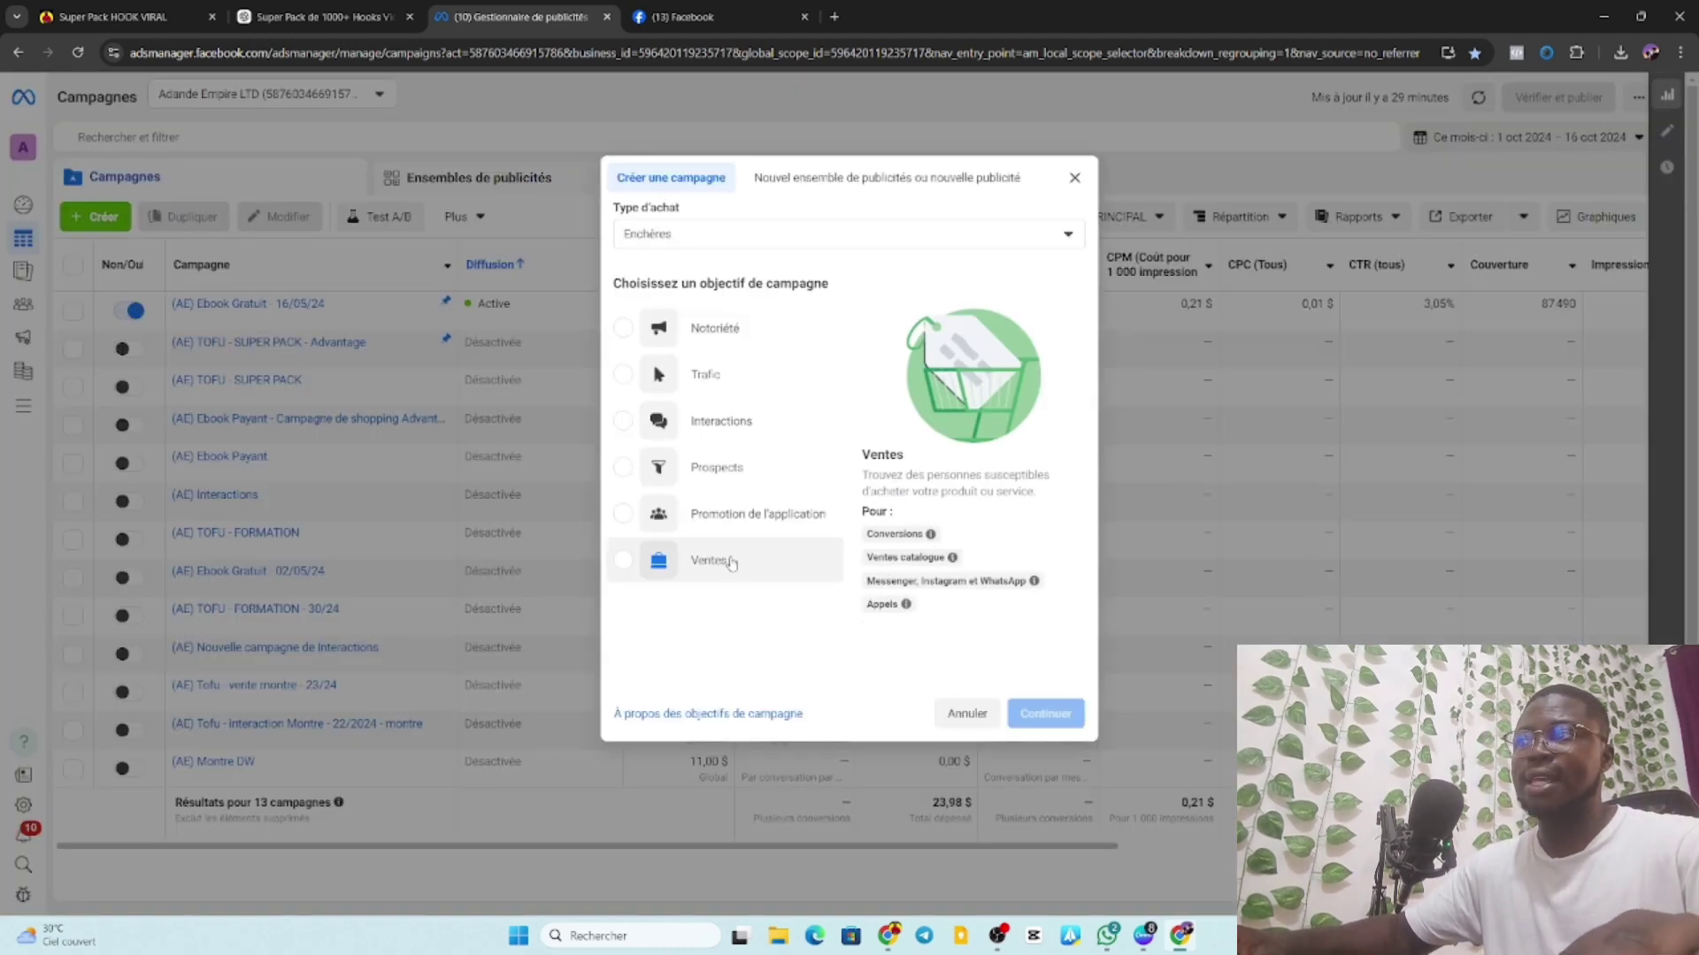
click(708, 560)
click(1044, 715)
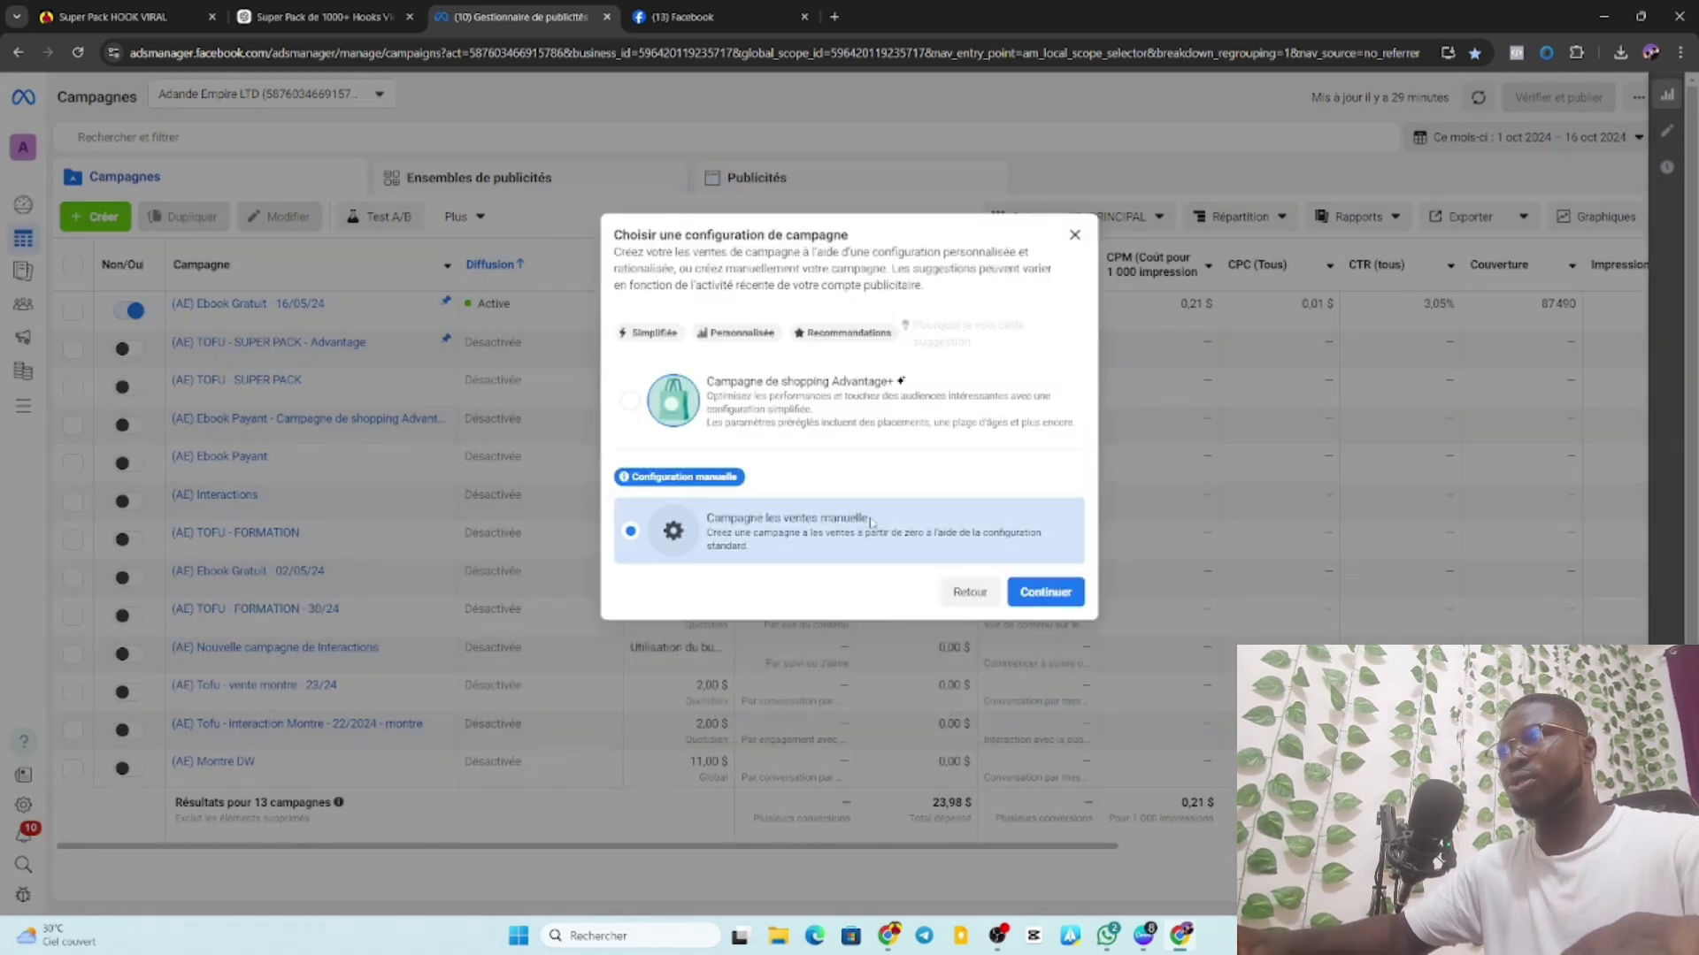
click(1052, 594)
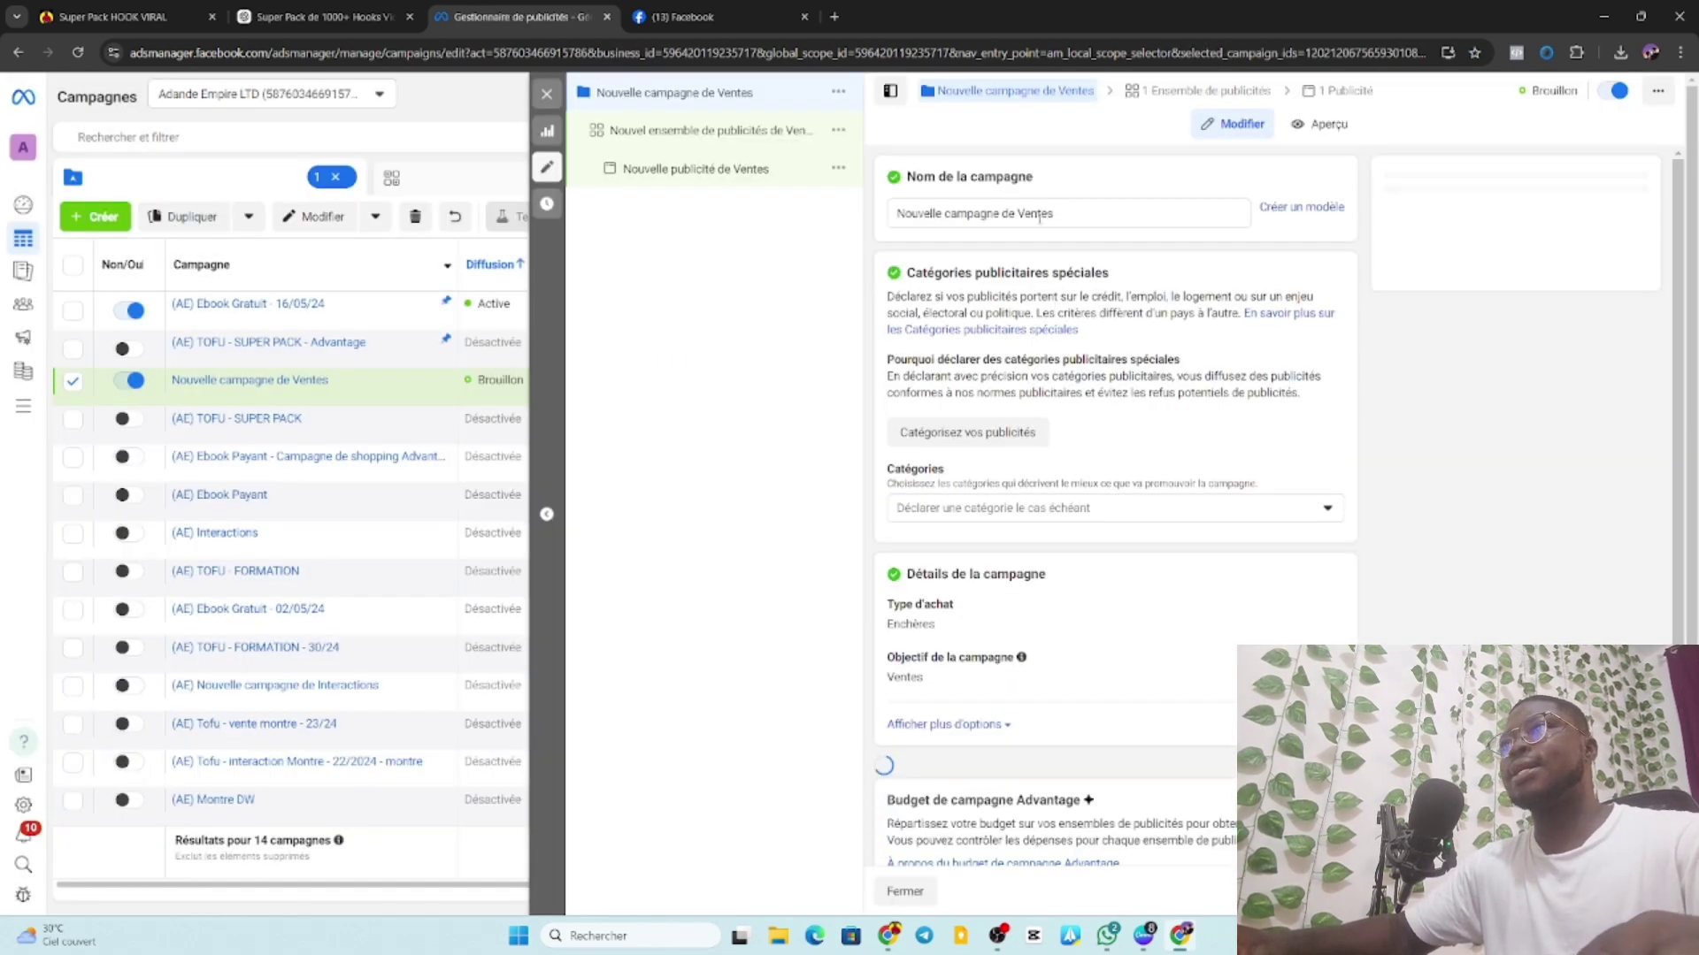
Rename the campaign to '(AE) TOFU - HOOK VIRAL'.
click(1040, 216)
drag(1054, 214, 891, 220)
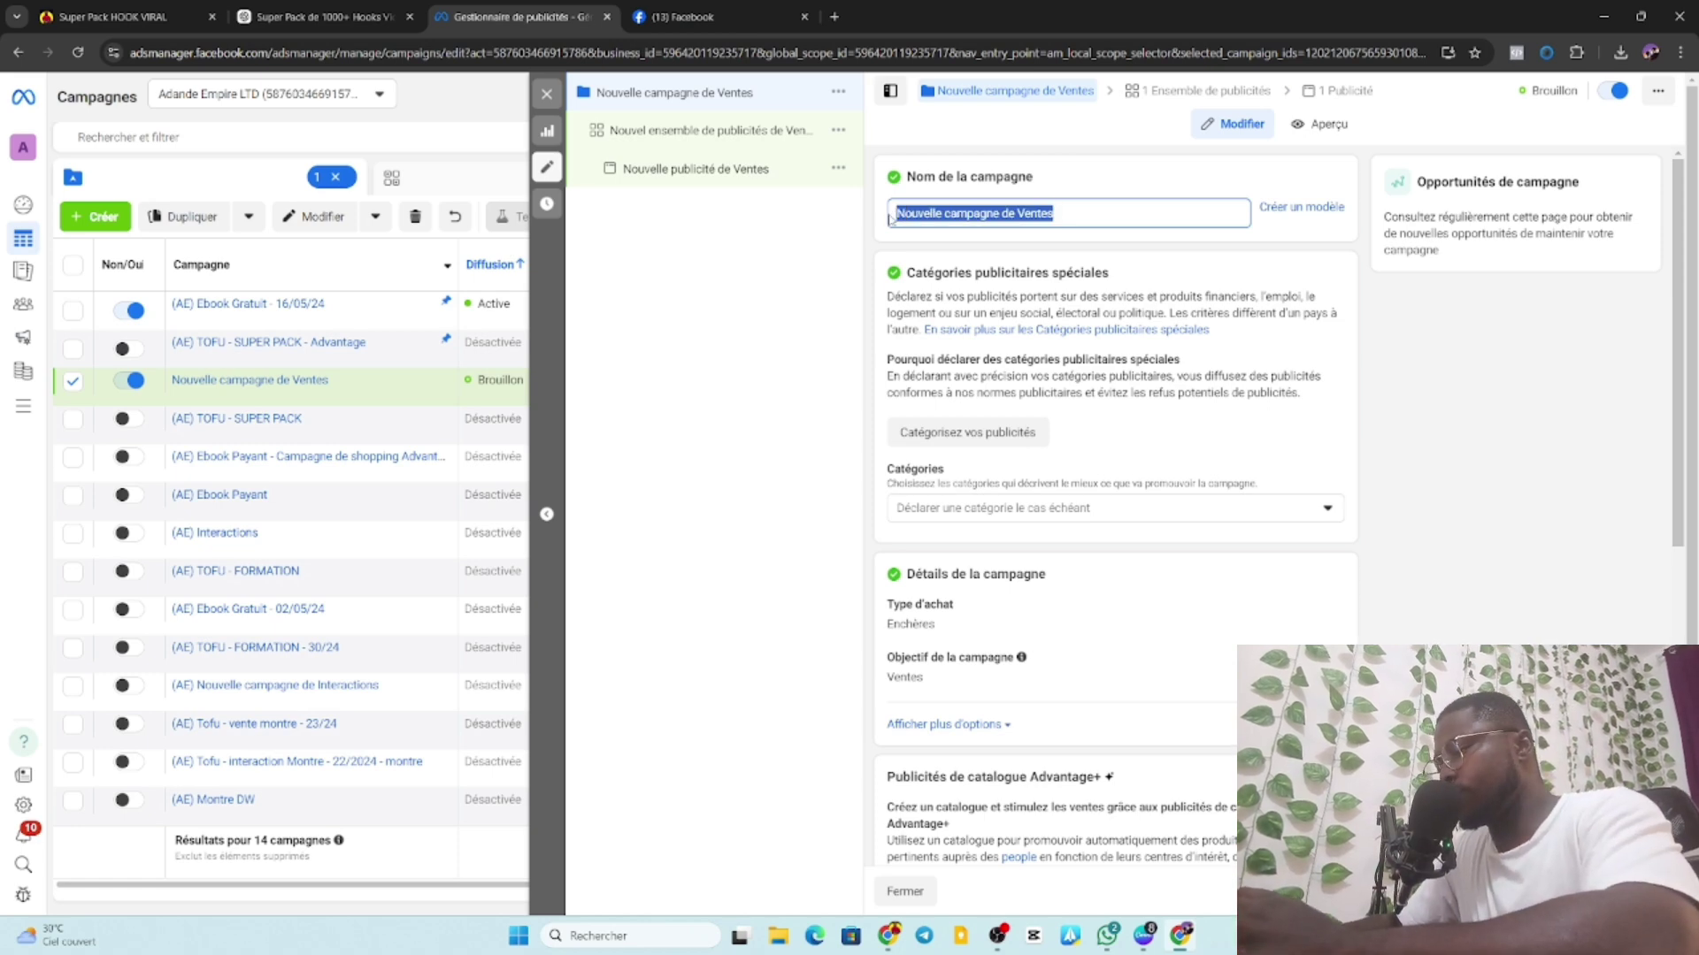
text(Ca)
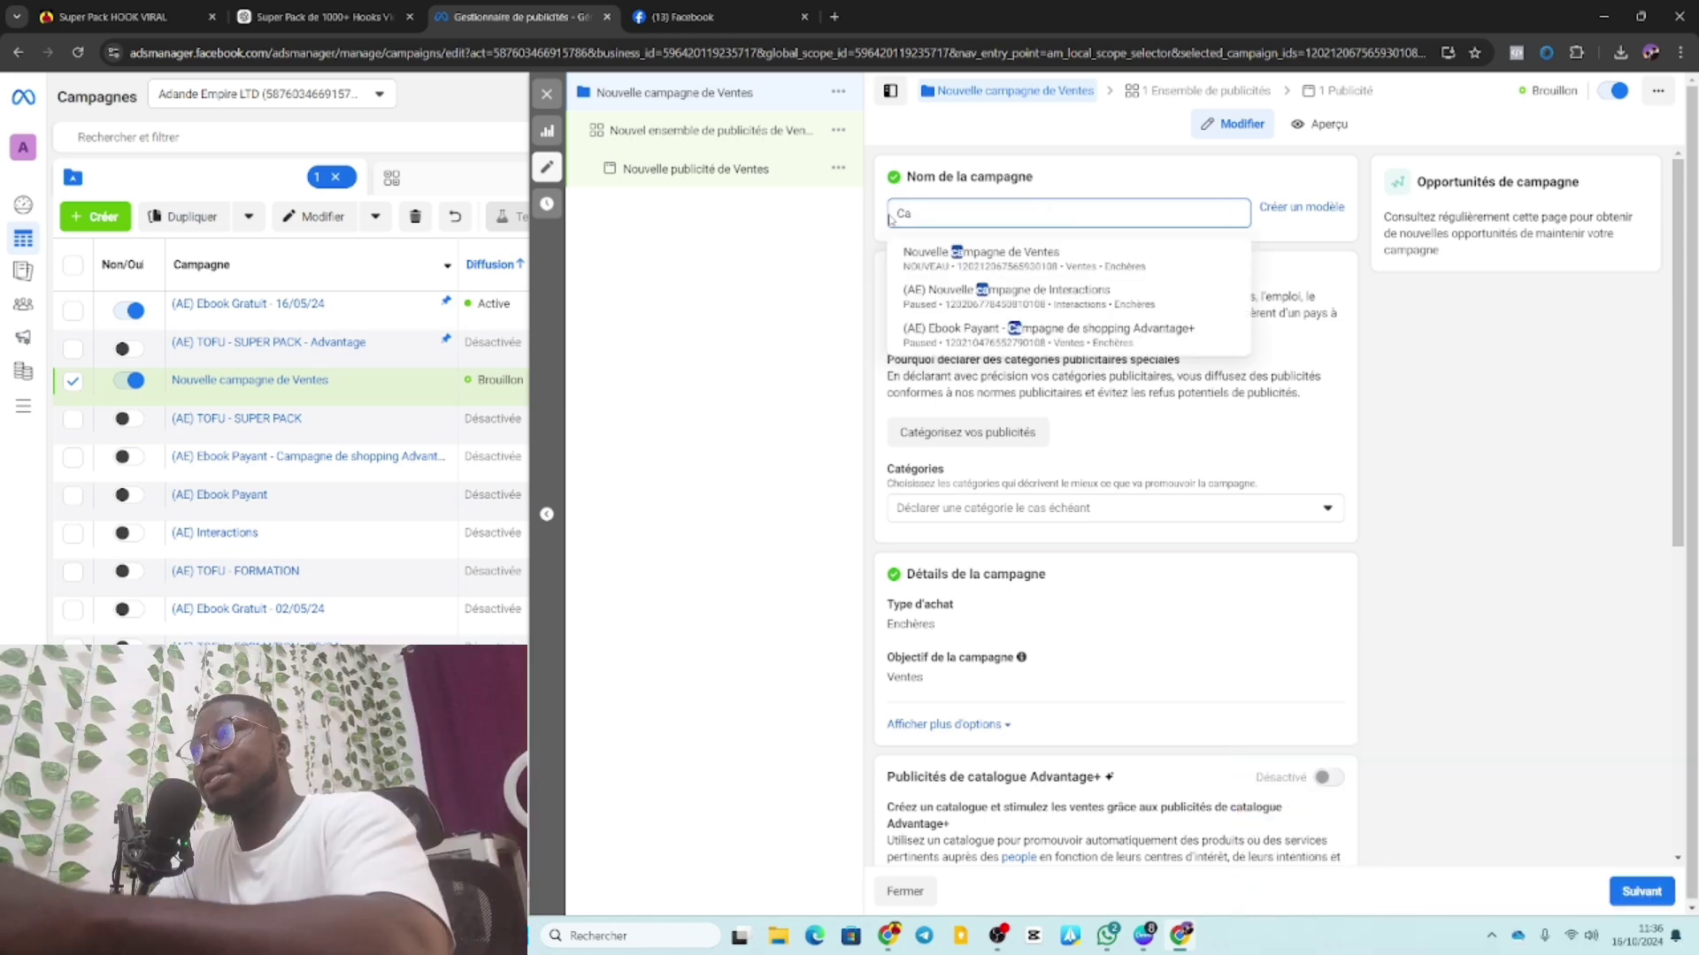
key(BackSpace)
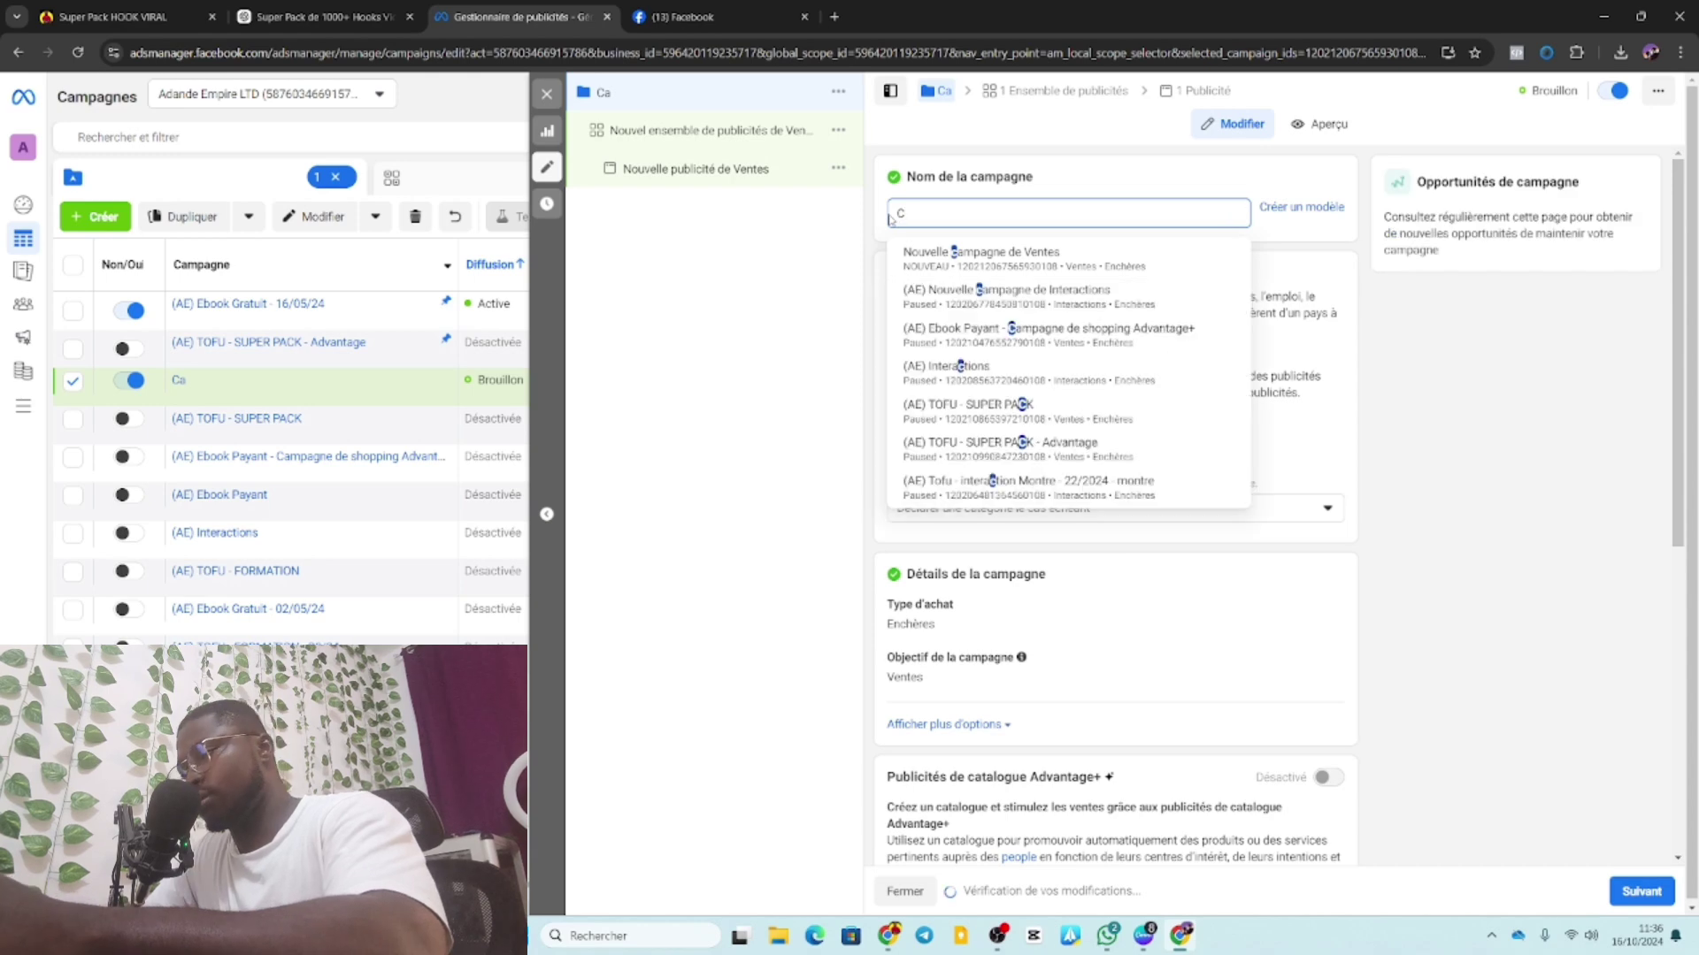
key(BackSpace)
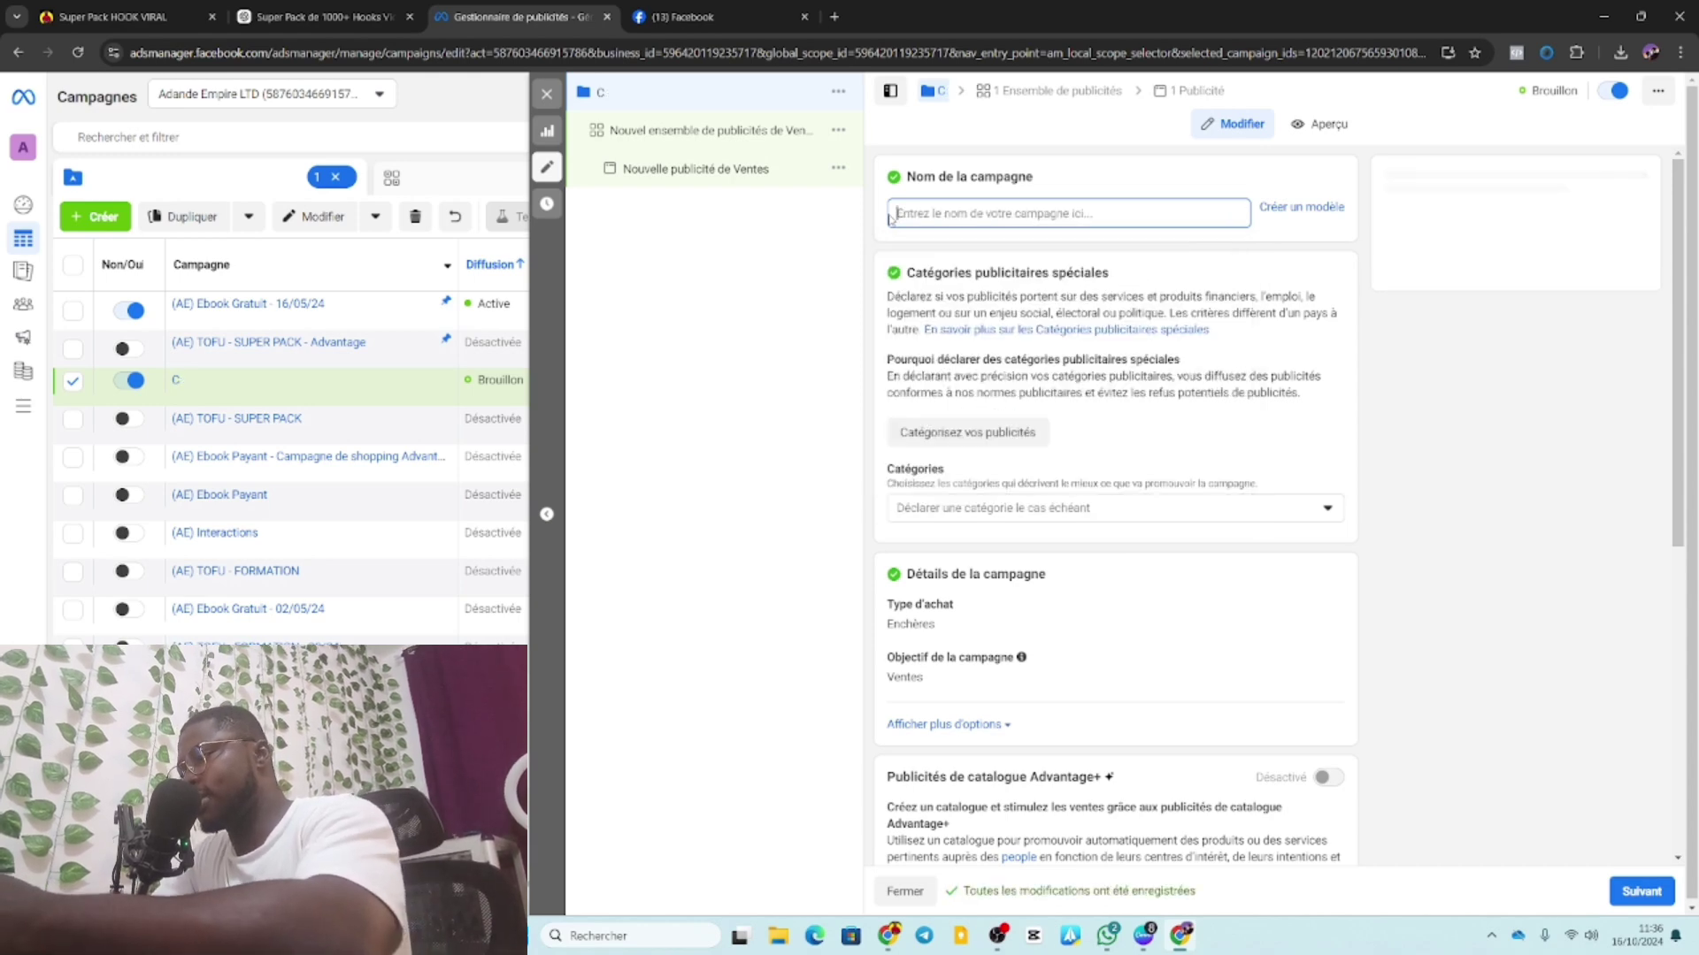
text(A)
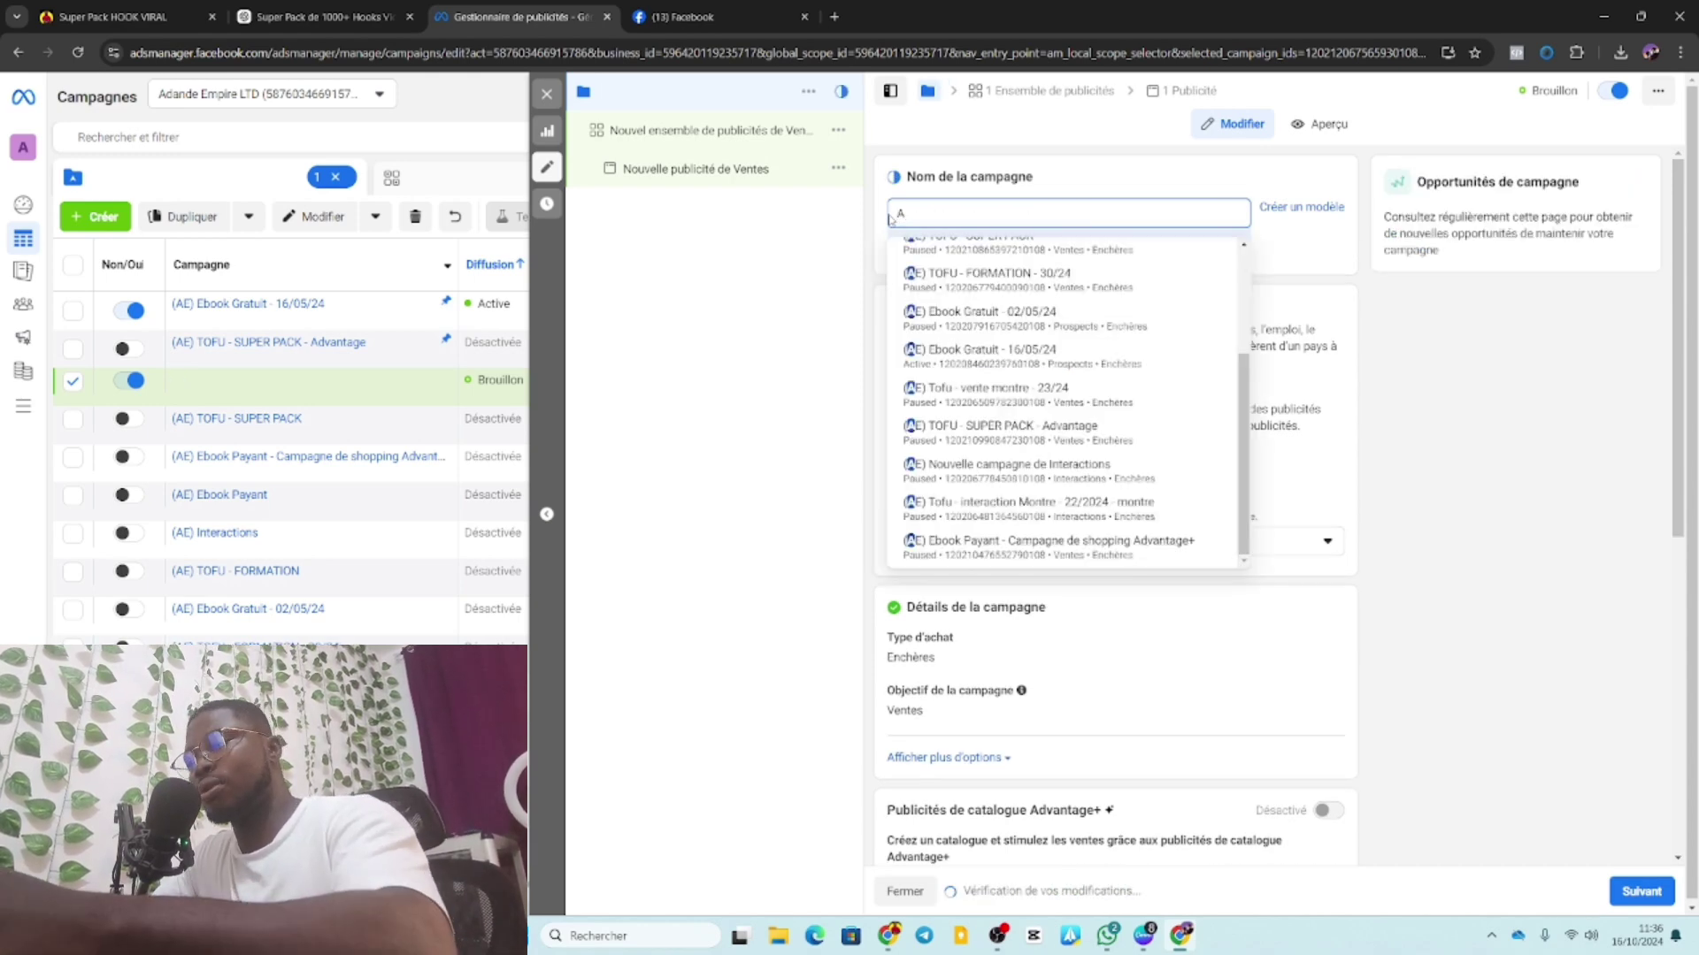
key(BackSpace)
text(()
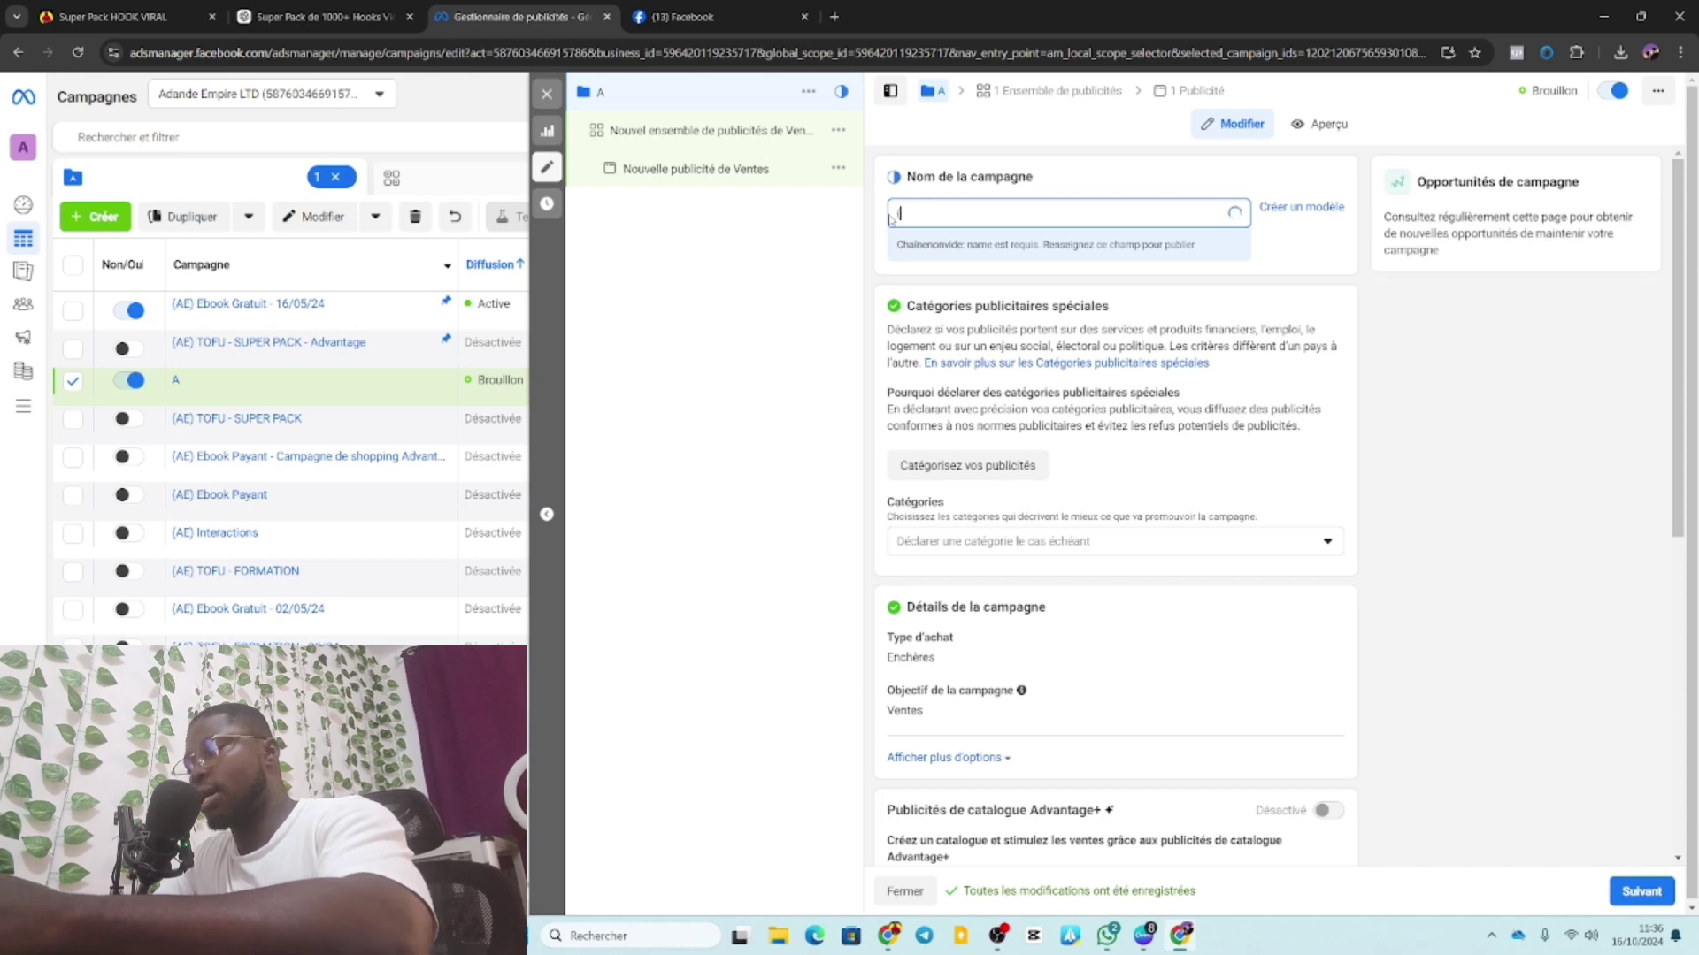
text(A)
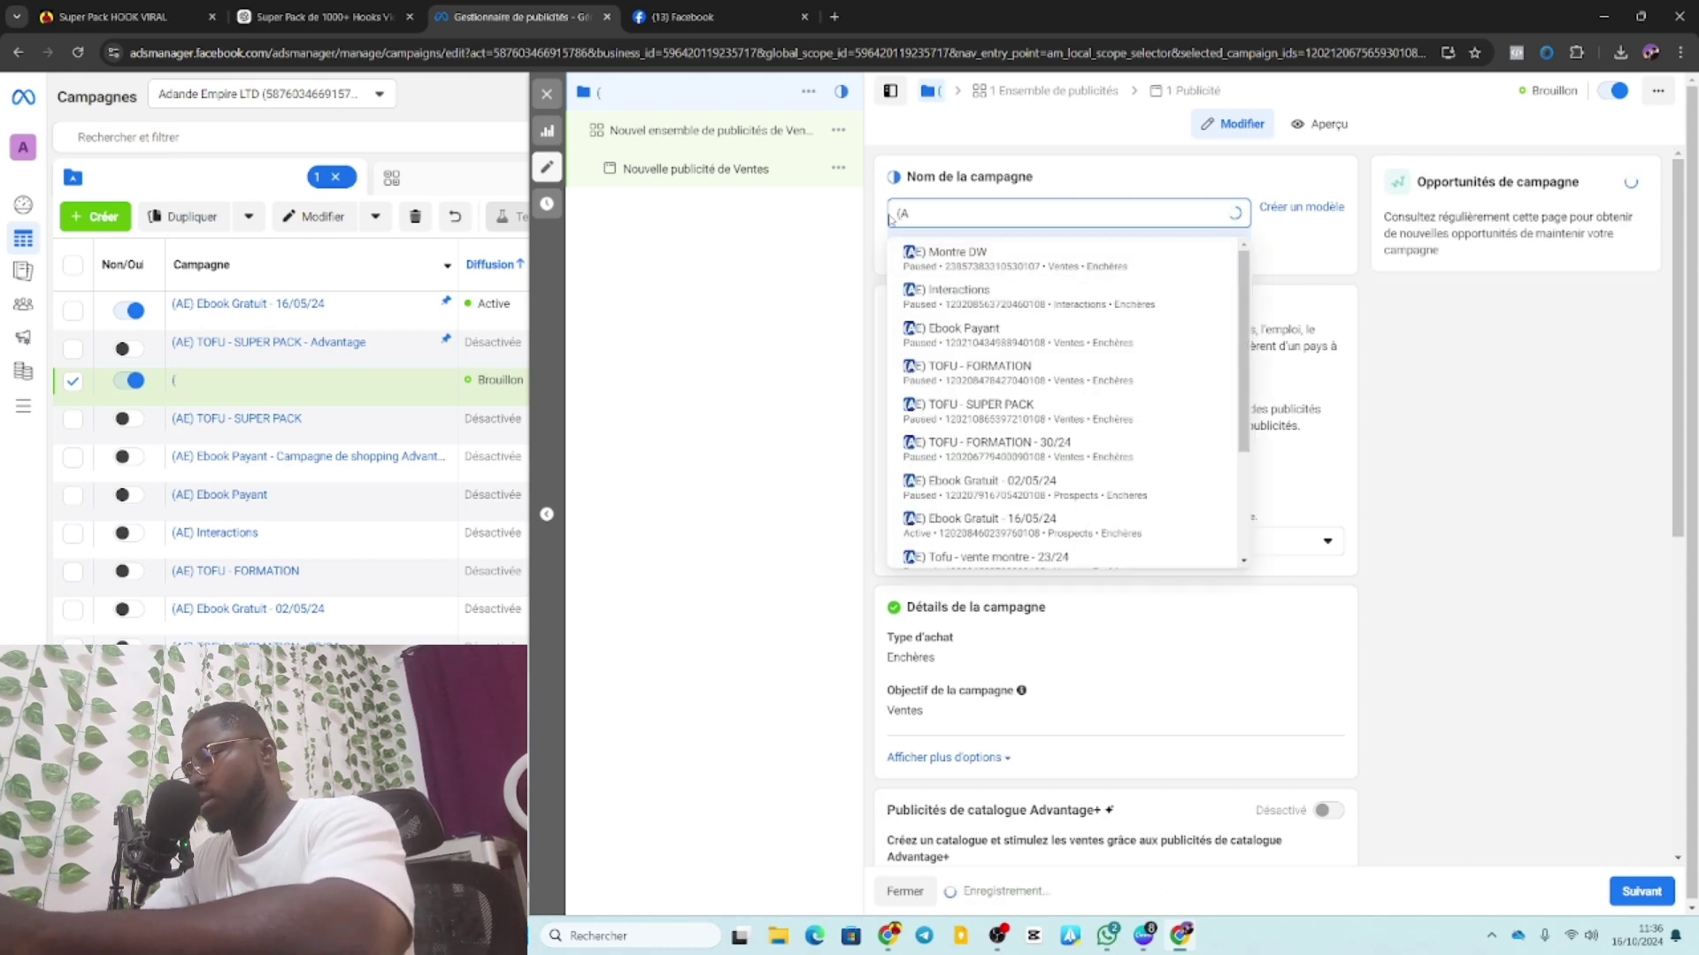
text(e)
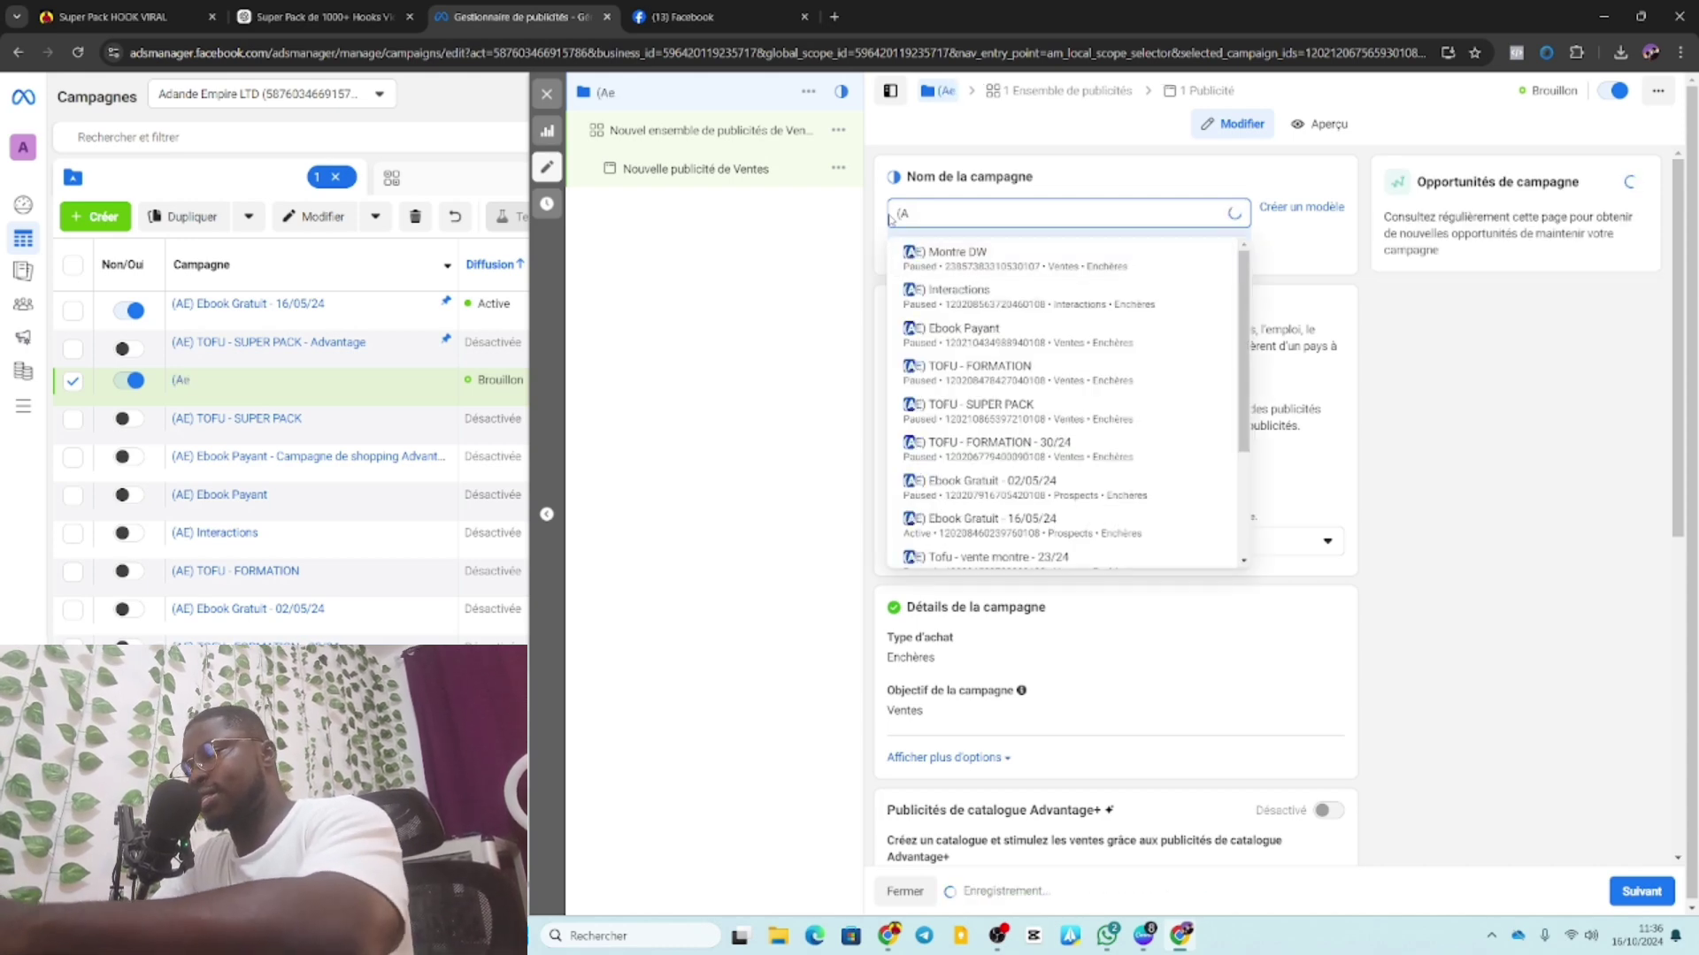
text() )
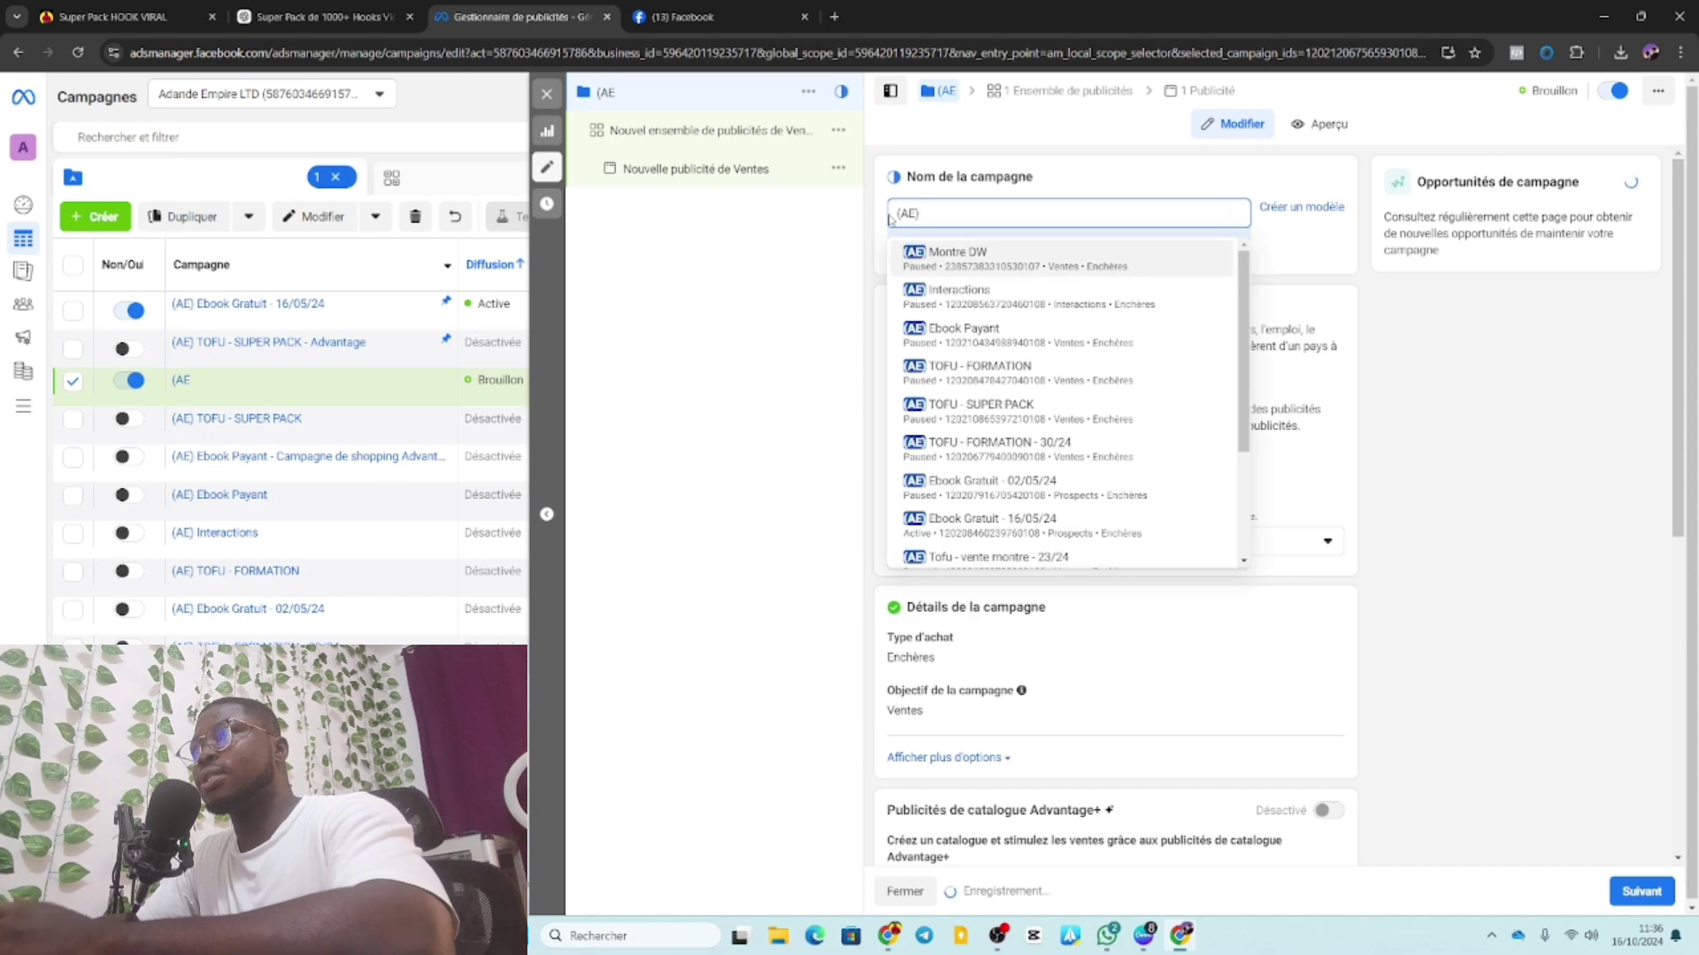
text(T)
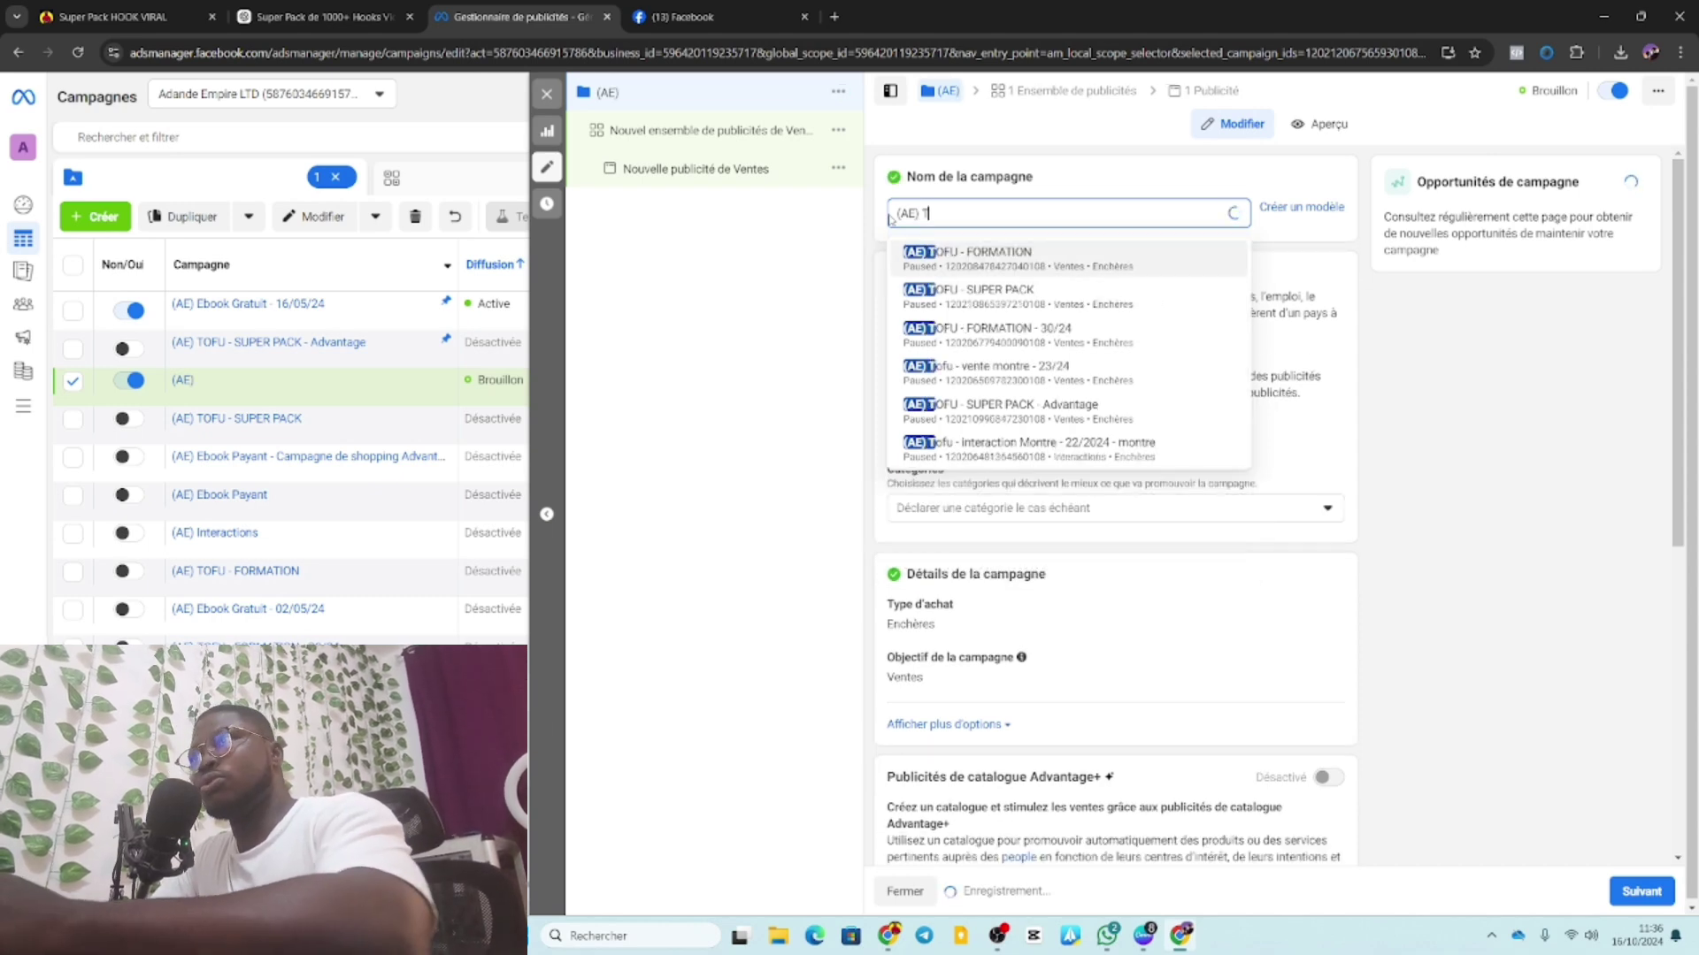
text(o)
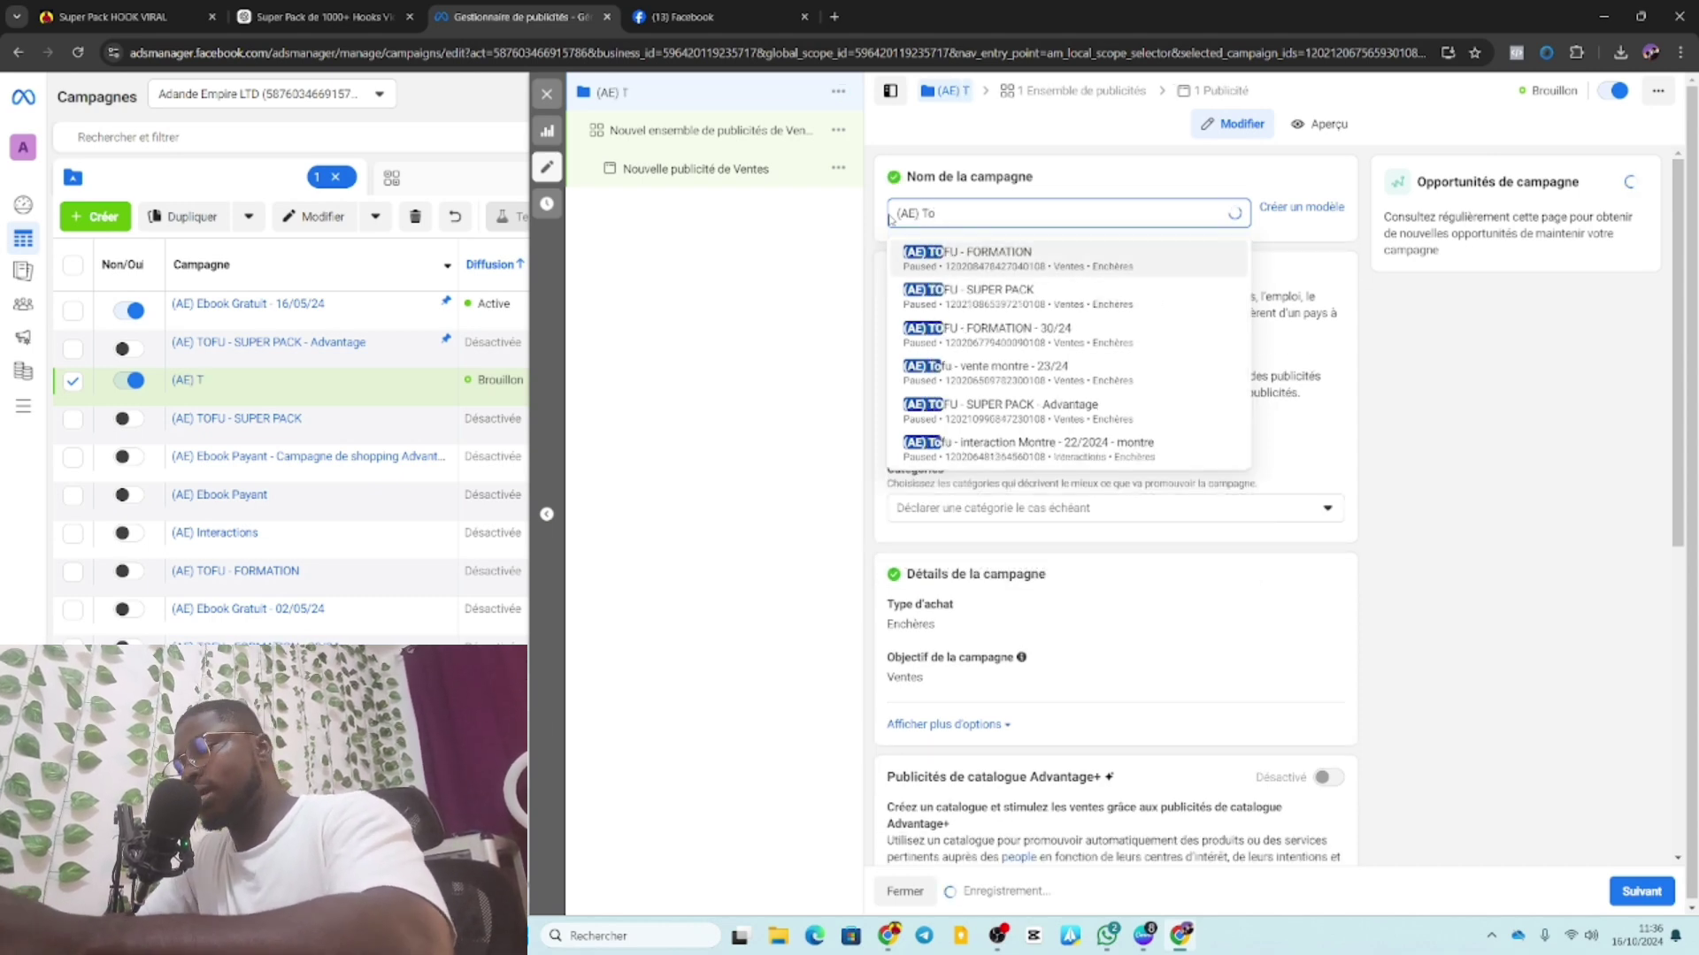
key(BackSpace)
text(O)
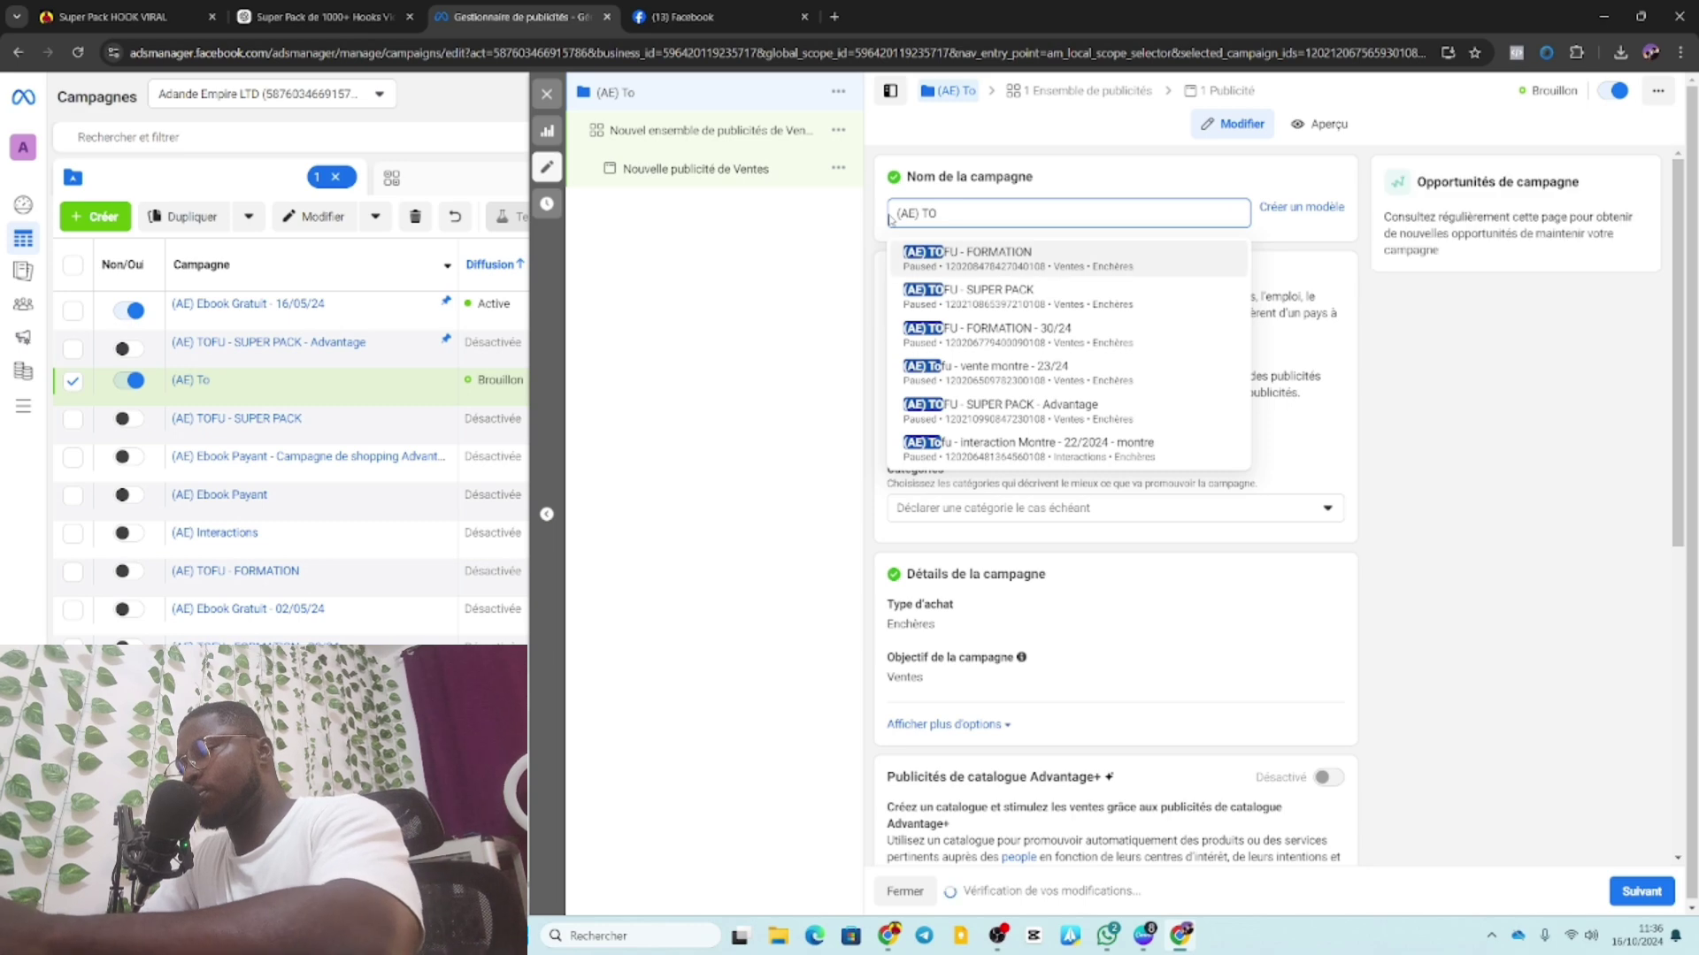
text(FU)
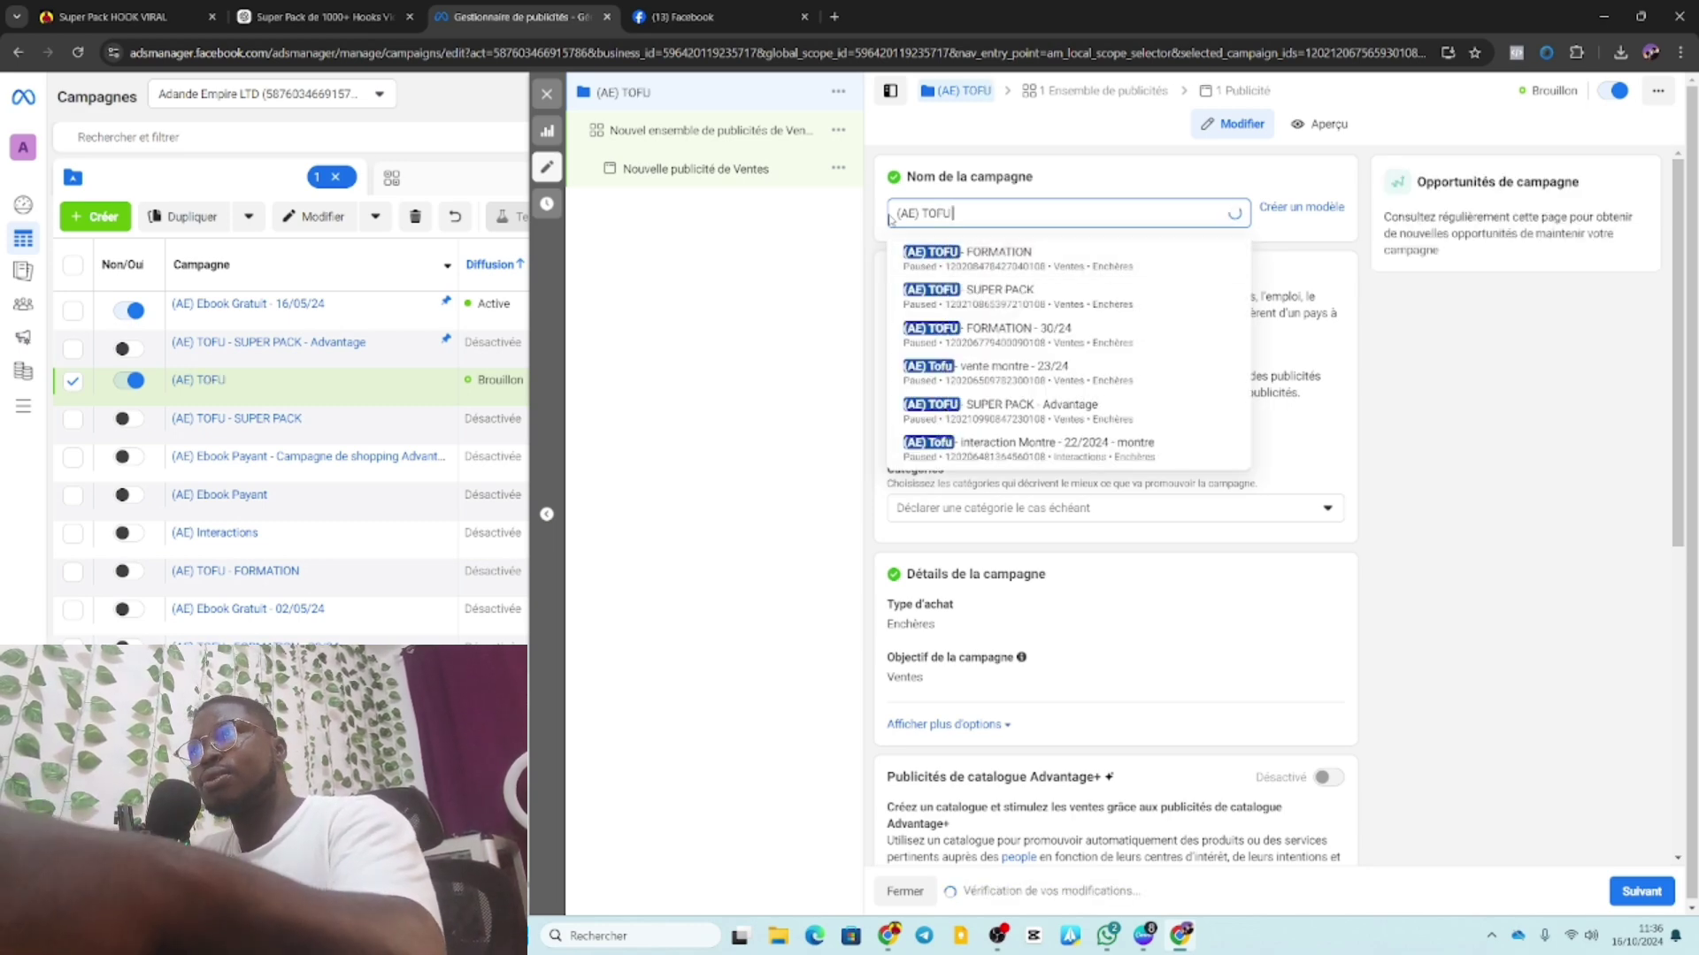
text( -)
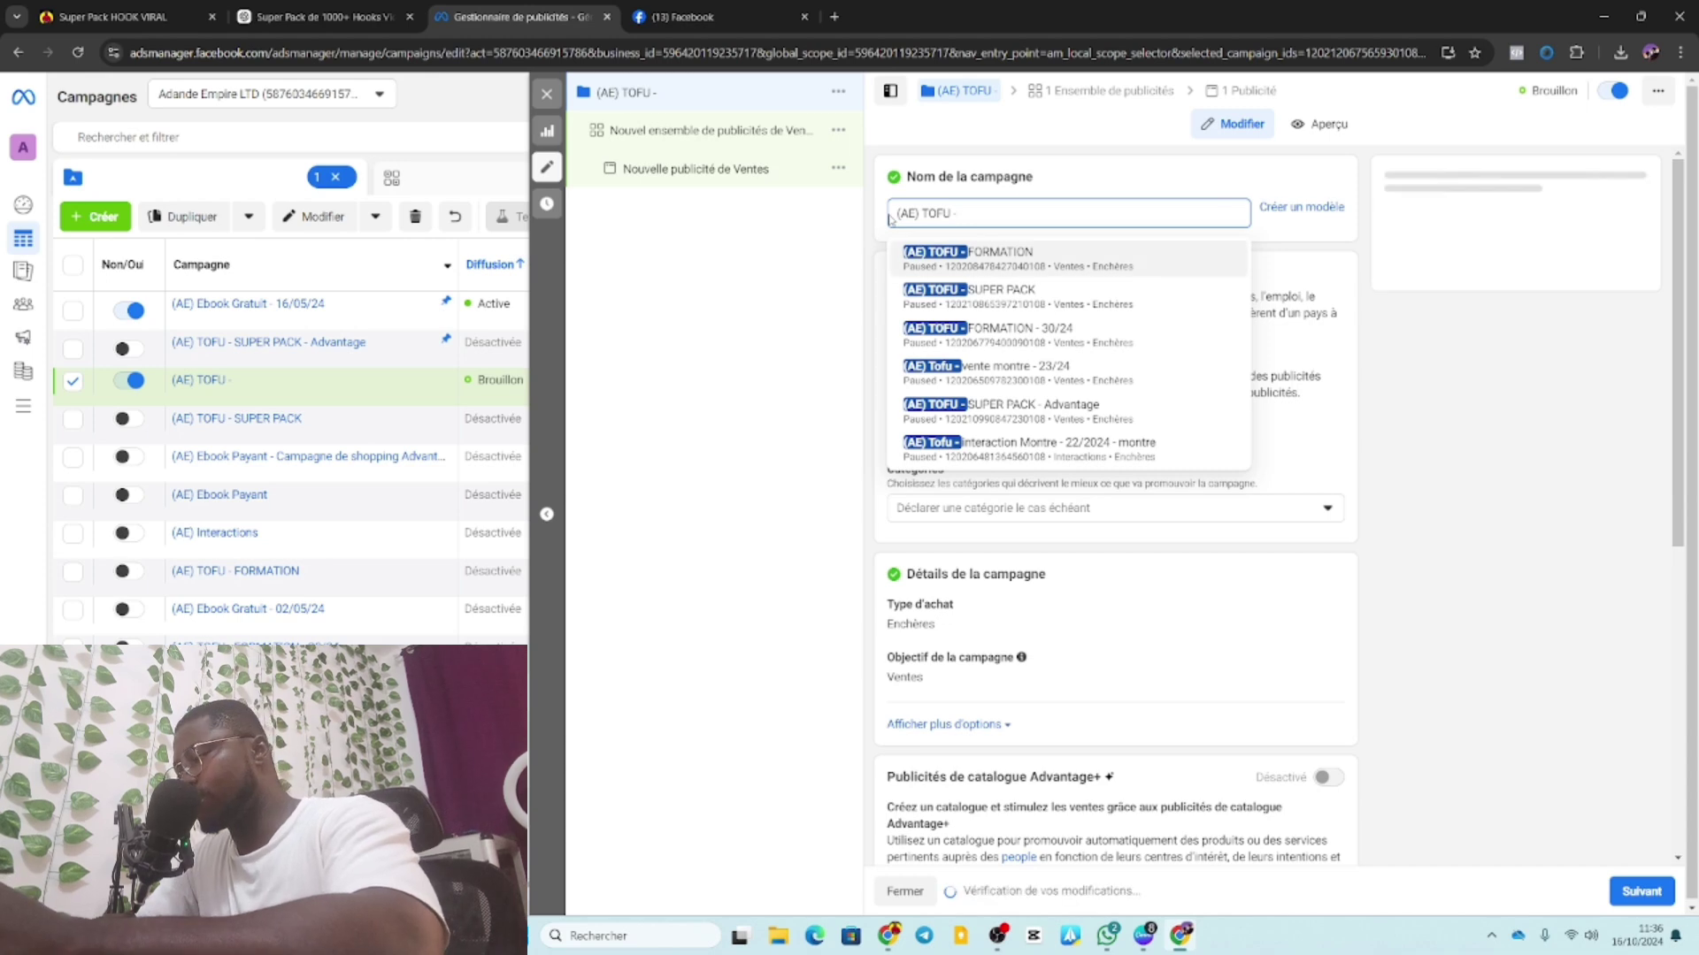
text( h)
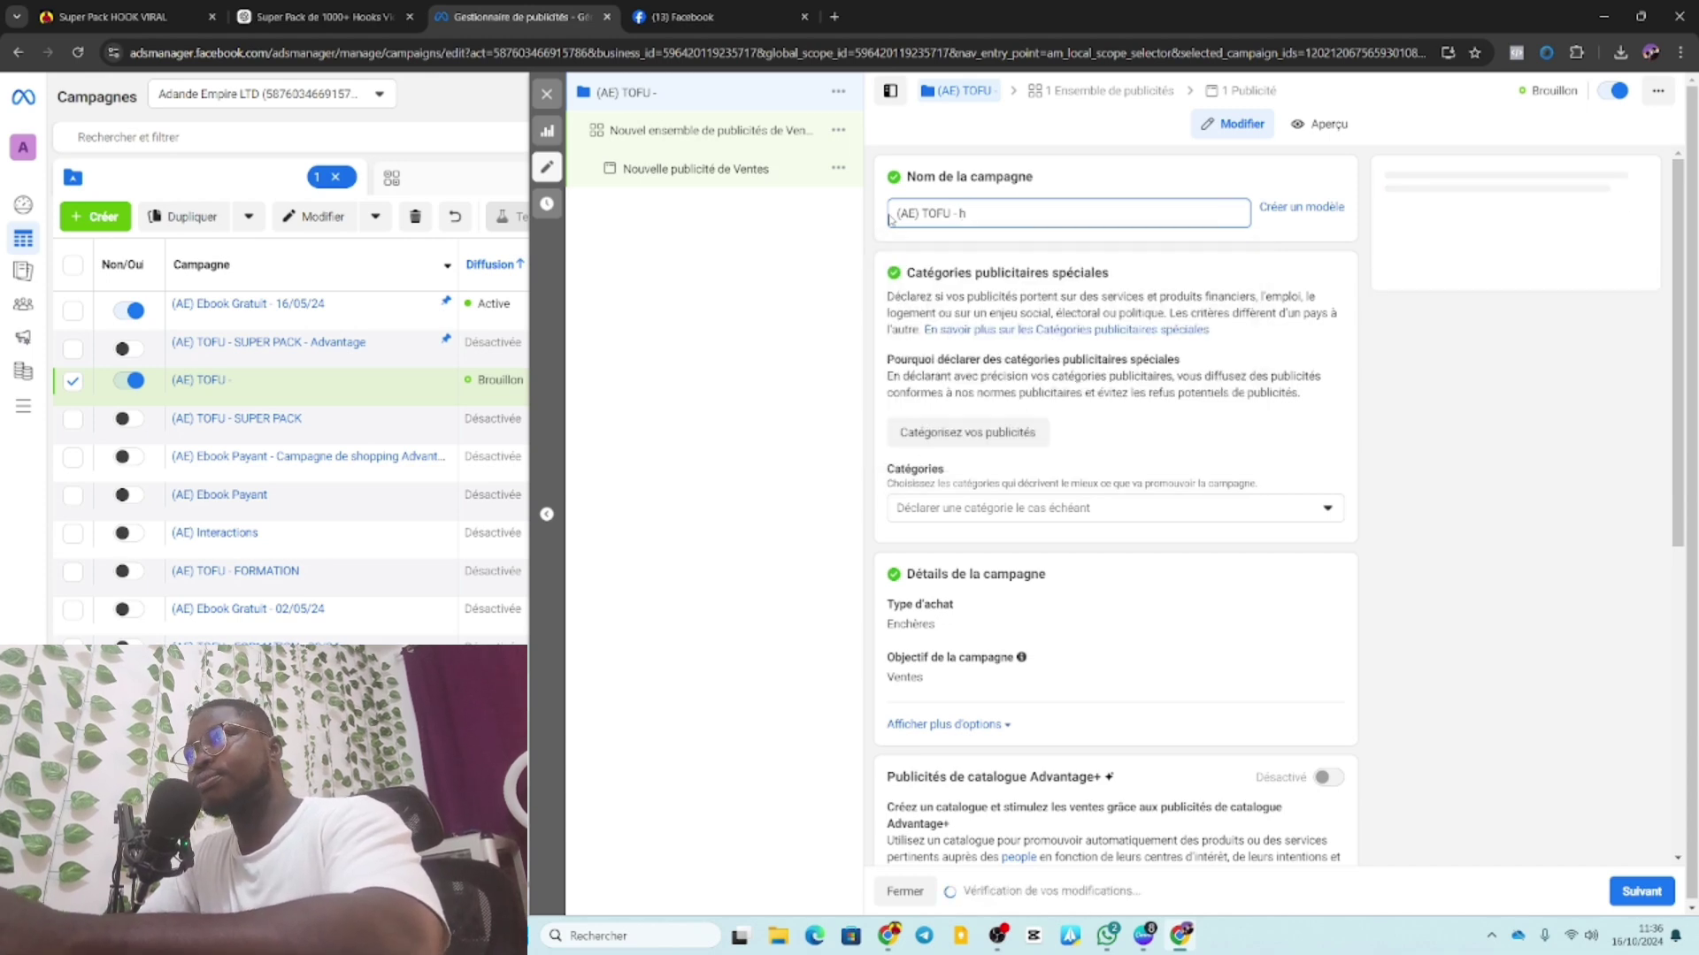
key(BackSpace)
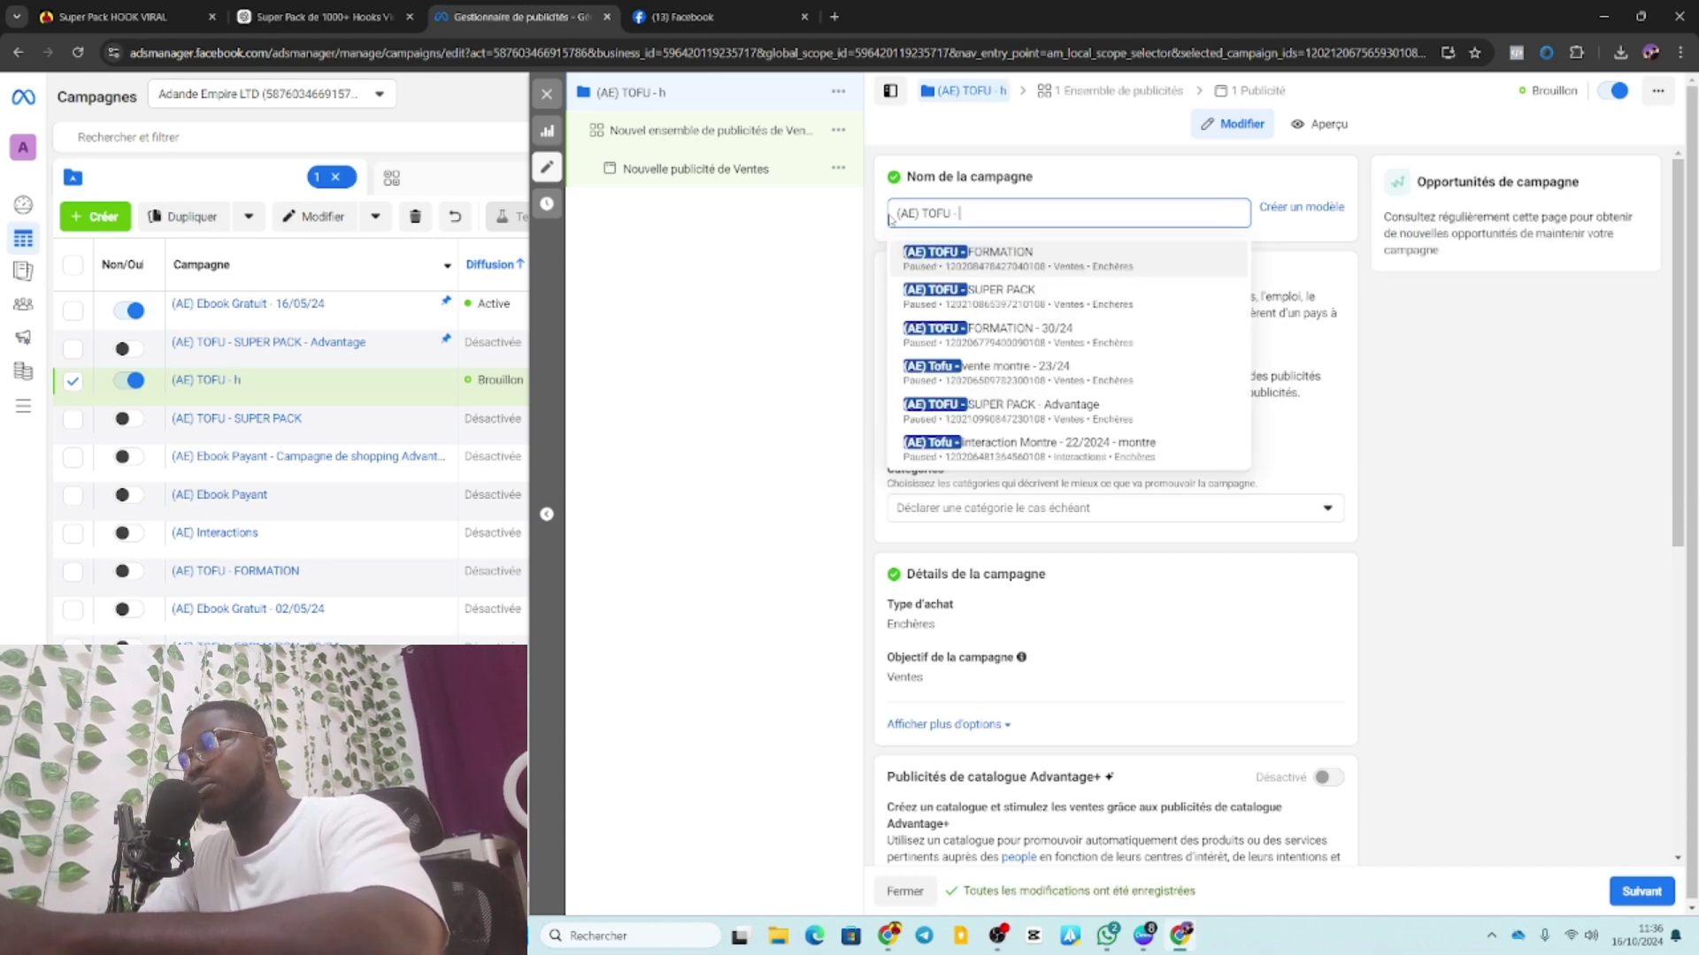
text(hoo)
key(BackSpace)
key(BackSpace)
key(BackSpace)
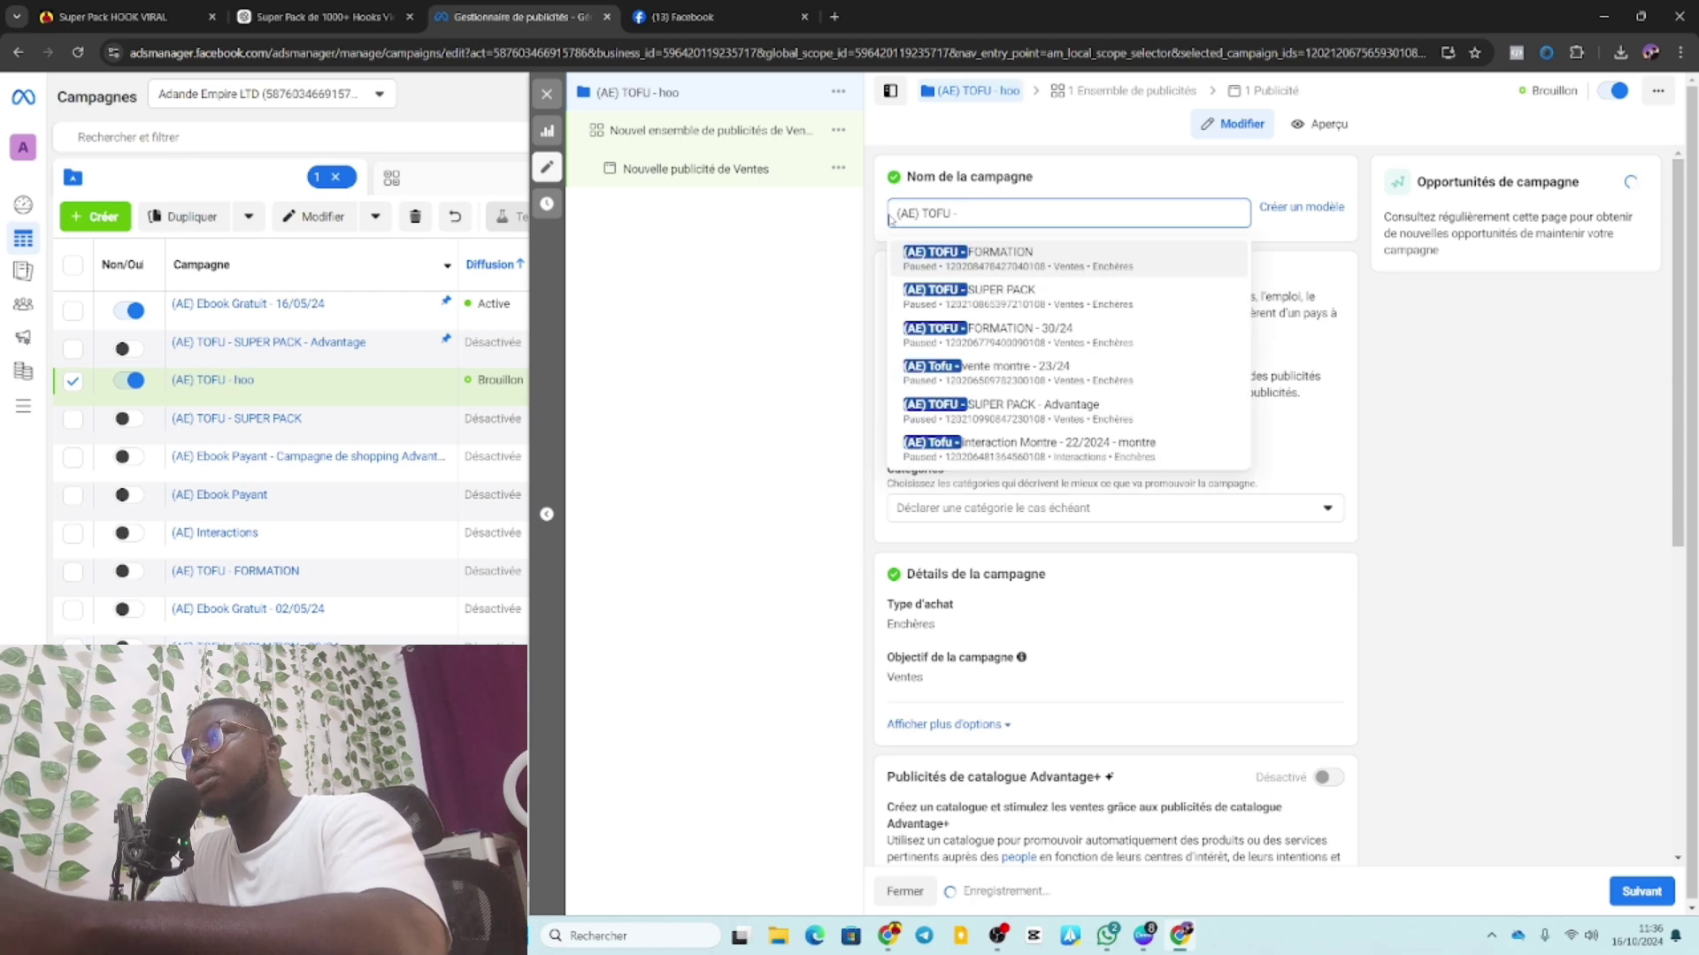
text(H)
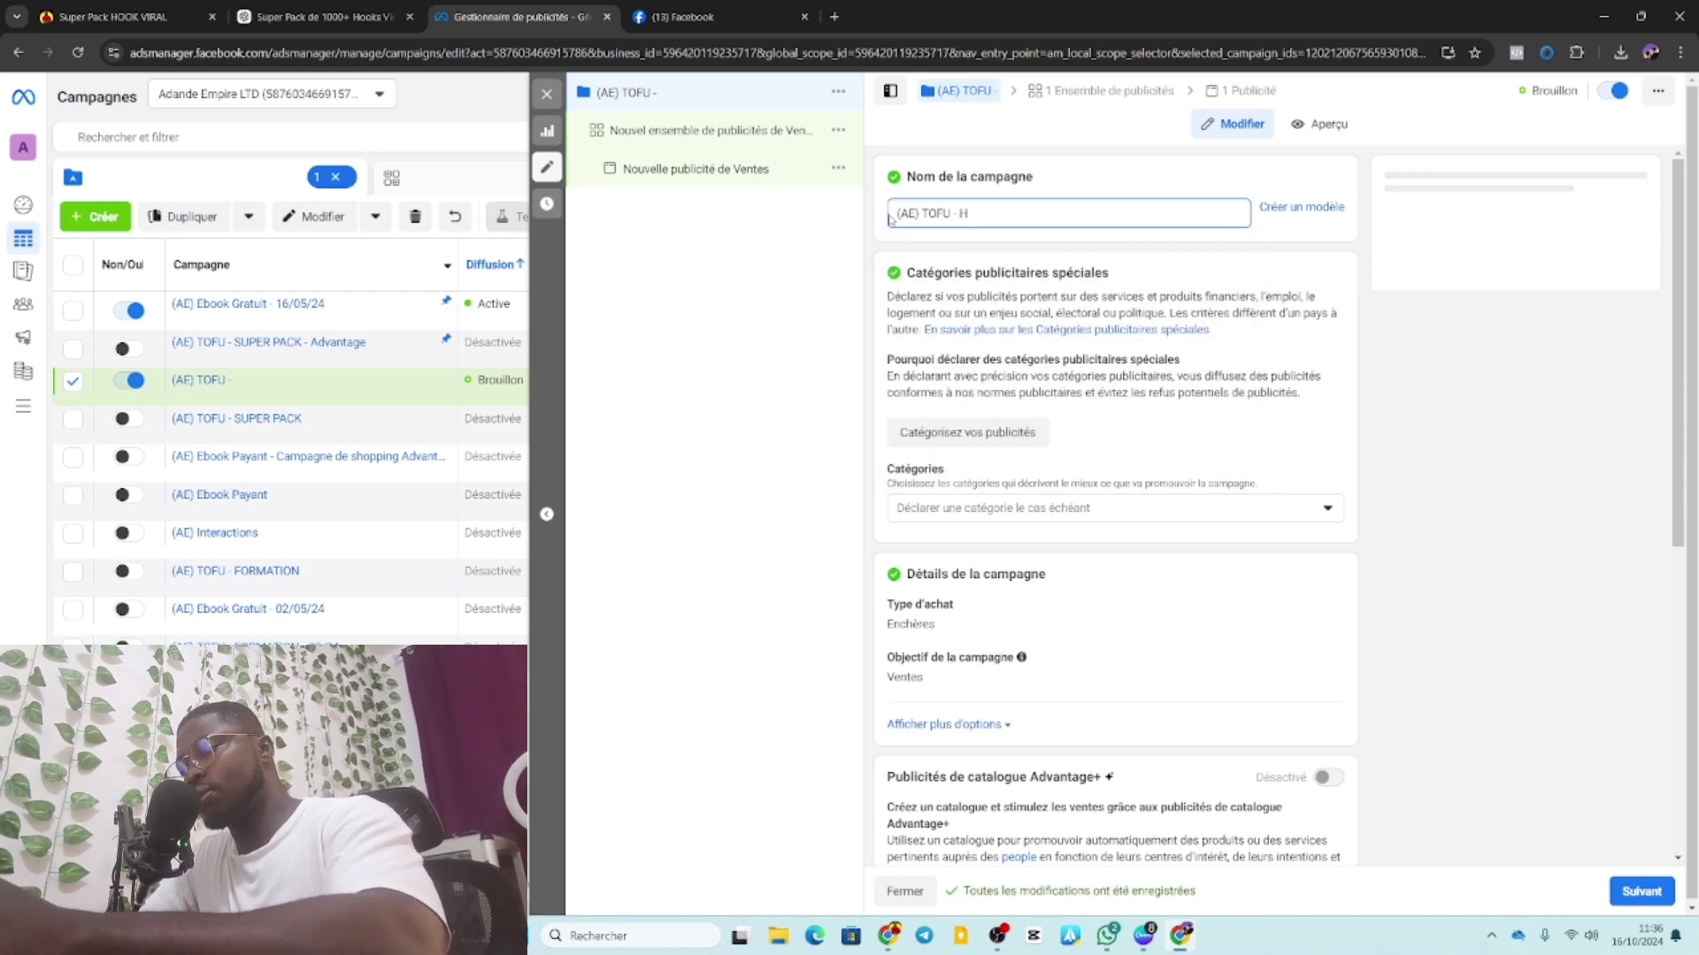
text(OOK VIRAL)
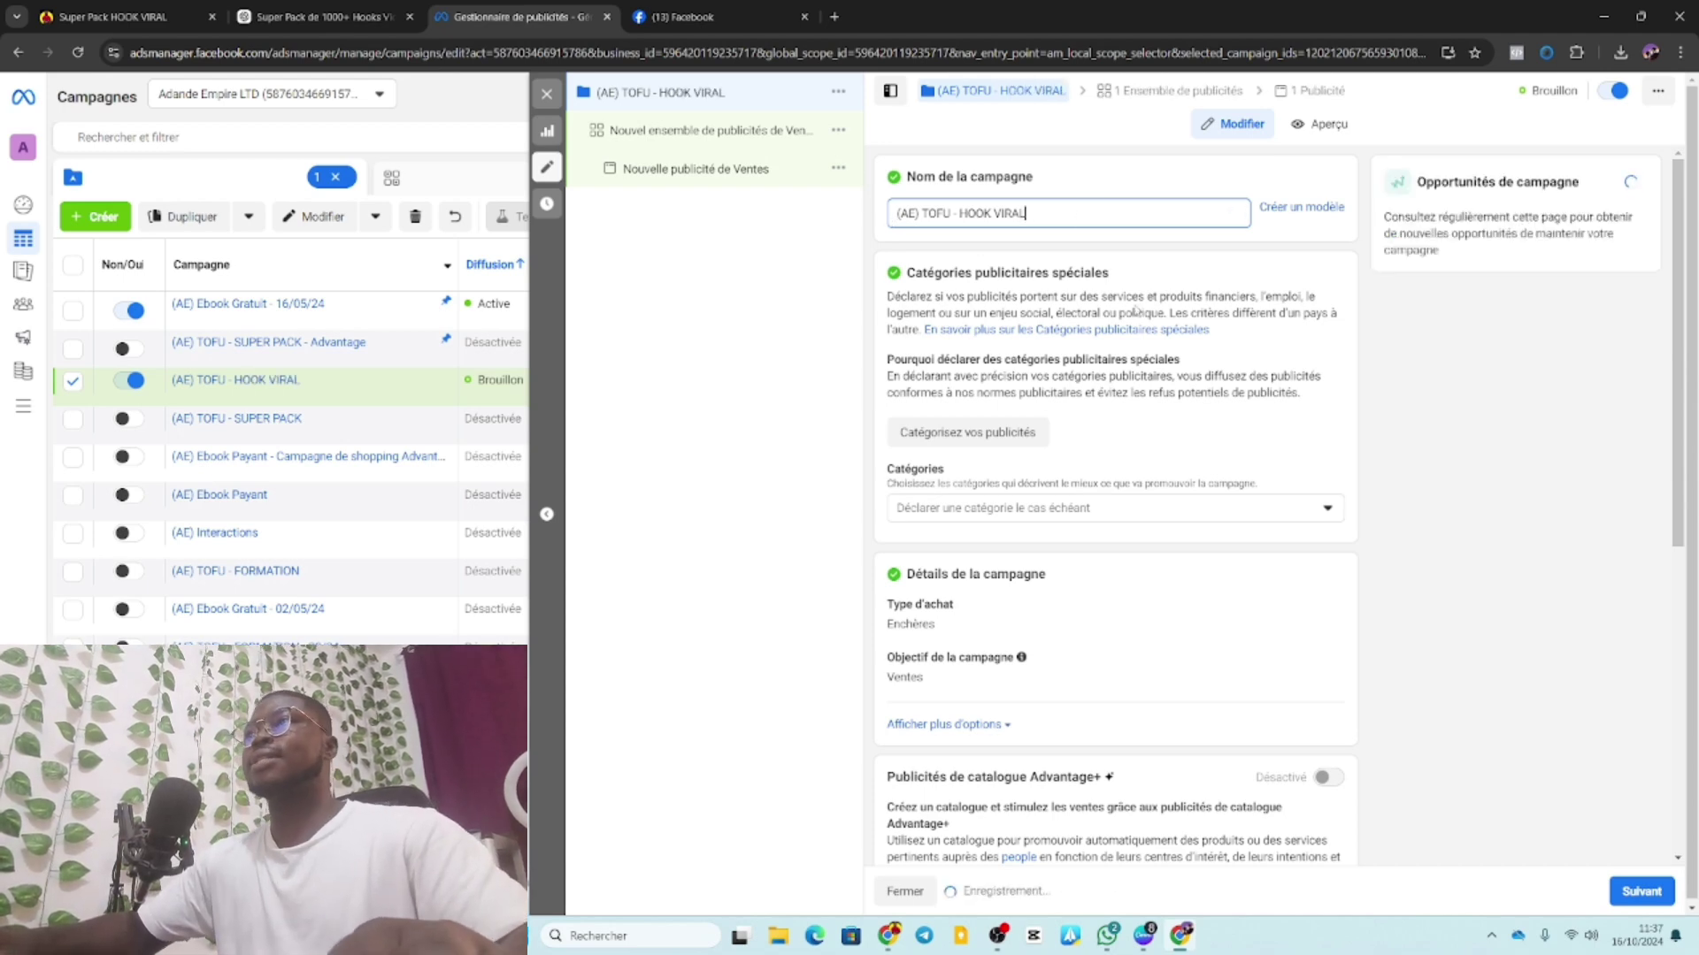
Scroll through the campaign settings form to review it.
scroll(1194, 311, down, 6)
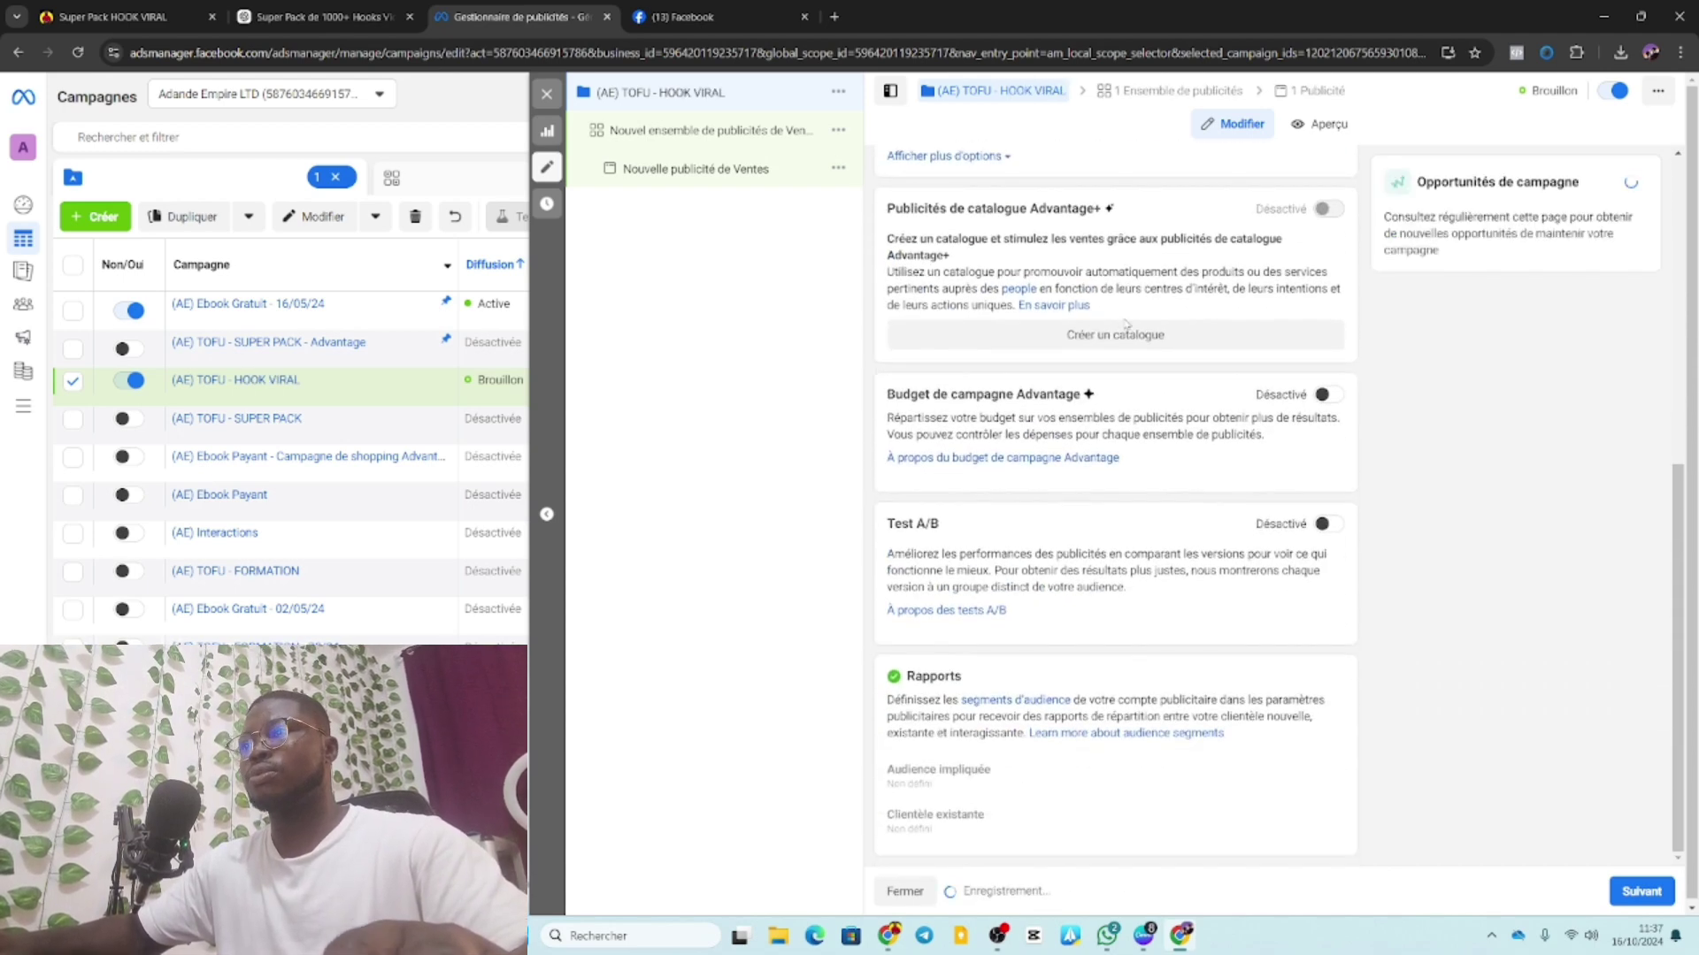
scroll(1235, 389, up, 5)
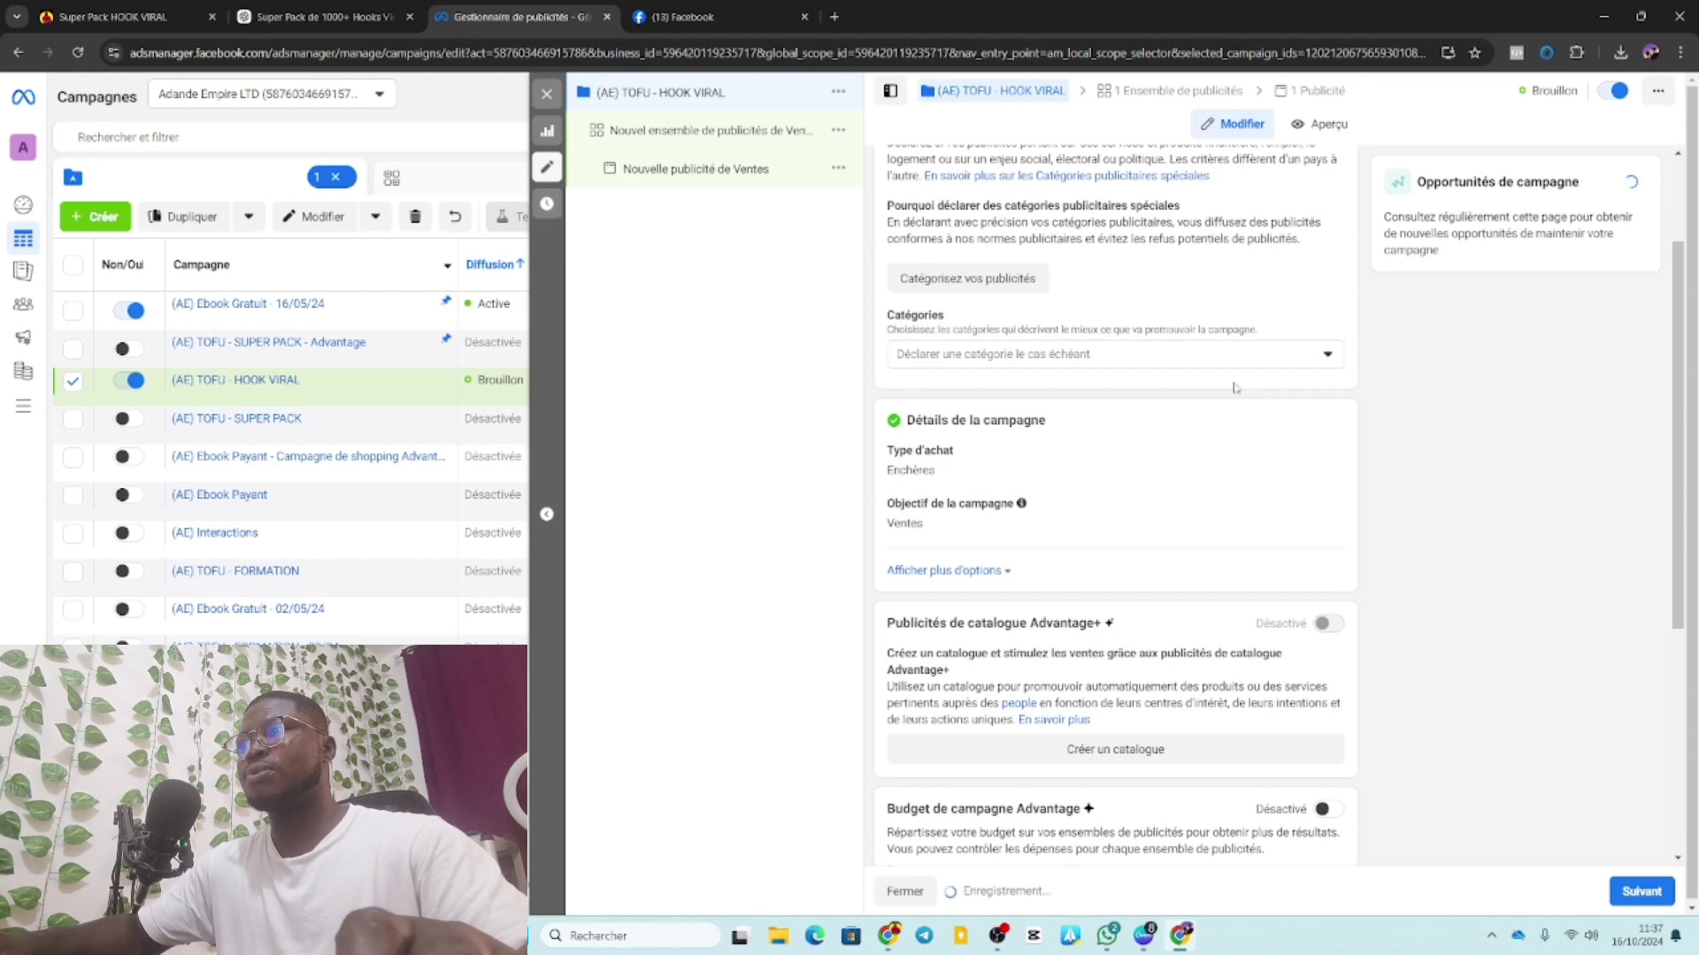
scroll(1235, 389, down, 5)
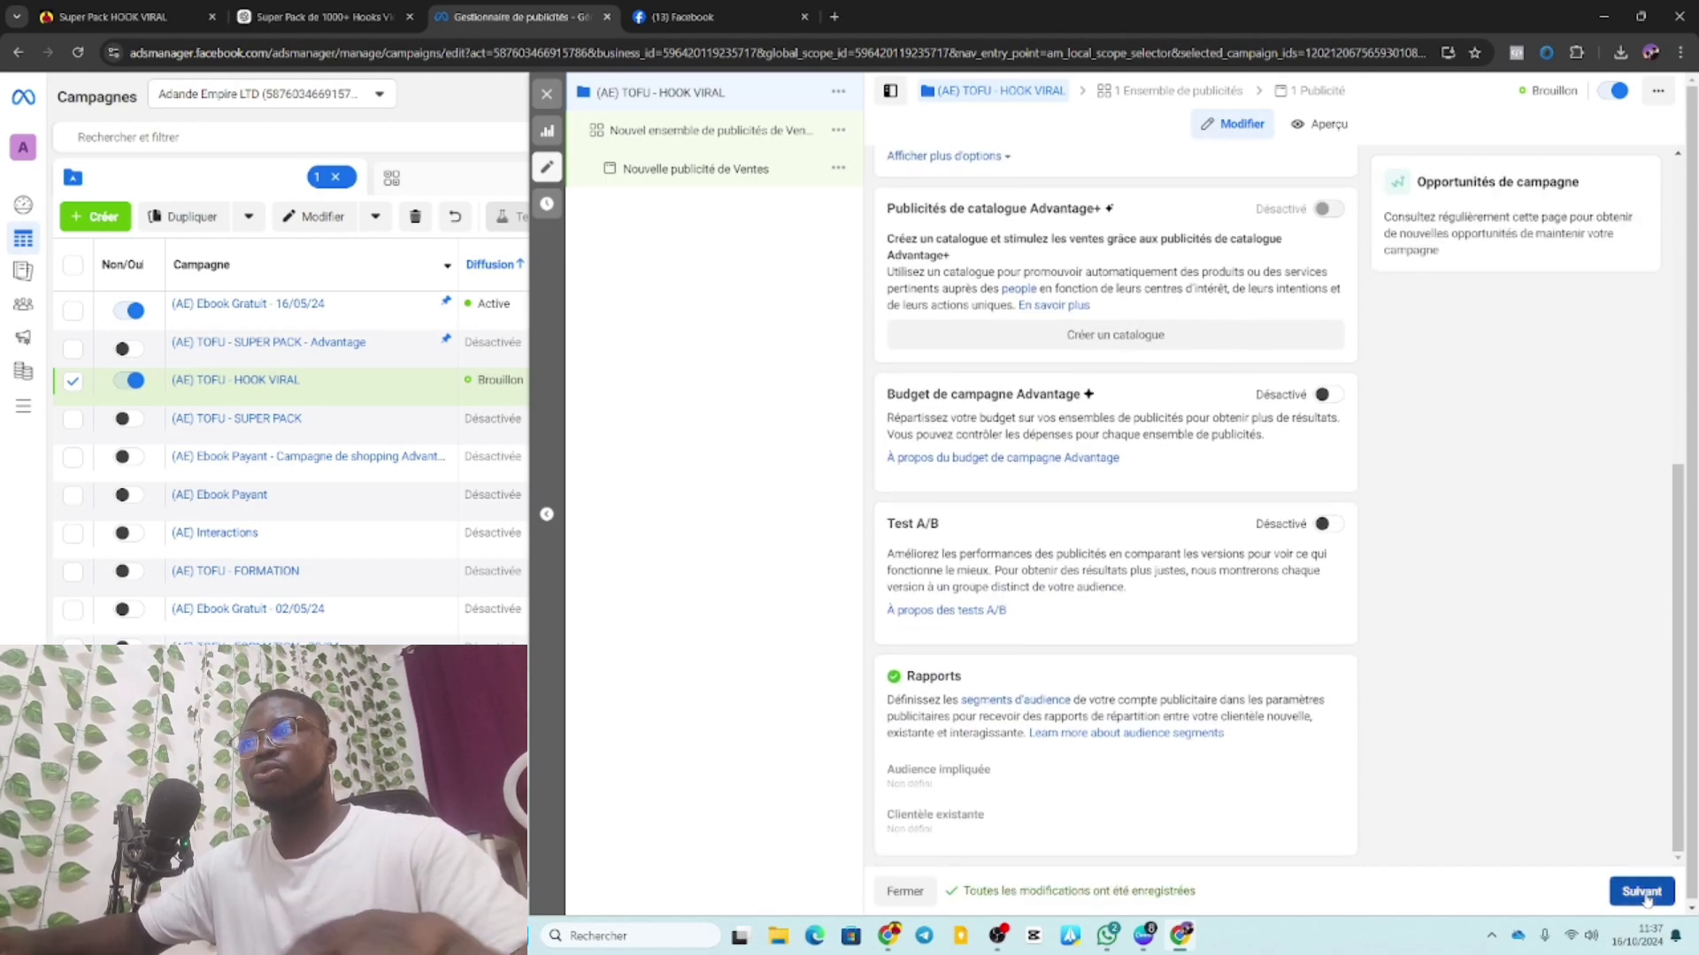
scroll(1154, 632, up, 5)
scroll(1161, 643, down, 5)
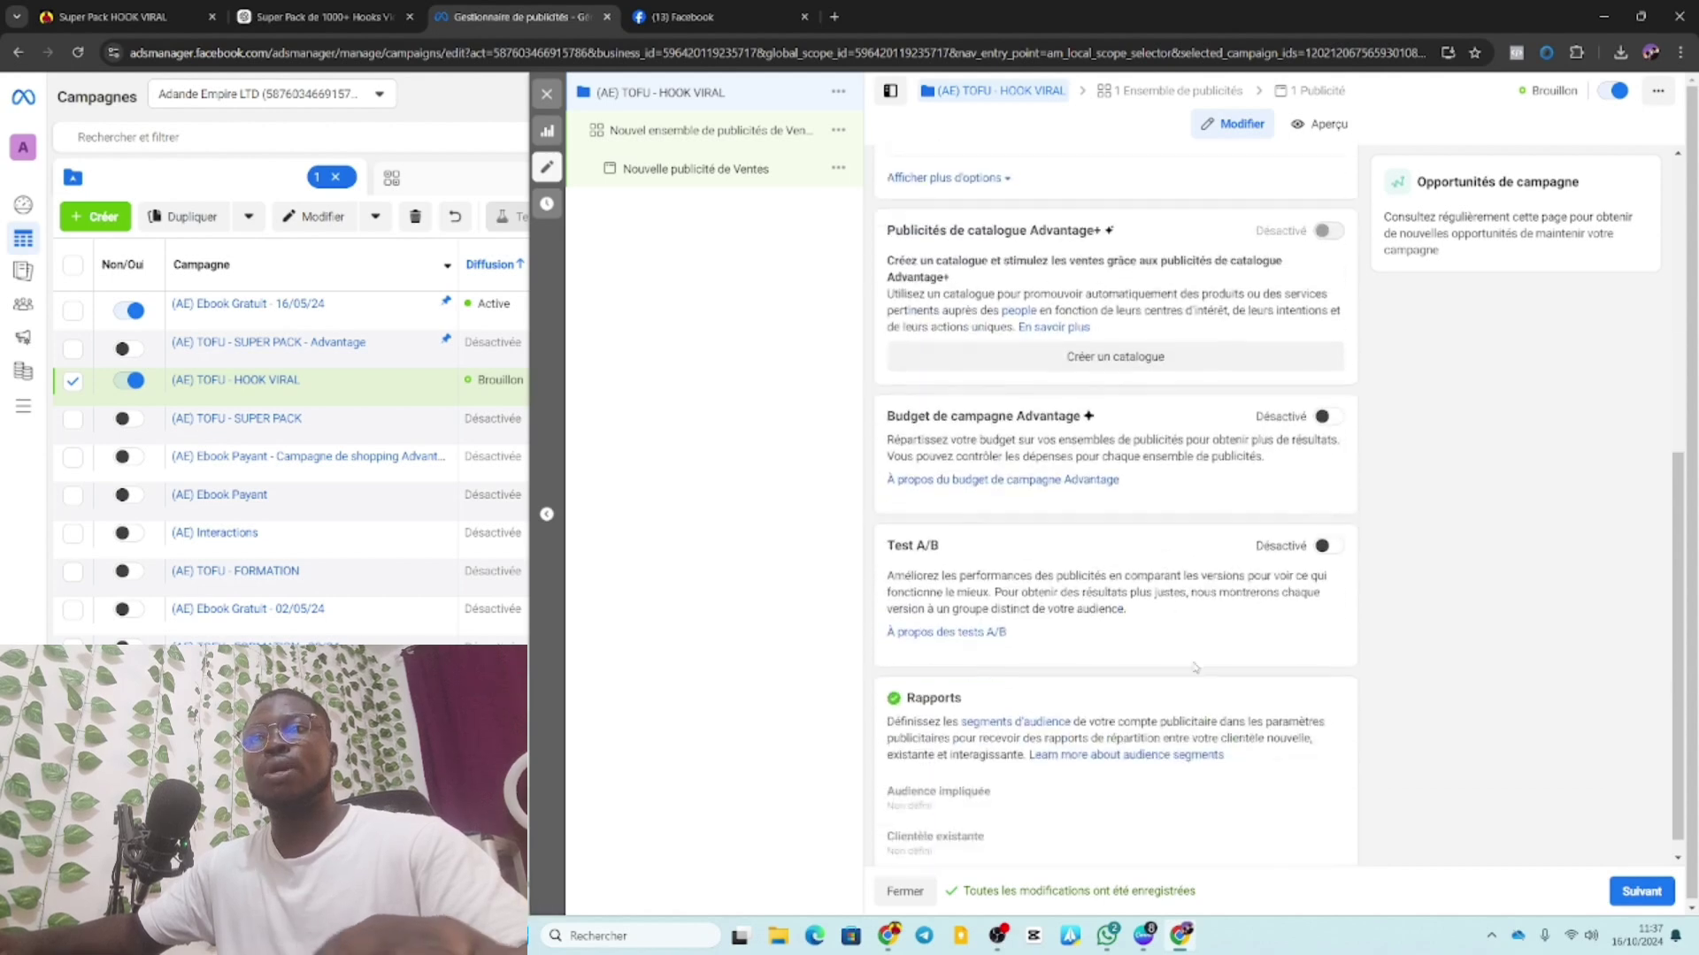
Go to the ad set and name it 'Audience Broad - BJ'.
click(1643, 893)
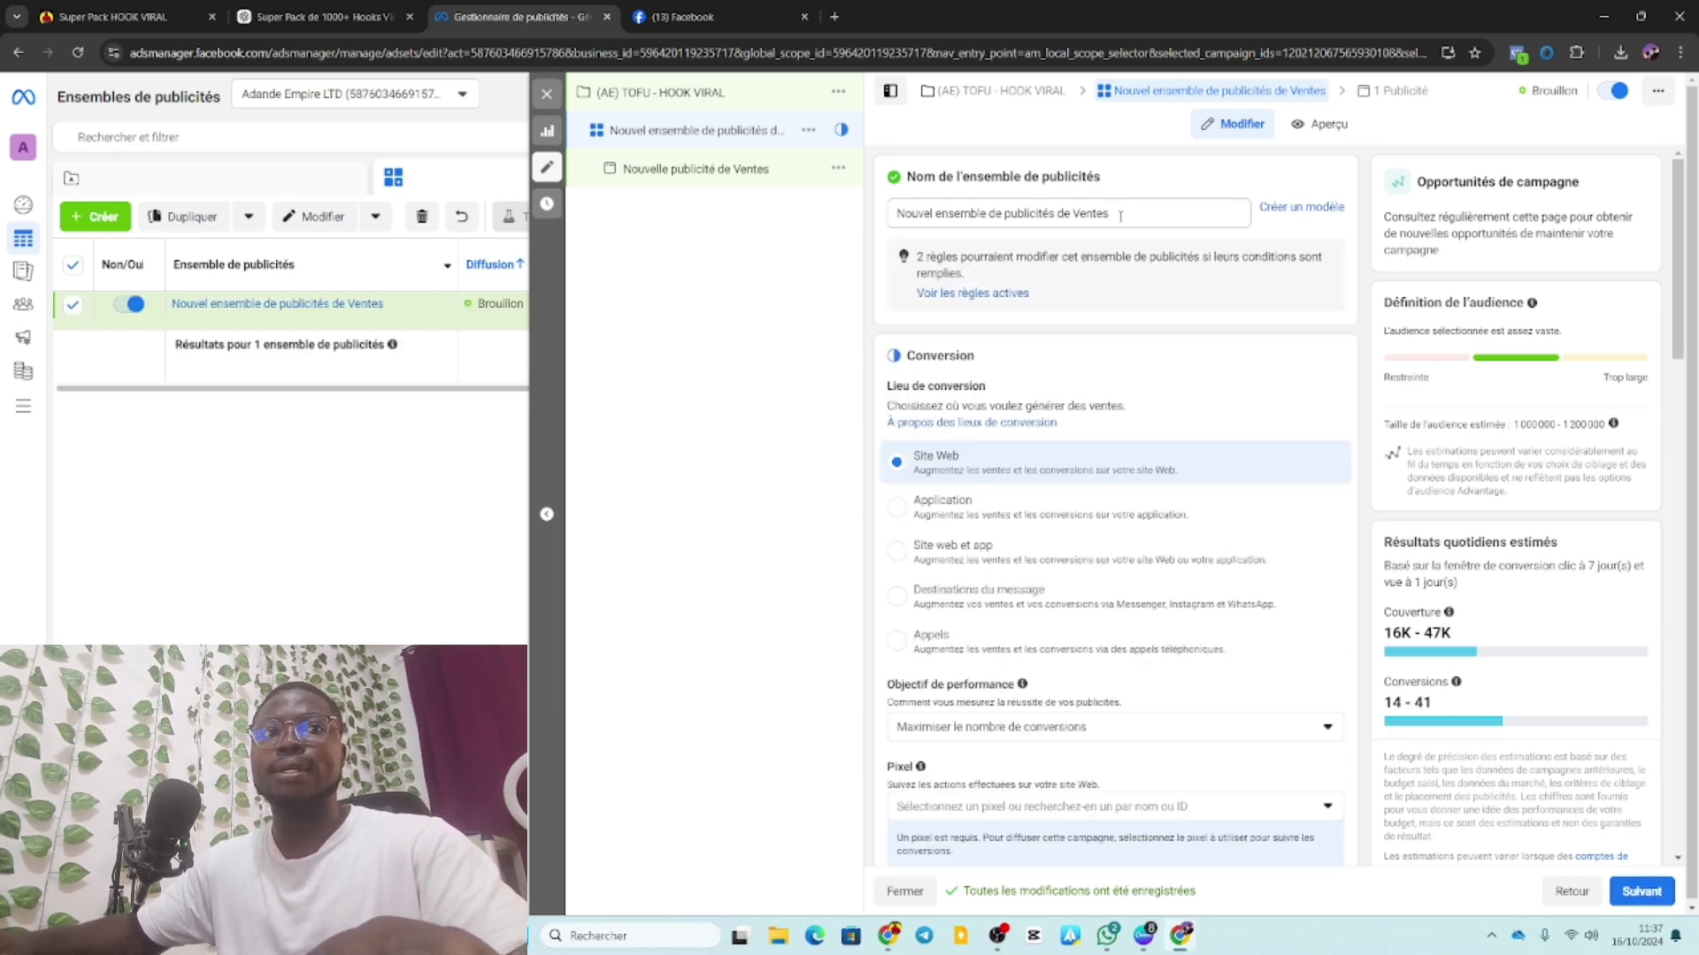
drag(1120, 216, 891, 219)
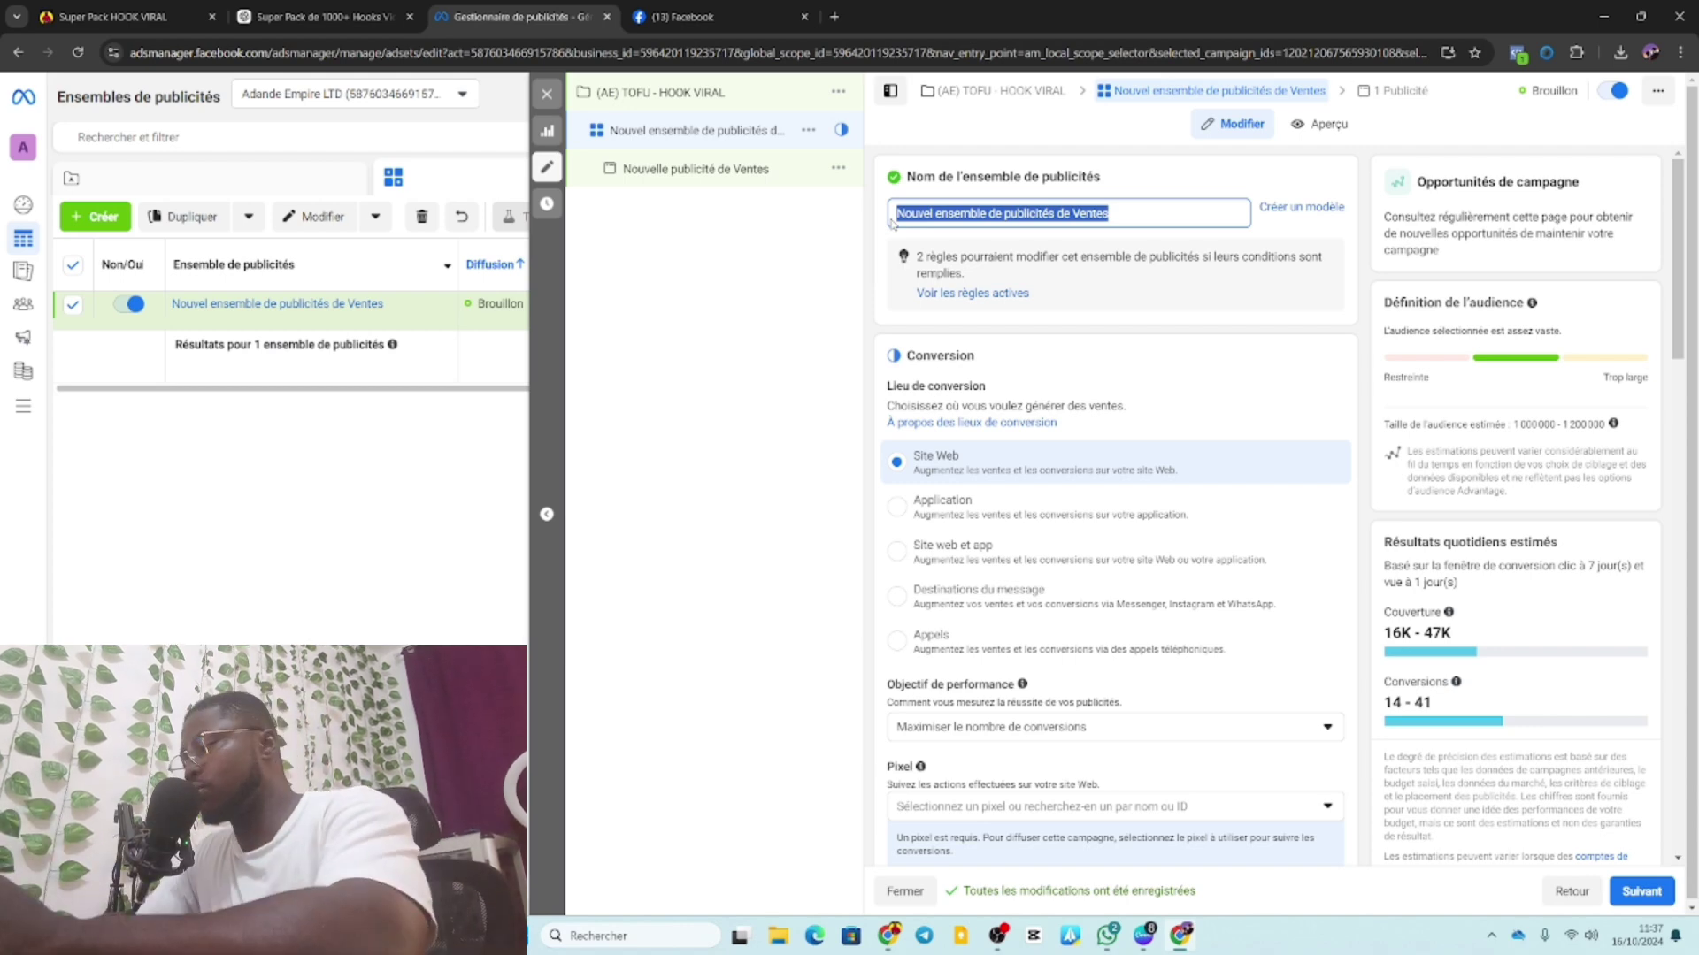
text(a)
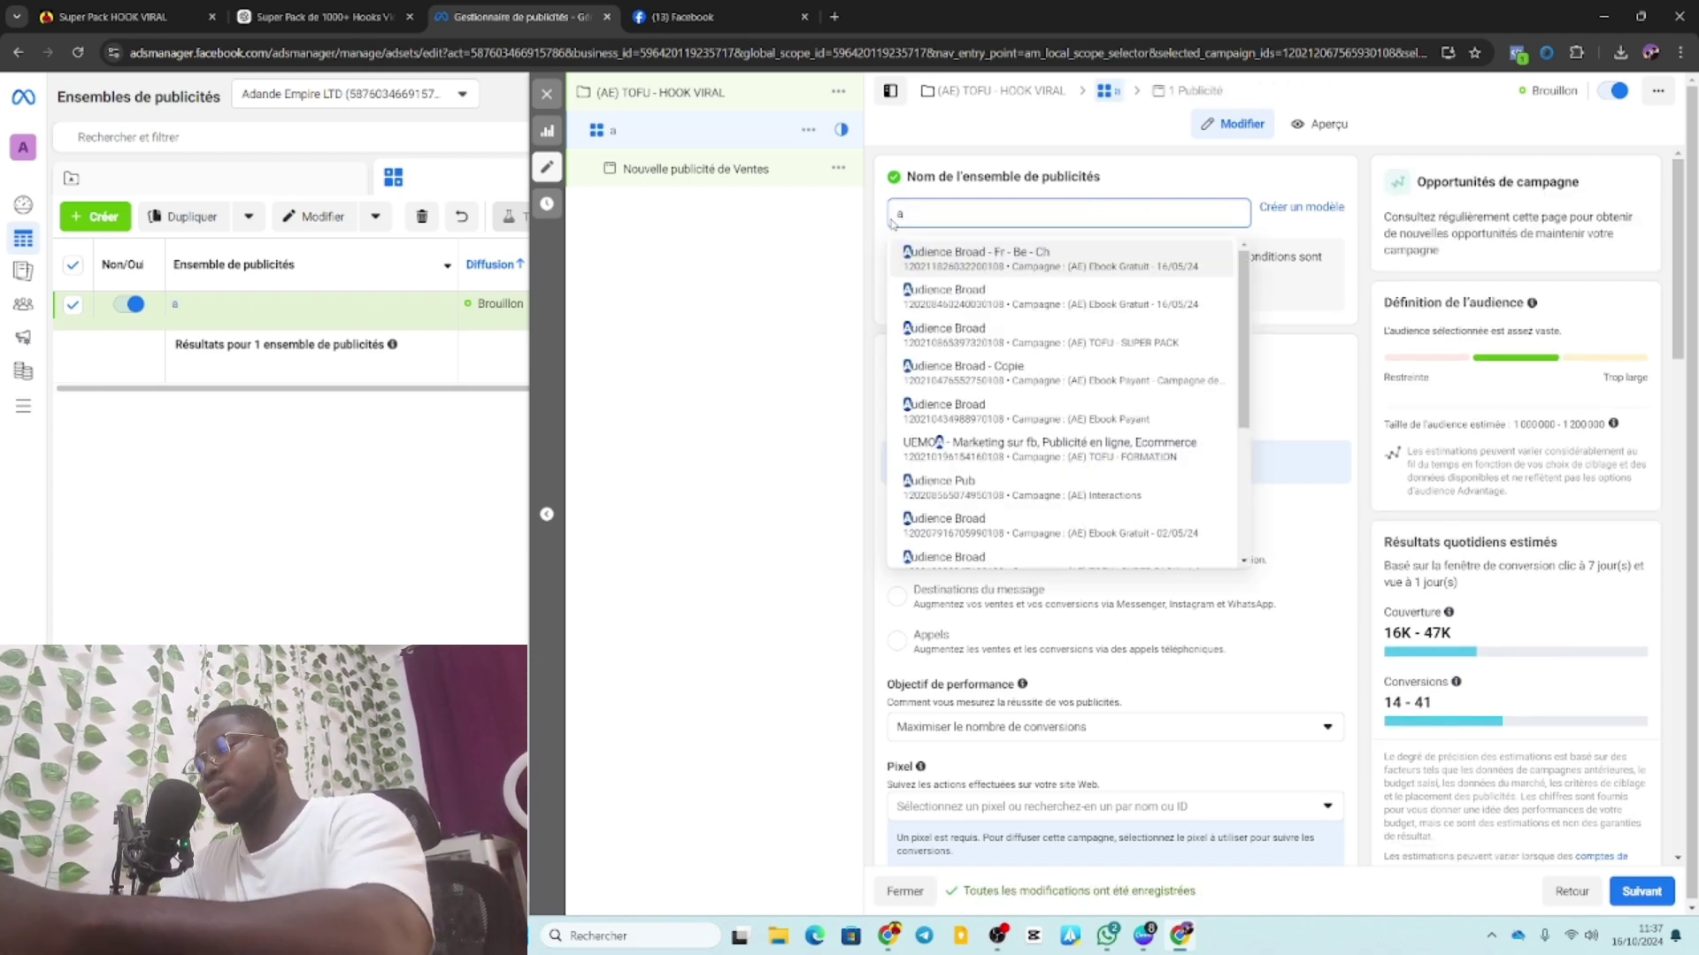
key(BackSpace)
text(A)
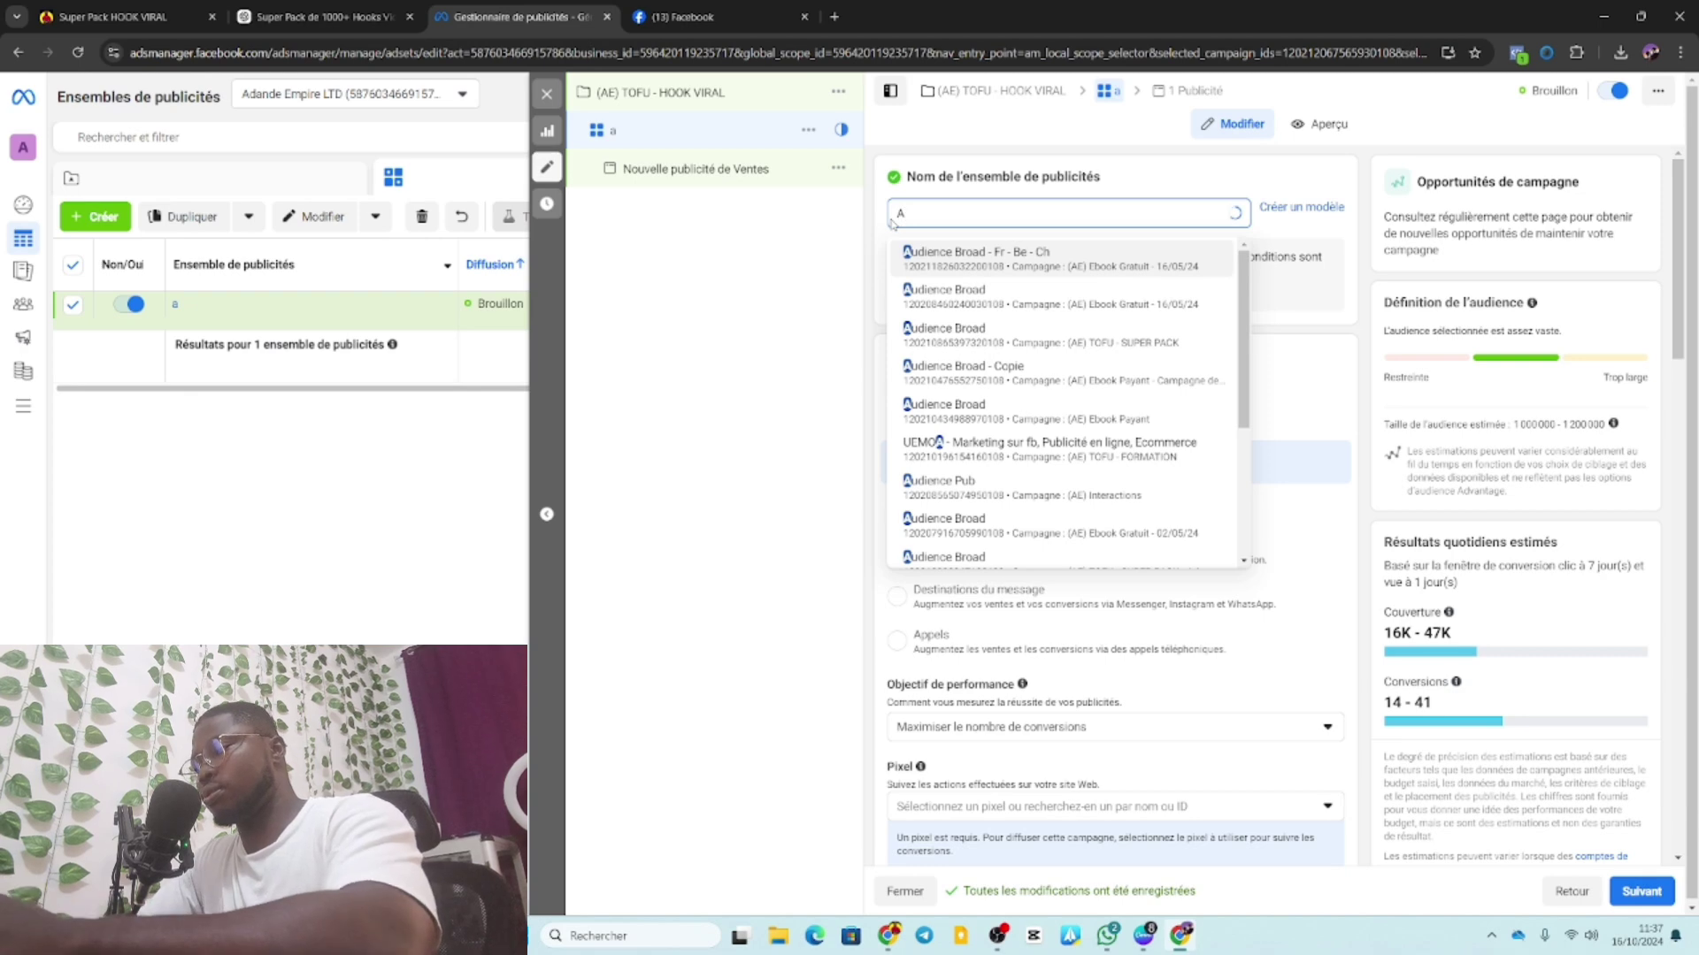
text(udienc)
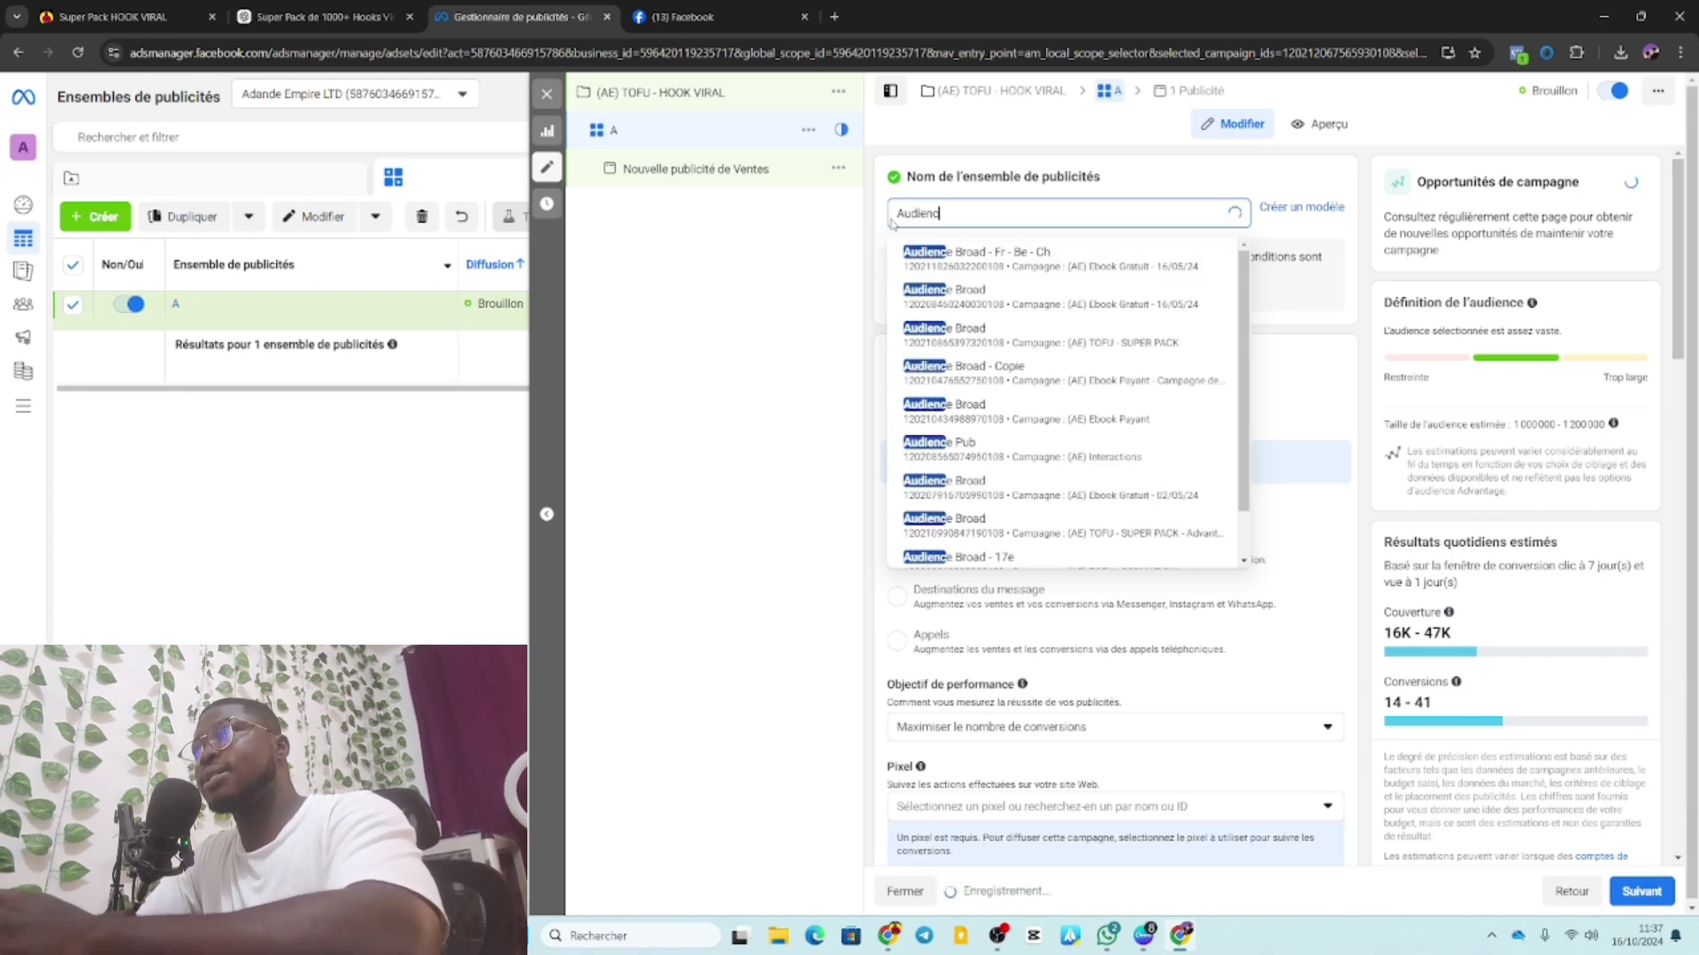
text(e B)
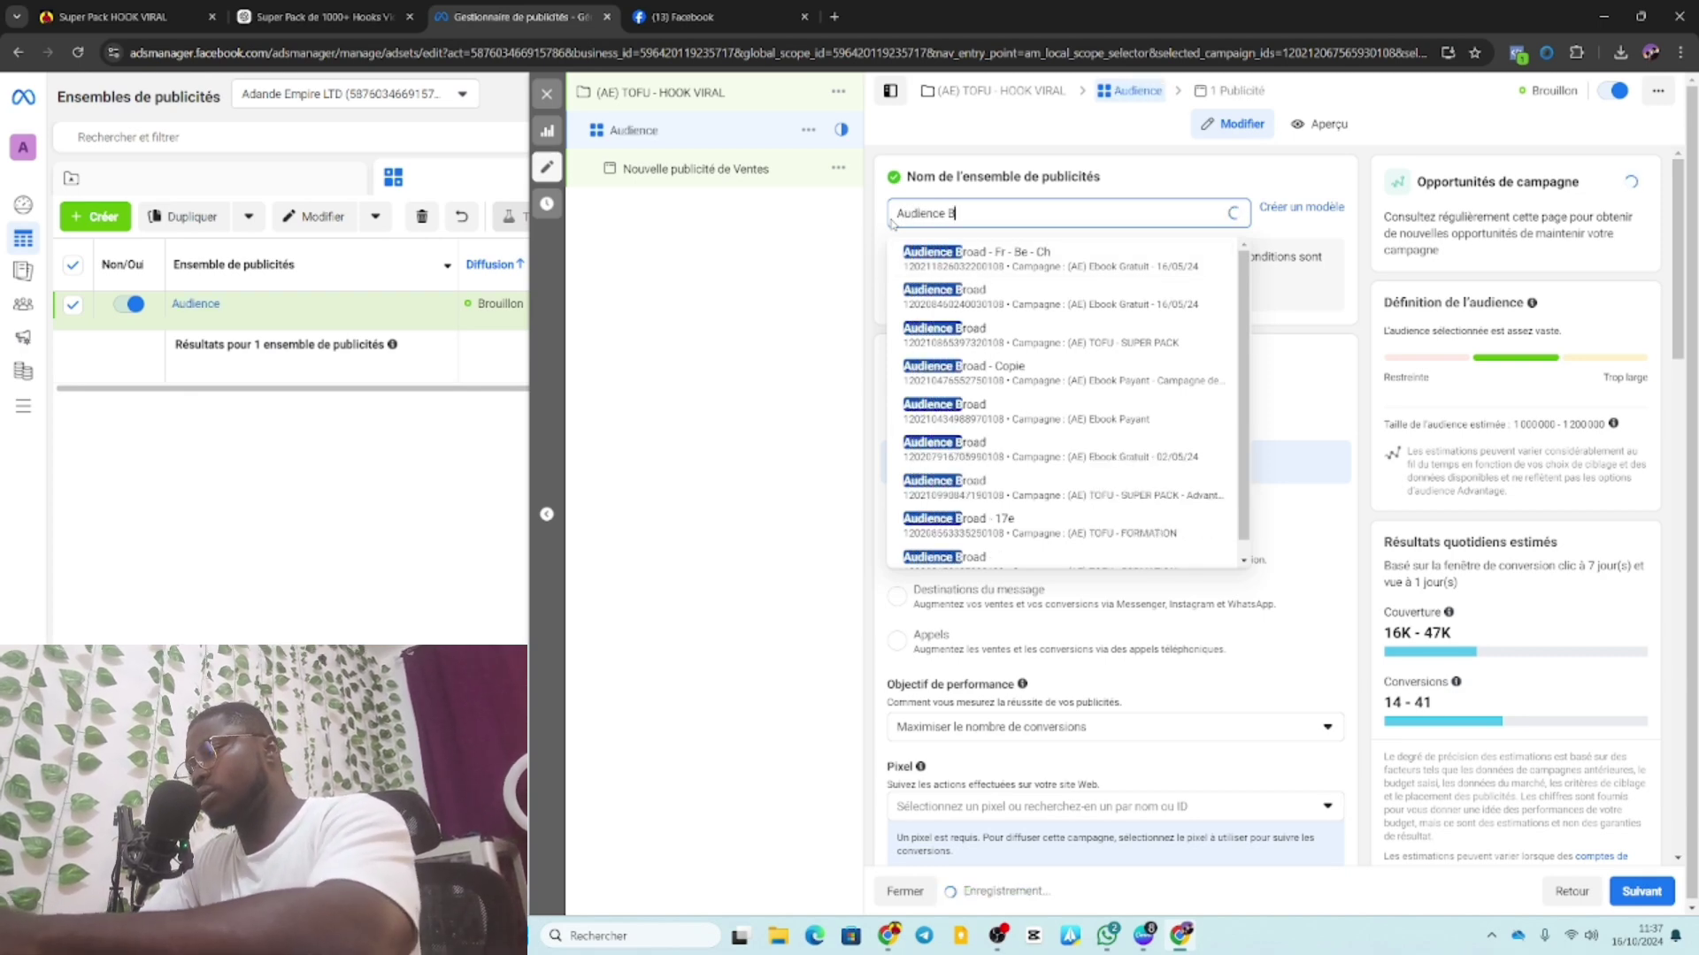
text(road)
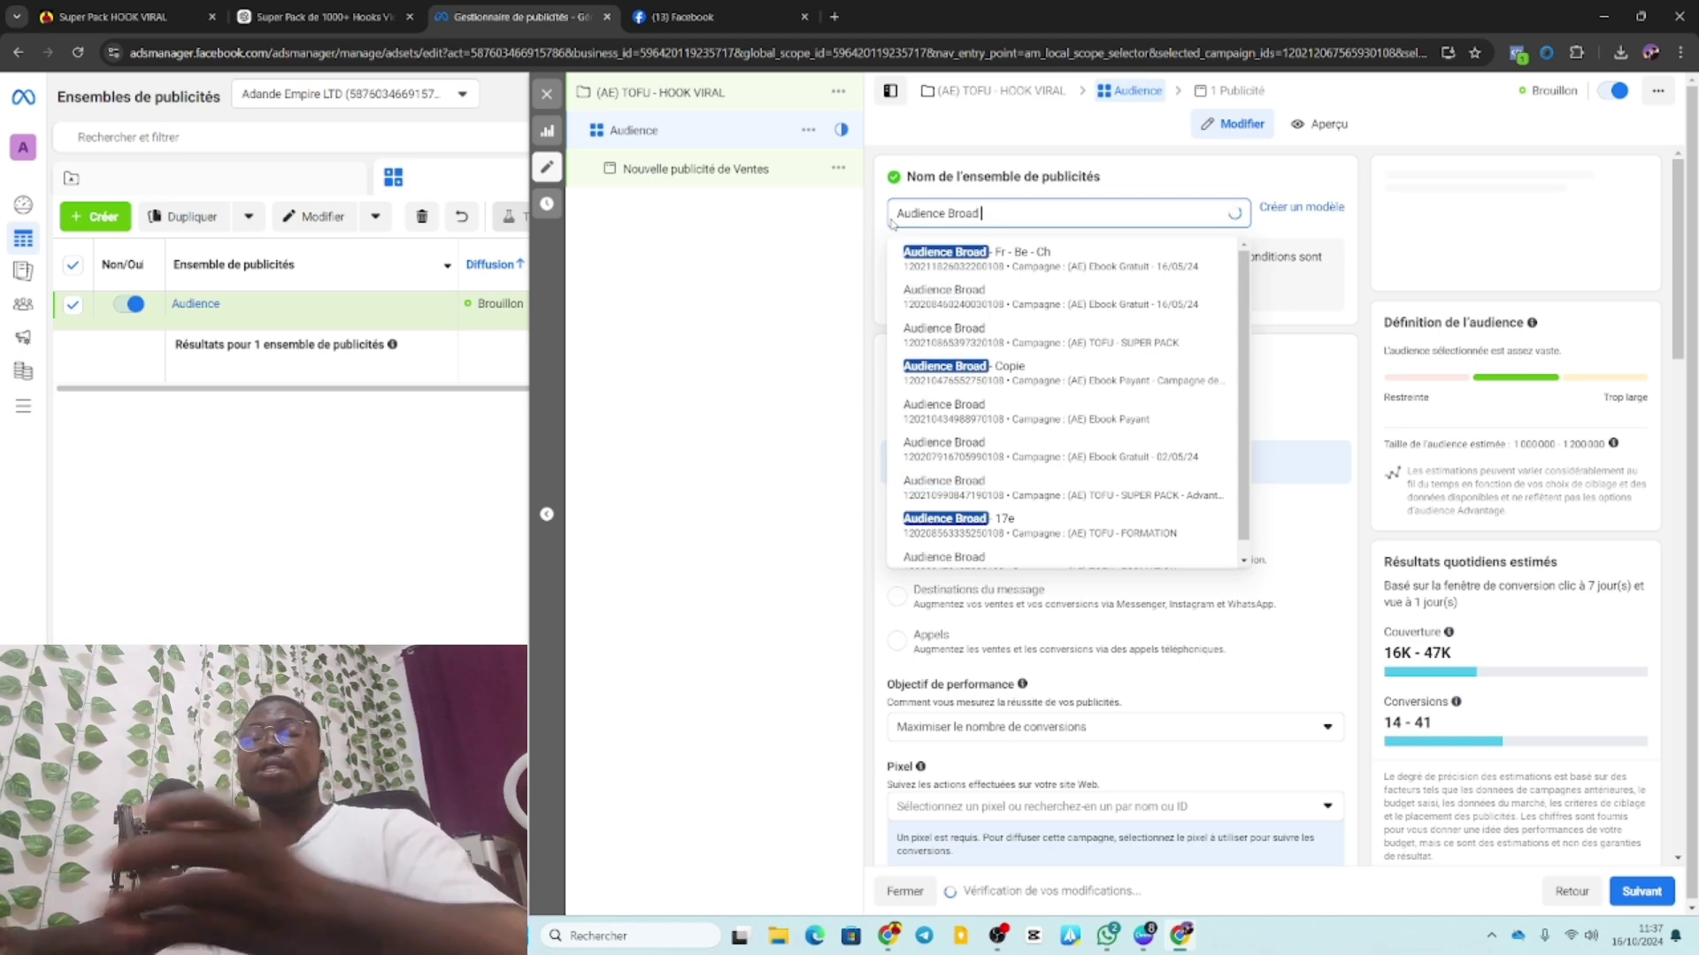
click(1173, 183)
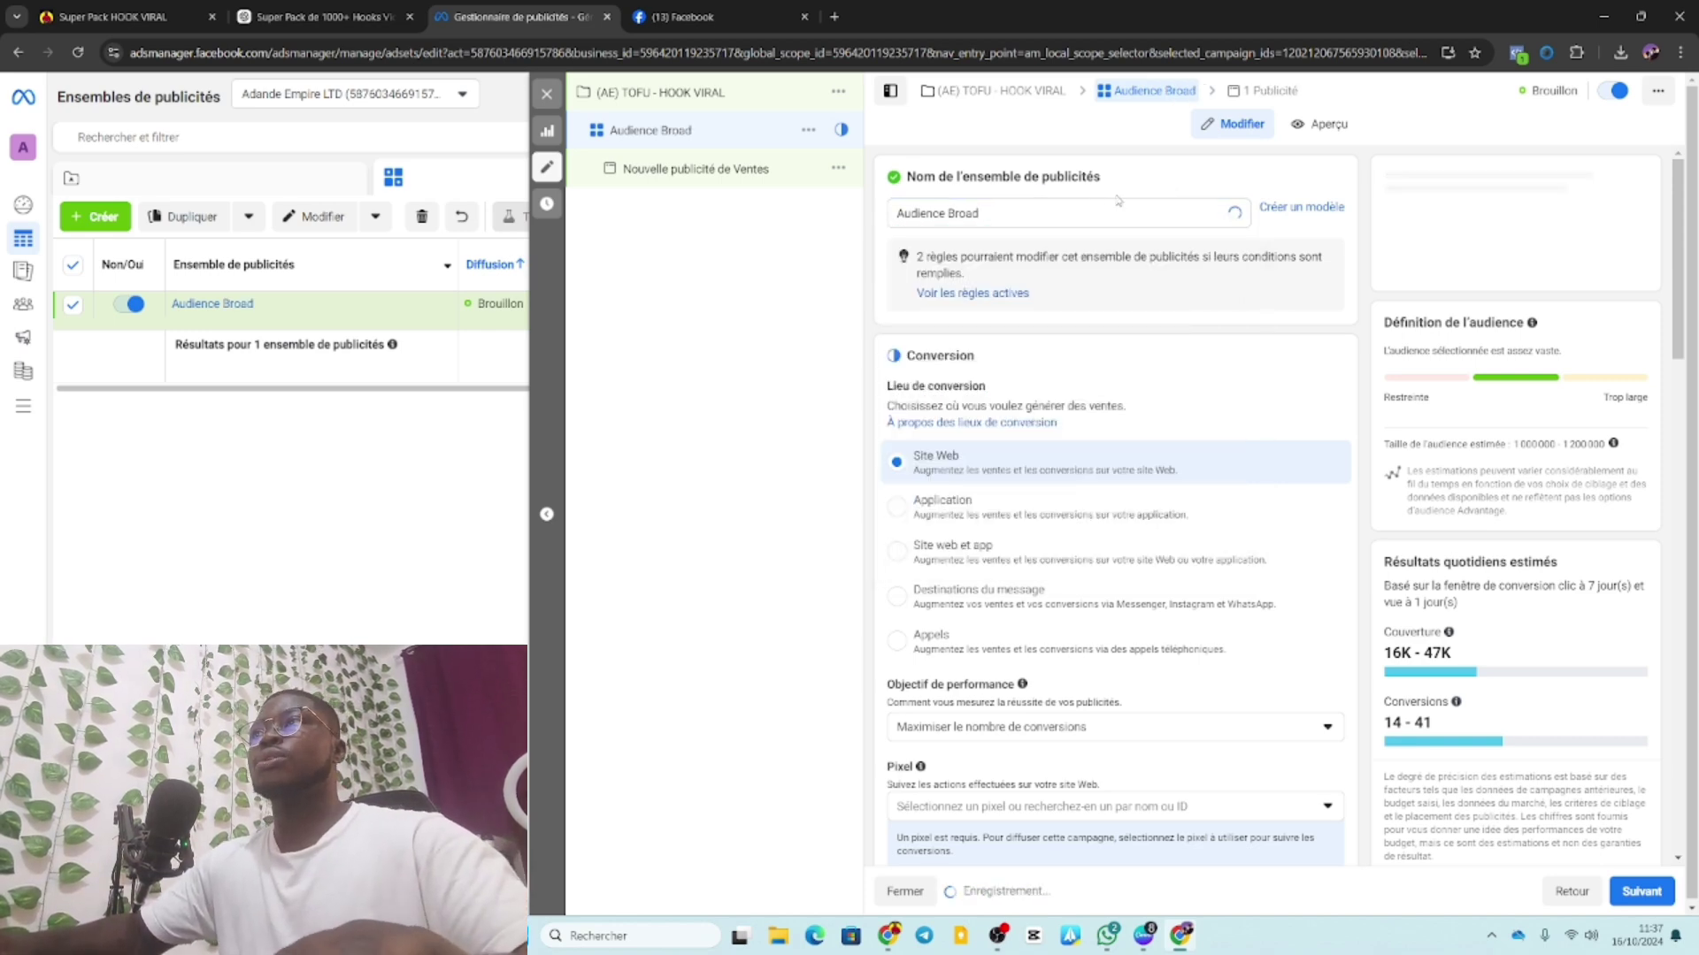
click(985, 213)
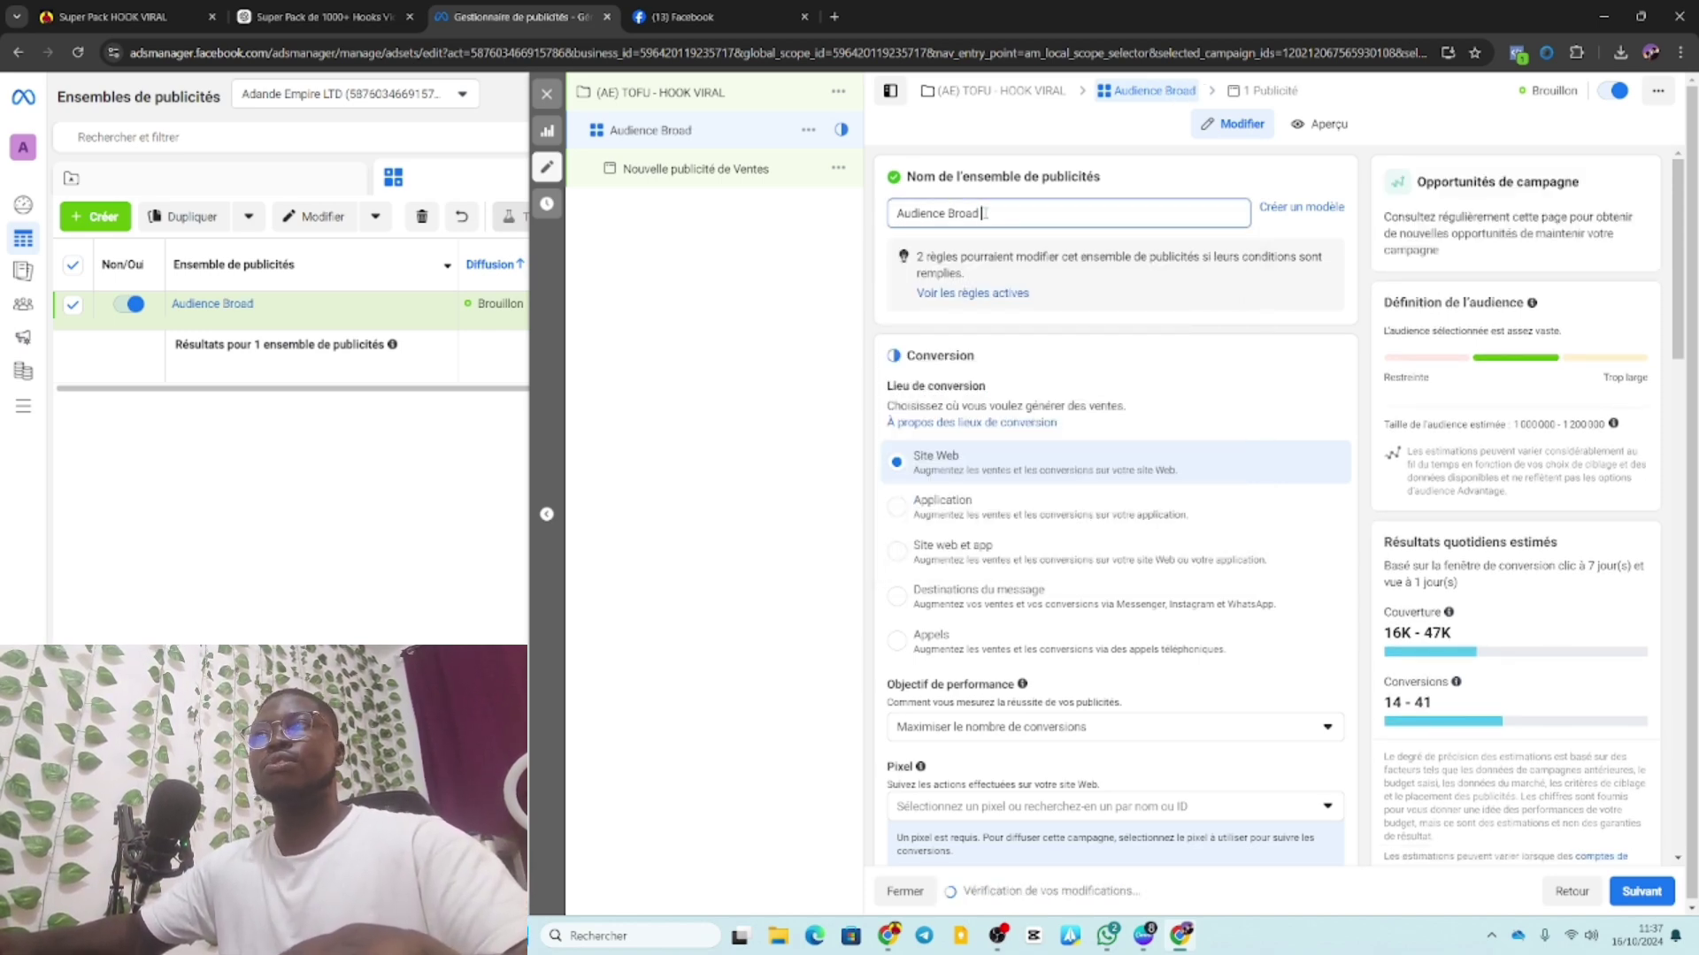
text(-)
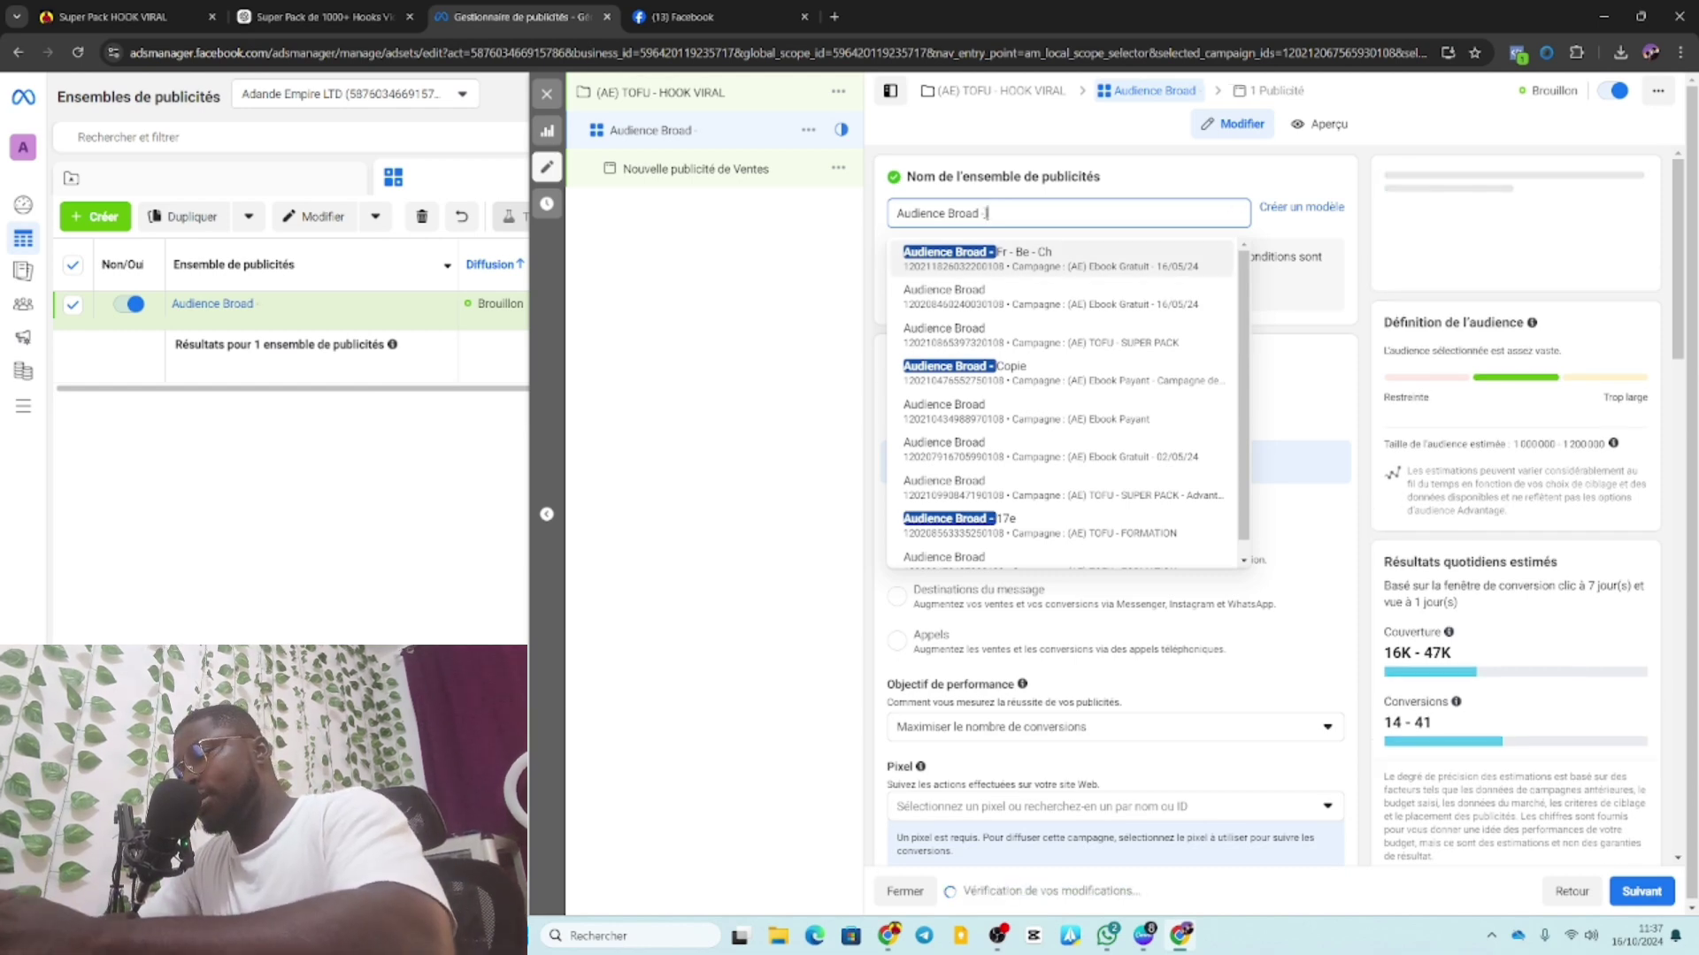
text(B)
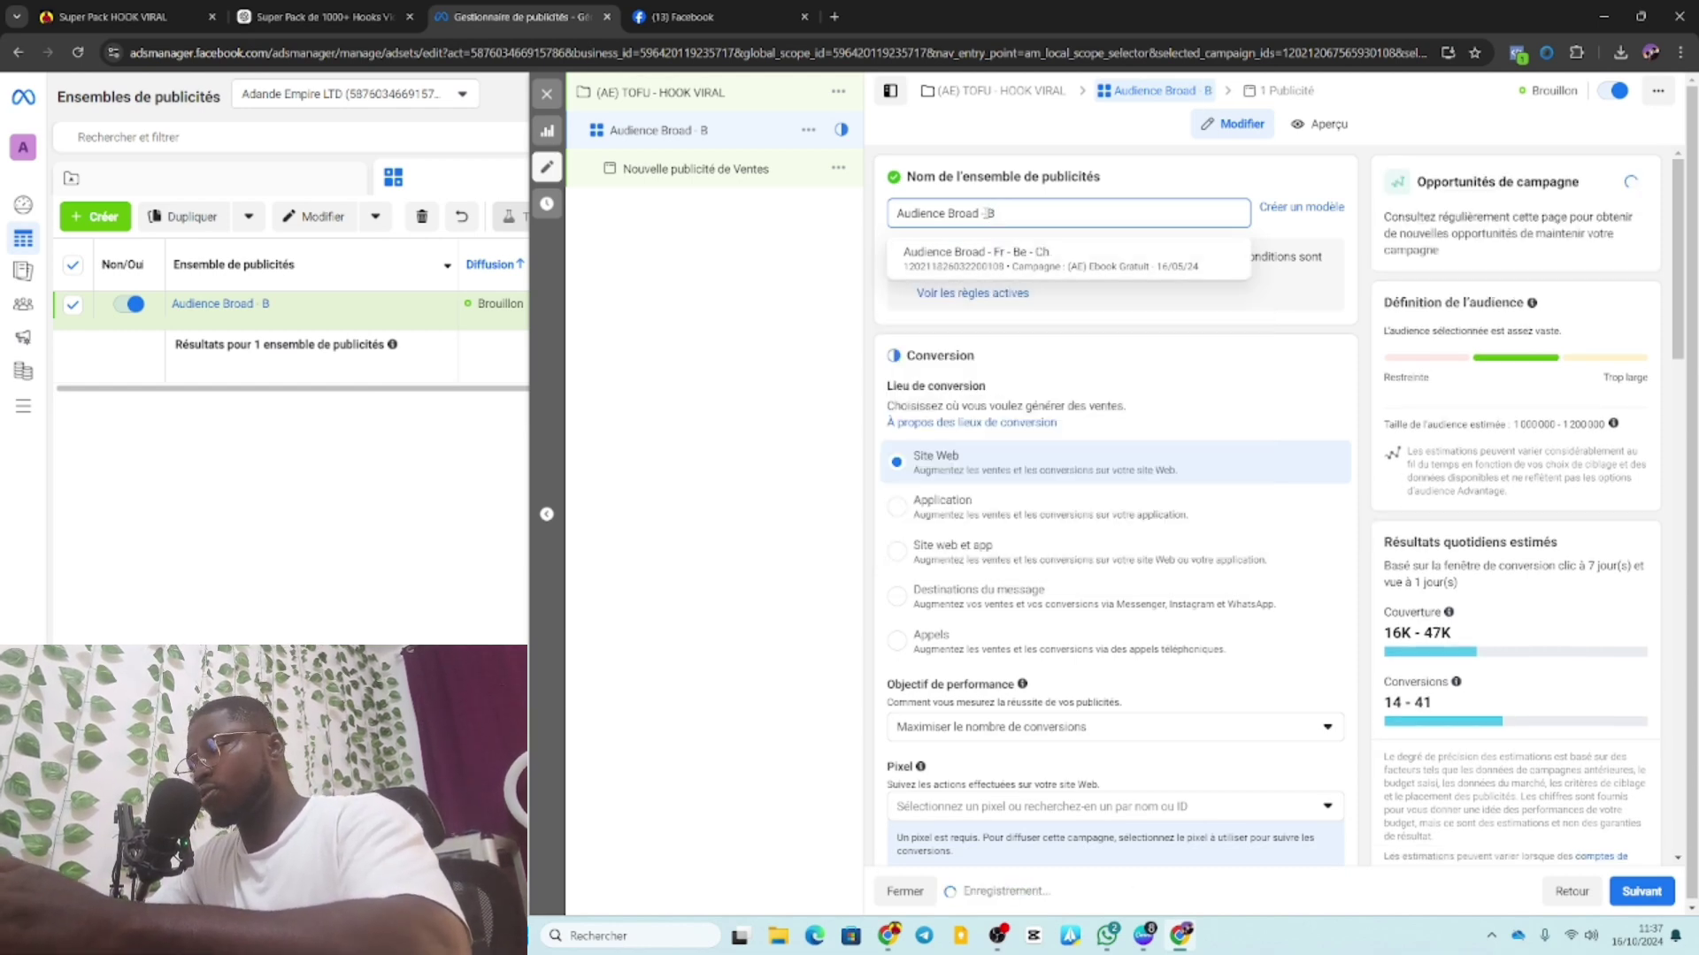
text(e)
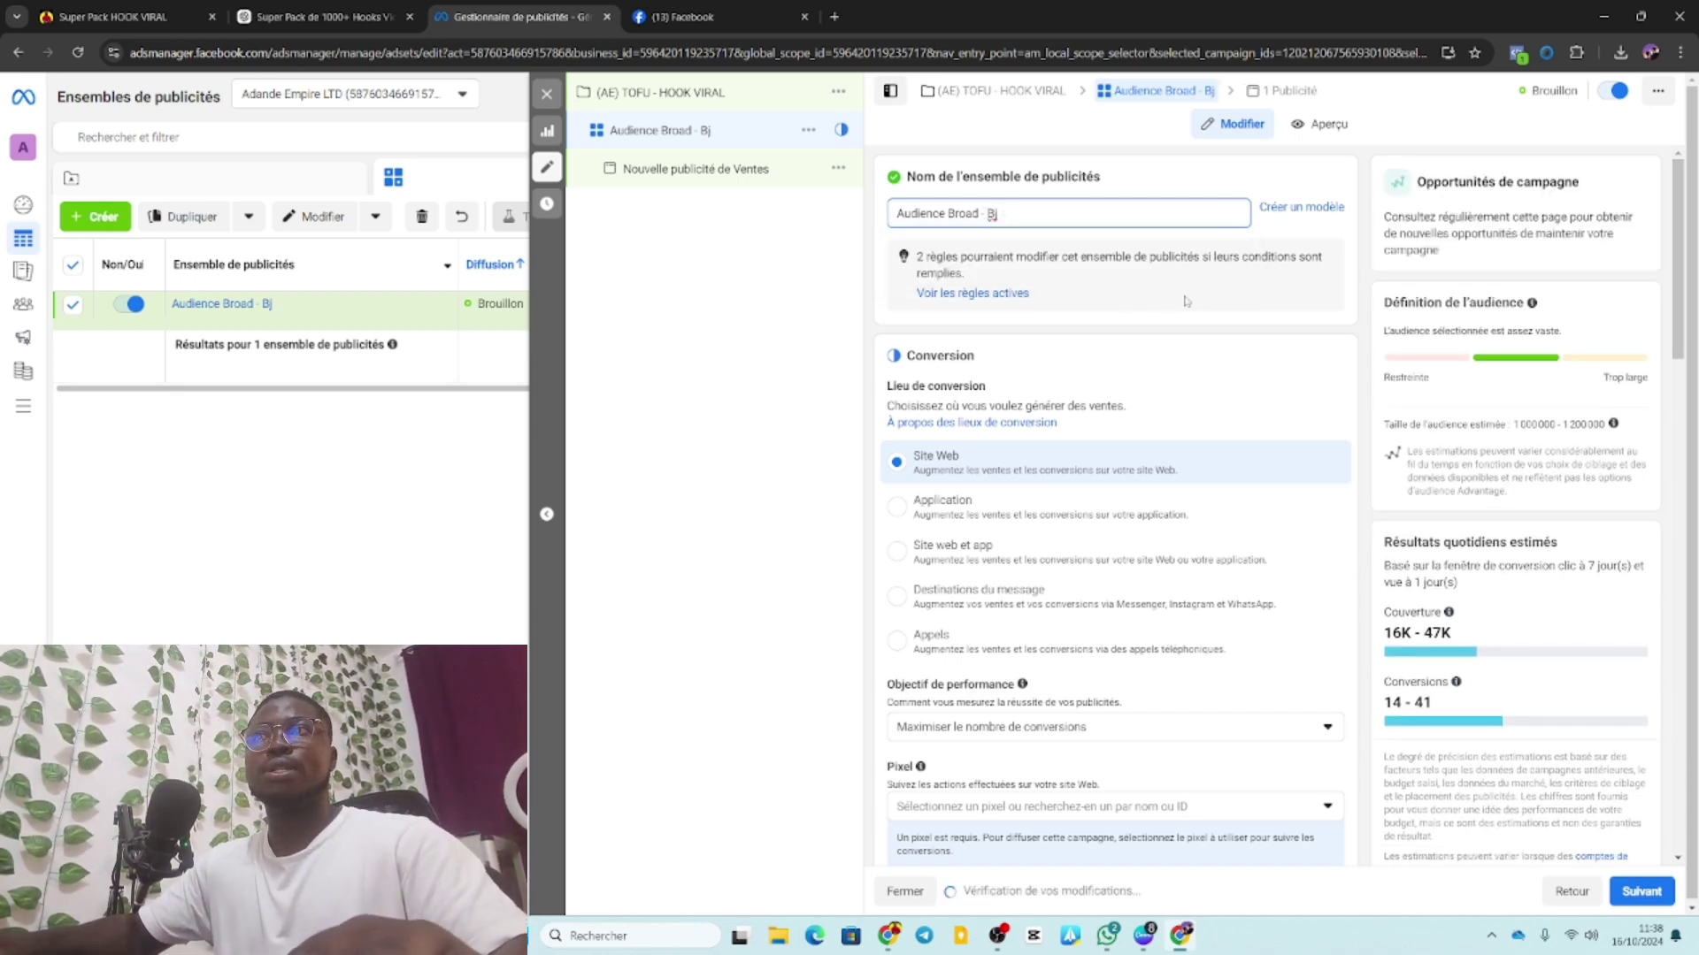
scroll(1176, 318, down, 2)
scroll(1114, 323, up, 2)
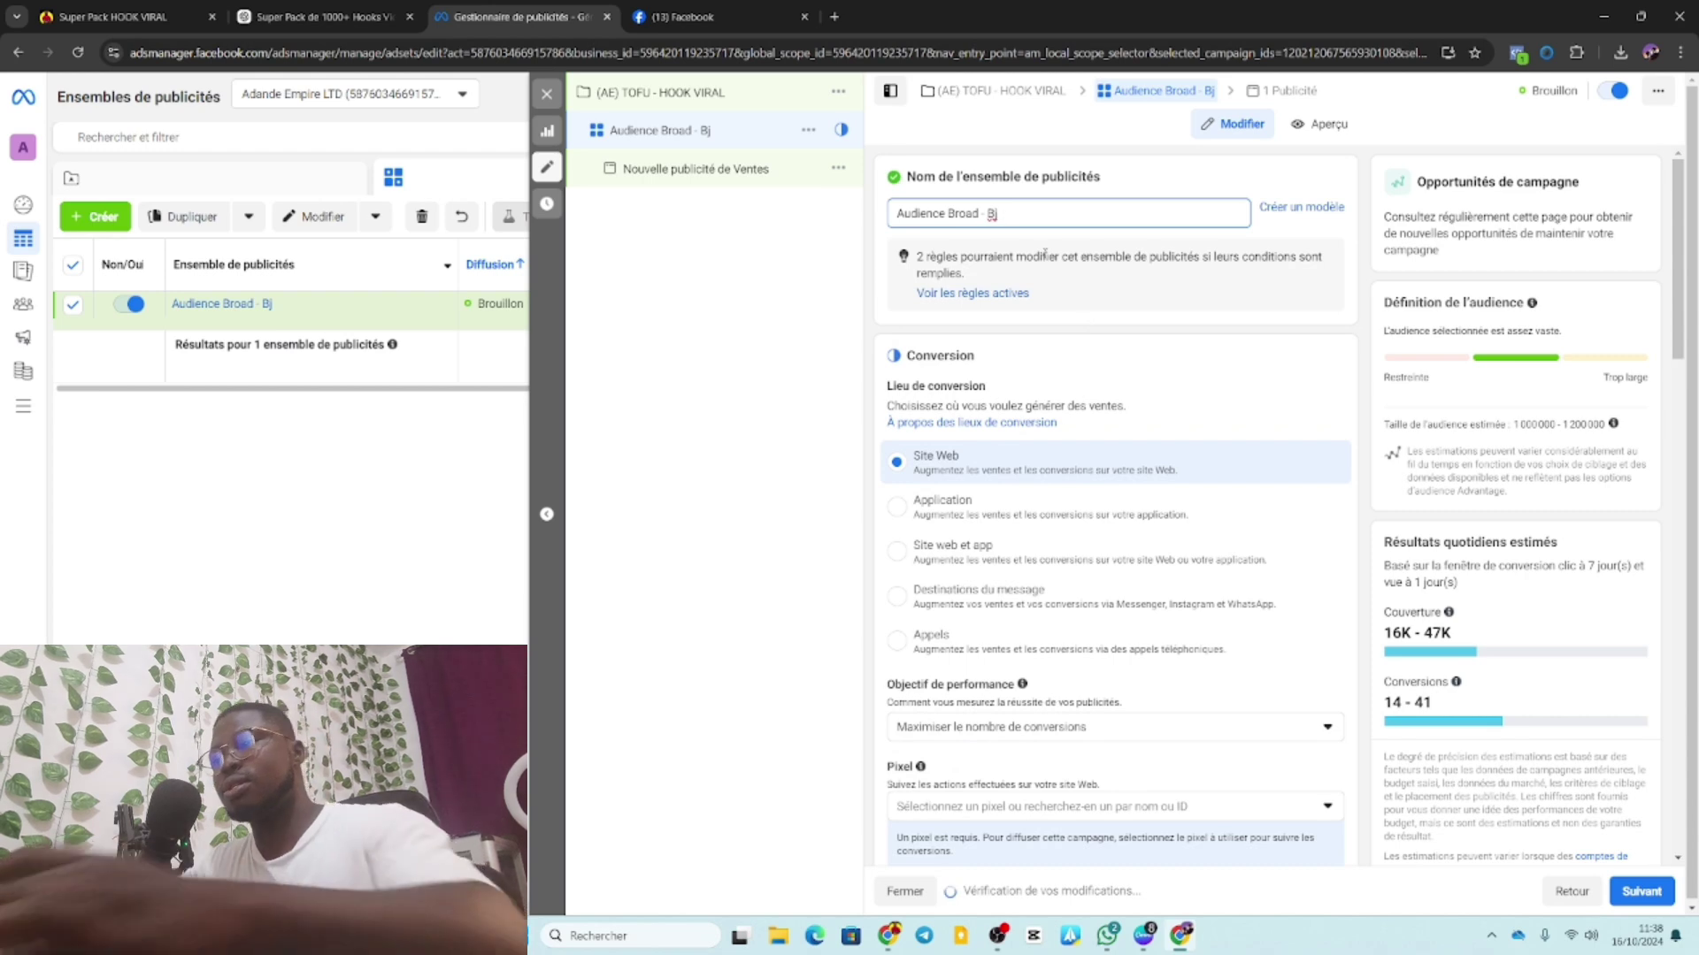
key(BackSpace)
text(J)
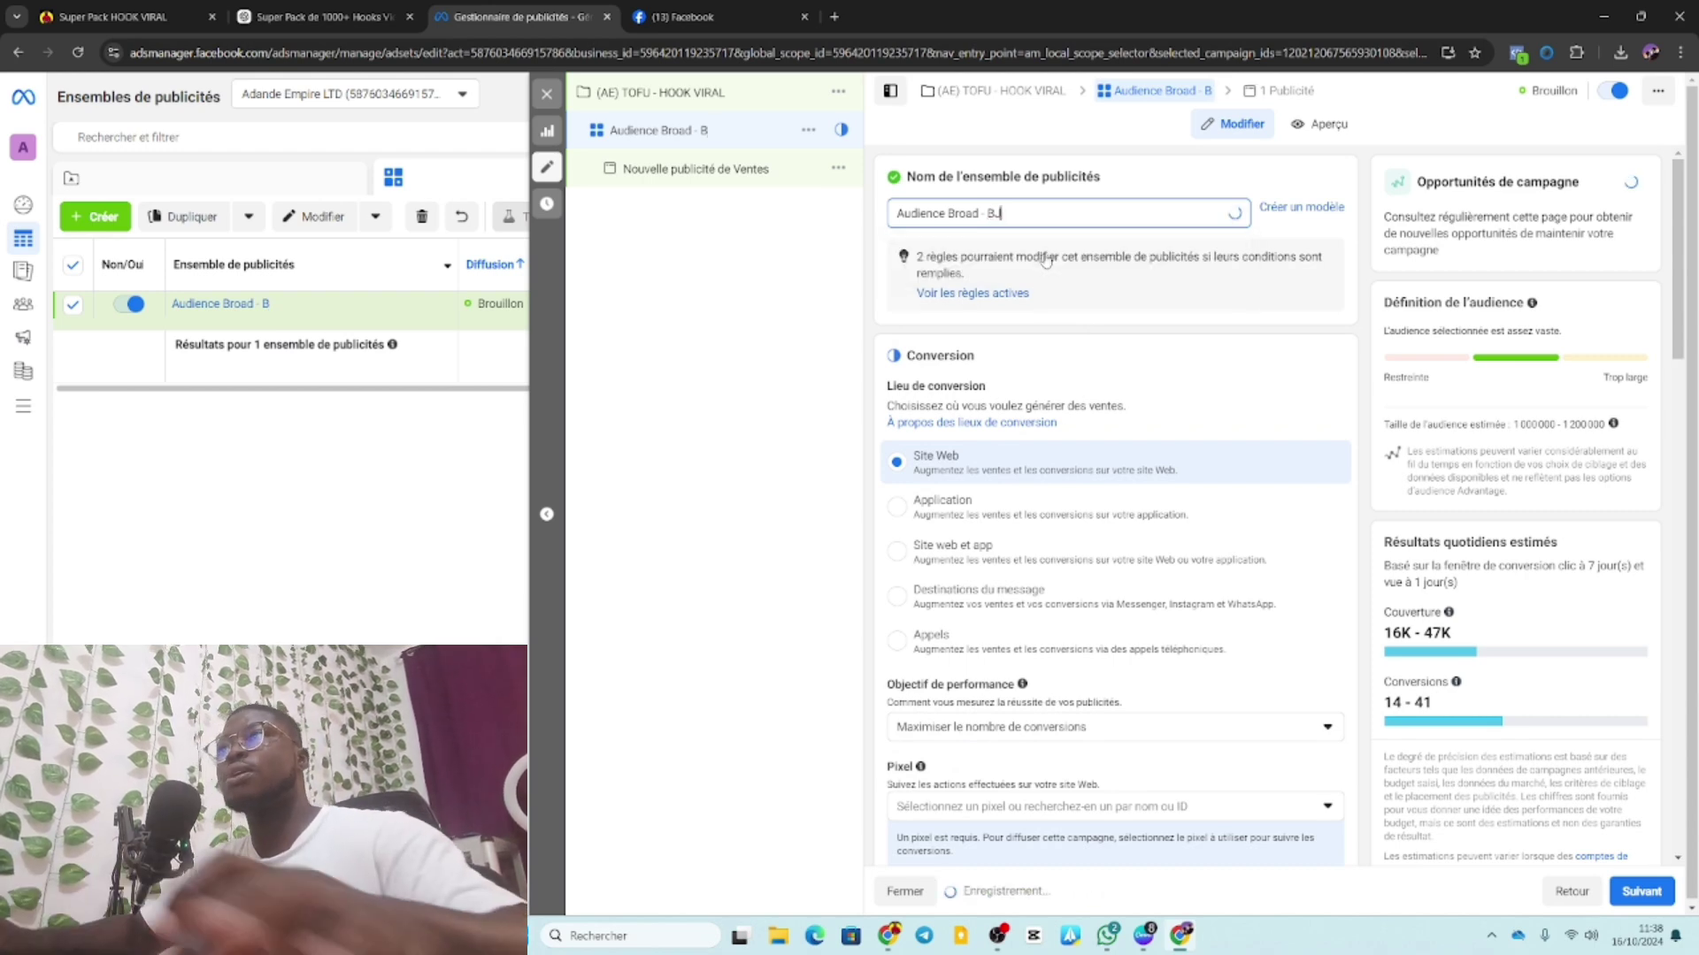
Scroll the ad set settings and open the performance goal list.
scroll(1208, 492, down, 3)
scroll(1207, 492, down, 3)
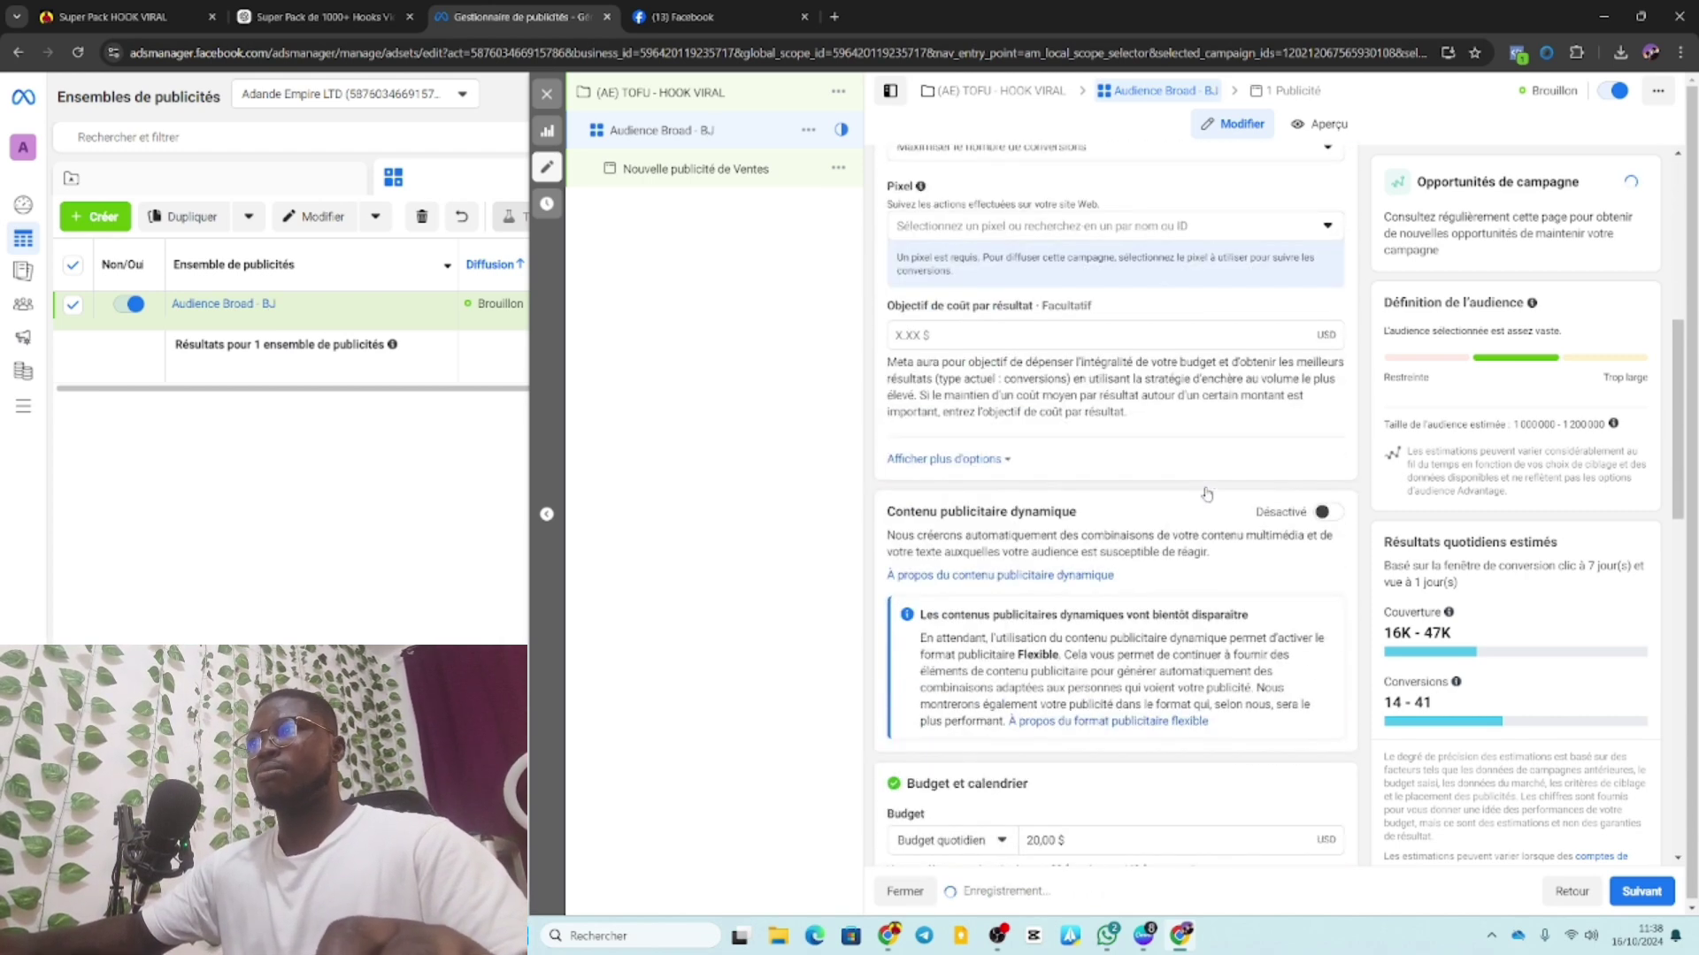
scroll(1173, 419, up, 3)
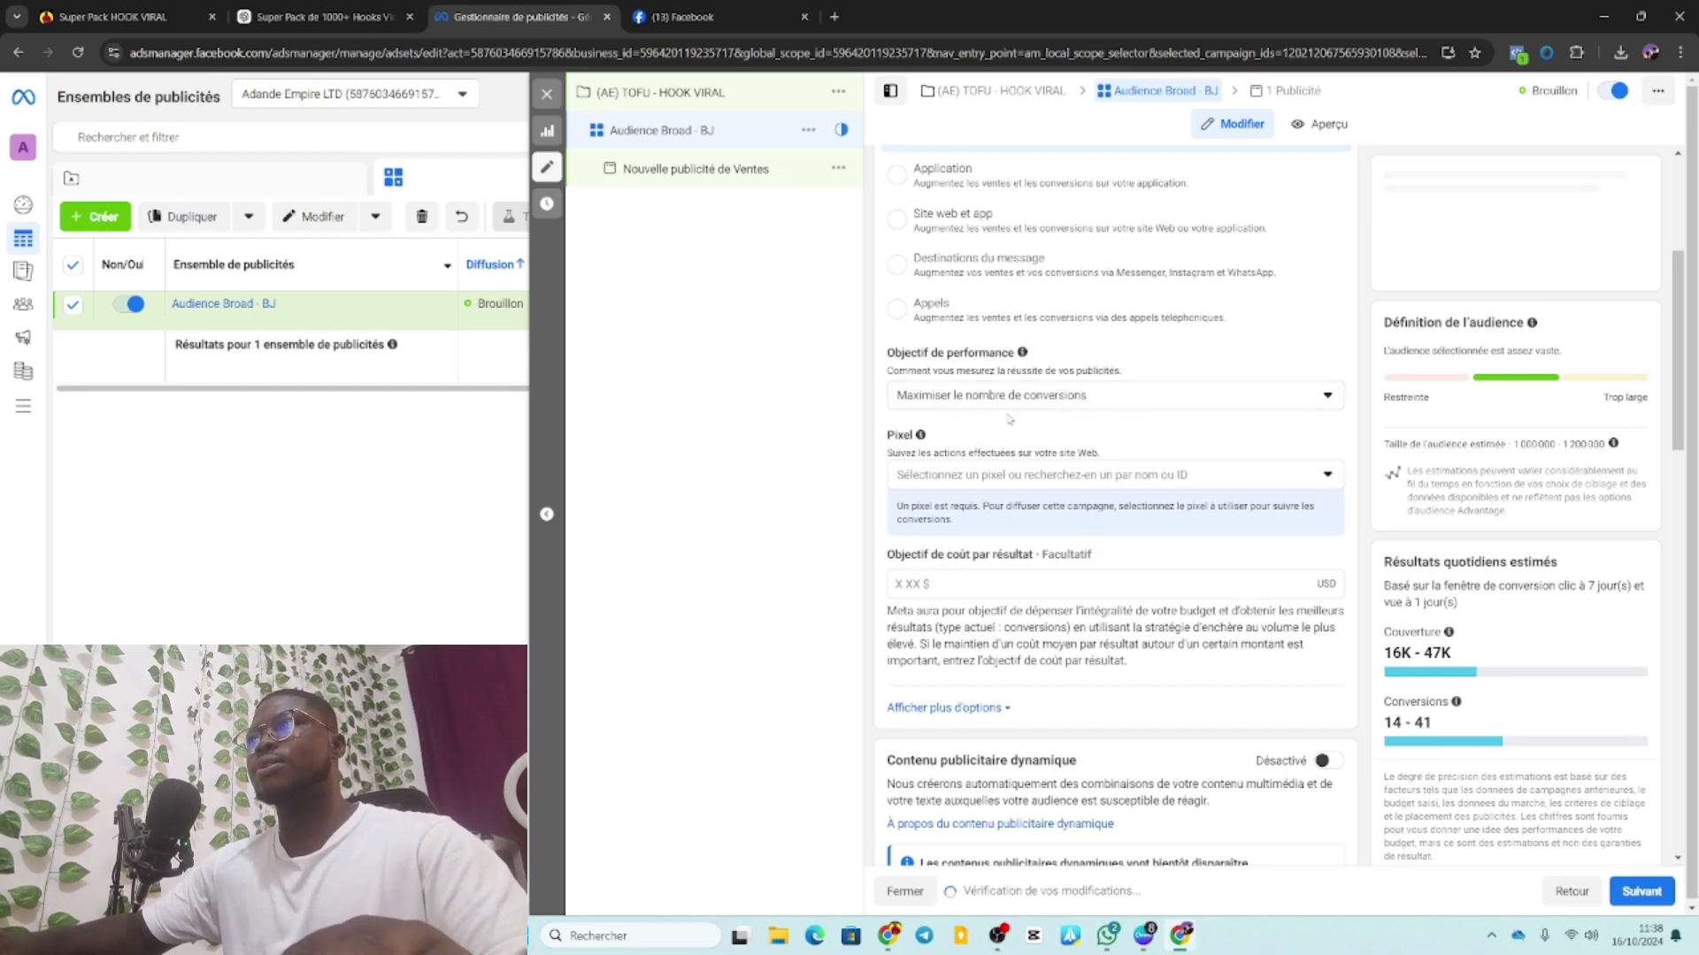
click(1053, 395)
scroll(1053, 395, up, 3)
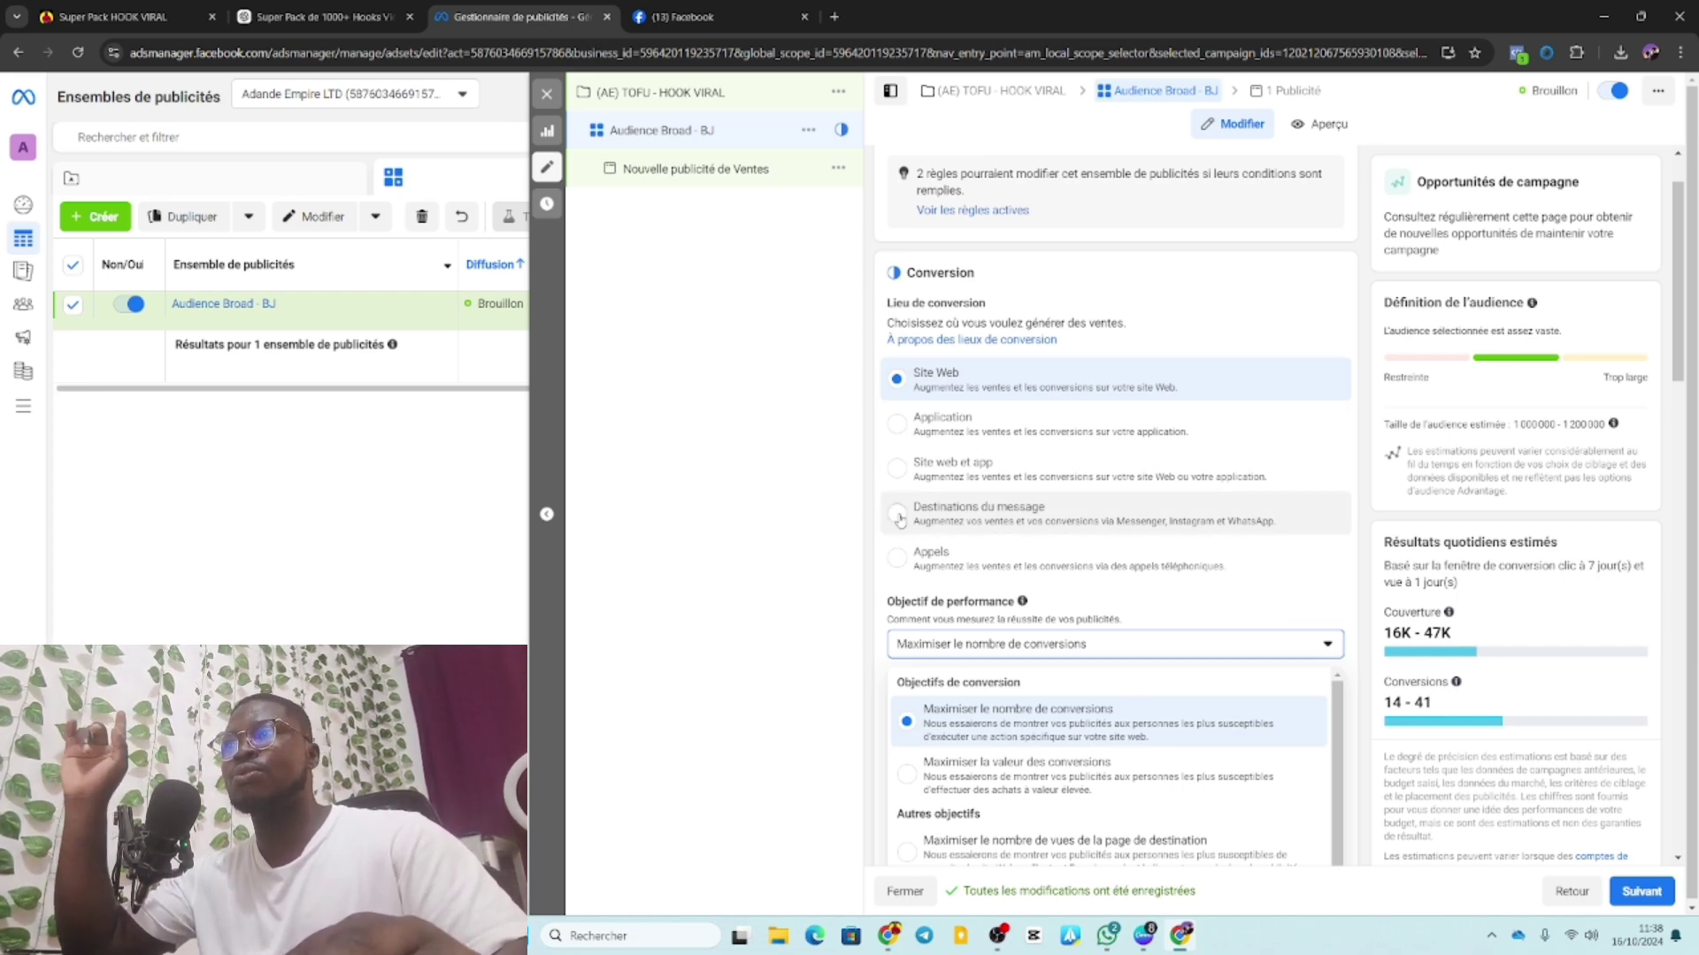
Use message destinations without Instagram as conversion location, keeping conversations as the goal.
click(899, 520)
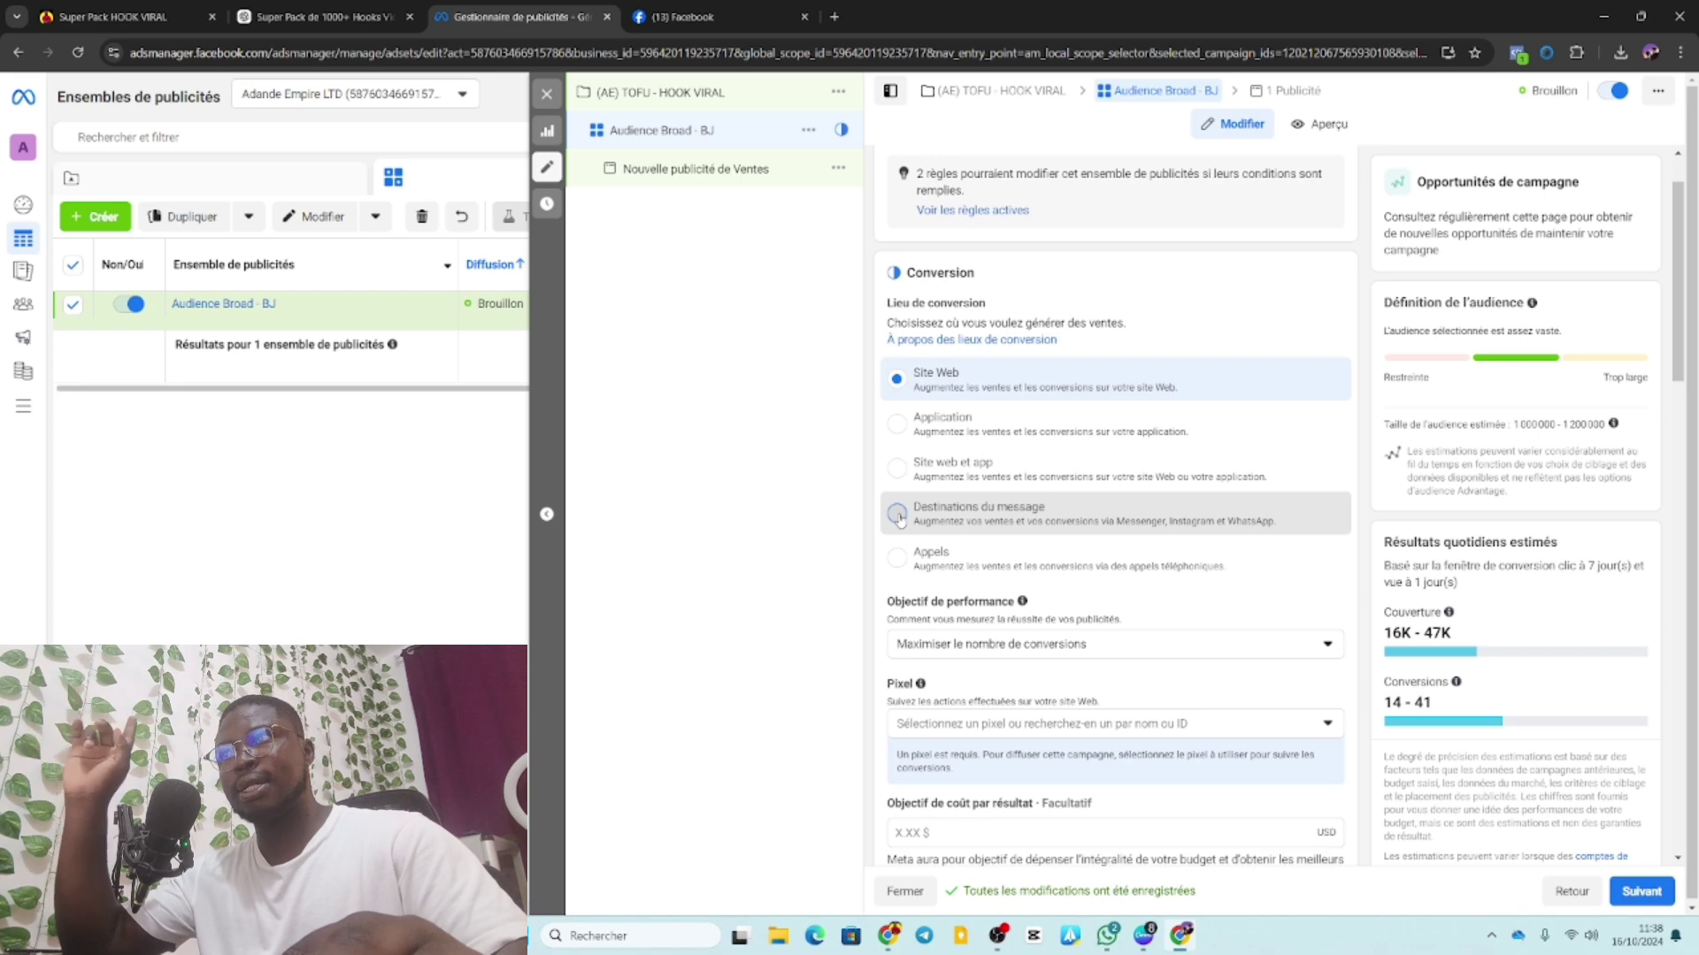
click(897, 513)
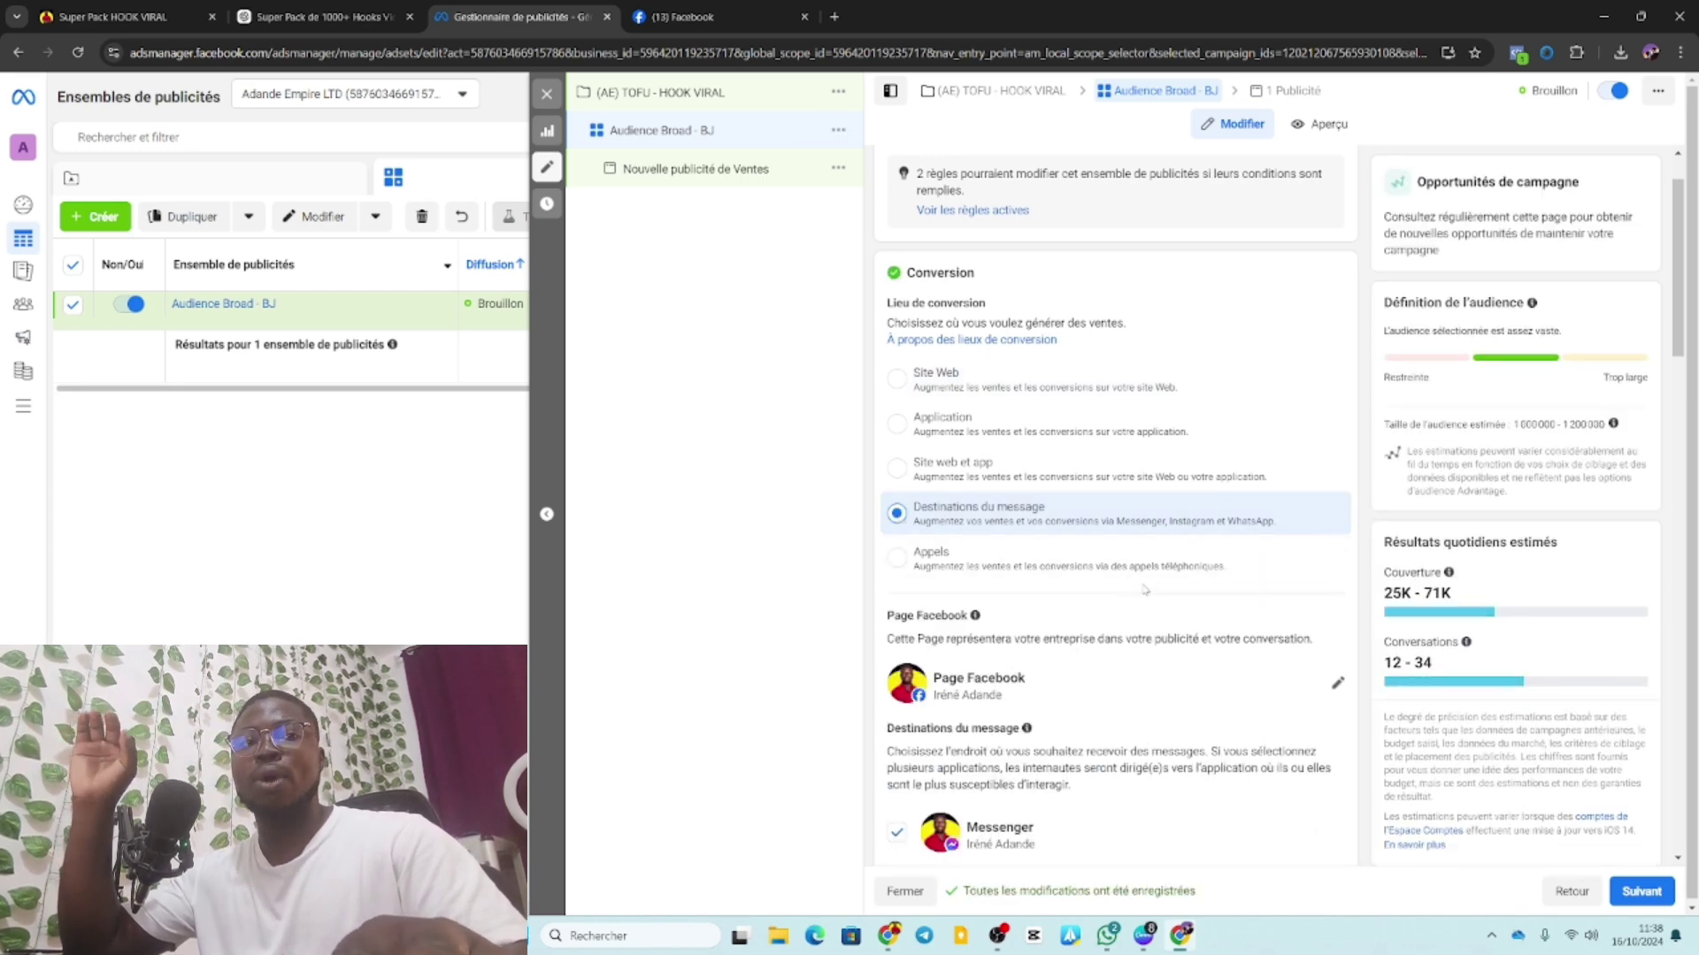
scroll(956, 548, down, 5)
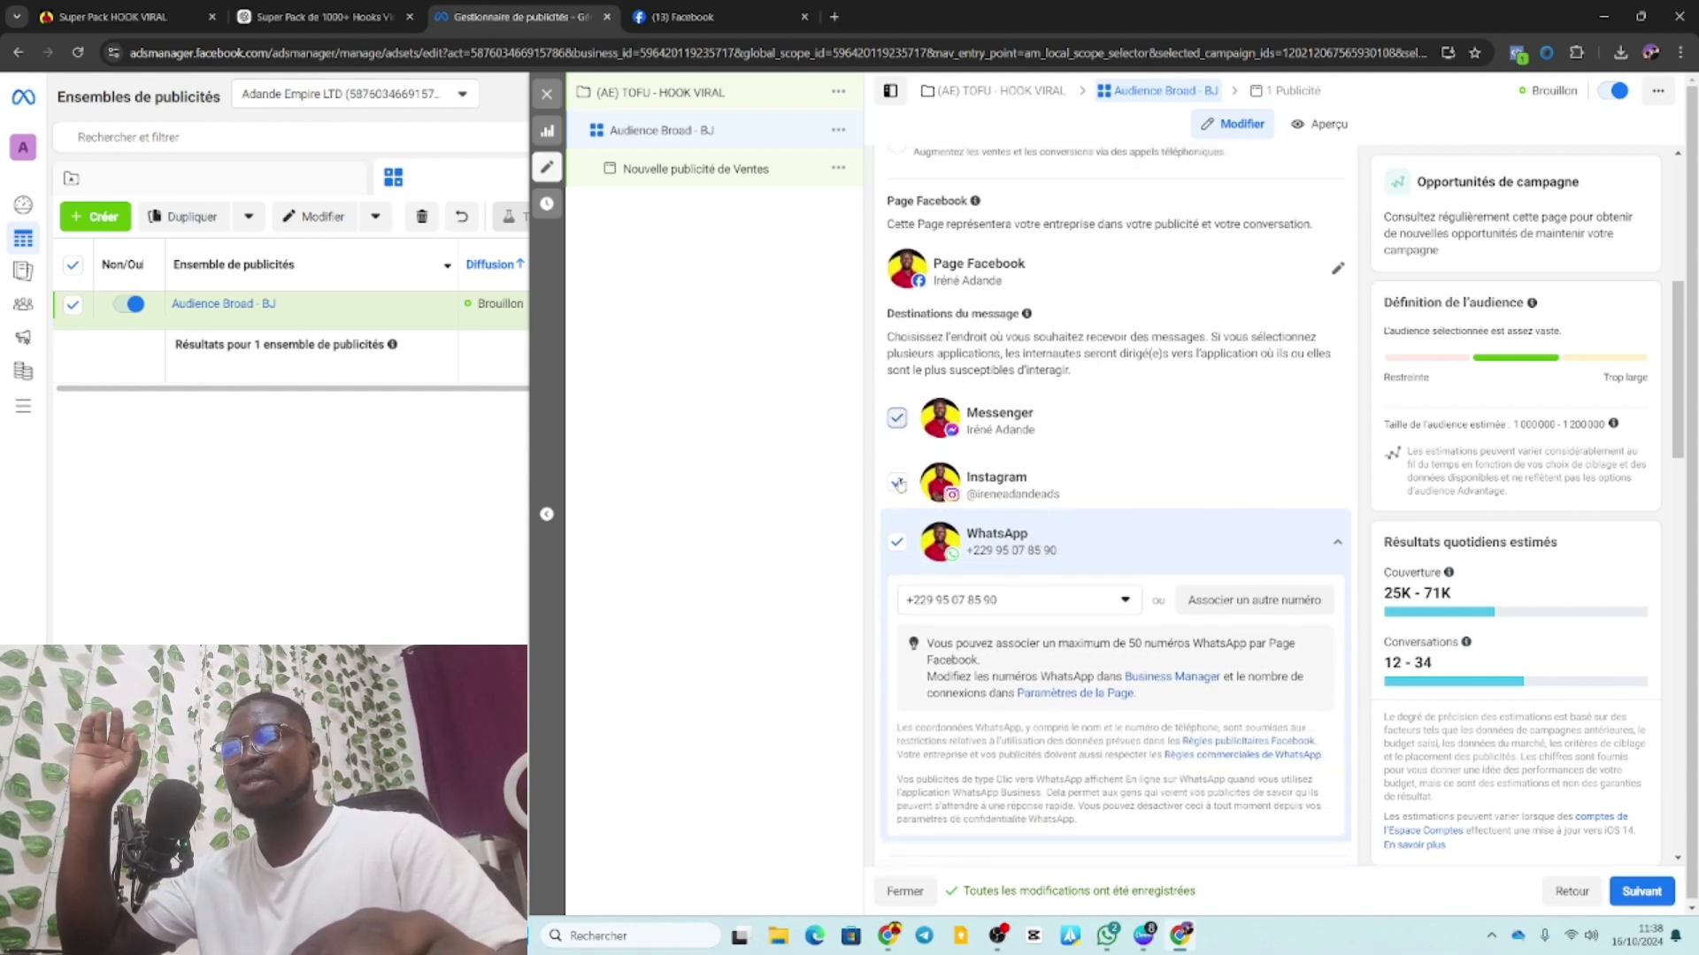
click(898, 483)
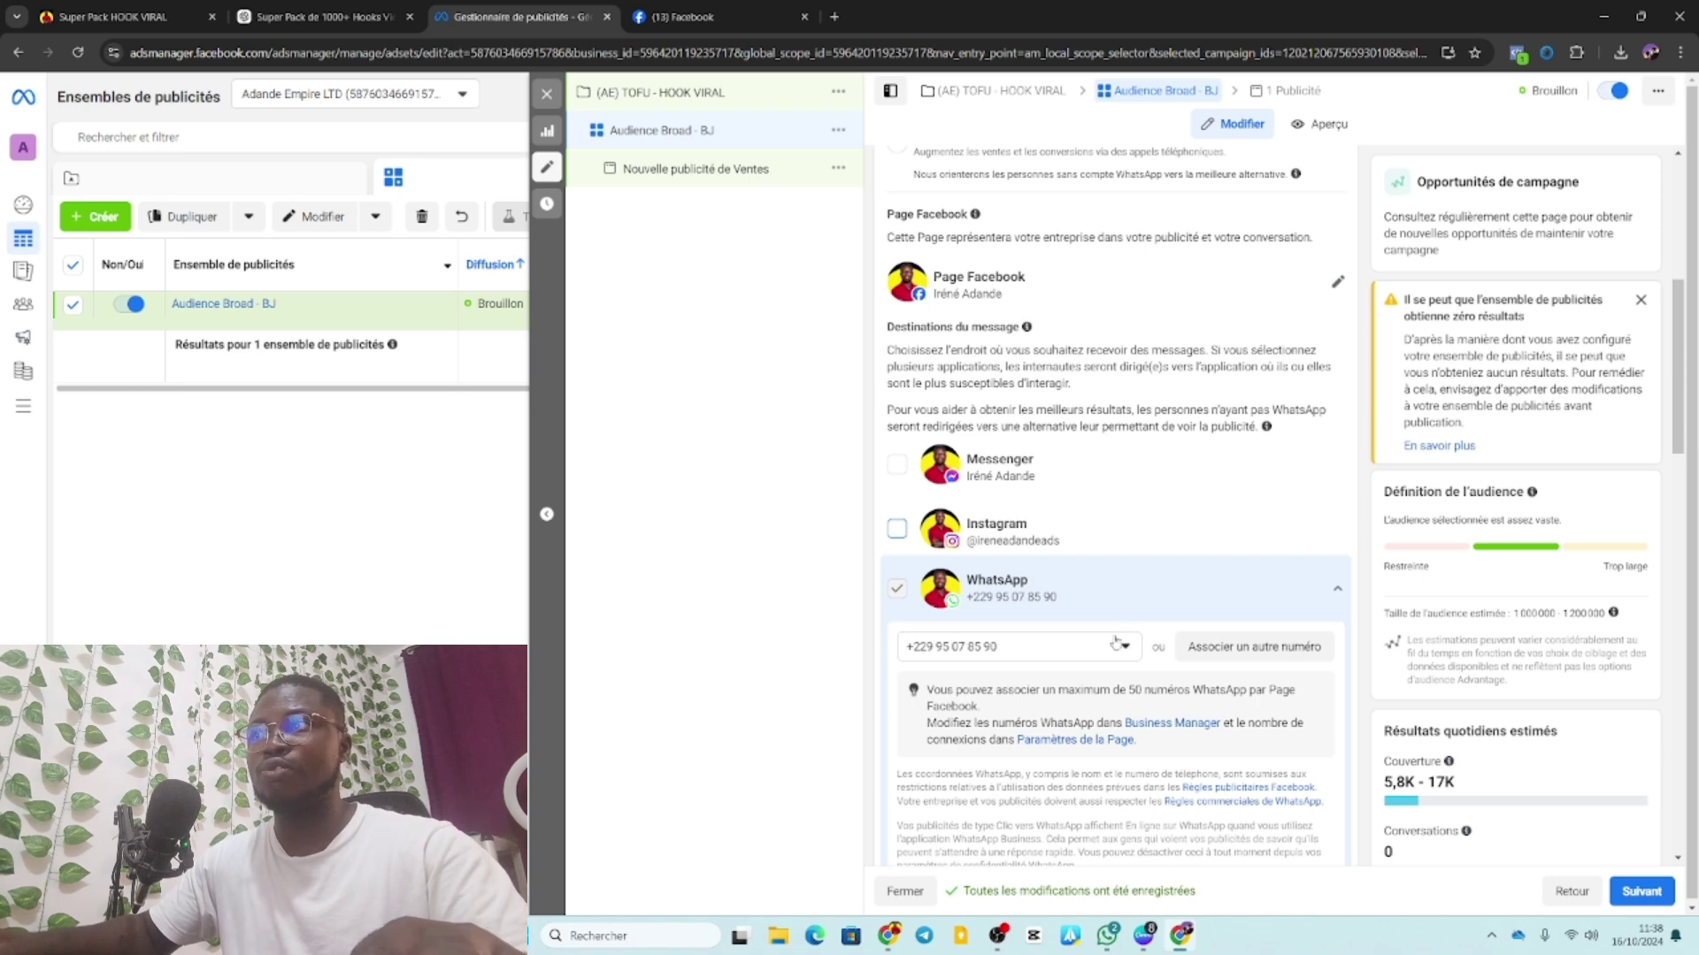
scroll(1119, 637, down, 6)
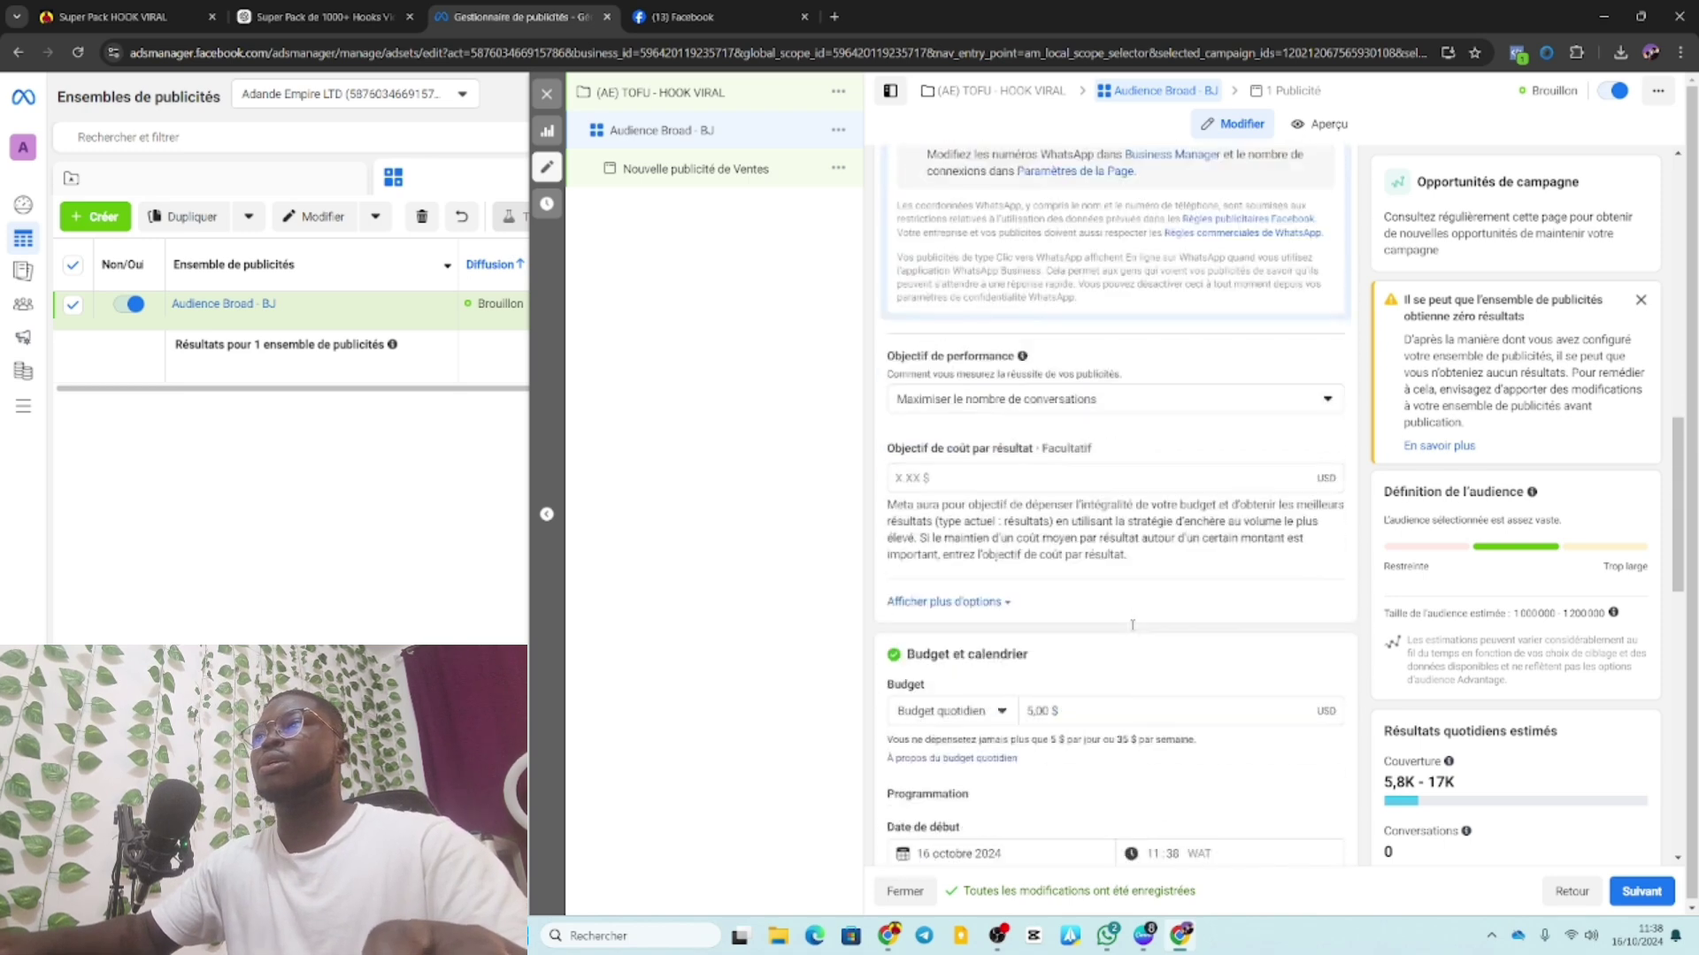
click(1037, 391)
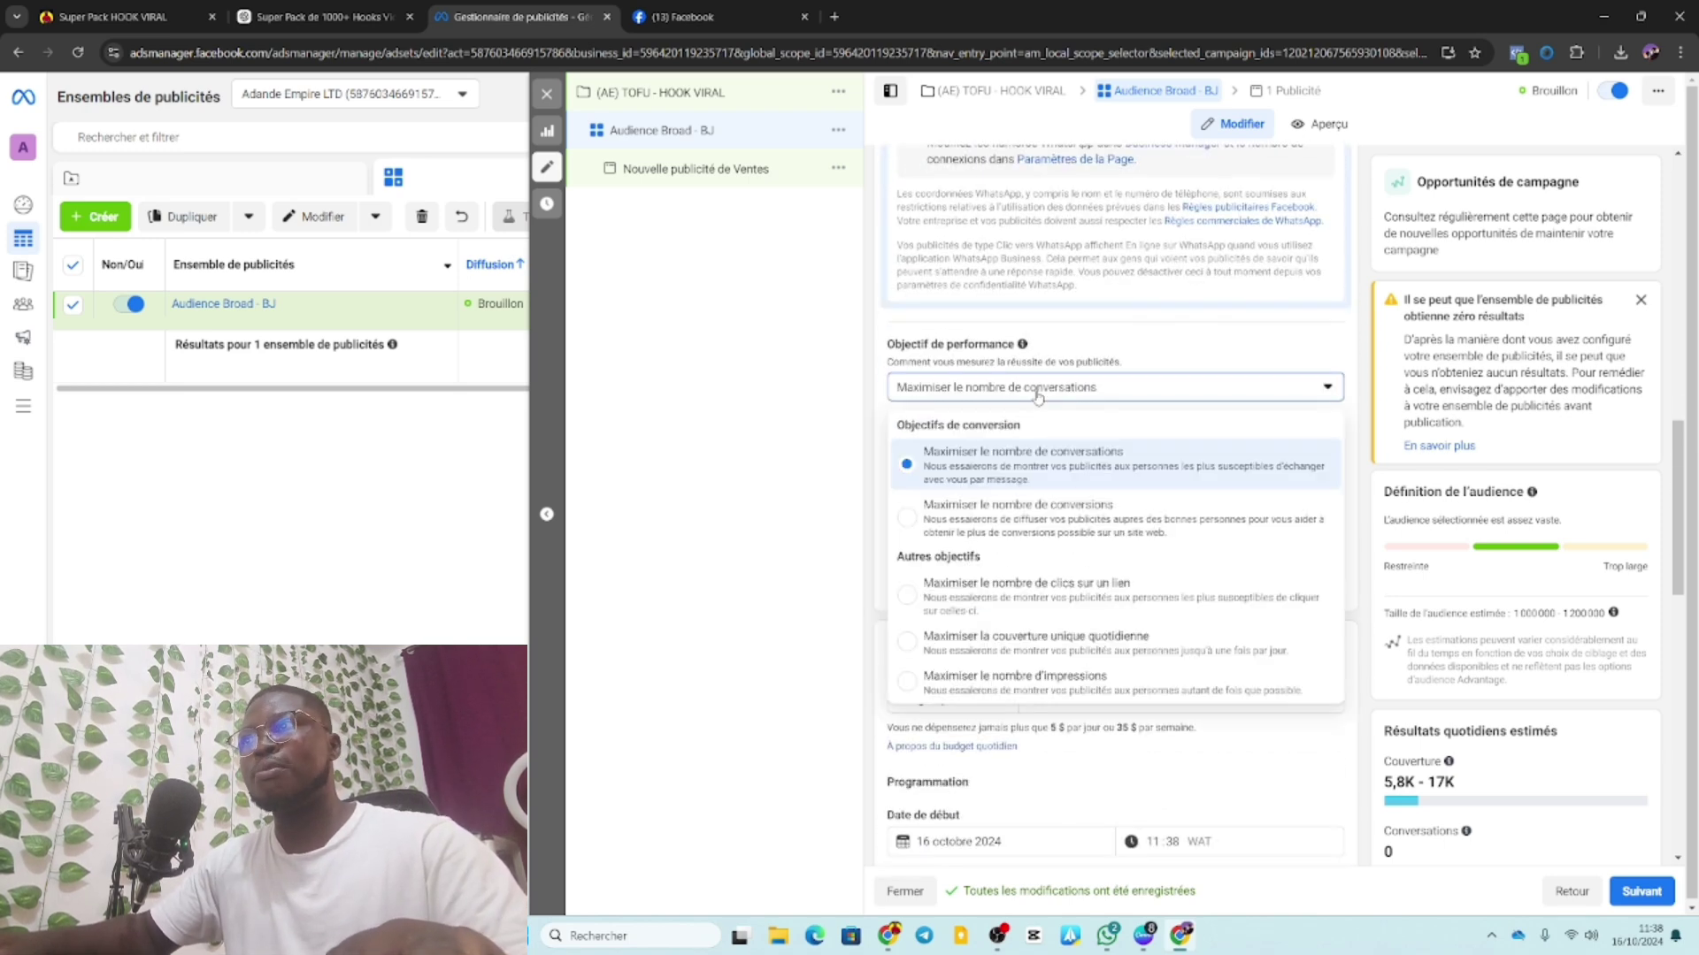
click(1037, 391)
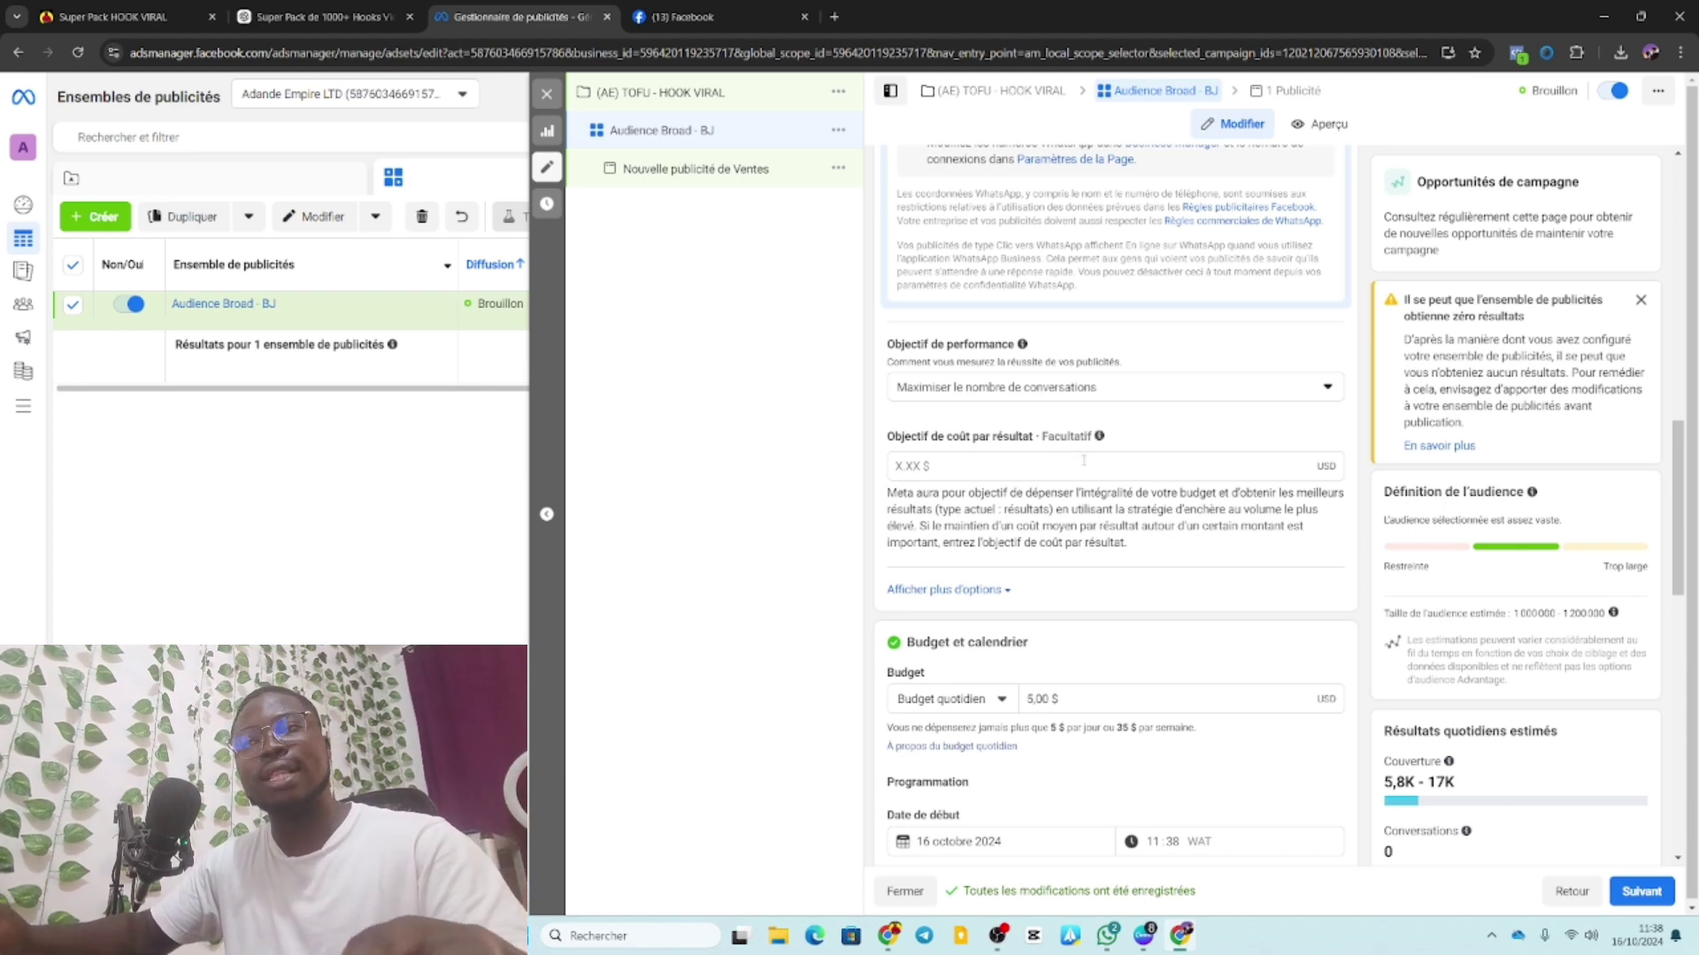
scroll(1061, 530, down, 2)
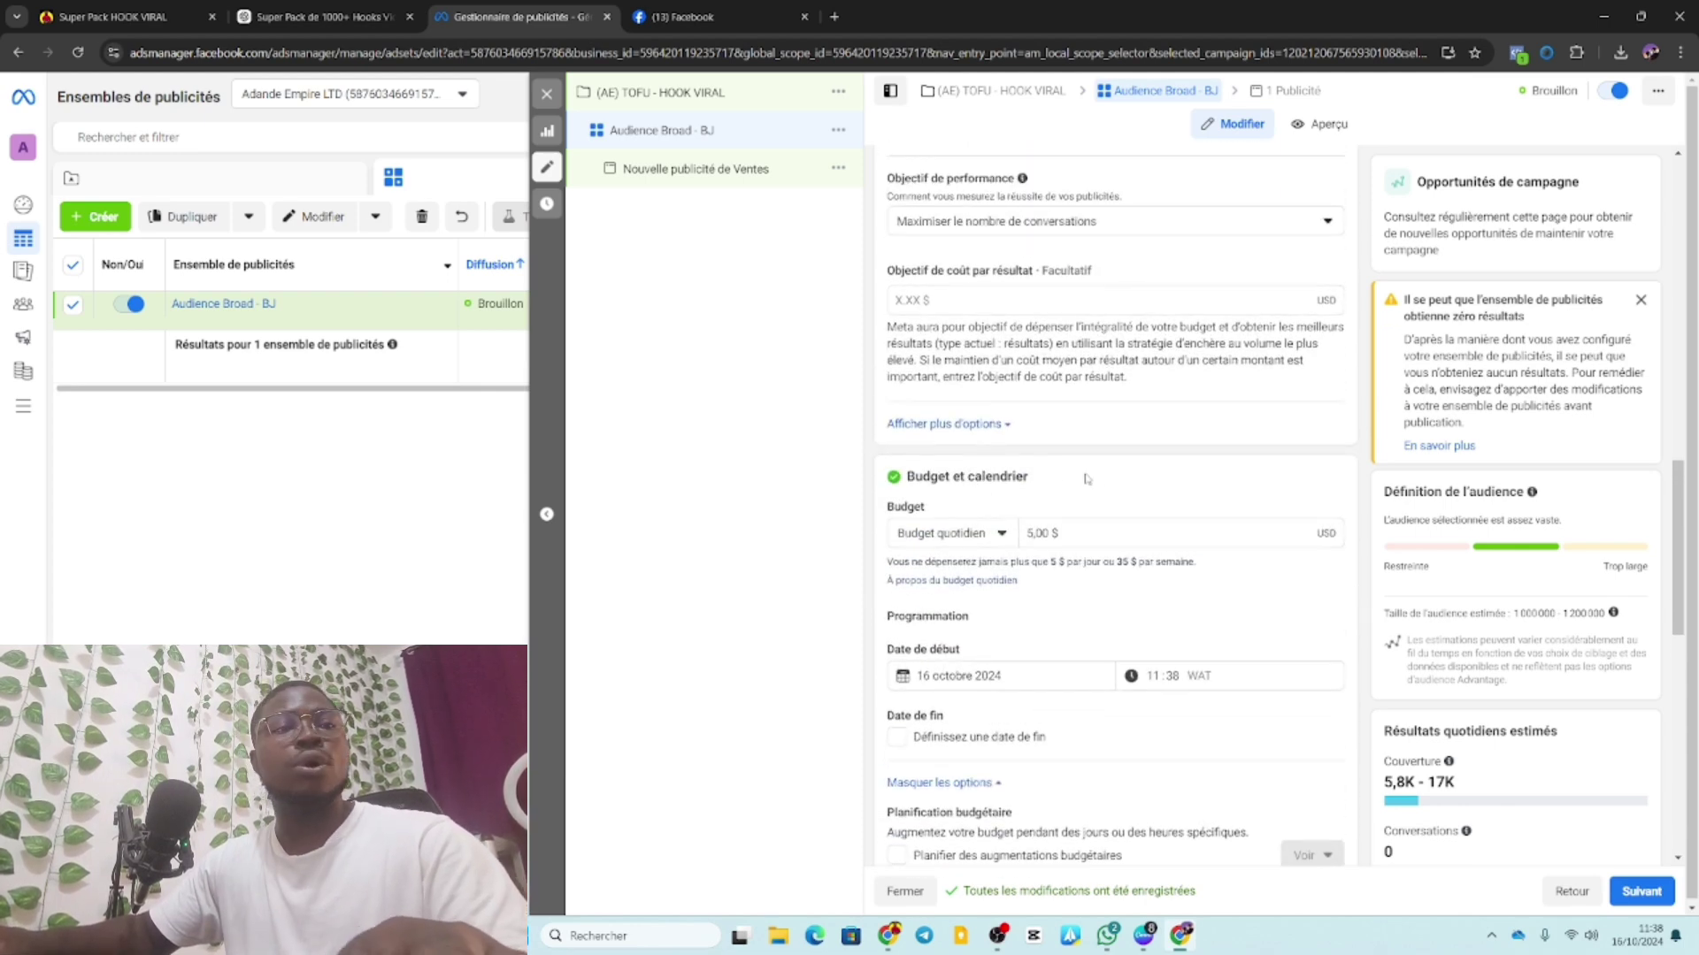
Change the daily budget from 5,00 $ to 20,00 $.
click(1026, 533)
text(210)
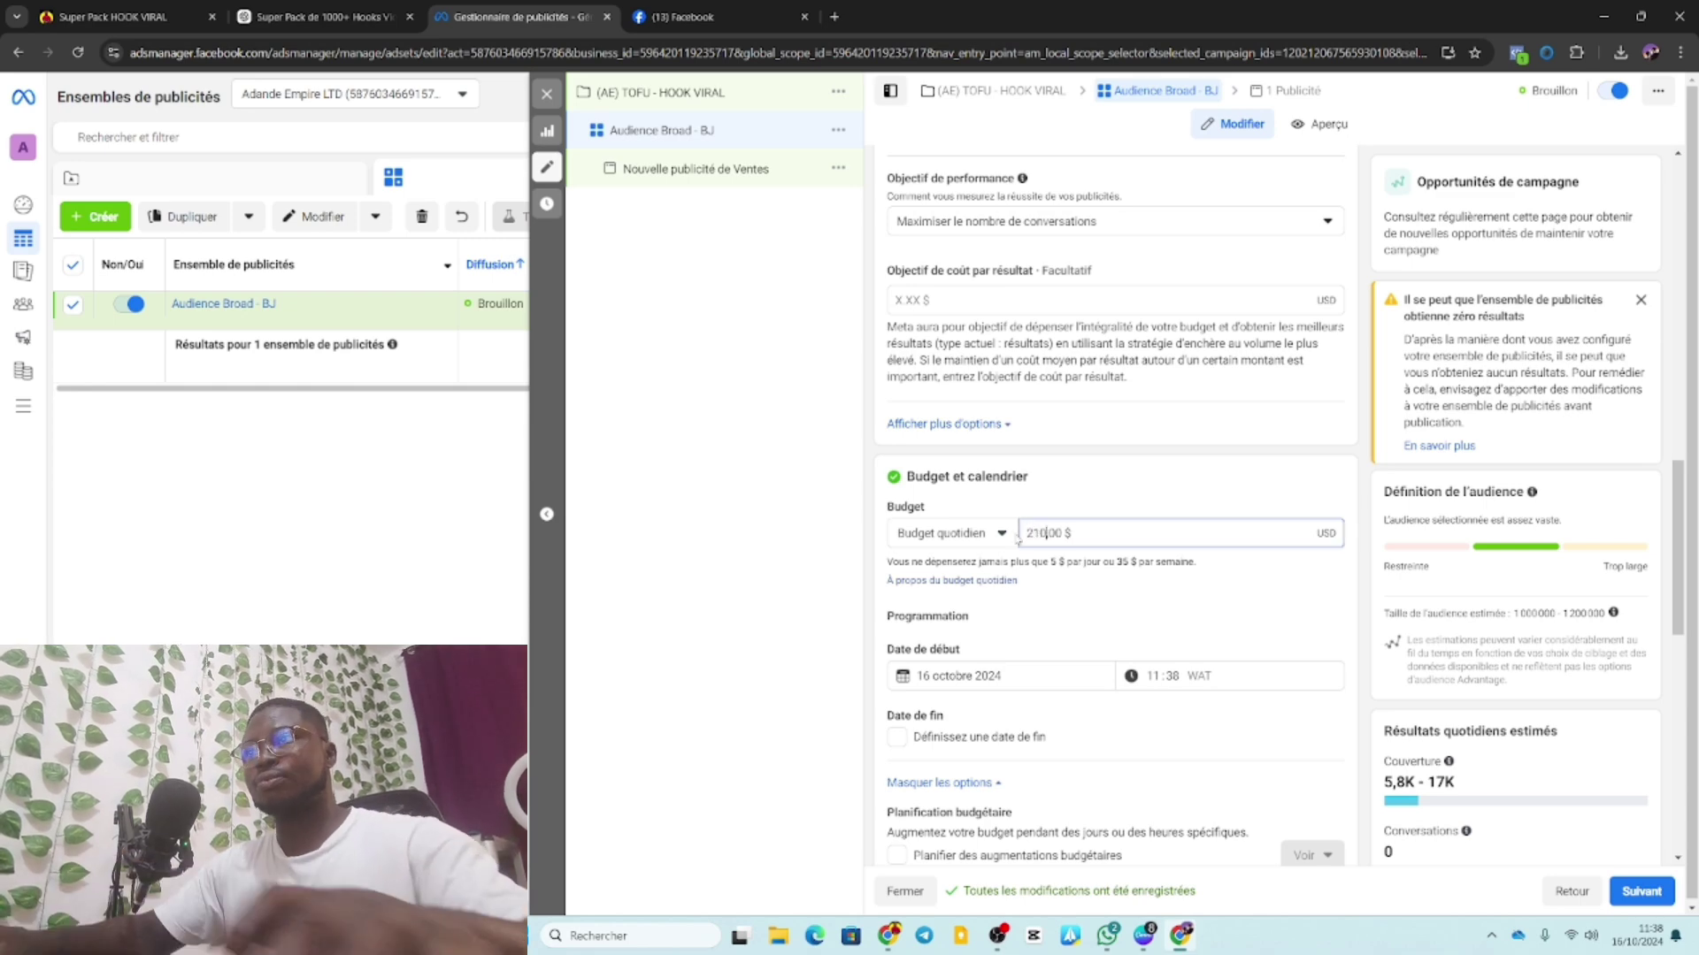
key(BackSpace)
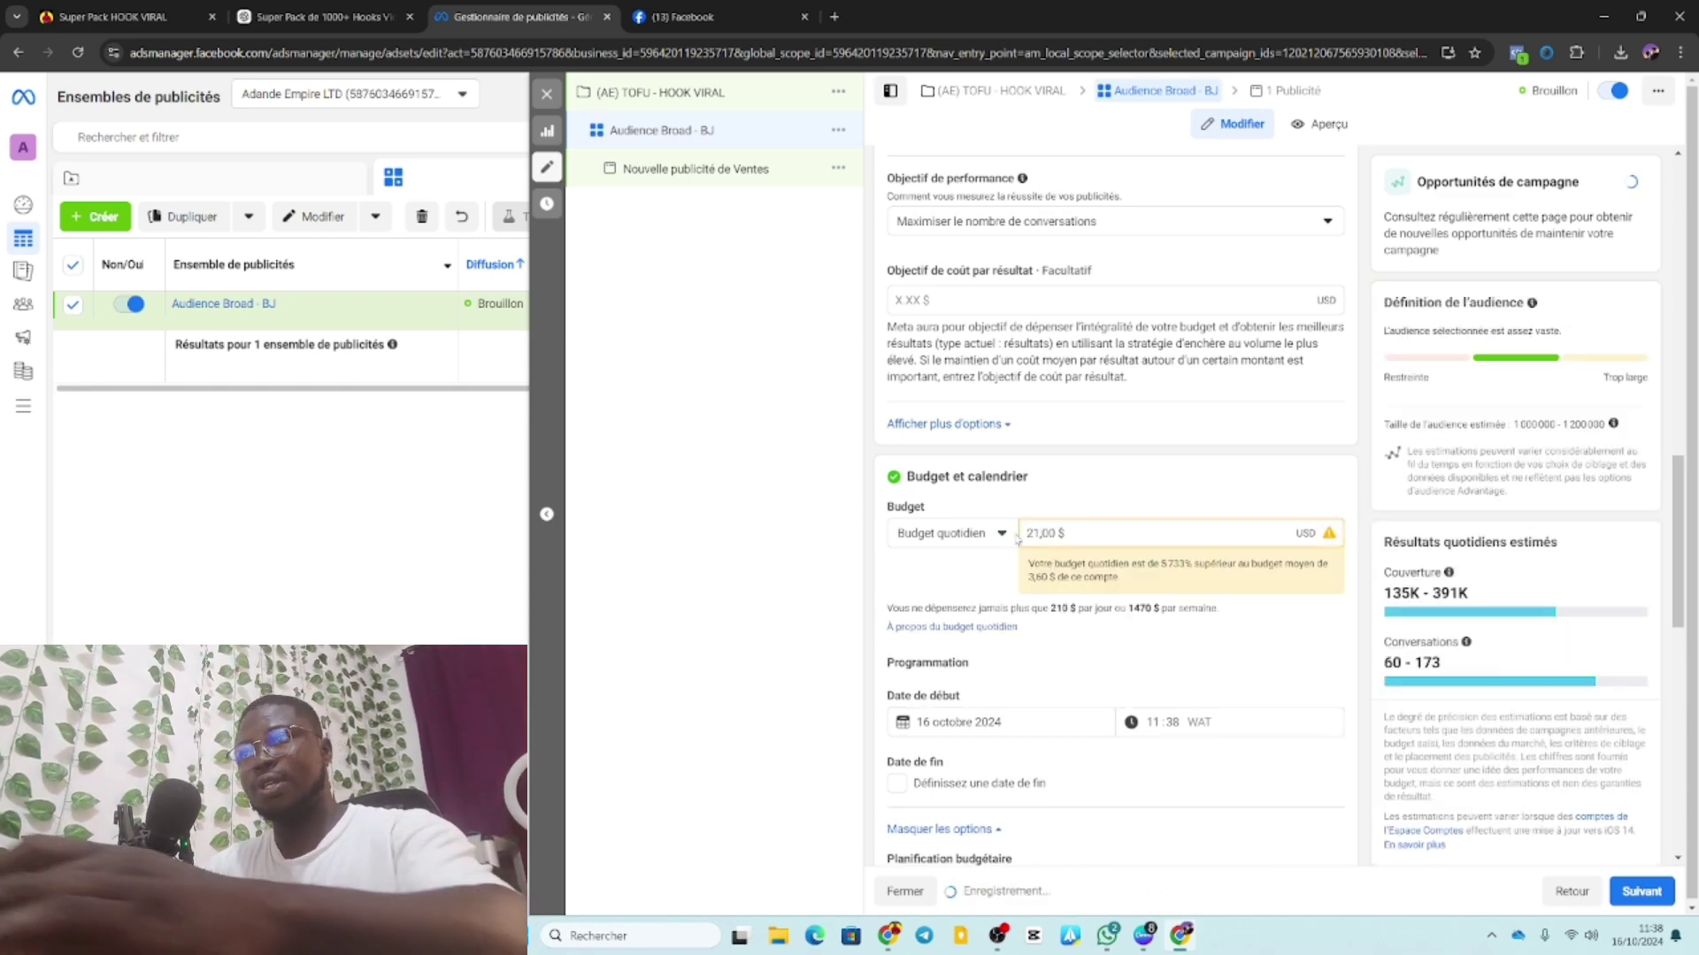
key(BackSpace)
text(0)
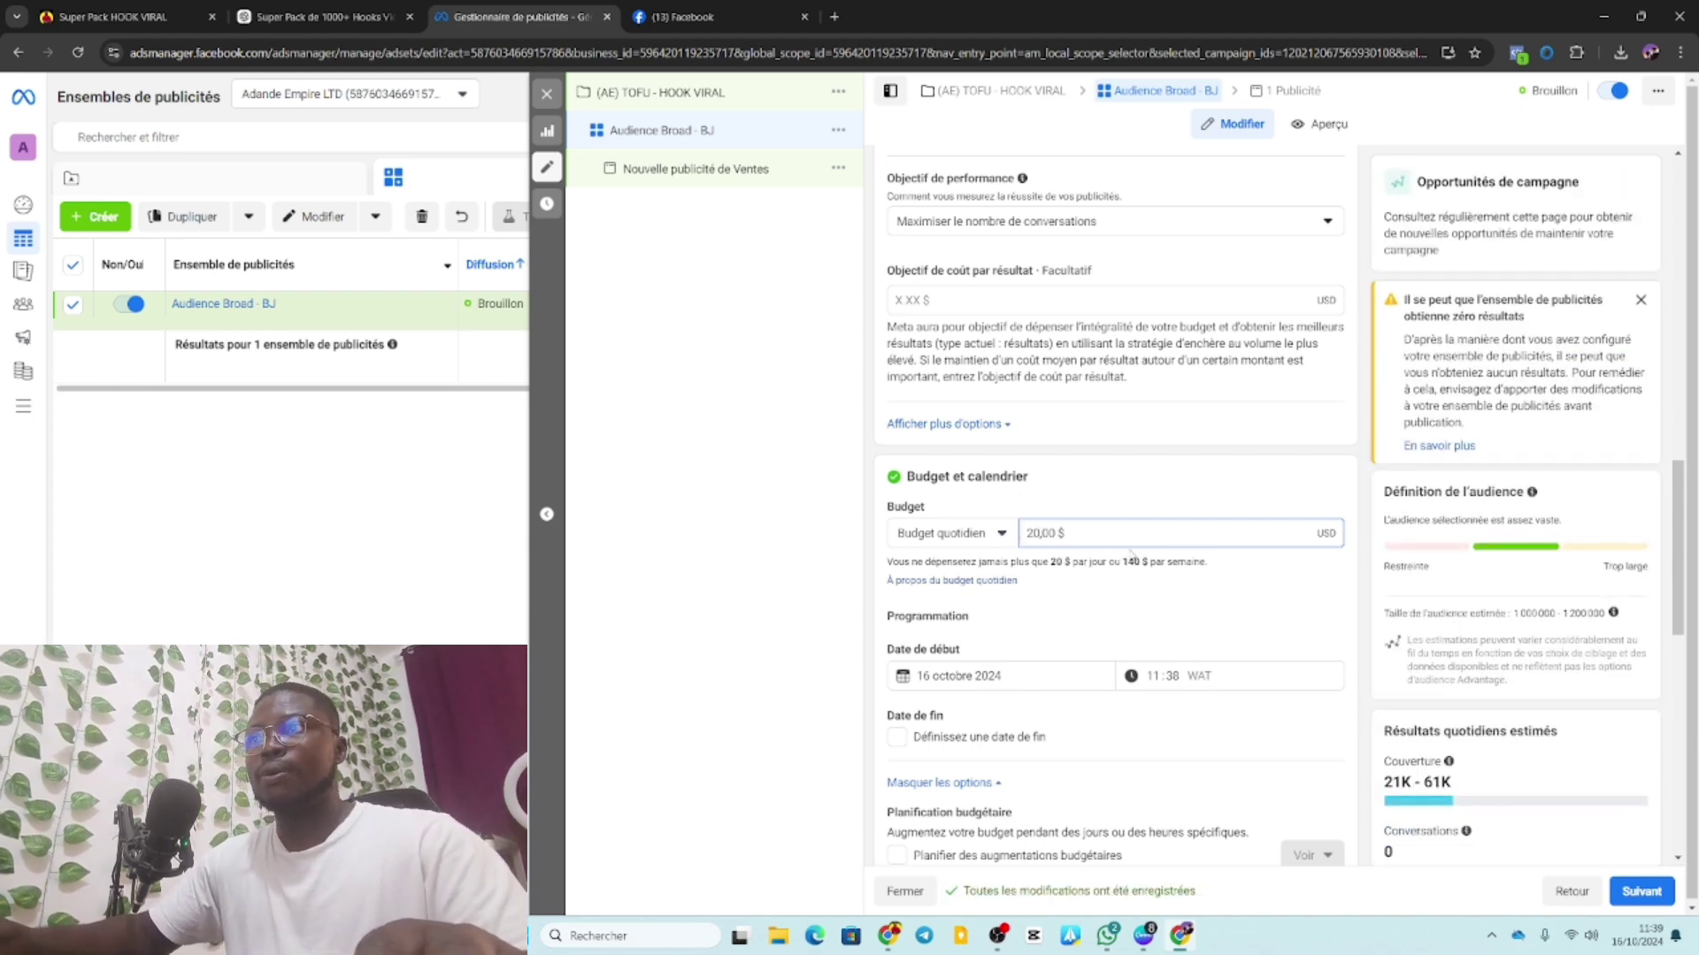
scroll(1131, 553, down, 1)
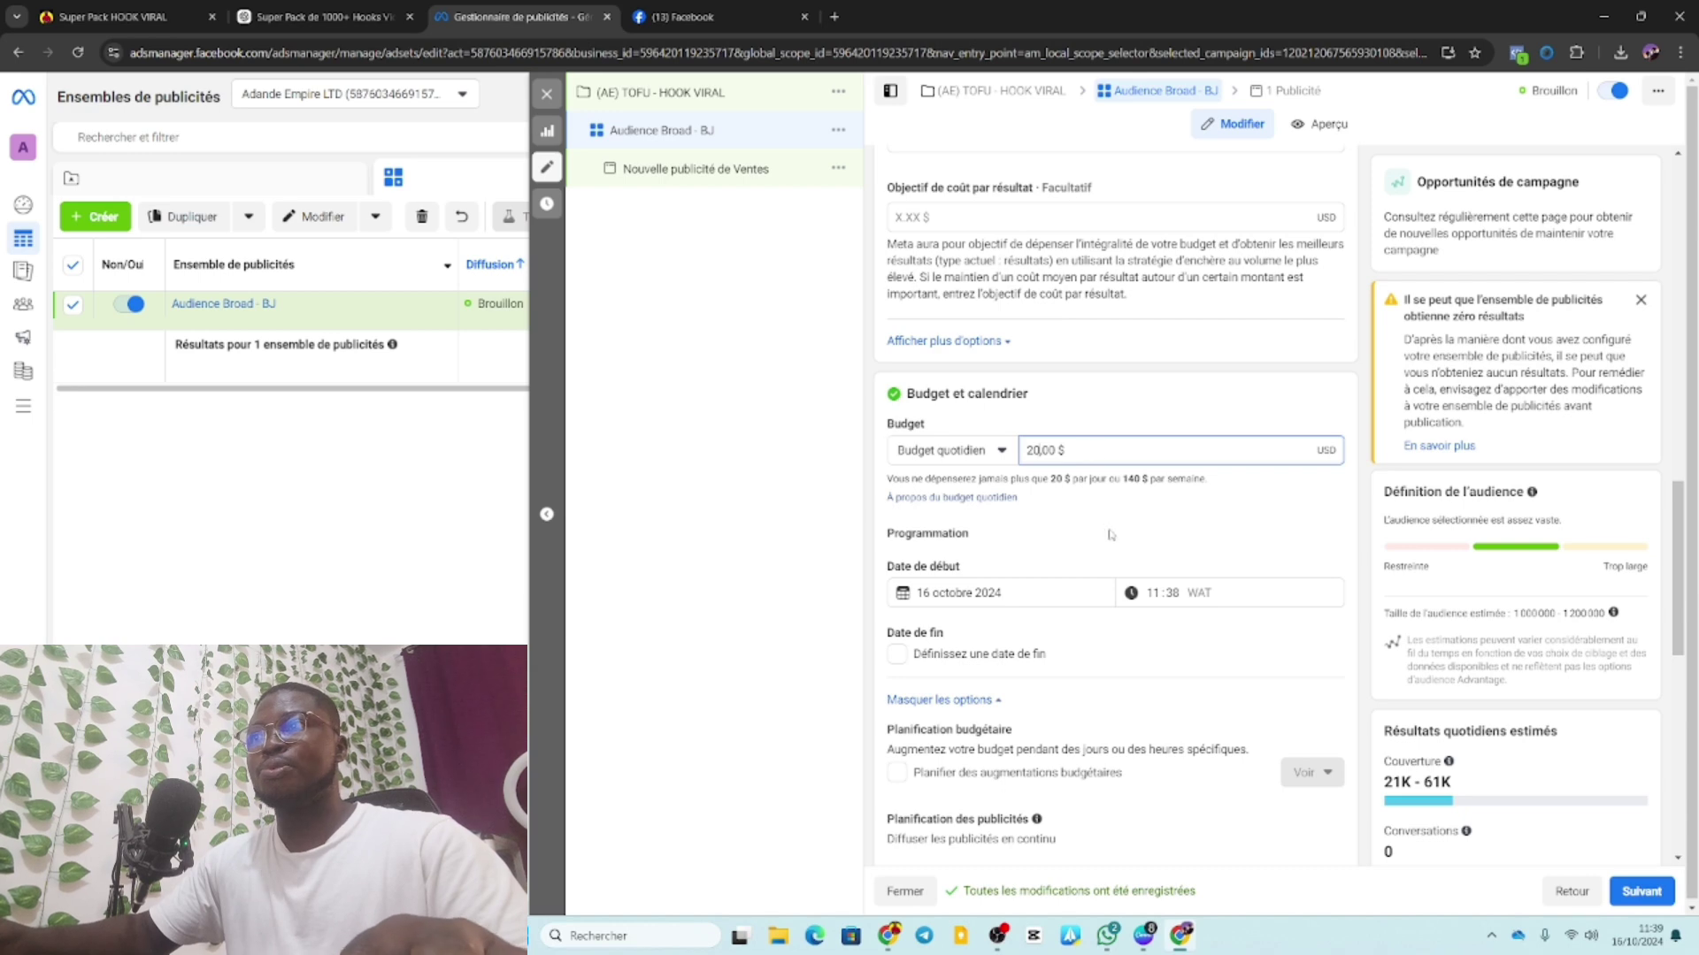
Check the saved audiences list and close it without choosing one.
scroll(1107, 532, down, 4)
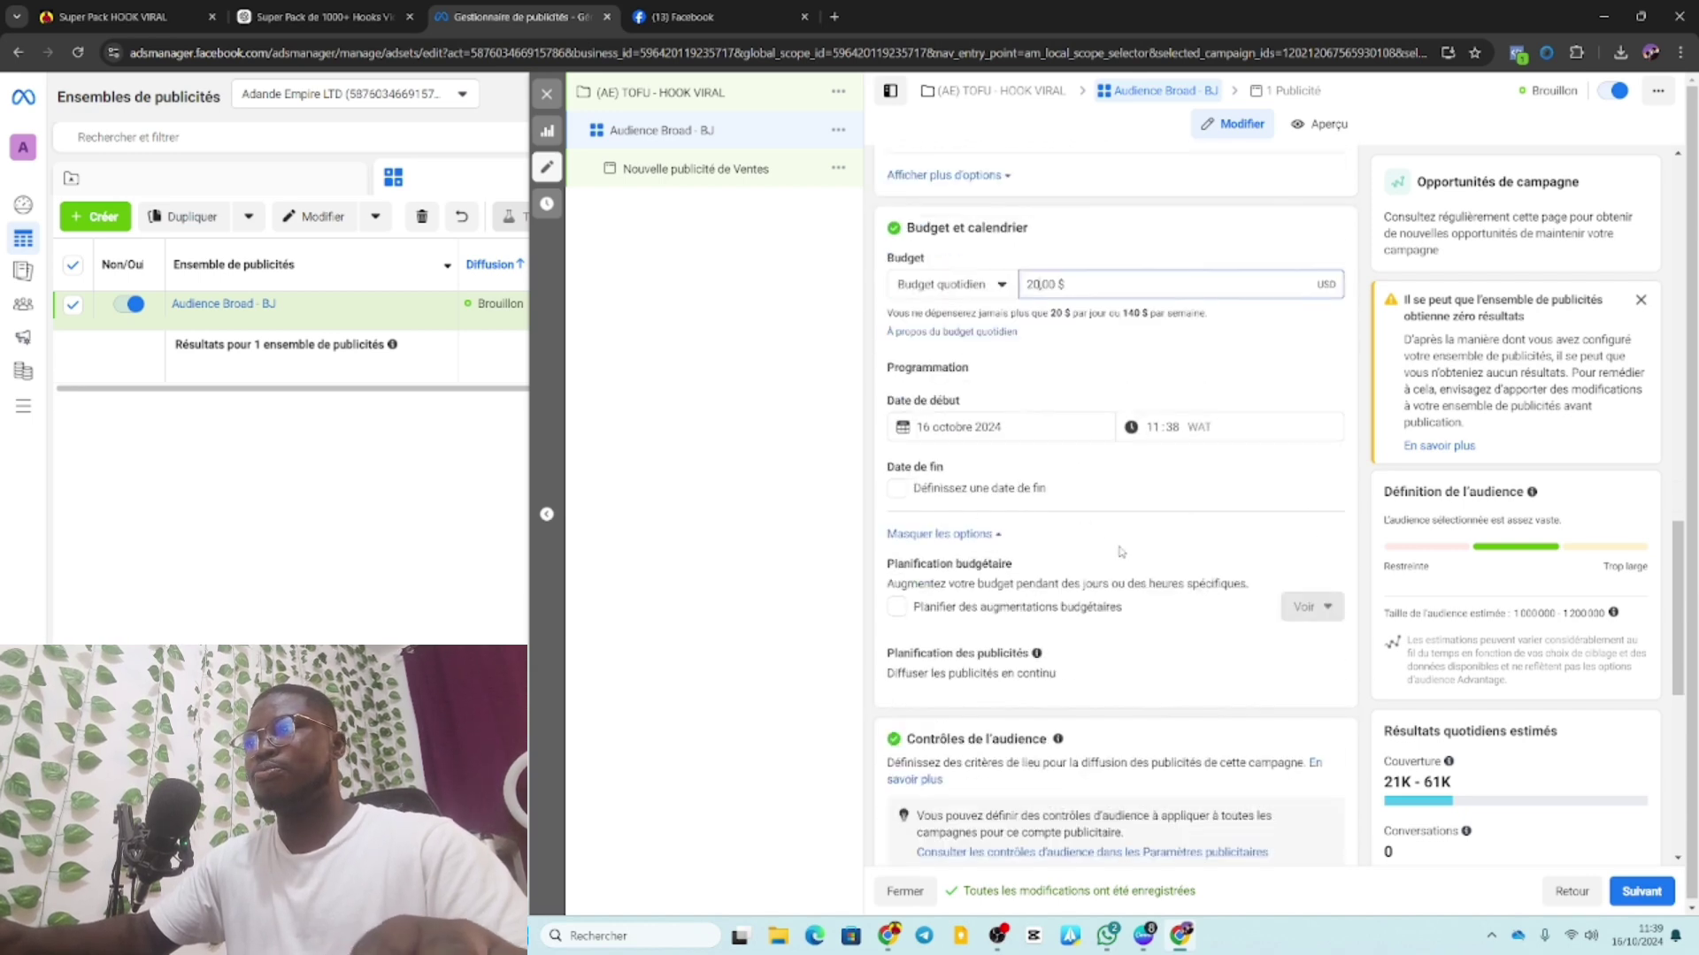
scroll(1072, 470, down, 1)
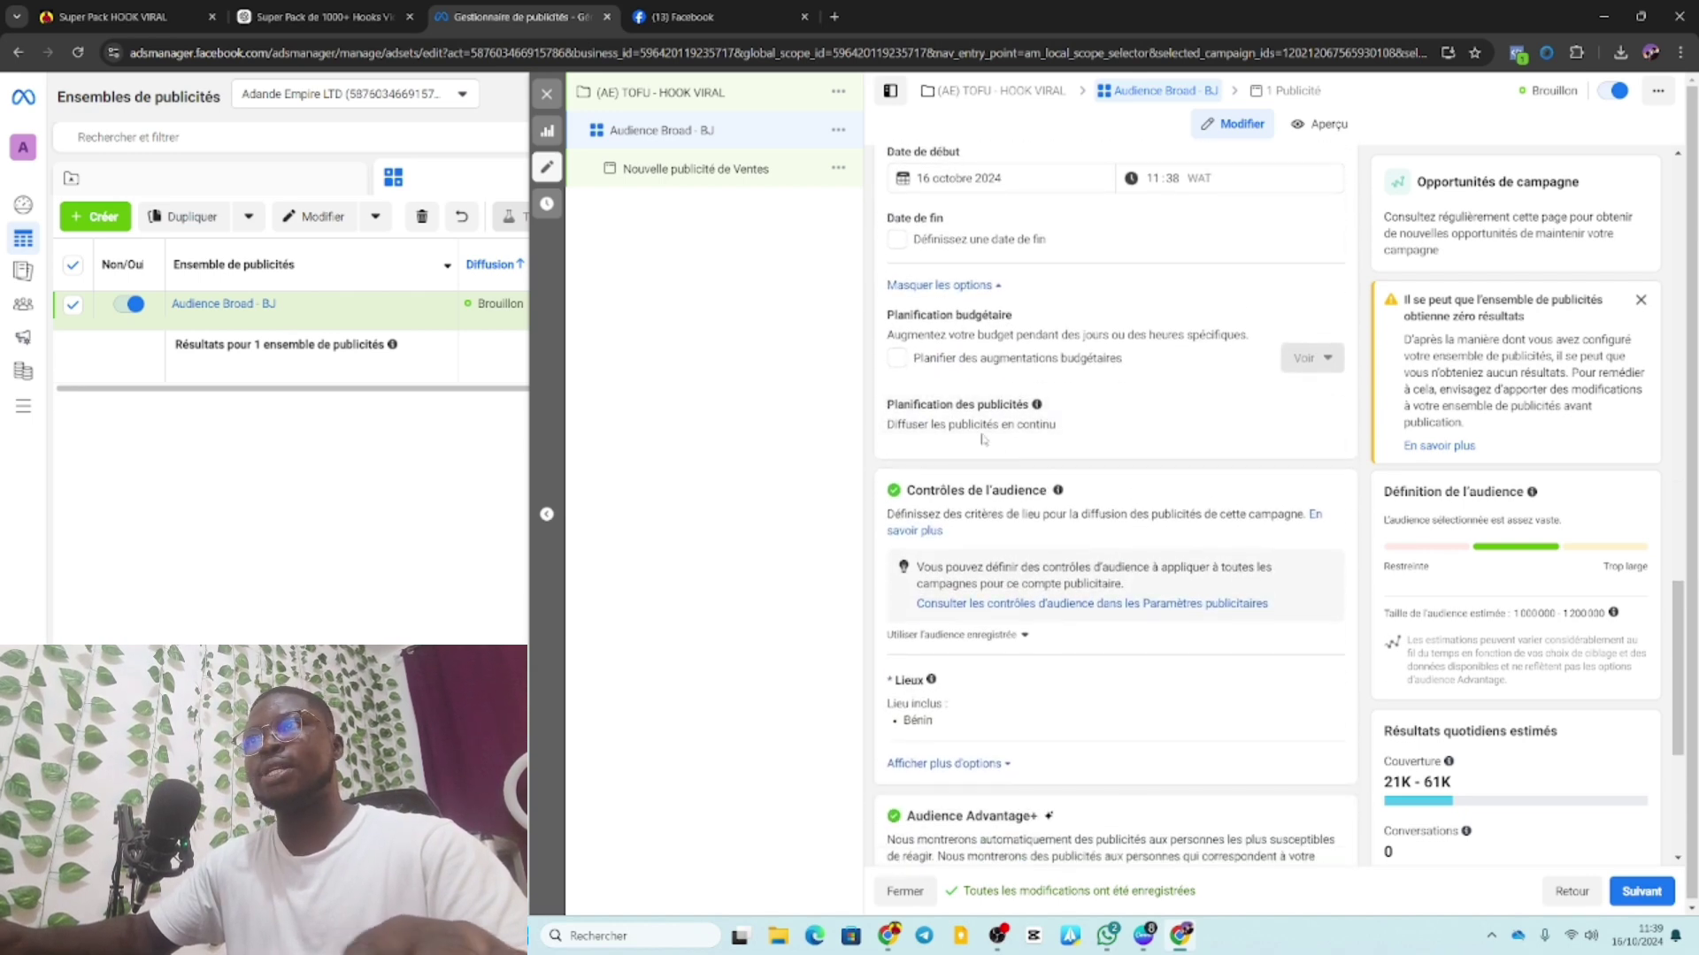
scroll(979, 479, down, 2)
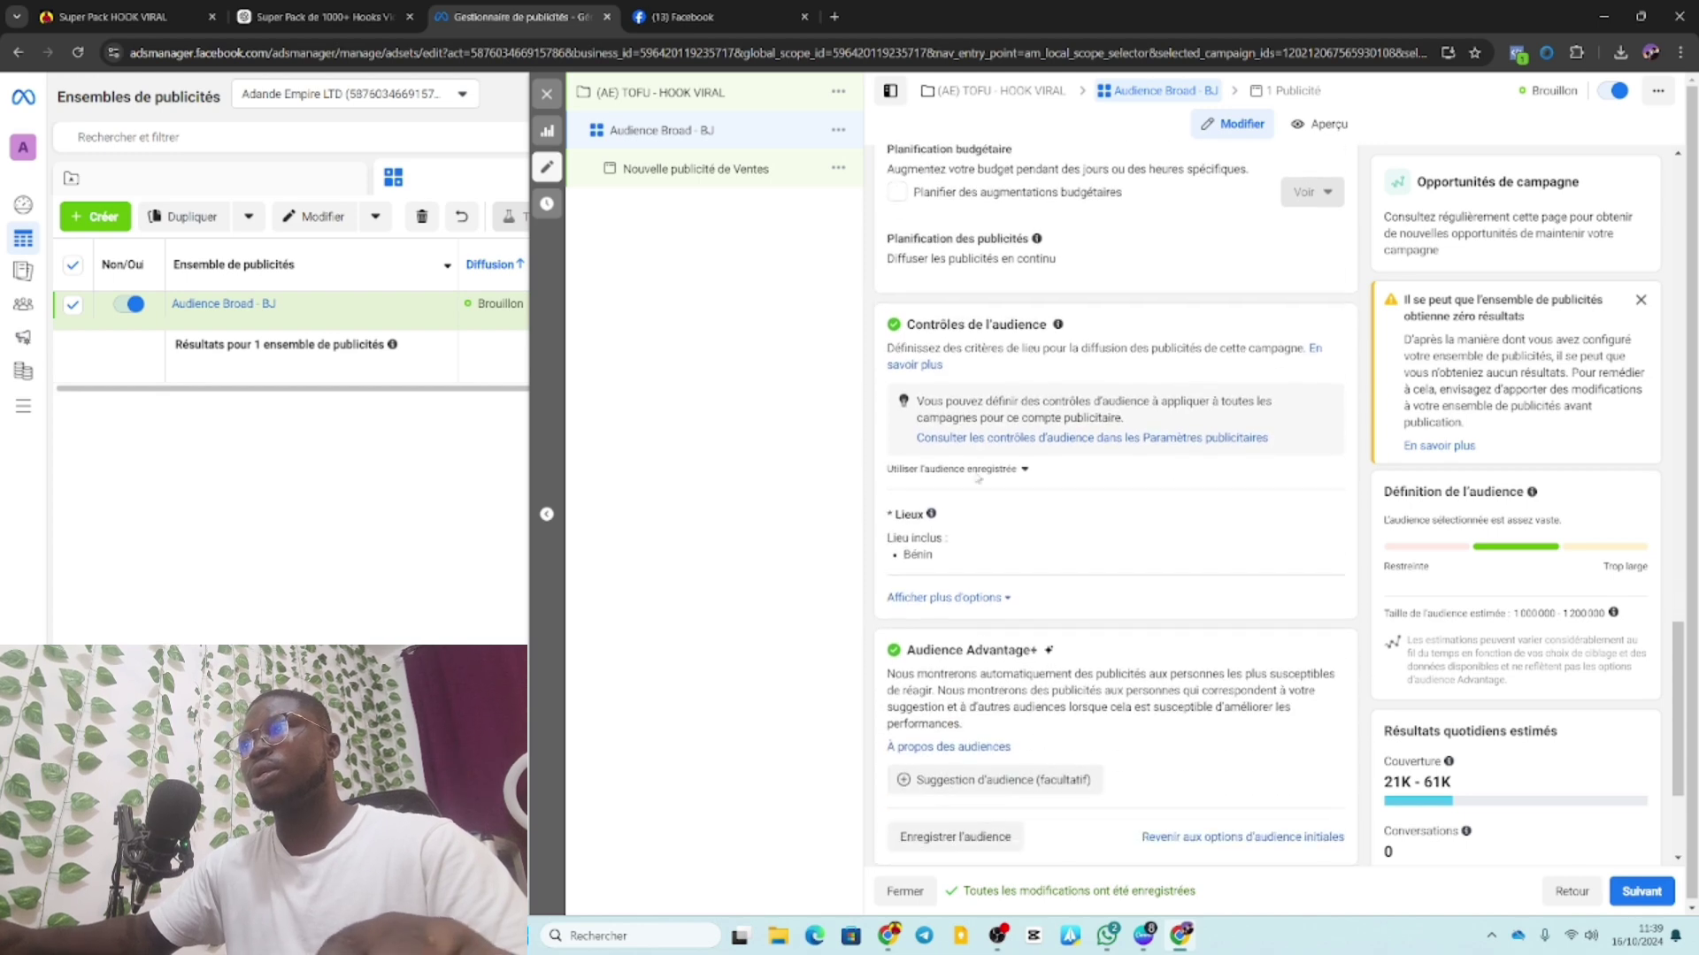
click(973, 469)
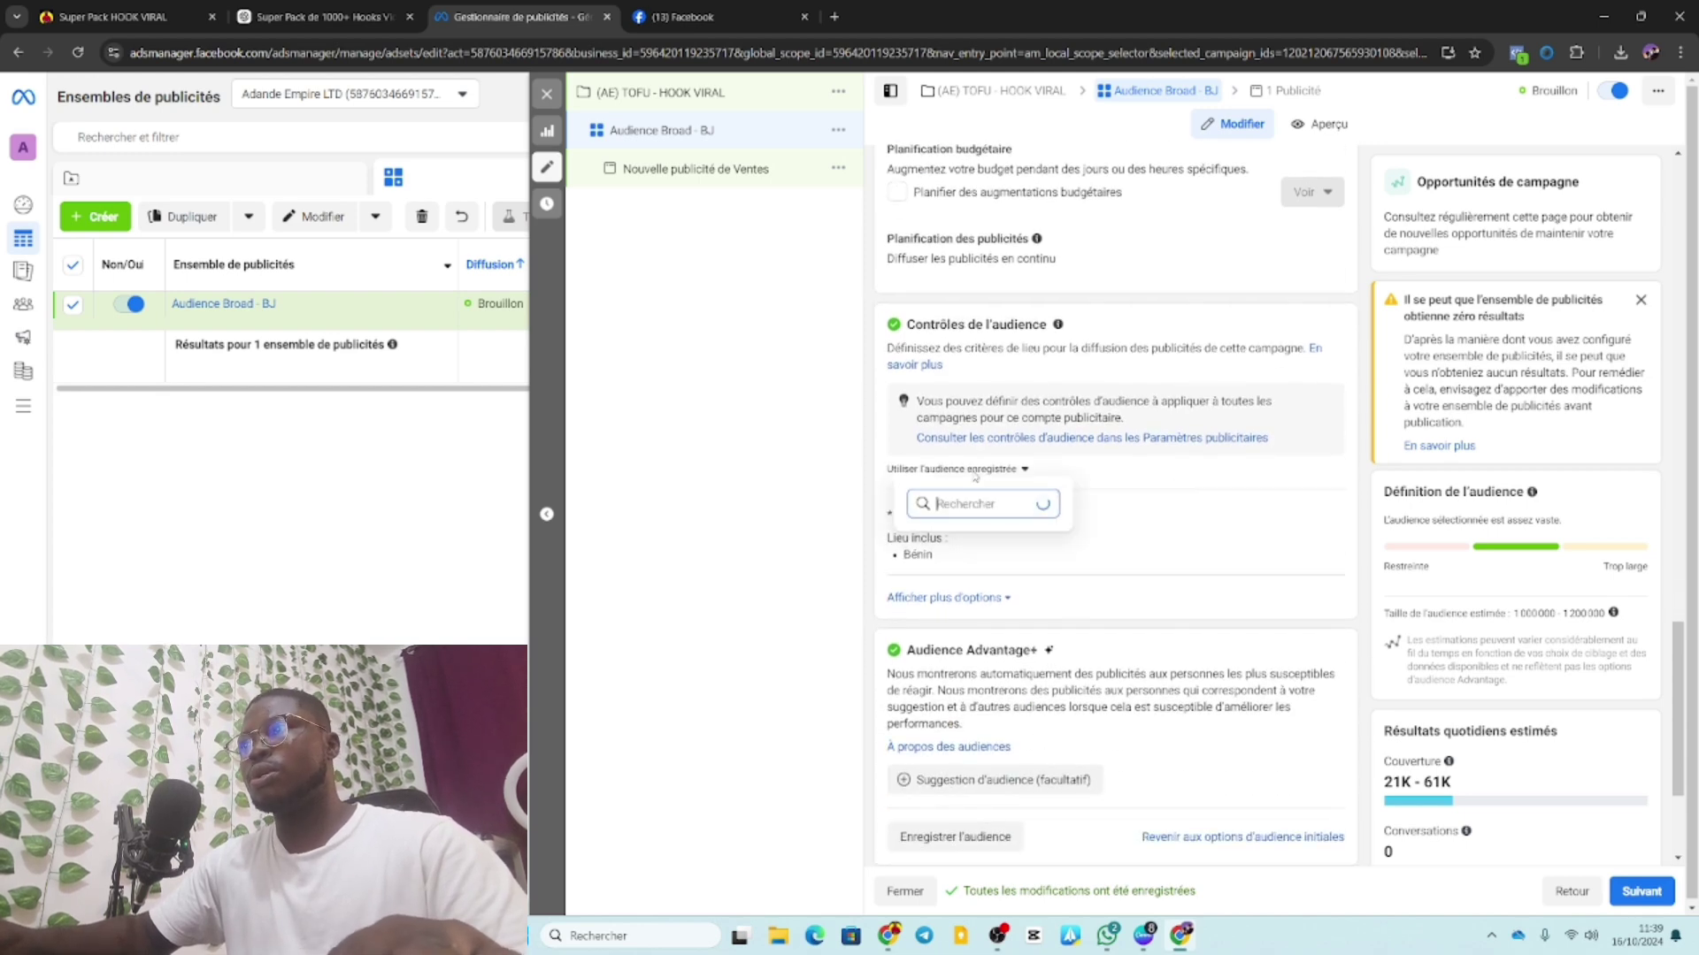
click(1116, 384)
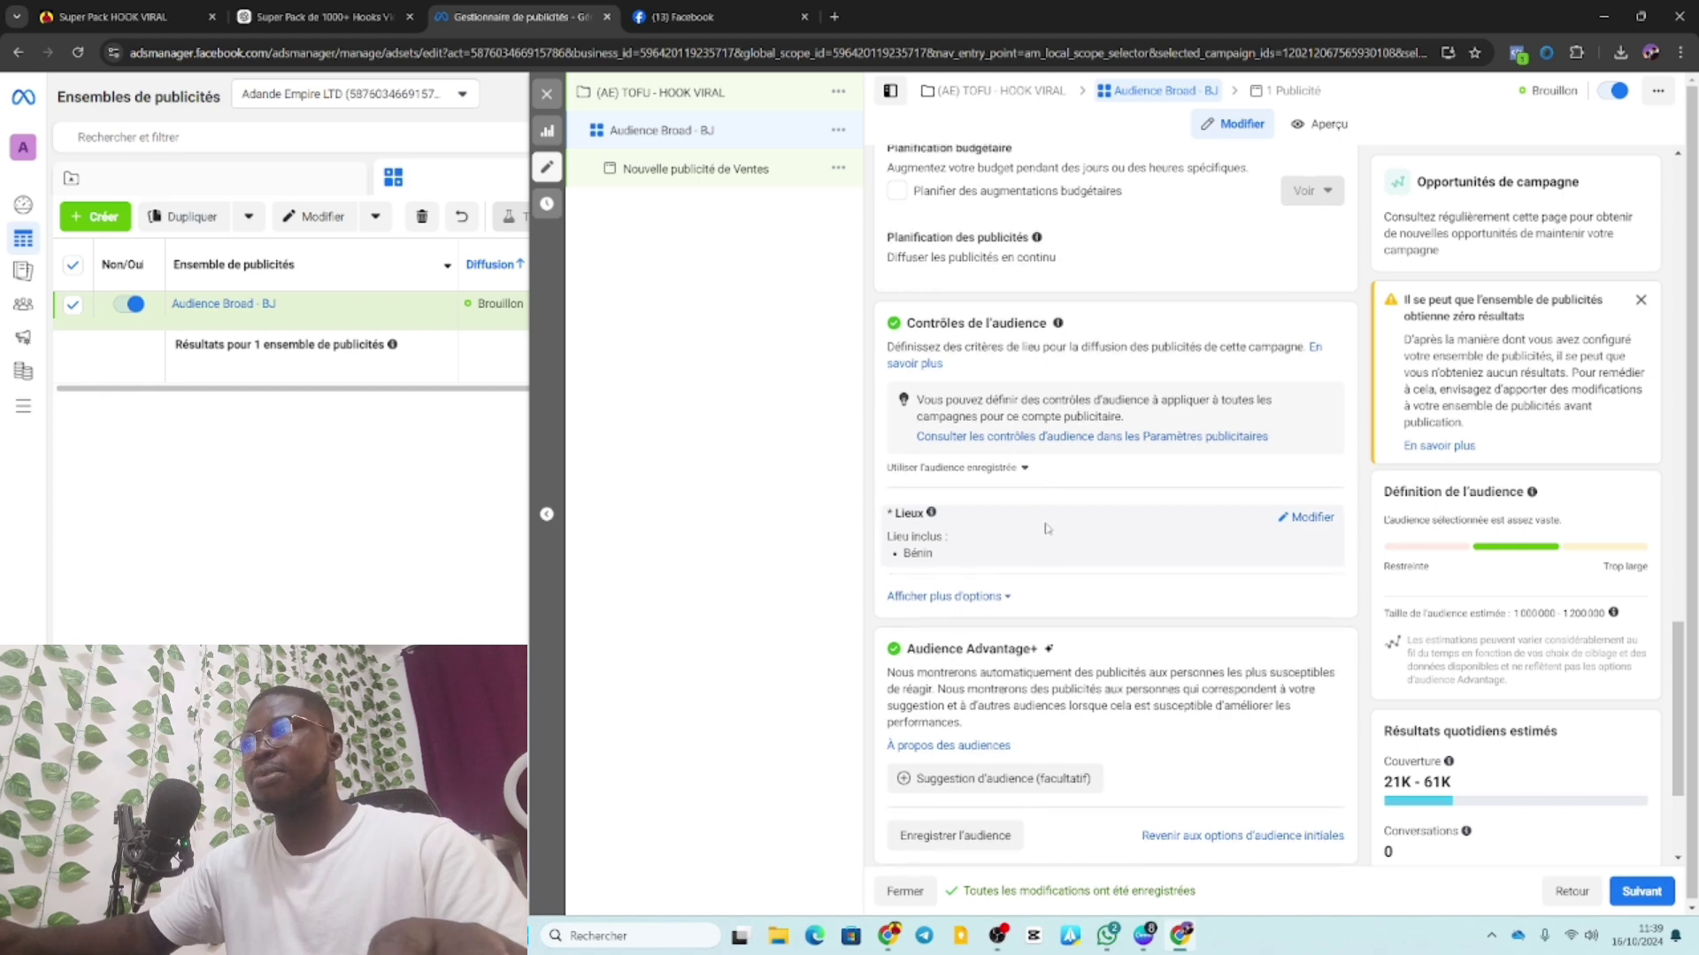
Target the language Français (tout) in the audience options.
scroll(1035, 522, down, 1)
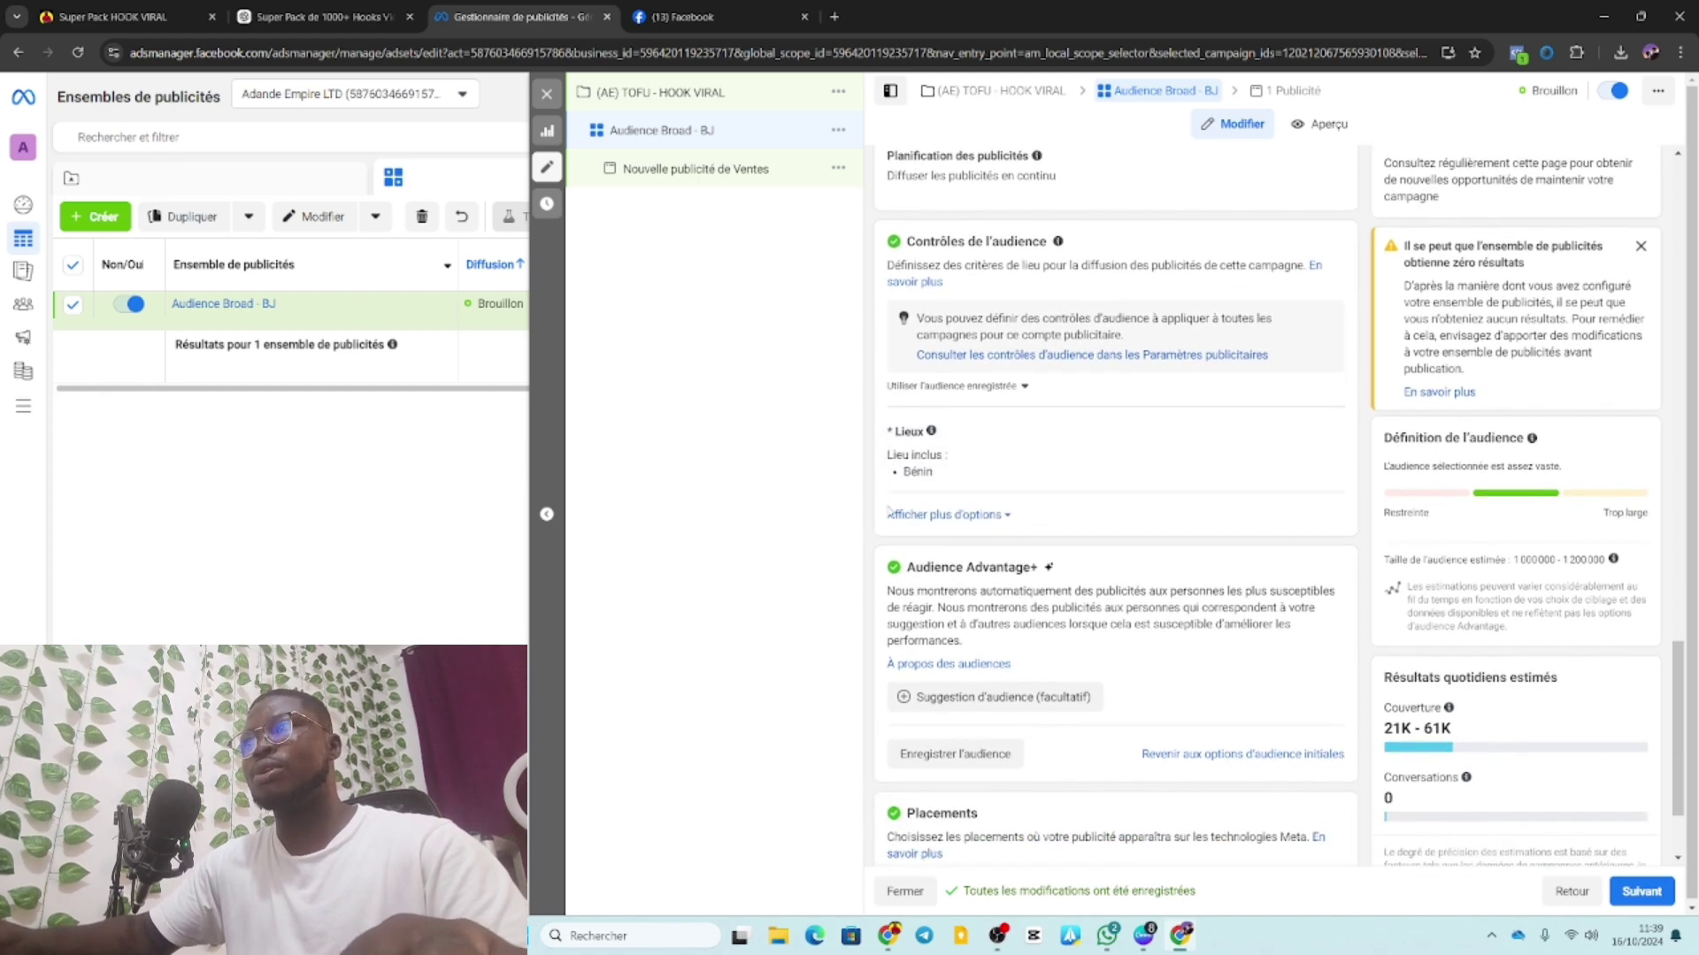
click(964, 515)
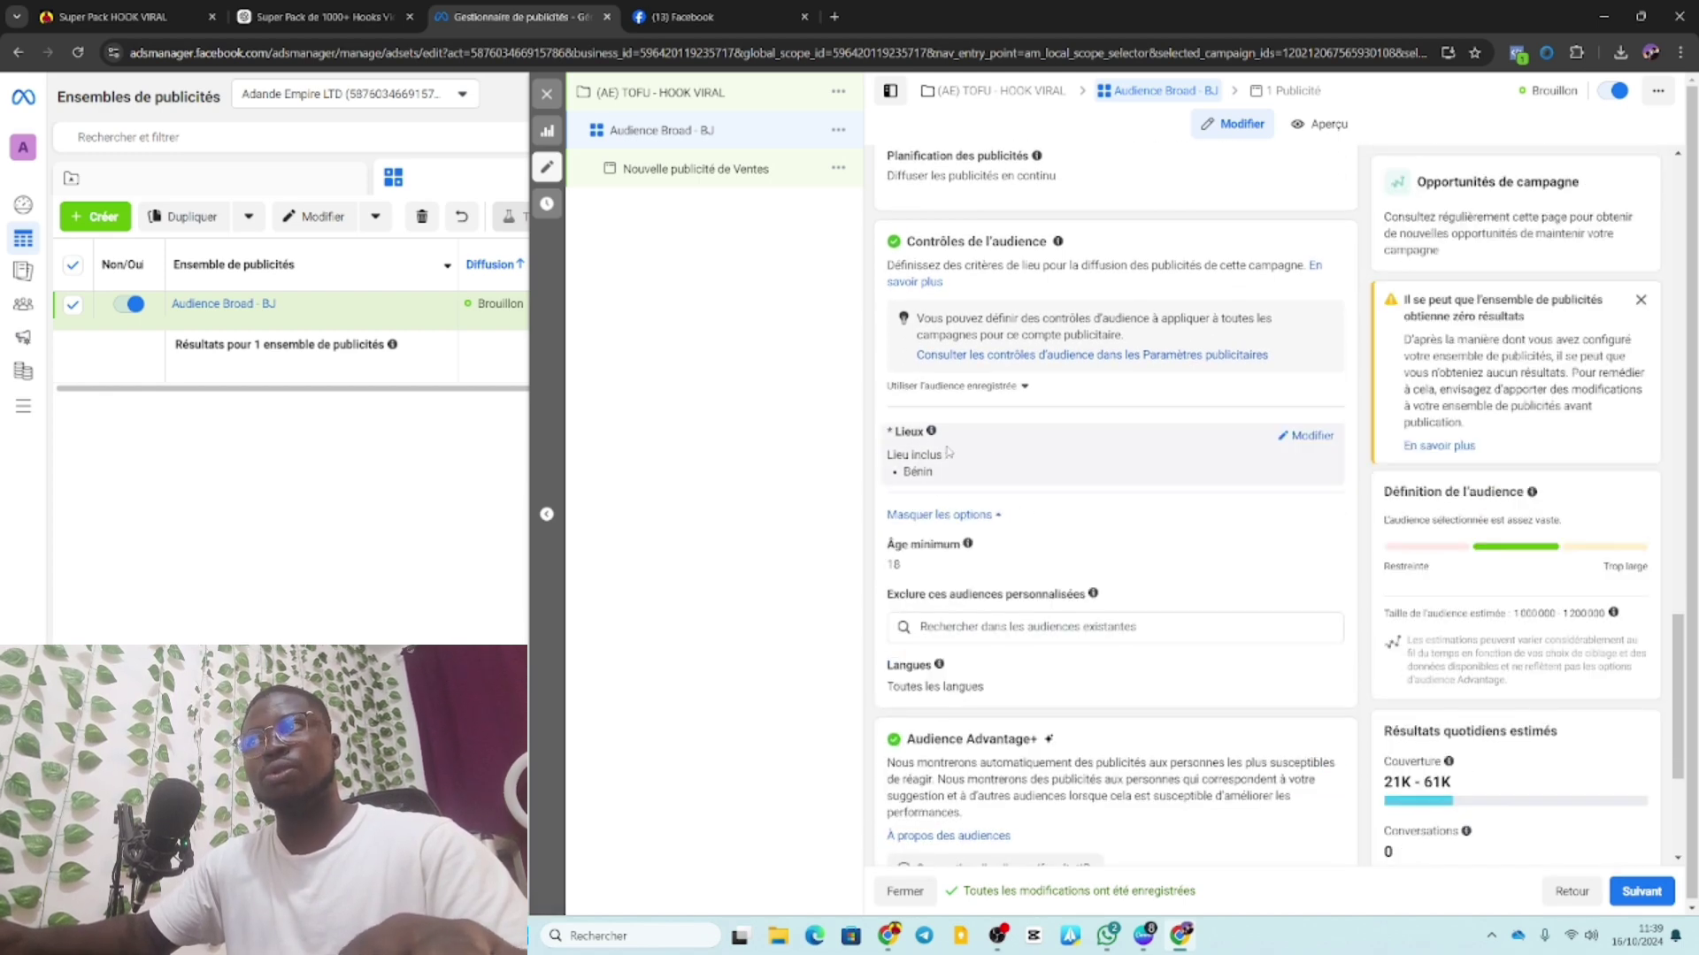
scroll(1327, 540, down, 2)
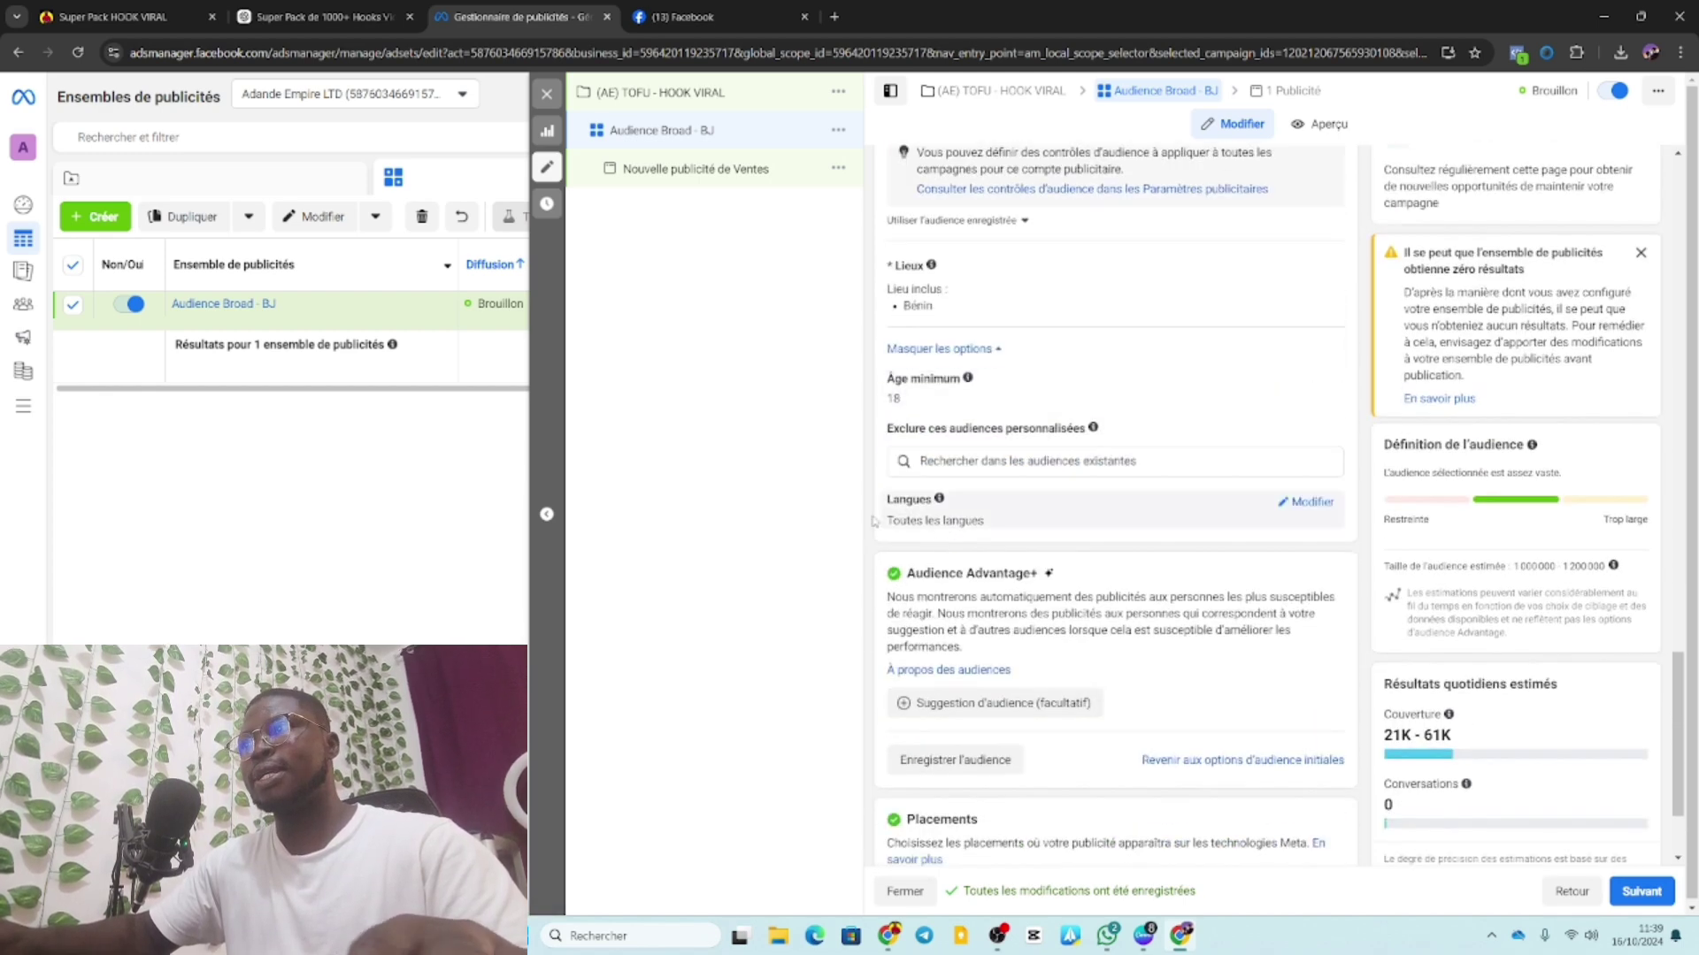
click(1318, 503)
click(988, 524)
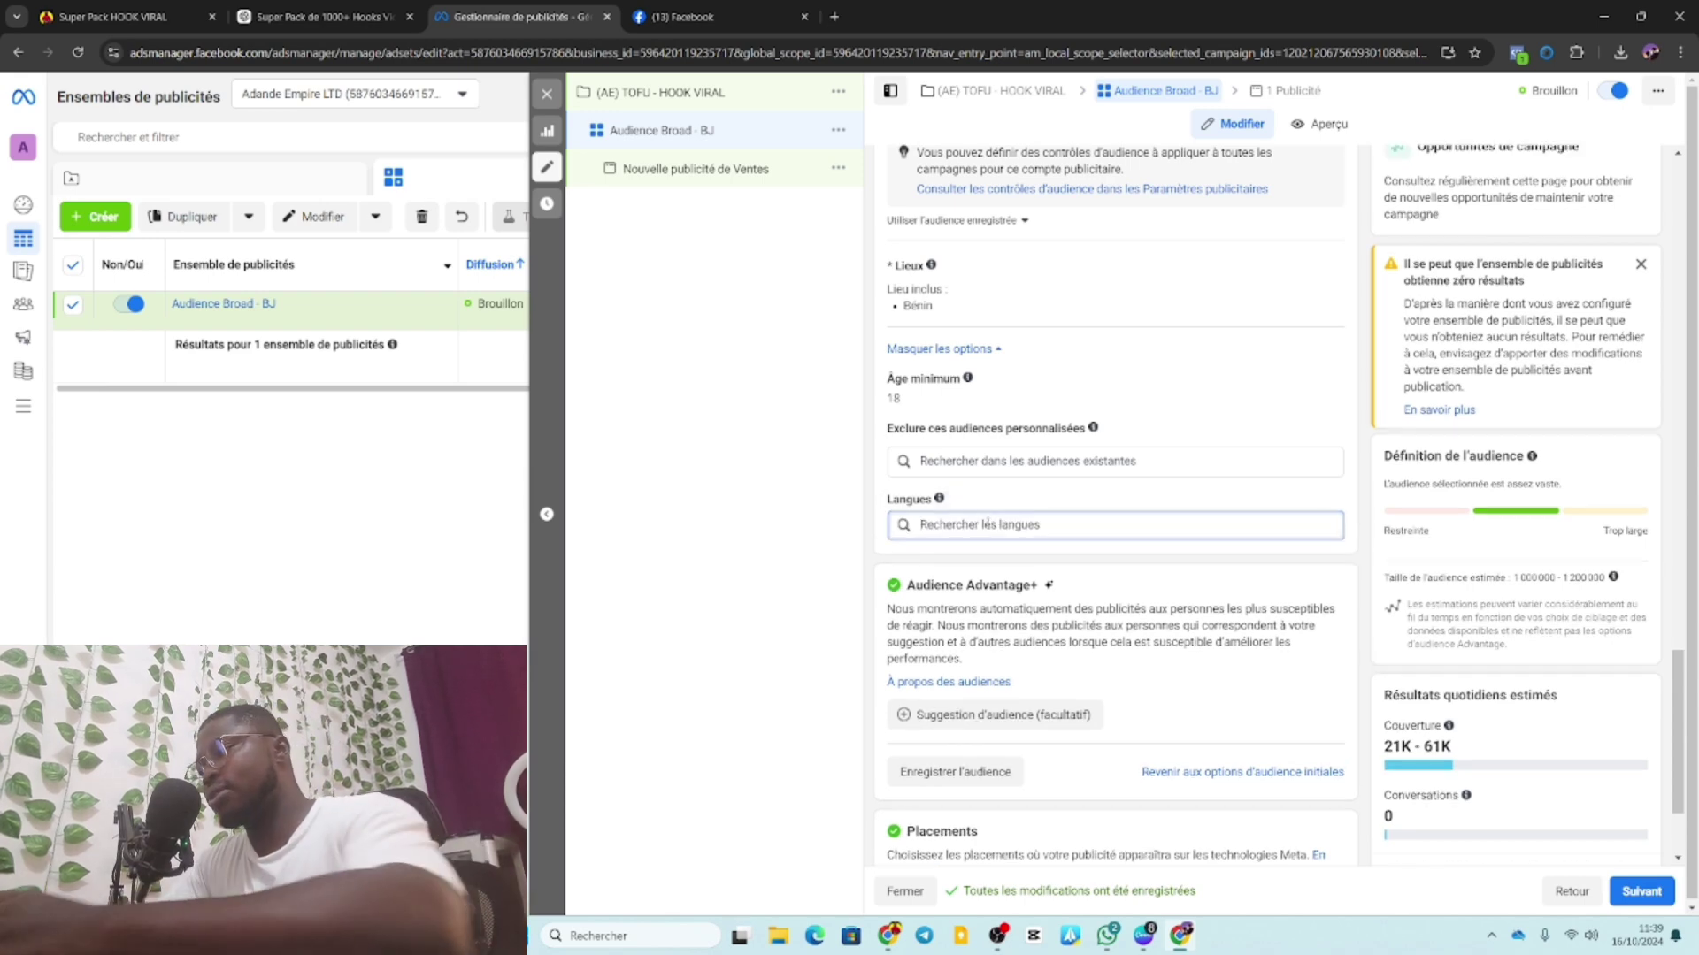
text(fran)
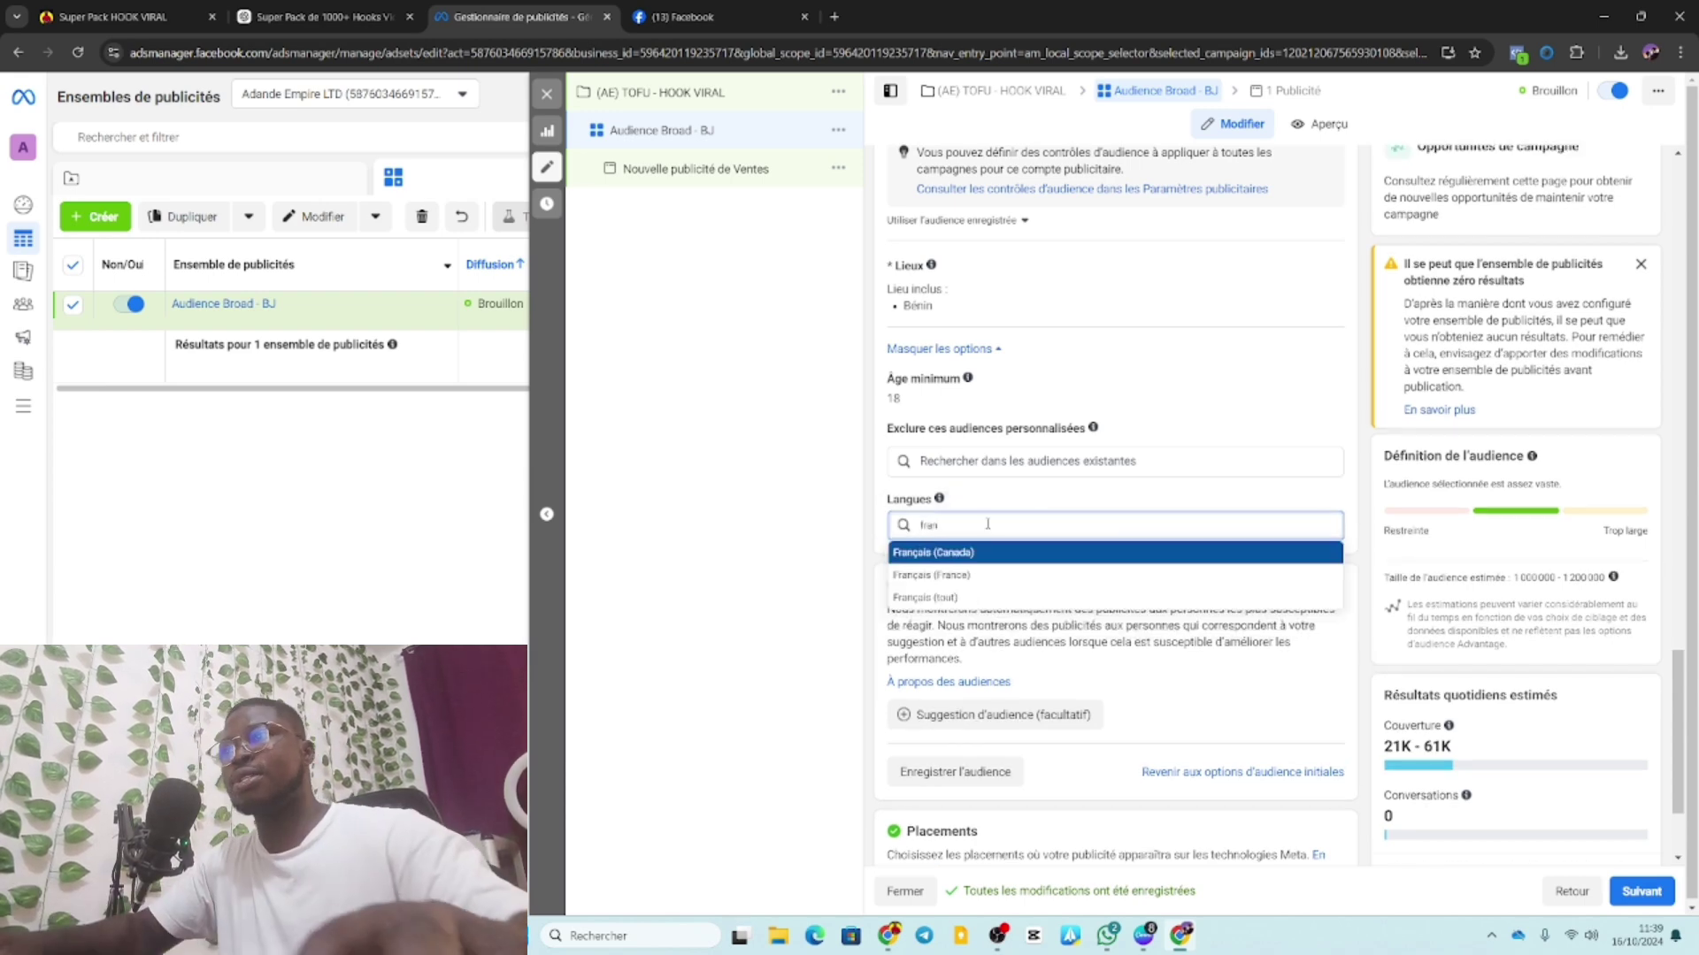
click(947, 598)
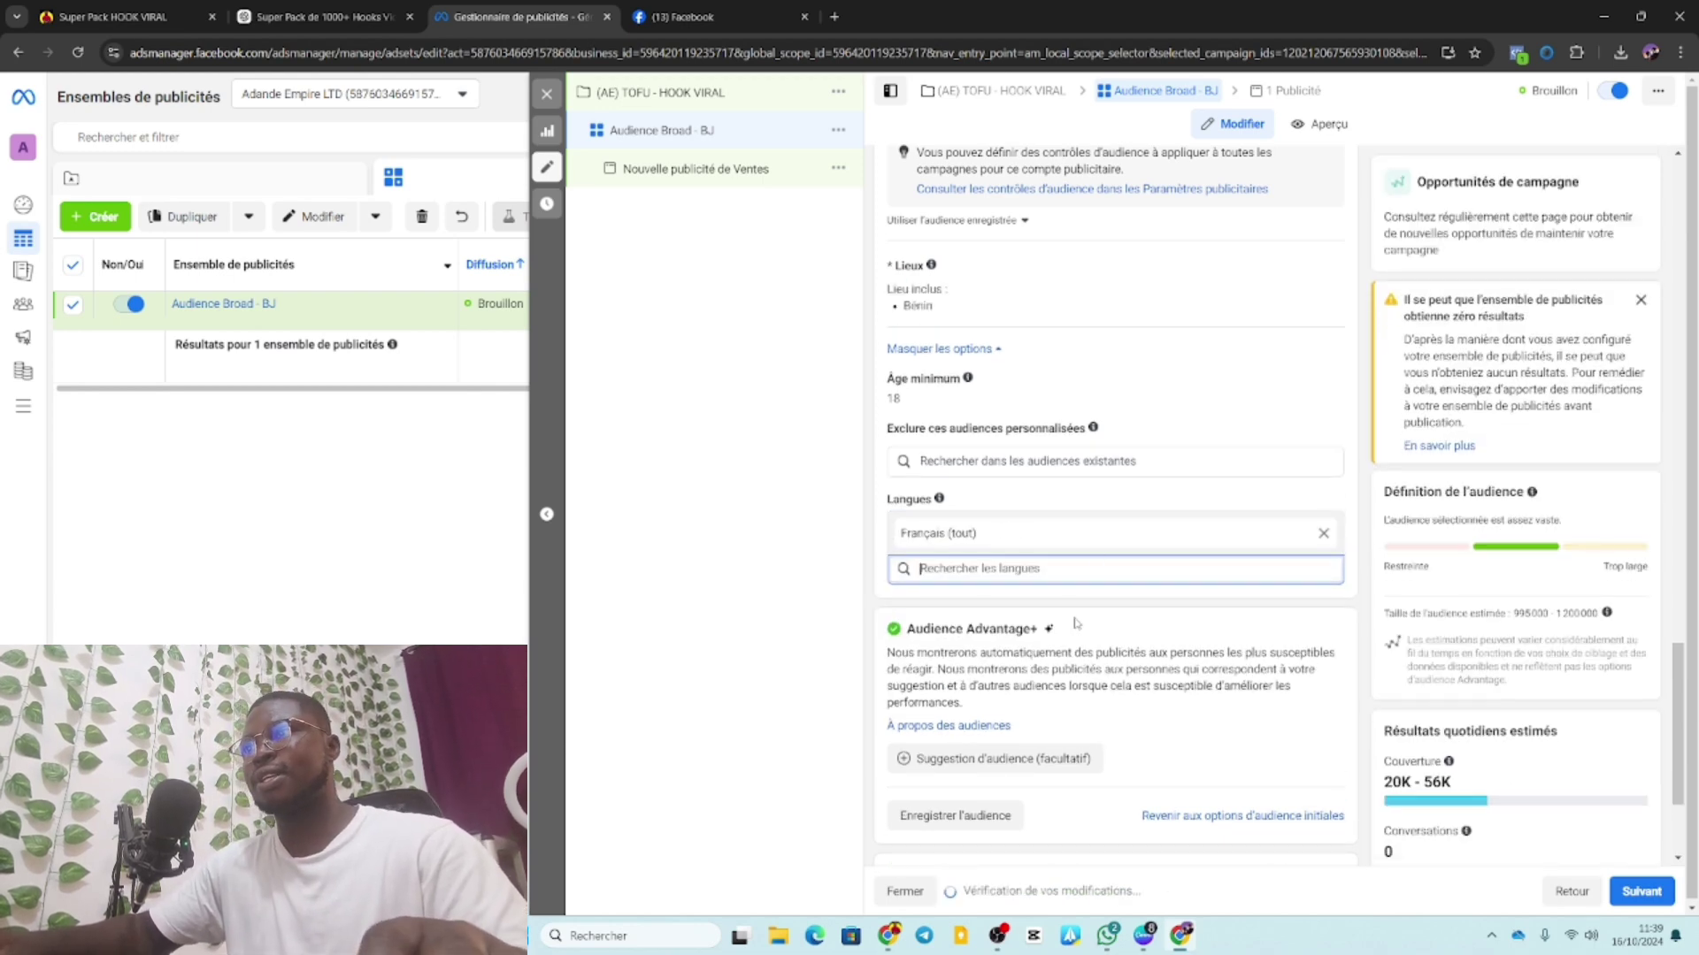
Expand the audience suggestion and placement brand-safety options and review them.
scroll(1018, 593, down, 2)
click(982, 588)
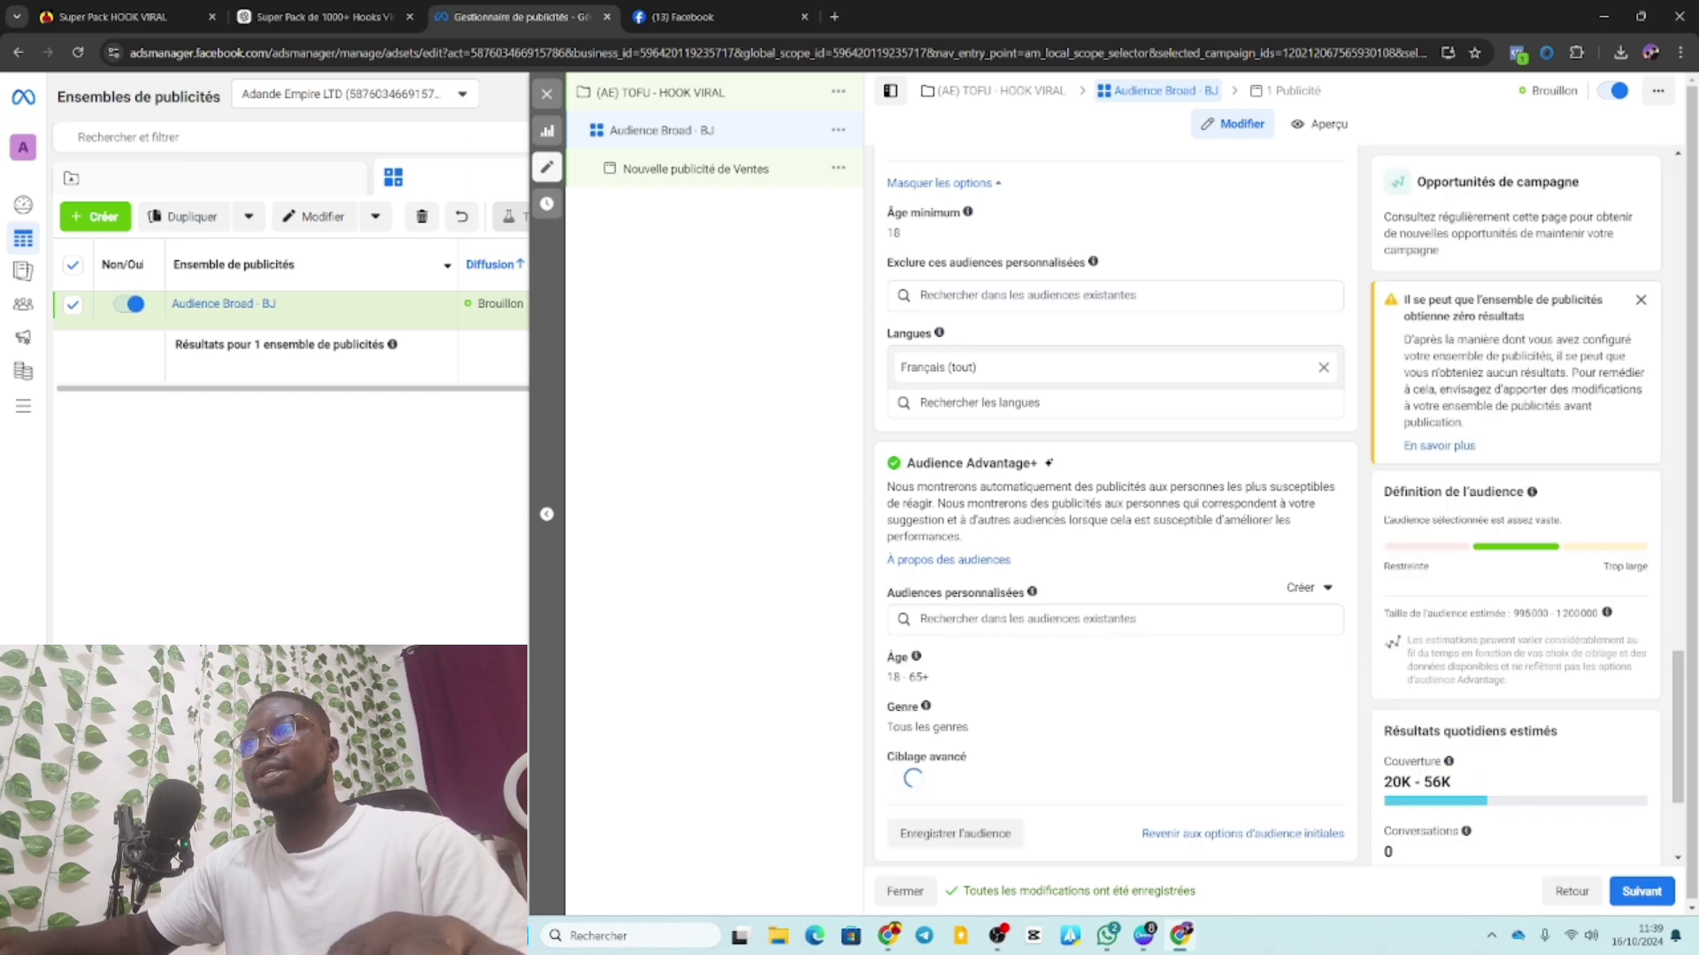
scroll(1068, 511, down, 2)
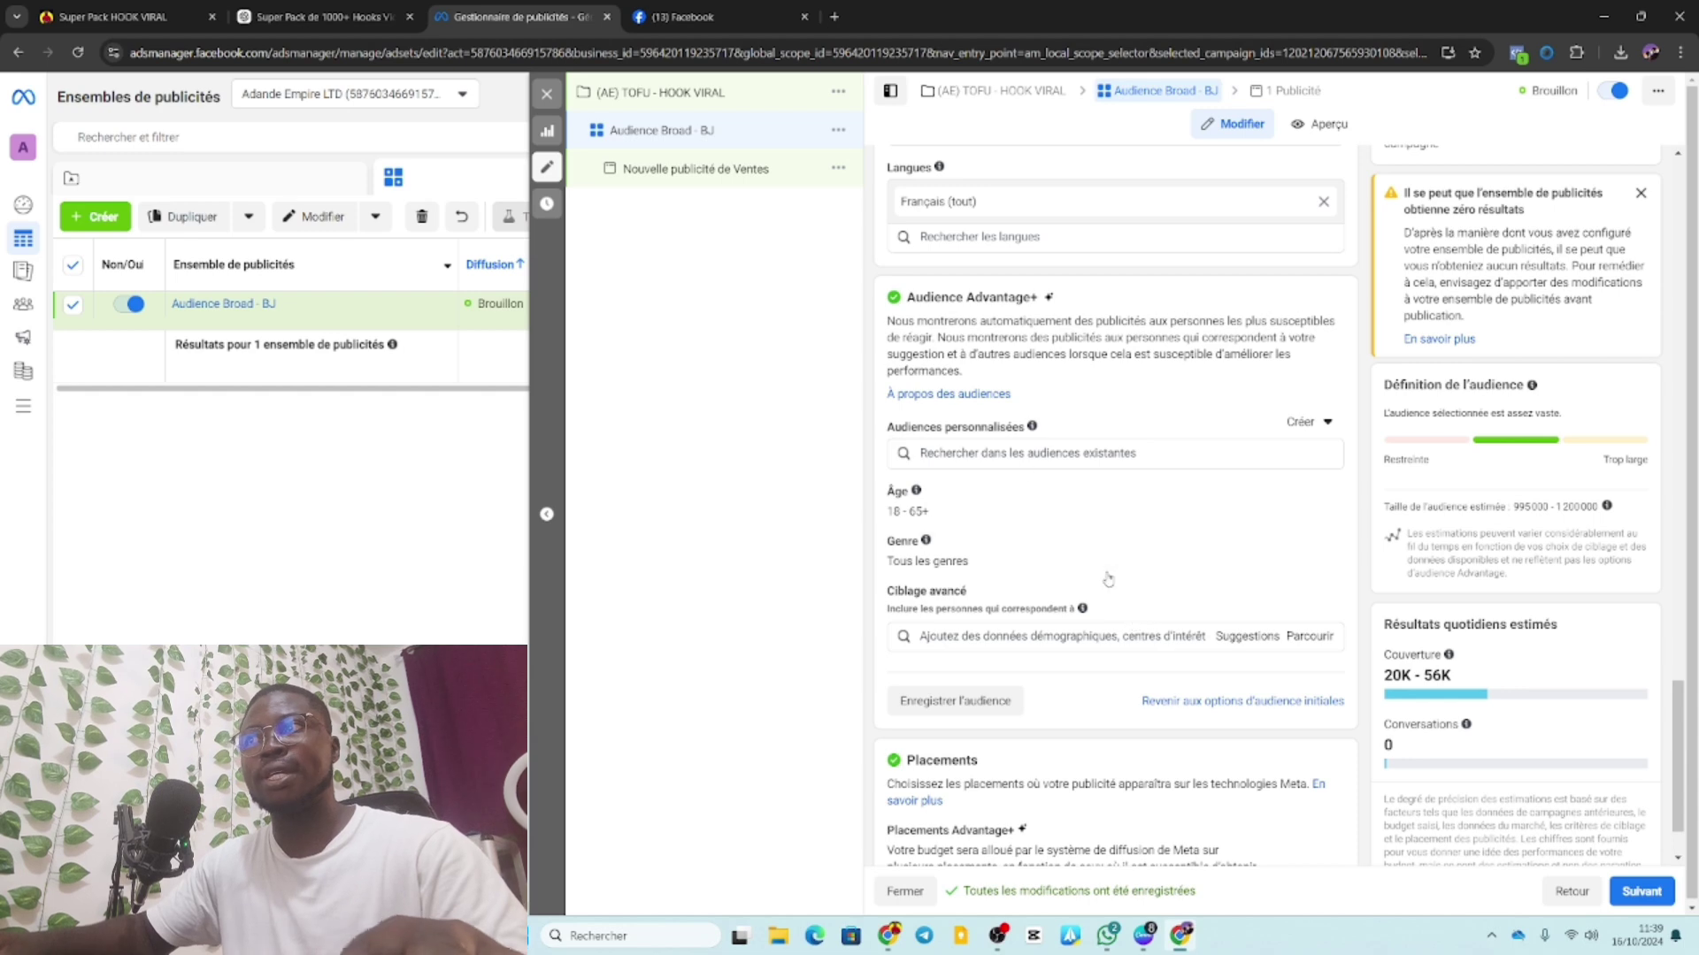
scroll(1128, 572, down, 1)
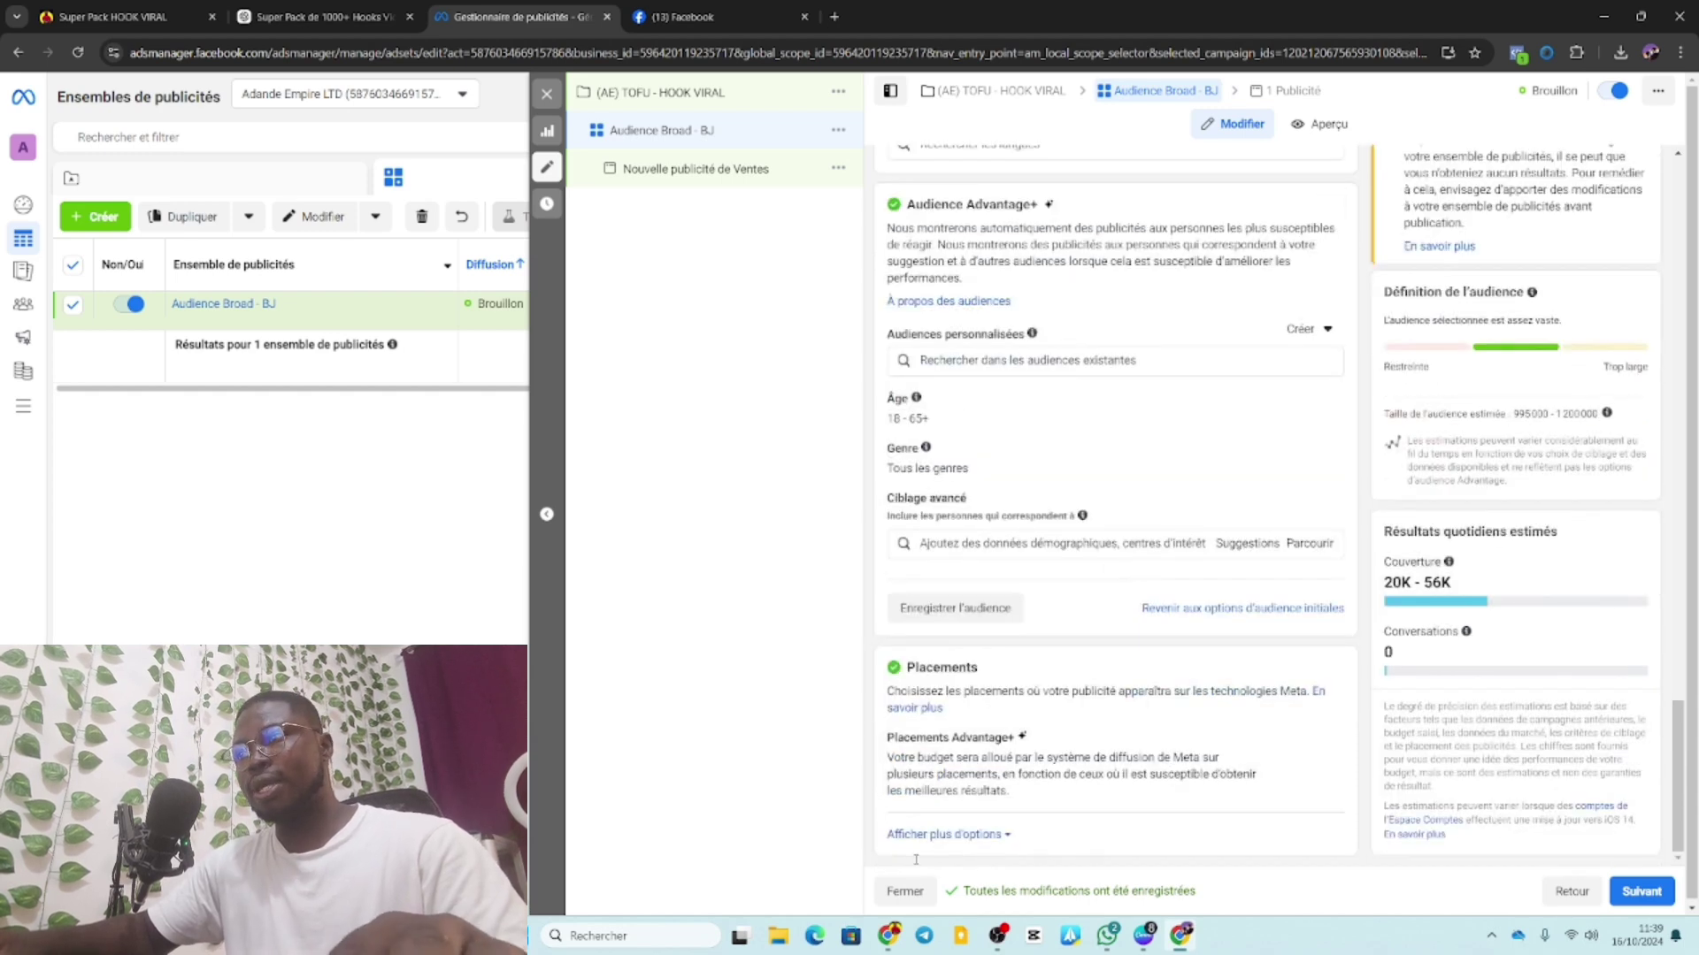
click(958, 836)
scroll(1024, 715, down, 4)
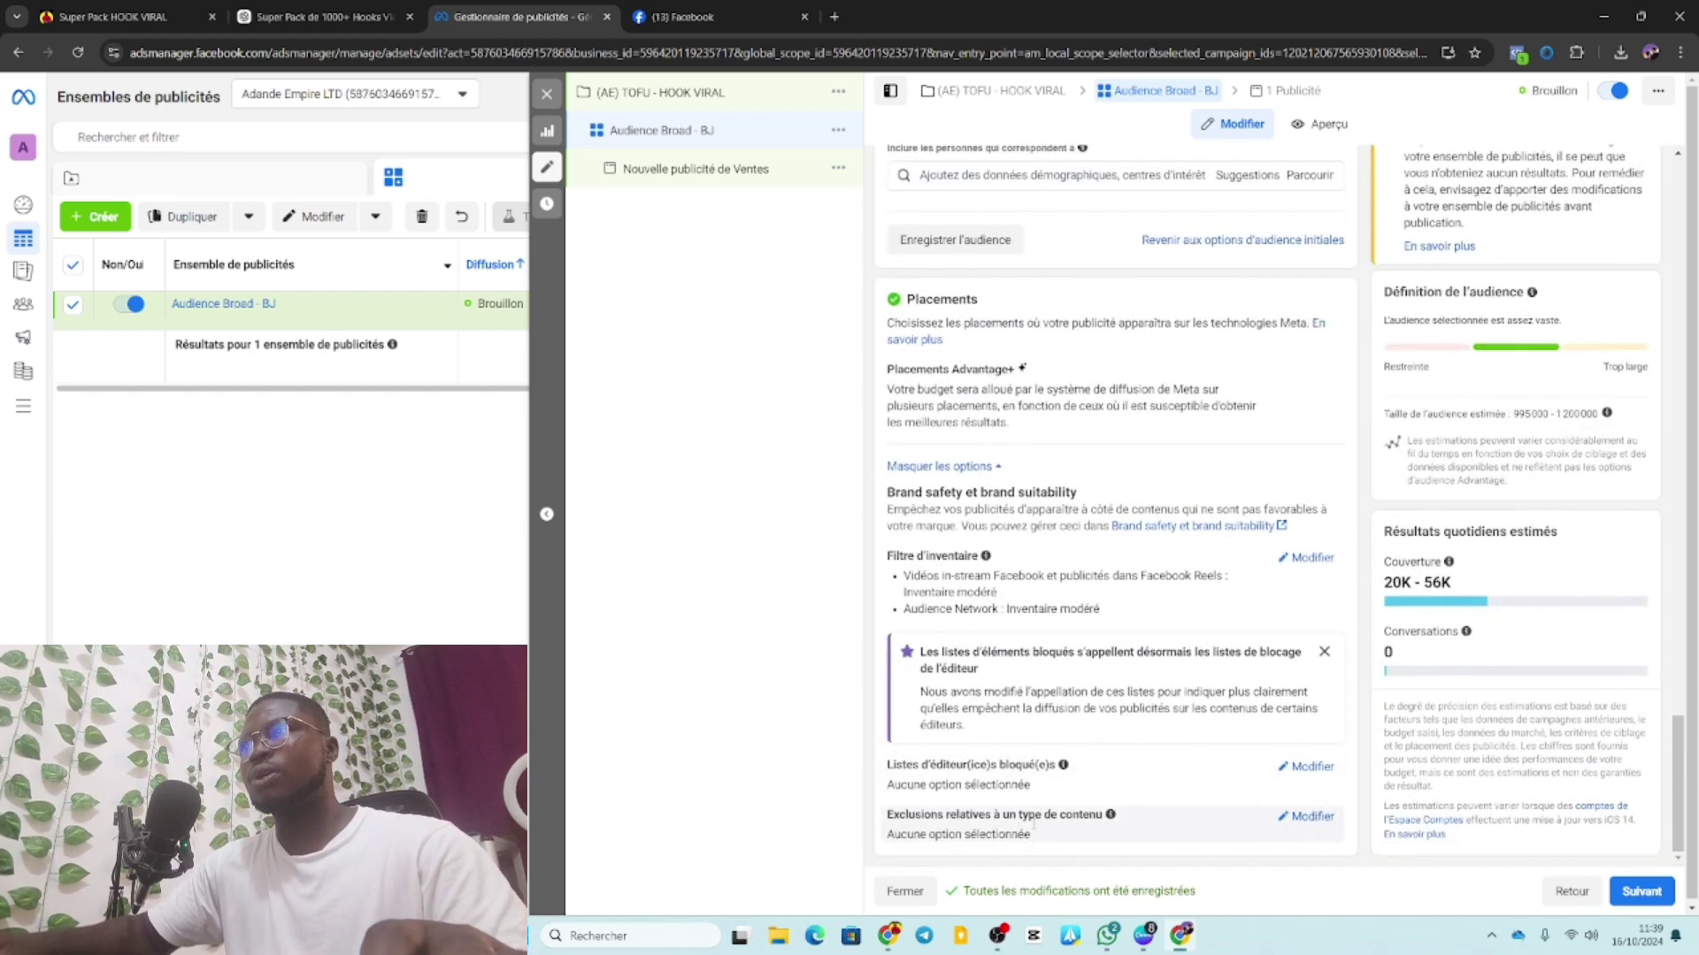
scroll(1023, 714, up, 20)
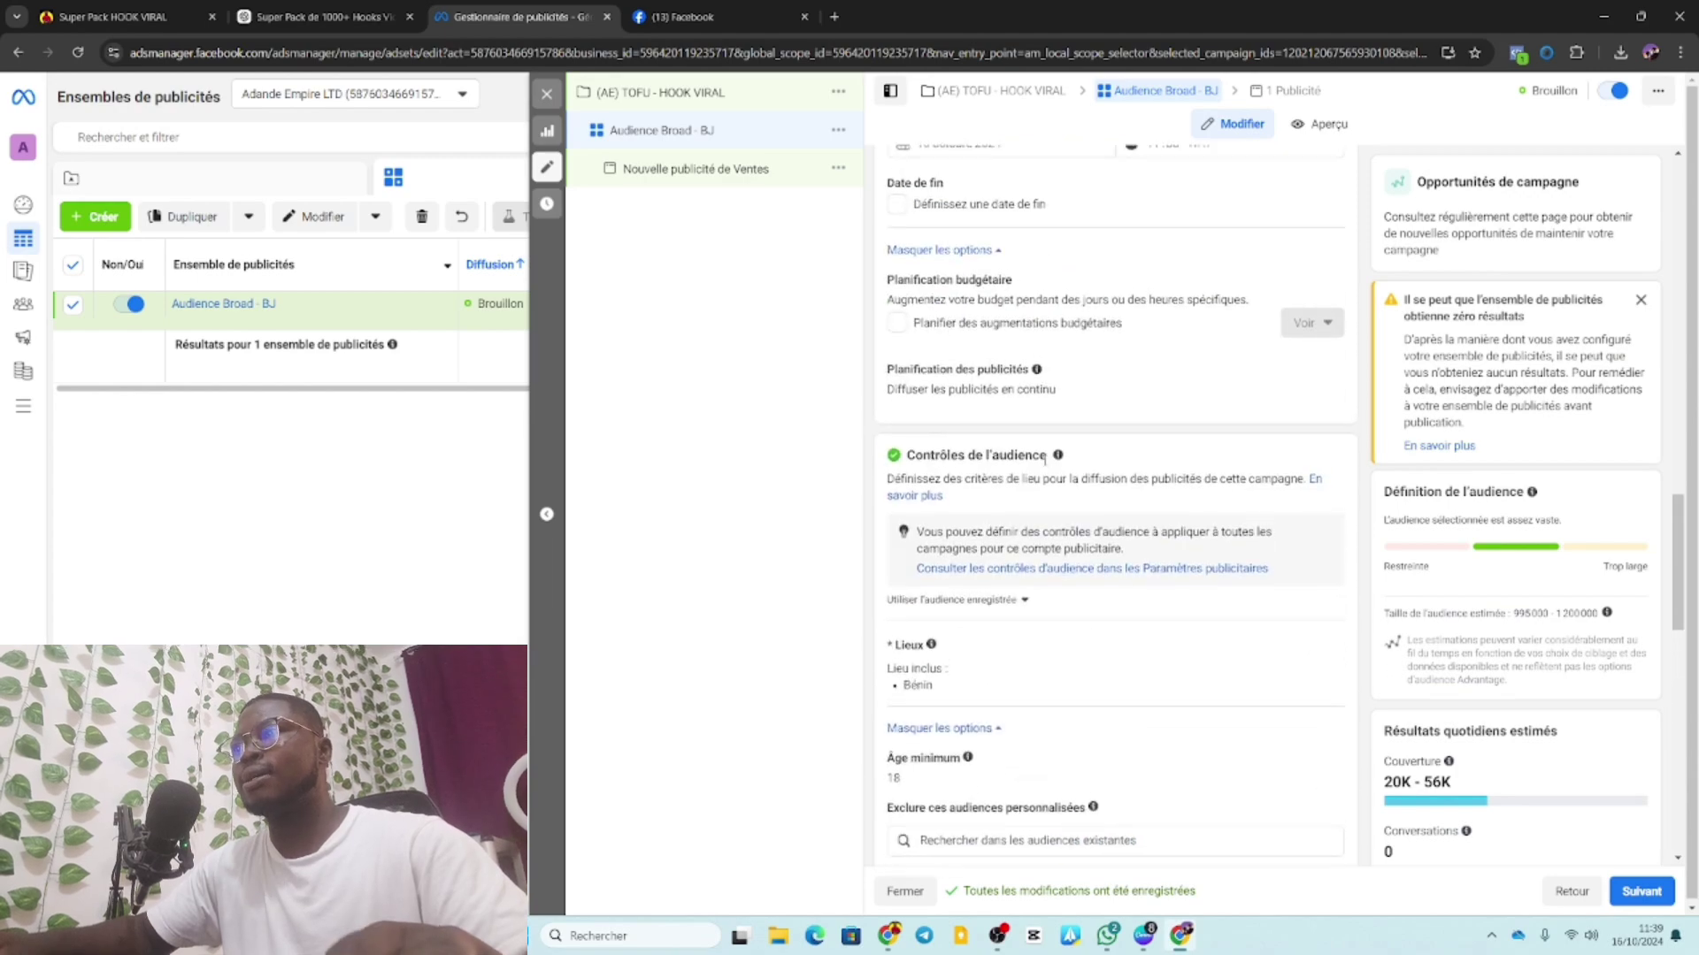
scroll(1043, 466, up, 5)
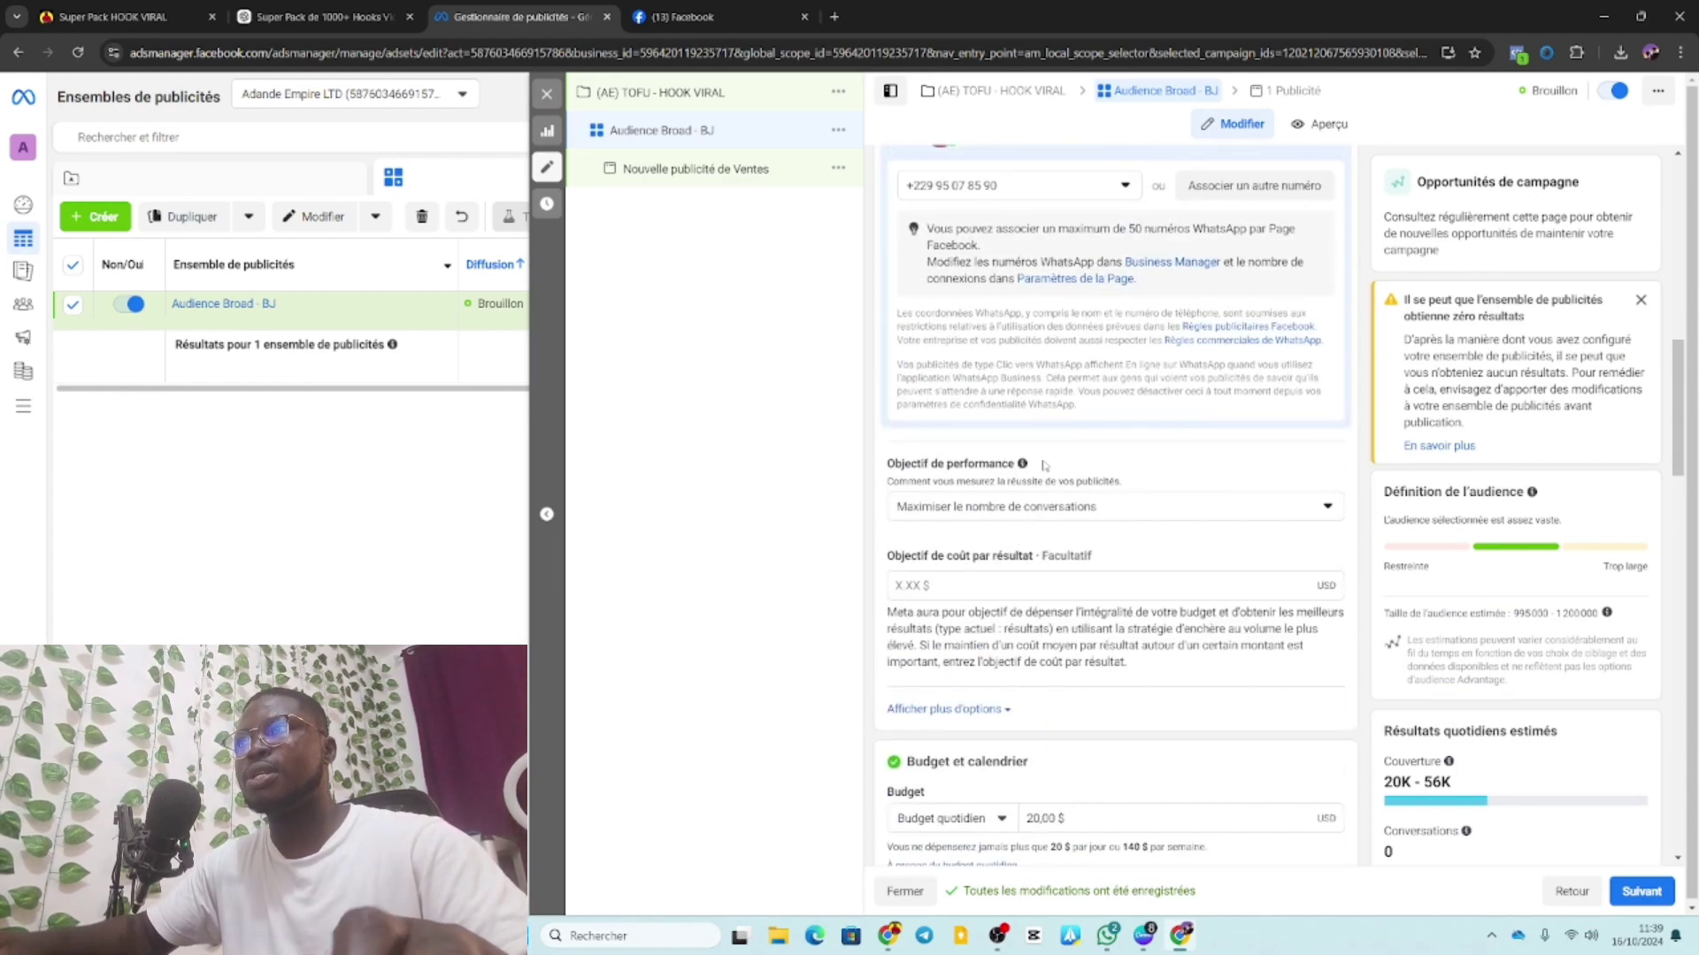
scroll(1044, 466, up, 6)
scroll(1044, 466, down, 8)
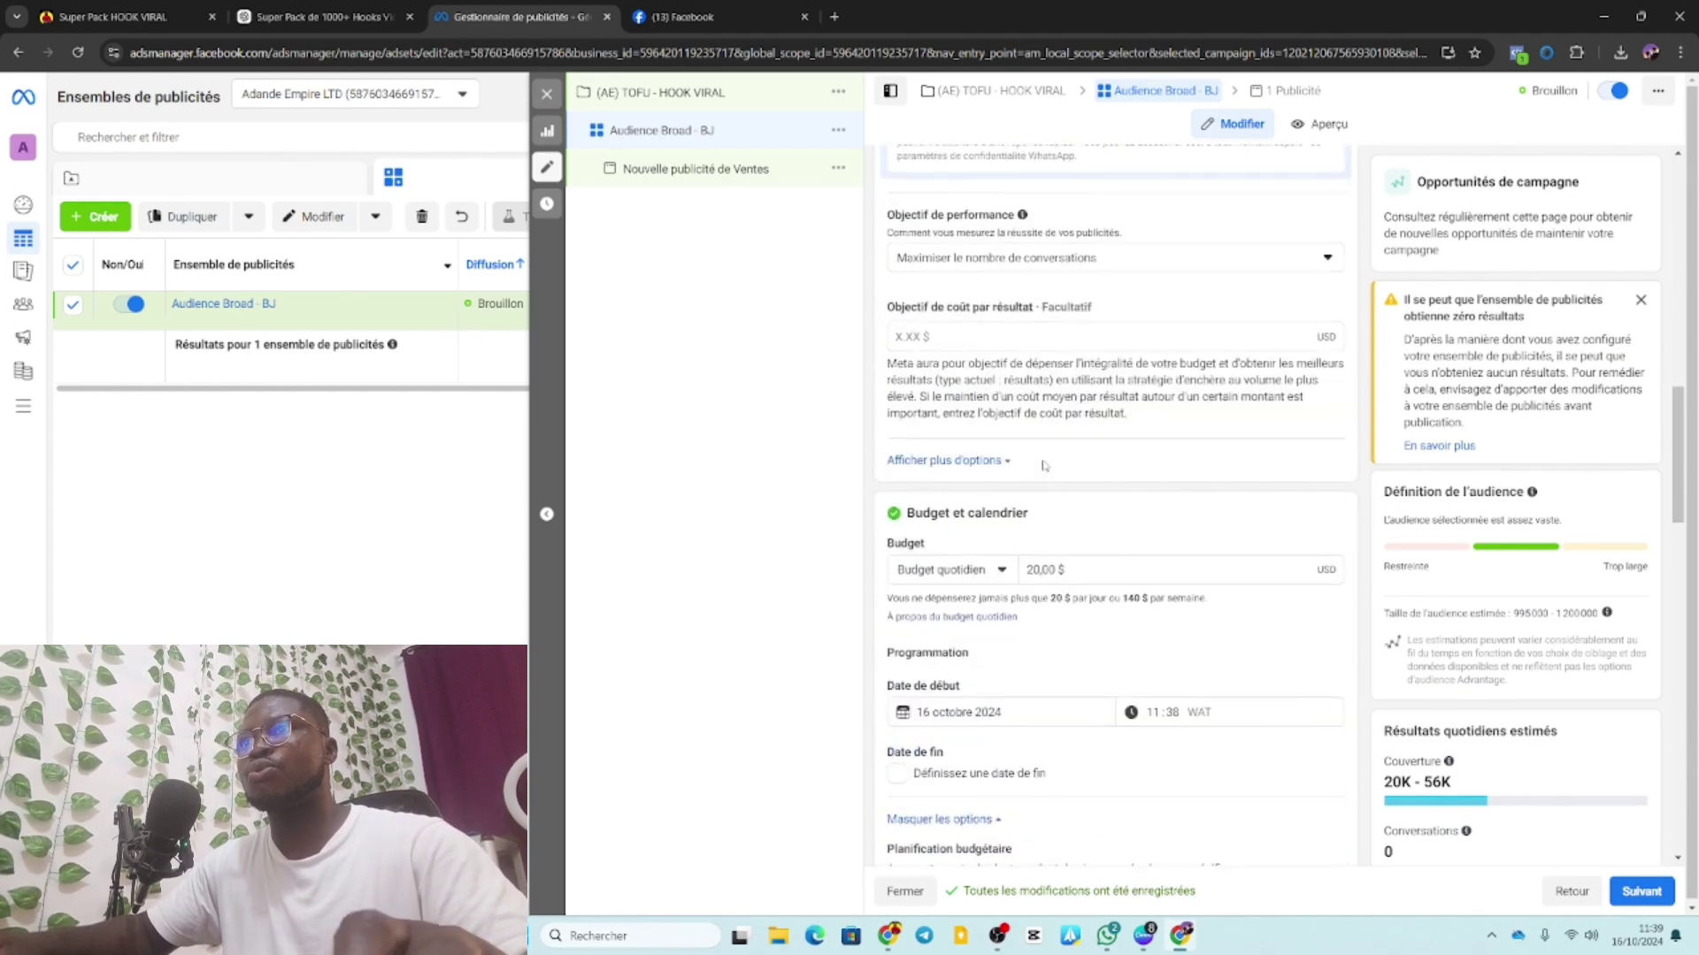
scroll(1044, 465, down, 15)
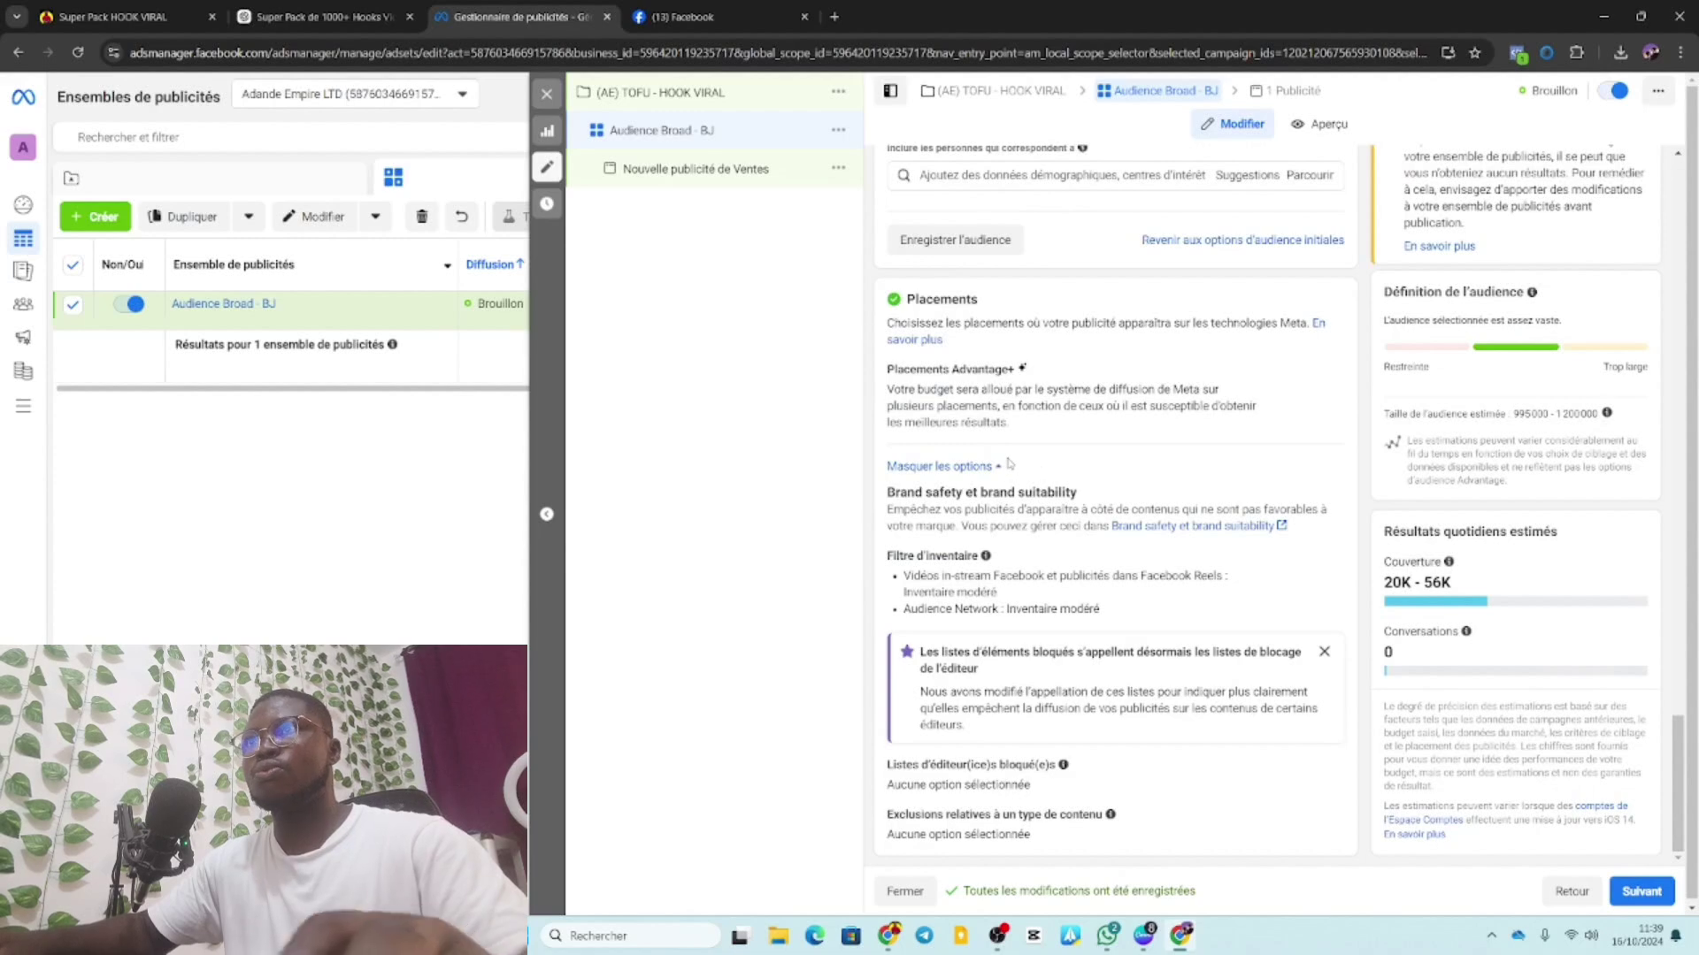
scroll(1471, 434, up, 4)
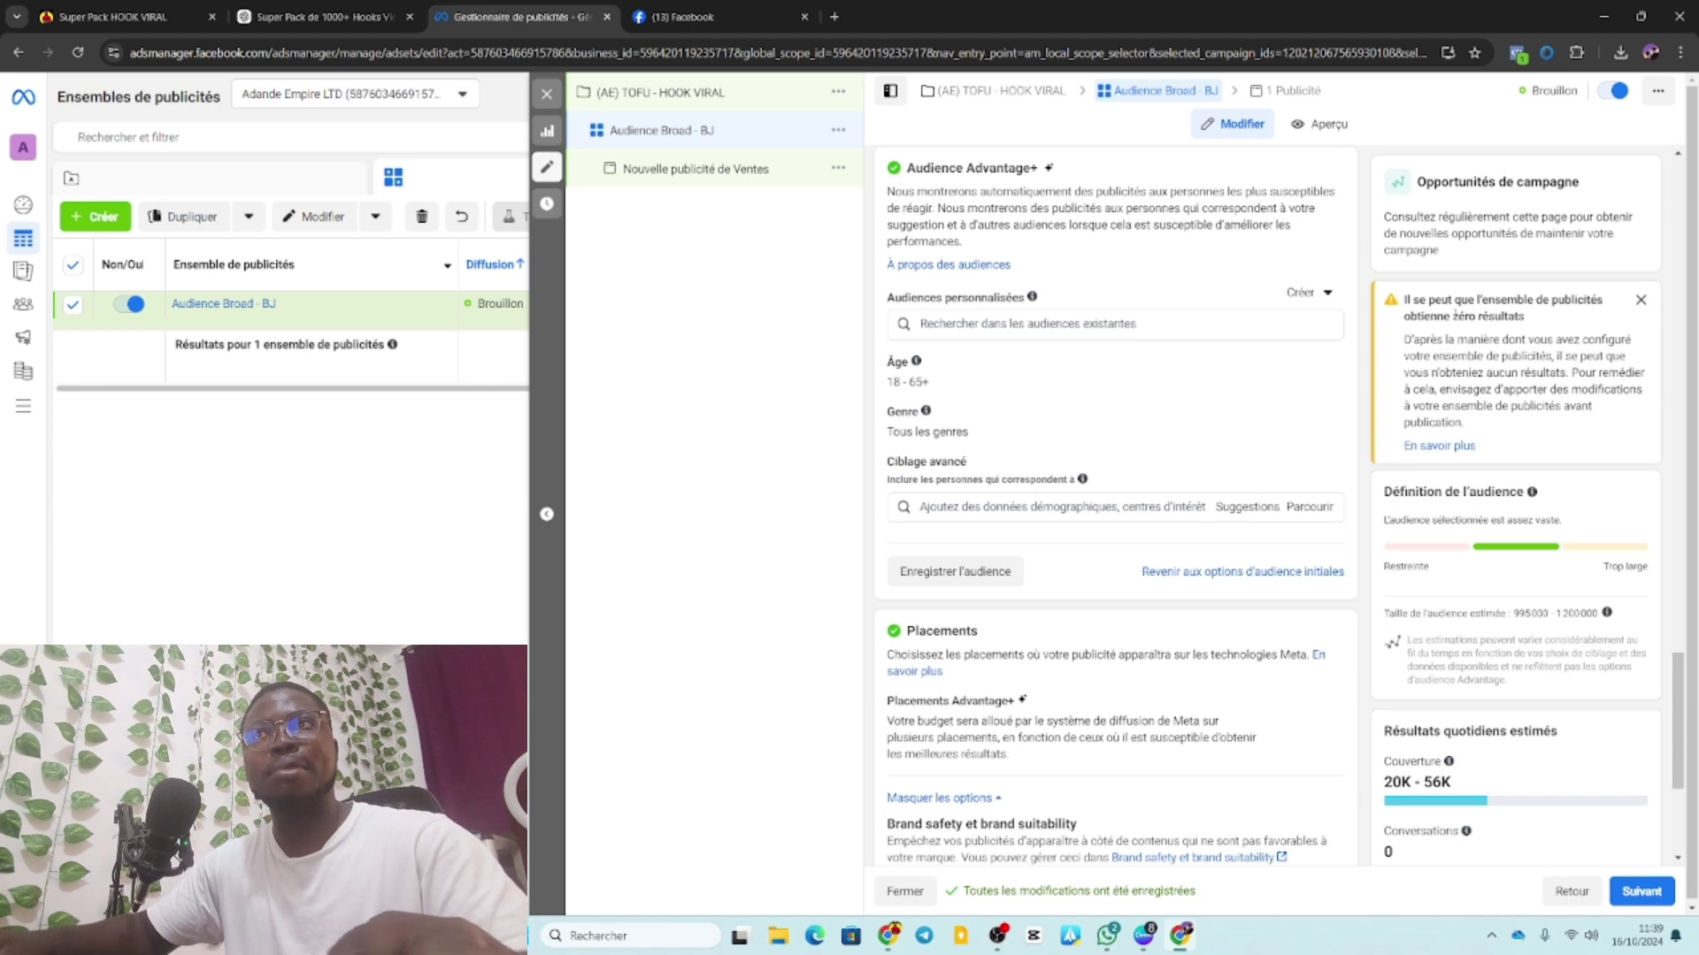
scroll(1460, 496, down, 4)
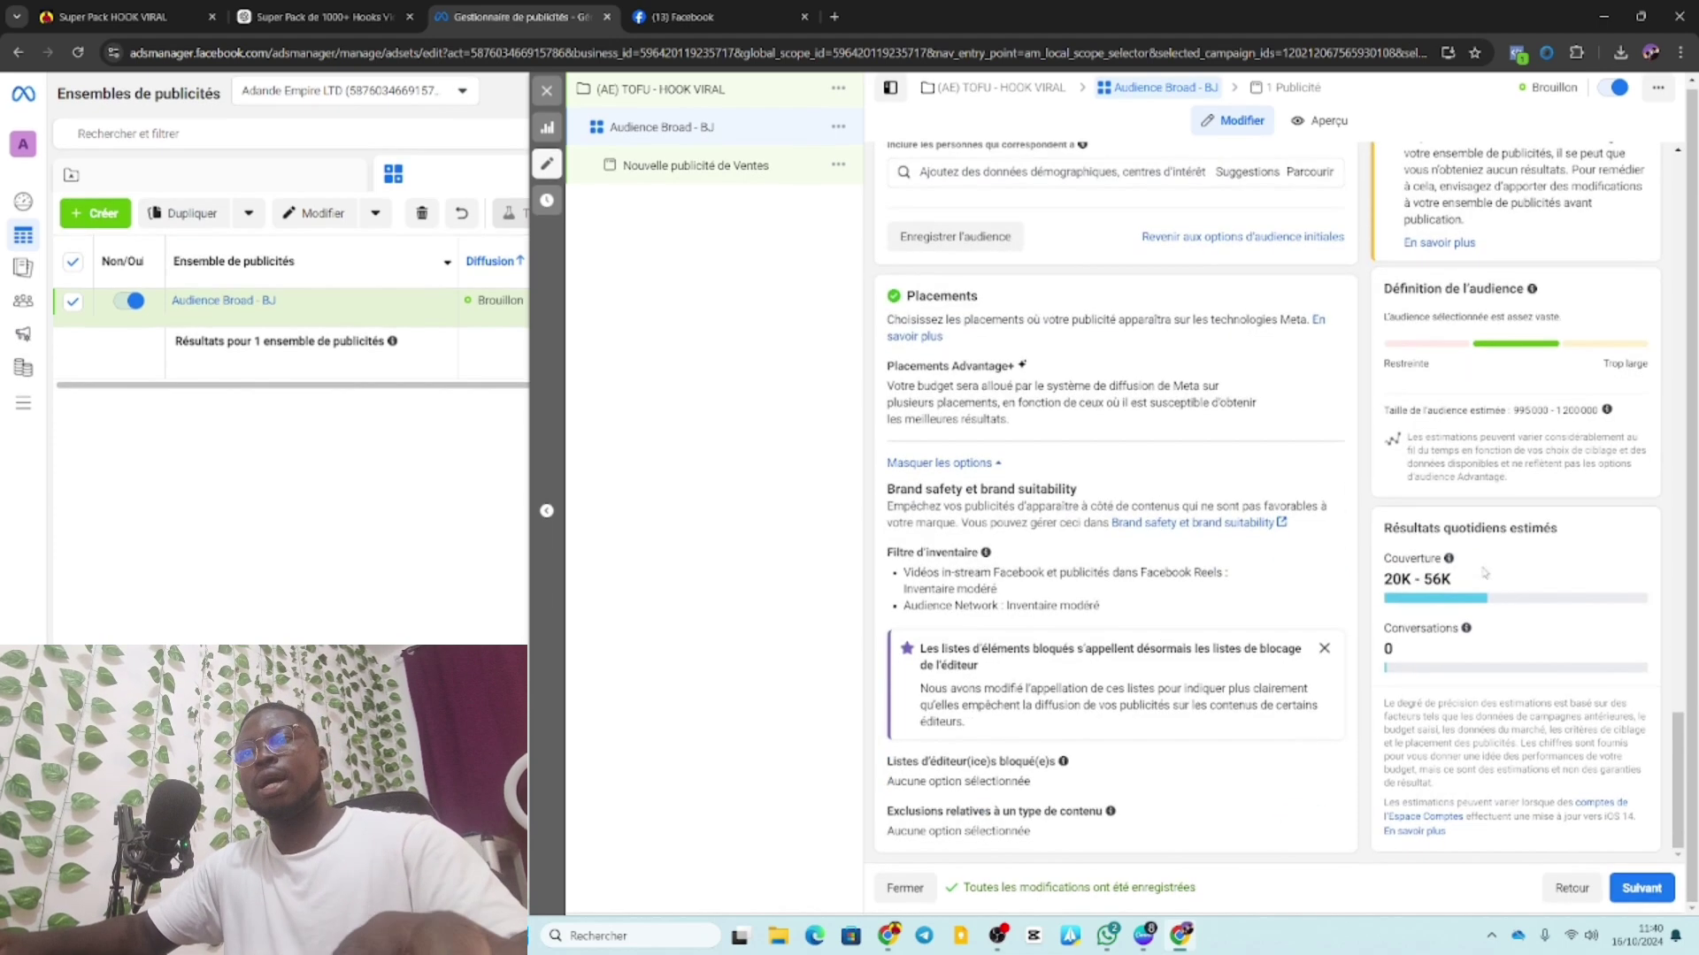
Move to the ad, turn on its preview, and name it 'Image 1'.
click(1643, 889)
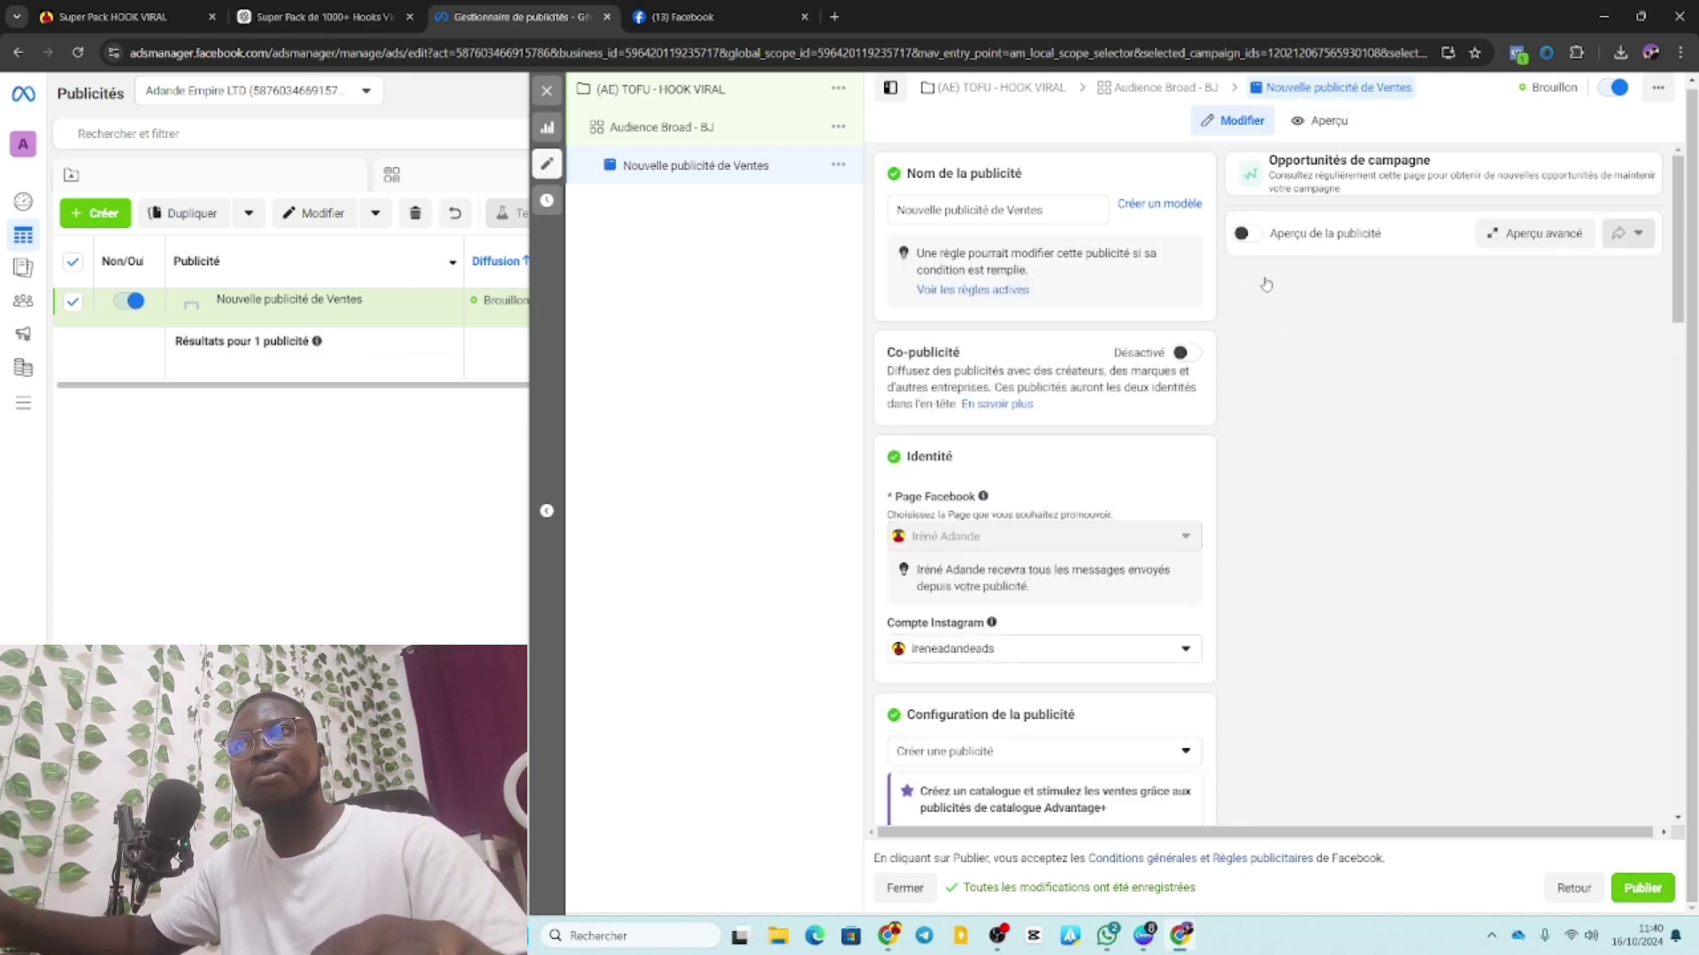
click(1246, 233)
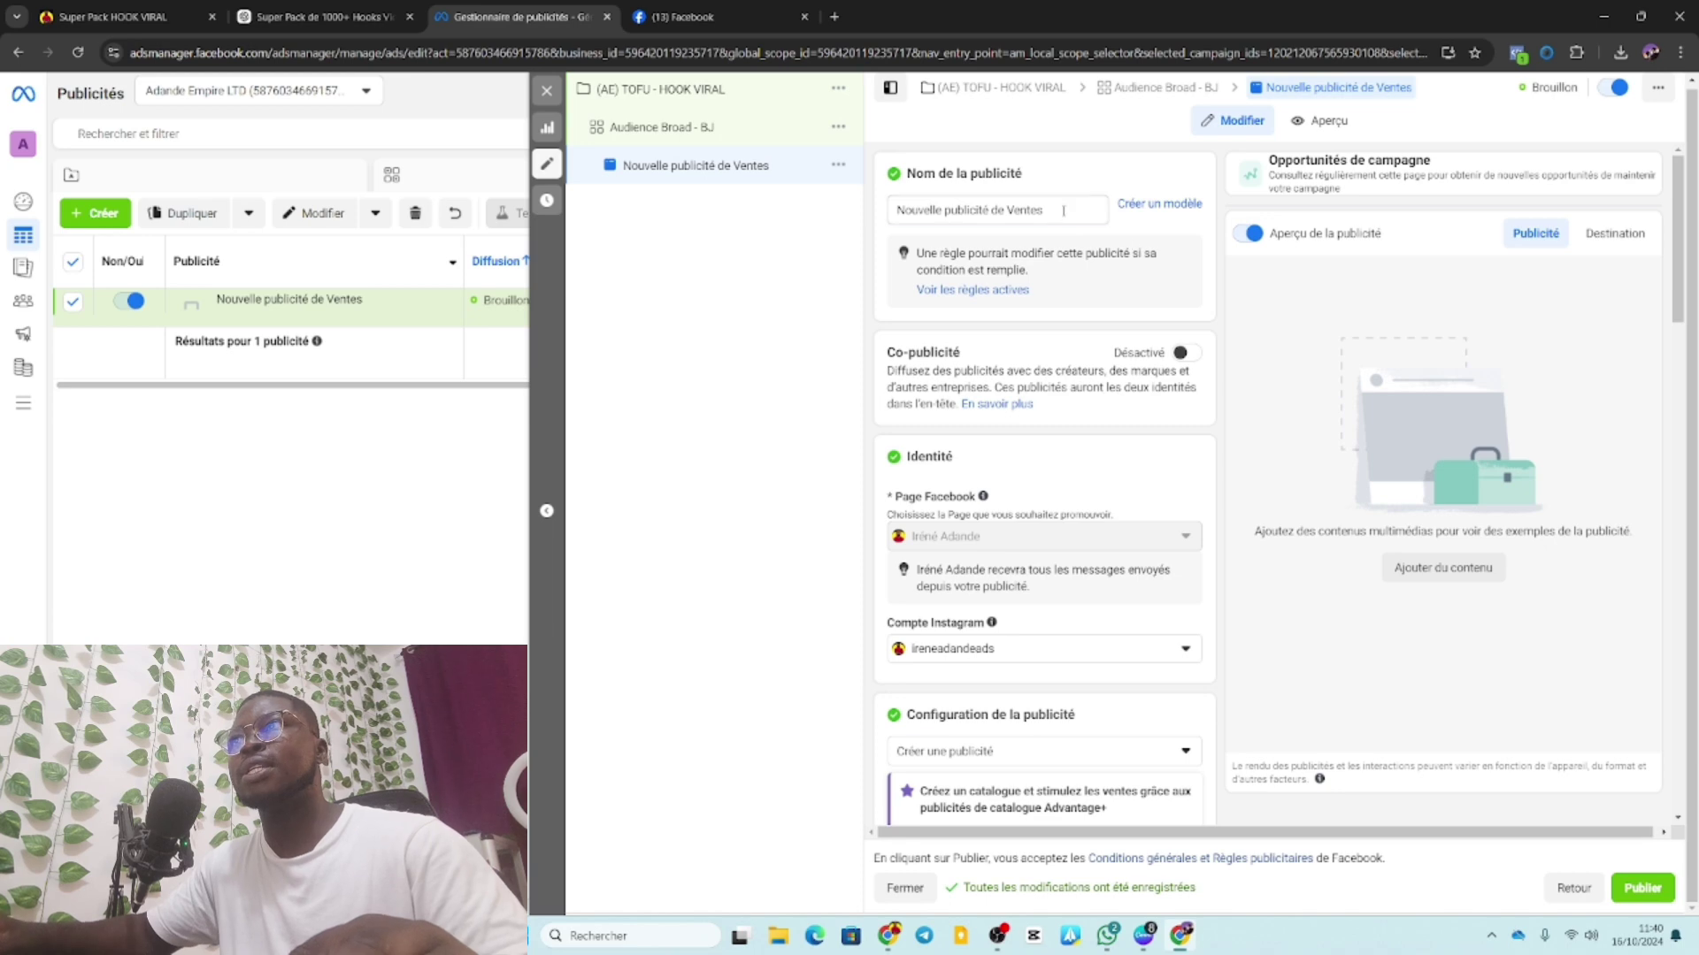
drag(1062, 211, 883, 215)
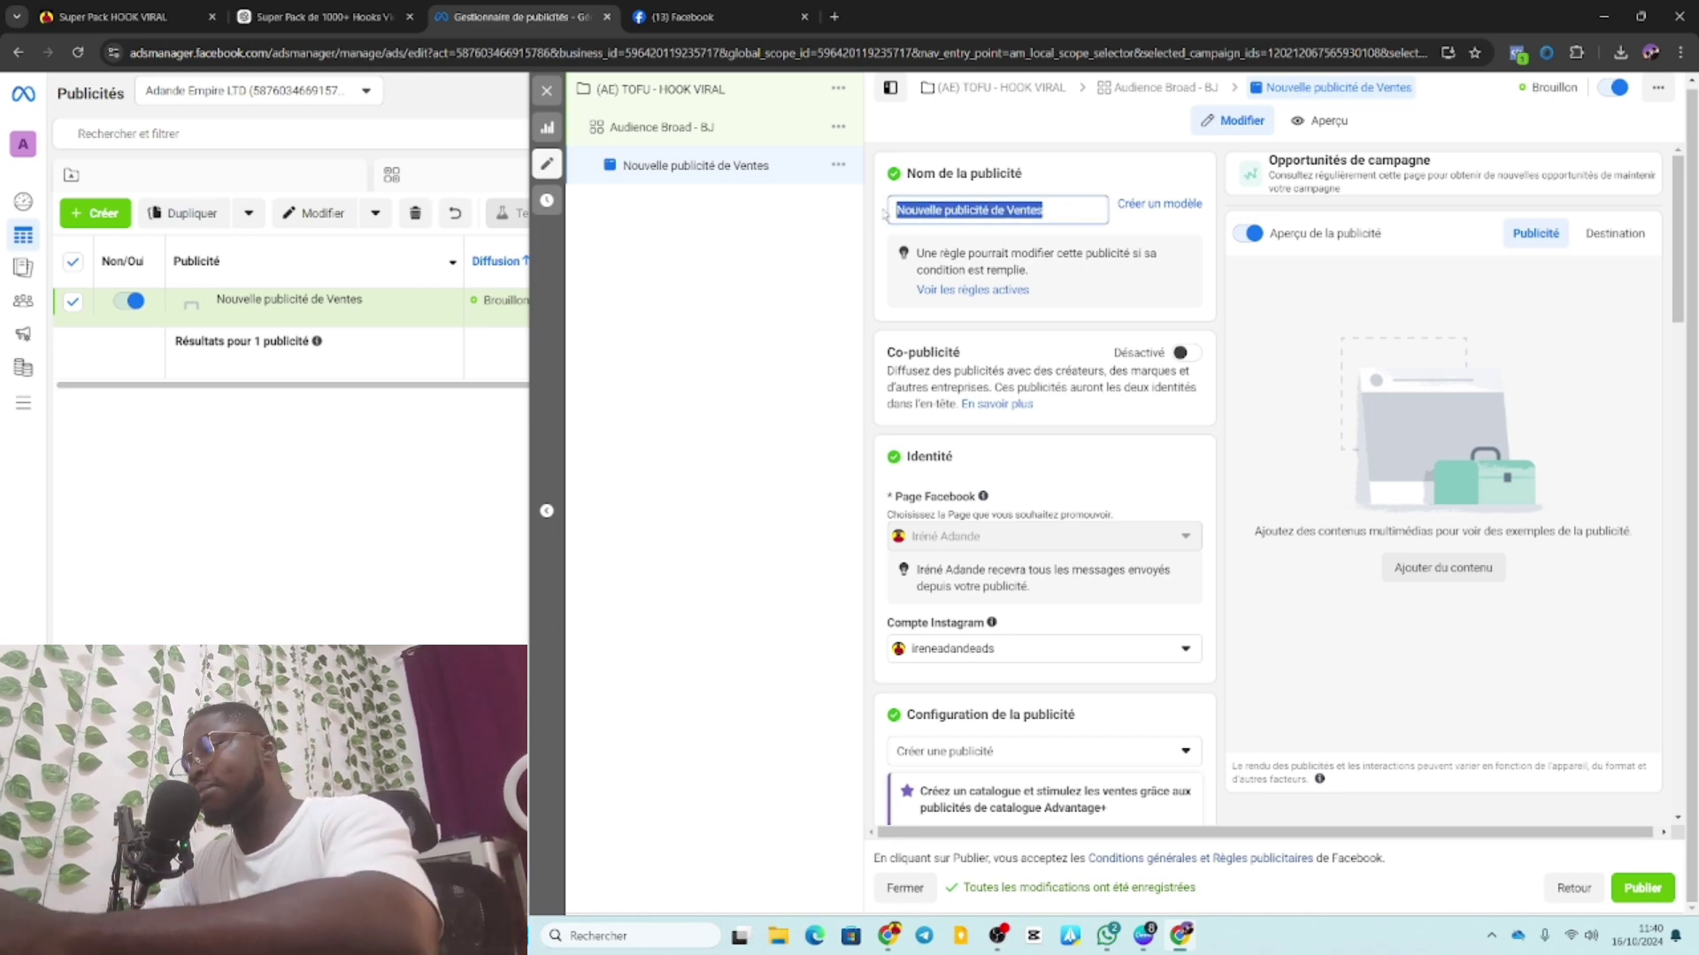
text(Image)
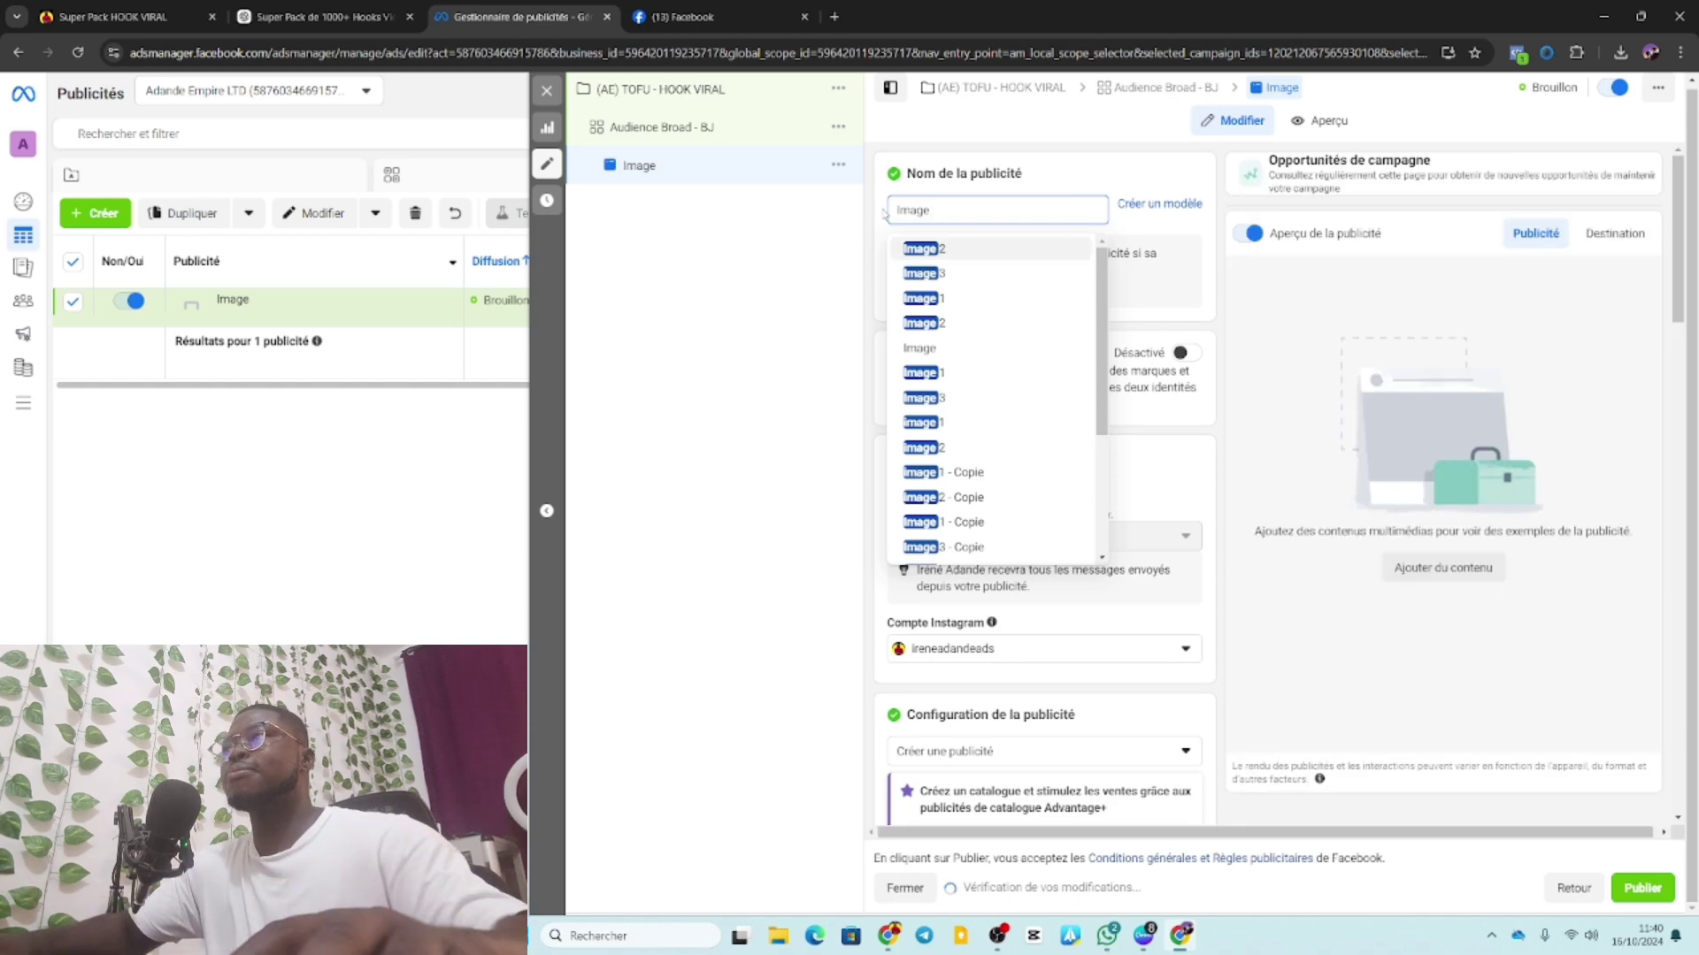
click(719, 301)
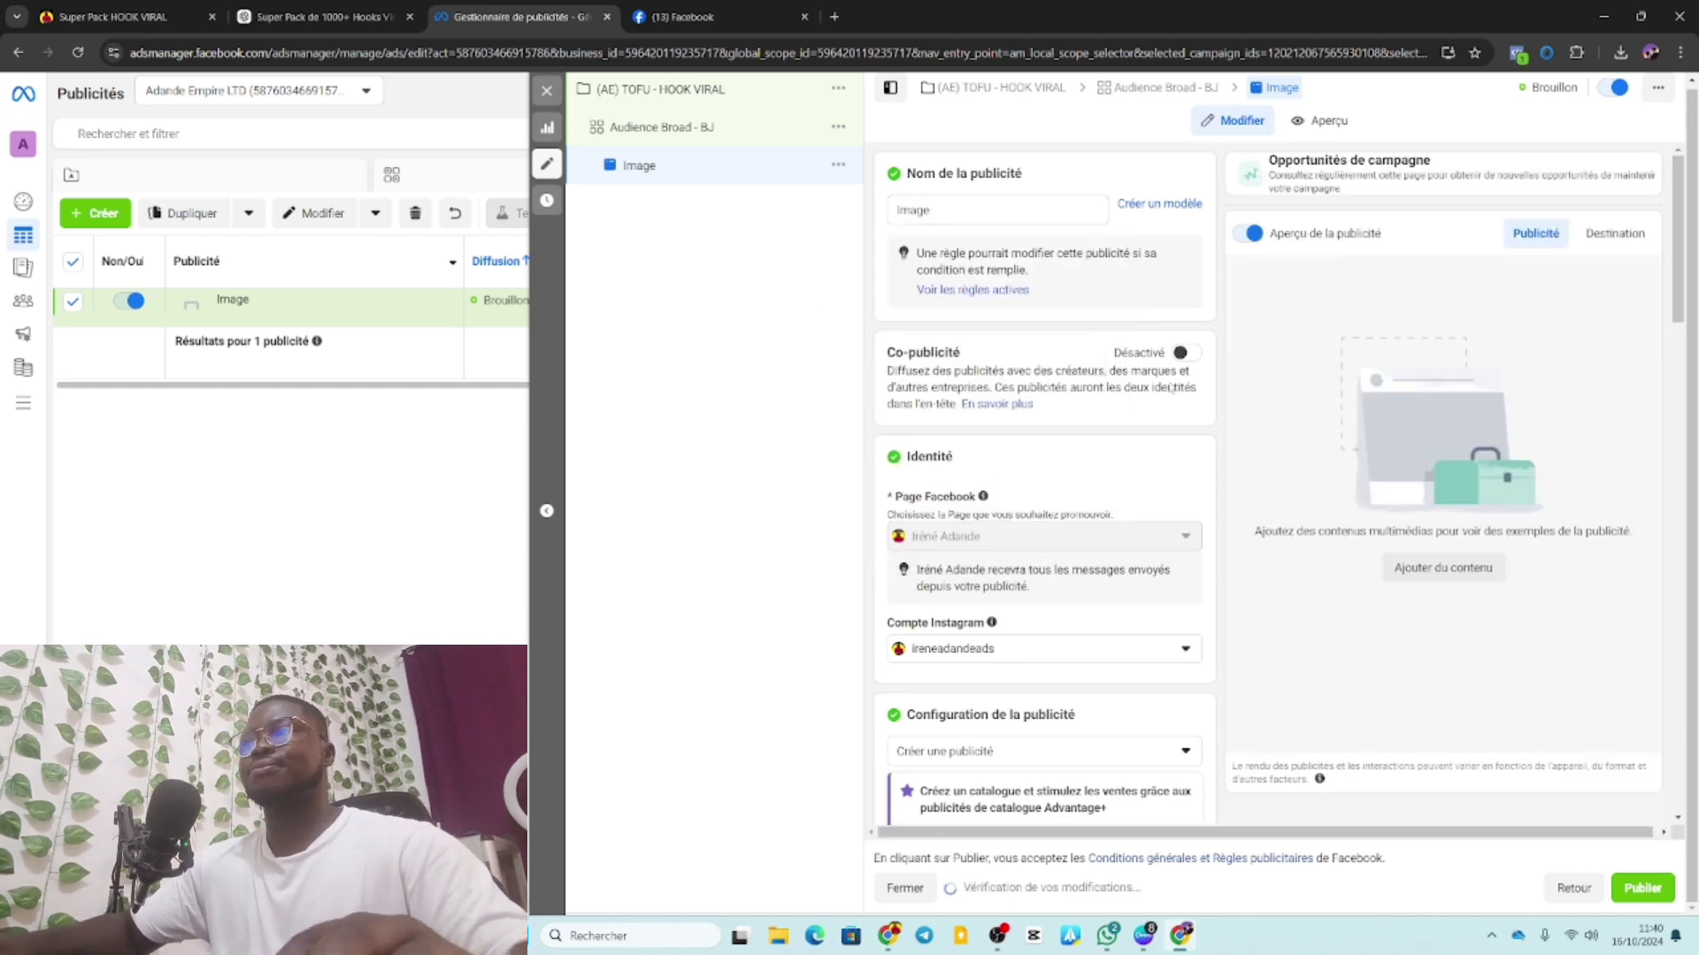
click(946, 210)
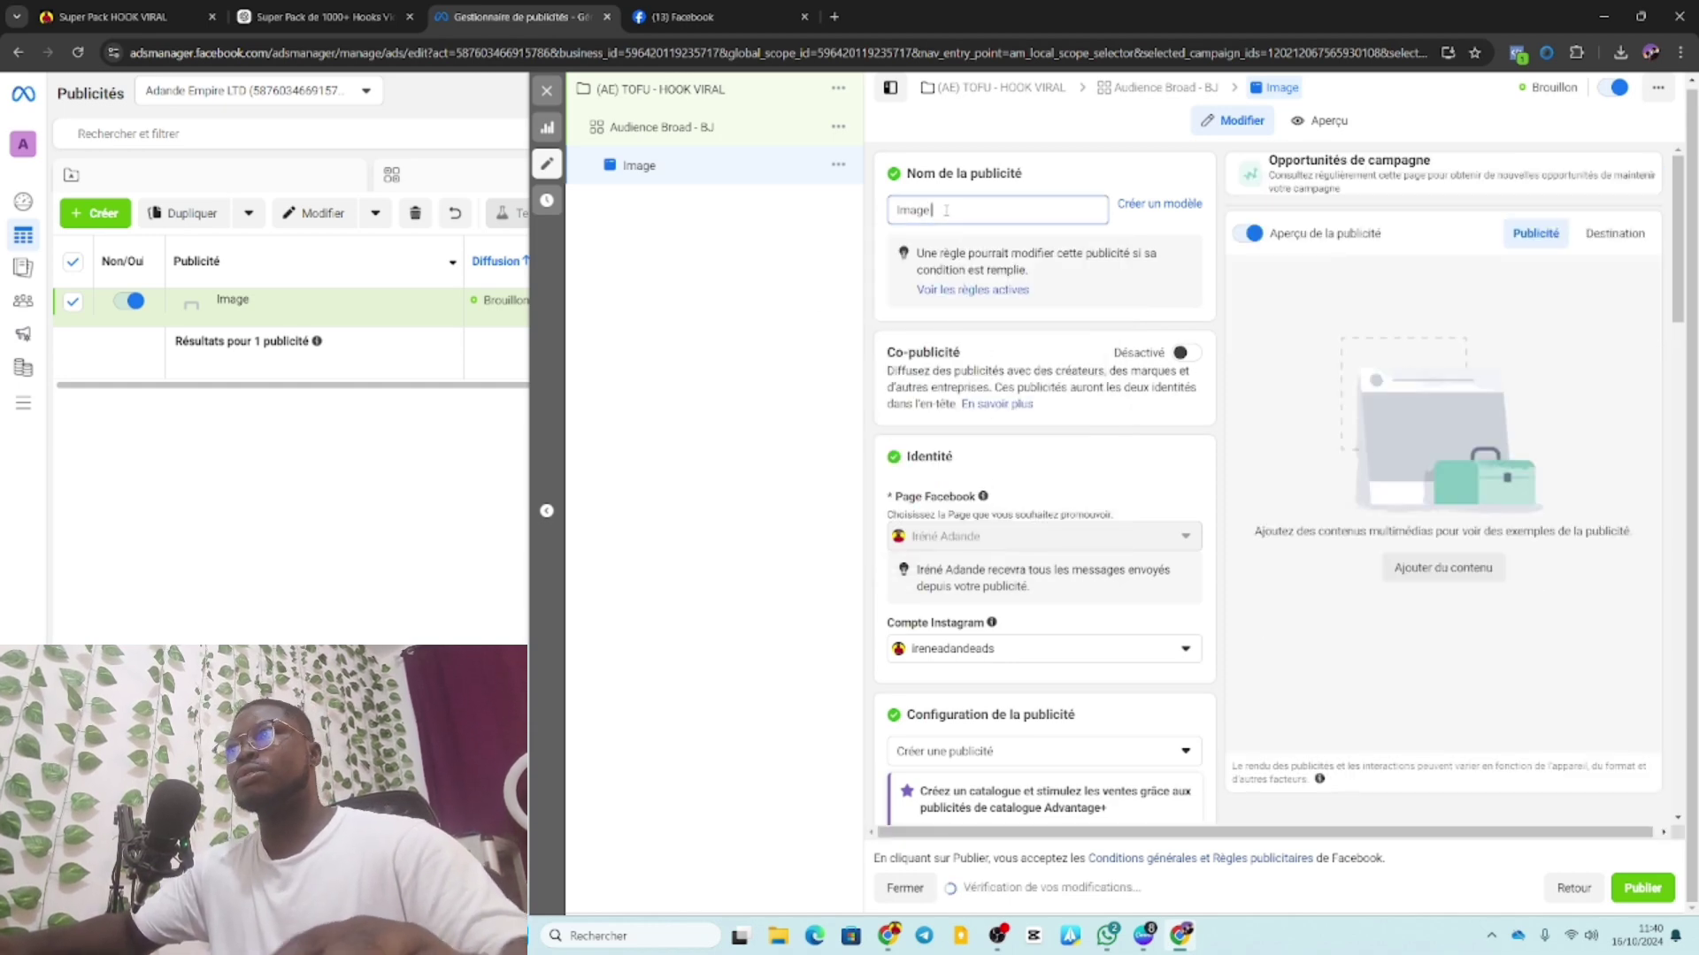
text(1)
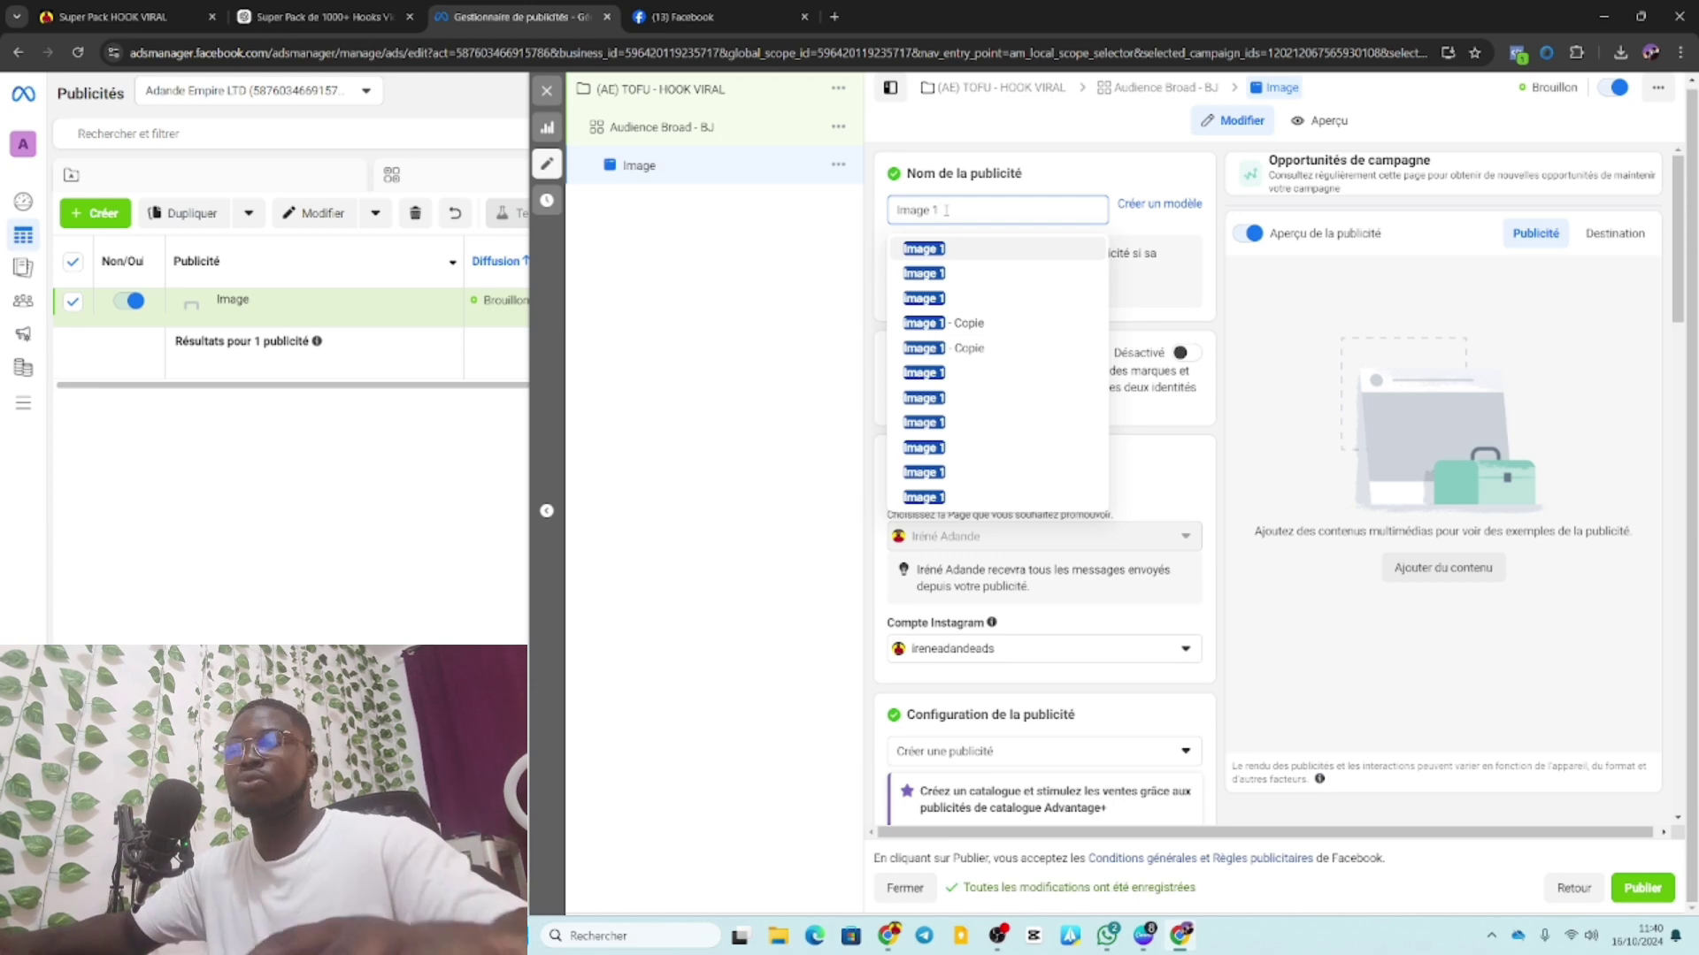
click(873, 305)
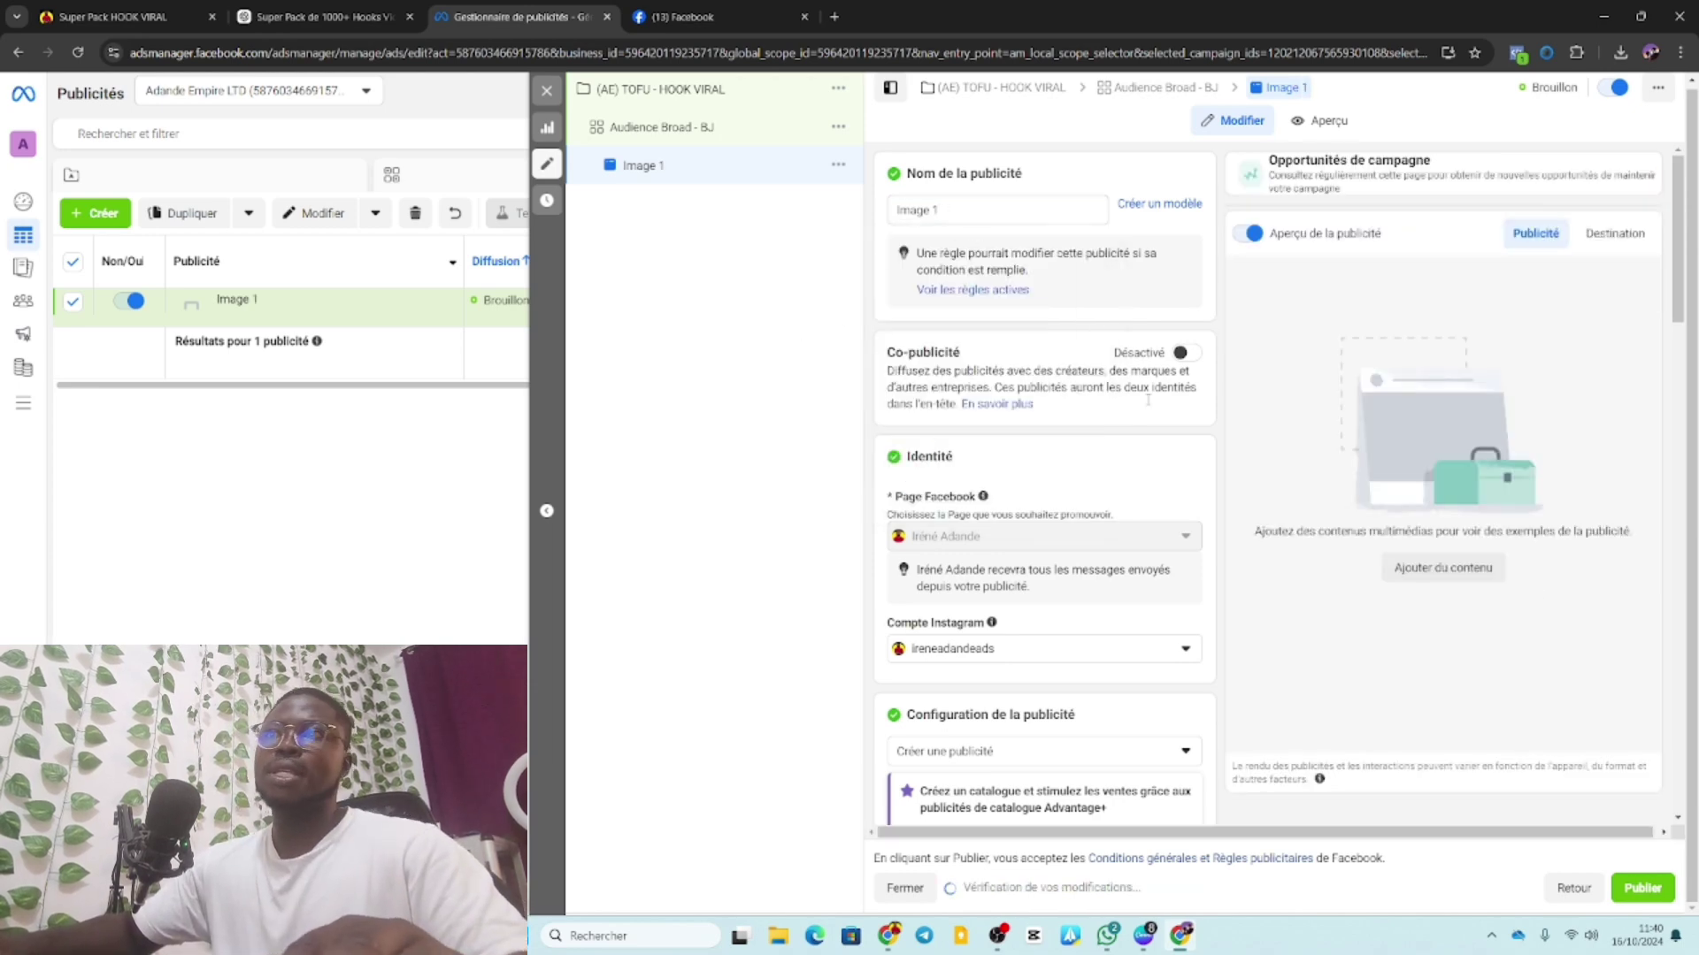
Scroll to the ad content section and open the Ajouter du contenu choices.
scroll(1044, 398, down, 3)
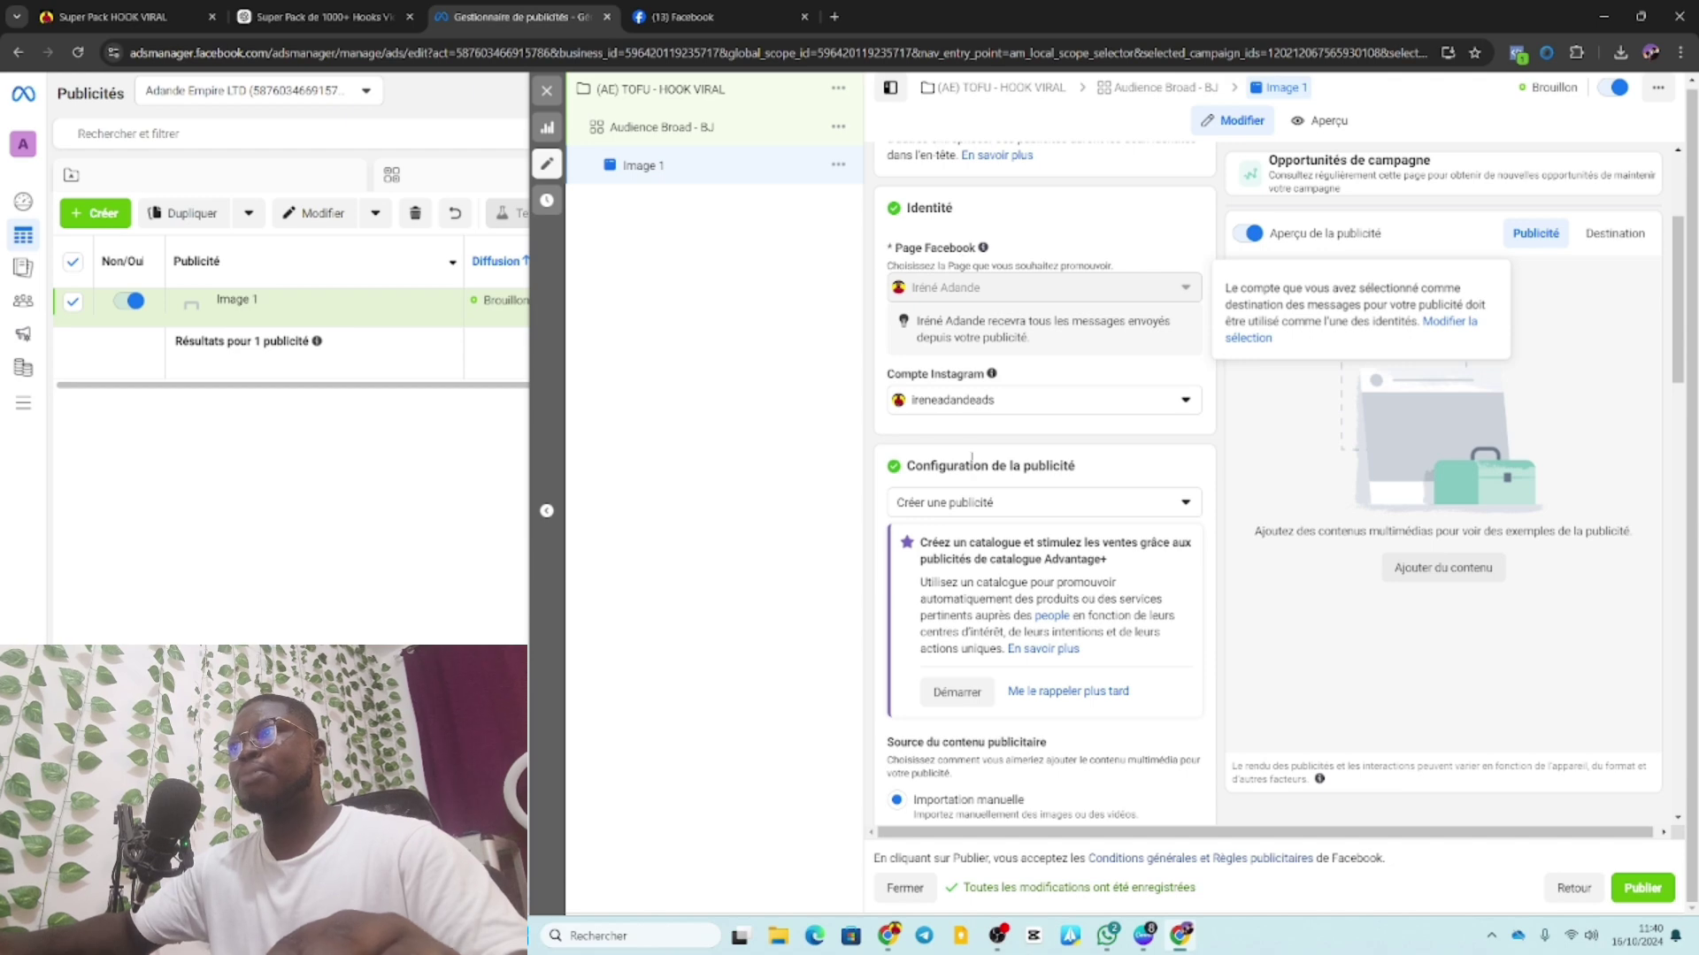
scroll(1048, 433, down, 3)
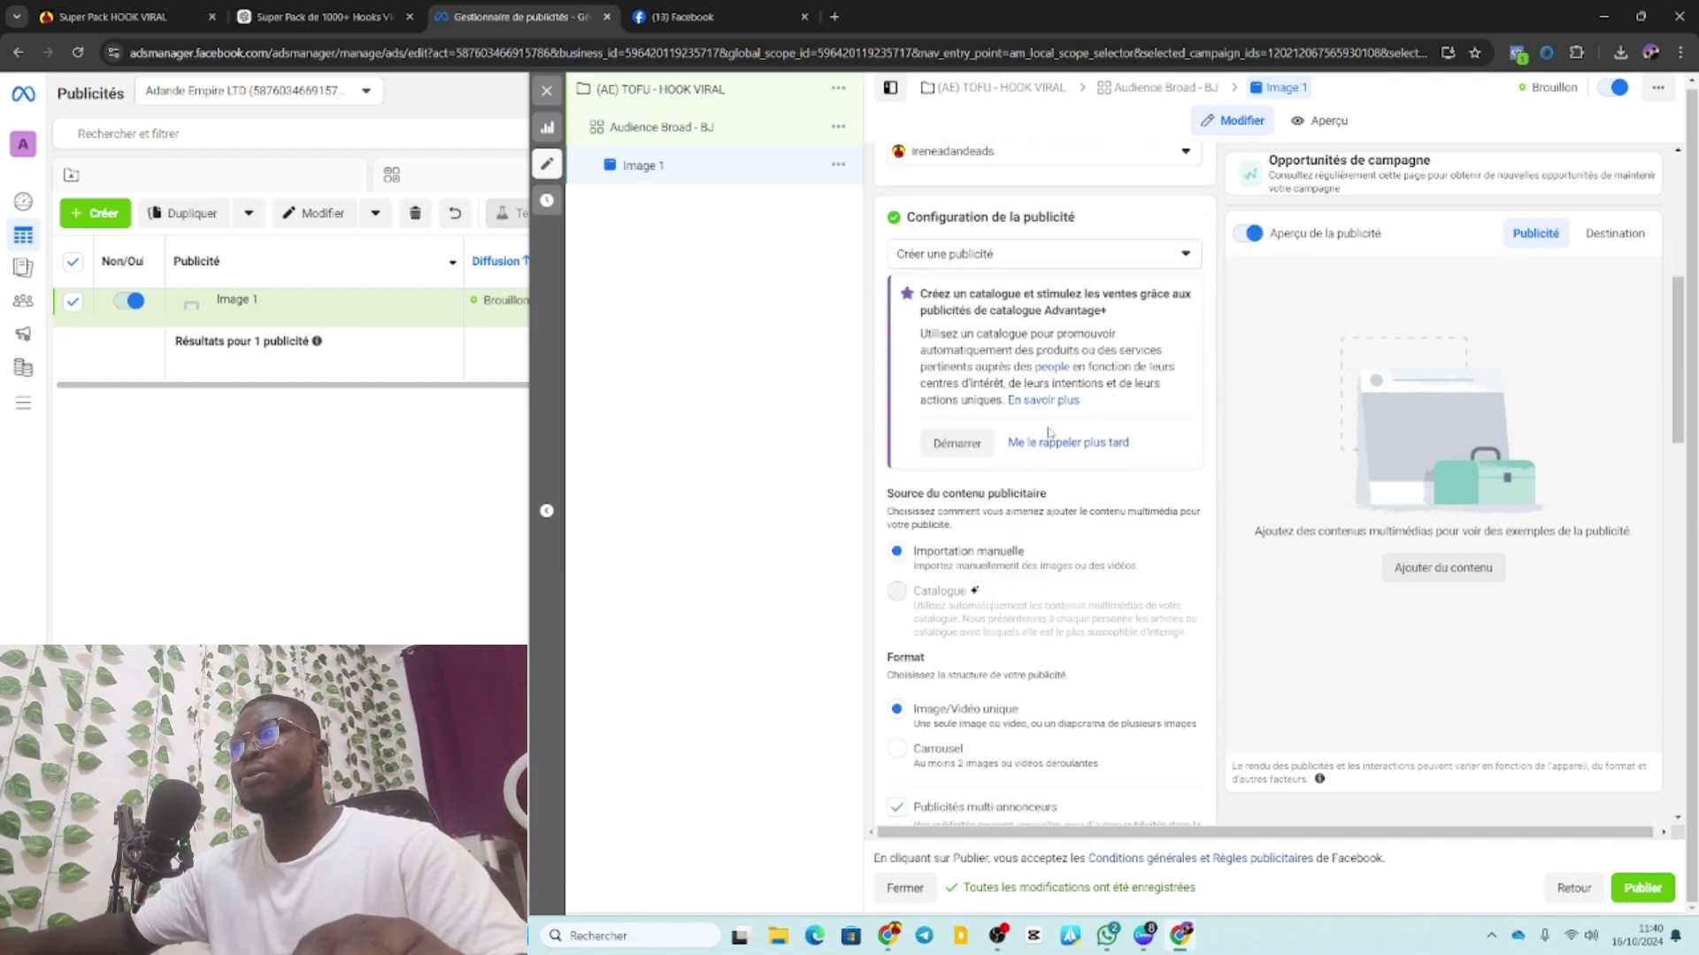
scroll(1017, 416, down, 2)
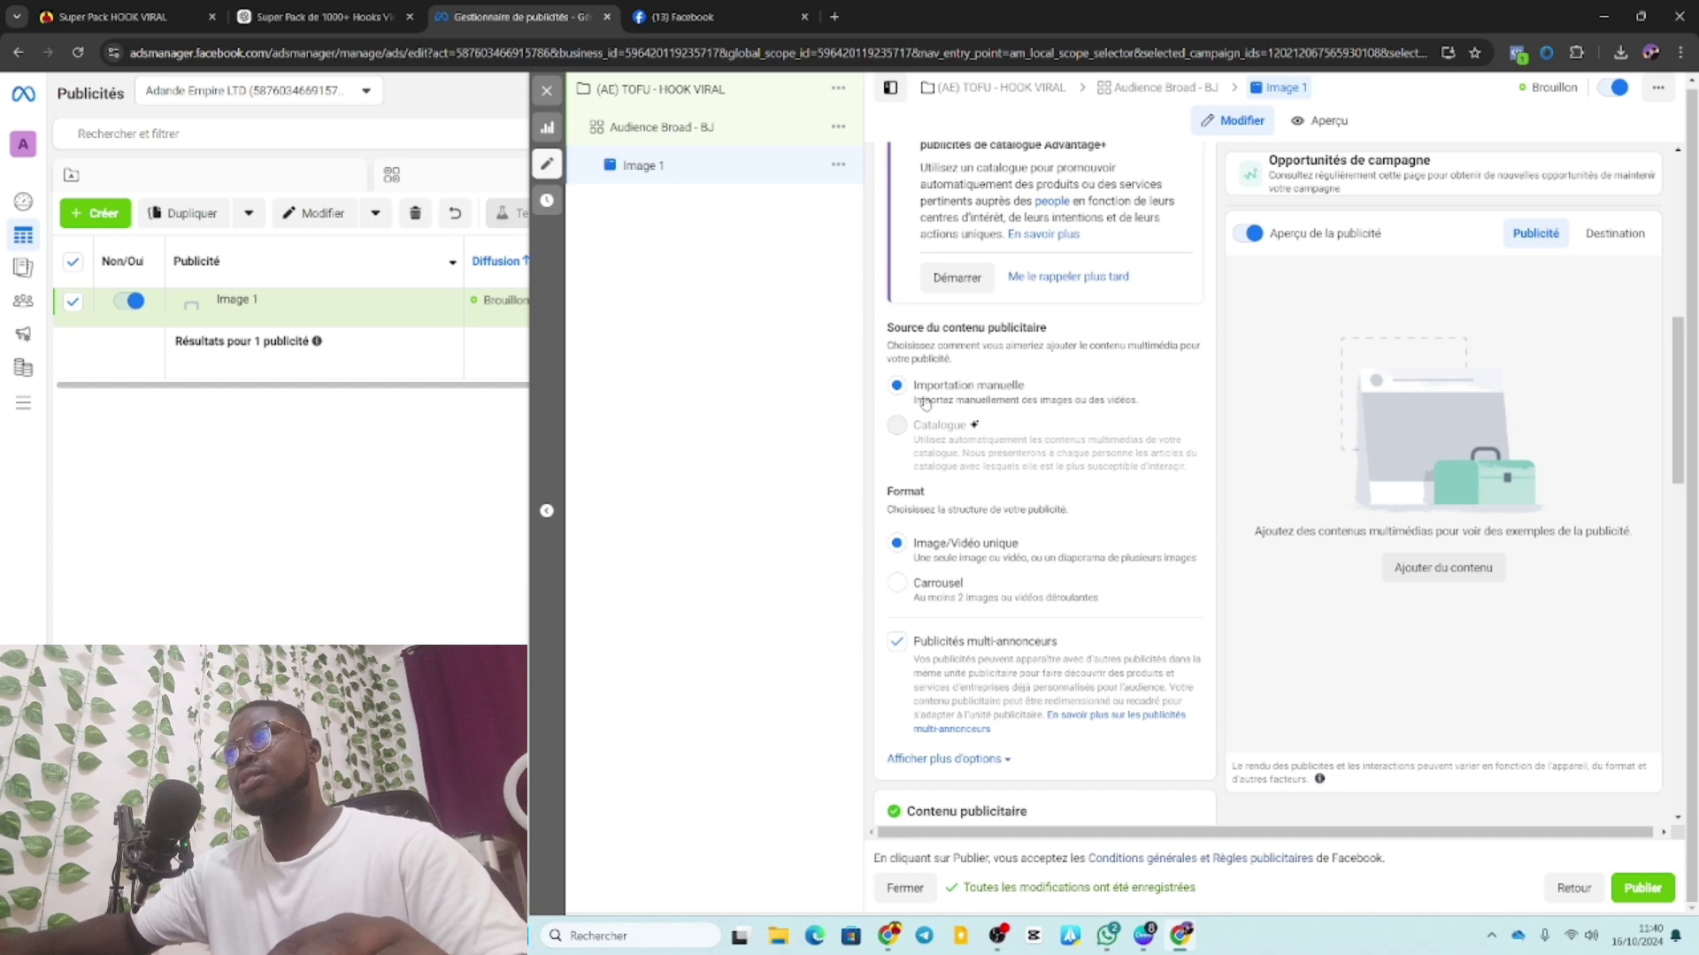
scroll(1018, 416, down, 3)
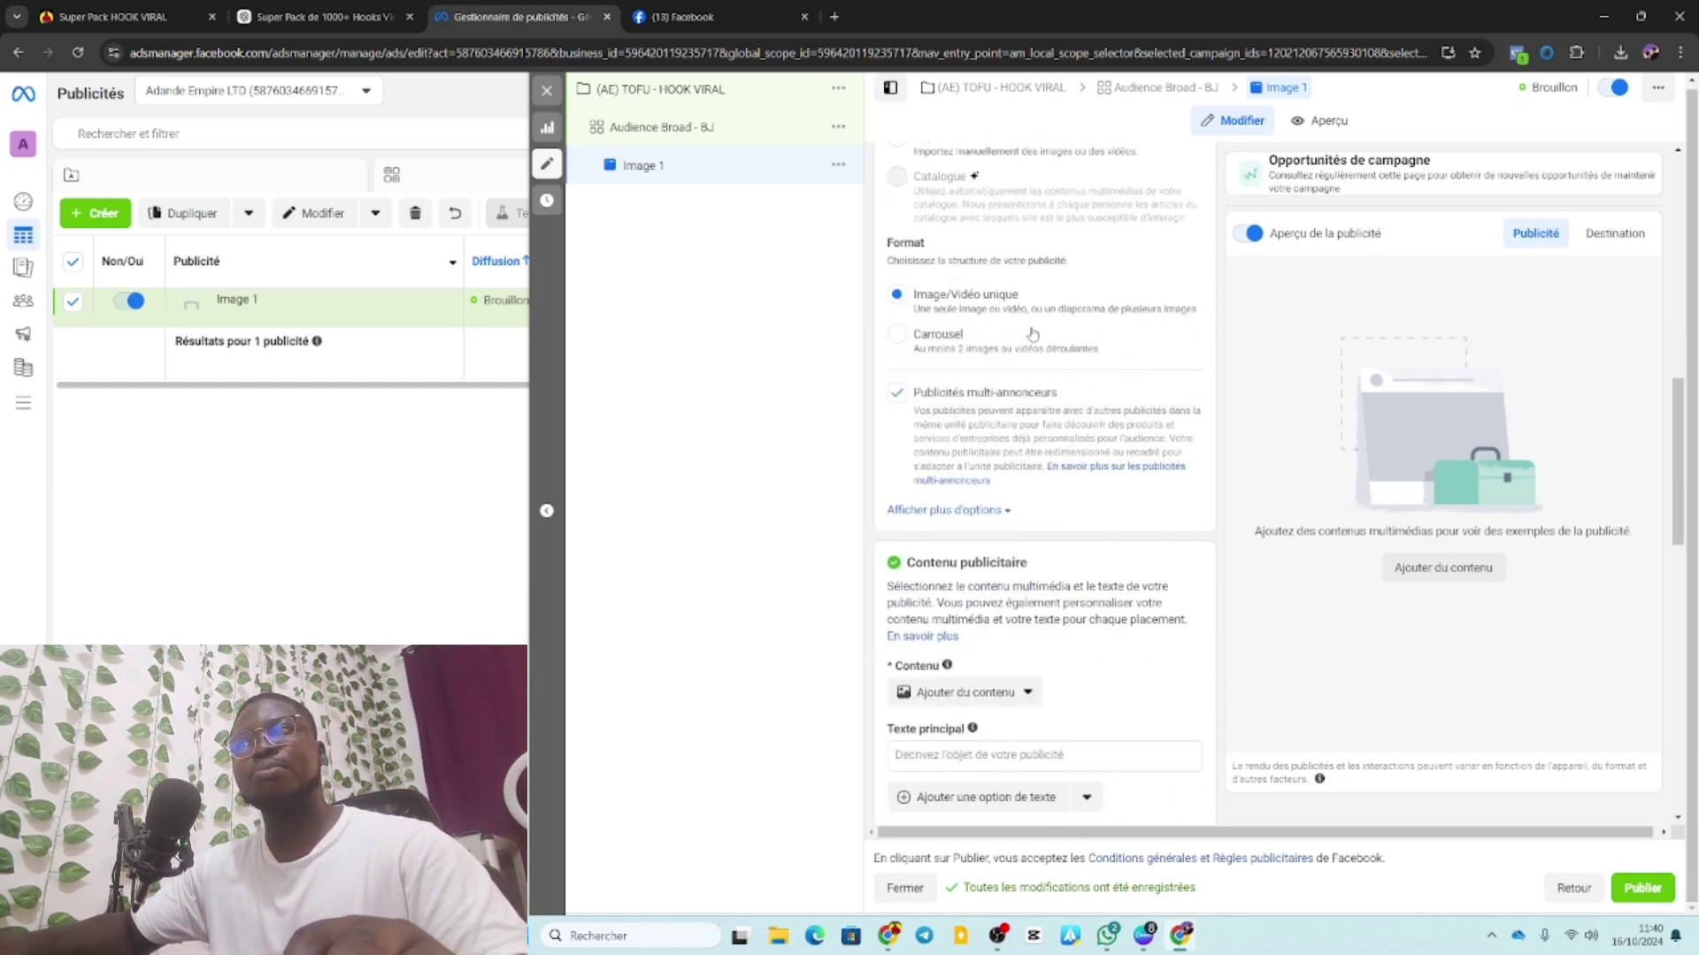
scroll(1032, 337, up, 2)
scroll(1035, 354, up, 1)
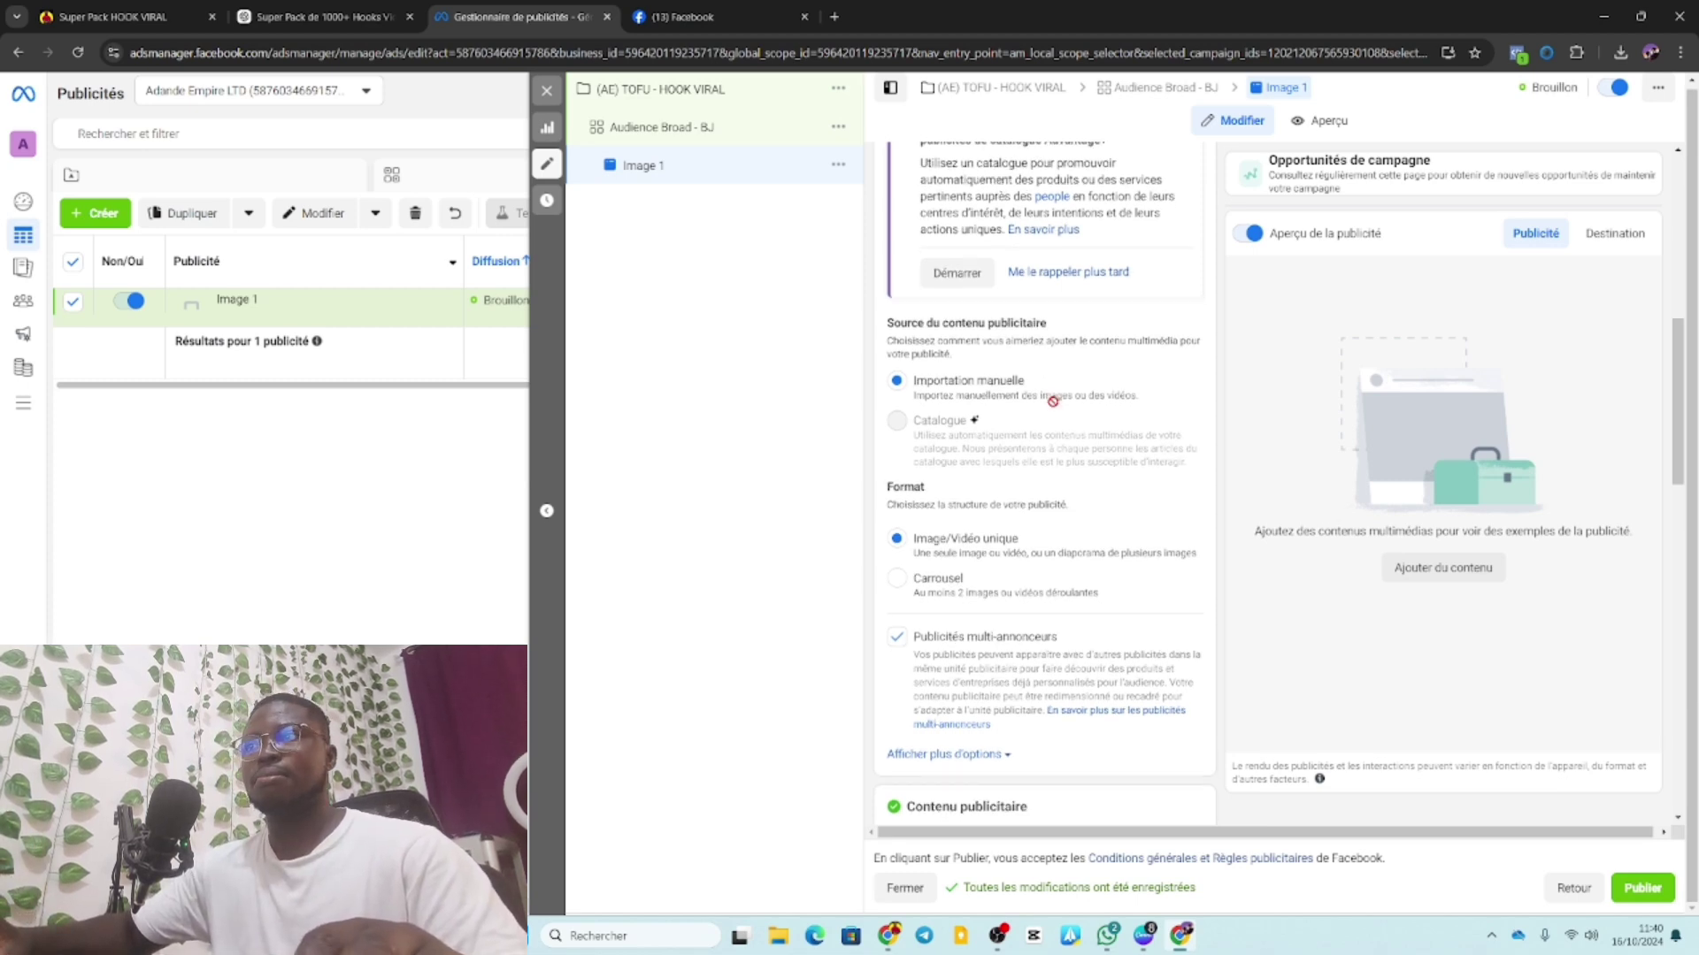
scroll(1044, 380, down, 2)
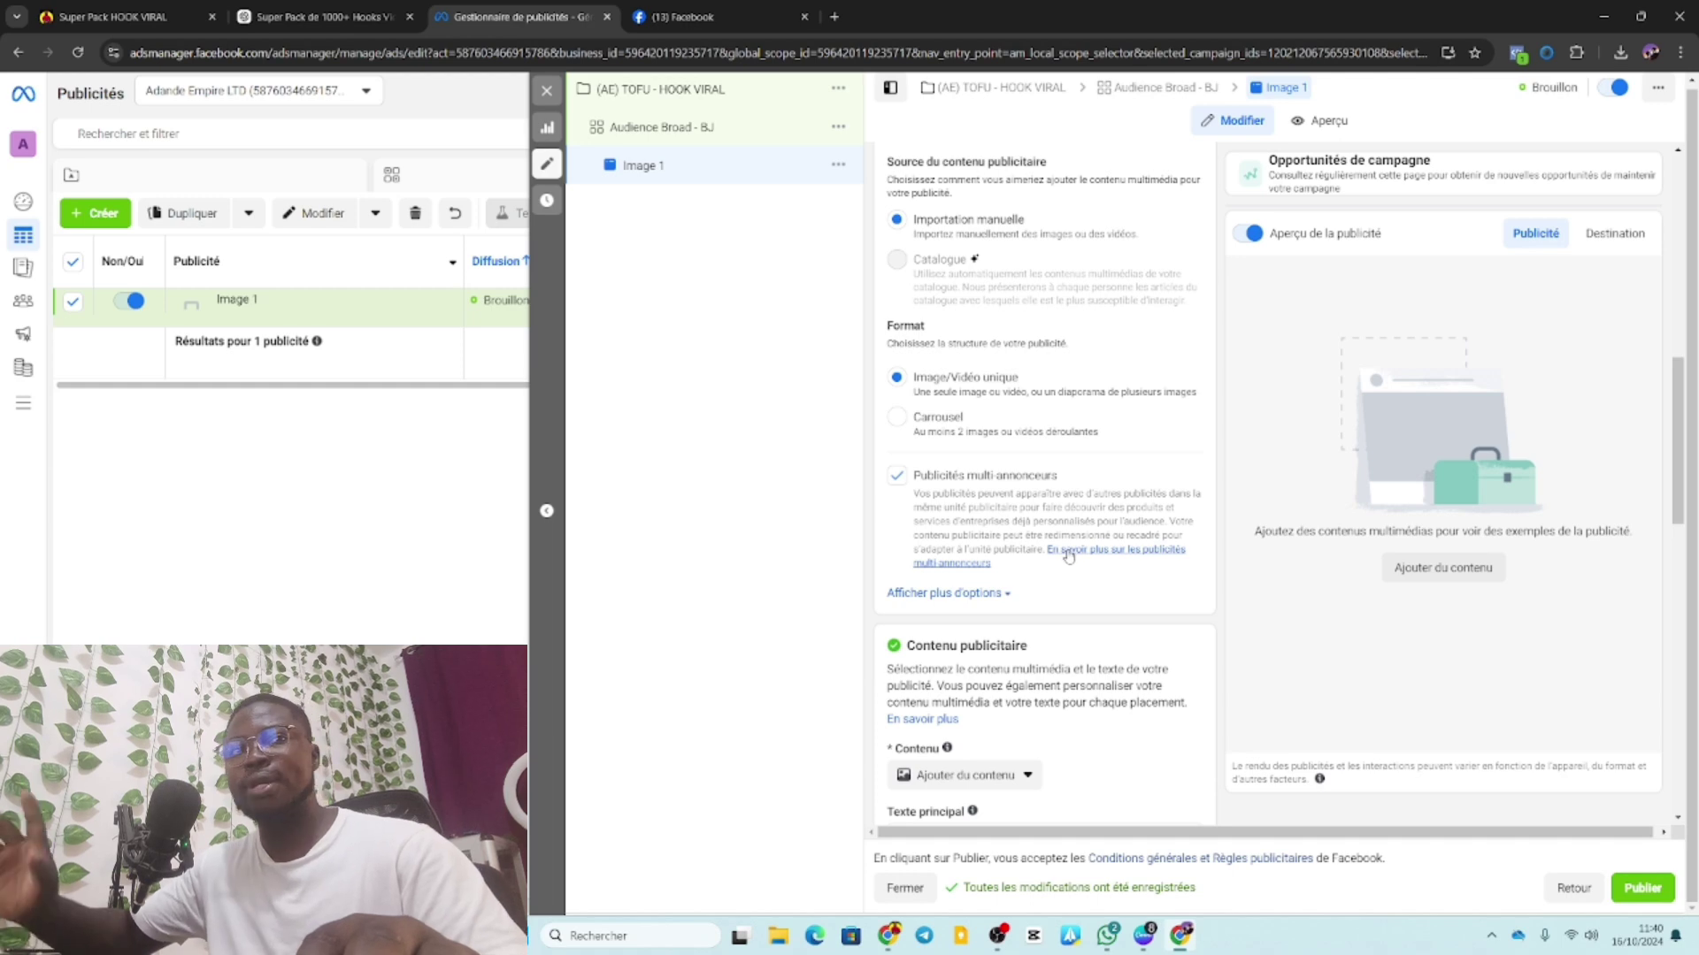
scroll(973, 549, down, 3)
click(943, 529)
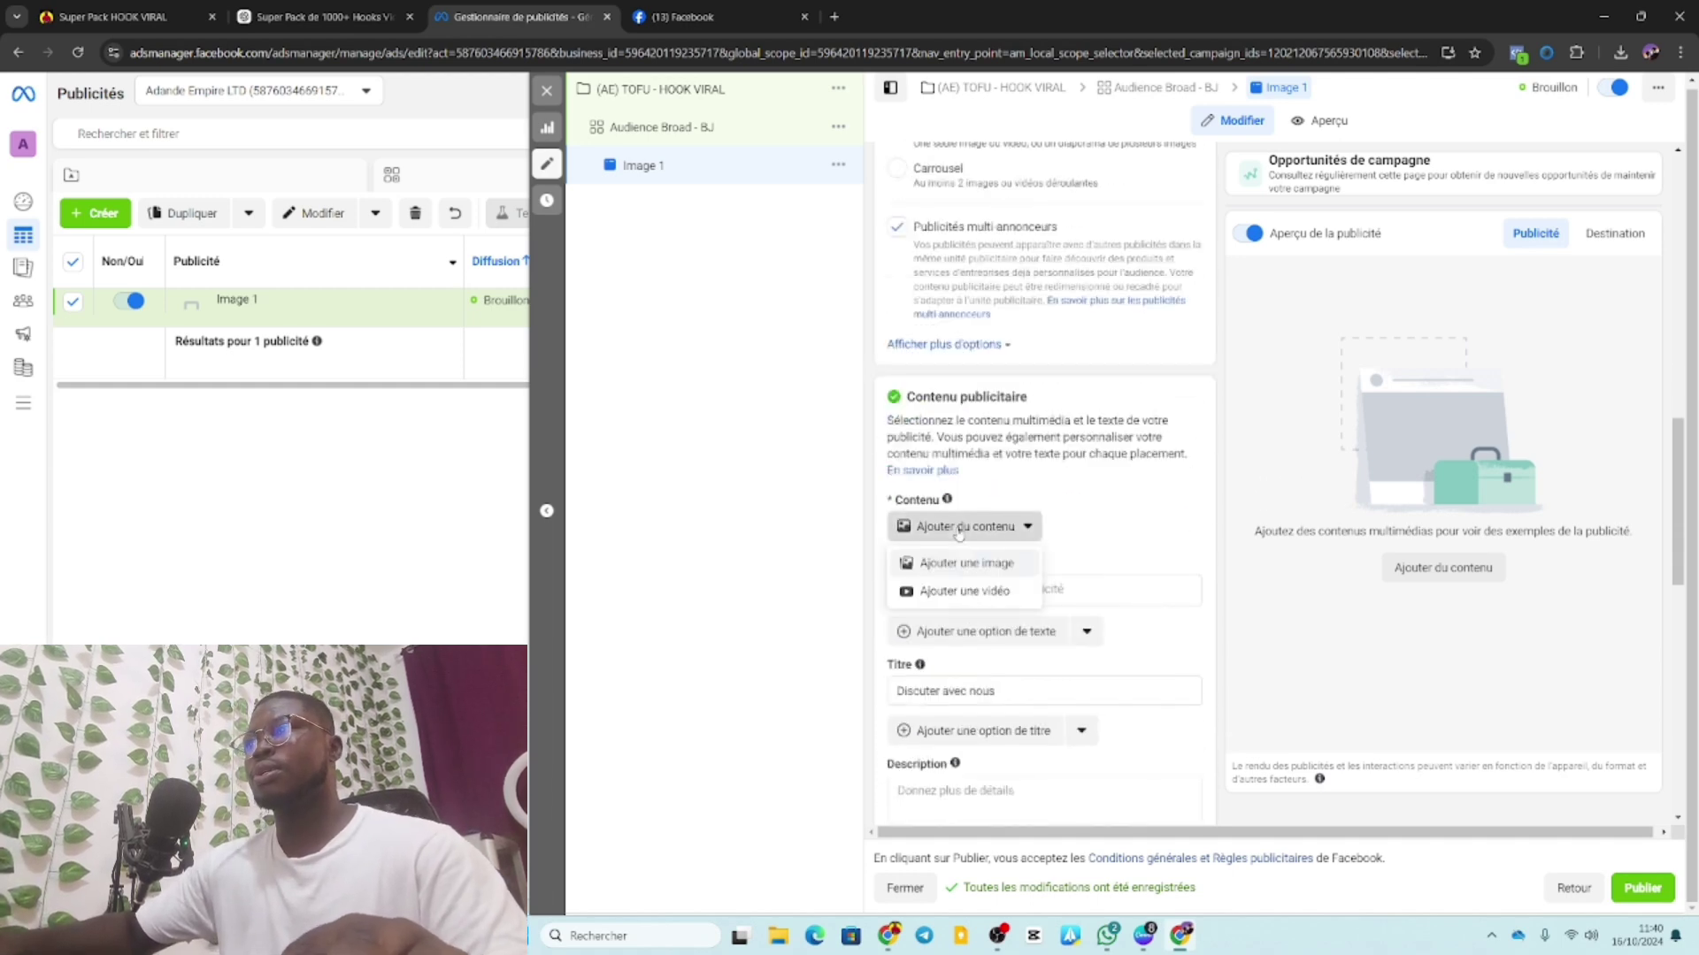
Upload the 'hook viral' image from Téléchargements as the ad image and continue.
click(969, 571)
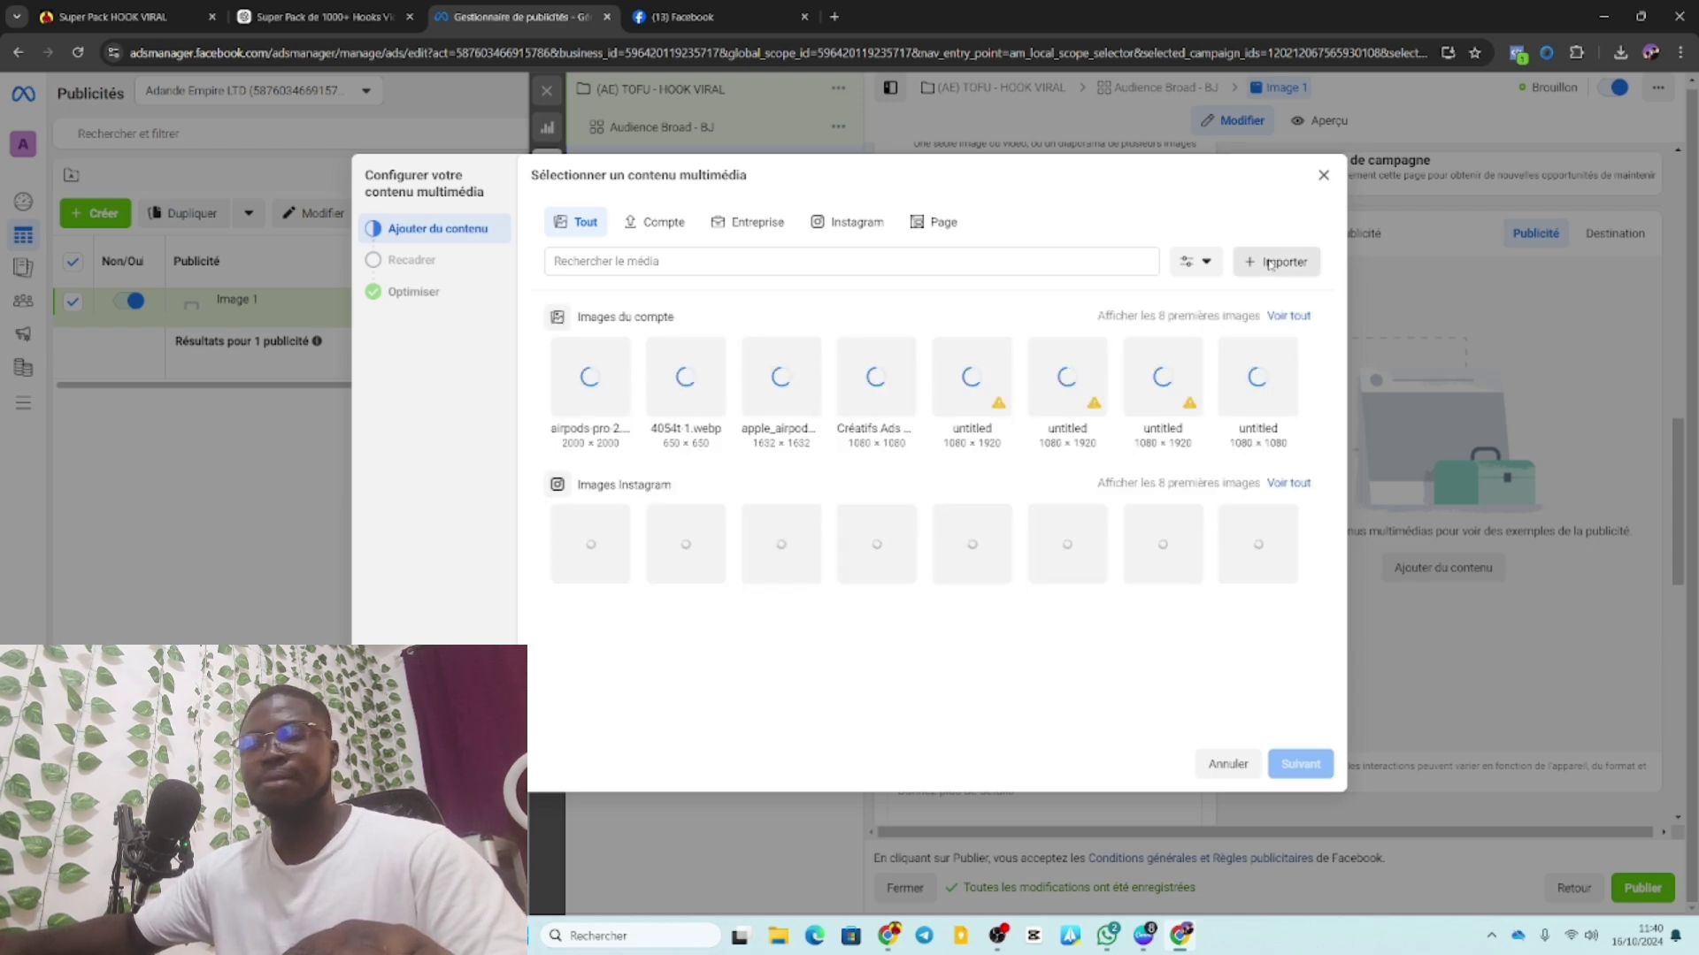
click(1272, 262)
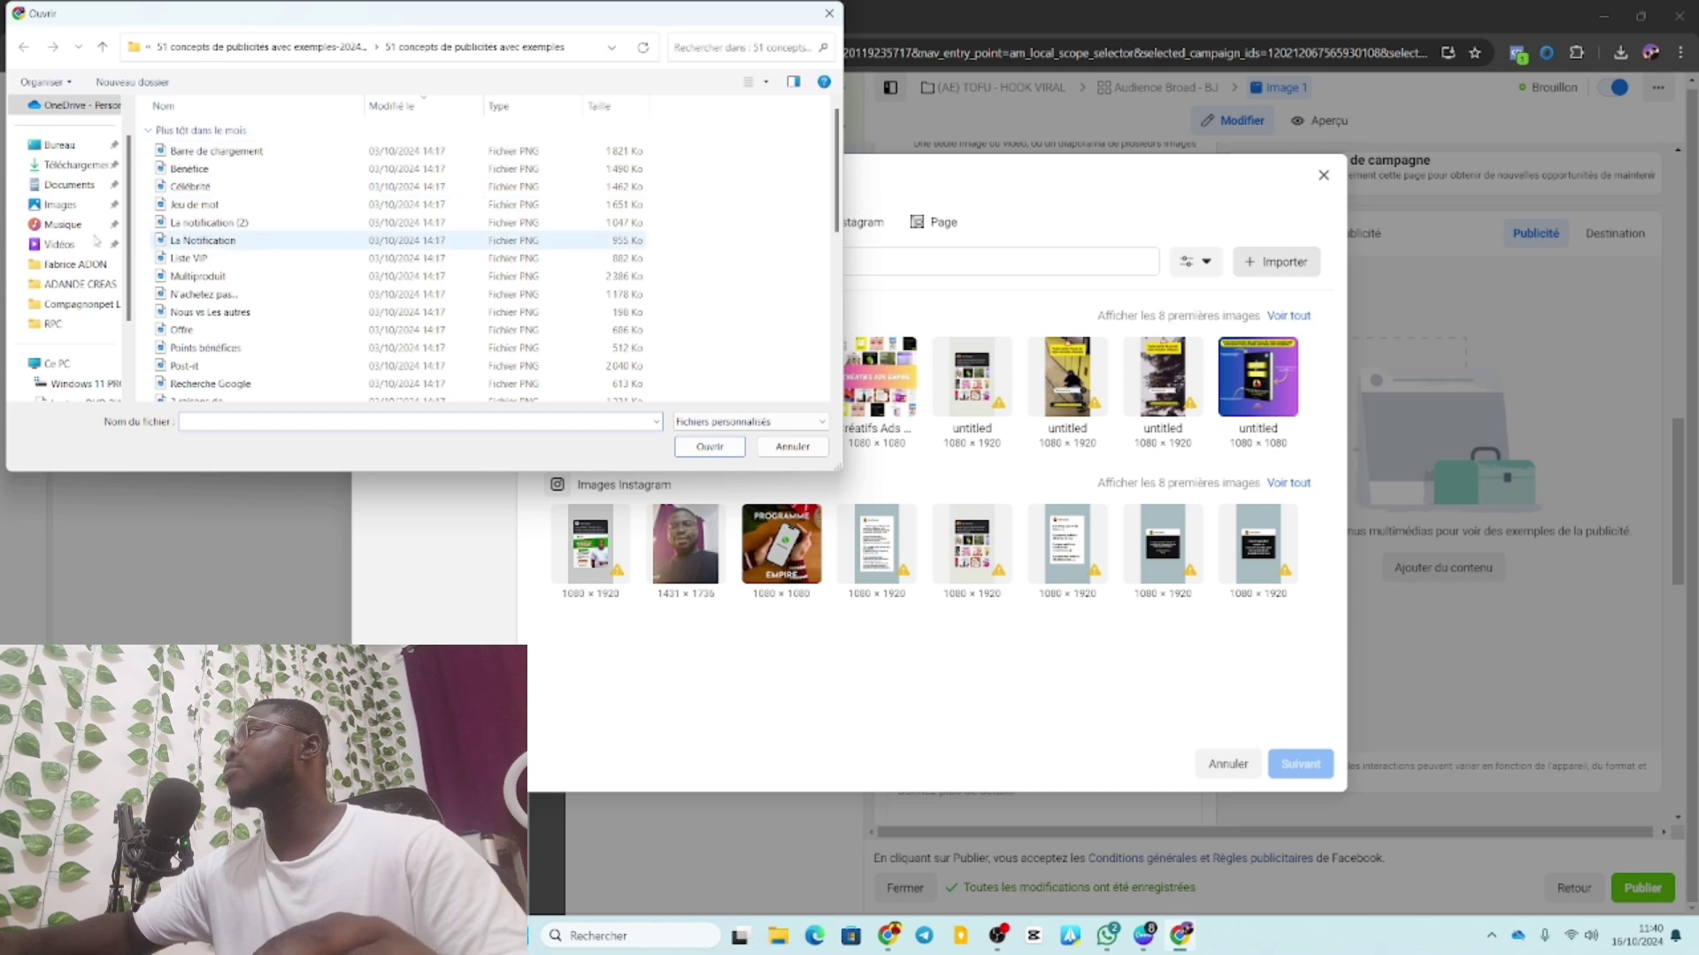
click(82, 165)
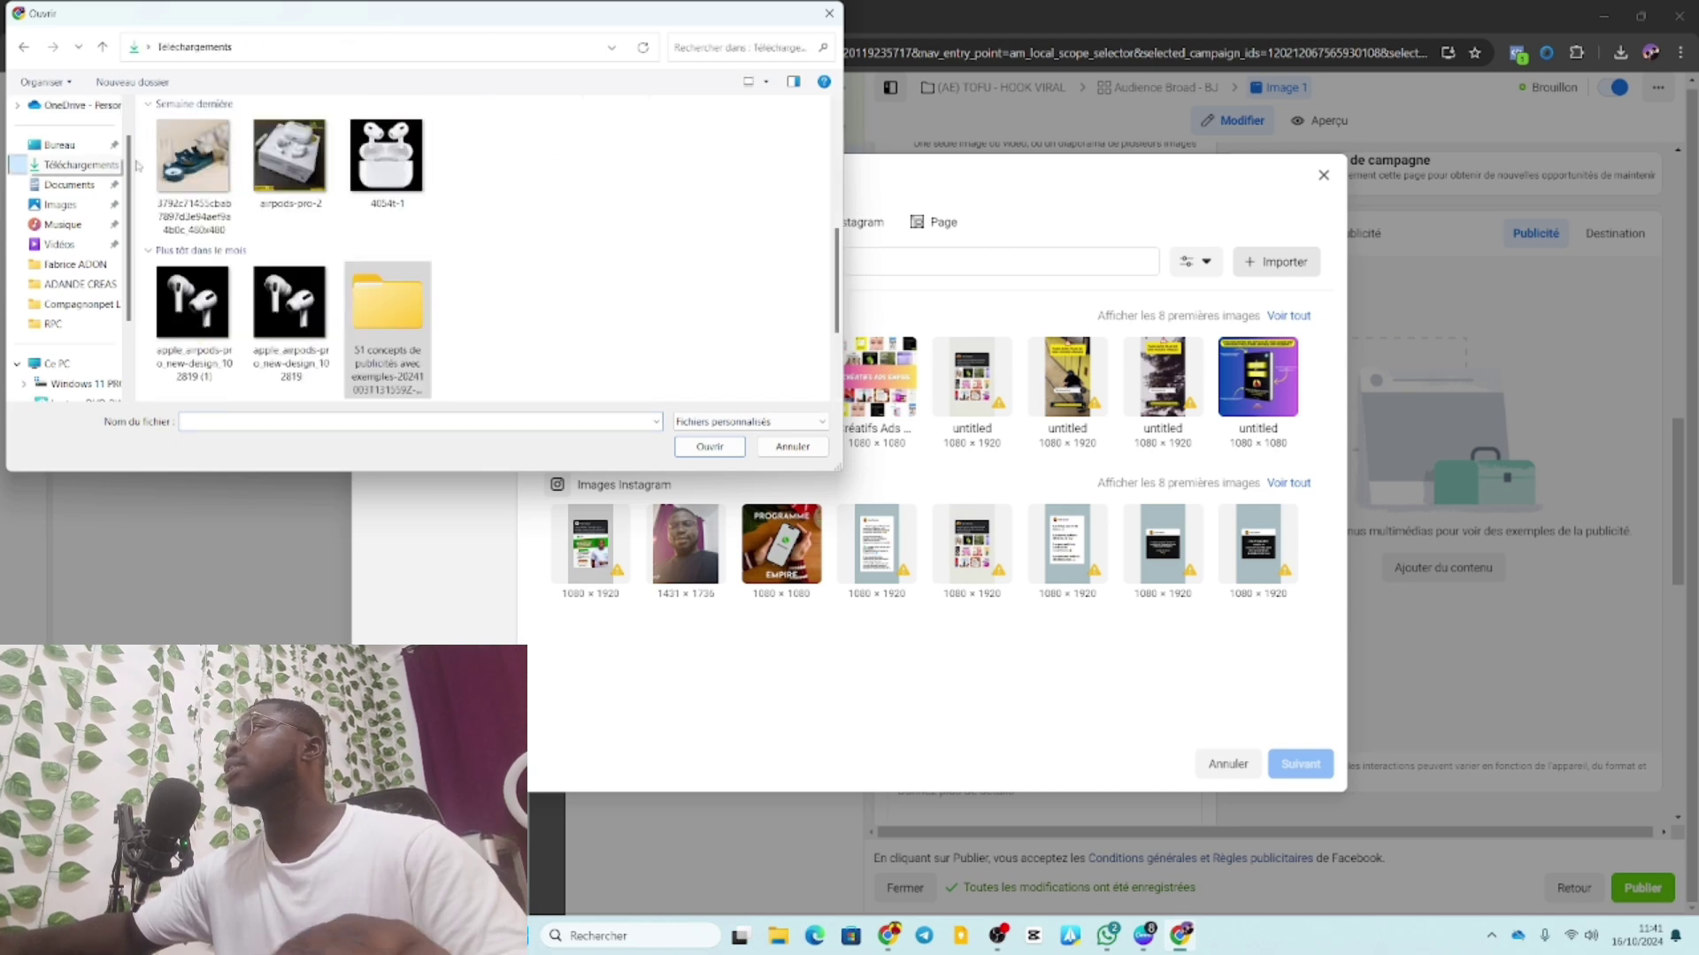
click(204, 180)
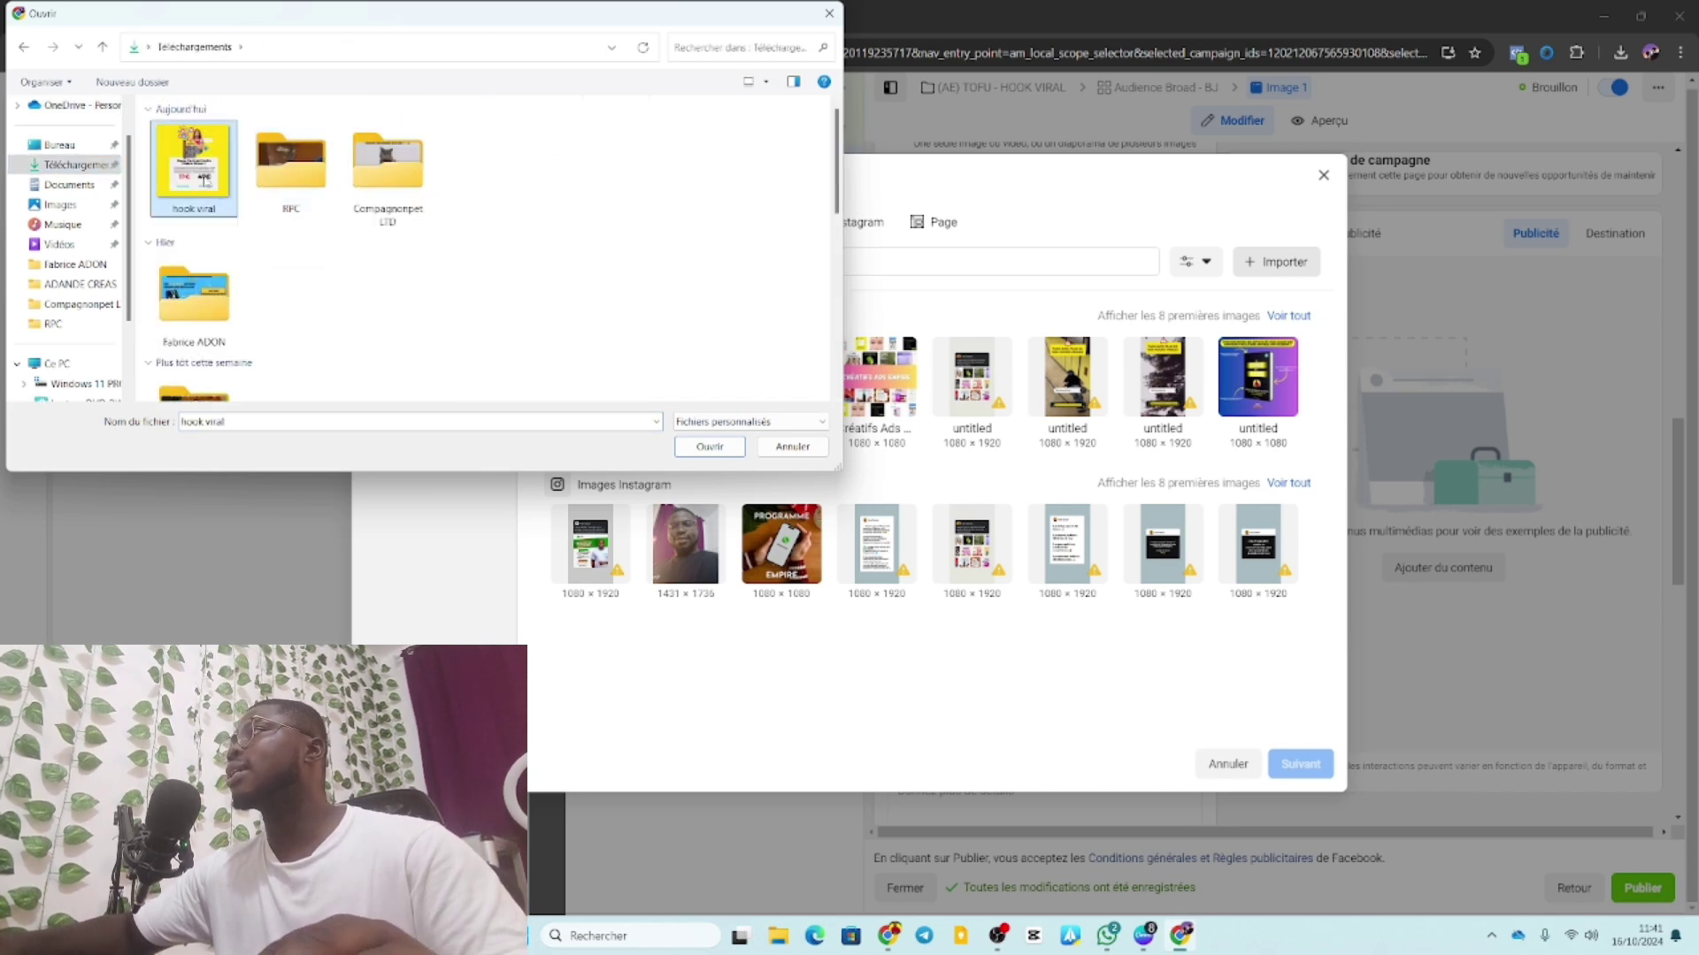
click(688, 447)
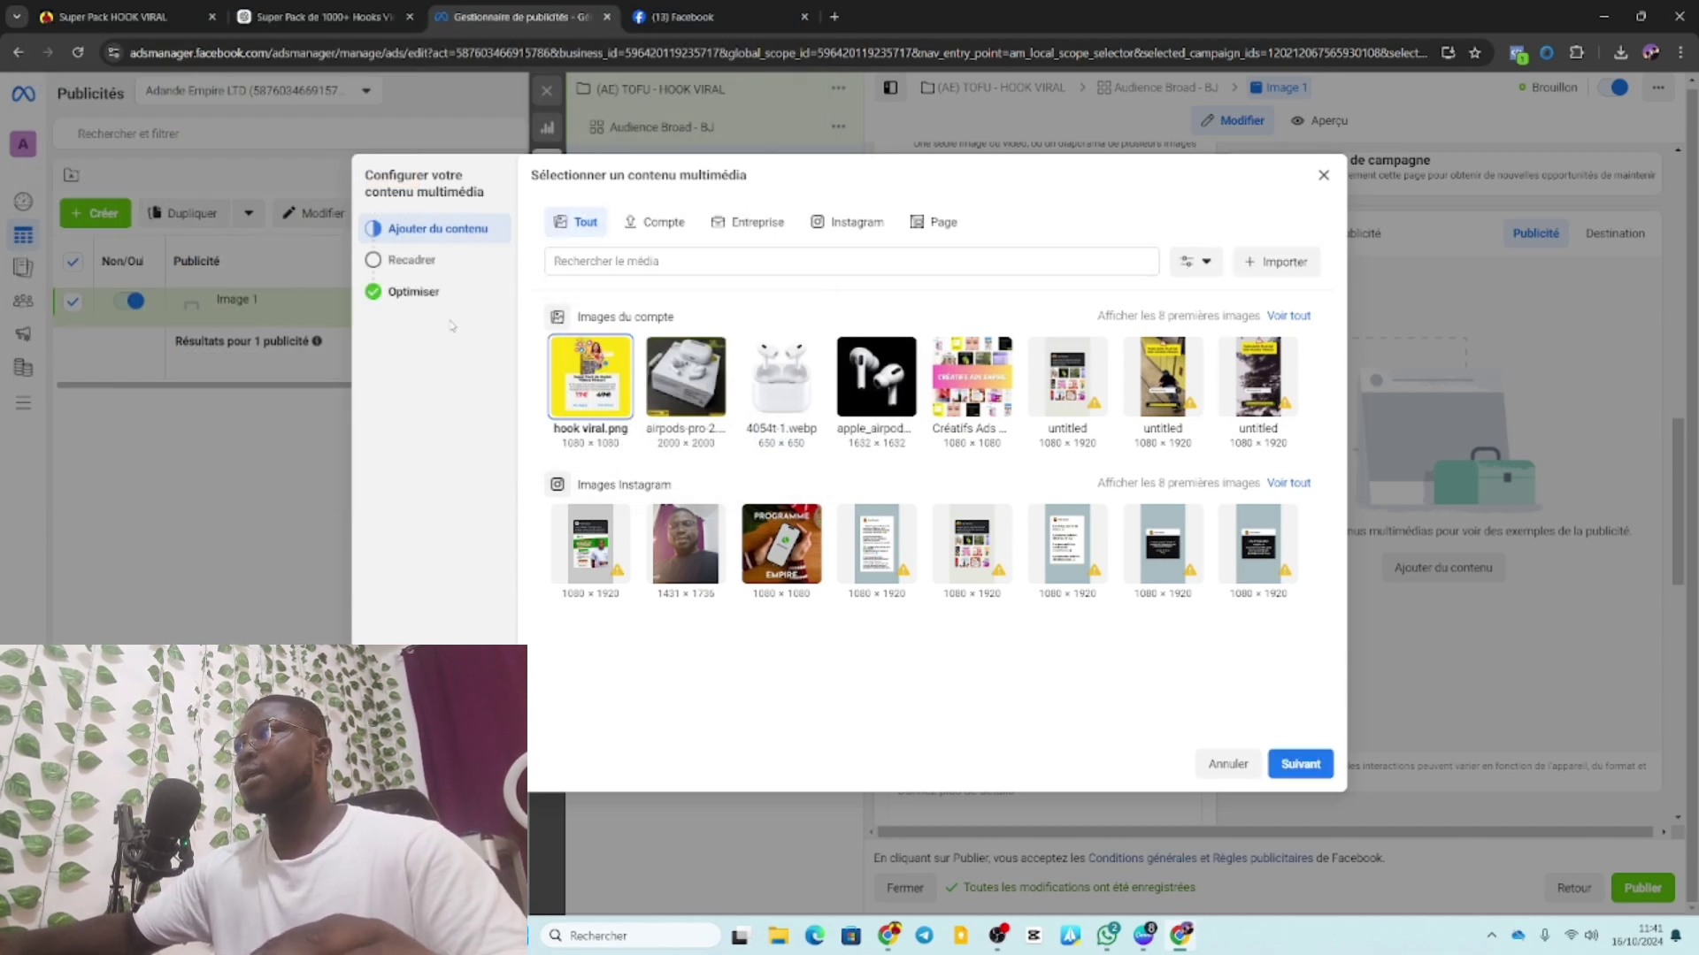
click(1304, 766)
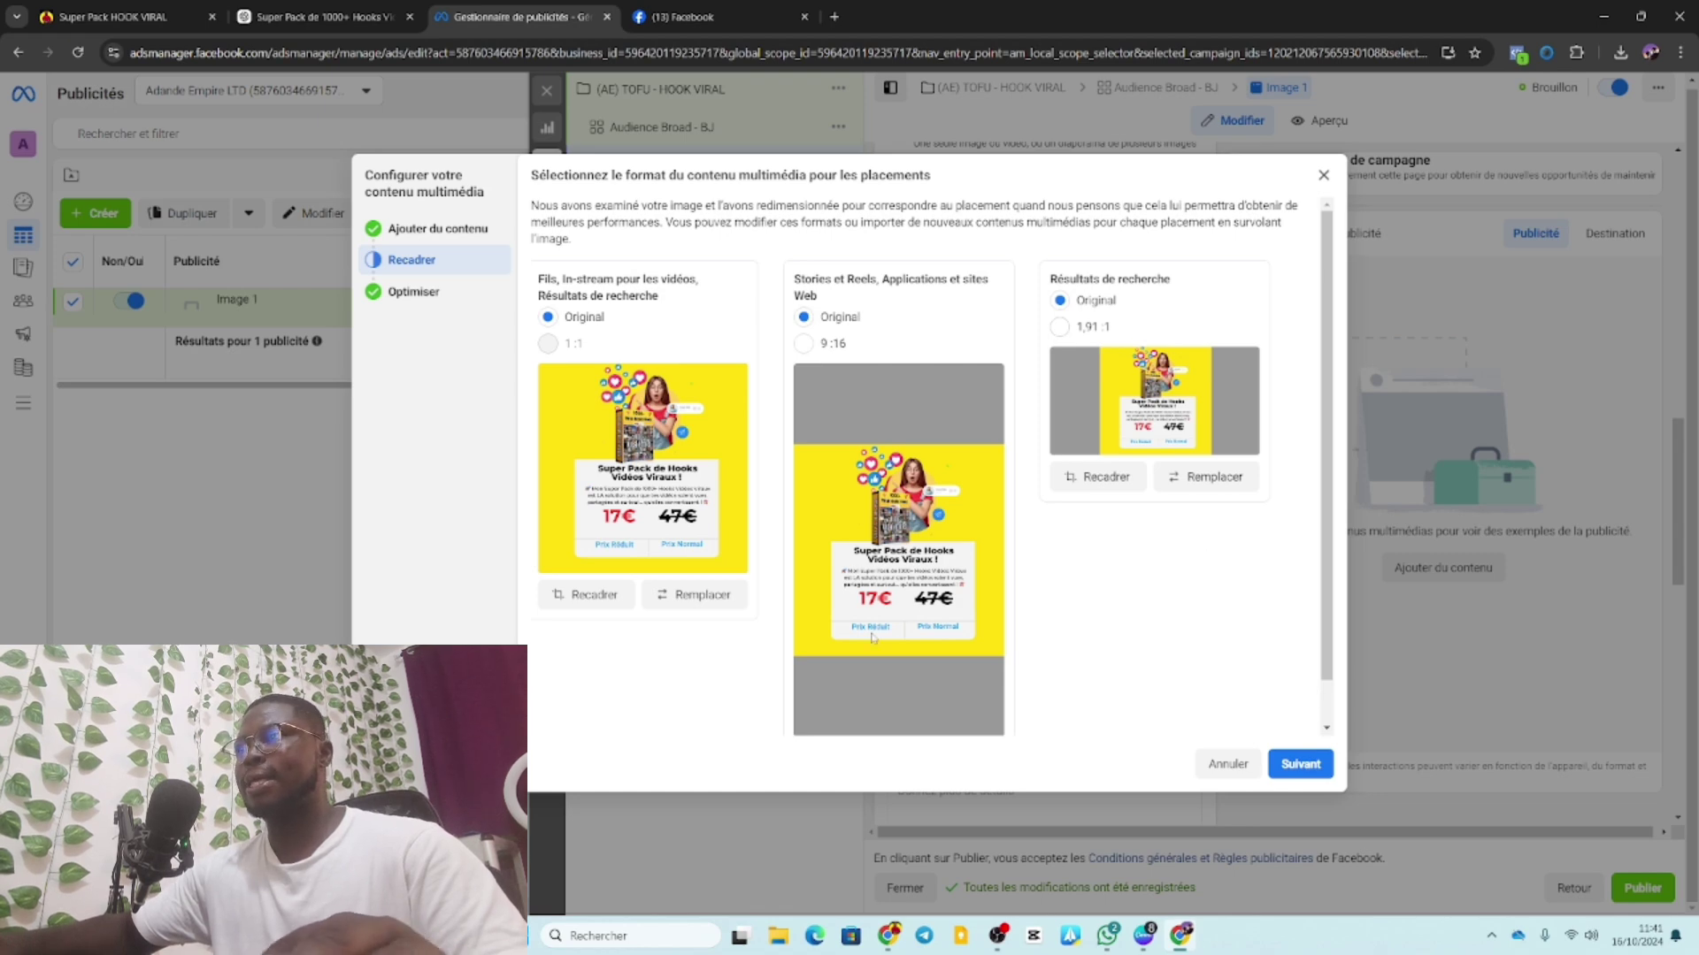
Accept the placement crops and Advantage+ optimisations to finish the ad media.
click(1301, 765)
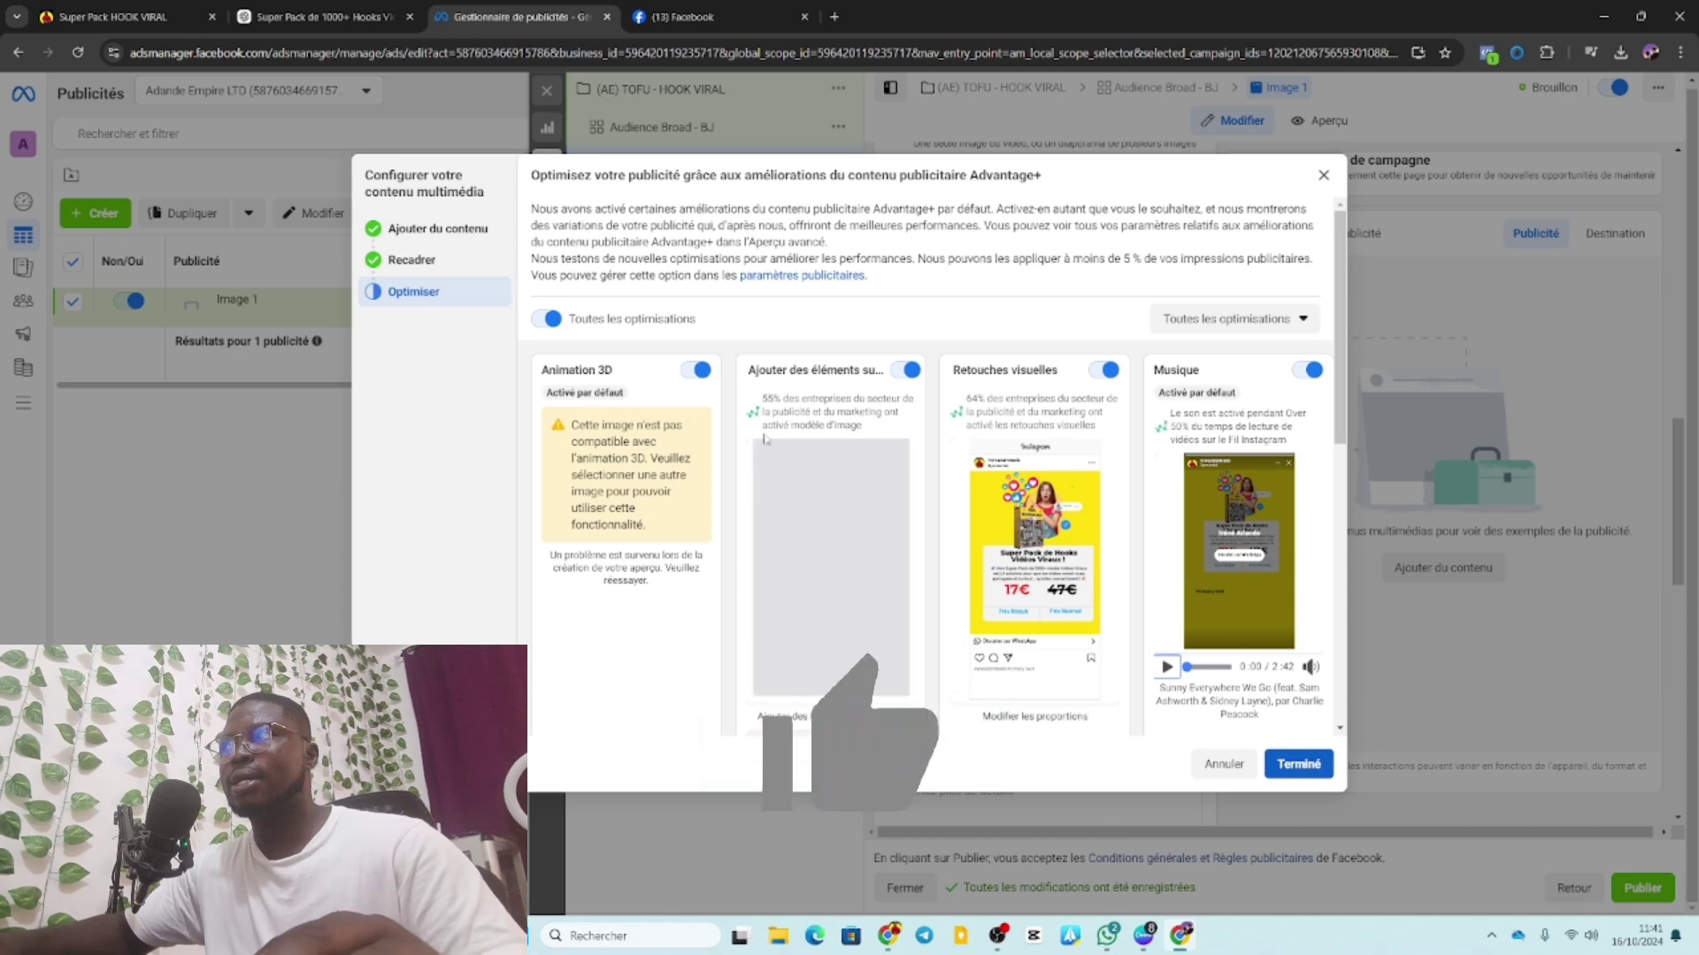
click(1298, 764)
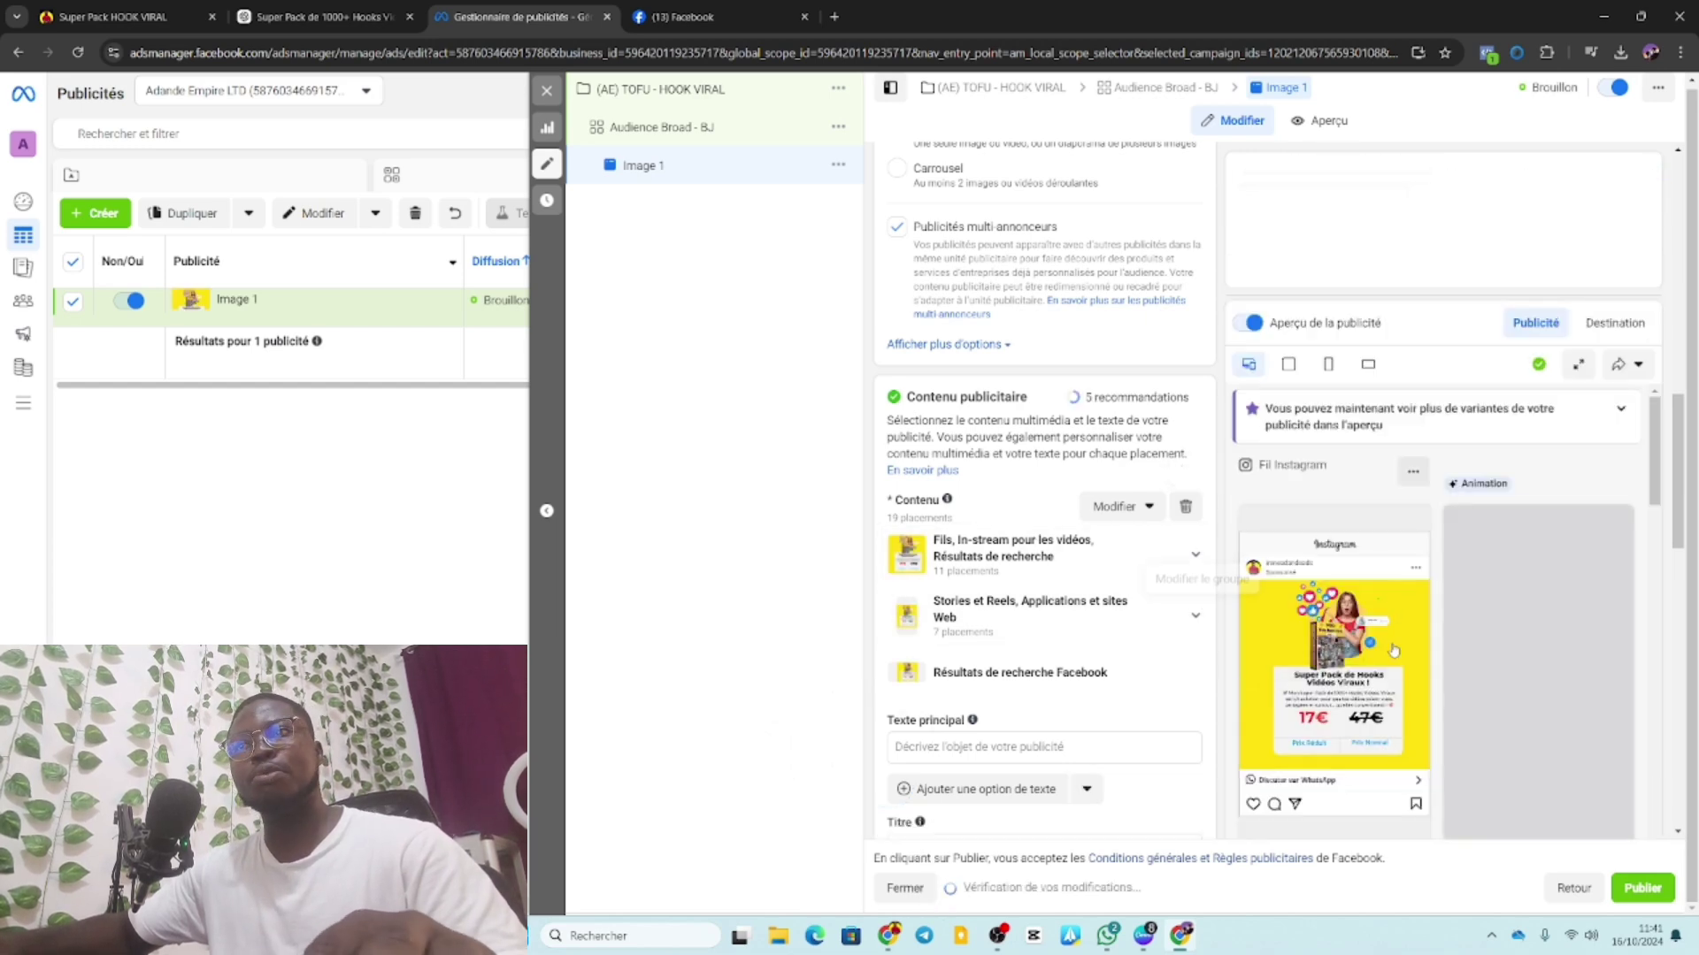
Copy ChatGPT's ad text from 'Les fêtes' to the end, then return to Ads Manager.
scroll(1016, 625, down, 2)
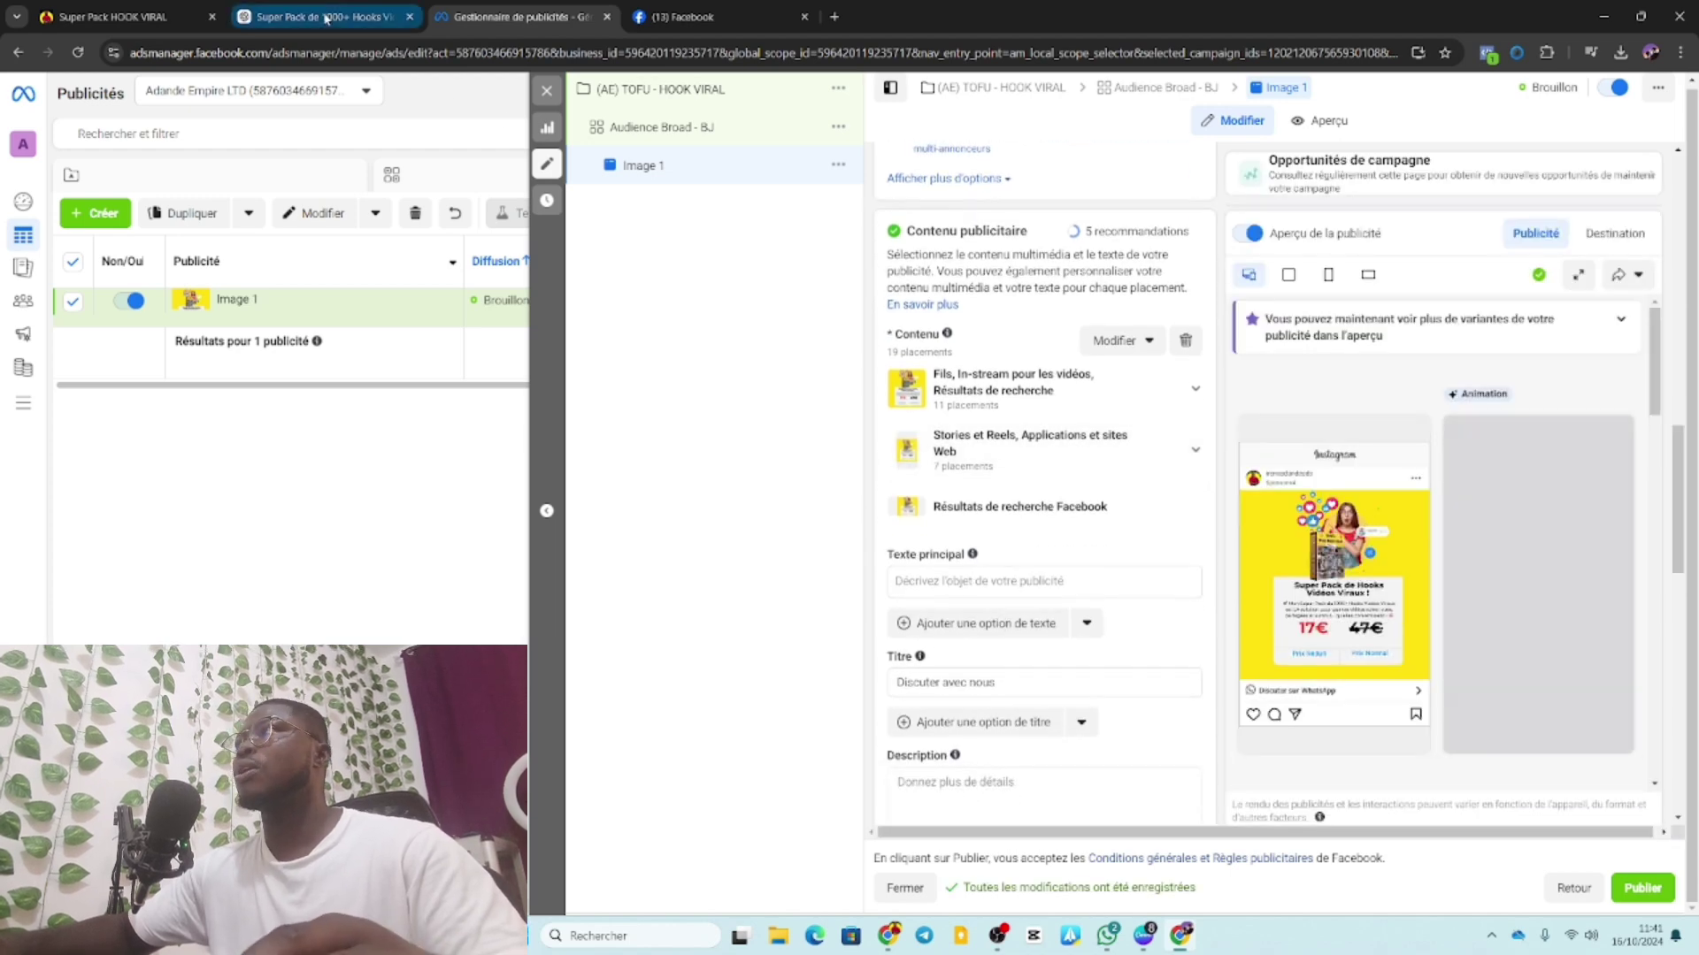
click(322, 16)
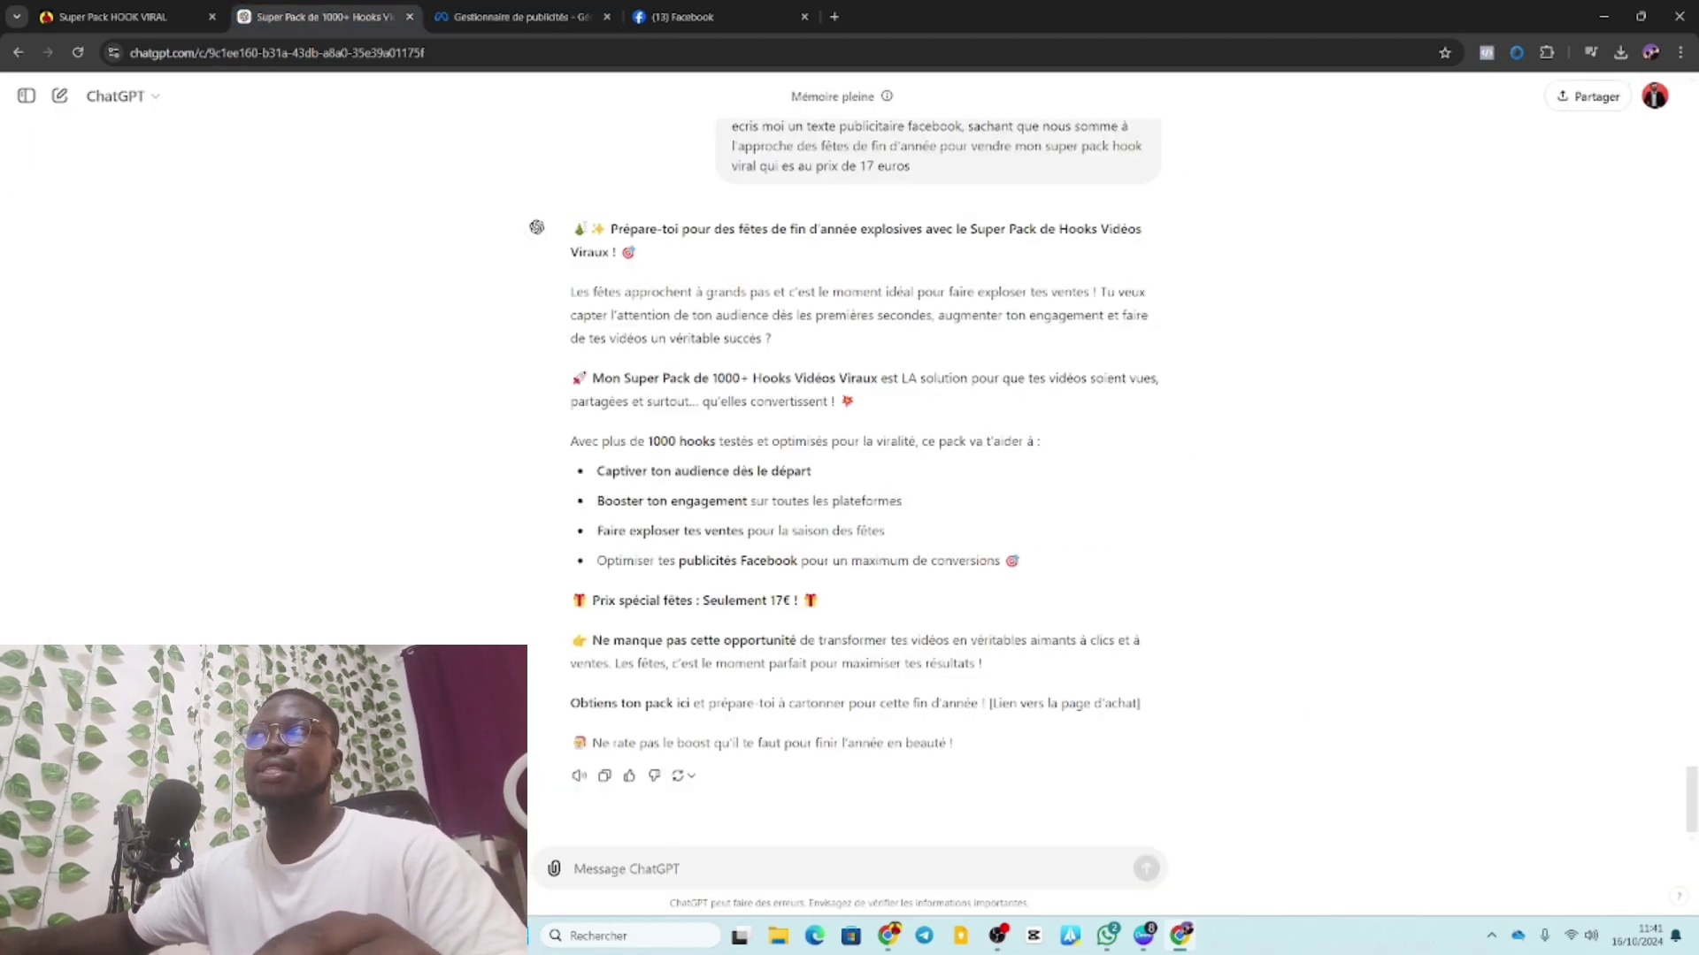
drag(571, 291, 978, 732)
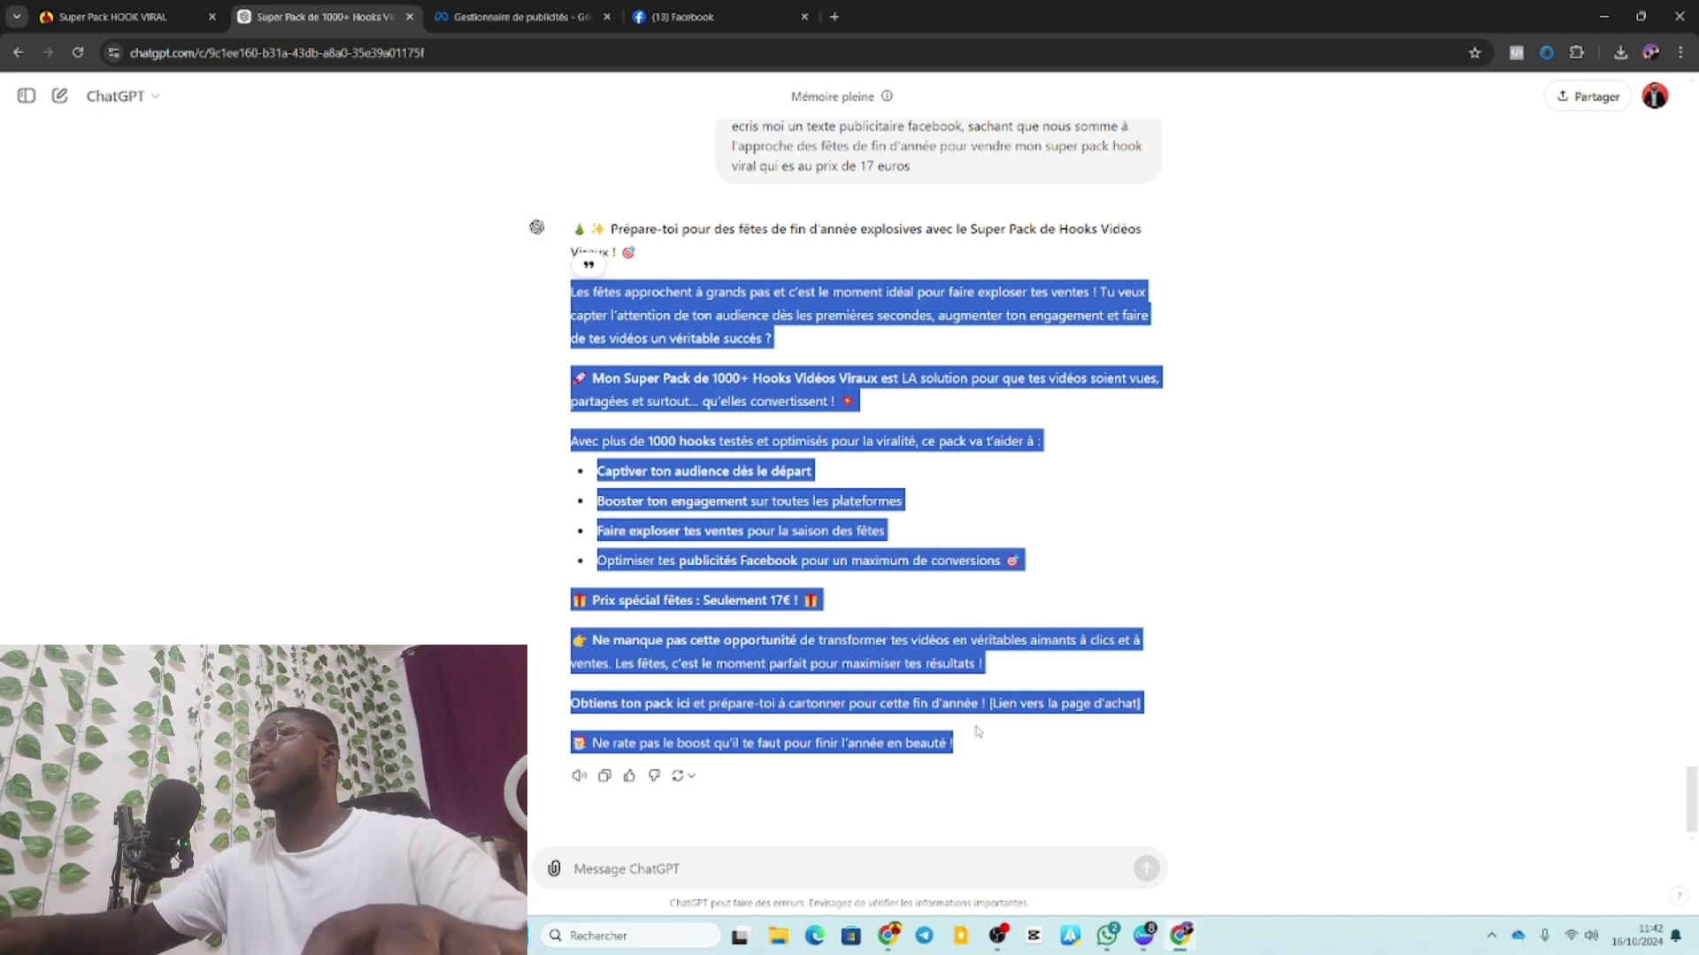
click(511, 16)
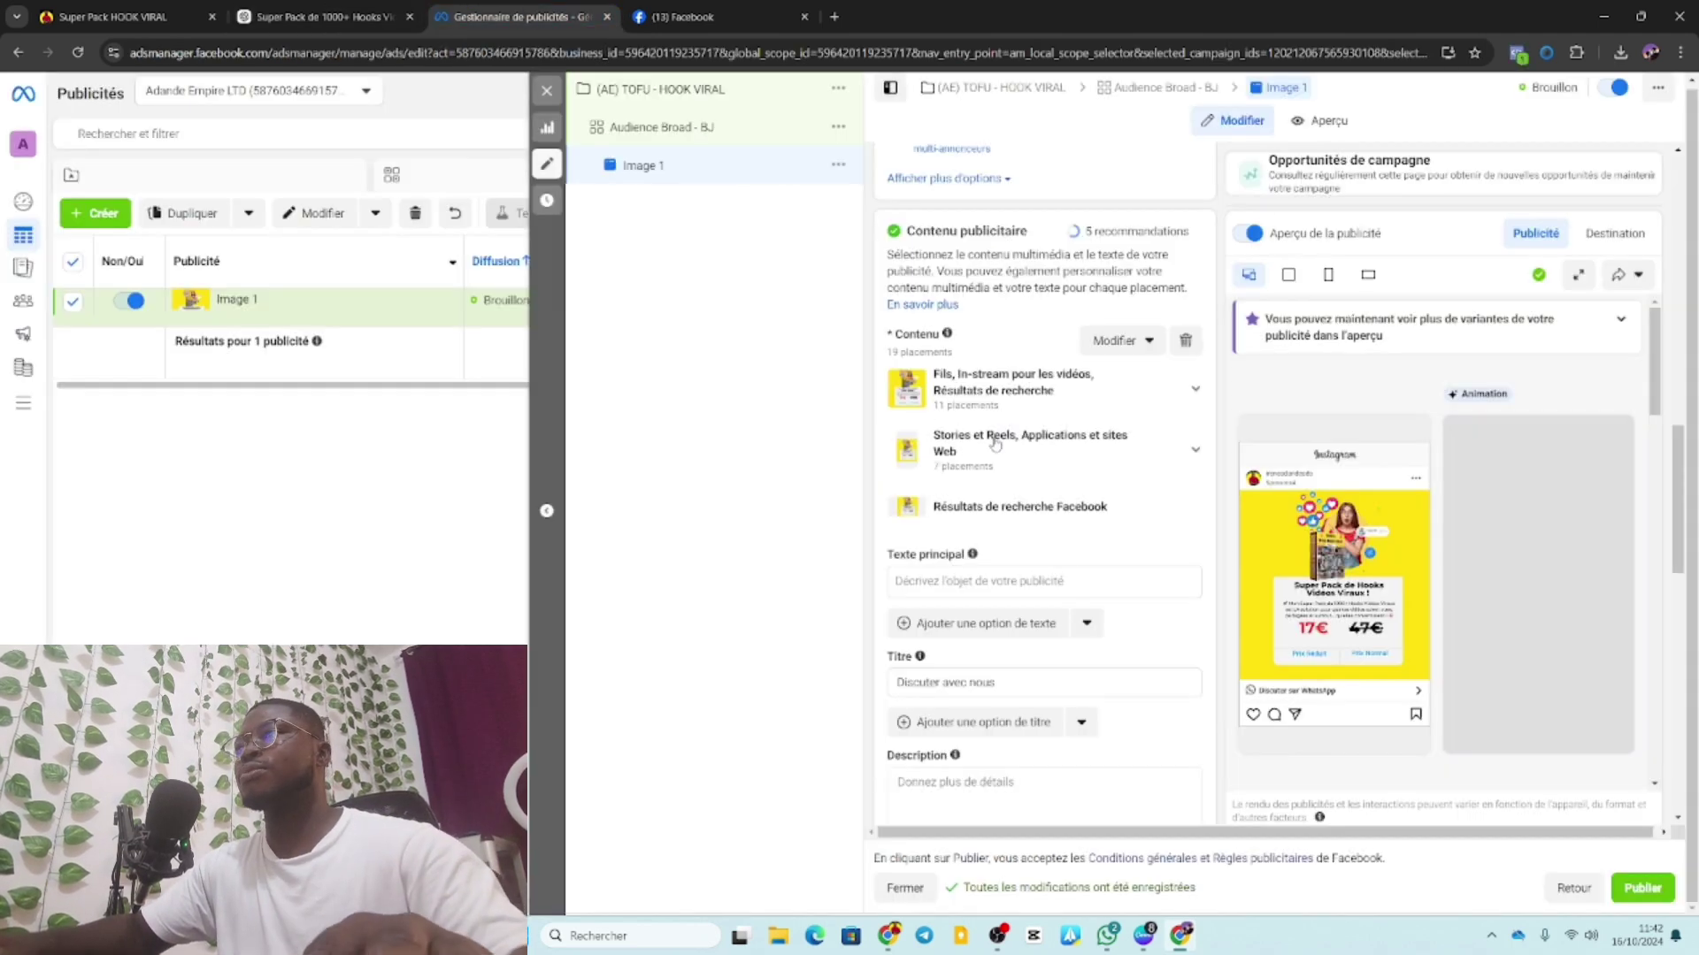
Paste ChatGPT's holiday pitch as the primary text, with a blank line after the first sentence.
click(969, 589)
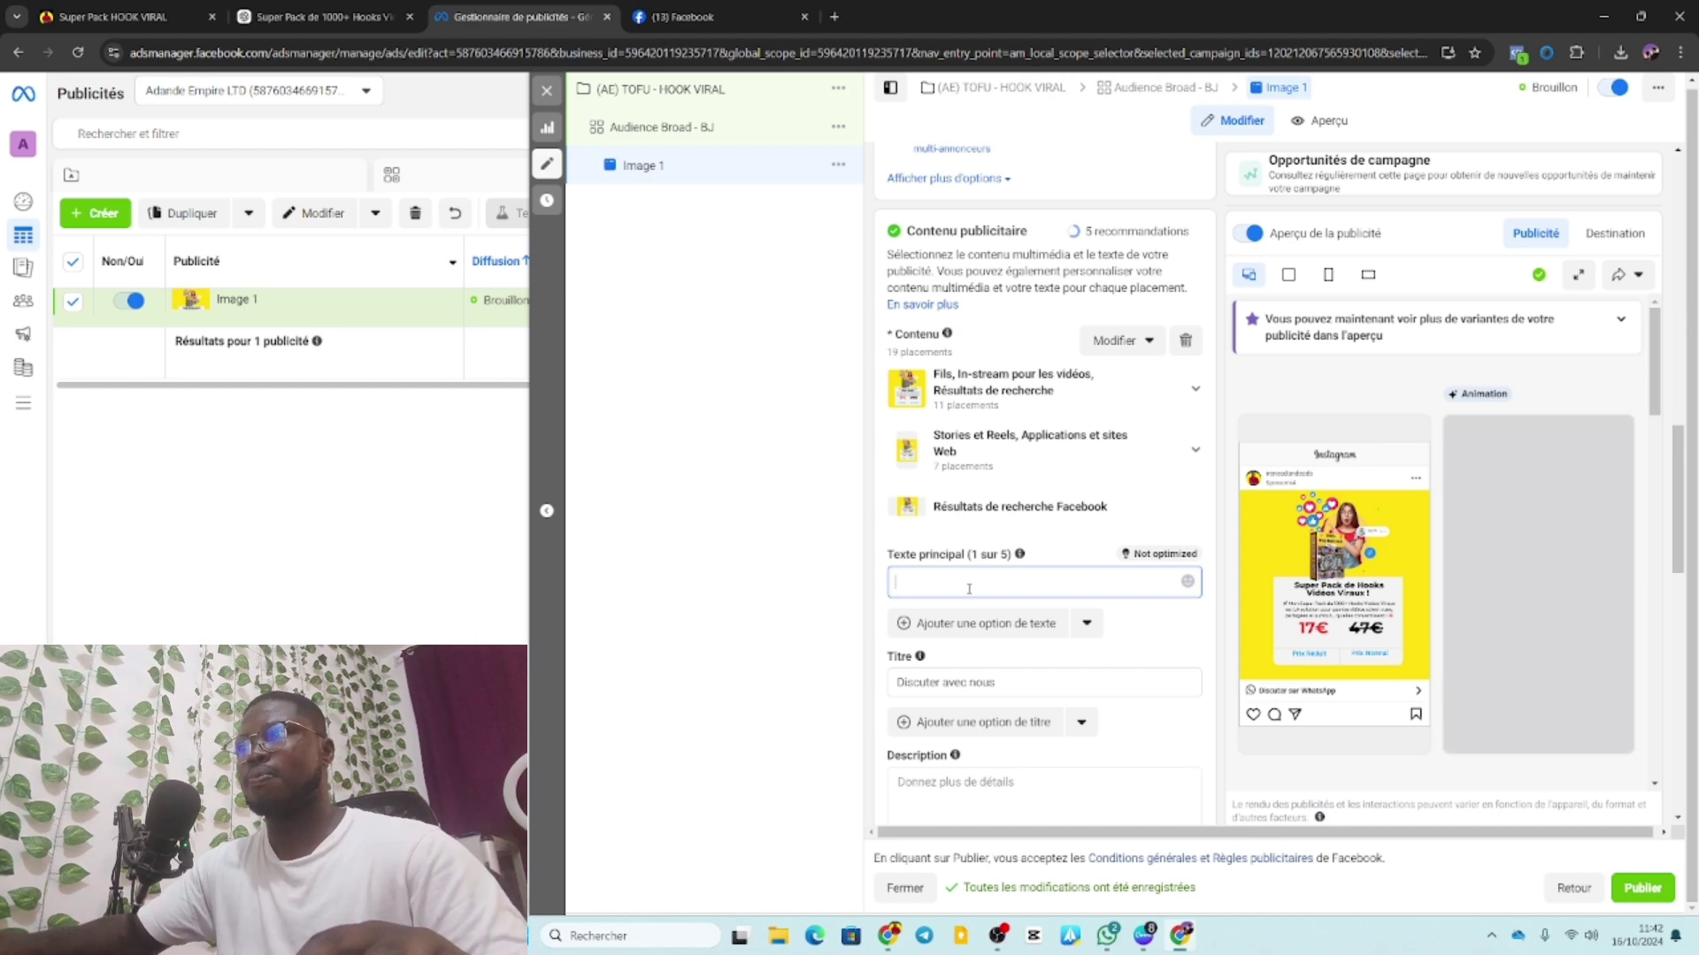
key(ctrl+v)
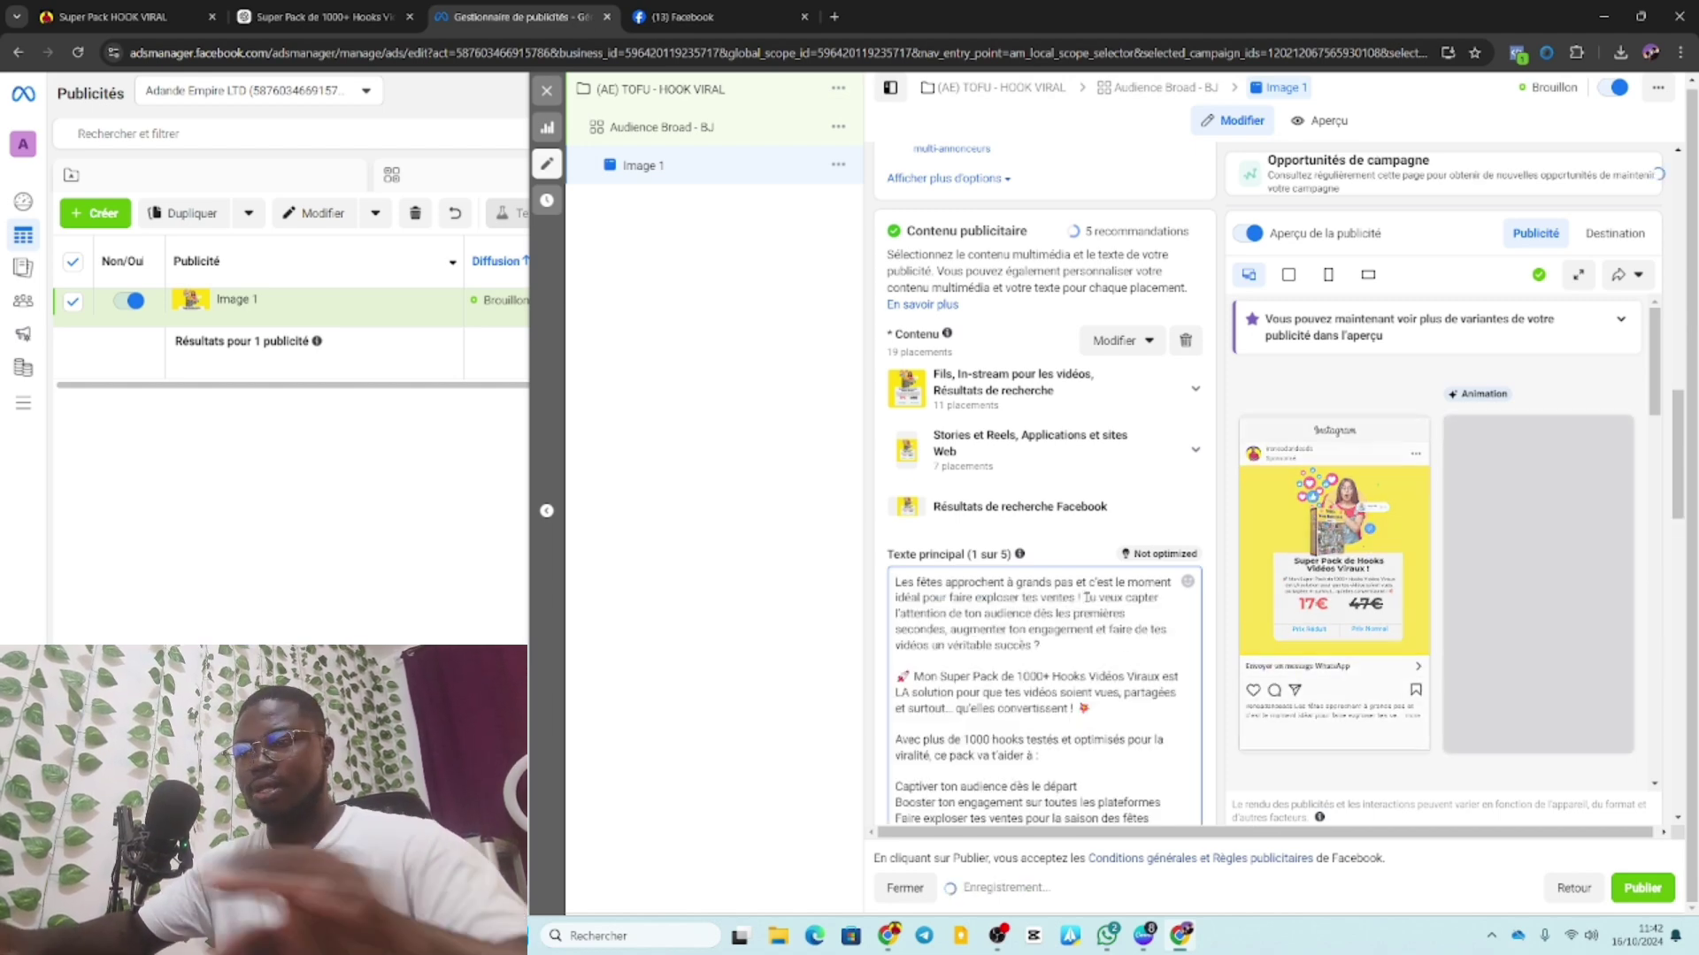
click(1083, 597)
key(Return)
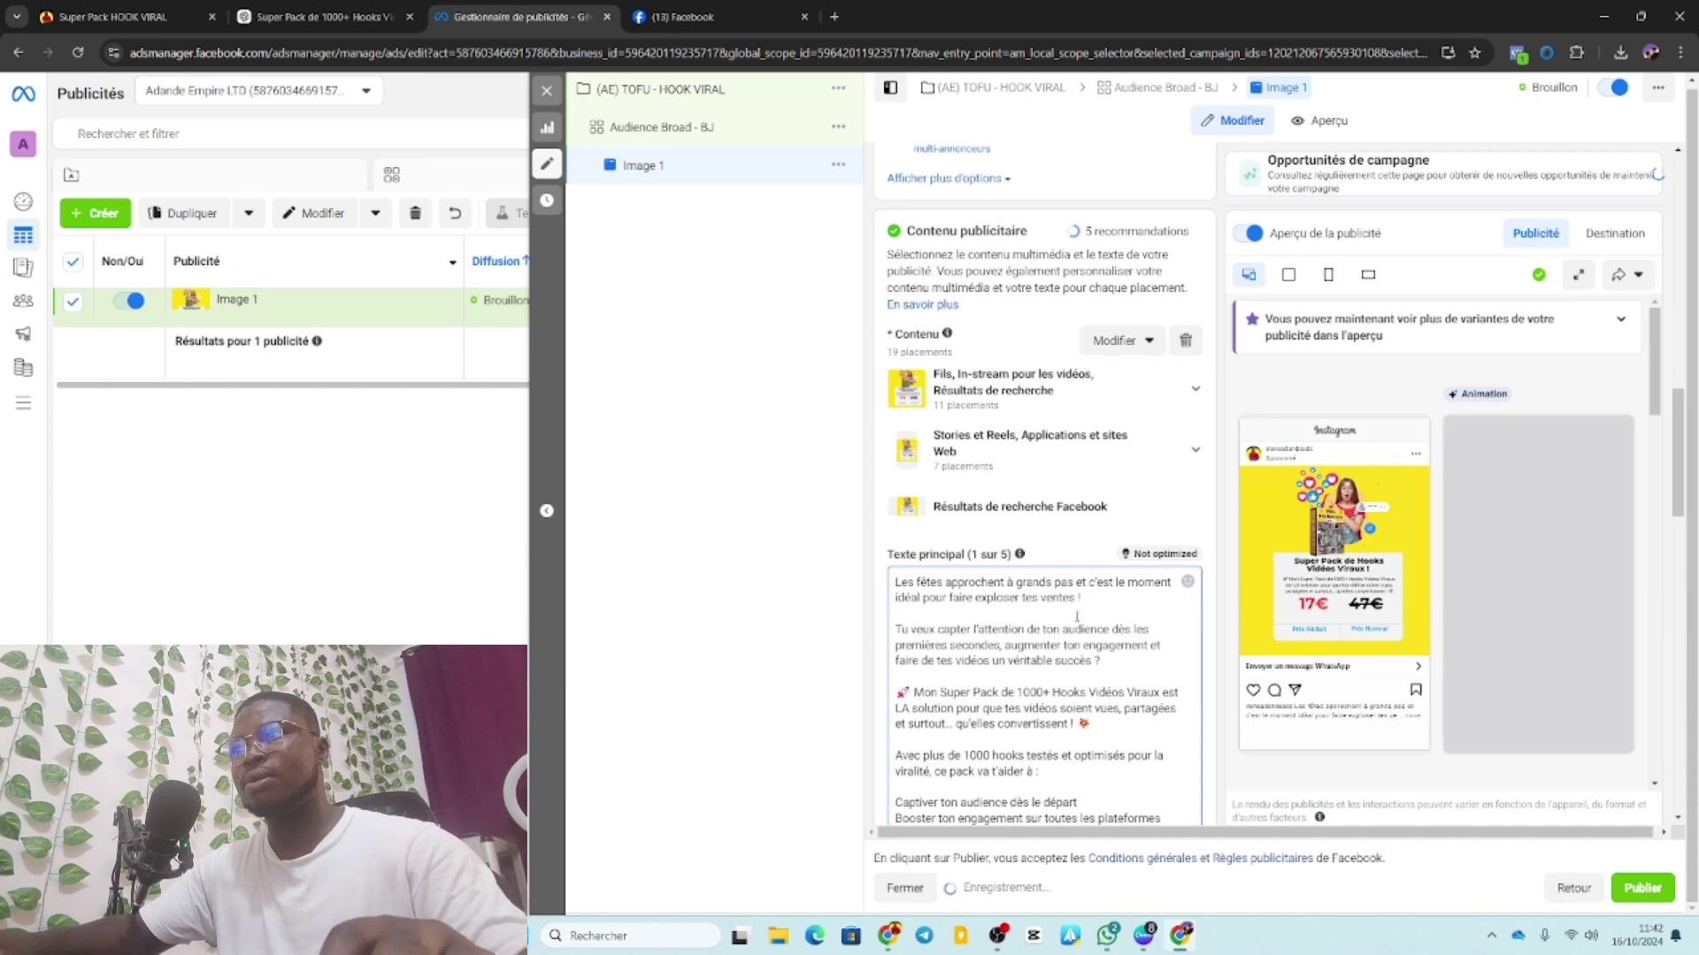
key(Return)
Scroll down the ad form and return to the ChatGPT conversation.
scroll(1070, 664, down, 2)
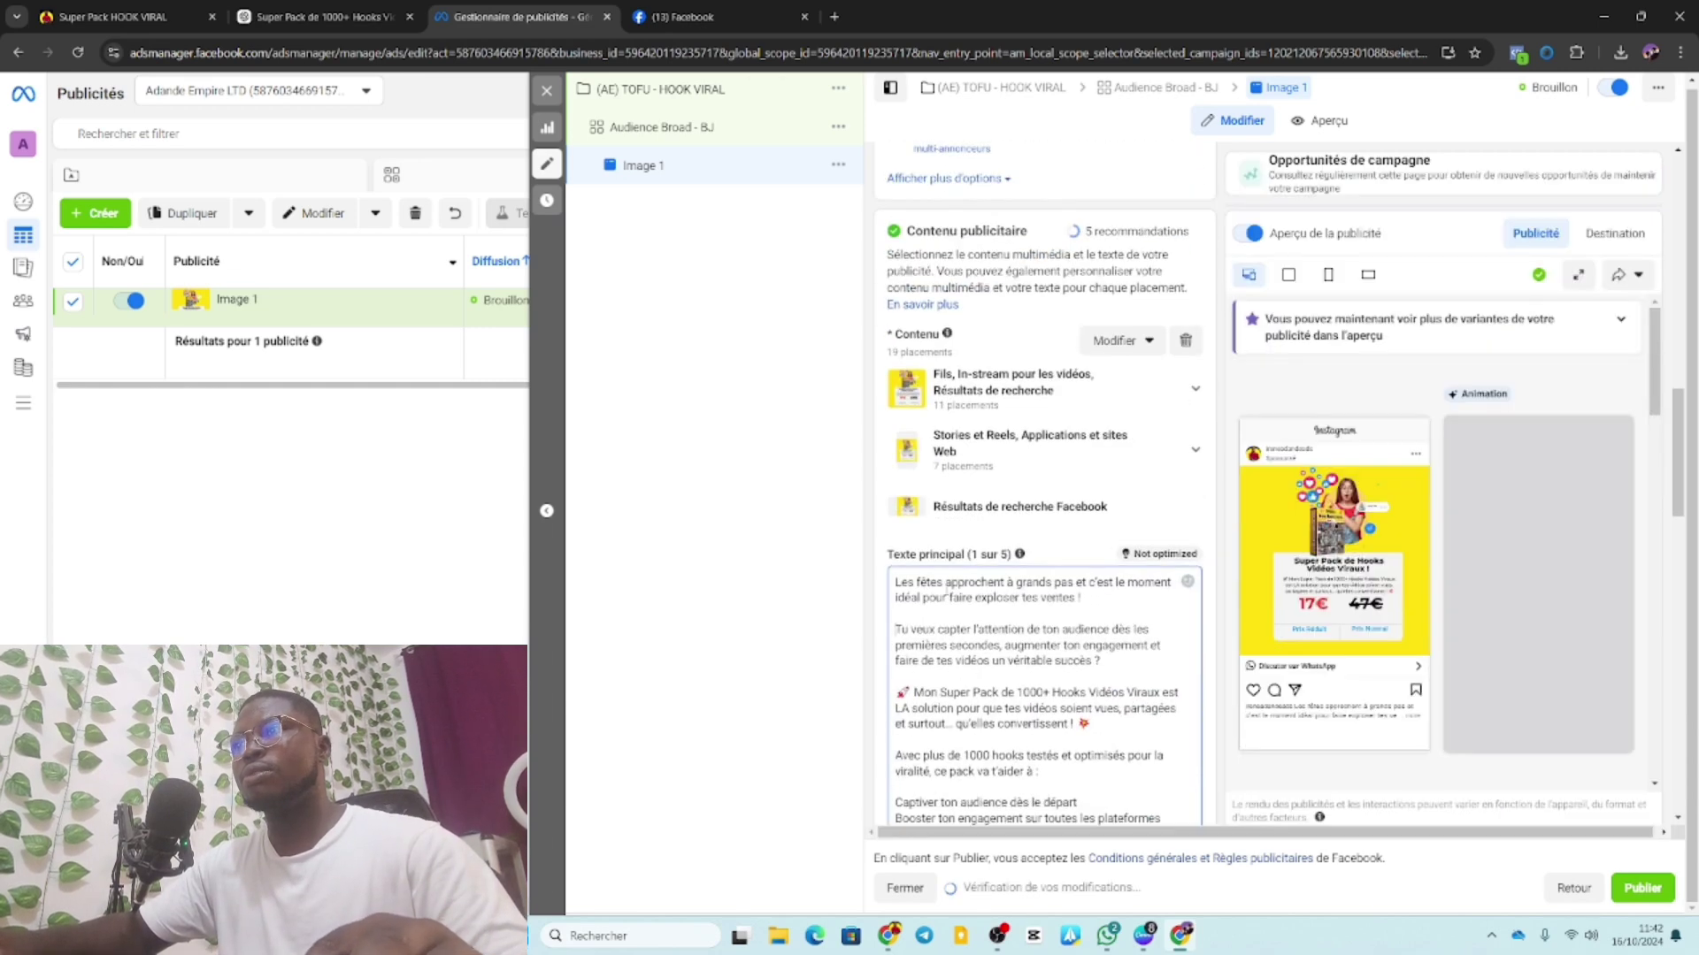
scroll(1059, 659, down, 1)
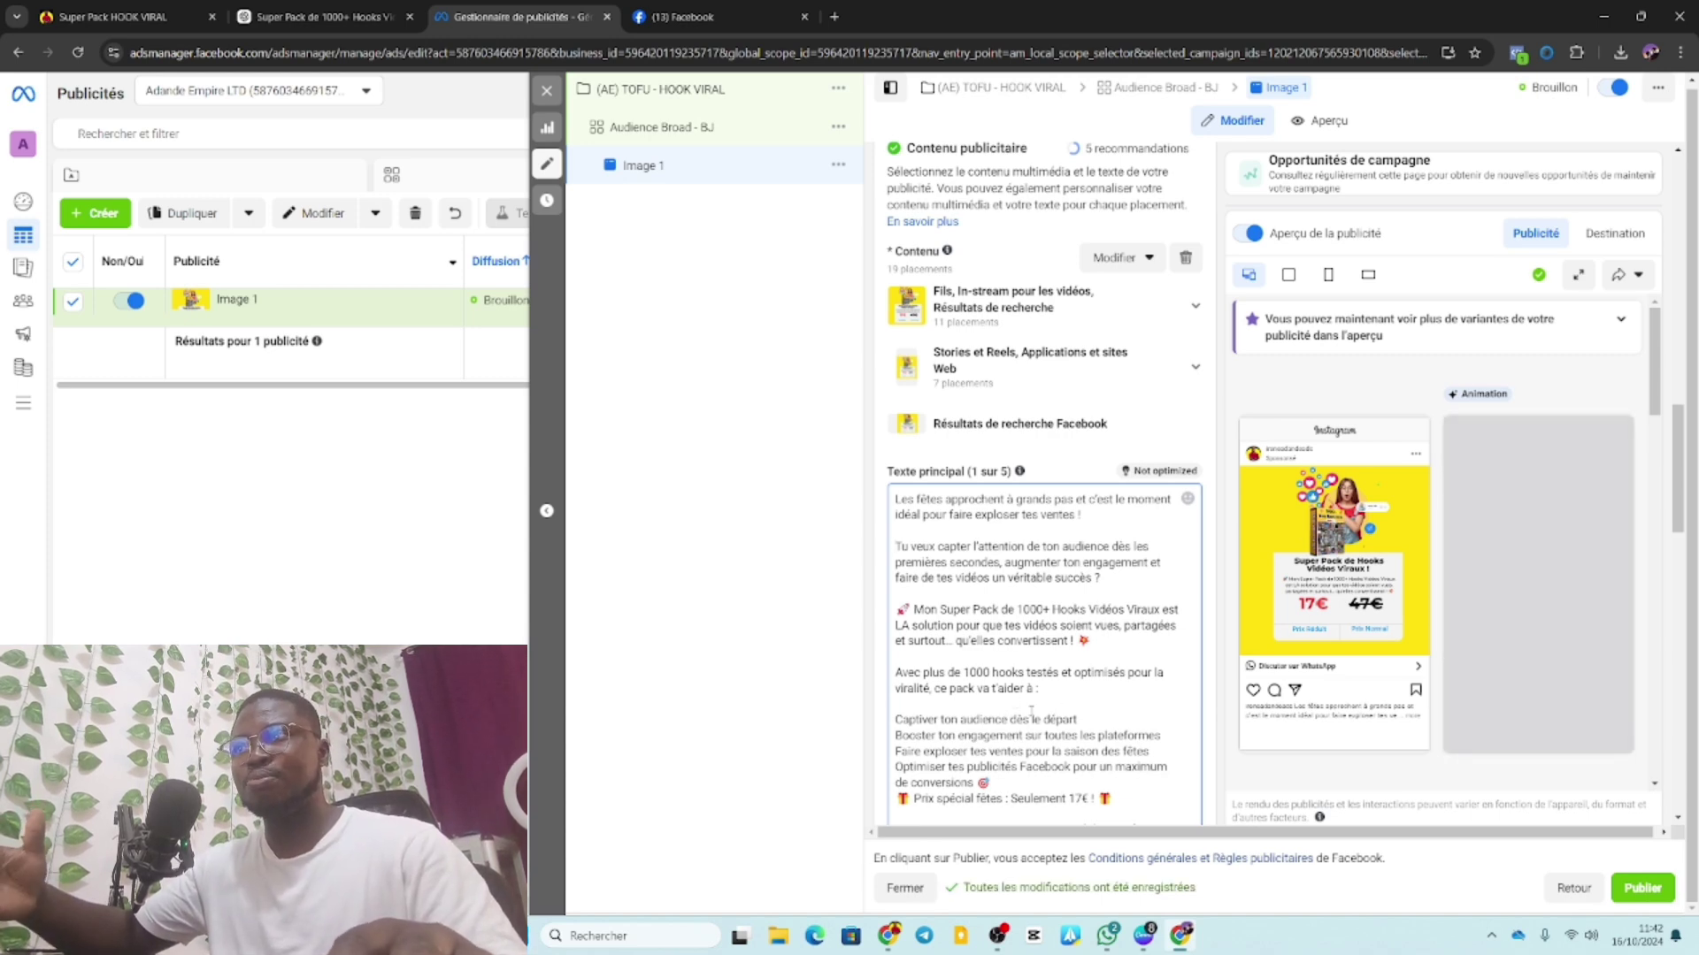
scroll(1025, 705, down, 2)
scroll(1030, 739, down, 1)
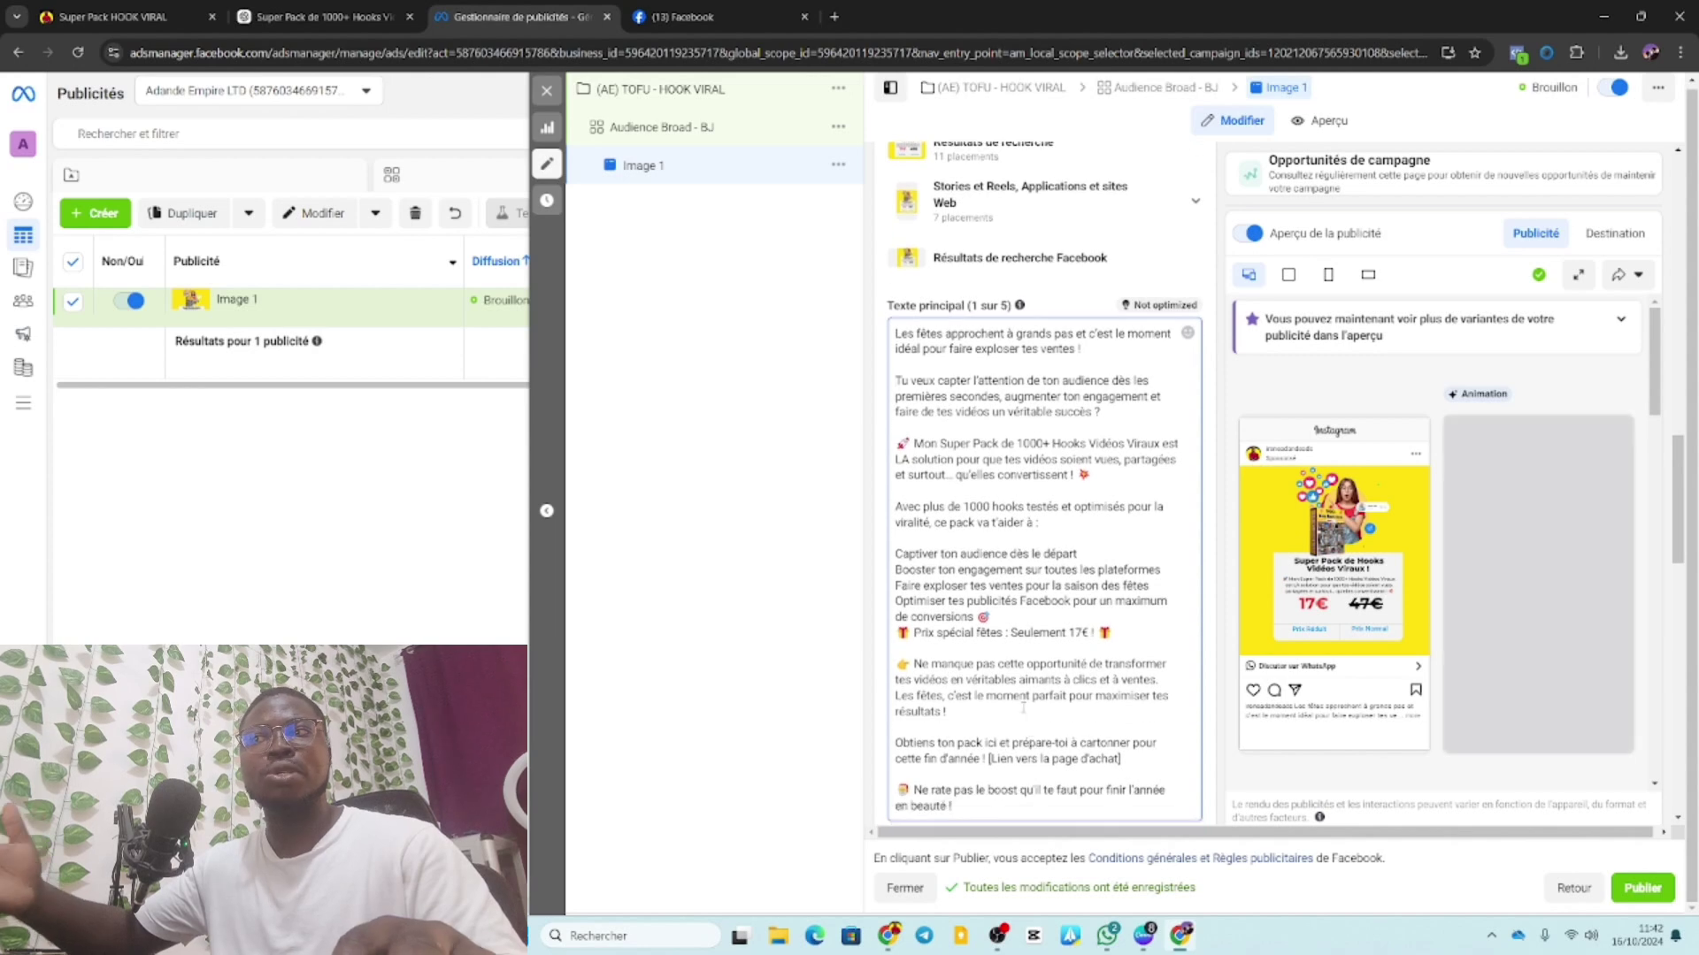
scroll(998, 747, down, 2)
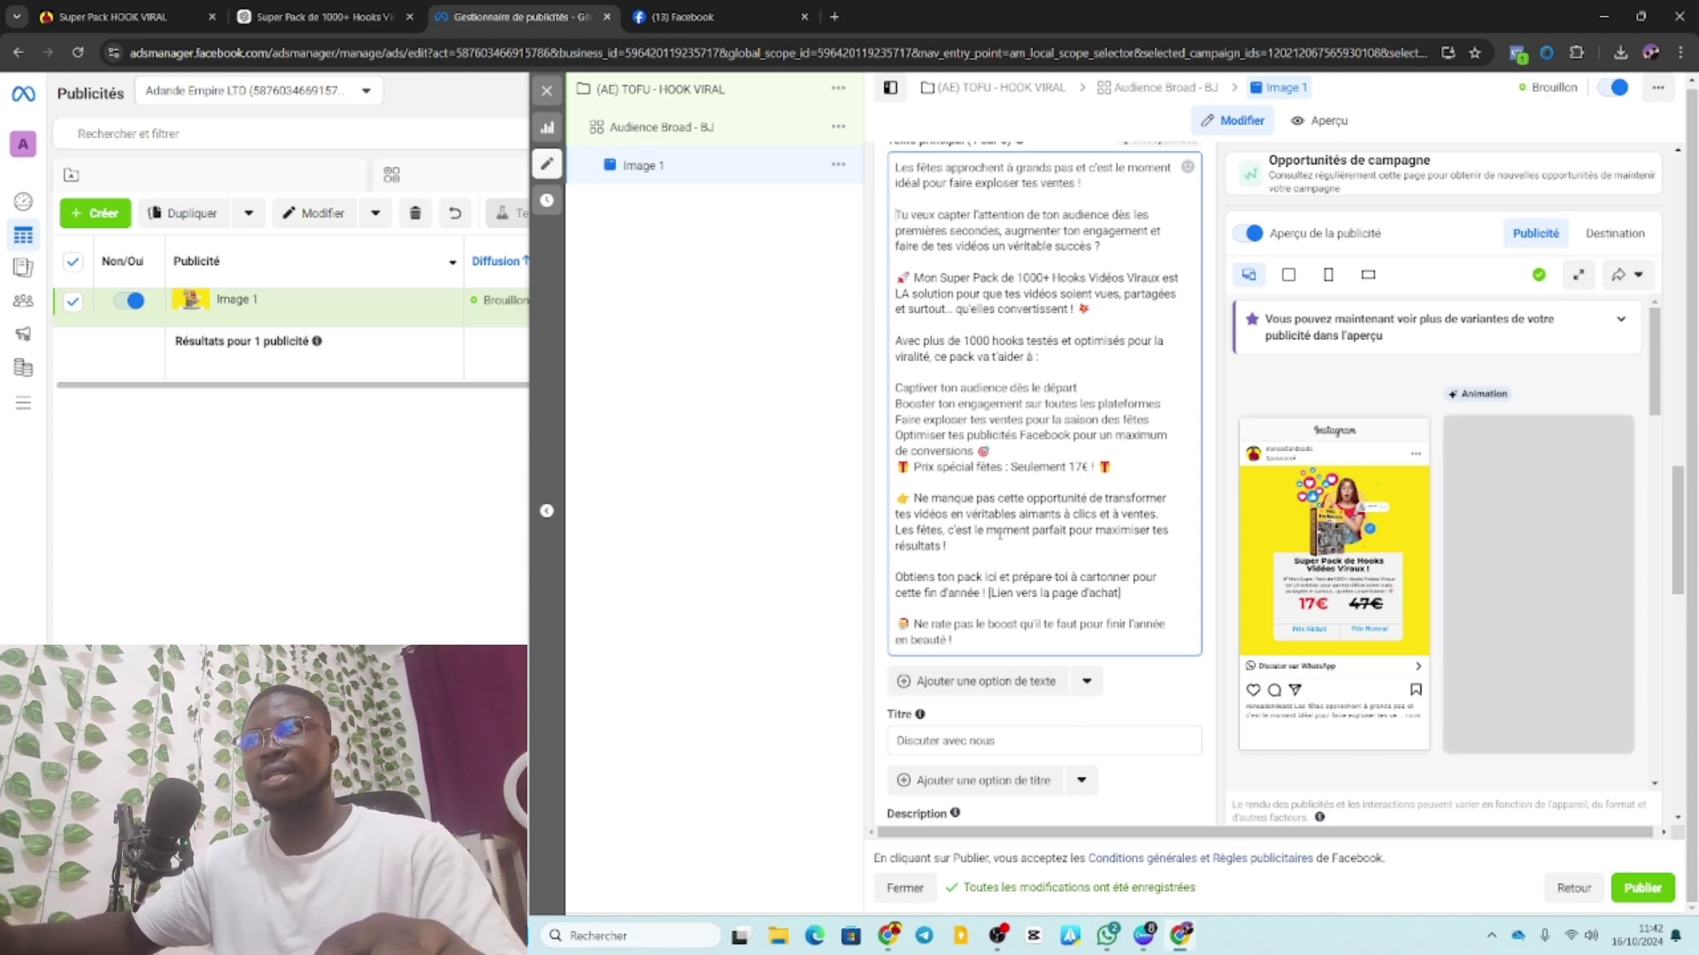
scroll(1047, 575, down, 1)
scroll(1047, 575, down, 2)
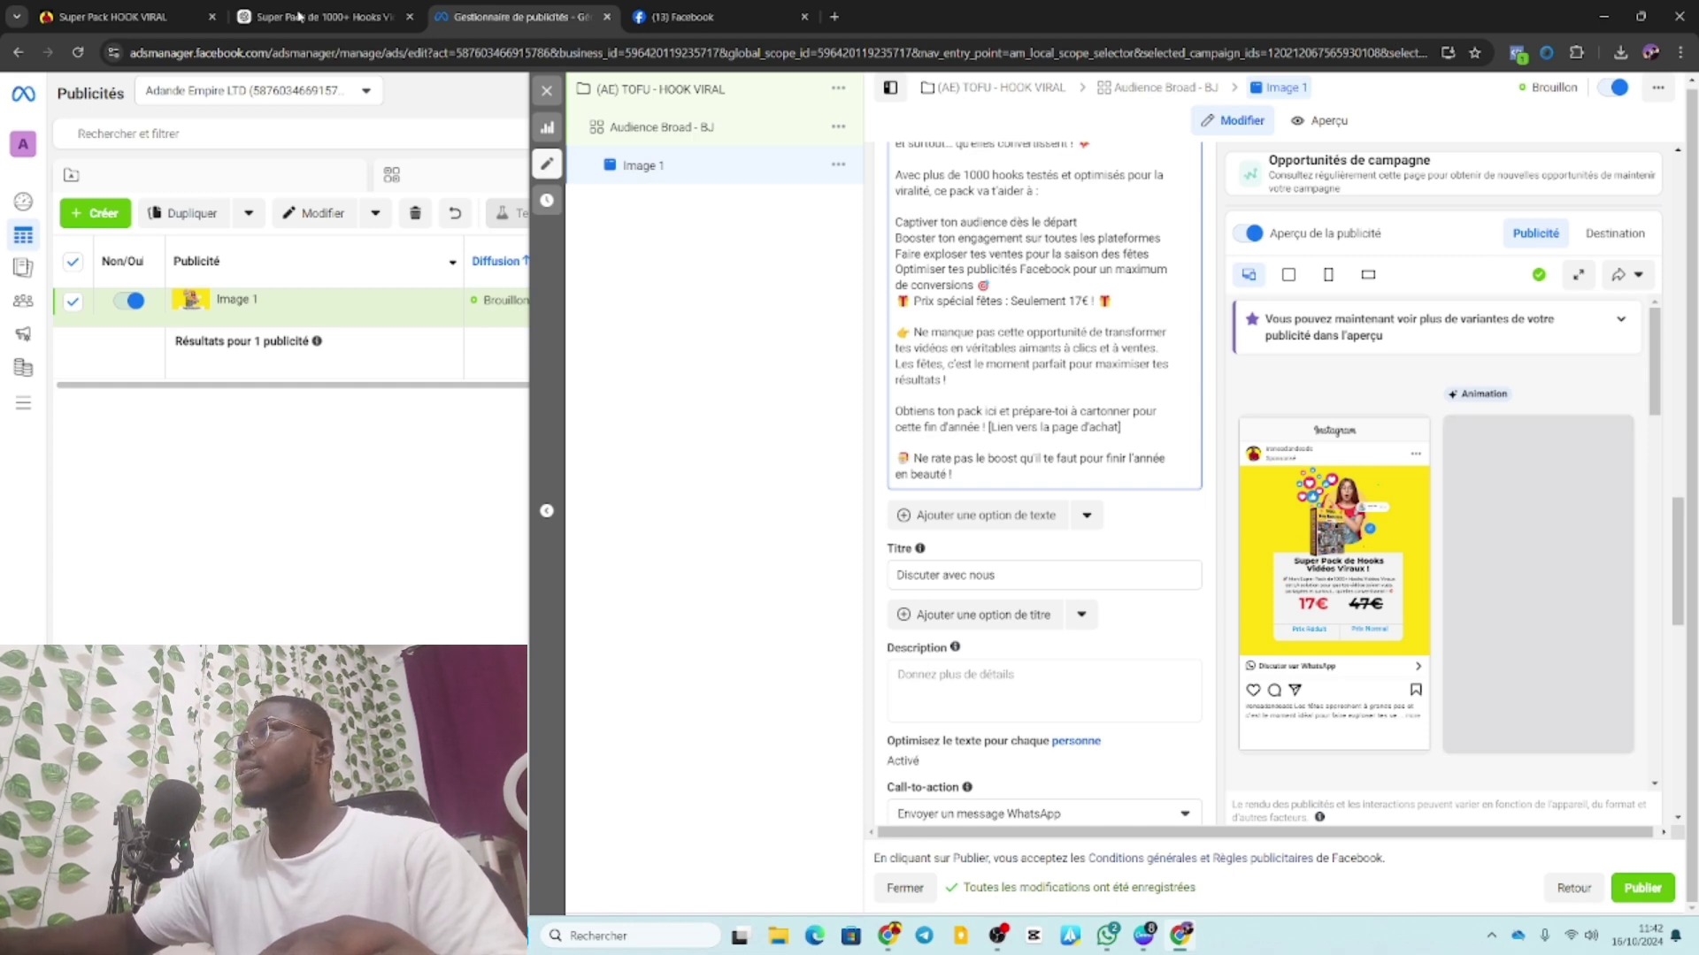
click(299, 18)
Leave ChatGPT's 17€ ad copy and return to the Image 1 ad editor.
click(666, 275)
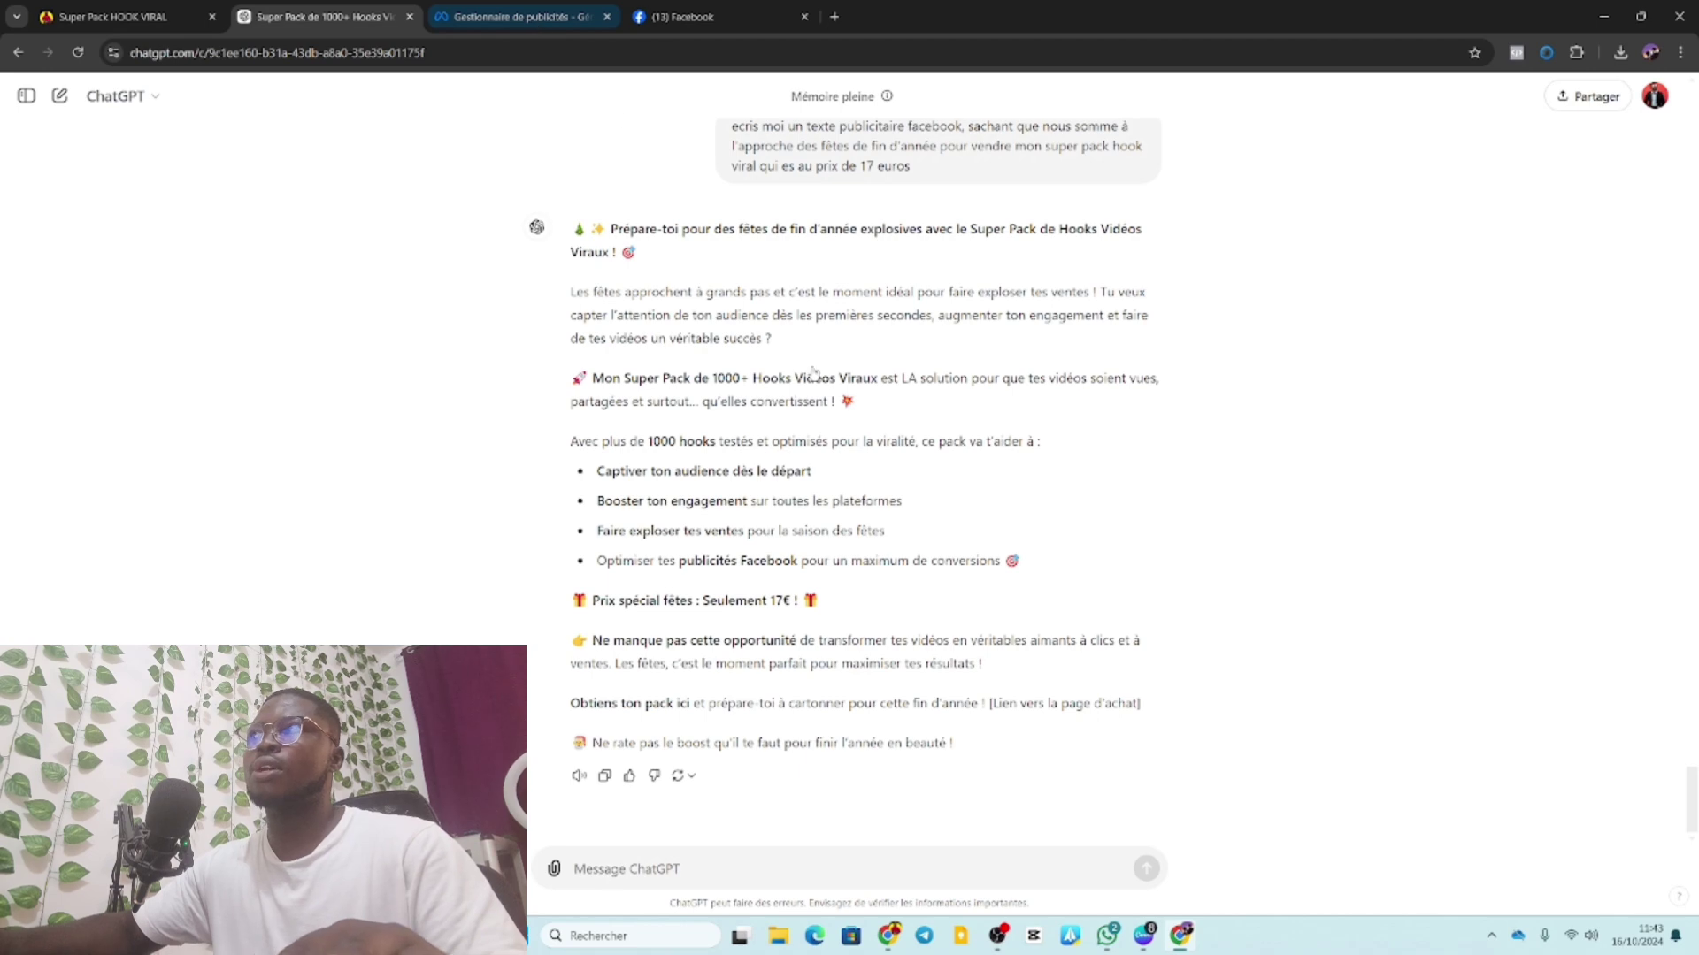
click(540, 25)
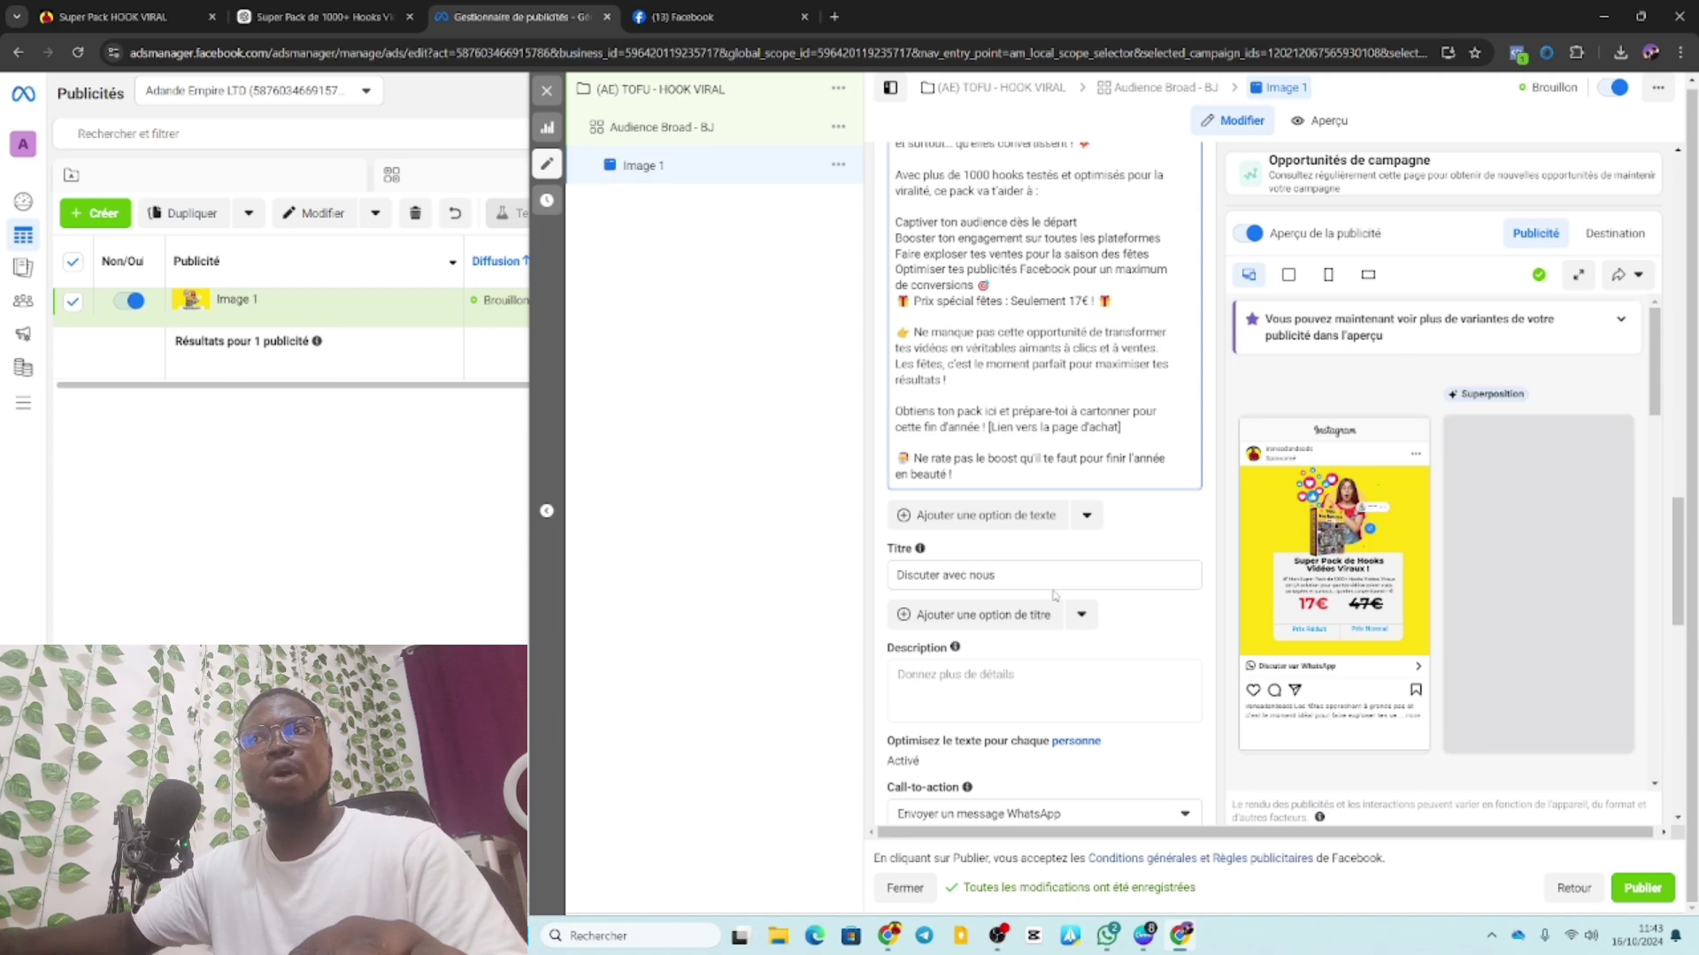
Replace the headline with 'Recevoir mon' plus the product name copied from ChatGPT.
drag(1025, 582, 889, 581)
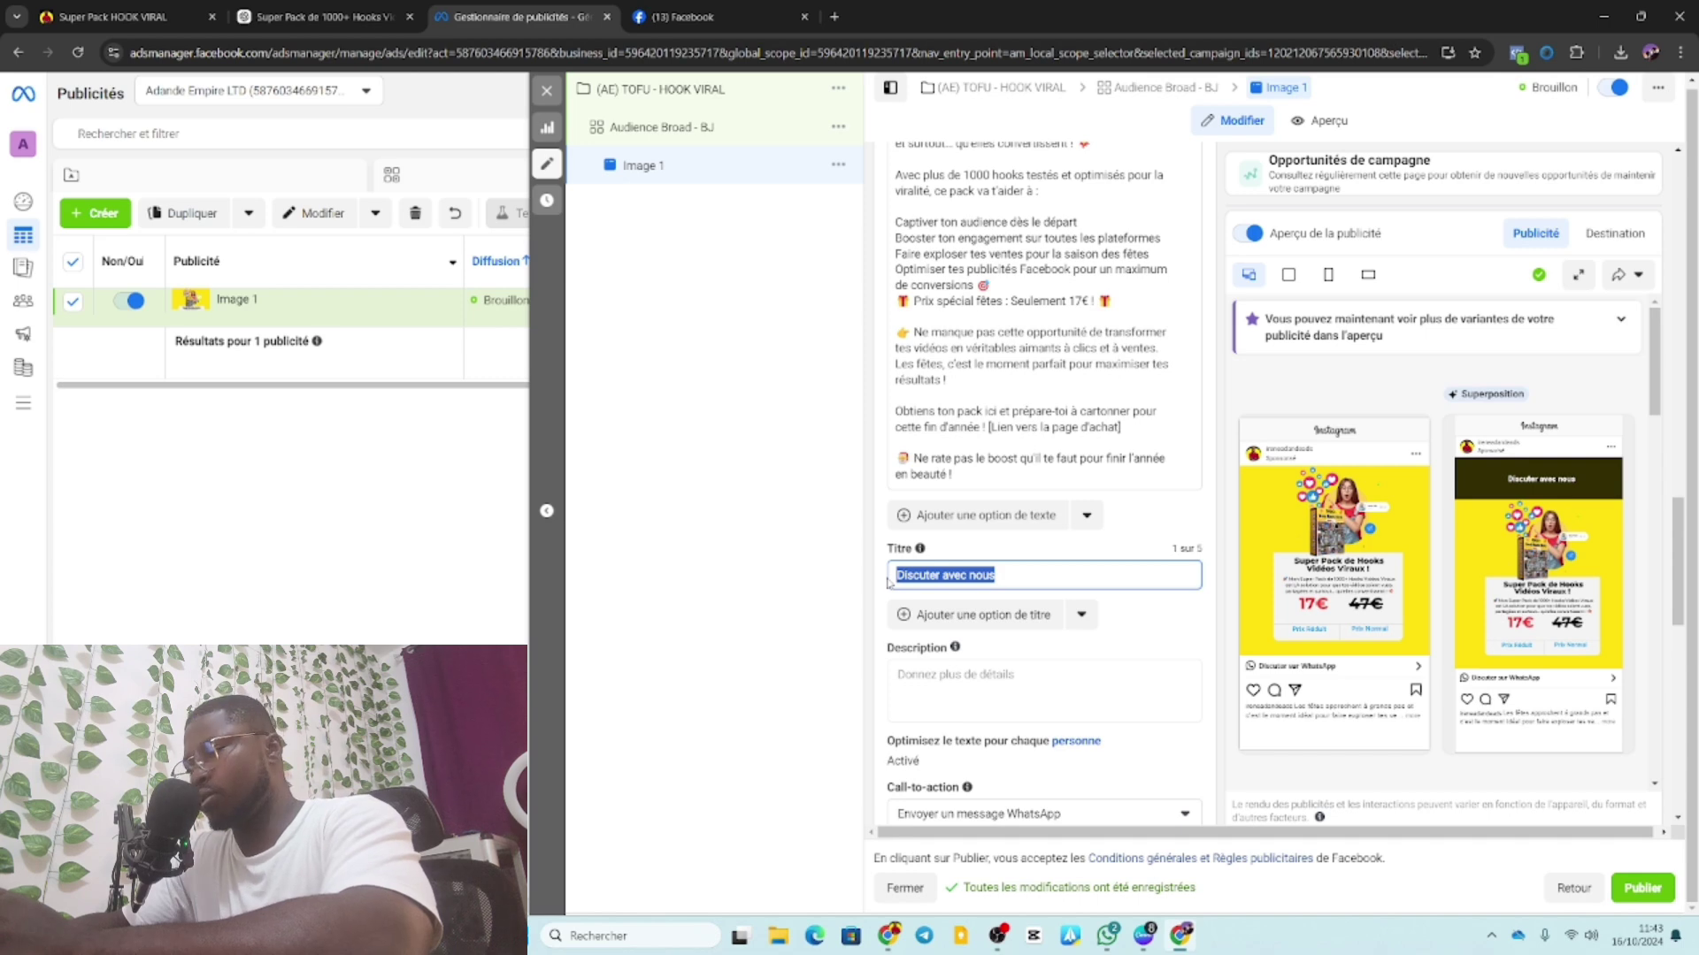
text(R)
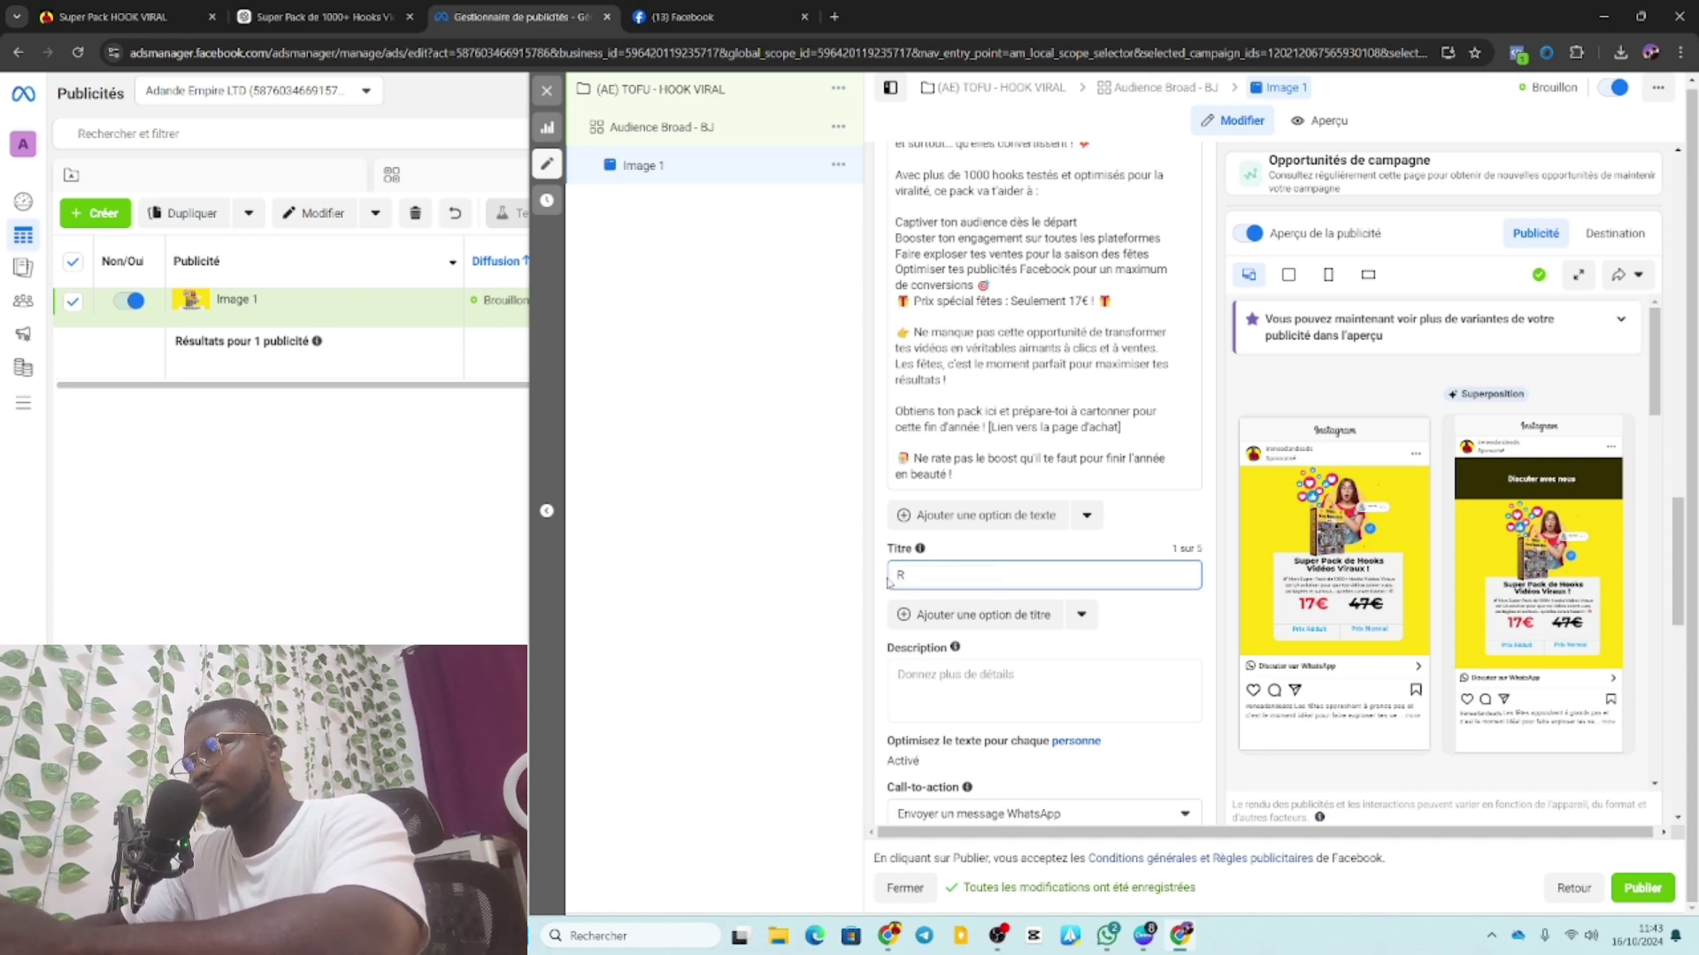
text(ece)
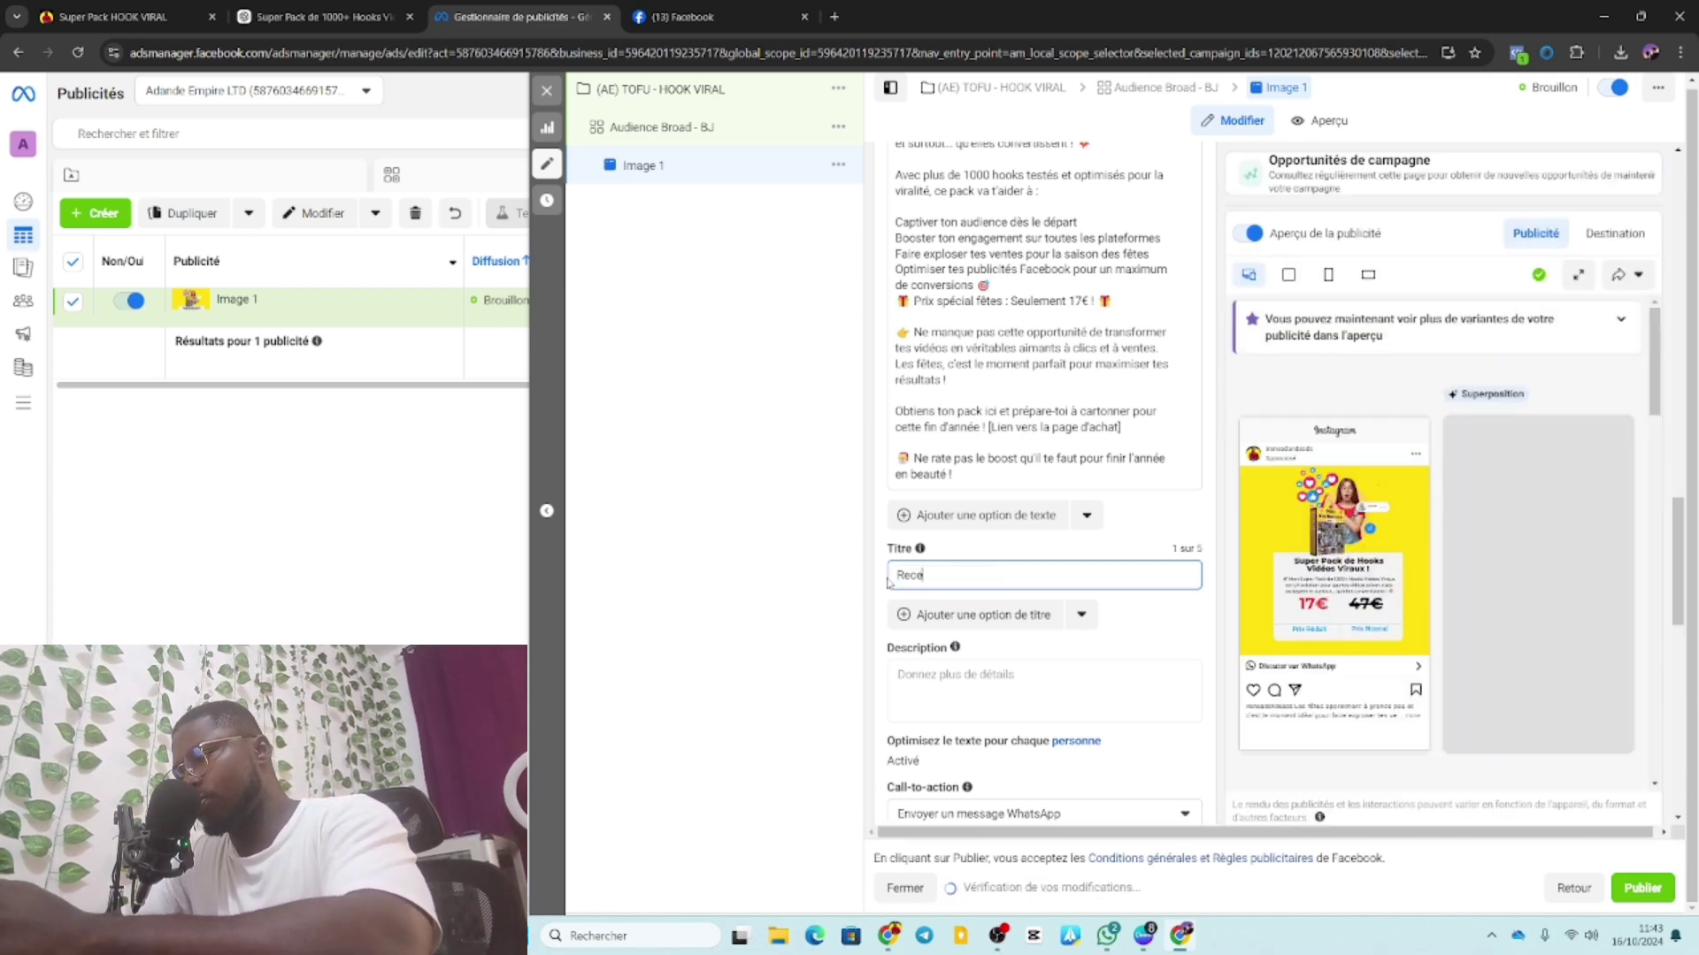
text(voi)
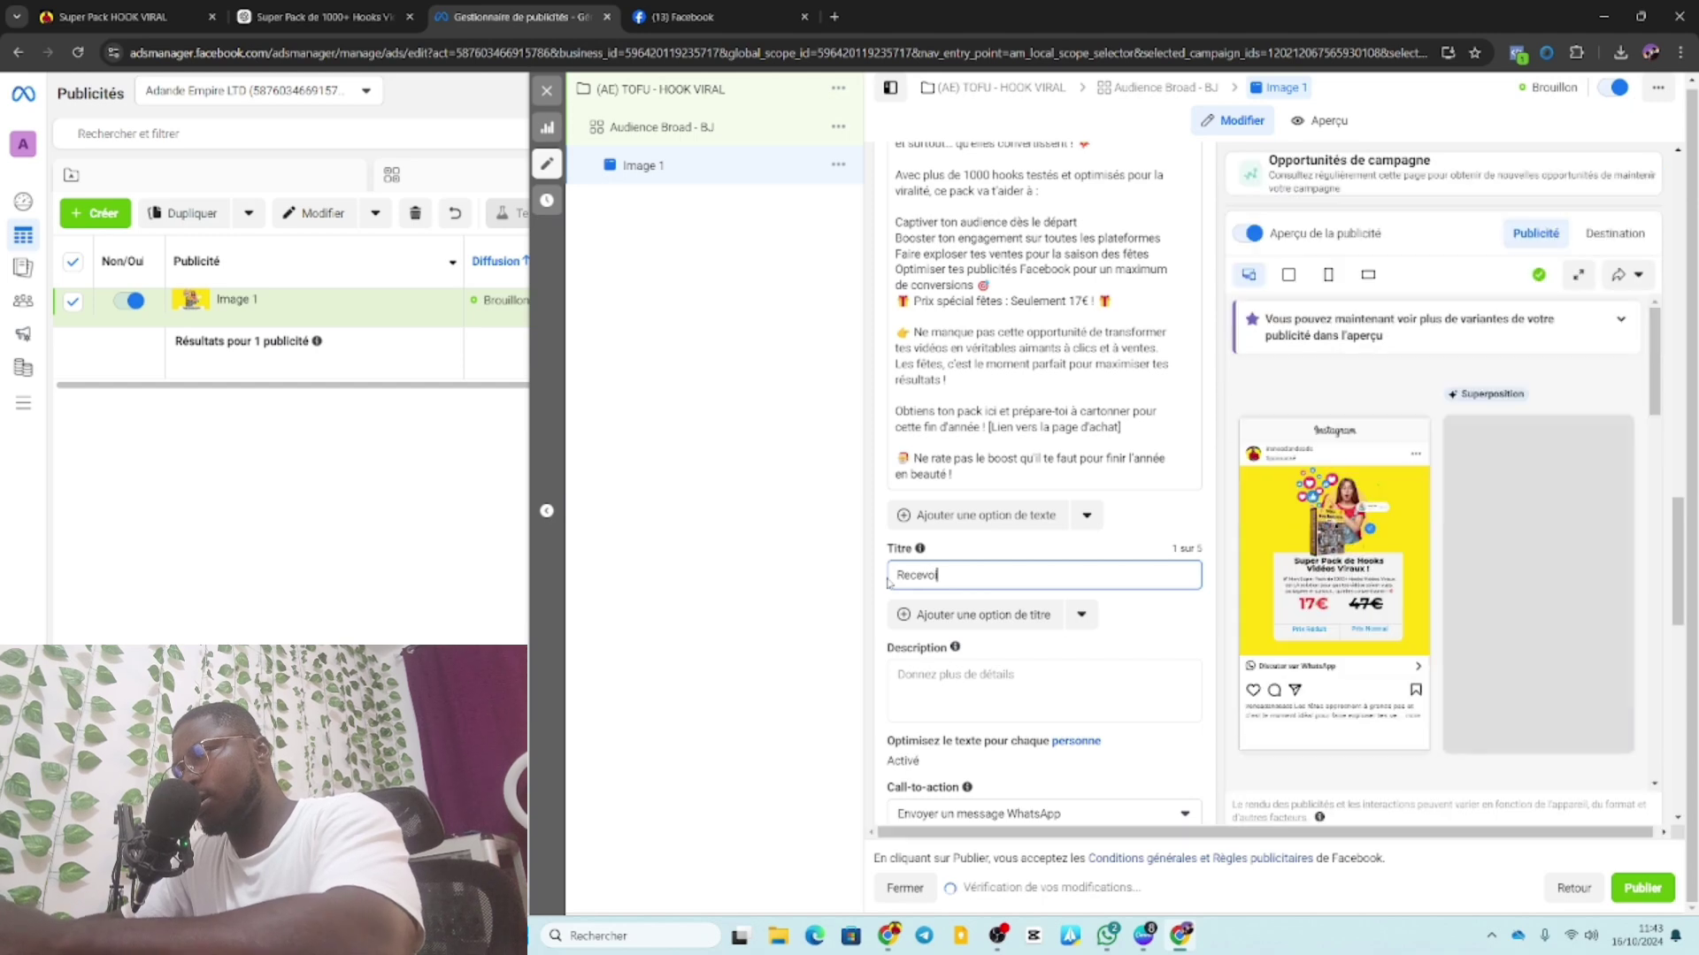
text(r)
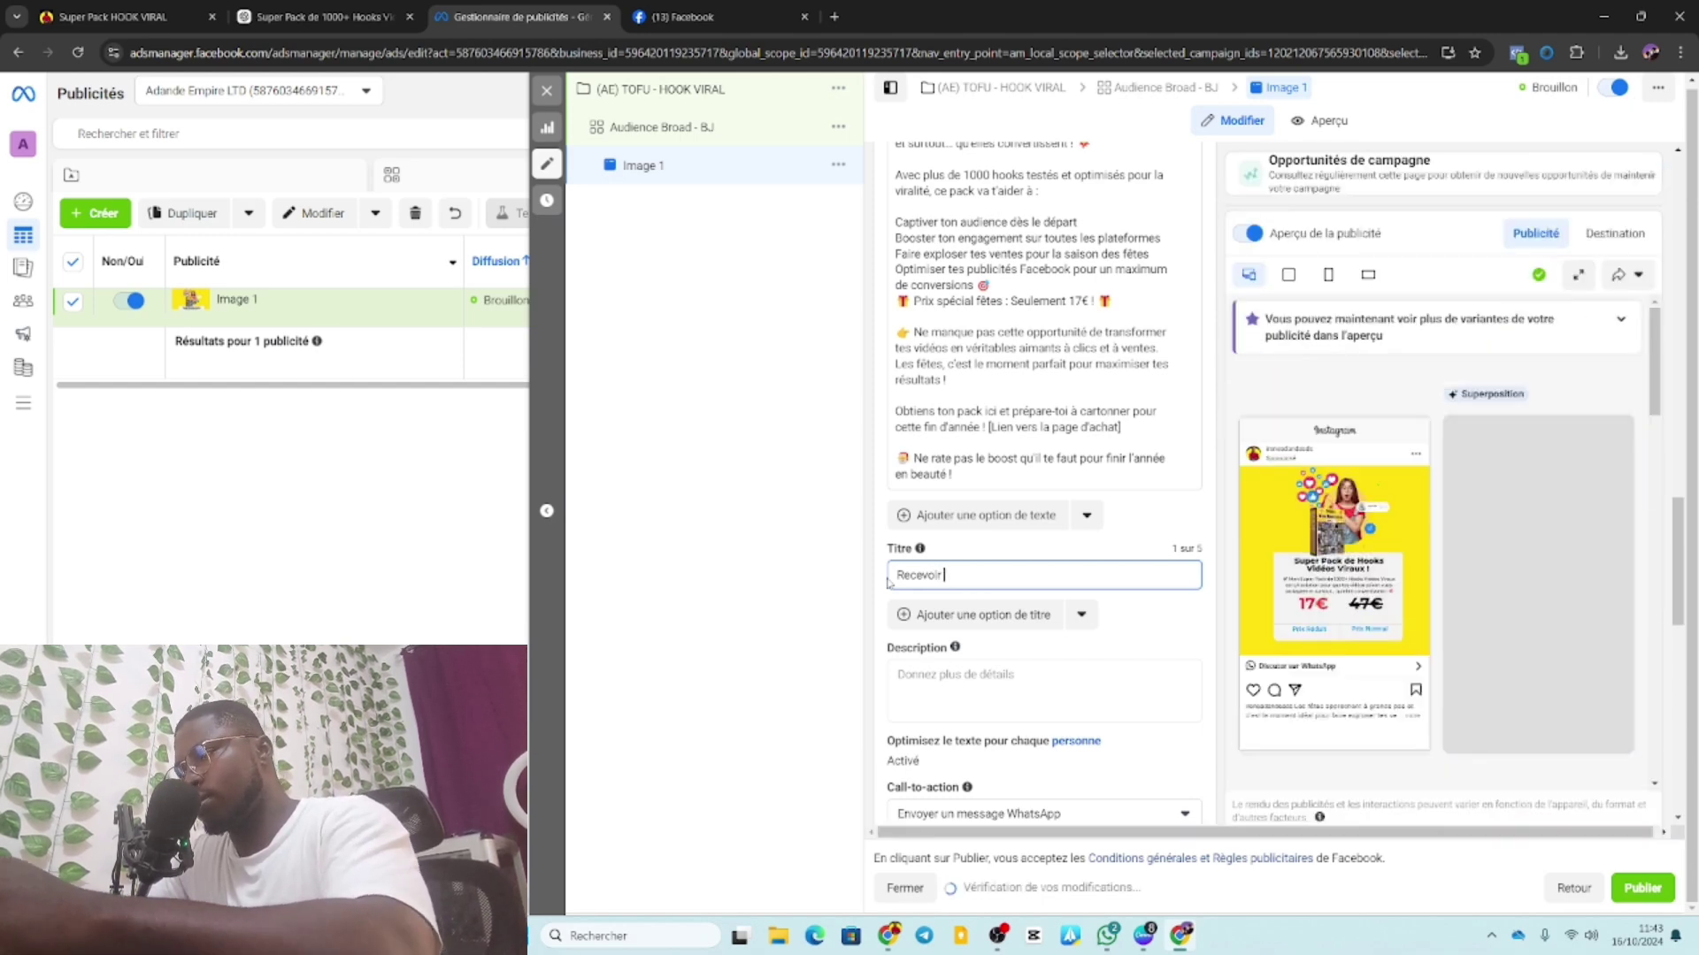
text( mon)
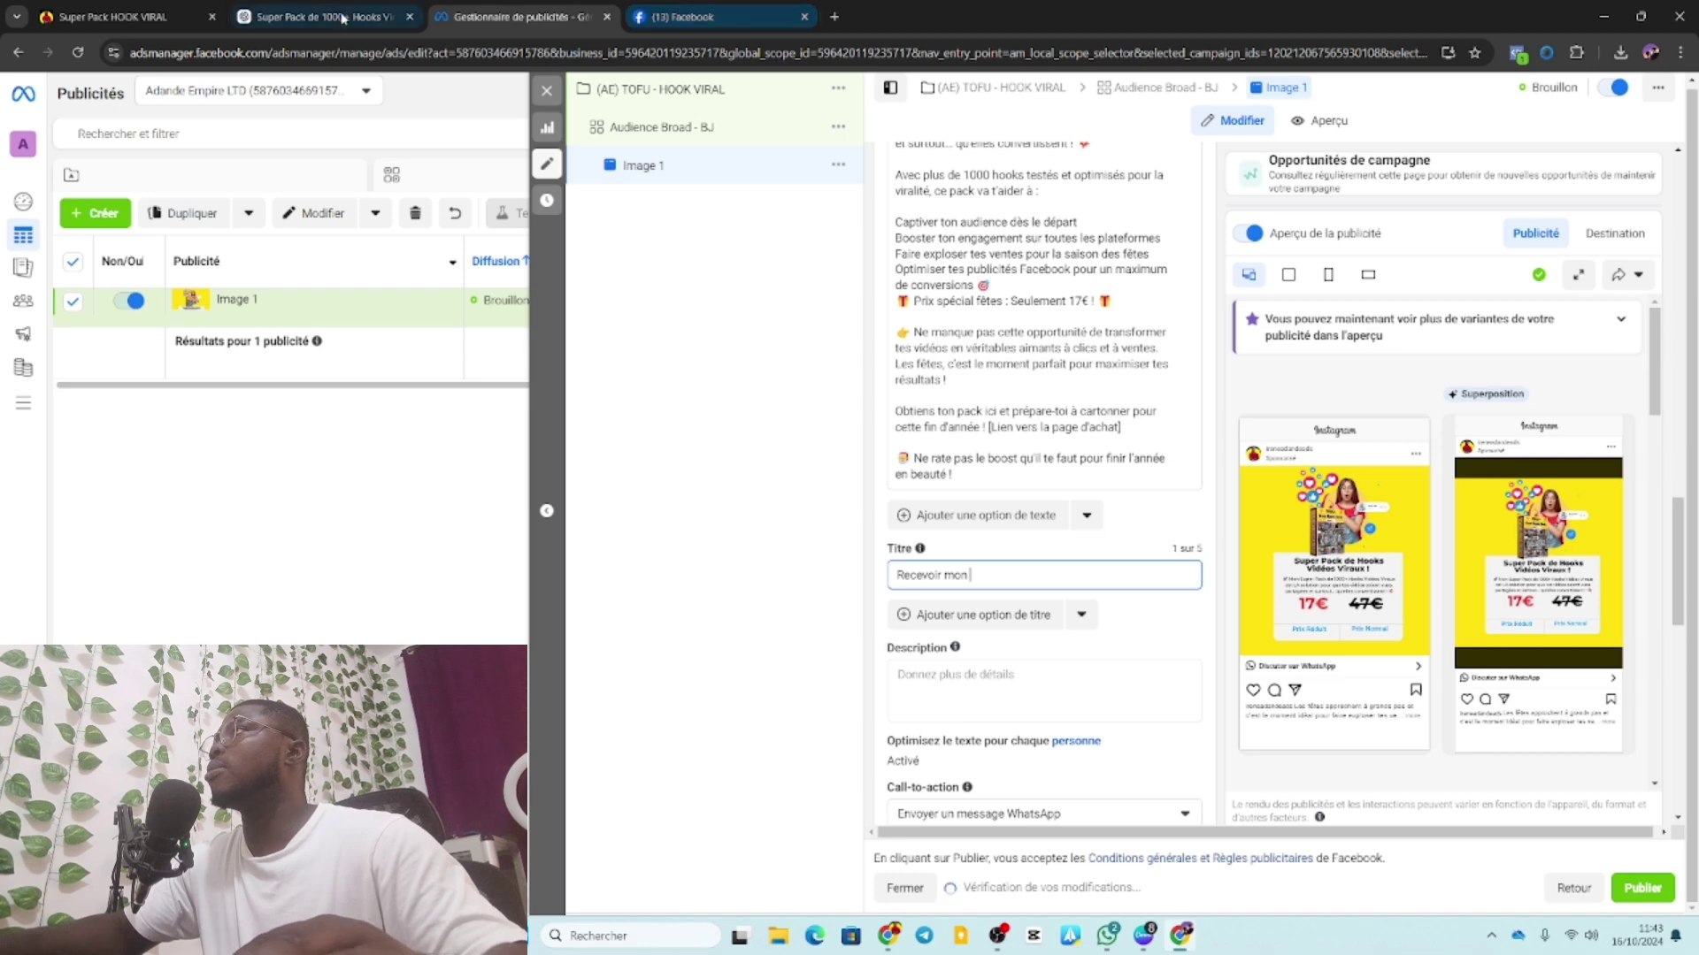
click(323, 16)
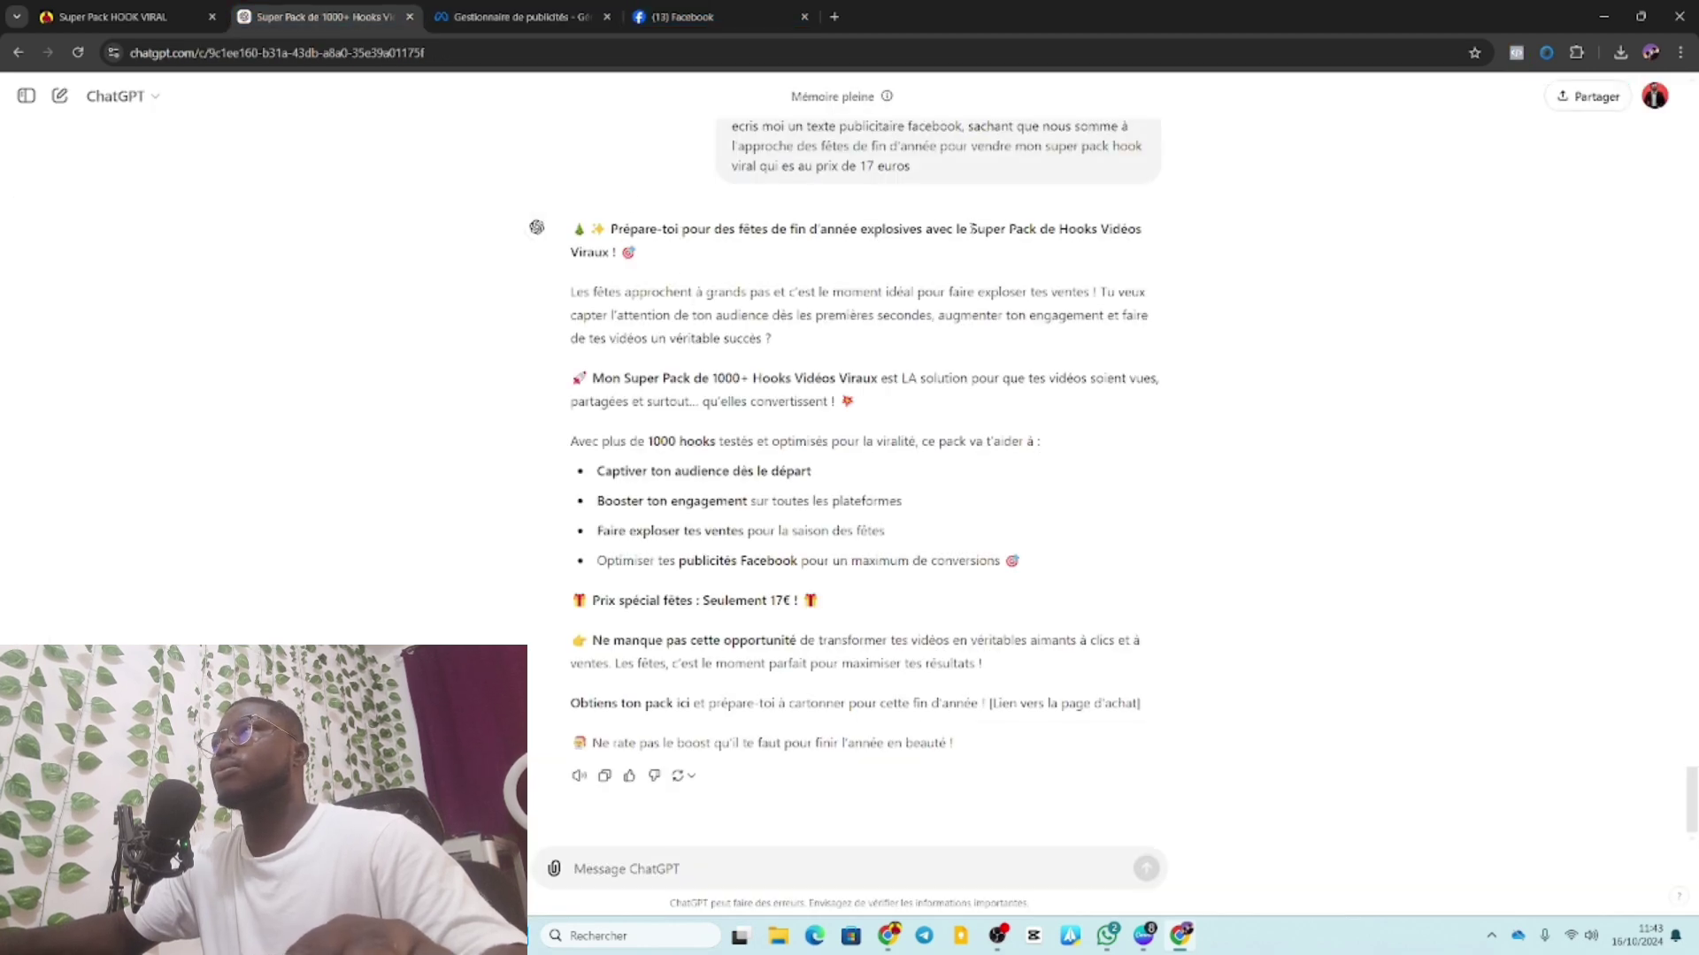
drag(971, 228, 609, 253)
key(ctrl+c)
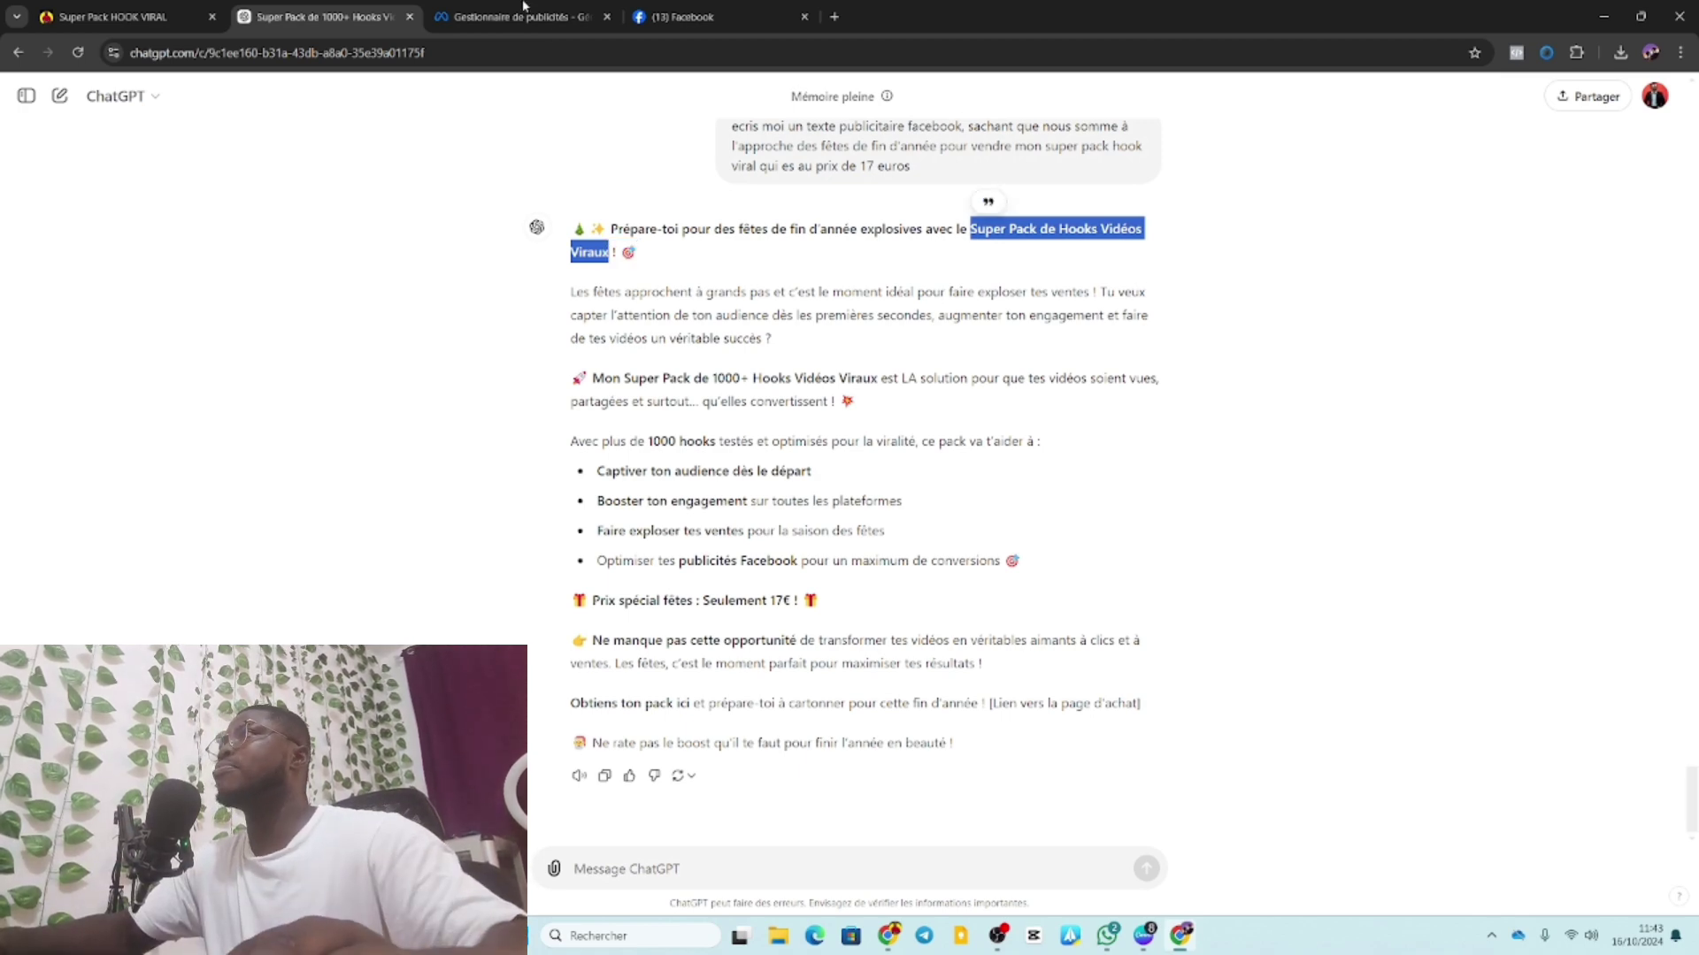
click(524, 16)
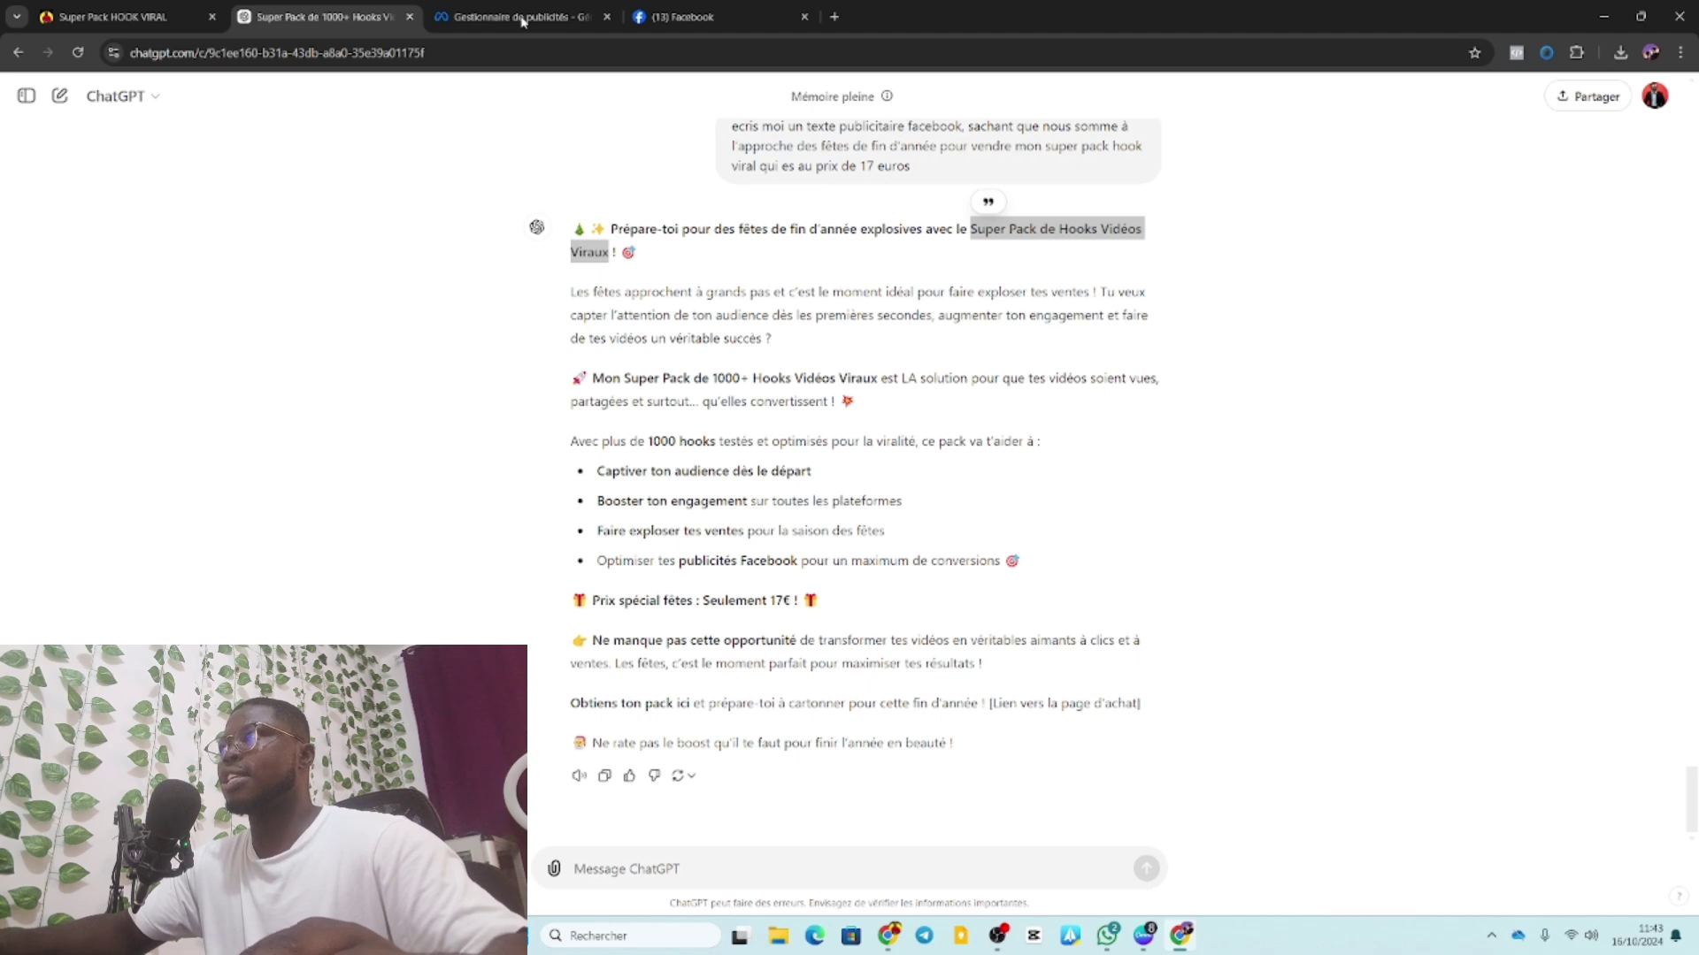
click(524, 18)
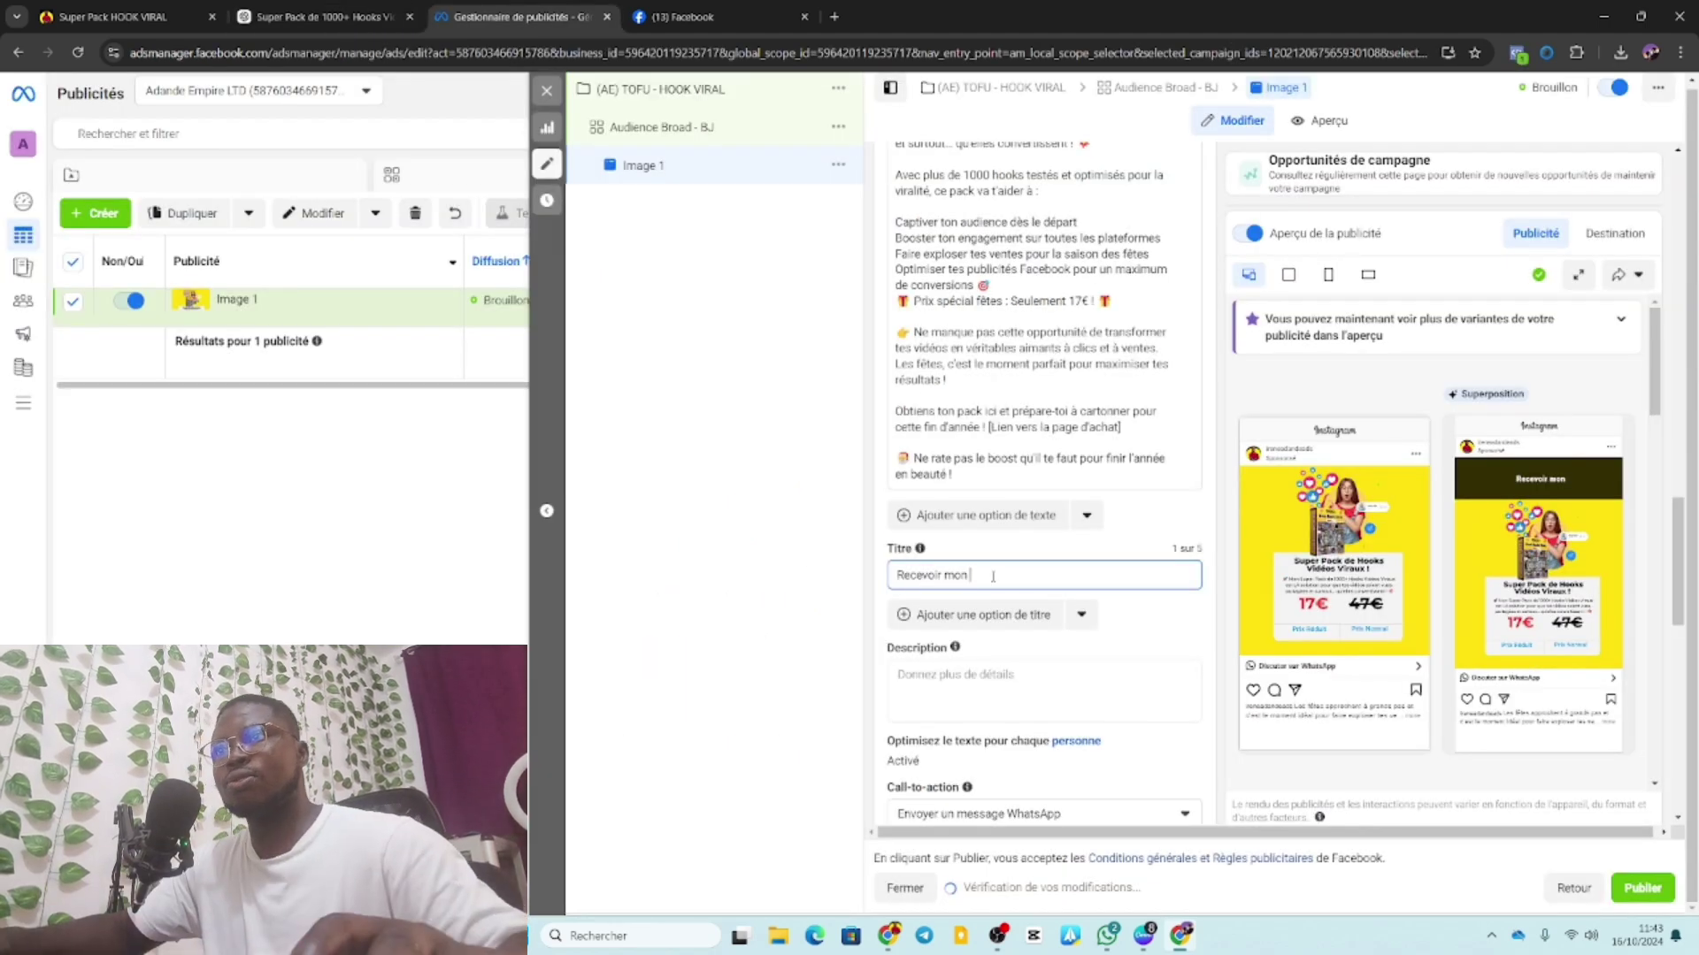
key(ctrl+v)
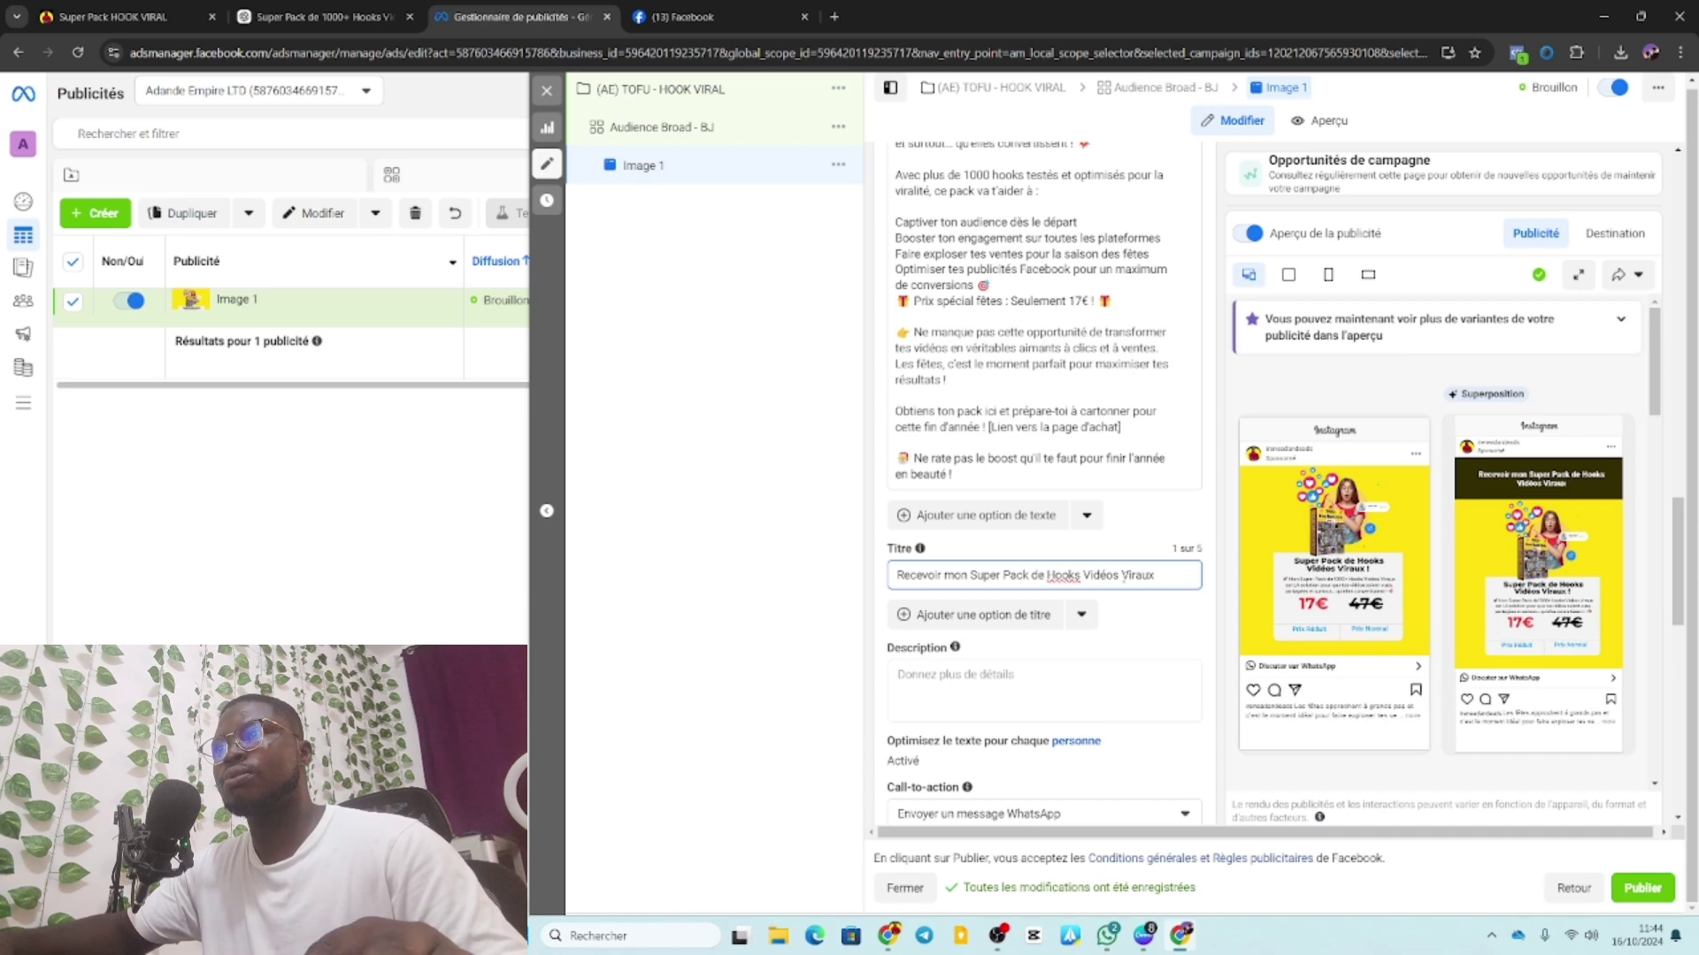
Correct the headline ending to 'Vidéo Virale'.
click(1120, 575)
key(BackSpace)
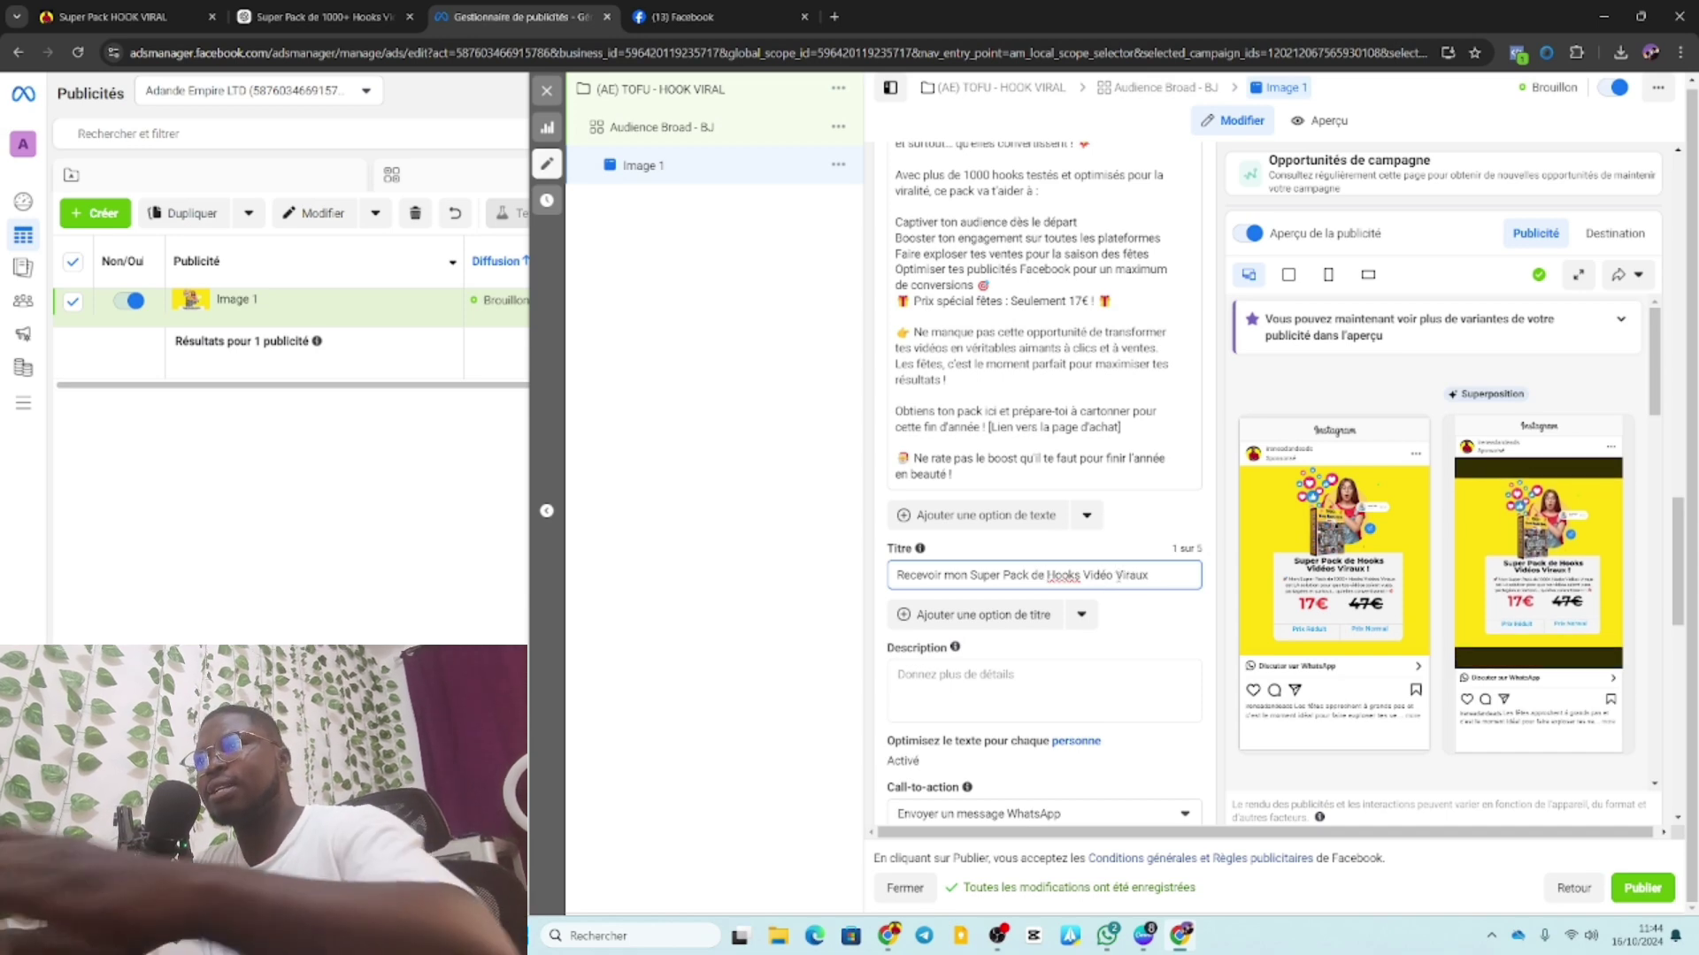
click(1164, 570)
key(BackSpace)
key(BackSpace)
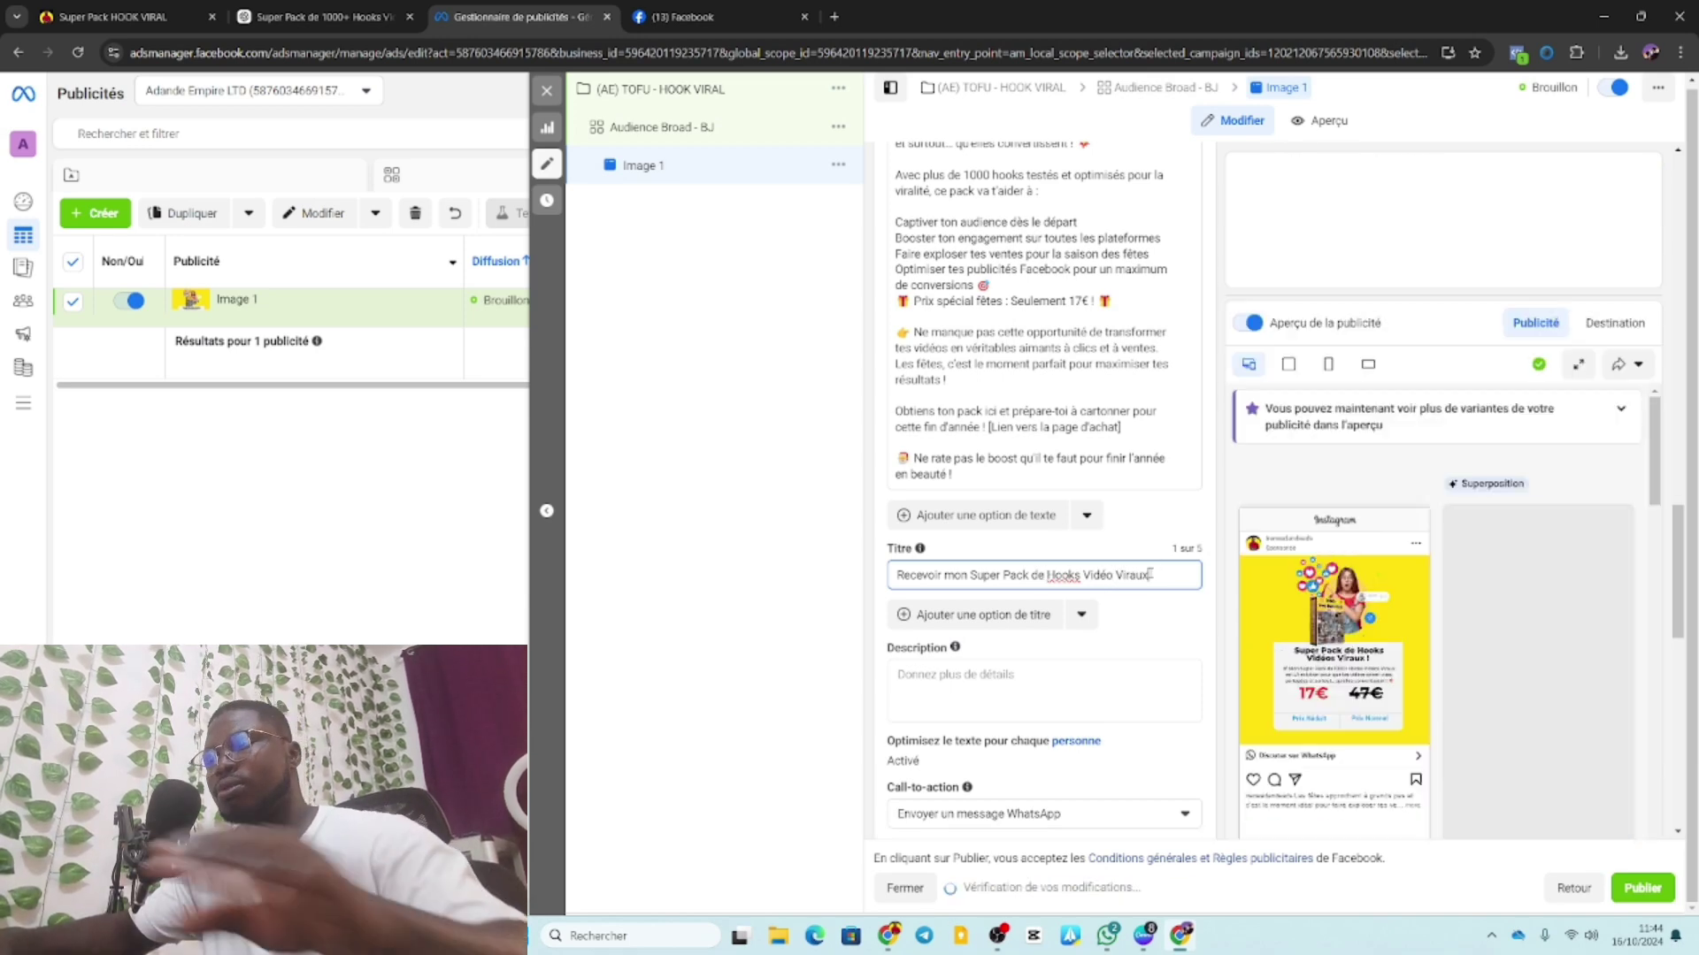
text(l)
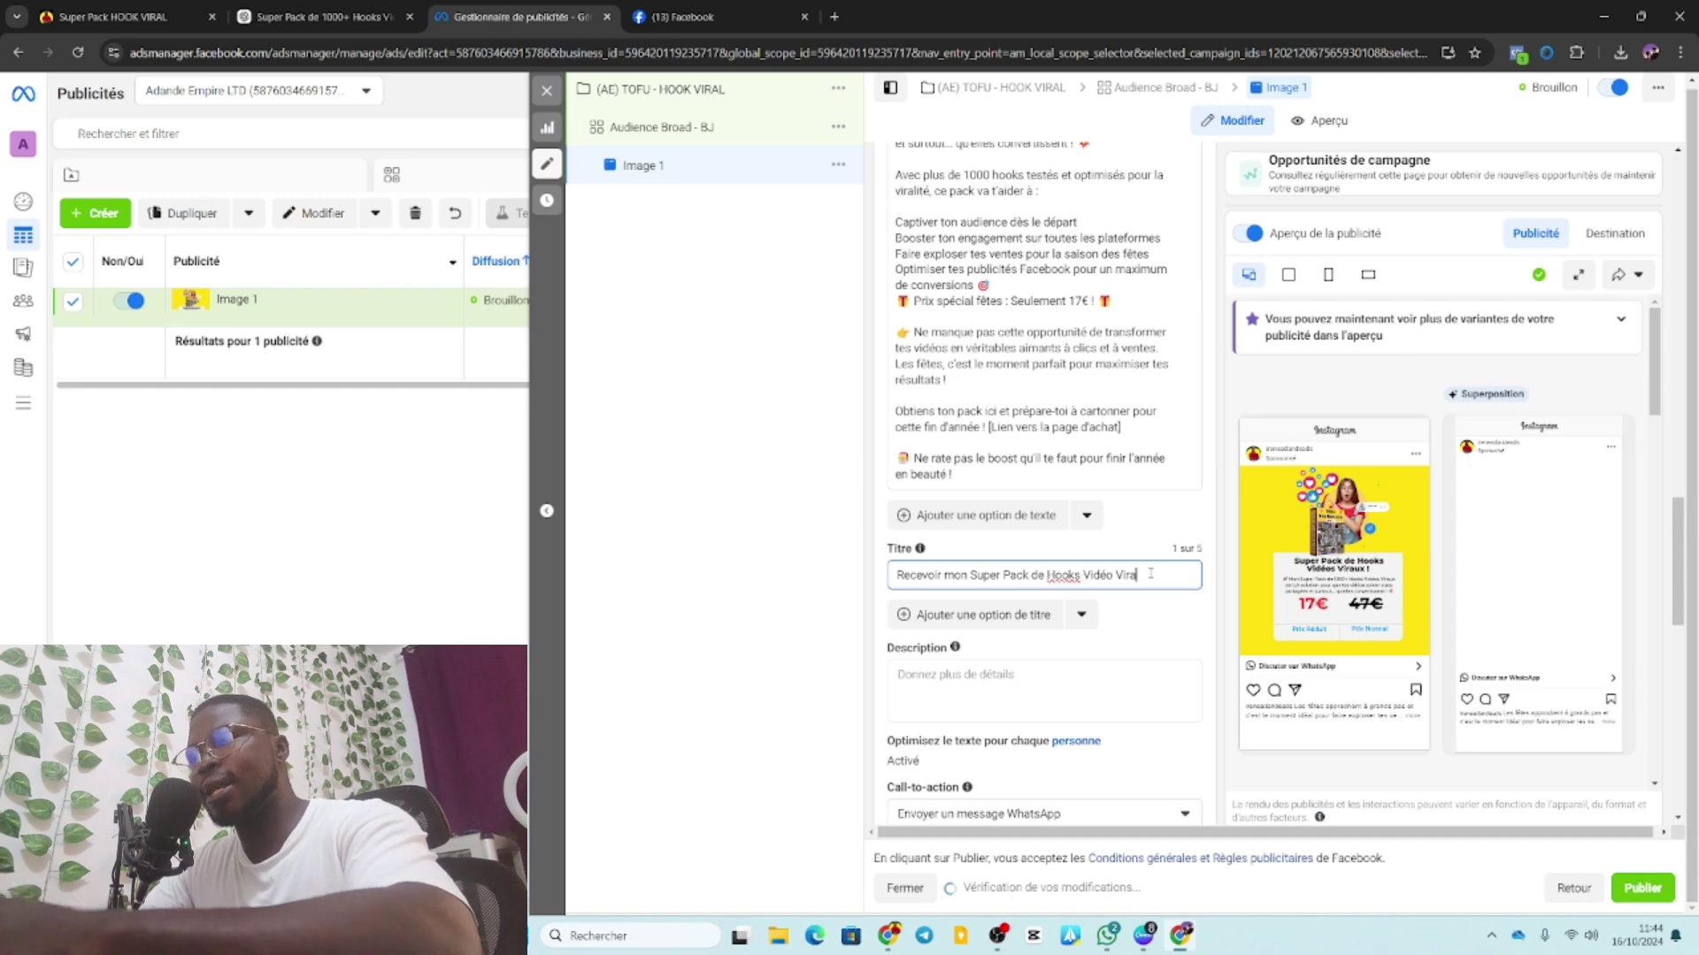
text(e)
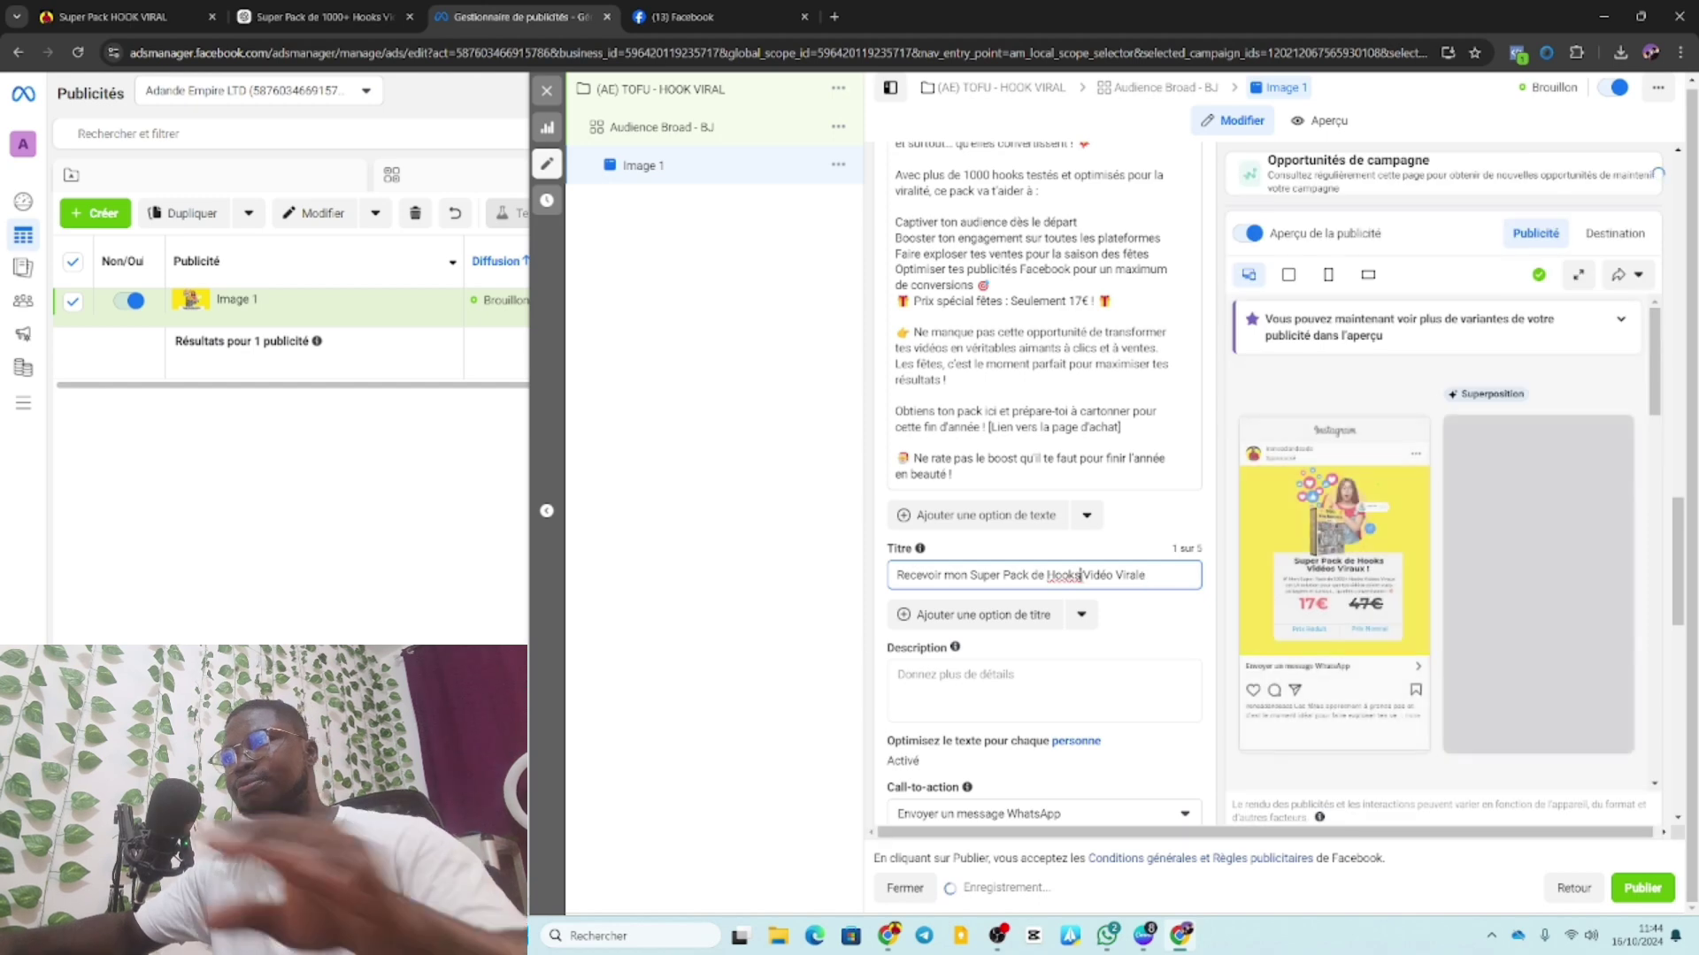
click(1074, 575)
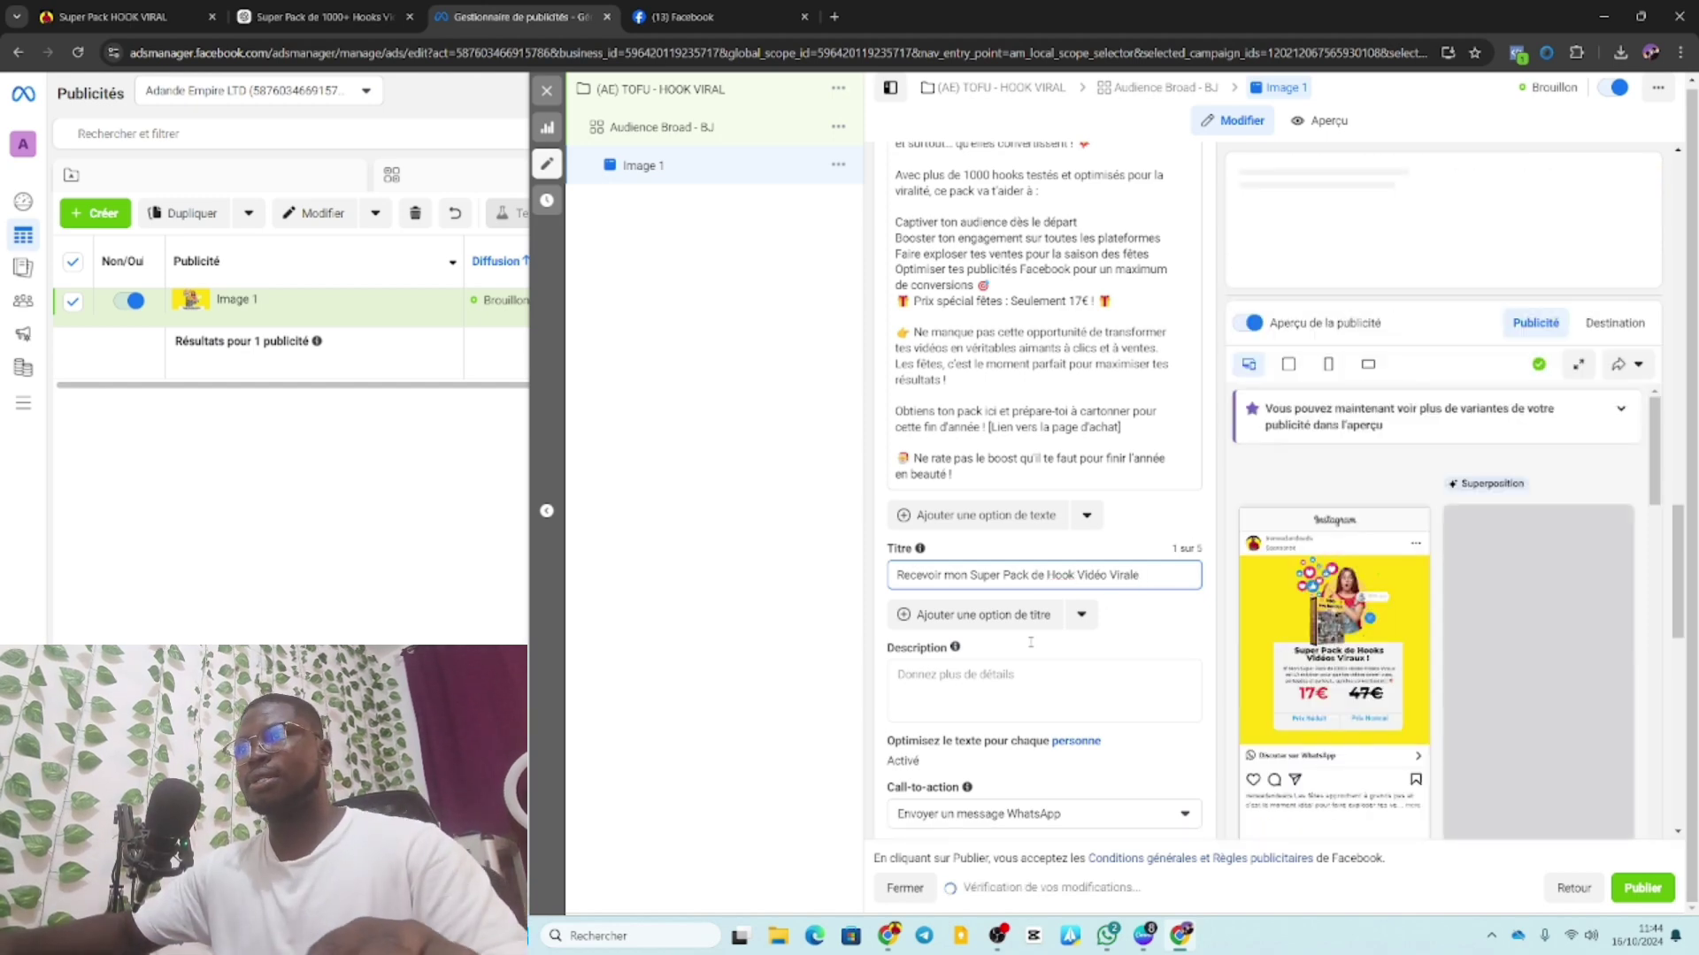
Enter the advertiser's full name in the Description field.
click(934, 676)
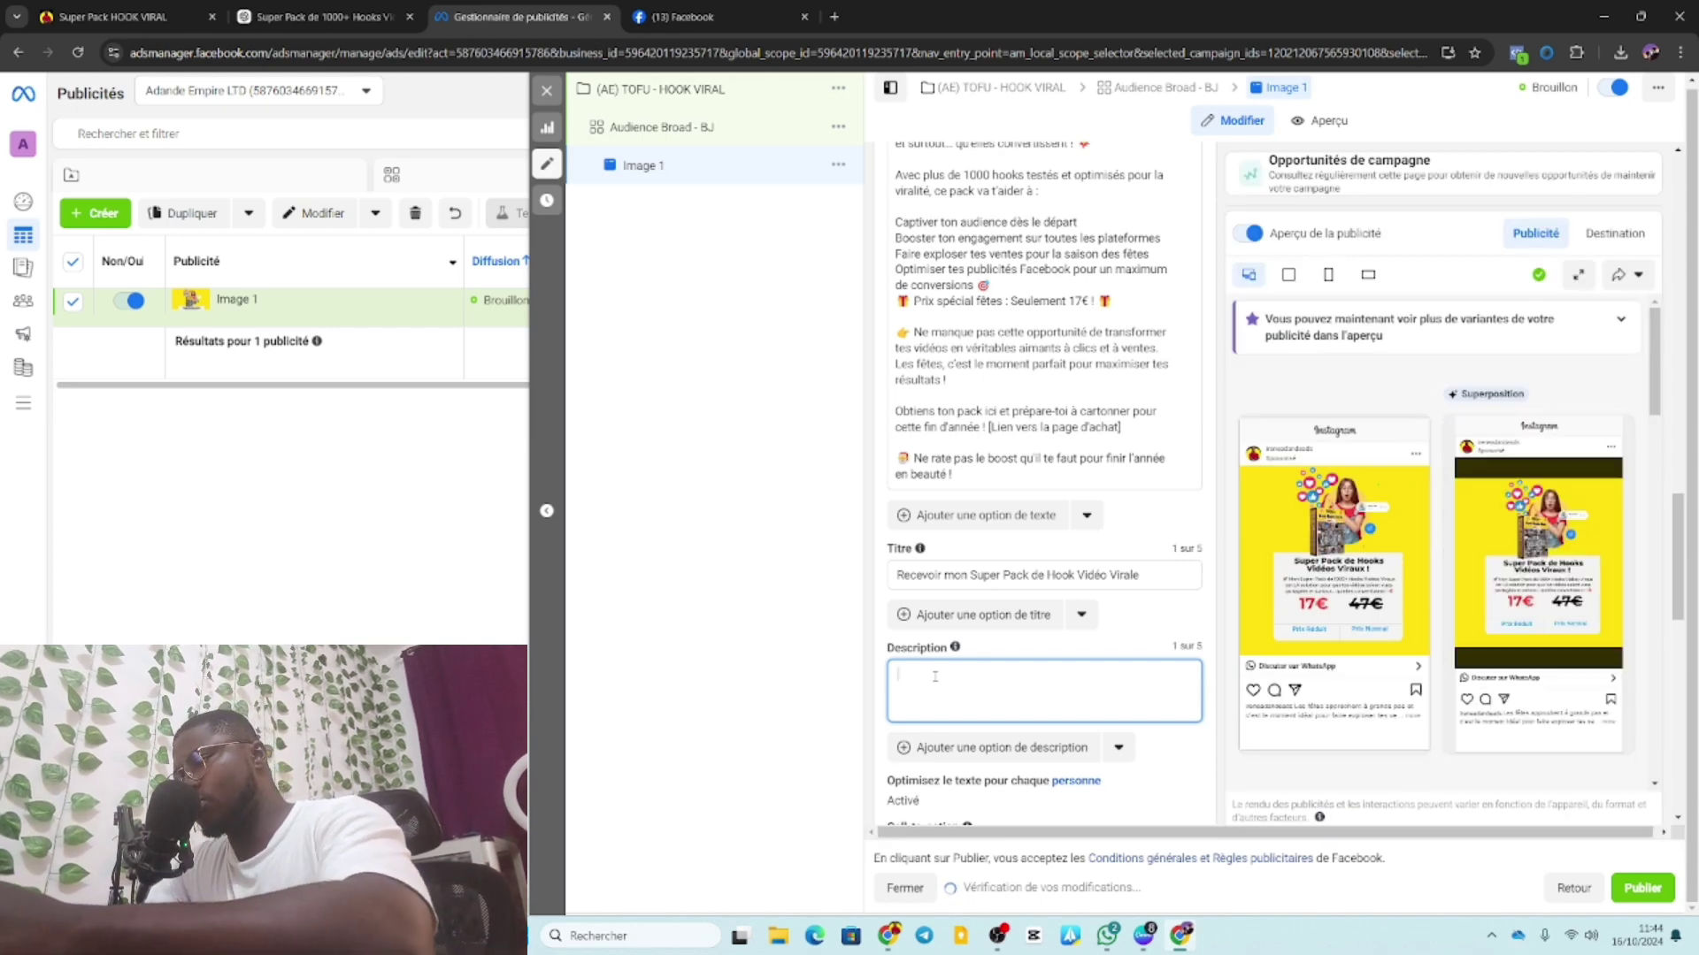
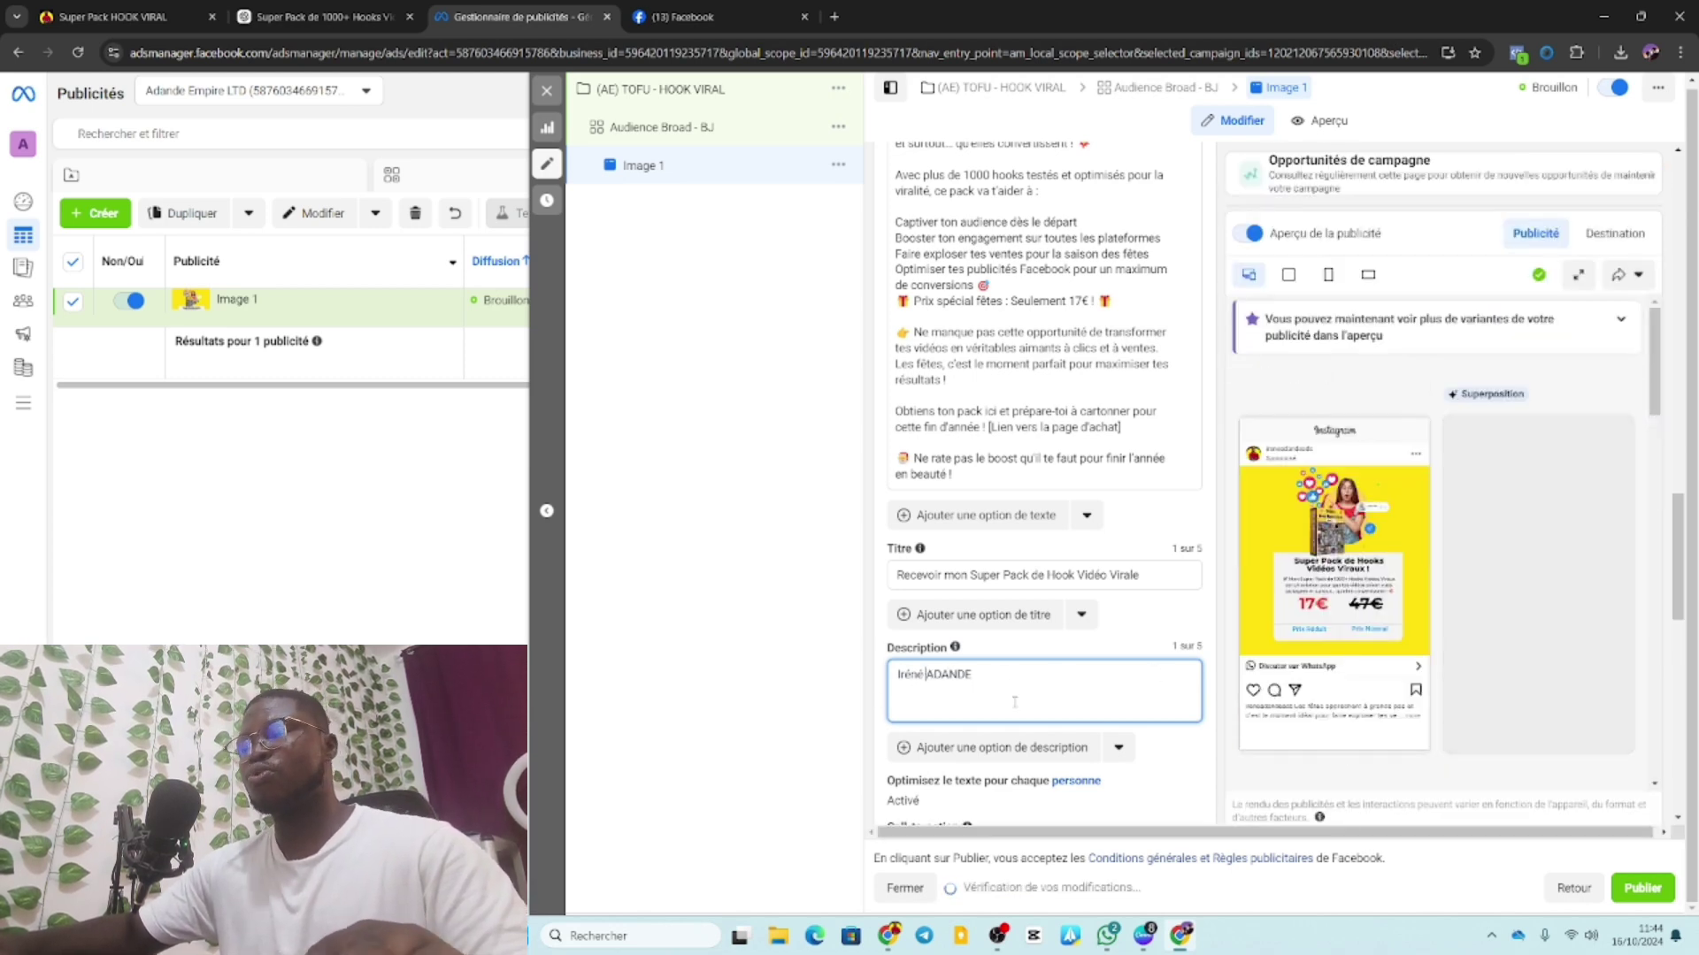
scroll(1015, 702, down, 2)
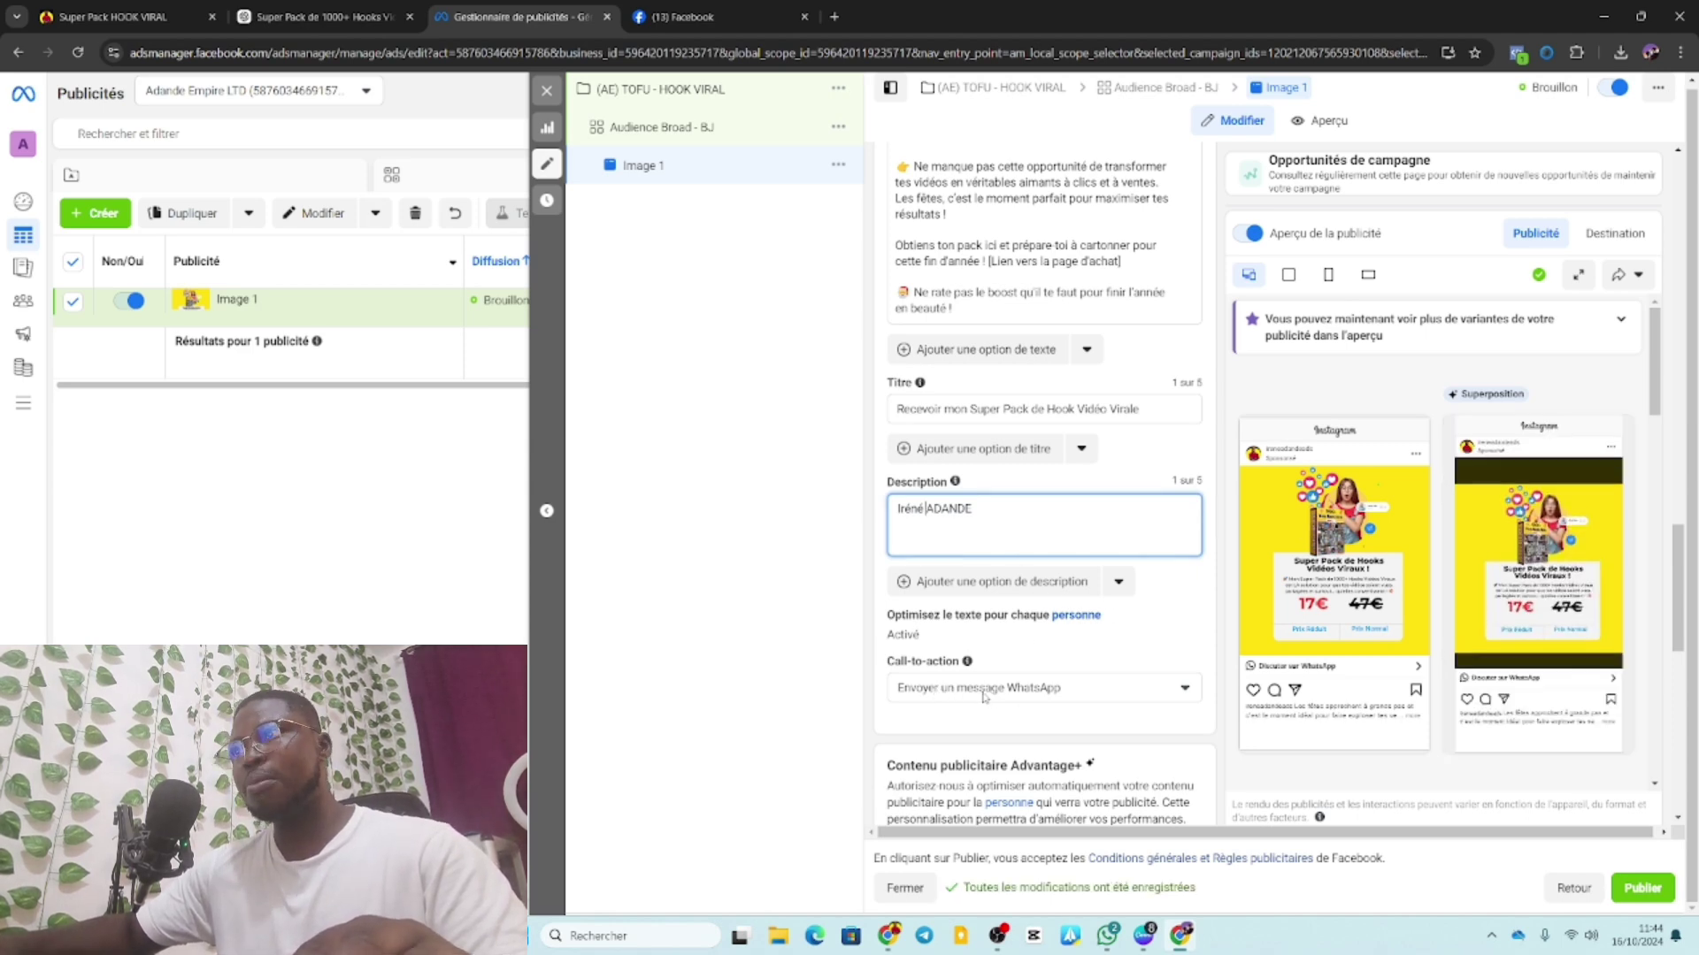
scroll(988, 697, down, 4)
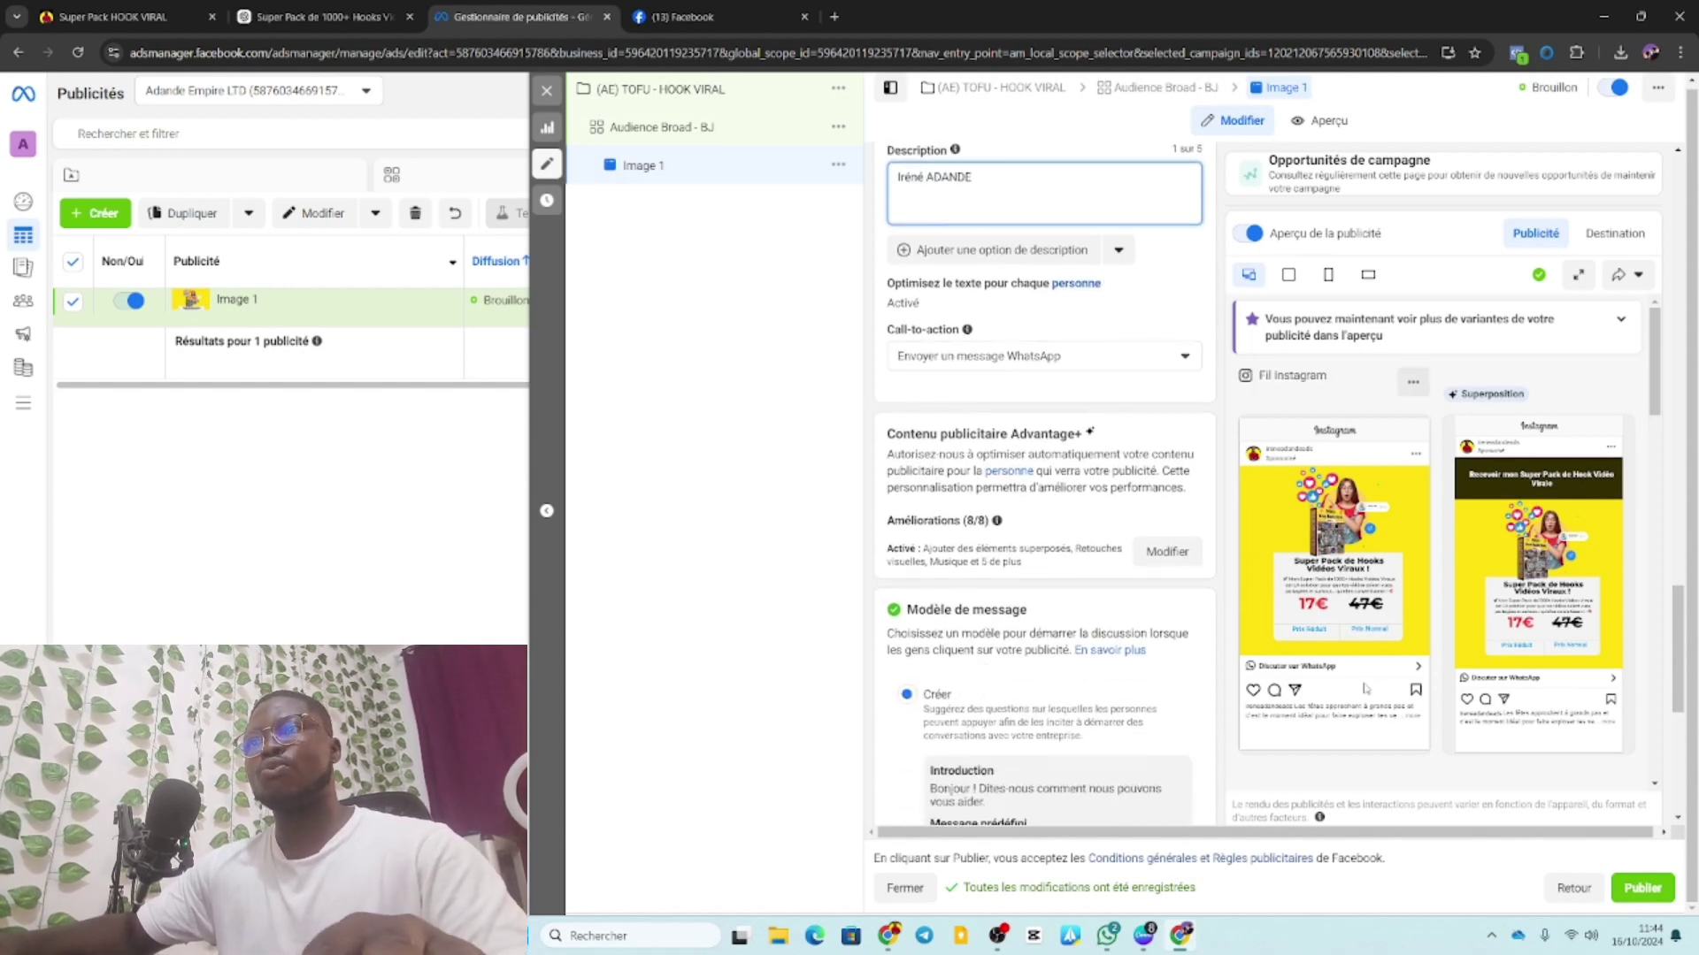
scroll(1024, 460, down, 3)
Preview the existing Achat AIRPODS template, then go back to creating a new template.
scroll(1032, 491, down, 1)
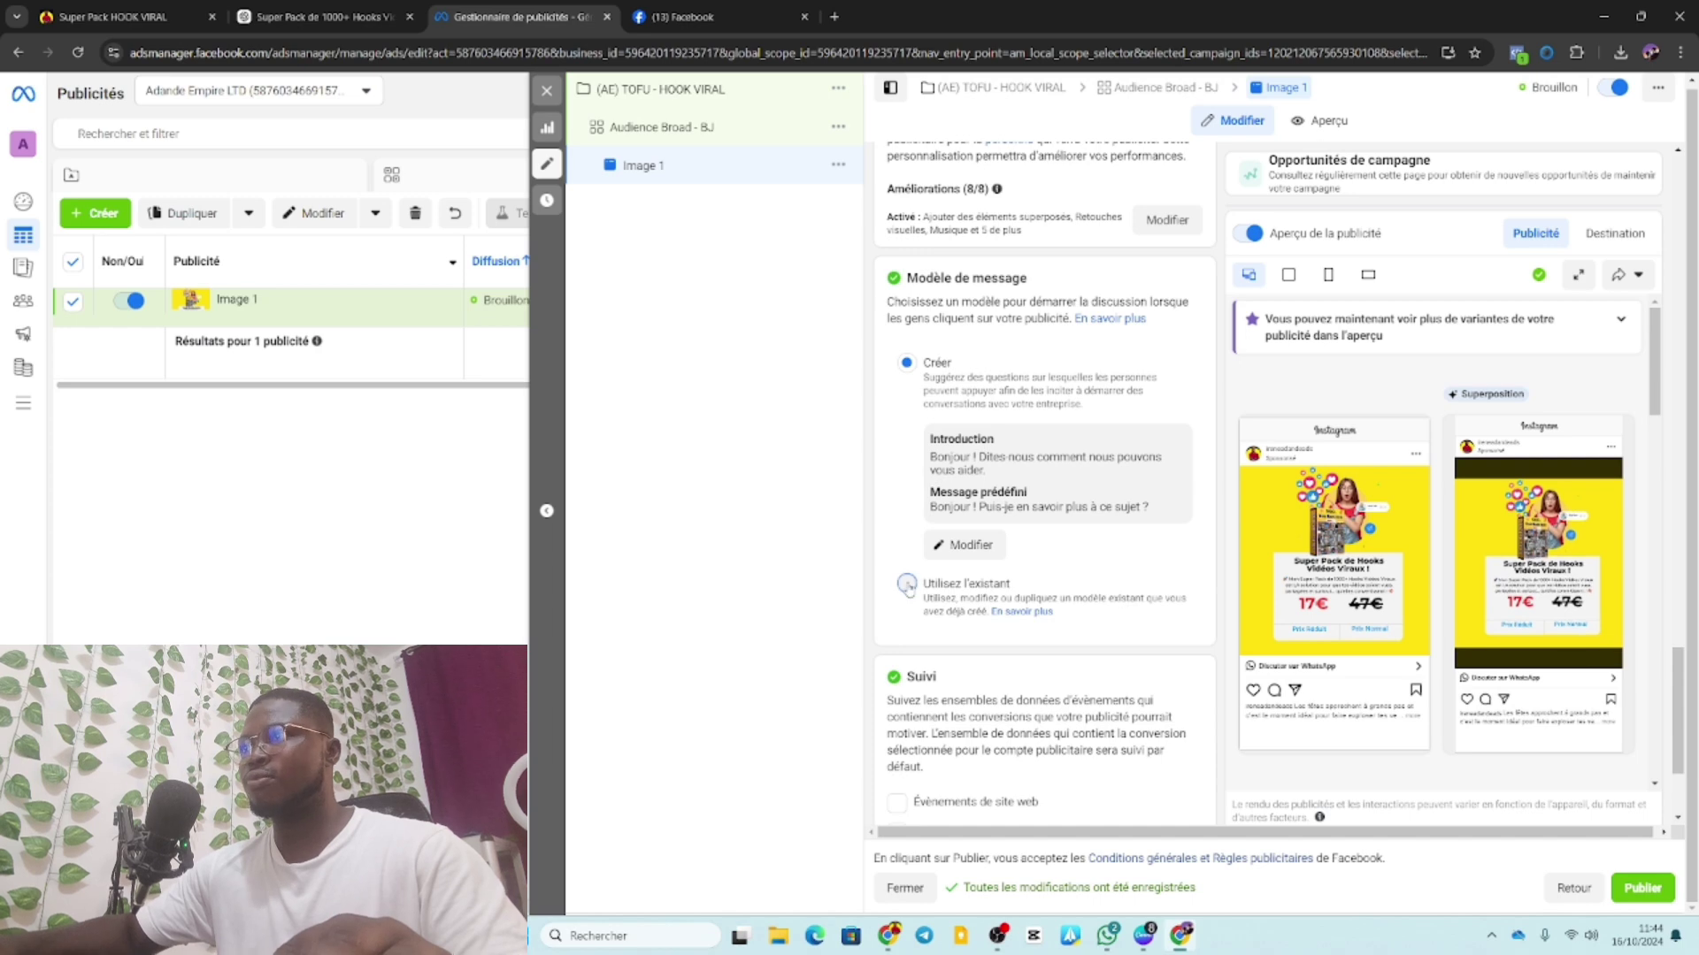
click(906, 585)
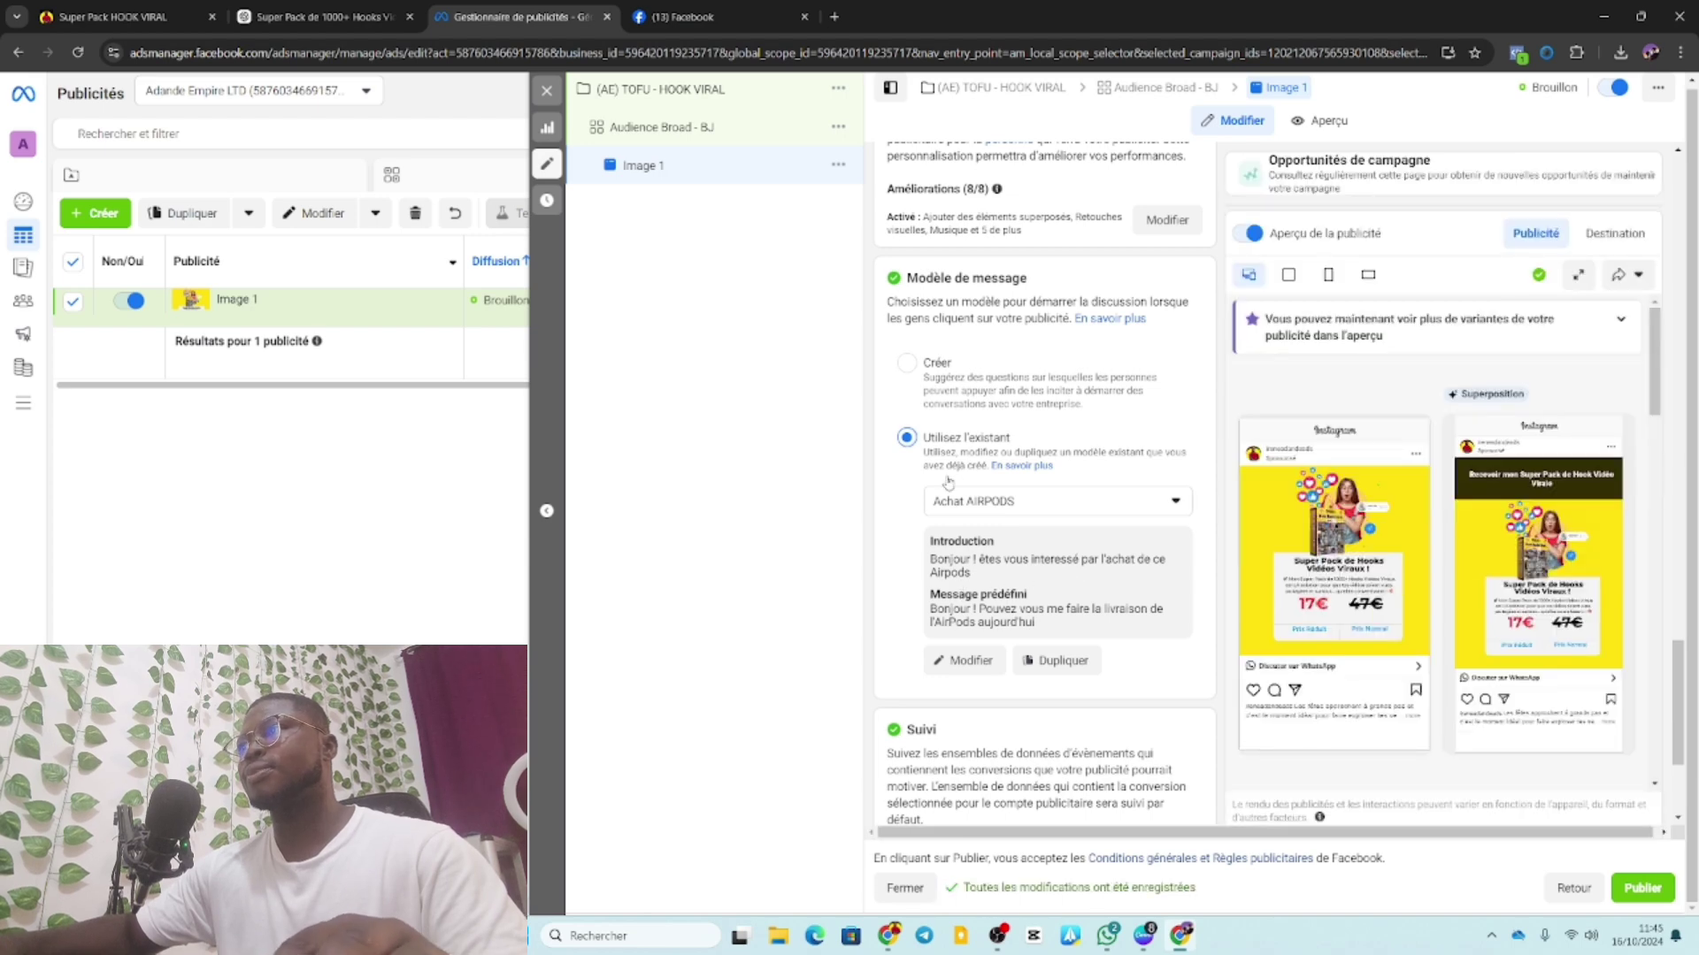
click(915, 367)
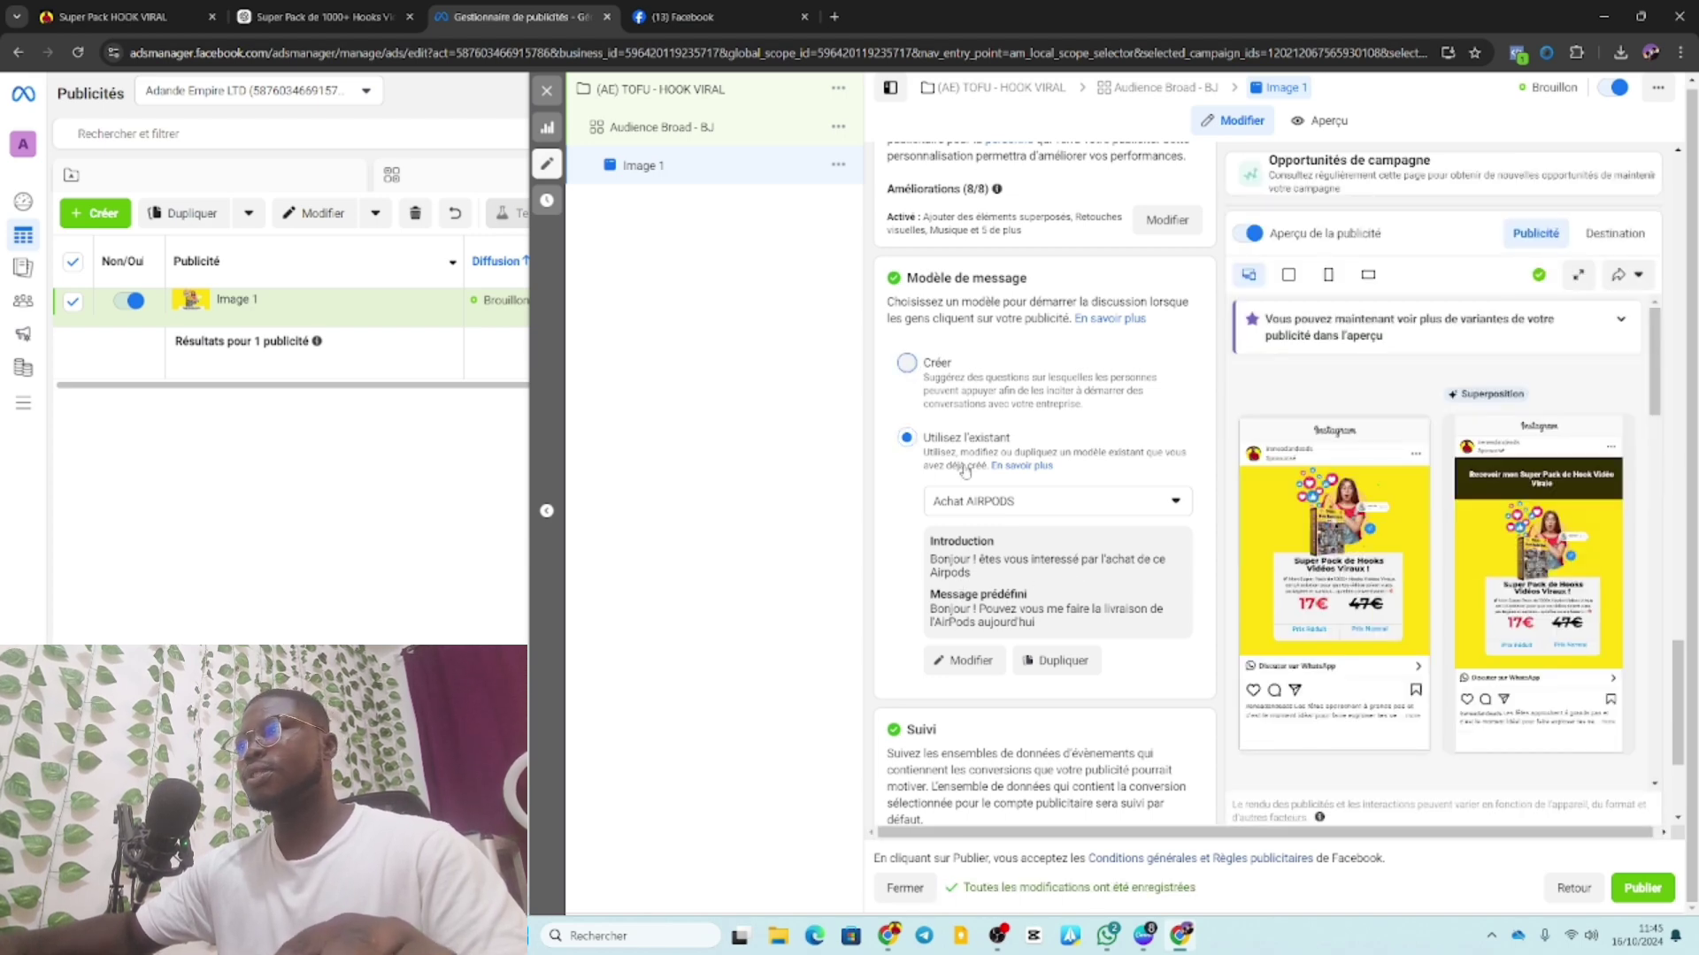
Replace the [Lien vers la page d'achat] placeholder with a WhatsApp link to the business phone number.
scroll(964, 411, up, 10)
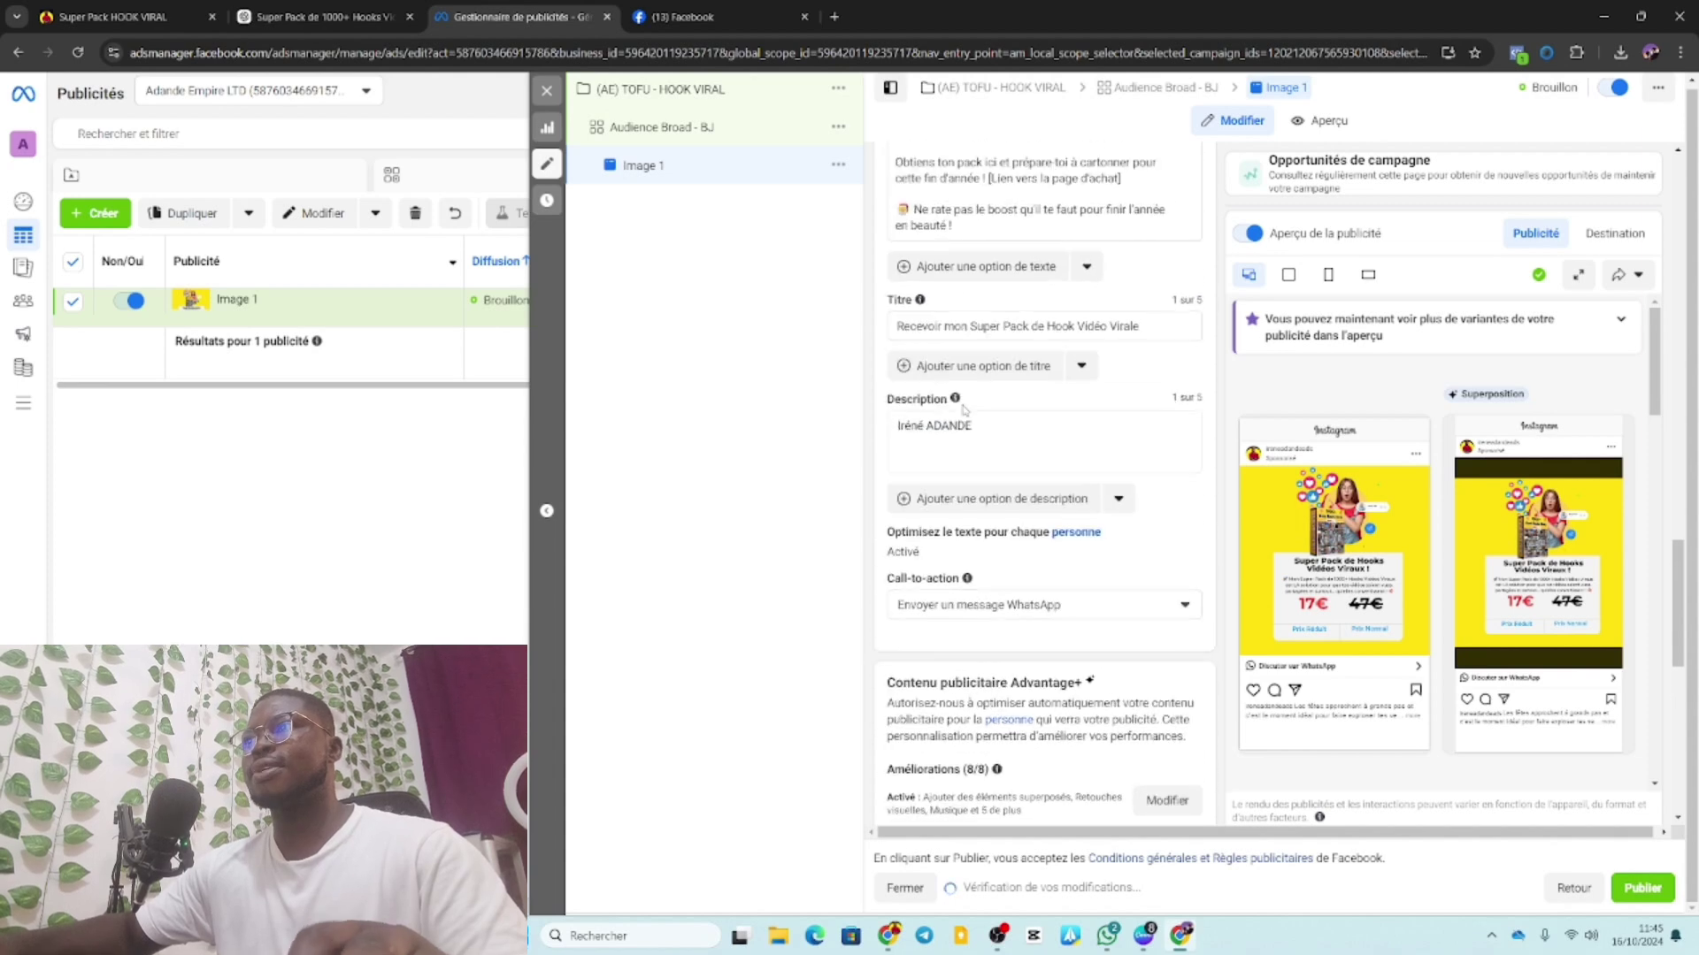
scroll(964, 410, up, 2)
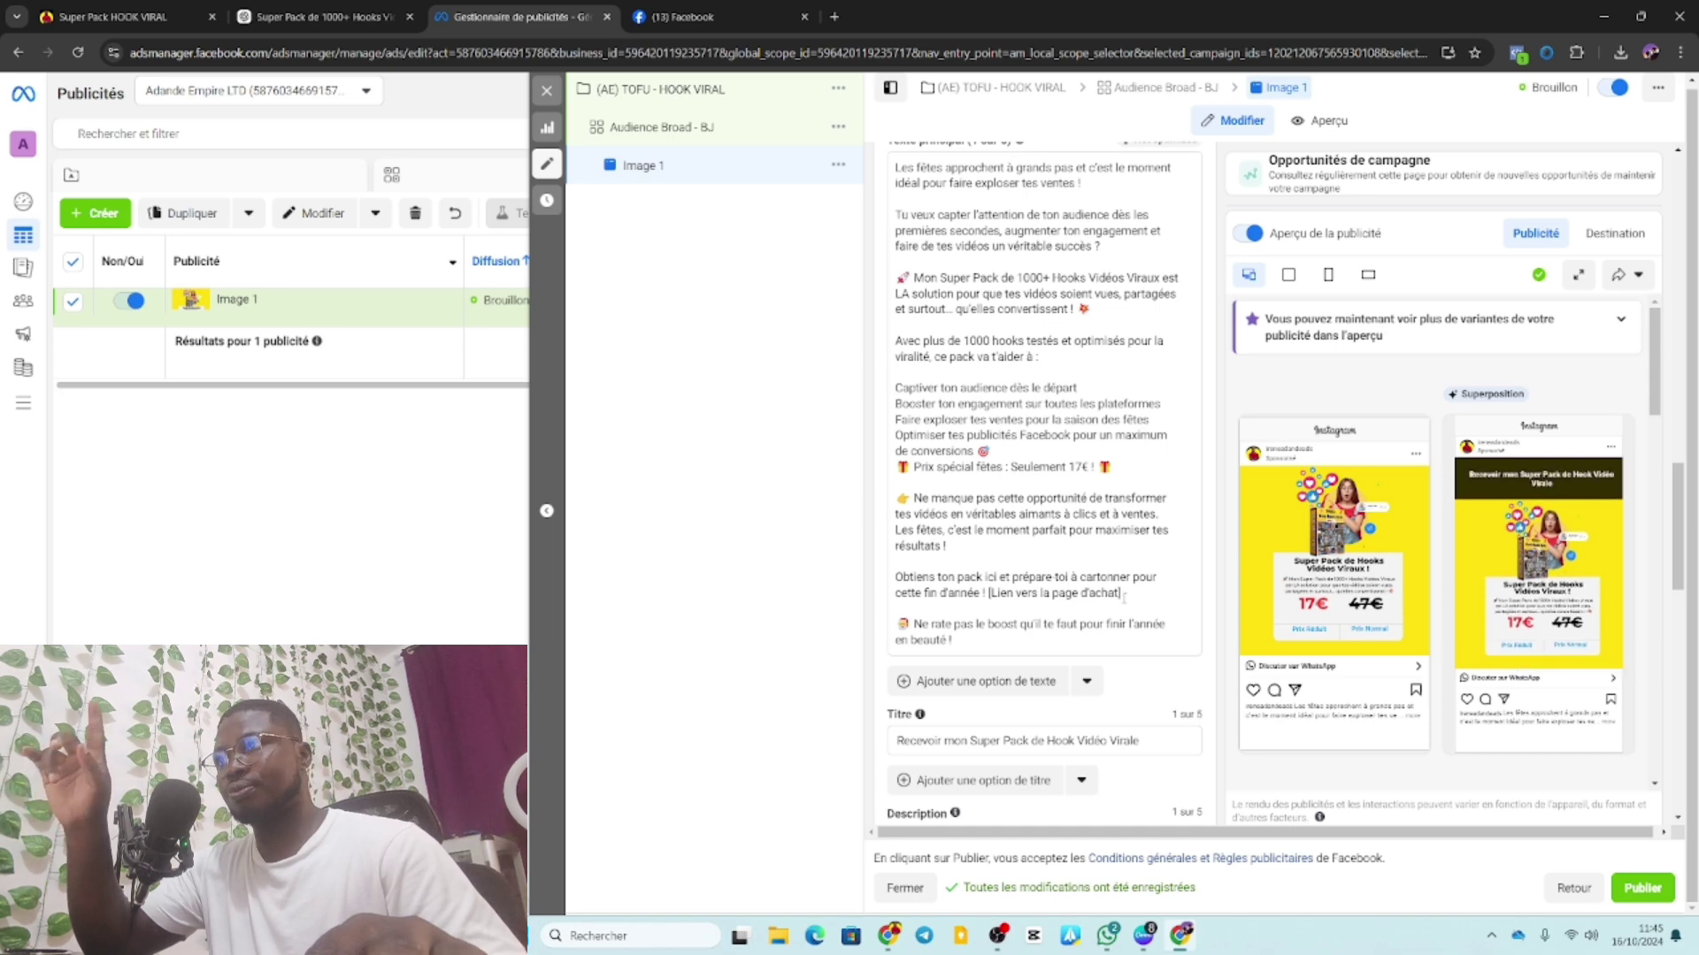
drag(1122, 594, 988, 594)
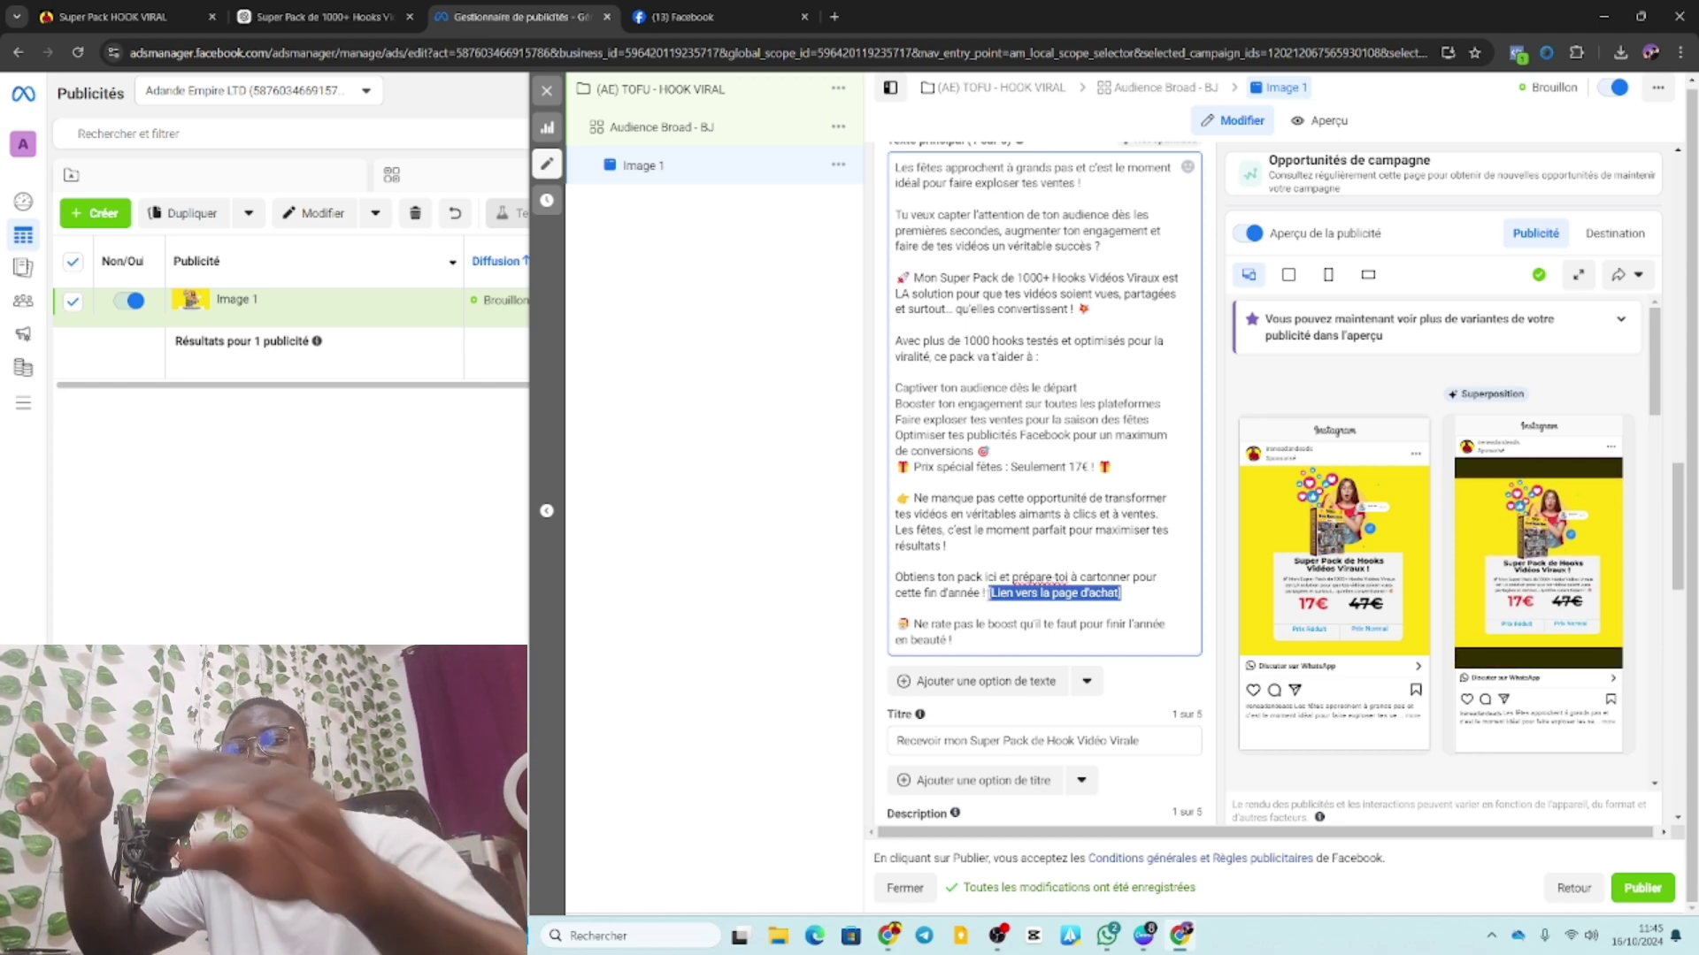
key(BackSpace)
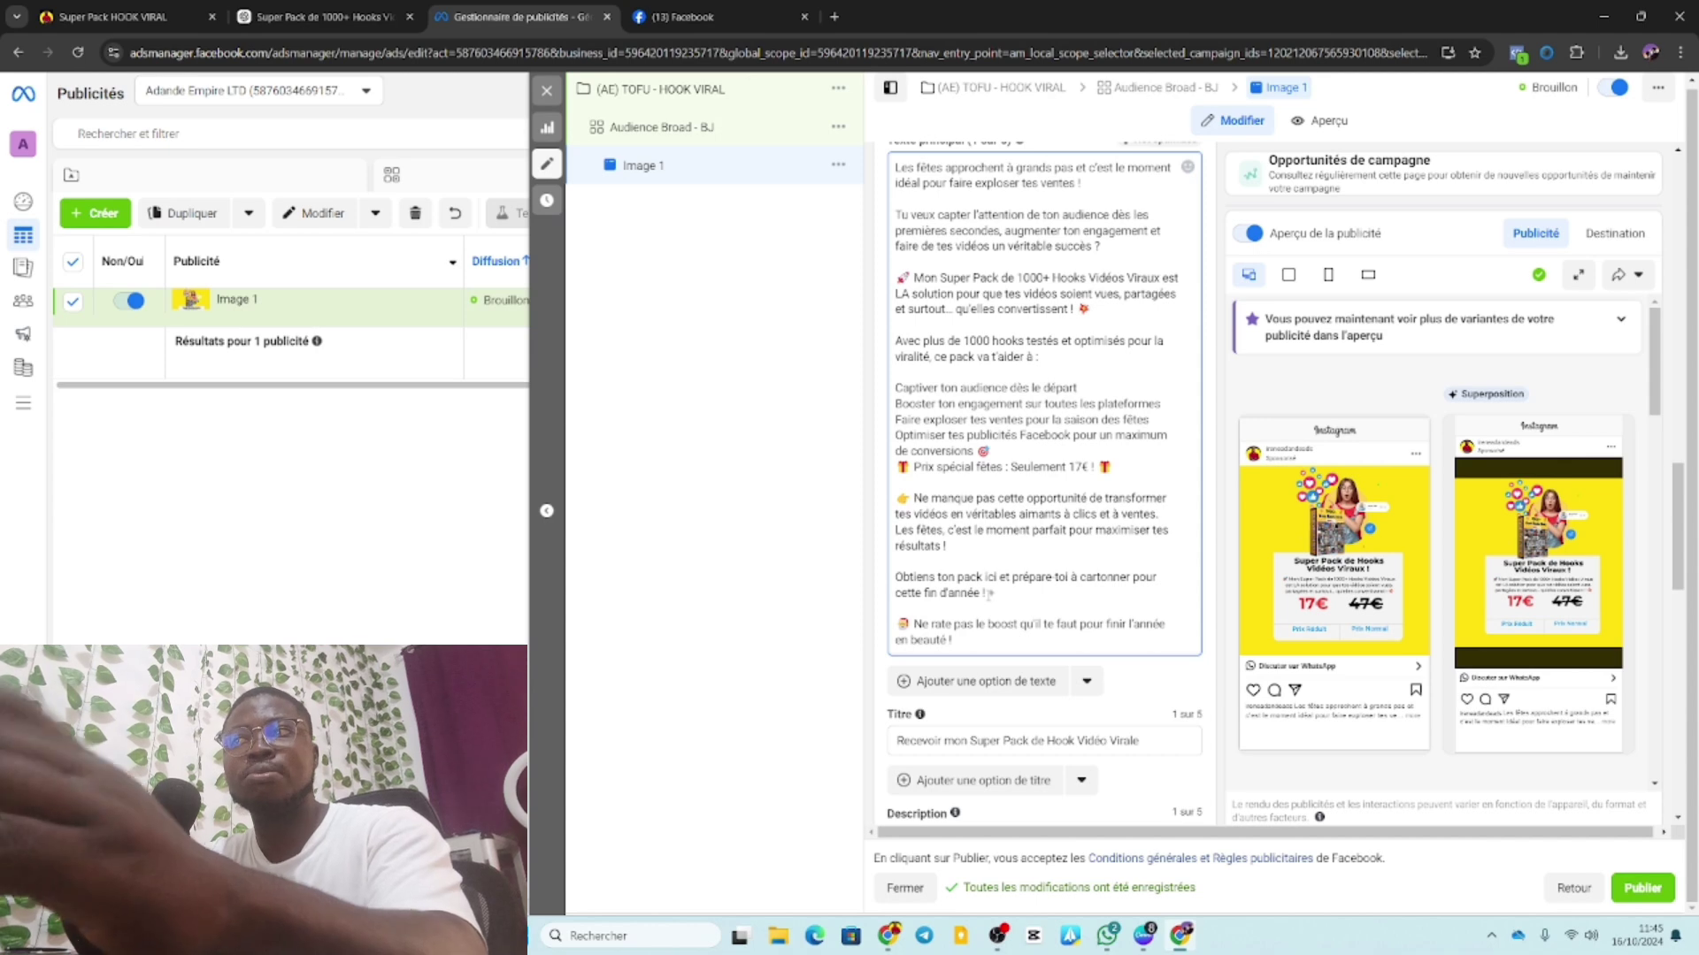
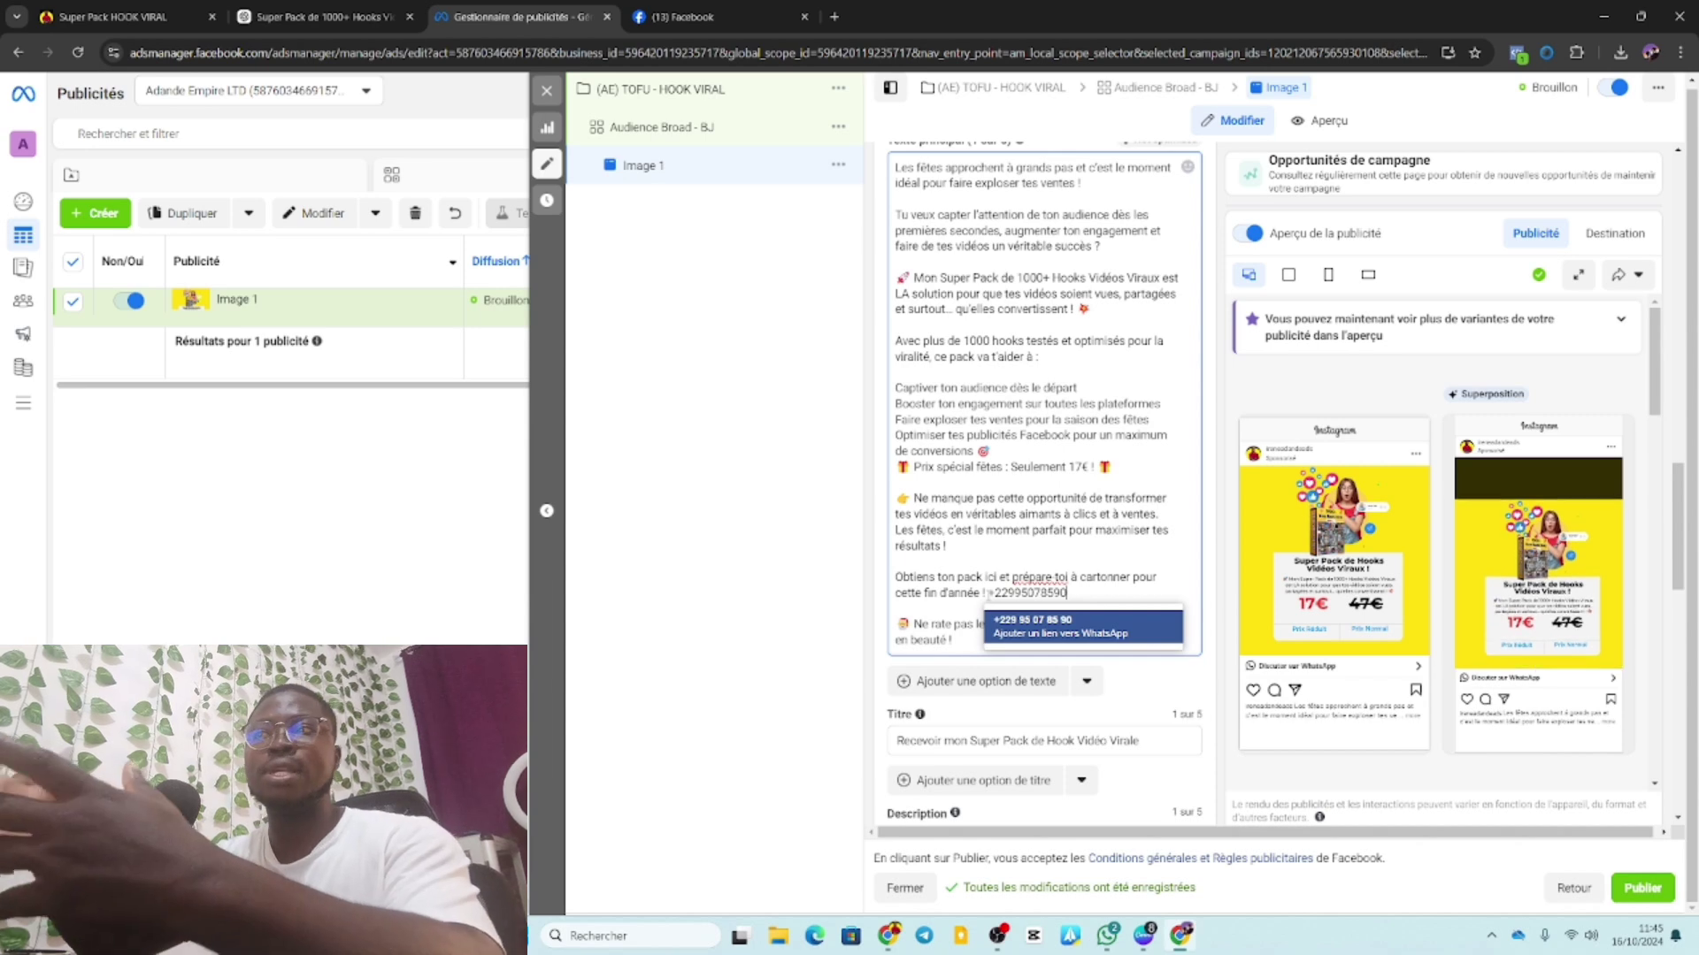
click(1020, 619)
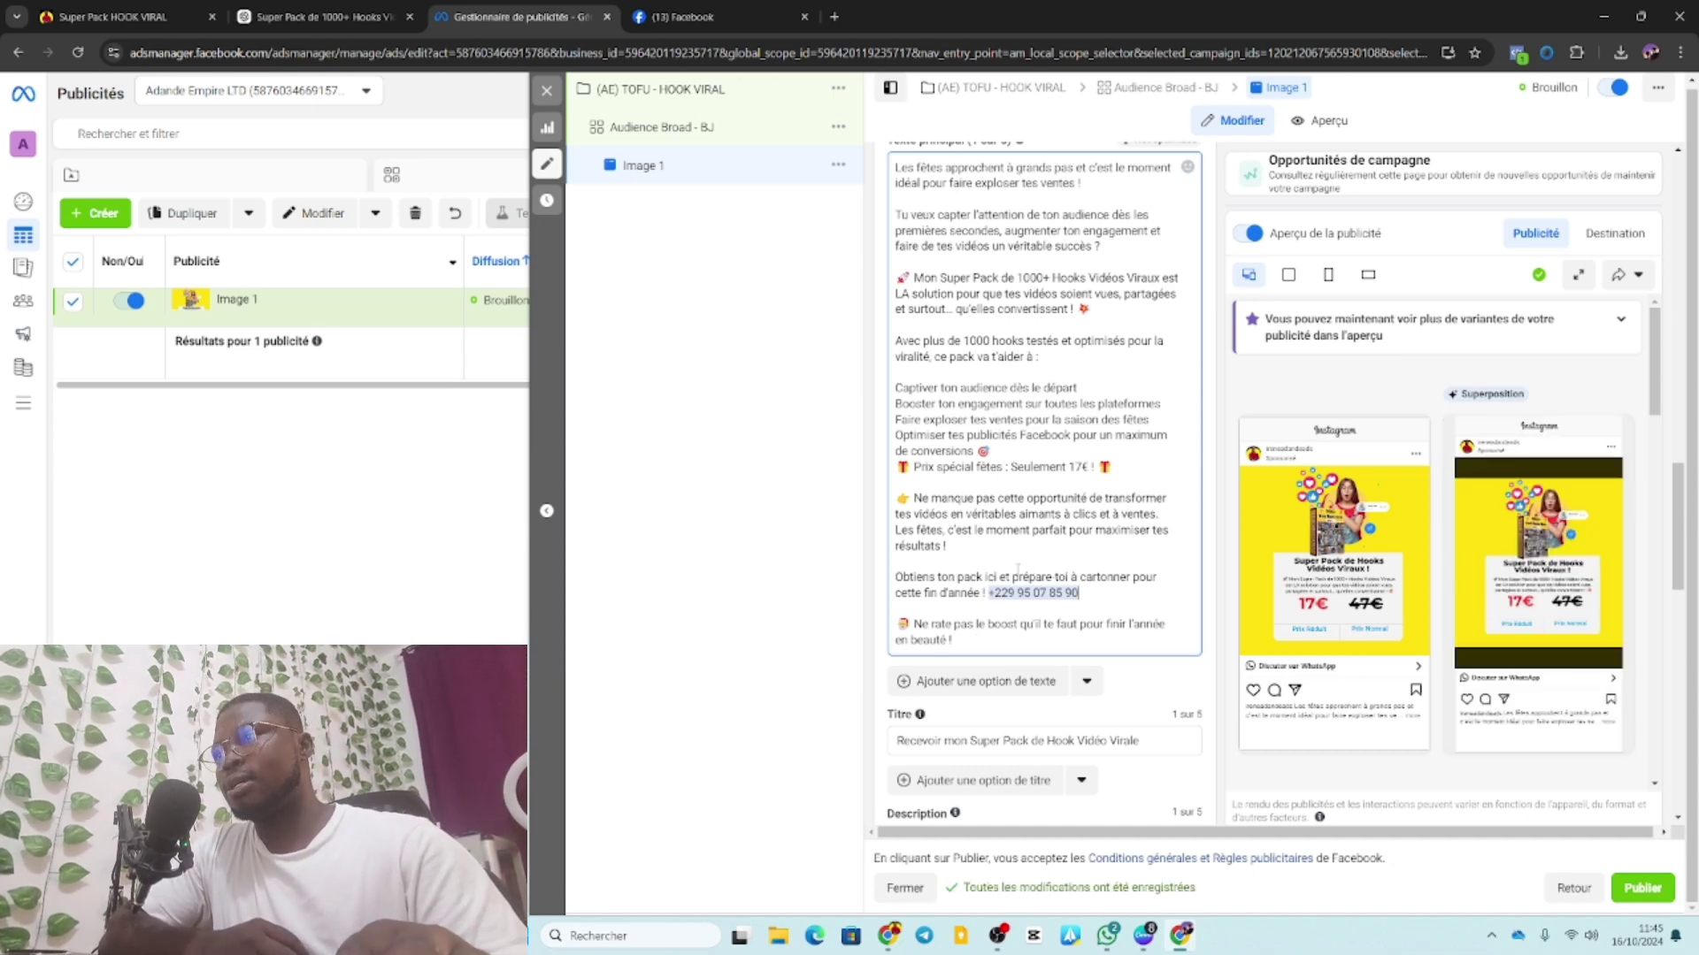
scroll(1040, 566, down, 5)
Choose the existing Achat AIRPODS template and open it for editing.
scroll(1018, 573, down, 5)
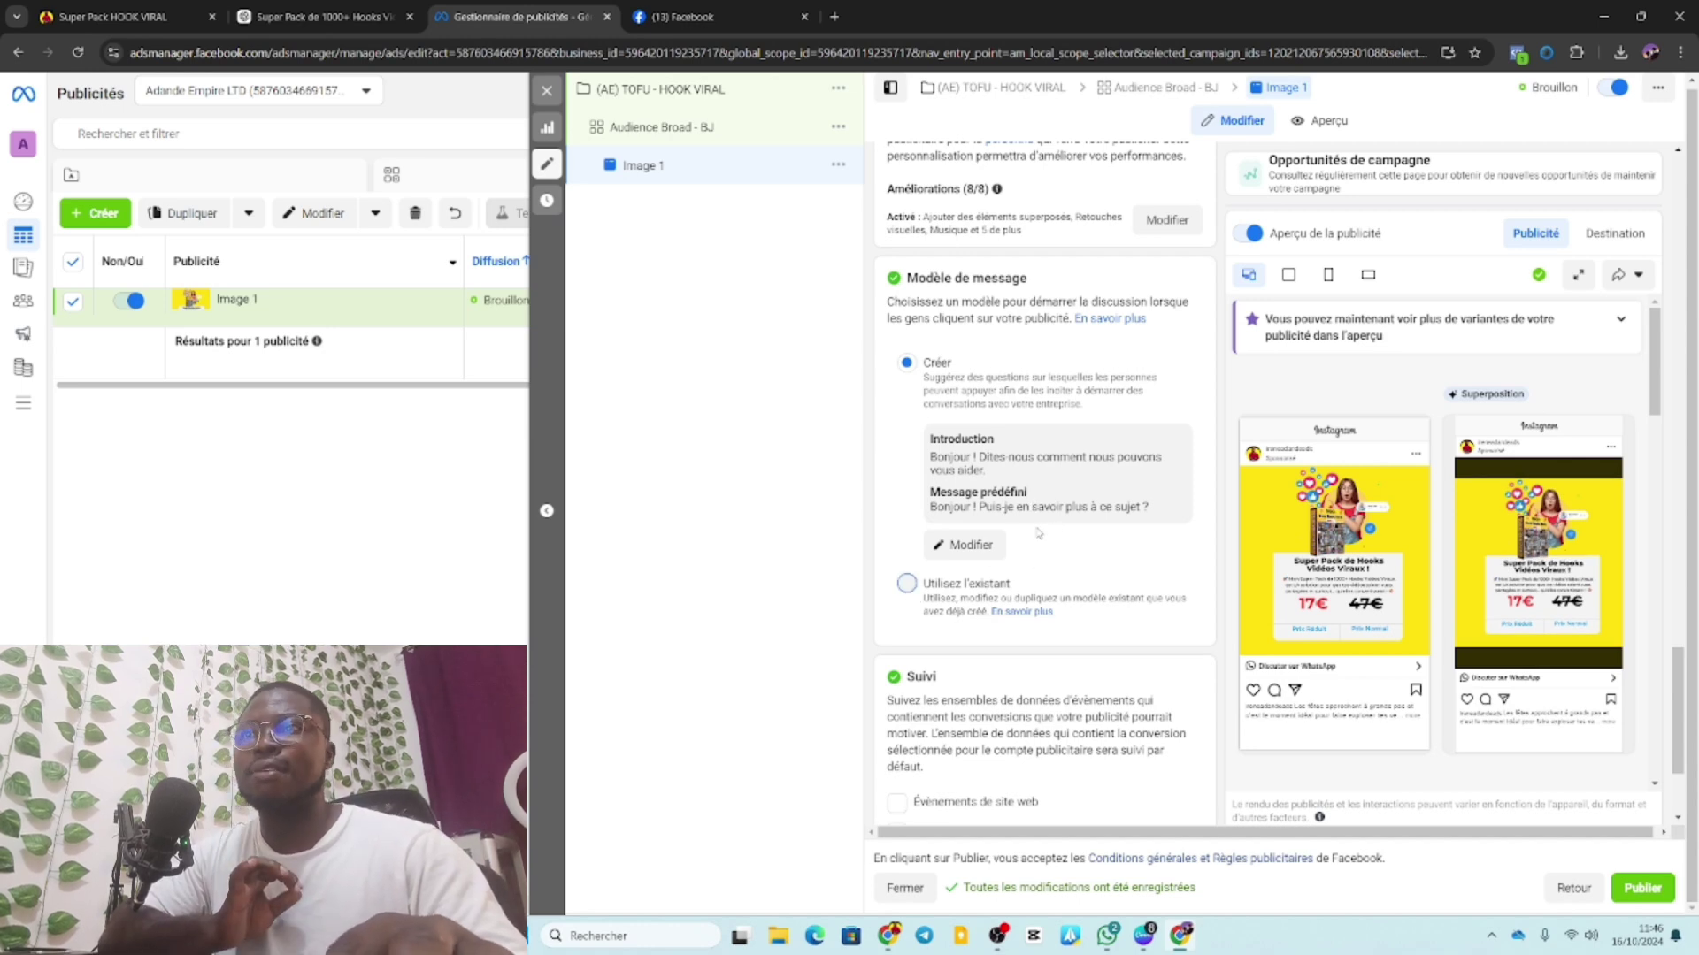
click(907, 583)
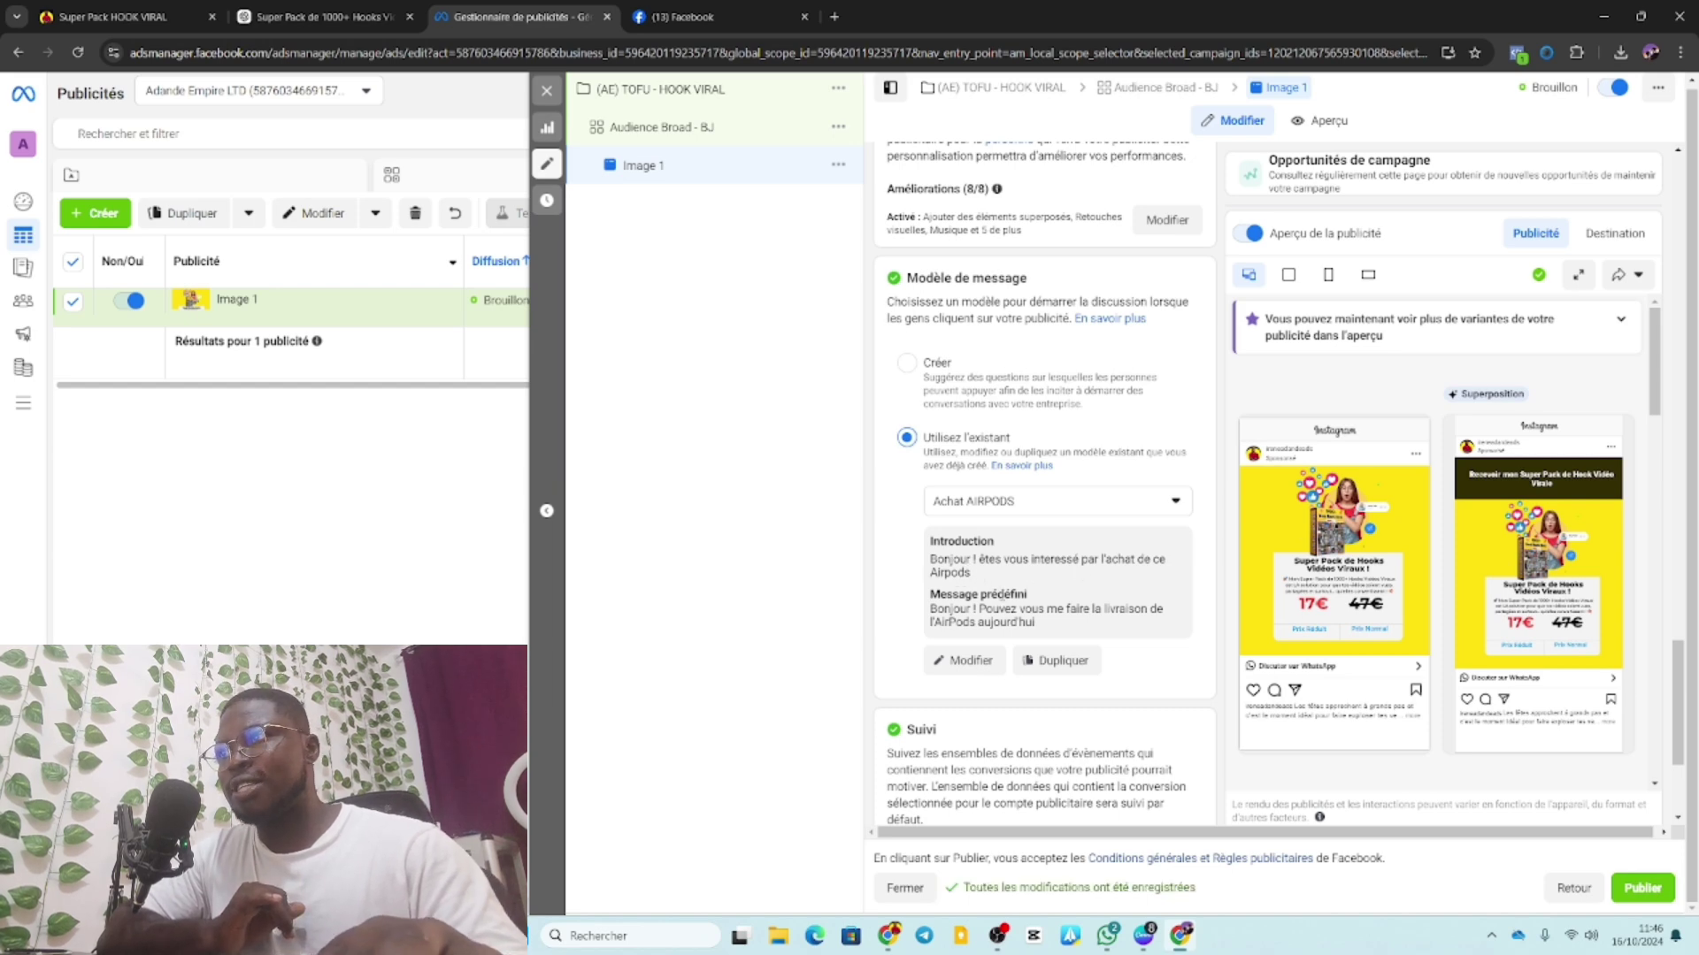
click(964, 660)
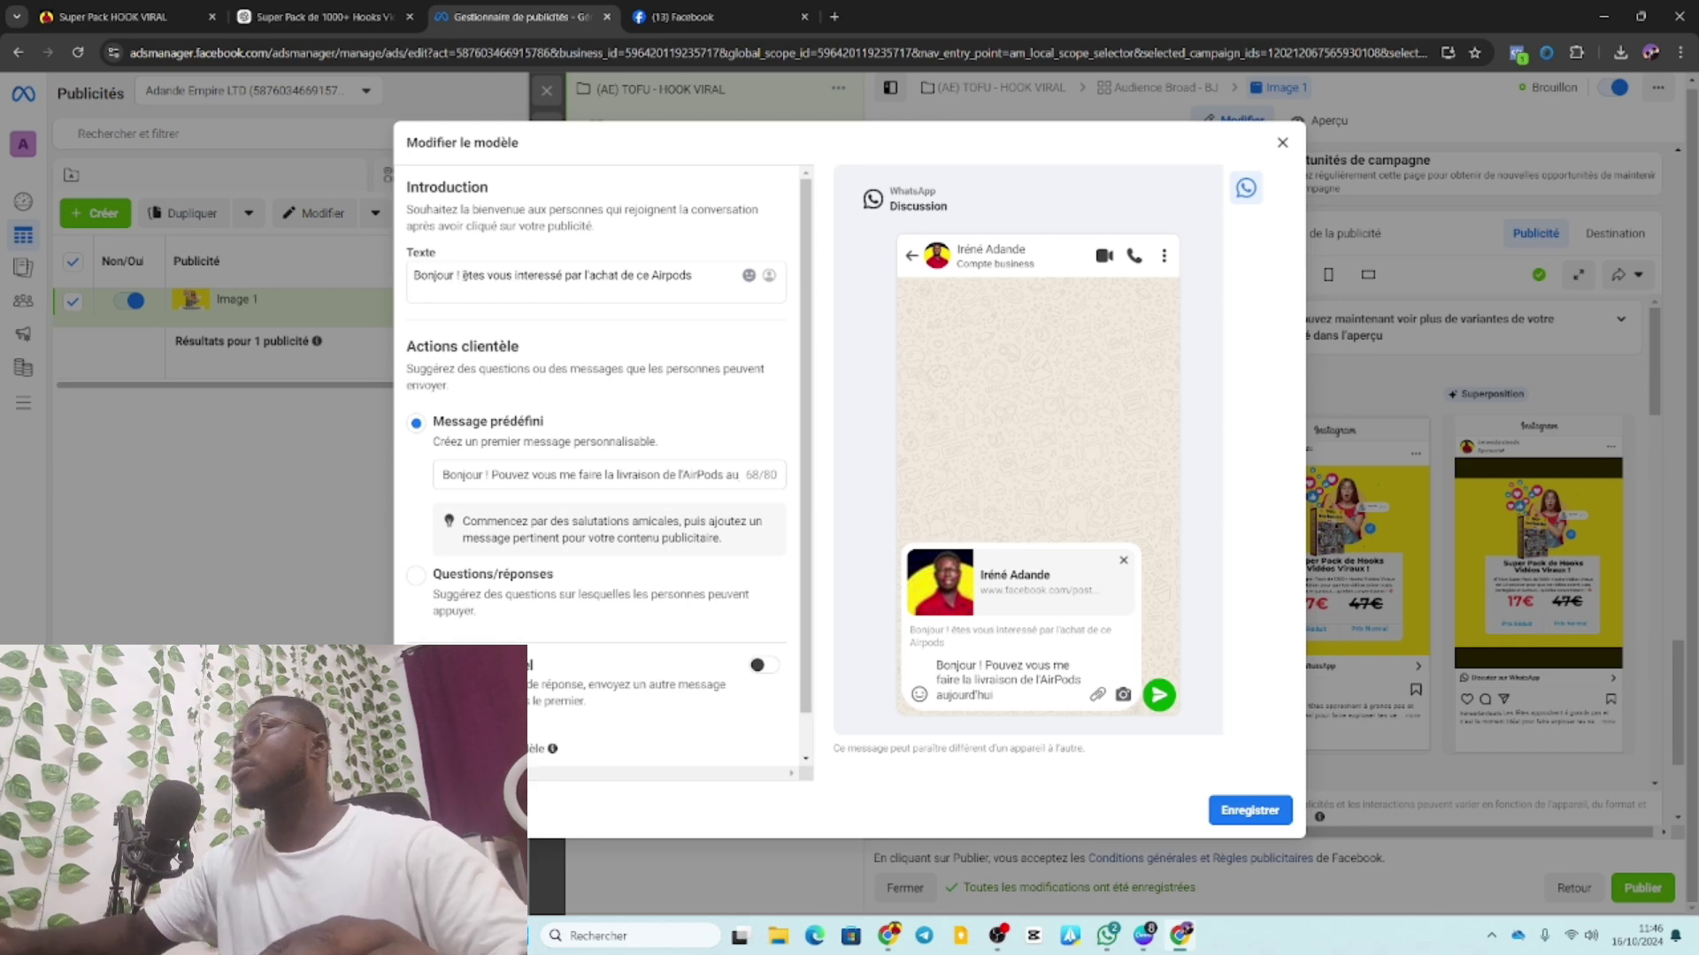
Change the template greeting to 'Bonjour ! êtes vous intéressé par Super Pack de Hooks Vidéo Virale'.
click(584, 275)
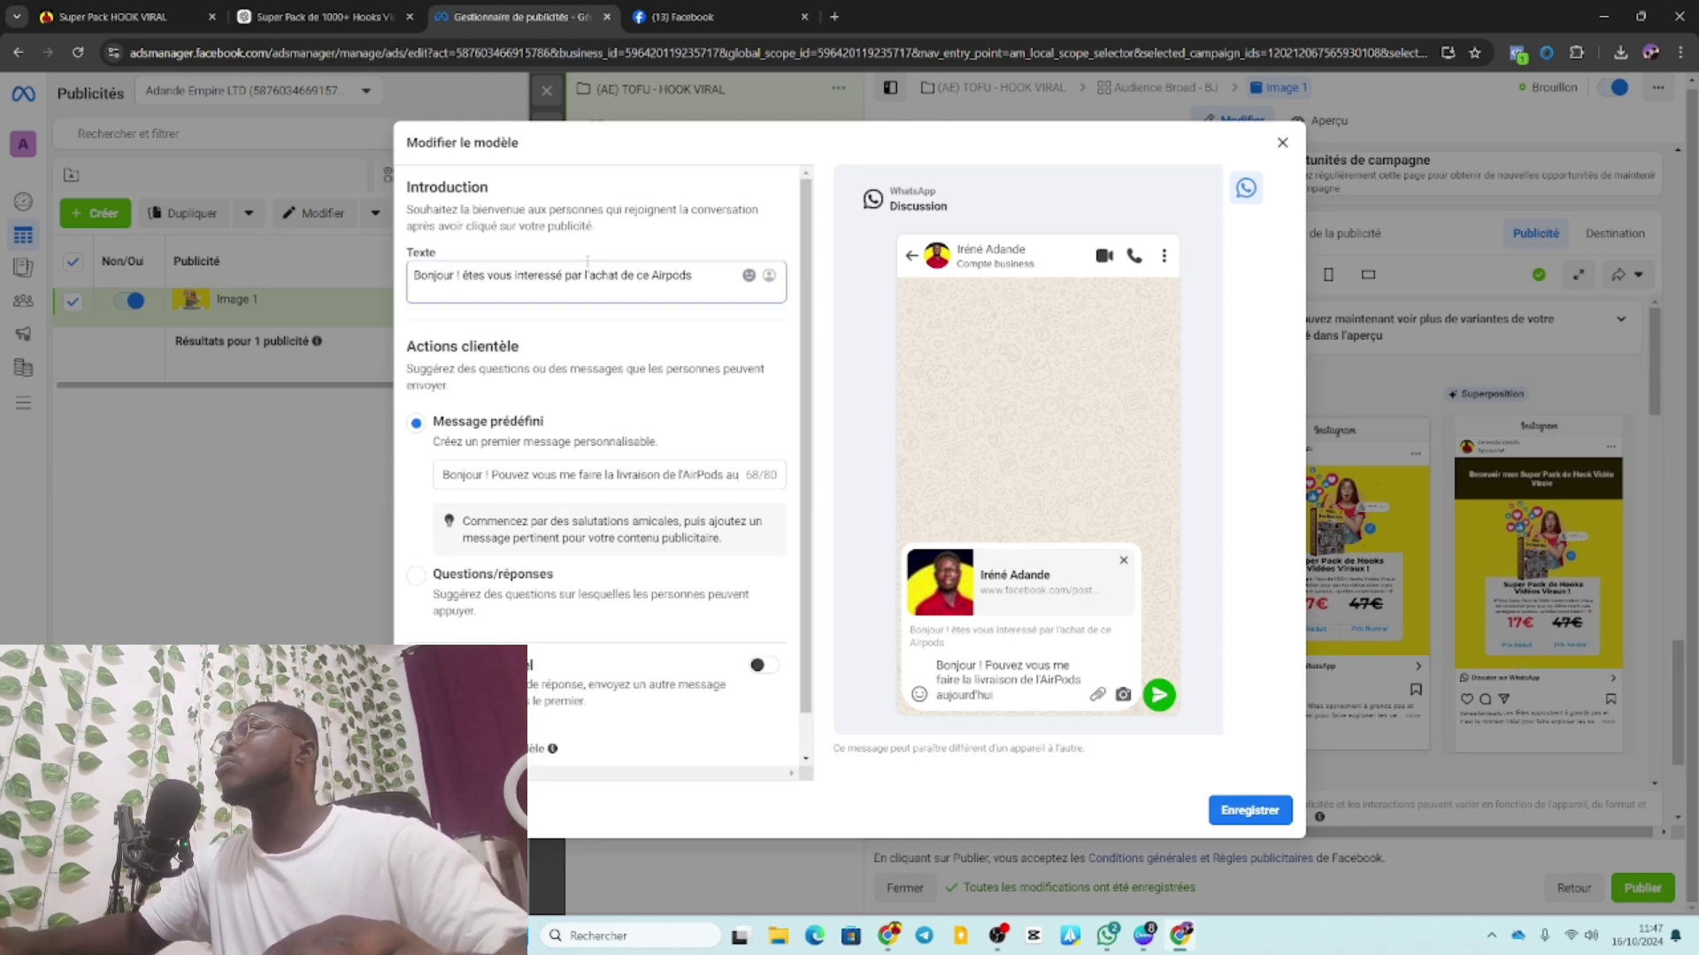
drag(709, 280, 585, 277)
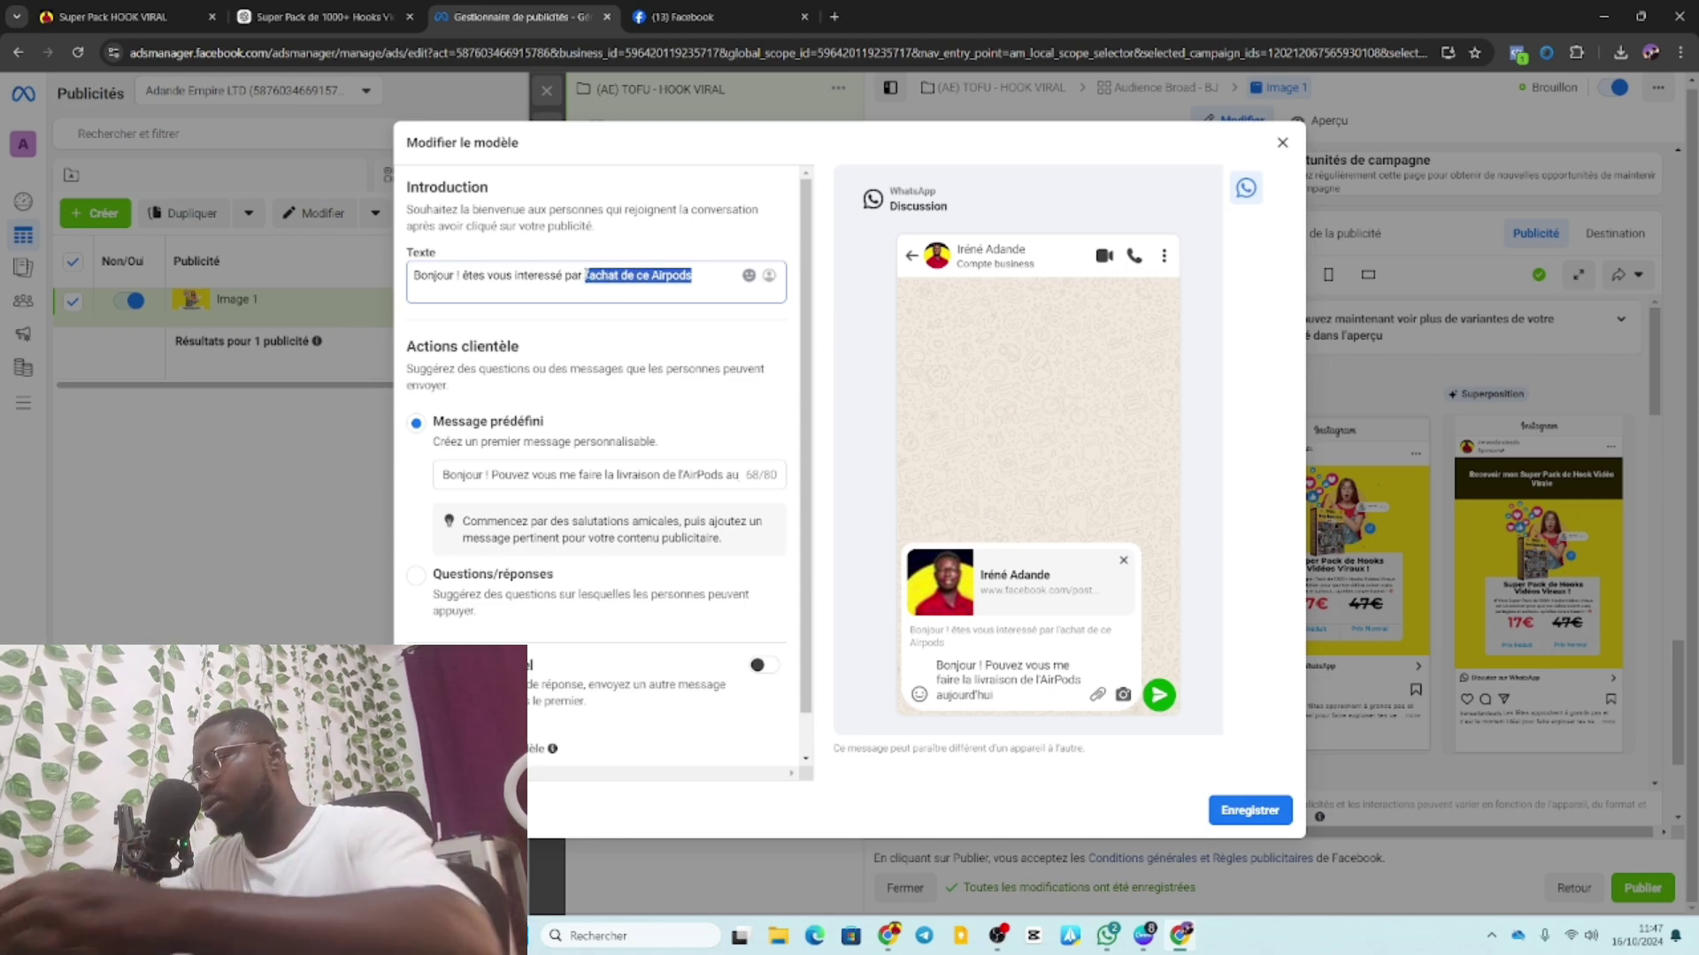
text(Super Pack de Hooks Vidéos Viraux)
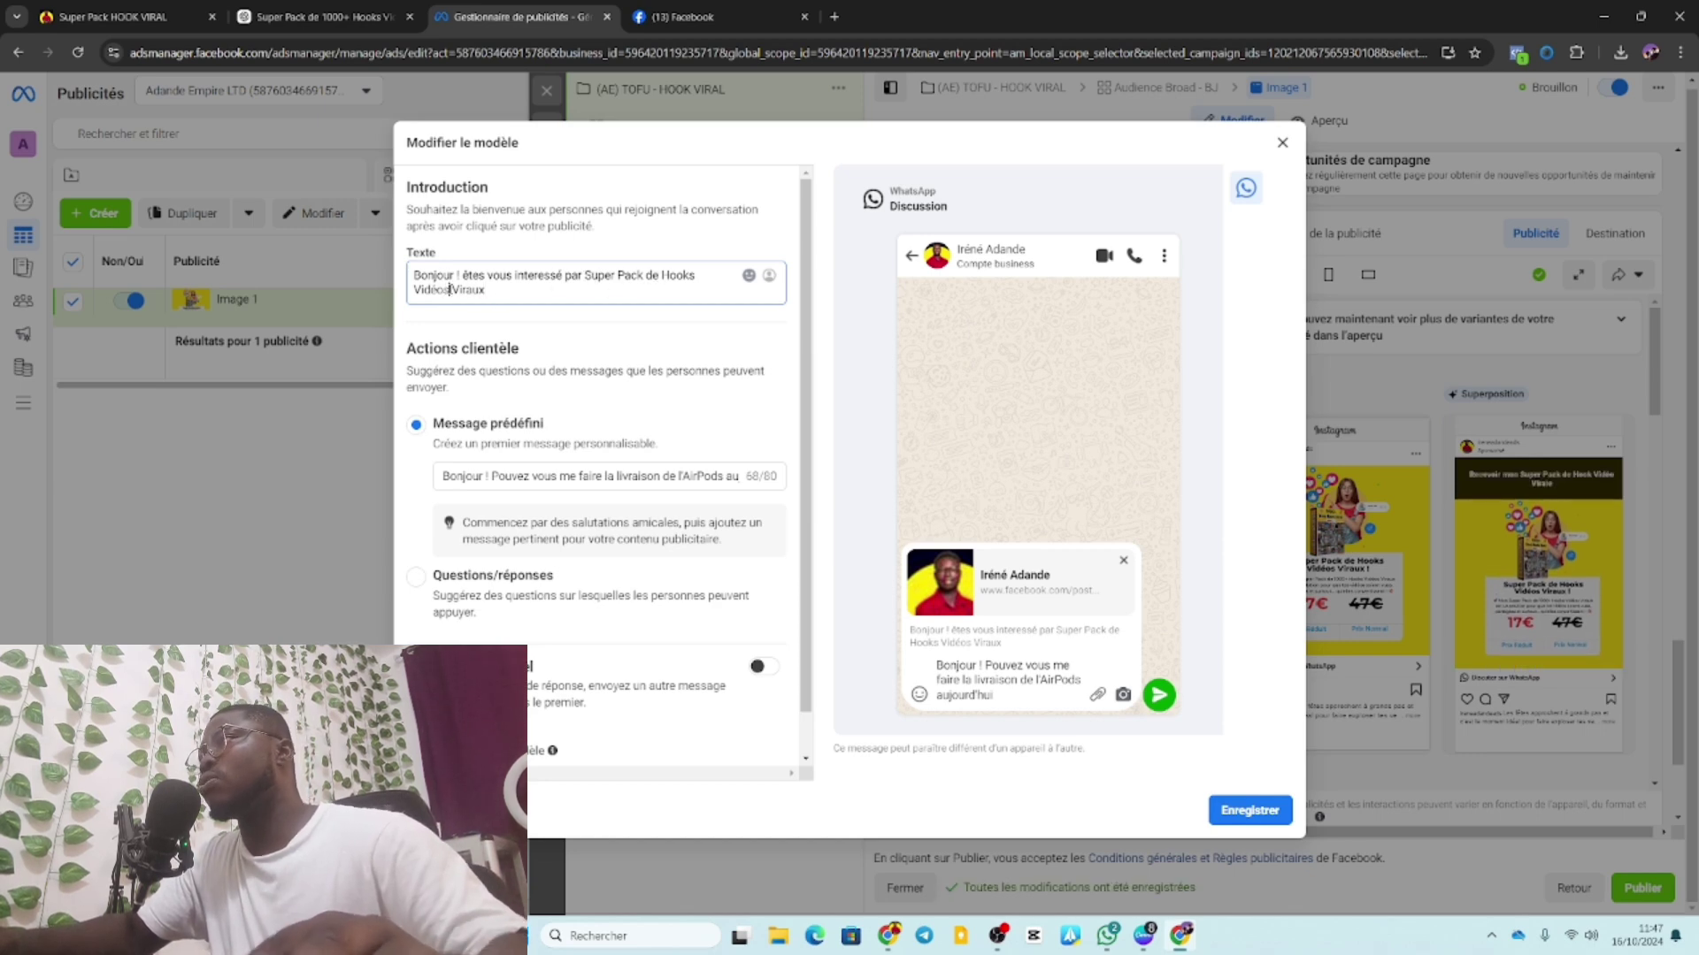
click(446, 289)
key(BackSpace)
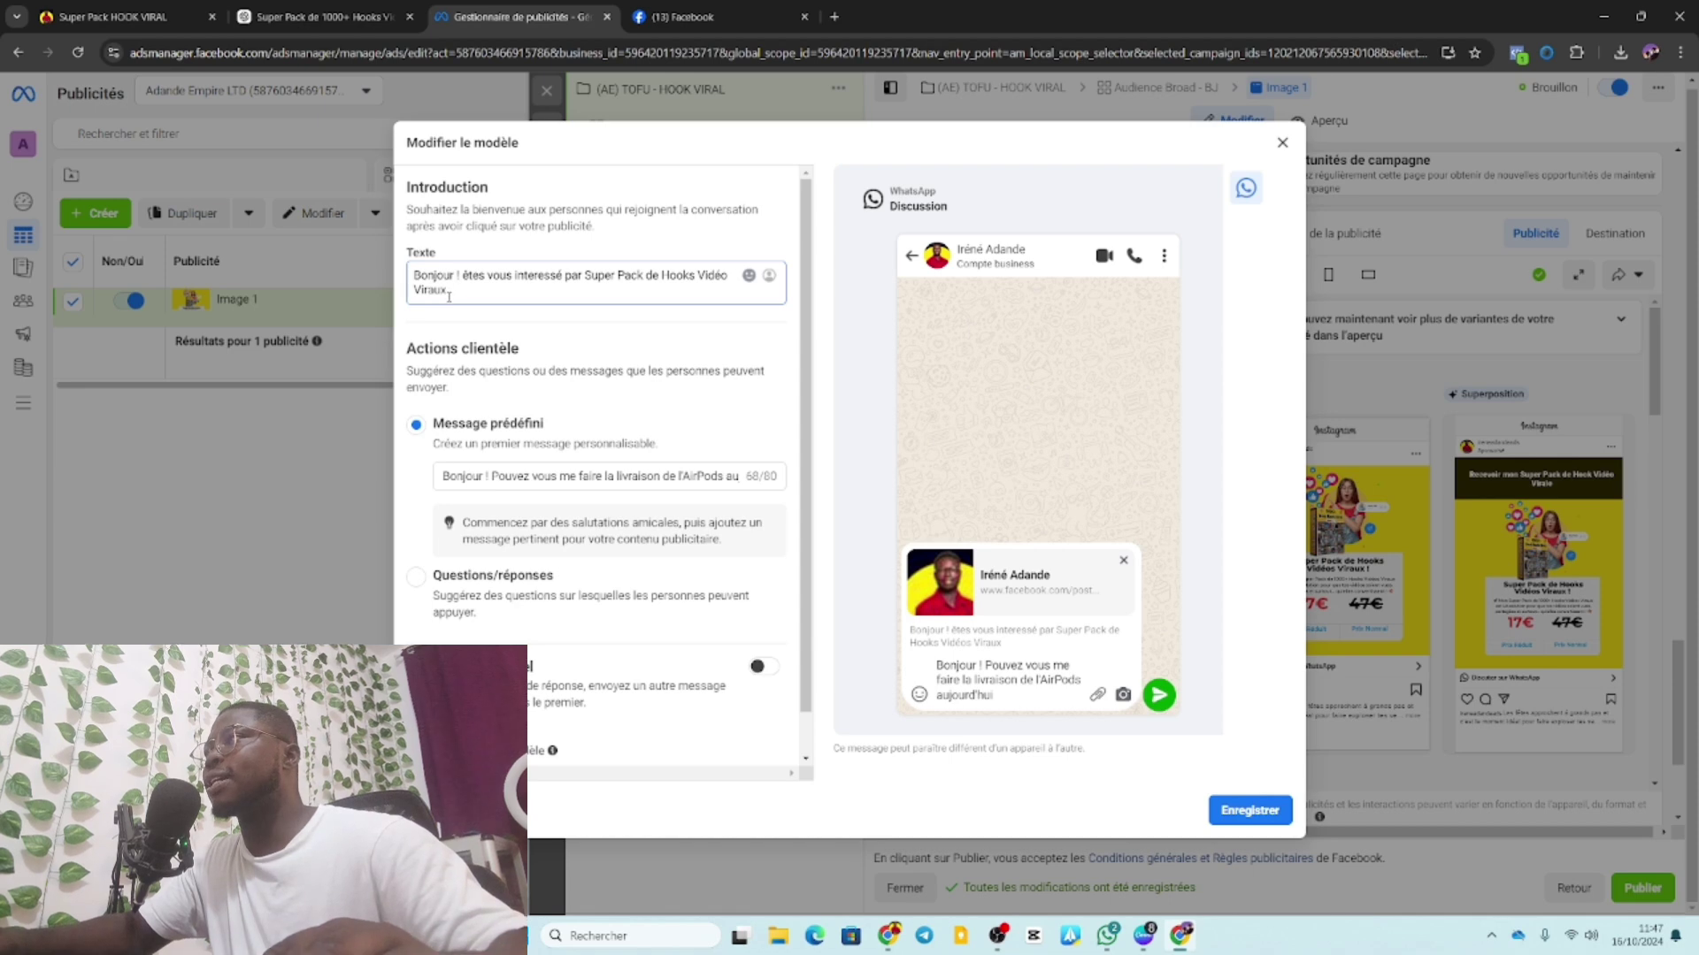
key(BackSpace)
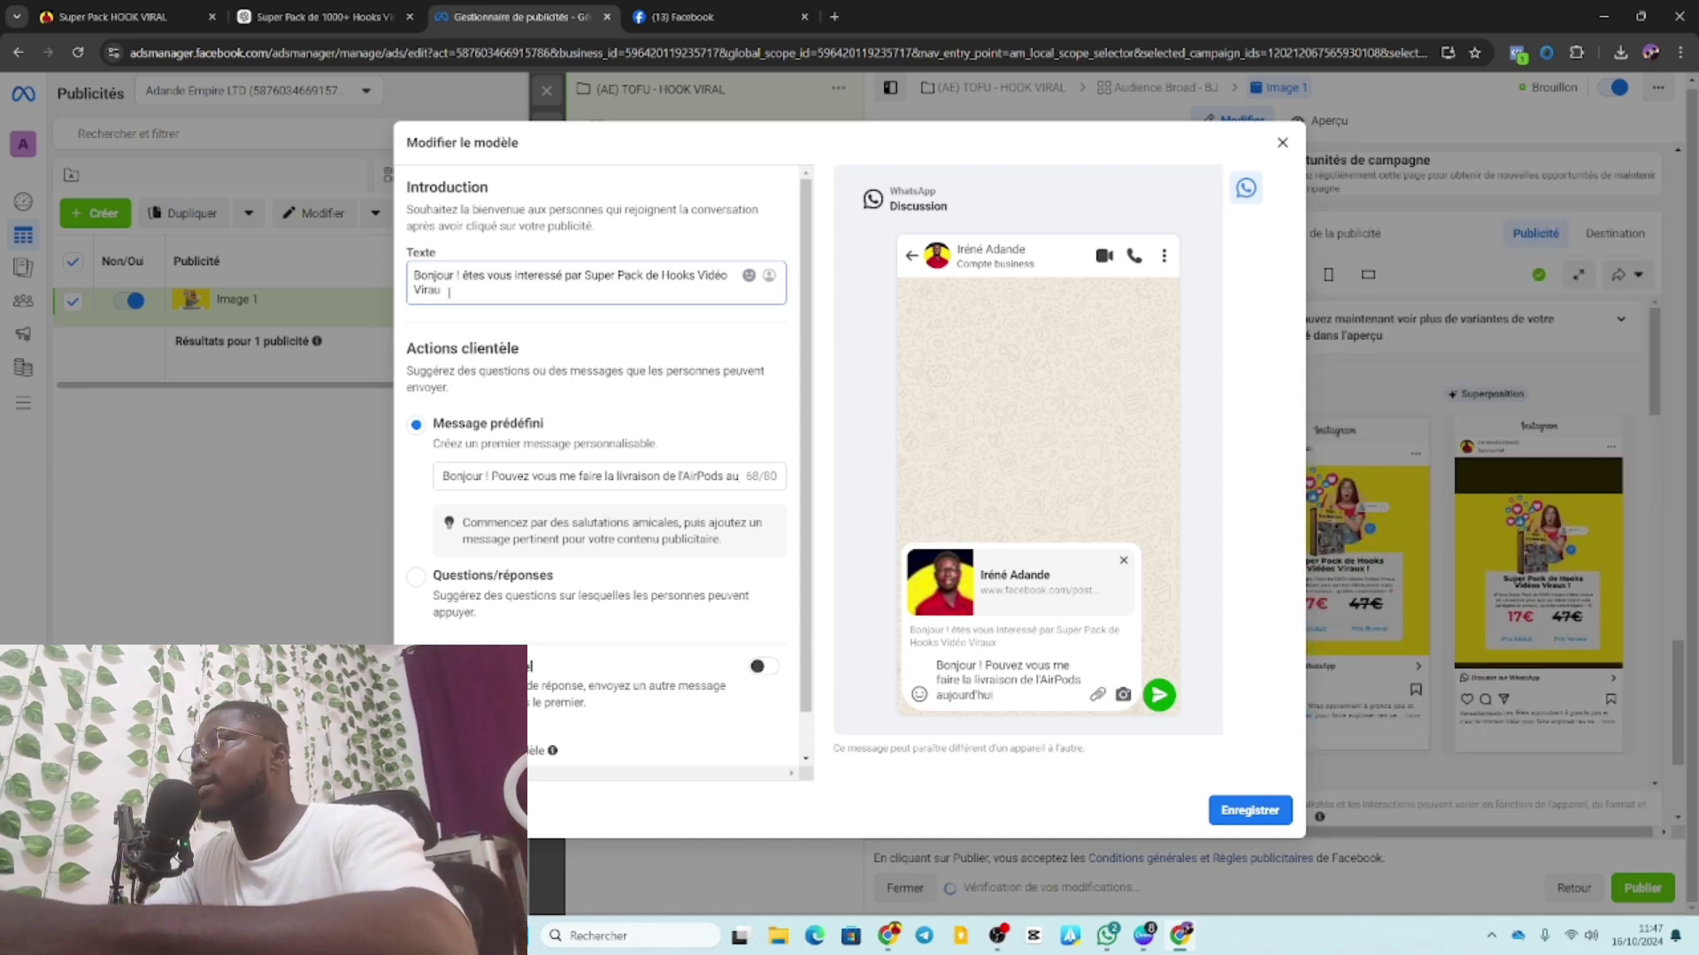
key(BackSpace)
text(l)
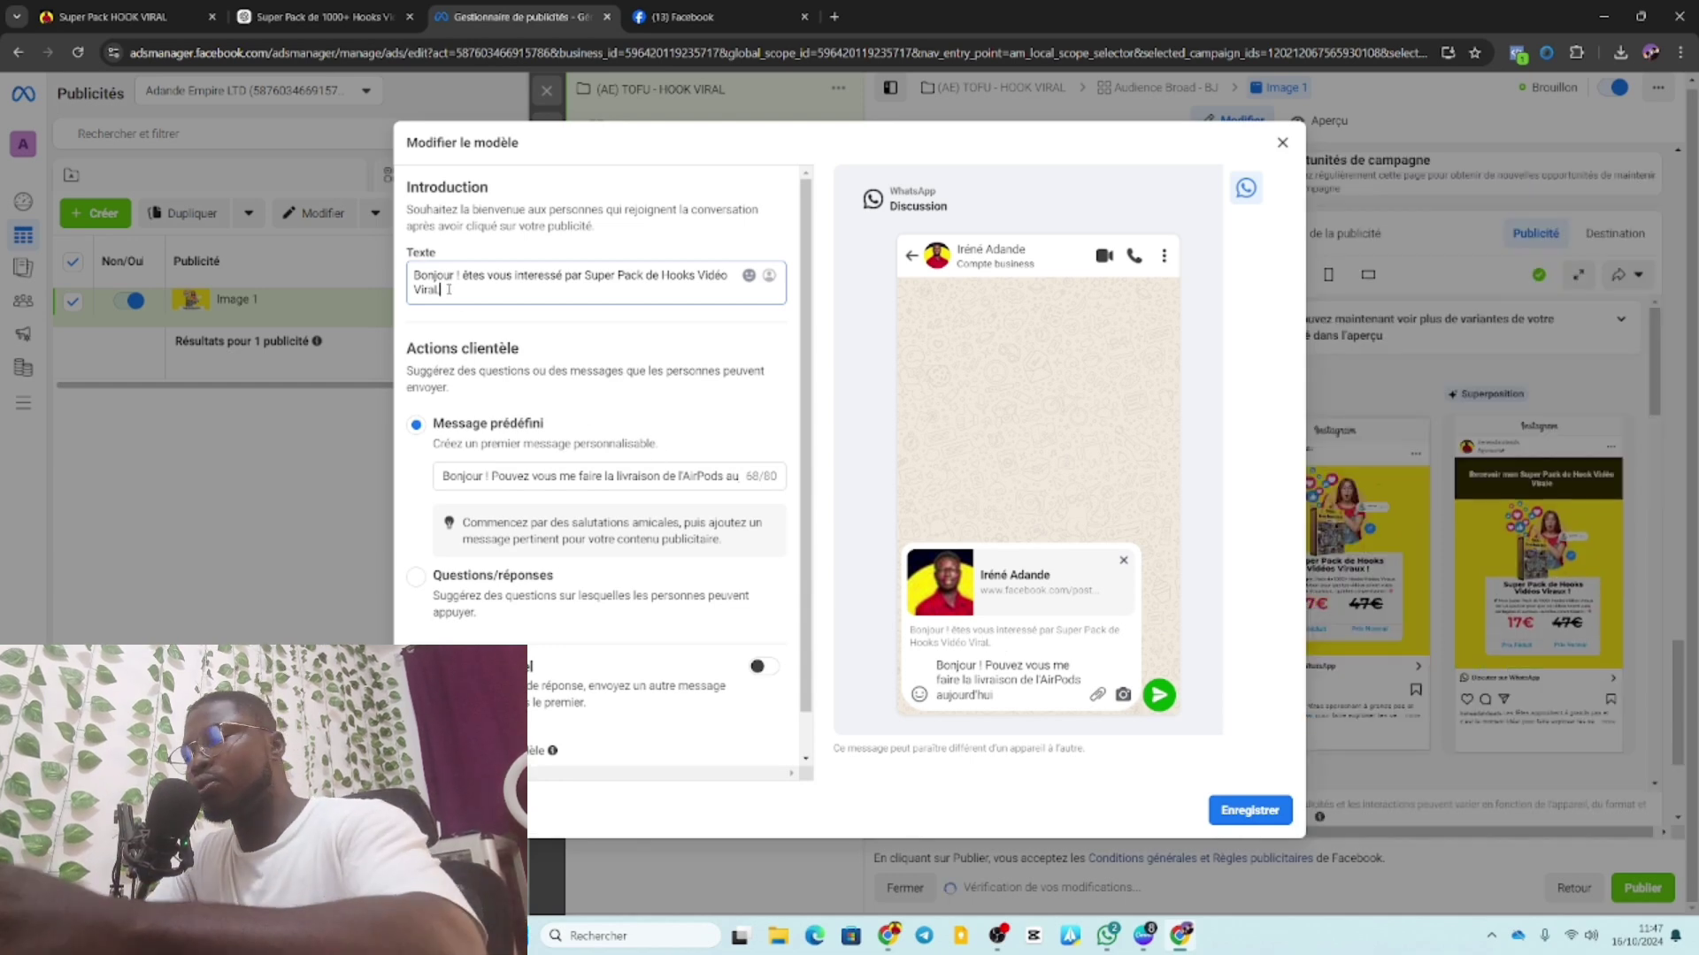
text(l.B)
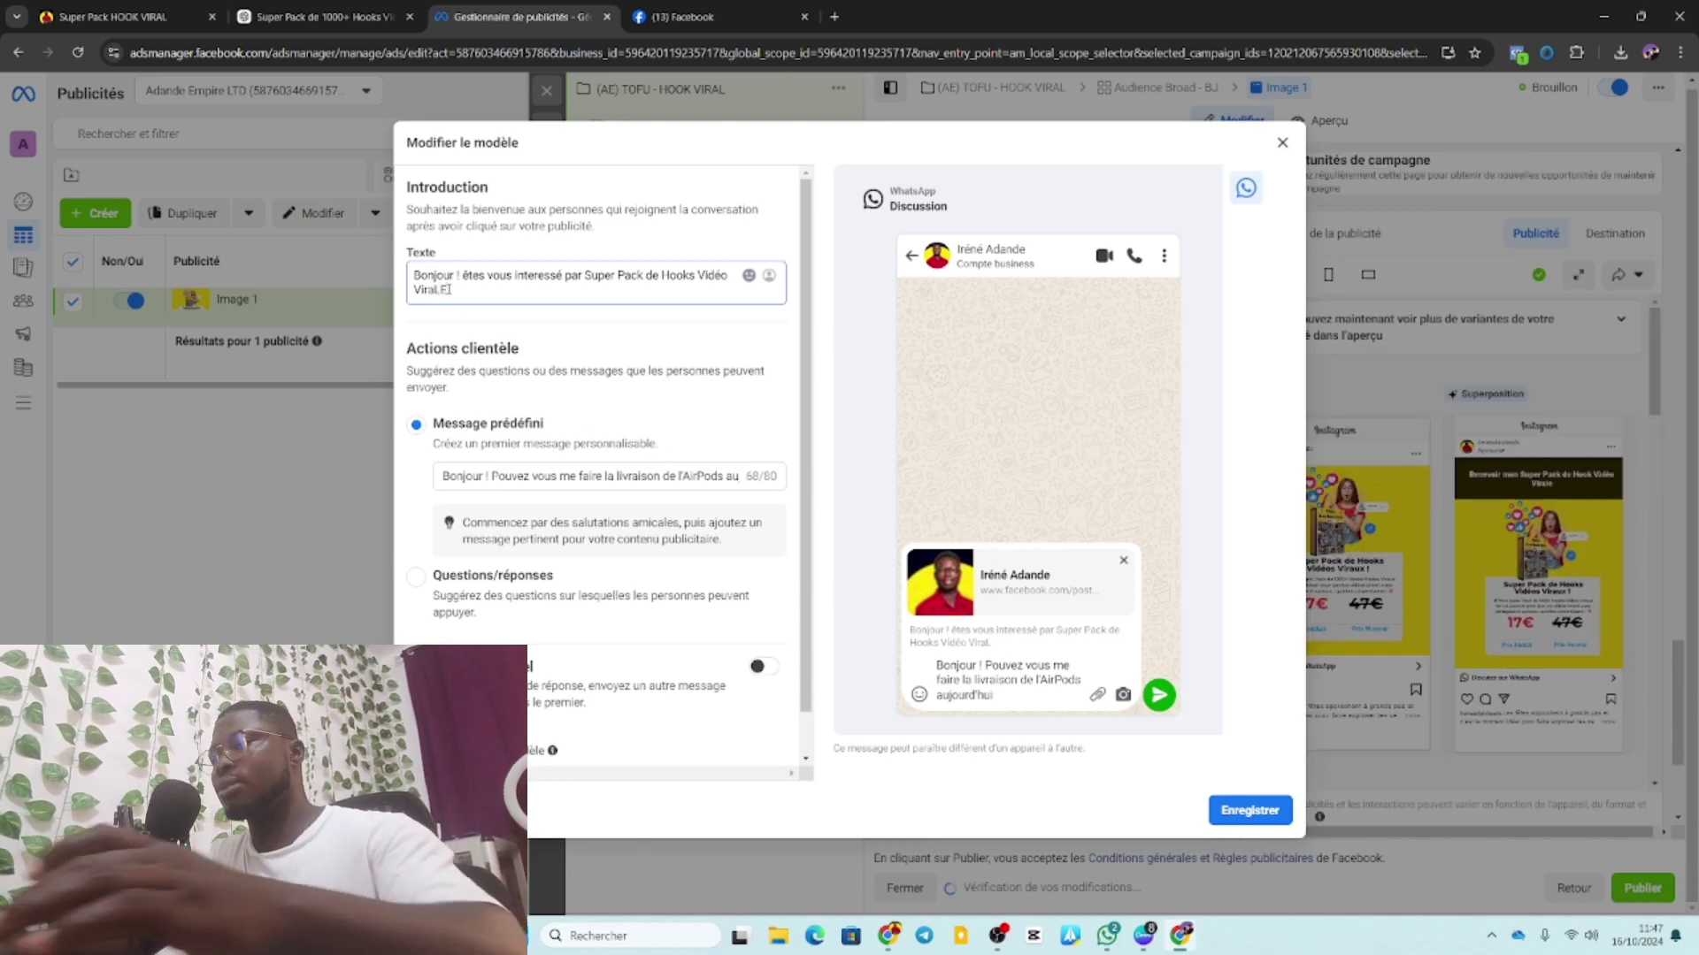
key(BackSpace)
key(BackSpace)
key(BackSpace)
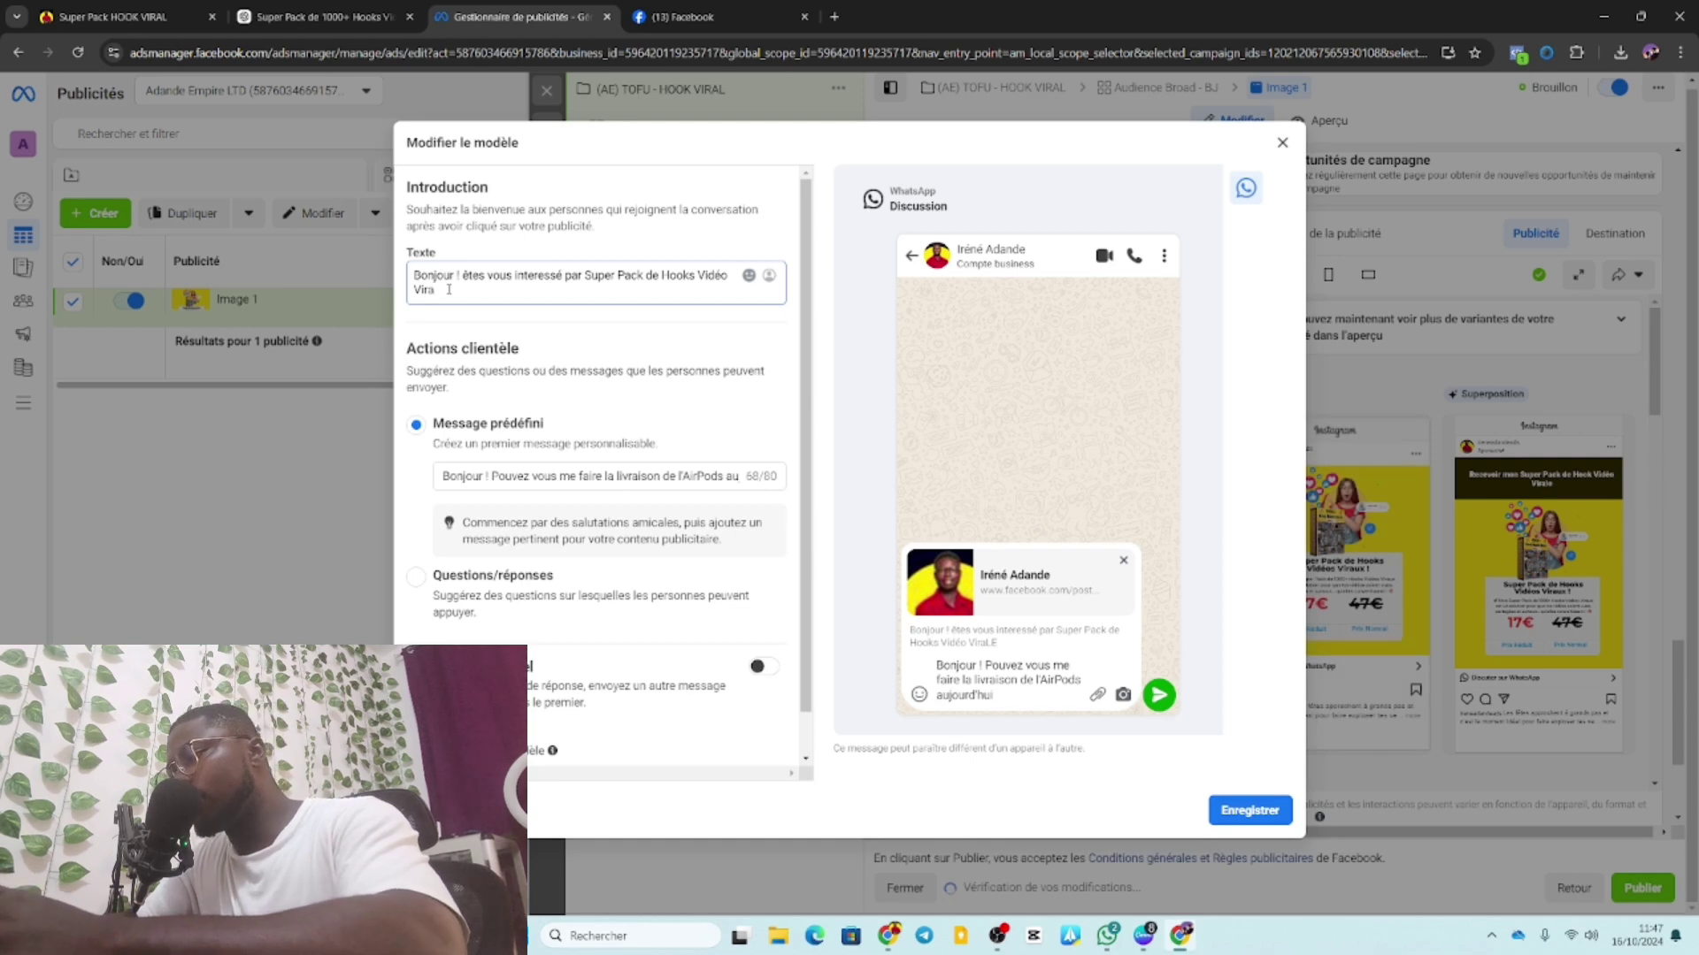
text(le)
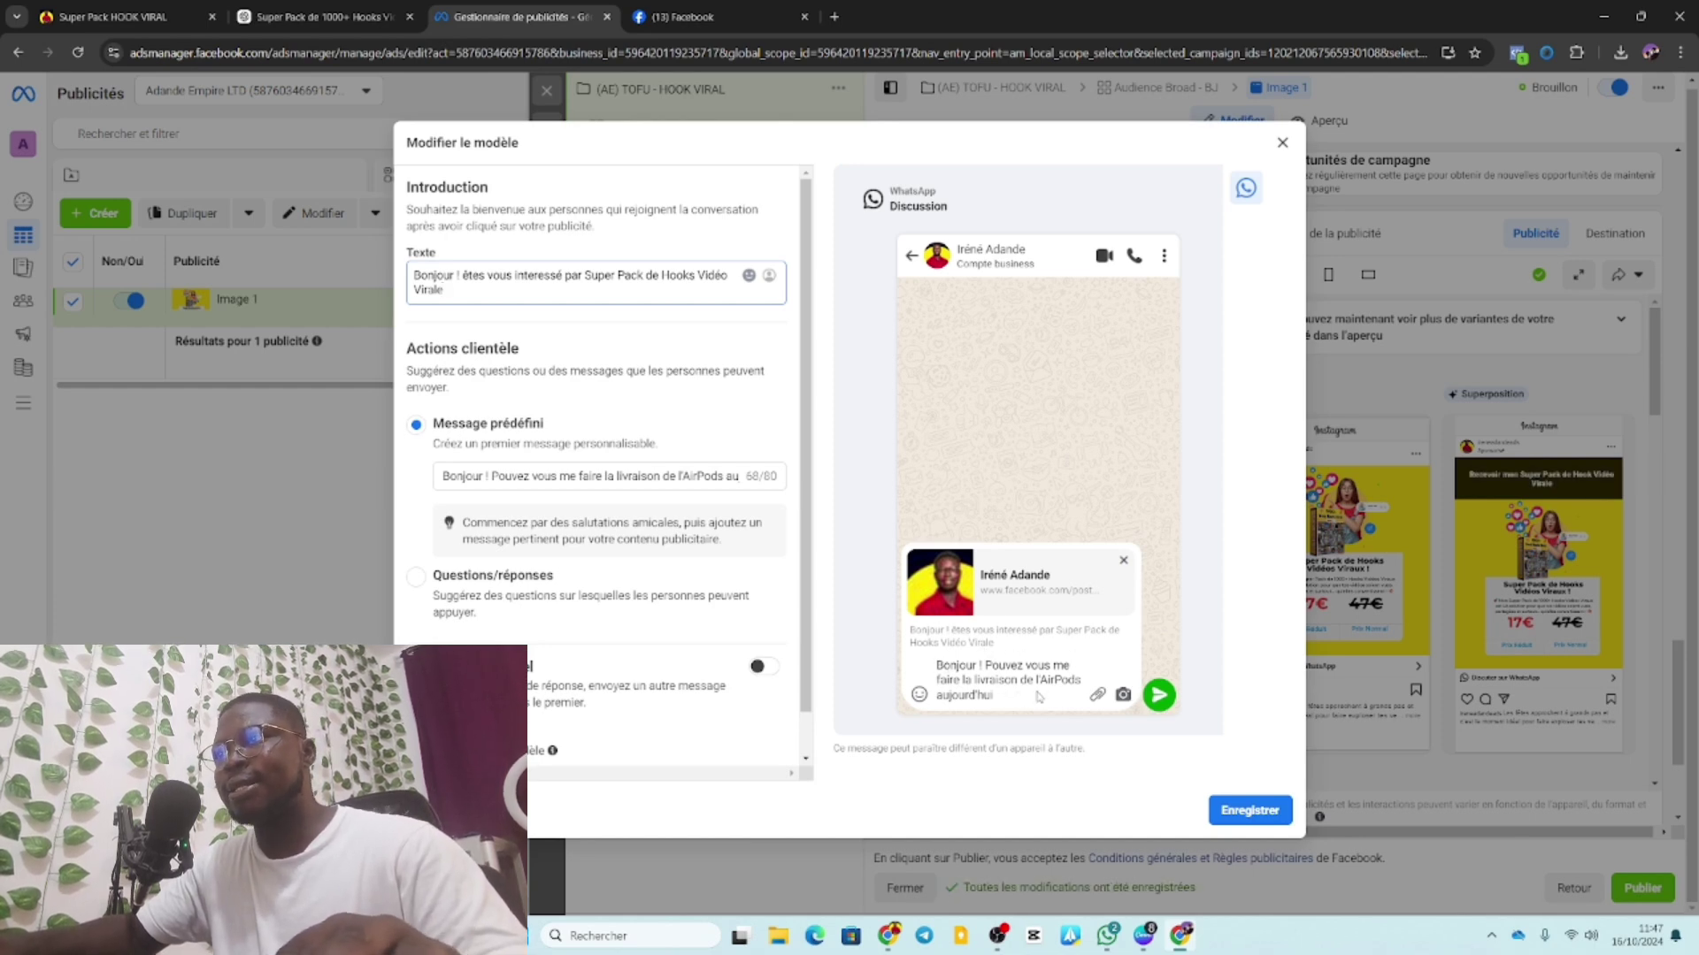
click(494, 476)
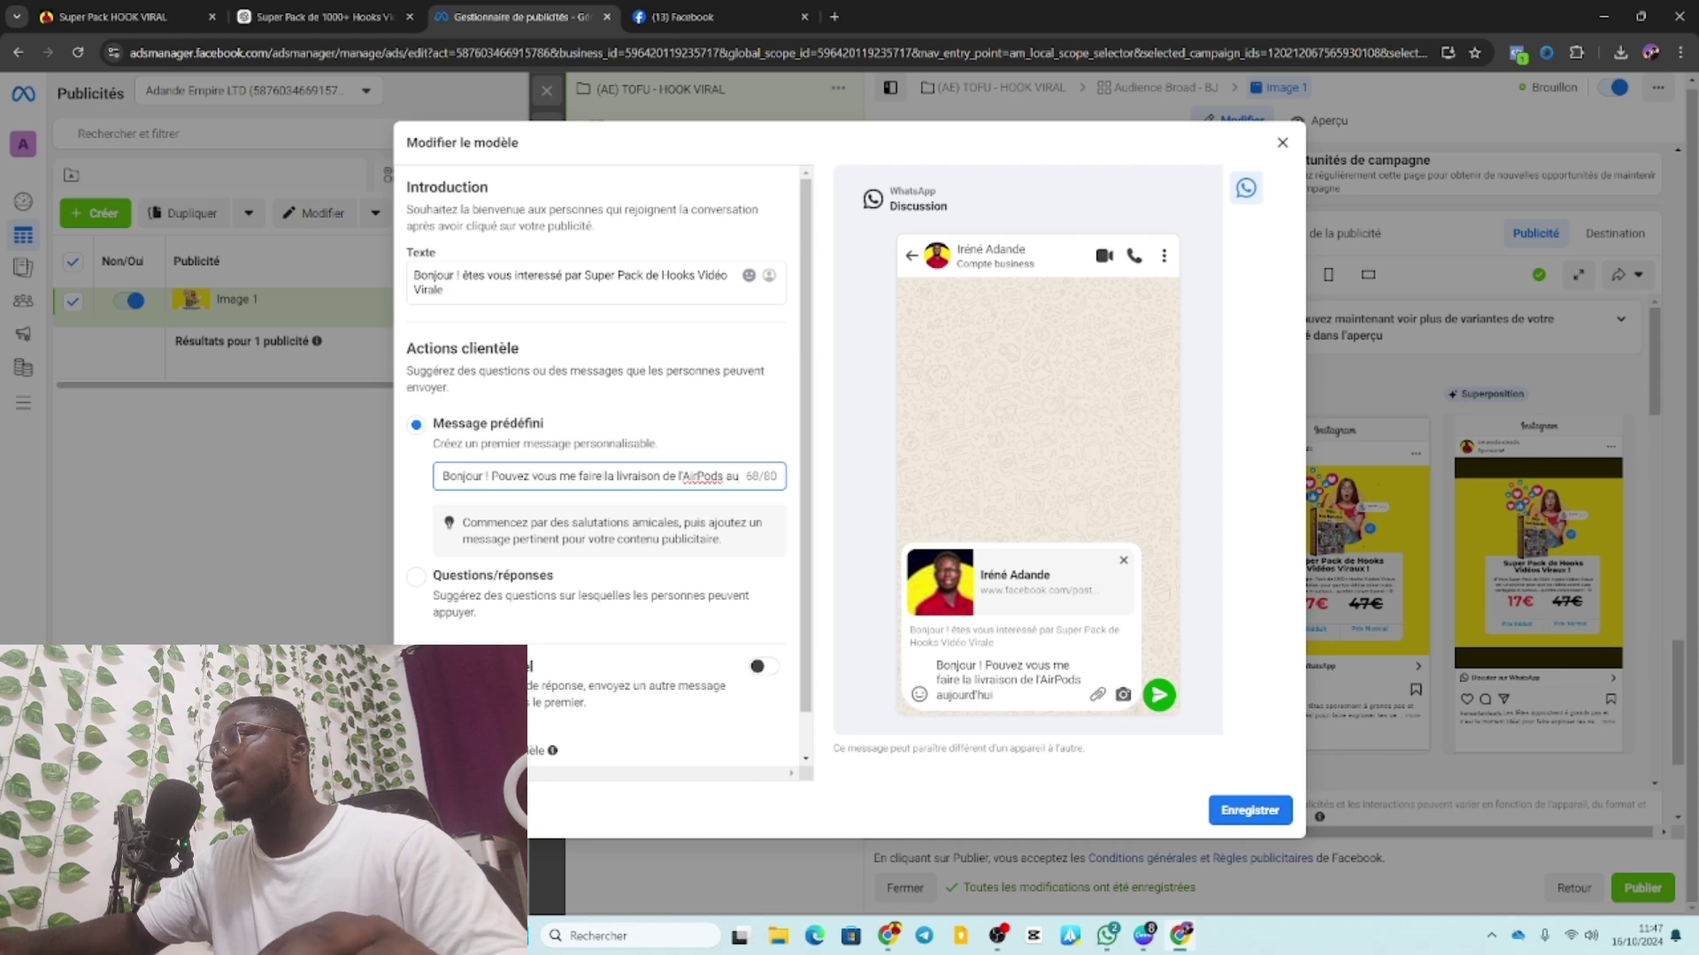
Replace the AirPods request with 'Puis-je recevoir' followed by the pasted product name.
drag(491, 476, 768, 492)
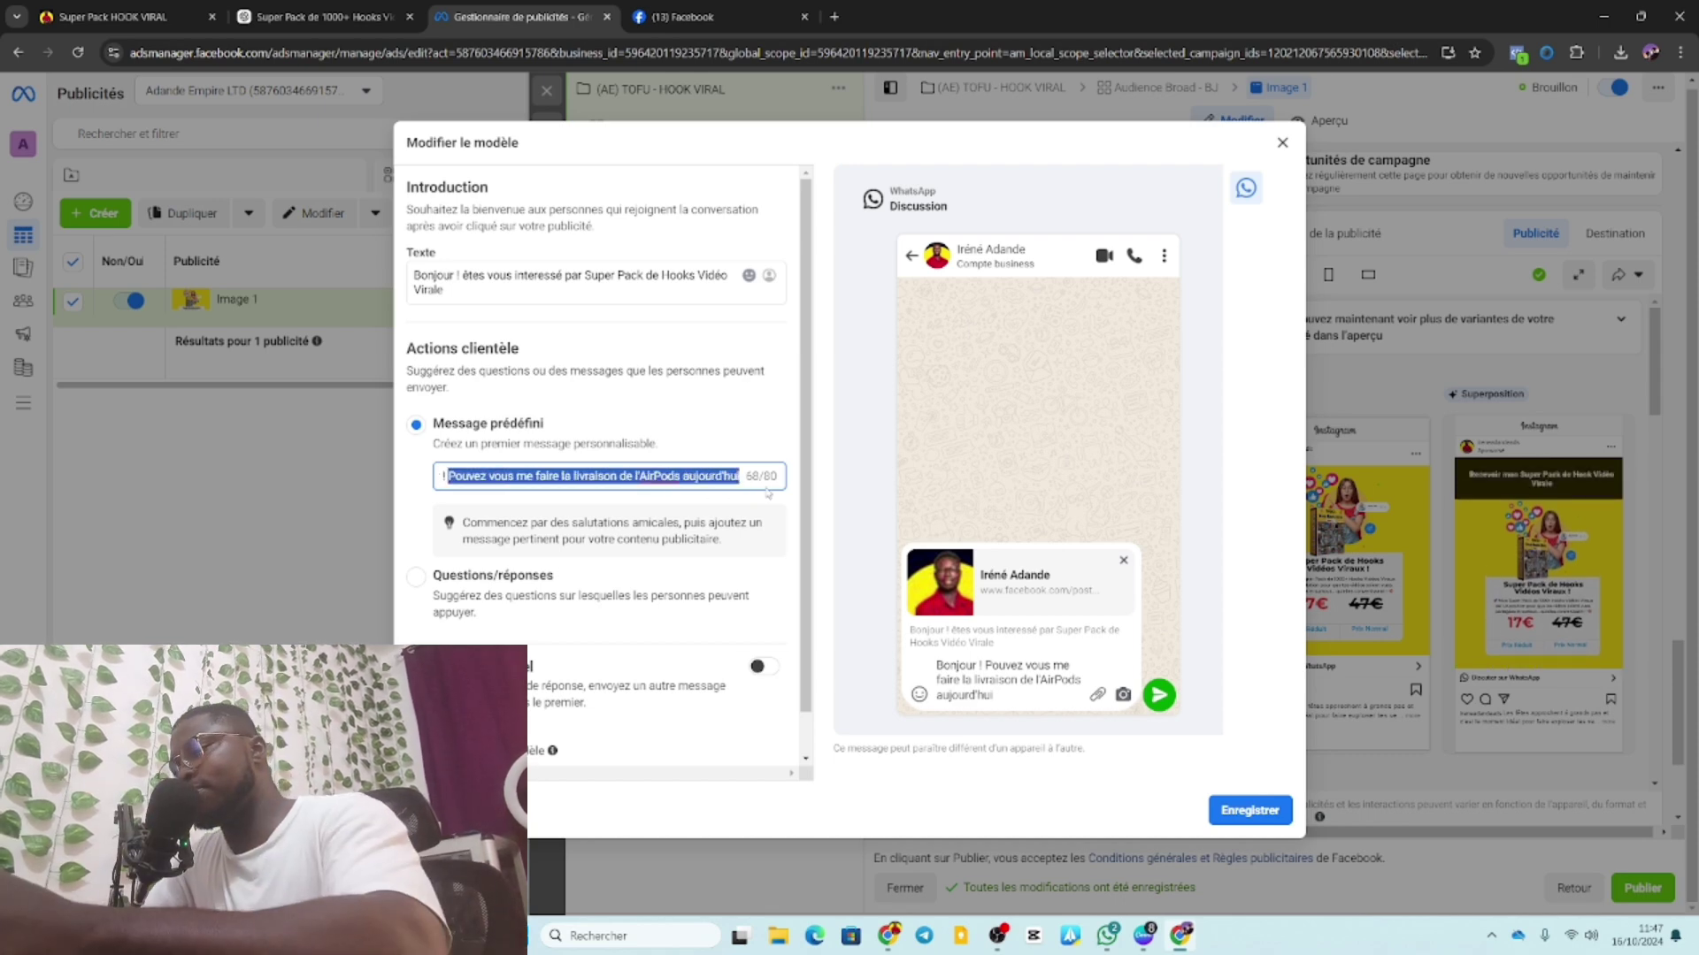
text(pui)
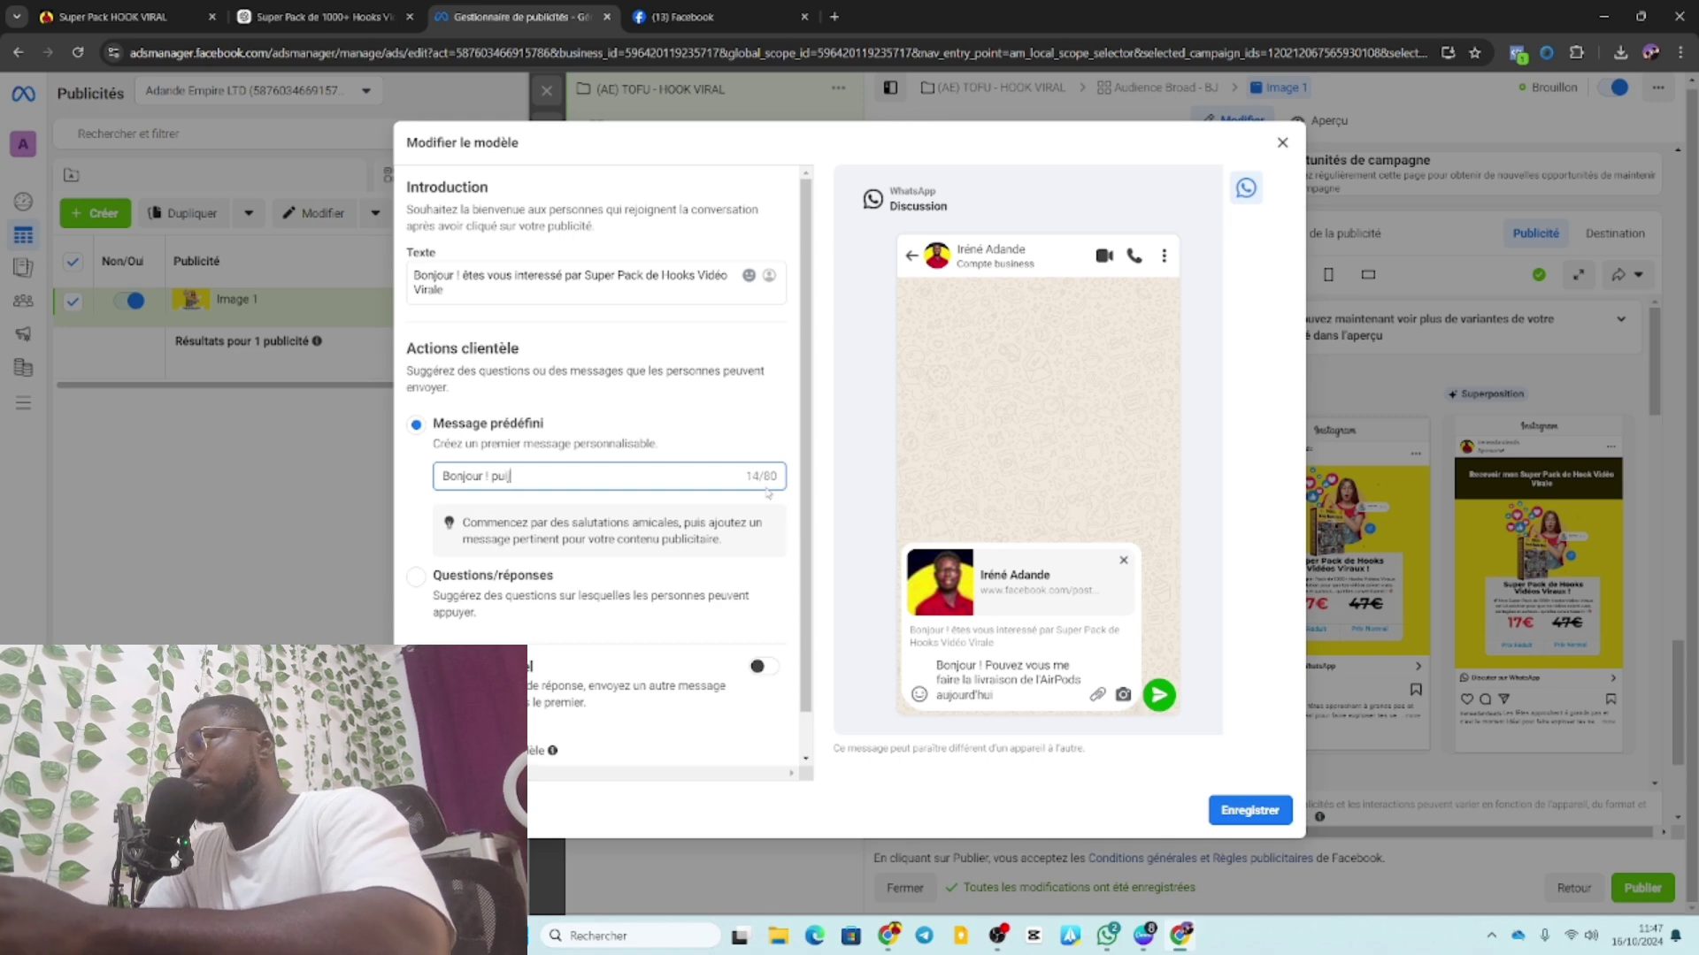
key(BackSpace)
key(BackSpace)
key(BackSpace)
key(BackSpace)
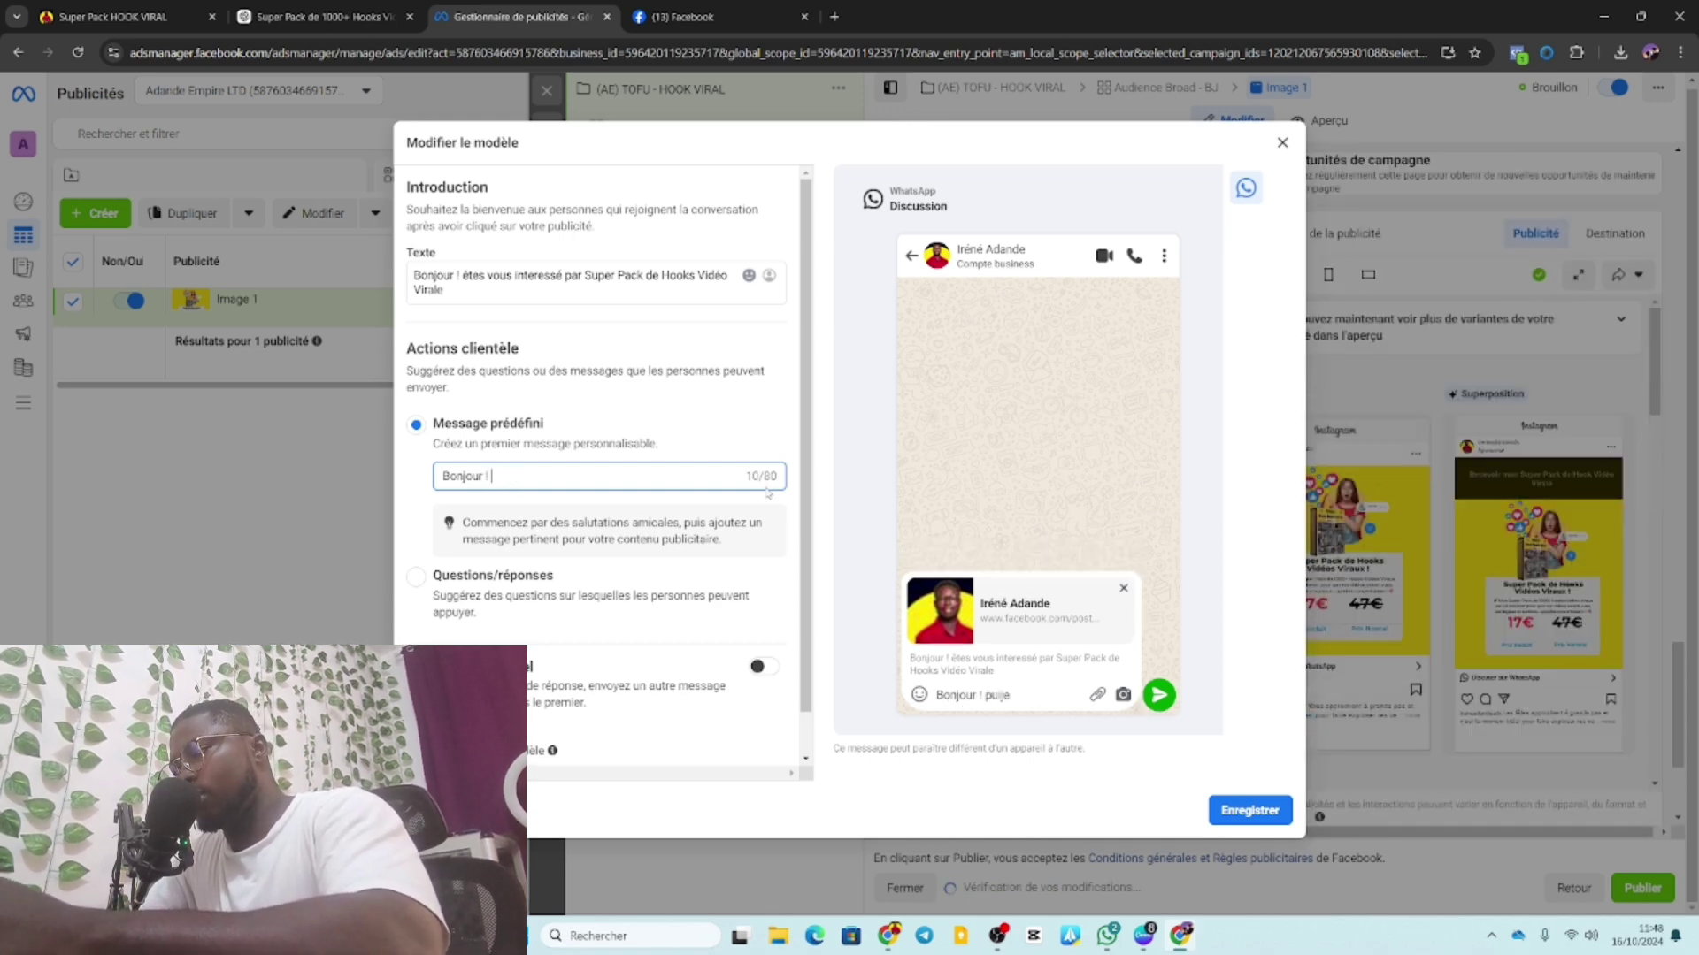
text(Pui)
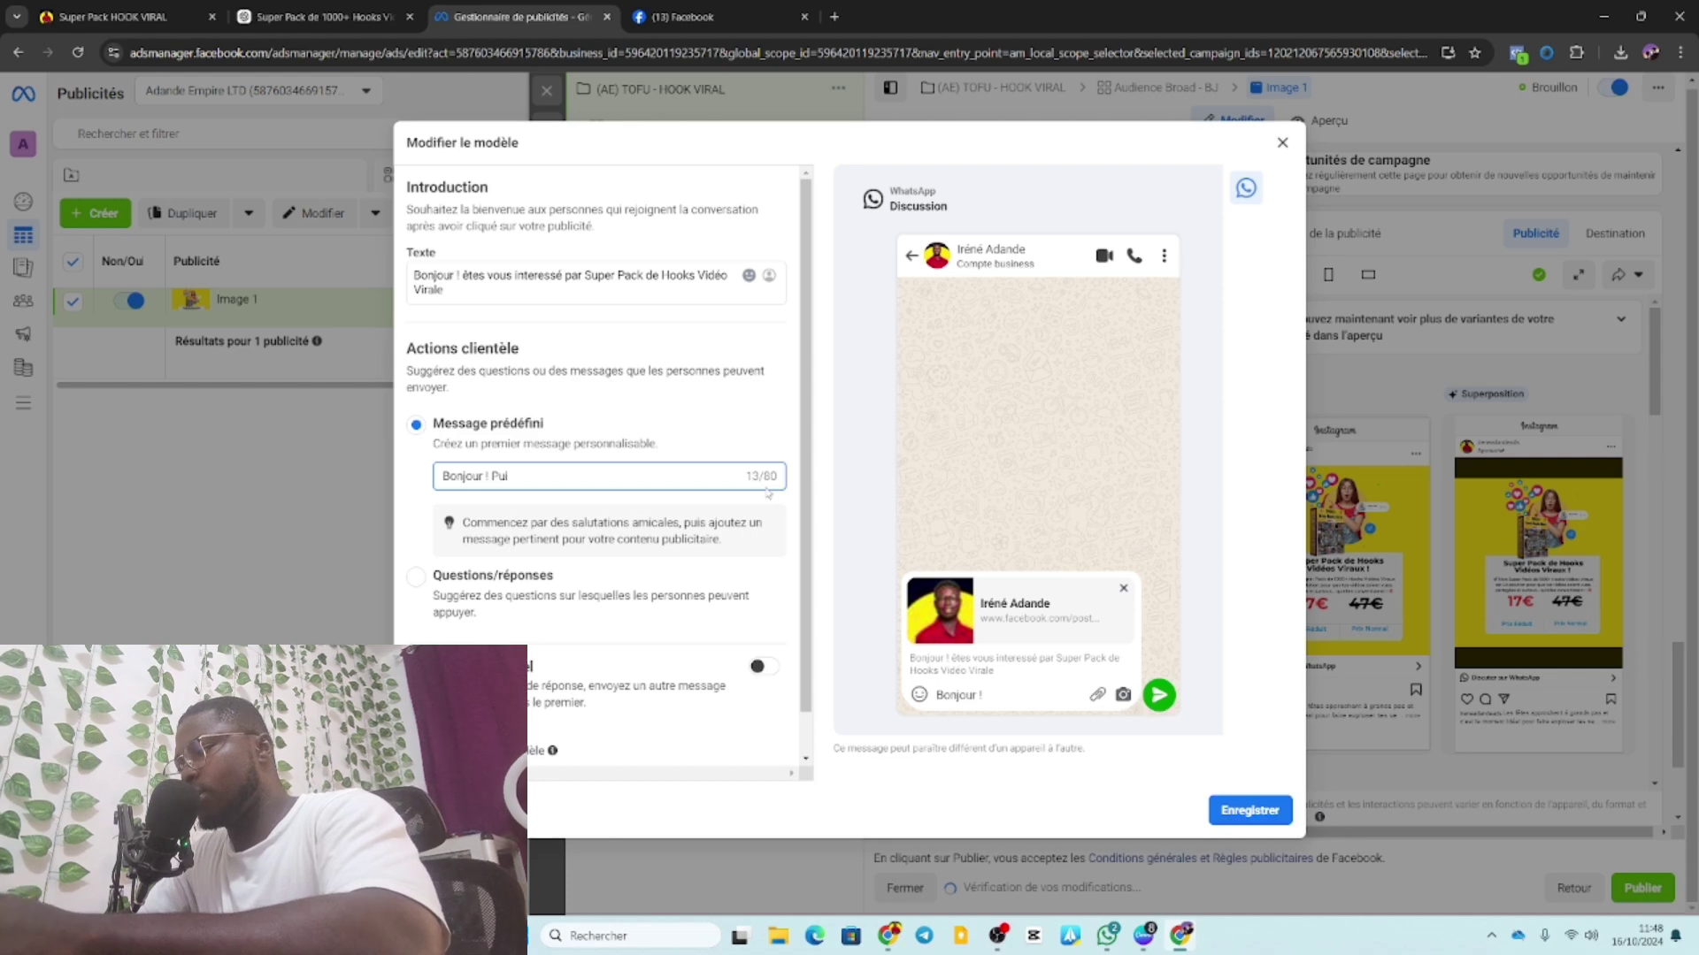
text(sj)
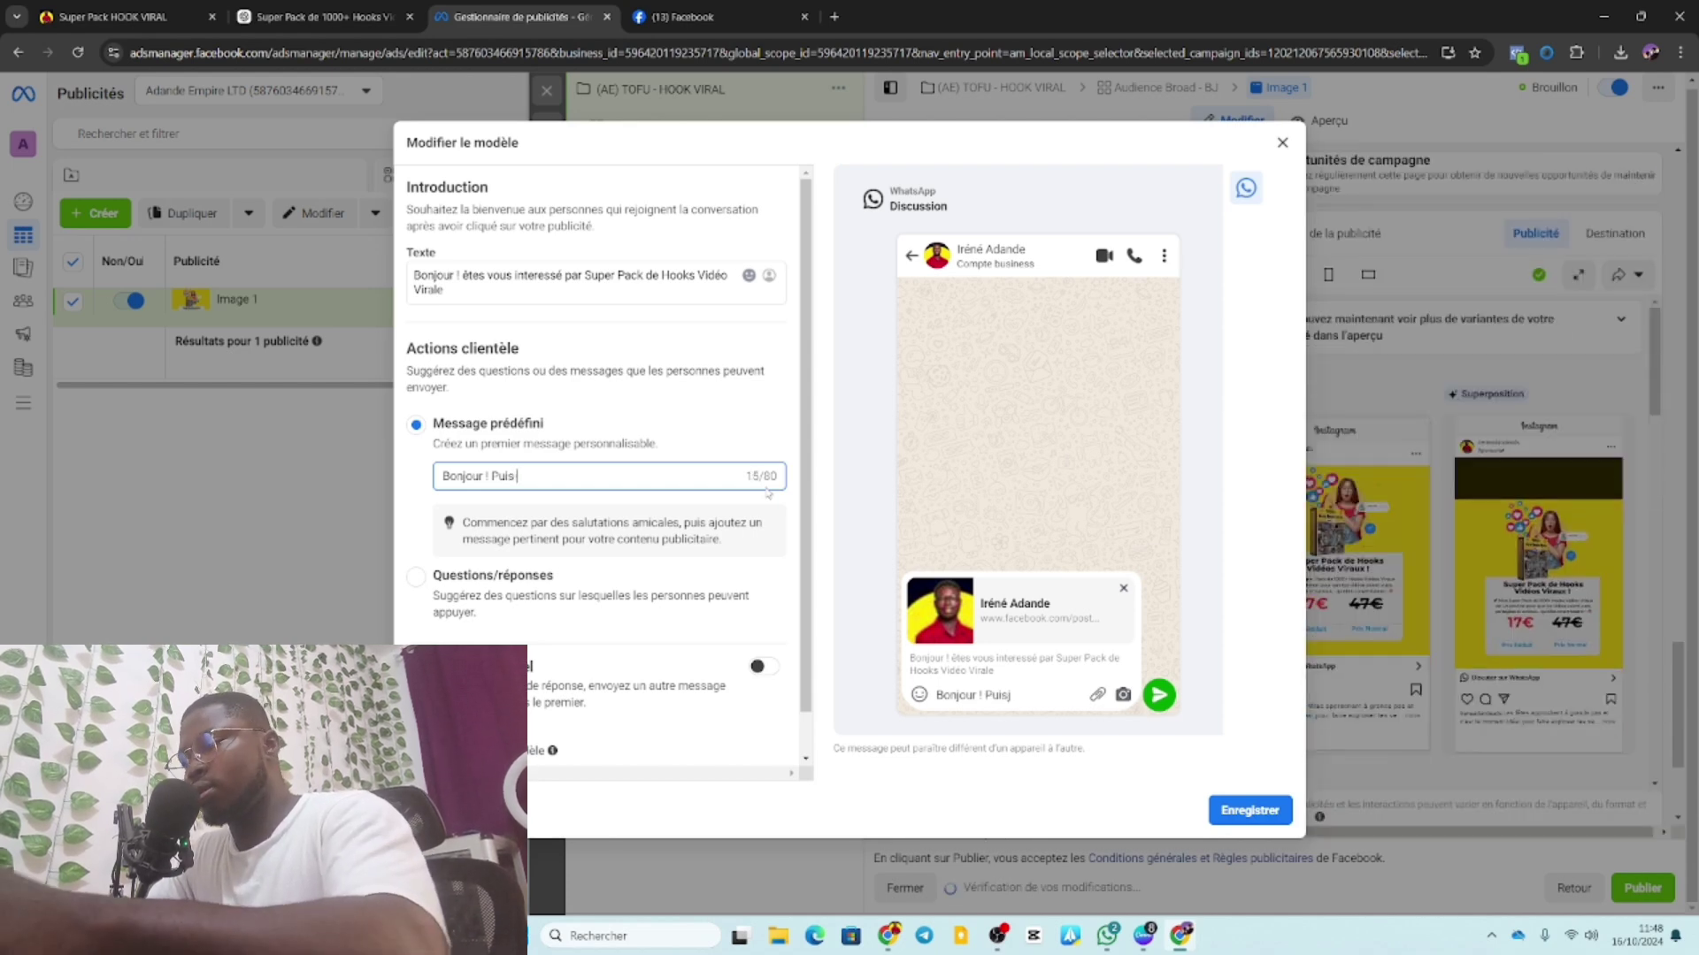
key(BackSpace)
text(je r)
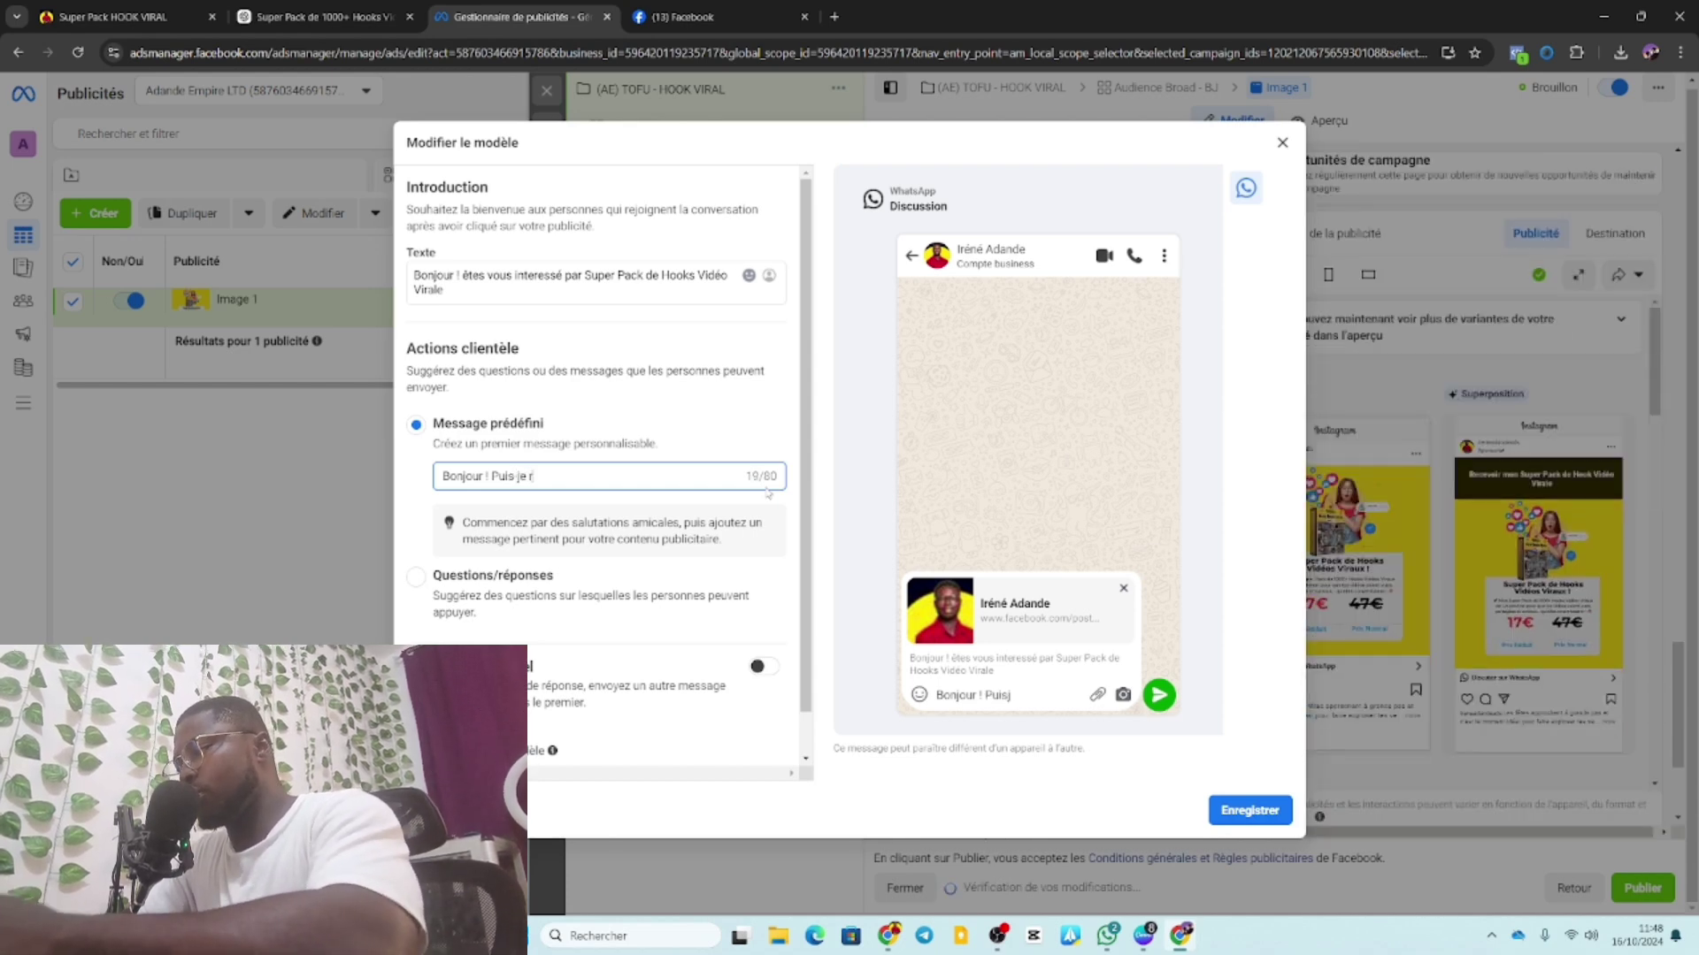
text(ecev)
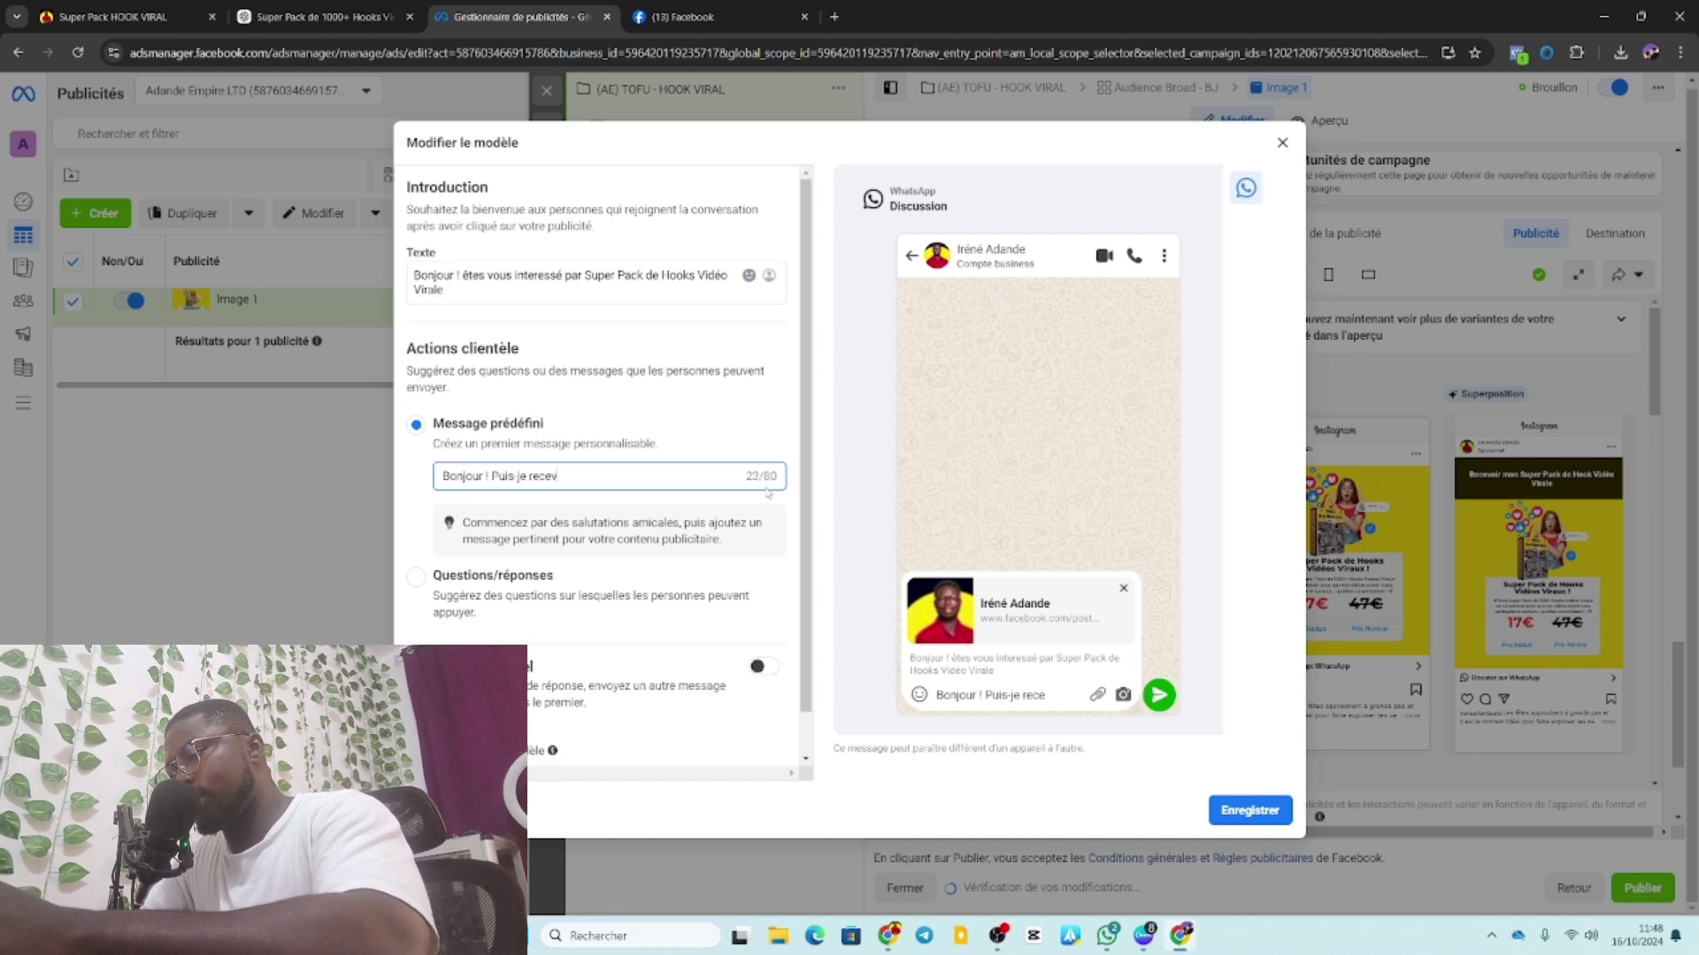
text(oir)
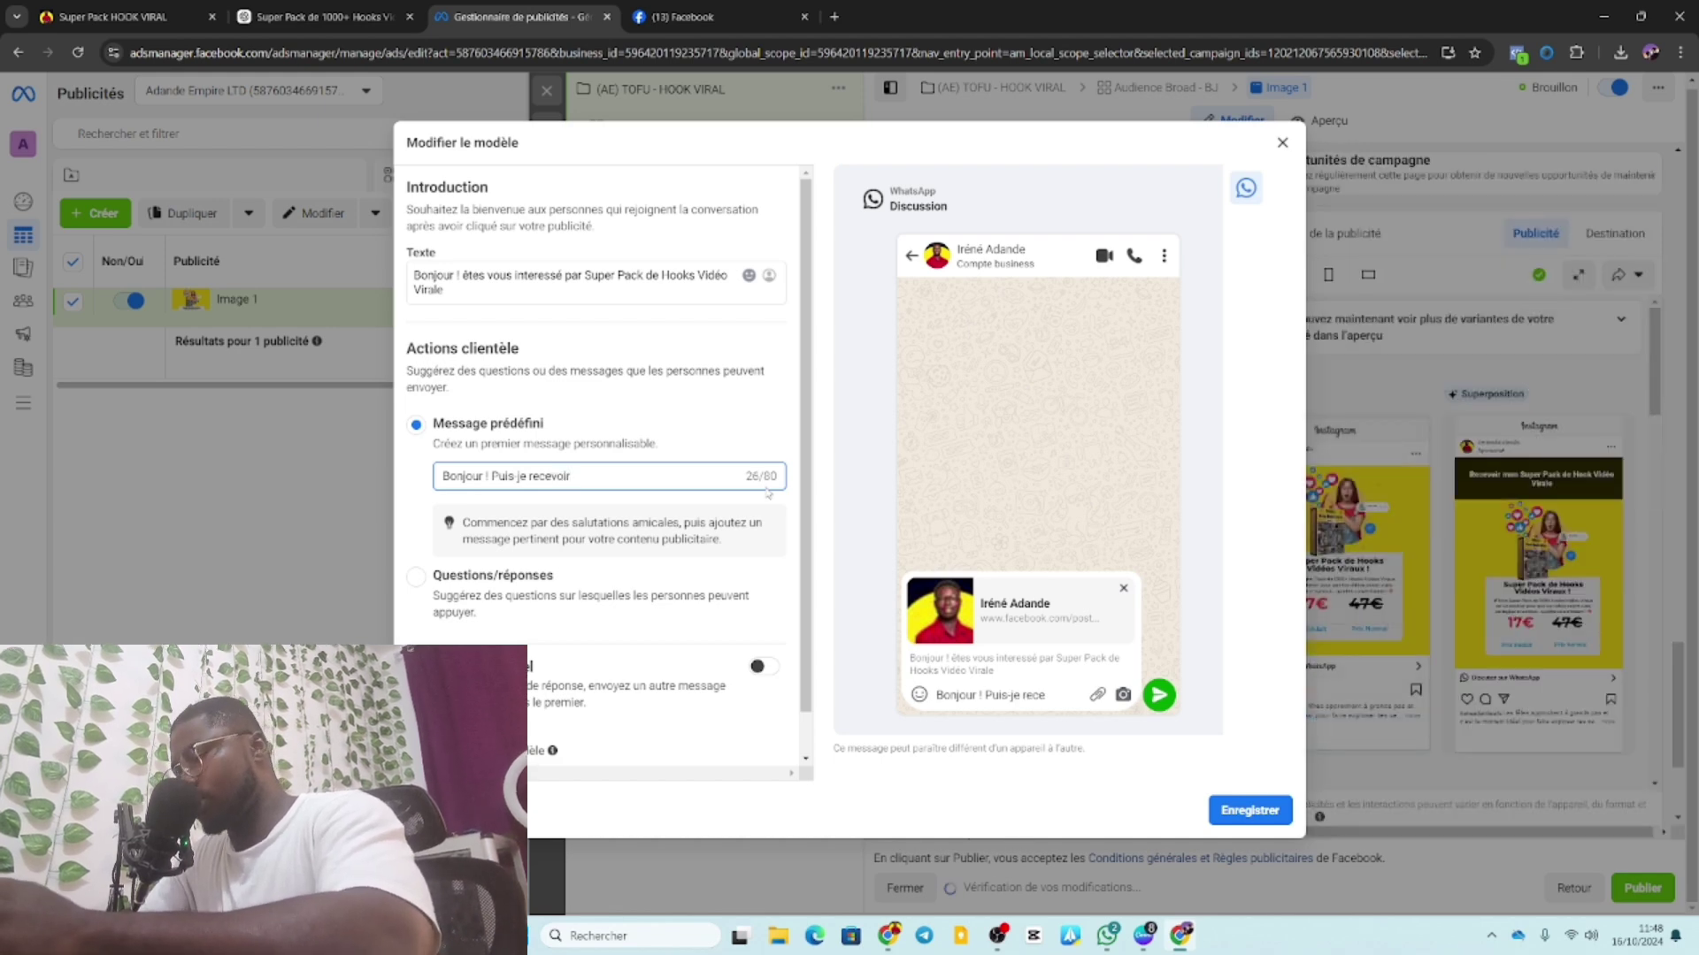
text(Super Pack de Hooks Vidéos Viraux)
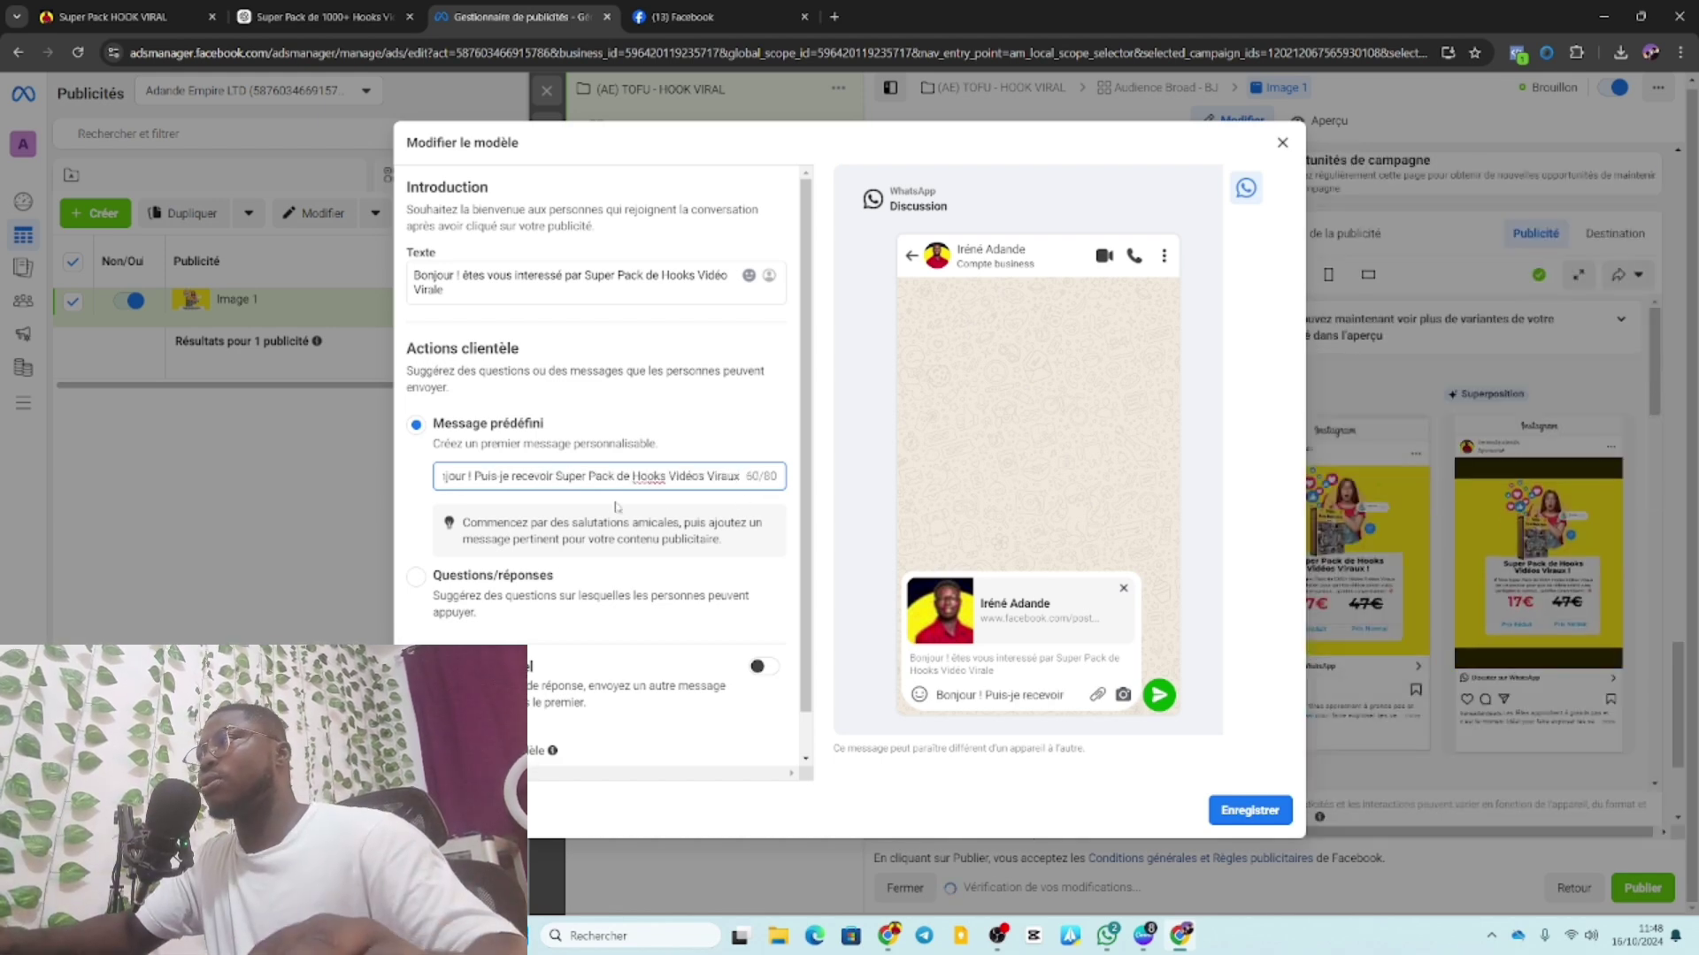
Correct the message ending to 'le Super Pack de Hook Vidéo Virale'.
click(557, 476)
text(l)
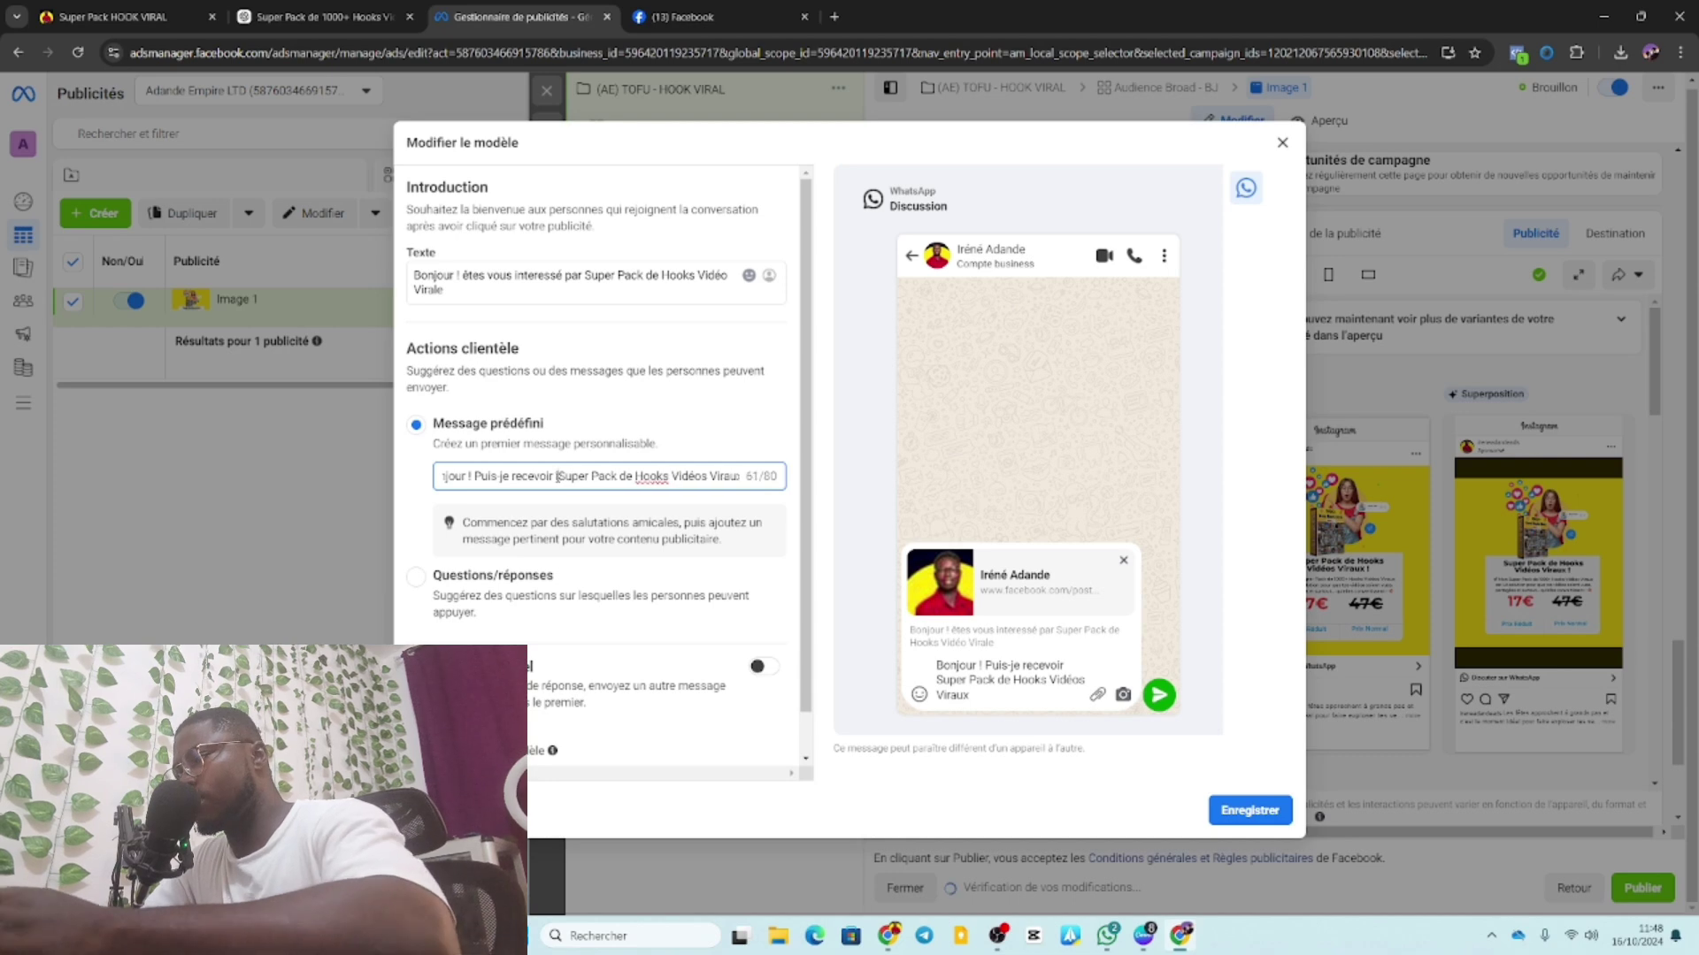
text(le)
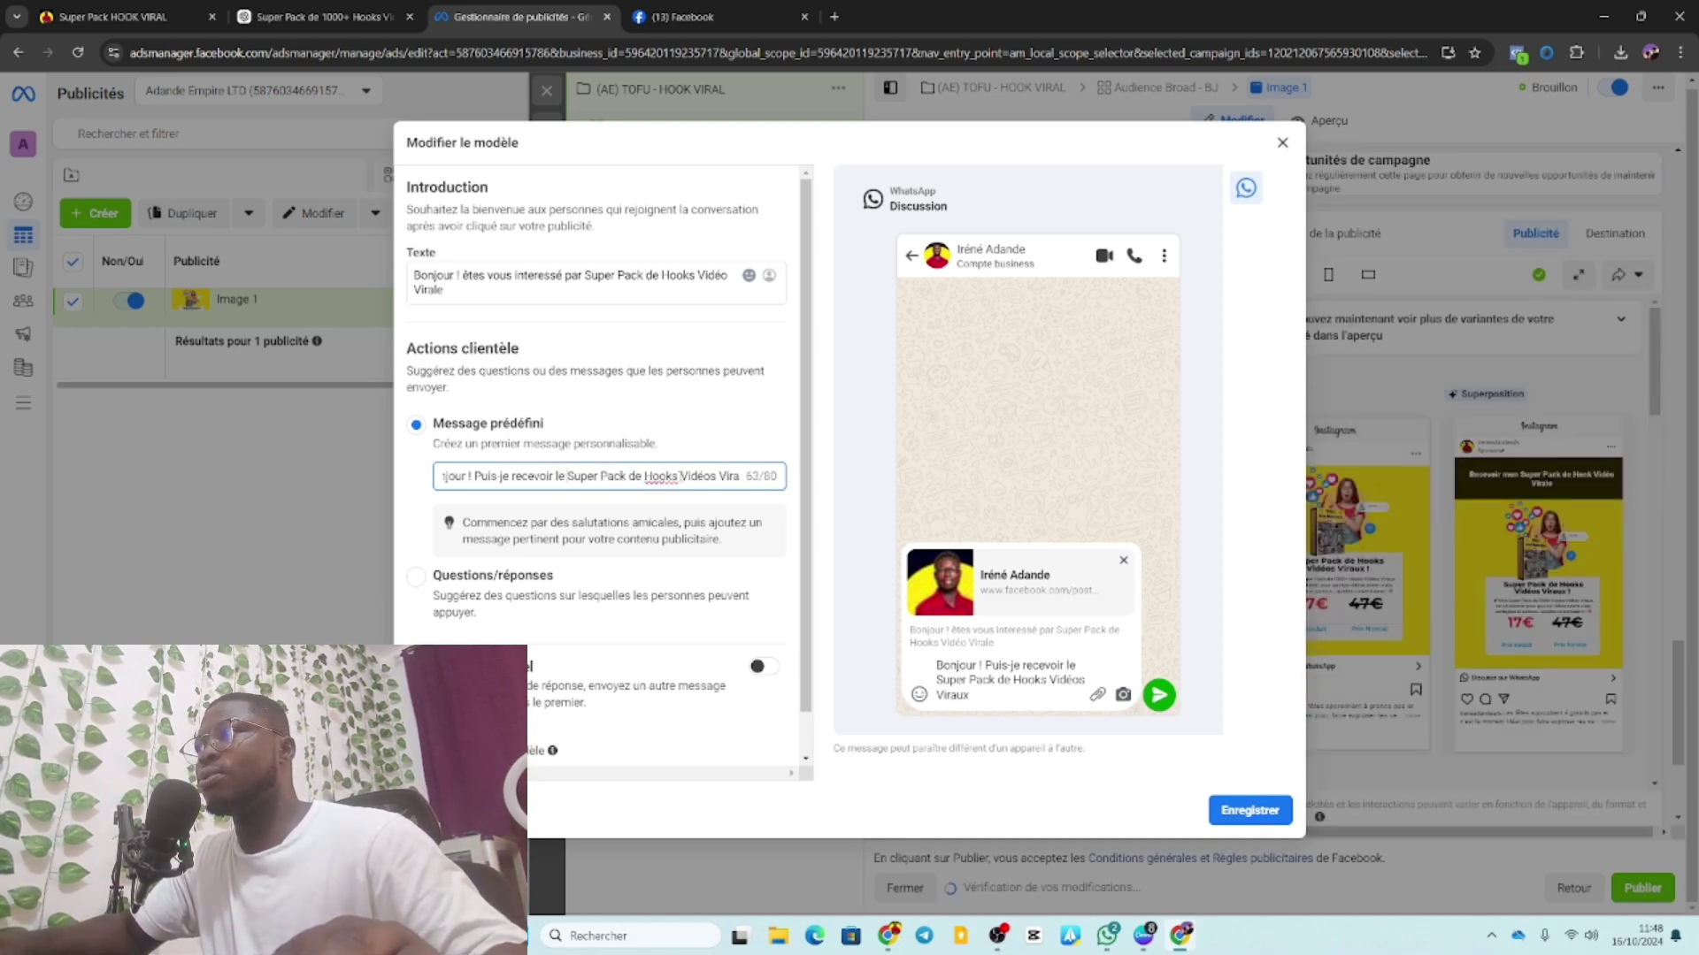
key(BackSpace)
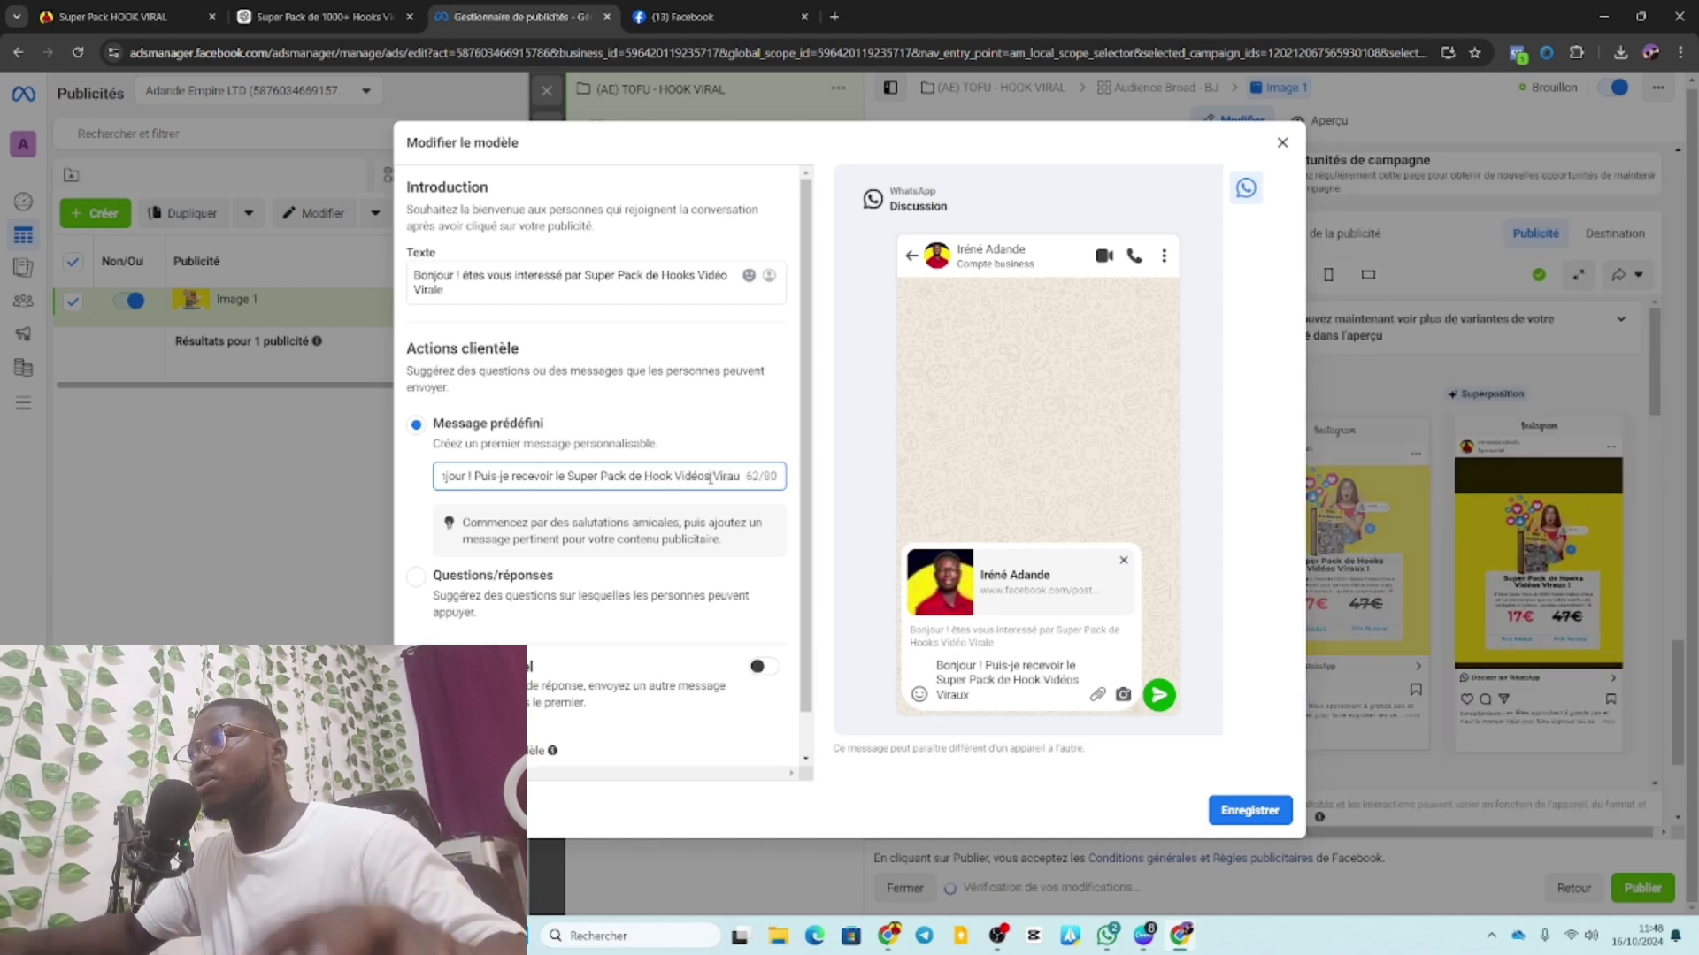
click(710, 478)
key(BackSpace)
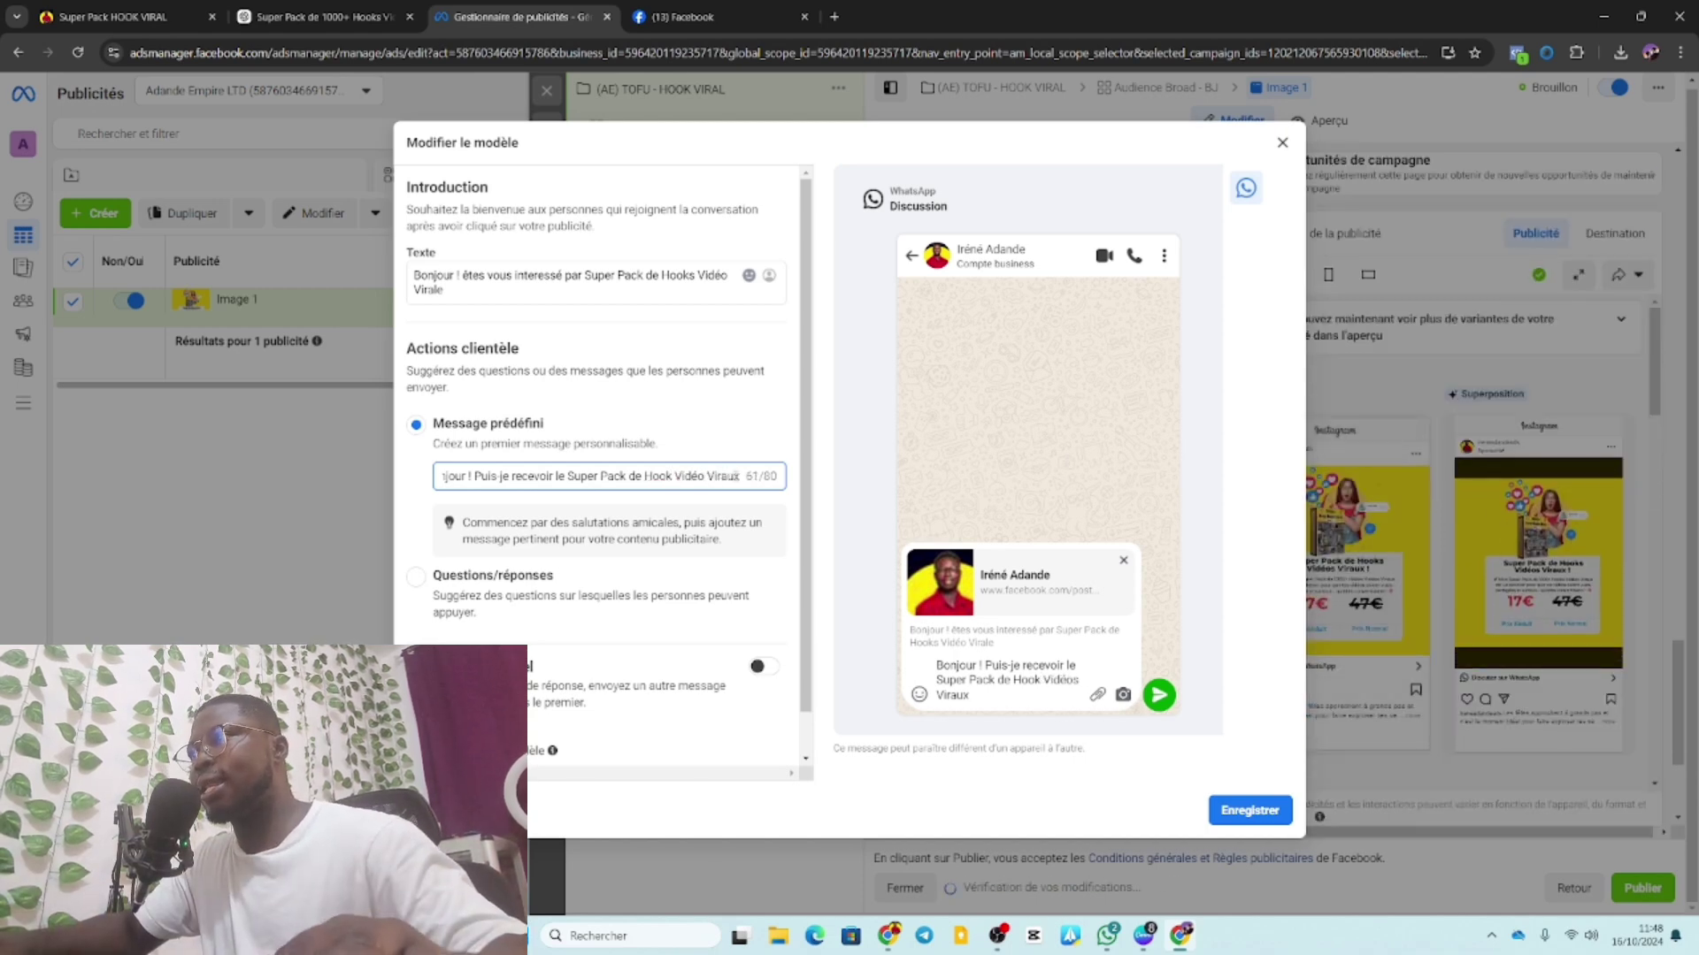
click(740, 476)
key(BackSpace)
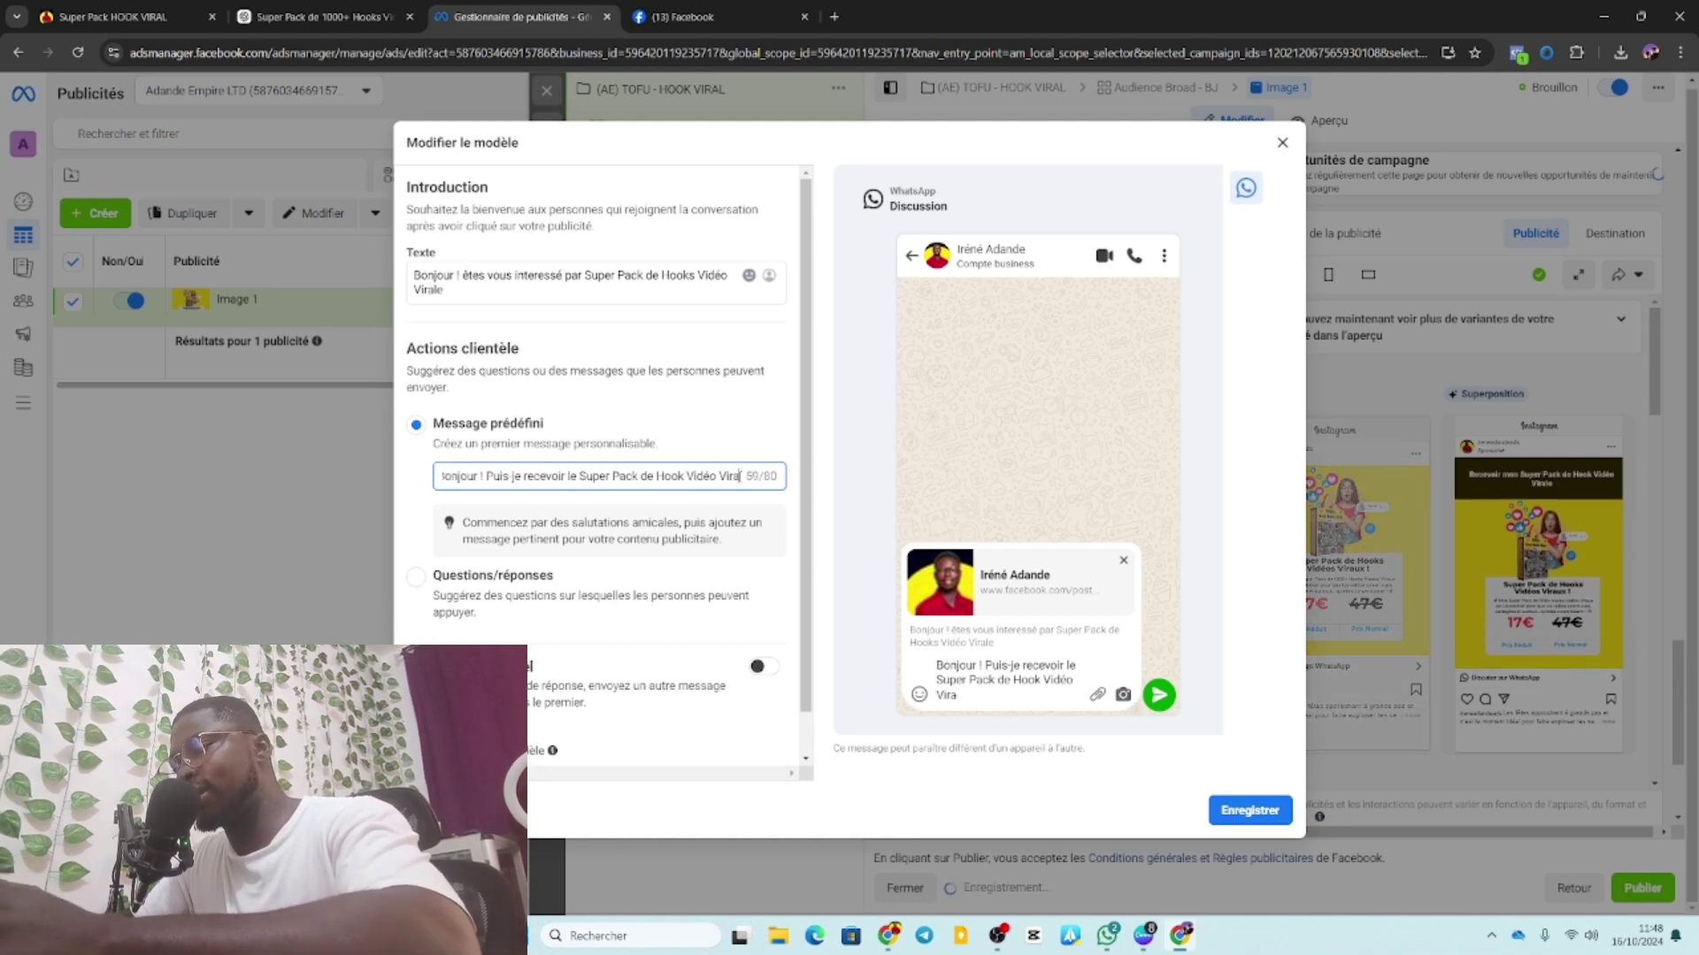
key(BackSpace)
text(le)
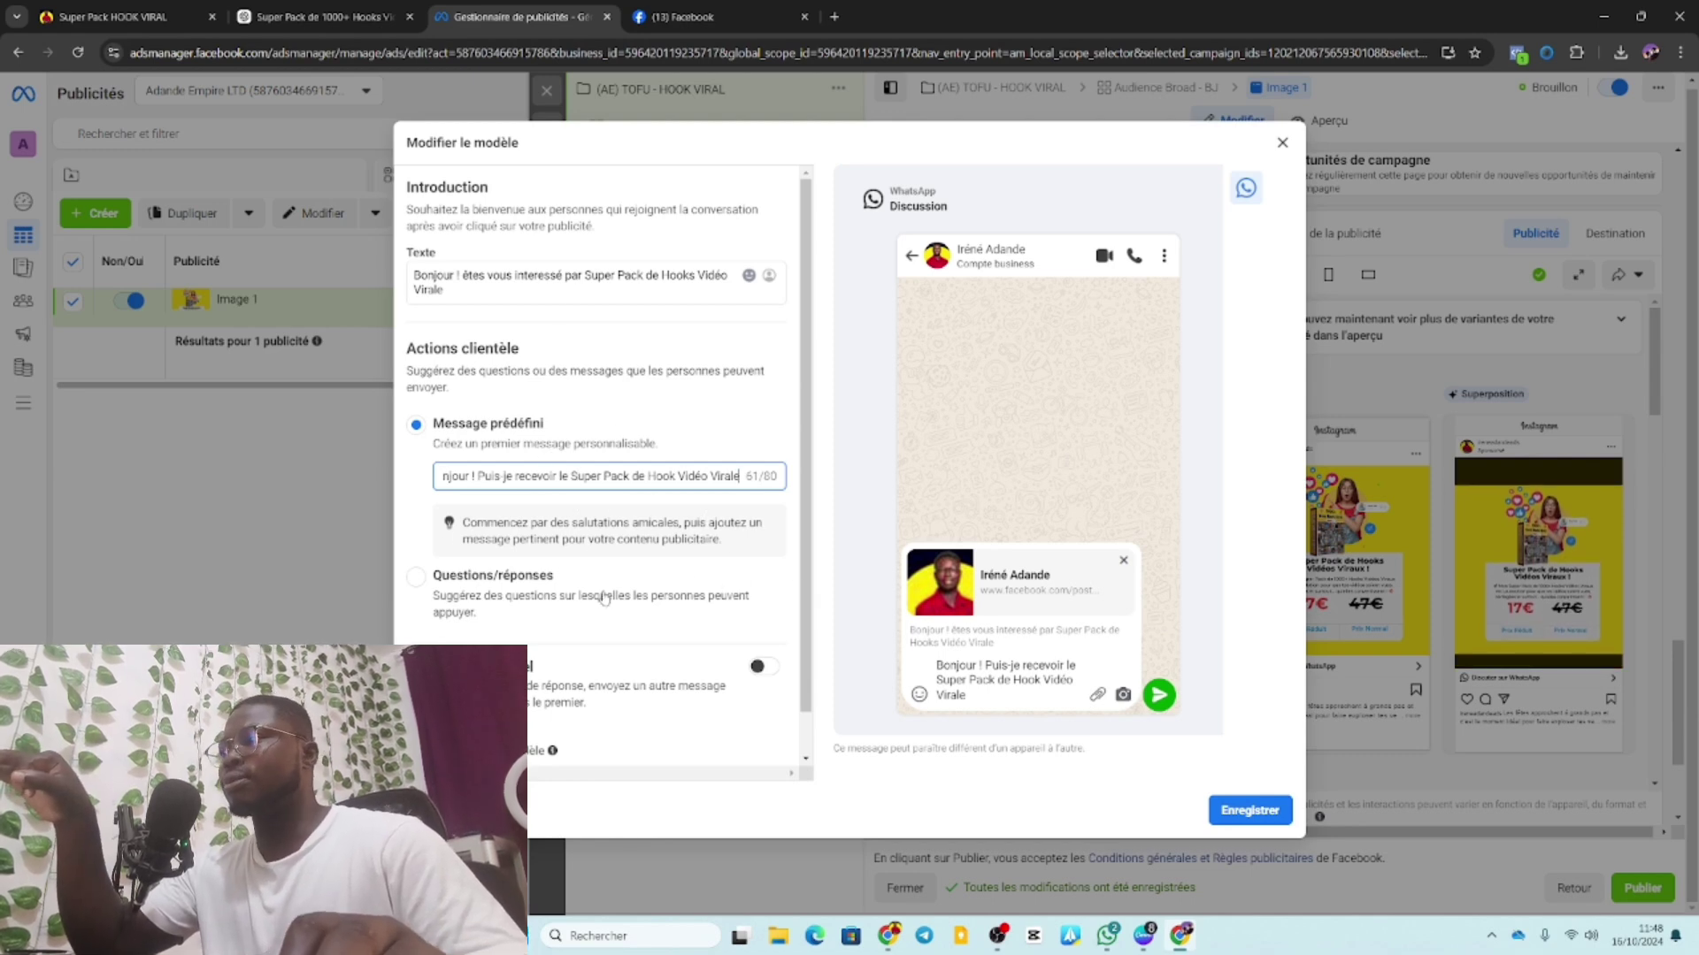
scroll(605, 598, down, 1)
scroll(604, 598, down, 1)
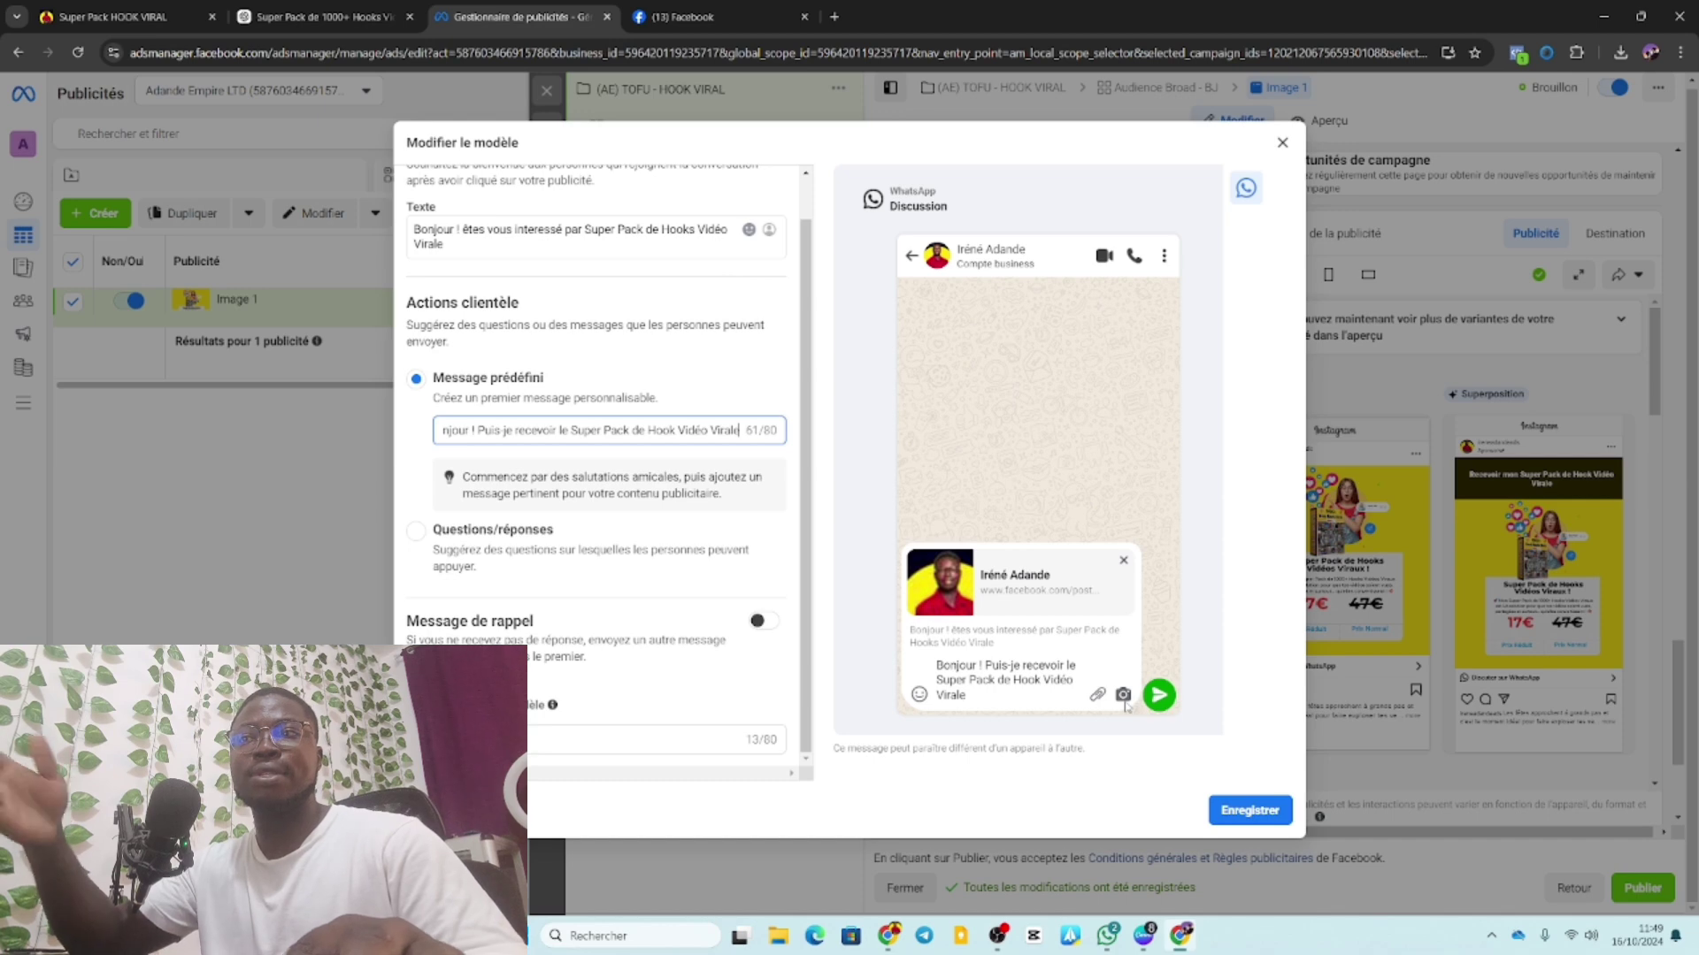
Save the template and rename it to Hook VIRALE.
click(1232, 805)
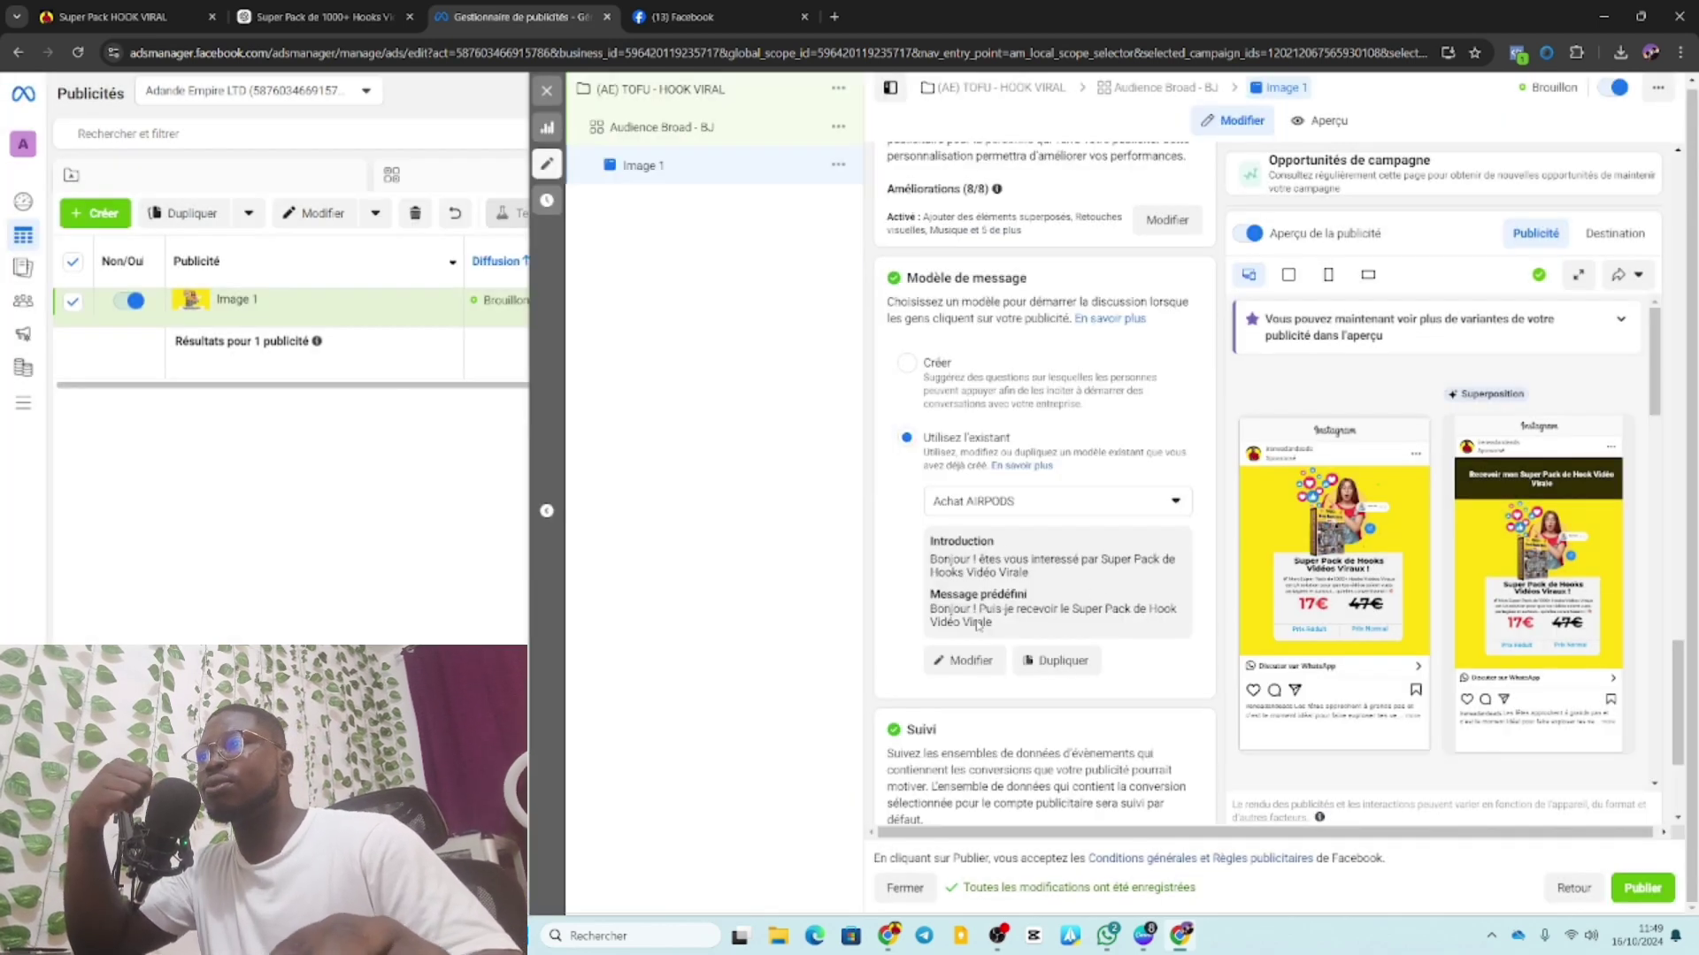
click(1029, 505)
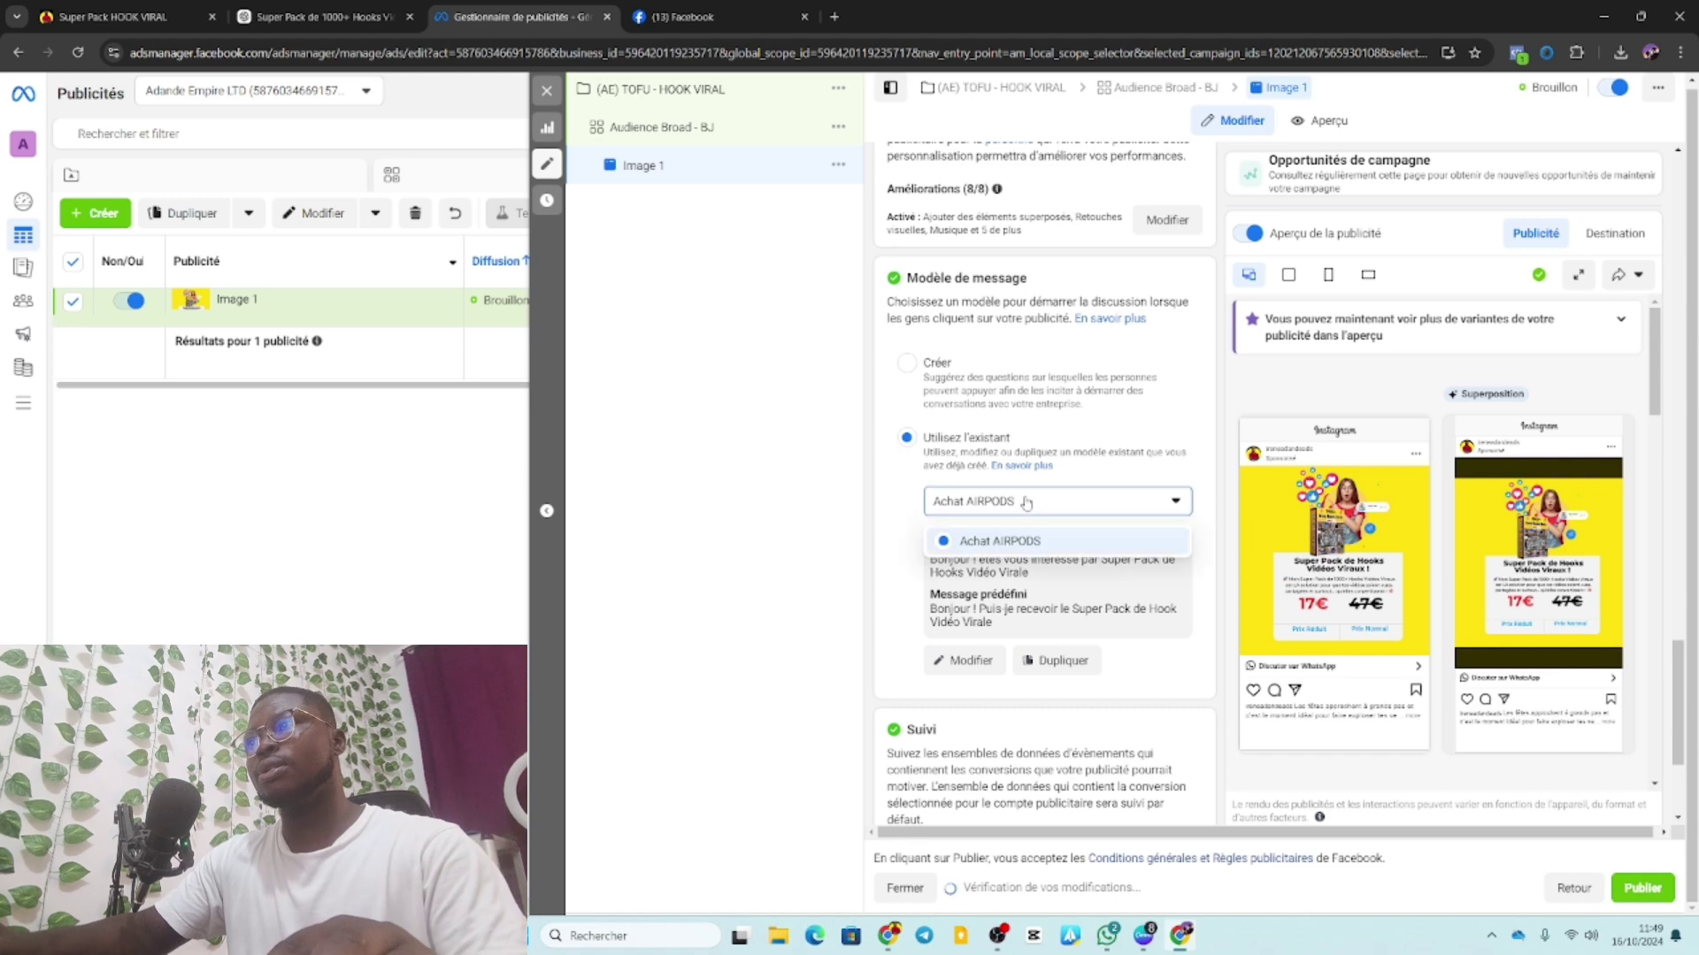
click(1031, 541)
click(964, 660)
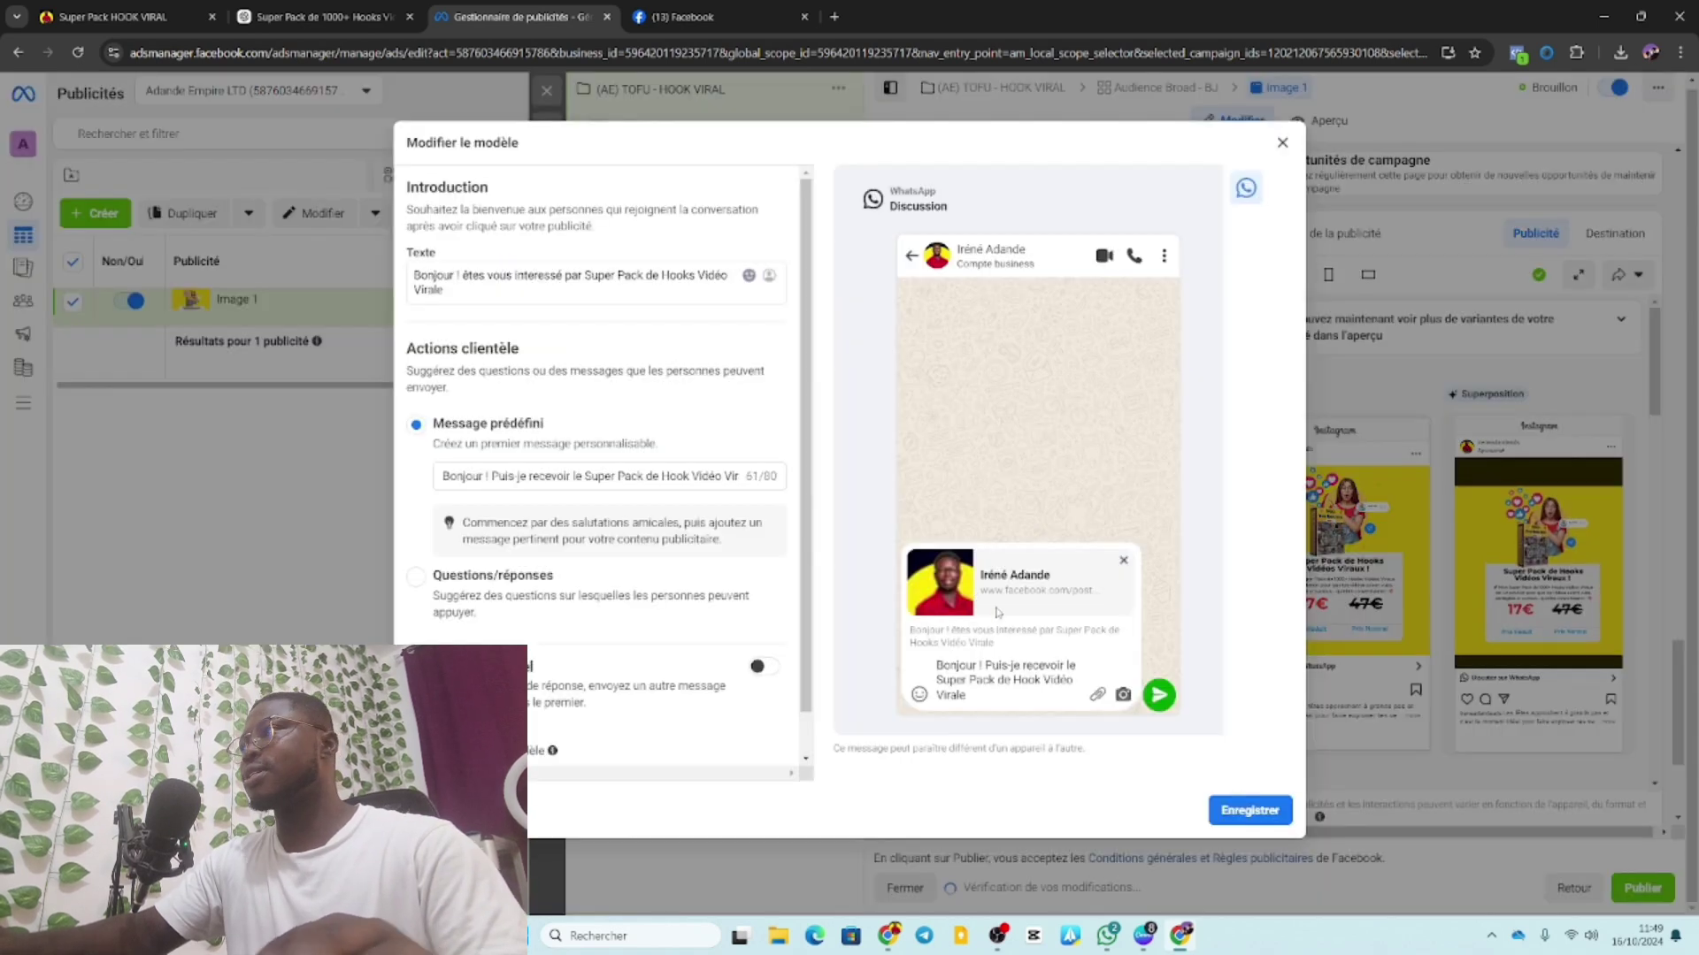
scroll(602, 531, down, 1)
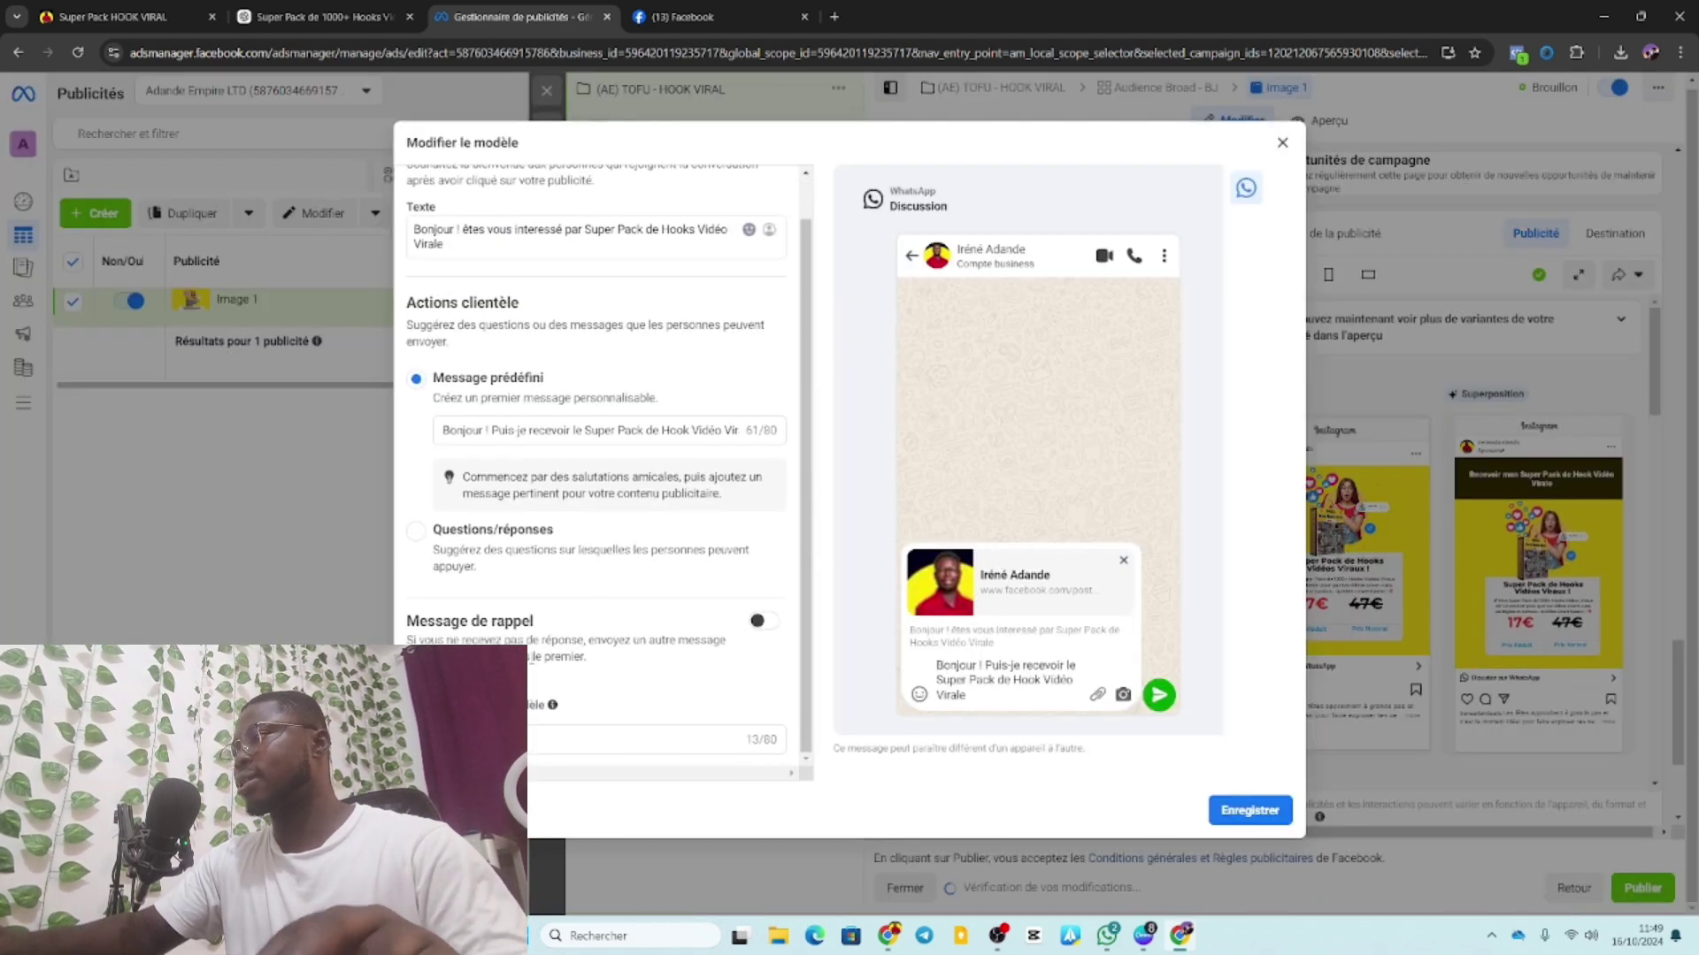
click(477, 740)
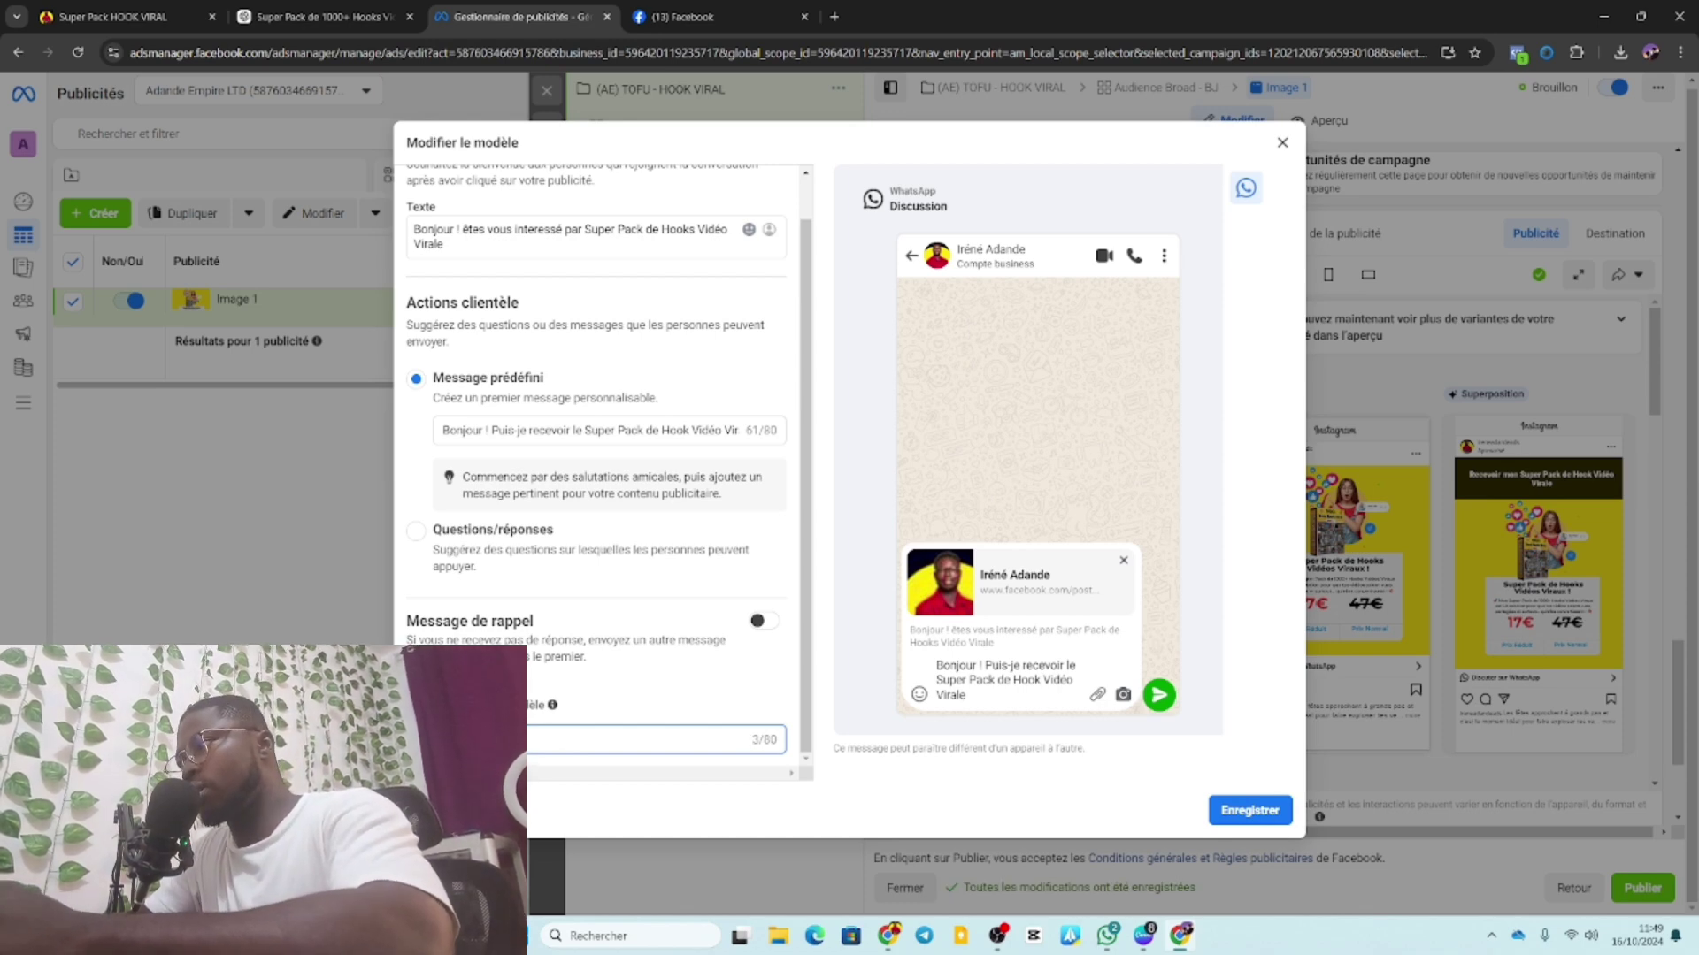
text(K VI)
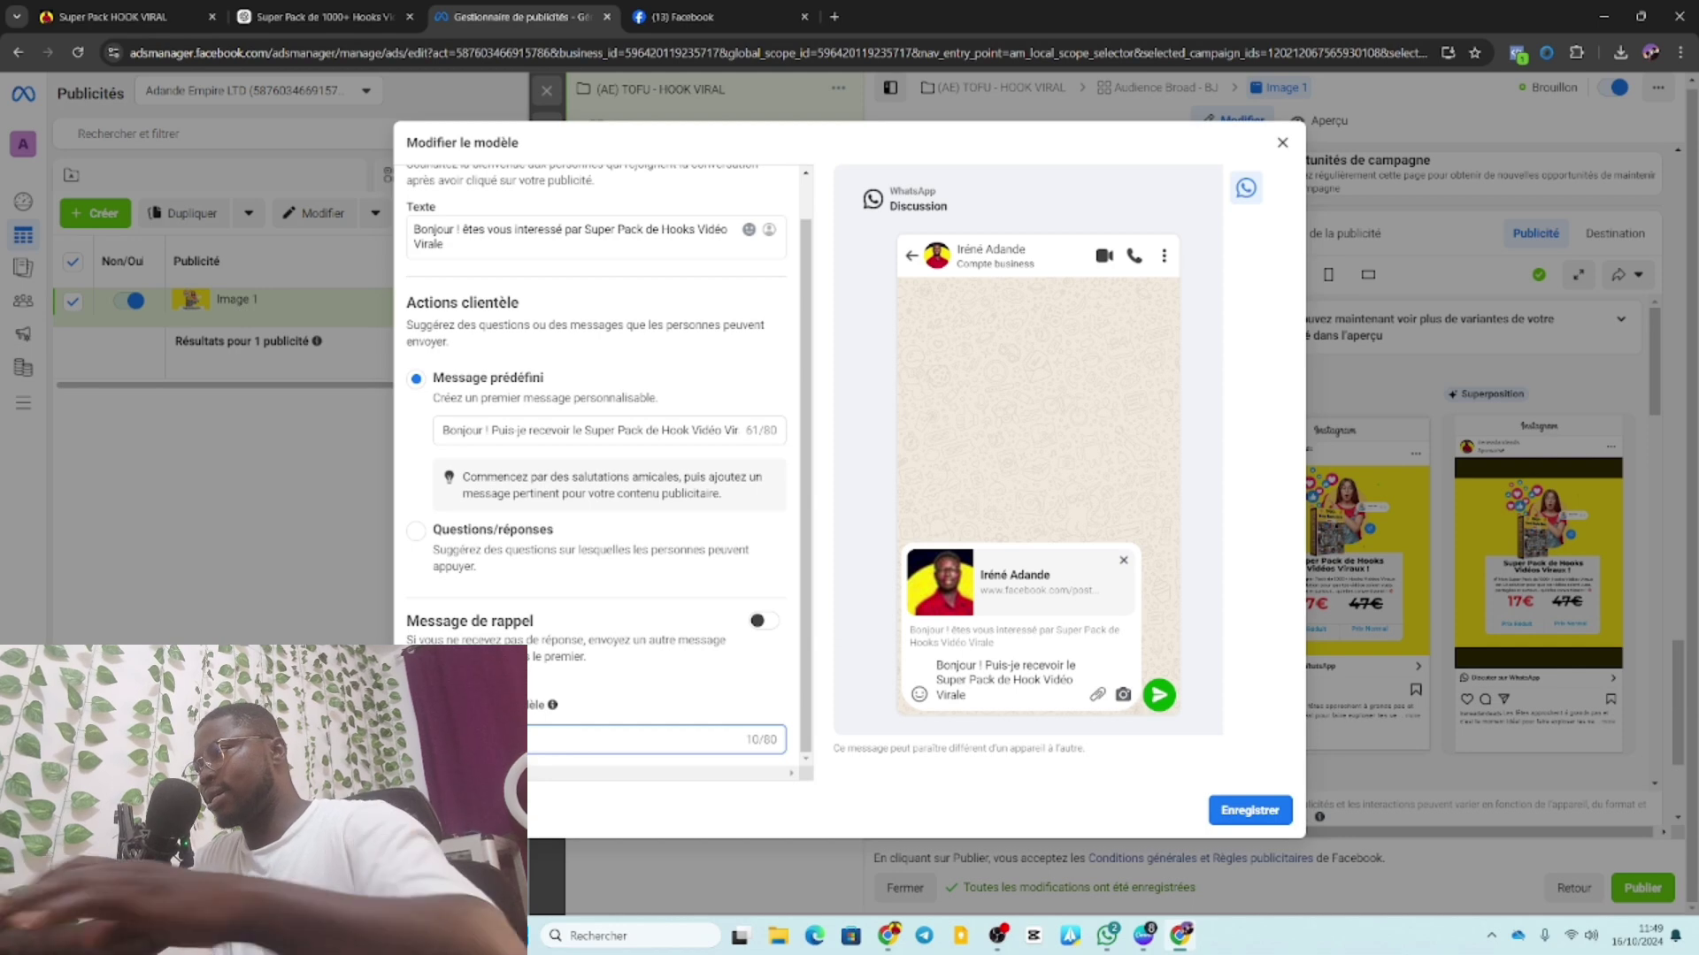
text(E)
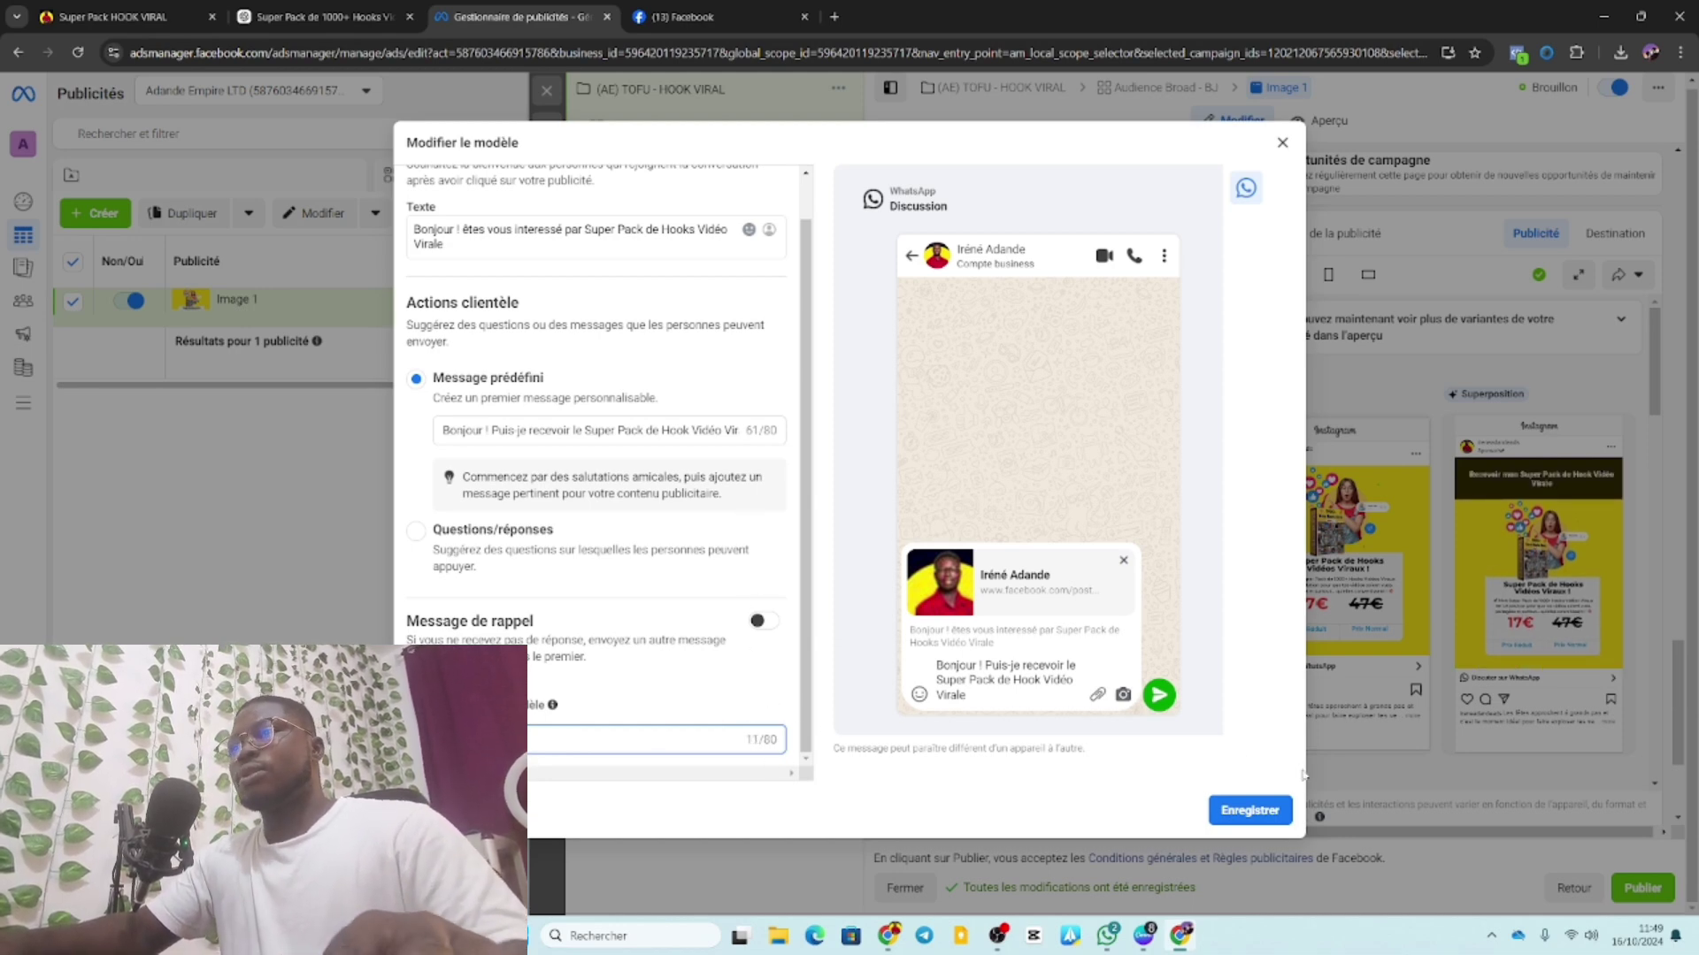
click(1268, 810)
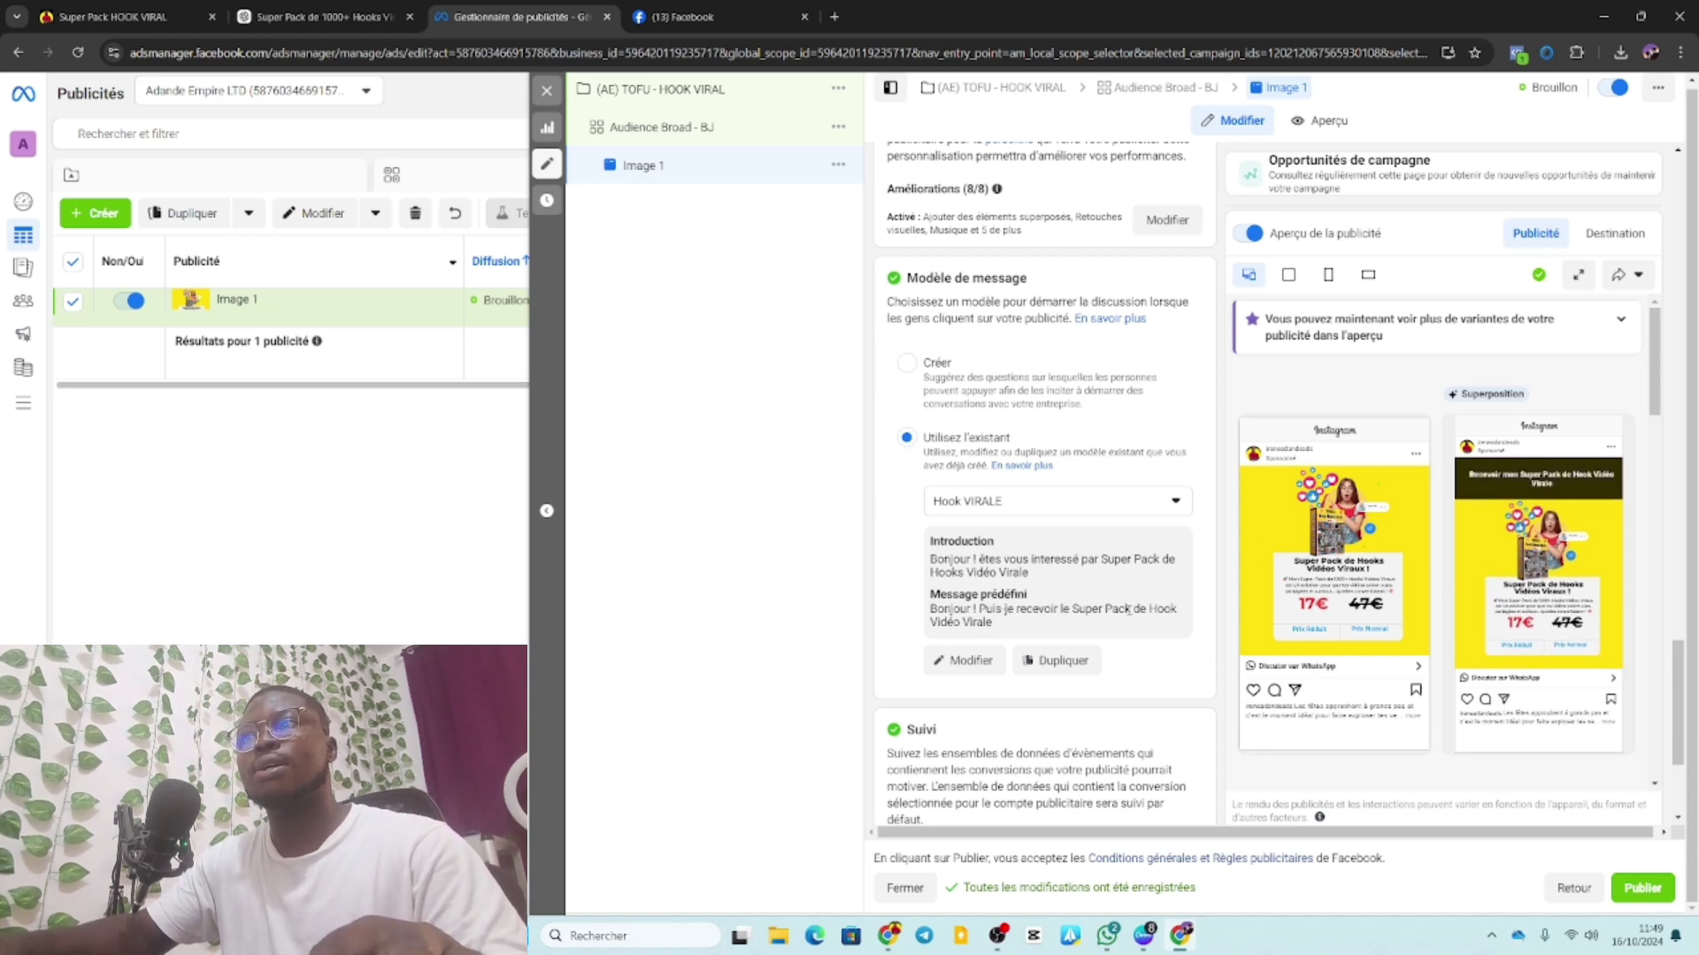
Reopen the template and begin the predefined message with 'Oui, le suis intér'.
click(963, 660)
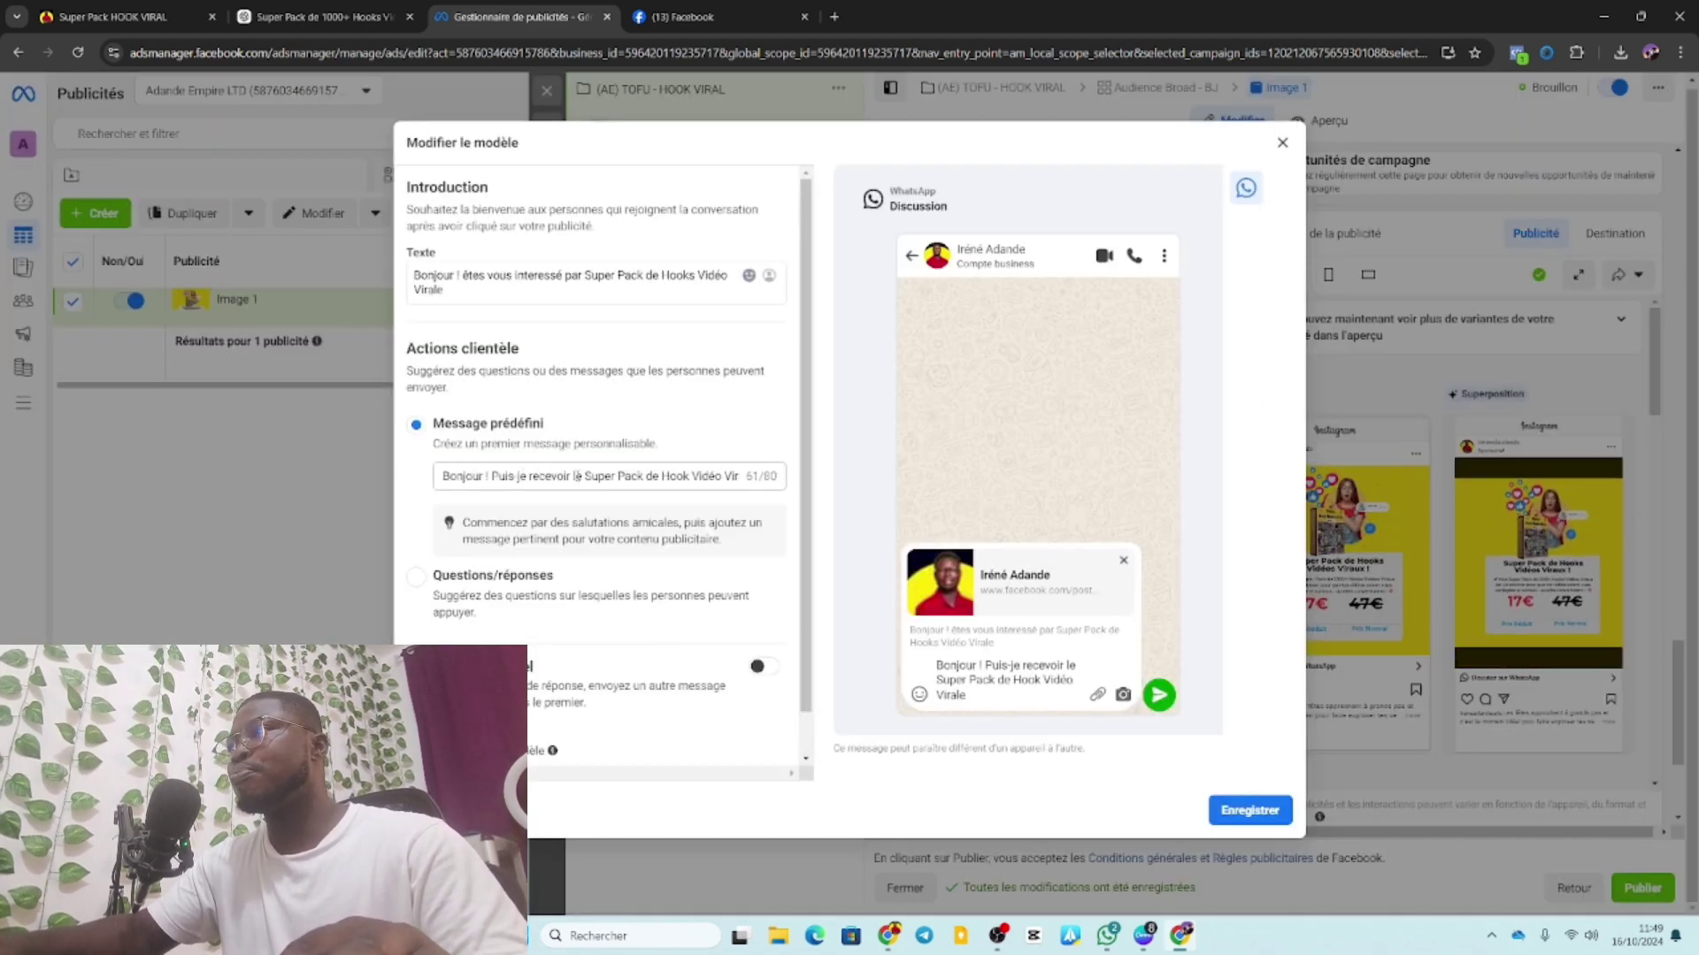
click(533, 475)
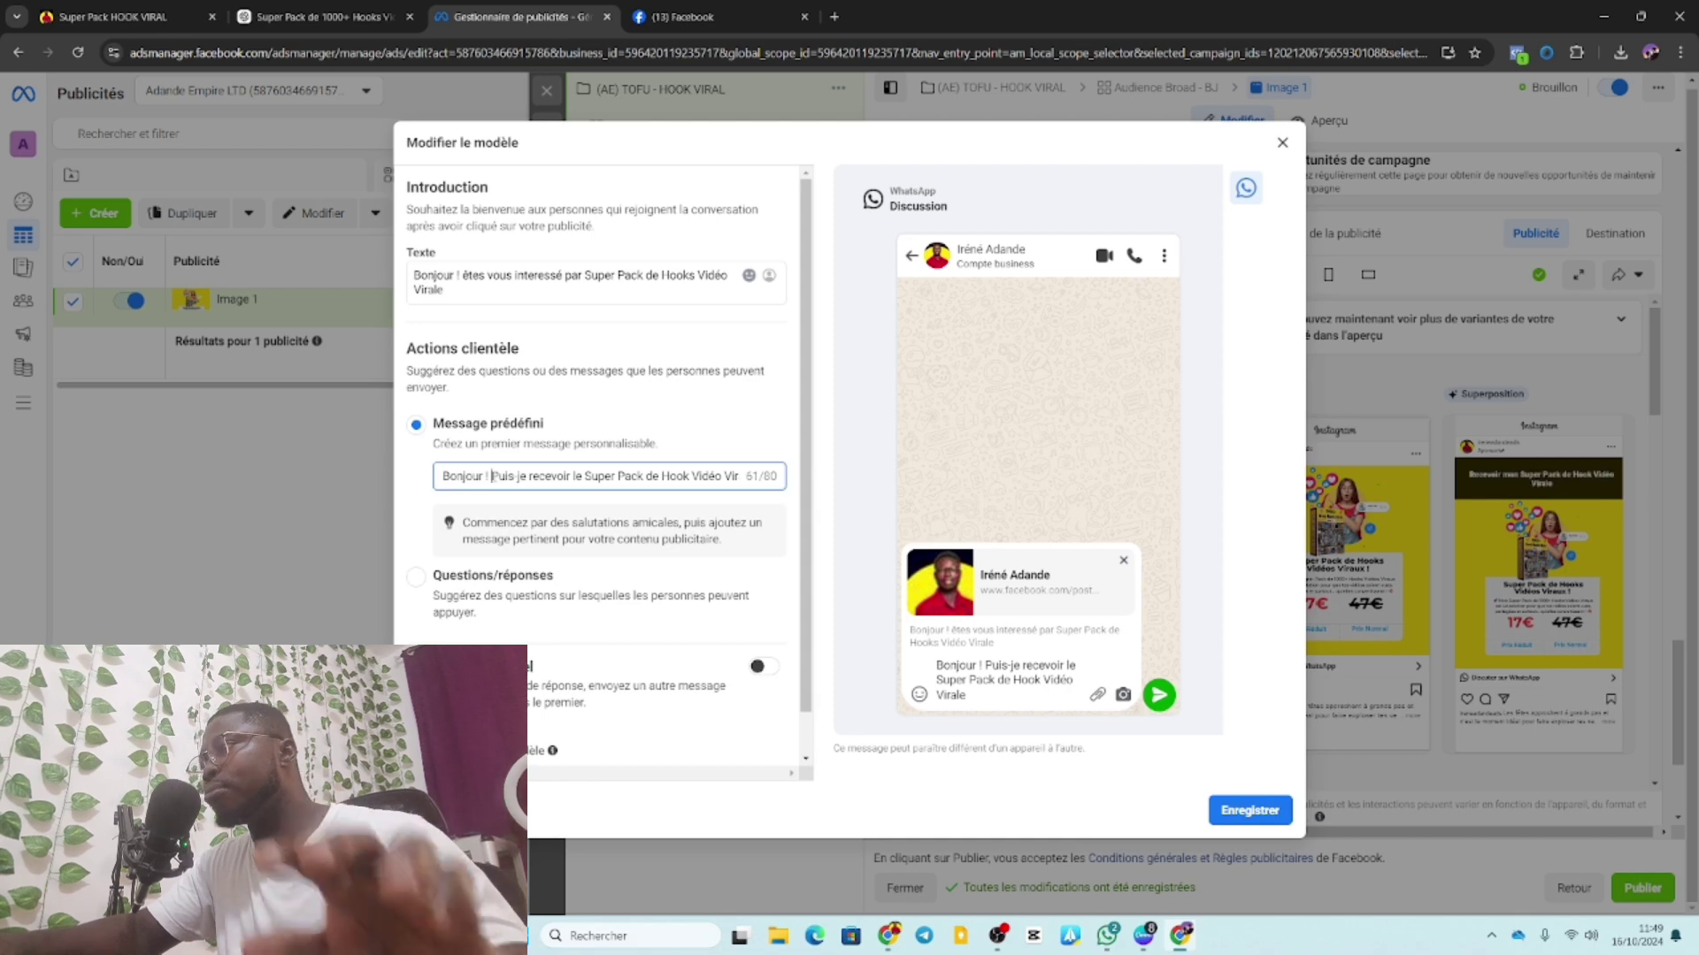
click(495, 476)
text(OUI)
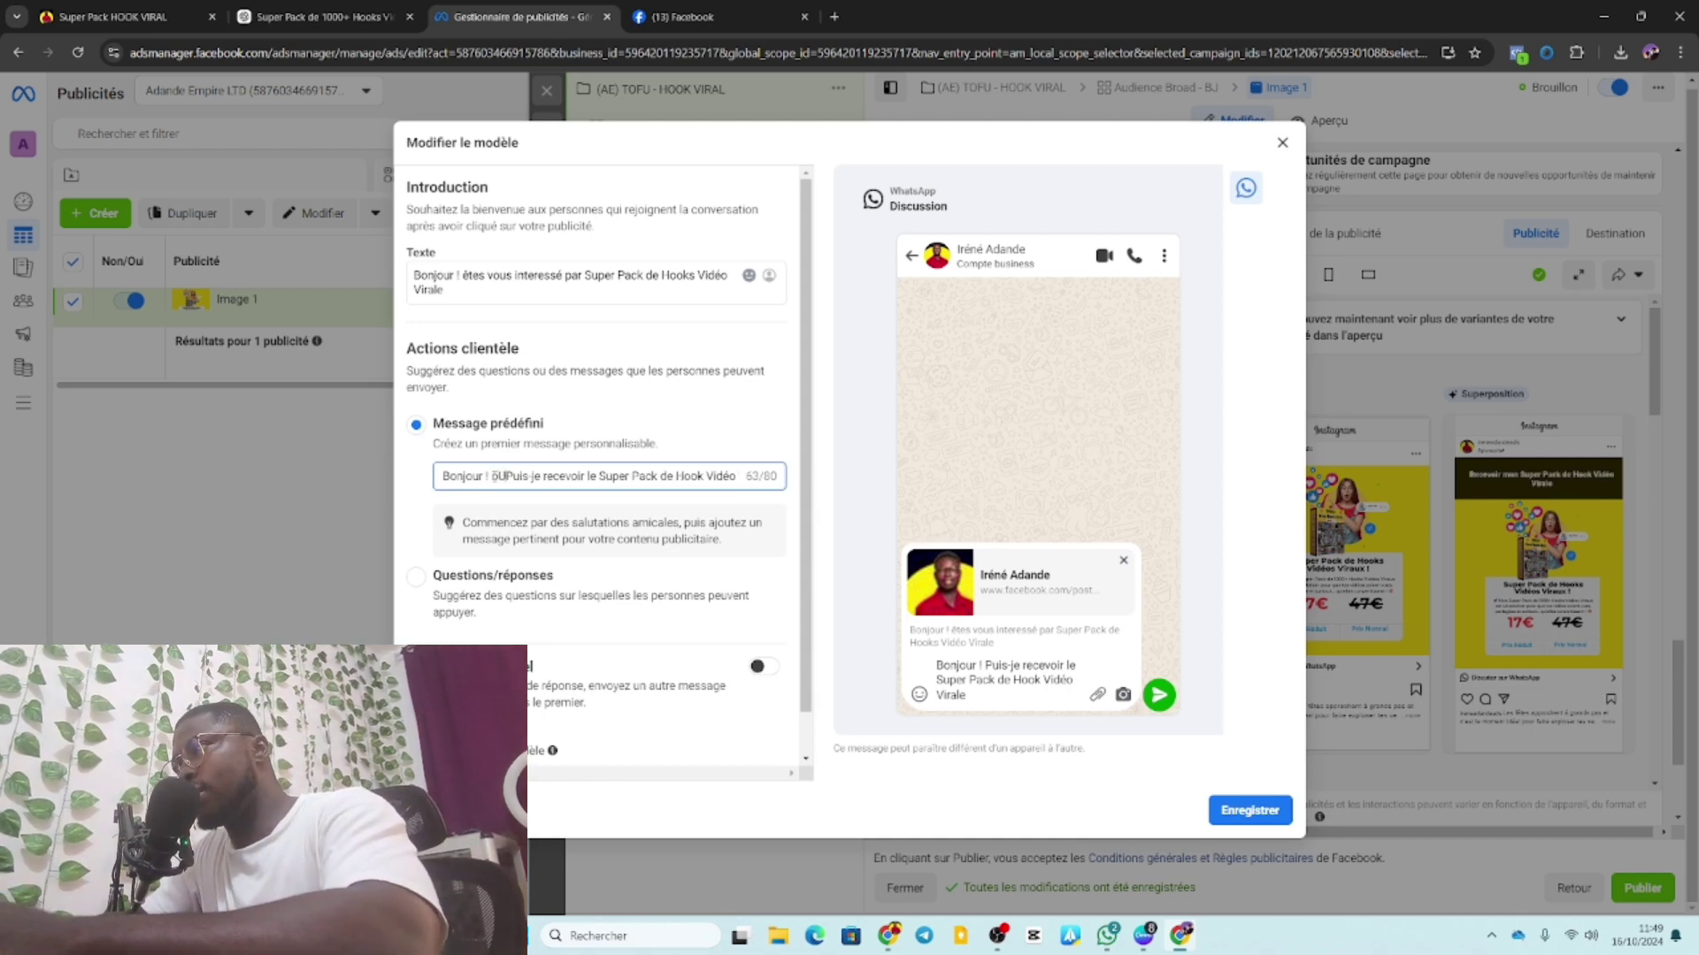
key(BackSpace)
key(BackSpace)
key(BackSpace)
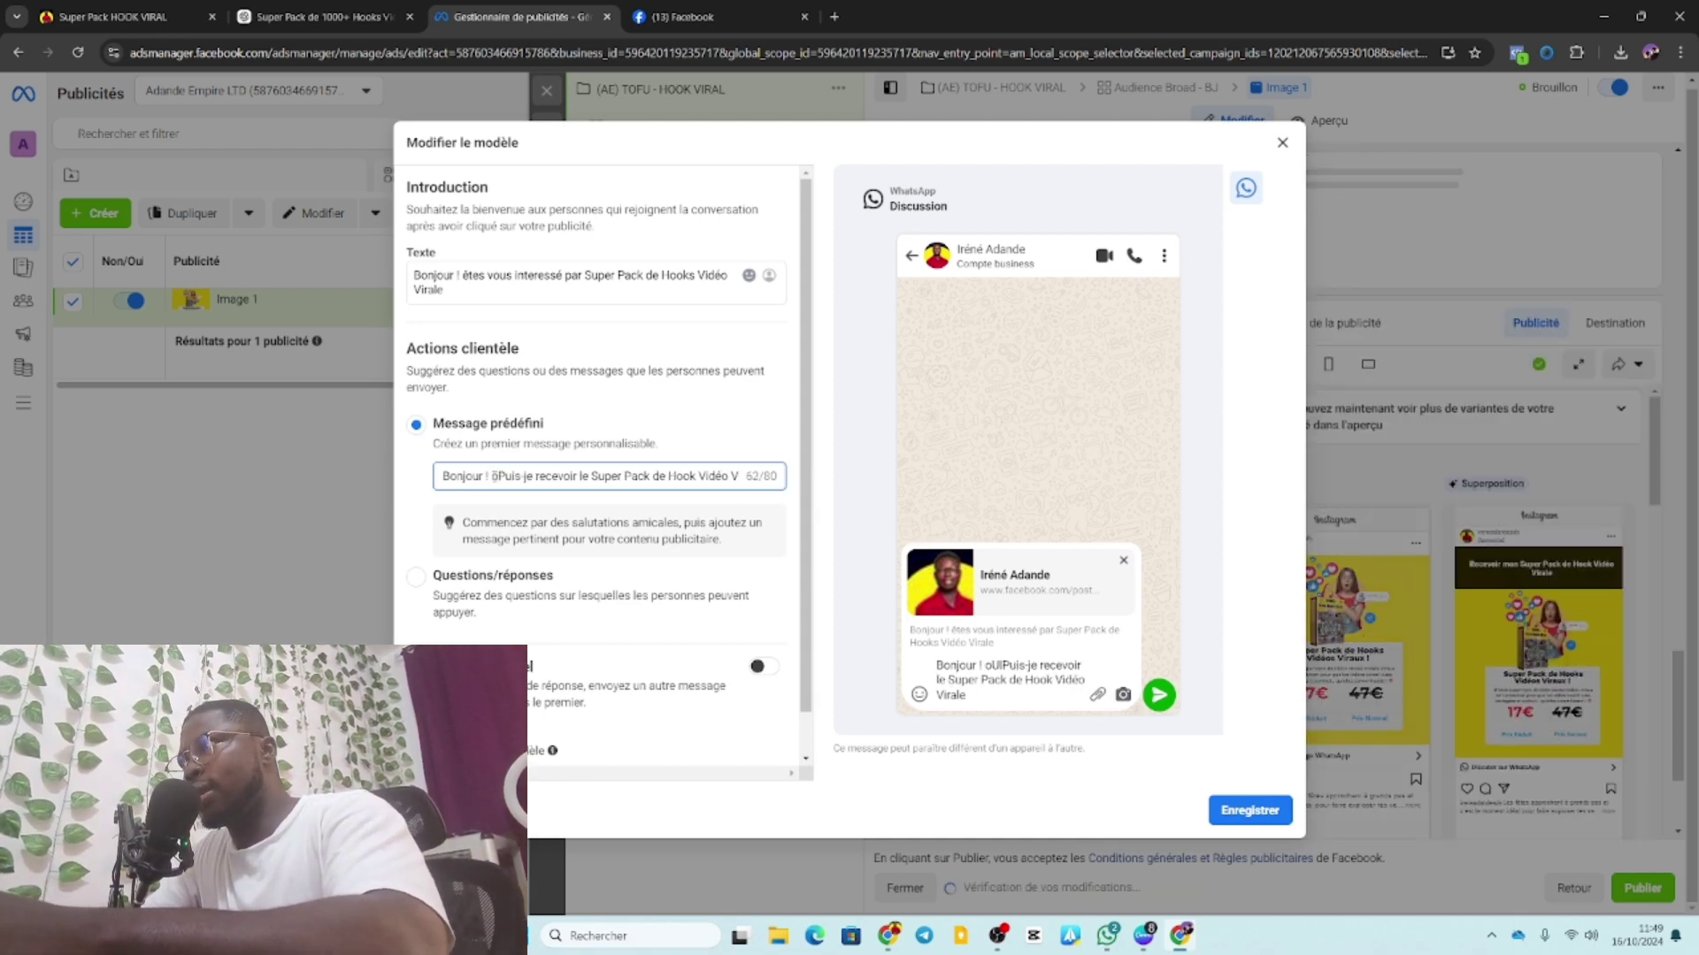
text(ÔUI)
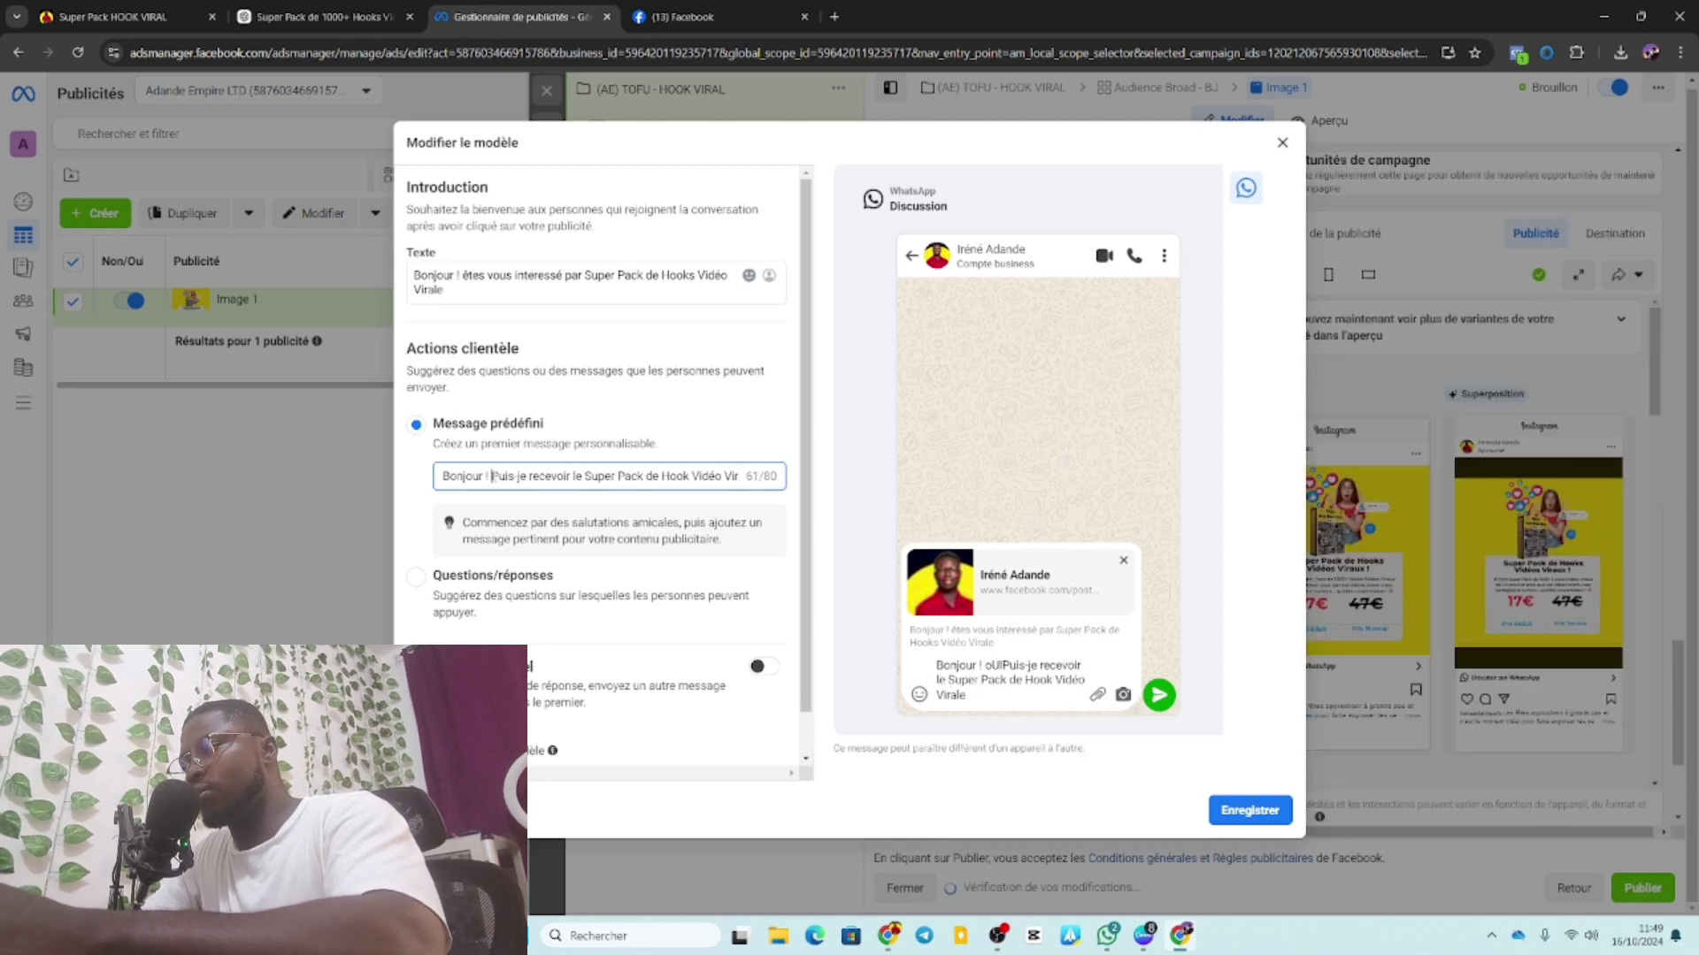
key(BackSpace)
key(BackSpace)
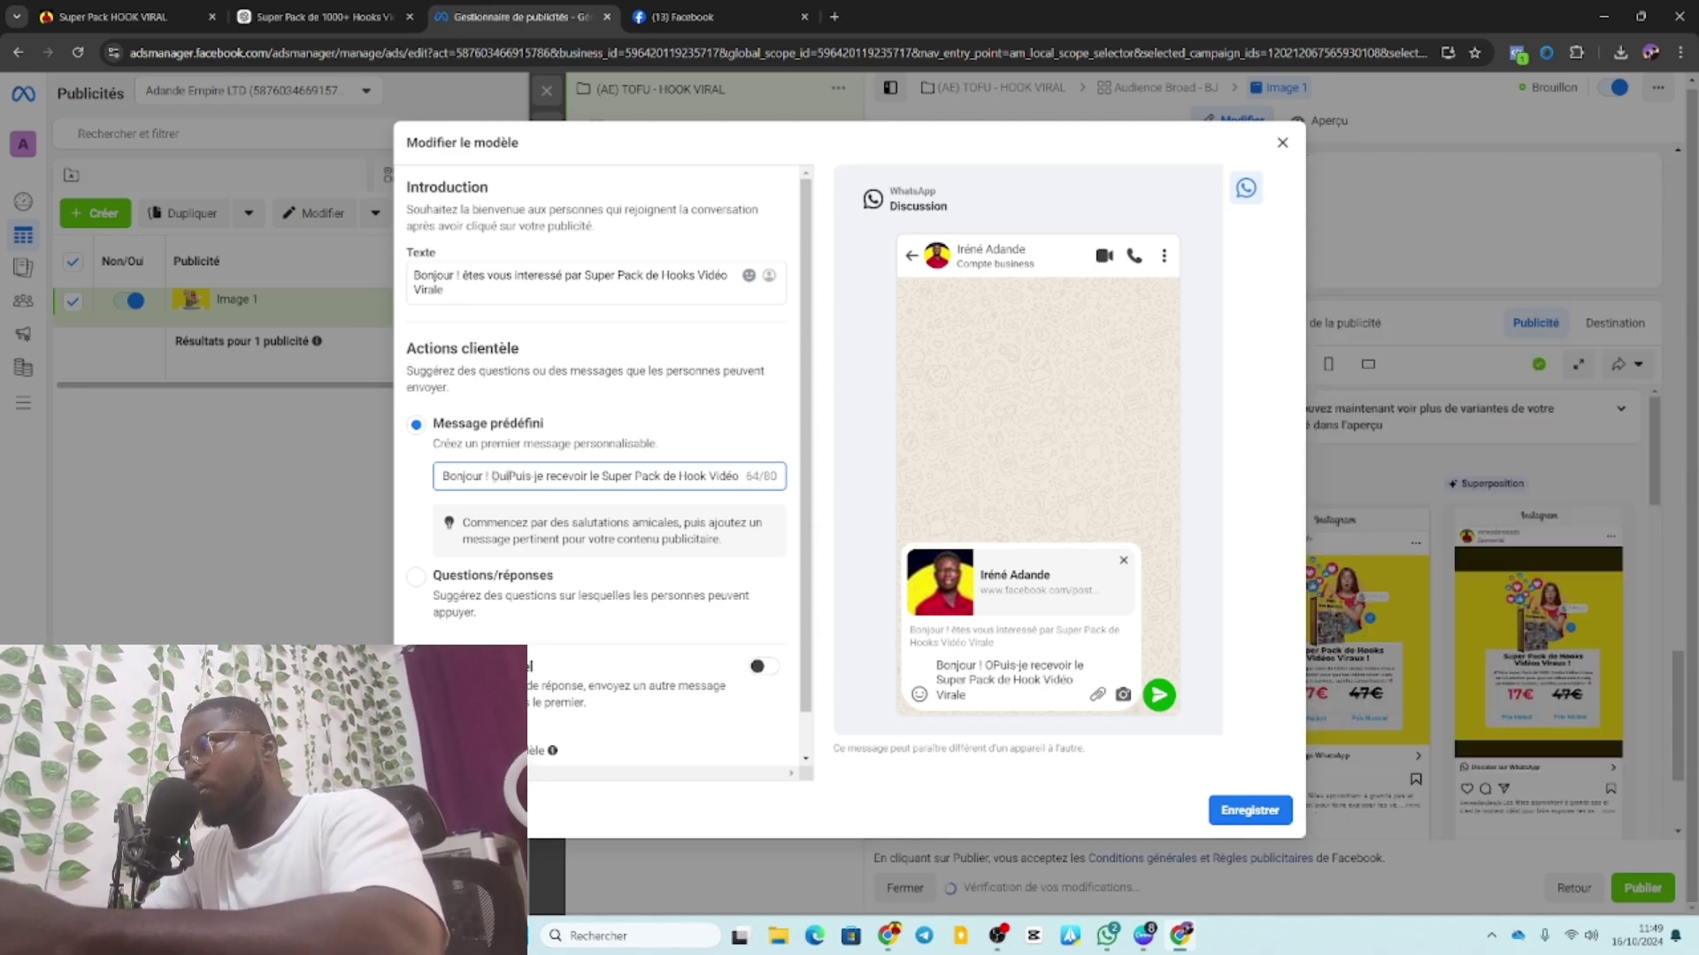
text(ui, le )
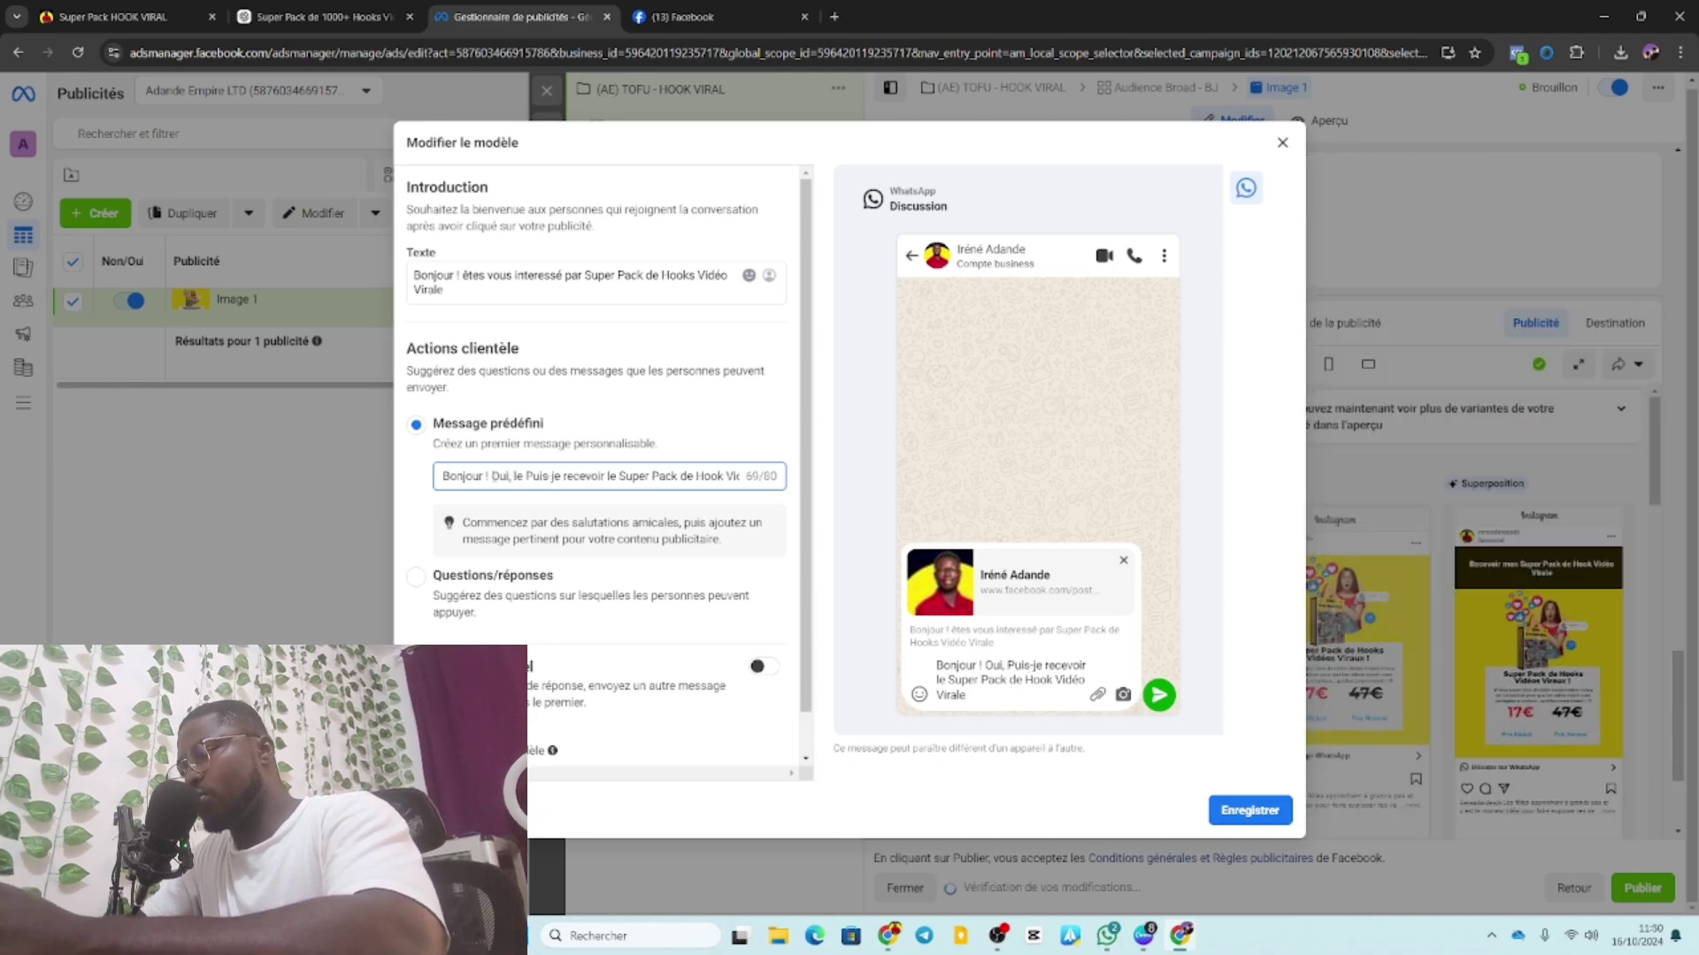
text(suis )
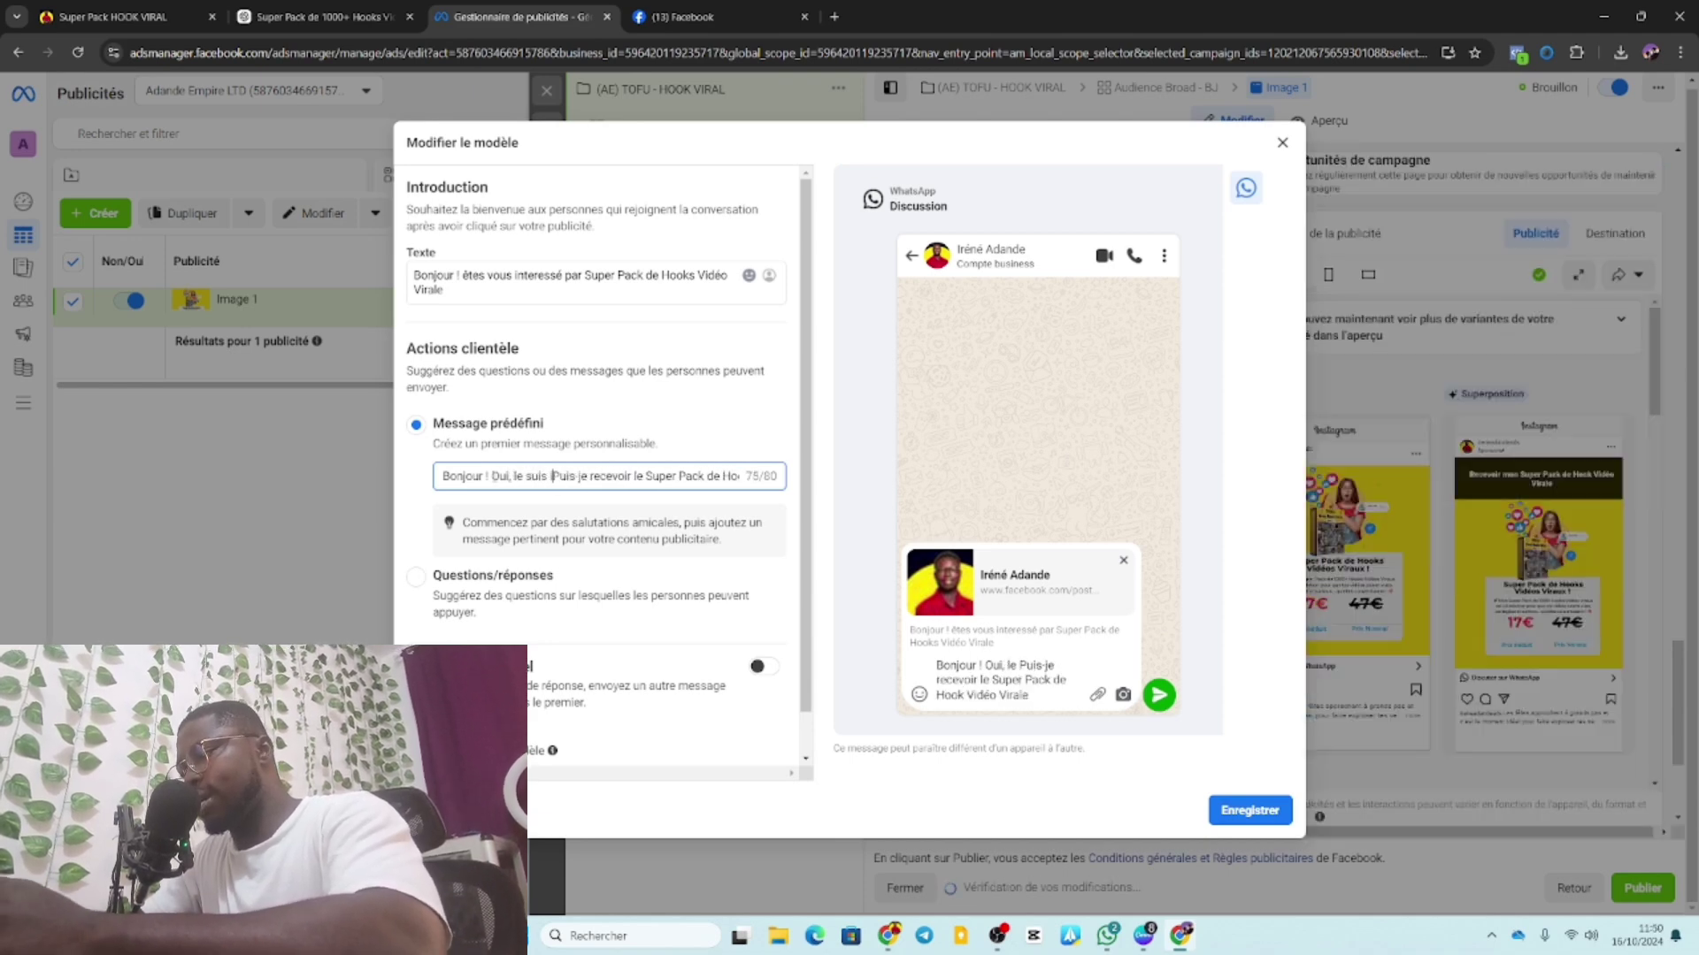
text(intérrPuis-je)
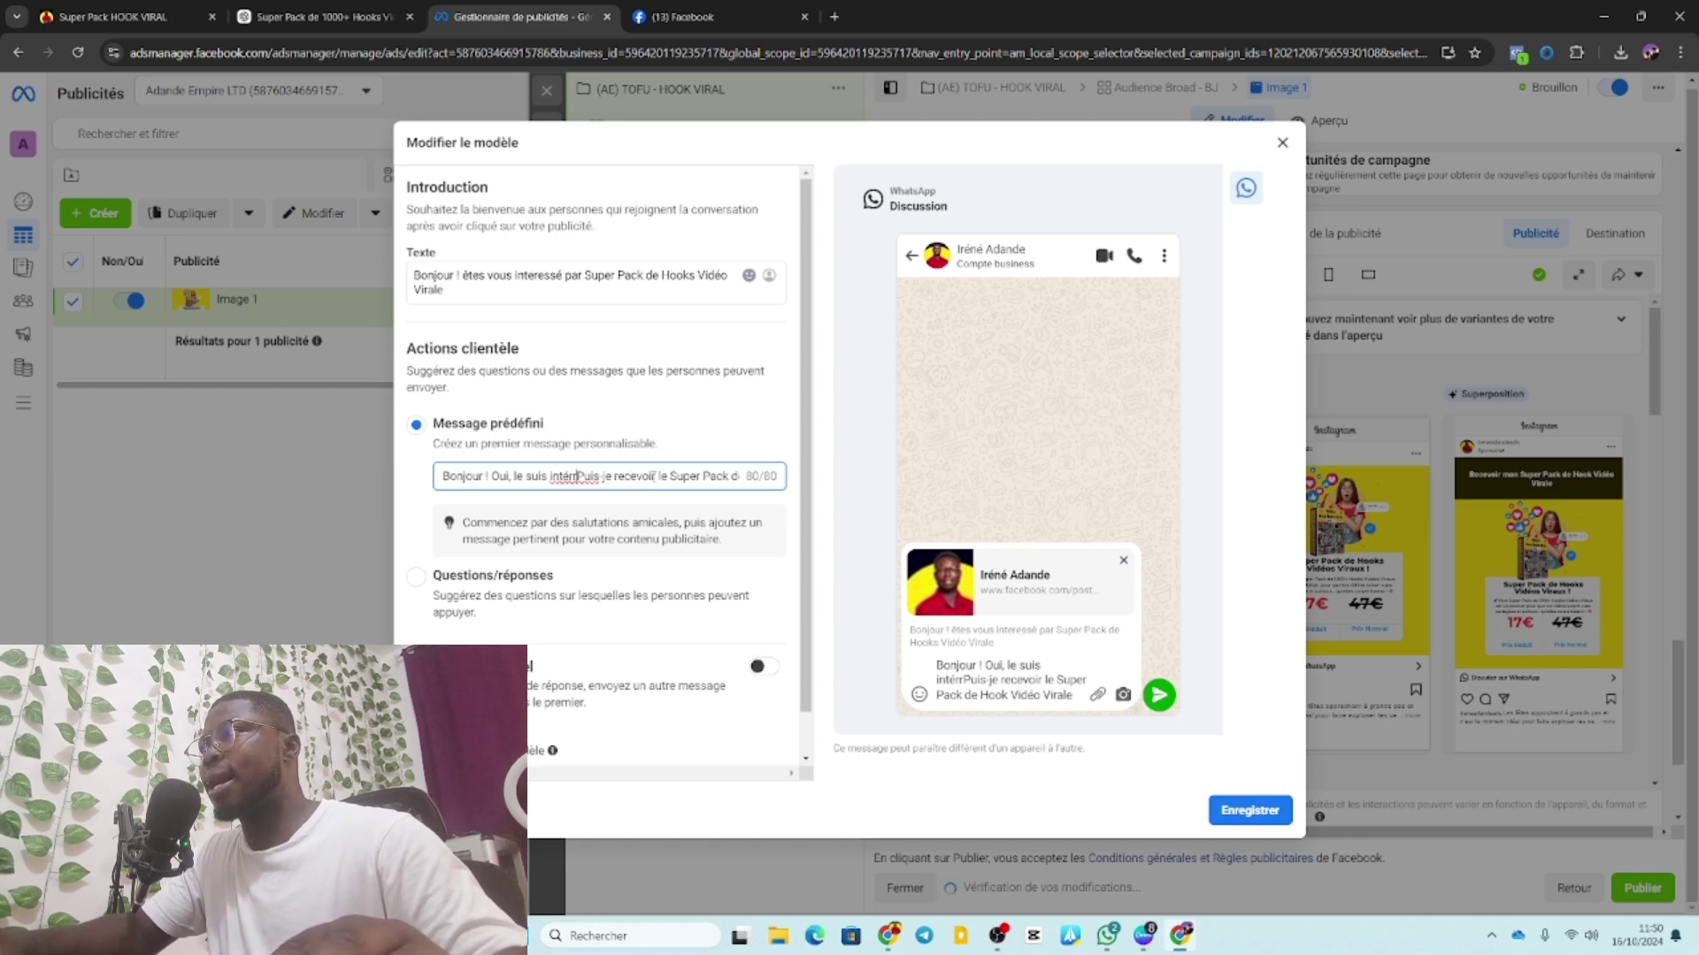
Finish the message as 'intéressé par le Super Pack de Hook Vidéo Virale' and save.
drag(656, 476, 578, 476)
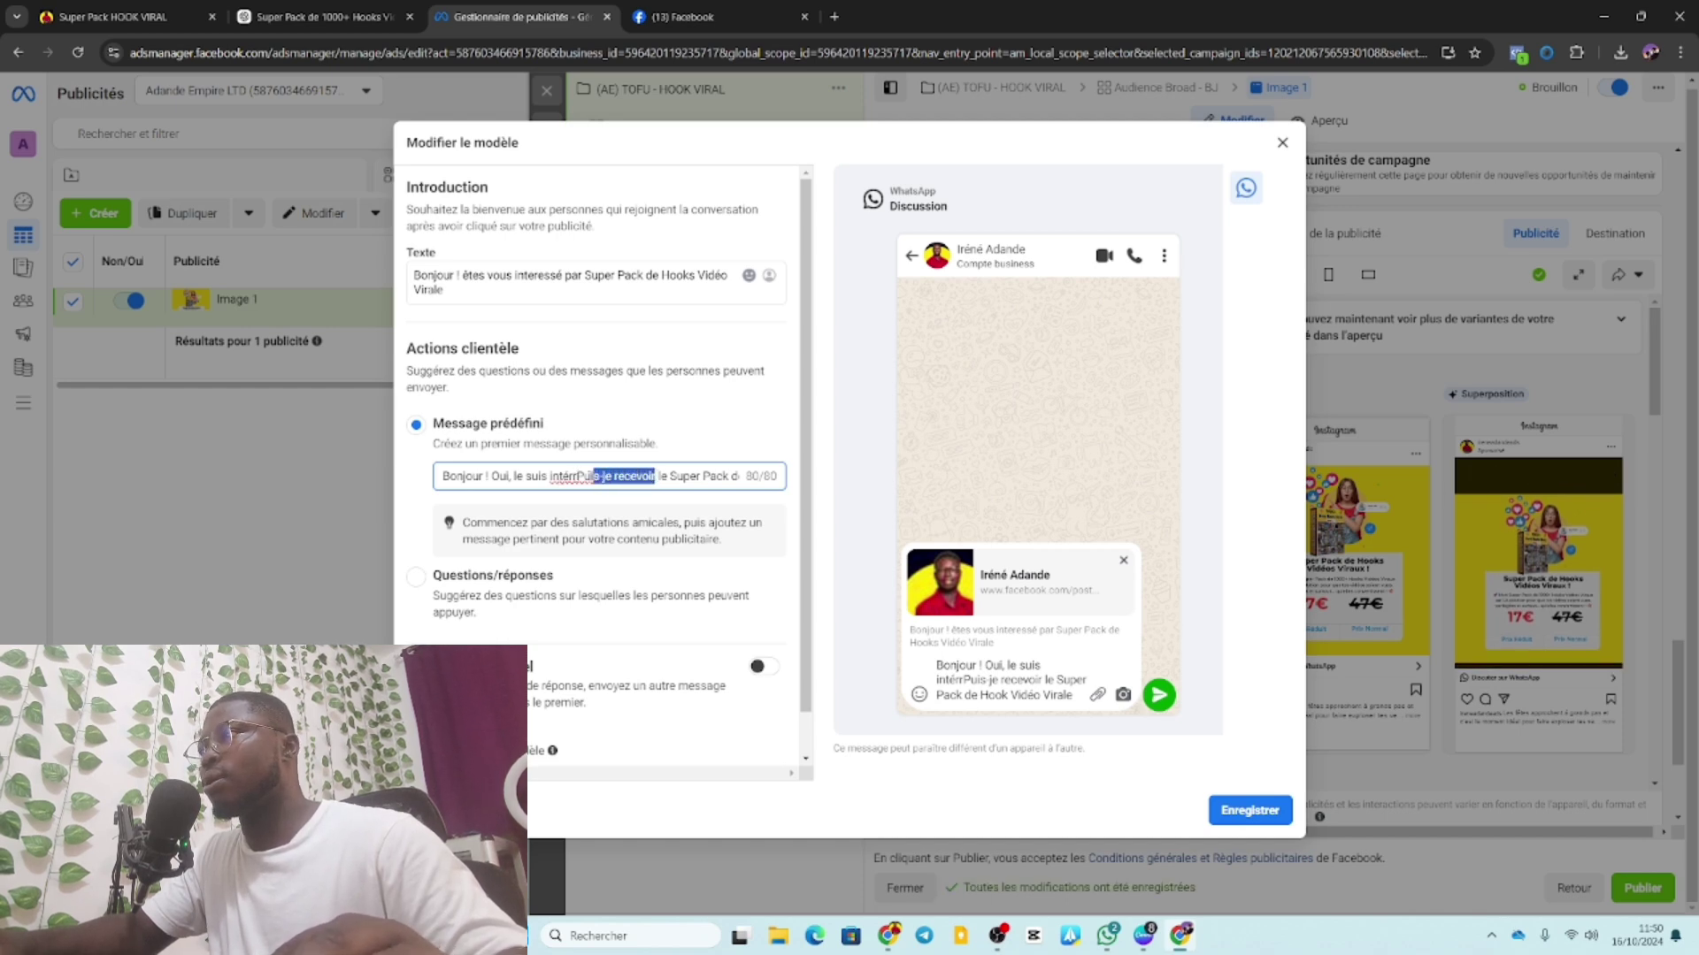
key(BackSpace)
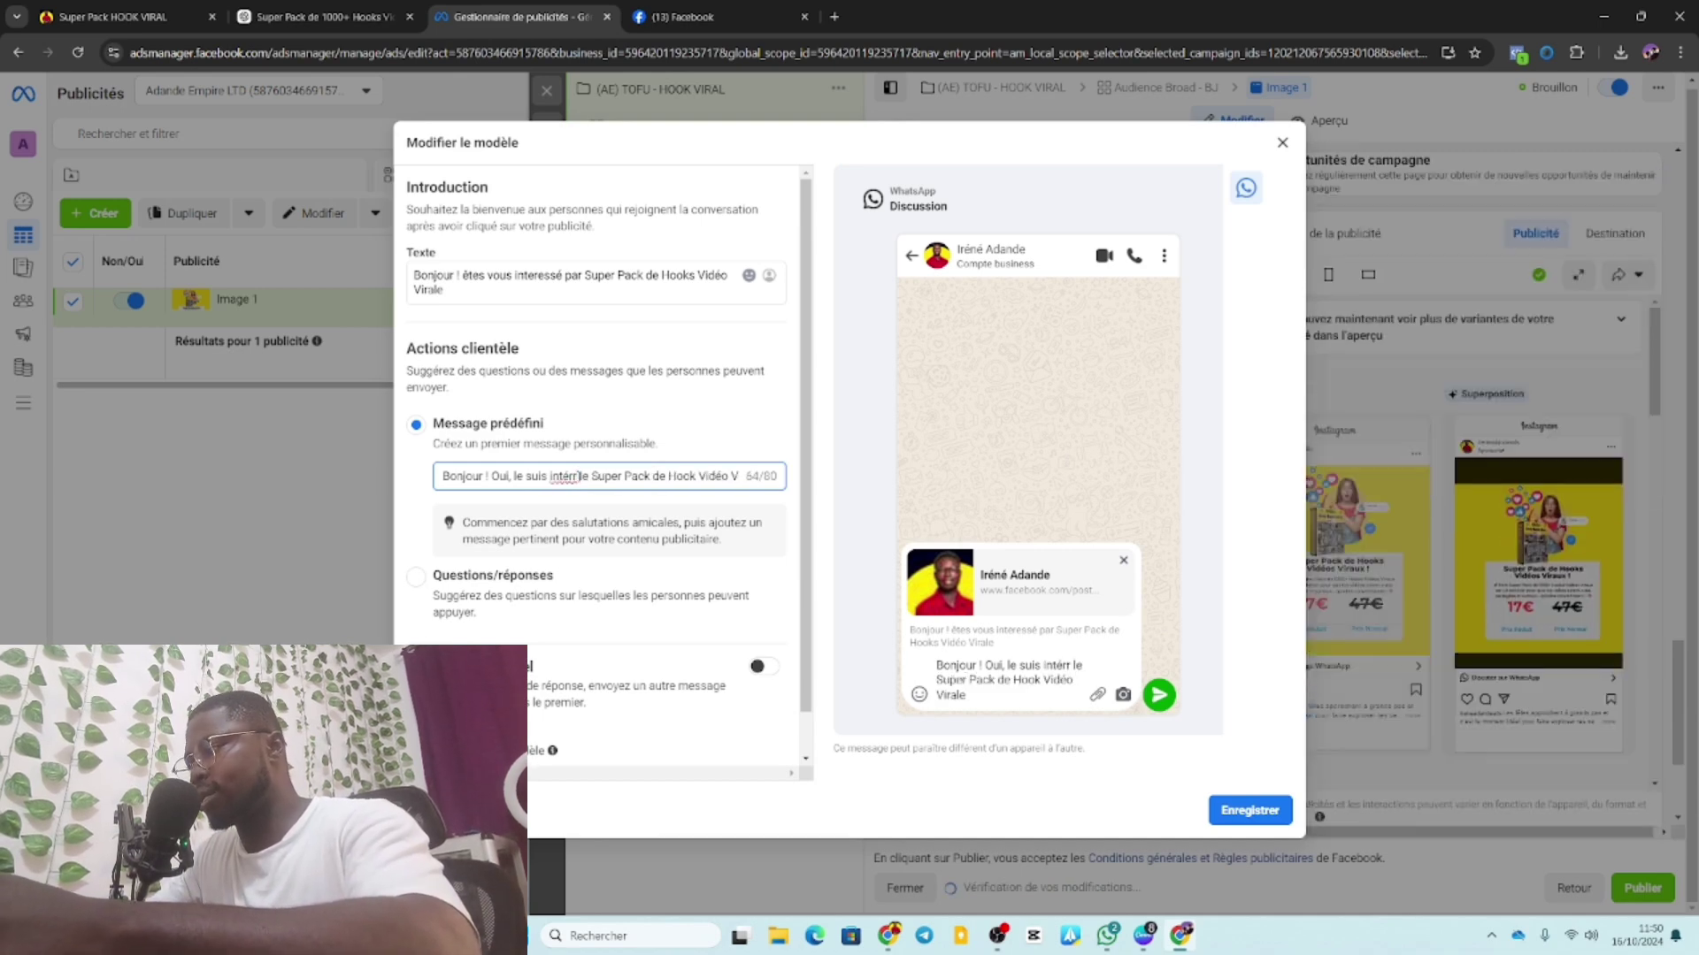
text(esse)
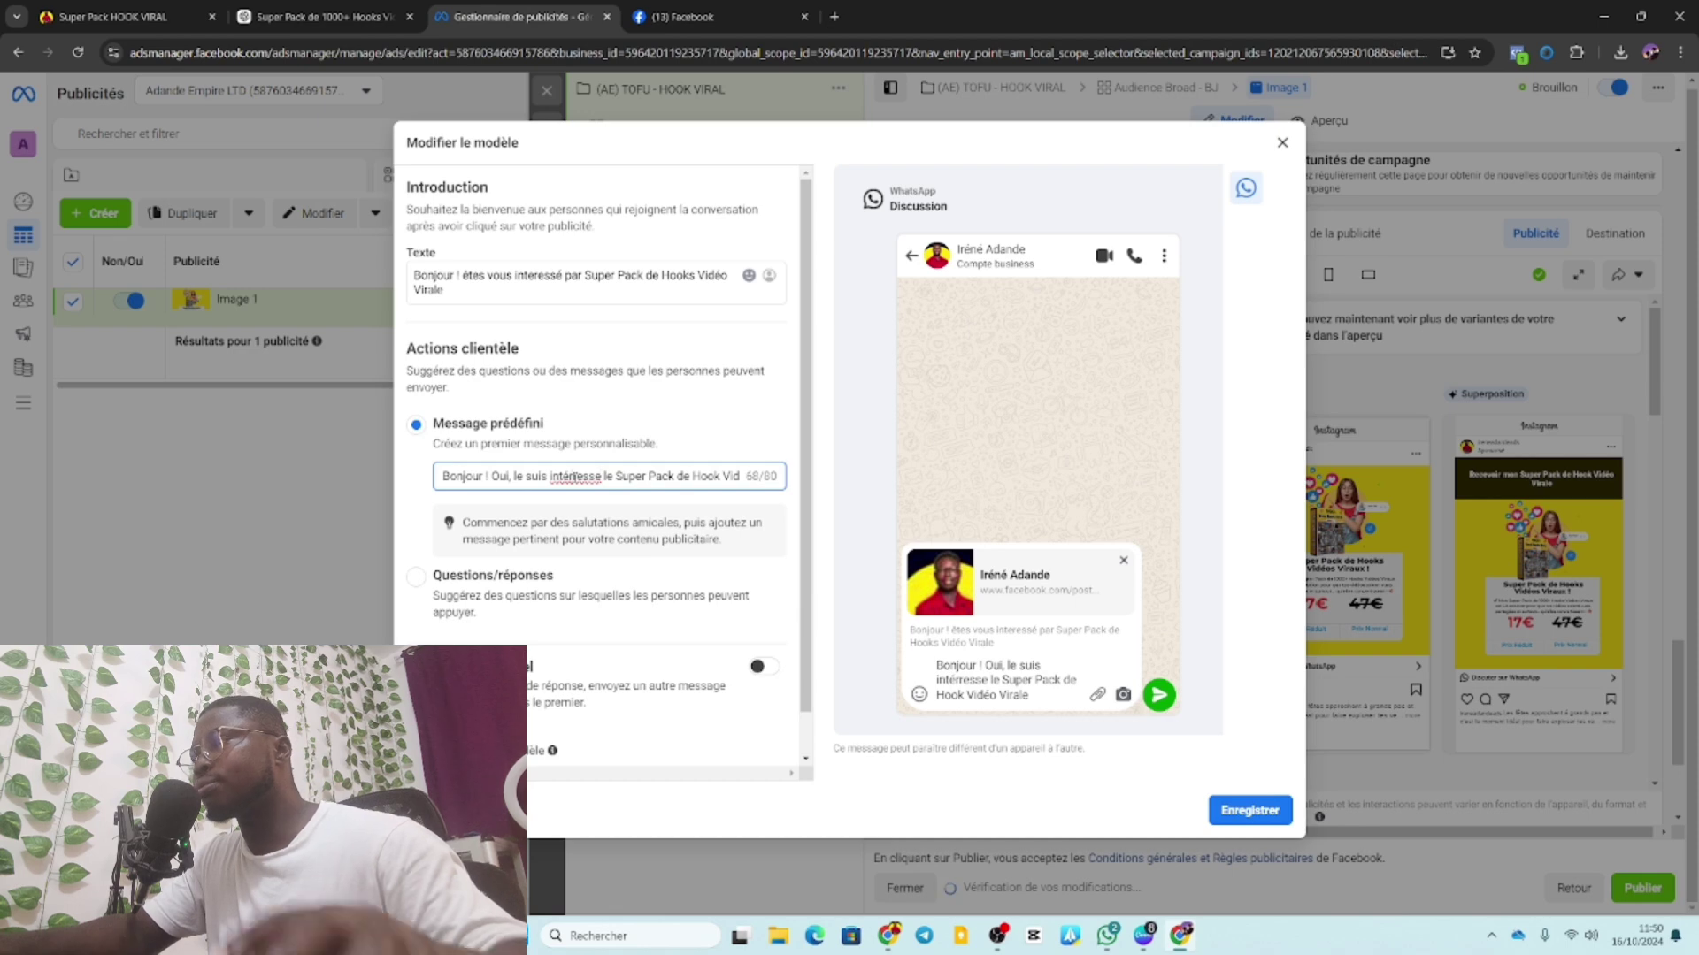
click(573, 476)
key(BackSpace)
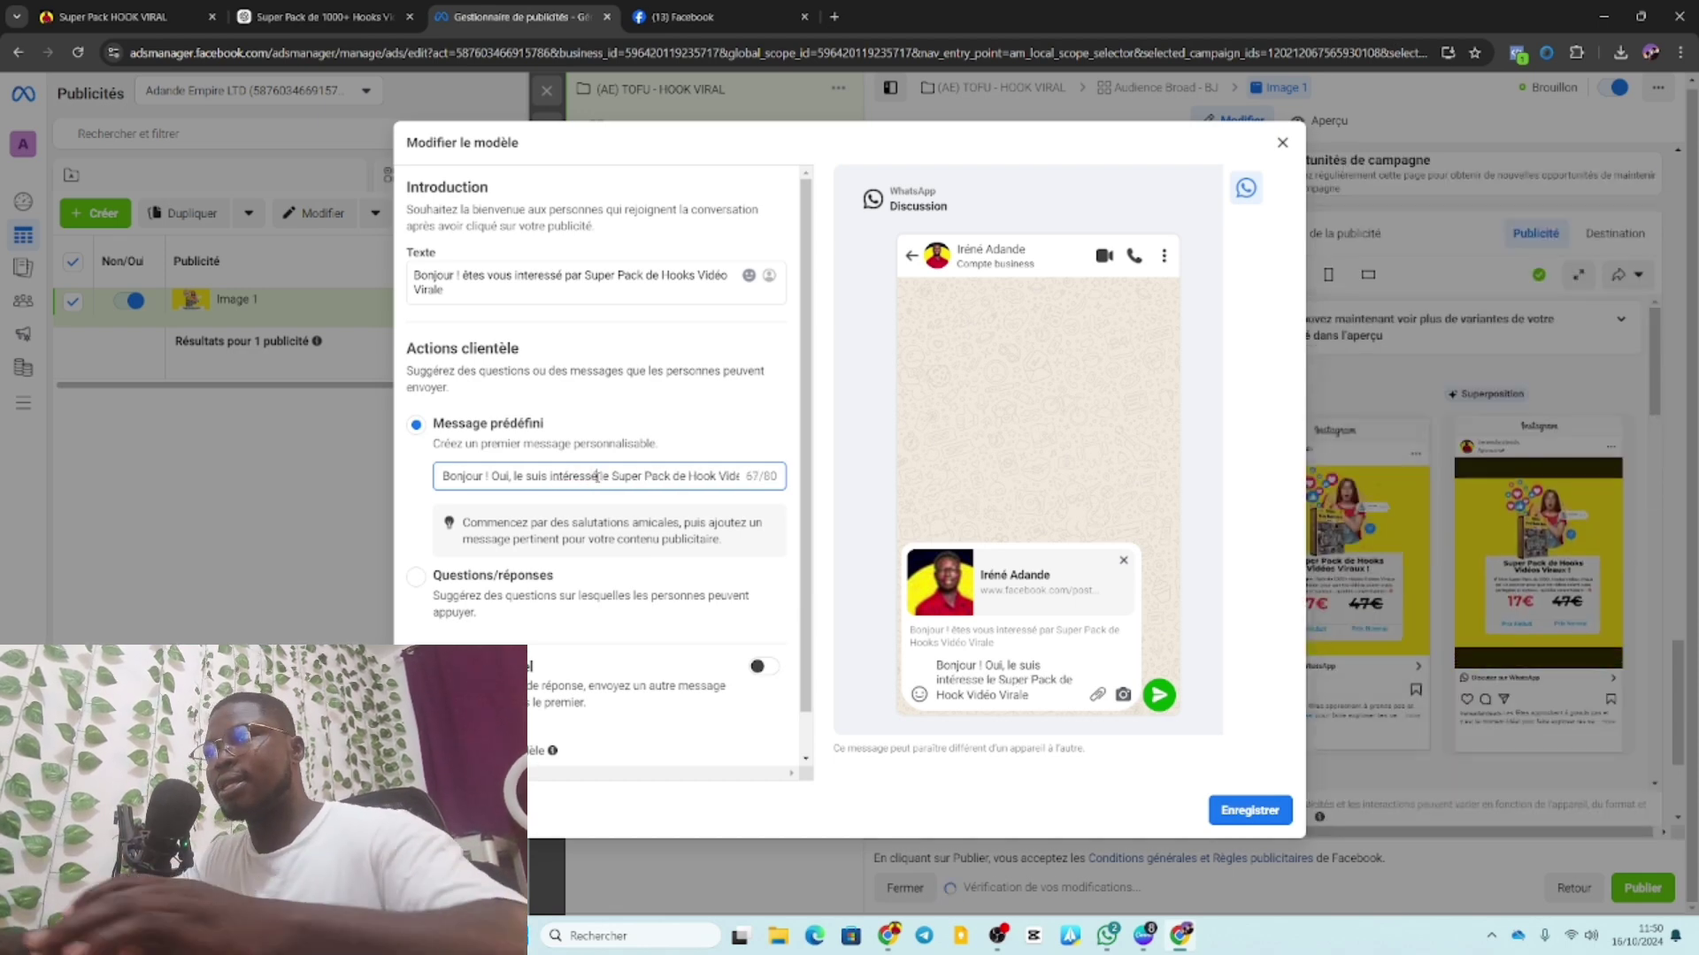
key(BackSpace)
text(é par)
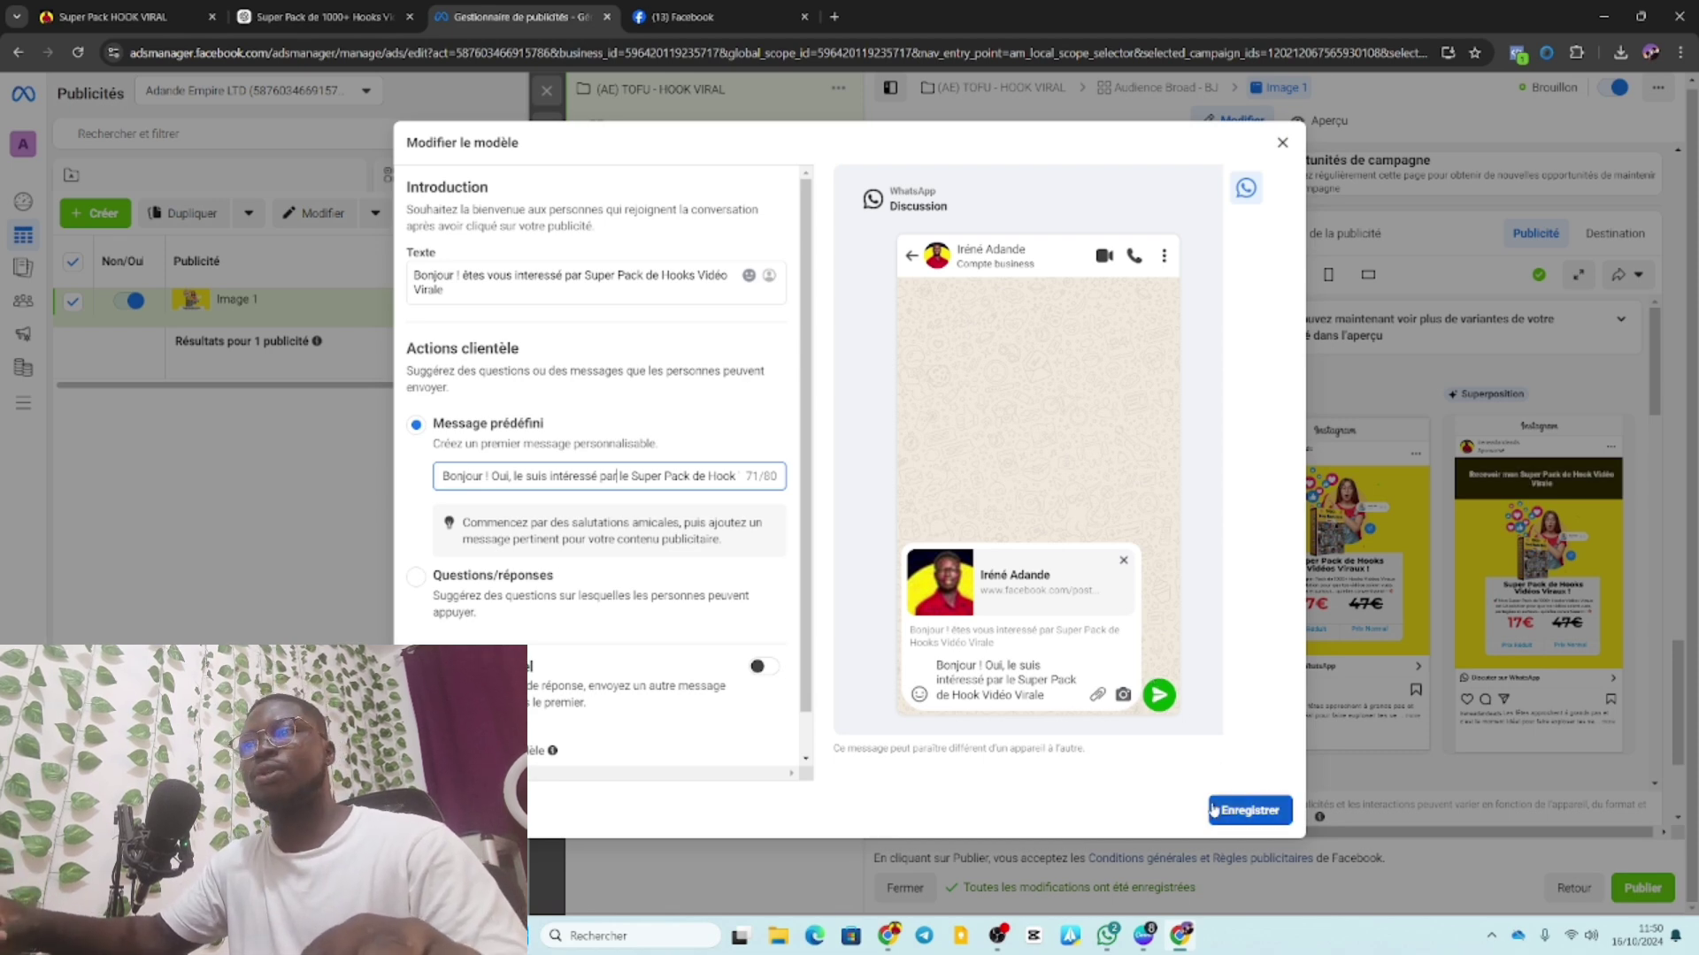
click(1246, 809)
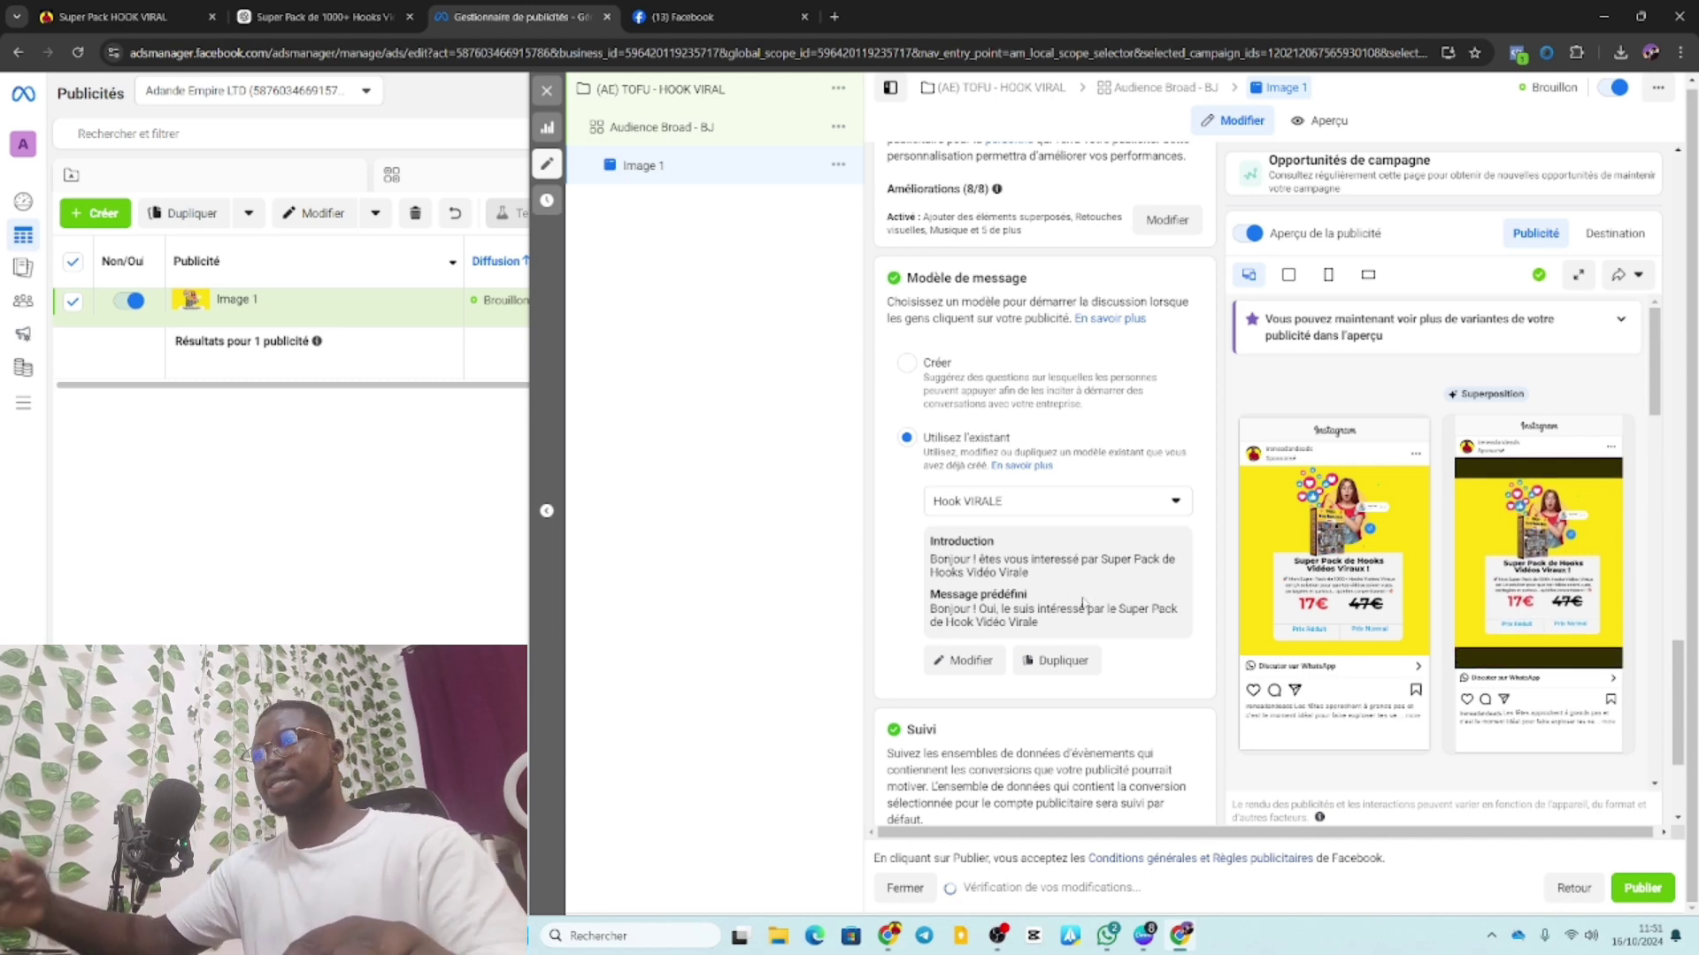
Enable website event tracking under Suivi with the Empire test dataset, then review the ad settings.
scroll(1121, 696, down, 3)
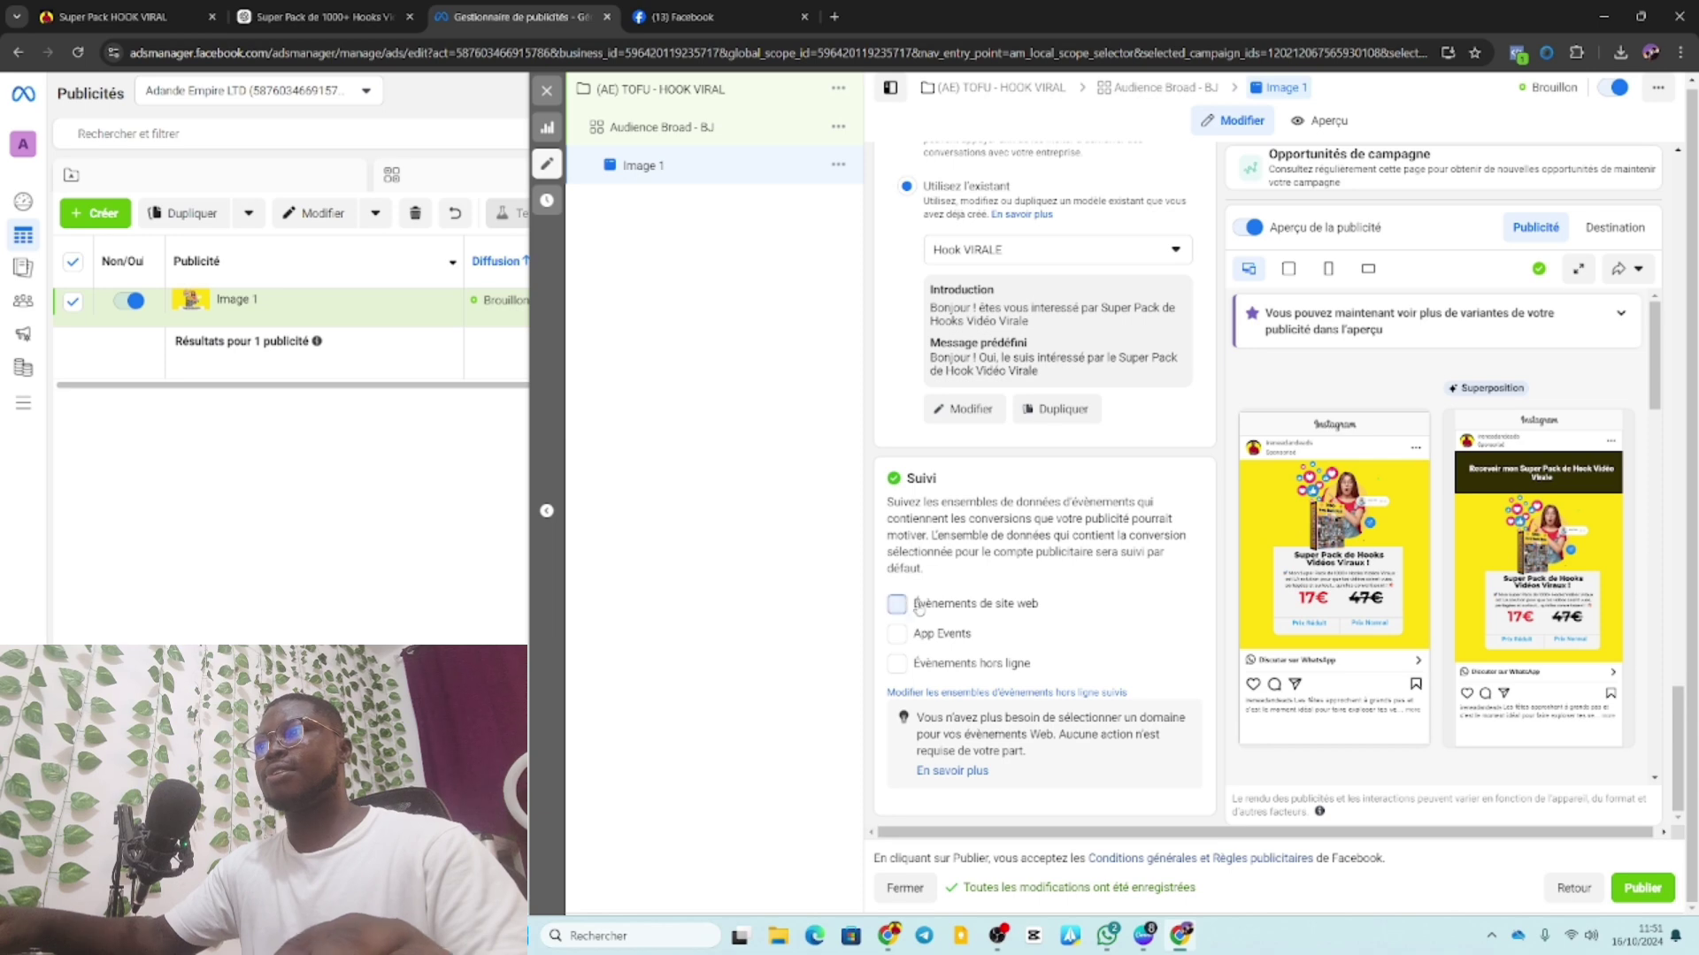
click(1140, 600)
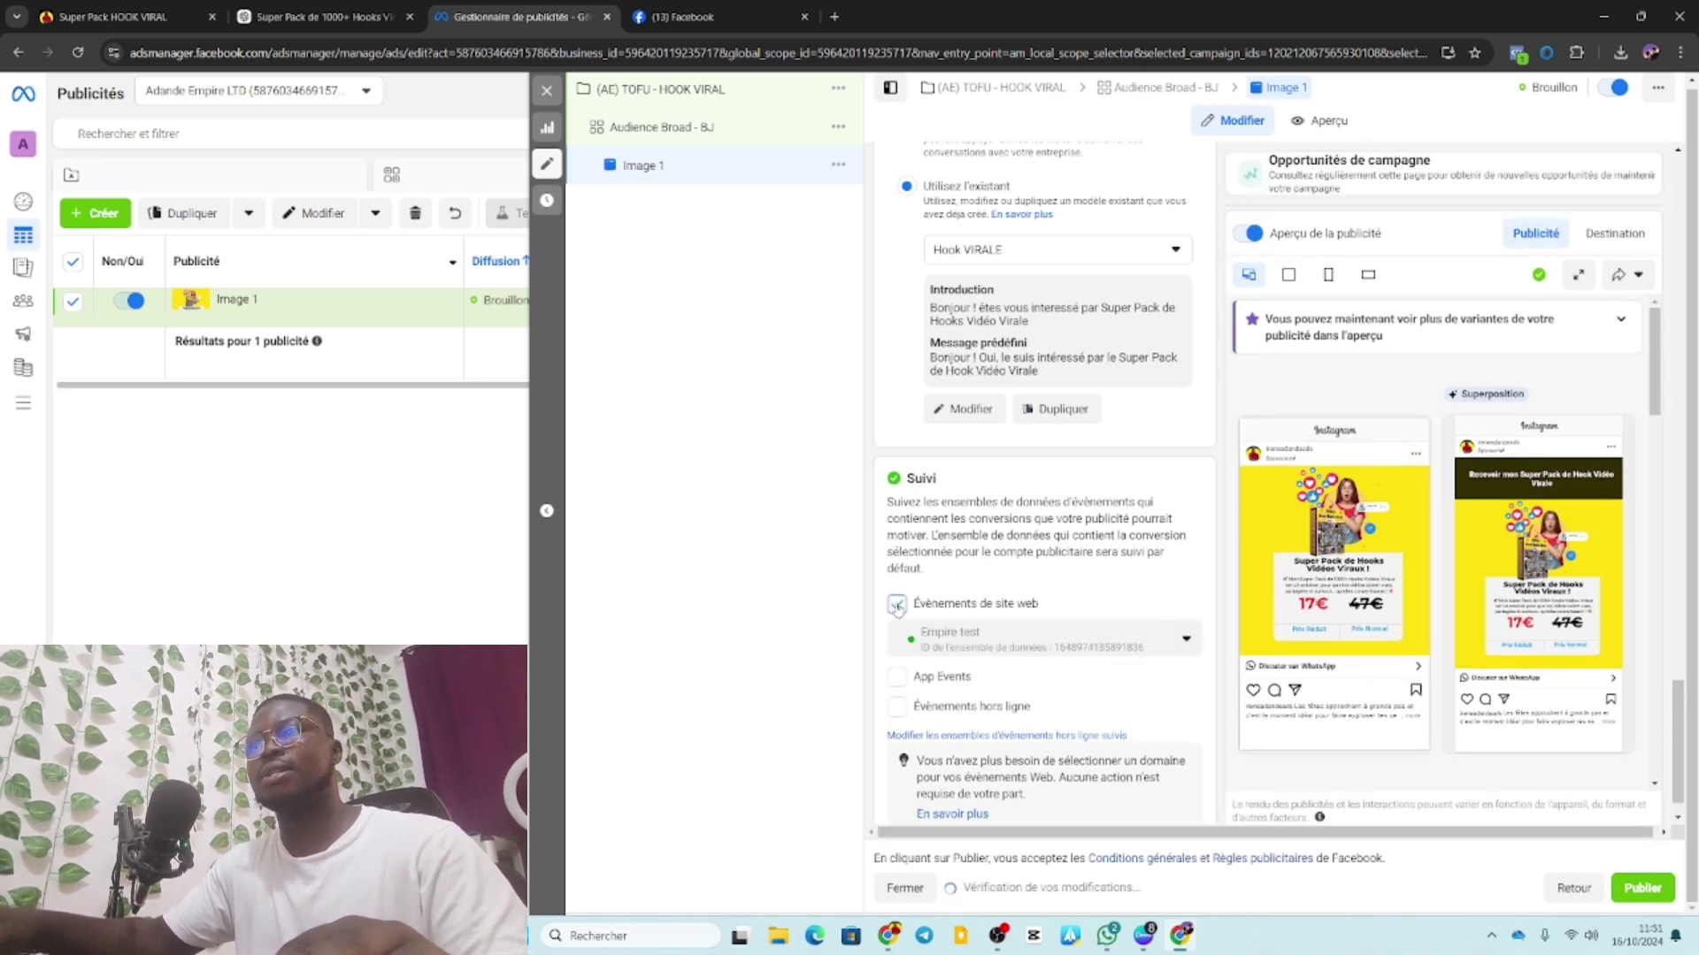
scroll(1109, 644, down, 1)
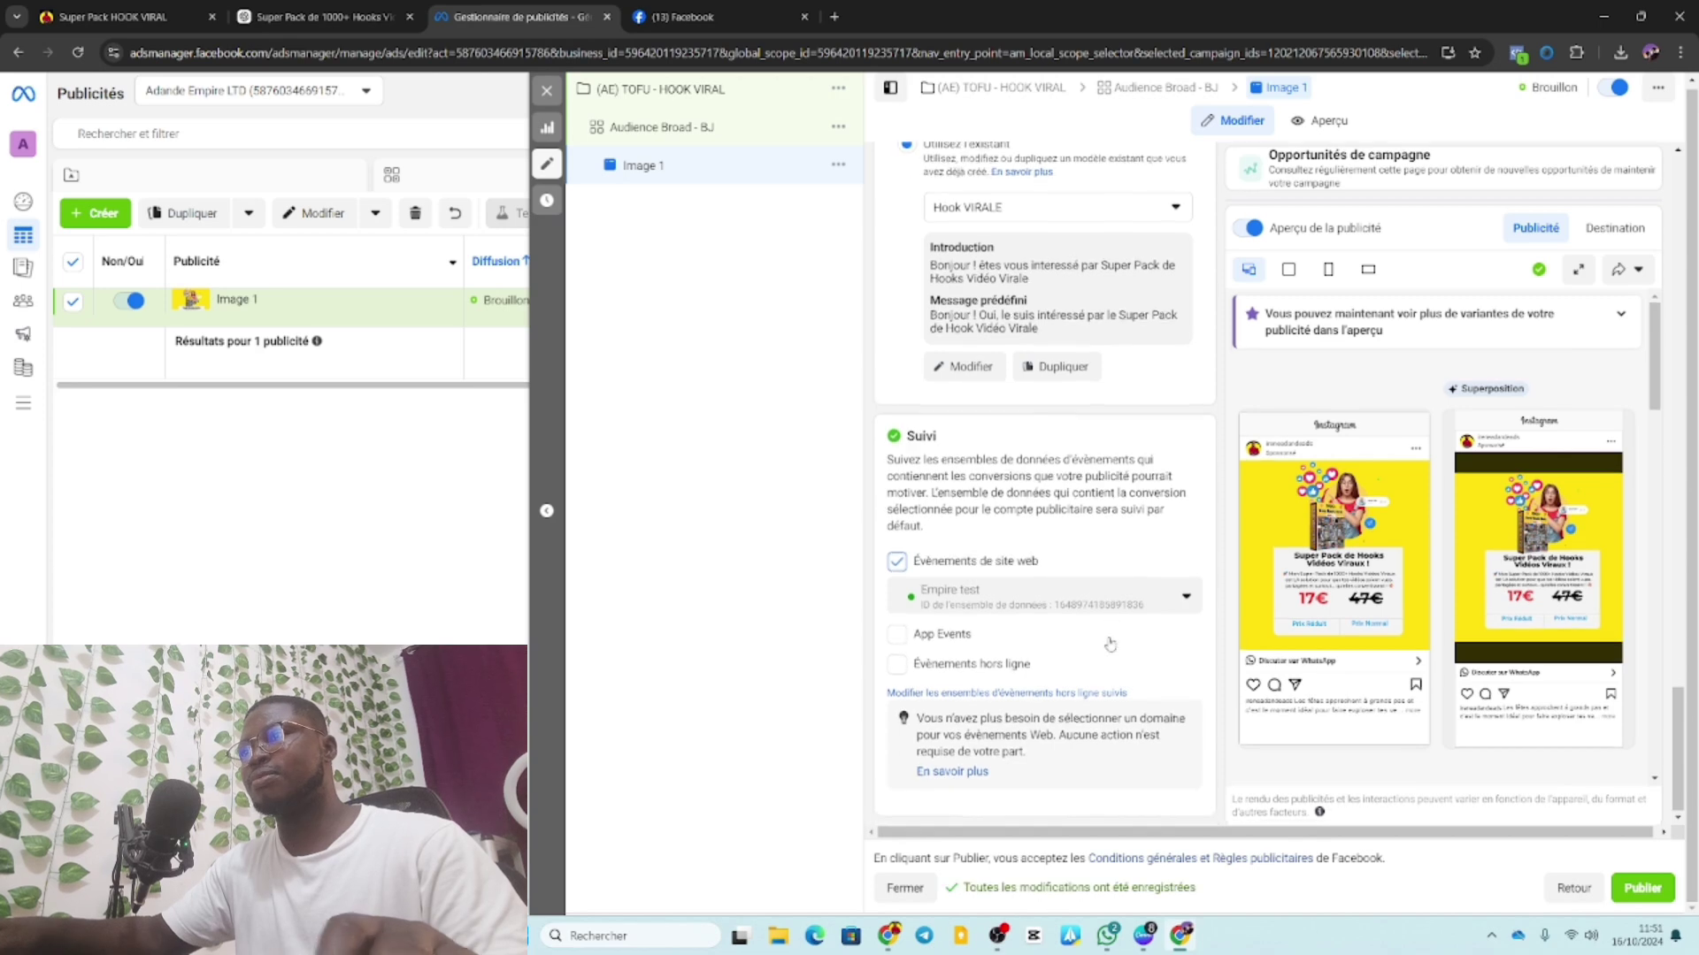
click(897, 564)
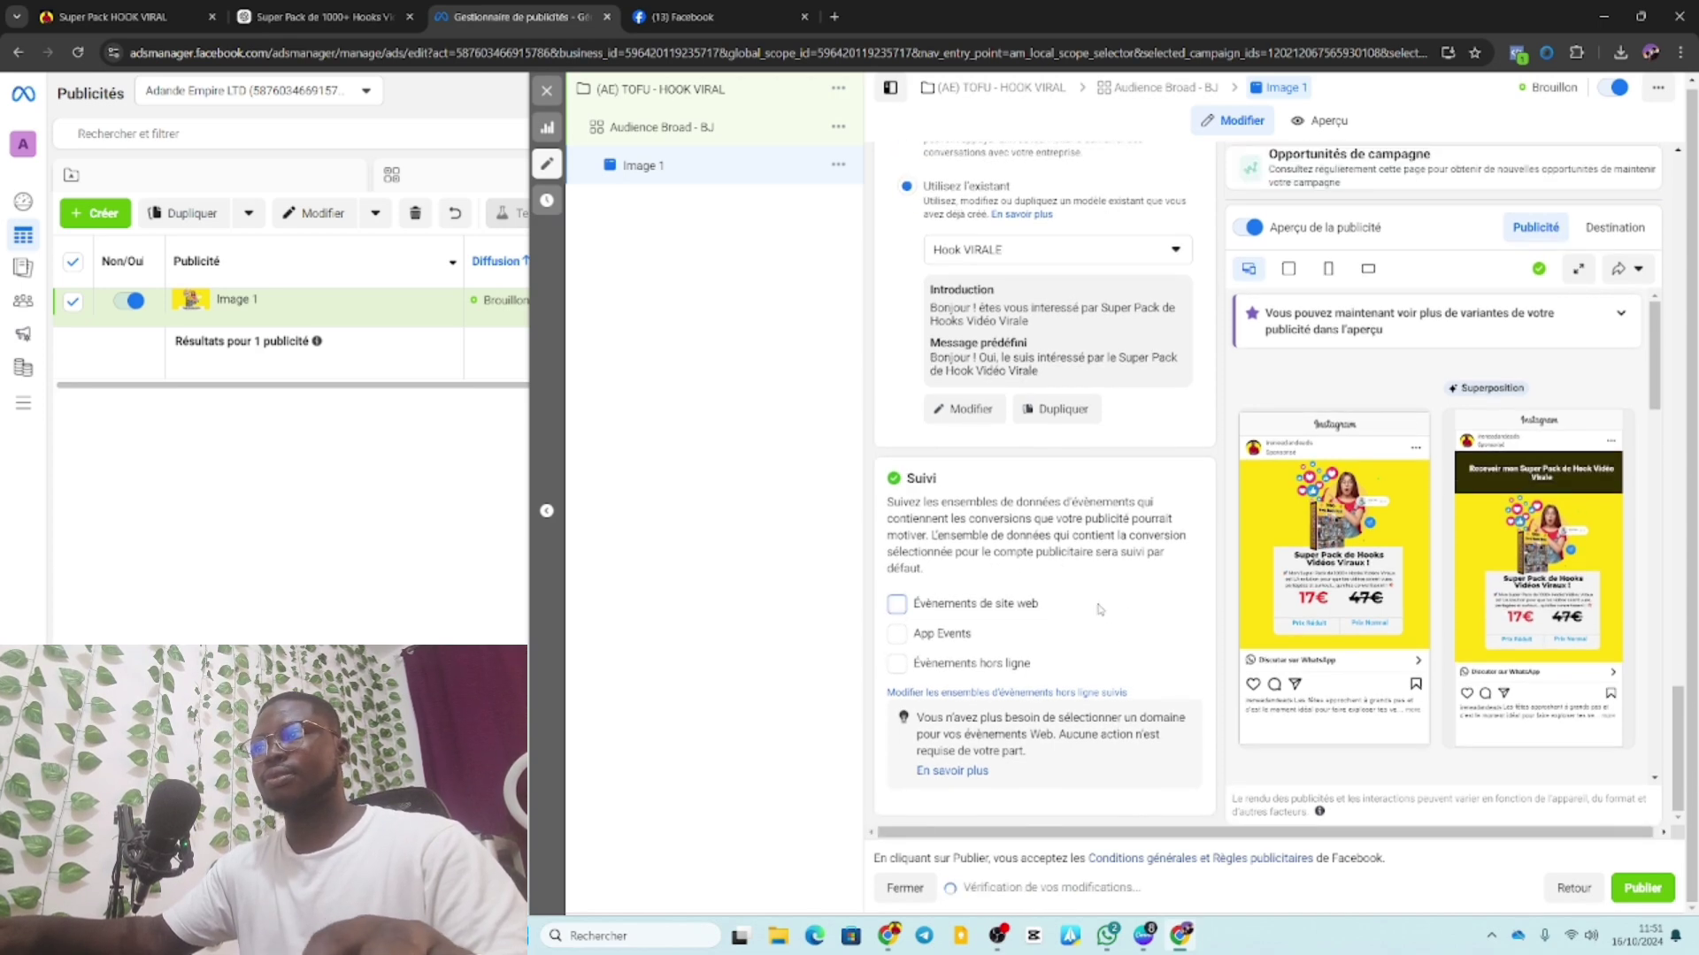
scroll(1044, 615, up, 4)
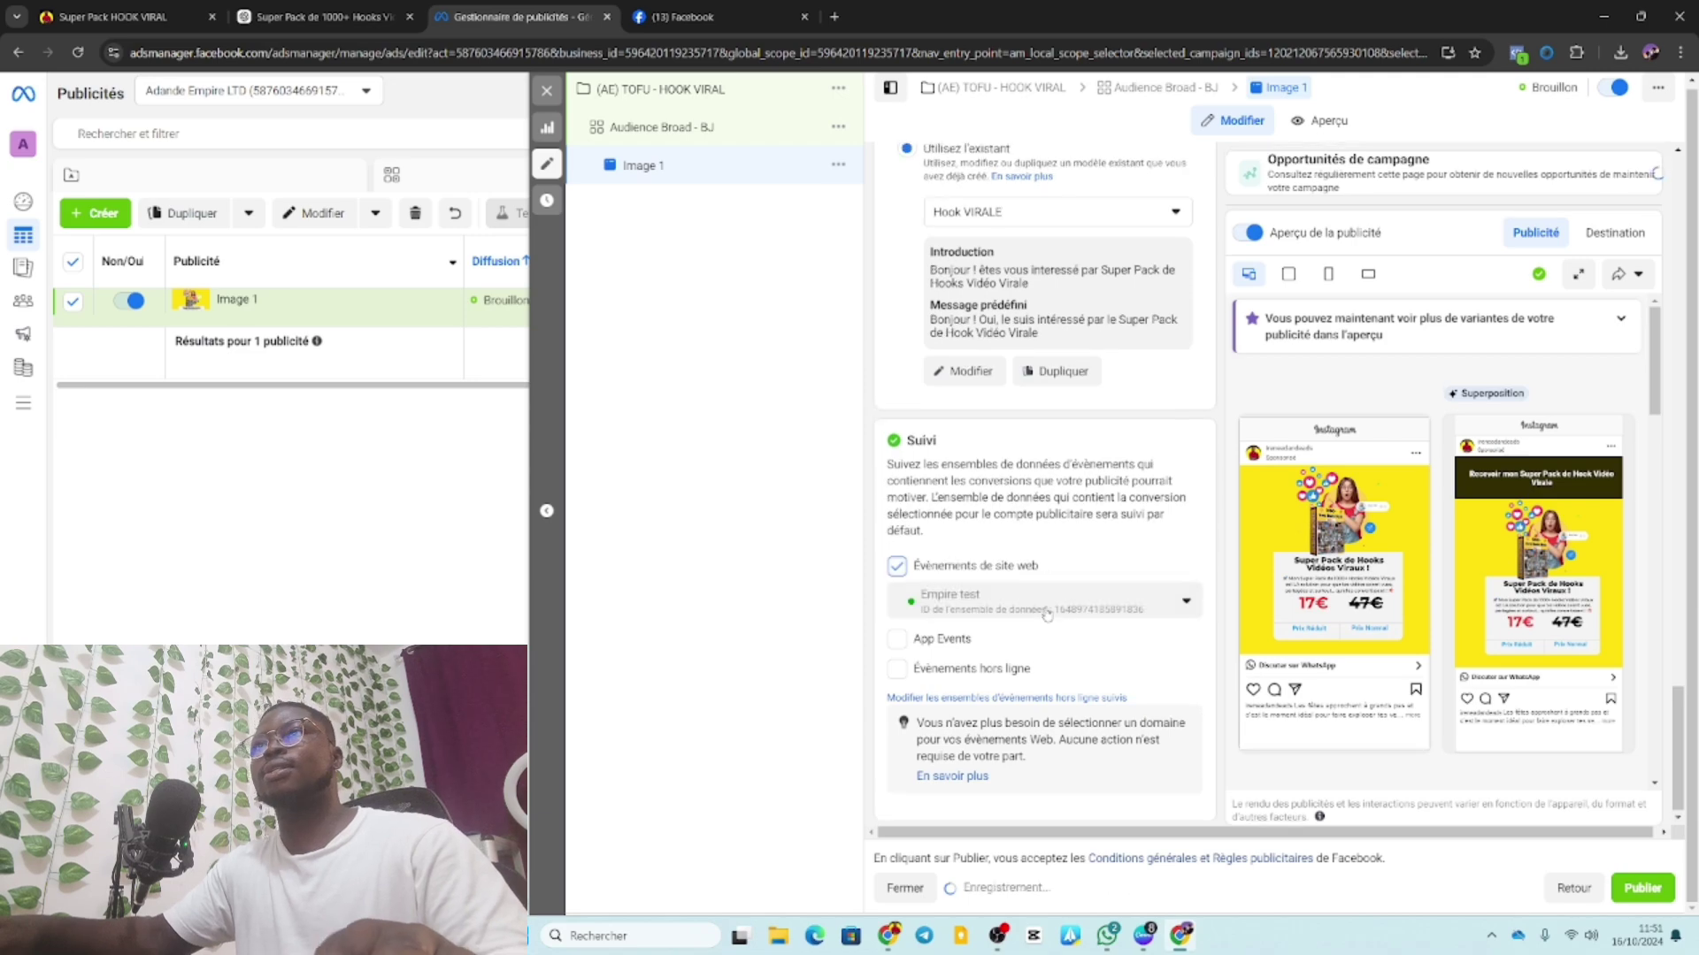
scroll(1047, 614, up, 10)
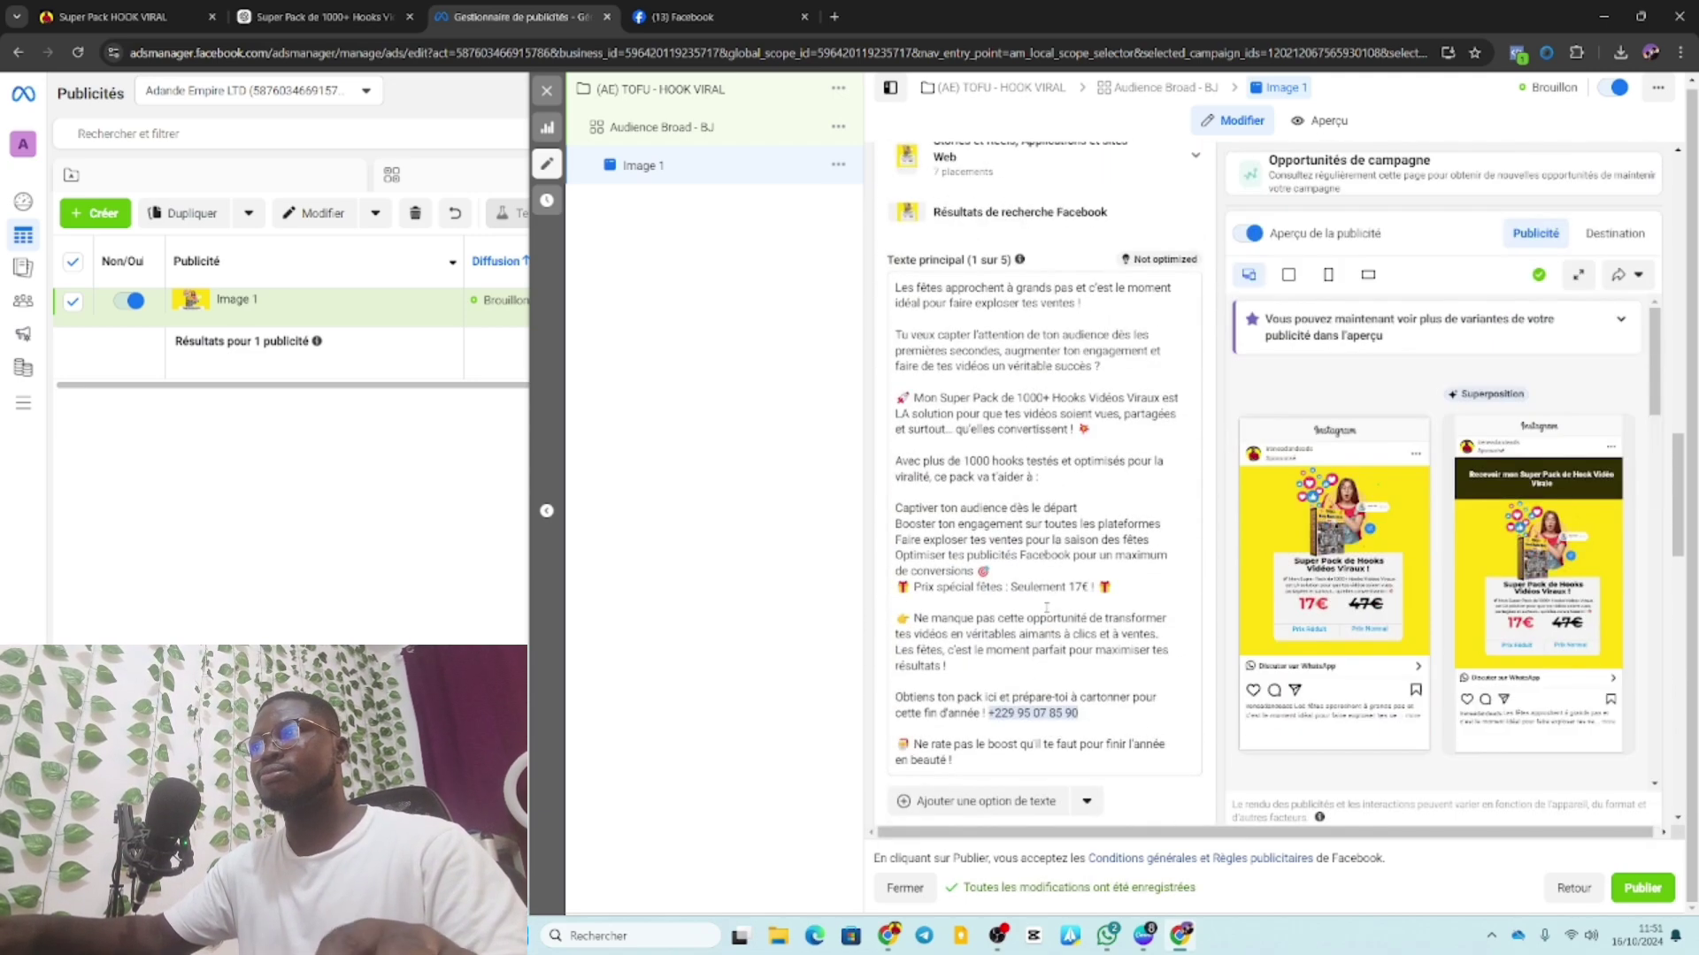
scroll(1044, 620, up, 10)
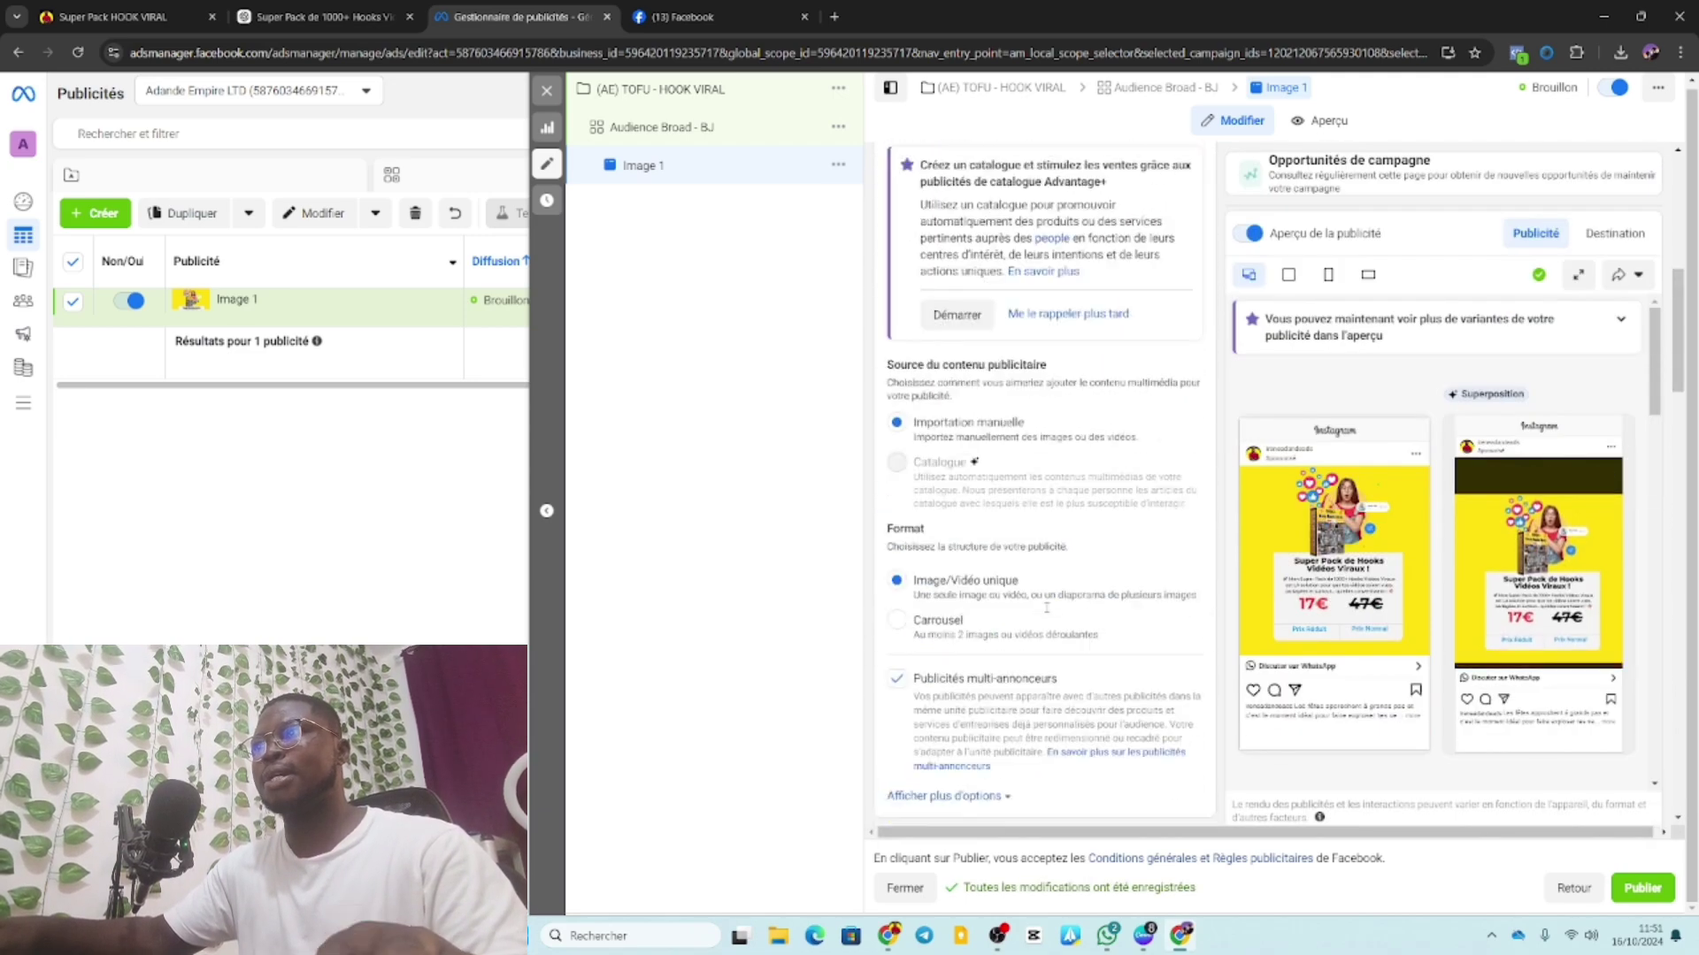
scroll(1044, 630, down, 8)
scroll(1044, 630, down, 15)
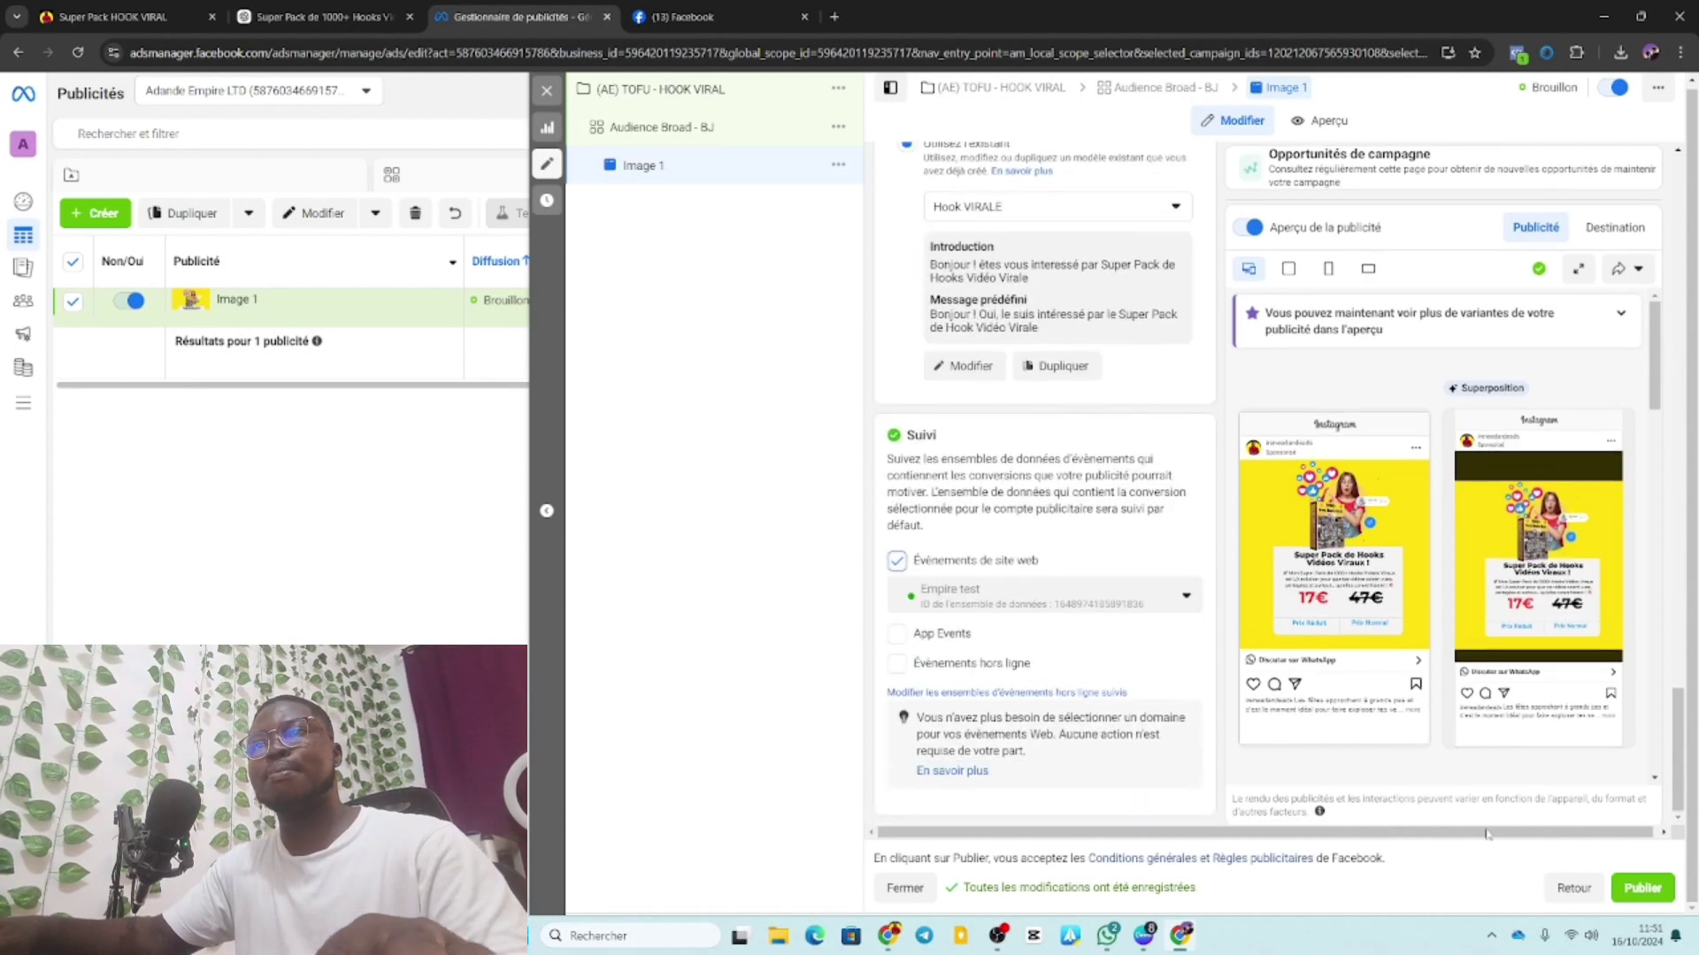
Publish the campaign, ad set and ad, then bring the Miro board window forward.
click(1642, 889)
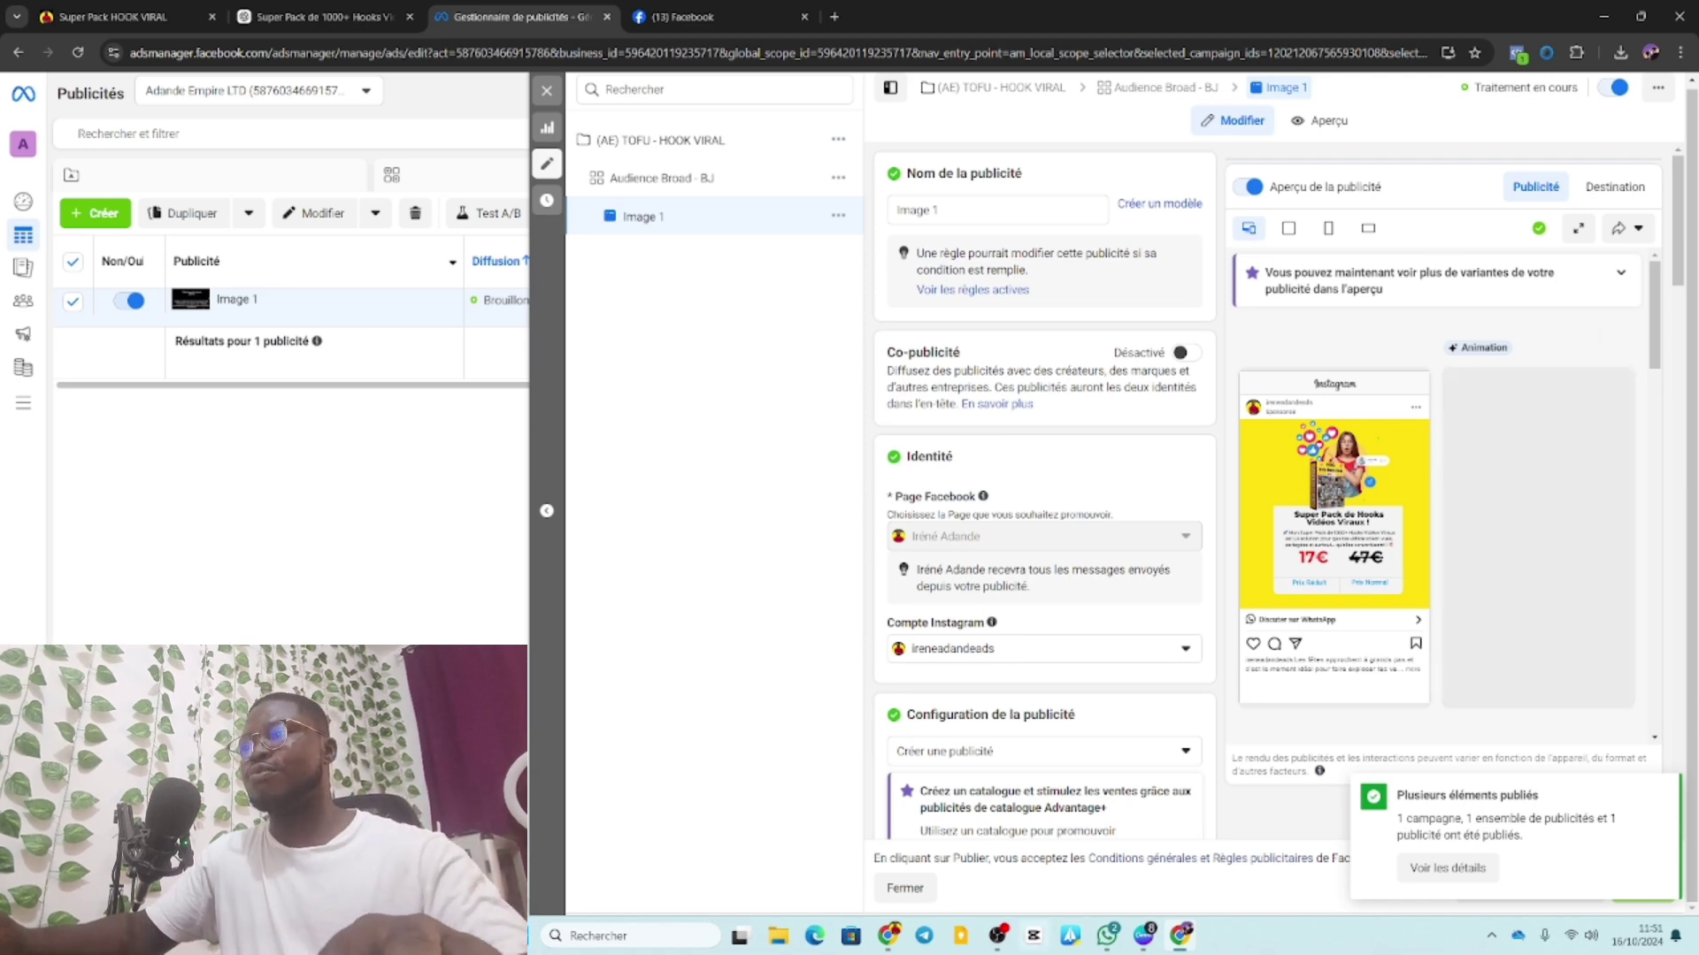
click(889, 936)
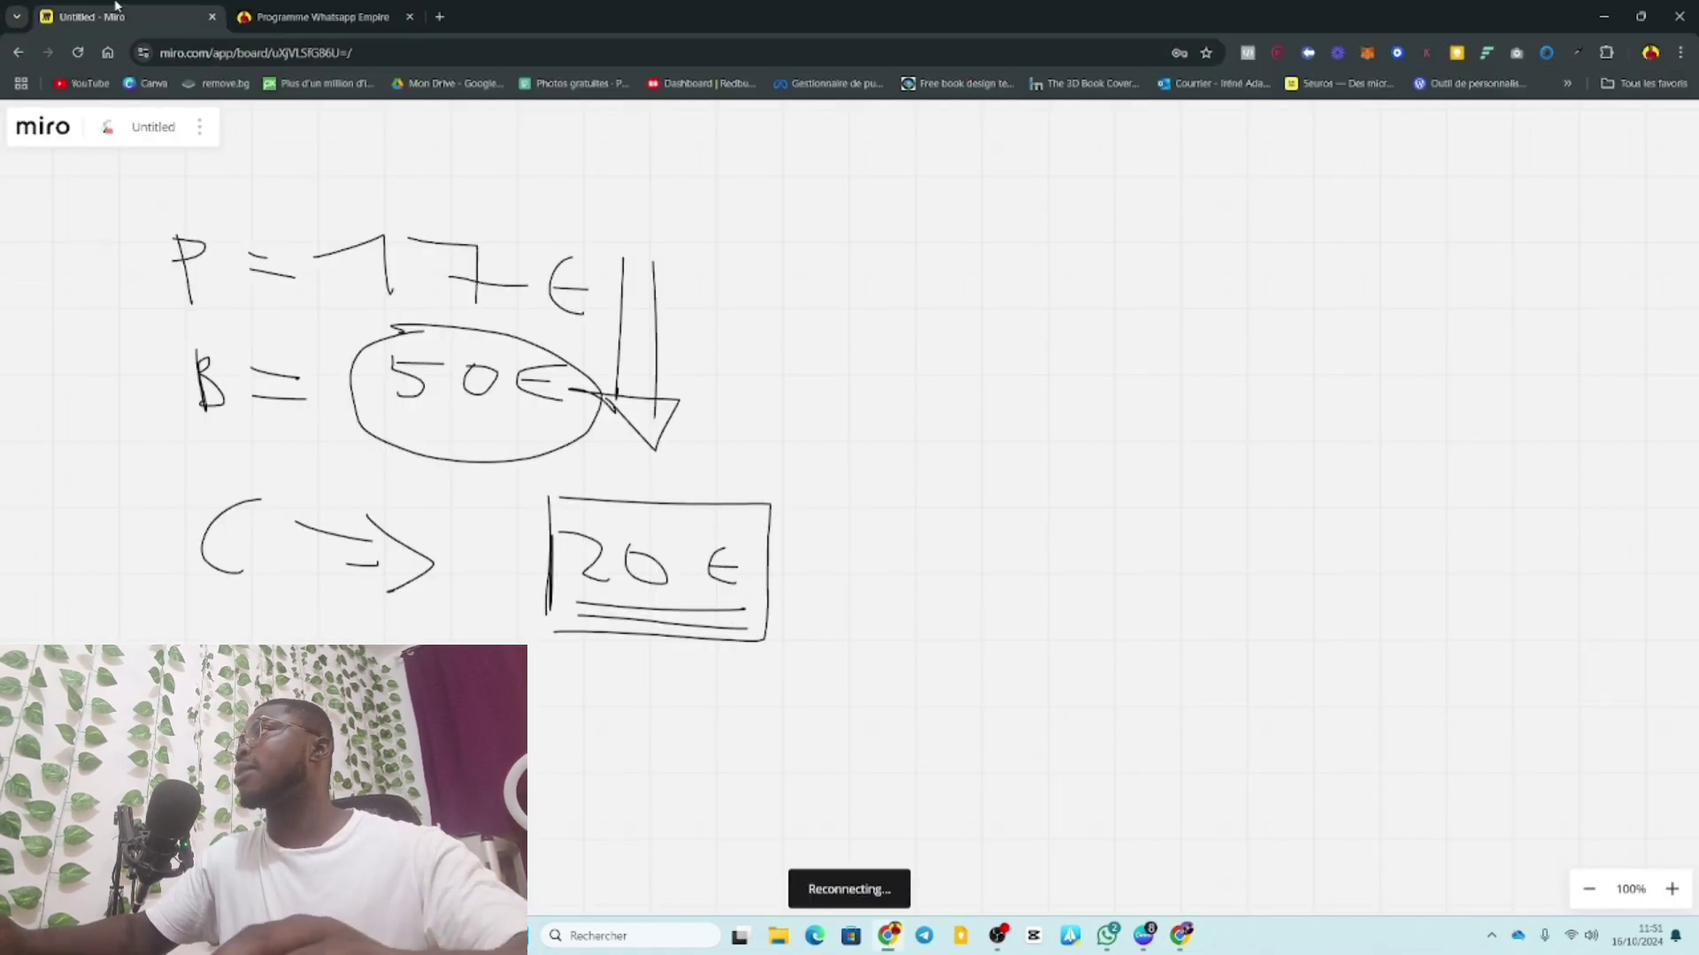
Scroll through the Programme Whatsapp Empire sales page.
click(347, 15)
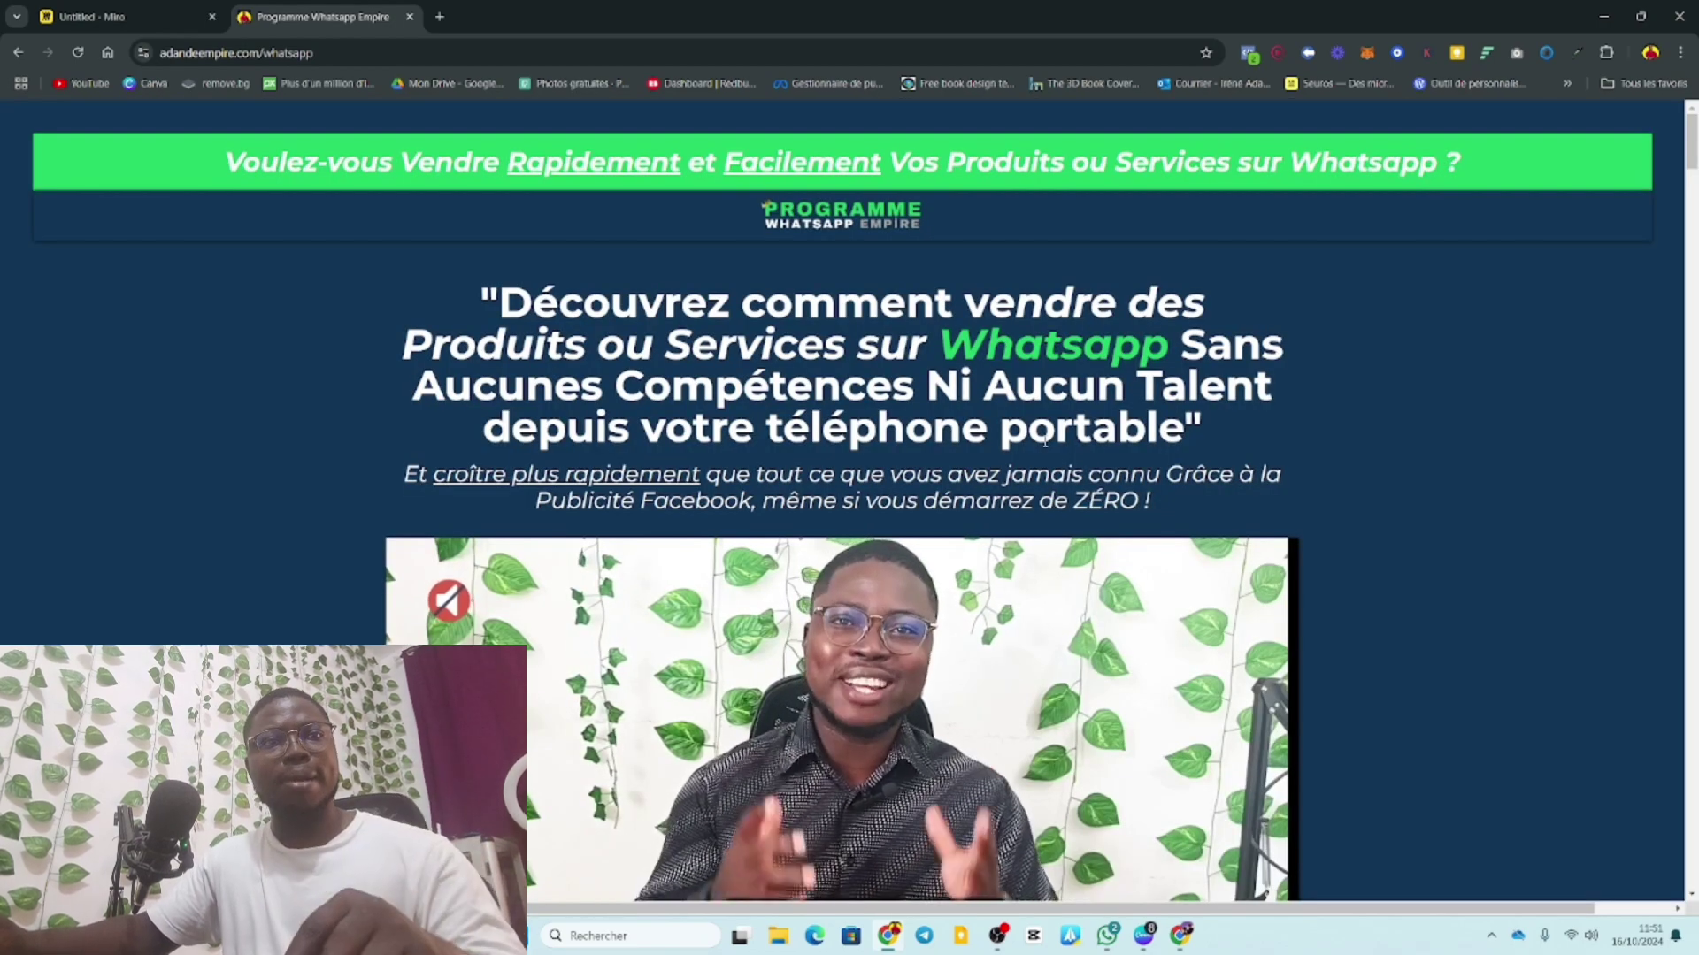
scroll(1145, 519, down, 4)
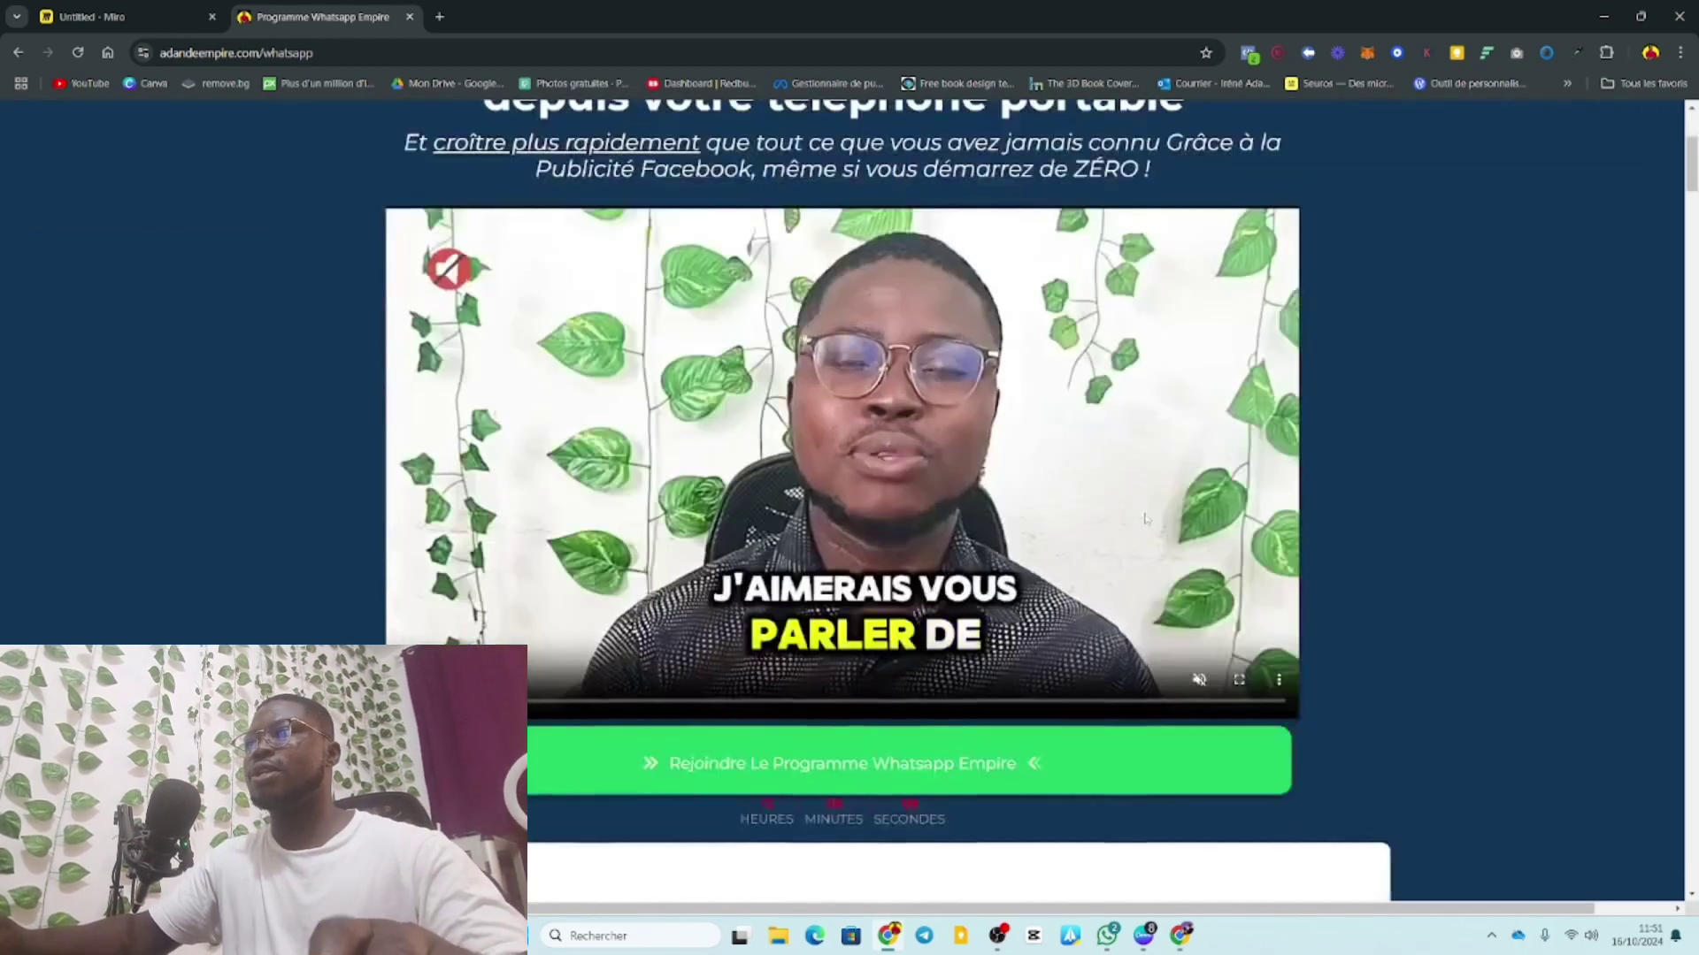
scroll(1145, 519, down, 20)
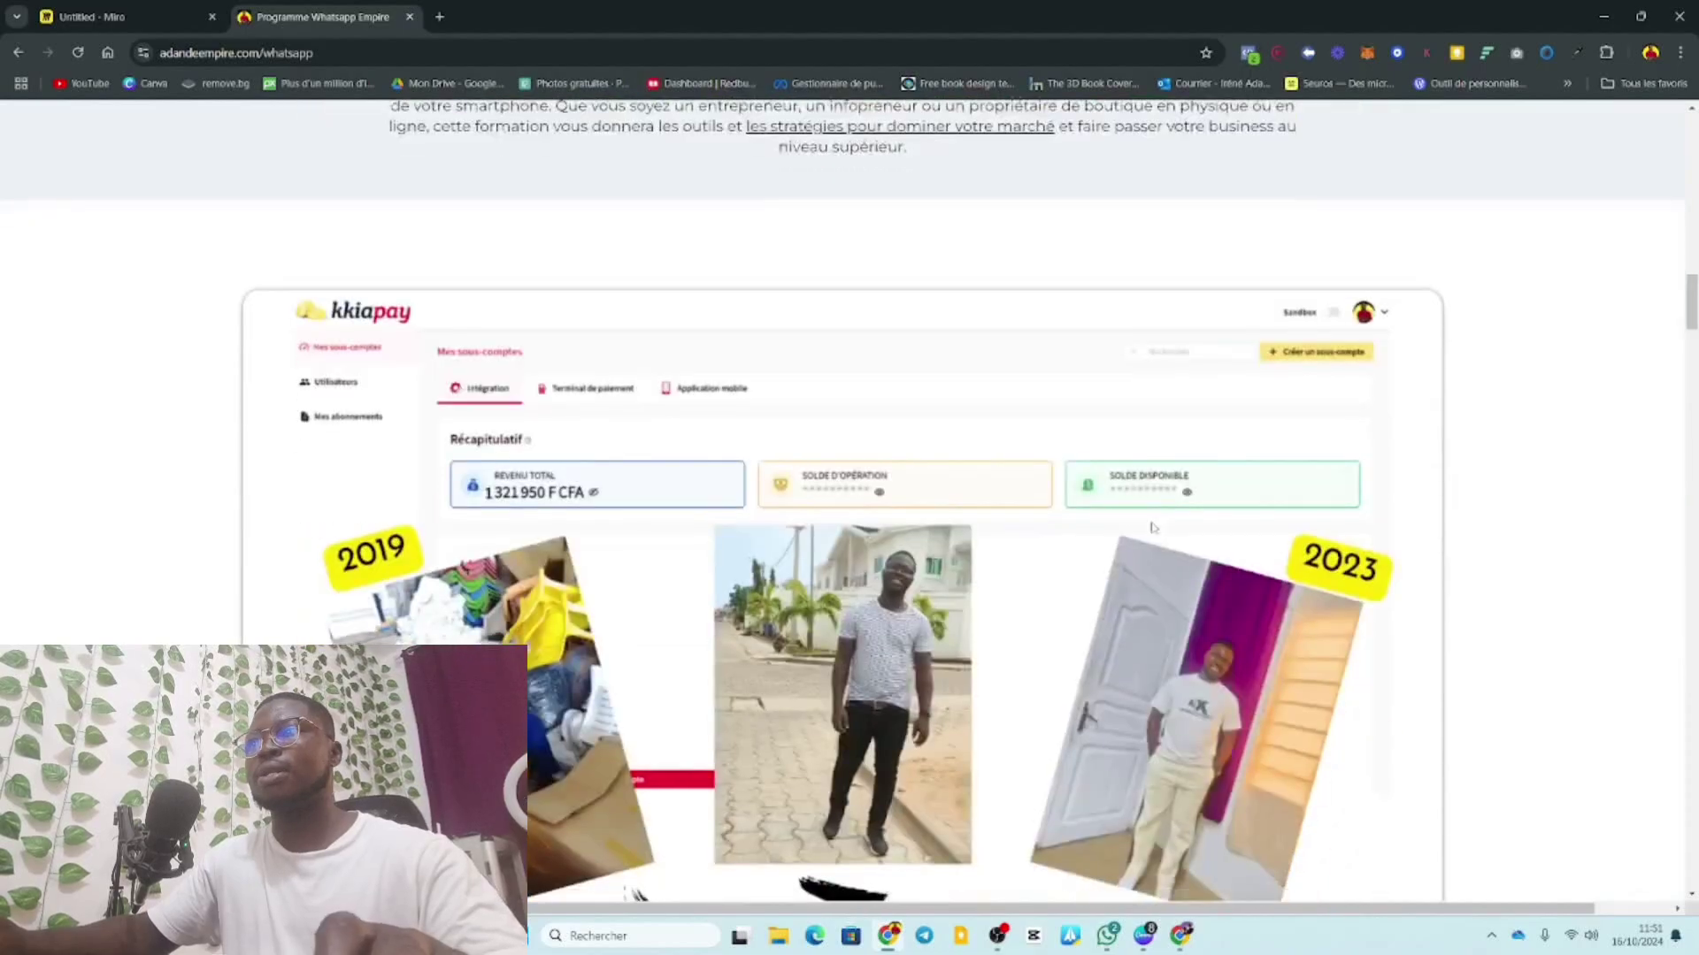
scroll(1152, 527, down, 20)
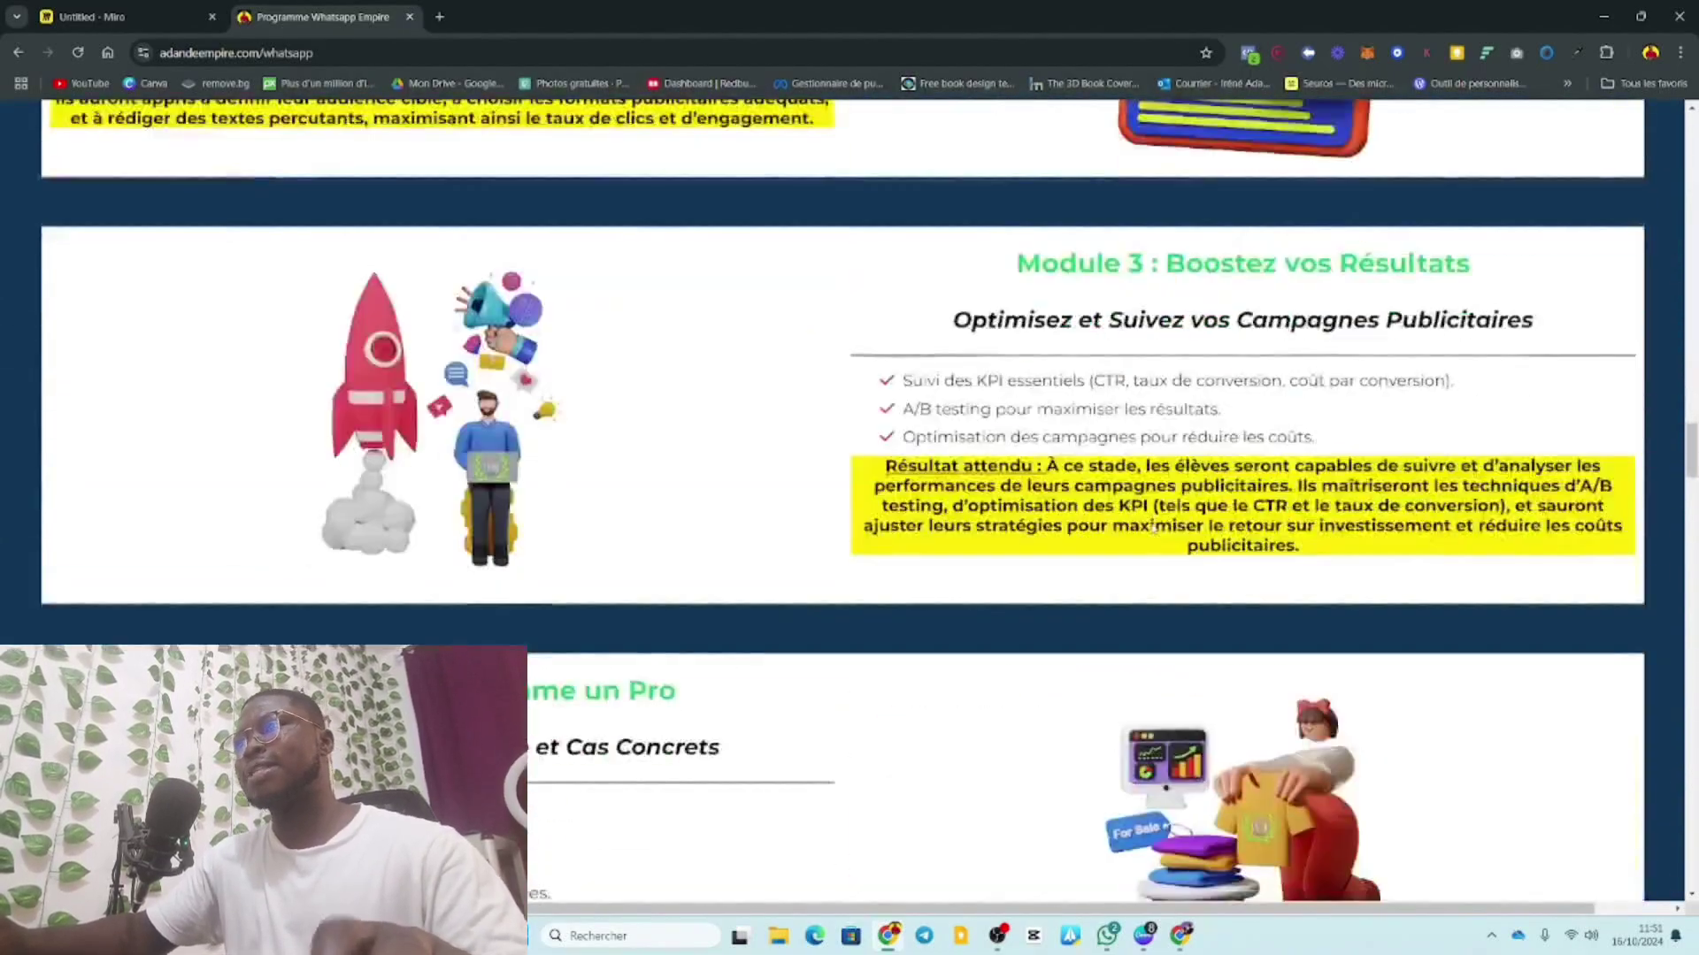
scroll(1152, 527, down, 20)
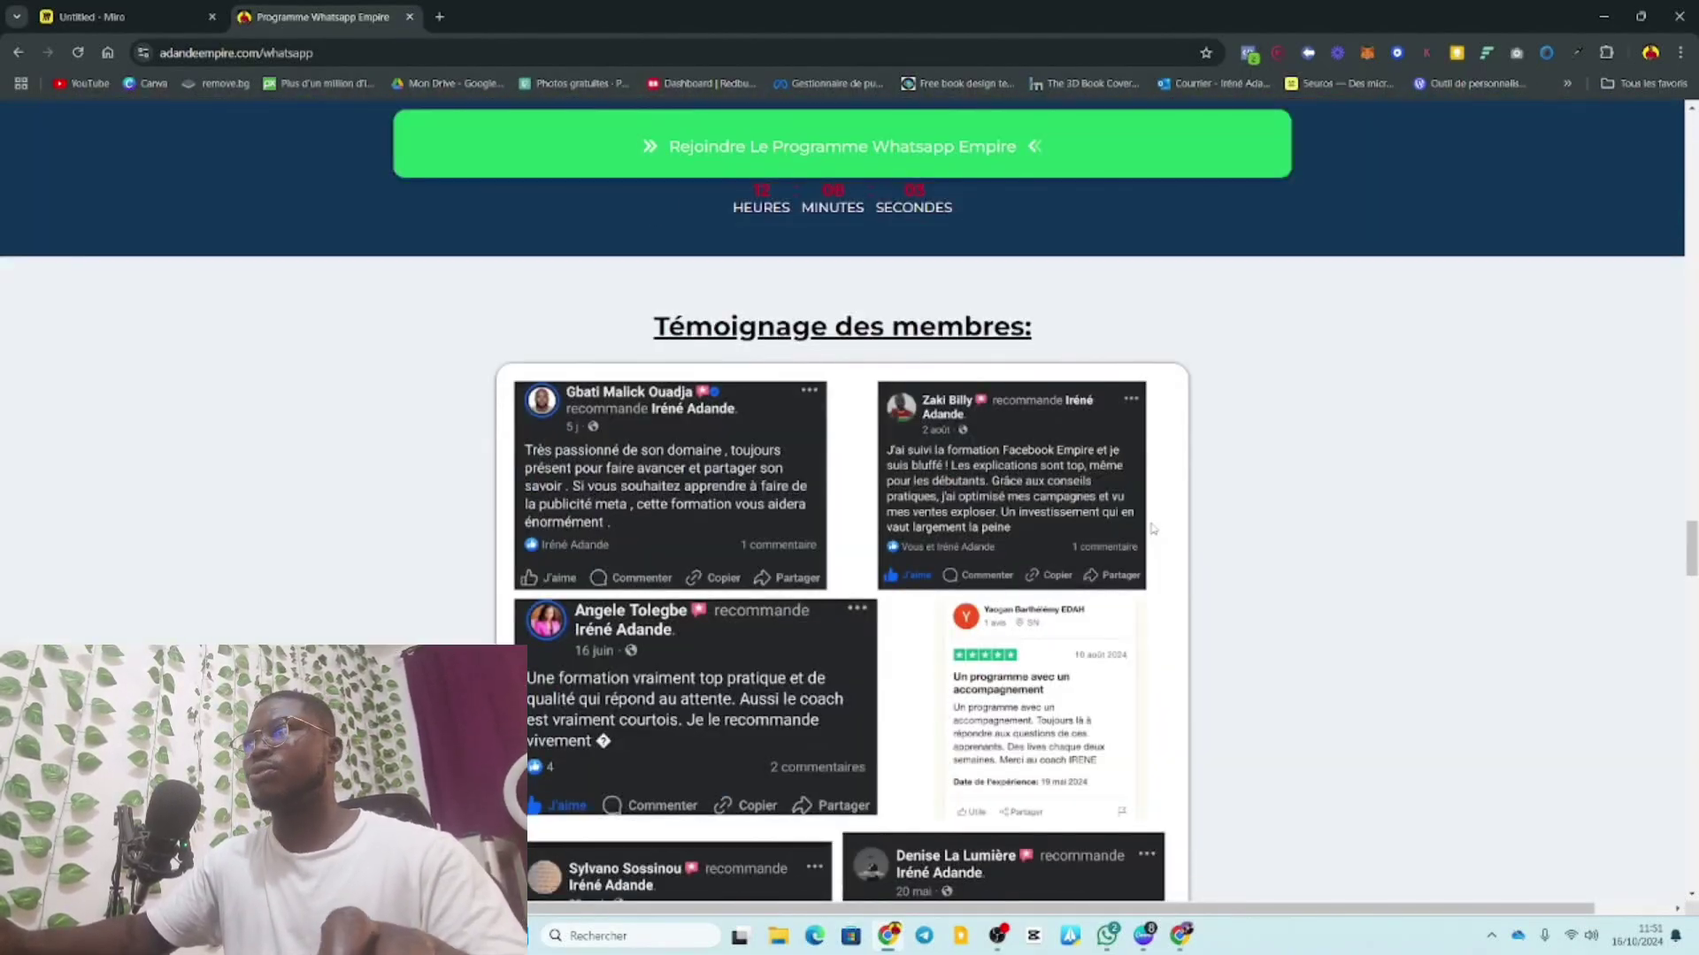
scroll(1152, 527, down, 20)
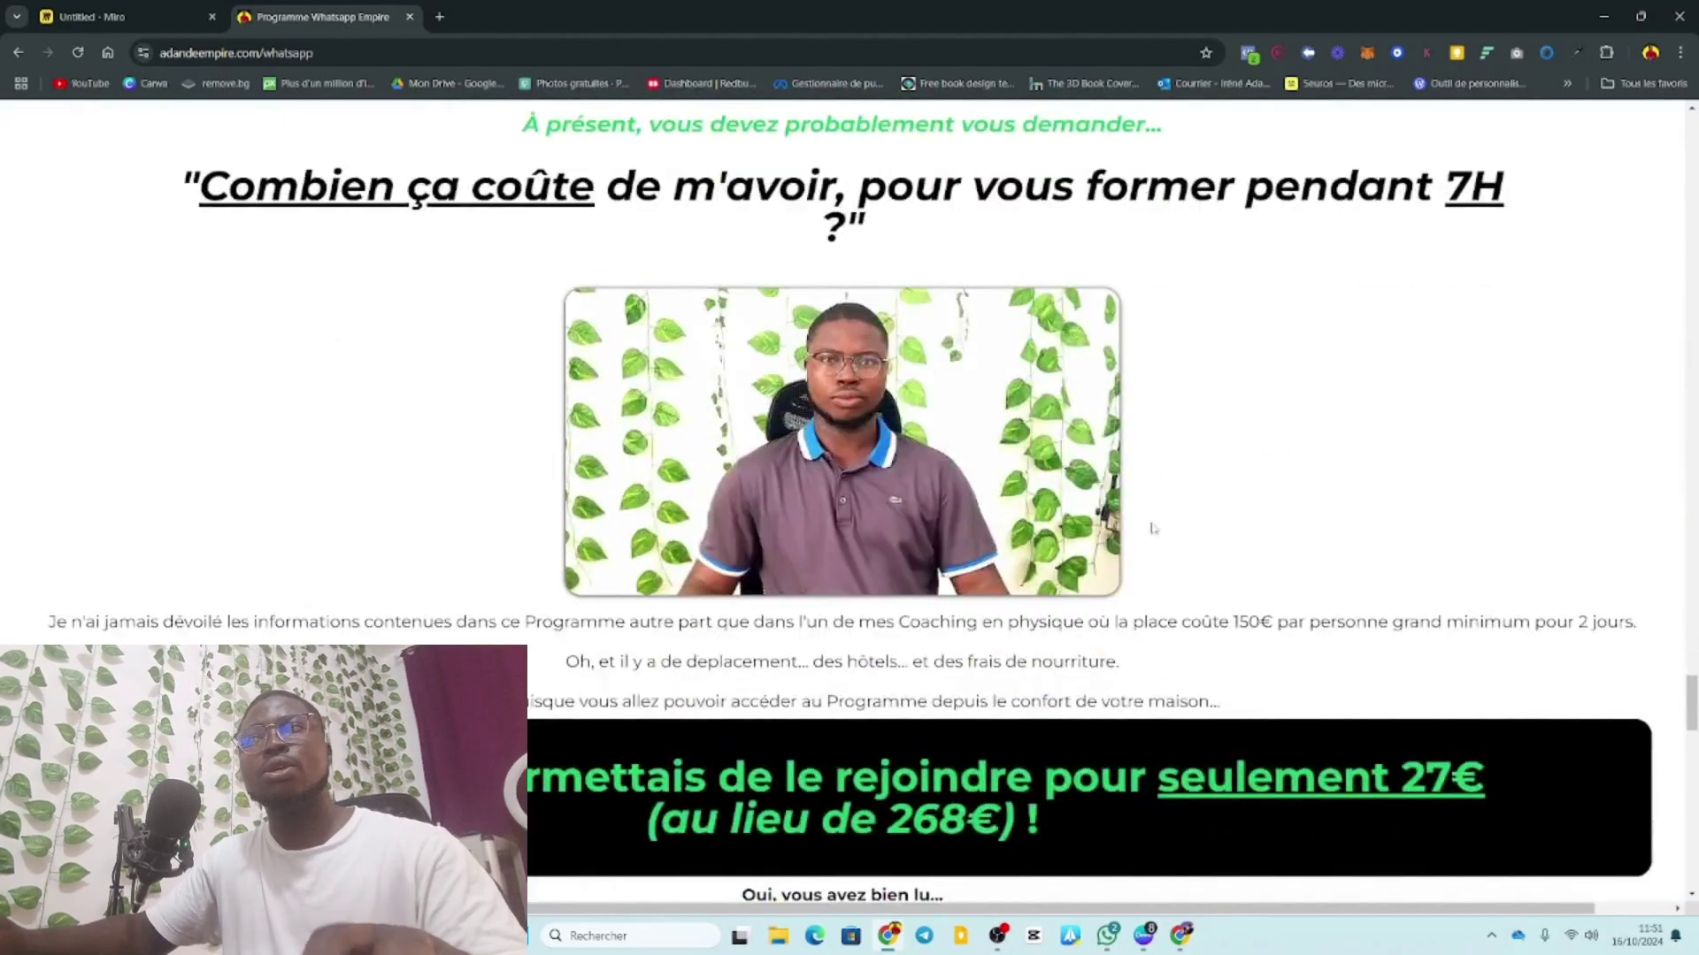
scroll(1152, 527, down, 10)
scroll(1385, 318, up, 5)
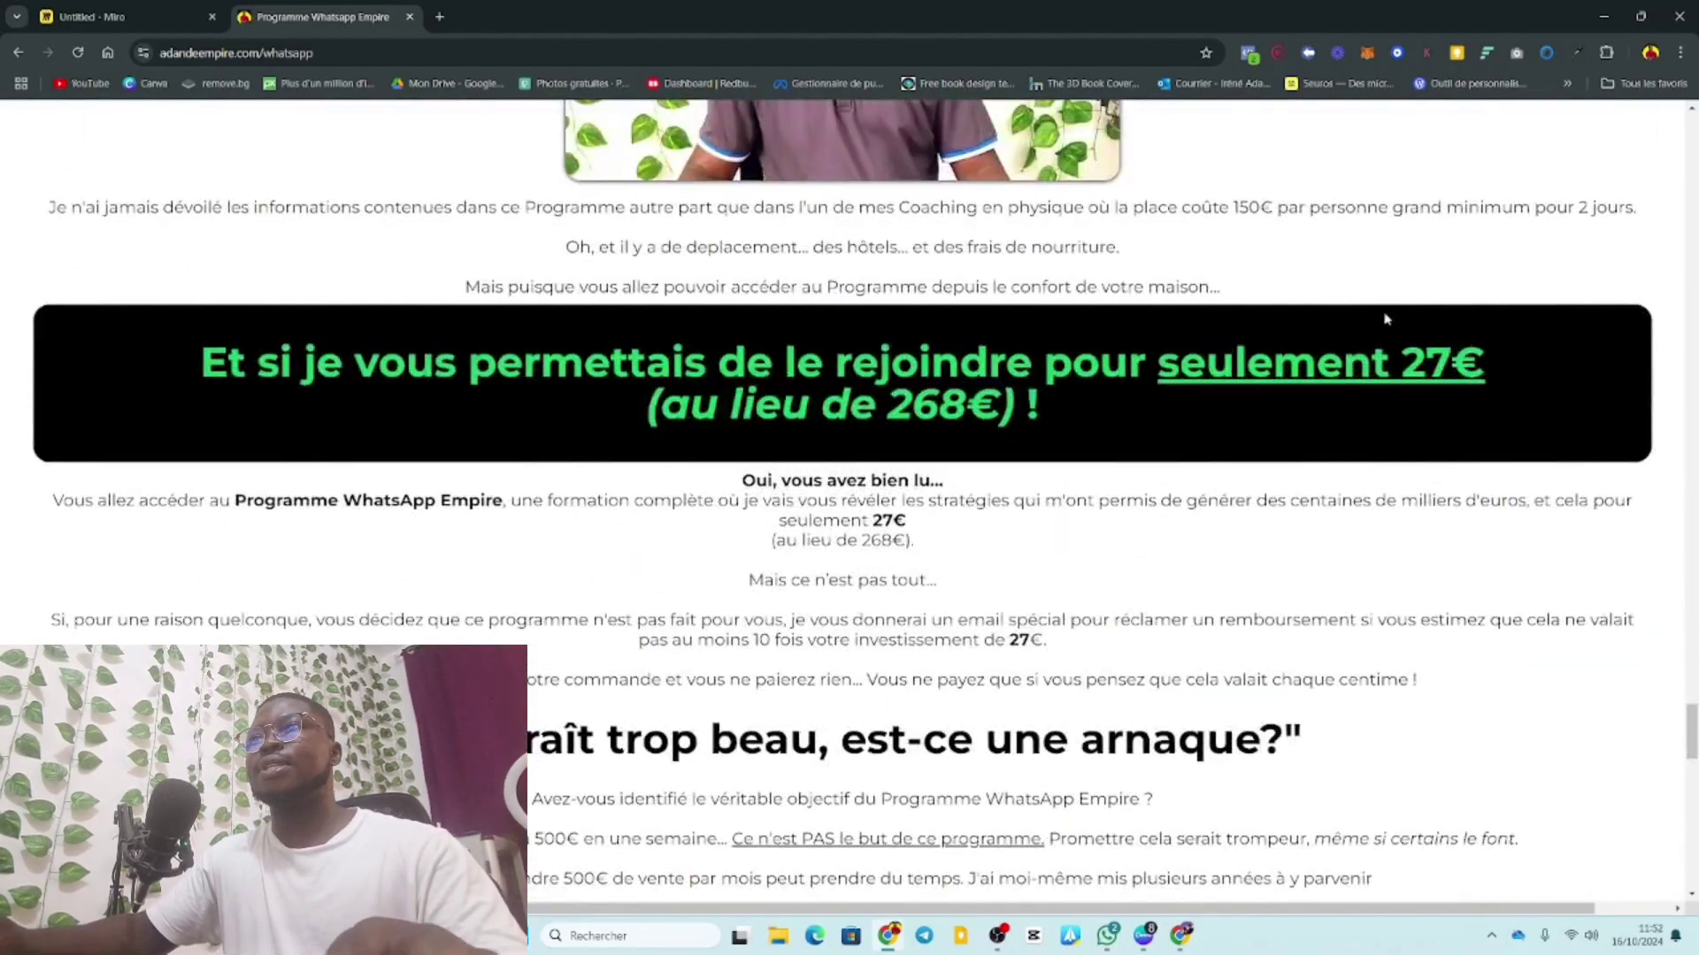
scroll(1370, 380, down, 20)
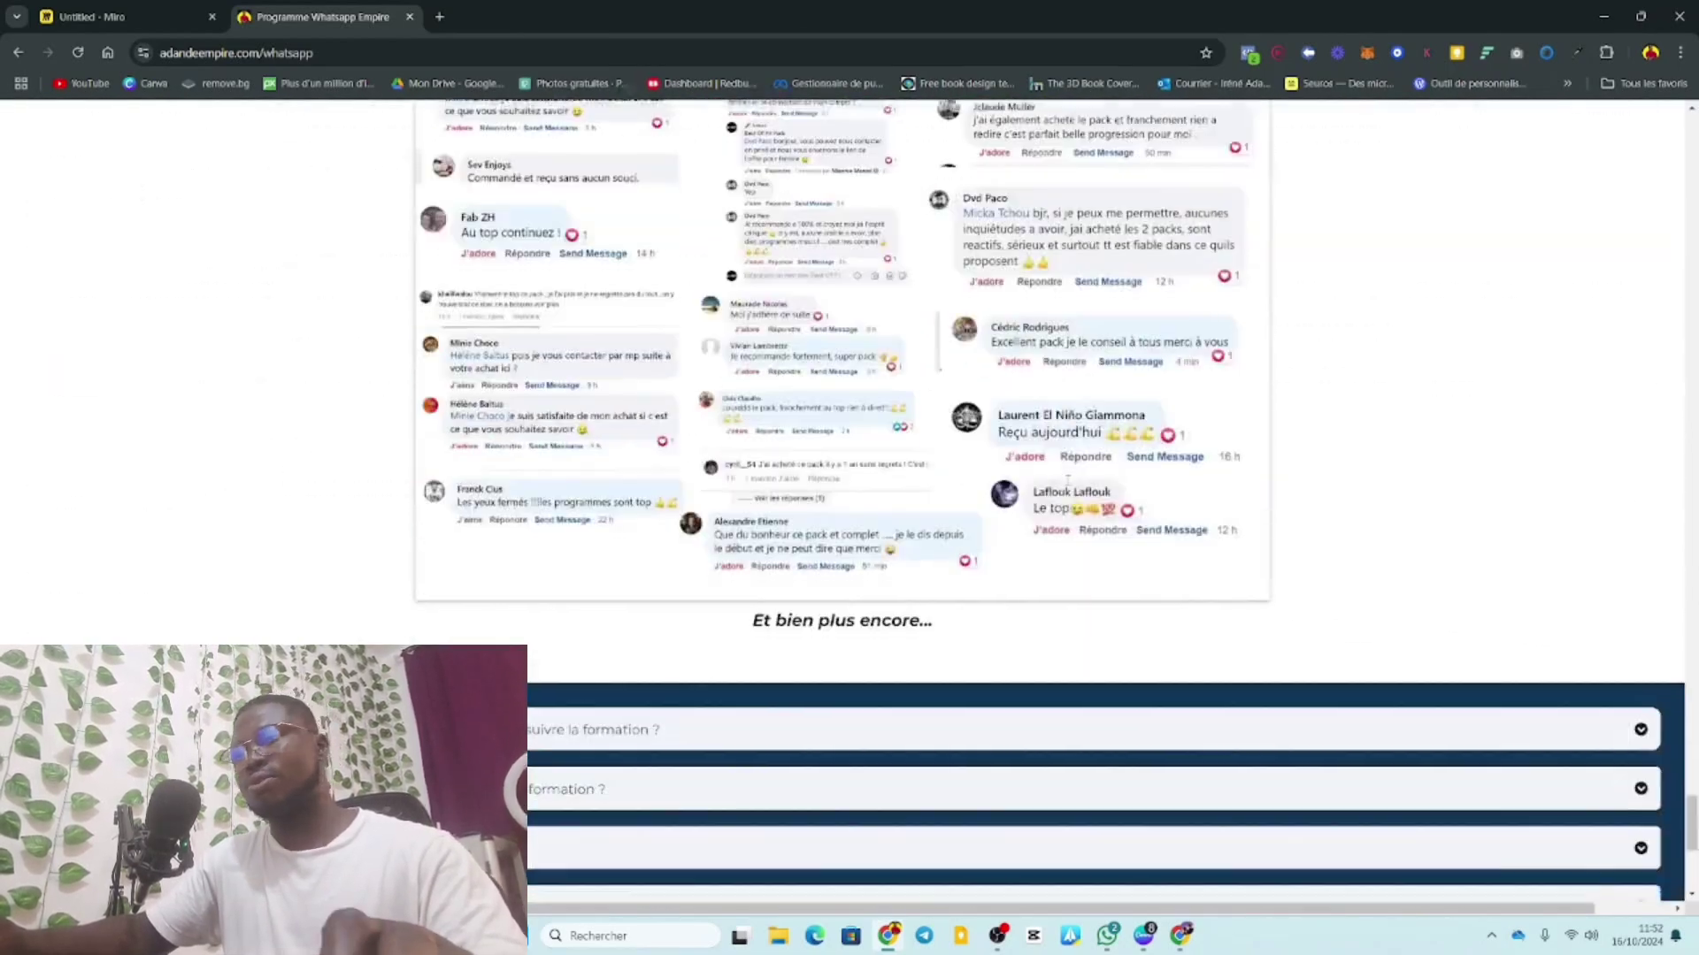
scroll(1069, 485, up, 20)
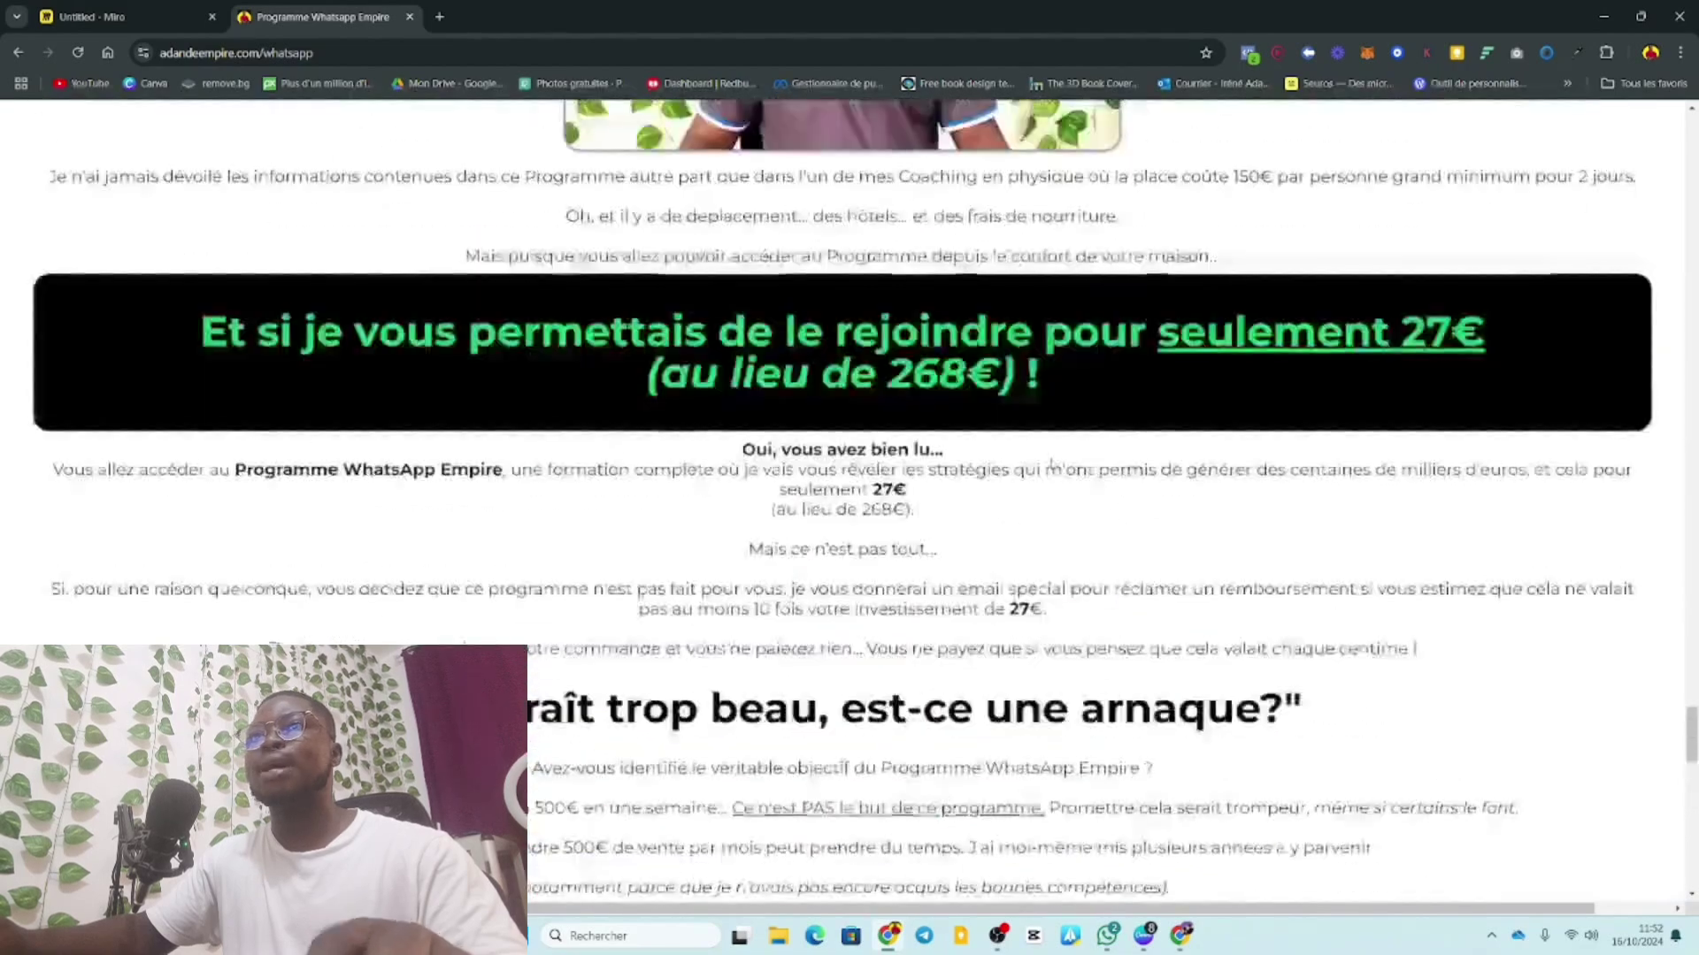
scroll(1197, 480, up, 15)
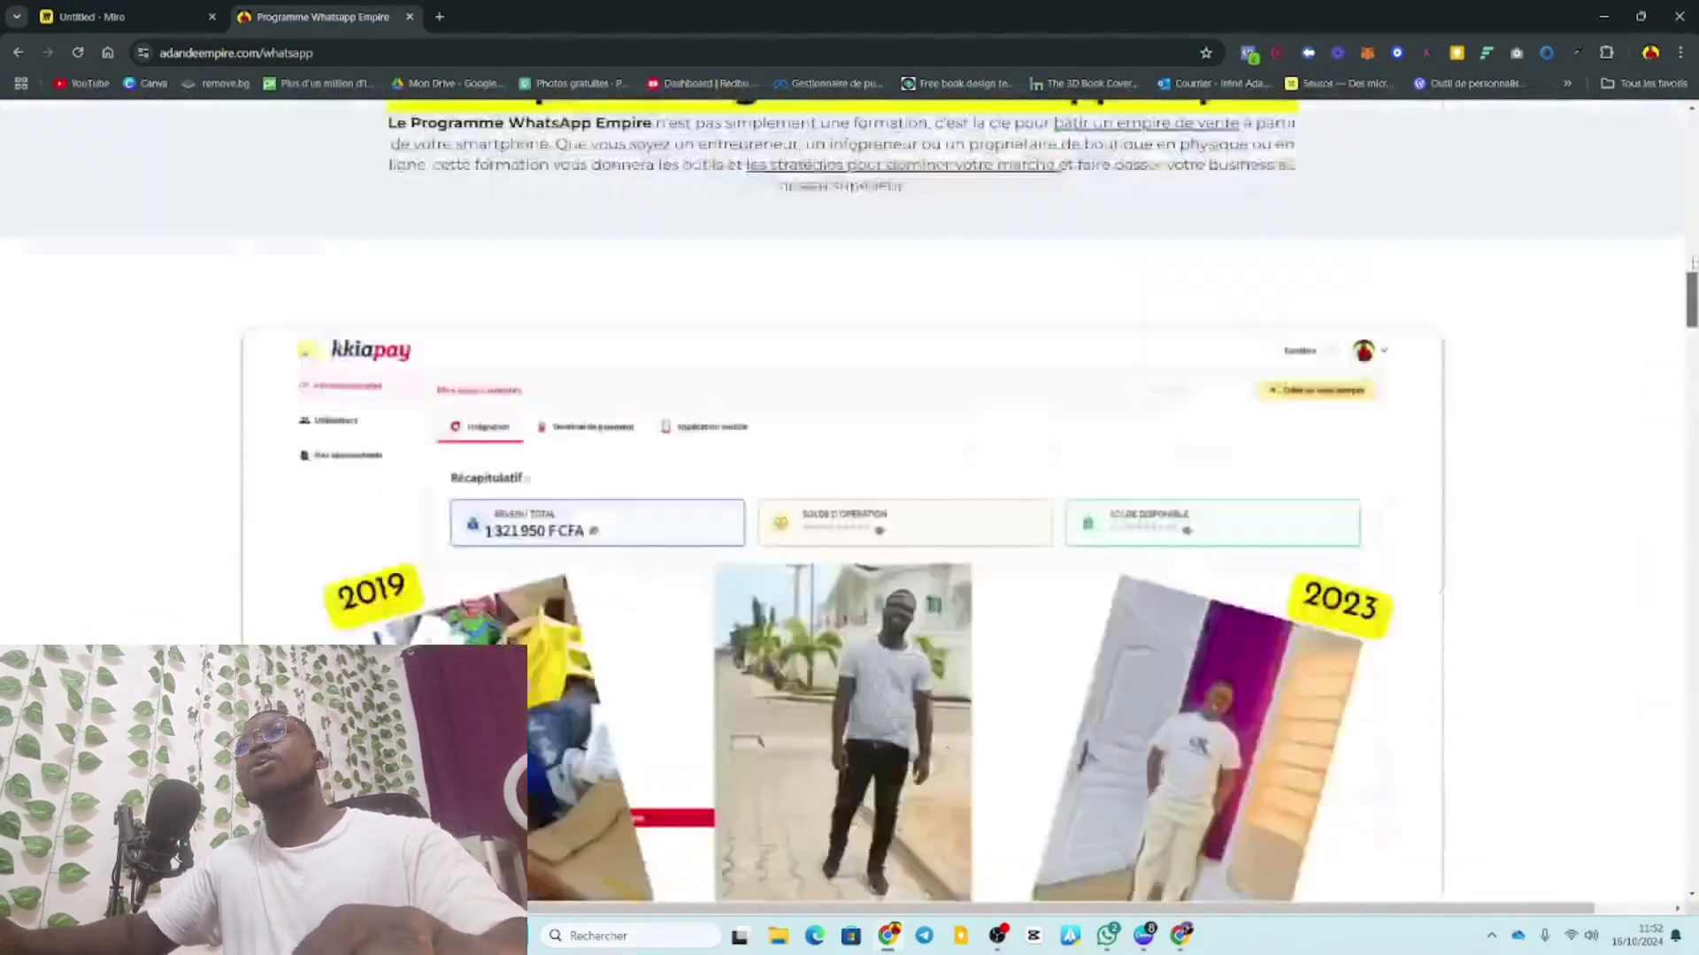
scroll(1558, 292, down, 3)
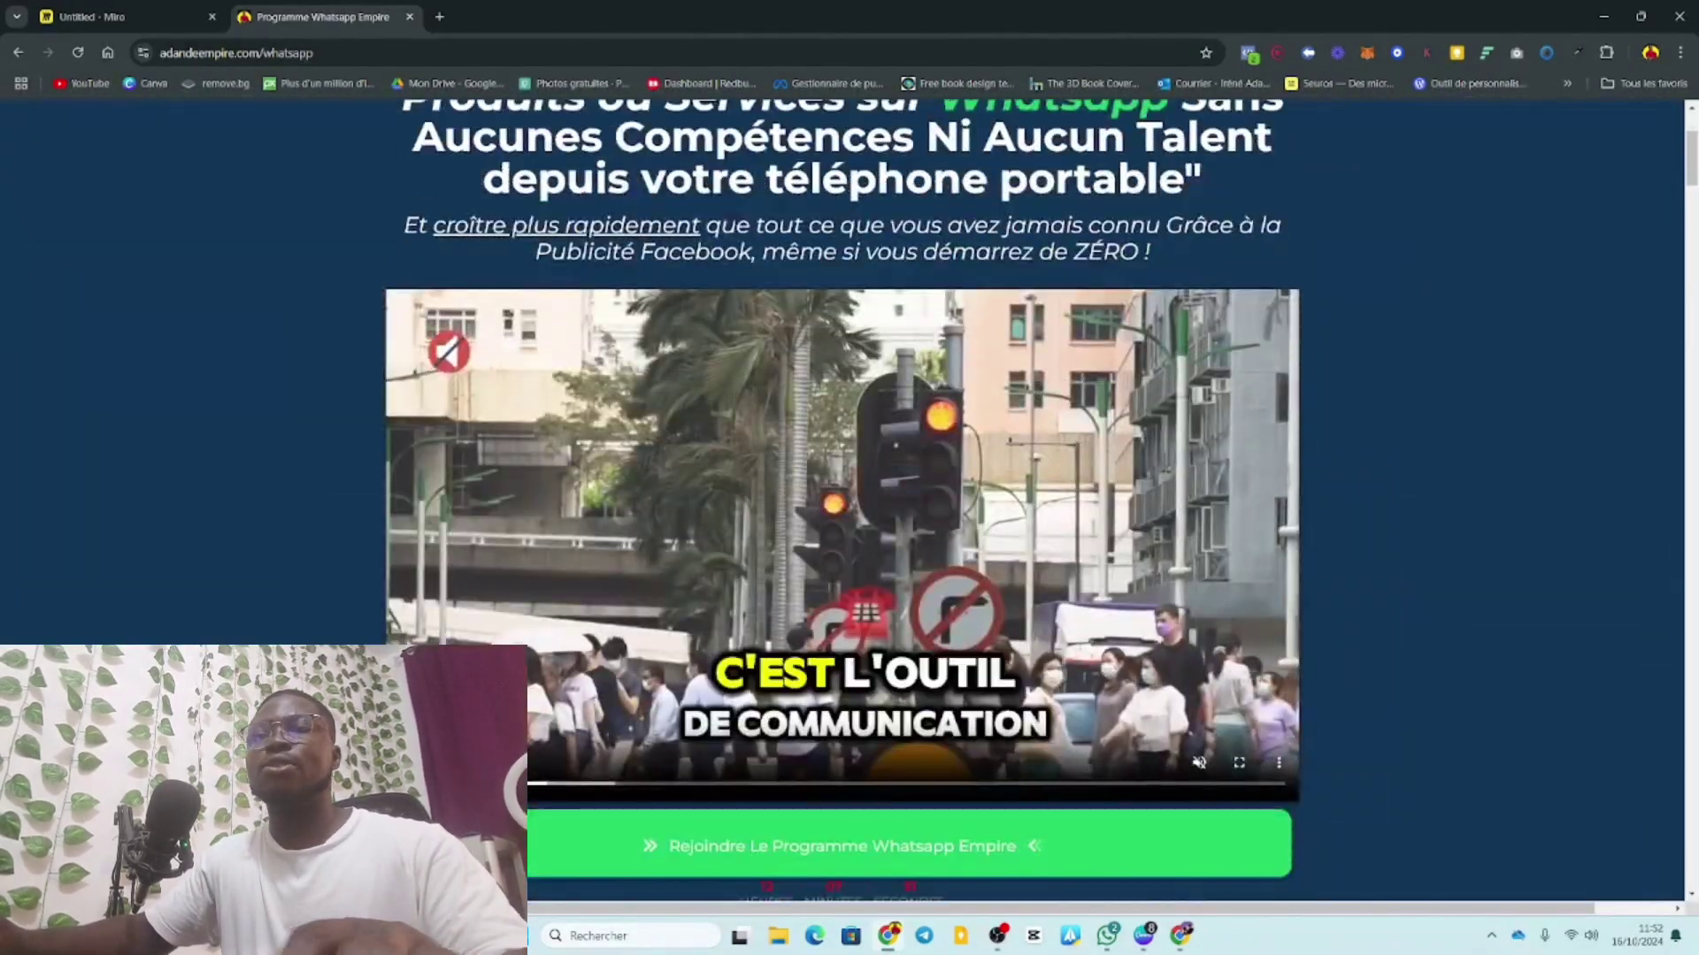
scroll(363, 338, up, 3)
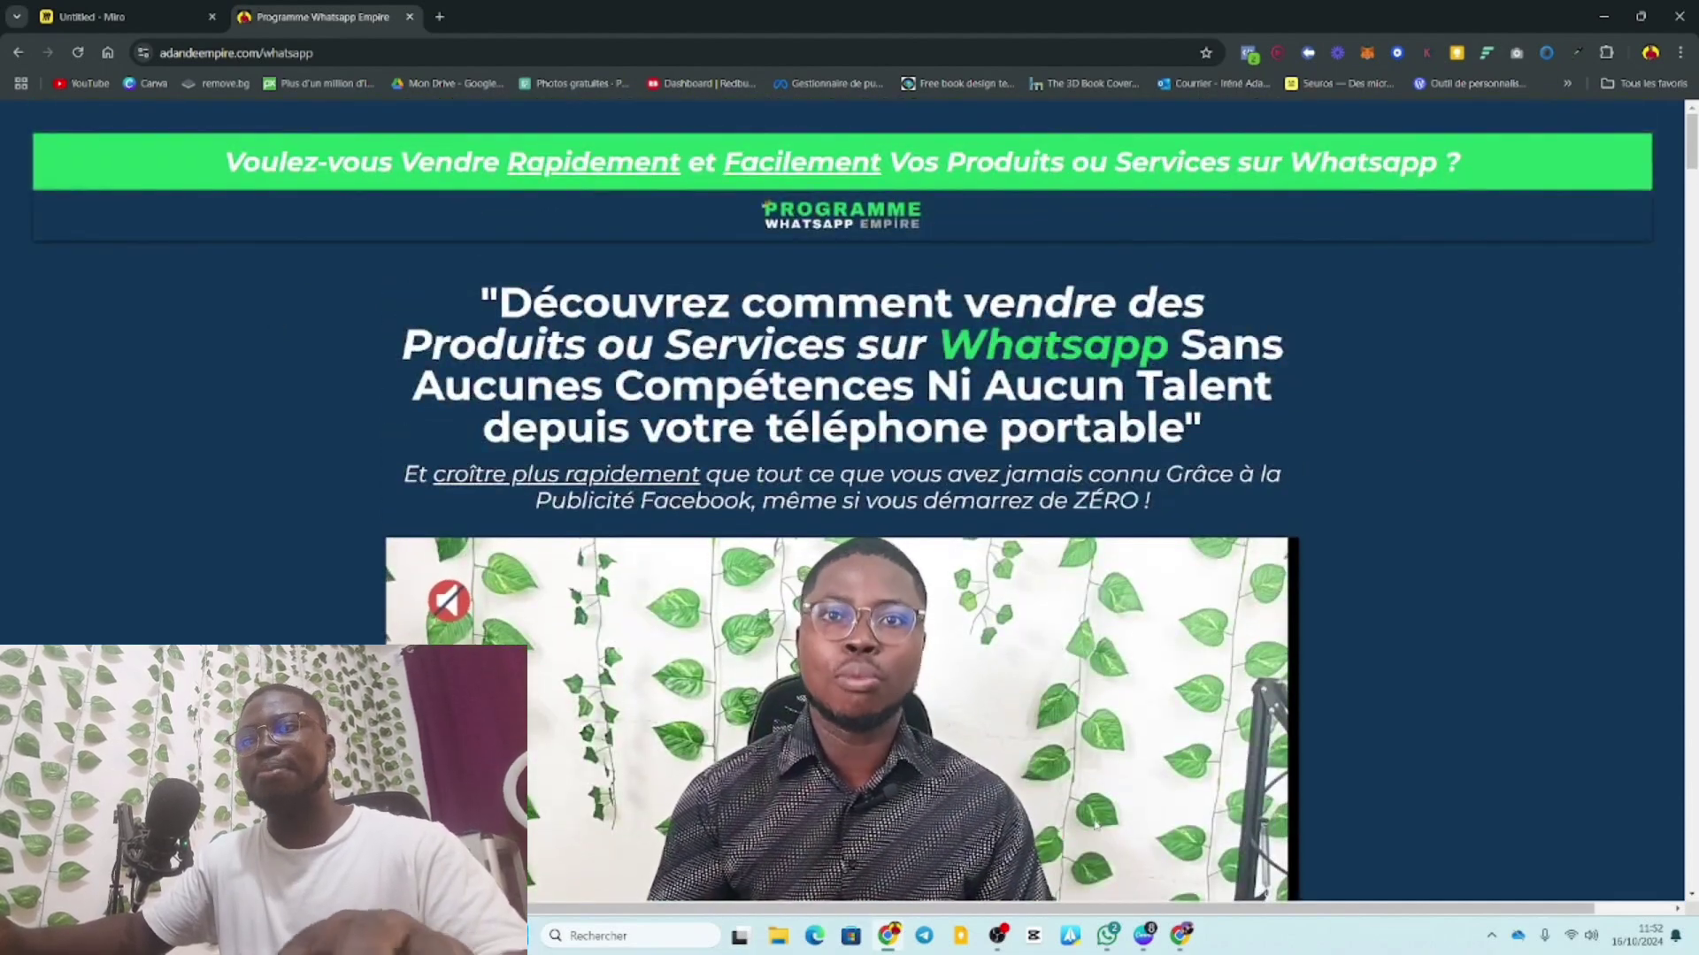
Read further down the sales page, then return to the Ads Manager ad editor.
click(1181, 936)
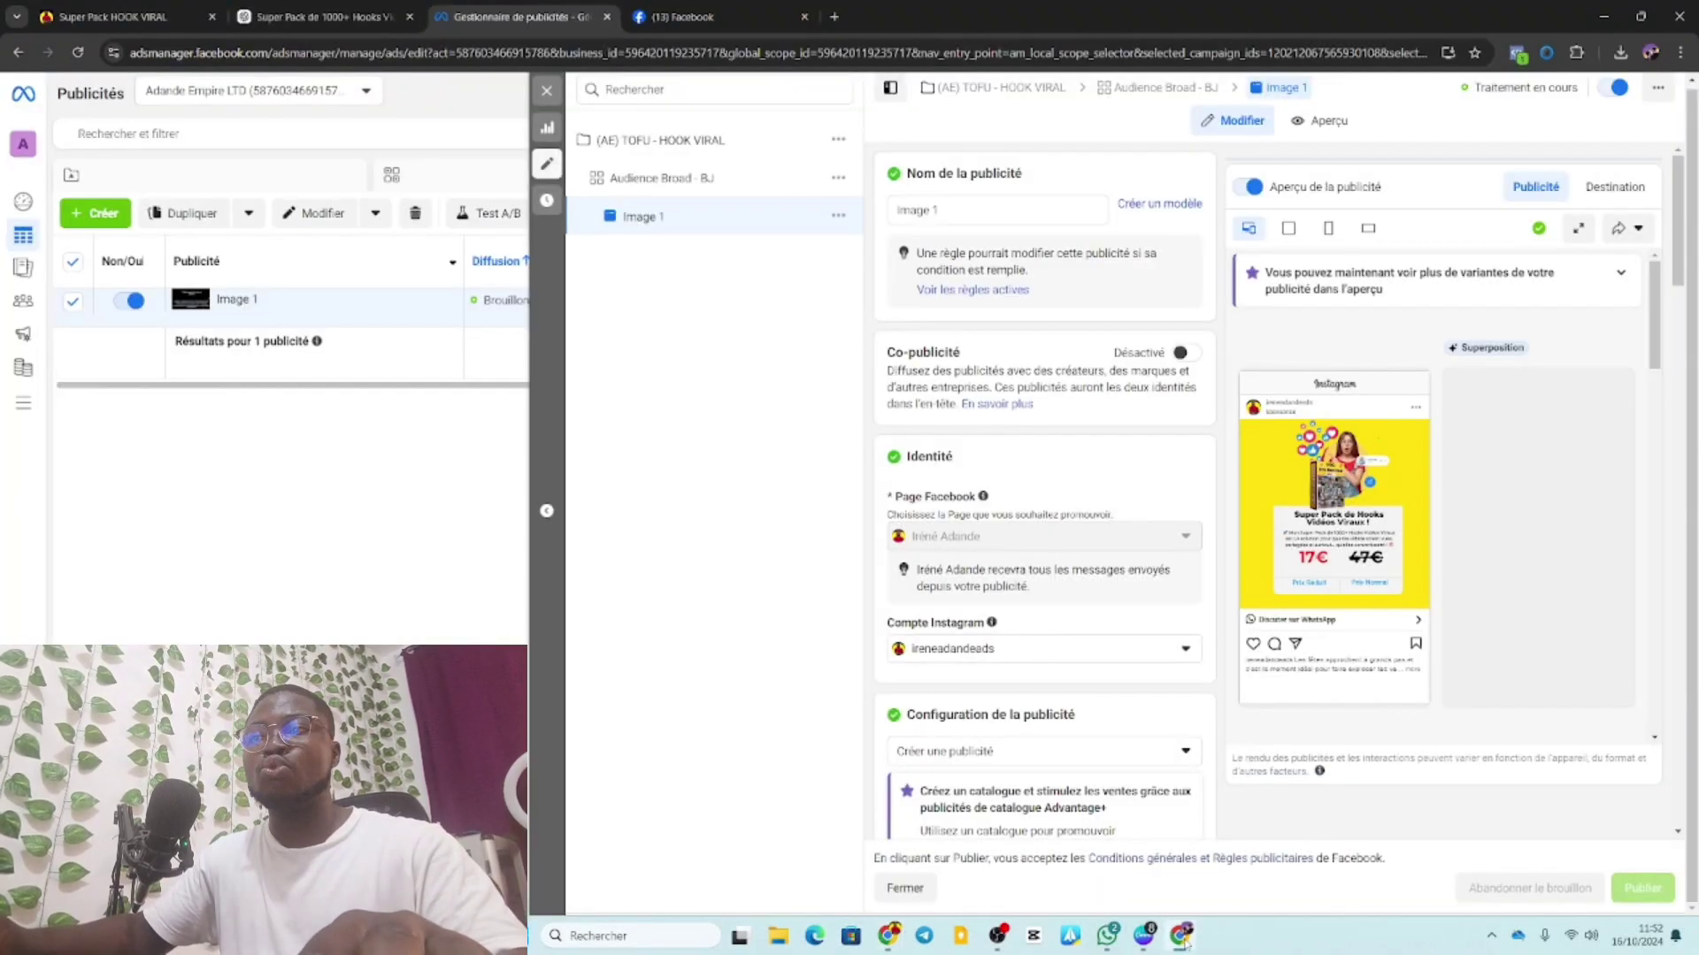
click(889, 936)
scroll(1412, 769, down, 1)
scroll(1412, 769, down, 2)
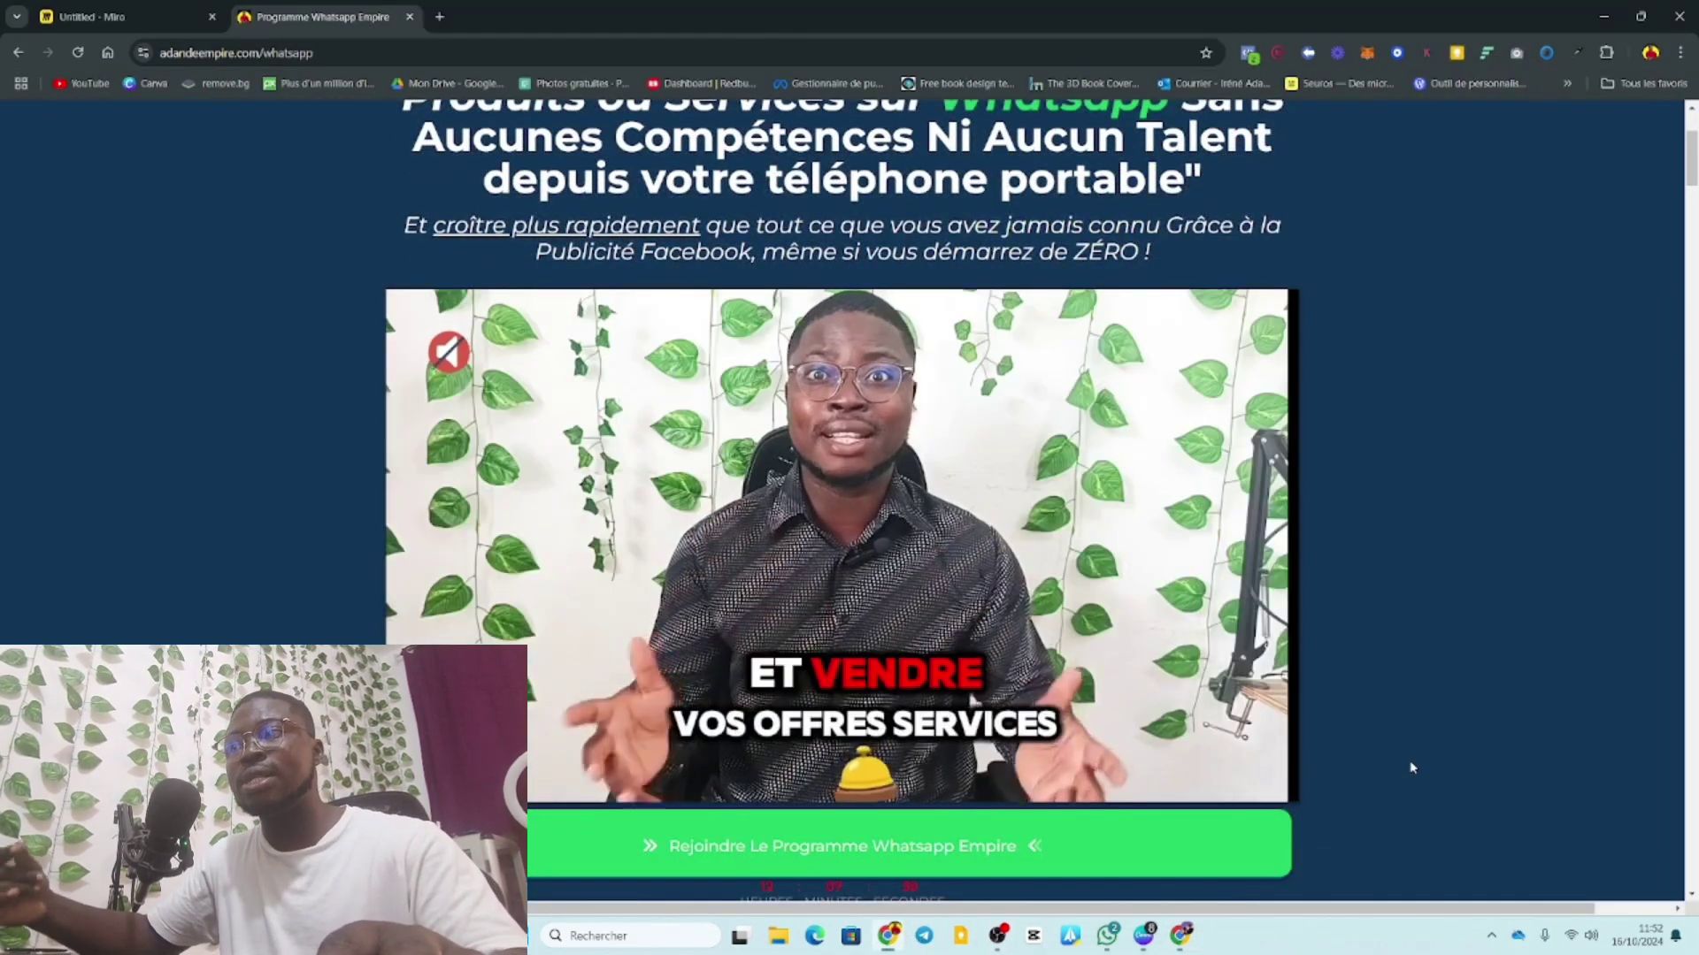
scroll(1412, 768, down, 2)
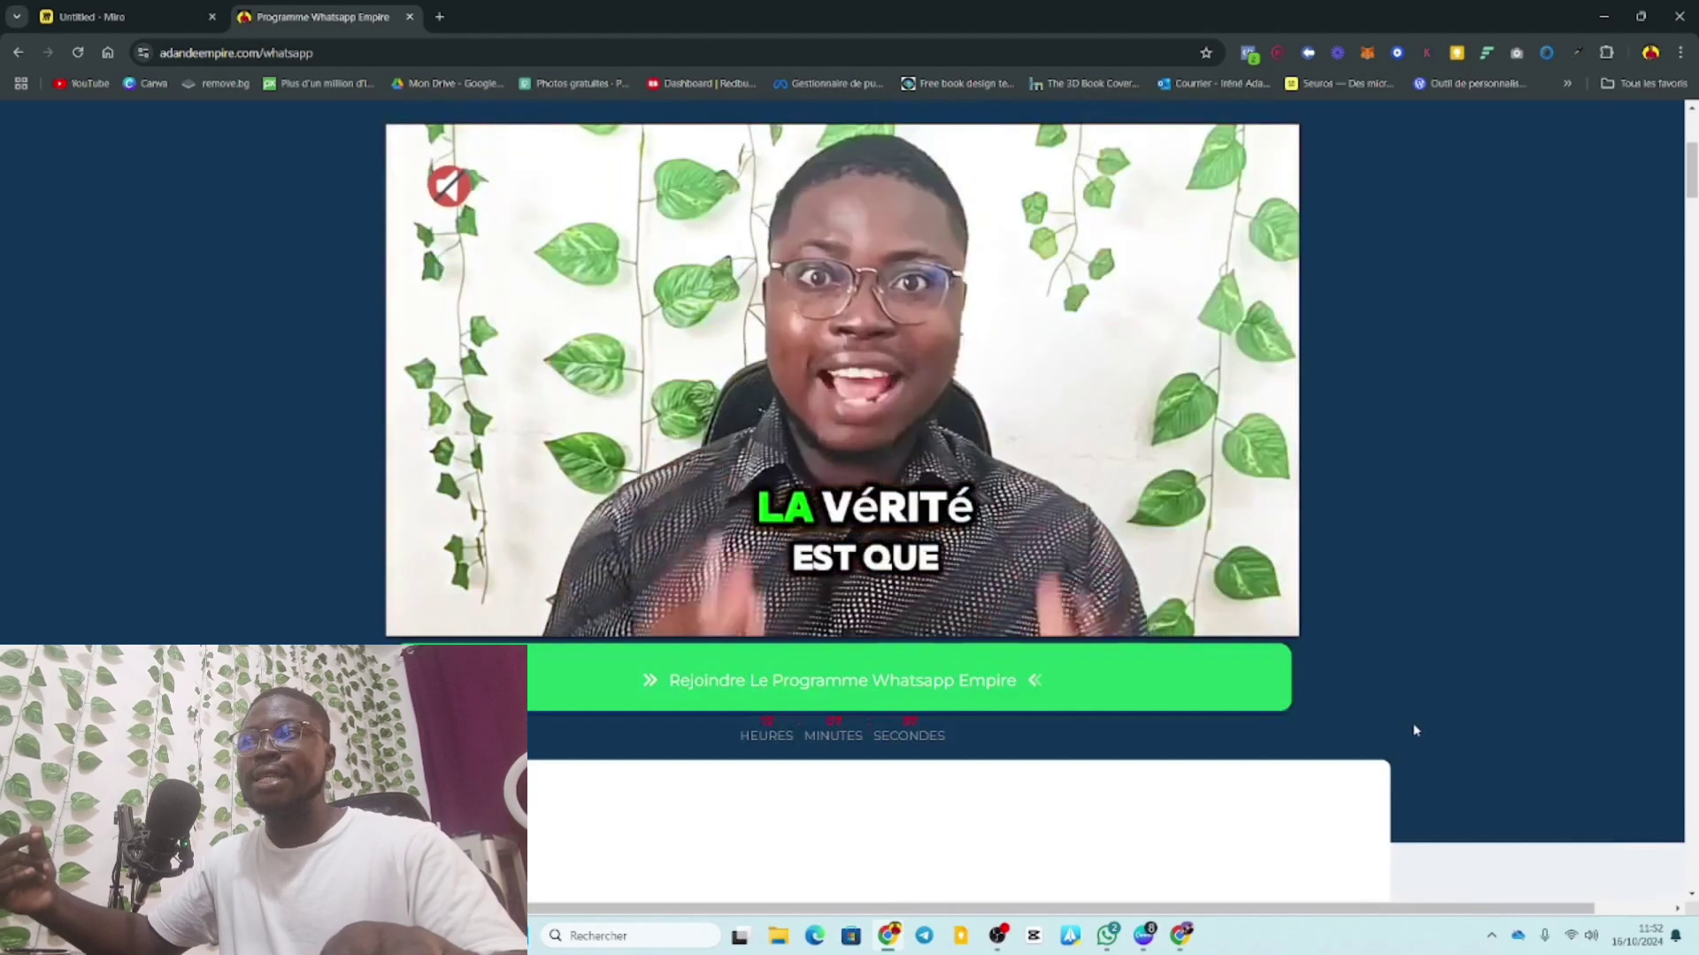
scroll(1411, 752, down, 2)
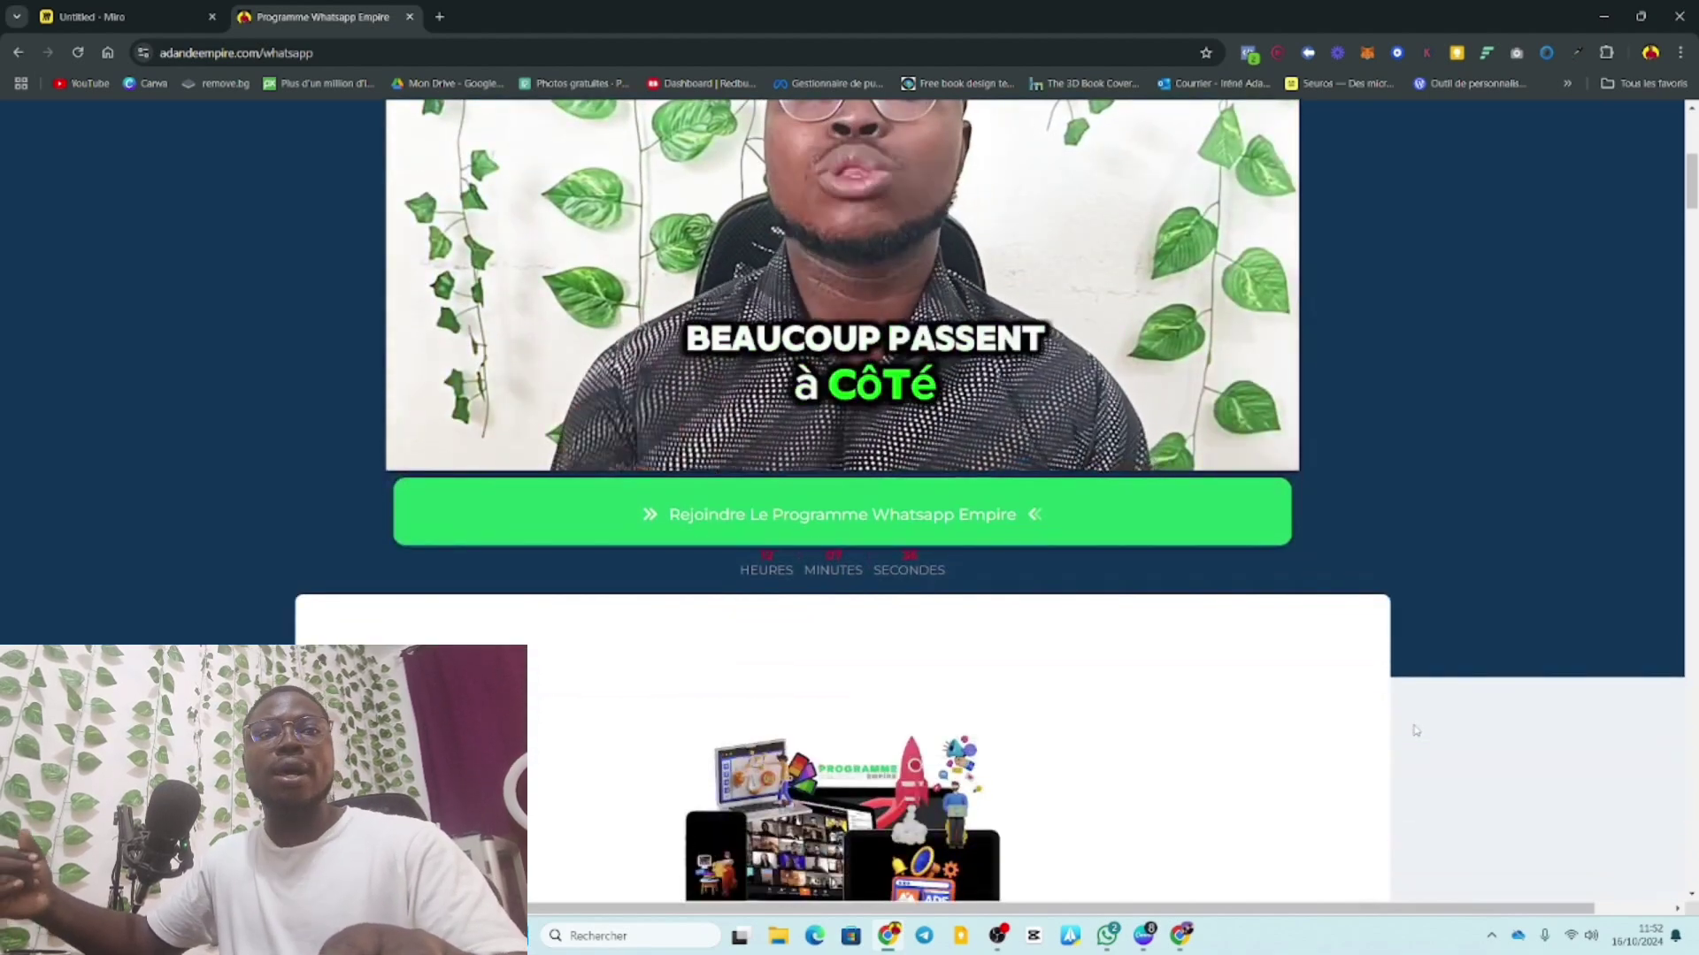
scroll(1415, 731, down, 10)
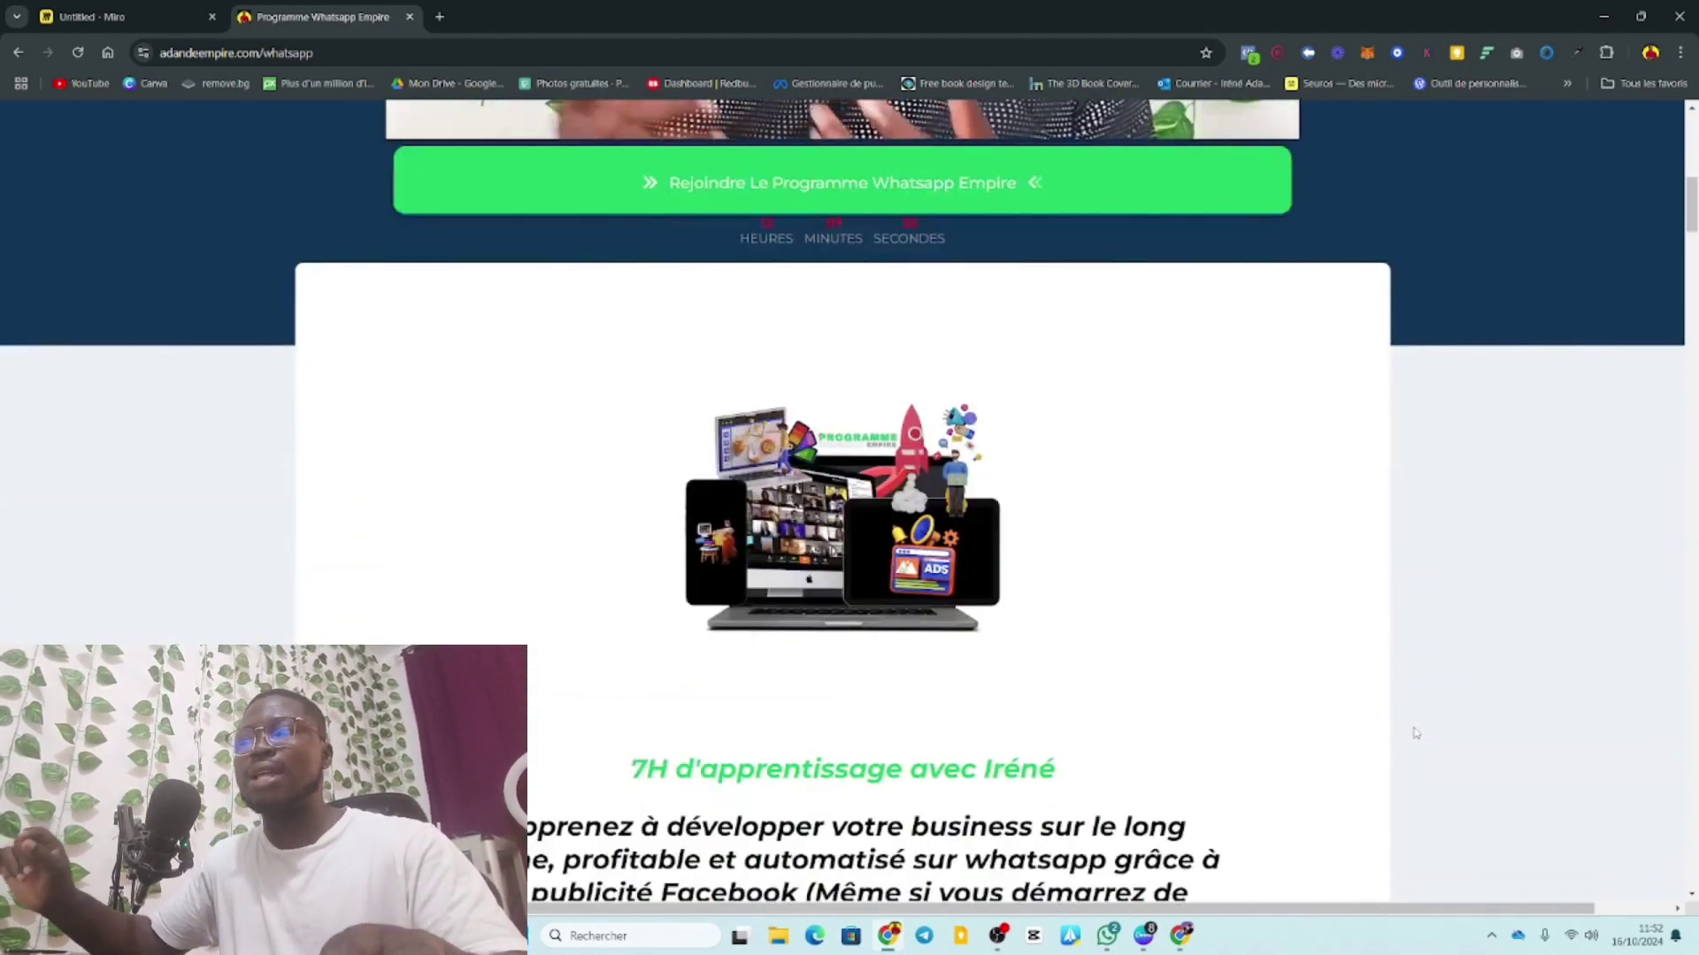
scroll(1415, 734, down, 4)
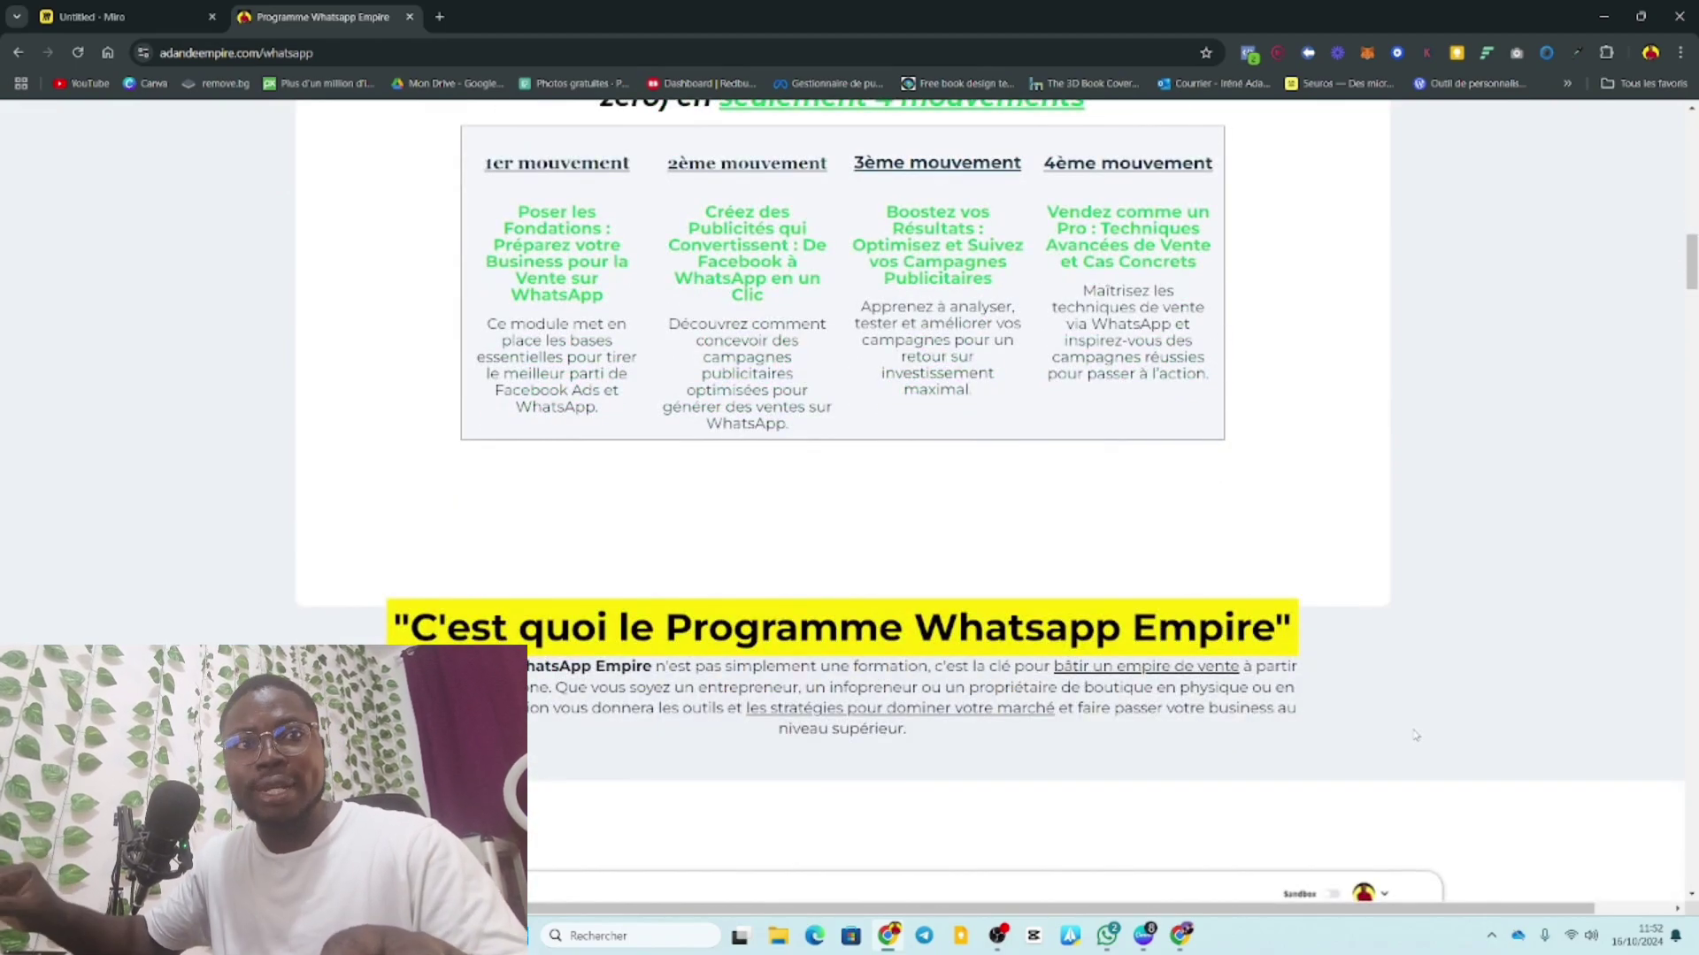
scroll(1416, 735, down, 20)
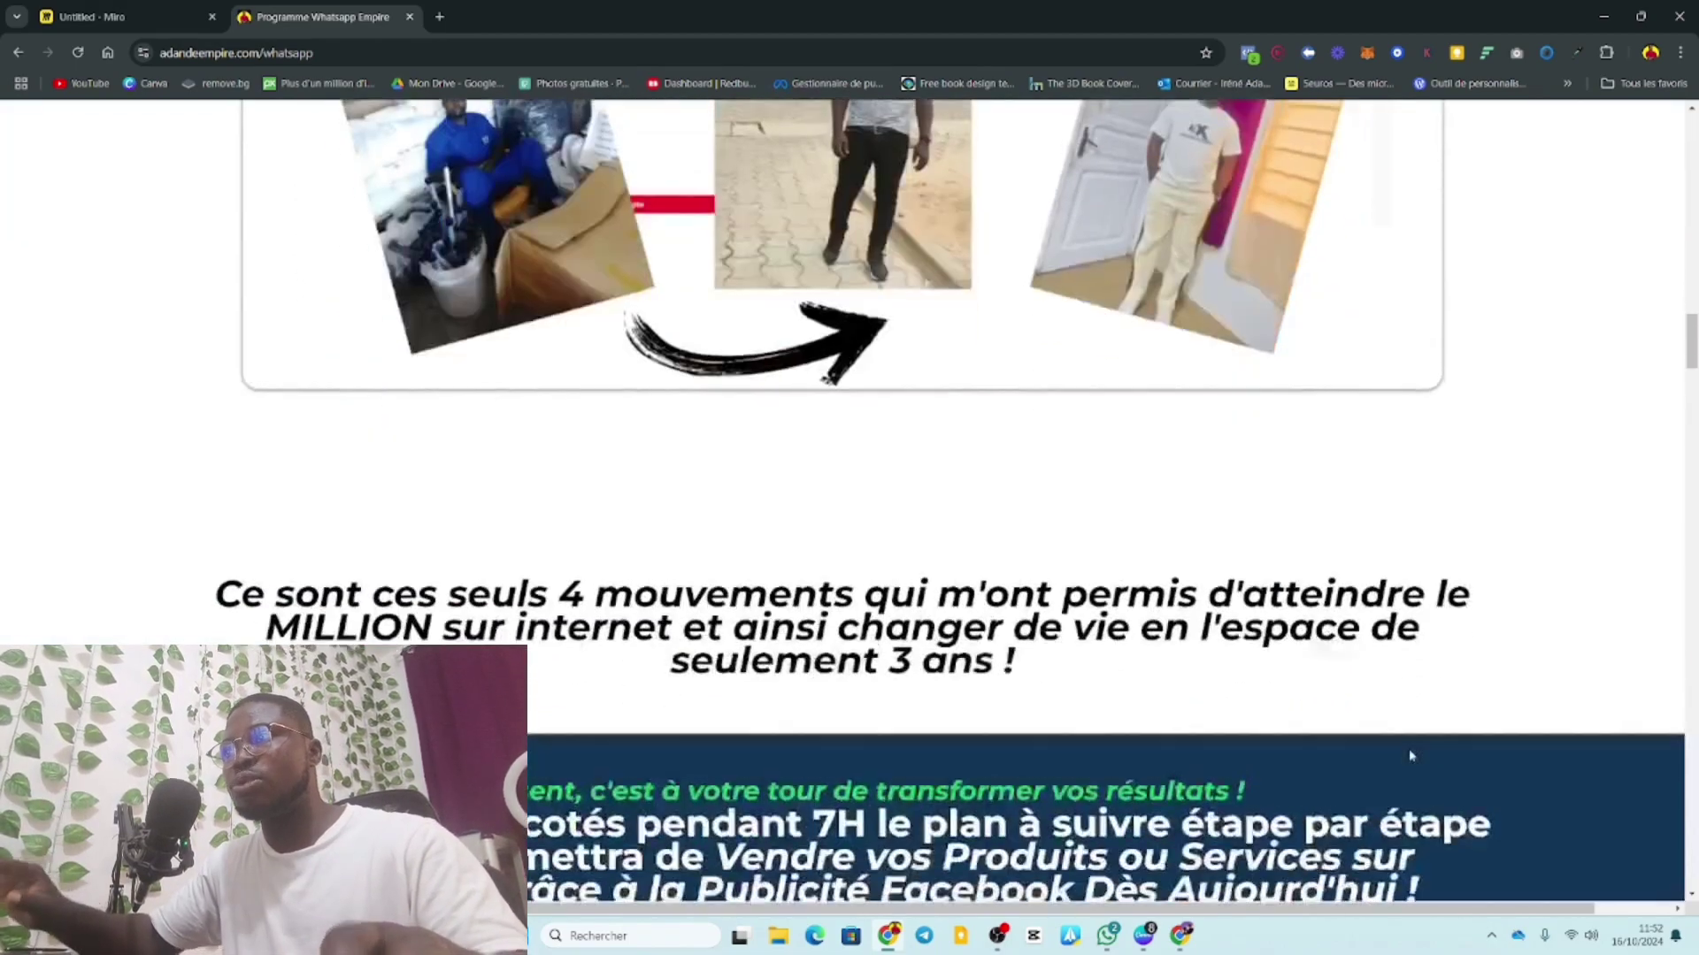
scroll(1410, 754, down, 9)
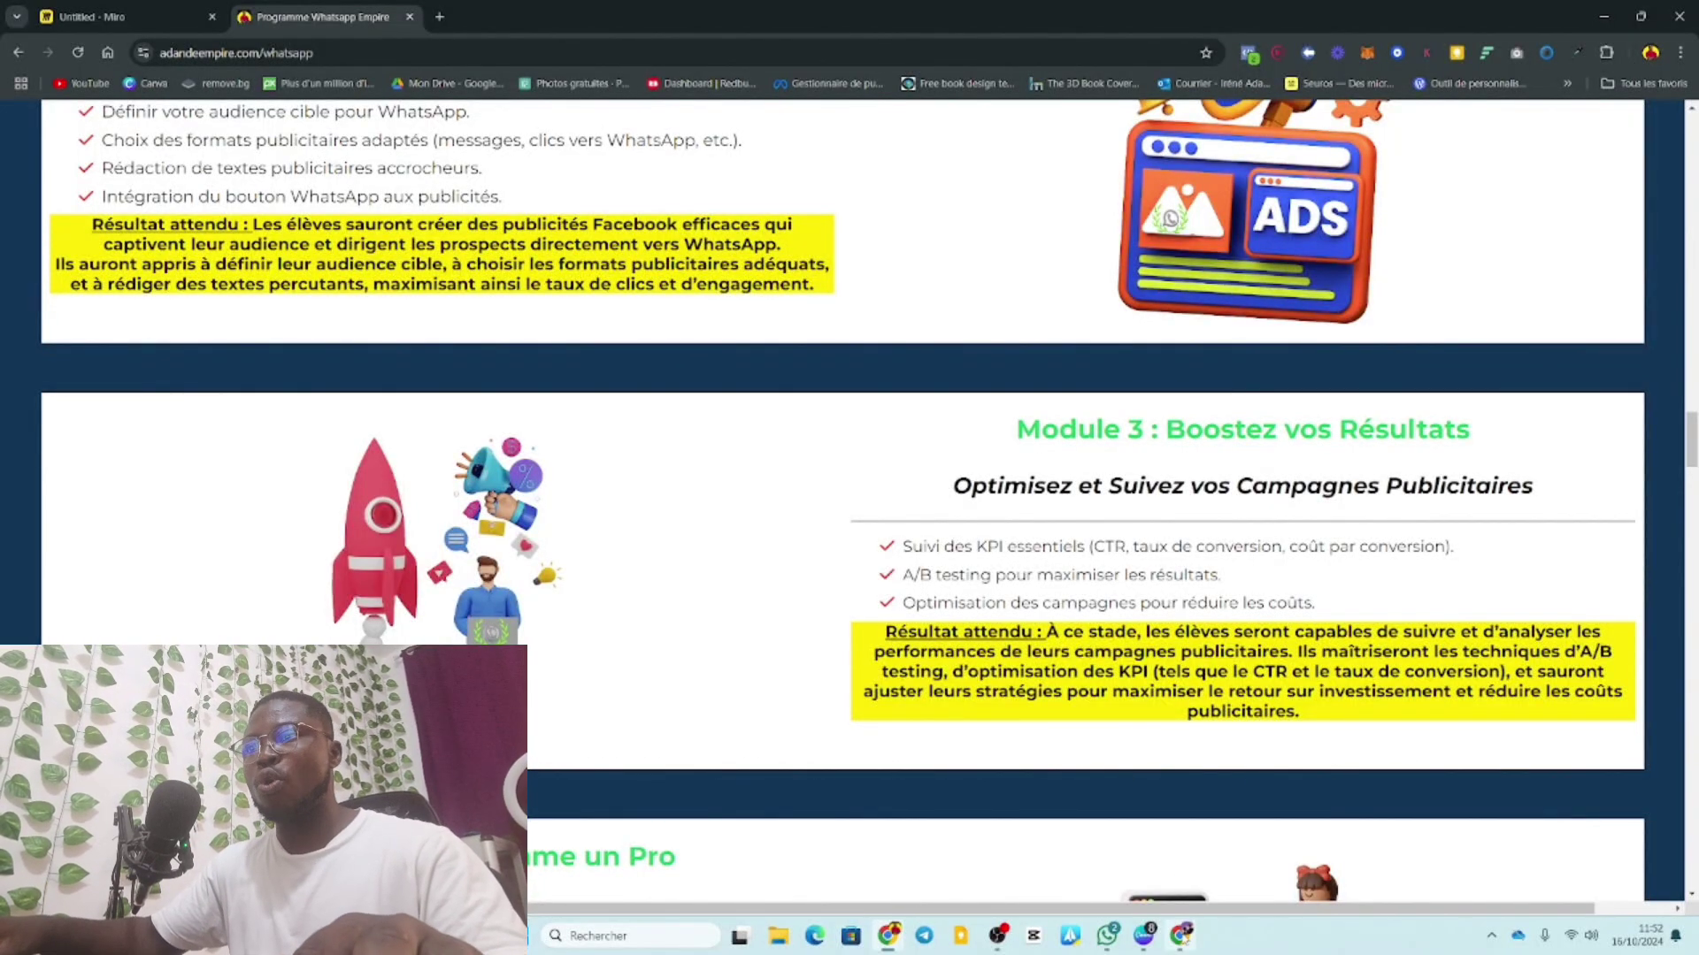
click(1181, 849)
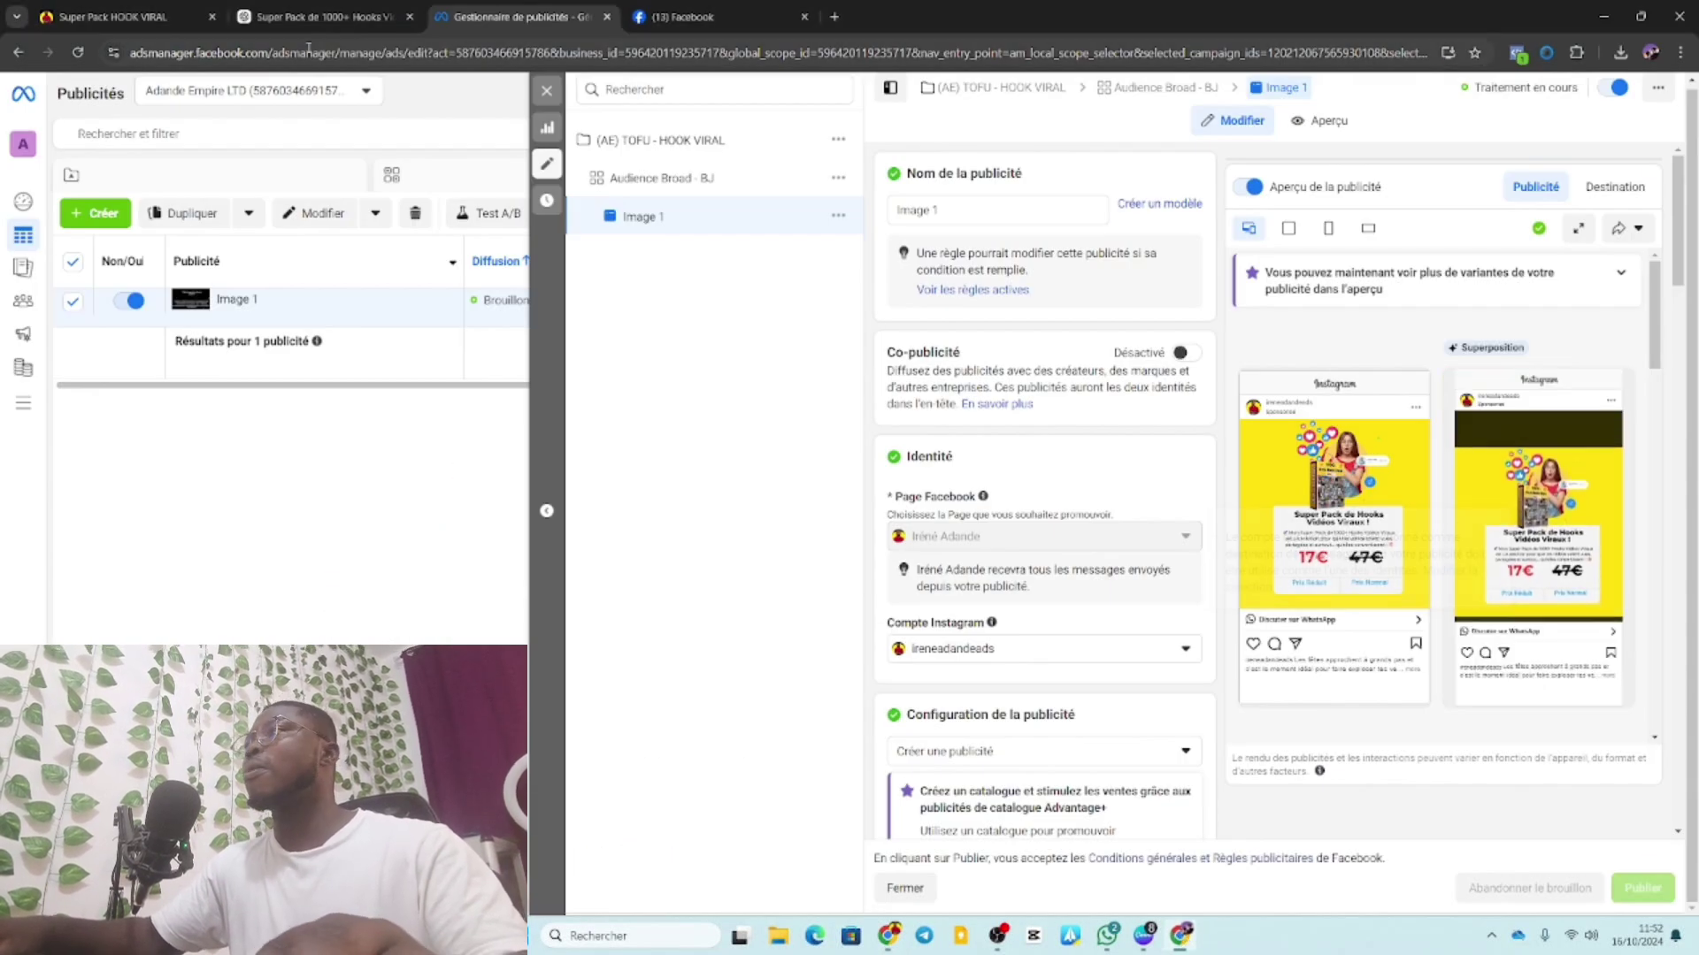
Close the ad editor and reload to show Image 1 processing at 20,00 $ daily.
click(547, 91)
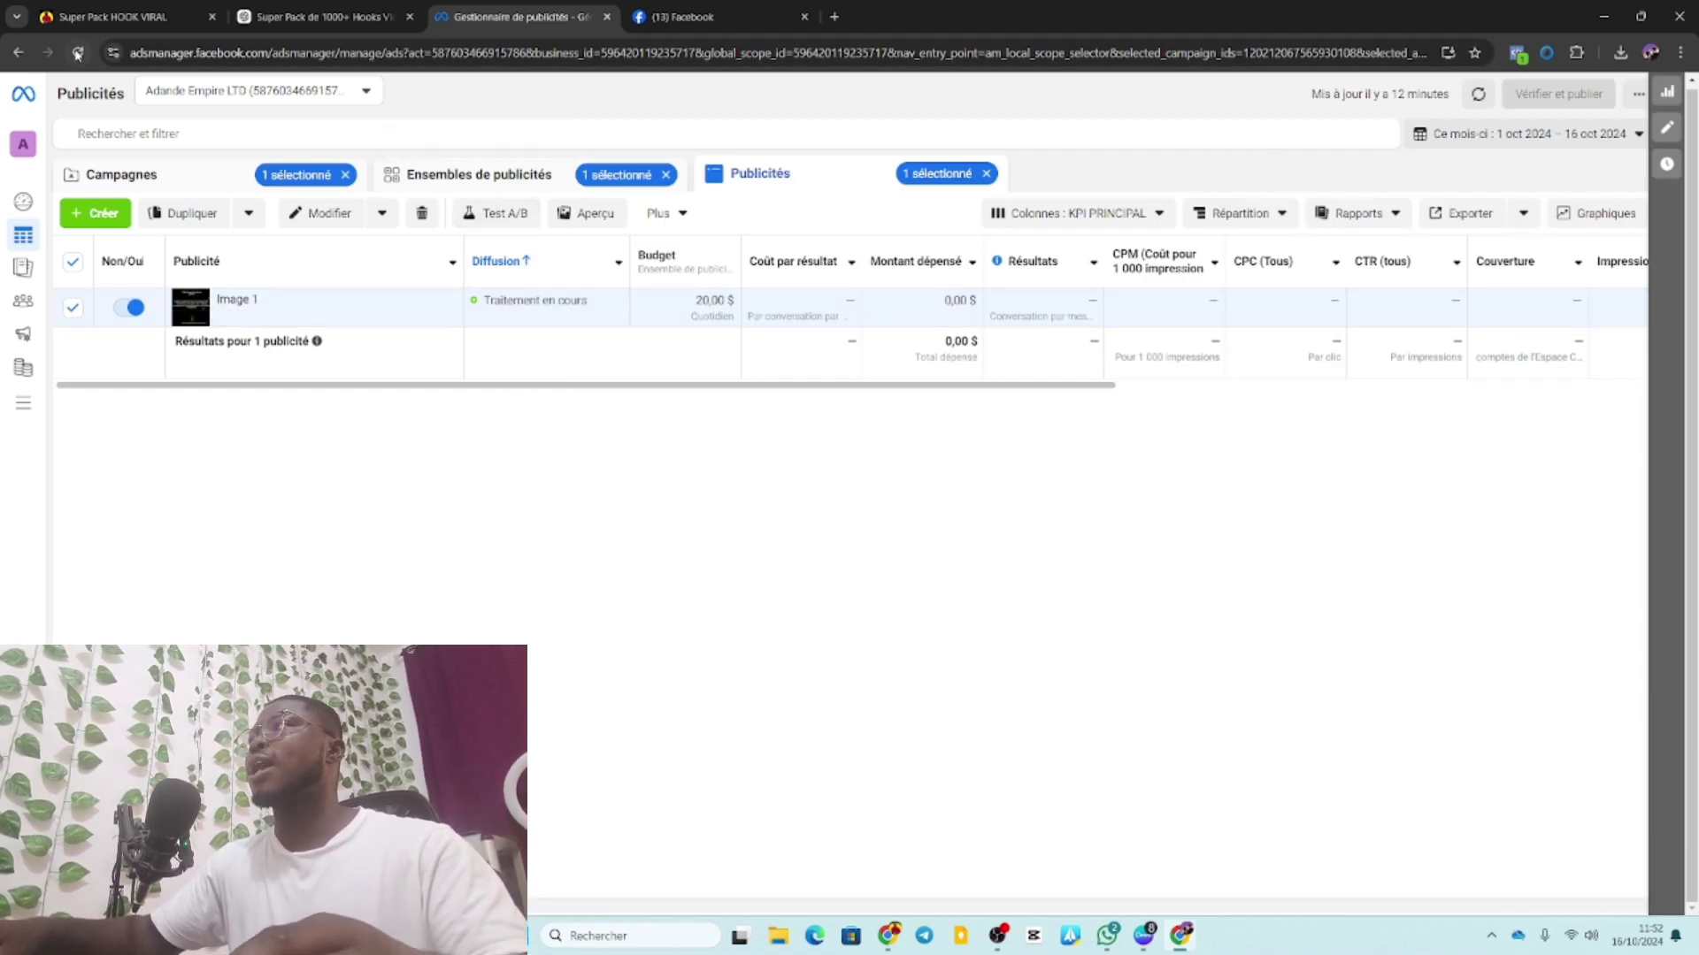
click(77, 54)
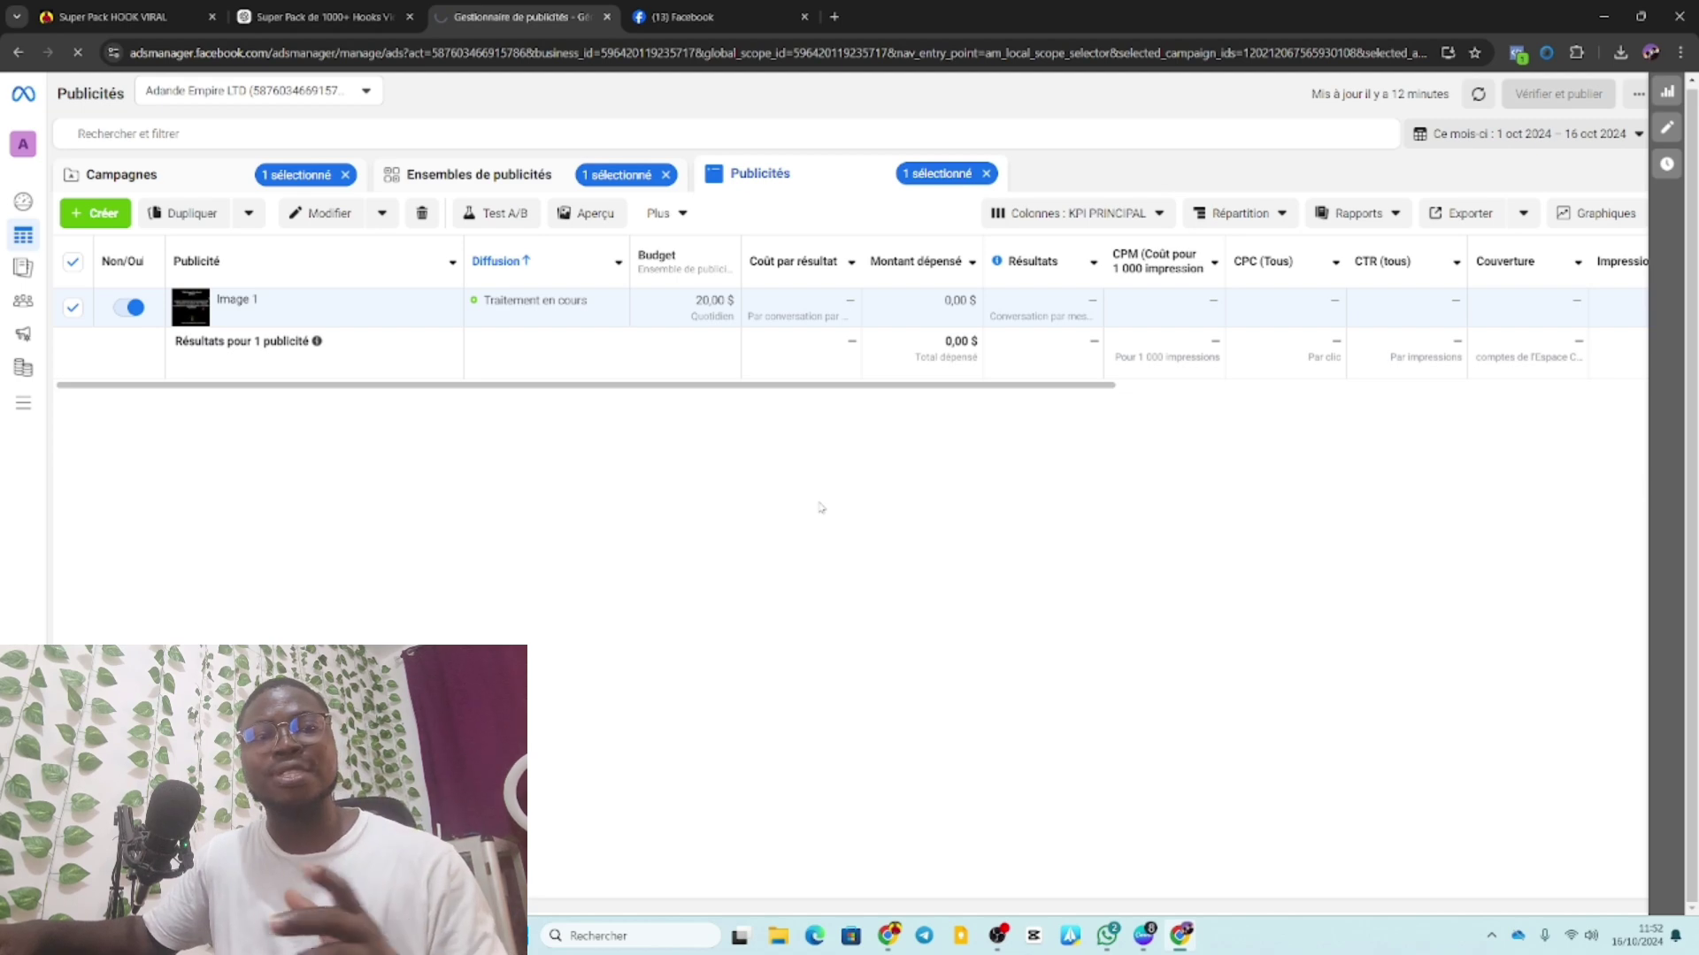